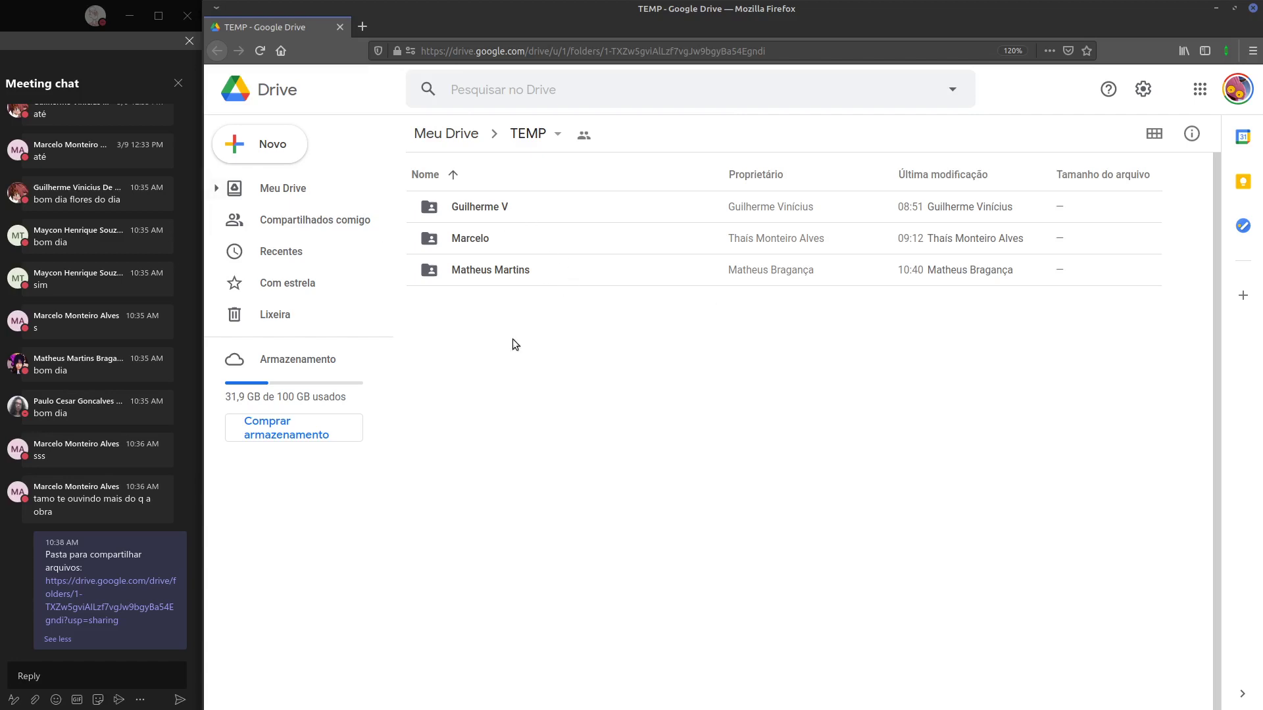
pyautogui.click(97, 222)
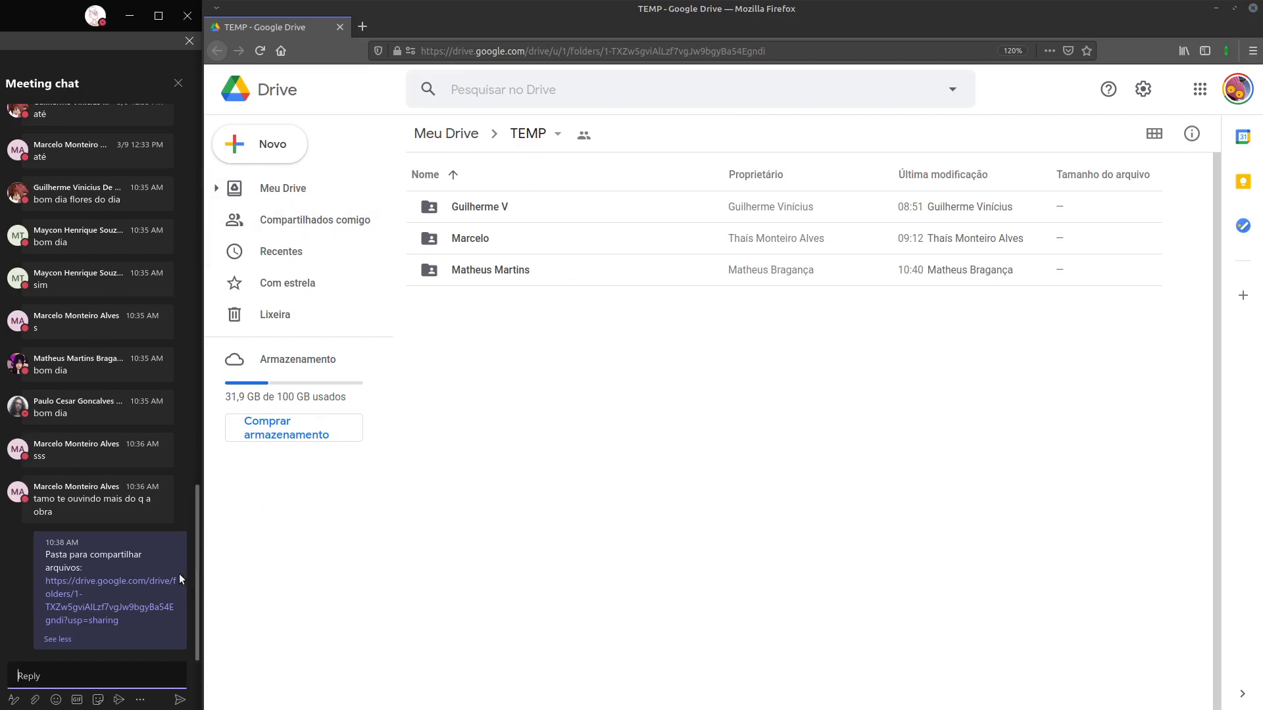
pyautogui.click(523, 320)
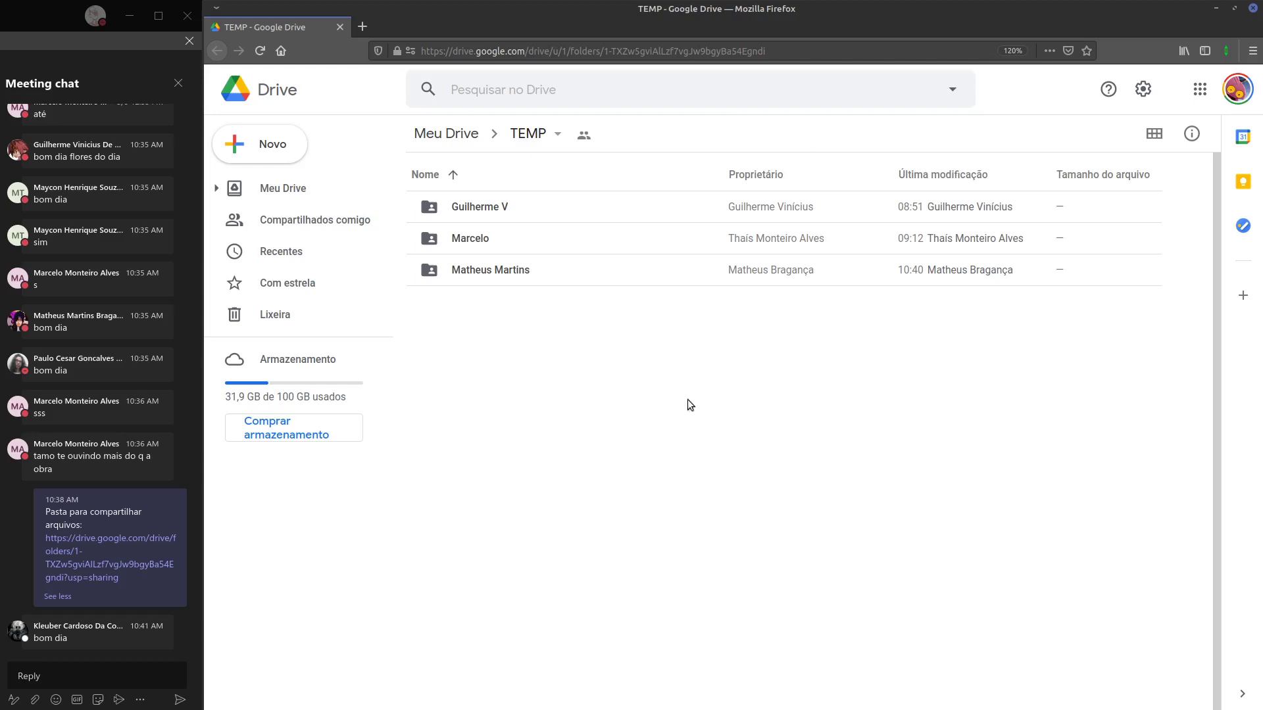
pyautogui.click(25, 676)
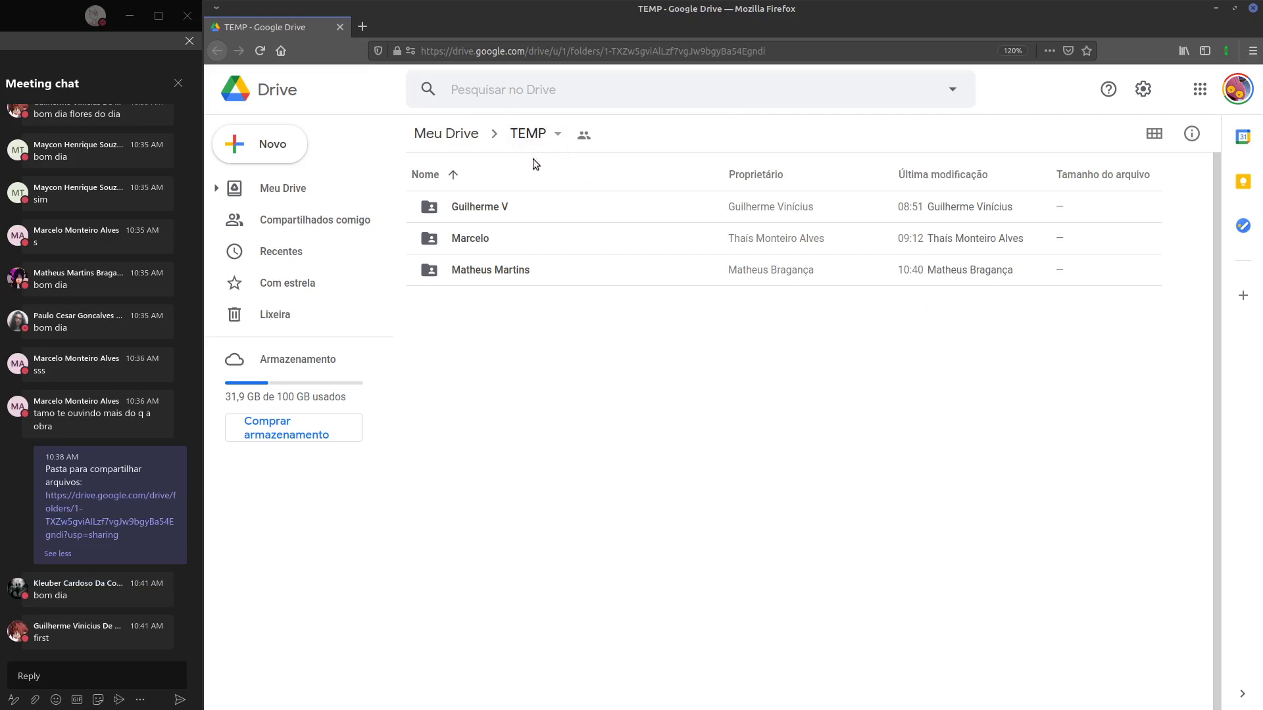
# Download Odhran.blend from the first folder inside TEMP, accepting the unscanned file, and open it with Blender.
pyautogui.click(501, 207)
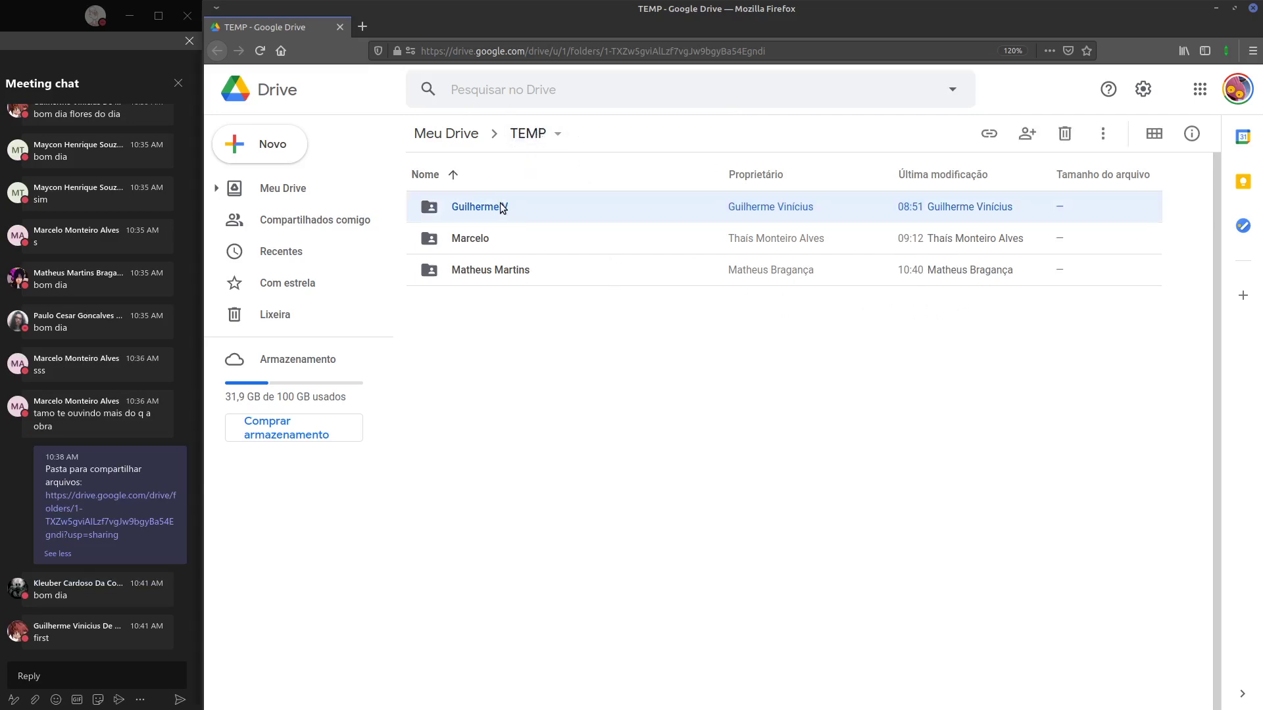
pyautogui.doubleClick(501, 207)
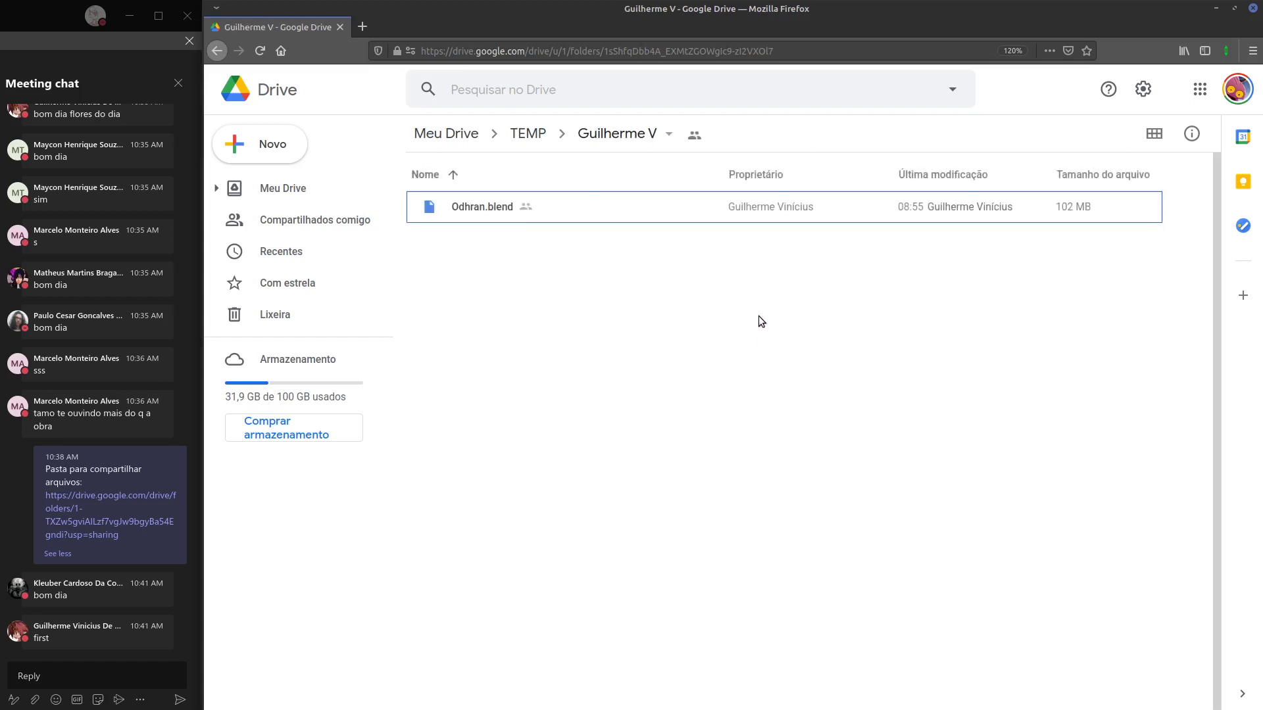
pyautogui.click(489, 208)
pyautogui.doubleClick(515, 221)
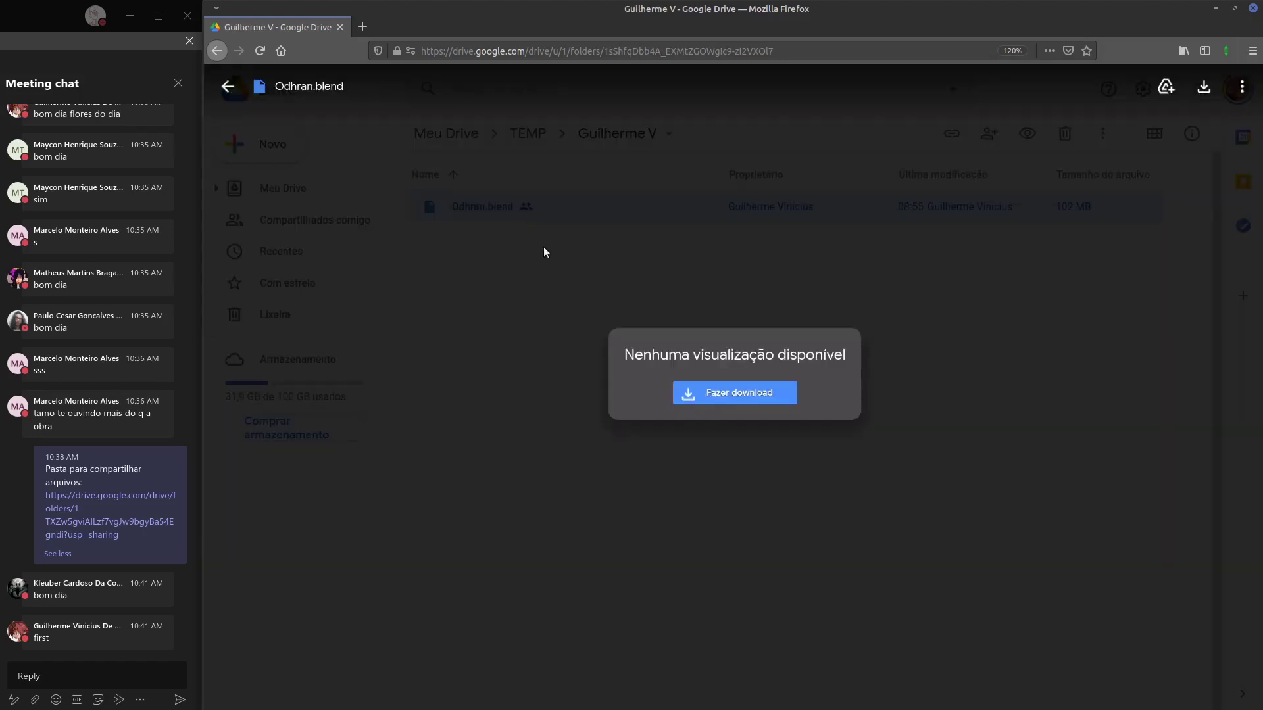
pyautogui.click(712, 397)
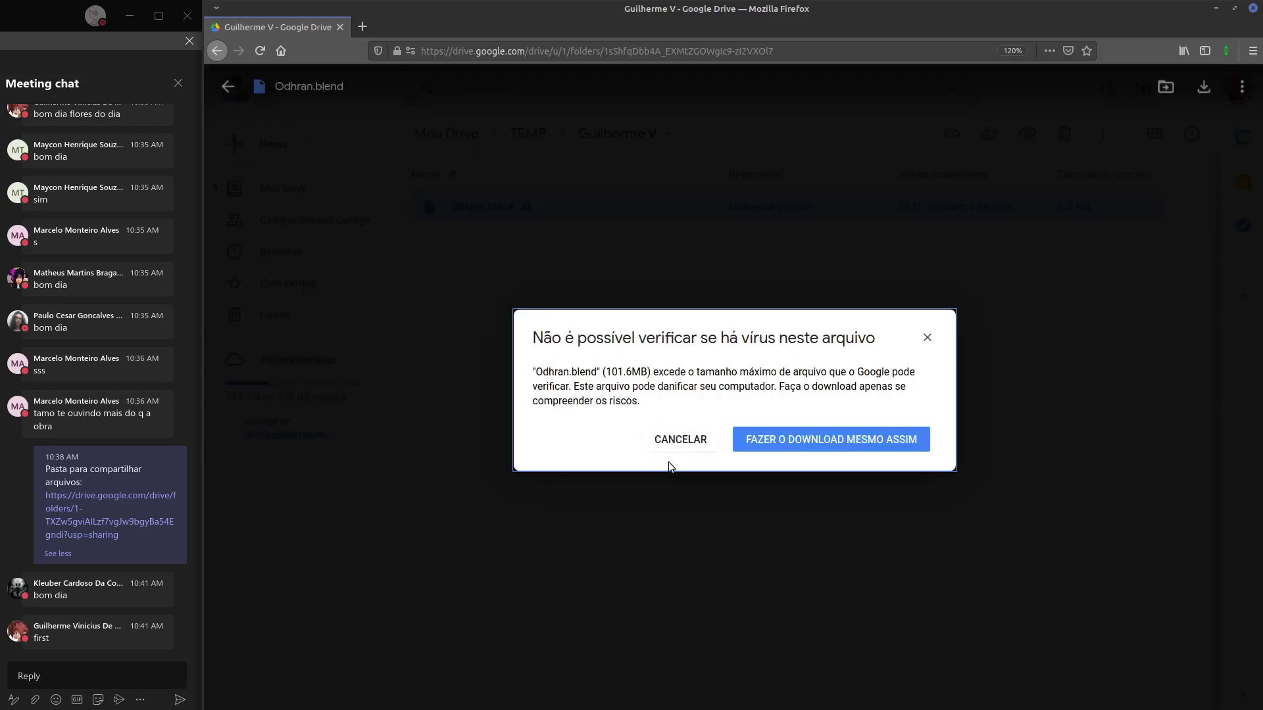
pyautogui.click(810, 444)
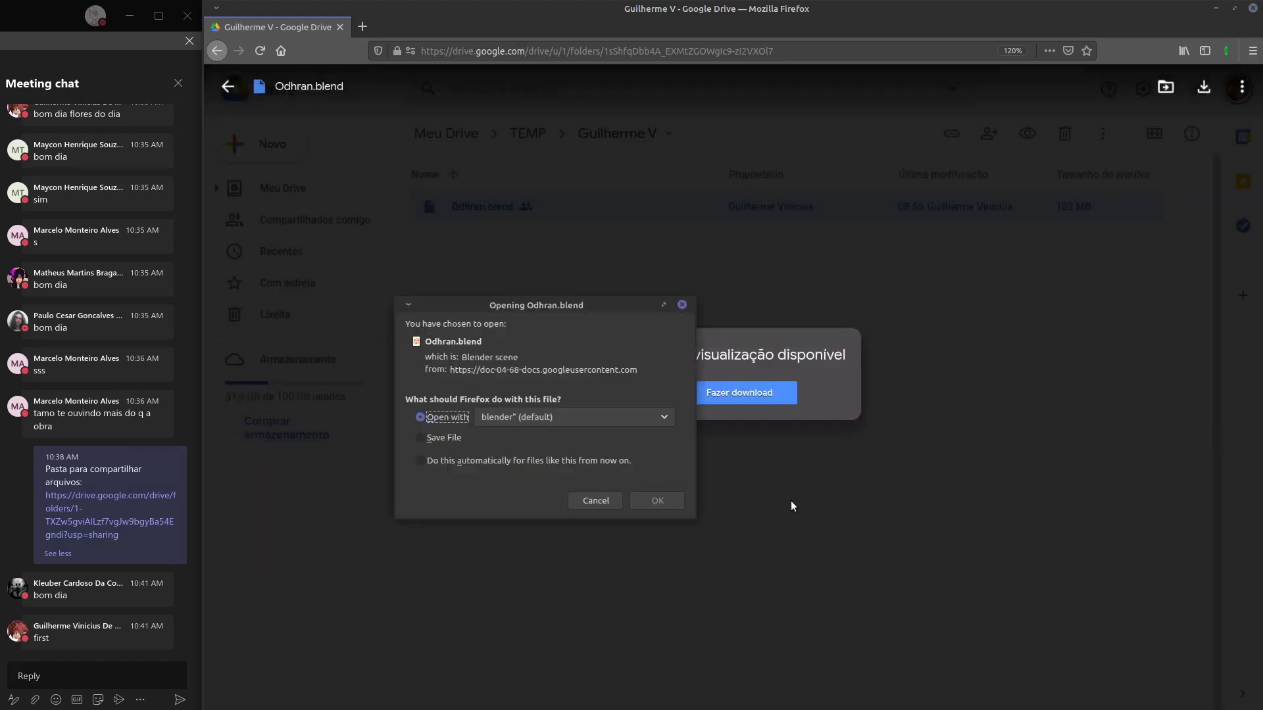
pyautogui.click(658, 501)
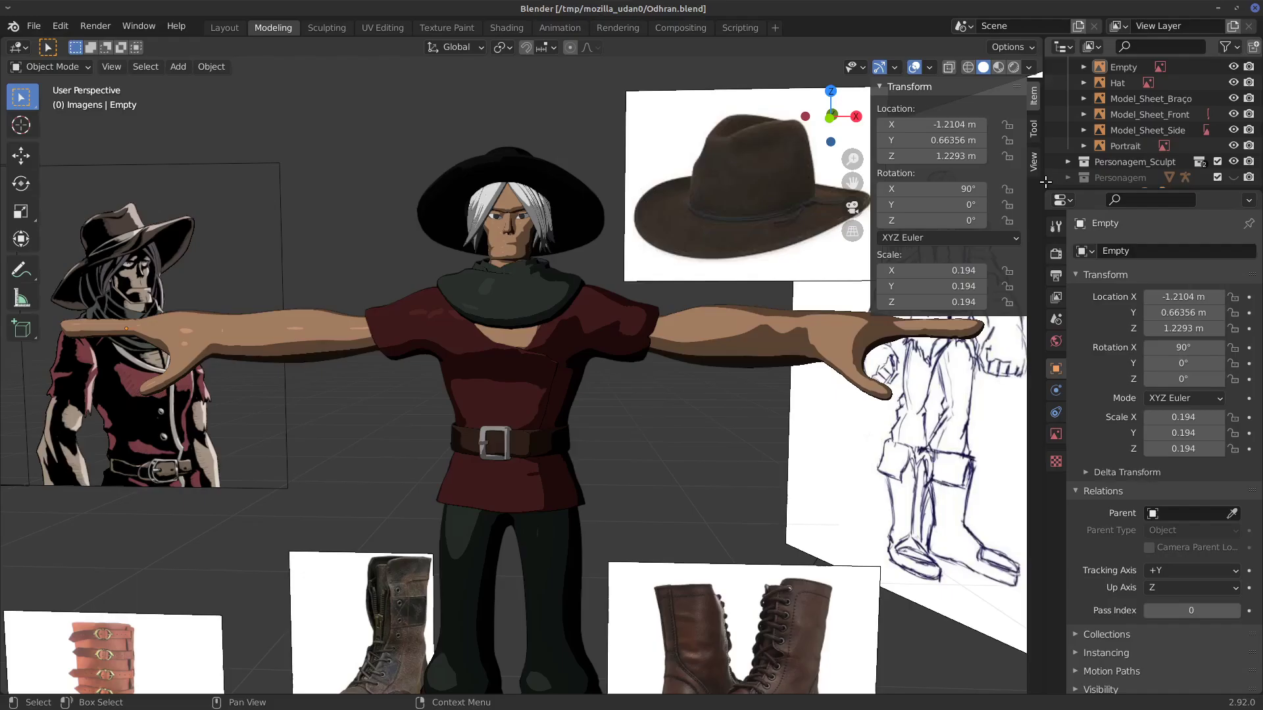
# Restore the Blender window from full screen and resize it to fill the area beside the meeting chat.
pyautogui.click(1235, 10)
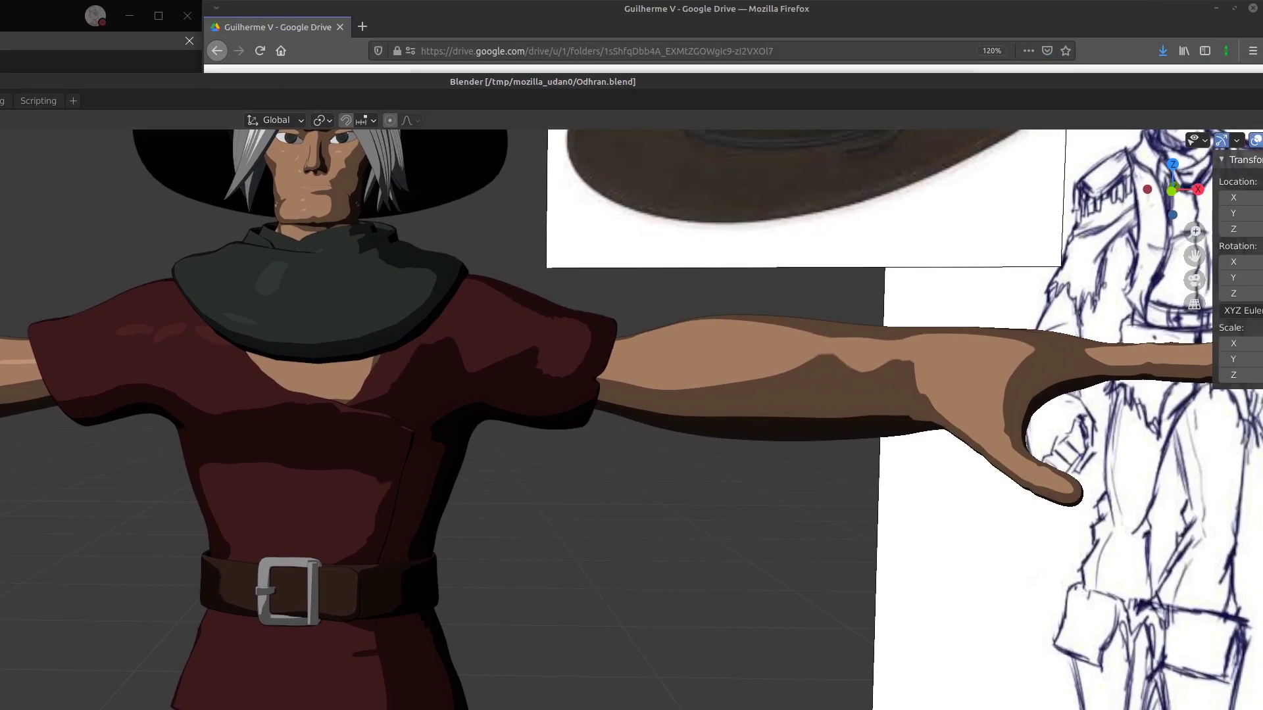
pyautogui.moveTo(658, 82); pyautogui.dragTo(646, 34)
pyautogui.moveTo(757, 37); pyautogui.dragTo(317, 14)
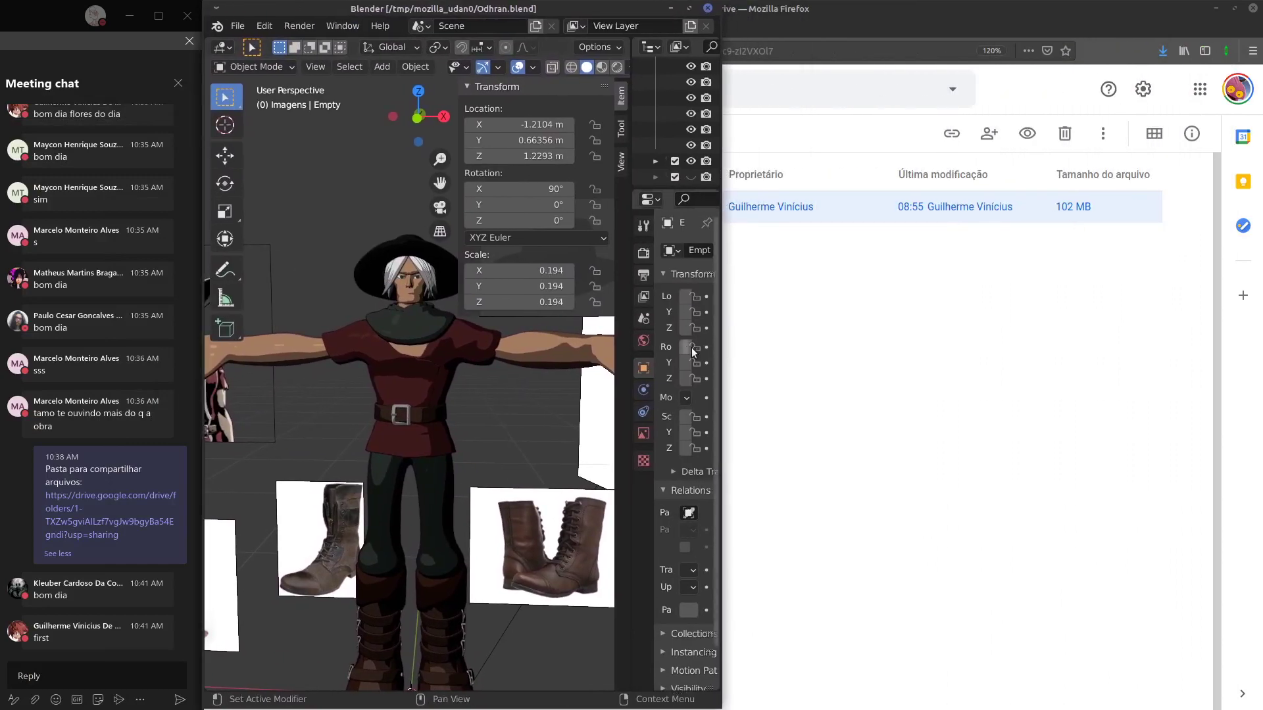
pyautogui.moveTo(725, 345); pyautogui.dragTo(1257, 309)
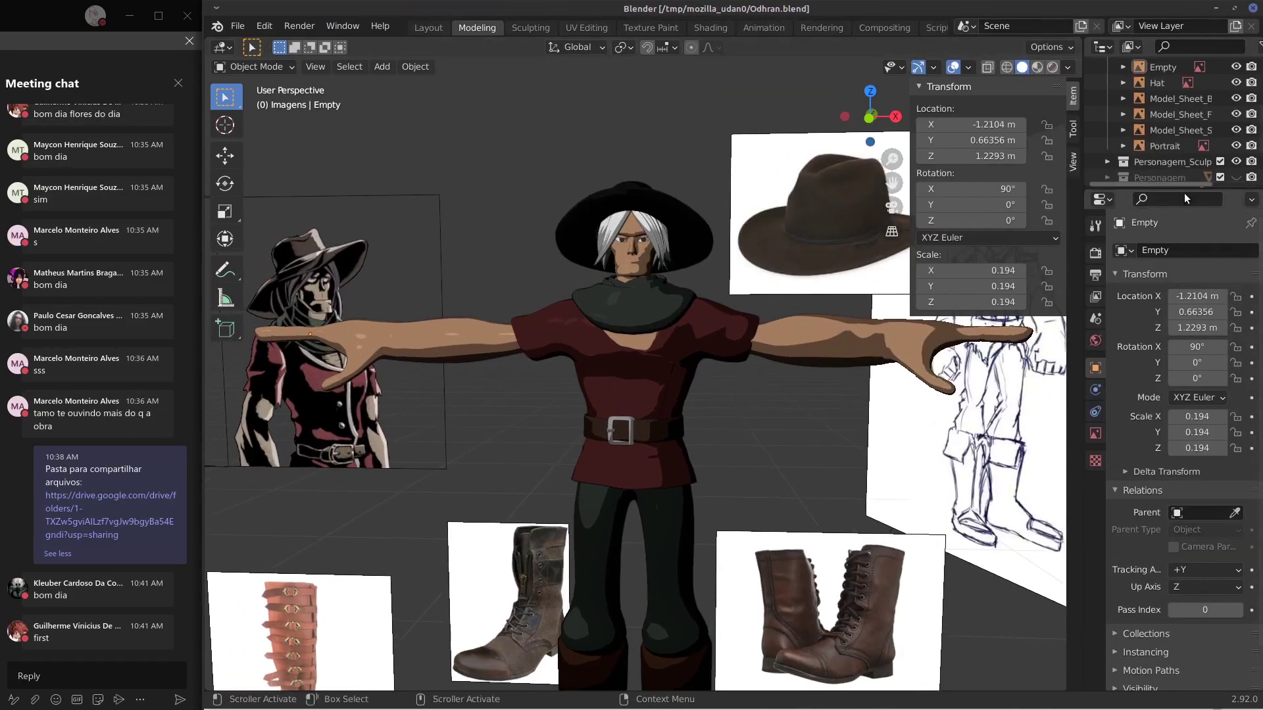
# Enlarge the Outliner to list all collections and hide the Transform sidebar in the 3D viewport.
pyautogui.moveTo(1178, 190); pyautogui.dragTo(1195, 360)
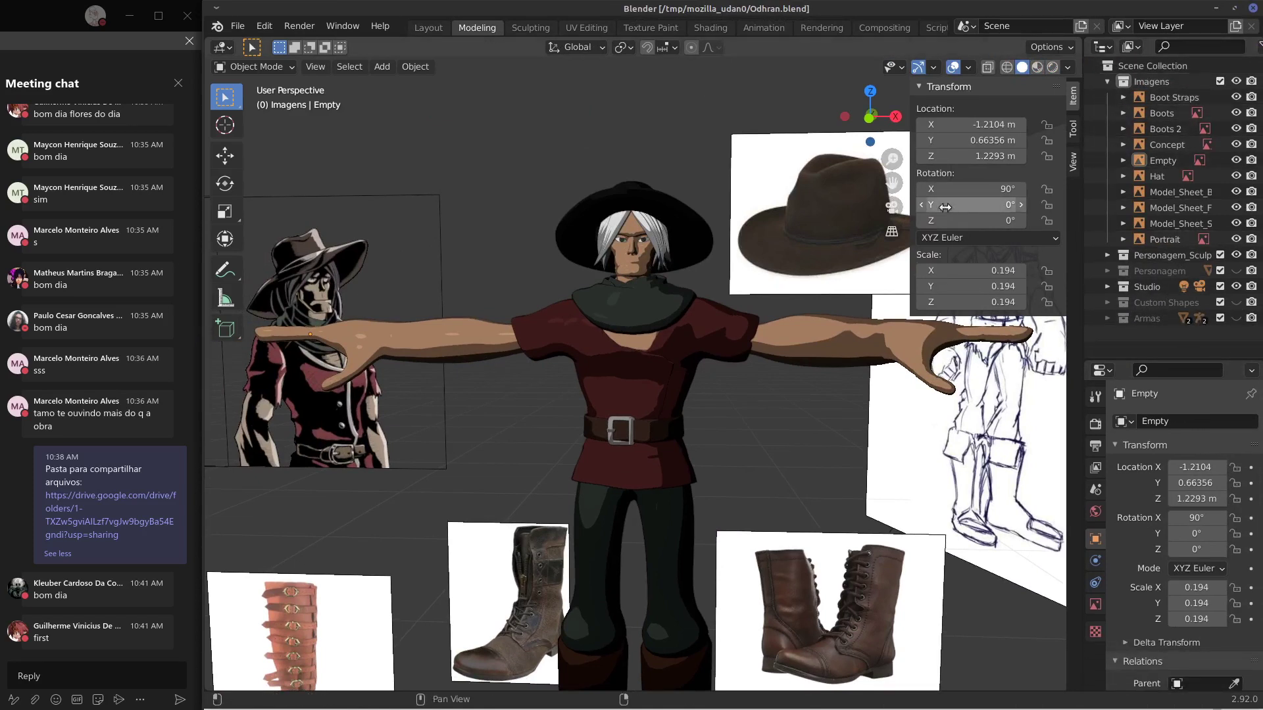
pyautogui.moveTo(911, 210); pyautogui.dragTo(1052, 210)
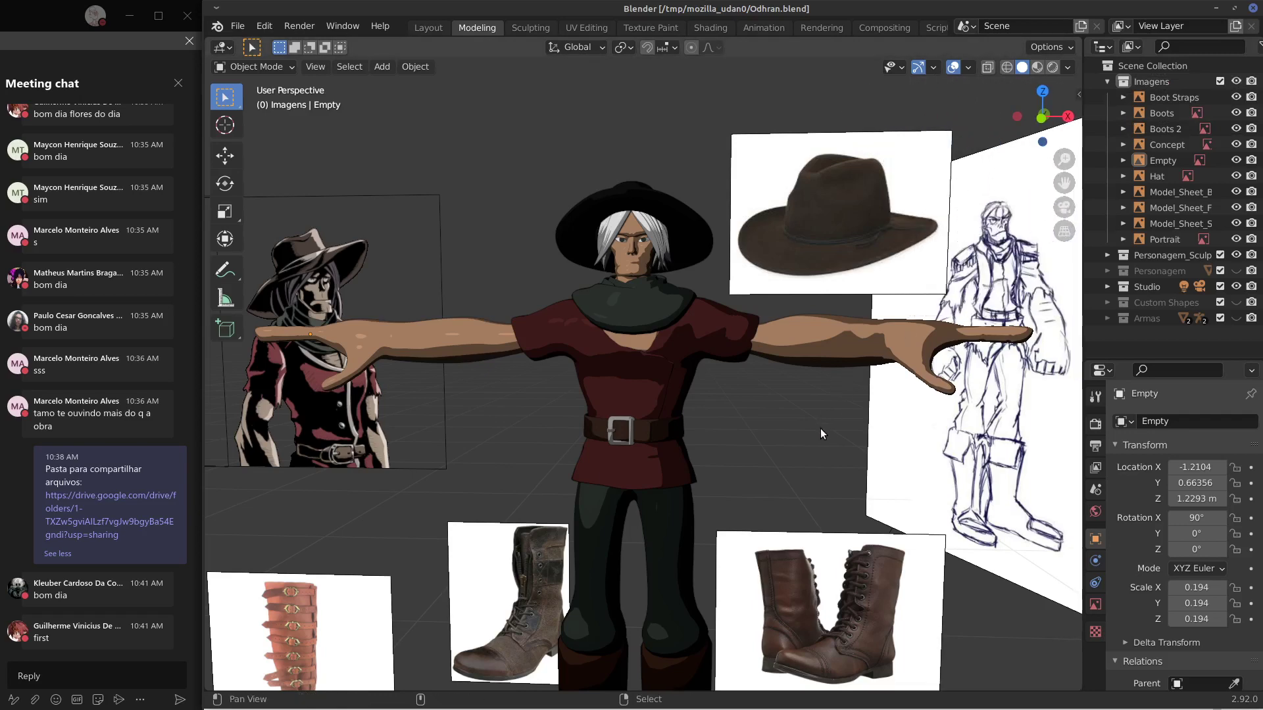
# Examine the character against the reference drawings in the right and front orthographic views.
pyautogui.keyDown('shift'); pyautogui.moveTo(819, 427); pyautogui.dragTo(615, 323, button='middle'); pyautogui.keyUp('shift')
pyautogui.press('KP_3')
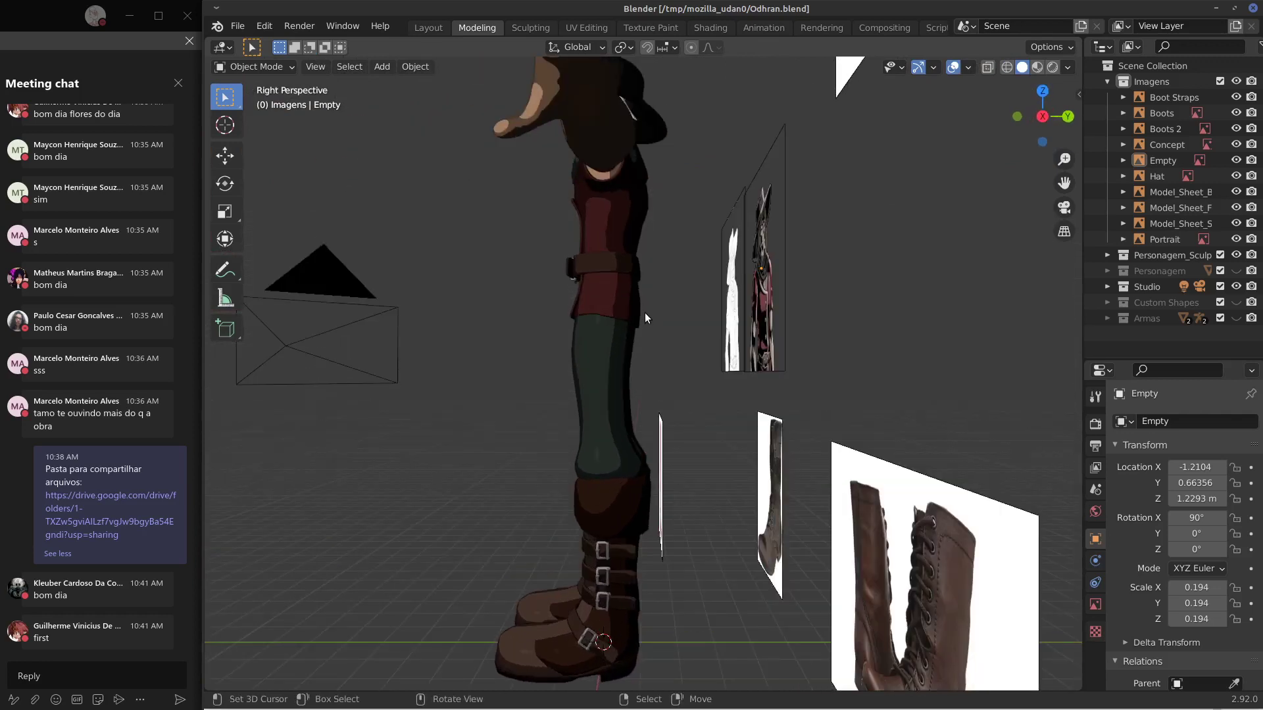
pyautogui.press('KP_5')
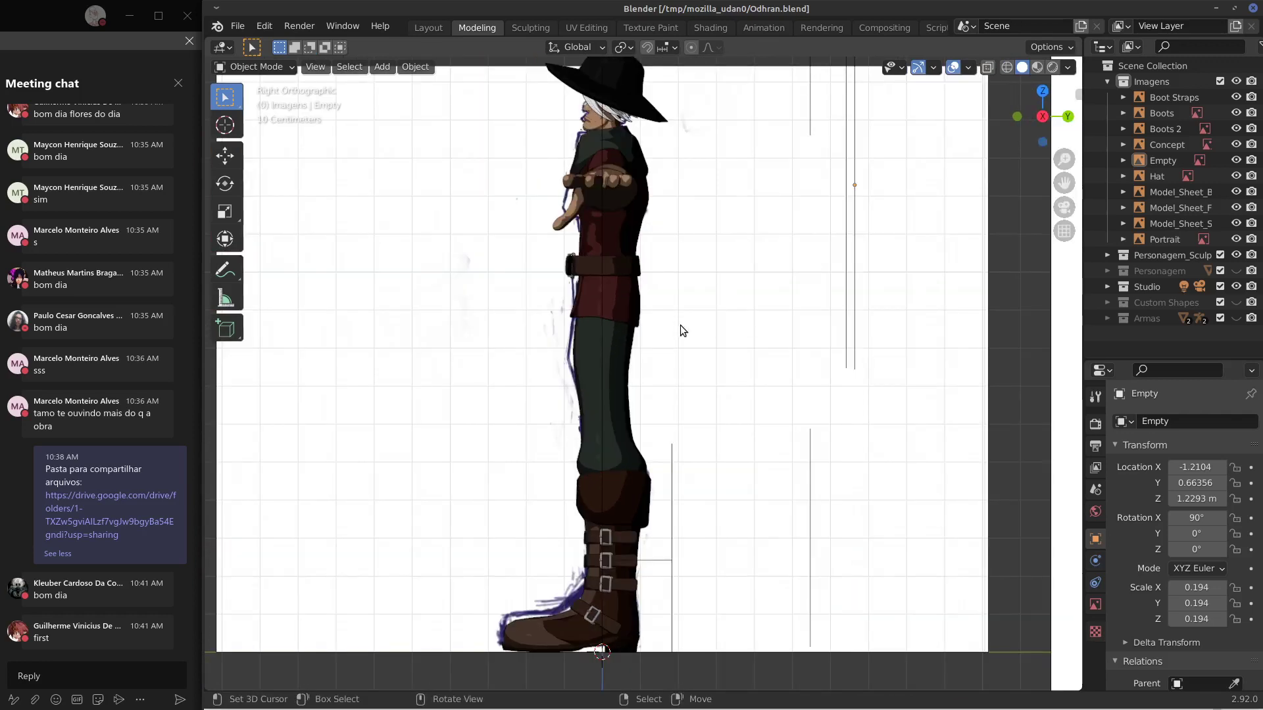
pyautogui.keyDown('shift'); pyautogui.moveTo(692, 336); pyautogui.dragTo(691, 374, button='middle'); pyautogui.keyUp('shift')
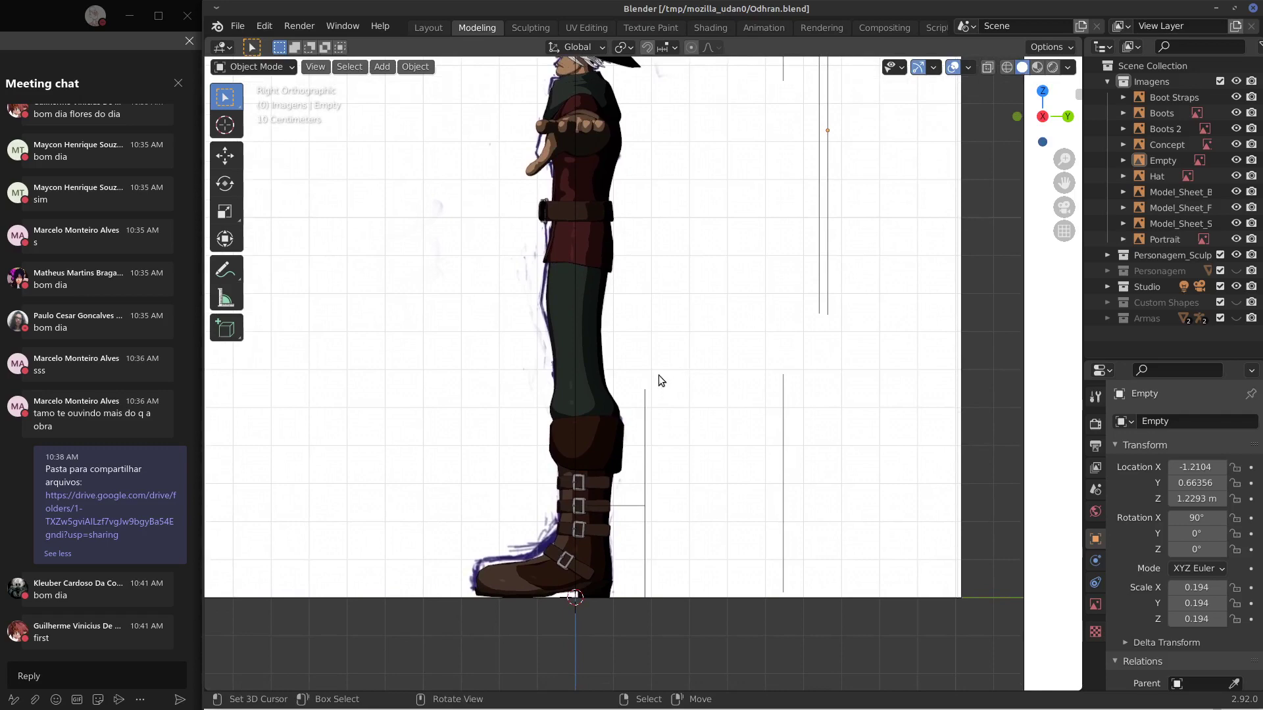
pyautogui.press('KP_1')
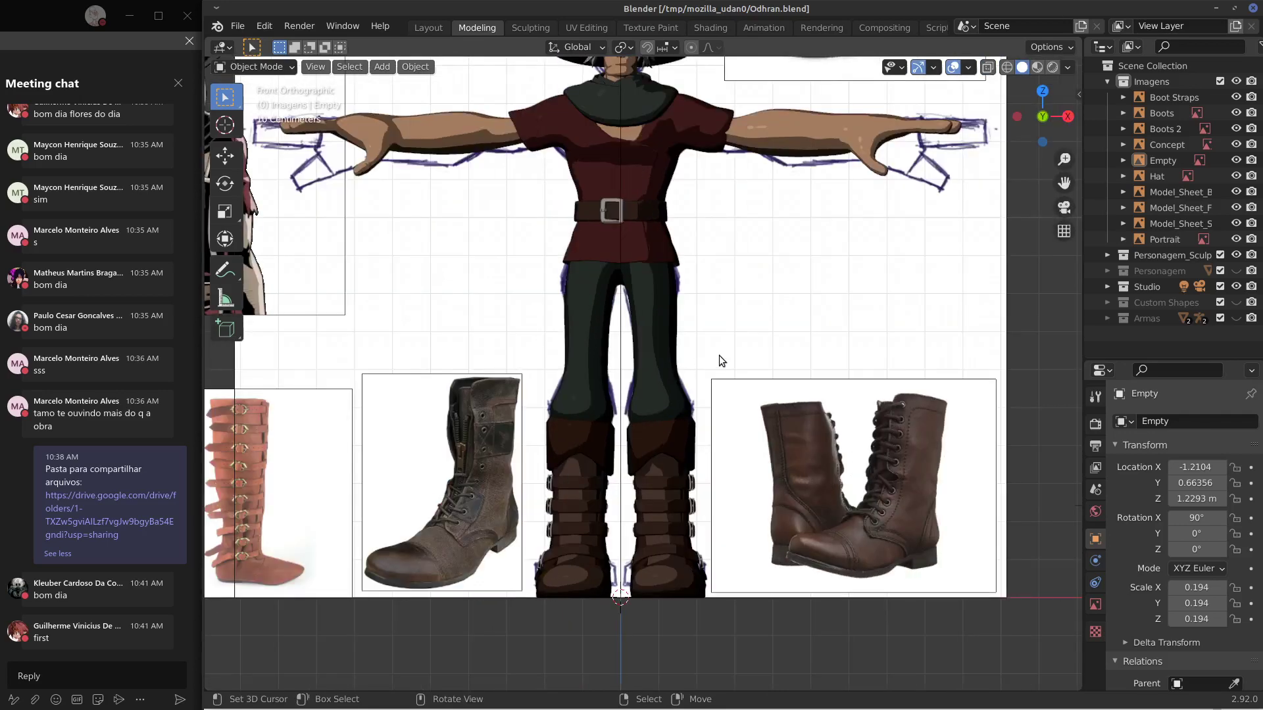
pyautogui.press('KP_3')
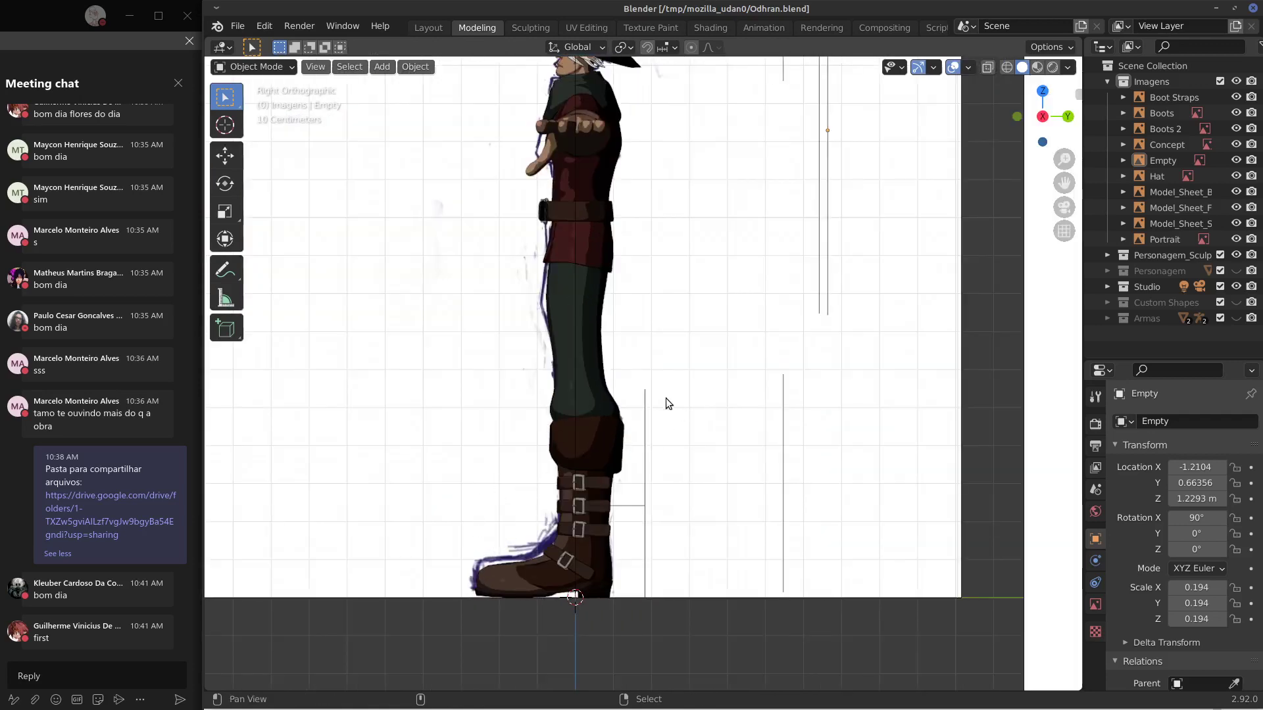
pyautogui.moveTo(668, 397)
pyautogui.keyDown('shift'); pyautogui.mouseDown(button='middle')
pyautogui.moveTo(657, 489)
pyautogui.moveTo(654, 411)
pyautogui.mouseUp(button='middle'); pyautogui.keyUp('shift')
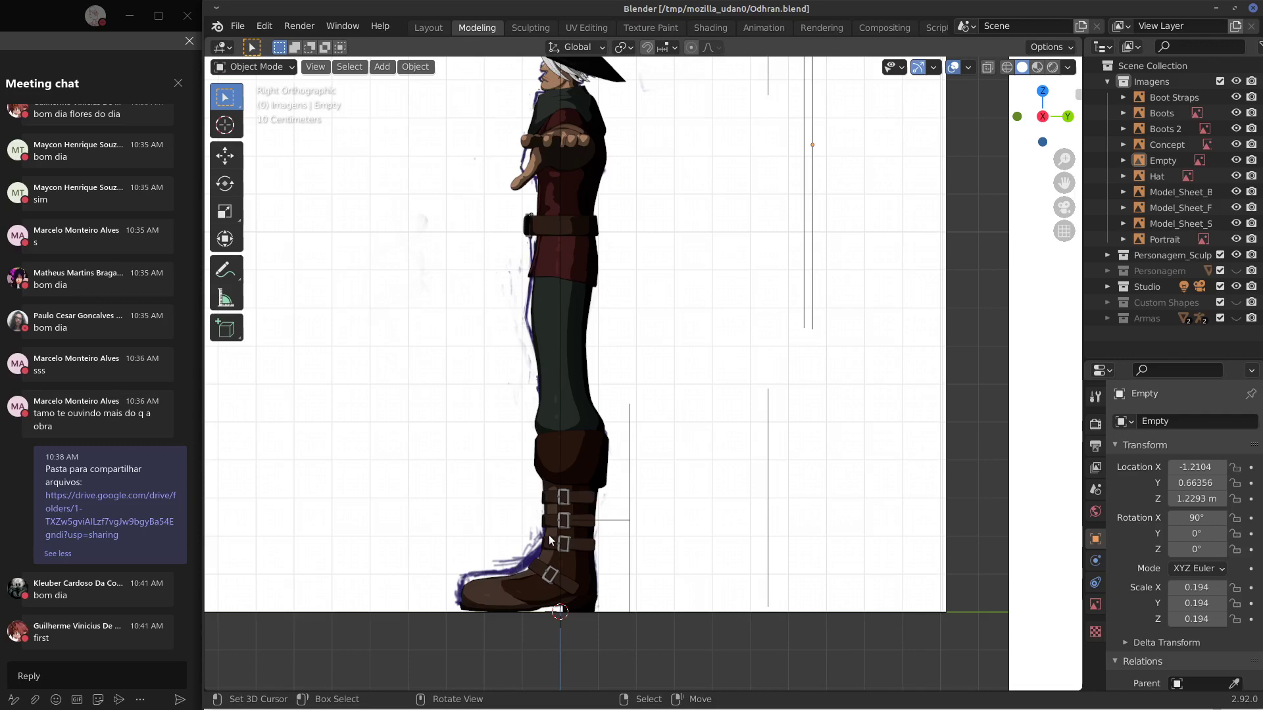
pyautogui.press('KP_1')
pyautogui.keyDown('shift'); pyautogui.moveTo(733, 450); pyautogui.dragTo(721, 484, button='middle'); pyautogui.keyUp('shift')
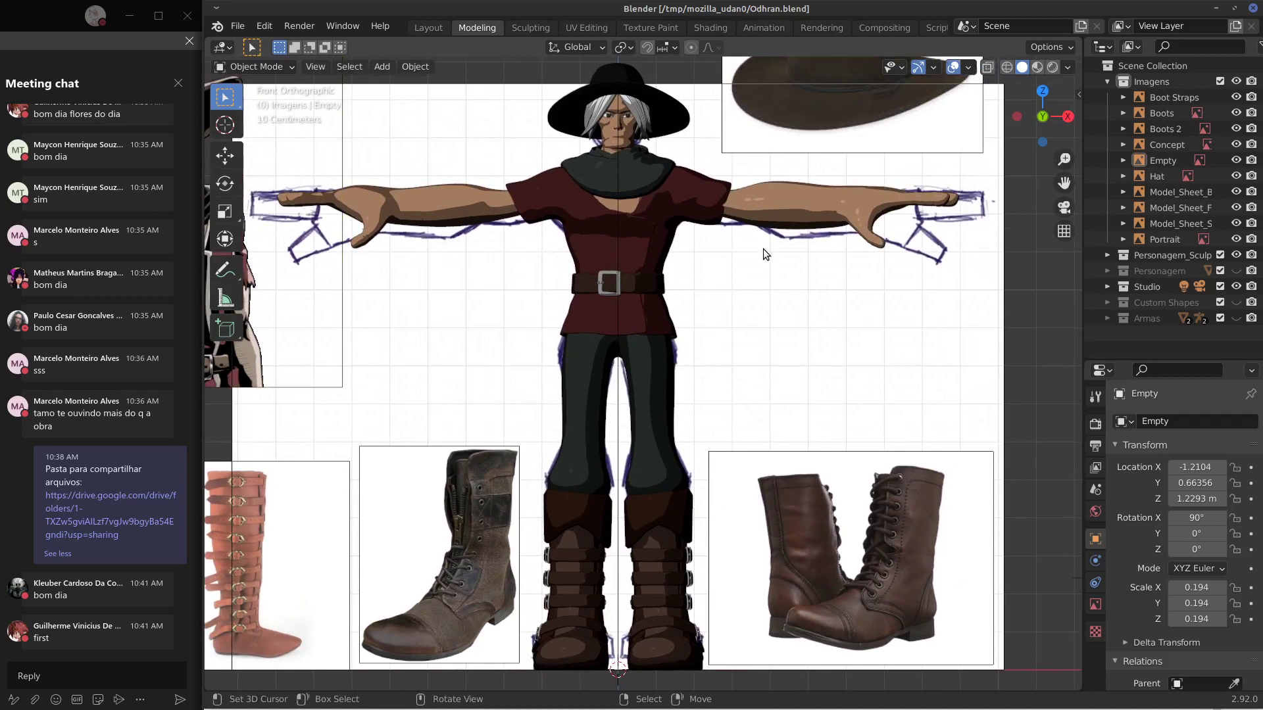
pyautogui.keyDown('shift'); pyautogui.moveTo(761, 253); pyautogui.dragTo(732, 286, button='middle'); pyautogui.keyUp('shift')
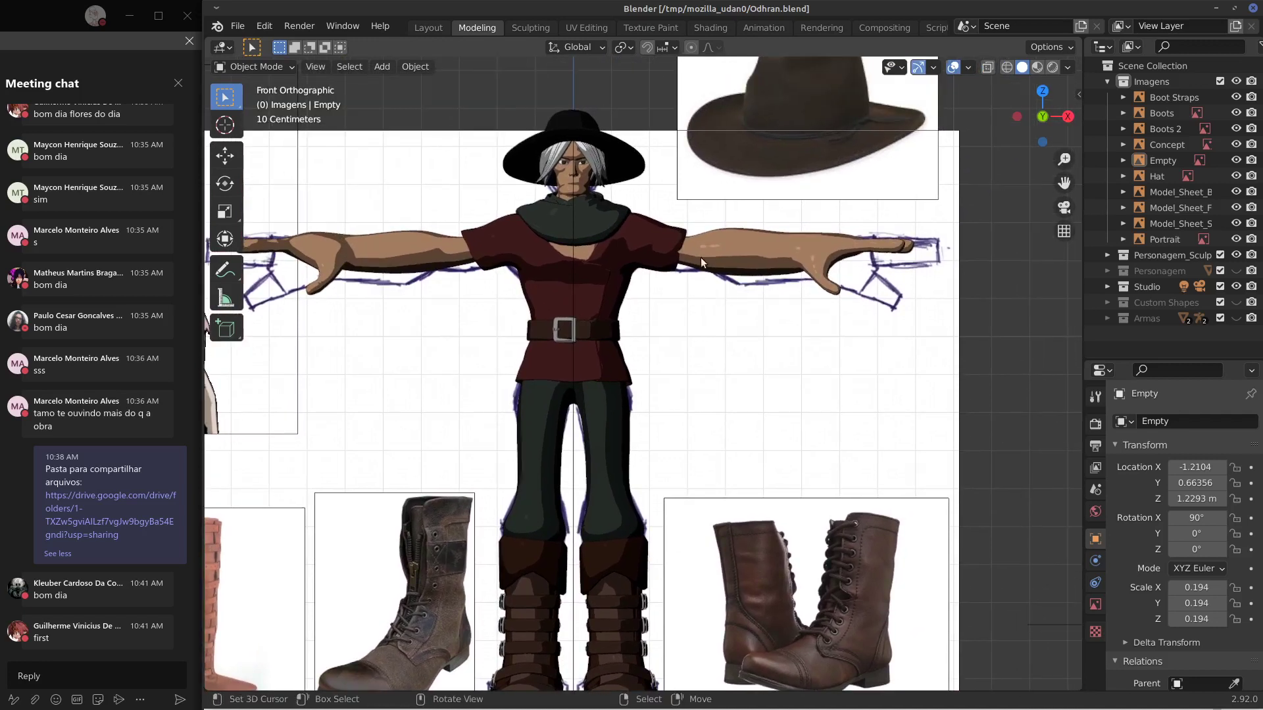
pyautogui.moveTo(736, 281); pyautogui.dragTo(834, 292)
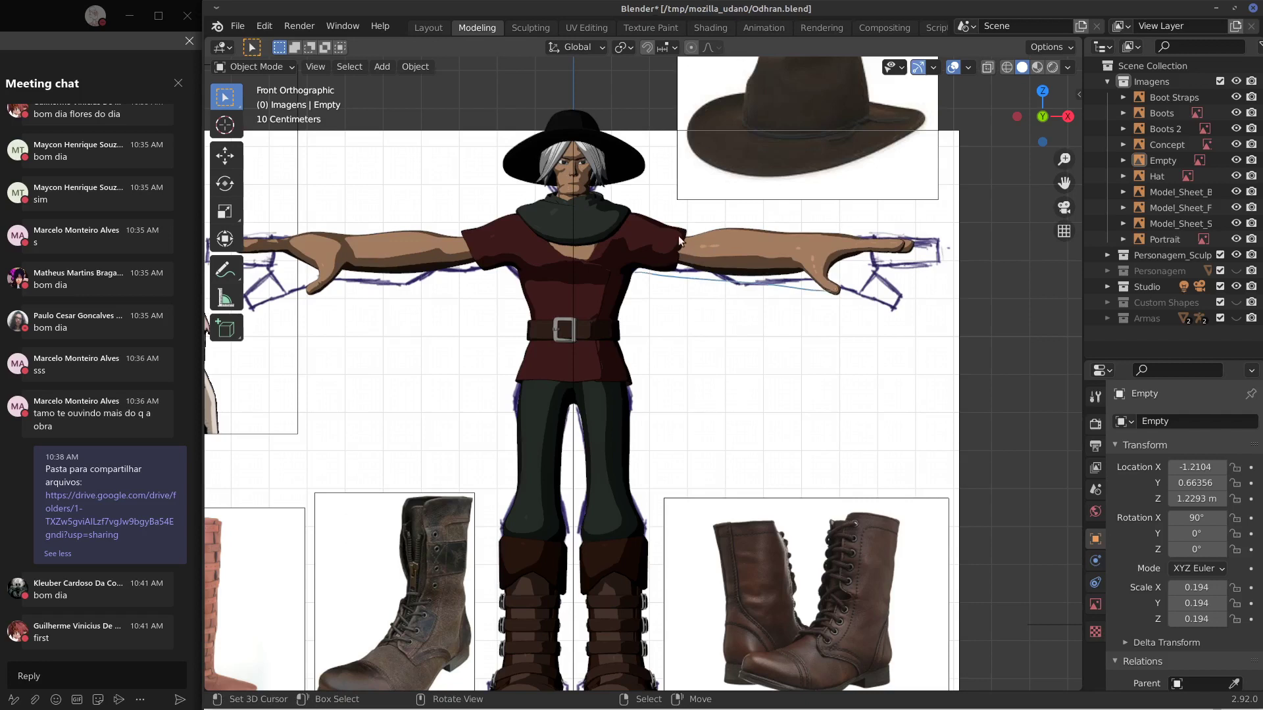
pyautogui.moveTo(643, 227); pyautogui.dragTo(888, 206)
pyautogui.moveTo(896, 208)
pyautogui.mouseDown()
pyautogui.moveTo(896, 283)
pyautogui.moveTo(688, 289)
pyautogui.mouseUp()
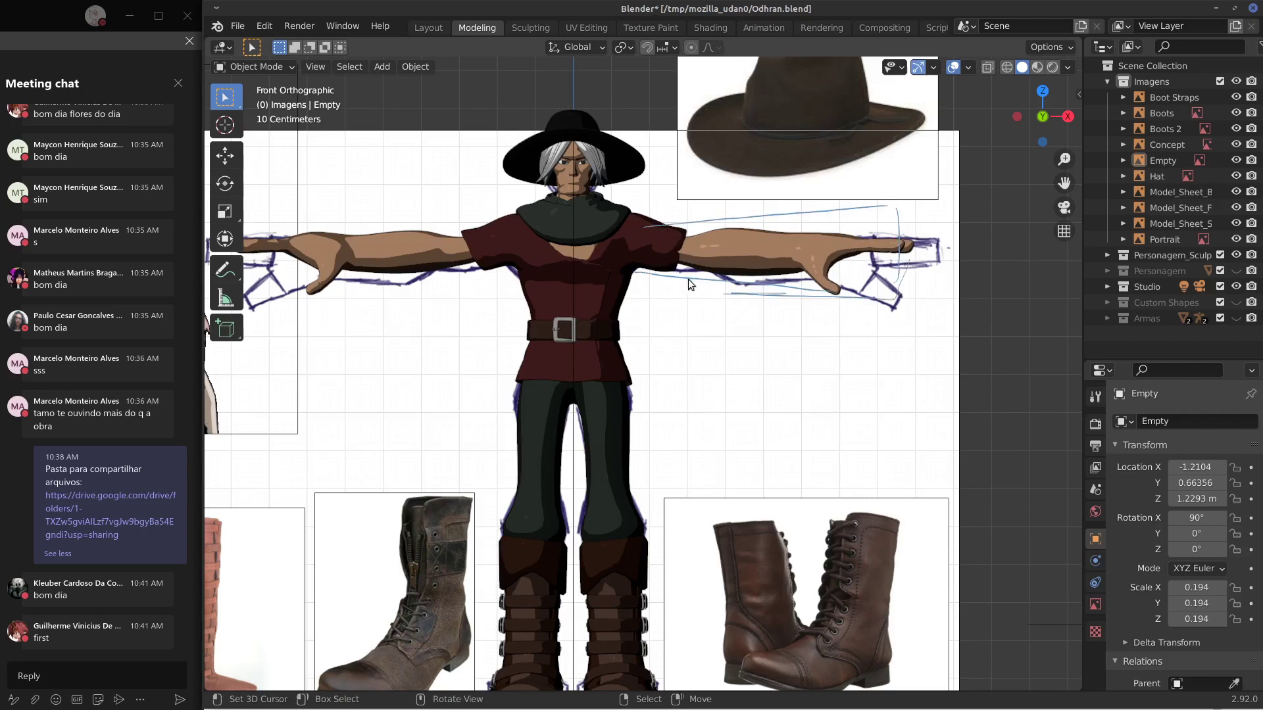
pyautogui.moveTo(639, 267)
pyautogui.mouseDown(button='right')
pyautogui.moveTo(935, 279)
pyautogui.moveTo(964, 243)
pyautogui.moveTo(834, 203)
pyautogui.moveTo(664, 234)
pyautogui.mouseUp(button='right')
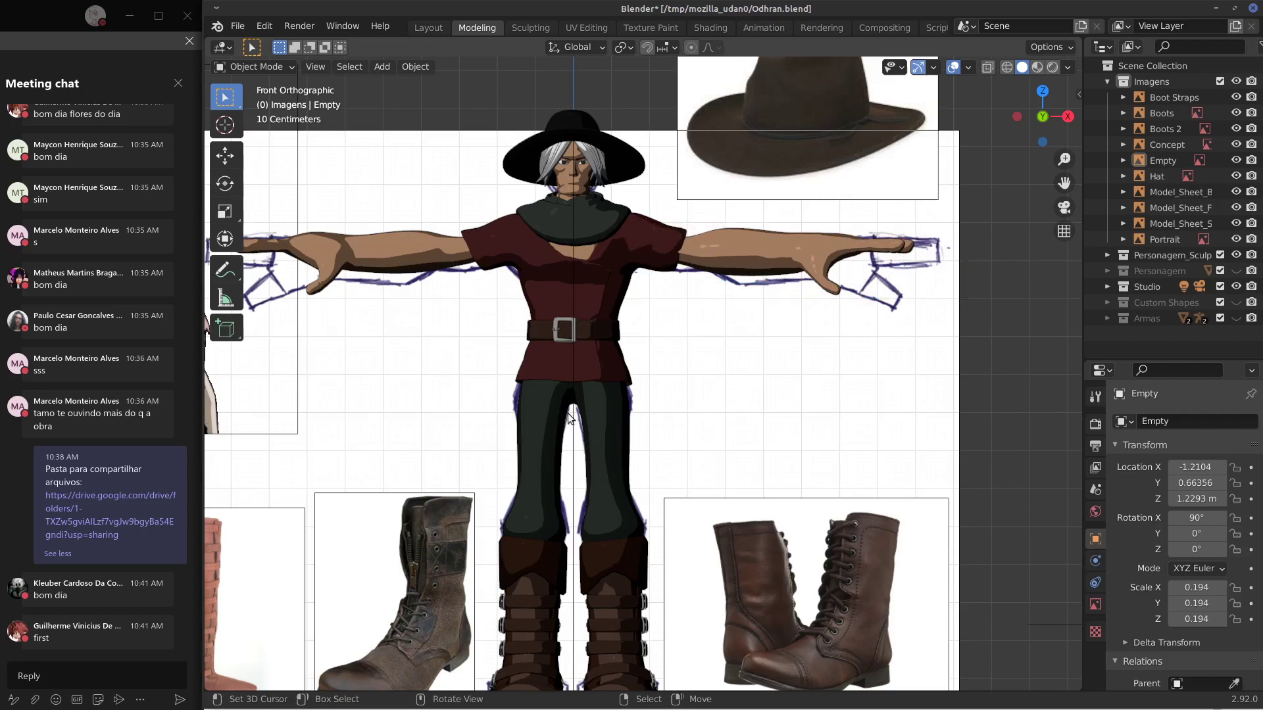
# Annotate wider outlines along the inner and outer sides of both trouser legs in the front orthographic view.
pyautogui.moveTo(517, 381)
pyautogui.mouseDown()
pyautogui.moveTo(495, 507)
pyautogui.moveTo(505, 553)
pyautogui.mouseUp()
pyautogui.moveTo(516, 409); pyautogui.dragTo(503, 553)
pyautogui.moveTo(569, 387); pyautogui.dragTo(568, 532)
pyautogui.moveTo(564, 421); pyautogui.dragTo(572, 562)
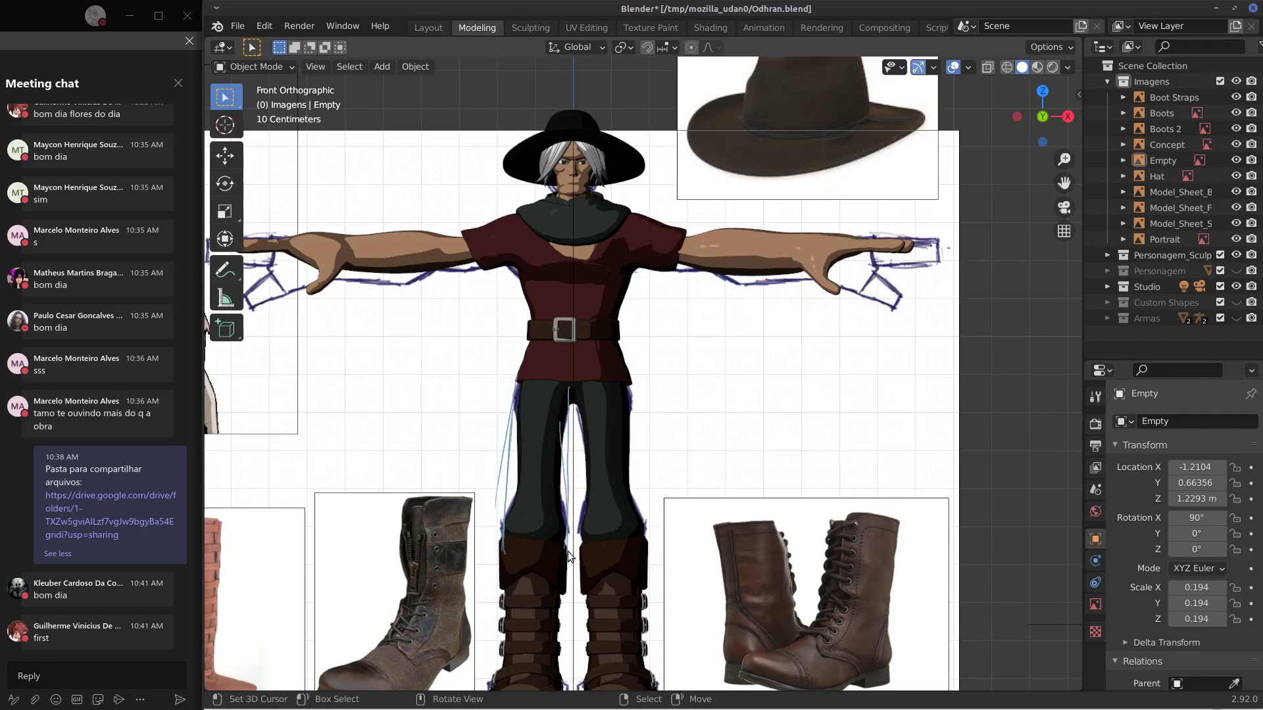
pyautogui.moveTo(582, 387); pyautogui.dragTo(582, 541)
pyautogui.moveTo(589, 454); pyautogui.dragTo(590, 559)
pyautogui.moveTo(630, 395); pyautogui.dragTo(645, 555)
pyautogui.moveTo(520, 352); pyautogui.dragTo(511, 413)
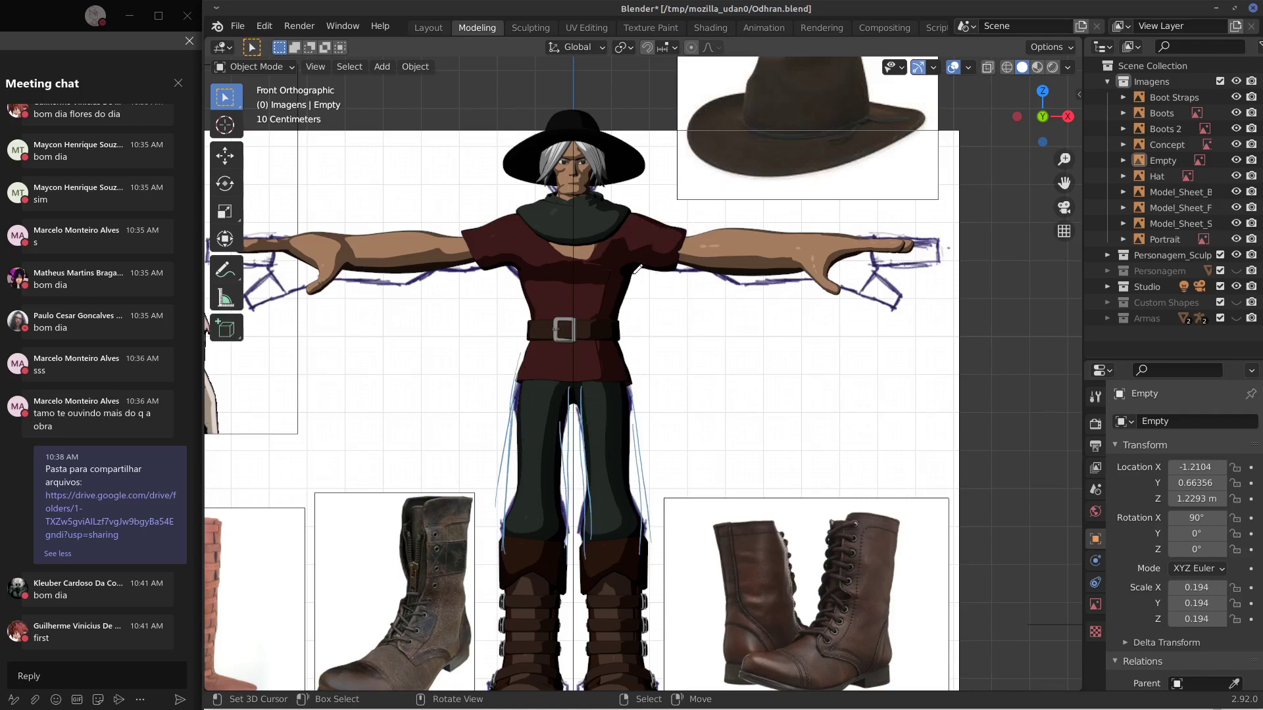
# Annotate the contours of the character's left arm in front view, from the shoulder and sleeve to the hand.
pyautogui.moveTo(632, 273)
pyautogui.mouseDown()
pyautogui.moveTo(788, 273)
pyautogui.moveTo(792, 287)
pyautogui.mouseUp()
pyautogui.moveTo(675, 240); pyautogui.dragTo(728, 223)
pyautogui.moveTo(670, 263); pyautogui.dragTo(725, 273)
pyautogui.moveTo(663, 266); pyautogui.dragTo(749, 256, button='right')
pyautogui.moveTo(689, 232); pyautogui.dragTo(785, 232)
pyautogui.moveTo(743, 231); pyautogui.dragTo(801, 227)
pyautogui.moveTo(684, 266)
pyautogui.mouseDown()
pyautogui.moveTo(785, 269)
pyautogui.moveTo(858, 230)
pyautogui.moveTo(747, 245)
pyautogui.mouseUp()
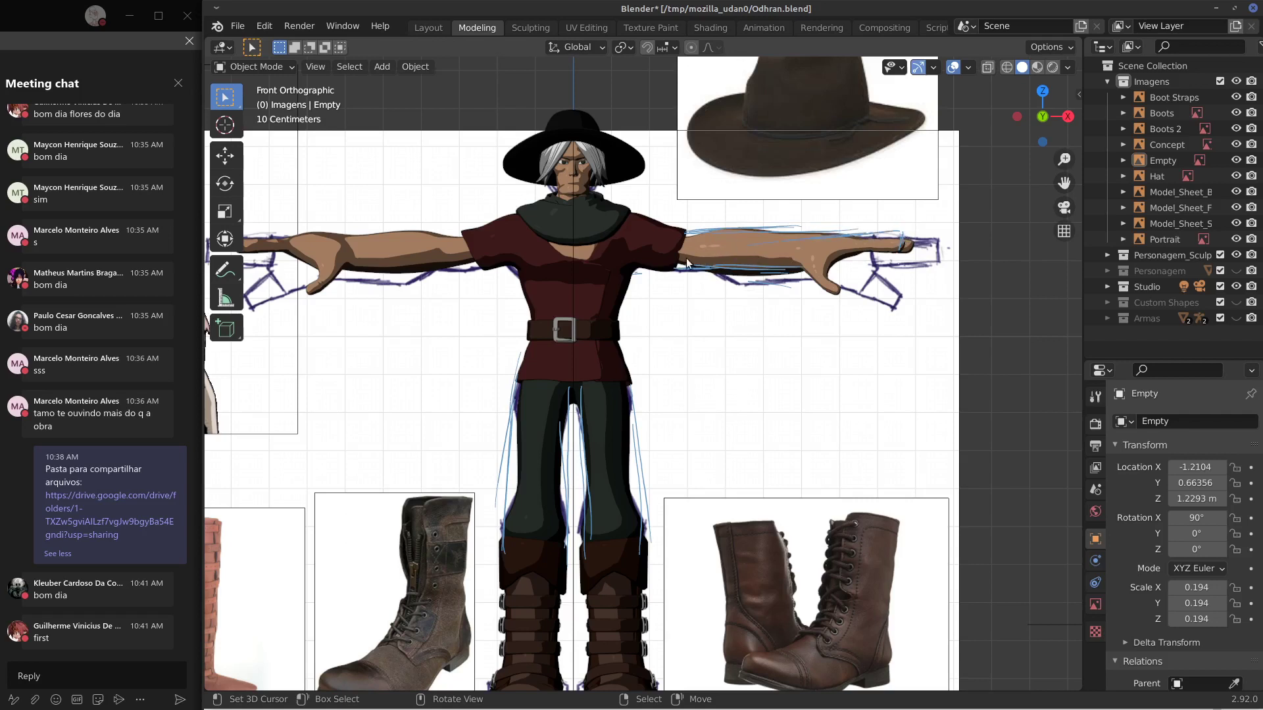
pyautogui.moveTo(622, 217); pyautogui.dragTo(701, 229)
pyautogui.moveTo(916, 238); pyautogui.dragTo(908, 278)
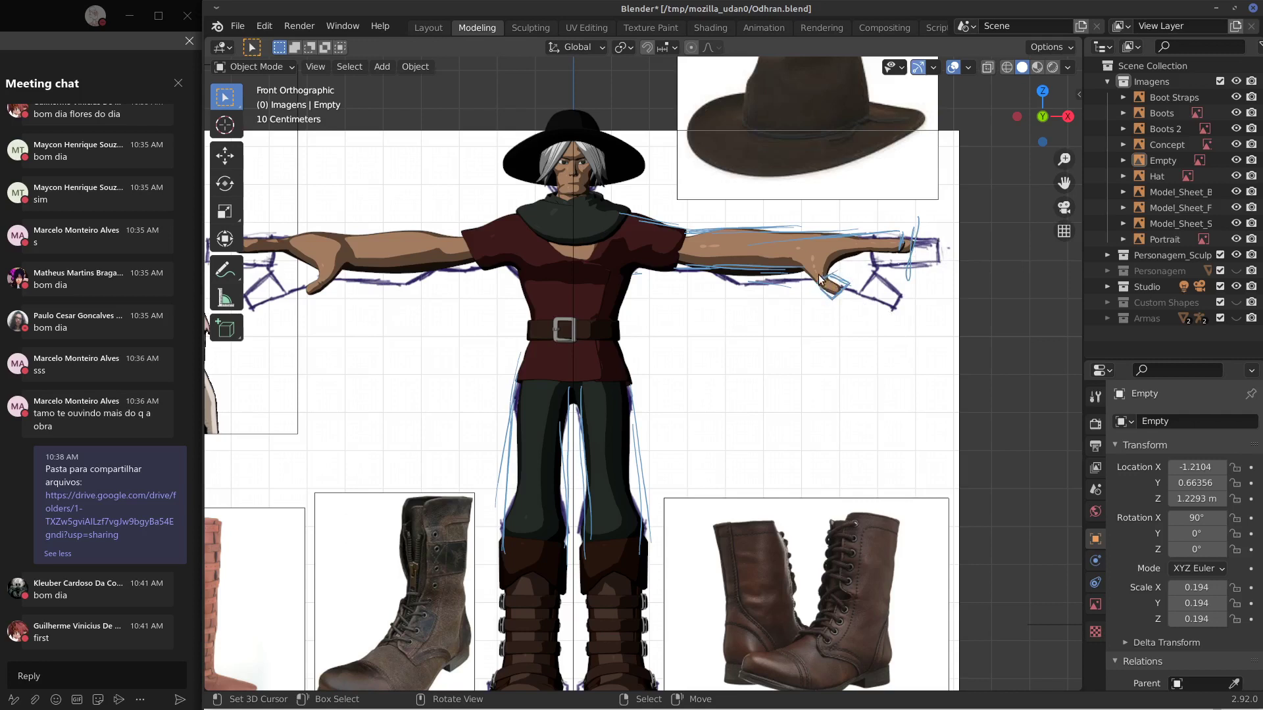
# Sketch a small tapered cylinder in the empty area beside the character's legs and erase it.
pyautogui.moveTo(764, 369); pyautogui.dragTo(816, 355)
pyautogui.moveTo(743, 398); pyautogui.dragTo(811, 399)
pyautogui.moveTo(815, 356)
pyautogui.mouseDown()
pyautogui.moveTo(810, 399)
pyautogui.moveTo(736, 388)
pyautogui.moveTo(741, 379)
pyautogui.moveTo(745, 394)
pyautogui.mouseUp()
pyautogui.moveTo(816, 356); pyautogui.dragTo(812, 399)
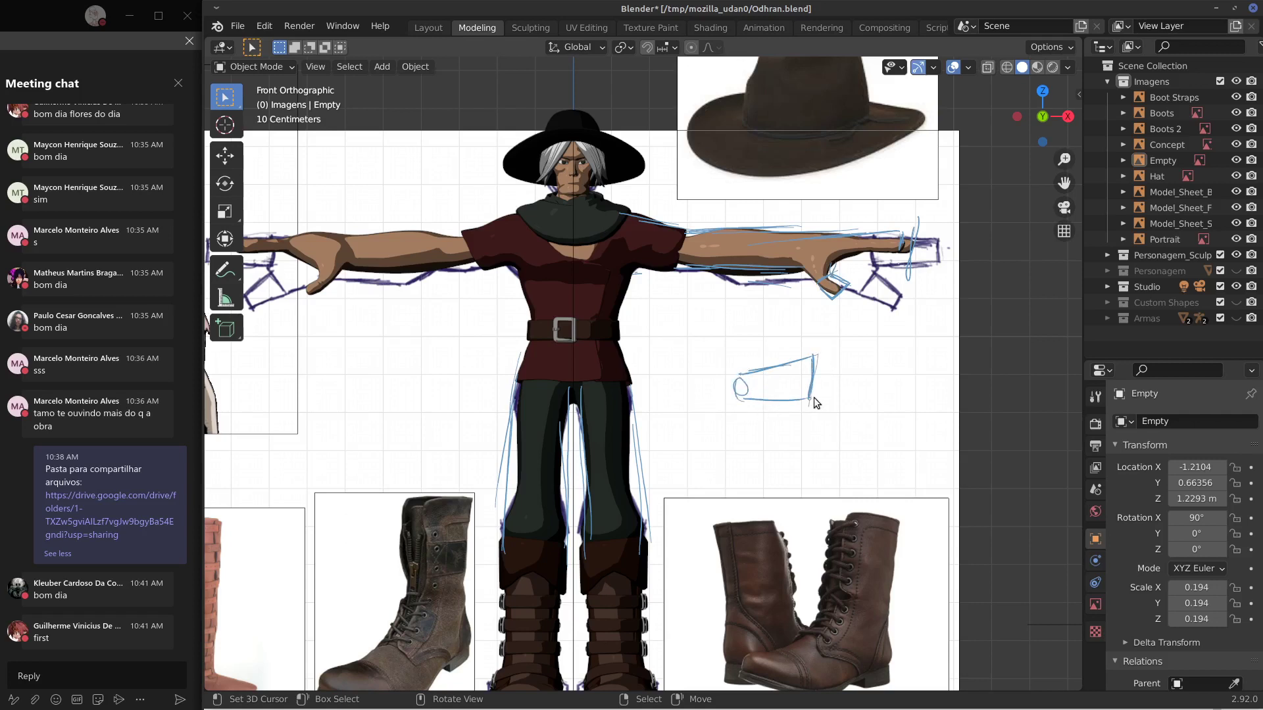
pyautogui.moveTo(756, 388)
pyautogui.mouseDown(button='right')
pyautogui.moveTo(781, 369)
pyautogui.moveTo(847, 370)
pyautogui.mouseUp(button='right')
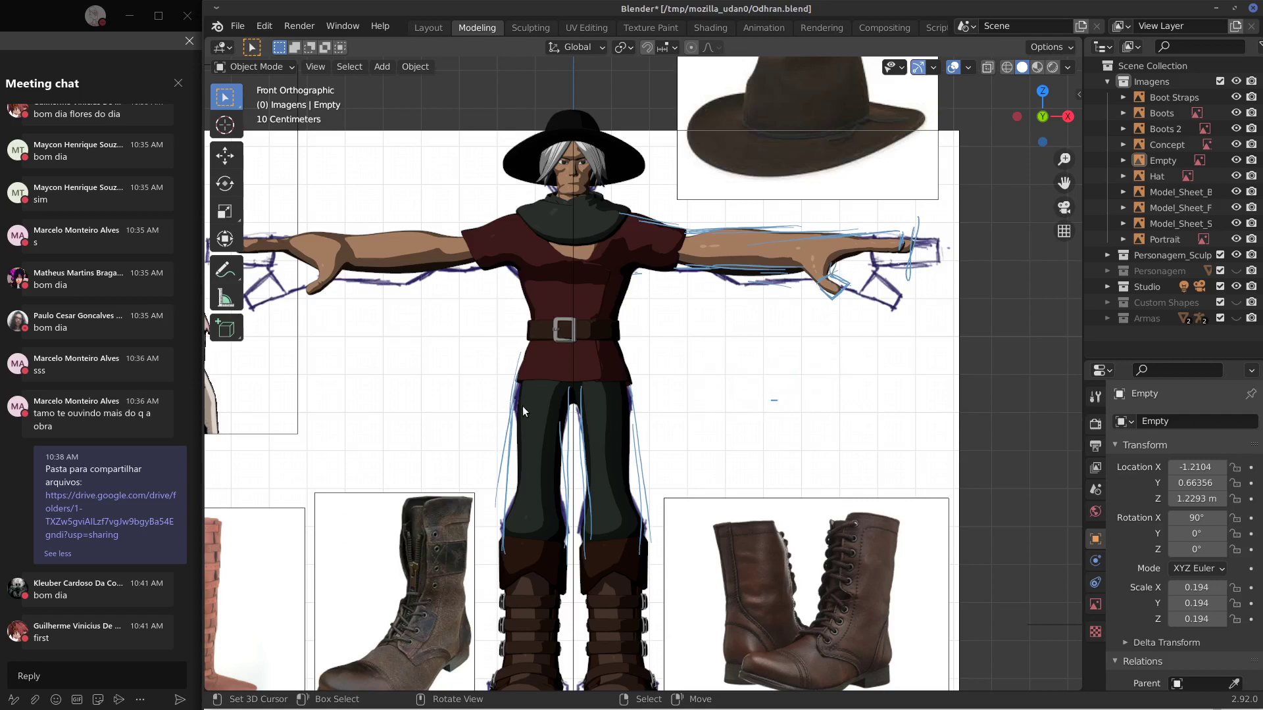
# Add an outer outline stroke to the character's right trouser leg in front view and annotate the boot's contour in right view.
pyautogui.moveTo(525, 376); pyautogui.dragTo(491, 539)
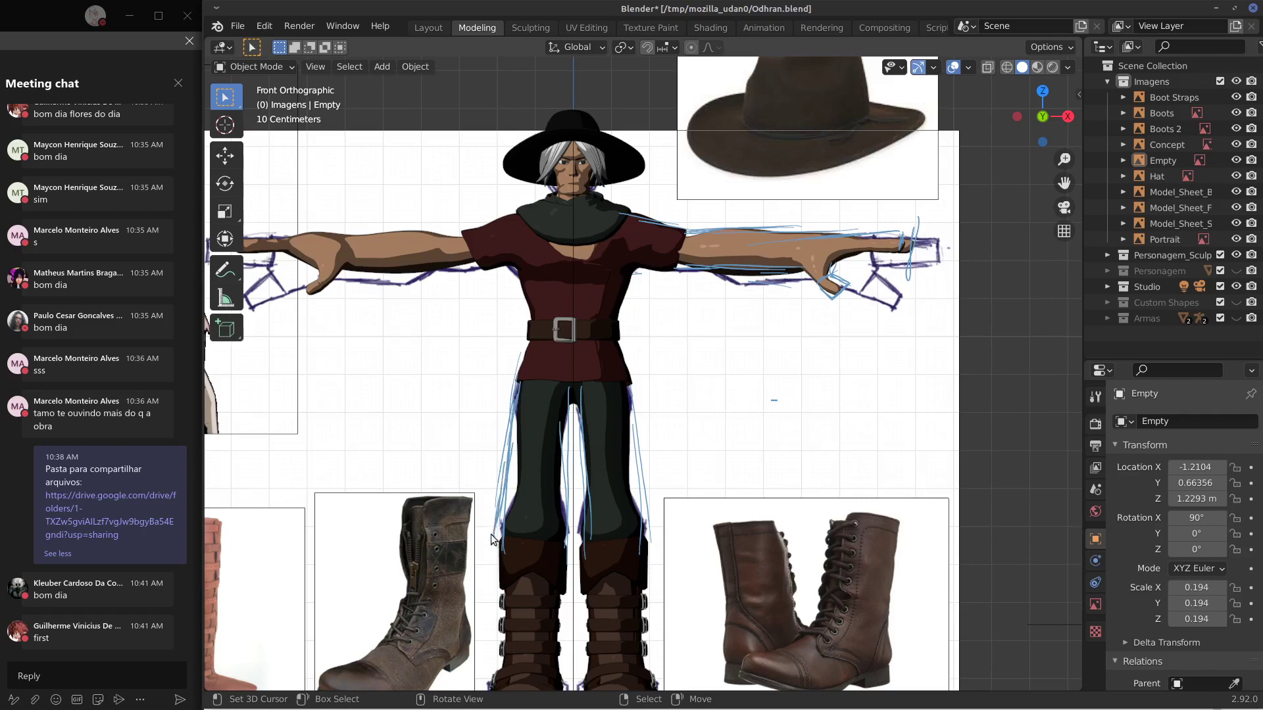
pyautogui.keyDown('shift'); pyautogui.moveTo(547, 486); pyautogui.dragTo(567, 364, button='middle'); pyautogui.keyUp('shift')
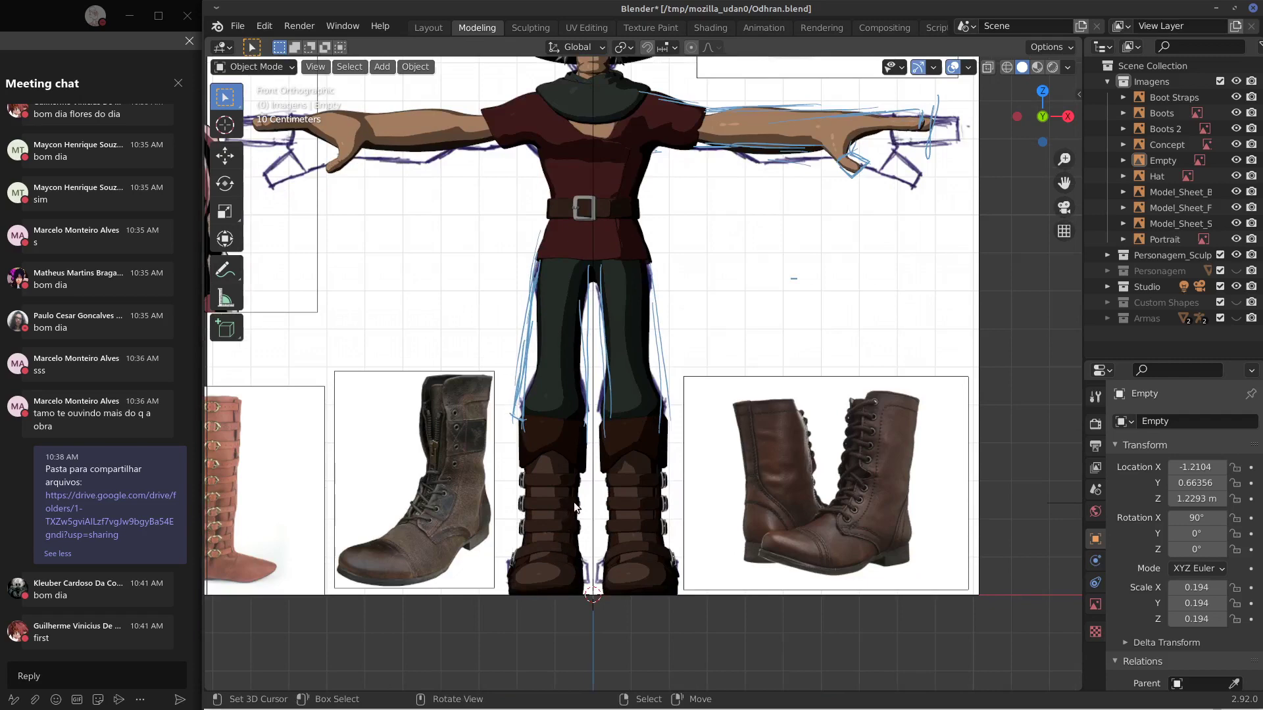
pyautogui.press('KP_3')
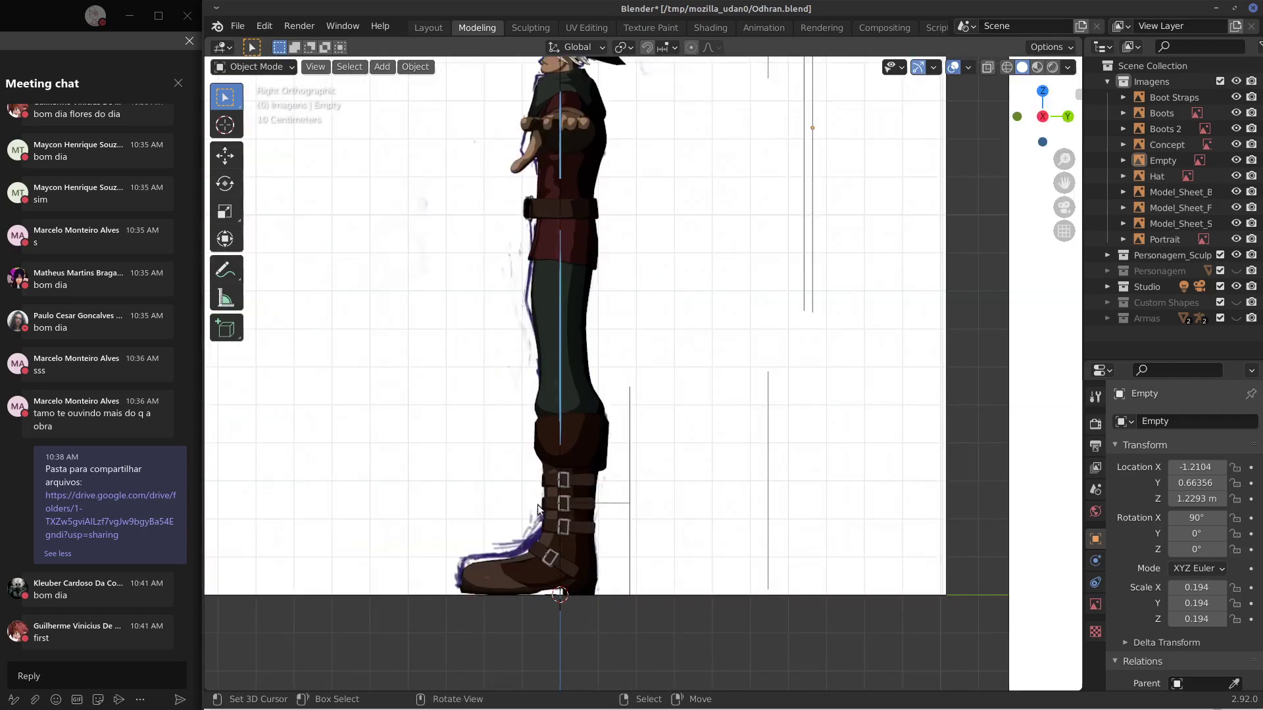
pyautogui.moveTo(543, 462); pyautogui.dragTo(529, 556)
pyautogui.moveTo(595, 467); pyautogui.dragTo(599, 565)
pyautogui.moveTo(543, 463)
pyautogui.mouseDown()
pyautogui.moveTo(534, 554)
pyautogui.moveTo(599, 565)
pyautogui.moveTo(468, 556)
pyautogui.moveTo(530, 555)
pyautogui.mouseUp()
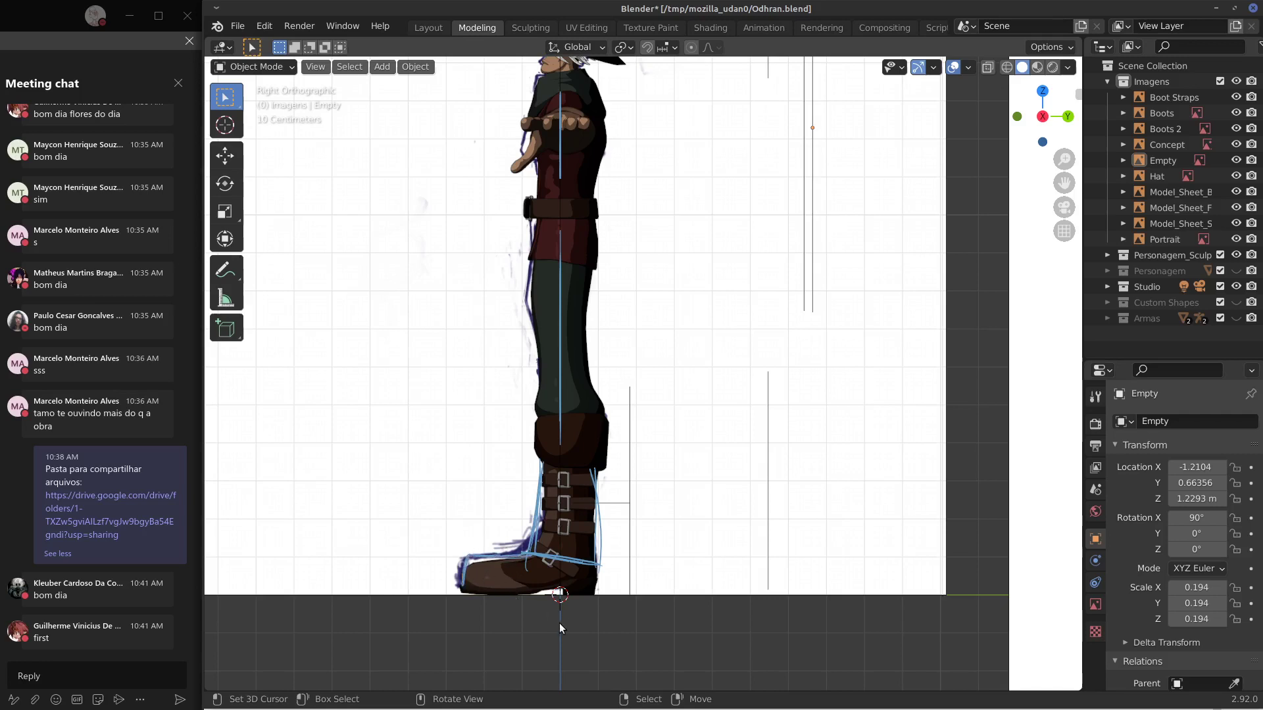
# Annotate wider outlines along the back and front of the trouser leg in the right orthographic view.
pyautogui.write('dd')
pyautogui.moveTo(595, 220); pyautogui.dragTo(608, 370)
pyautogui.moveTo(596, 283); pyautogui.dragTo(610, 403)
pyautogui.moveTo(604, 355); pyautogui.dragTo(613, 407)
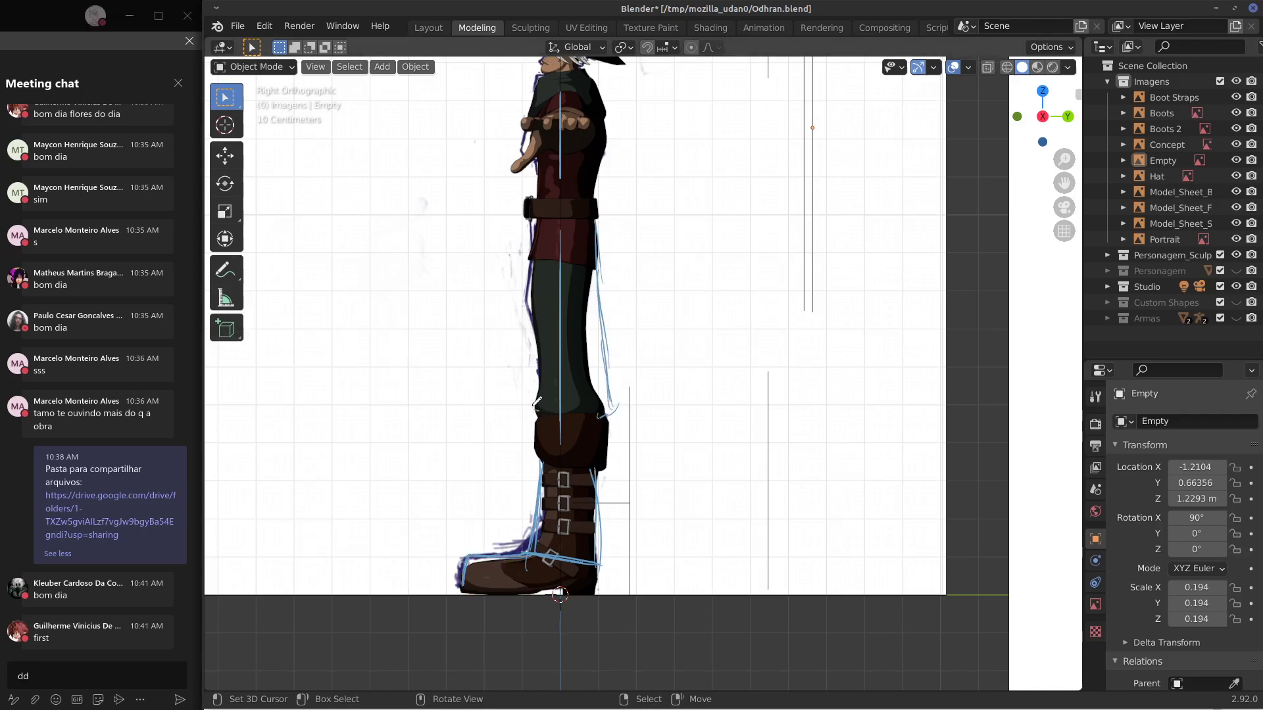
pyautogui.moveTo(530, 408)
pyautogui.mouseDown()
pyautogui.moveTo(543, 415)
pyautogui.moveTo(531, 257)
pyautogui.moveTo(524, 372)
pyautogui.mouseUp()
pyautogui.moveTo(540, 240); pyautogui.dragTo(533, 413)
pyautogui.moveTo(528, 301); pyautogui.dragTo(526, 408)
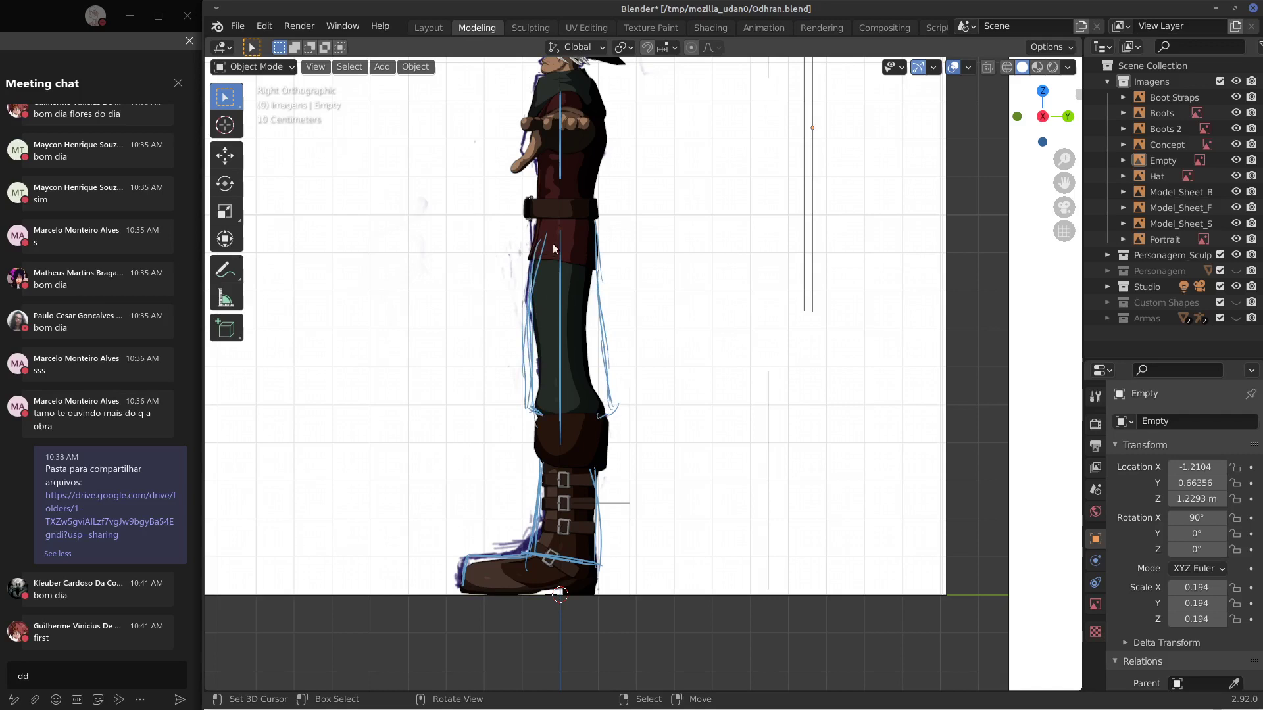
pyautogui.click(598, 380)
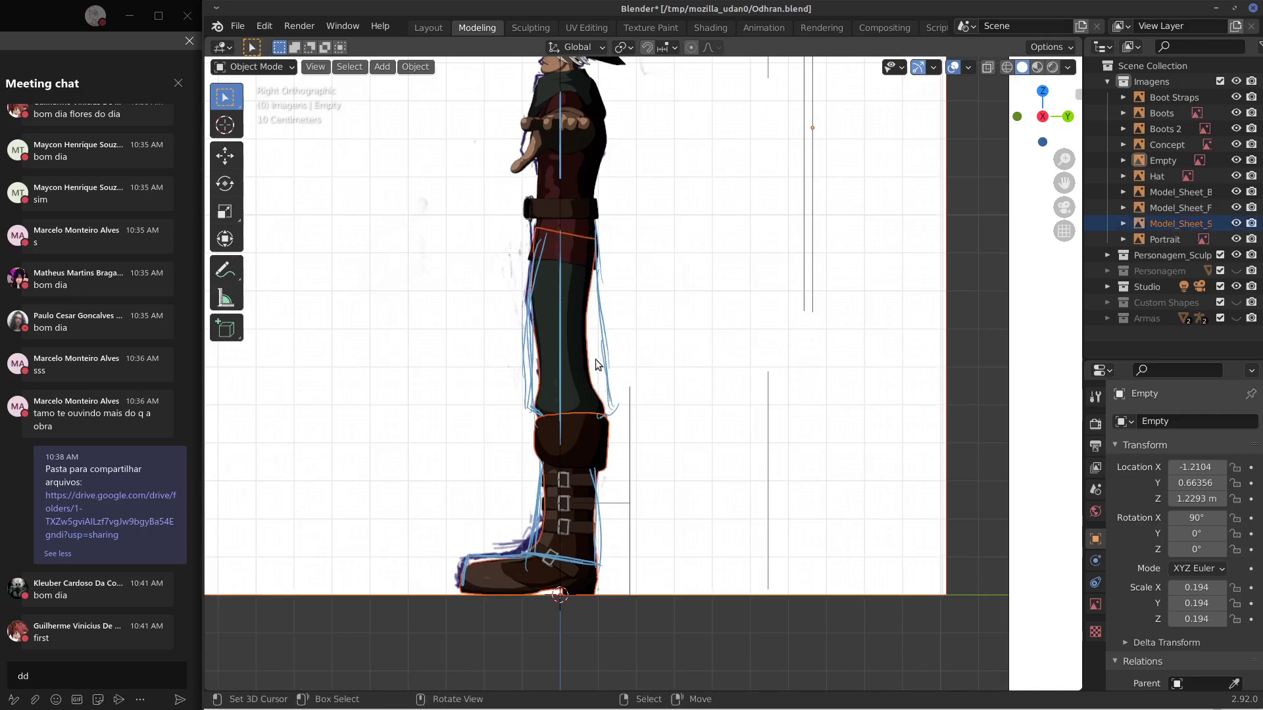
# Annotate cross lines near the trouser cuff, a flared tunic hem and the belt outline in right view.
pyautogui.moveTo(518, 389); pyautogui.dragTo(628, 375)
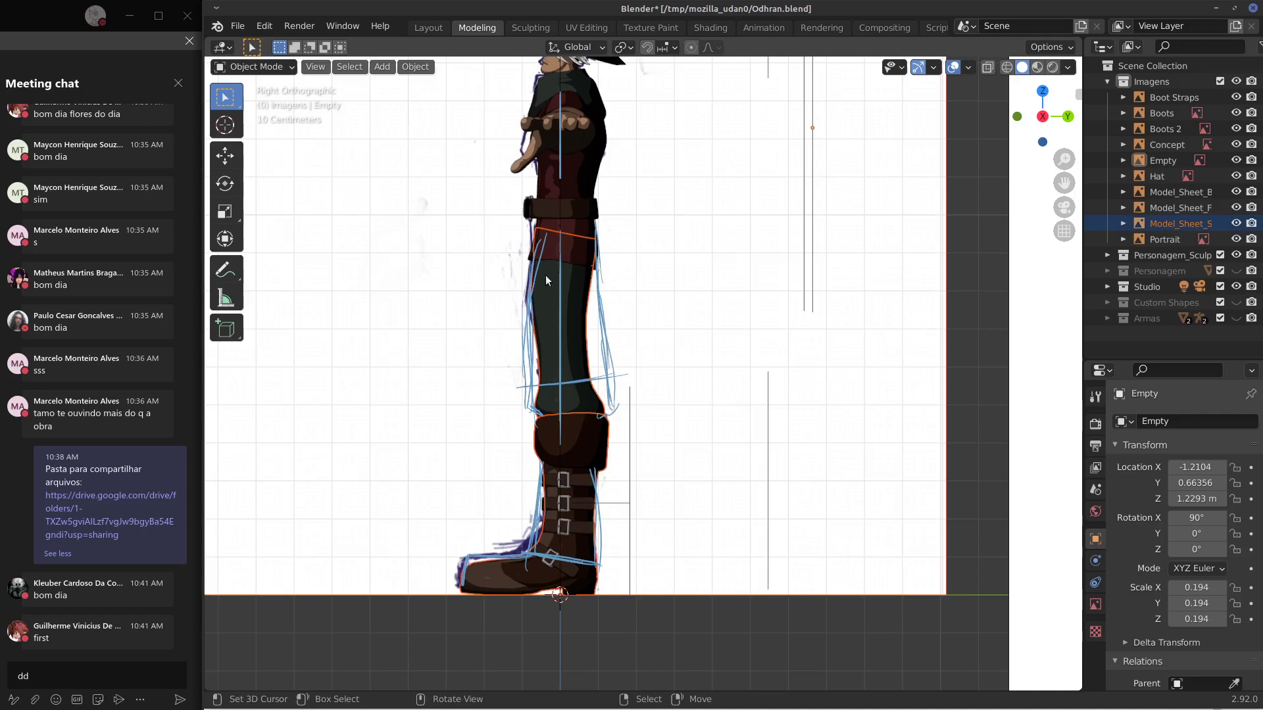
pyautogui.moveTo(524, 273); pyautogui.dragTo(610, 265)
pyautogui.moveTo(597, 215); pyautogui.dragTo(609, 263)
pyautogui.moveTo(597, 225); pyautogui.dragTo(605, 271)
pyautogui.moveTo(537, 215)
pyautogui.mouseDown()
pyautogui.moveTo(520, 283)
pyautogui.moveTo(615, 266)
pyautogui.mouseUp()
pyautogui.moveTo(599, 209); pyautogui.dragTo(611, 258)
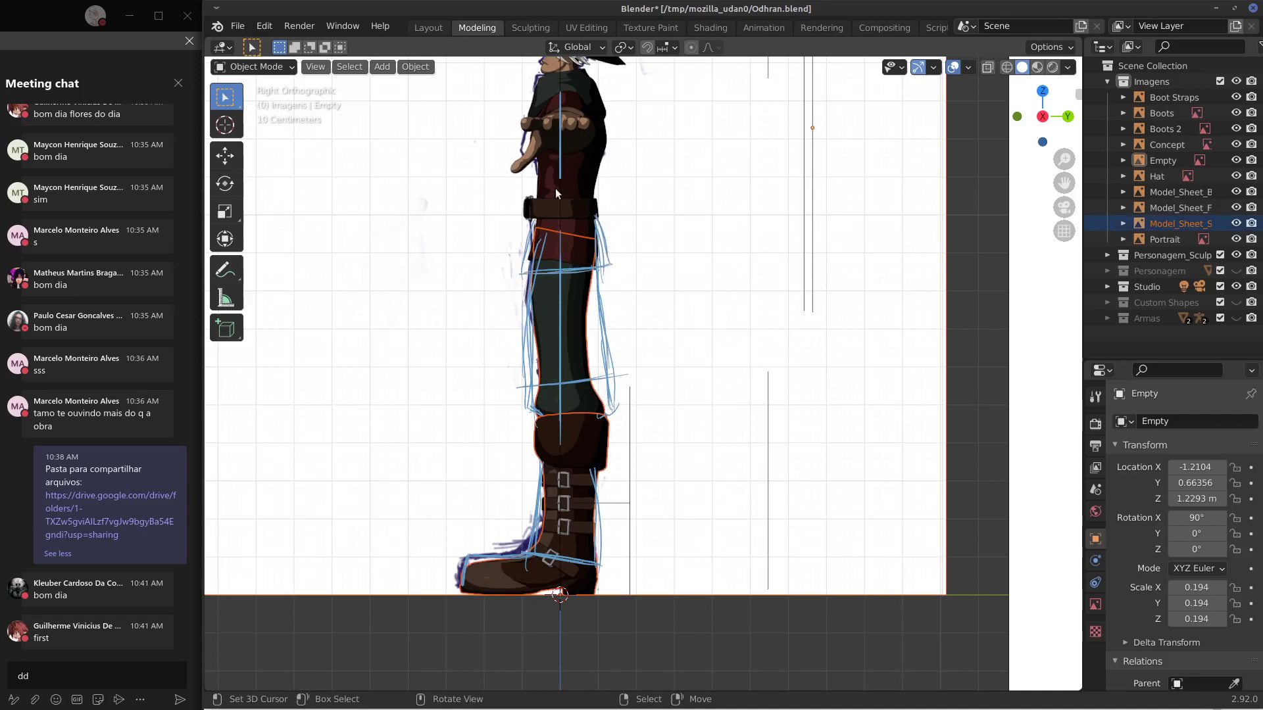
pyautogui.moveTo(528, 198)
pyautogui.mouseDown()
pyautogui.moveTo(603, 196)
pyautogui.moveTo(601, 219)
pyautogui.mouseUp()
# Sketch a flared trouser leg with a hem line and boot edge in the empty area beside the character.
pyautogui.moveTo(702, 268)
pyautogui.mouseDown()
pyautogui.moveTo(670, 422)
pyautogui.moveTo(720, 428)
pyautogui.mouseUp()
pyautogui.moveTo(742, 277)
pyautogui.mouseDown()
pyautogui.moveTo(756, 427)
pyautogui.moveTo(782, 429)
pyautogui.mouseUp()
pyautogui.moveTo(680, 424); pyautogui.dragTo(706, 285)
pyautogui.moveTo(741, 269)
pyautogui.mouseDown()
pyautogui.moveTo(756, 425)
pyautogui.moveTo(674, 533)
pyautogui.mouseUp()
pyautogui.moveTo(678, 444); pyautogui.dragTo(671, 550)
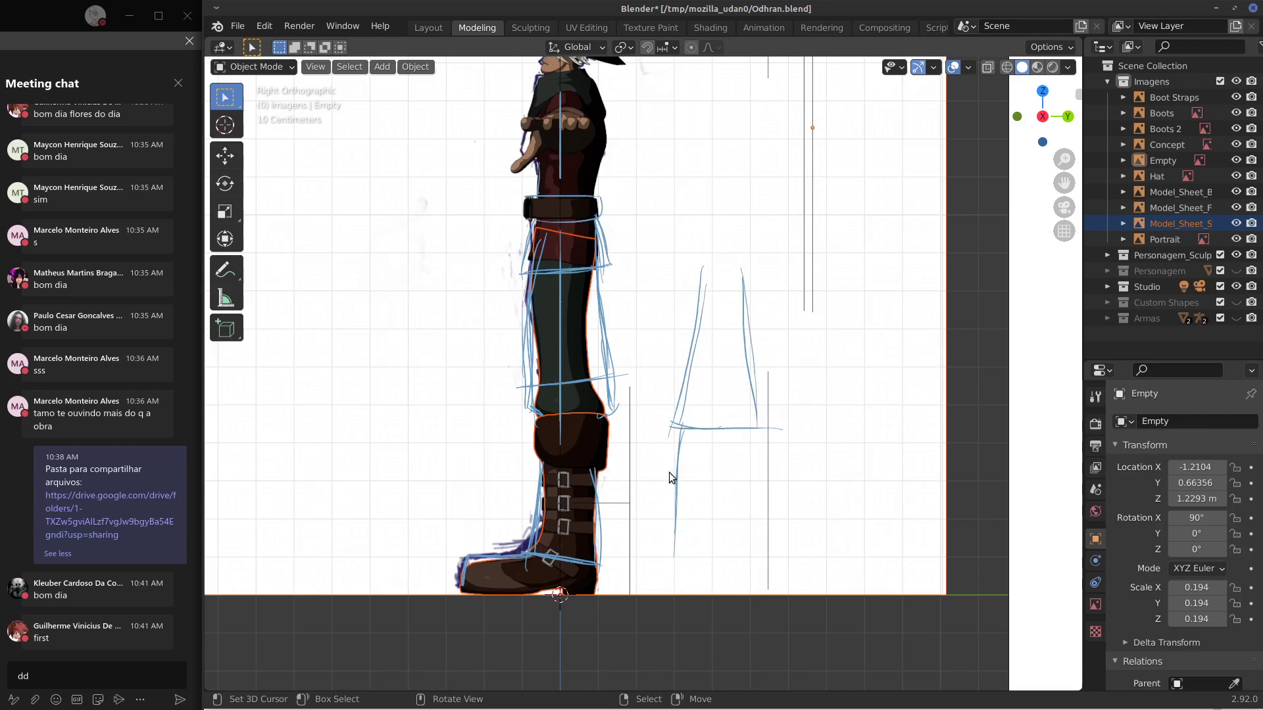
# Sketch a flared trouser-edge curve in the empty area beside the legs in front view, erasing the first attempt and the bend.
pyautogui.press('KP_1')
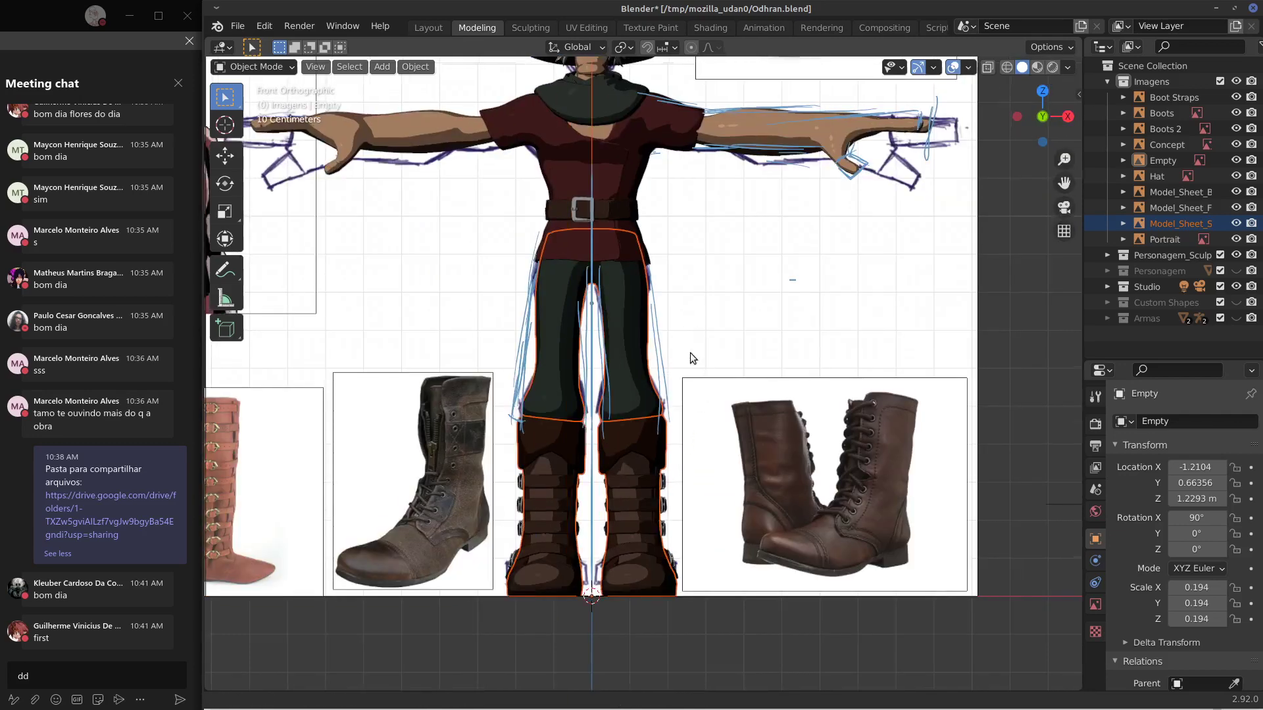
pyautogui.keyDown('shift'); pyautogui.moveTo(695, 284); pyautogui.dragTo(682, 426, button='middle'); pyautogui.keyUp('shift')
pyautogui.keyDown('shift'); pyautogui.moveTo(806, 402); pyautogui.dragTo(806, 327, button='middle'); pyautogui.keyUp('shift')
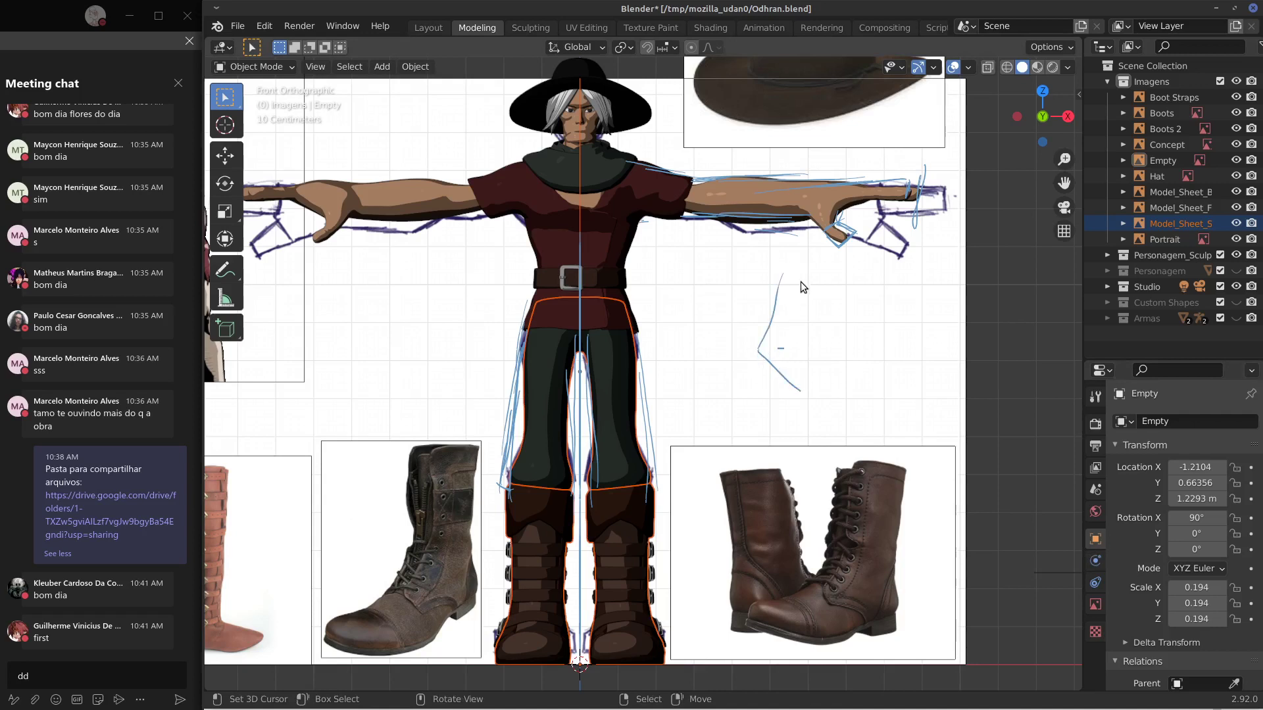
pyautogui.moveTo(809, 270)
pyautogui.mouseDown()
pyautogui.moveTo(779, 335)
pyautogui.moveTo(812, 378)
pyautogui.moveTo(778, 322)
pyautogui.moveTo(809, 288)
pyautogui.mouseUp()
pyautogui.moveTo(808, 282)
pyautogui.mouseDown(button='right')
pyautogui.moveTo(813, 376)
pyautogui.moveTo(797, 384)
pyautogui.mouseUp(button='right')
pyautogui.moveTo(787, 270)
pyautogui.mouseDown()
pyautogui.moveTo(757, 352)
pyautogui.moveTo(776, 344)
pyautogui.mouseUp()
pyautogui.moveTo(757, 353)
pyautogui.mouseDown(button='right')
pyautogui.moveTo(790, 286)
pyautogui.moveTo(772, 319)
pyautogui.mouseUp(button='right')
pyautogui.moveTo(755, 271)
pyautogui.mouseDown()
pyautogui.moveTo(730, 401)
pyautogui.moveTo(757, 432)
pyautogui.mouseUp()
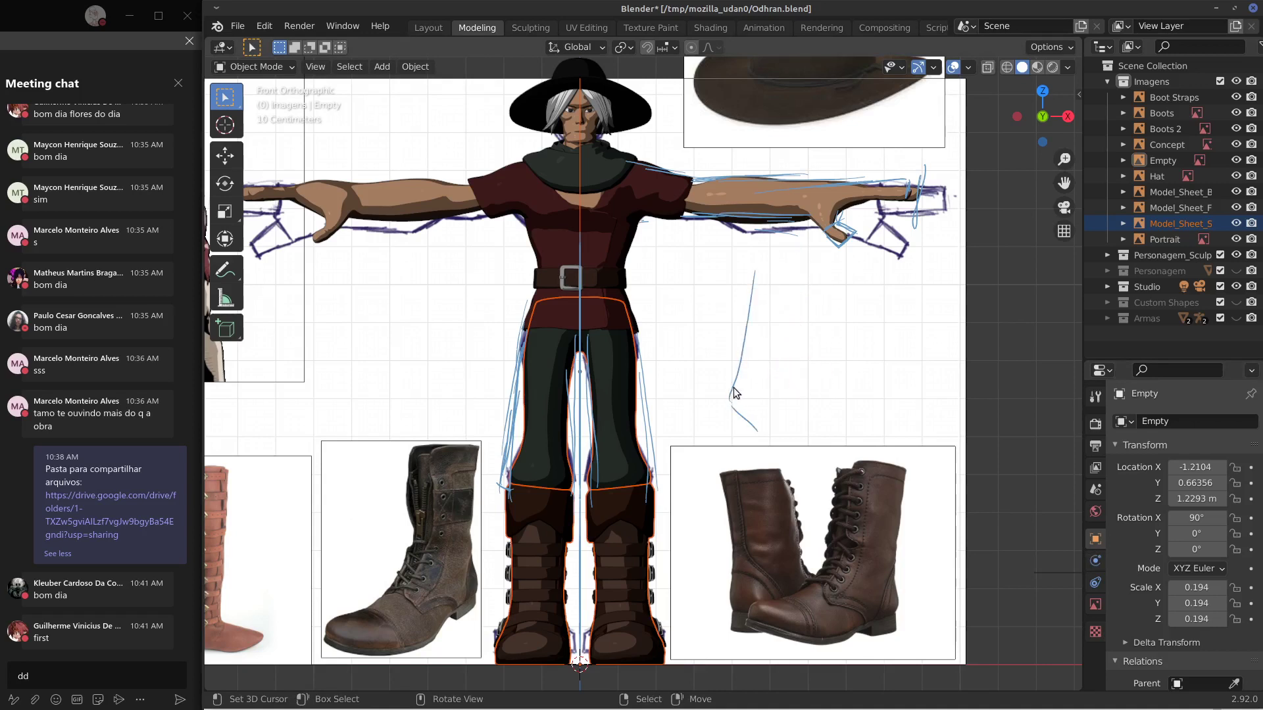
pyautogui.moveTo(730, 388)
pyautogui.mouseDown()
pyautogui.moveTo(761, 389)
pyautogui.moveTo(766, 407)
pyautogui.moveTo(728, 405)
pyautogui.mouseUp()
pyautogui.moveTo(747, 396)
pyautogui.mouseDown(button='right')
pyautogui.moveTo(730, 402)
pyautogui.moveTo(769, 396)
pyautogui.mouseUp(button='right')
pyautogui.moveTo(743, 354); pyautogui.dragTo(727, 406)
pyautogui.moveTo(726, 406)
pyautogui.mouseDown()
pyautogui.moveTo(752, 426)
pyautogui.moveTo(788, 403)
pyautogui.moveTo(724, 411)
pyautogui.mouseUp()
# Open the trouser legs mesh in Edit Mode, isolate the lower-leg area, and activate the Select Box tool with vertex selection.
pyautogui.click(631, 409)
pyautogui.press('Tab')
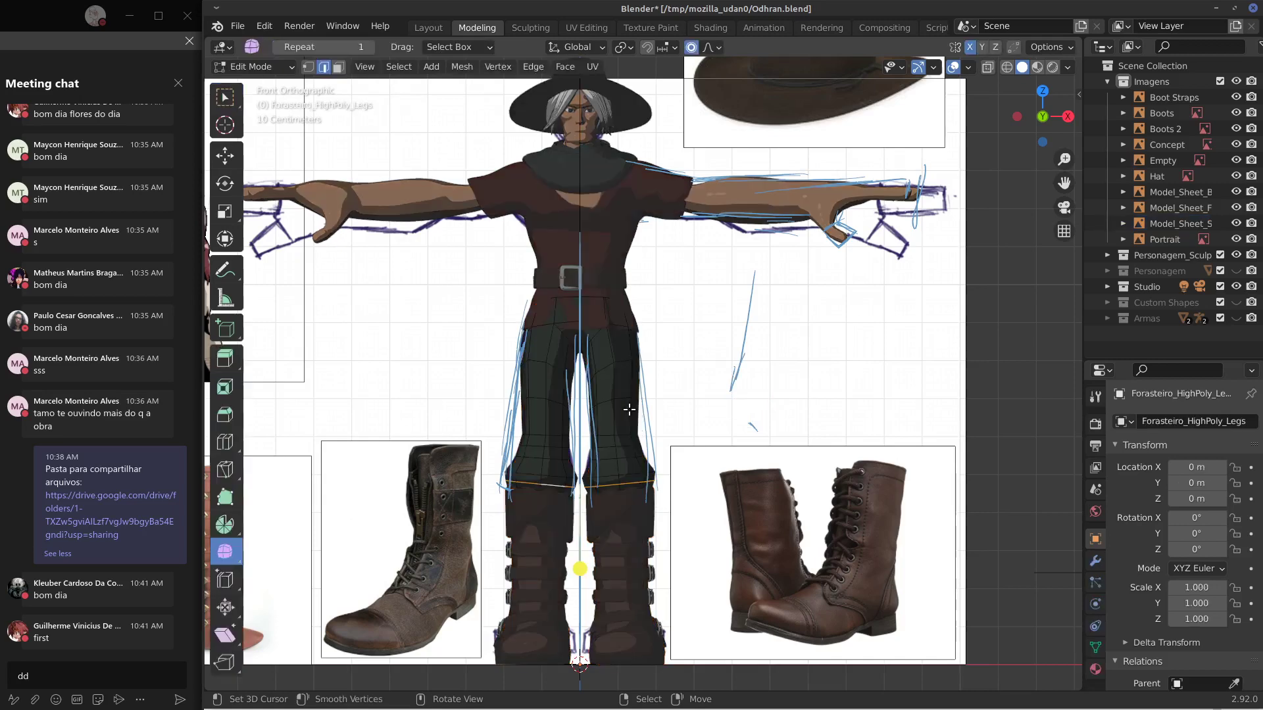
pyautogui.keyDown('shift'); pyautogui.moveTo(724, 443); pyautogui.dragTo(719, 380, button='middle'); pyautogui.keyUp('shift')
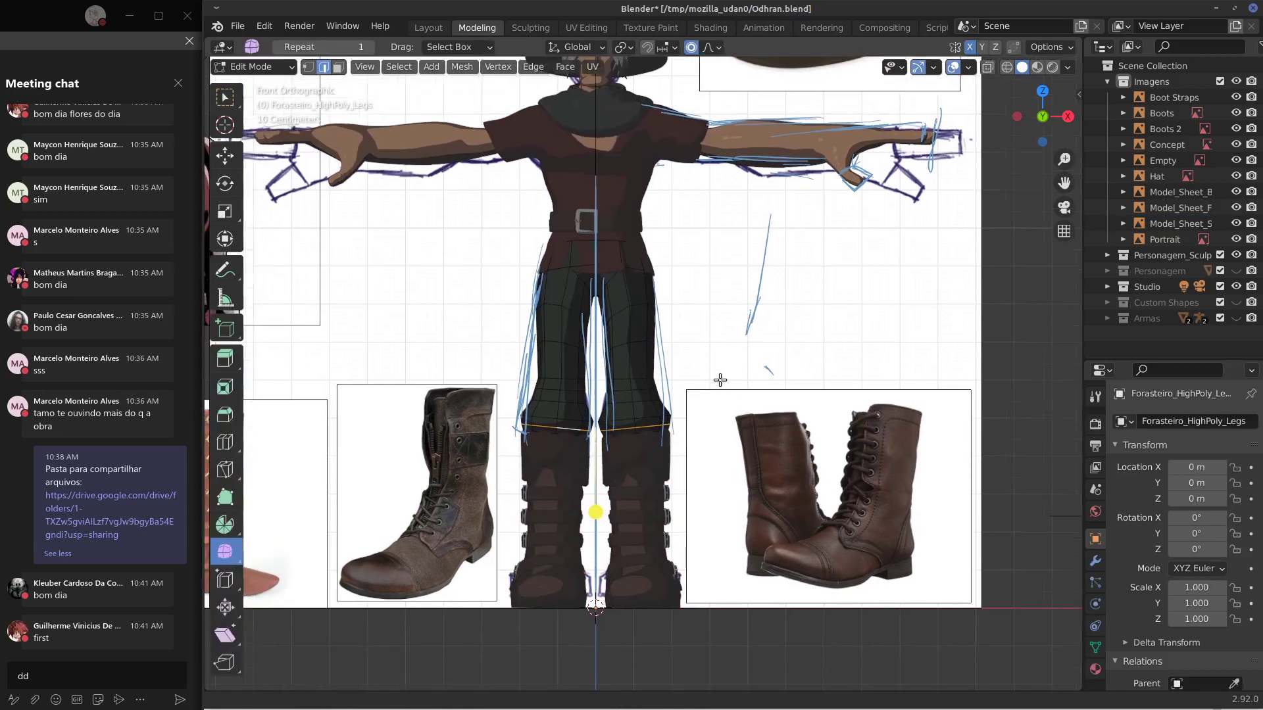
pyautogui.scroll(6, 671, 398)
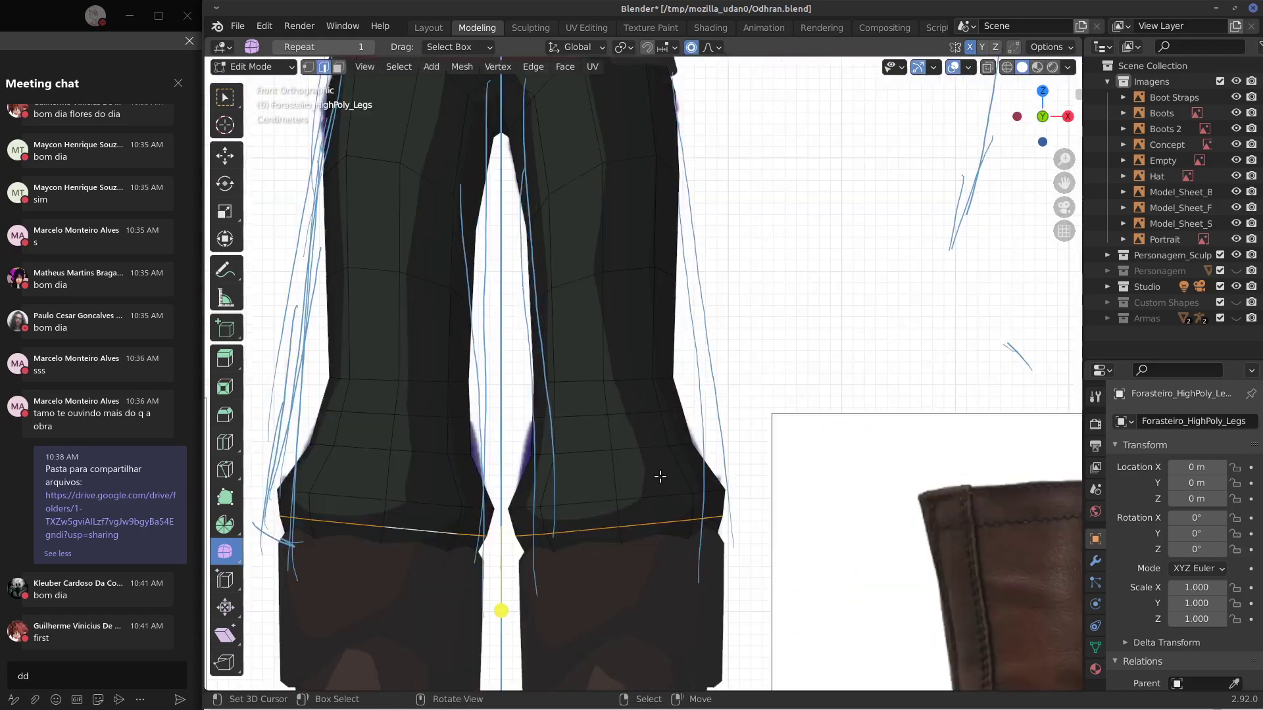
pyautogui.keyDown('alt'); pyautogui.click(654, 488); pyautogui.keyUp('alt')
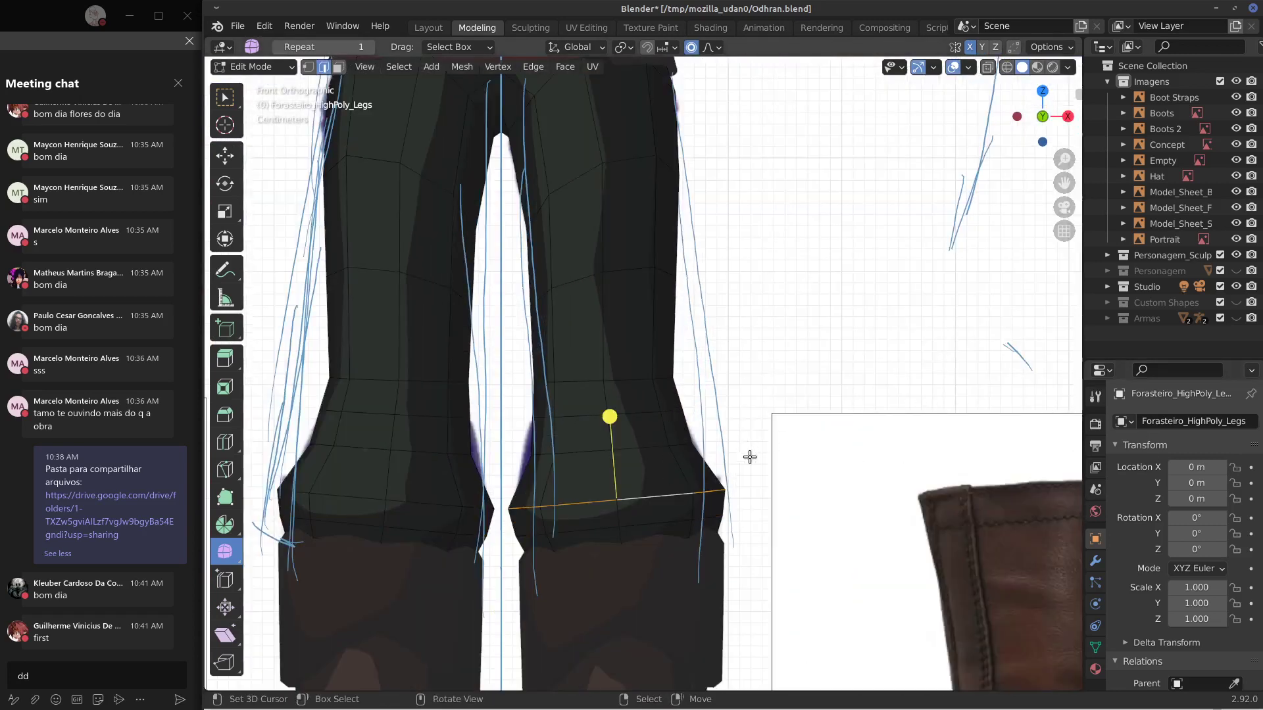
pyautogui.keyDown('shift'); pyautogui.moveTo(746, 461); pyautogui.dragTo(762, 486, button='middle'); pyautogui.keyUp('shift')
pyautogui.keyDown('alt'); pyautogui.click(675, 470); pyautogui.keyUp('alt')
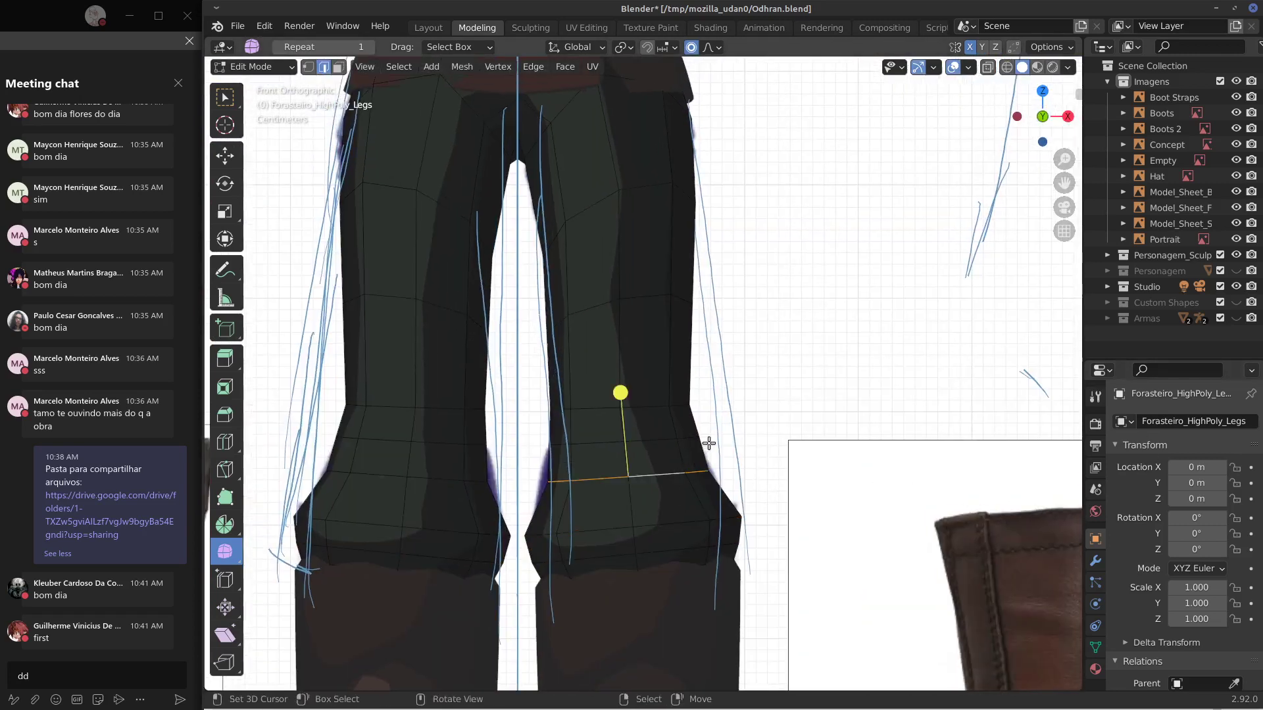
pyautogui.click(225, 98)
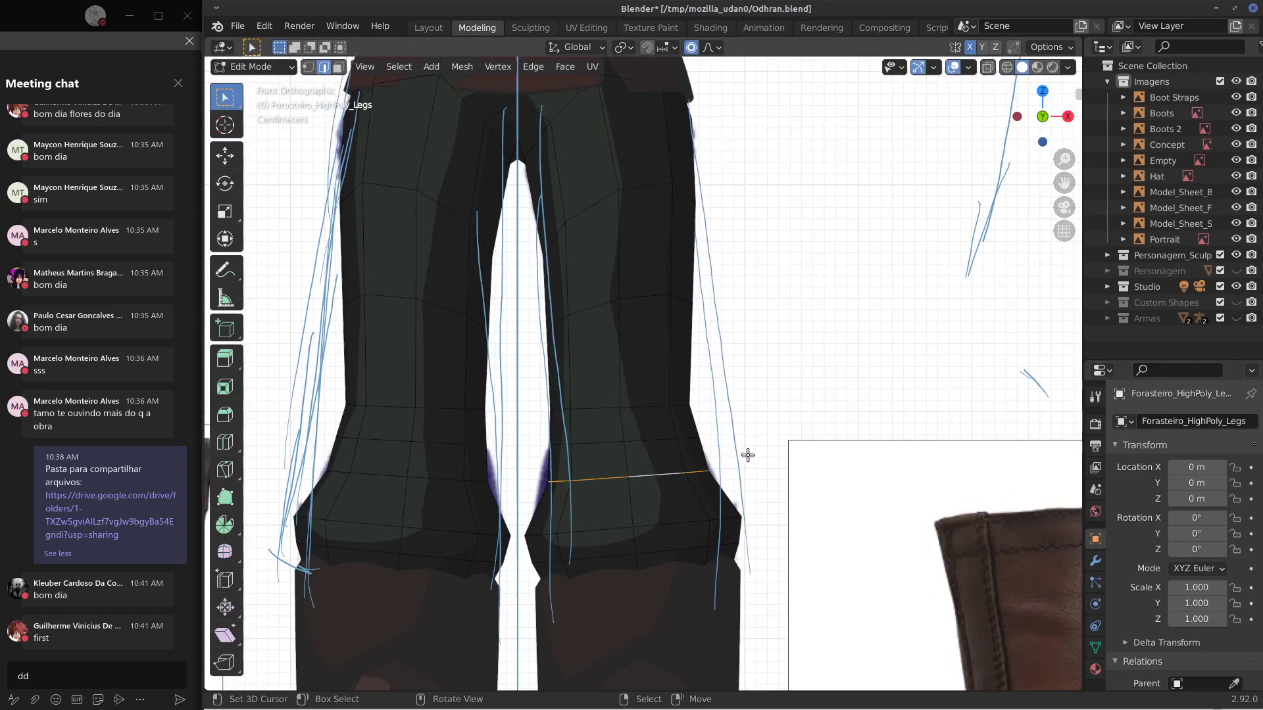
pyautogui.click(691, 48)
pyautogui.press('1')
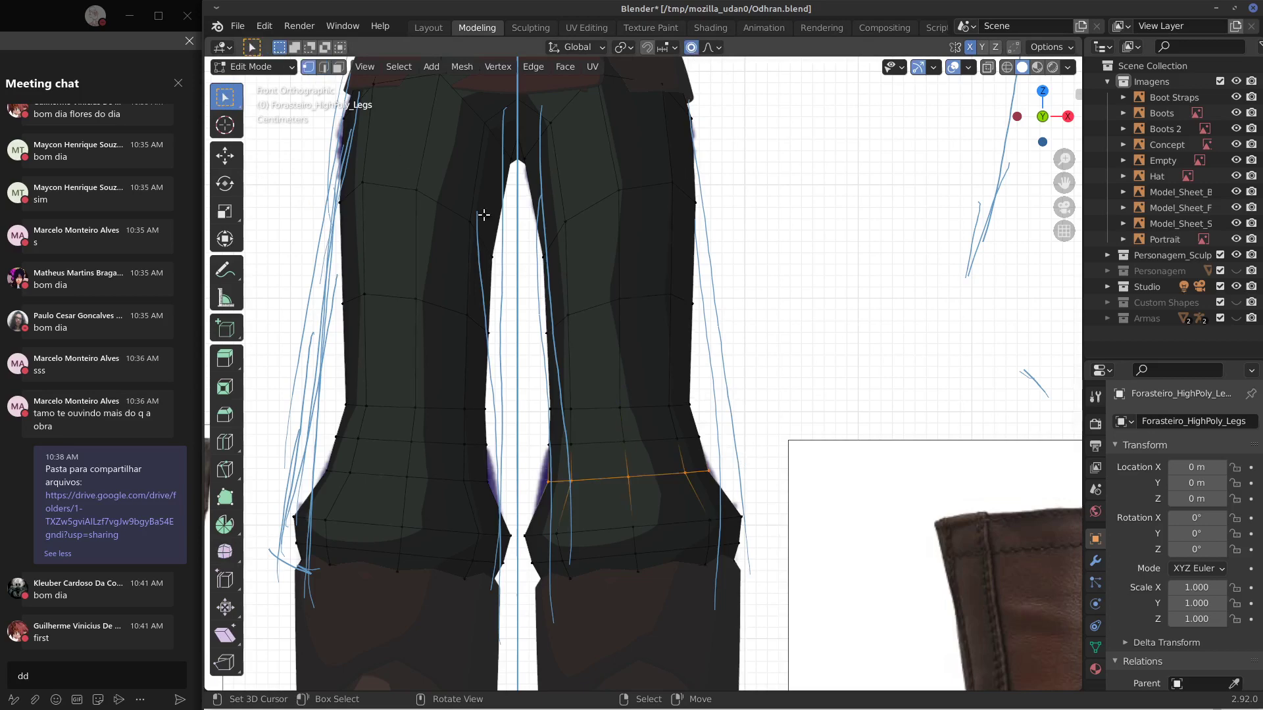
# Move the outer vertices just above the left trouser hem outward to the annotated outline using proportional editing.
pyautogui.click(722, 466)
pyautogui.press('g')
pyautogui.click(772, 448)
pyautogui.click(710, 432)
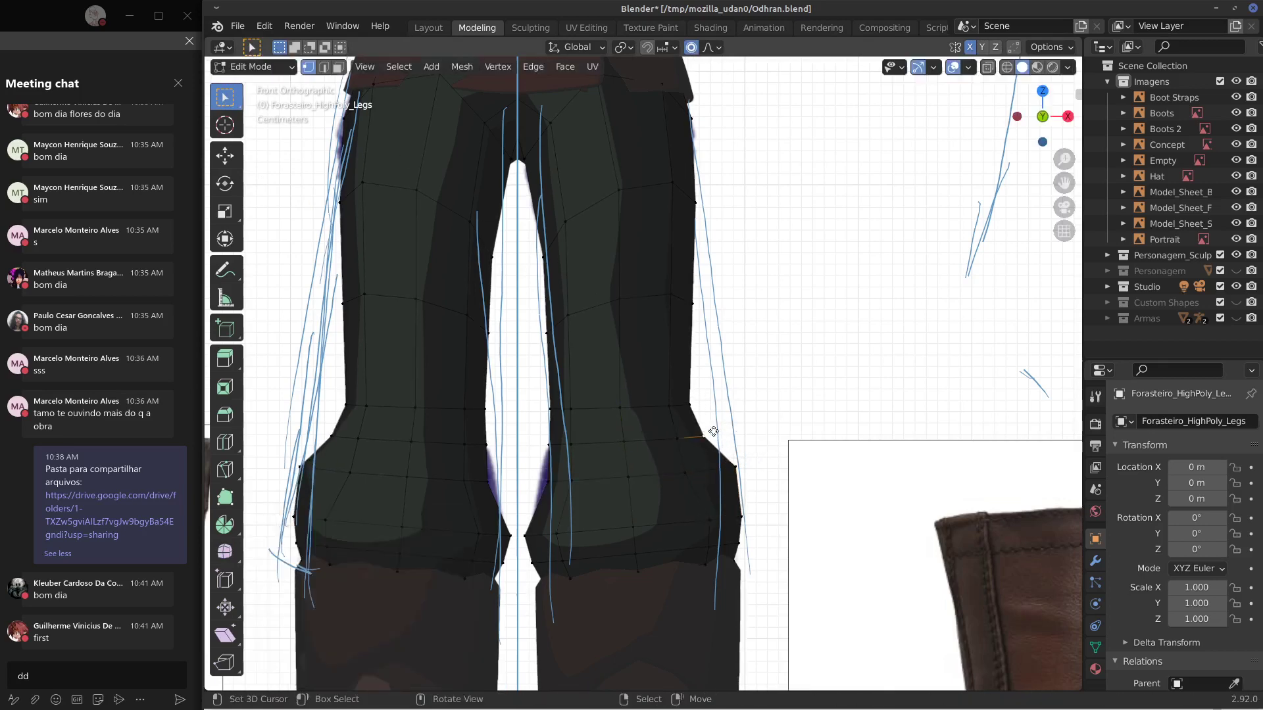
pyautogui.press('g')
pyautogui.click(716, 430)
pyautogui.press('g')
pyautogui.click(740, 424)
# Move the outer vertices from the knee up to the thigh of the left trouser leg outward to the annotated line.
pyautogui.rightClick(699, 401)
pyautogui.press('g')
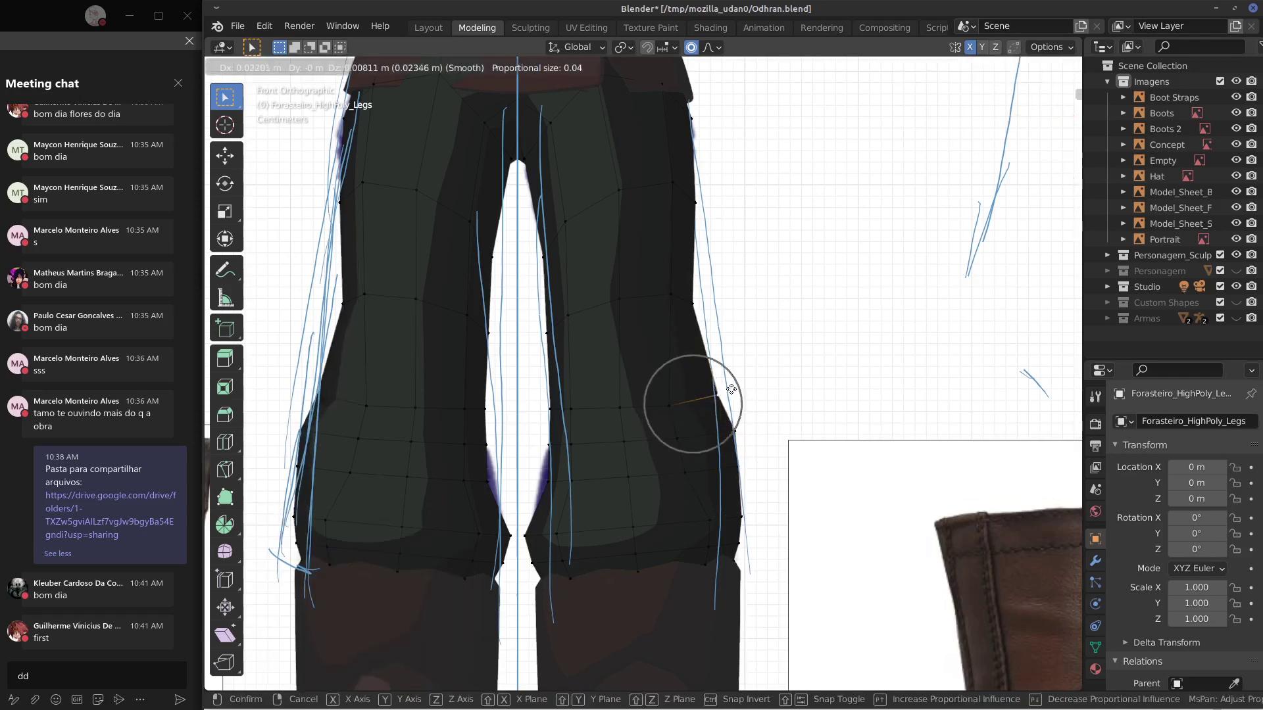
pyautogui.click(734, 388)
pyautogui.rightClick(699, 309)
pyautogui.press('g')
pyautogui.click(721, 299)
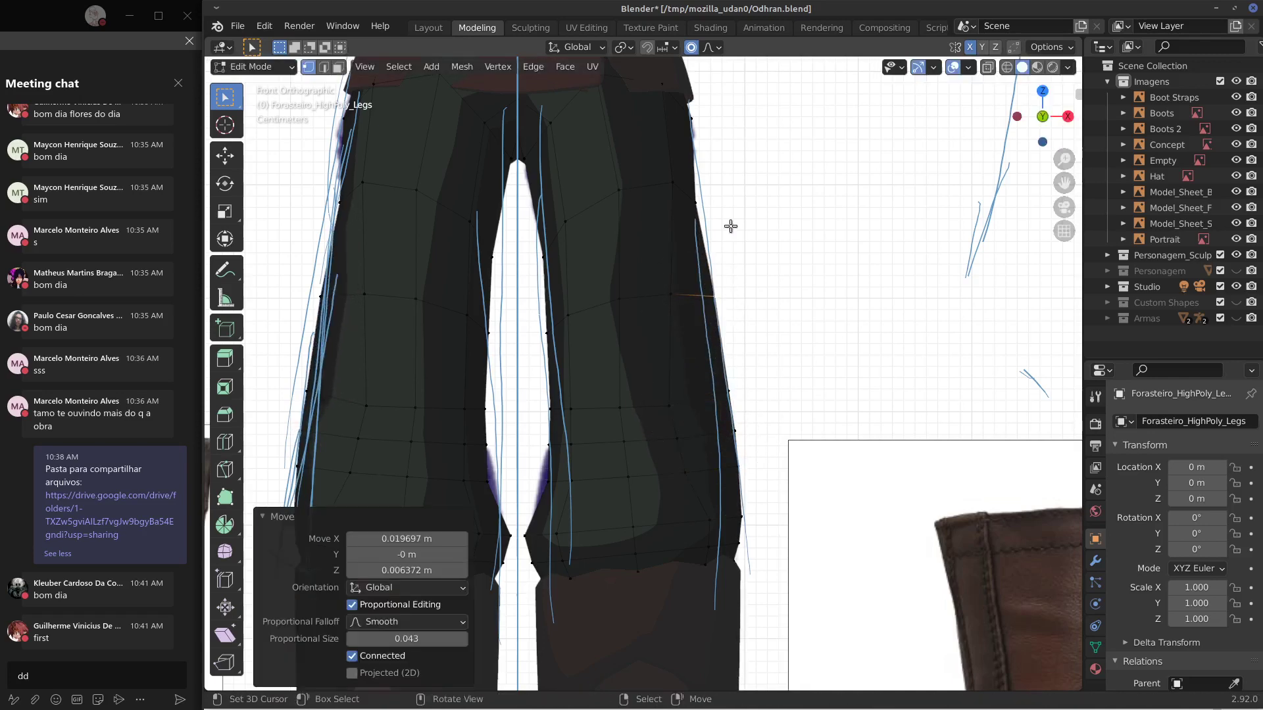
pyautogui.click(700, 203)
pyautogui.press('g')
pyautogui.click(704, 205)
# Reposition two inner-edge vertices above the left trouser hem to match the reference silhouette.
pyautogui.click(555, 481)
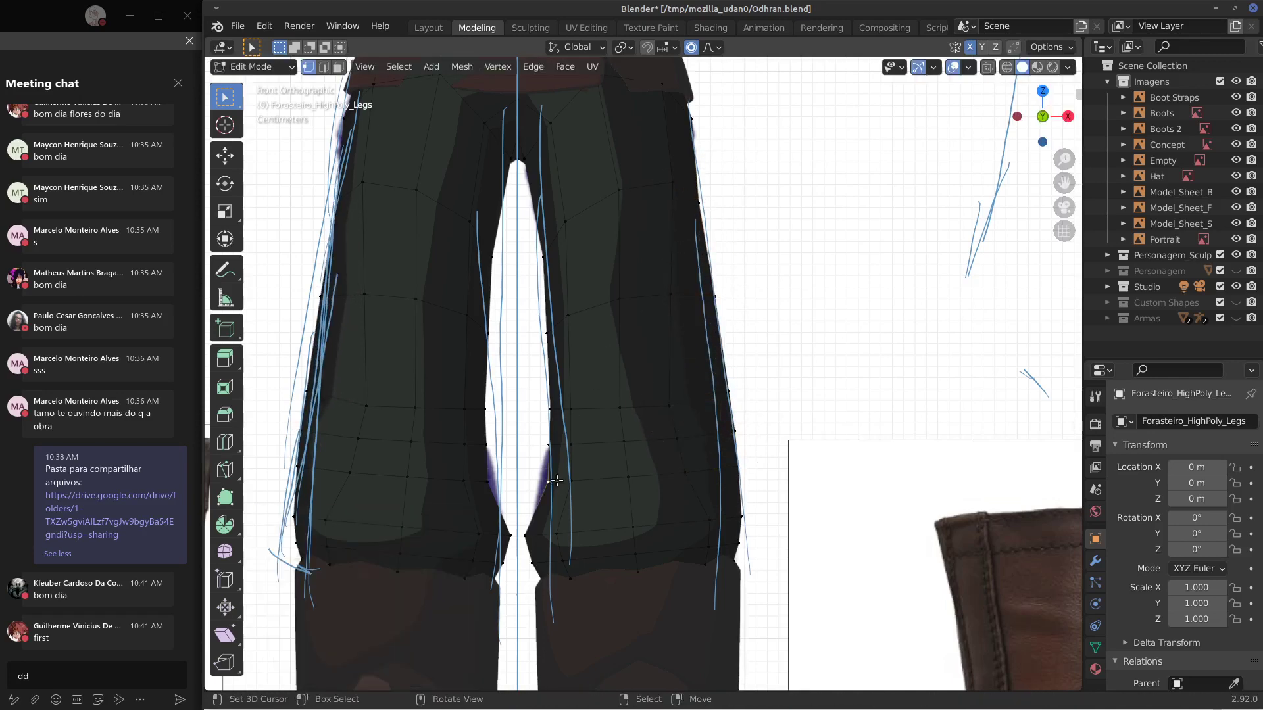
pyautogui.press('g')
pyautogui.click(561, 461)
pyautogui.click(555, 442)
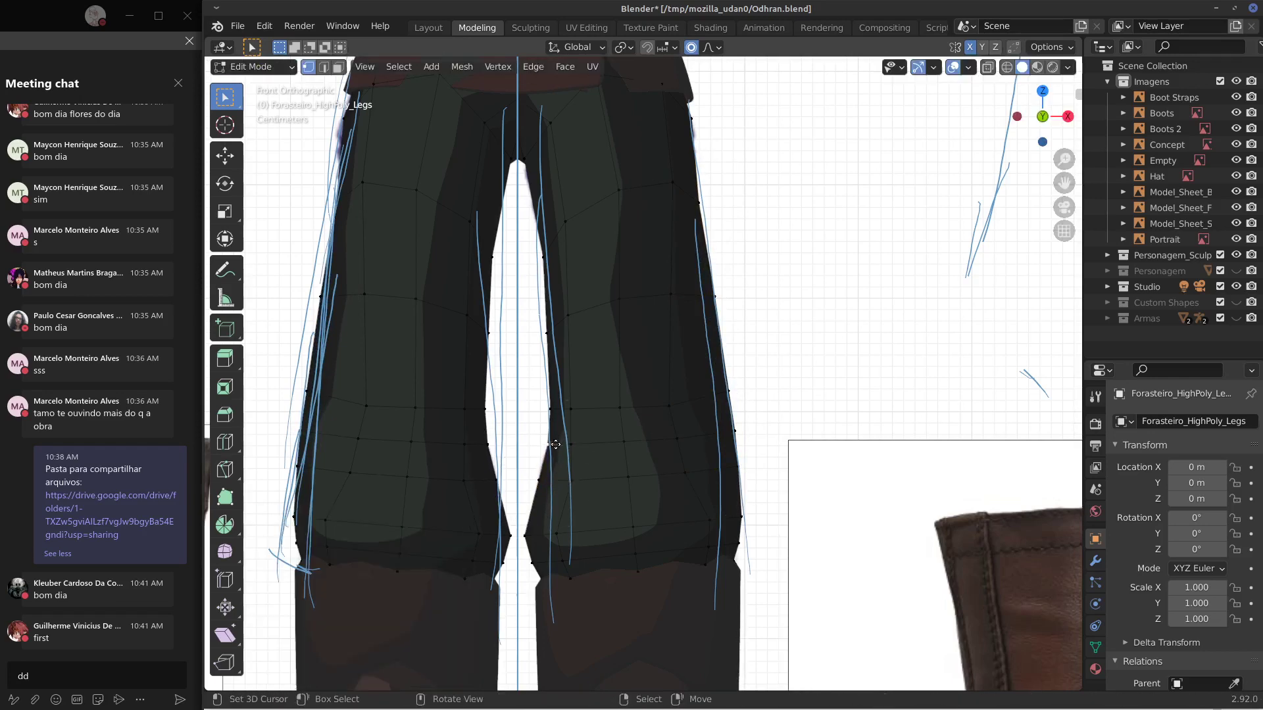
pyautogui.press('g')
pyautogui.click(553, 442)
# Widen the outer corner of the left trouser hem by moving its two edge vertices outward.
pyautogui.click(743, 519)
pyautogui.press('g')
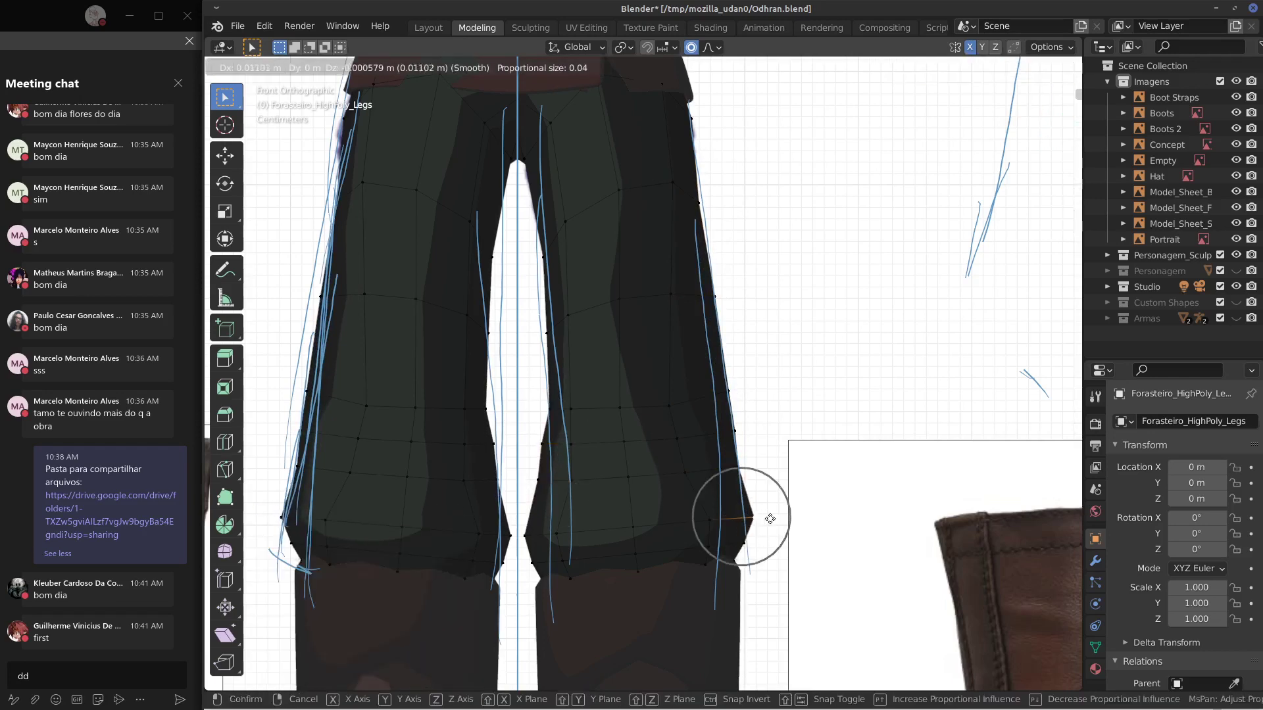
pyautogui.click(767, 520)
pyautogui.click(745, 544)
pyautogui.press('g')
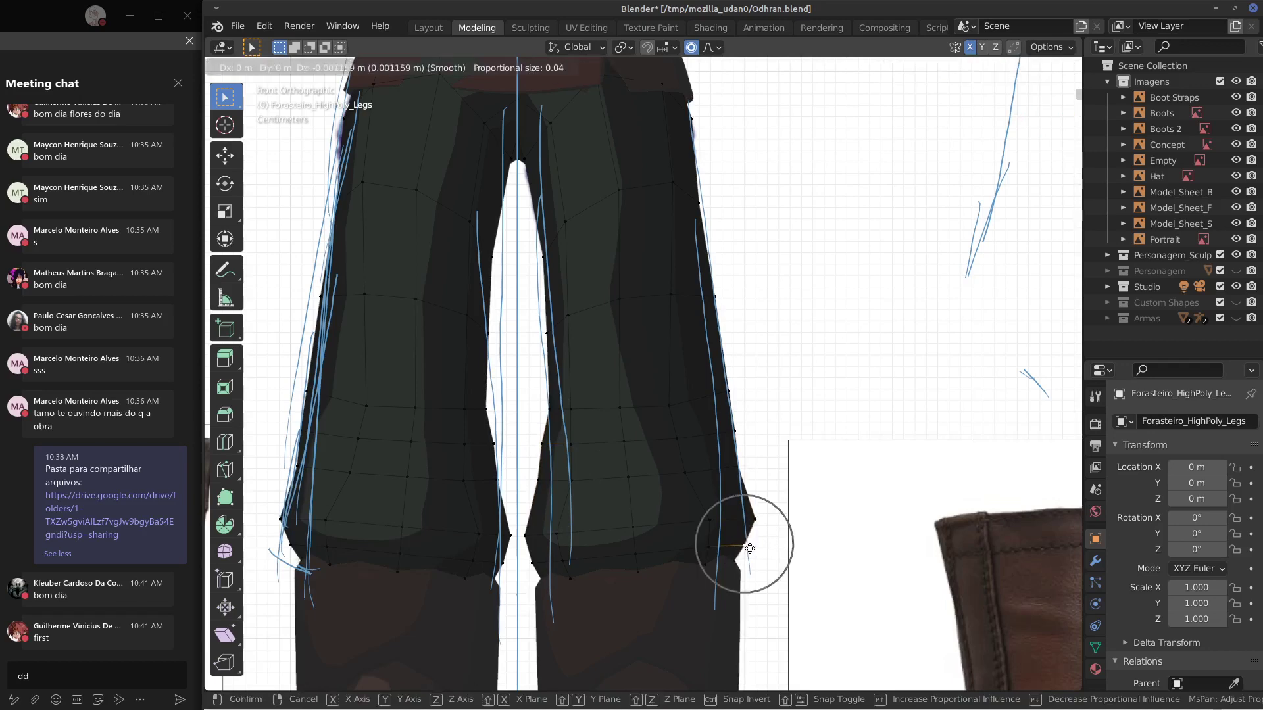
pyautogui.click(755, 539)
# Shift the left inner-thigh vertex about 3.5 mm toward the centre and compare the trousers in Object Mode.
pyautogui.click(546, 333)
pyautogui.press('g')
pyautogui.click(550, 343)
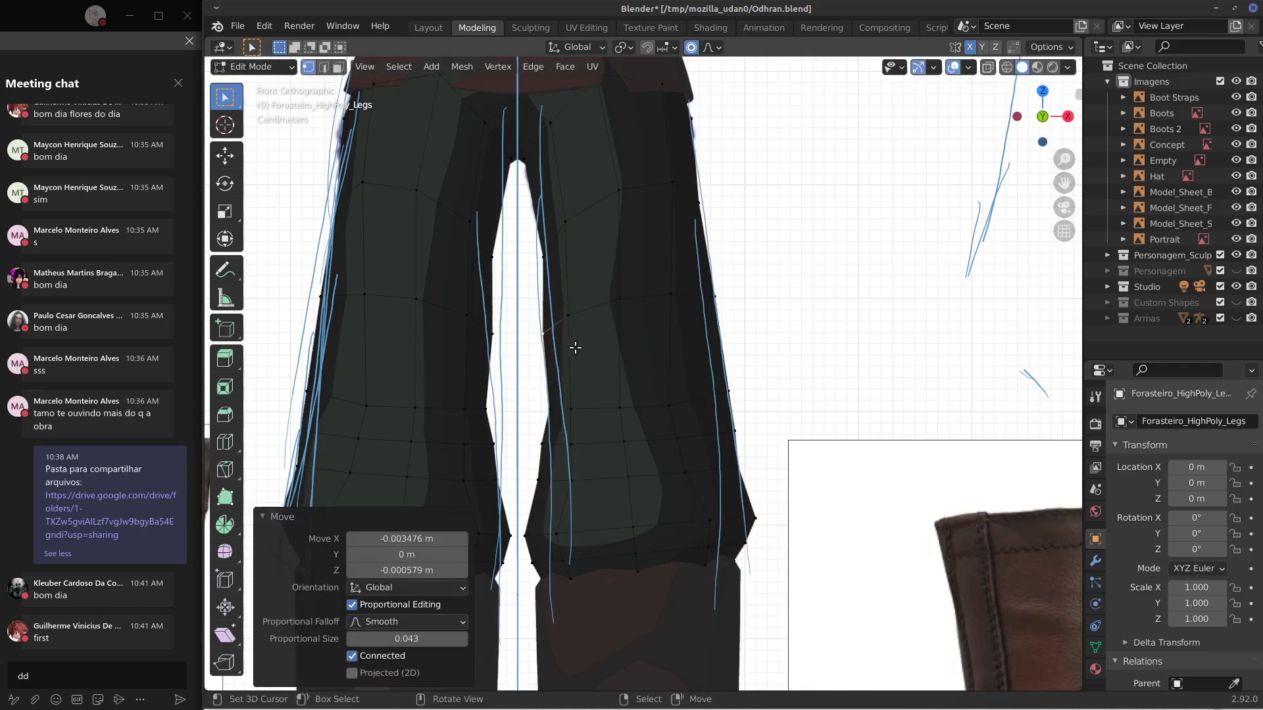
pyautogui.press('Tab')
pyautogui.press('Tab')
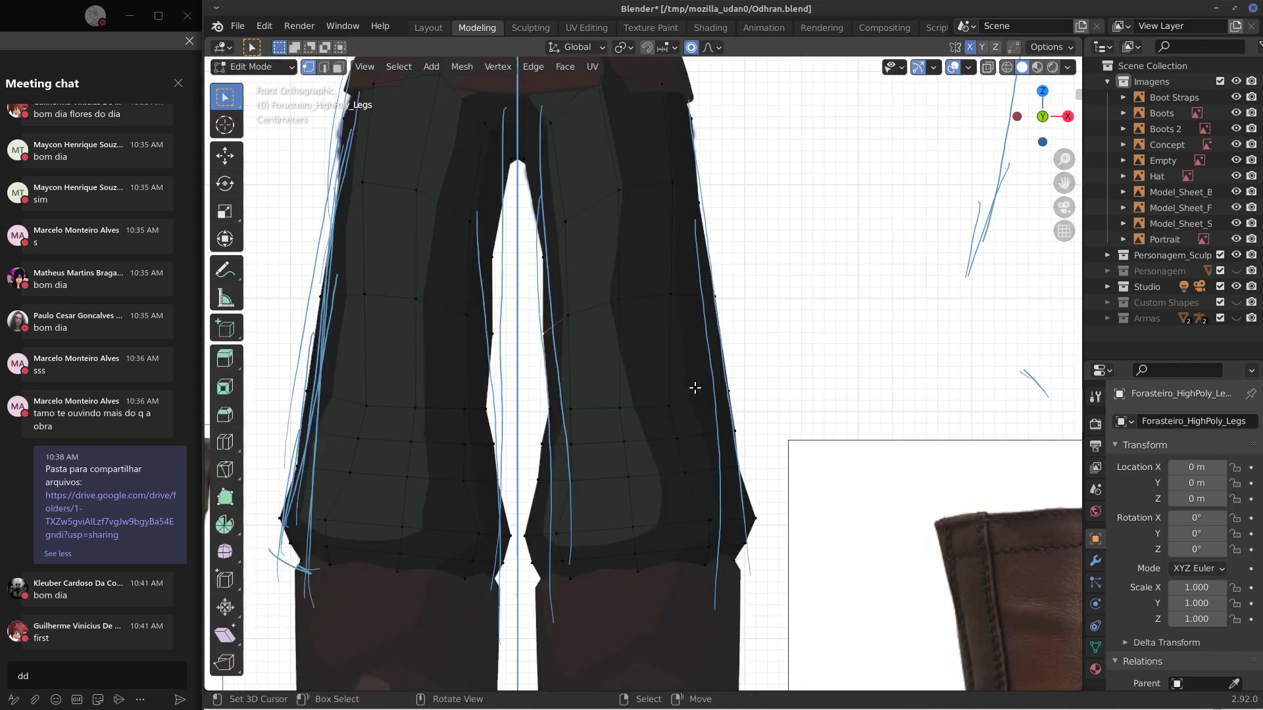
pyautogui.scroll(-5, 704, 388)
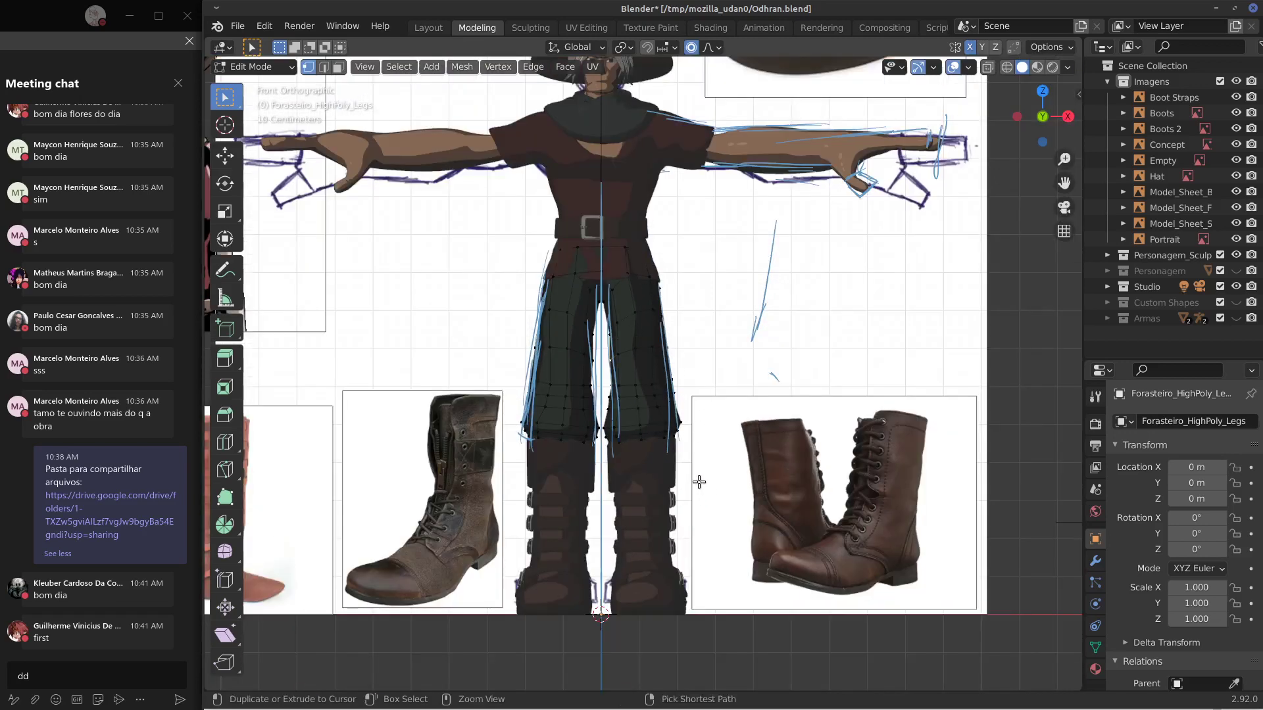
pyautogui.press('Tab')
pyautogui.press('Tab')
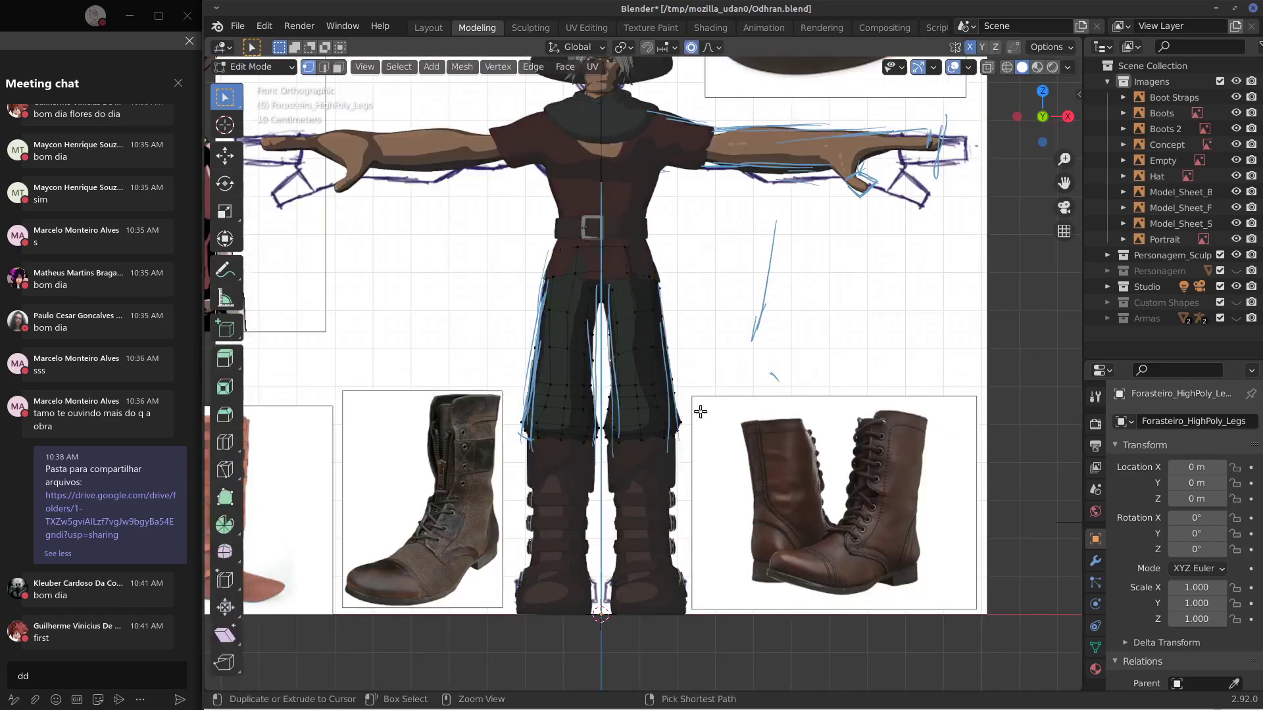
# Show the legs mesh's modifiers in an enlarged properties area and examine the expanded Solidify settings.
pyautogui.click(1095, 561)
pyautogui.moveTo(1156, 361); pyautogui.dragTo(1157, 287)
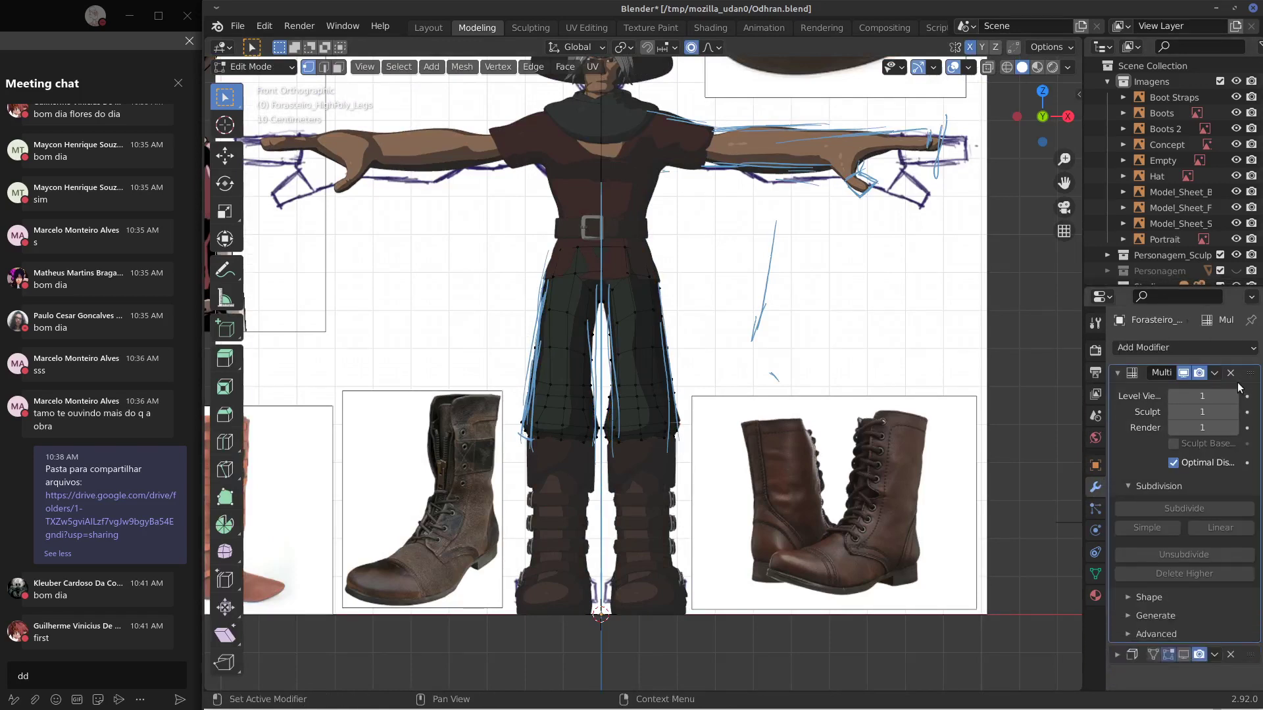
pyautogui.click(1116, 655)
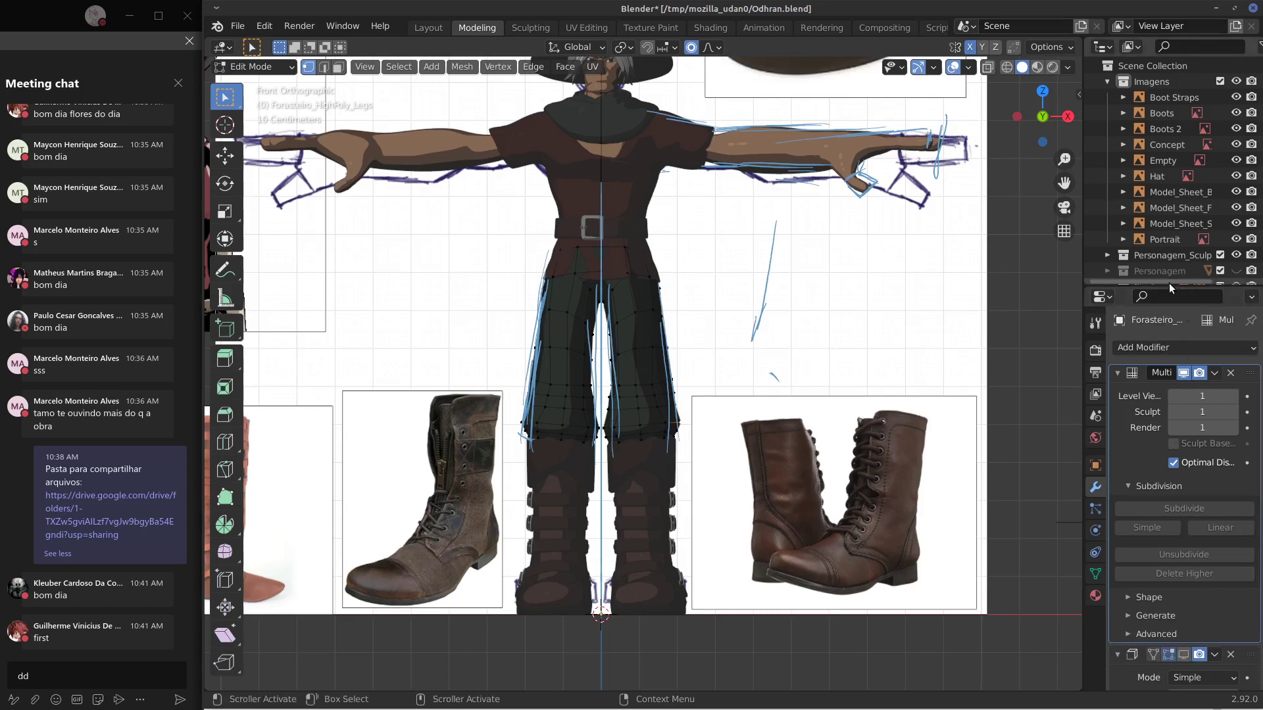
pyautogui.moveTo(1171, 287); pyautogui.dragTo(1180, 61)
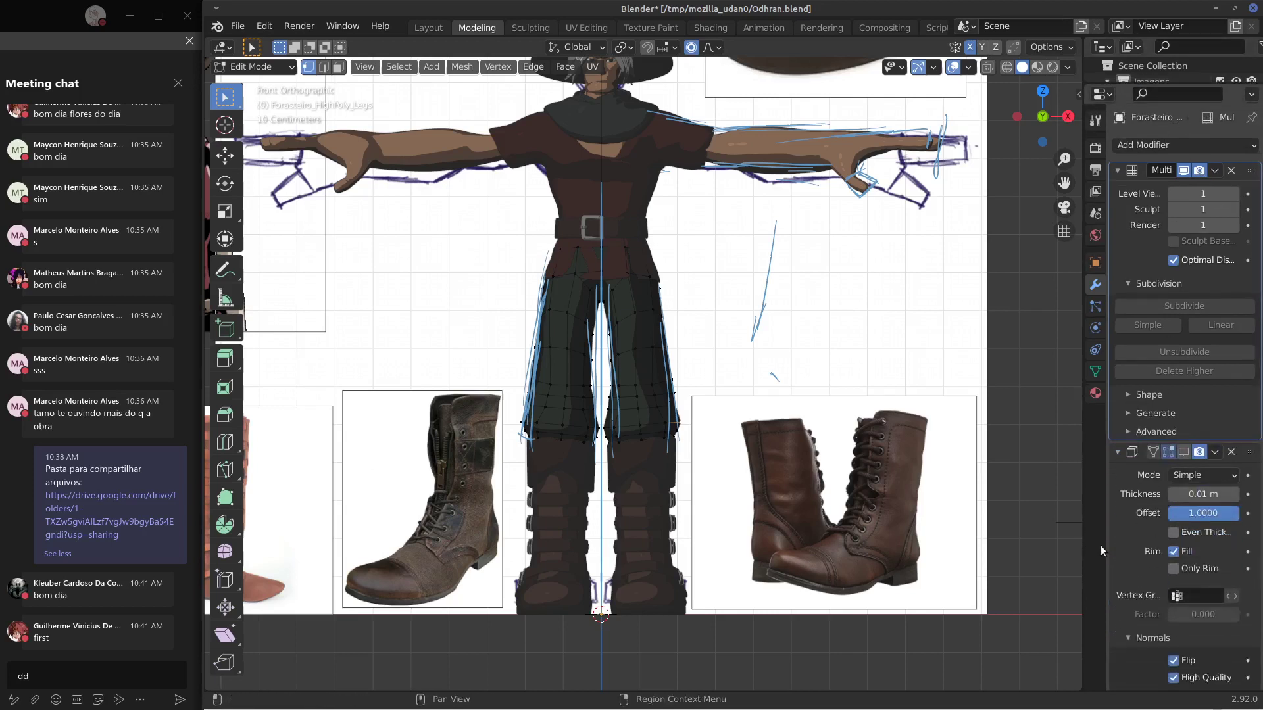
pyautogui.moveTo(1085, 550); pyautogui.dragTo(979, 550)
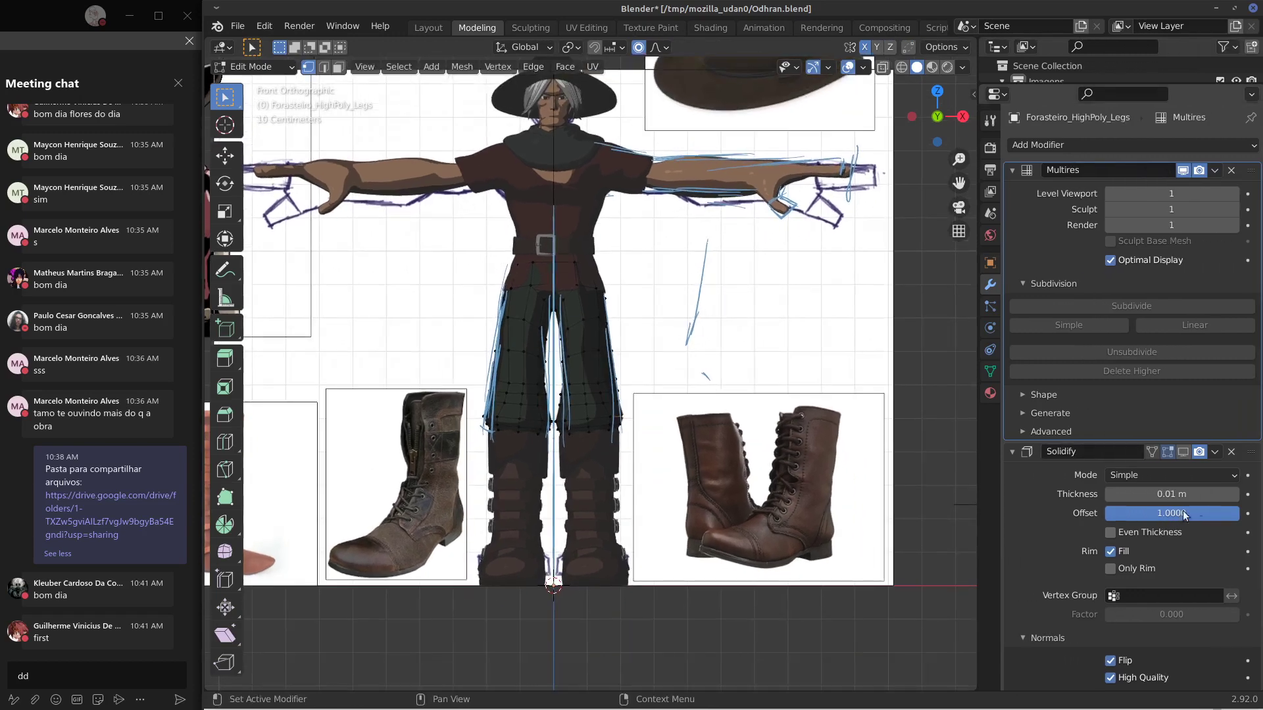
pyautogui.moveTo(1259, 462); pyautogui.dragTo(1258, 583)
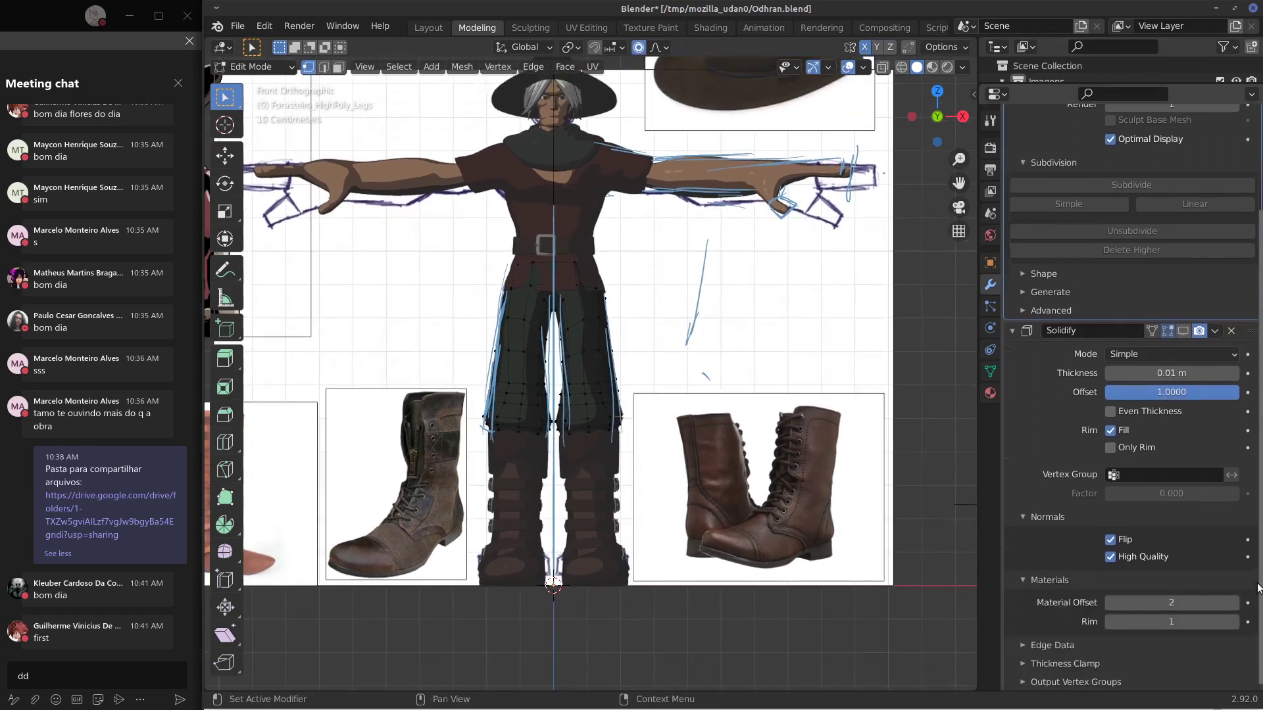
# Return to Object Mode and set the Multires modifier's viewport level to 0.
pyautogui.scroll(4, 1258, 587)
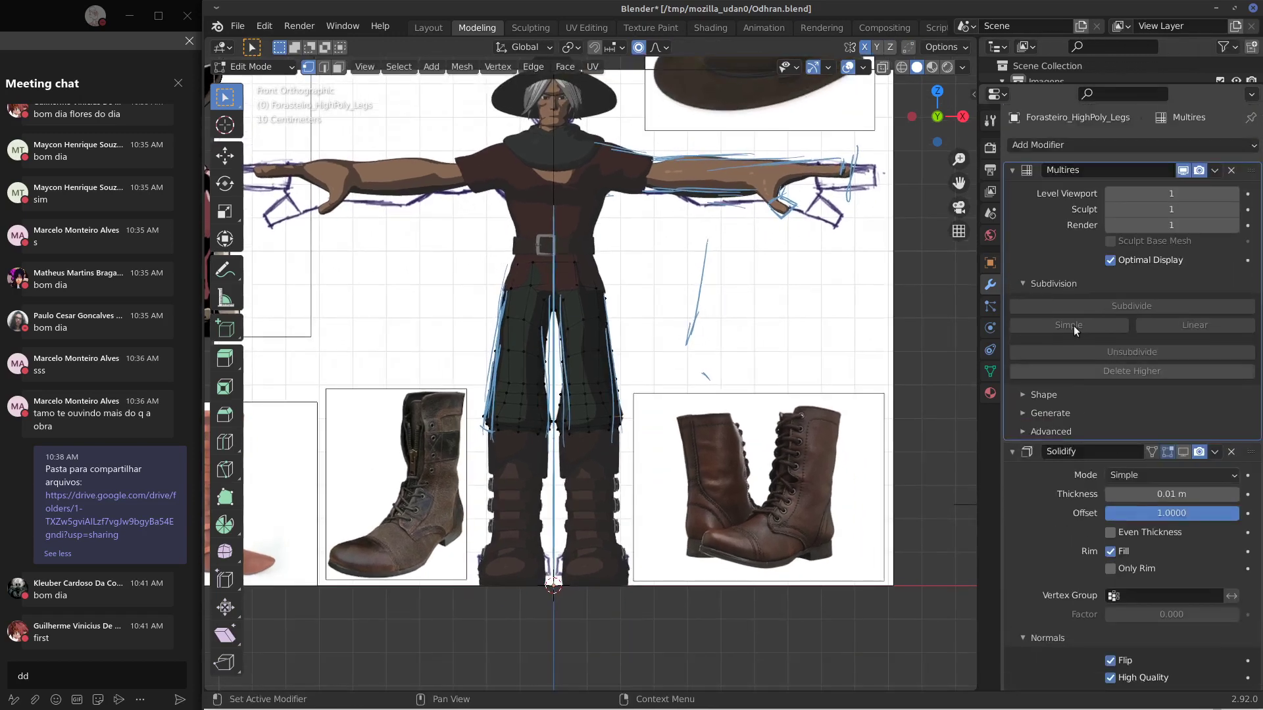
pyautogui.press('Tab')
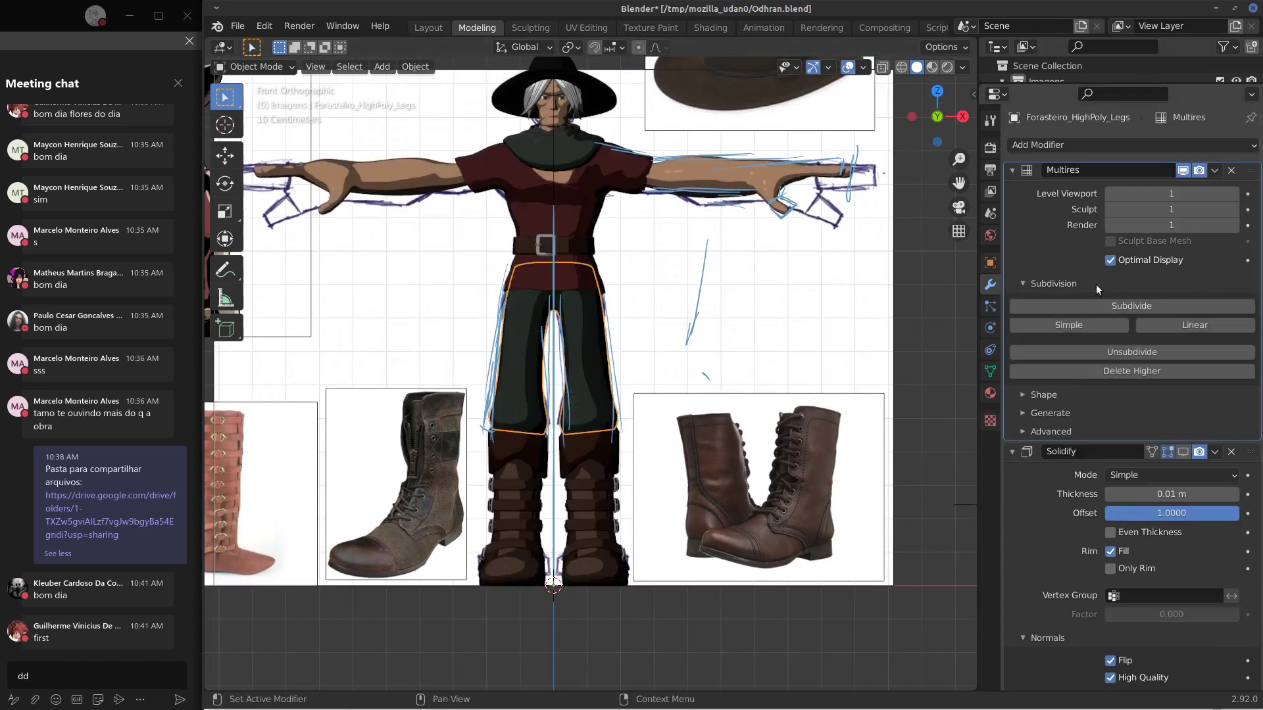
pyautogui.click(1108, 190)
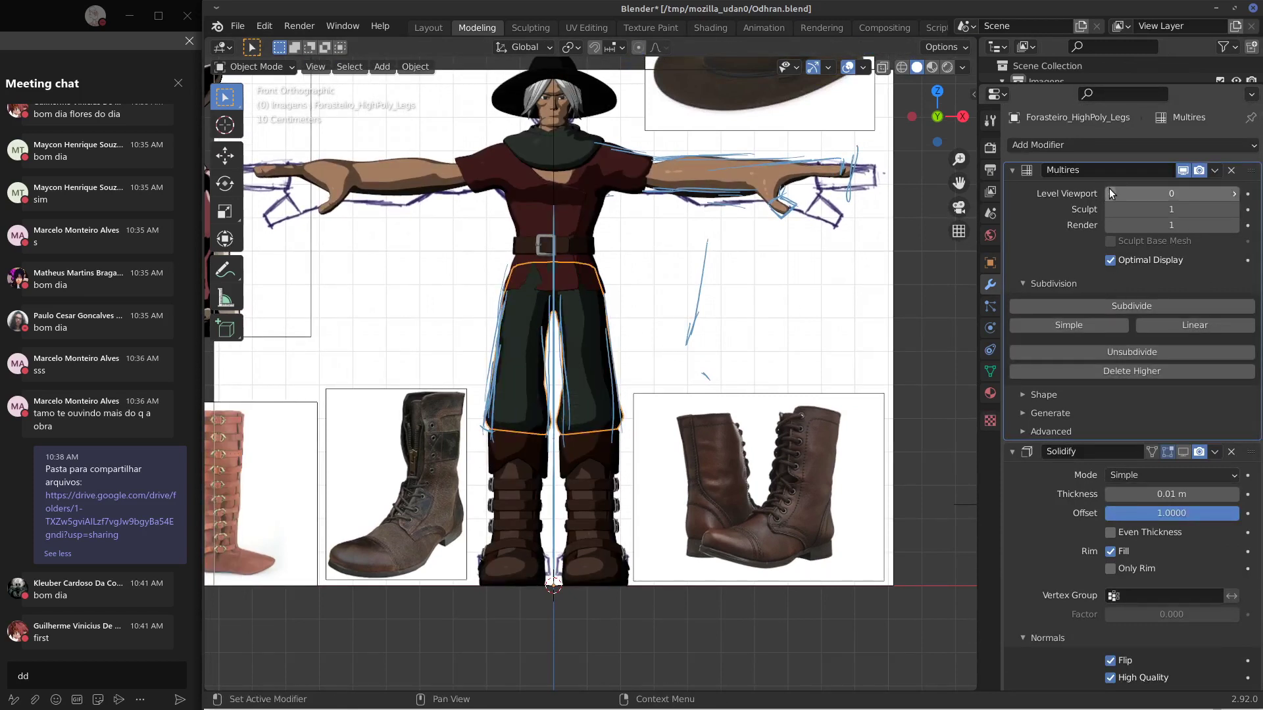
# Set the Multires modifier's viewport level to 1 and check the legs mesh in Edit Mode.
pyautogui.click(1233, 193)
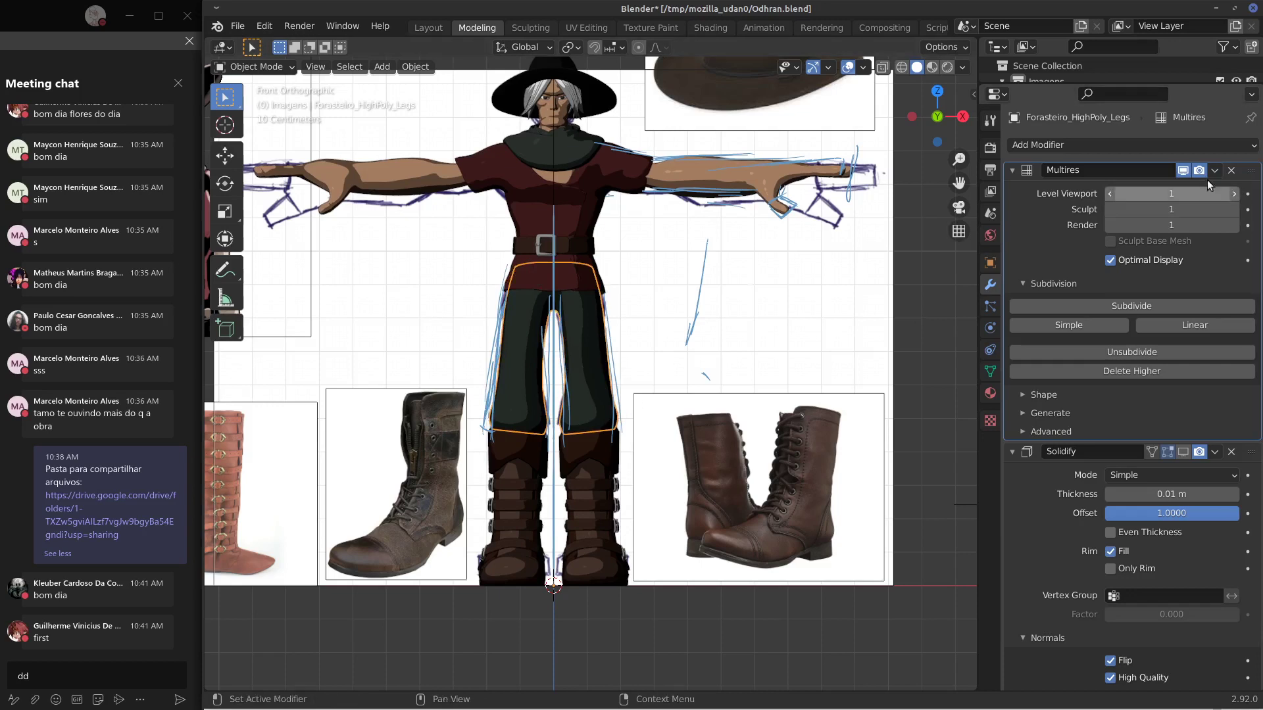
pyautogui.press('Tab')
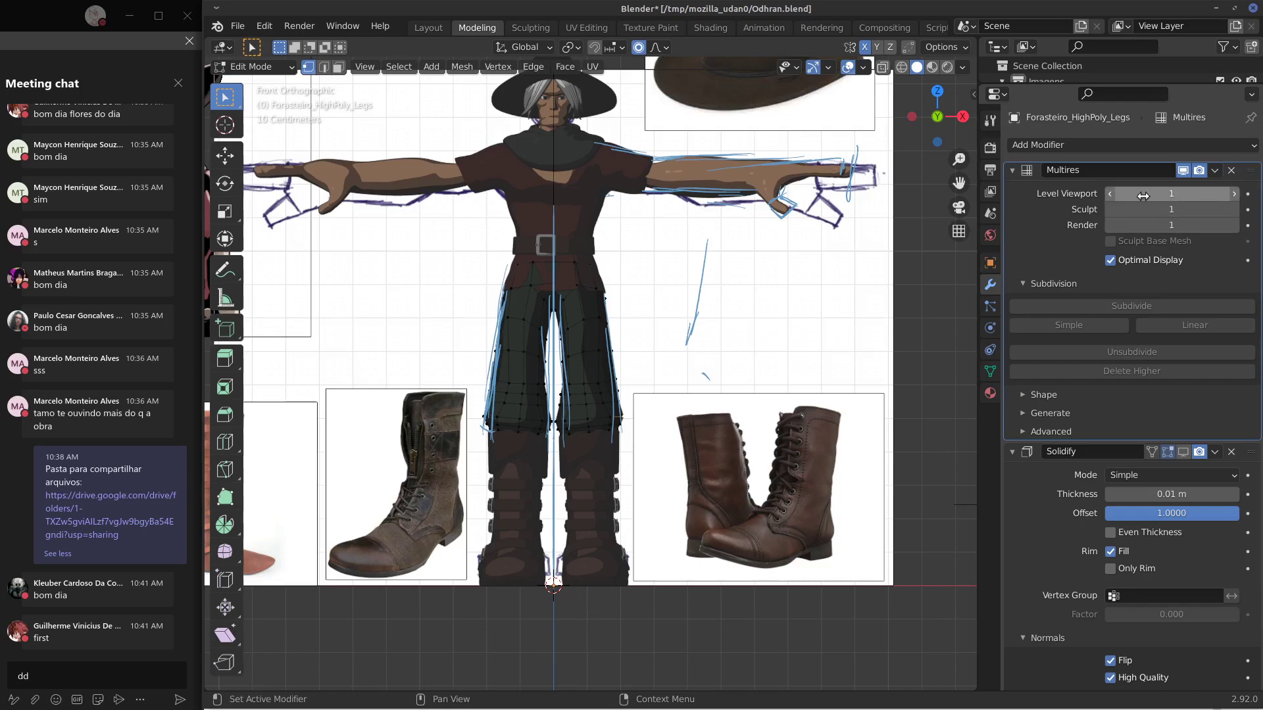
pyautogui.press('Tab')
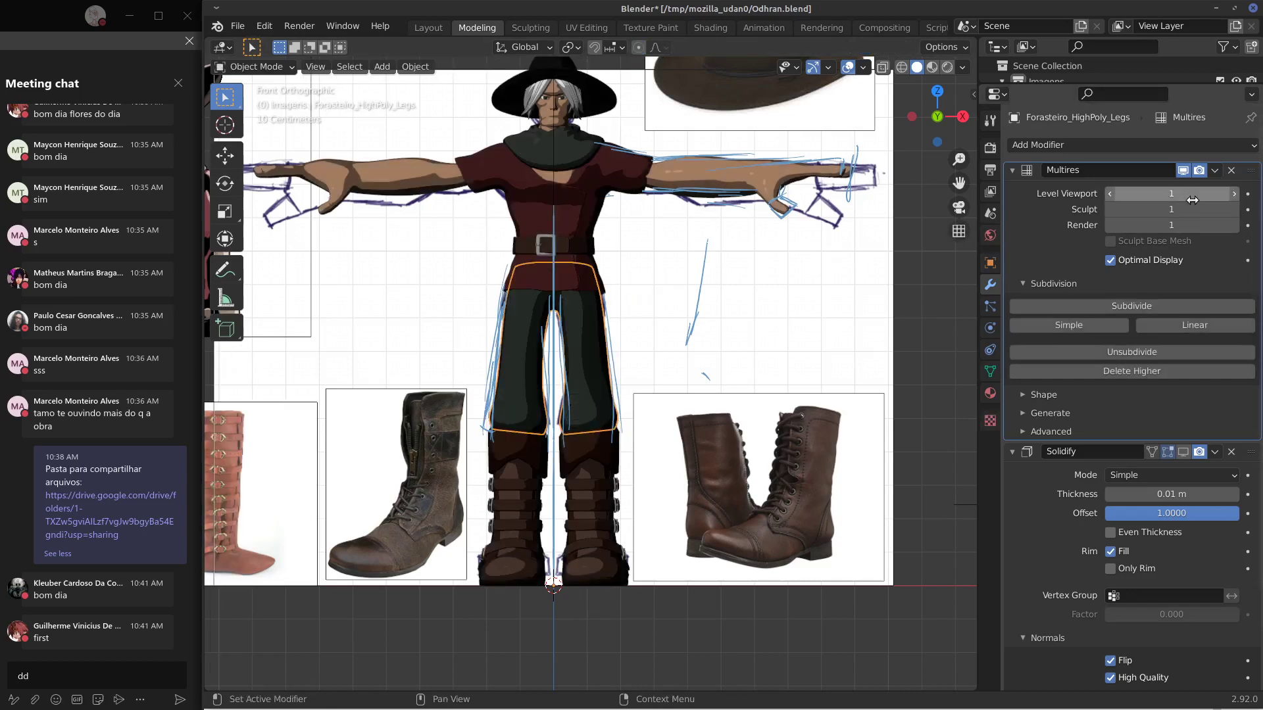
# Apply the legs mesh's Multires modifier and compare the resulting mesh between Object Mode and Edit Mode.
pyautogui.click(1215, 170)
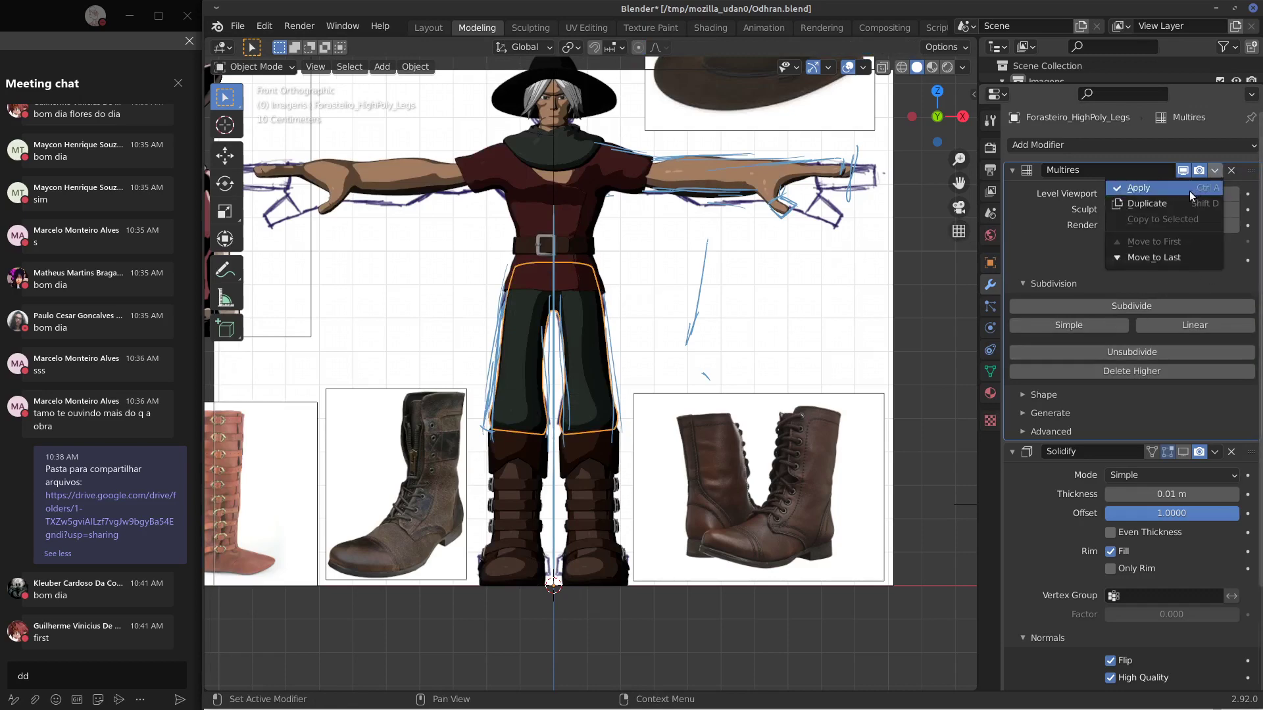
pyautogui.click(1189, 190)
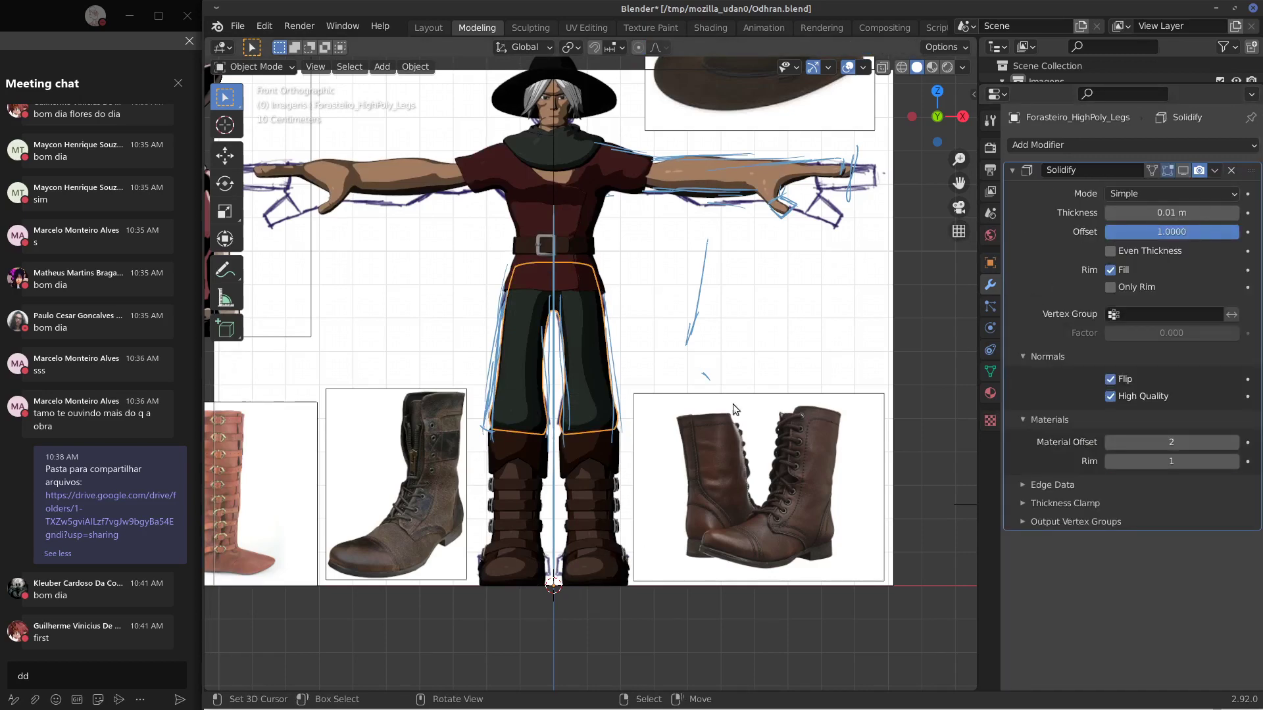
pyautogui.press('Tab')
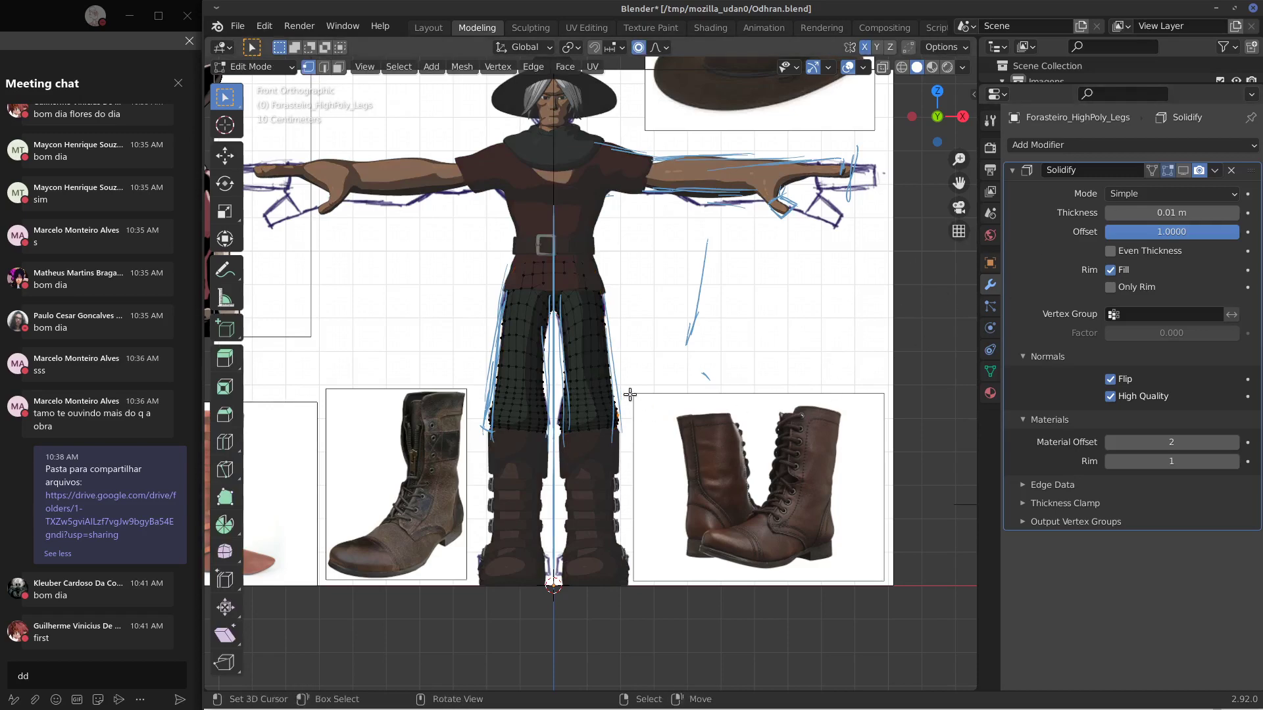
pyautogui.press('Tab')
pyautogui.press('Tab')
pyautogui.press('Tab')
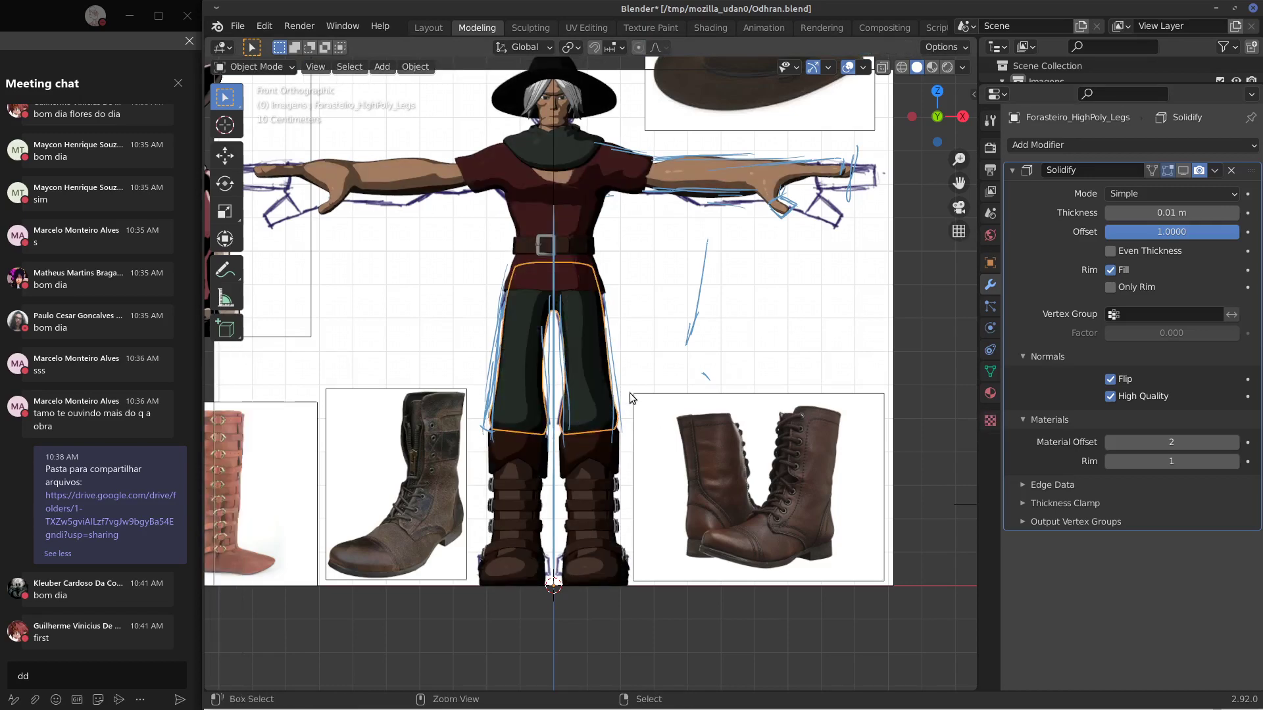
pyautogui.press('Tab')
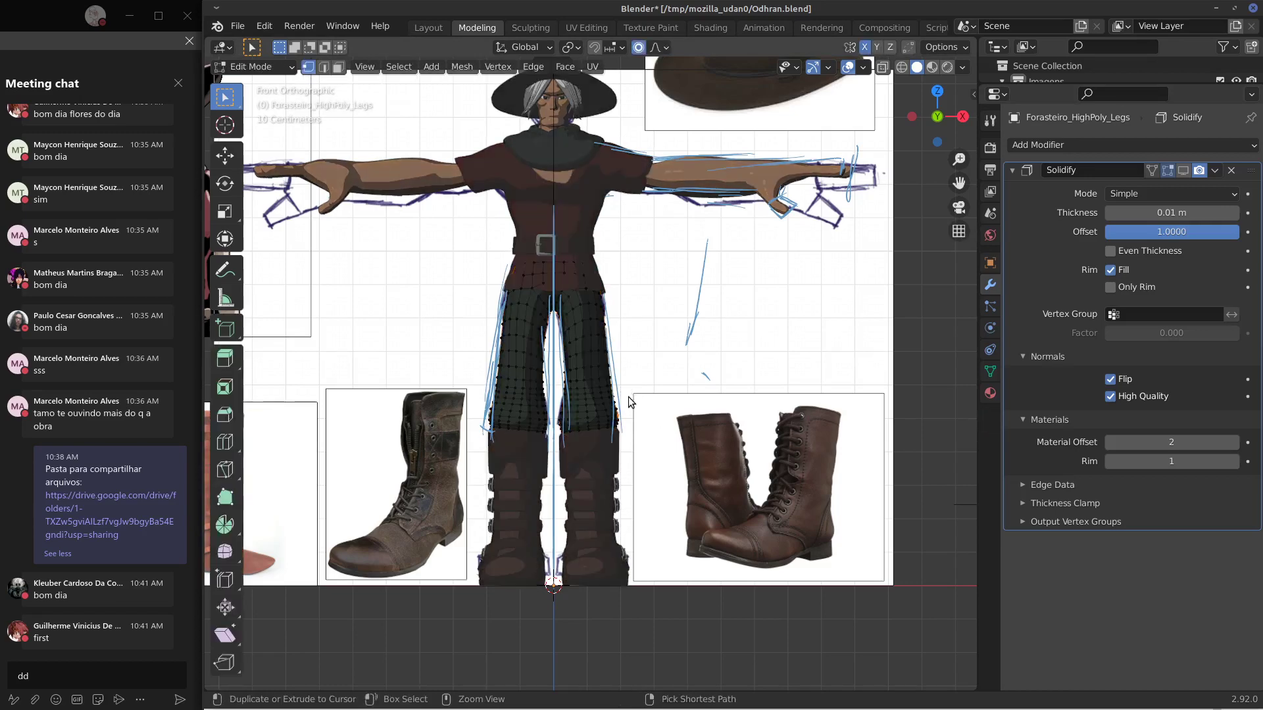
# Undo applying the Multires modifier on the legs mesh and leave its Solidify settings collapsed in Object Mode.
pyautogui.press('Tab')
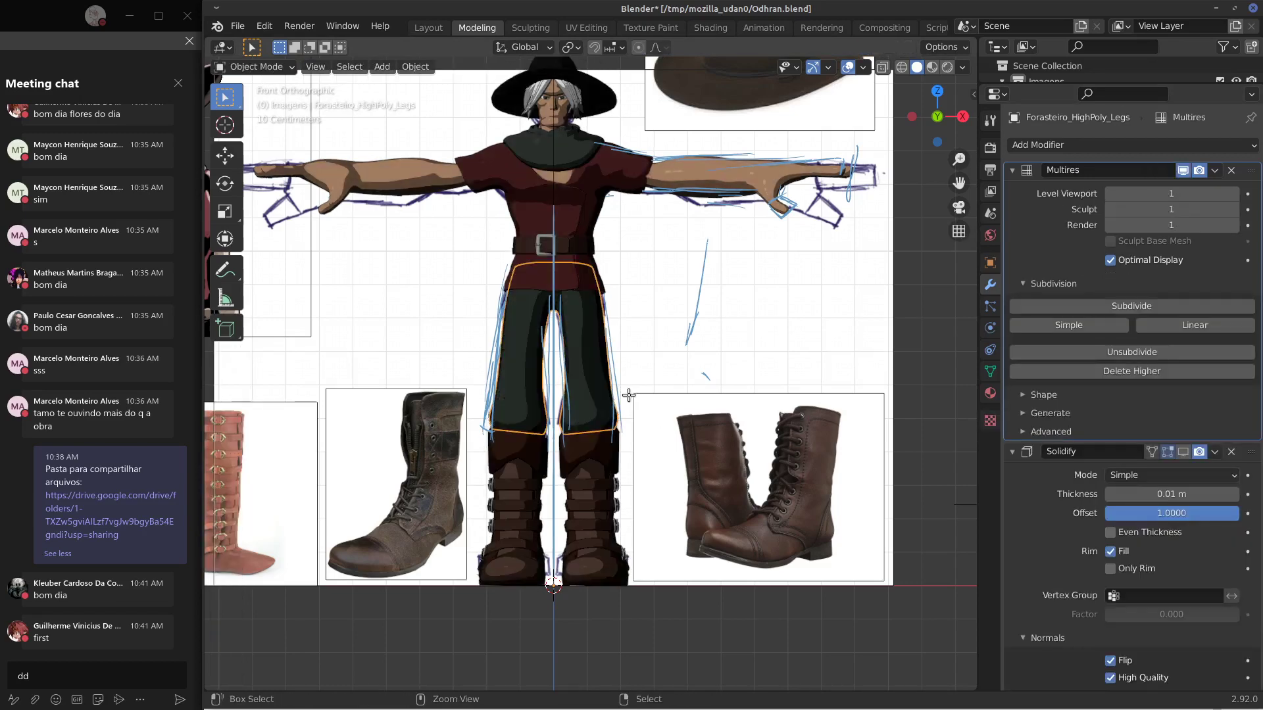
pyautogui.press('Tab')
pyautogui.press('Tab')
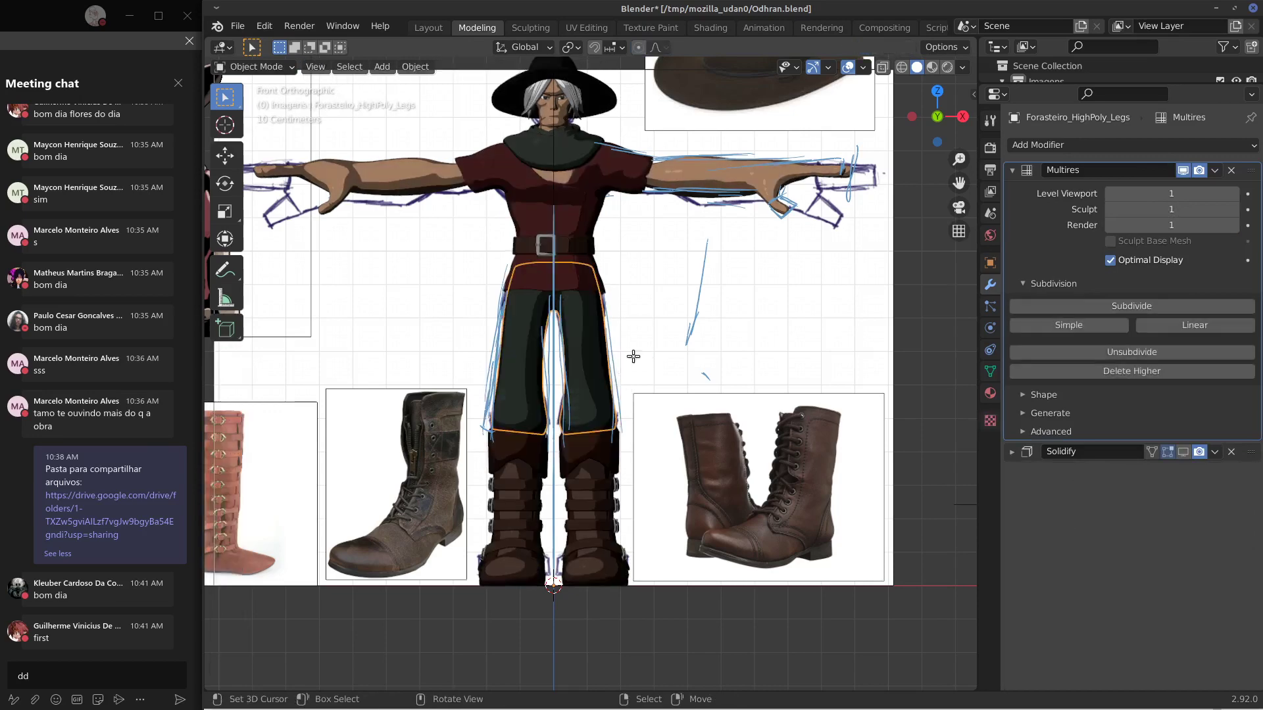
pyautogui.press('Tab')
pyautogui.press('Tab')
# Sketch annotation strokes along the inner outline of the character's left trouser leg and correct them by erasing.
pyautogui.scroll(4, 614, 360)
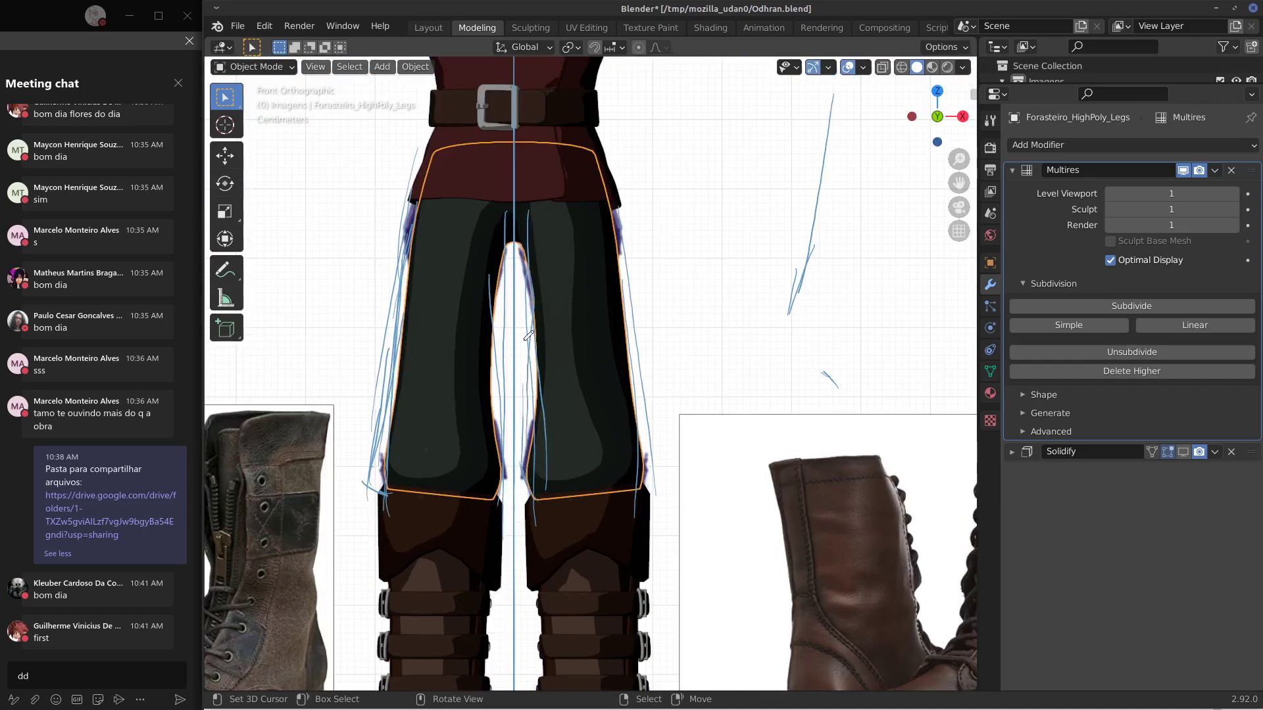
pyautogui.moveTo(524, 275); pyautogui.dragTo(530, 433)
pyautogui.moveTo(526, 304); pyautogui.dragTo(531, 447)
pyautogui.moveTo(538, 321); pyautogui.dragTo(529, 429, button='right')
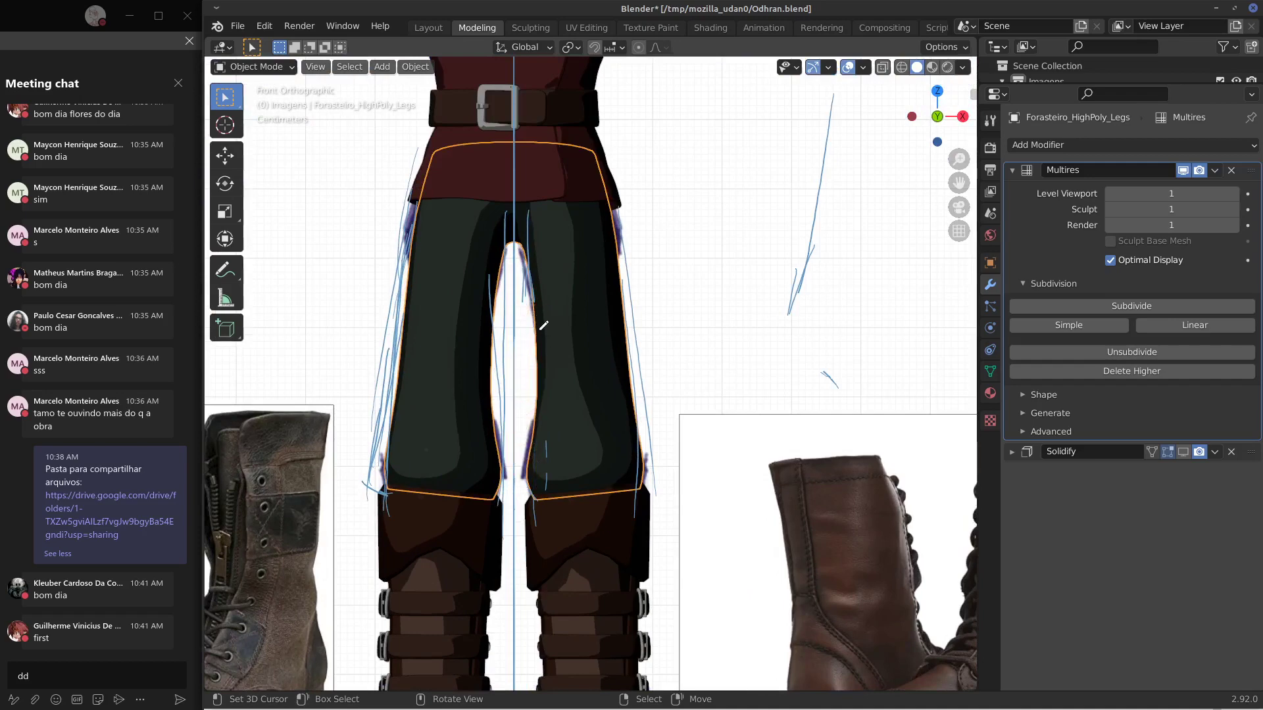
pyautogui.moveTo(536, 319); pyautogui.dragTo(534, 421)
# Check the character from the side and through the camera, and circle both hands and one boot with annotations in front view.
pyautogui.press('KP_3')
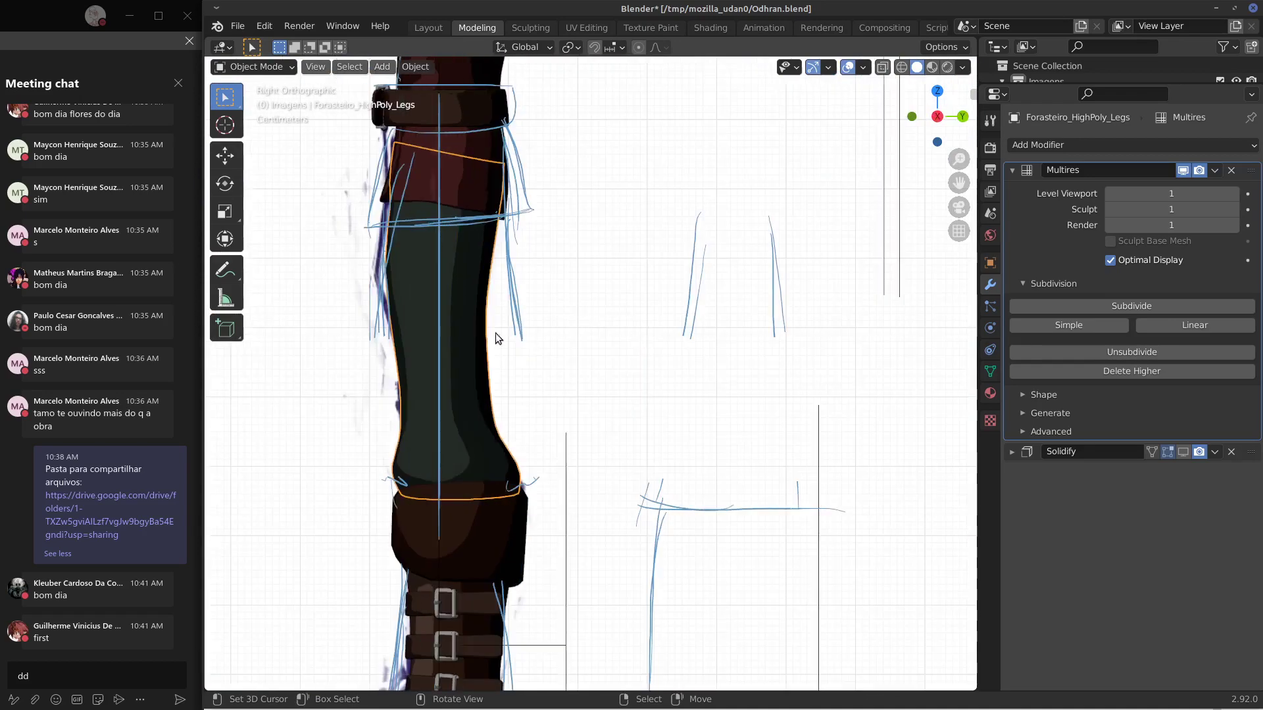
pyautogui.press('KP_0')
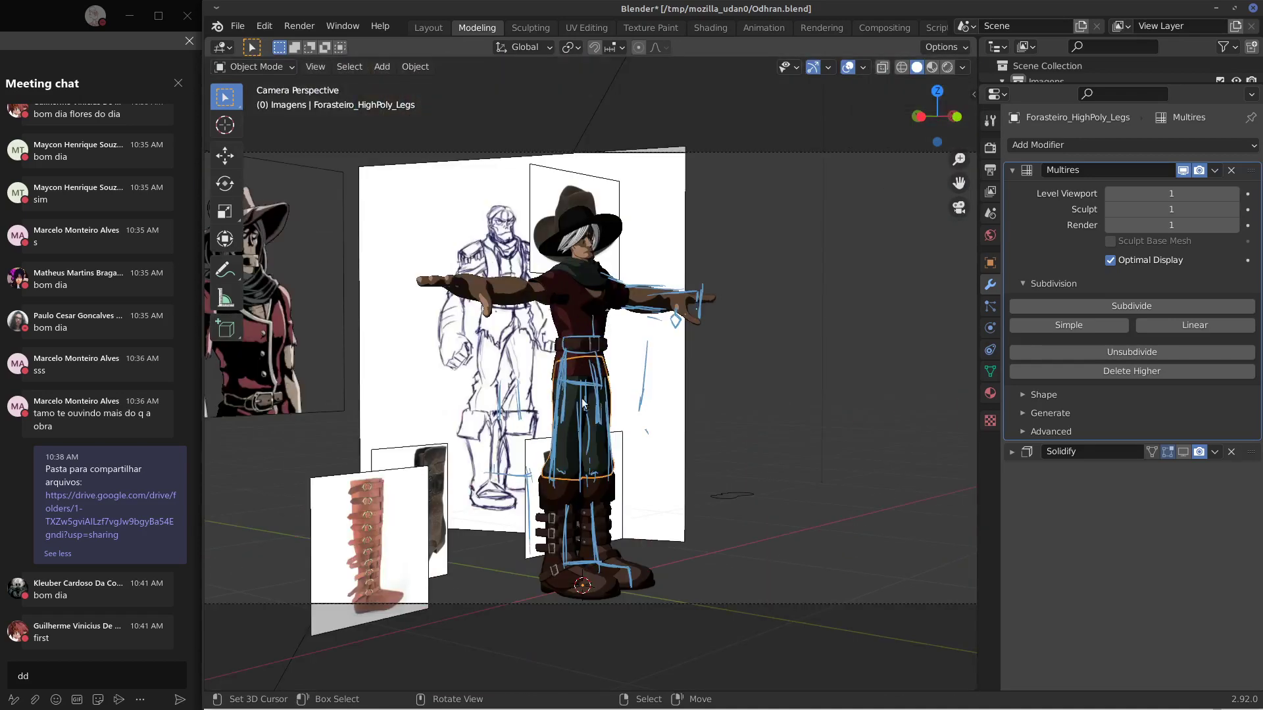
pyautogui.moveTo(582, 397)
pyautogui.mouseDown(button='middle')
pyautogui.moveTo(562, 419)
pyautogui.moveTo(591, 391)
pyautogui.mouseUp(button='middle')
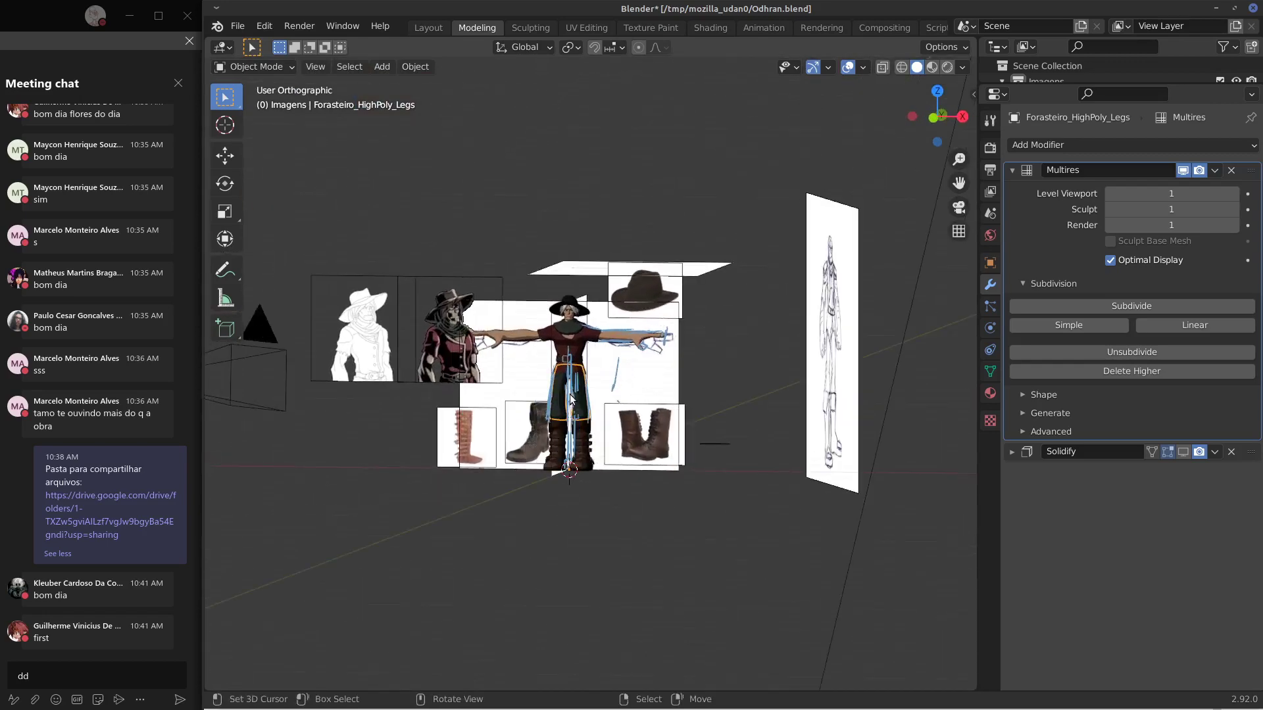
pyautogui.press('KP_1')
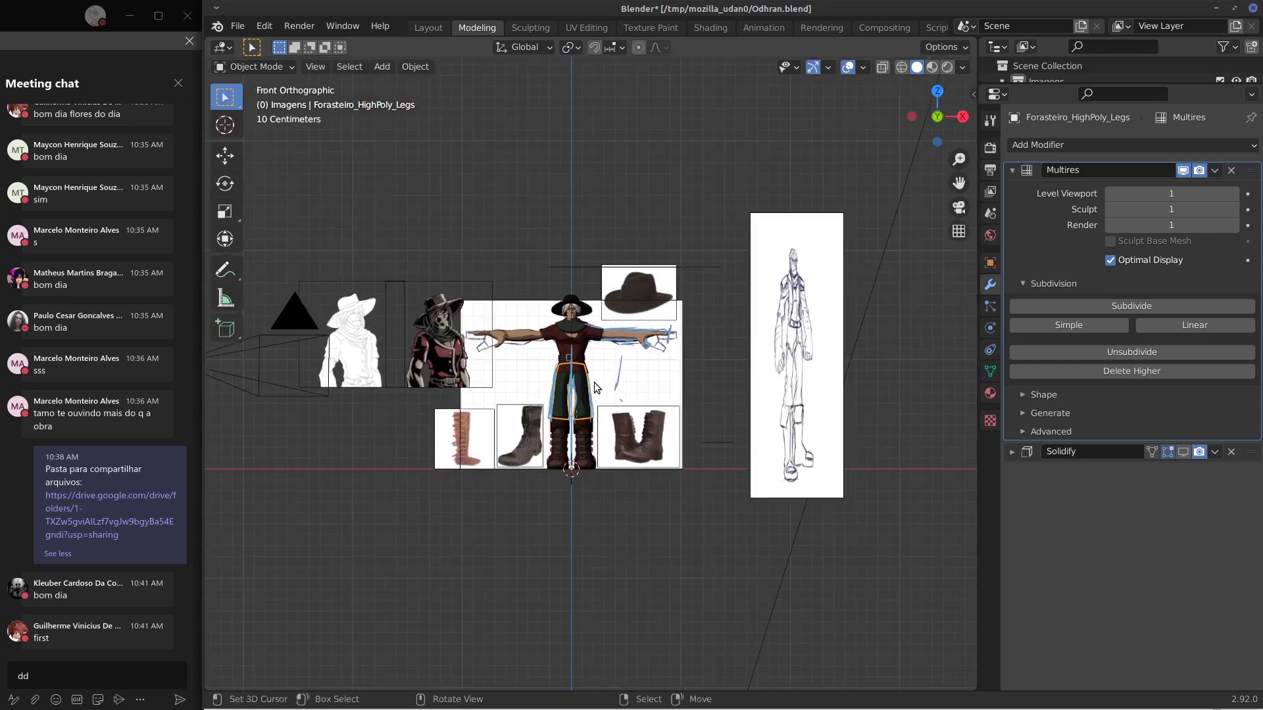
pyautogui.scroll(2, 601, 378)
pyautogui.scroll(3, 604, 376)
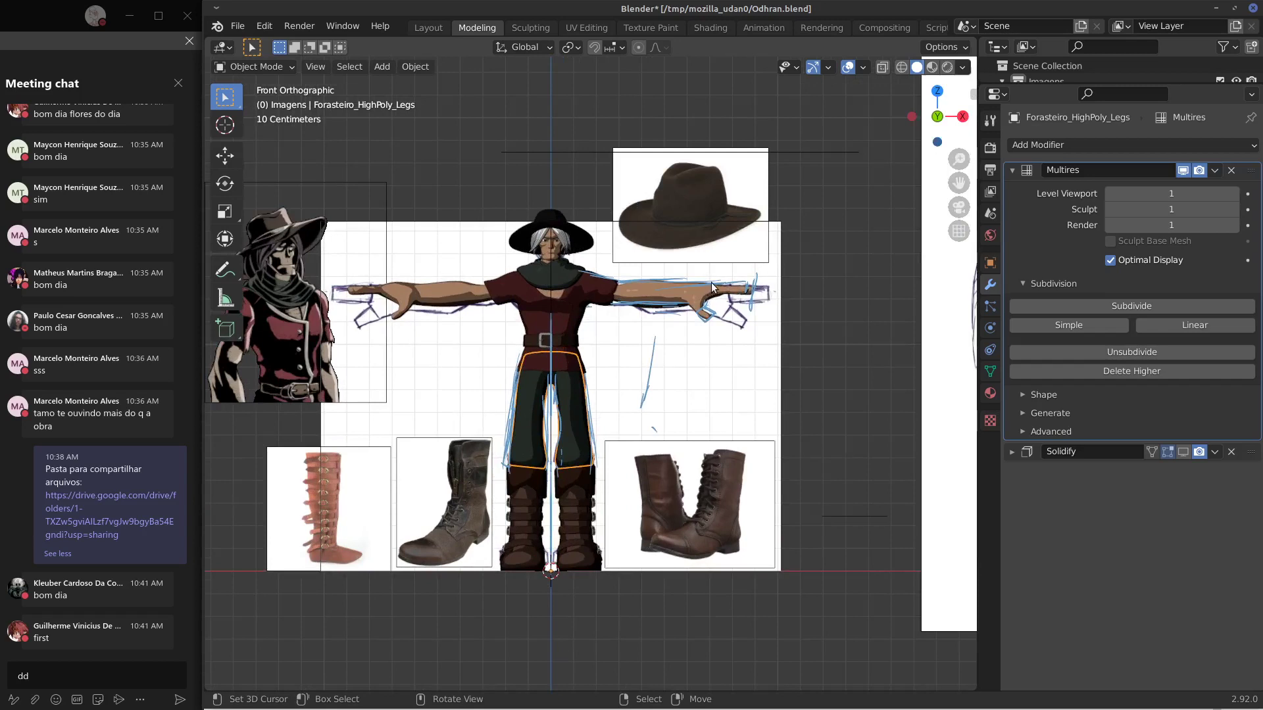
pyautogui.moveTo(706, 327); pyautogui.dragTo(684, 289)
pyautogui.moveTo(433, 297); pyautogui.dragTo(428, 292)
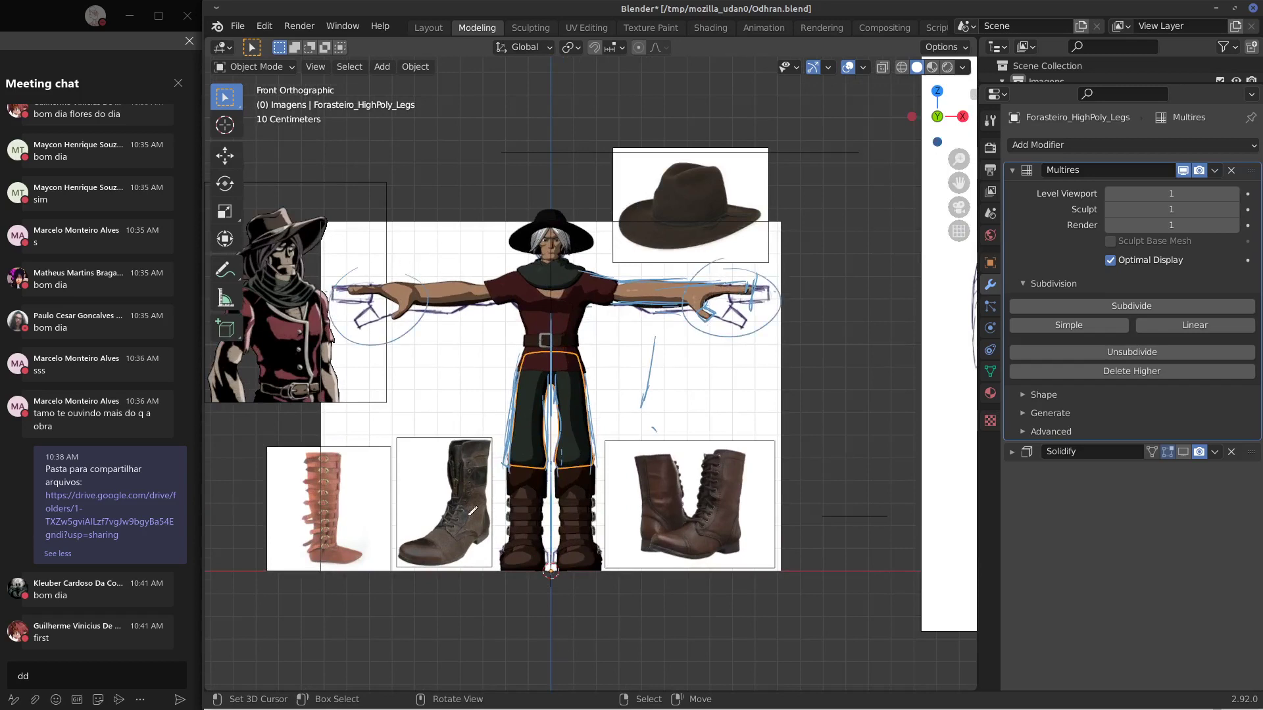
pyautogui.moveTo(474, 511); pyautogui.dragTo(547, 483)
# Annotate the outline of the character's face beneath the hat in front view.
pyautogui.scroll(4, 569, 306)
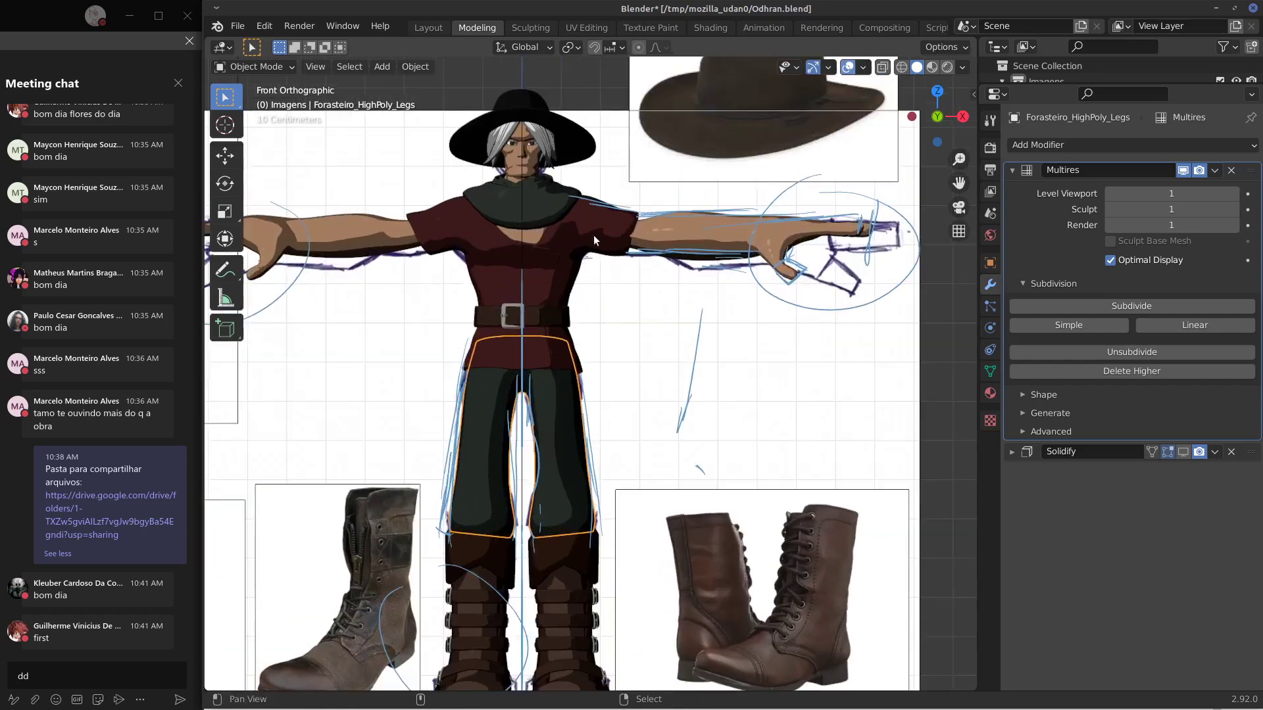
pyautogui.keyDown('shift'); pyautogui.moveTo(593, 235); pyautogui.dragTo(716, 478, button='middle'); pyautogui.keyUp('shift')
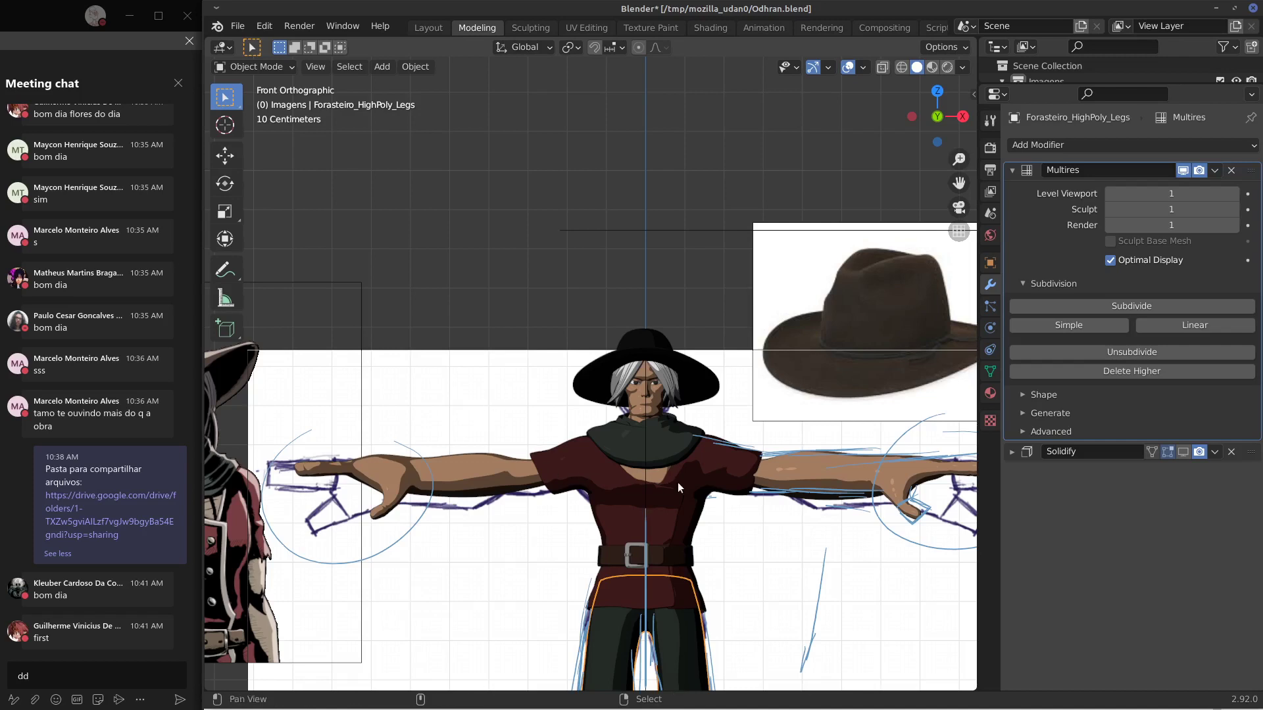
pyautogui.keyDown('shift'); pyautogui.moveTo(711, 490); pyautogui.dragTo(688, 494, button='middle'); pyautogui.keyUp('shift')
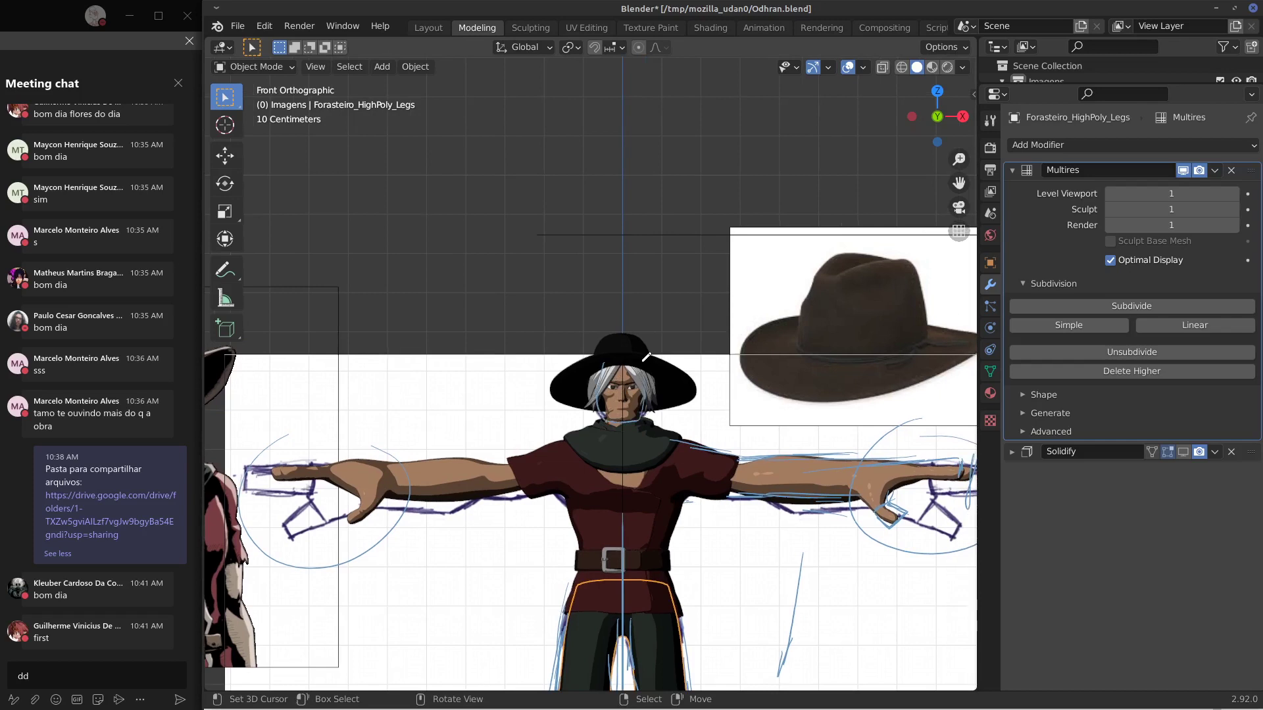
pyautogui.press('d')
pyautogui.moveTo(611, 413)
pyautogui.mouseDown(button='right')
pyautogui.moveTo(632, 354)
pyautogui.moveTo(608, 363)
pyautogui.mouseUp(button='right')
pyautogui.scroll(-5, 665, 411)
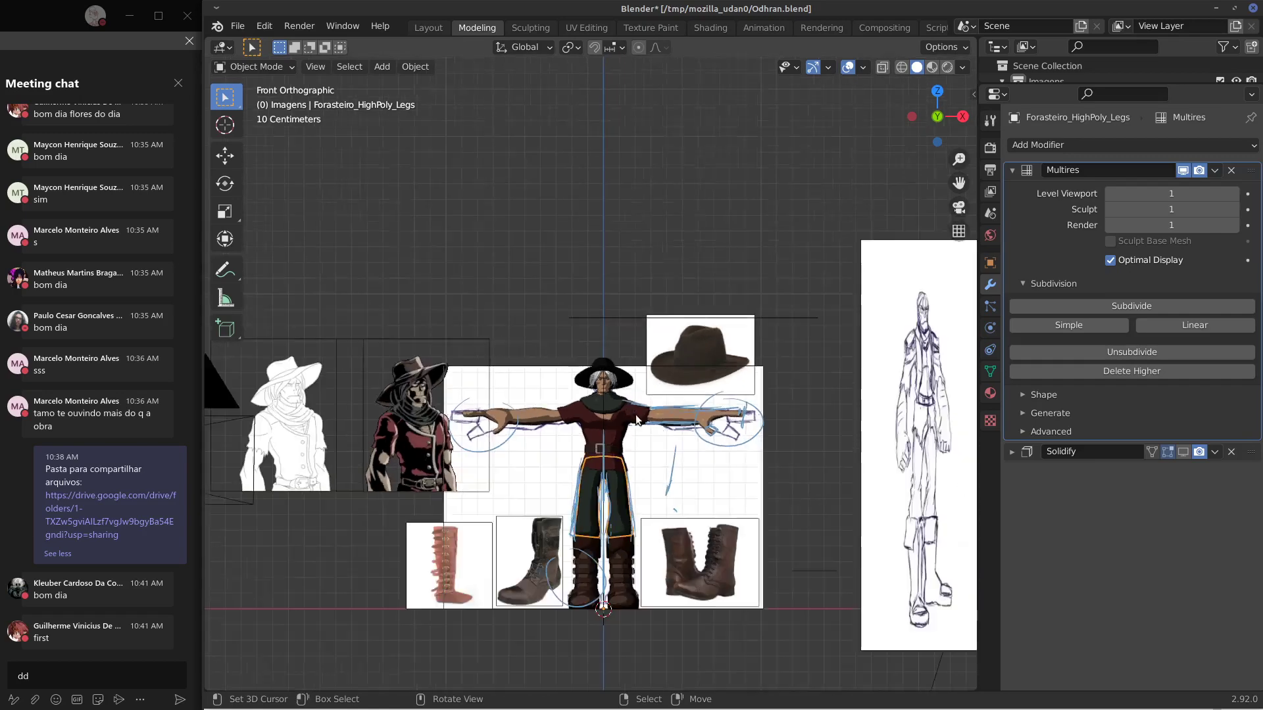
# Erase the annotation strokes covering the character's face, hands, torso, legs and boots.
pyautogui.moveTo(665, 410); pyautogui.dragTo(610, 394, button='middle')
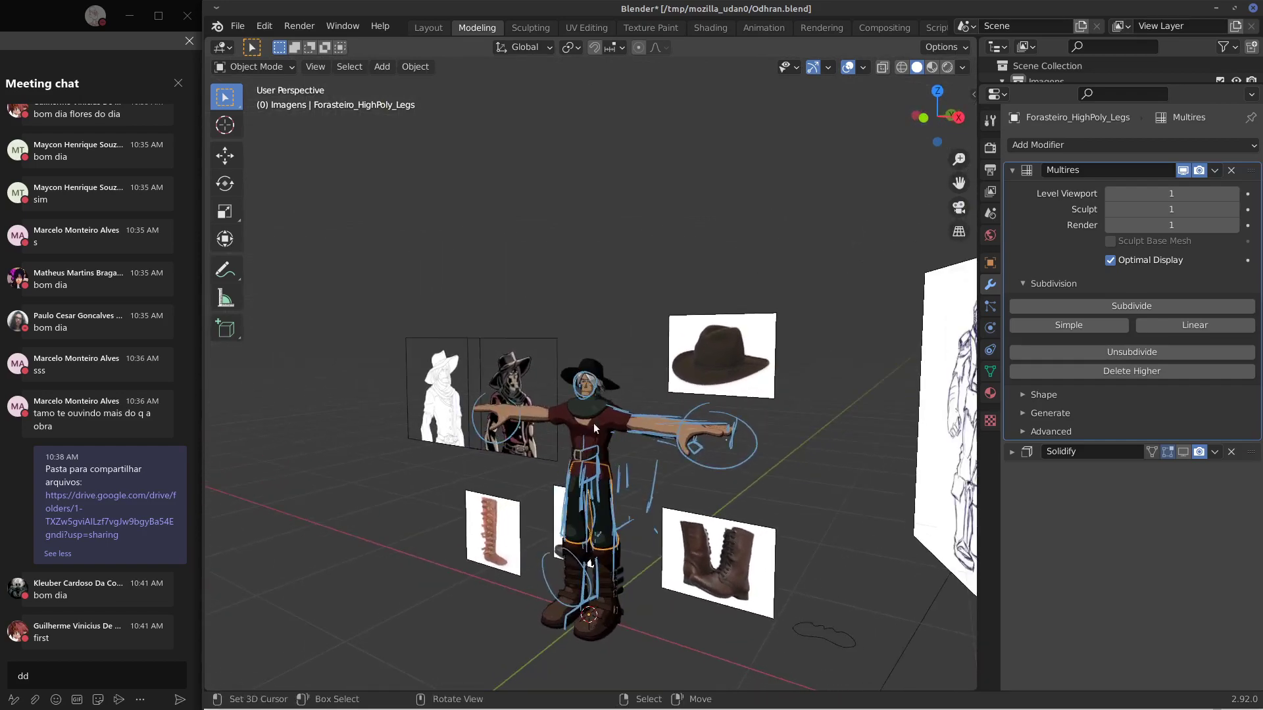
pyautogui.moveTo(582, 387)
pyautogui.mouseDown(button='right')
pyautogui.moveTo(514, 431)
pyautogui.moveTo(591, 520)
pyautogui.moveTo(631, 474)
pyautogui.moveTo(731, 421)
pyautogui.moveTo(663, 446)
pyautogui.moveTo(667, 422)
pyautogui.mouseUp(button='right')
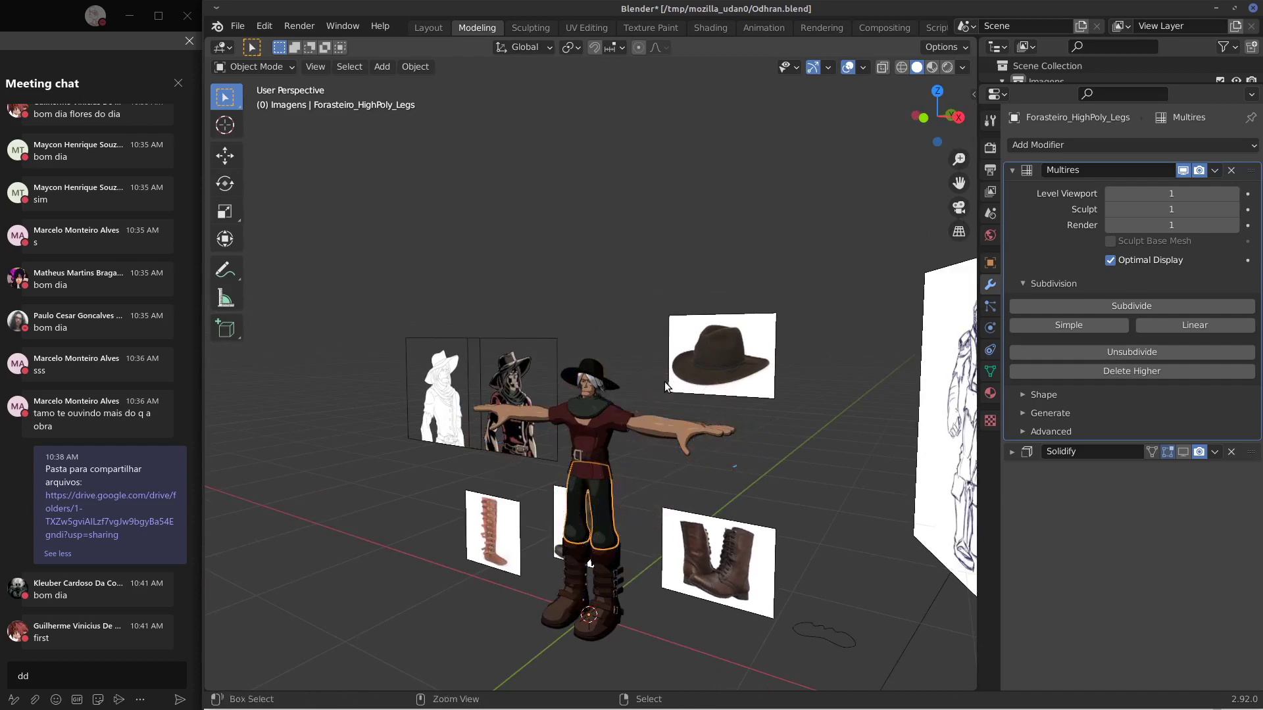
pyautogui.moveTo(614, 396)
pyautogui.mouseDown(button='middle')
pyautogui.moveTo(438, 392)
pyautogui.moveTo(538, 389)
pyautogui.moveTo(547, 367)
pyautogui.moveTo(530, 396)
pyautogui.moveTo(600, 395)
pyautogui.moveTo(543, 396)
pyautogui.moveTo(591, 369)
pyautogui.moveTo(676, 382)
pyautogui.moveTo(557, 373)
pyautogui.mouseUp(button='middle')
# Locate the hat reference in an enlarged Outliner and exclude its Imagens collection from the view layer.
pyautogui.click(511, 381)
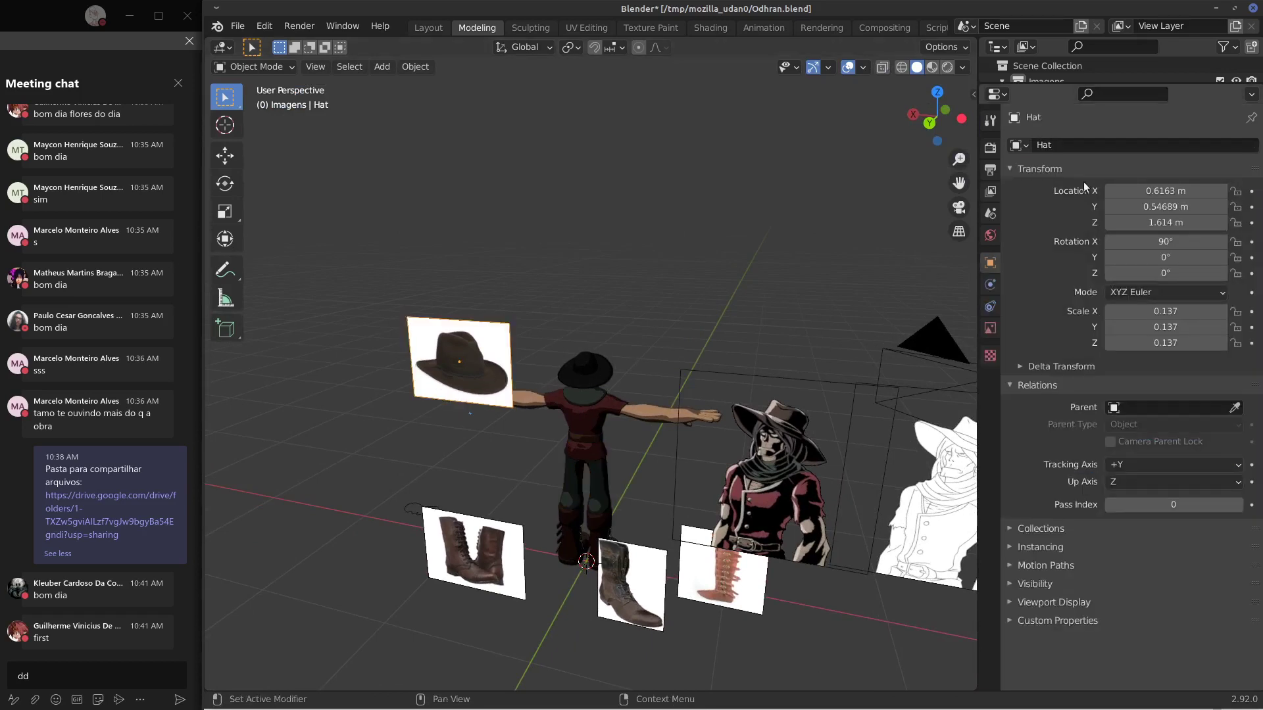
pyautogui.moveTo(1071, 83); pyautogui.dragTo(1078, 200)
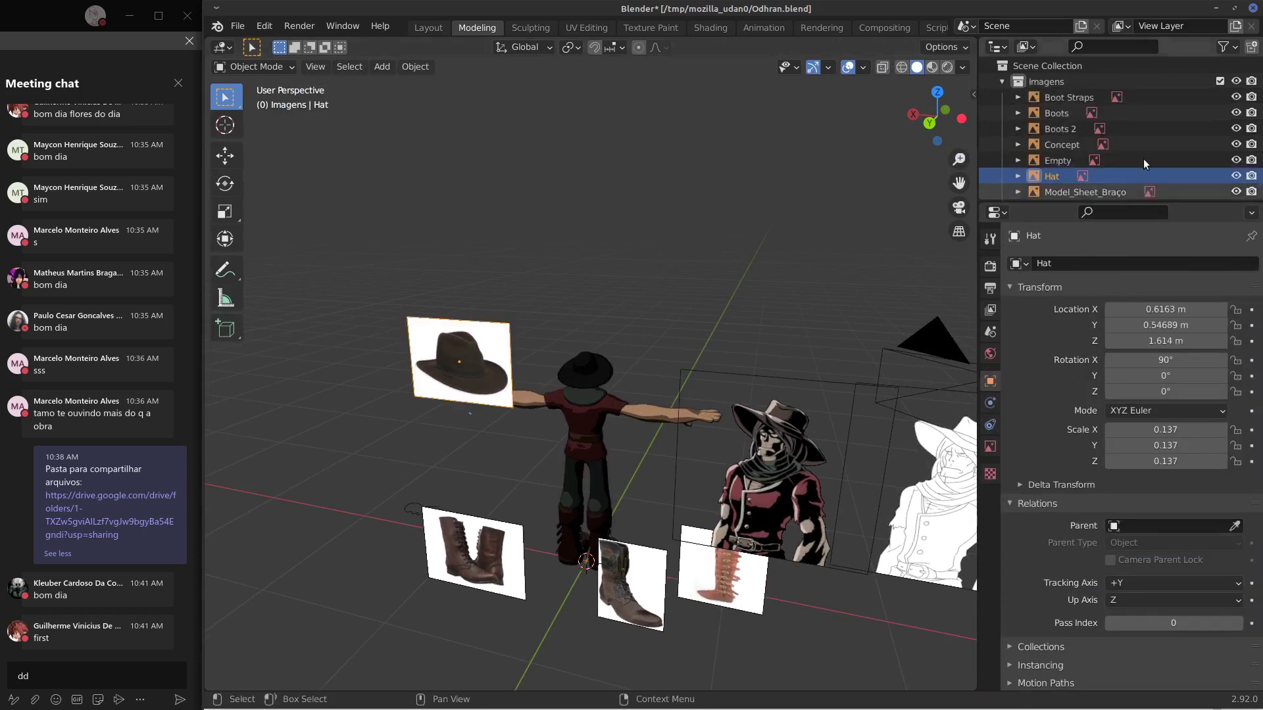
pyautogui.click(1220, 82)
pyautogui.moveTo(804, 266); pyautogui.dragTo(672, 367, button='middle')
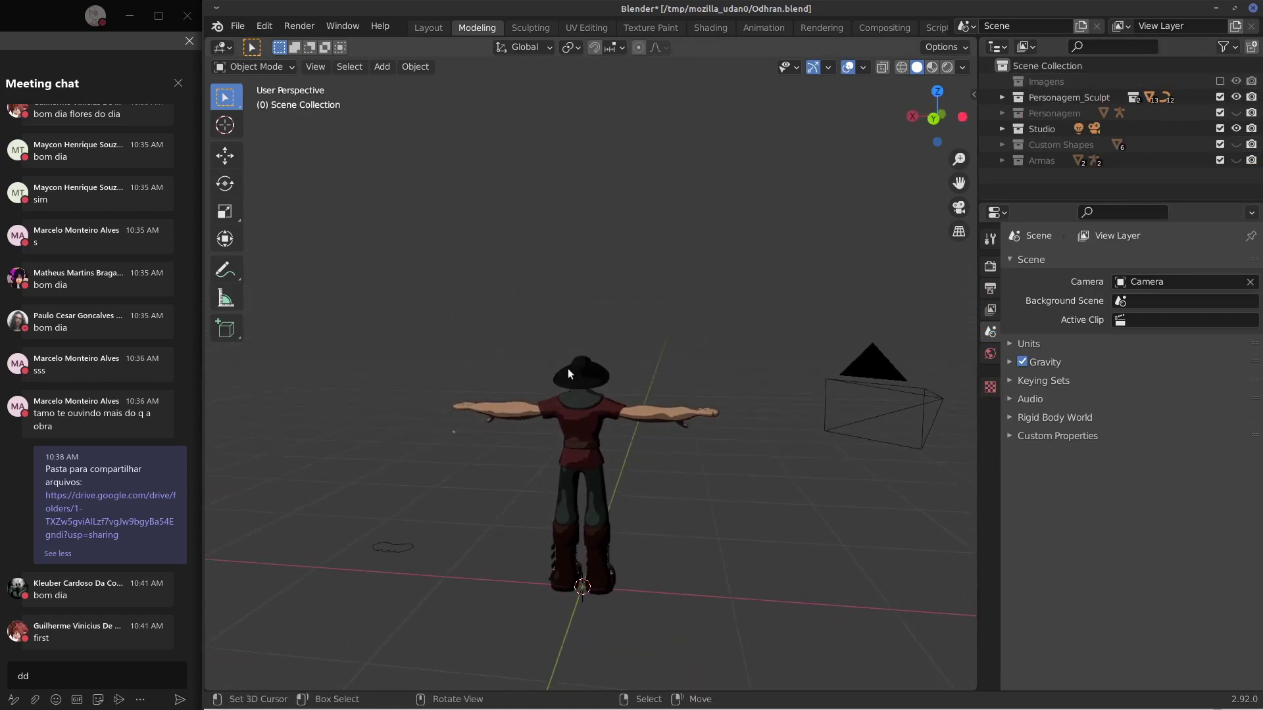
# Sketch annotation strokes over the character's hat, legs and shoulders from behind, and erase them.
pyautogui.moveTo(544, 380)
pyautogui.mouseDown()
pyautogui.moveTo(582, 344)
pyautogui.moveTo(582, 407)
pyautogui.mouseUp()
pyautogui.moveTo(557, 343); pyautogui.dragTo(565, 395, button='right')
pyautogui.moveTo(570, 368)
pyautogui.mouseDown()
pyautogui.moveTo(572, 355)
pyautogui.moveTo(594, 358)
pyautogui.mouseUp()
pyautogui.moveTo(571, 359); pyautogui.dragTo(581, 380, button='right')
pyautogui.moveTo(582, 466)
pyautogui.mouseDown()
pyautogui.moveTo(580, 513)
pyautogui.moveTo(558, 523)
pyautogui.mouseUp()
pyautogui.moveTo(570, 530); pyautogui.dragTo(561, 488, button='right')
pyautogui.moveTo(623, 405); pyautogui.dragTo(611, 422)
pyautogui.moveTo(534, 399); pyautogui.dragTo(538, 399)
pyautogui.moveTo(520, 398); pyautogui.dragTo(608, 426, button='right')
# Examine the character from the back around to the front, ending in front orthographic view.
pyautogui.scroll(5, 610, 392)
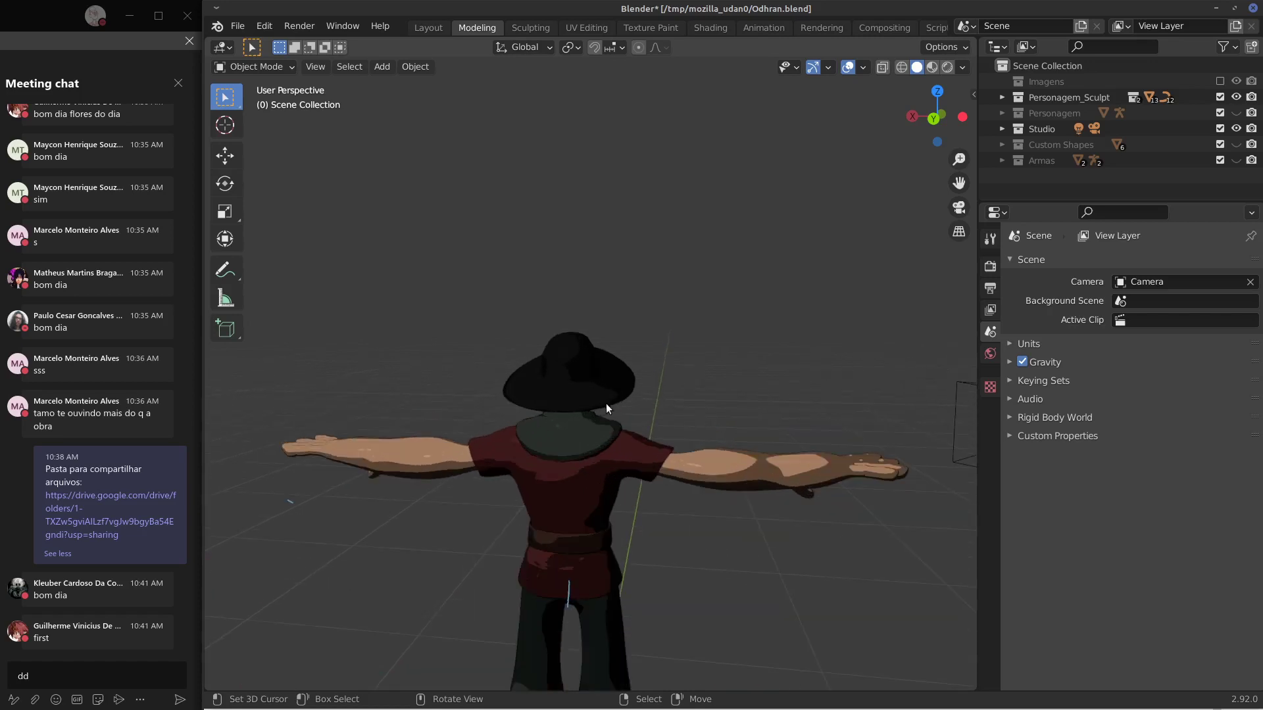
pyautogui.moveTo(676, 413); pyautogui.dragTo(567, 439, button='middle')
pyautogui.scroll(-5, 539, 451)
pyautogui.scroll(6, 592, 427)
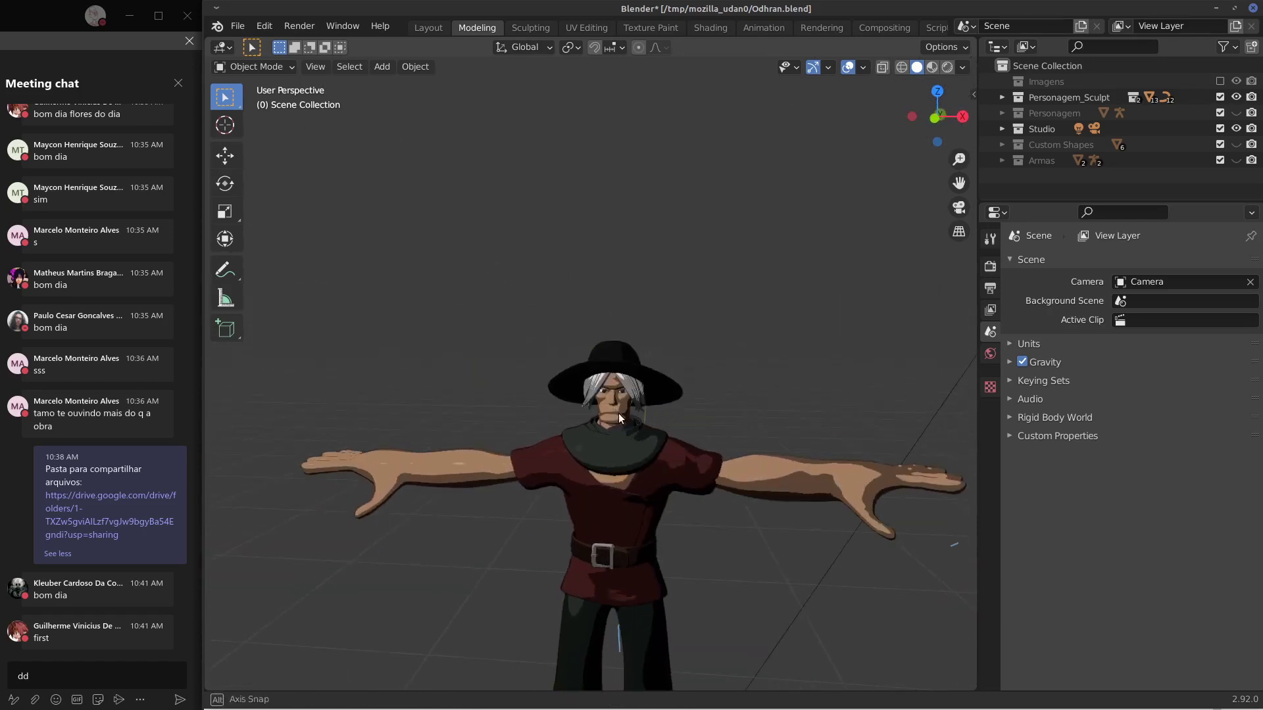
pyautogui.moveTo(608, 394)
pyautogui.mouseDown(button='middle')
pyautogui.moveTo(628, 386)
pyautogui.moveTo(617, 393)
pyautogui.mouseUp(button='middle')
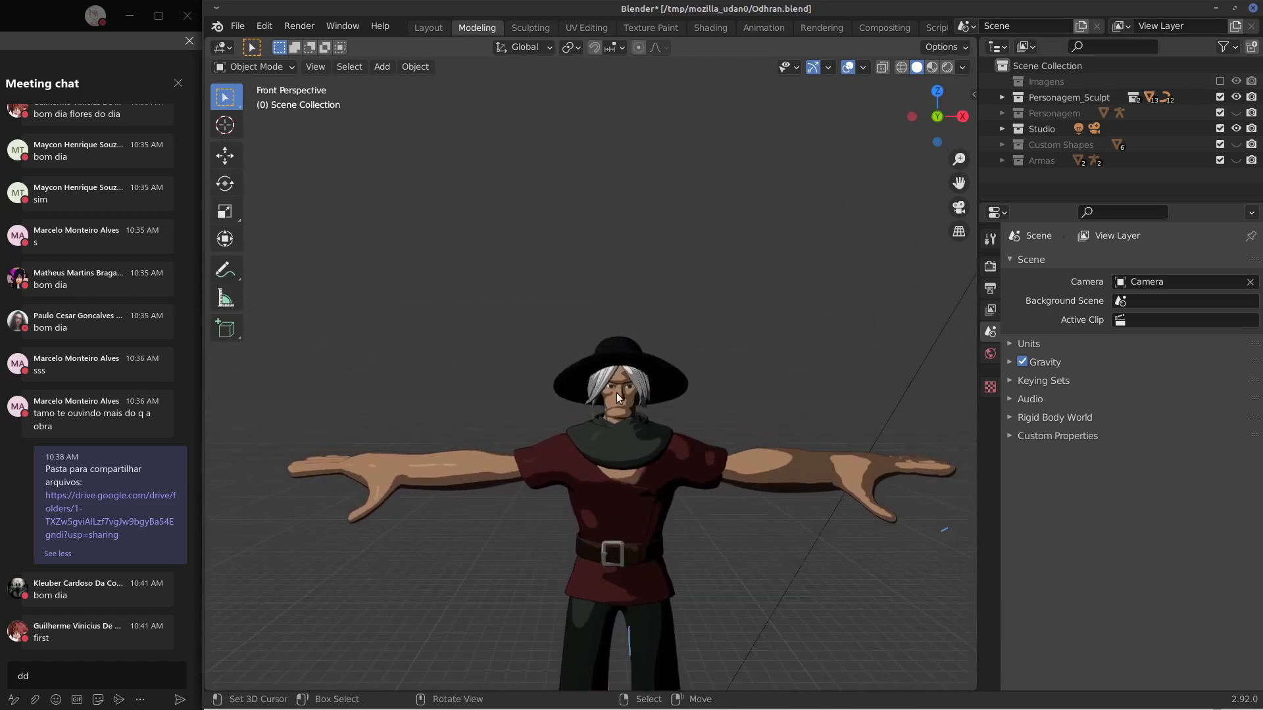
pyautogui.press('KP_5')
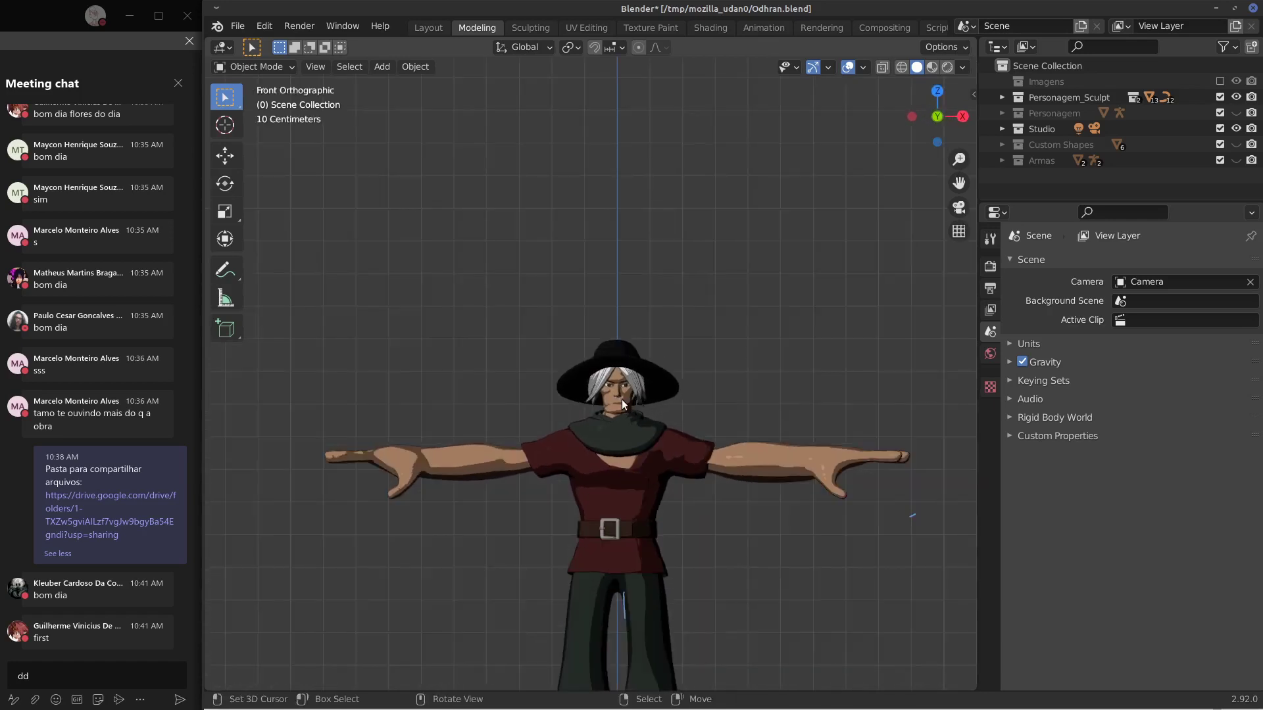
# Annotate a broader, squarer jaw on the face with a flat chin line and straight cheek sides.
pyautogui.scroll(3, 623, 405)
pyautogui.scroll(3, 620, 413)
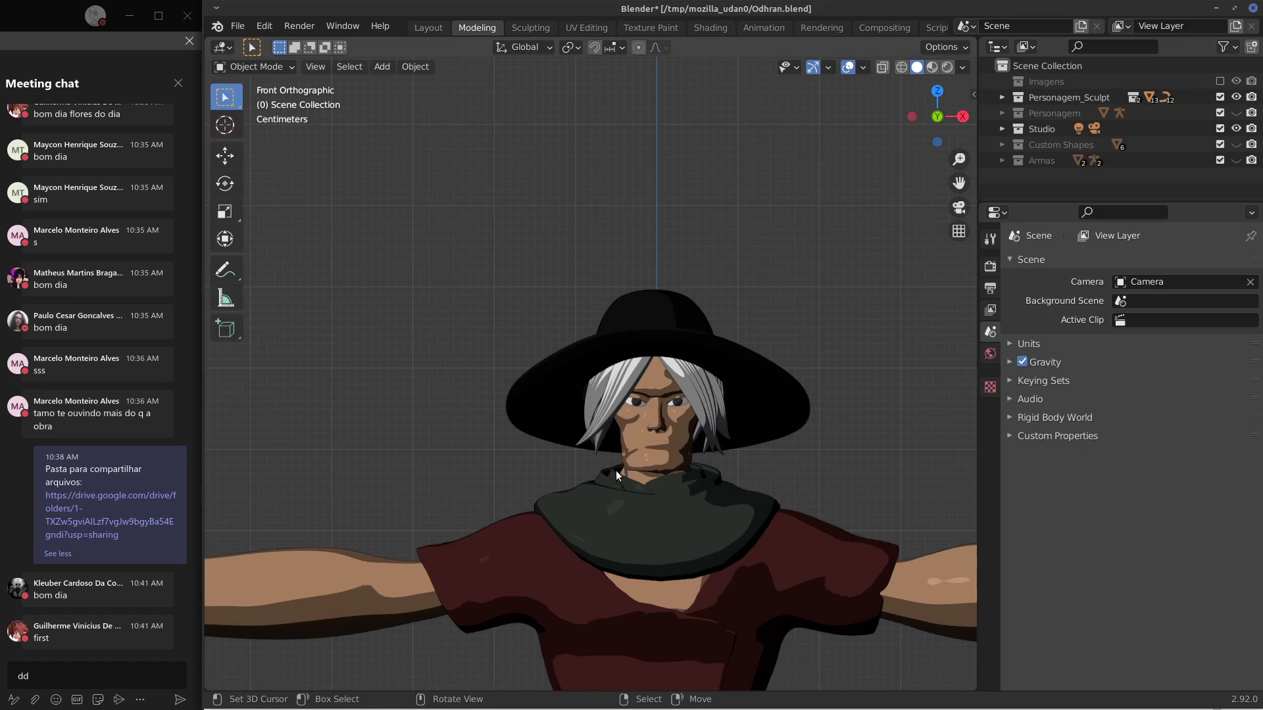
pyautogui.press('d')
pyautogui.moveTo(616, 471); pyautogui.dragTo(615, 458)
pyautogui.moveTo(694, 470); pyautogui.dragTo(694, 459)
pyautogui.moveTo(658, 477); pyautogui.dragTo(695, 468)
pyautogui.moveTo(608, 464)
pyautogui.mouseDown()
pyautogui.moveTo(678, 463)
pyautogui.moveTo(609, 464)
pyautogui.mouseUp()
pyautogui.moveTo(606, 414)
pyautogui.mouseDown()
pyautogui.moveTo(610, 467)
pyautogui.moveTo(597, 416)
pyautogui.mouseUp()
pyautogui.moveTo(702, 434); pyautogui.dragTo(697, 404)
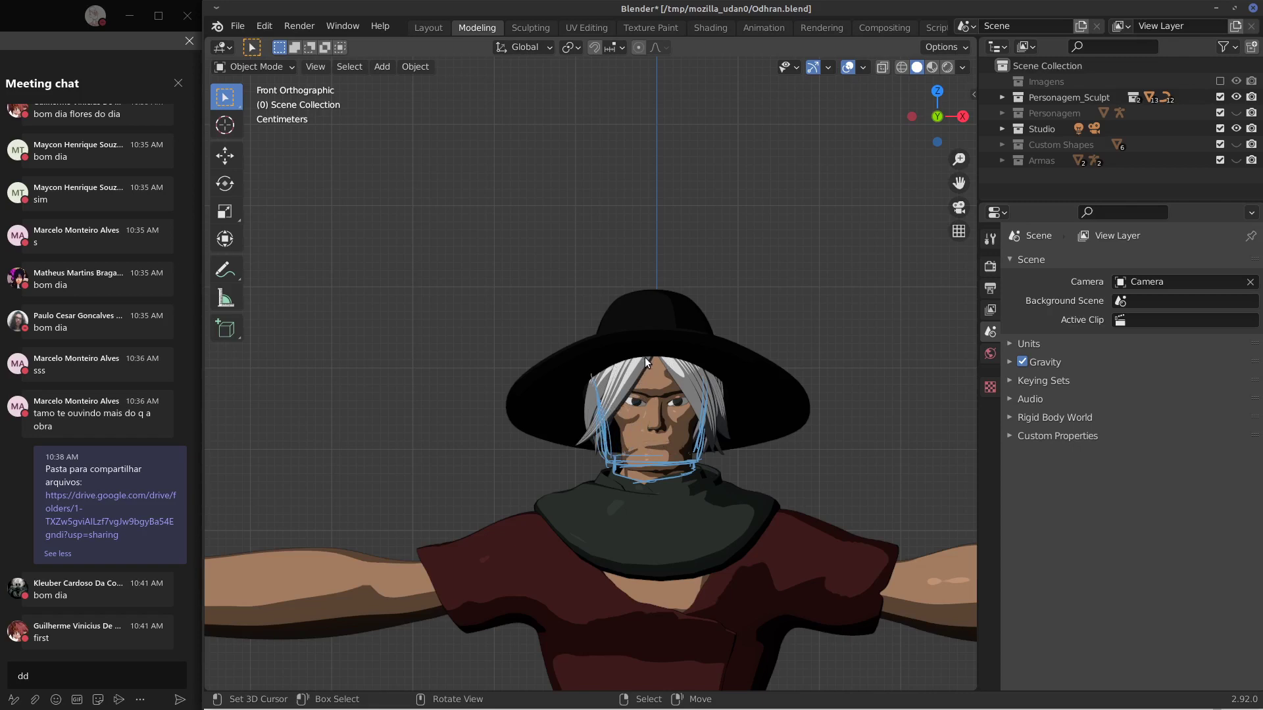
# Annotate the hair strand beside the face and the eyebrow, eye, nose and mouth lines.
pyautogui.moveTo(645, 363); pyautogui.dragTo(565, 448)
pyautogui.moveTo(633, 420)
pyautogui.mouseDown()
pyautogui.moveTo(648, 431)
pyautogui.moveTo(676, 388)
pyautogui.moveTo(694, 397)
pyautogui.moveTo(684, 413)
pyautogui.mouseUp()
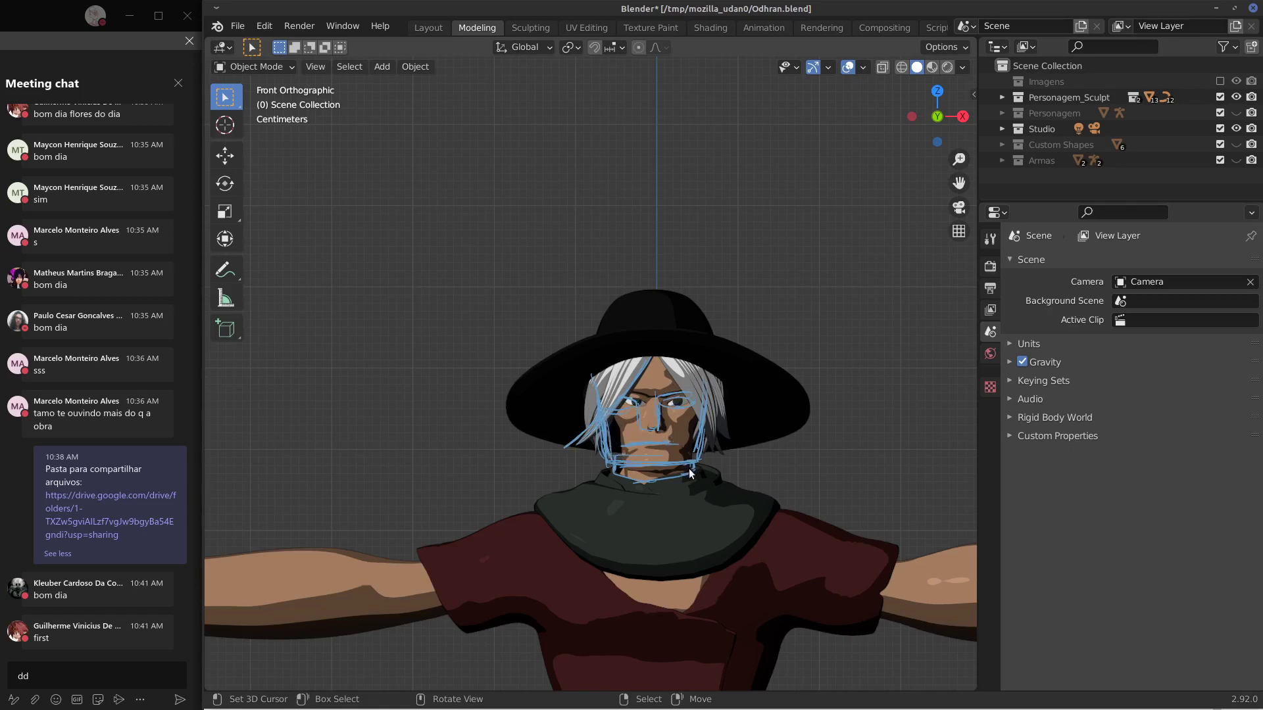
pyautogui.scroll(-6, 735, 440)
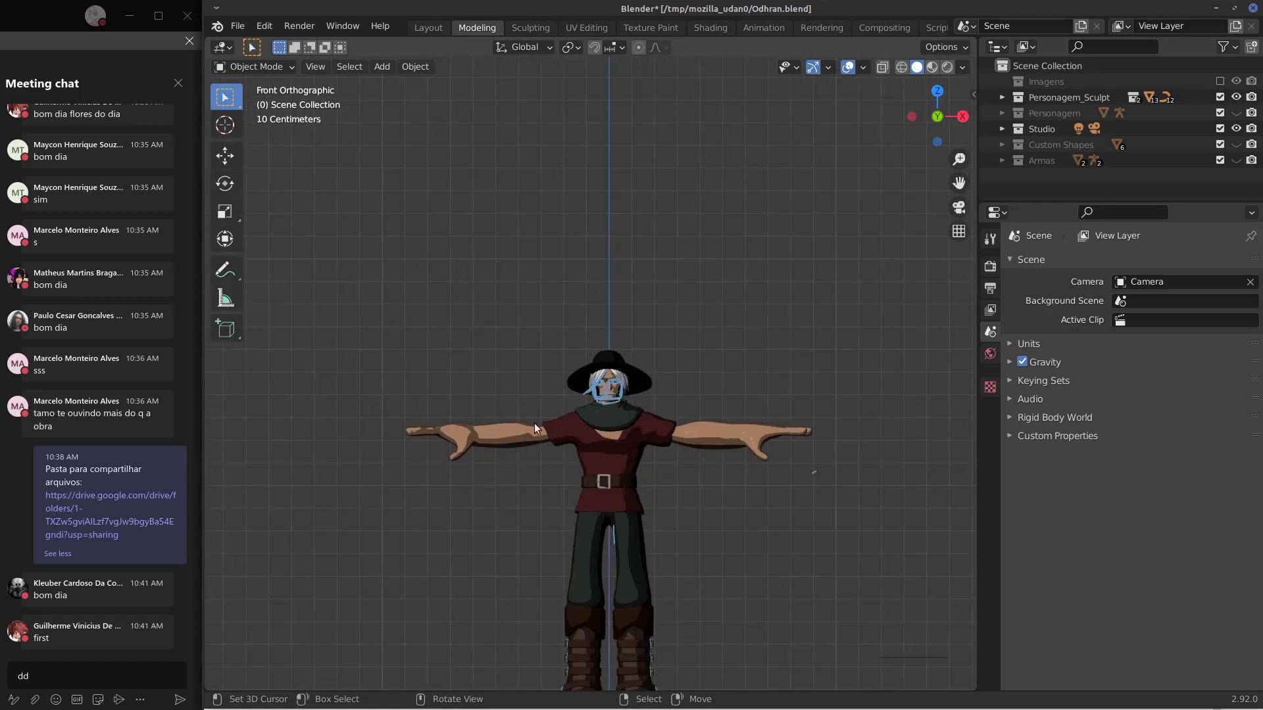
# Annotate fuller, straighter outlines along both arms and around one hand in the front view.
pyautogui.moveTo(488, 448)
pyautogui.mouseDown()
pyautogui.moveTo(555, 445)
pyautogui.moveTo(514, 423)
pyautogui.mouseUp()
pyautogui.moveTo(670, 420); pyautogui.dragTo(721, 421)
pyautogui.moveTo(749, 419)
pyautogui.mouseDown()
pyautogui.moveTo(719, 424)
pyautogui.moveTo(774, 422)
pyautogui.moveTo(758, 461)
pyautogui.moveTo(762, 443)
pyautogui.moveTo(802, 437)
pyautogui.moveTo(749, 421)
pyautogui.mouseUp()
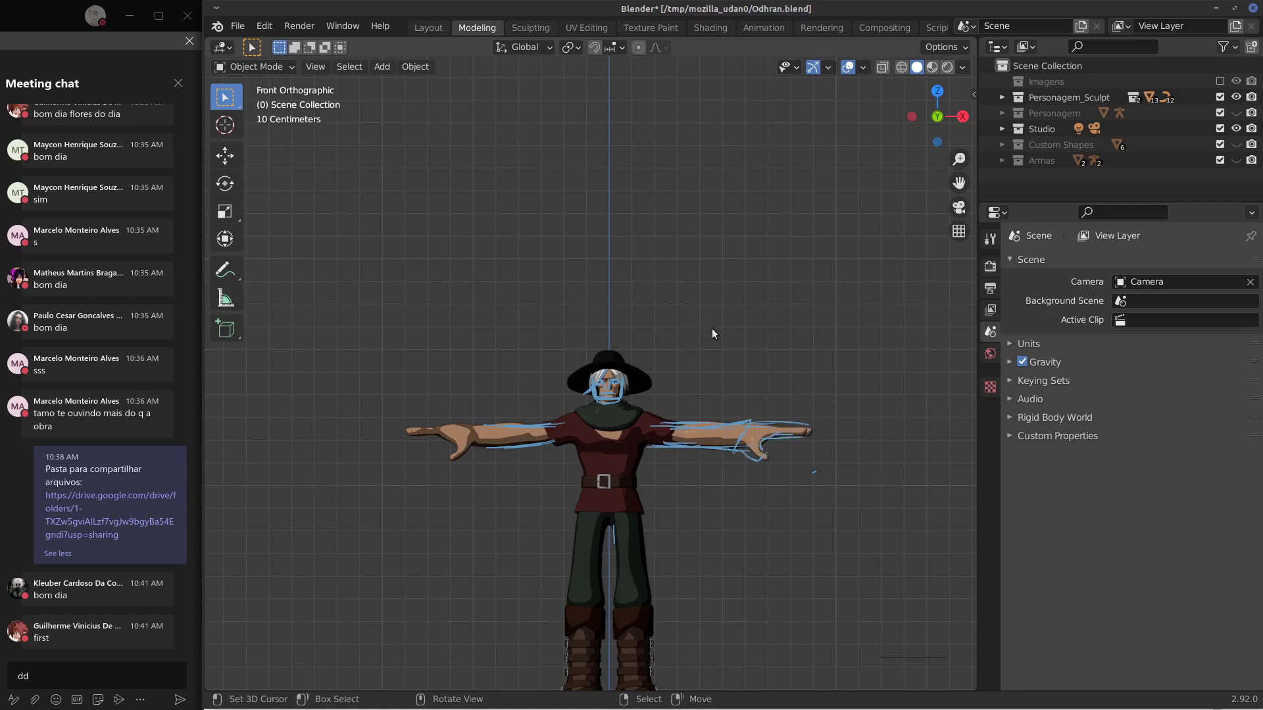
pyautogui.moveTo(720, 326)
pyautogui.mouseDown(button='right')
pyautogui.moveTo(740, 259)
pyautogui.moveTo(729, 278)
pyautogui.mouseUp(button='right')
# Sketch annotation strokes over the hat in the front view and erase them.
pyautogui.scroll(5, 608, 381)
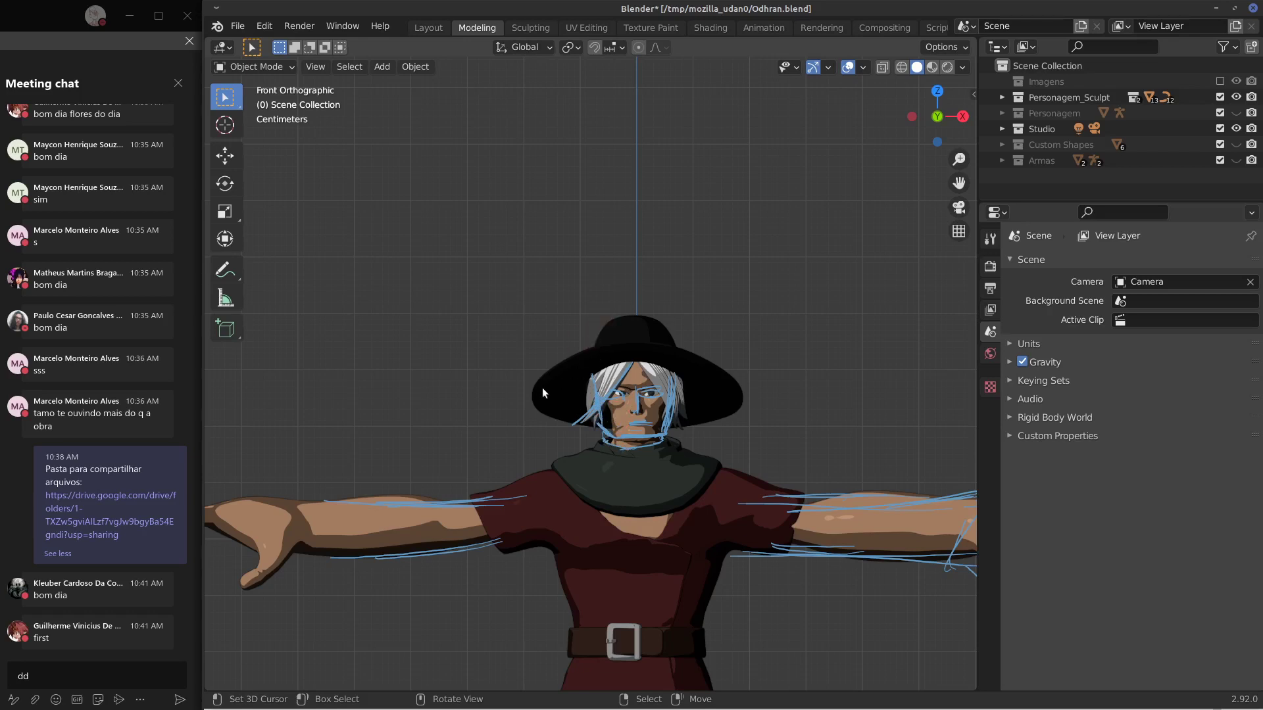
pyautogui.moveTo(540, 383); pyautogui.dragTo(588, 350)
pyautogui.scroll(-3, 676, 293)
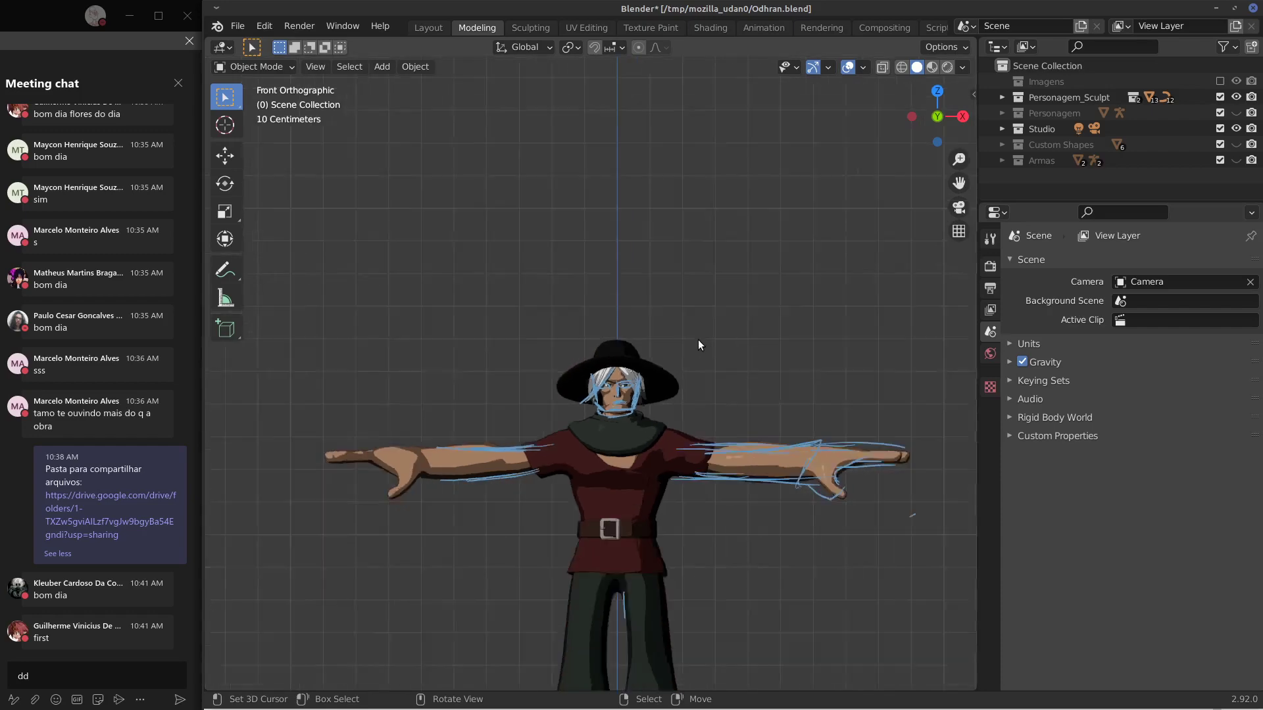
pyautogui.scroll(-2, 583, 361)
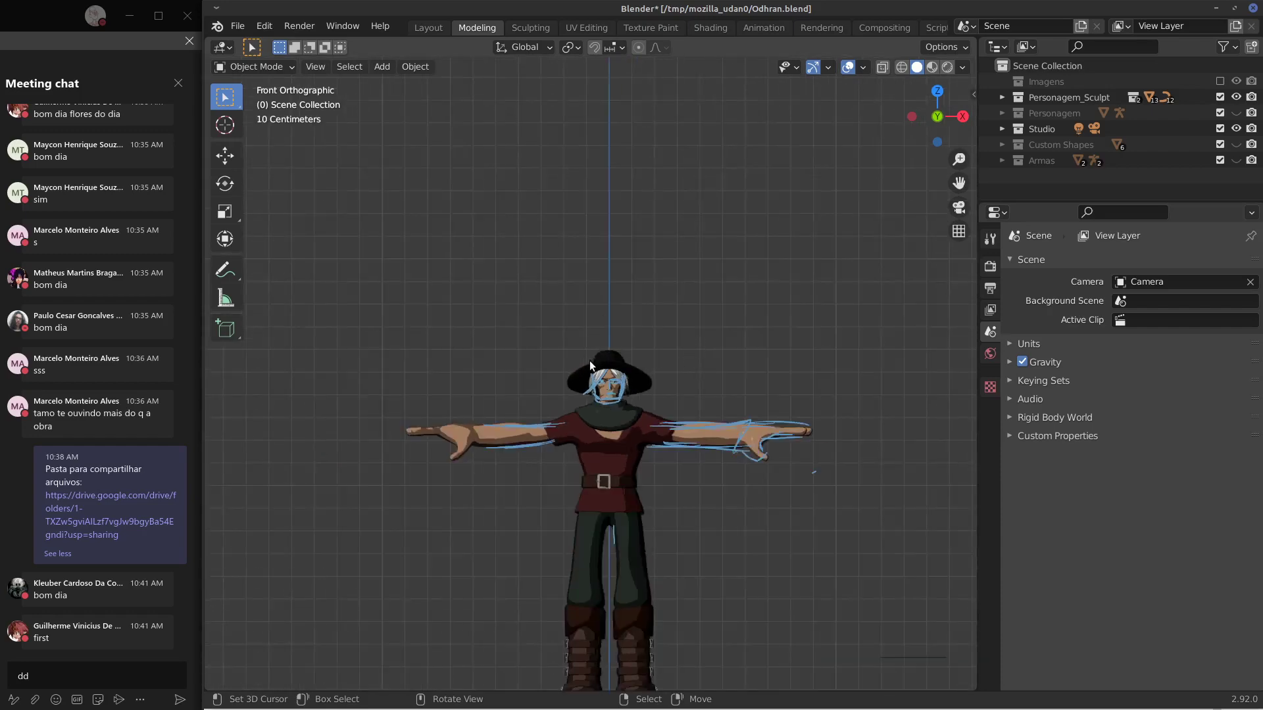
pyautogui.moveTo(589, 360); pyautogui.dragTo(627, 351)
pyautogui.moveTo(626, 350); pyautogui.dragTo(653, 343, button='right')
# Enable the Imagens reference collection and circle the character's thigh, upper arm and face with annotation strokes.
pyautogui.moveTo(709, 487)
pyautogui.keyDown('shift'); pyautogui.mouseDown(button='middle')
pyautogui.moveTo(756, 437)
pyautogui.moveTo(710, 463)
pyautogui.mouseUp(button='middle'); pyautogui.keyUp('shift')
pyautogui.click(1220, 81)
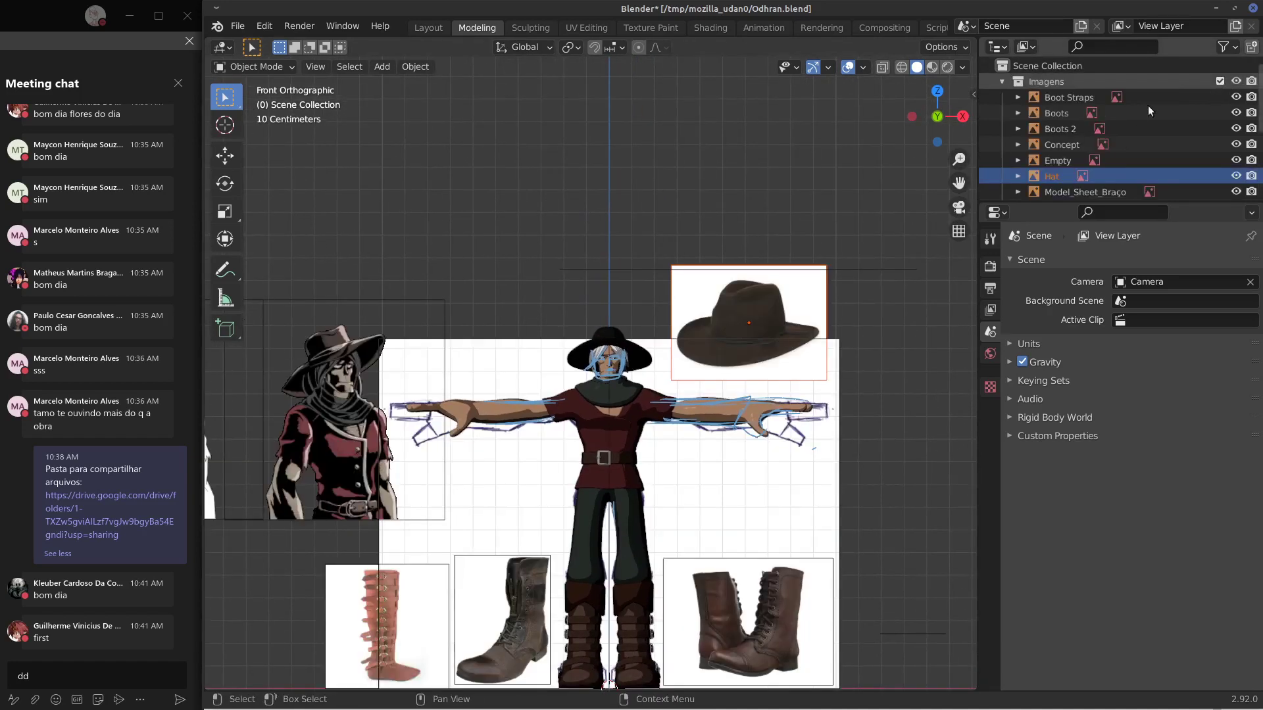
pyautogui.keyDown('shift'); pyautogui.moveTo(702, 482); pyautogui.dragTo(704, 411, button='middle'); pyautogui.keyUp('shift')
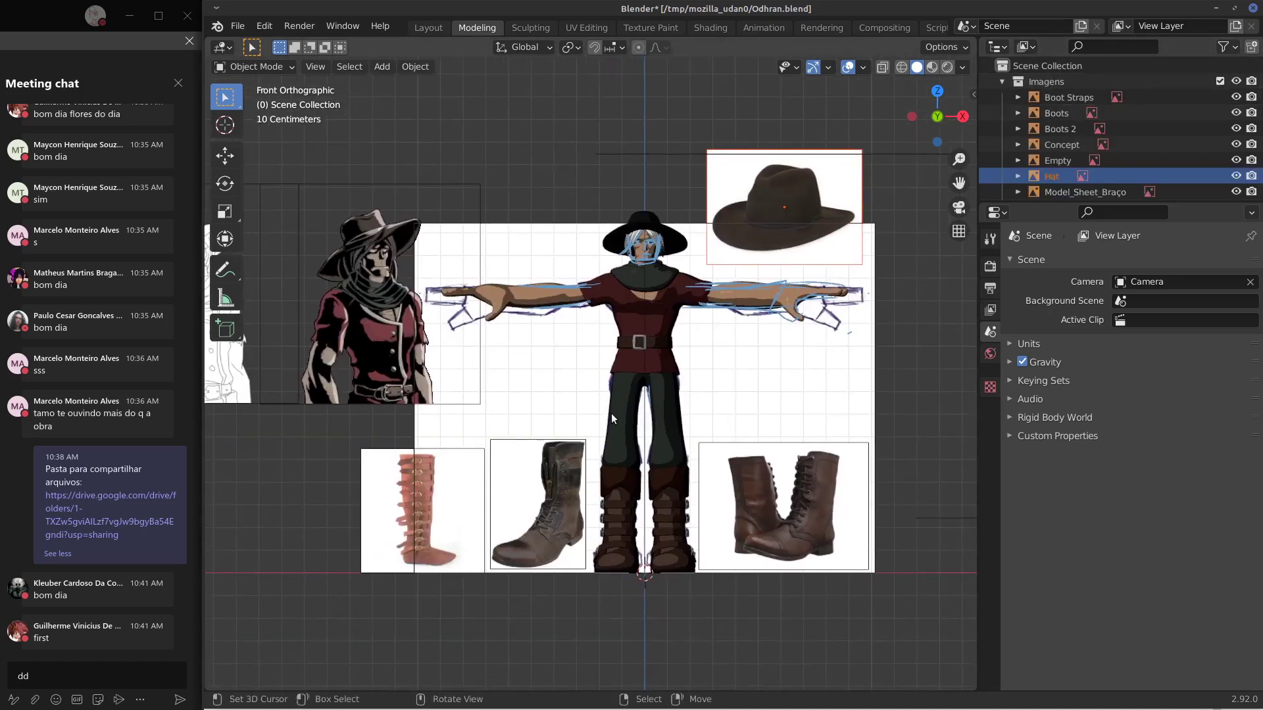
pyautogui.moveTo(662, 382)
pyautogui.mouseDown()
pyautogui.moveTo(667, 470)
pyautogui.moveTo(641, 391)
pyautogui.mouseUp()
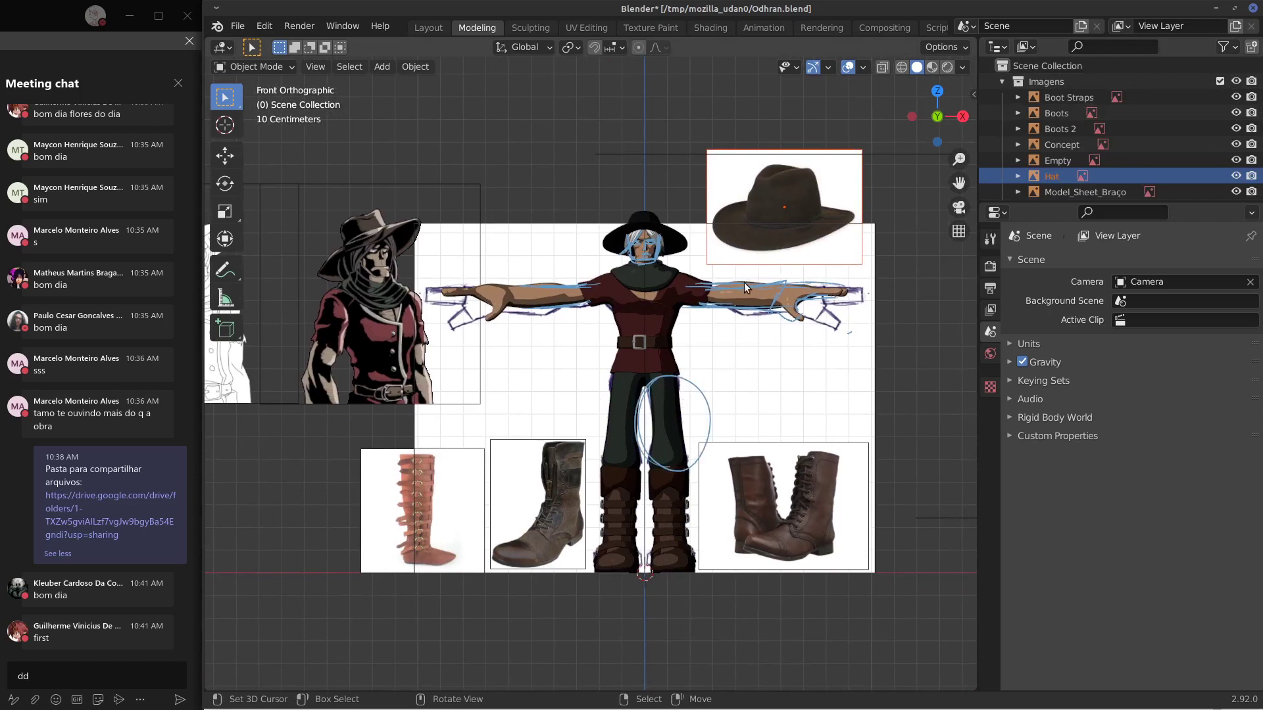
pyautogui.moveTo(719, 315); pyautogui.dragTo(717, 306)
pyautogui.moveTo(655, 234); pyautogui.dragTo(602, 269)
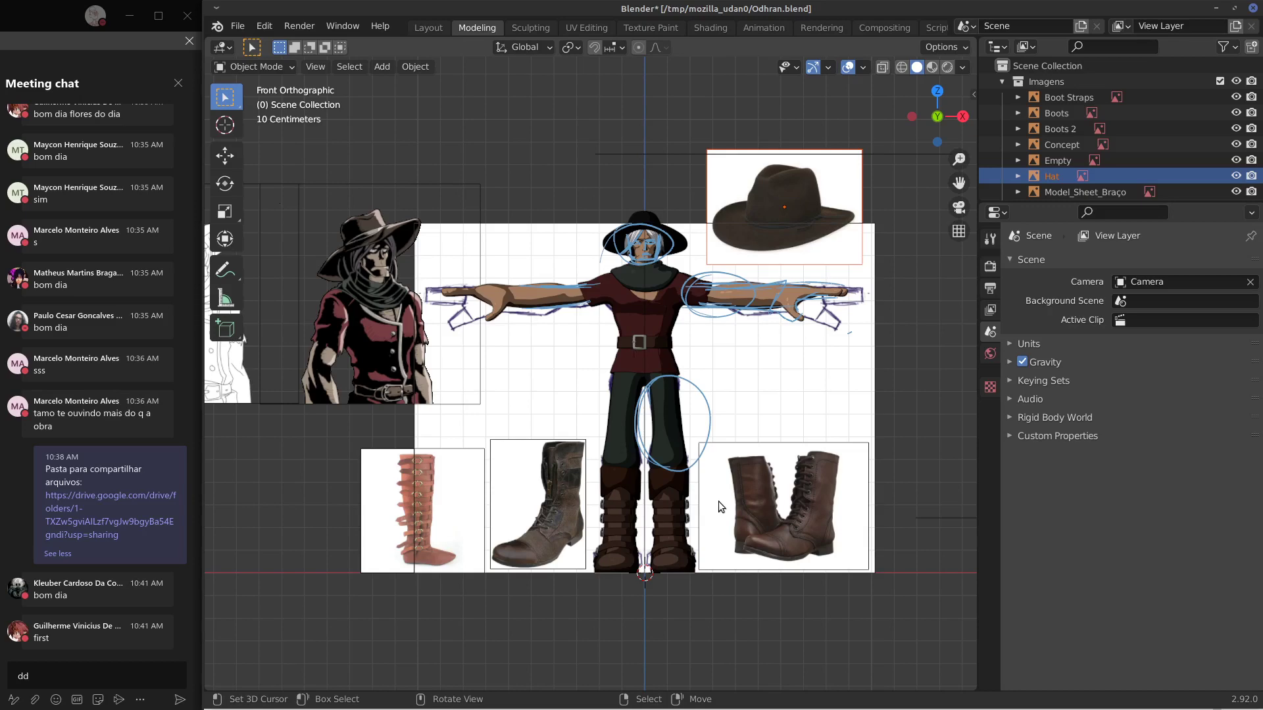
# In the right orthographic view, circle the boot toe and knee and annotate the trouser and tunic hem lines.
pyautogui.press('KP_3')
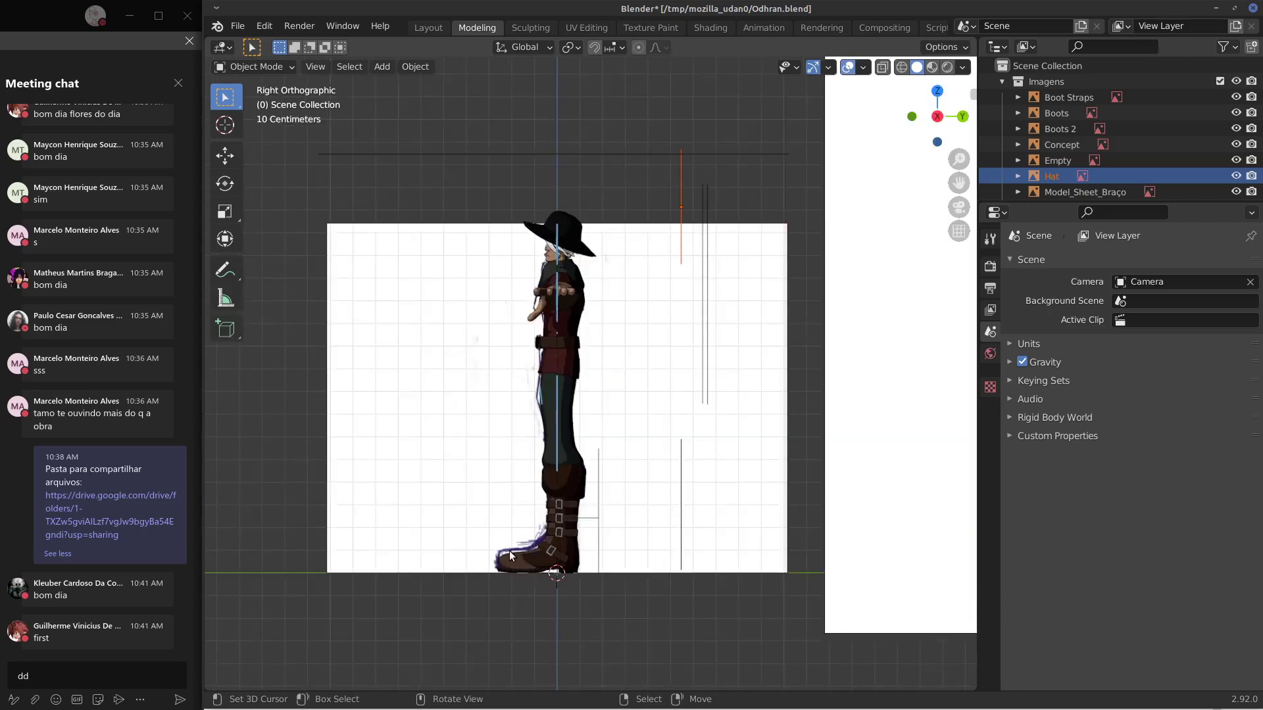
pyautogui.moveTo(512, 561)
pyautogui.mouseDown()
pyautogui.moveTo(523, 545)
pyautogui.moveTo(507, 544)
pyautogui.mouseUp()
pyautogui.moveTo(576, 513); pyautogui.dragTo(581, 557)
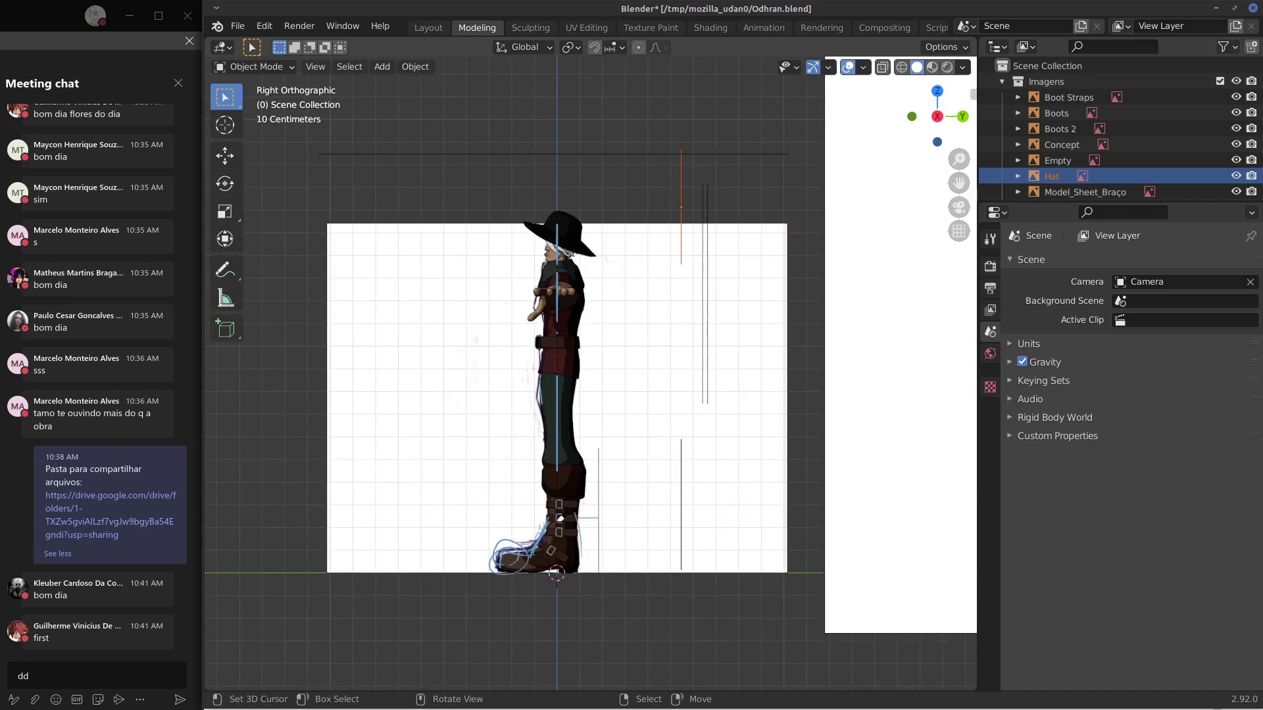
pyautogui.moveTo(559, 518); pyautogui.dragTo(547, 534, button='right')
pyautogui.moveTo(559, 429)
pyautogui.mouseDown()
pyautogui.moveTo(539, 453)
pyautogui.moveTo(583, 395)
pyautogui.mouseUp()
pyautogui.moveTo(580, 347)
pyautogui.mouseDown()
pyautogui.moveTo(580, 380)
pyautogui.moveTo(546, 394)
pyautogui.moveTo(547, 424)
pyautogui.mouseUp()
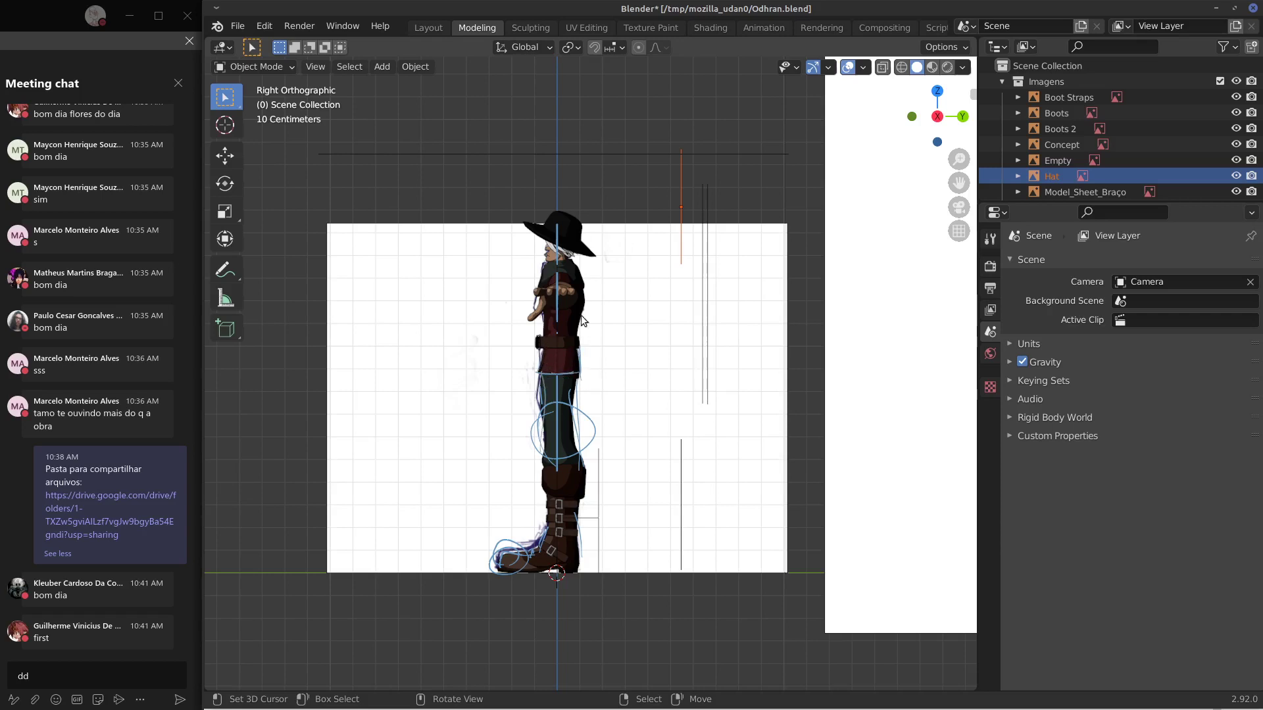
# Annotate the hair strands, jaw and cheek lines over the concept art's face in the front view.
pyautogui.press('KP_1')
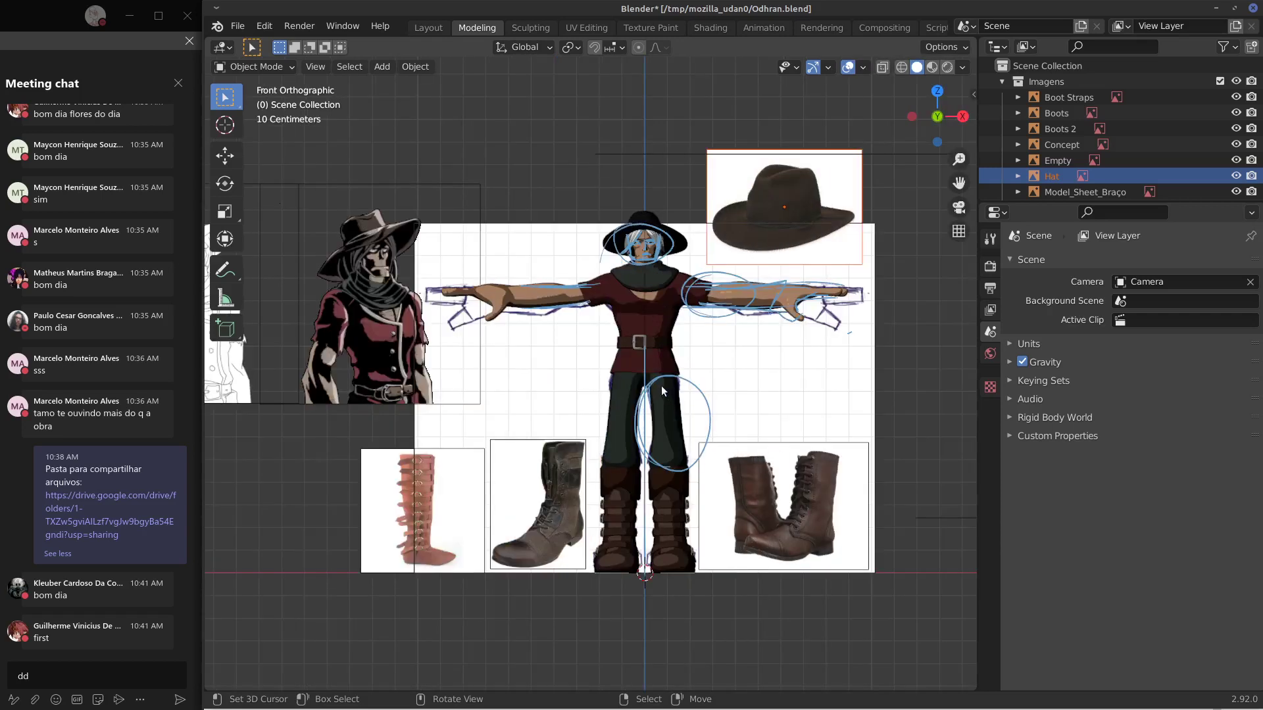
pyautogui.moveTo(729, 360)
pyautogui.keyDown('shift'); pyautogui.mouseDown(button='middle')
pyautogui.moveTo(693, 363)
pyautogui.moveTo(728, 359)
pyautogui.mouseUp(button='middle'); pyautogui.keyUp('shift')
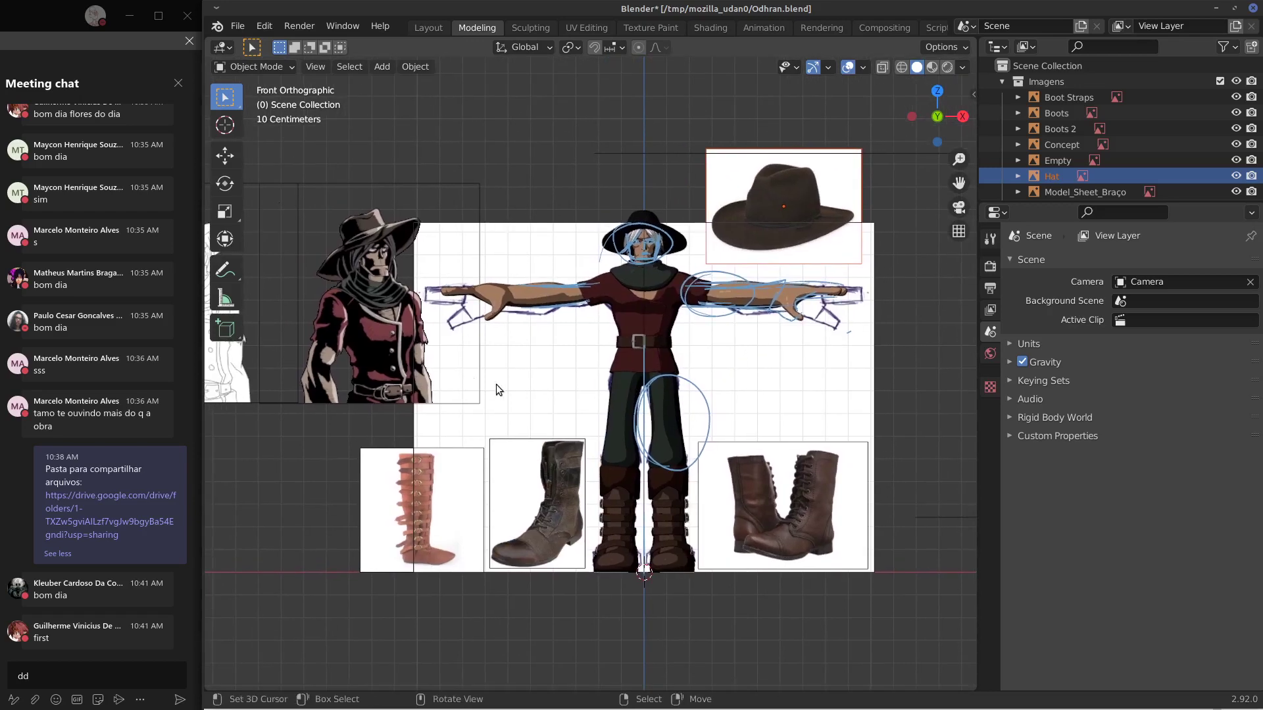
pyautogui.scroll(3, 412, 337)
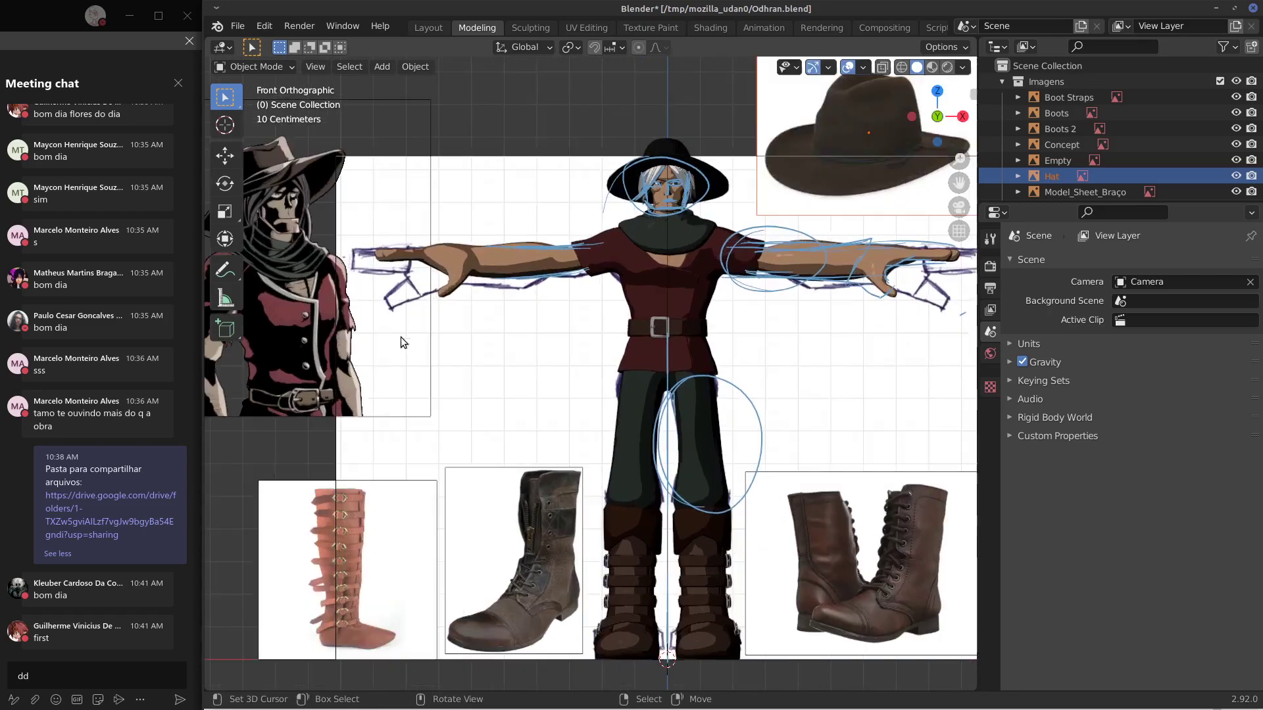
pyautogui.keyDown('shift'); pyautogui.moveTo(388, 322); pyautogui.dragTo(579, 407, button='middle'); pyautogui.keyUp('shift')
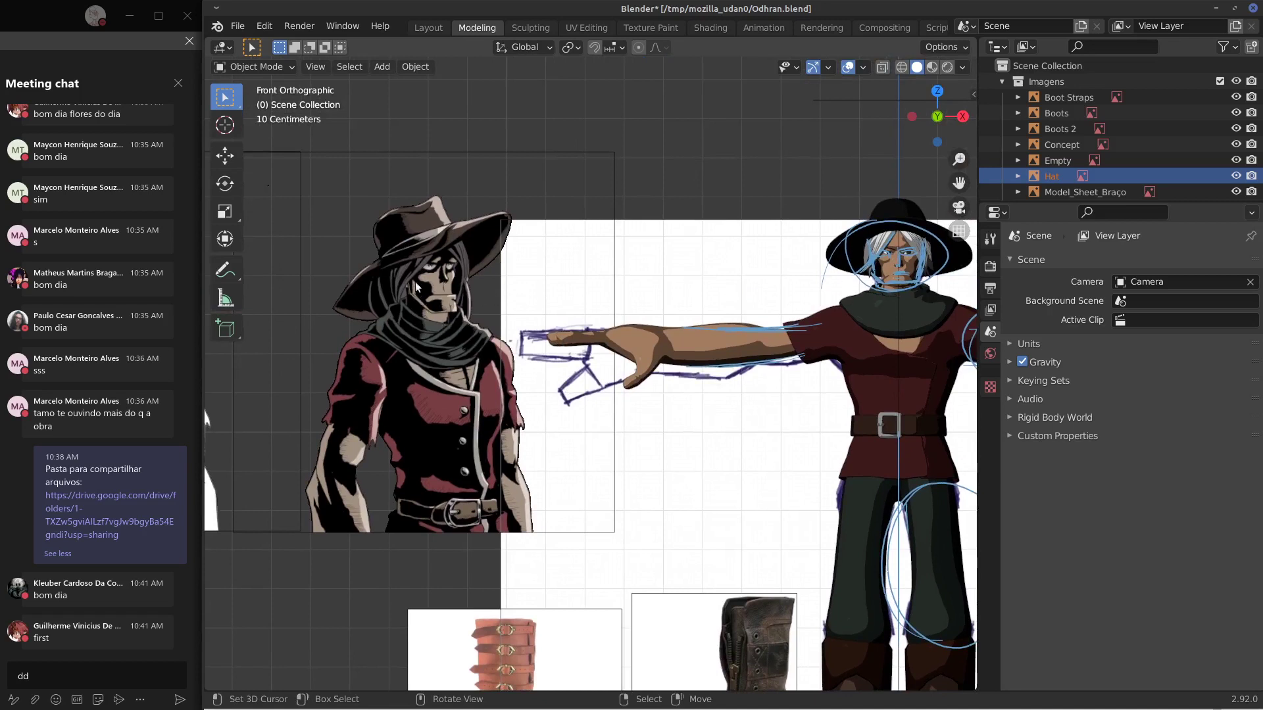
pyautogui.moveTo(404, 276)
pyautogui.mouseDown()
pyautogui.moveTo(434, 317)
pyautogui.moveTo(457, 241)
pyautogui.mouseUp()
pyautogui.moveTo(425, 324)
pyautogui.mouseDown()
pyautogui.moveTo(390, 274)
pyautogui.moveTo(404, 313)
pyautogui.moveTo(437, 251)
pyautogui.moveTo(464, 258)
pyautogui.moveTo(472, 290)
pyautogui.mouseUp()
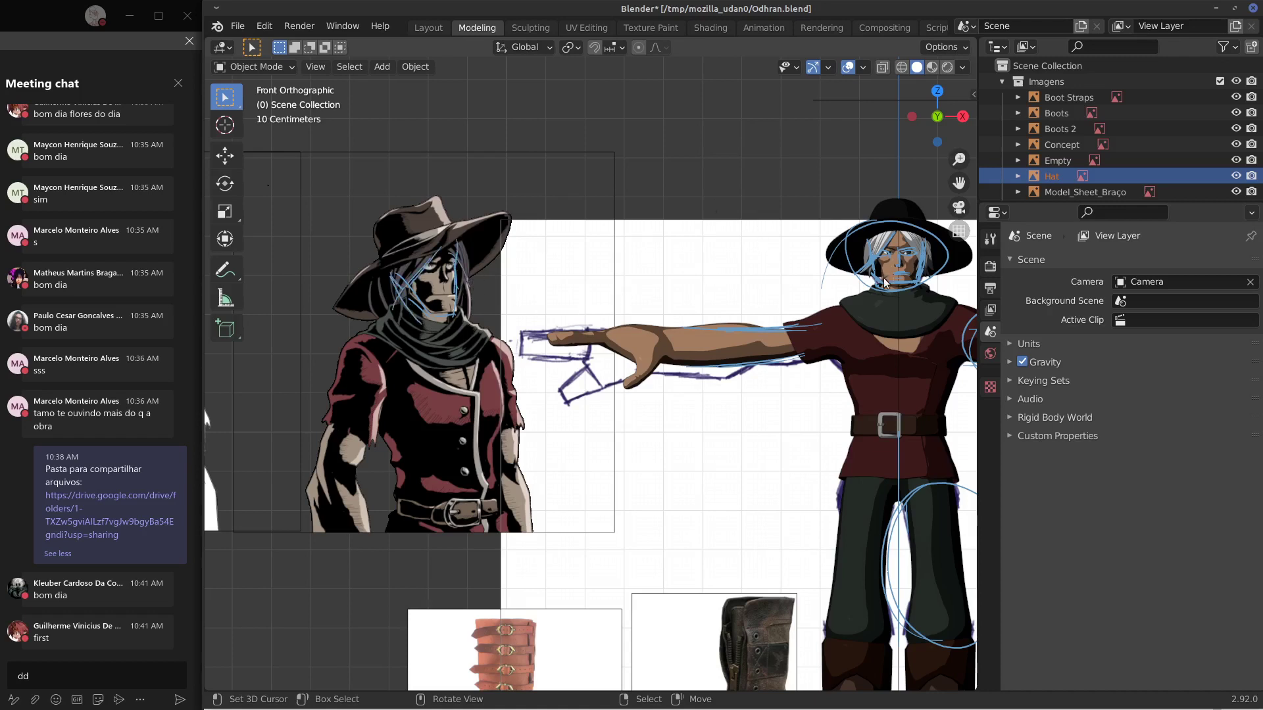
pyautogui.moveTo(886, 277); pyautogui.dragTo(881, 208)
pyautogui.moveTo(416, 309); pyautogui.dragTo(409, 271, button='right')
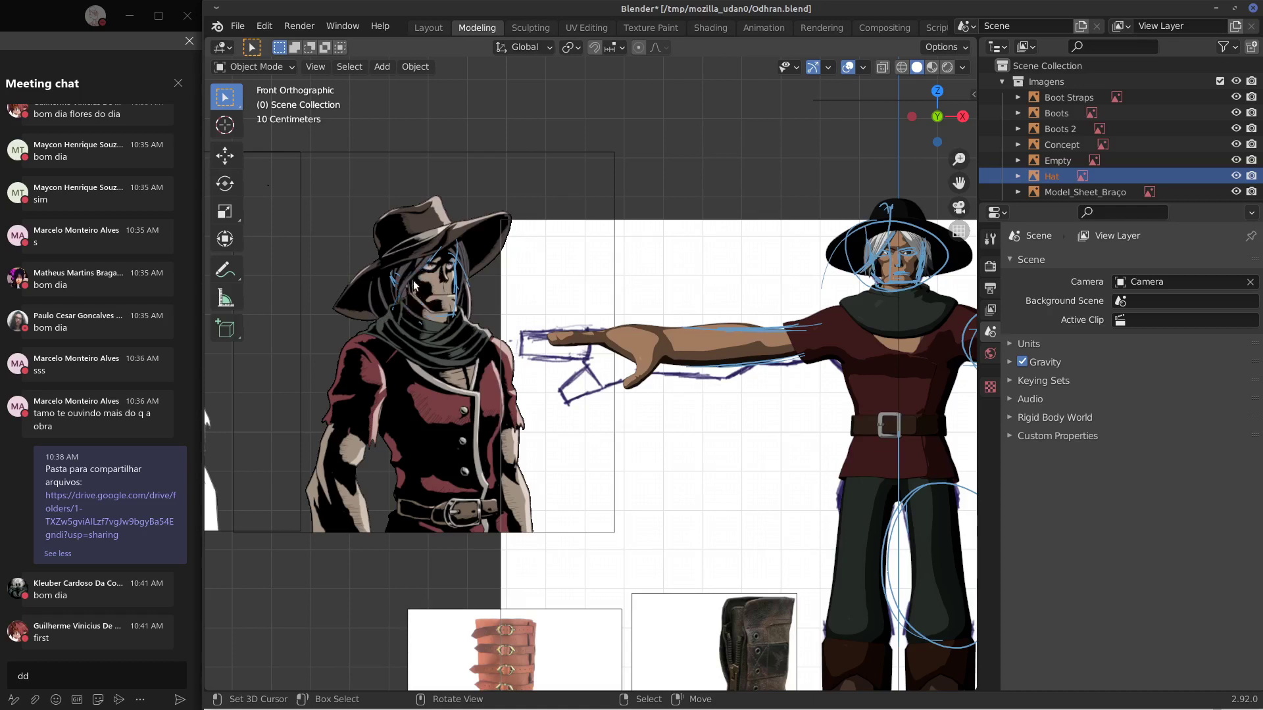
pyautogui.moveTo(411, 268)
pyautogui.mouseDown()
pyautogui.moveTo(413, 294)
pyautogui.moveTo(442, 314)
pyautogui.moveTo(458, 307)
pyautogui.moveTo(458, 281)
pyautogui.mouseUp()
pyautogui.moveTo(449, 247); pyautogui.dragTo(399, 291)
# Remove the annotation strokes around the 3D character's face and hat.
pyautogui.hotkey('ctrl', 'z')
pyautogui.hotkey('ctrl', 'z')
pyautogui.hotkey('ctrl', 'z')
pyautogui.hotkey('ctrl', 'z')
pyautogui.hotkey('ctrl', 'z')
pyautogui.hotkey('ctrl', 'z')
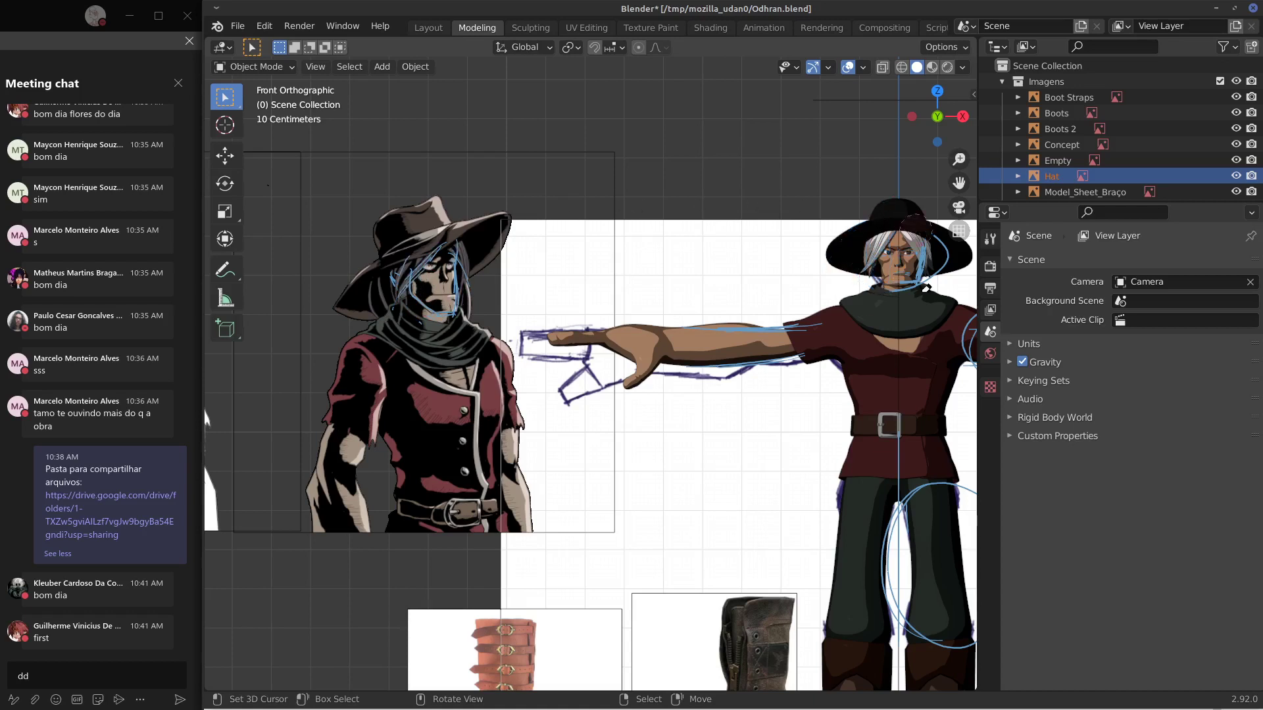
pyautogui.moveTo(883, 255)
pyautogui.mouseDown()
pyautogui.moveTo(861, 265)
pyautogui.moveTo(905, 277)
pyautogui.mouseUp()
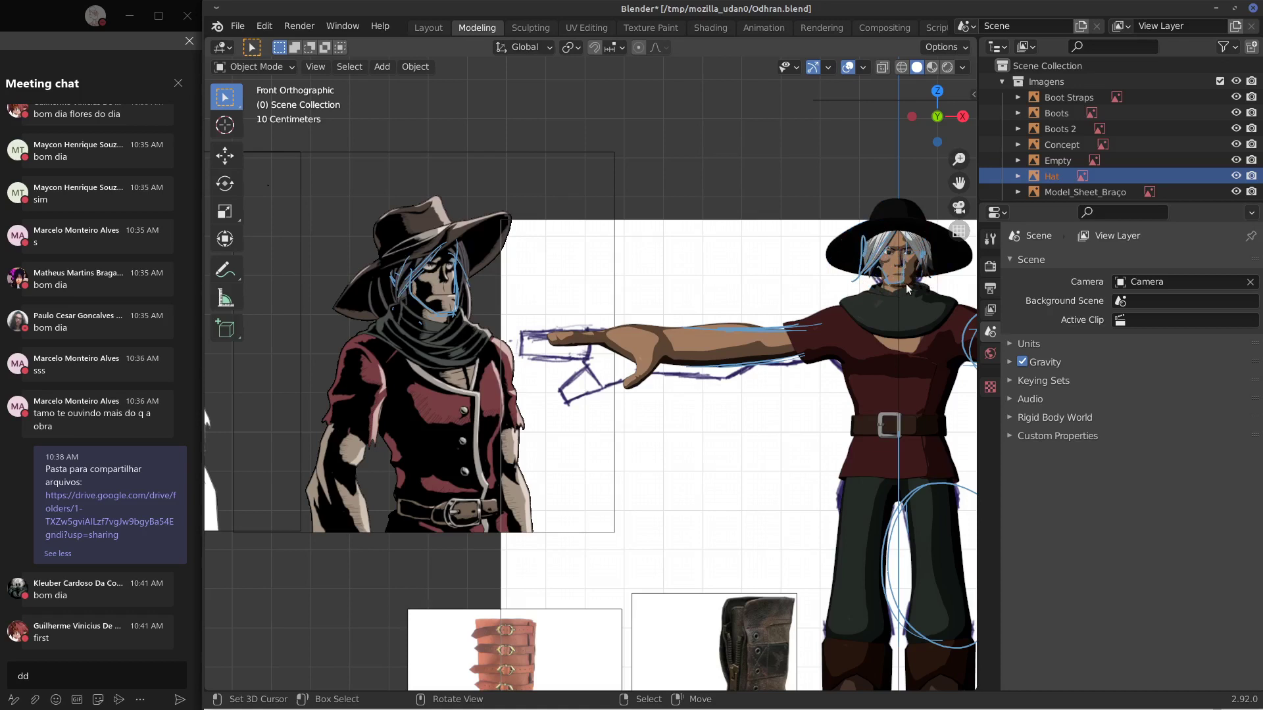
pyautogui.hotkey('ctrl', 'z')
pyautogui.hotkey('ctrl', 'z')
pyautogui.hotkey('ctrl', 'z')
# Annotate the eye and eyelid shape on the concept art's face.
pyautogui.scroll(3, 421, 267)
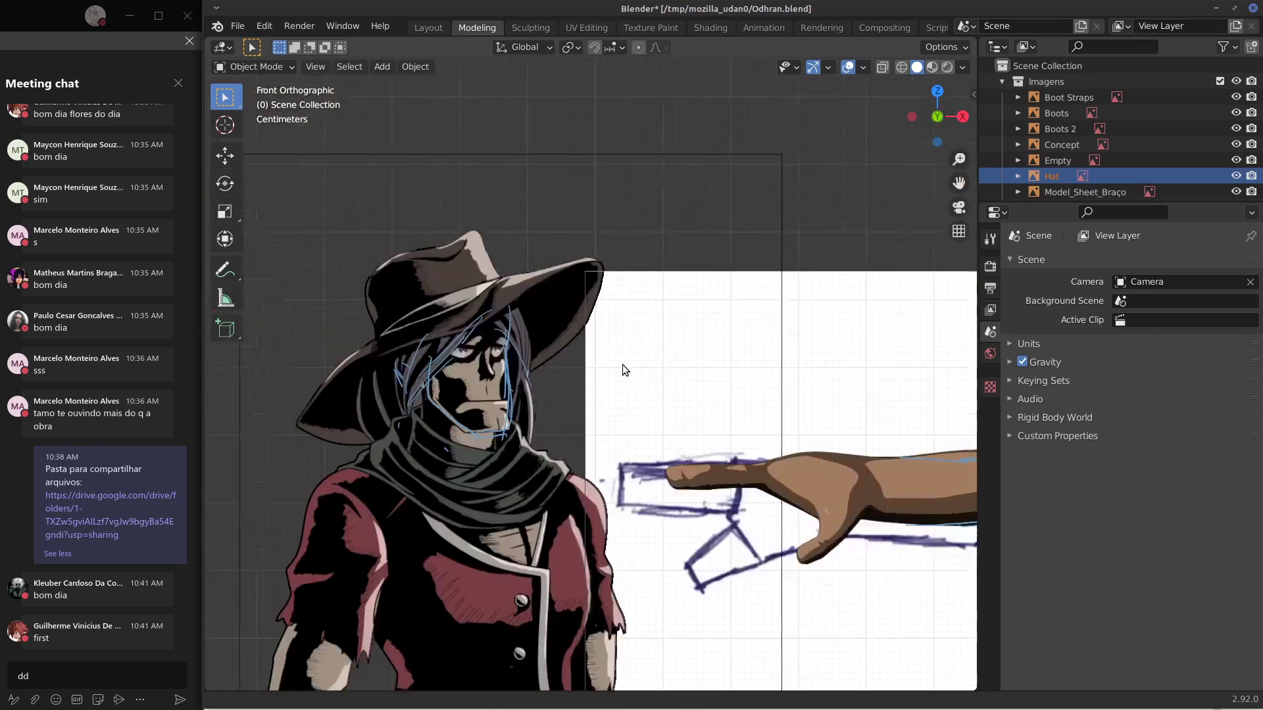
pyautogui.scroll(2, 573, 365)
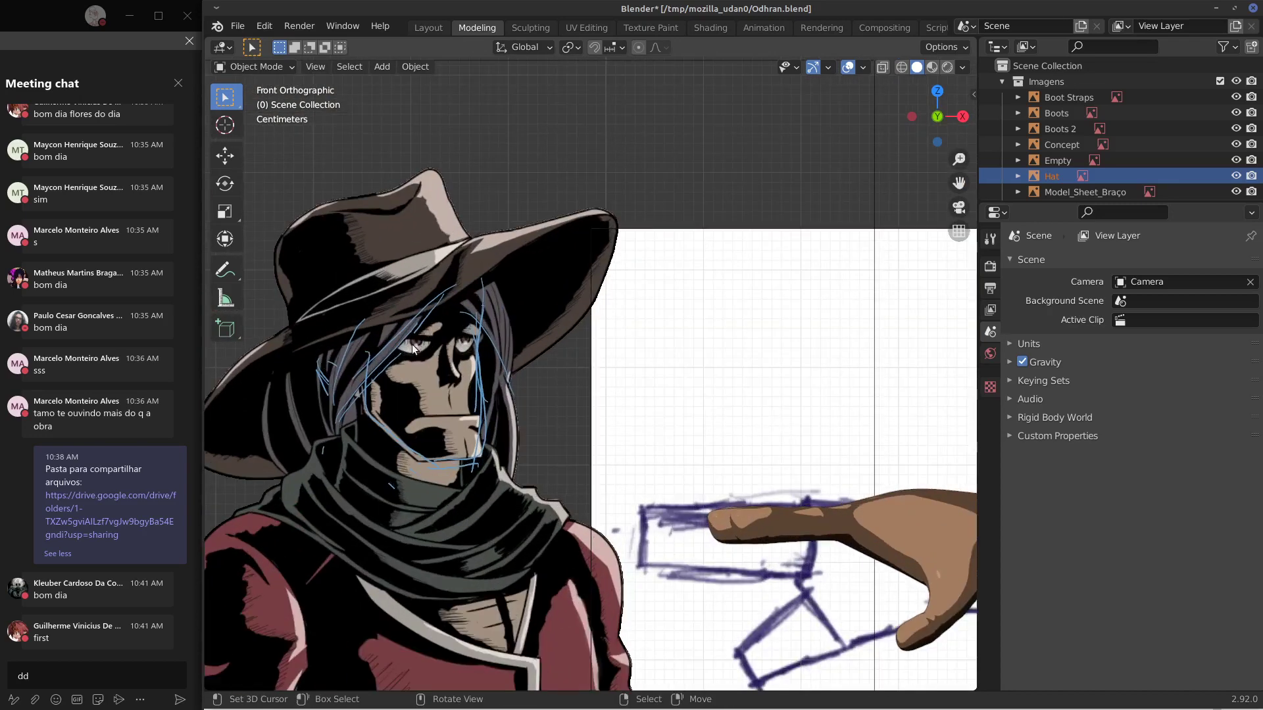
pyautogui.press('d')
pyautogui.moveTo(398, 341)
pyautogui.mouseDown()
pyautogui.moveTo(434, 337)
pyautogui.moveTo(428, 349)
pyautogui.mouseUp()
# Annotate the eye shape on the 3D character's face, undoing the first attempts.
pyautogui.keyDown('shift'); pyautogui.moveTo(790, 367); pyautogui.dragTo(478, 443, button='middle'); pyautogui.keyUp('shift')
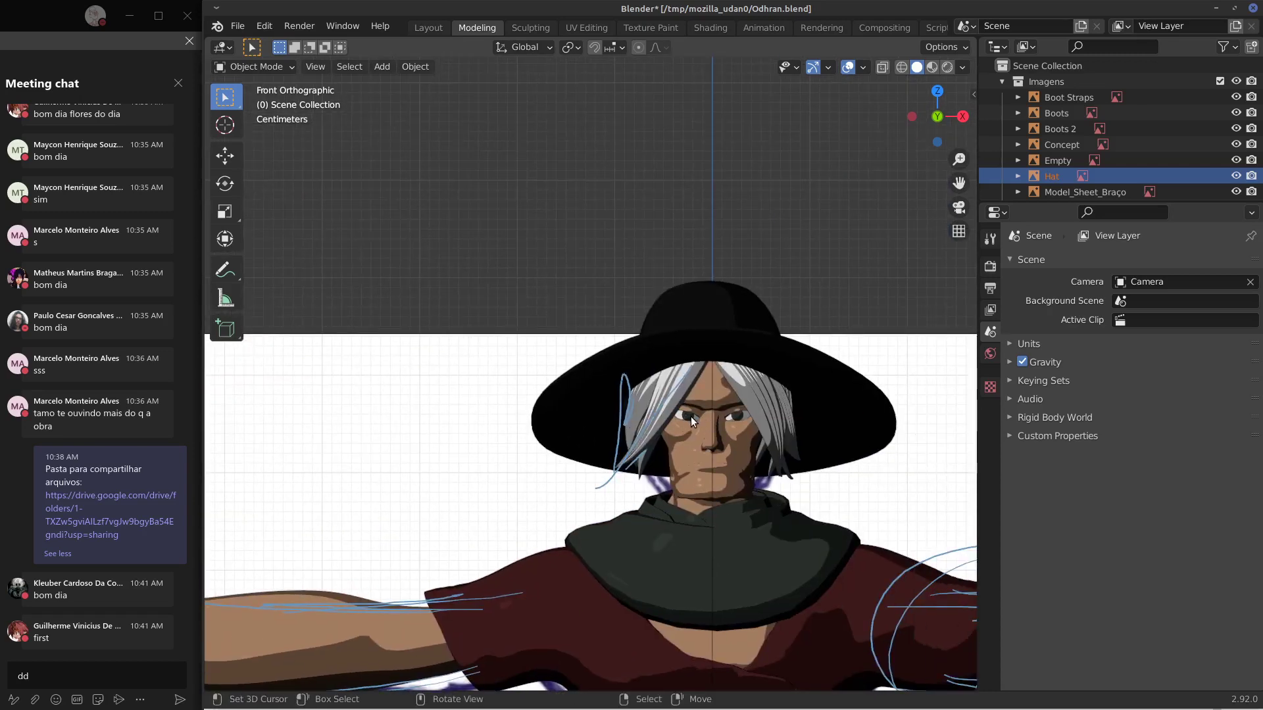
pyautogui.moveTo(676, 414); pyautogui.dragTo(691, 417)
pyautogui.hotkey('ctrl', 'z')
pyautogui.moveTo(699, 418)
pyautogui.mouseDown()
pyautogui.moveTo(669, 409)
pyautogui.moveTo(691, 426)
pyautogui.mouseUp()
pyautogui.hotkey('ctrl', 'z')
pyautogui.hotkey('ctrl', 'z')
# Annotate the cheek, jaw, mouth and nose lines on the 3D character's face.
pyautogui.moveTo(663, 408)
pyautogui.mouseDown()
pyautogui.moveTo(701, 411)
pyautogui.moveTo(666, 423)
pyautogui.moveTo(688, 424)
pyautogui.moveTo(662, 473)
pyautogui.mouseUp()
pyautogui.moveTo(651, 431)
pyautogui.mouseDown()
pyautogui.moveTo(660, 482)
pyautogui.moveTo(679, 498)
pyautogui.moveTo(658, 433)
pyautogui.mouseUp()
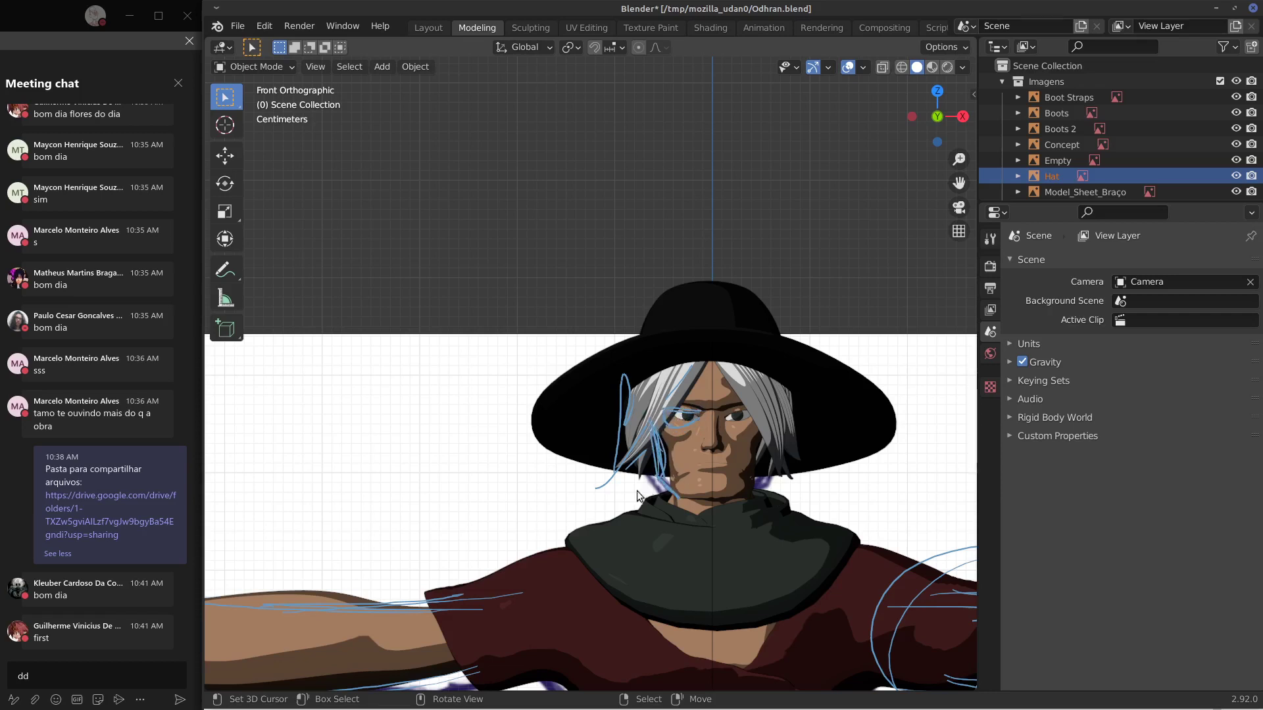
pyautogui.moveTo(632, 492); pyautogui.dragTo(647, 486)
pyautogui.moveTo(659, 432)
pyautogui.mouseDown()
pyautogui.moveTo(661, 476)
pyautogui.moveTo(743, 488)
pyautogui.moveTo(695, 468)
pyautogui.mouseUp()
pyautogui.moveTo(702, 421)
pyautogui.mouseDown()
pyautogui.moveTo(718, 450)
pyautogui.moveTo(723, 427)
pyautogui.moveTo(677, 414)
pyautogui.moveTo(706, 421)
pyautogui.mouseUp()
# Sketch an annotation stroke beside the concept art's shoulder and undo it.
pyautogui.scroll(-5, 677, 411)
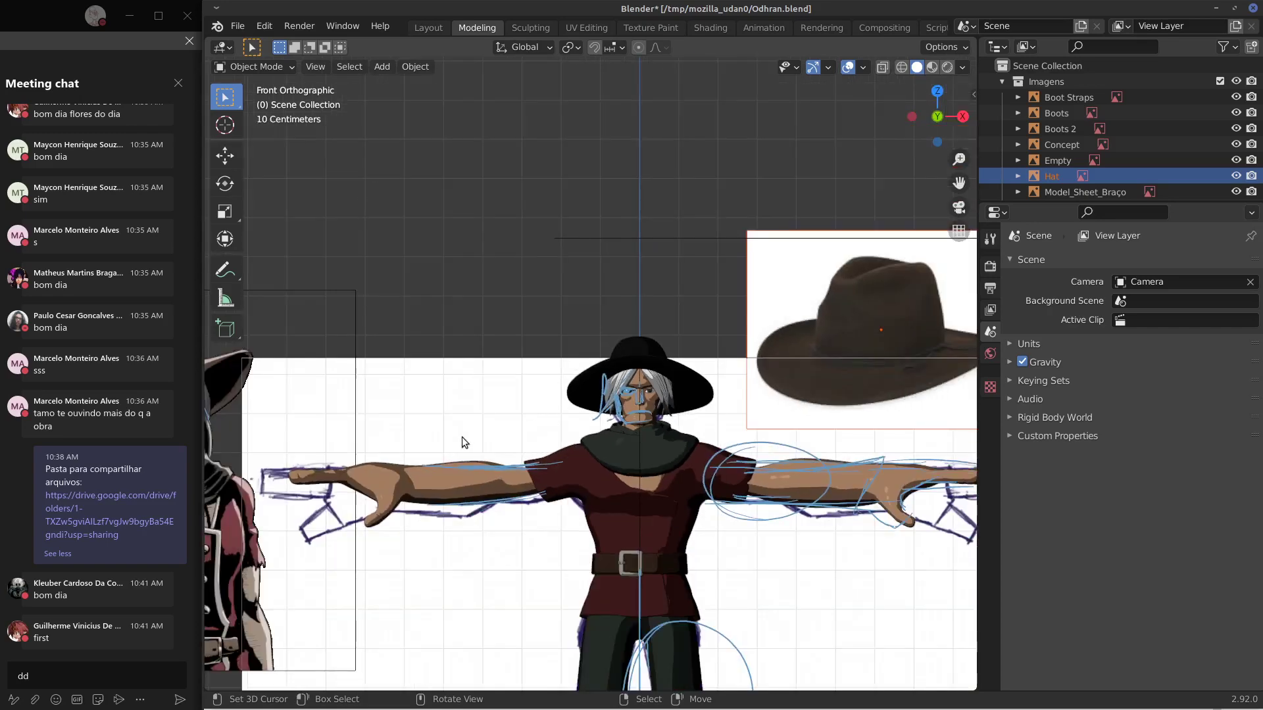
pyautogui.keyDown('shift'); pyautogui.moveTo(397, 432); pyautogui.dragTo(676, 372, button='middle'); pyautogui.keyUp('shift')
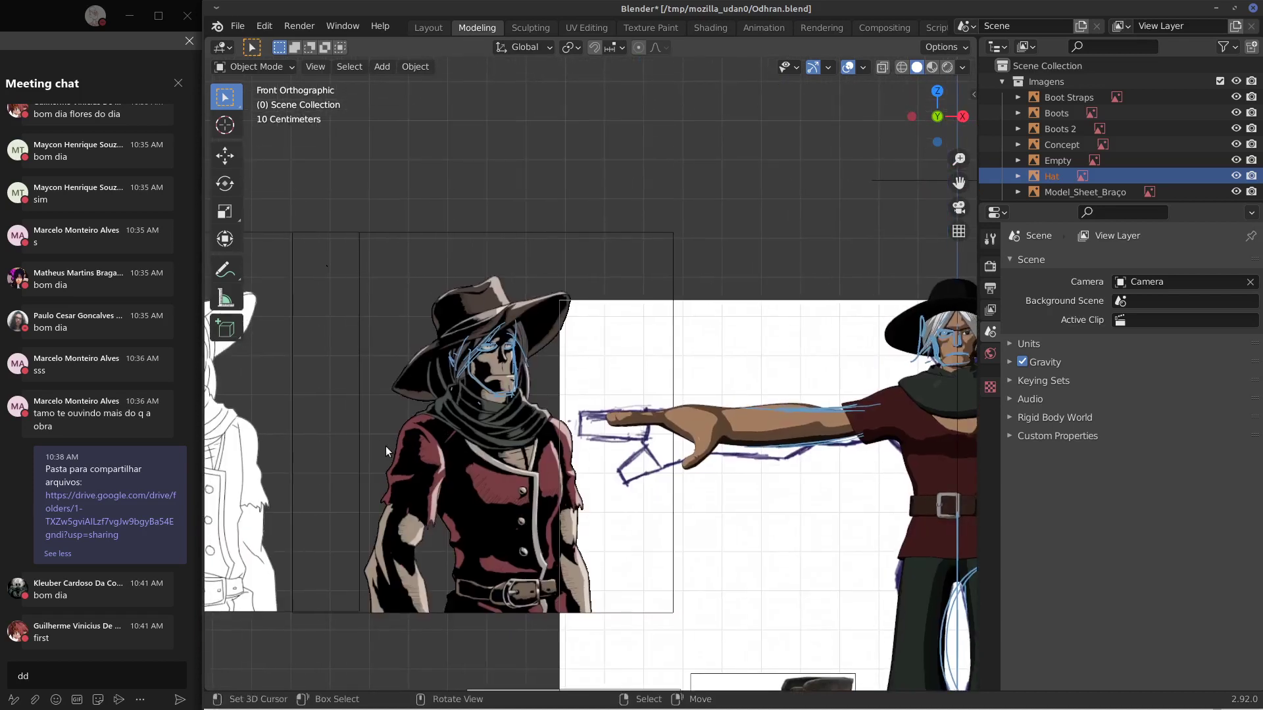
pyautogui.scroll(2, 371, 451)
pyautogui.scroll(1, 355, 460)
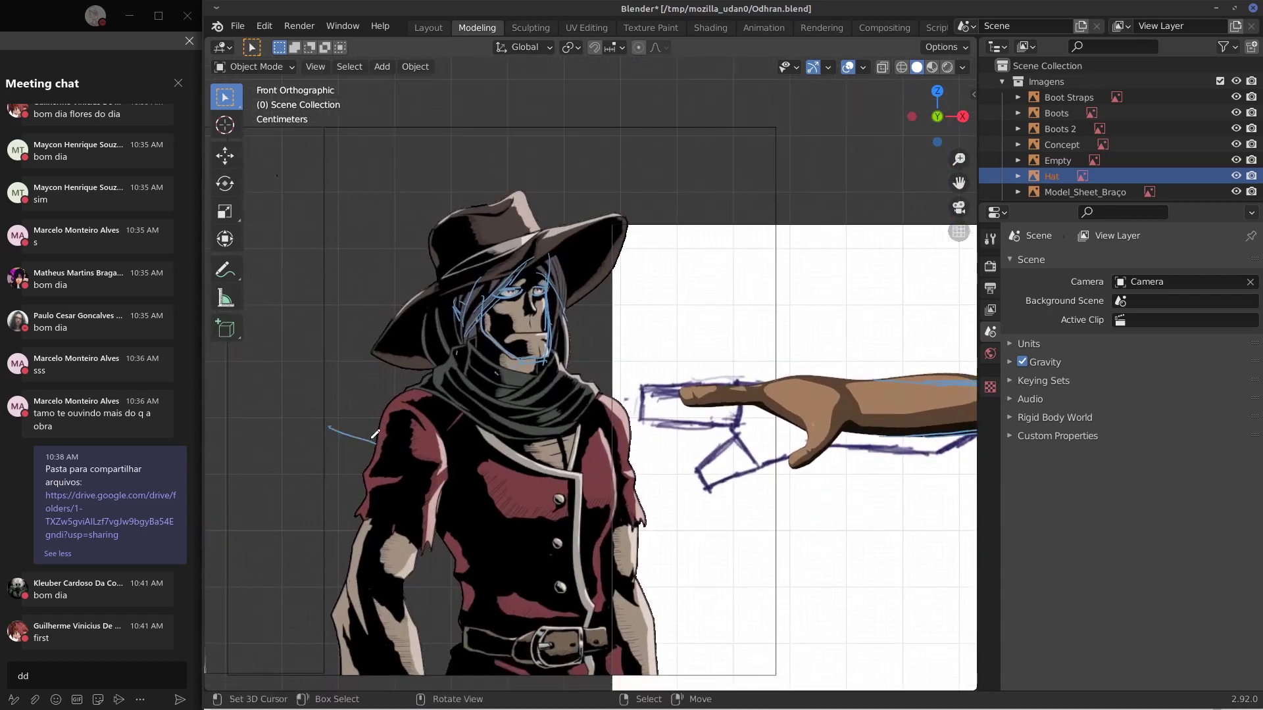
pyautogui.moveTo(376, 435); pyautogui.dragTo(395, 447)
pyautogui.hotkey('ctrl', 'z')
pyautogui.hotkey('ctrl', 'z')
# Annotate a thicker thumb and its connection to the palm on the 3D character's hand.
pyautogui.keyDown('shift'); pyautogui.moveTo(579, 431); pyautogui.dragTo(492, 421, button='middle'); pyautogui.keyUp('shift')
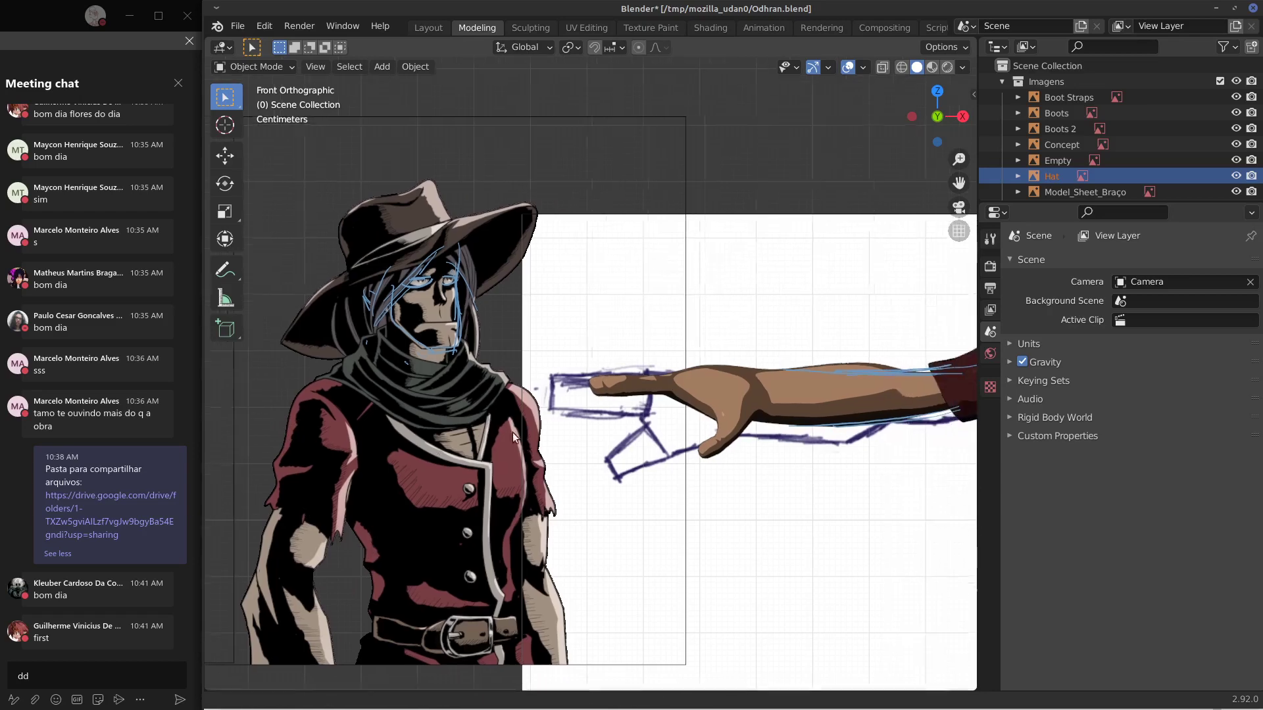
pyautogui.keyDown('shift'); pyautogui.moveTo(597, 520); pyautogui.dragTo(551, 478, button='middle'); pyautogui.keyUp('shift')
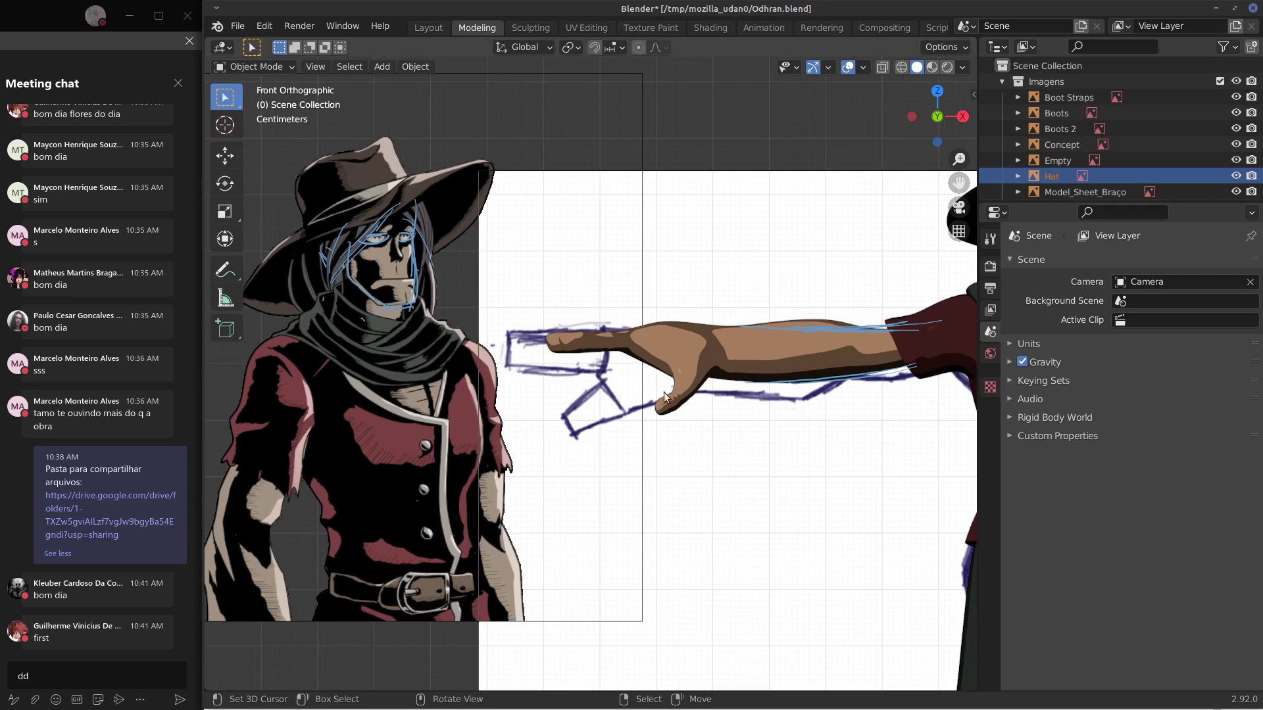
pyautogui.moveTo(636, 393)
pyautogui.mouseDown()
pyautogui.moveTo(660, 415)
pyautogui.moveTo(666, 382)
pyautogui.moveTo(677, 397)
pyautogui.moveTo(672, 374)
pyautogui.moveTo(679, 407)
pyautogui.moveTo(715, 366)
pyautogui.moveTo(666, 394)
pyautogui.moveTo(634, 360)
pyautogui.moveTo(664, 389)
pyautogui.mouseUp()
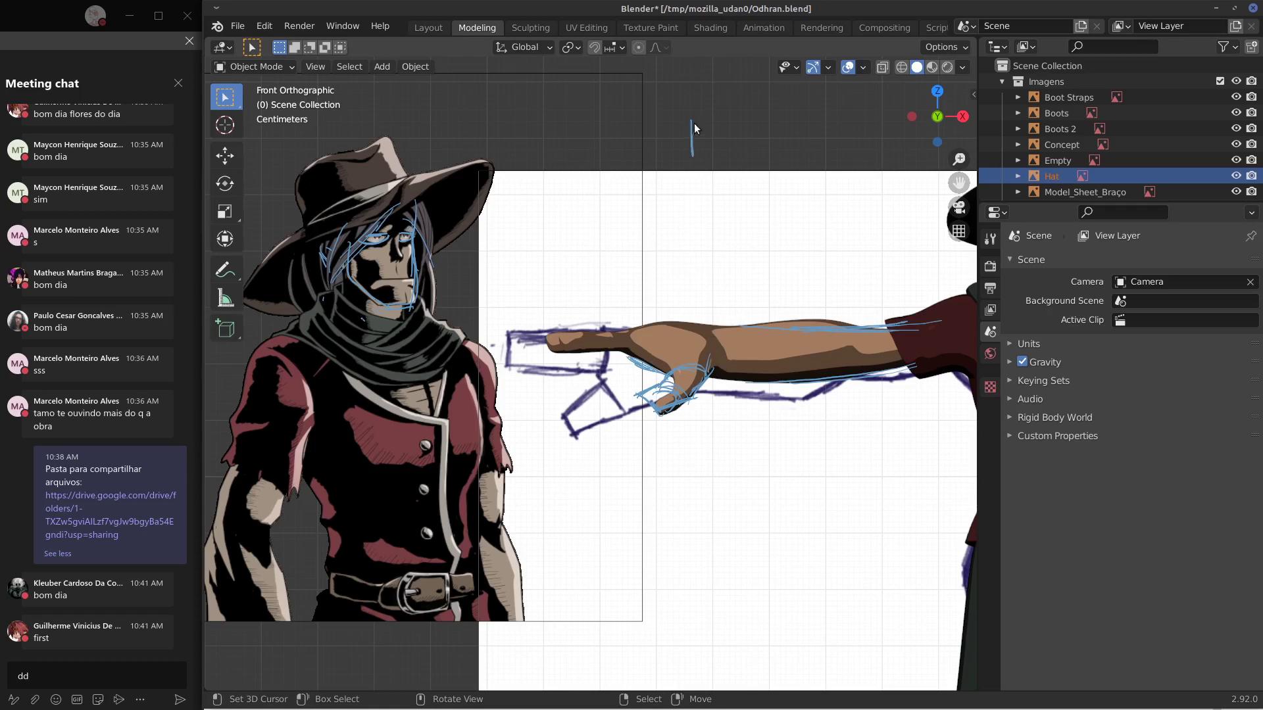
# Sketch a long rectangle in the empty area above the arm and erase it.
pyautogui.moveTo(690, 121); pyautogui.dragTo(842, 116)
pyautogui.moveTo(674, 150)
pyautogui.mouseDown()
pyautogui.moveTo(858, 146)
pyautogui.moveTo(683, 159)
pyautogui.mouseUp()
pyautogui.moveTo(841, 116); pyautogui.dragTo(844, 140)
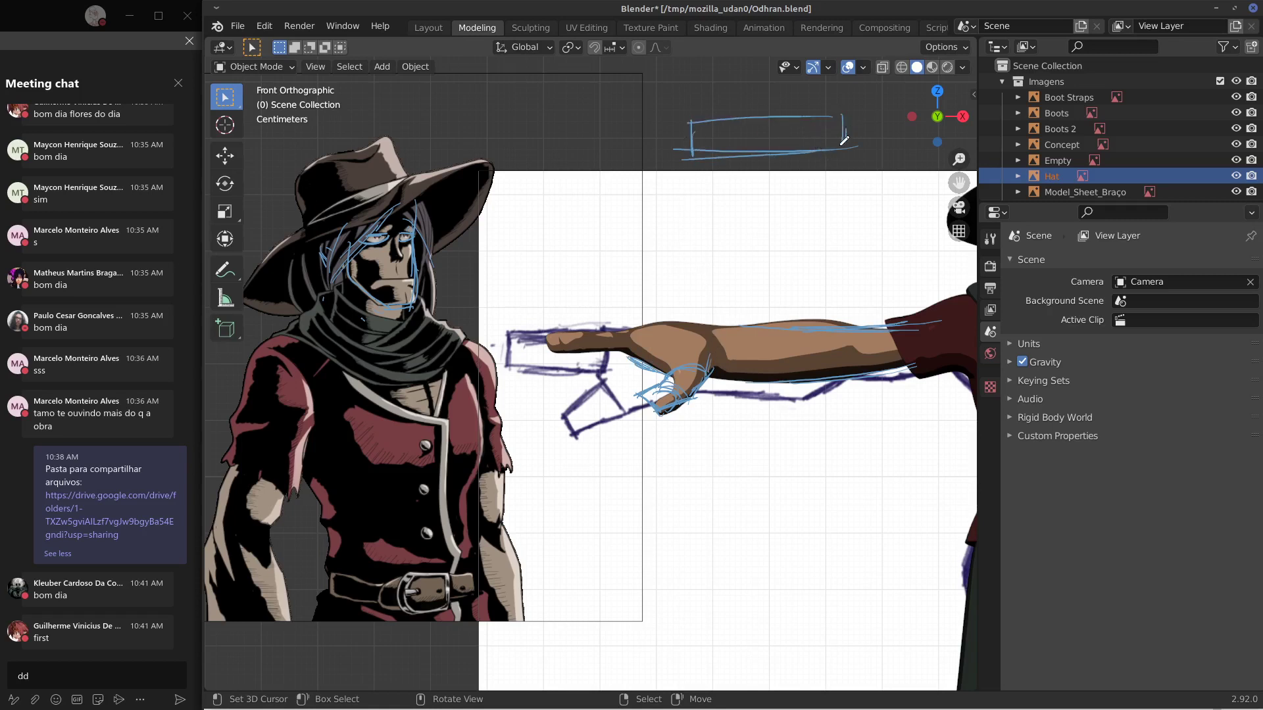
pyautogui.moveTo(727, 149)
pyautogui.mouseDown(button='right')
pyautogui.moveTo(800, 121)
pyautogui.moveTo(843, 122)
pyautogui.mouseUp(button='right')
# Sketch a small arrow pointing at the concept art's shoulder and erase it.
pyautogui.moveTo(220, 358); pyautogui.dragTo(240, 373)
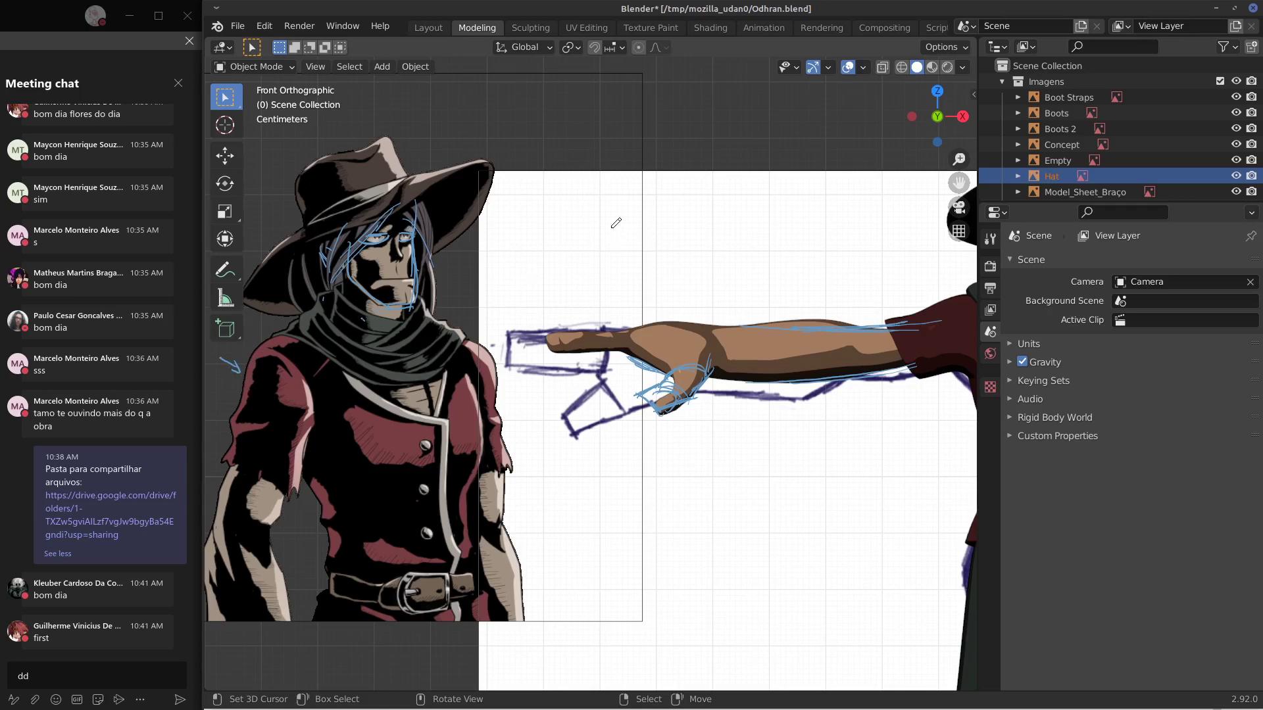
pyautogui.moveTo(616, 223); pyautogui.dragTo(490, 303)
pyautogui.moveTo(238, 366)
pyautogui.keyDown('ctrl'); pyautogui.mouseDown()
pyautogui.moveTo(491, 303)
pyautogui.moveTo(566, 243)
pyautogui.moveTo(618, 223)
pyautogui.mouseUp(); pyautogui.keyUp('ctrl')
# Sketch annotation strokes in the empty area above the 3D character's outstretched arm and erase them.
pyautogui.keyDown('shift'); pyautogui.moveTo(780, 483); pyautogui.dragTo(613, 490, button='middle'); pyautogui.keyUp('shift')
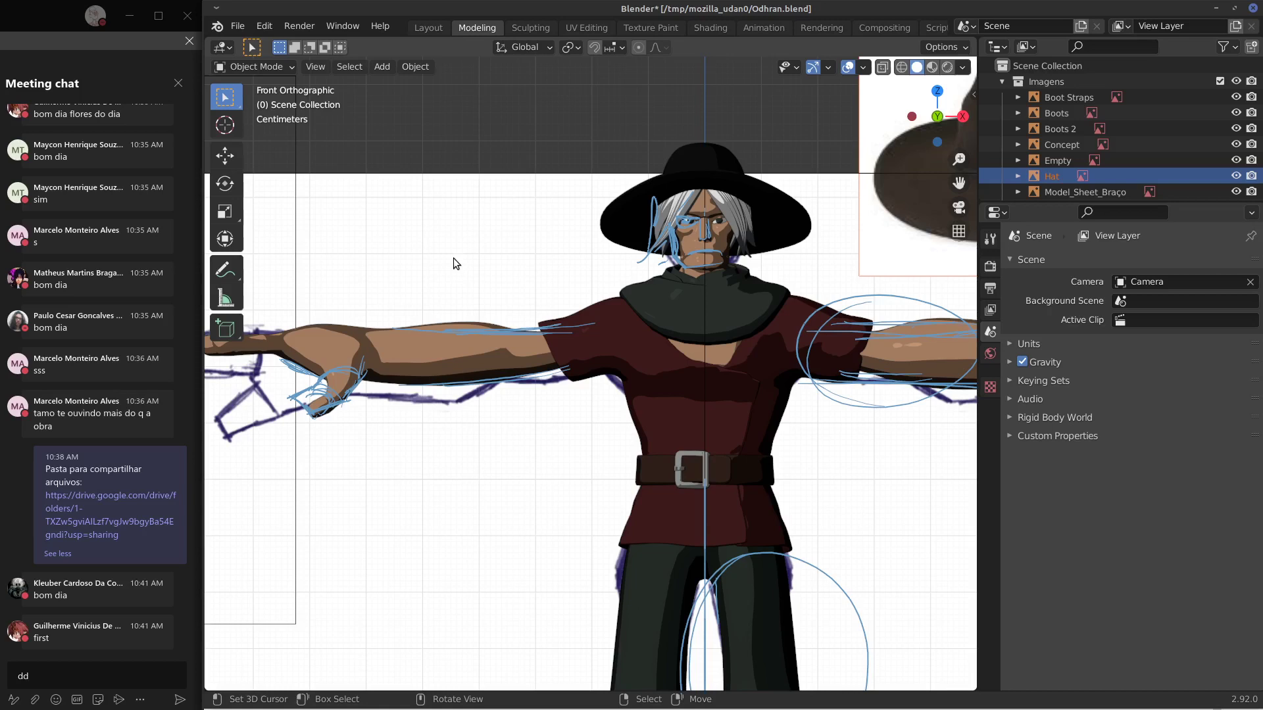
pyautogui.moveTo(457, 250); pyautogui.dragTo(454, 262)
pyautogui.moveTo(466, 269)
pyautogui.mouseDown()
pyautogui.moveTo(537, 297)
pyautogui.moveTo(526, 286)
pyautogui.moveTo(516, 305)
pyautogui.mouseUp()
pyautogui.moveTo(547, 307)
pyautogui.mouseDown(button='right')
pyautogui.moveTo(437, 249)
pyautogui.moveTo(454, 263)
pyautogui.mouseUp(button='right')
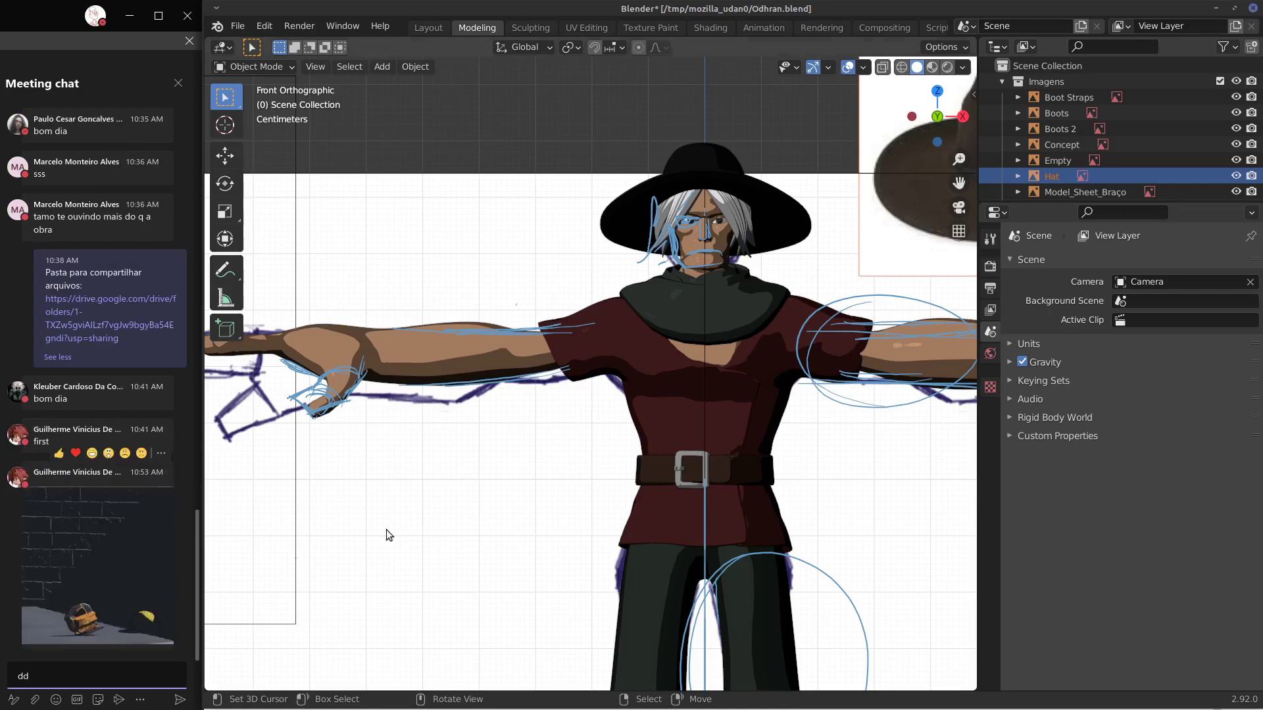
# Open the image shared in the meeting chat, and bring the concept art back into view in Blender.
pyautogui.click(104, 577)
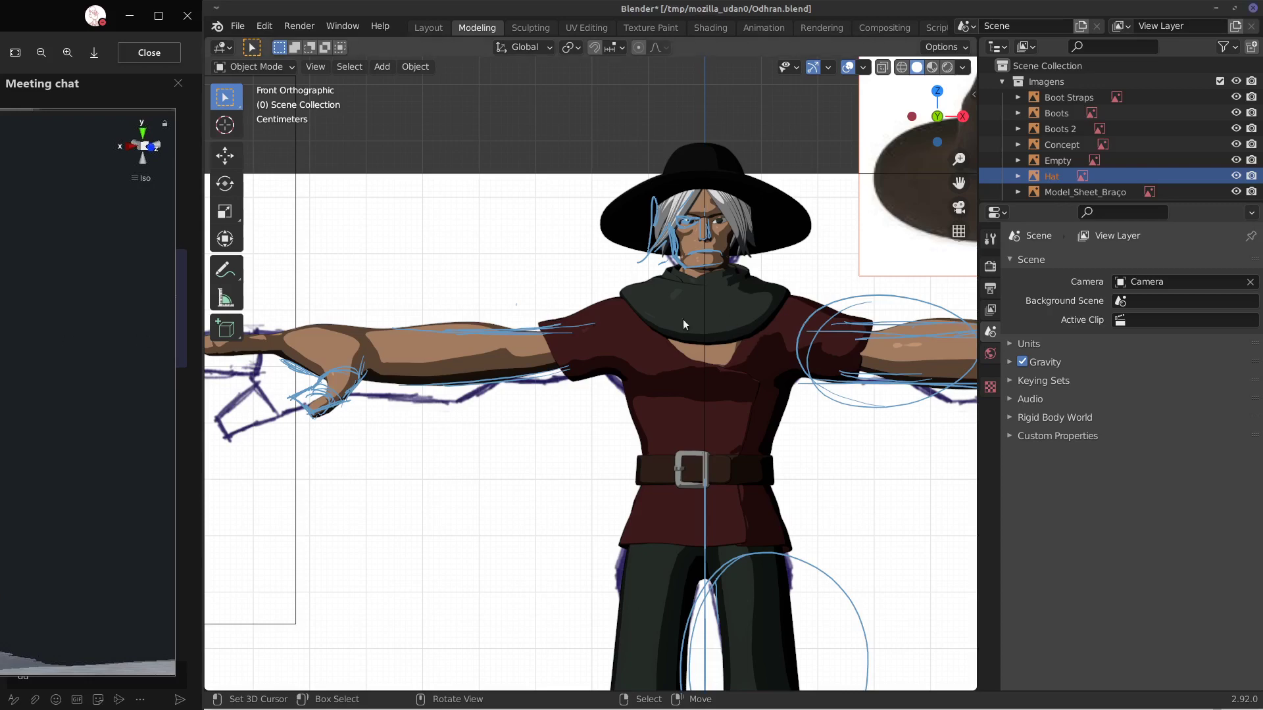
pyautogui.keyDown('shift'); pyautogui.moveTo(482, 359); pyautogui.dragTo(777, 353, button='middle'); pyautogui.keyUp('shift')
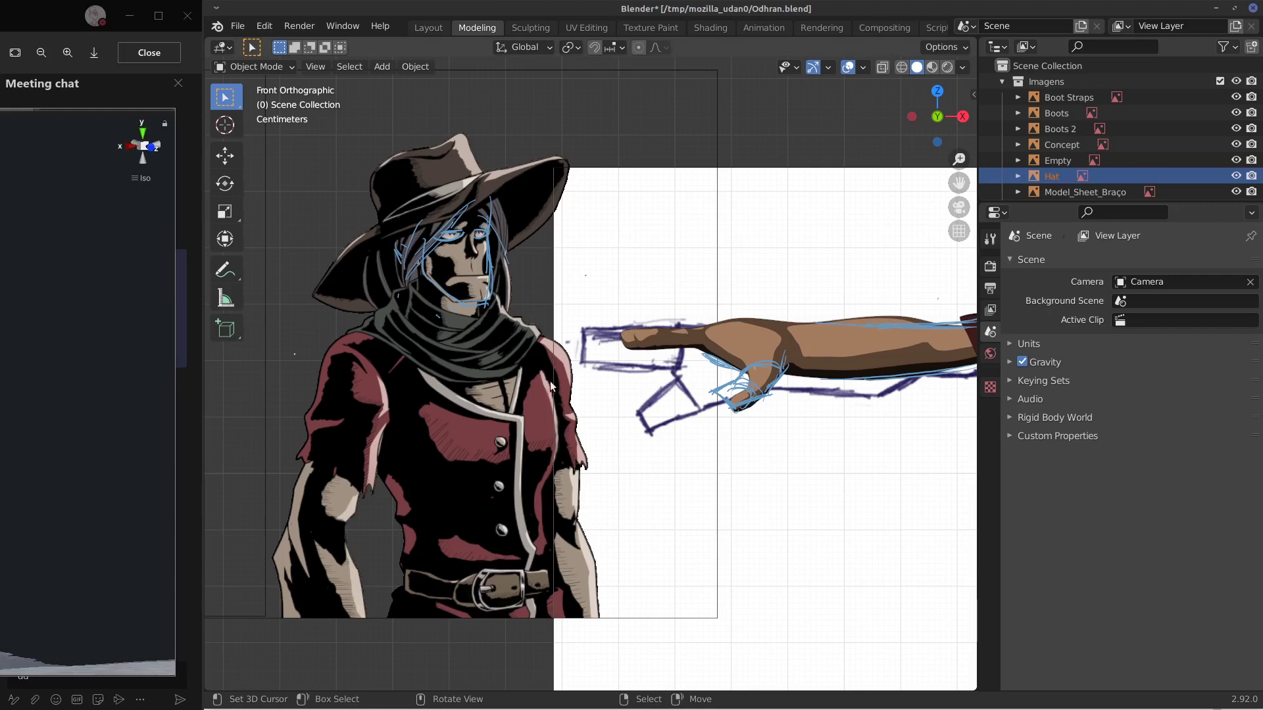
# Sketch a large downward arrow below the pointing hand, and circle and outline the thumb tip's corrected shape above it.
pyautogui.moveTo(665, 563)
pyautogui.mouseDown()
pyautogui.moveTo(715, 603)
pyautogui.moveTo(742, 541)
pyautogui.moveTo(748, 554)
pyautogui.moveTo(708, 463)
pyautogui.mouseUp()
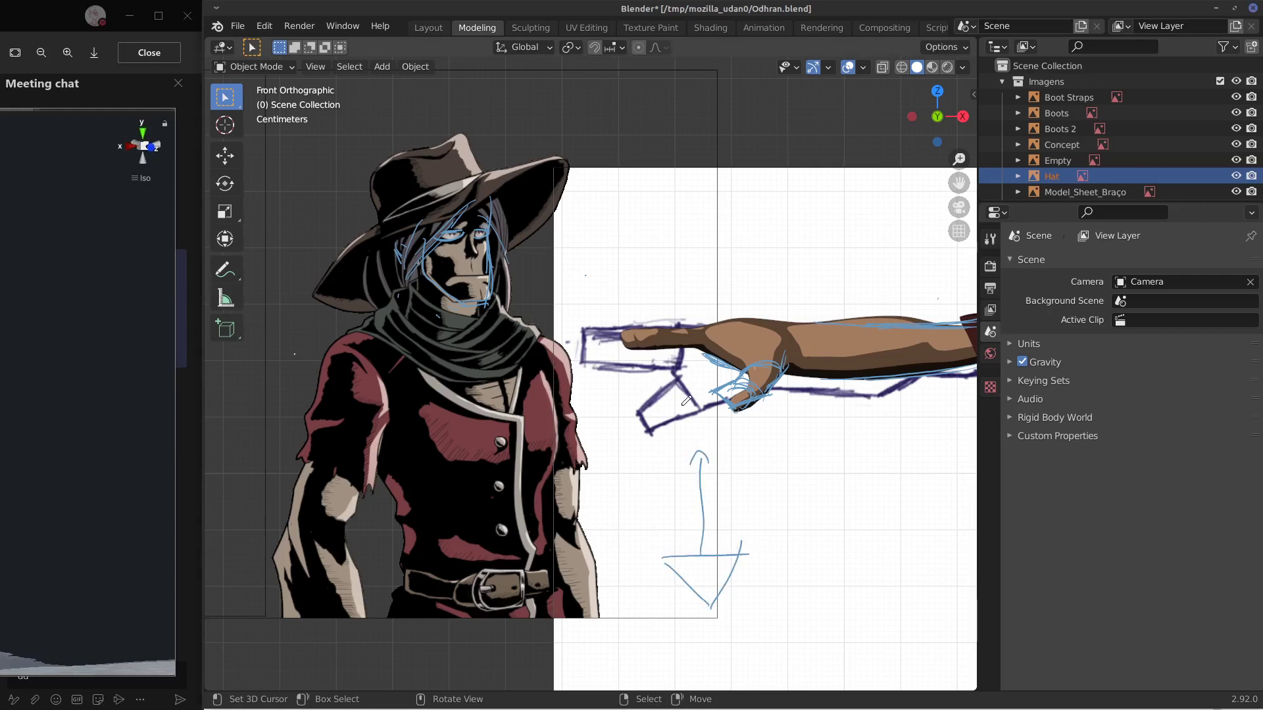
pyautogui.moveTo(687, 401)
pyautogui.mouseDown()
pyautogui.moveTo(728, 417)
pyautogui.moveTo(674, 402)
pyautogui.mouseUp()
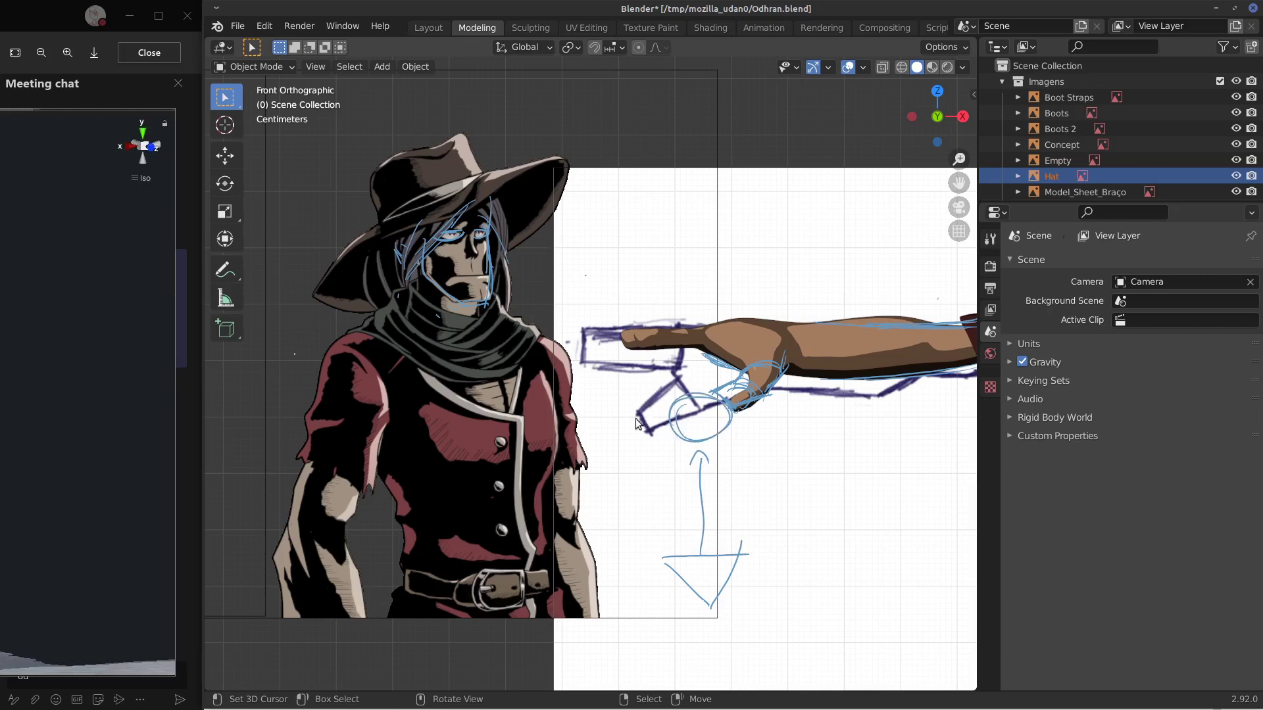
pyautogui.moveTo(606, 358); pyautogui.dragTo(670, 383)
pyautogui.moveTo(674, 433)
pyautogui.mouseDown()
pyautogui.moveTo(669, 531)
pyautogui.moveTo(664, 428)
pyautogui.moveTo(619, 361)
pyautogui.mouseUp()
pyautogui.moveTo(619, 362); pyautogui.dragTo(631, 365, button='right')
pyautogui.moveTo(682, 396); pyautogui.dragTo(687, 443)
pyautogui.moveTo(653, 385)
pyautogui.mouseDown()
pyautogui.moveTo(664, 386)
pyautogui.moveTo(640, 420)
pyautogui.mouseUp()
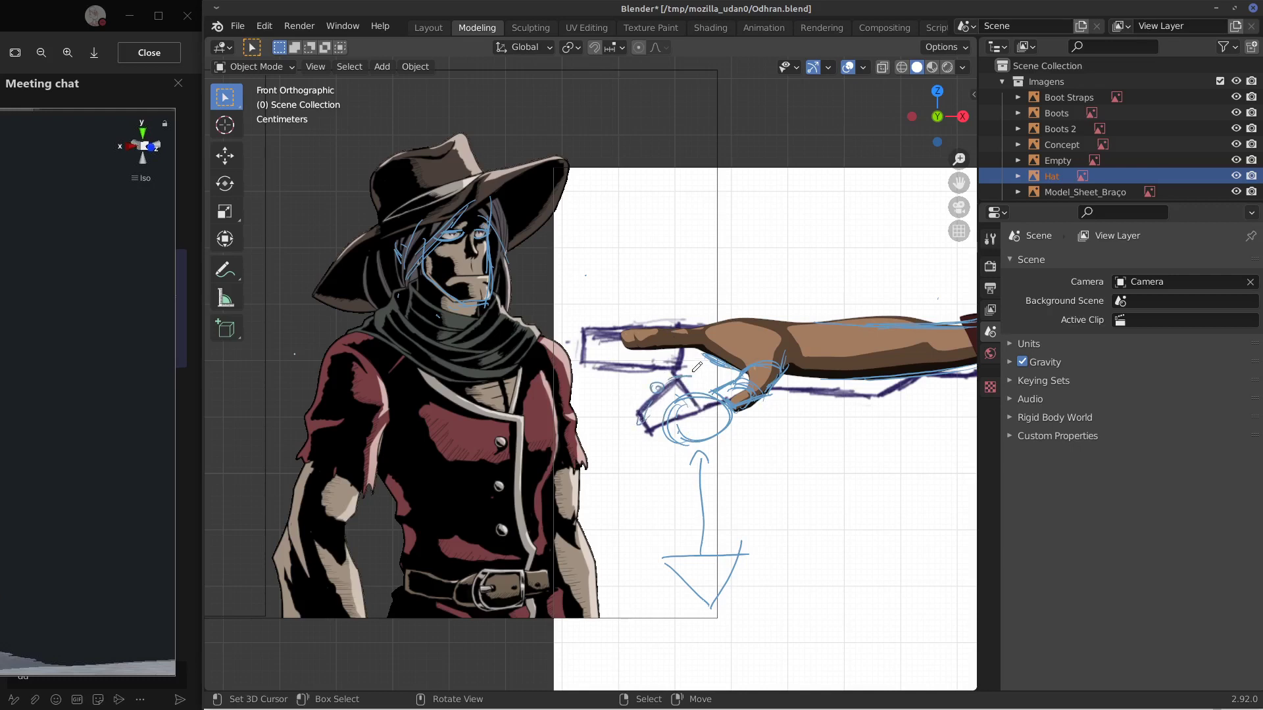
pyautogui.moveTo(692, 372); pyautogui.dragTo(682, 380)
# Sketch small arrows pointing at the brim of the concept art's hat and erase them.
pyautogui.scroll(-2, 807, 409)
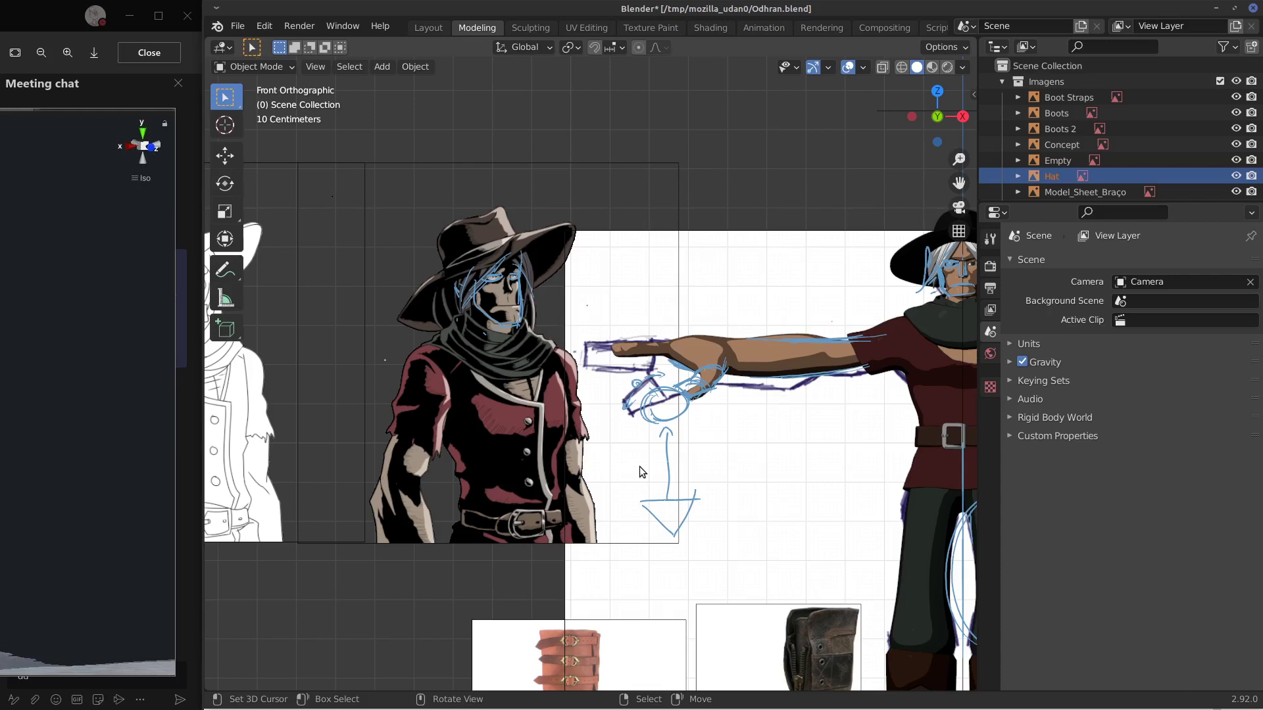
pyautogui.keyDown('shift'); pyautogui.moveTo(799, 463); pyautogui.dragTo(674, 480, button='middle'); pyautogui.keyUp('shift')
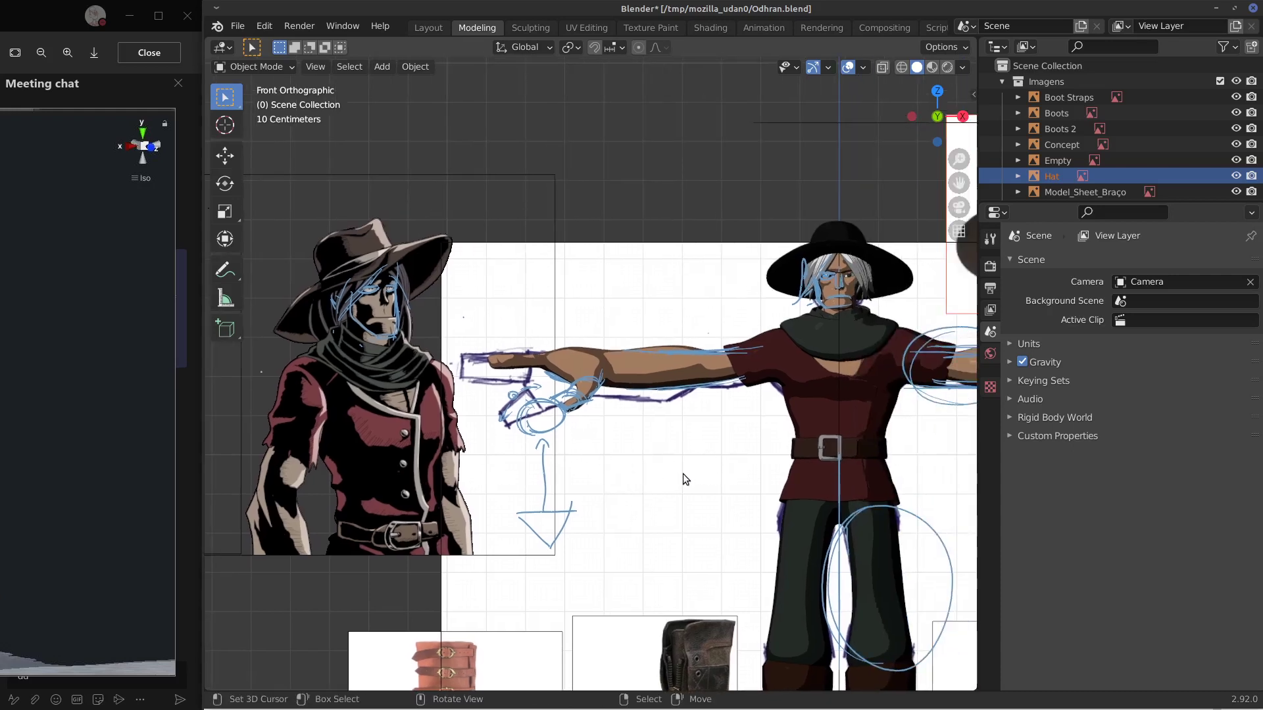
pyautogui.keyDown('shift'); pyautogui.moveTo(689, 449); pyautogui.dragTo(358, 422, button='middle'); pyautogui.keyUp('shift')
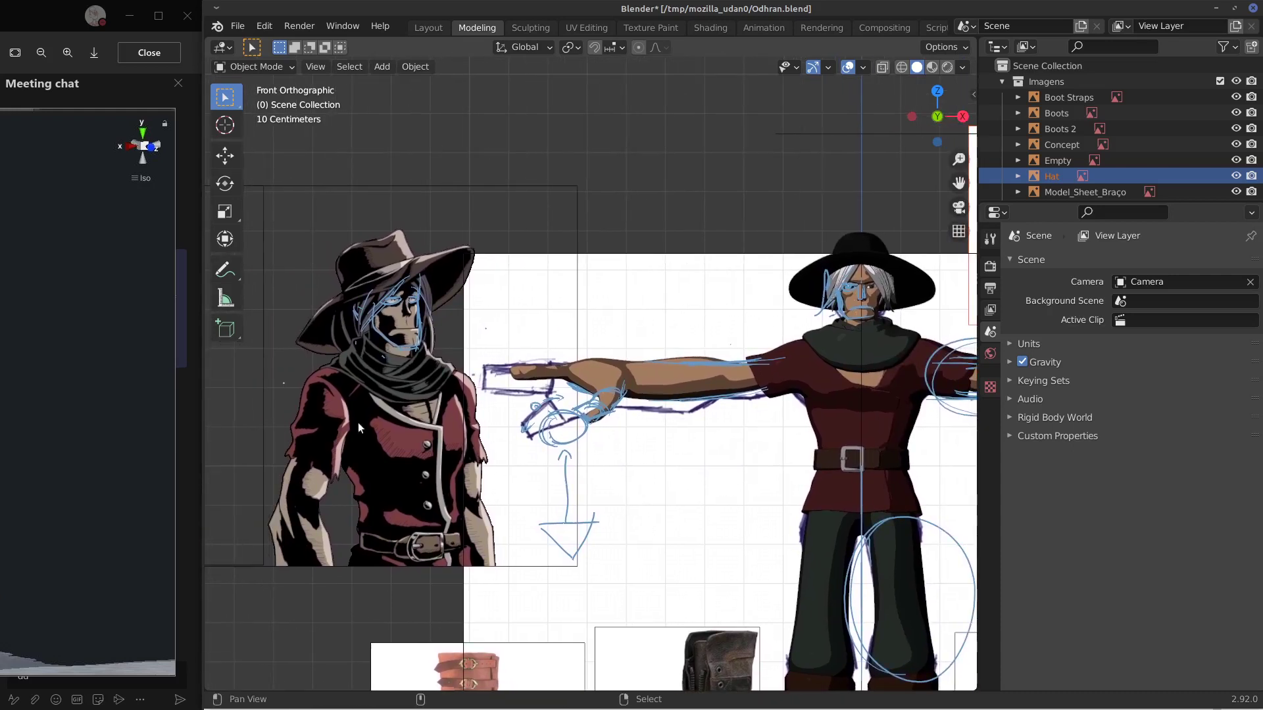
pyautogui.moveTo(269, 347)
pyautogui.mouseDown()
pyautogui.moveTo(299, 367)
pyautogui.moveTo(269, 348)
pyautogui.mouseUp()
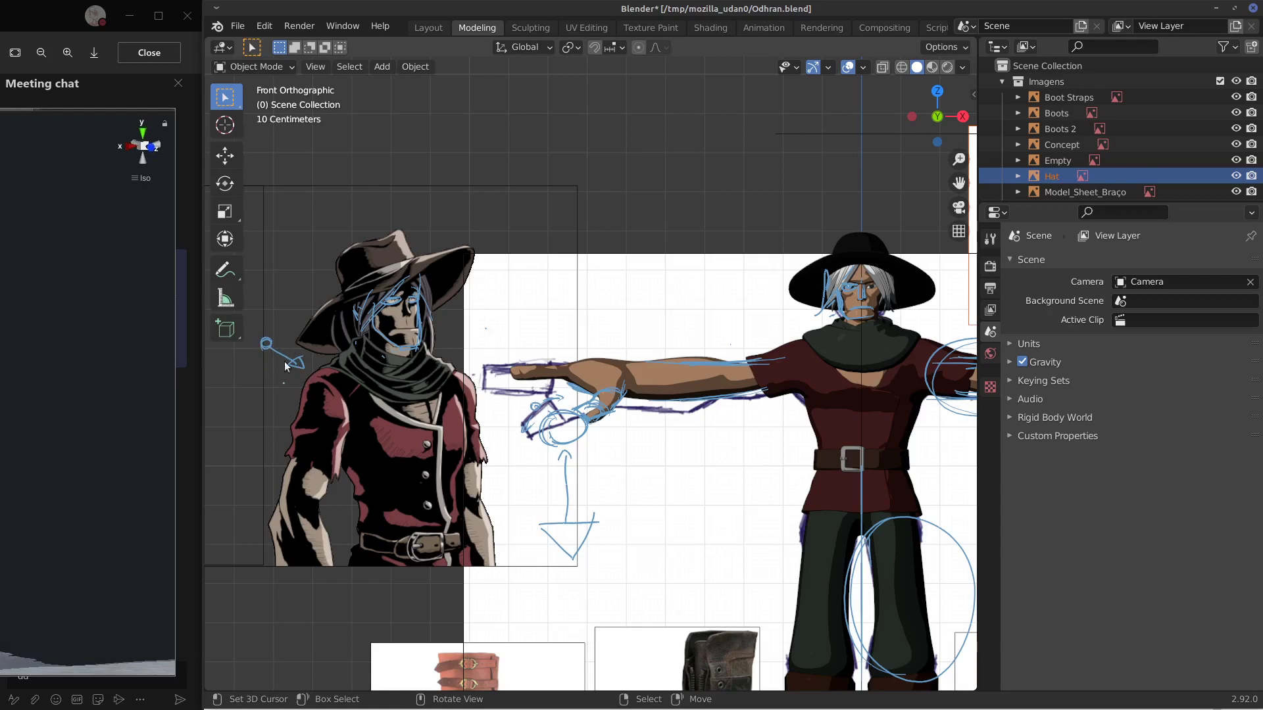
pyautogui.moveTo(298, 287); pyautogui.dragTo(318, 273)
pyautogui.moveTo(303, 362); pyautogui.dragTo(321, 274, button='right')
# Close the image shared in the meeting chat.
pyautogui.keyDown('shift'); pyautogui.moveTo(657, 511); pyautogui.dragTo(674, 447, button='middle'); pyautogui.keyUp('shift')
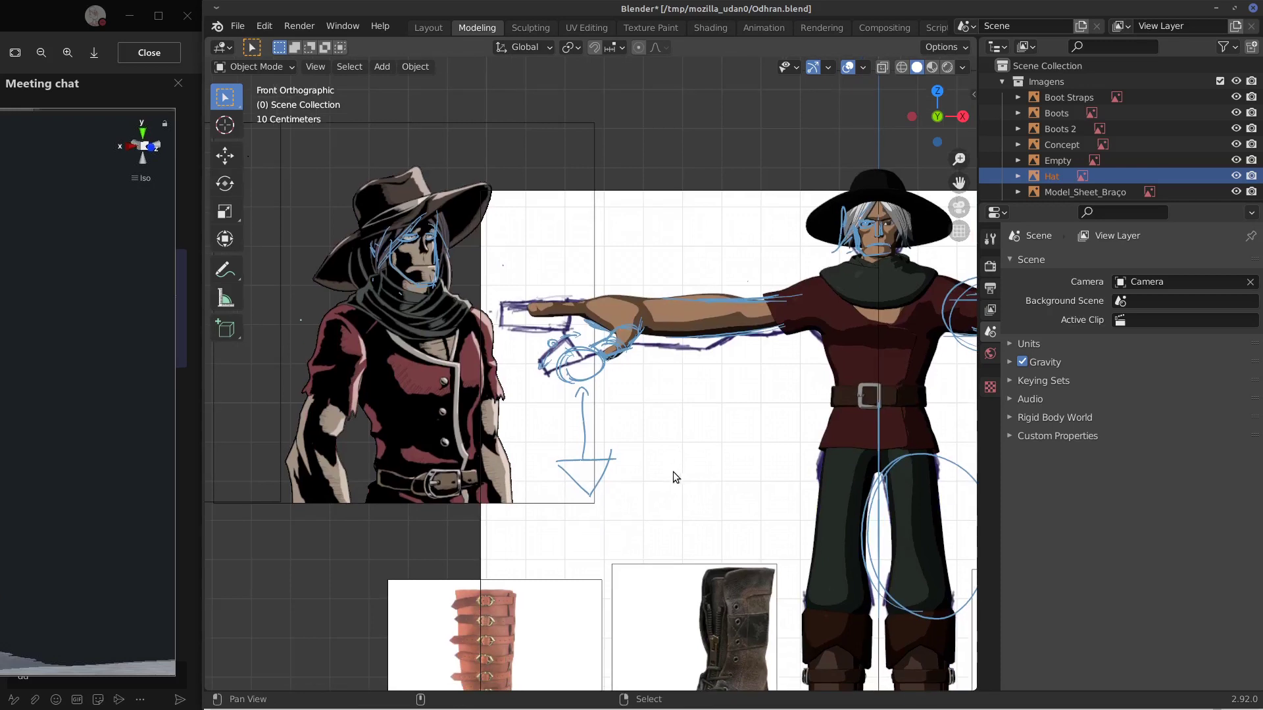
pyautogui.keyDown('shift'); pyautogui.moveTo(770, 457); pyautogui.dragTo(723, 453, button='middle'); pyautogui.keyUp('shift')
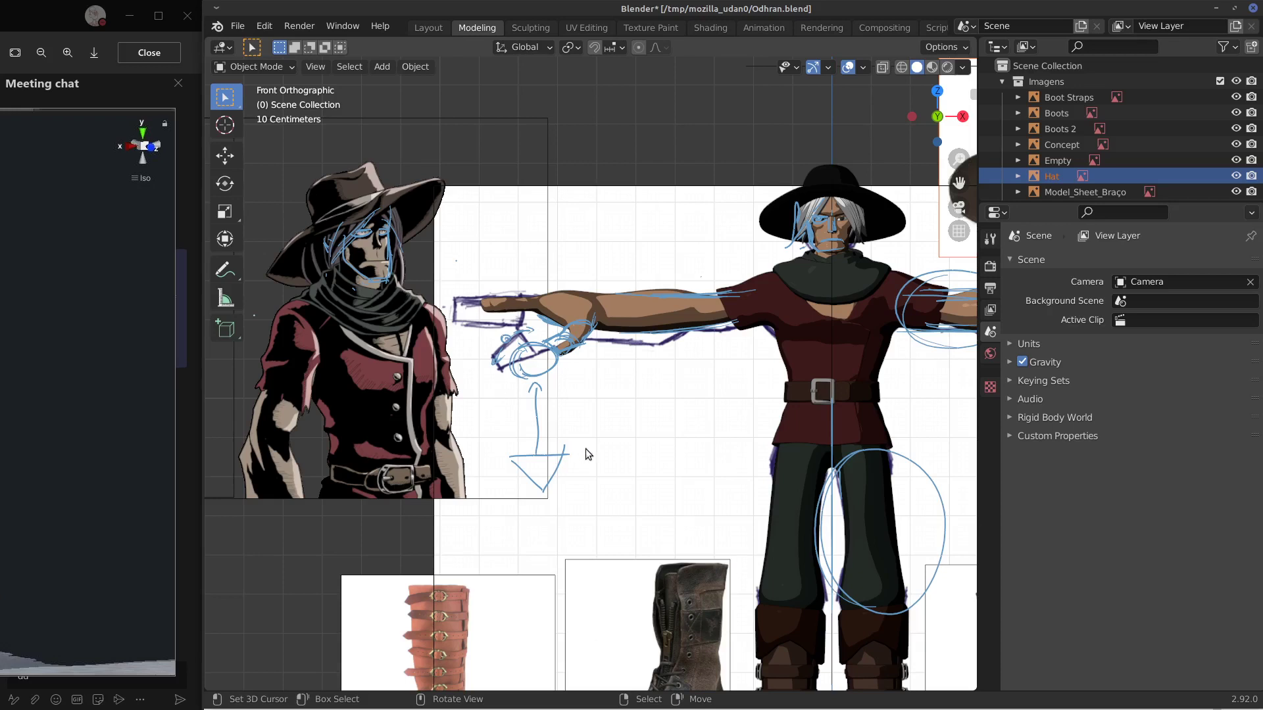
pyautogui.keyDown('shift'); pyautogui.moveTo(592, 488); pyautogui.dragTo(650, 455, button='middle'); pyautogui.keyUp('shift')
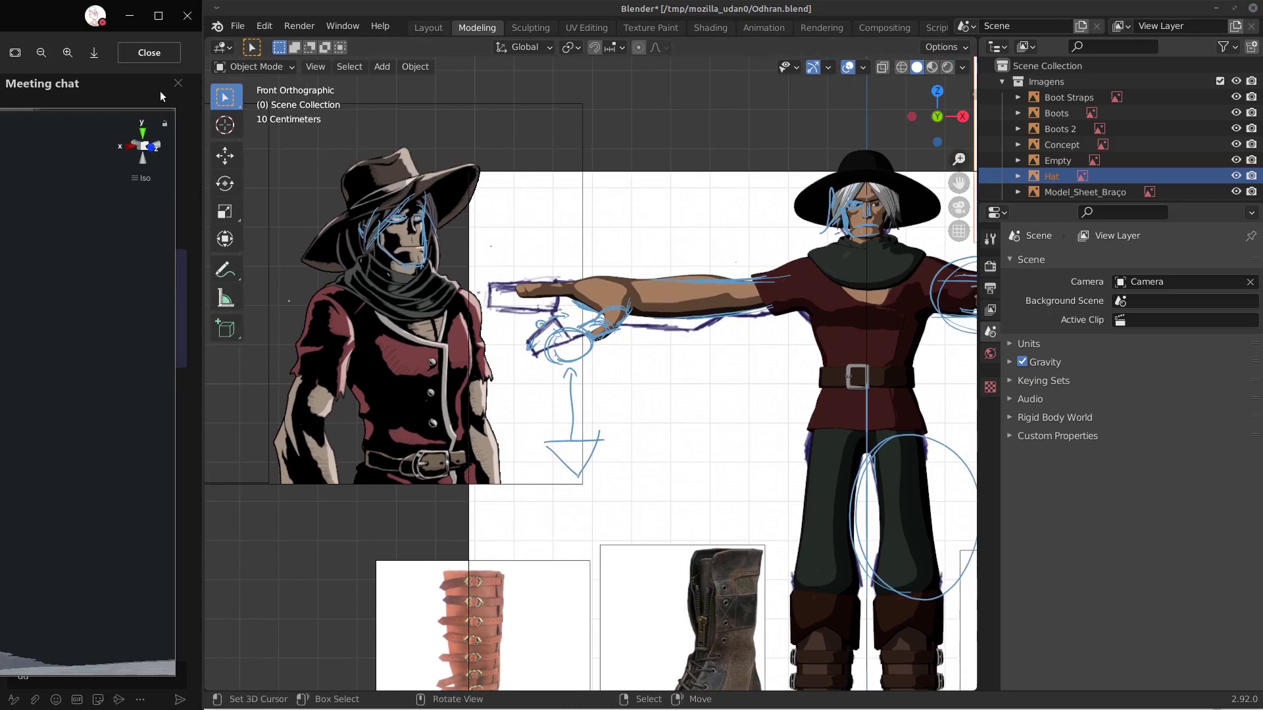
pyautogui.click(150, 52)
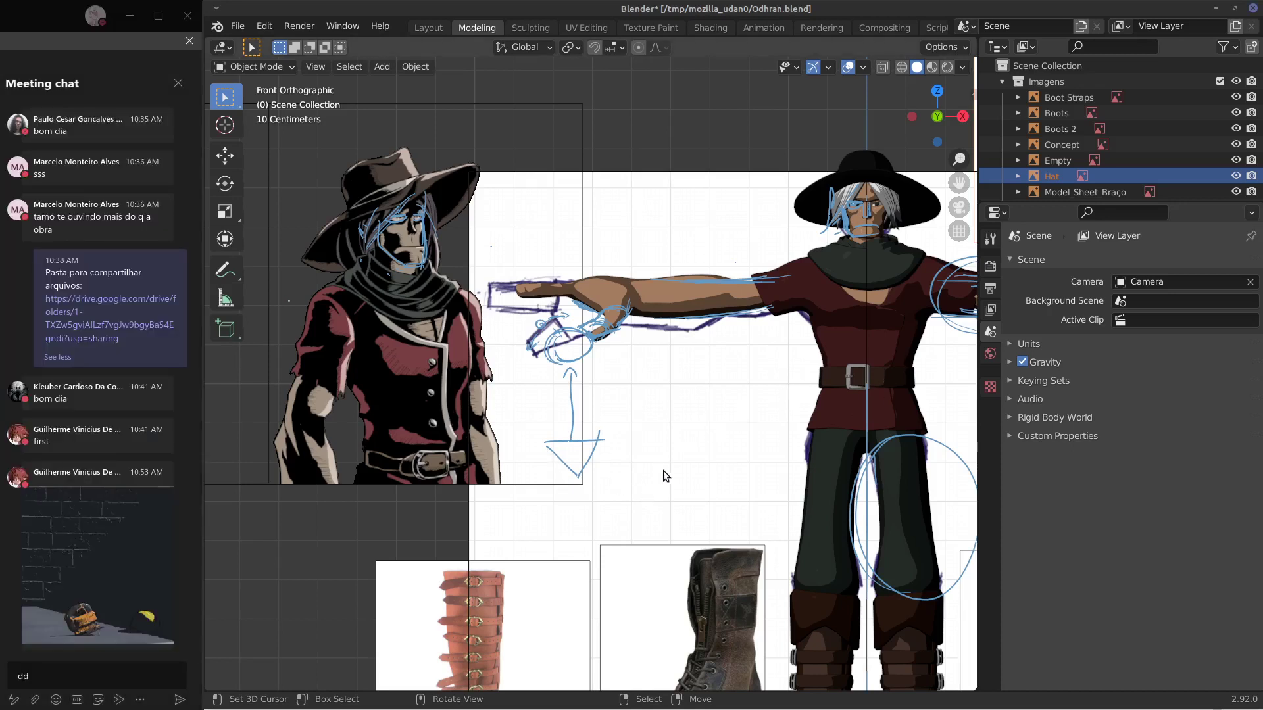
# Examine the concept art's torso, buttons and belt against the shirt and arms of the front-view character.
pyautogui.moveTo(661, 470)
pyautogui.keyDown('shift'); pyautogui.mouseDown(button='middle')
pyautogui.moveTo(515, 478)
pyautogui.moveTo(653, 444)
pyautogui.moveTo(728, 458)
pyautogui.moveTo(756, 424)
pyautogui.moveTo(672, 447)
pyautogui.mouseUp(button='middle'); pyautogui.keyUp('shift')
pyautogui.scroll(-3, 703, 449)
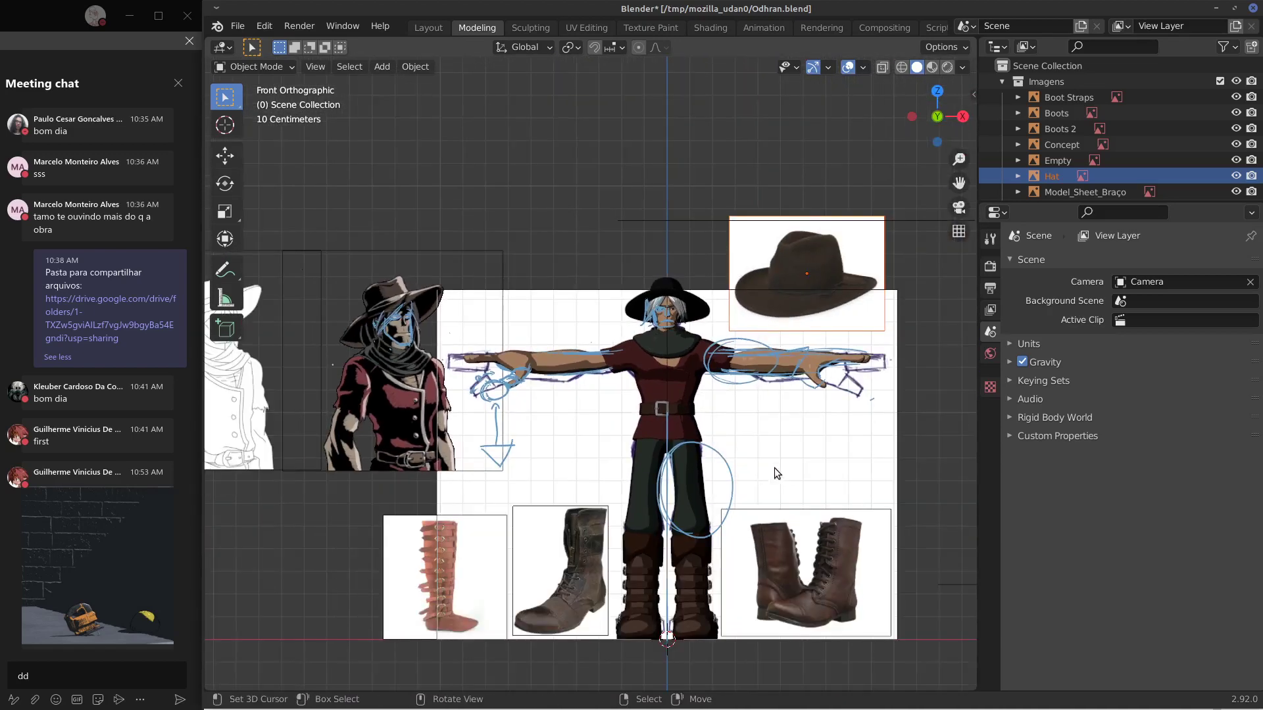
pyautogui.keyDown('shift'); pyautogui.moveTo(803, 472); pyautogui.dragTo(711, 485, button='middle'); pyautogui.keyUp('shift')
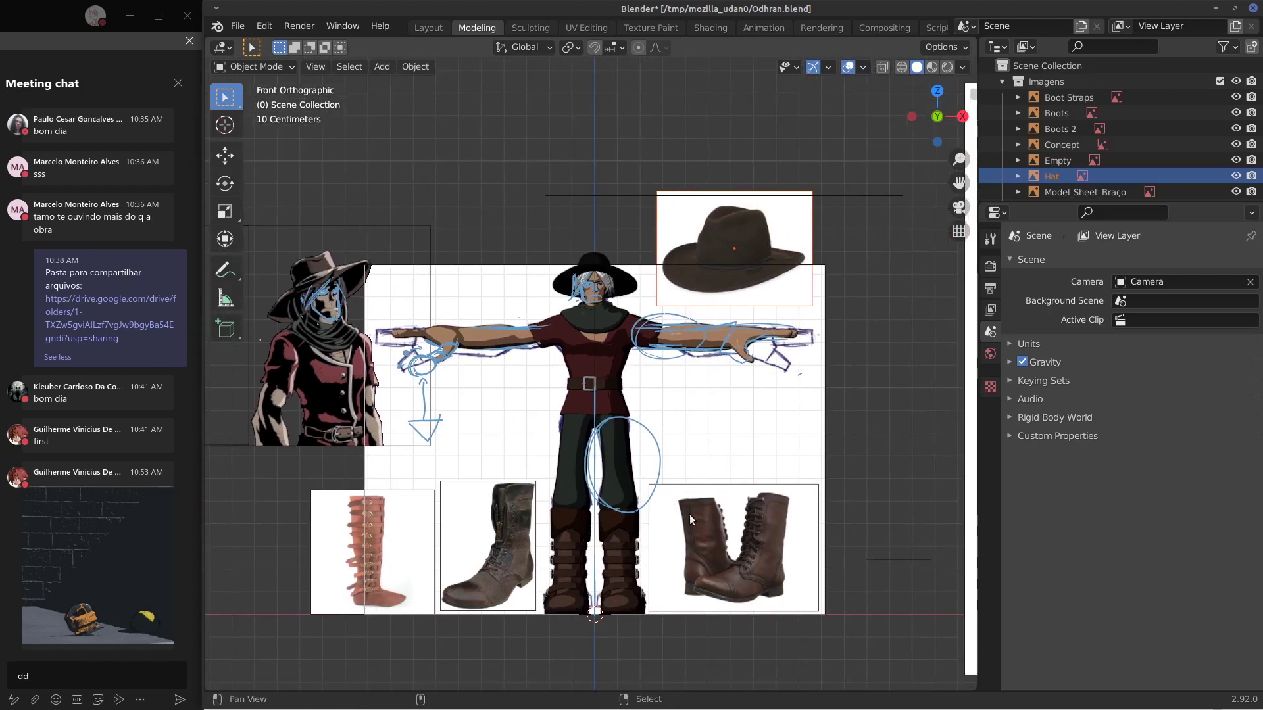
pyautogui.keyDown('shift'); pyautogui.moveTo(747, 535); pyautogui.dragTo(751, 546, button='middle'); pyautogui.keyUp('shift')
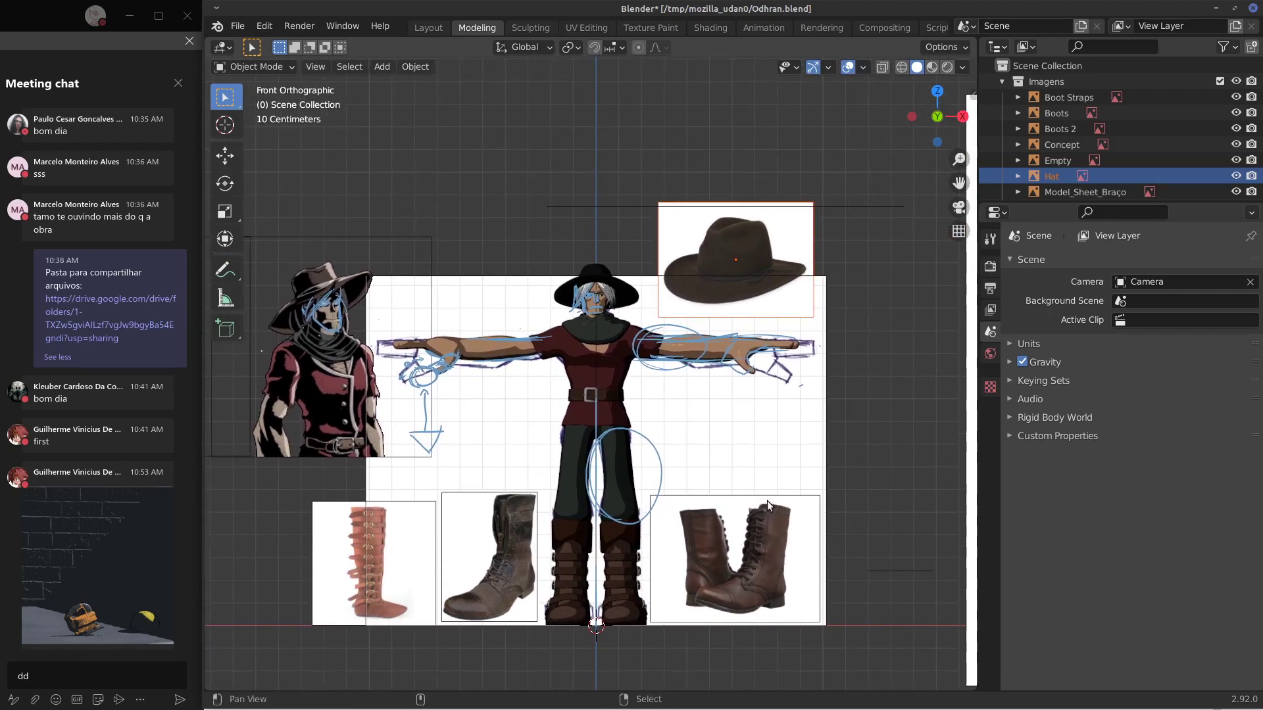
pyautogui.keyDown('shift'); pyautogui.moveTo(701, 443); pyautogui.dragTo(717, 452, button='middle'); pyautogui.keyUp('shift')
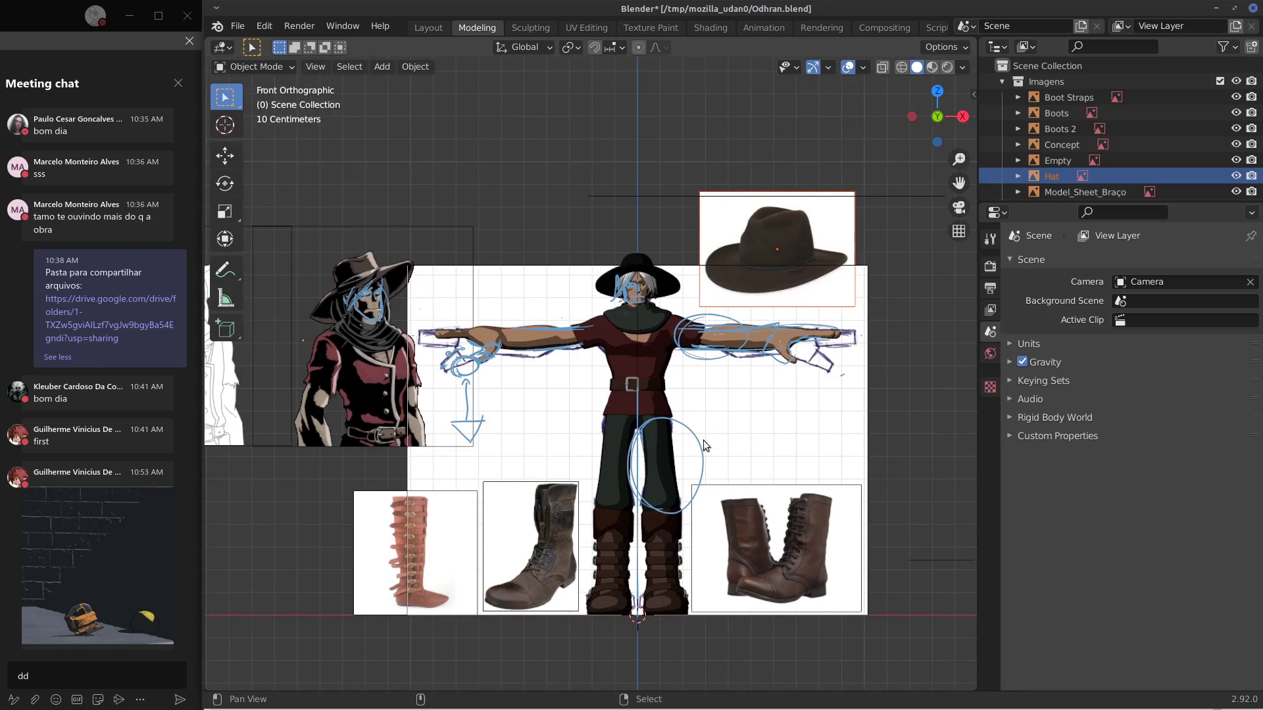
pyautogui.scroll(5, 654, 376)
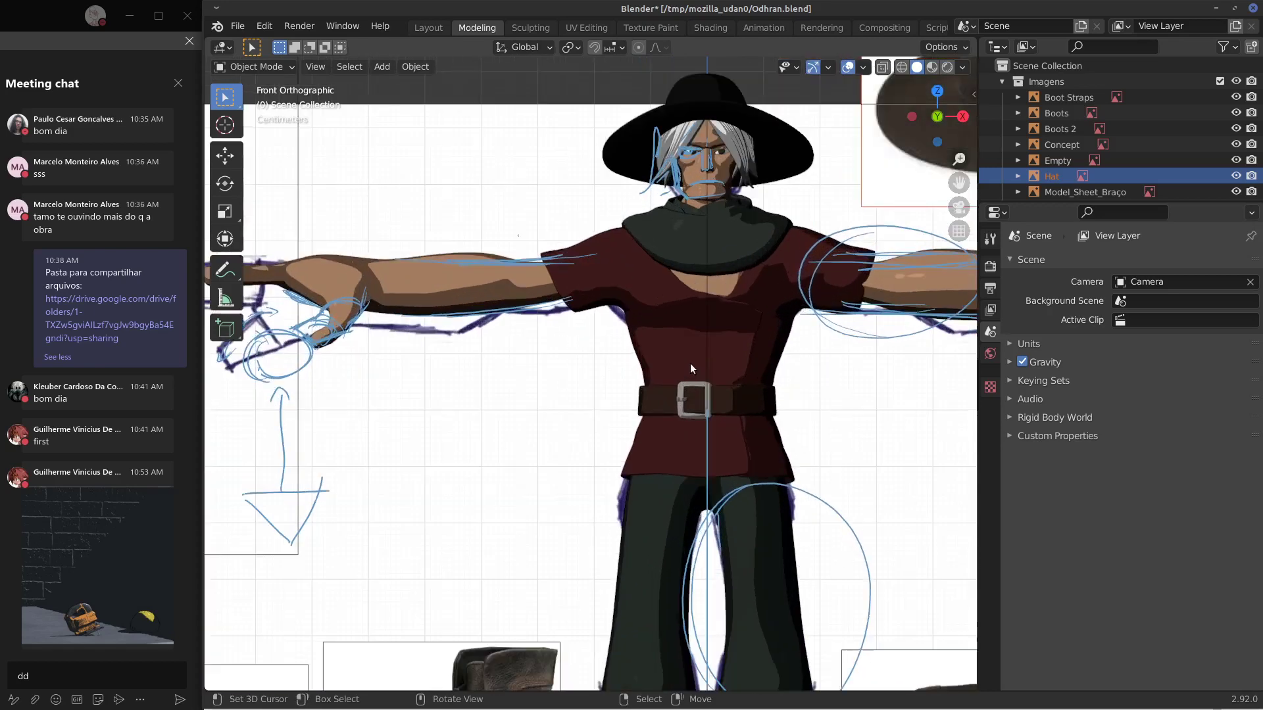
pyautogui.keyDown('shift'); pyautogui.moveTo(689, 363); pyautogui.dragTo(326, 402, button='middle'); pyautogui.keyUp('shift')
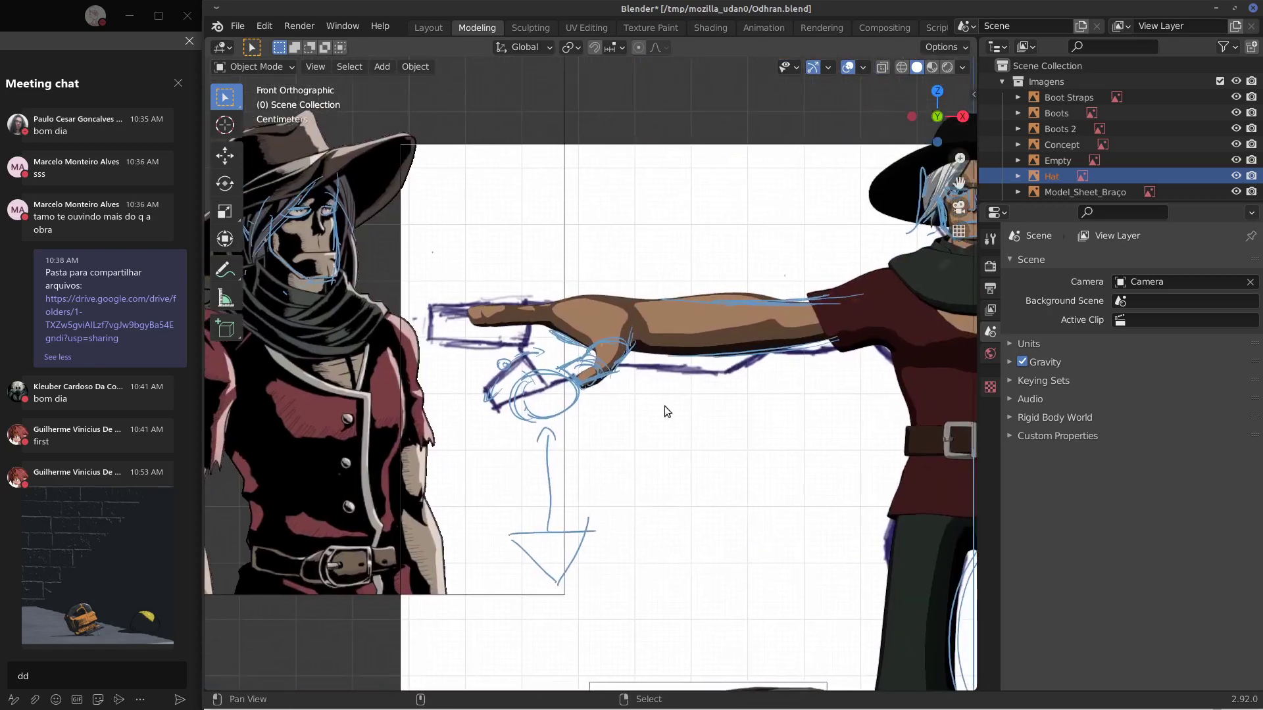
pyautogui.keyDown('shift'); pyautogui.moveTo(664, 405); pyautogui.dragTo(547, 441, button='middle'); pyautogui.keyUp('shift')
pyautogui.keyDown('shift'); pyautogui.moveTo(616, 368); pyautogui.dragTo(936, 378, button='middle'); pyautogui.keyUp('shift')
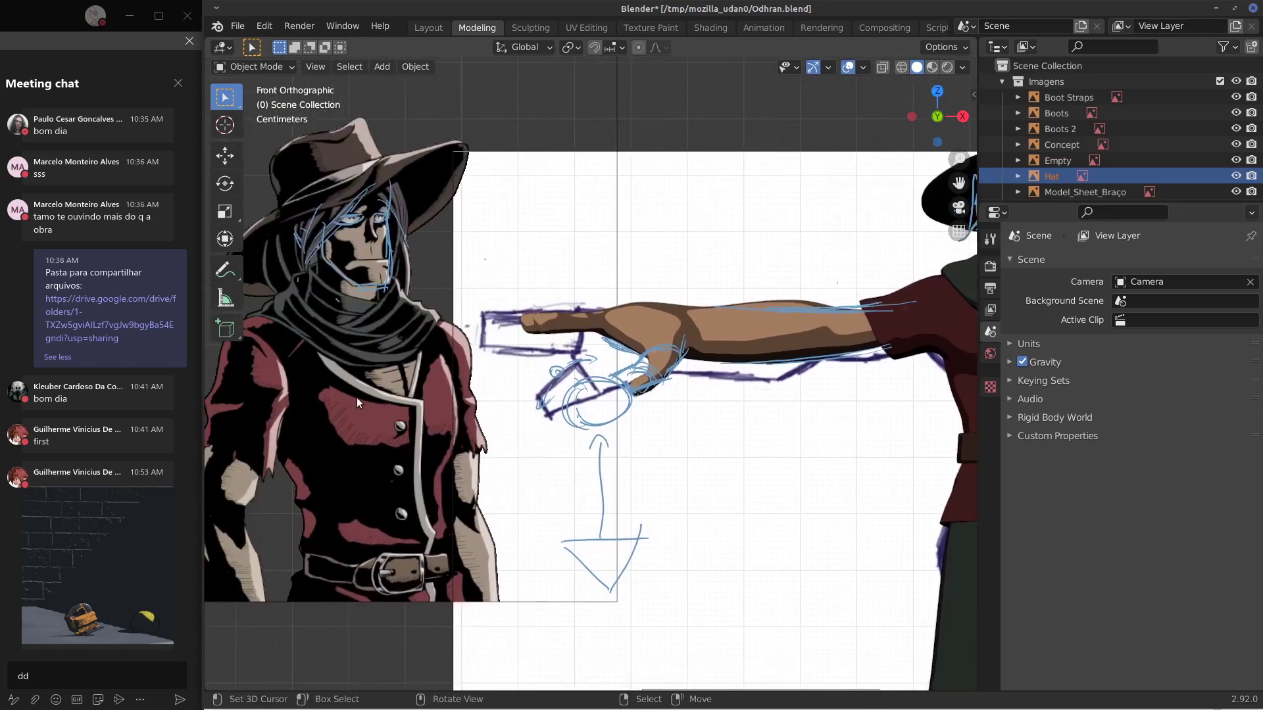
pyautogui.moveTo(327, 377)
pyautogui.mouseDown()
pyautogui.moveTo(413, 407)
pyautogui.moveTo(419, 488)
pyautogui.mouseUp()
pyautogui.keyDown('shift'); pyautogui.moveTo(863, 475); pyautogui.dragTo(622, 471, button='middle'); pyautogui.keyUp('shift')
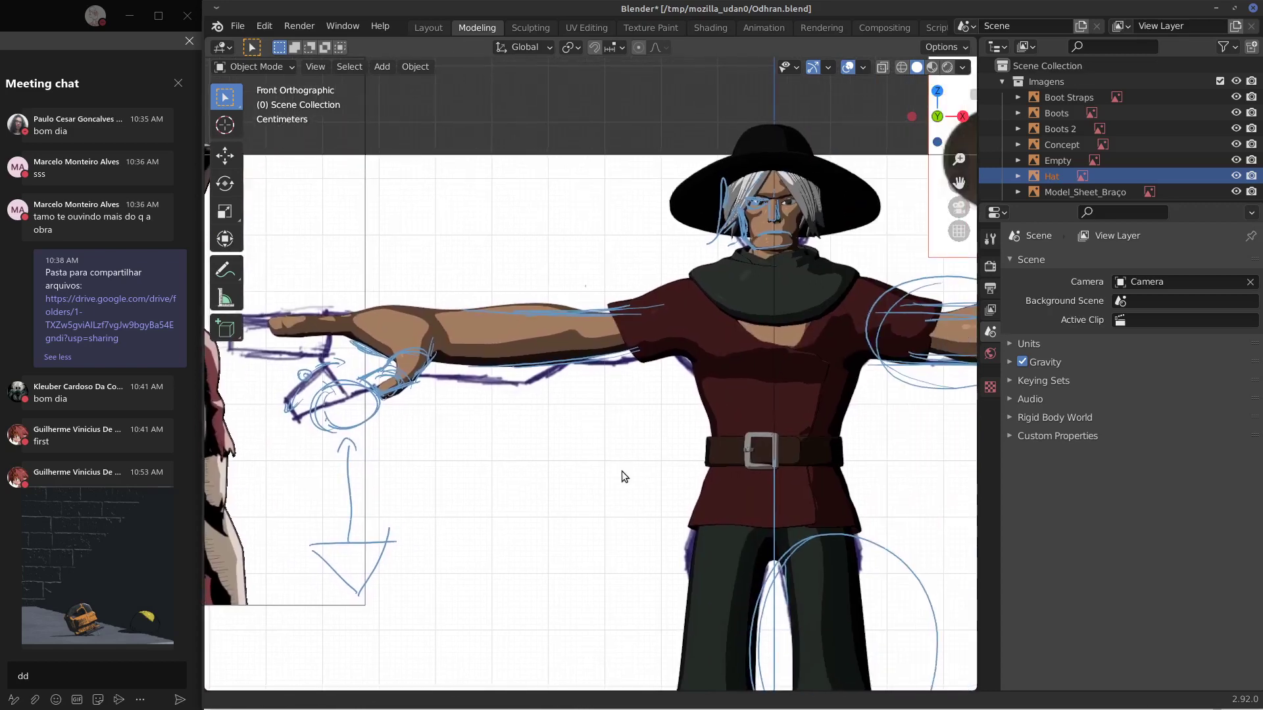
# Sketch a rounded belt strap tip beside the buckle, with guide lines and a small arrow at the belt's upper edge.
pyautogui.scroll(7, 782, 487)
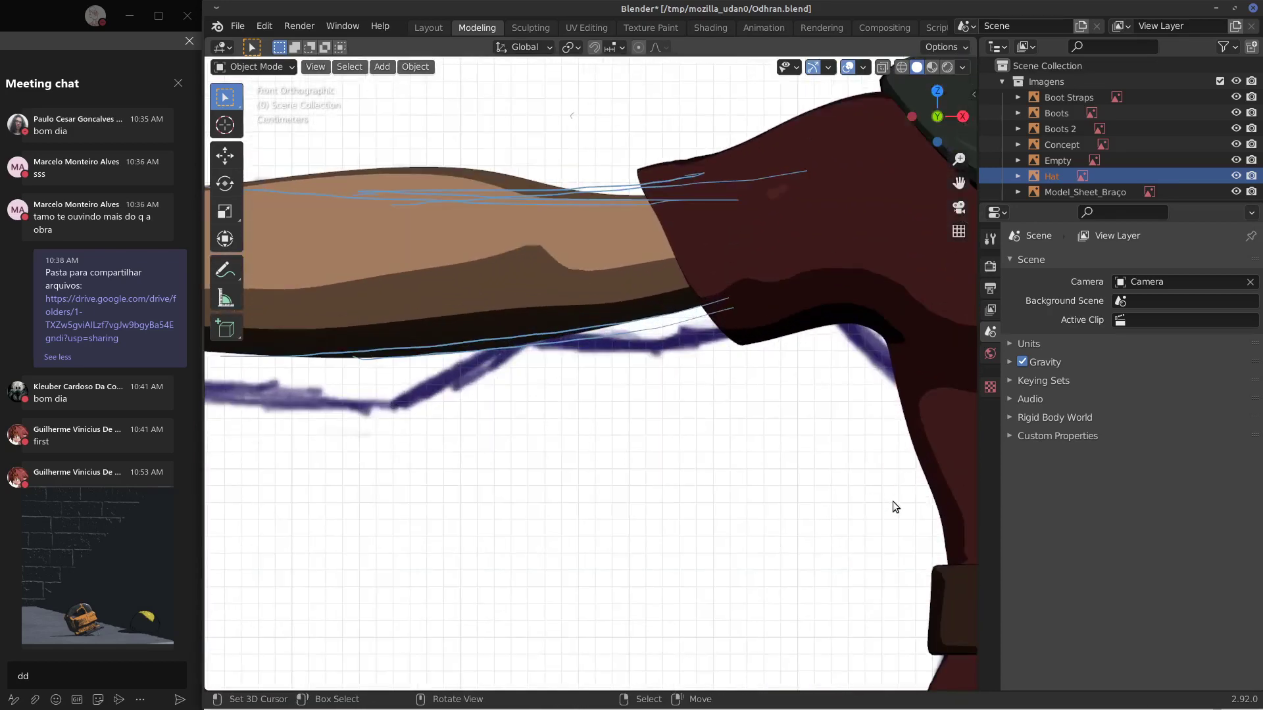
pyautogui.keyDown('shift'); pyautogui.moveTo(898, 506); pyautogui.dragTo(672, 483, button='middle'); pyautogui.keyUp('shift')
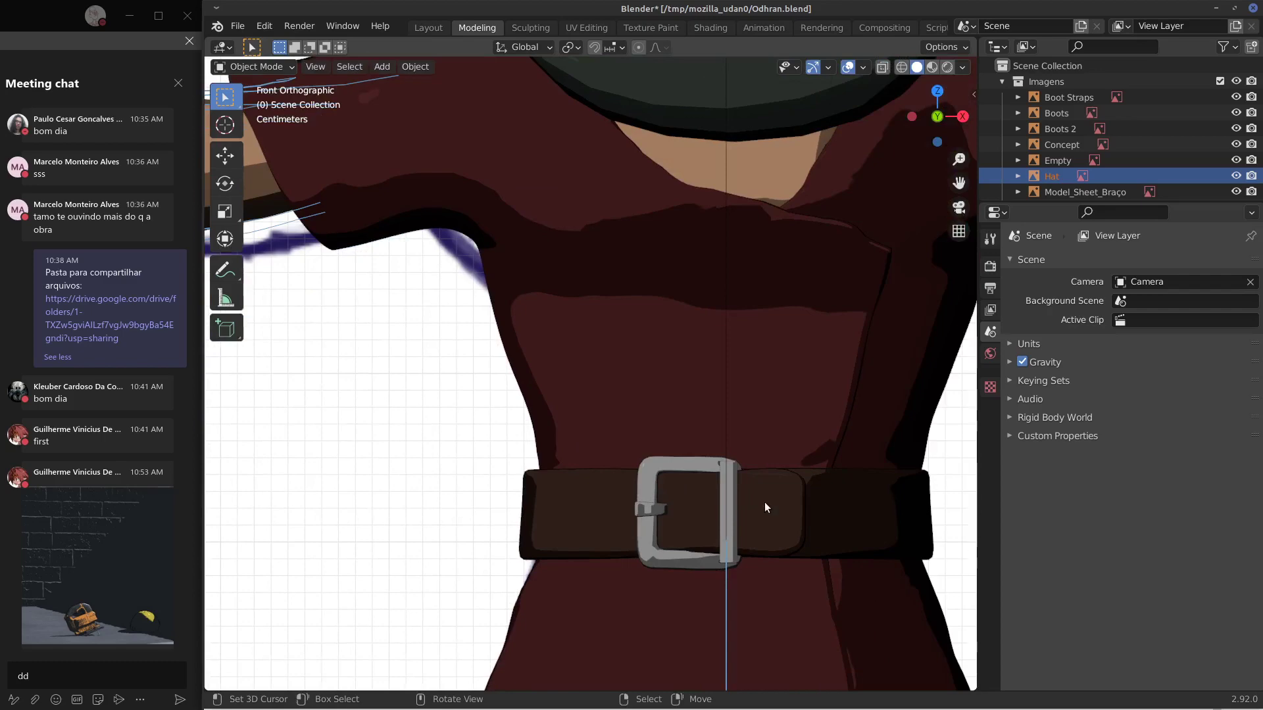
pyautogui.moveTo(764, 503); pyautogui.dragTo(679, 453, button='middle')
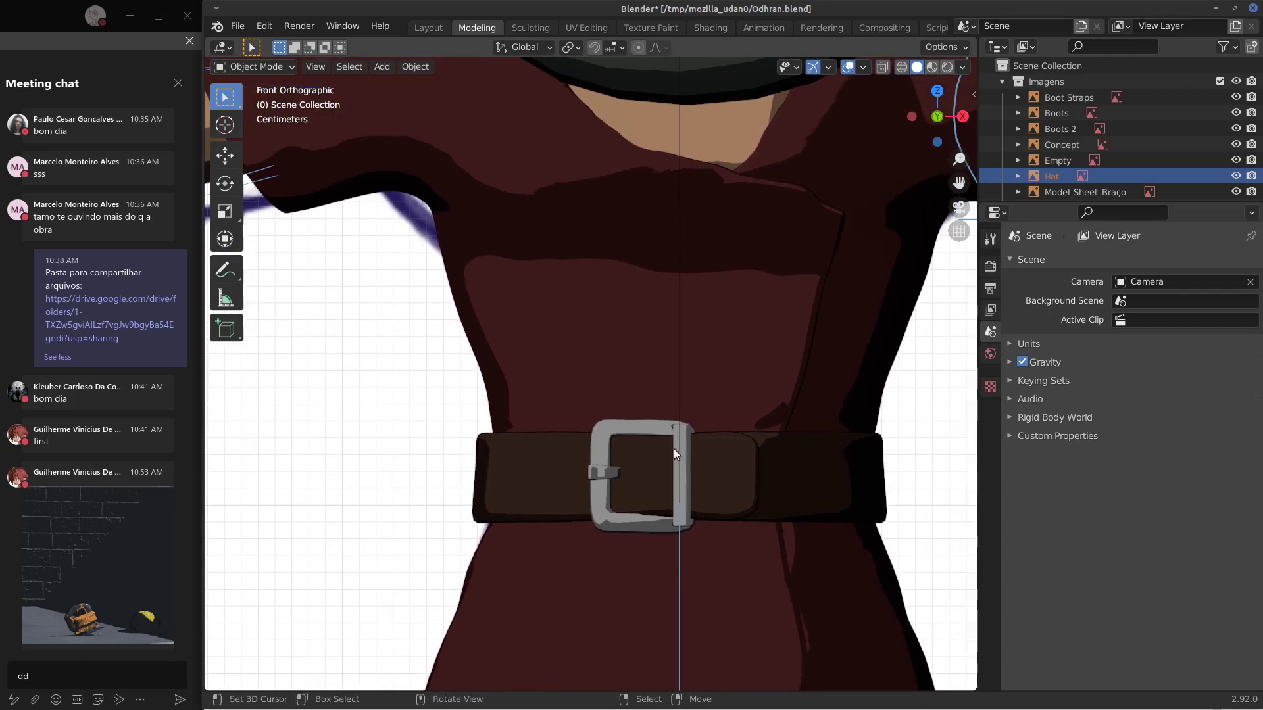
pyautogui.moveTo(691, 438); pyautogui.dragTo(755, 461)
pyautogui.moveTo(692, 513)
pyautogui.mouseDown()
pyautogui.moveTo(743, 485)
pyautogui.moveTo(712, 503)
pyautogui.mouseUp()
pyautogui.moveTo(709, 447)
pyautogui.mouseDown()
pyautogui.moveTo(752, 459)
pyautogui.moveTo(744, 476)
pyautogui.mouseUp()
pyautogui.moveTo(695, 445)
pyautogui.mouseDown()
pyautogui.moveTo(755, 470)
pyautogui.moveTo(704, 496)
pyautogui.moveTo(735, 441)
pyautogui.moveTo(732, 487)
pyautogui.mouseUp()
pyautogui.keyDown('ctrl'); pyautogui.moveTo(705, 446); pyautogui.dragTo(724, 465); pyautogui.keyUp('ctrl')
pyautogui.moveTo(763, 393)
pyautogui.mouseDown()
pyautogui.moveTo(737, 429)
pyautogui.moveTo(799, 361)
pyautogui.mouseUp()
pyautogui.moveTo(695, 435); pyautogui.dragTo(754, 449)
pyautogui.moveTo(724, 437); pyautogui.dragTo(693, 443, button='right')
pyautogui.moveTo(690, 435); pyautogui.dragTo(754, 460)
pyautogui.moveTo(694, 519); pyautogui.dragTo(774, 471)
pyautogui.moveTo(696, 447)
pyautogui.mouseDown()
pyautogui.moveTo(762, 457)
pyautogui.moveTo(803, 430)
pyautogui.moveTo(743, 431)
pyautogui.mouseUp()
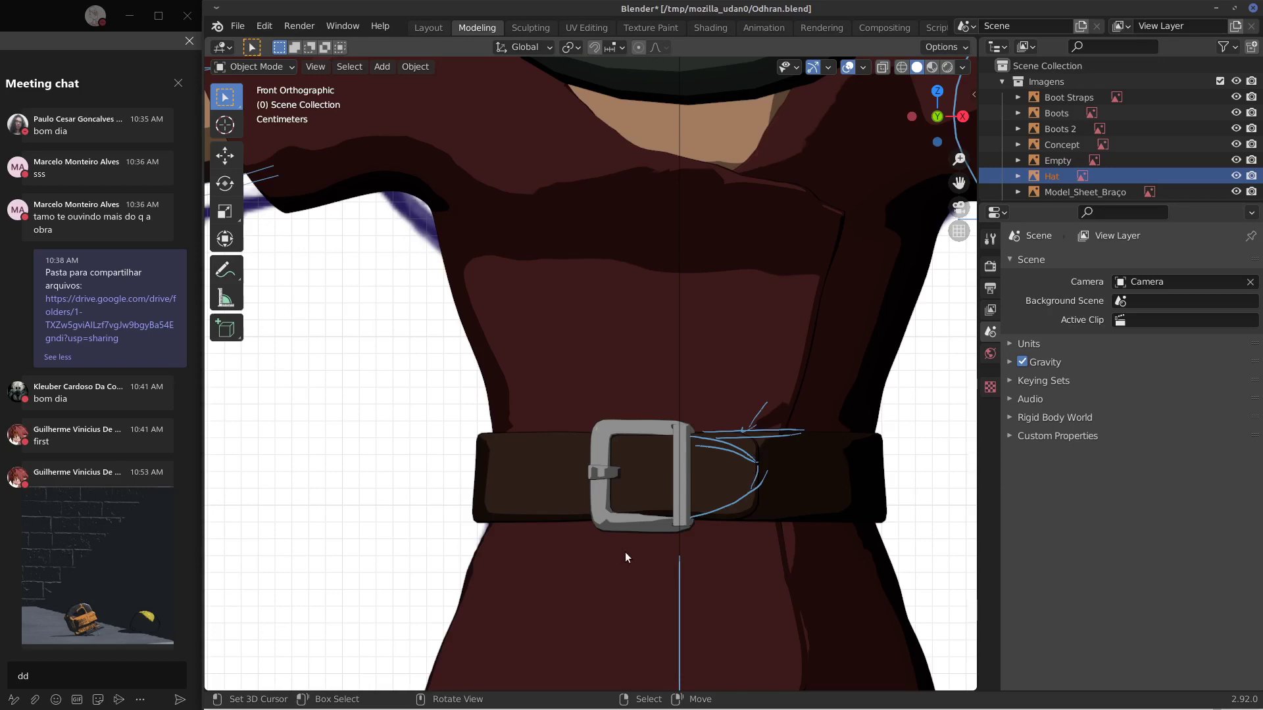
# Sketch a row of three holes along the belt, and double lines with three buttons along the shirt's front flap.
pyautogui.moveTo(625, 465)
pyautogui.mouseDown()
pyautogui.moveTo(623, 481)
pyautogui.moveTo(515, 467)
pyautogui.mouseUp()
pyautogui.moveTo(790, 416)
pyautogui.mouseDown()
pyautogui.moveTo(855, 211)
pyautogui.moveTo(726, 178)
pyautogui.moveTo(817, 211)
pyautogui.moveTo(809, 296)
pyautogui.mouseUp()
pyautogui.moveTo(770, 393)
pyautogui.mouseDown()
pyautogui.moveTo(835, 221)
pyautogui.moveTo(798, 247)
pyautogui.mouseUp()
pyautogui.moveTo(789, 297); pyautogui.dragTo(744, 363)
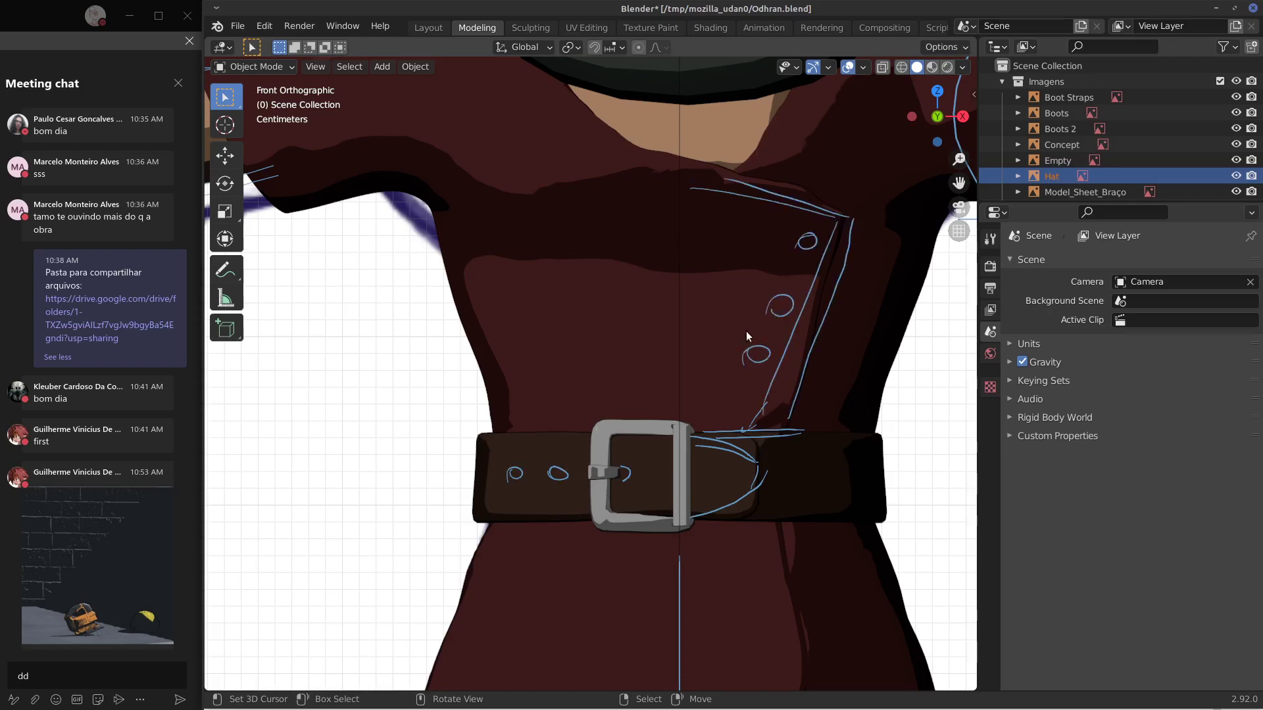
# Sketch the shirt's neckline running diagonally from the shoulder across the scarf down to the front flap.
pyautogui.scroll(-5, 754, 345)
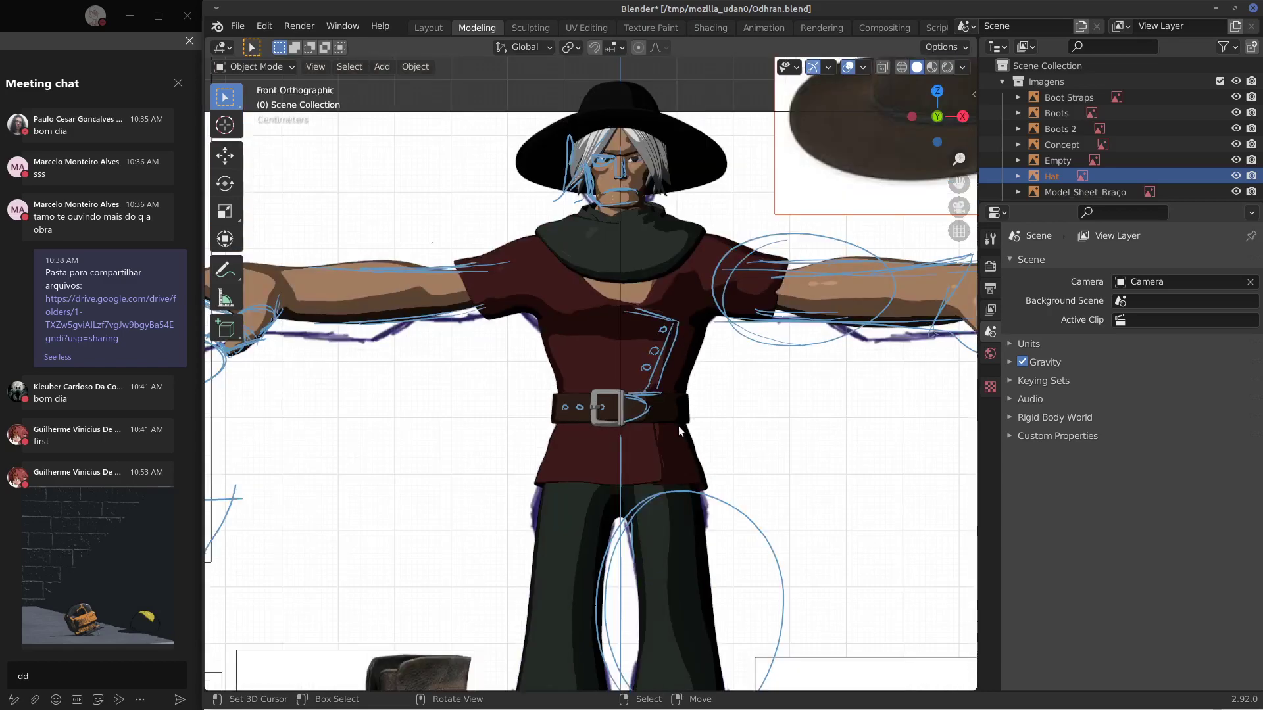
pyautogui.keyDown('shift'); pyautogui.moveTo(536, 464); pyautogui.dragTo(970, 359, button='middle'); pyautogui.keyUp('shift')
pyautogui.keyDown('shift'); pyautogui.moveTo(766, 389); pyautogui.dragTo(800, 400, button='middle'); pyautogui.keyUp('shift')
pyautogui.keyDown('shift'); pyautogui.moveTo(956, 311); pyautogui.dragTo(520, 491, button='middle'); pyautogui.keyUp('shift')
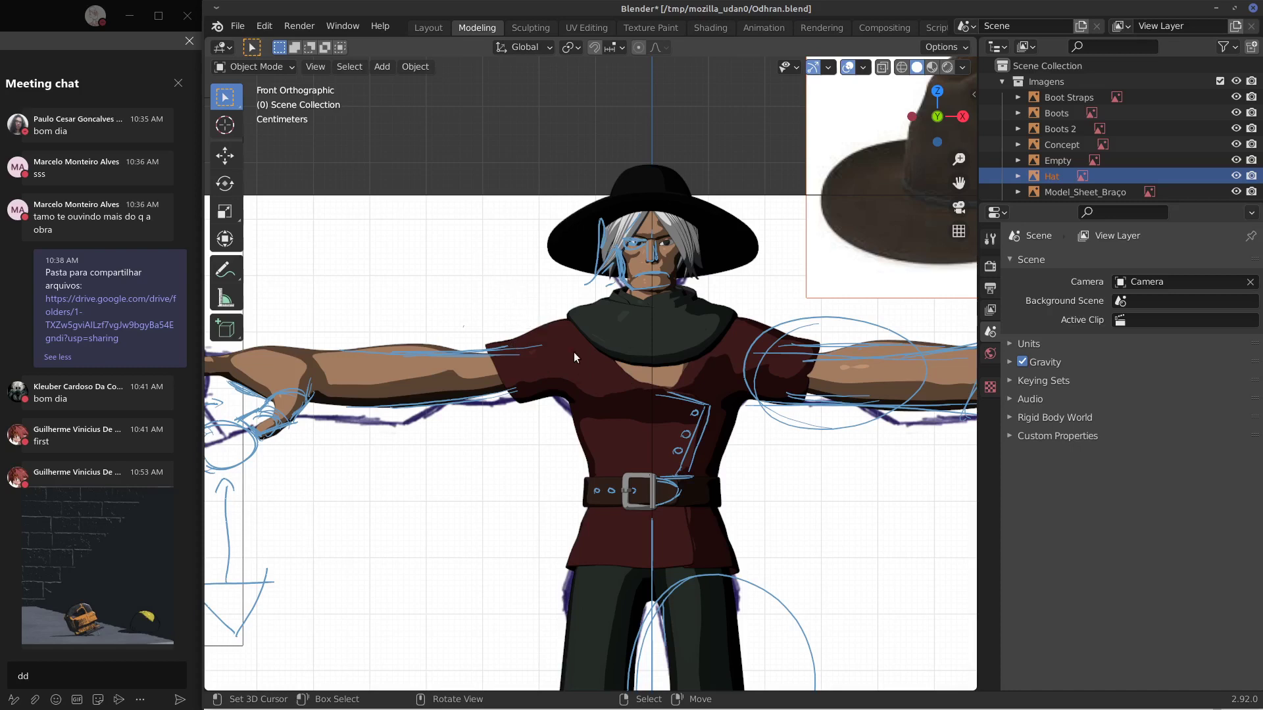
pyautogui.moveTo(526, 467); pyautogui.dragTo(624, 438, button='right')
pyautogui.moveTo(589, 321); pyautogui.dragTo(615, 354)
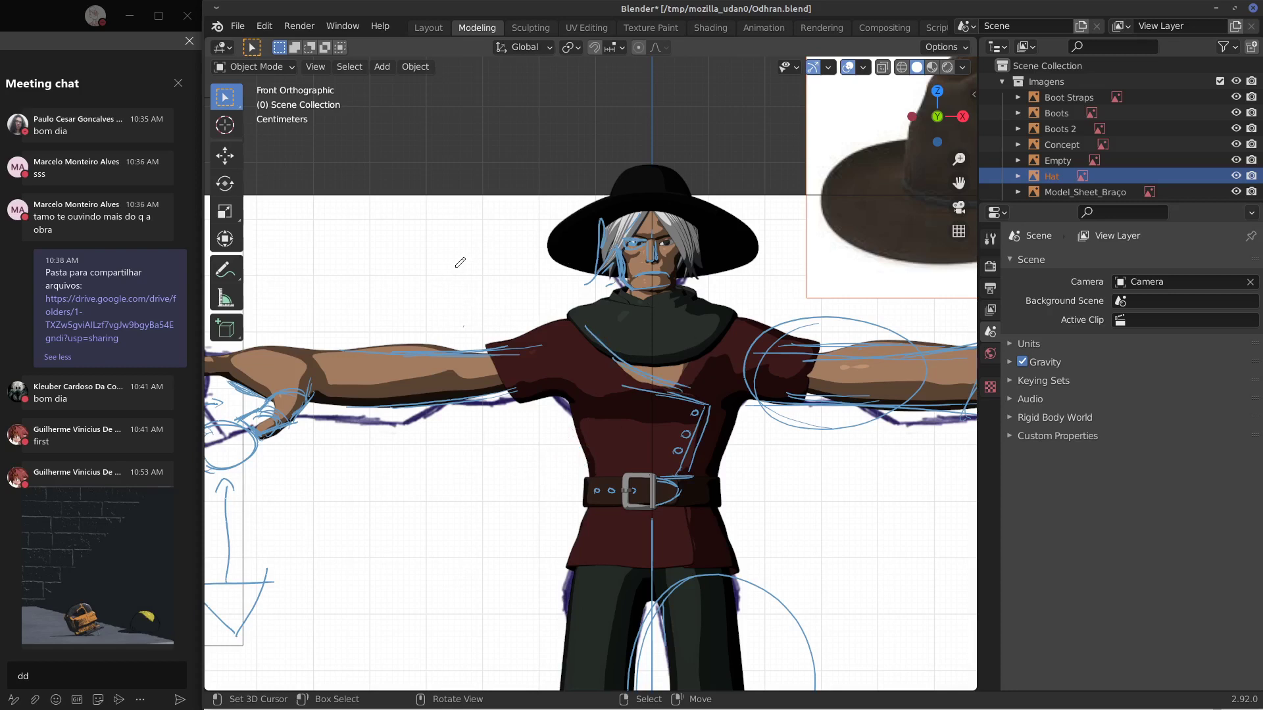
# Sketch an arrow pointing at the character's shirt sleeve, and mark the sleeve's hem with a diagonal stroke.
pyautogui.moveTo(448, 265)
pyautogui.mouseDown()
pyautogui.moveTo(476, 302)
pyautogui.moveTo(513, 309)
pyautogui.mouseUp()
pyautogui.moveTo(383, 374)
pyautogui.mouseDown(button='right')
pyautogui.moveTo(376, 365)
pyautogui.moveTo(424, 338)
pyautogui.mouseUp(button='right')
pyautogui.moveTo(493, 340)
pyautogui.mouseDown()
pyautogui.moveTo(535, 409)
pyautogui.moveTo(521, 395)
pyautogui.mouseUp()
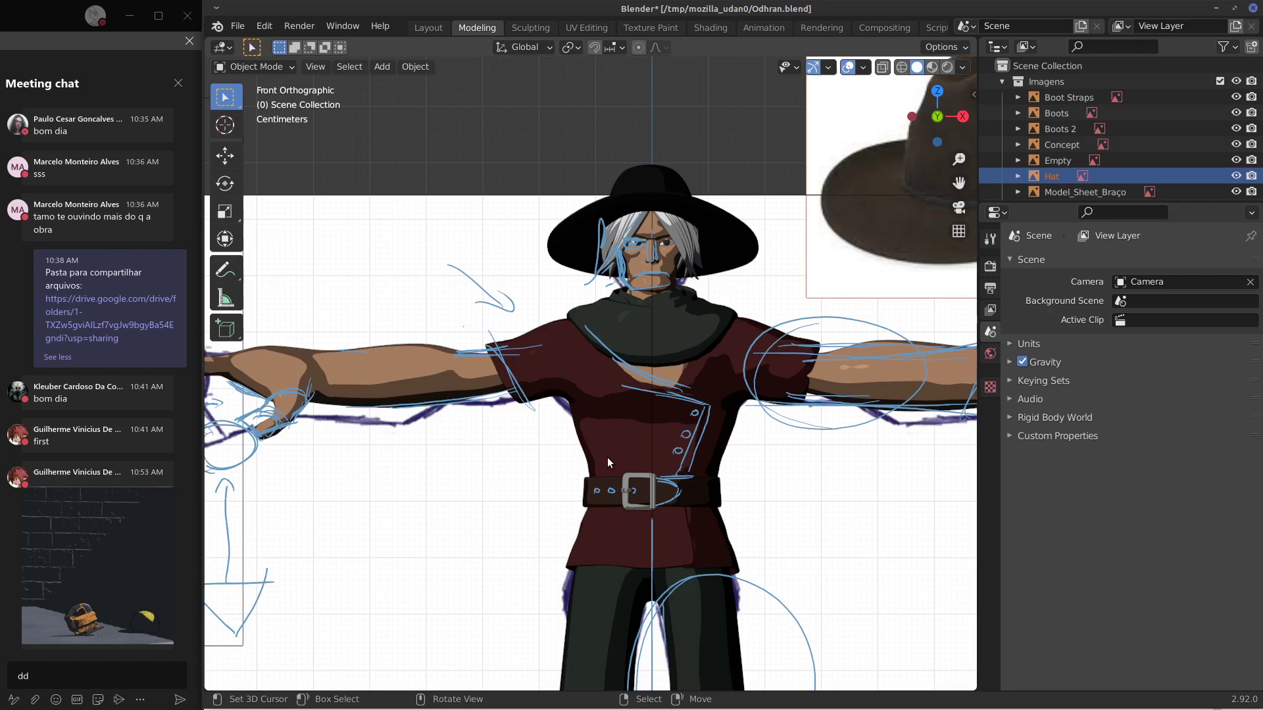
# Sketch short strokes in the empty area beside the character's hat and erase them.
pyautogui.moveTo(440, 191)
pyautogui.mouseDown()
pyautogui.moveTo(485, 129)
pyautogui.moveTo(524, 182)
pyautogui.moveTo(466, 156)
pyautogui.mouseUp()
pyautogui.moveTo(484, 155); pyautogui.dragTo(485, 154)
pyautogui.moveTo(445, 192)
pyautogui.mouseDown()
pyautogui.moveTo(525, 181)
pyautogui.moveTo(498, 175)
pyautogui.mouseUp()
pyautogui.moveTo(452, 200); pyautogui.dragTo(501, 156, button='right')
# Sketch a round body outline in the empty area above the character sheet.
pyautogui.keyDown('shift'); pyautogui.moveTo(458, 92); pyautogui.dragTo(592, 342, button='middle'); pyautogui.keyUp('shift')
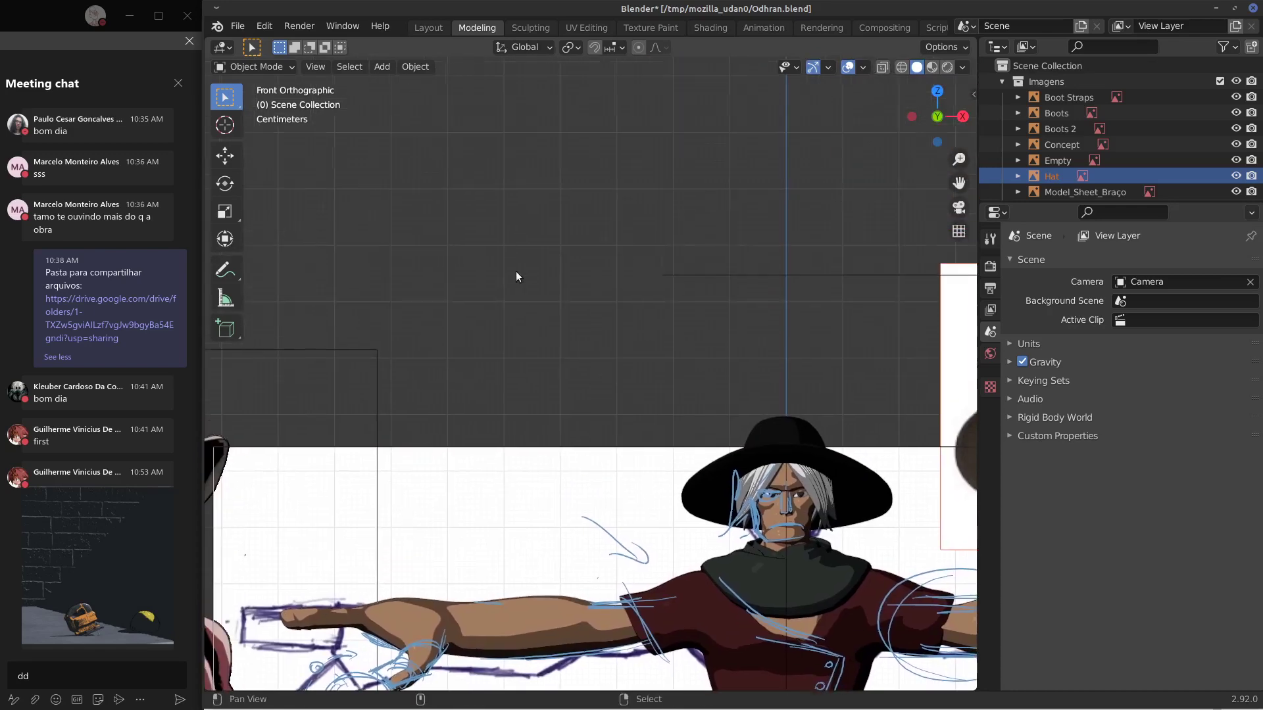
pyautogui.moveTo(505, 229)
pyautogui.mouseDown()
pyautogui.moveTo(542, 242)
pyautogui.moveTo(505, 256)
pyautogui.mouseUp()
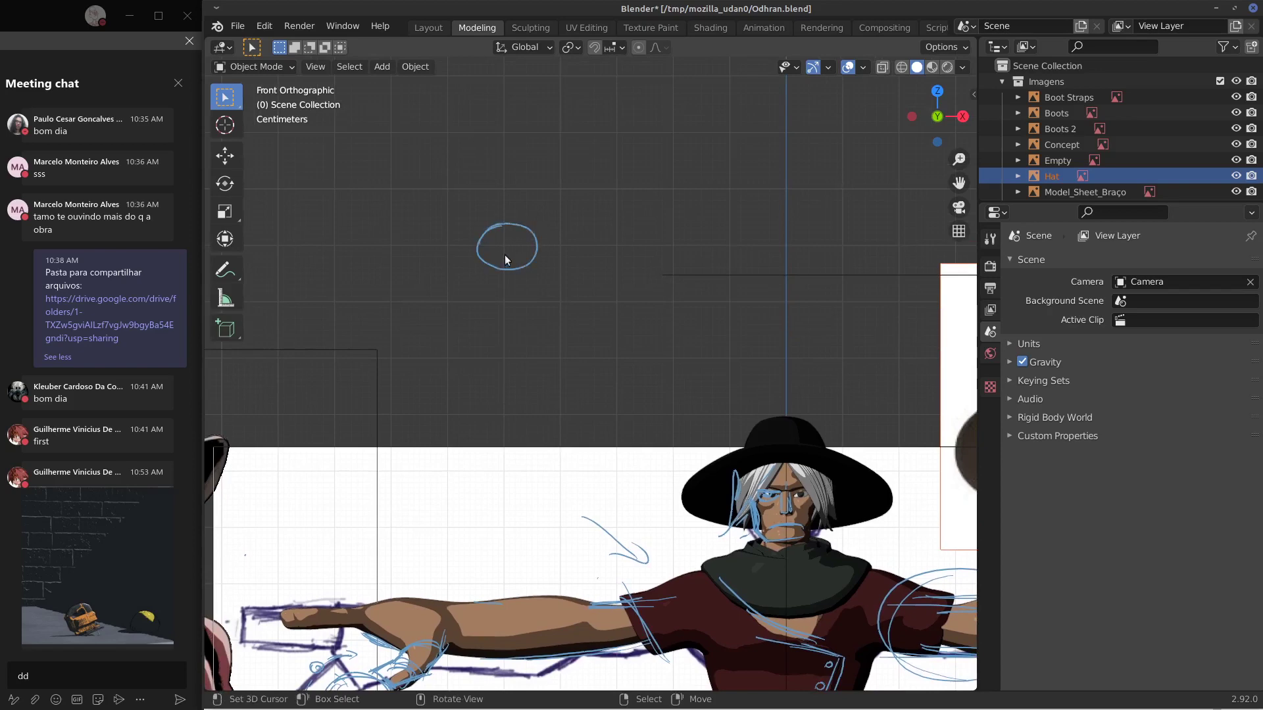
pyautogui.scroll(2, 504, 266)
pyautogui.scroll(2, 505, 260)
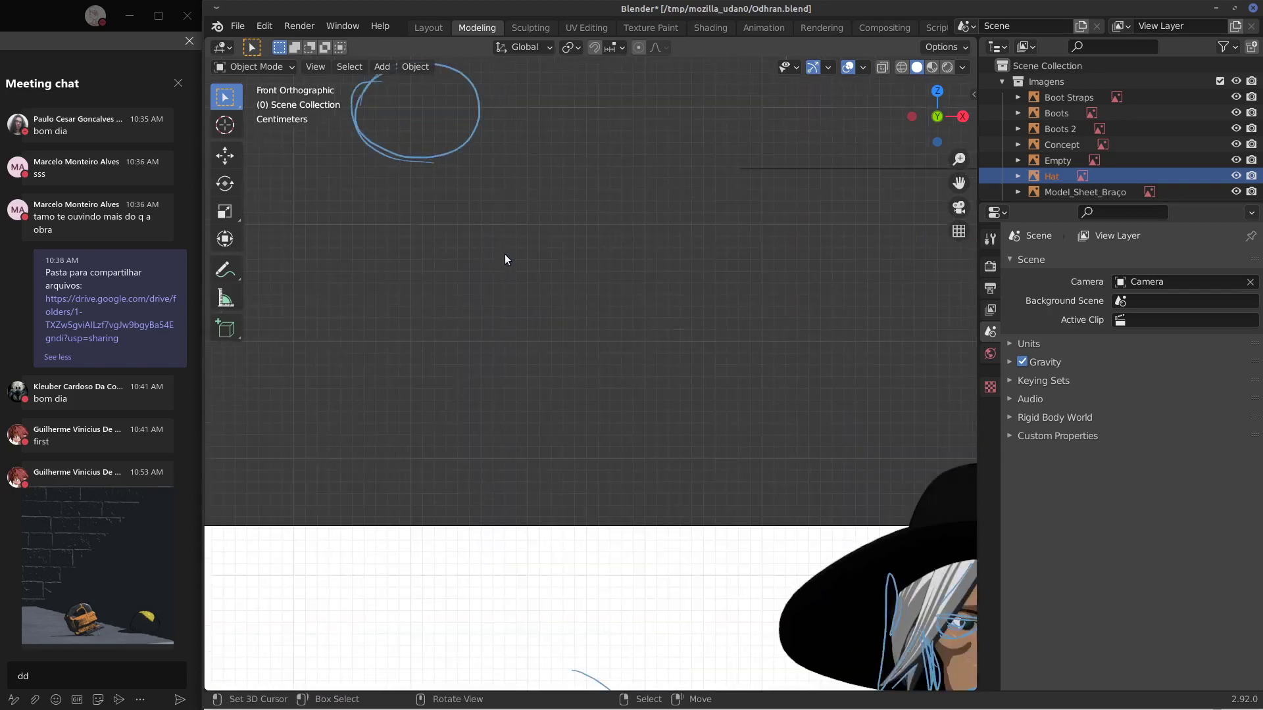
pyautogui.keyDown('shift'); pyautogui.moveTo(479, 214); pyautogui.dragTo(511, 386, button='middle'); pyautogui.keyUp('shift')
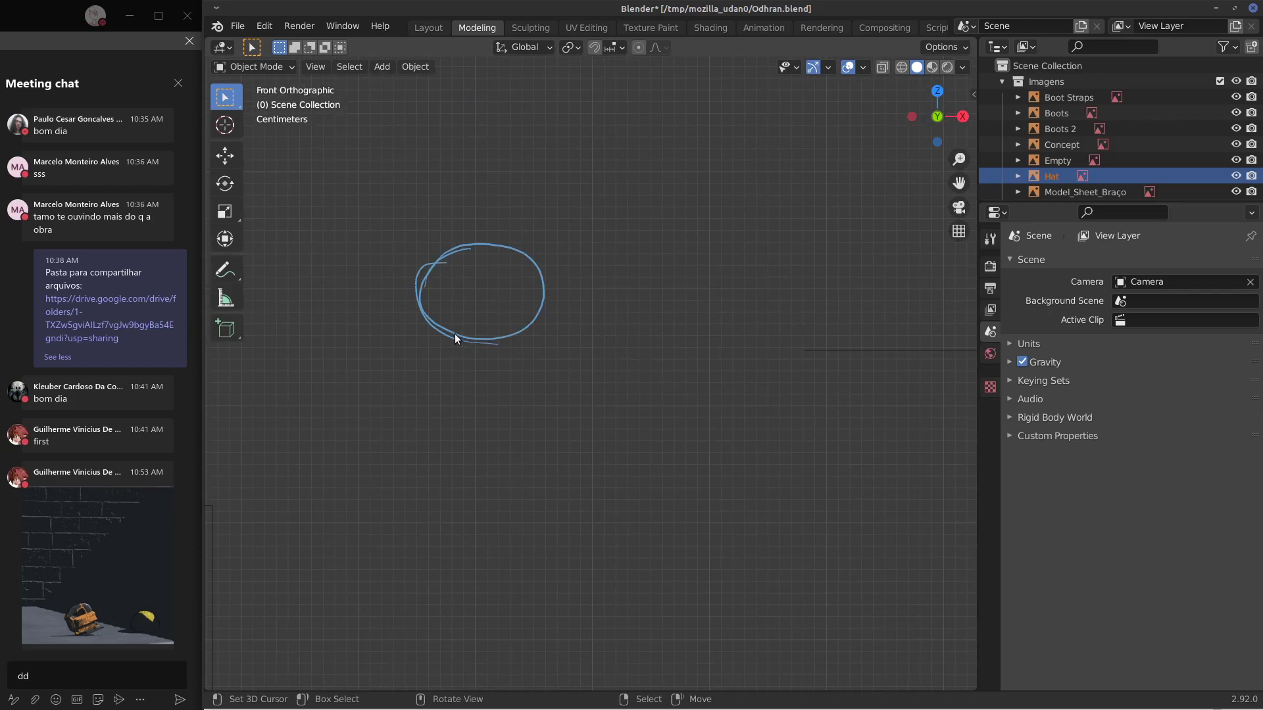
# Turn the round outline into a small bird by sketching two legs, a wing, a tail, eyes and a beak.
pyautogui.moveTo(455, 335)
pyautogui.mouseDown()
pyautogui.moveTo(449, 385)
pyautogui.moveTo(520, 387)
pyautogui.mouseUp()
pyautogui.moveTo(472, 304)
pyautogui.mouseDown()
pyautogui.moveTo(444, 320)
pyautogui.moveTo(427, 289)
pyautogui.mouseUp()
pyautogui.moveTo(530, 290)
pyautogui.mouseDown()
pyautogui.moveTo(510, 288)
pyautogui.moveTo(523, 287)
pyautogui.mouseUp()
pyautogui.moveTo(418, 270)
pyautogui.mouseDown()
pyautogui.moveTo(423, 286)
pyautogui.moveTo(436, 269)
pyautogui.mouseUp()
pyautogui.hotkey('ctrl', 'z')
pyautogui.moveTo(508, 286)
pyautogui.mouseDown()
pyautogui.moveTo(517, 293)
pyautogui.moveTo(505, 300)
pyautogui.mouseUp()
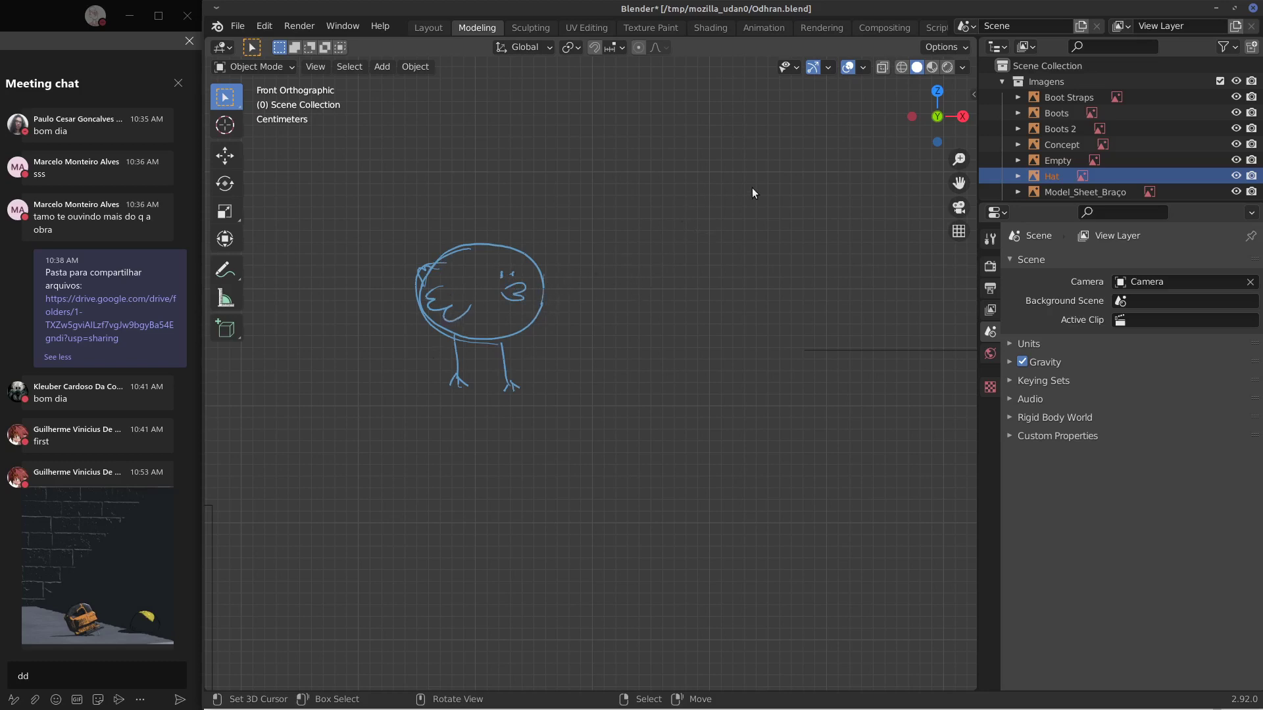
# Sketch a large C-shaped bird with an open, toothed mouth, a curled tail, eyes and two legs beside the round bird.
pyautogui.moveTo(754, 142)
pyautogui.mouseDown()
pyautogui.moveTo(606, 306)
pyautogui.moveTo(749, 329)
pyautogui.moveTo(642, 315)
pyautogui.moveTo(618, 229)
pyautogui.moveTo(726, 177)
pyautogui.moveTo(784, 183)
pyautogui.mouseUp()
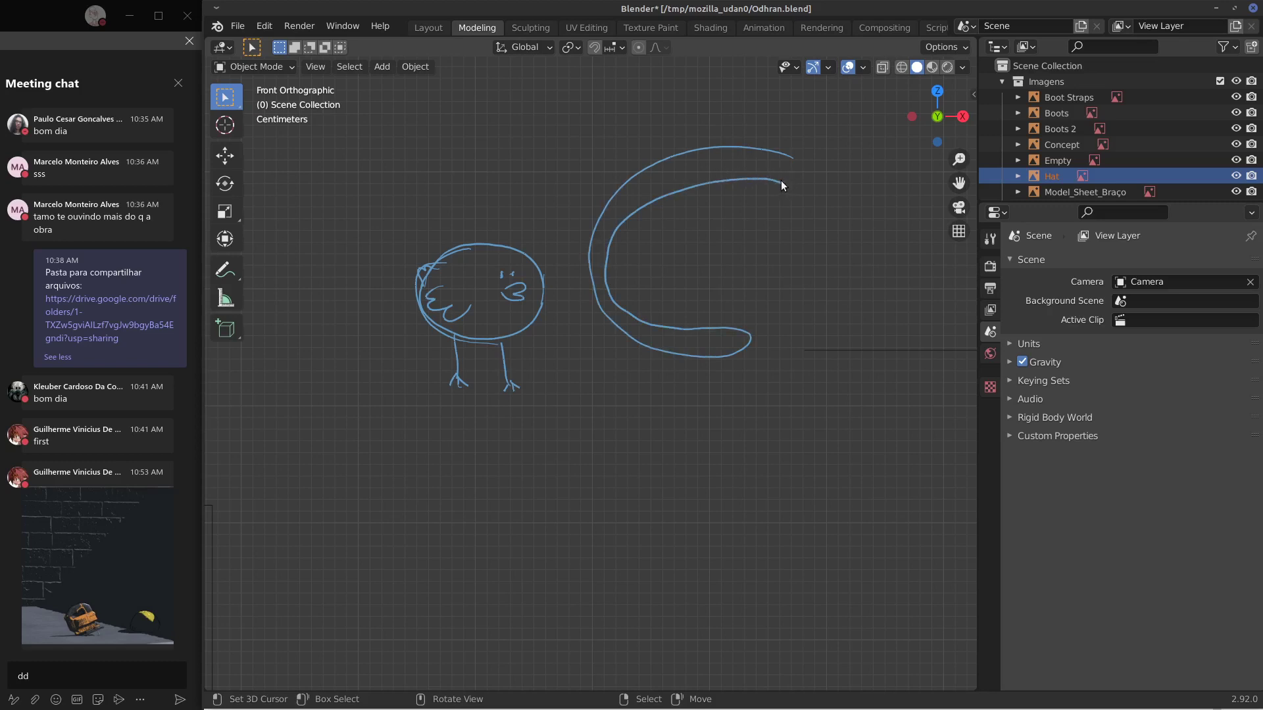
pyautogui.moveTo(649, 203)
pyautogui.mouseDown()
pyautogui.moveTo(782, 176)
pyautogui.moveTo(744, 165)
pyautogui.mouseUp()
pyautogui.moveTo(581, 212)
pyautogui.mouseDown()
pyautogui.moveTo(556, 255)
pyautogui.moveTo(600, 255)
pyautogui.mouseUp()
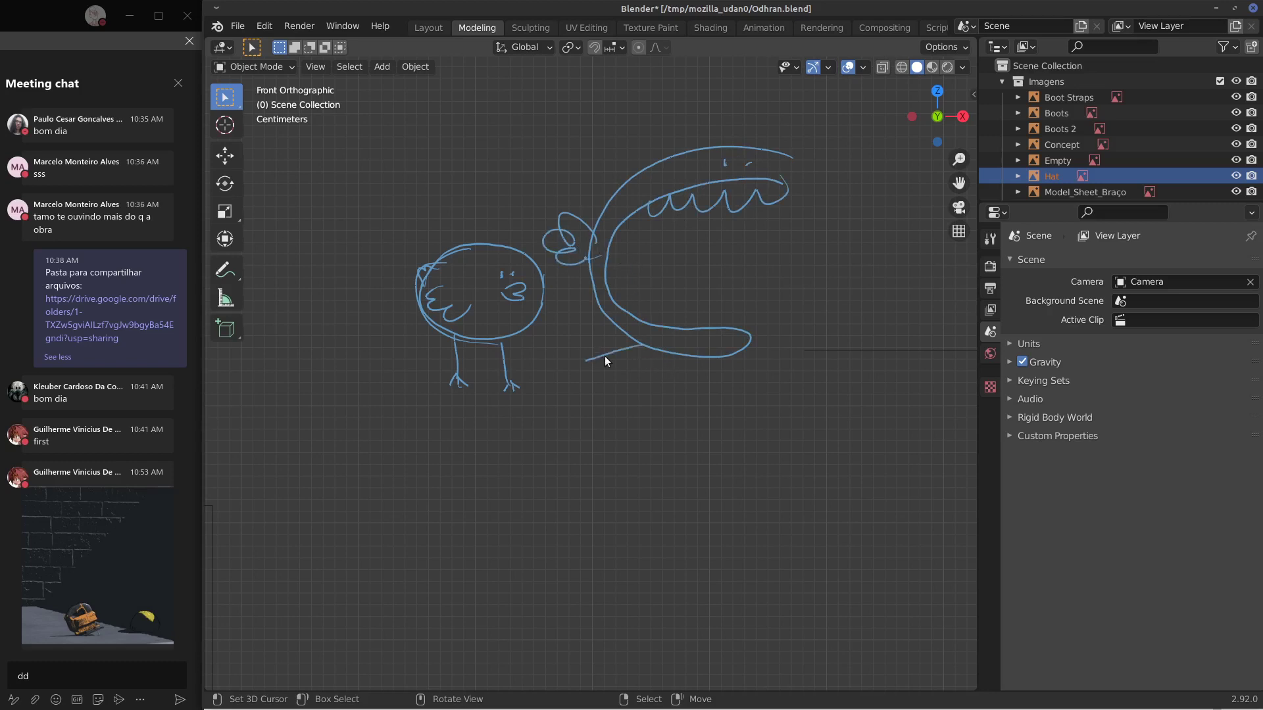
pyautogui.moveTo(584, 363); pyautogui.dragTo(575, 356)
pyautogui.moveTo(737, 389); pyautogui.dragTo(740, 403)
# Add curved inner lines inside the large bird's open body and two short brow strokes above its eyes.
pyautogui.moveTo(691, 215); pyautogui.dragTo(706, 319)
pyautogui.moveTo(655, 216); pyautogui.dragTo(685, 318)
pyautogui.moveTo(607, 284)
pyautogui.mouseDown()
pyautogui.moveTo(626, 273)
pyautogui.moveTo(661, 299)
pyautogui.mouseUp()
pyautogui.moveTo(711, 135); pyautogui.dragTo(734, 129)
pyautogui.moveTo(748, 125); pyautogui.dragTo(769, 139)
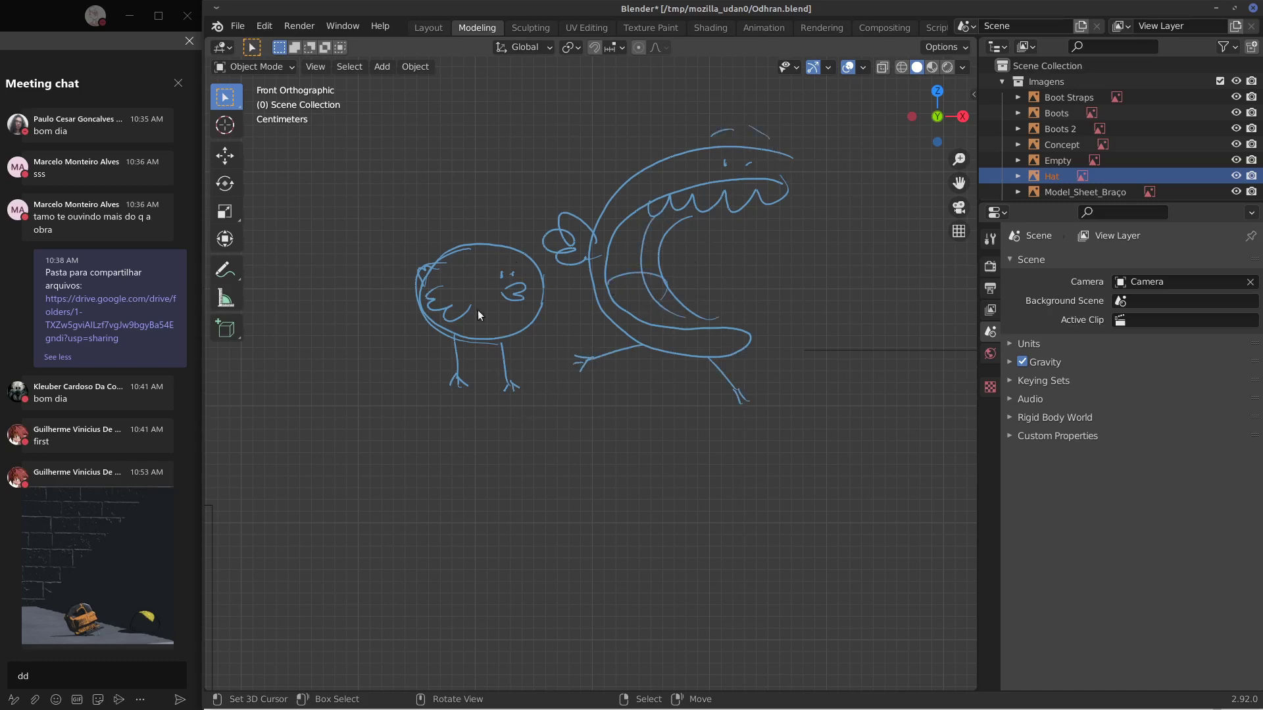
# Sketch a wing and a pointing arrow on the large bird, then a line under the round bird and an arrow linking both.
pyautogui.moveTo(626, 126); pyautogui.dragTo(623, 152)
pyautogui.moveTo(691, 229); pyautogui.dragTo(669, 265)
pyautogui.moveTo(373, 418); pyautogui.dragTo(529, 409)
pyautogui.moveTo(527, 347); pyautogui.dragTo(580, 327)
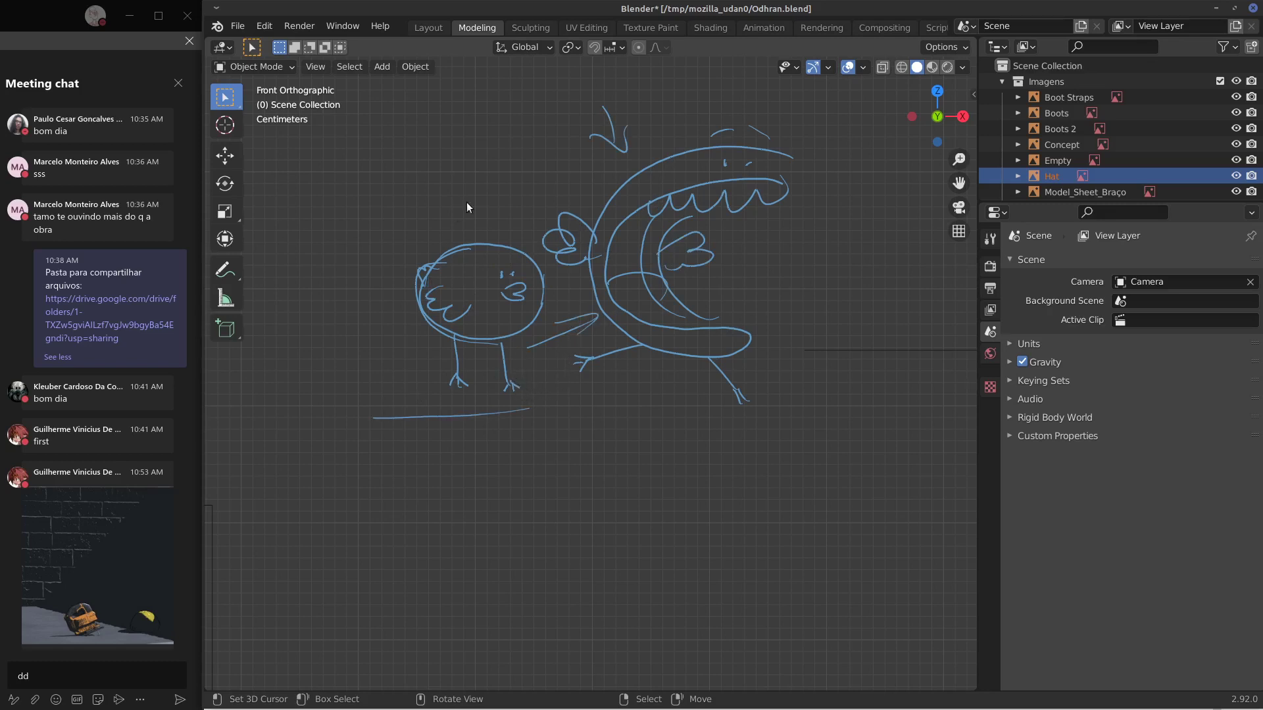
# Mark the round bird's head with a small arrow and sketch a second round bird with face and legs beneath the underline.
pyautogui.moveTo(506, 220); pyautogui.dragTo(498, 242)
pyautogui.moveTo(452, 474)
pyautogui.mouseDown()
pyautogui.moveTo(454, 567)
pyautogui.moveTo(418, 520)
pyautogui.moveTo(486, 569)
pyautogui.mouseUp()
pyautogui.moveTo(436, 518); pyautogui.dragTo(438, 532)
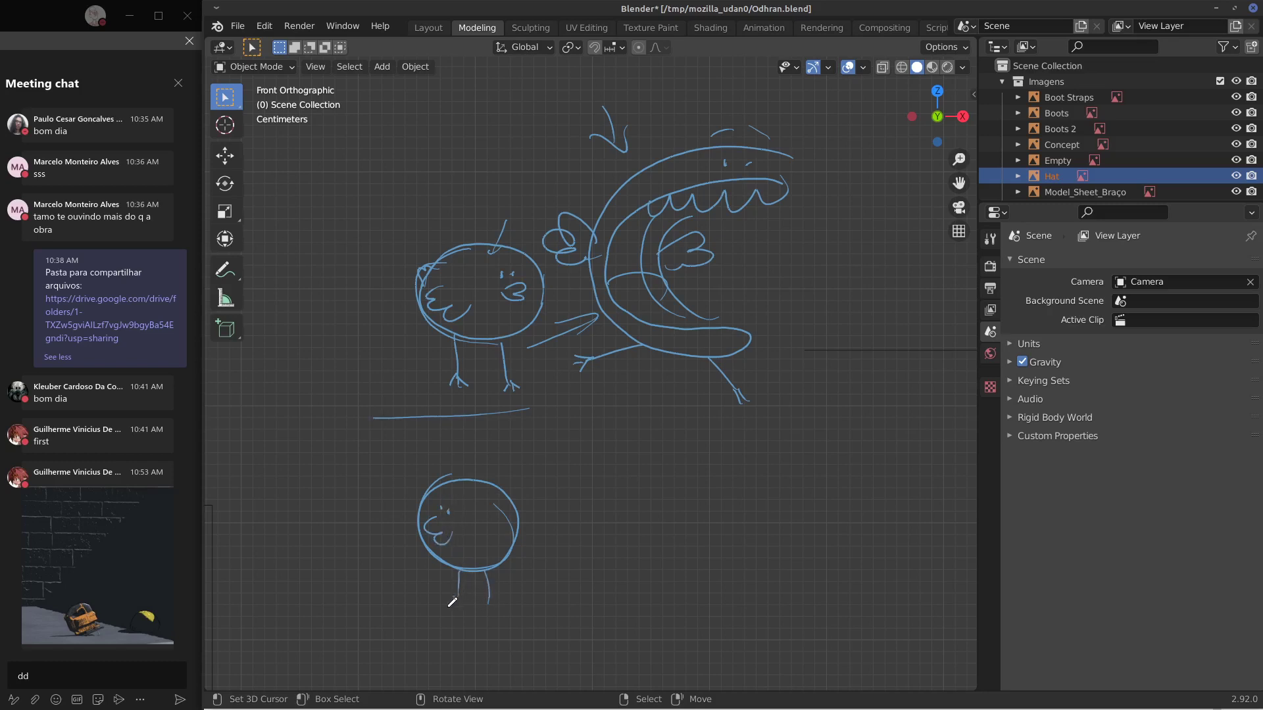
pyautogui.moveTo(450, 606); pyautogui.dragTo(504, 612)
pyautogui.moveTo(502, 488); pyautogui.dragTo(515, 502)
# Sketch short strokes across the scarf folds near the shoulder on the coloured concept art.
pyautogui.scroll(-5, 606, 504)
pyautogui.keyDown('shift'); pyautogui.moveTo(614, 465); pyautogui.dragTo(885, 265, button='middle'); pyautogui.keyUp('shift')
pyautogui.keyDown('shift'); pyautogui.moveTo(498, 506); pyautogui.dragTo(519, 397, button='middle'); pyautogui.keyUp('shift')
pyautogui.scroll(2, 451, 407)
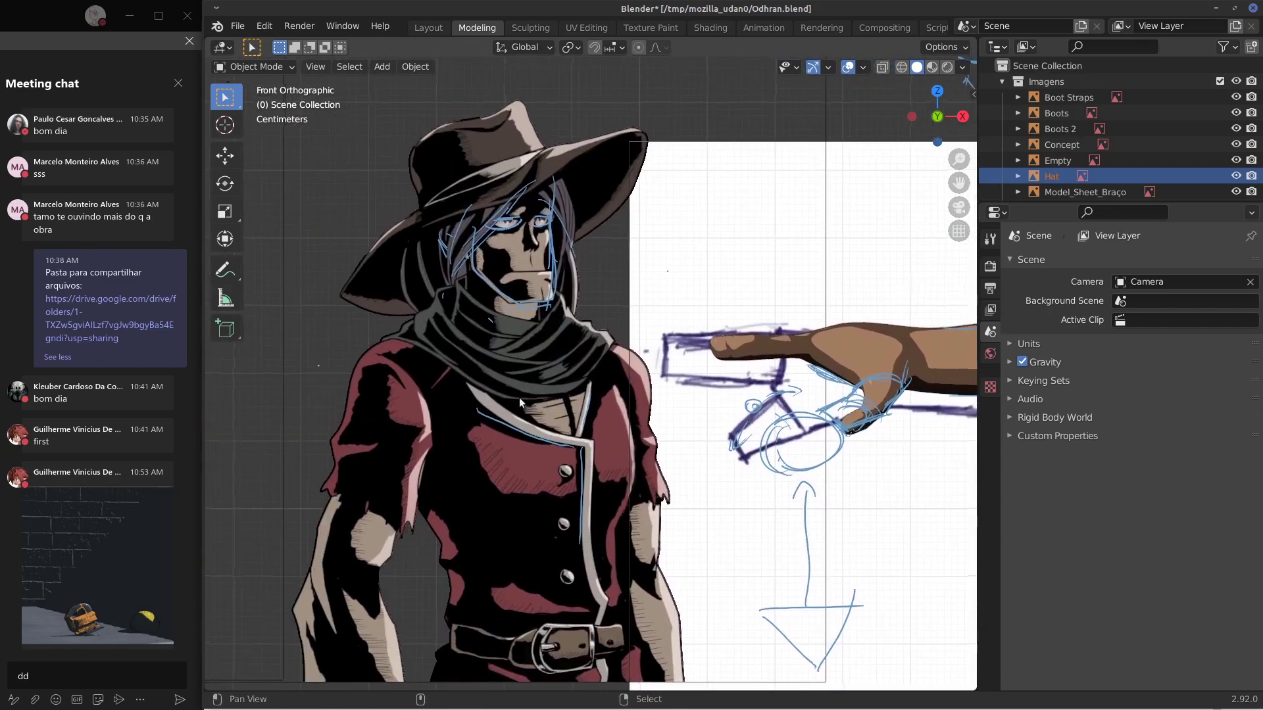
pyautogui.keyDown('shift'); pyautogui.moveTo(562, 335); pyautogui.dragTo(523, 337, button='middle'); pyautogui.keyUp('shift')
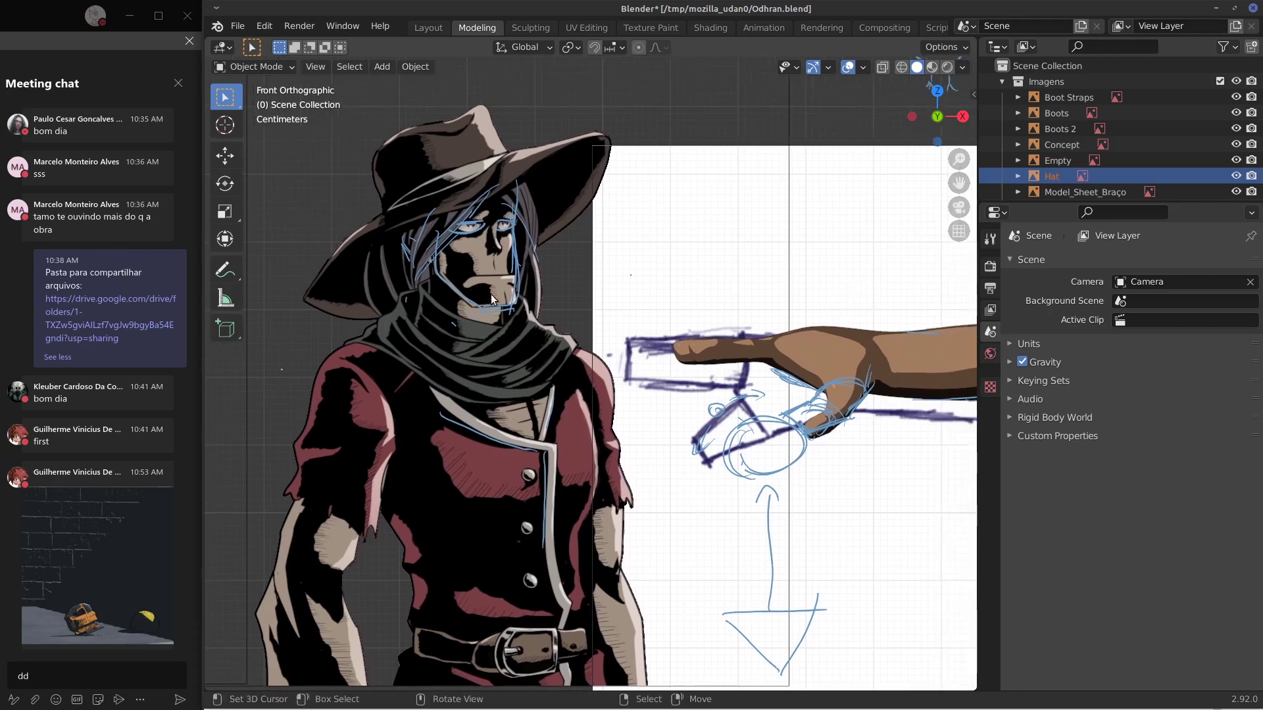
pyautogui.moveTo(526, 343); pyautogui.dragTo(513, 353)
pyautogui.moveTo(574, 320)
pyautogui.mouseDown()
pyautogui.moveTo(527, 368)
pyautogui.moveTo(550, 364)
pyautogui.mouseUp()
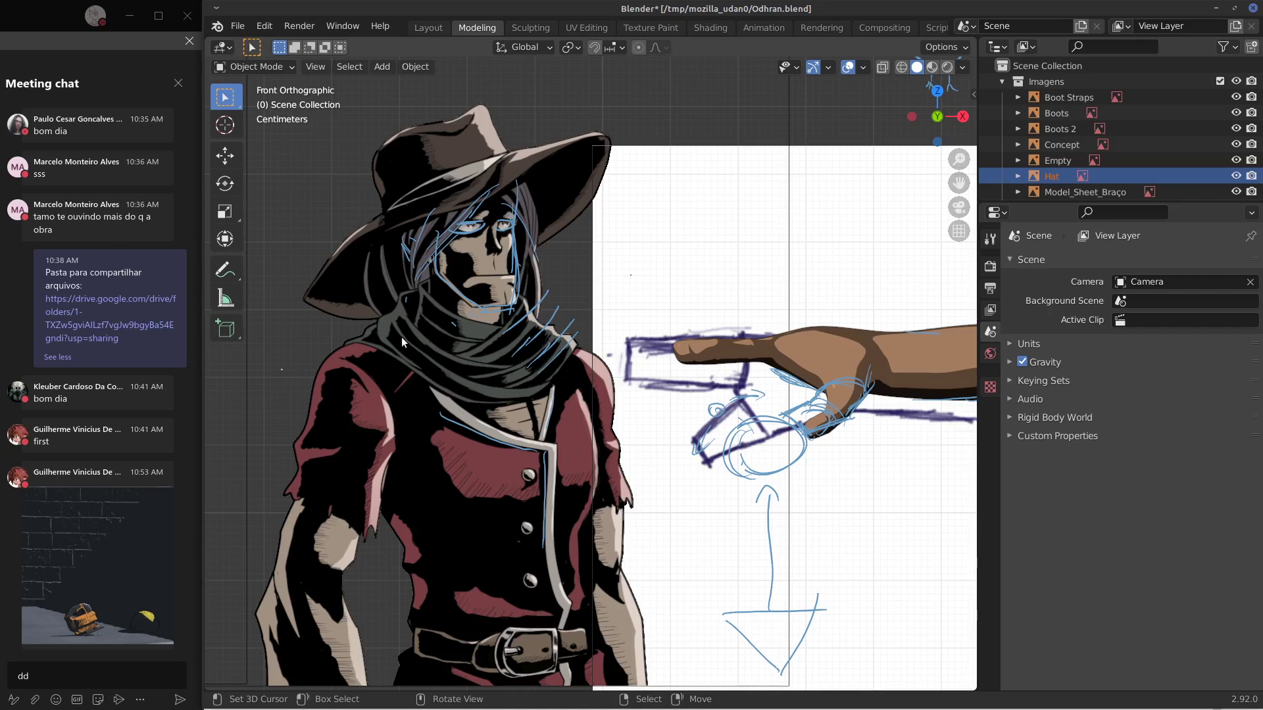
# Add a stroke across the scarf, then erase the annotations over the concept art's scarf and face.
pyautogui.moveTo(392, 318)
pyautogui.mouseDown()
pyautogui.moveTo(484, 386)
pyautogui.moveTo(500, 354)
pyautogui.mouseUp()
pyautogui.moveTo(477, 355)
pyautogui.mouseDown(button='right')
pyautogui.moveTo(545, 345)
pyautogui.moveTo(526, 341)
pyautogui.moveTo(512, 373)
pyautogui.moveTo(471, 378)
pyautogui.mouseUp(button='right')
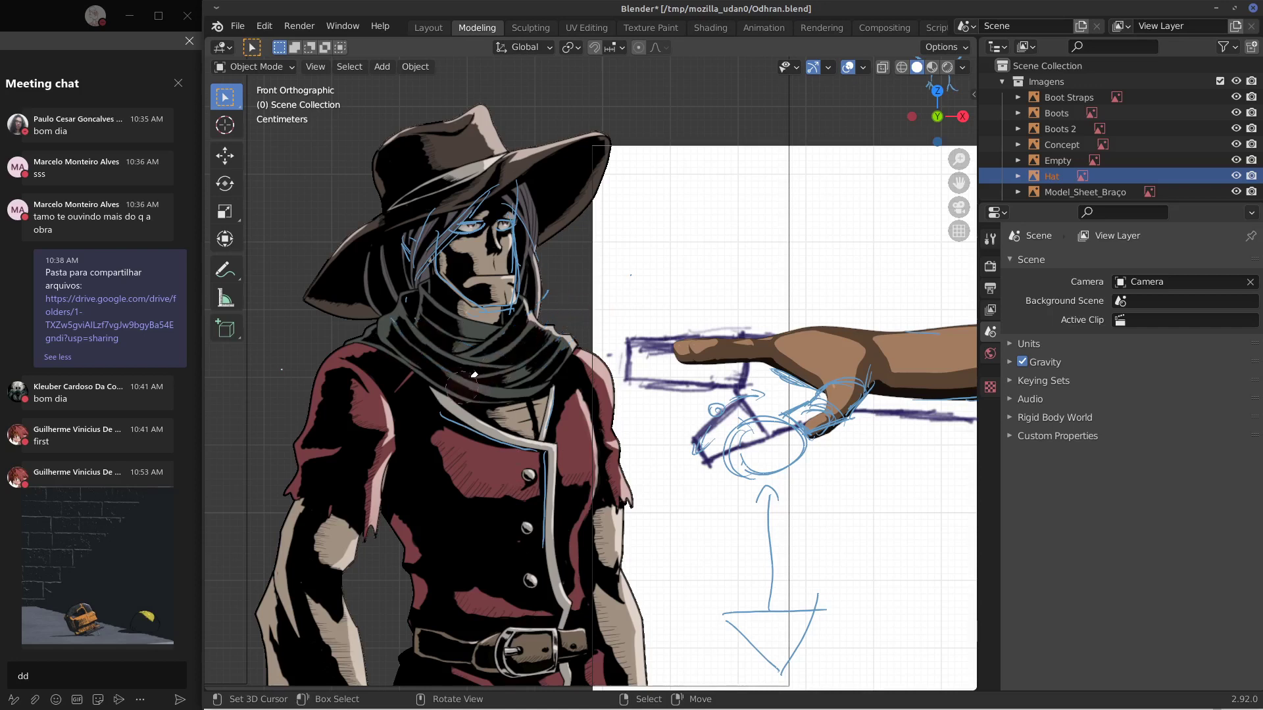
pyautogui.moveTo(473, 375)
pyautogui.mouseDown()
pyautogui.moveTo(503, 237)
pyautogui.moveTo(500, 188)
pyautogui.moveTo(519, 296)
pyautogui.moveTo(498, 248)
pyautogui.mouseUp()
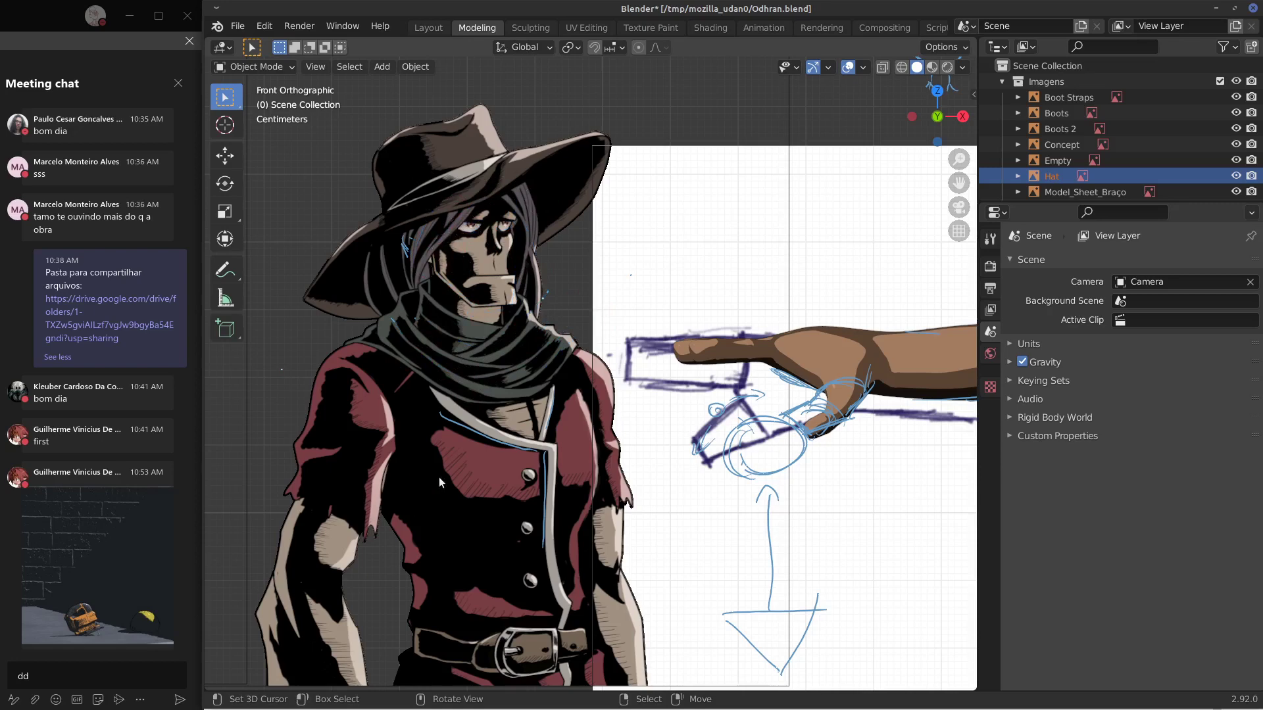
# Sketch a long arrow from the coloured concept art to the model's waist, erasing the first version along with the vertical arrow's shaft.
pyautogui.scroll(-3, 617, 455)
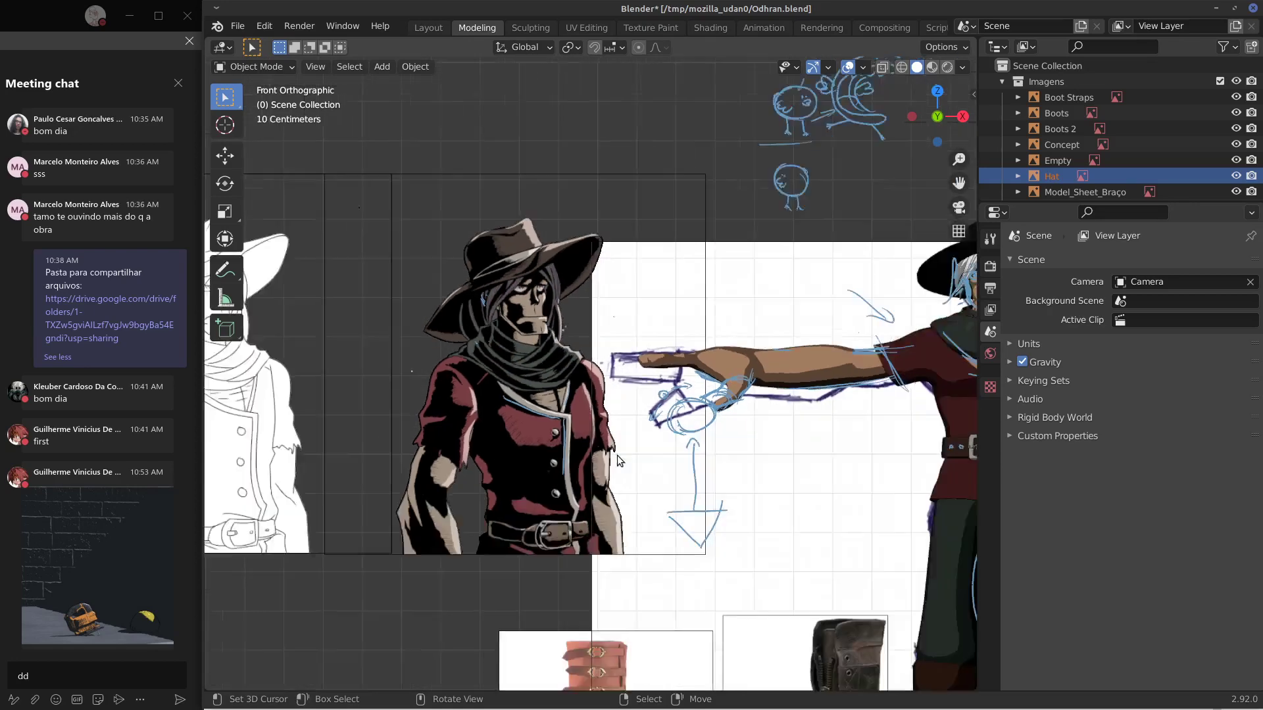
pyautogui.scroll(-2, 616, 455)
pyautogui.scroll(1, 676, 451)
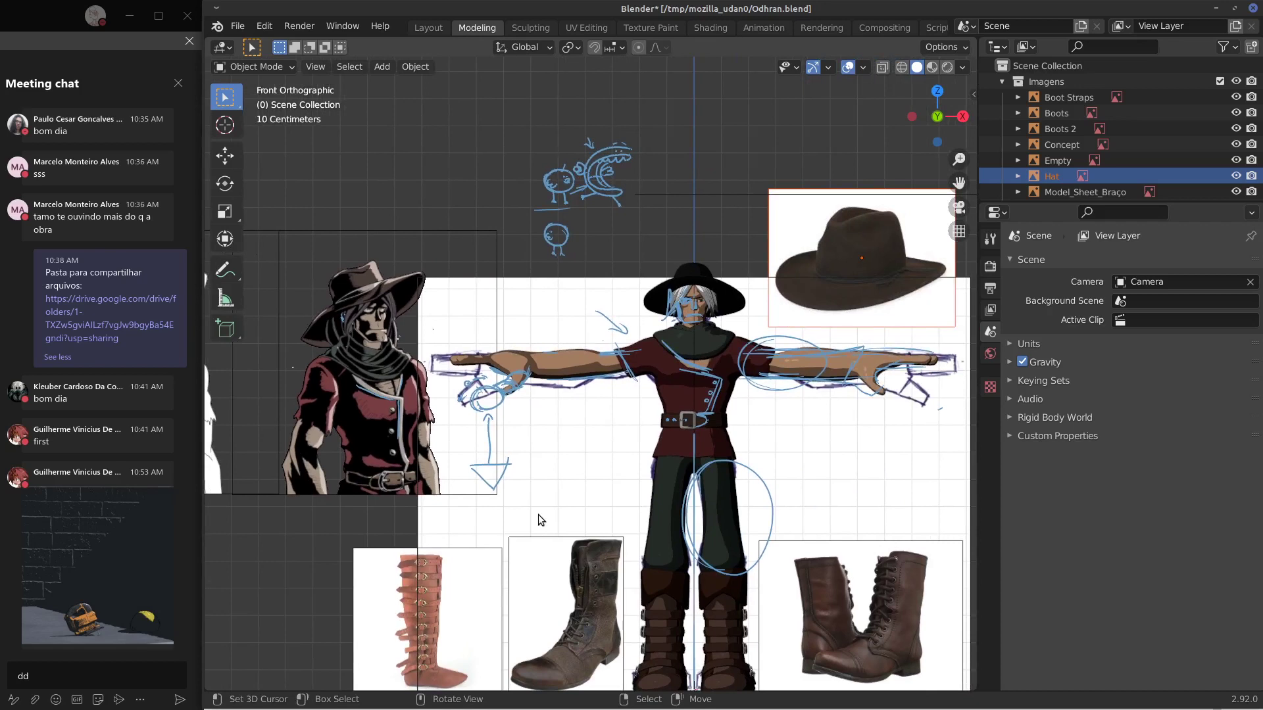
pyautogui.moveTo(404, 446); pyautogui.dragTo(619, 433)
pyautogui.moveTo(622, 445); pyautogui.dragTo(388, 448, button='right')
pyautogui.moveTo(430, 440)
pyautogui.mouseDown()
pyautogui.moveTo(634, 422)
pyautogui.moveTo(600, 439)
pyautogui.mouseUp()
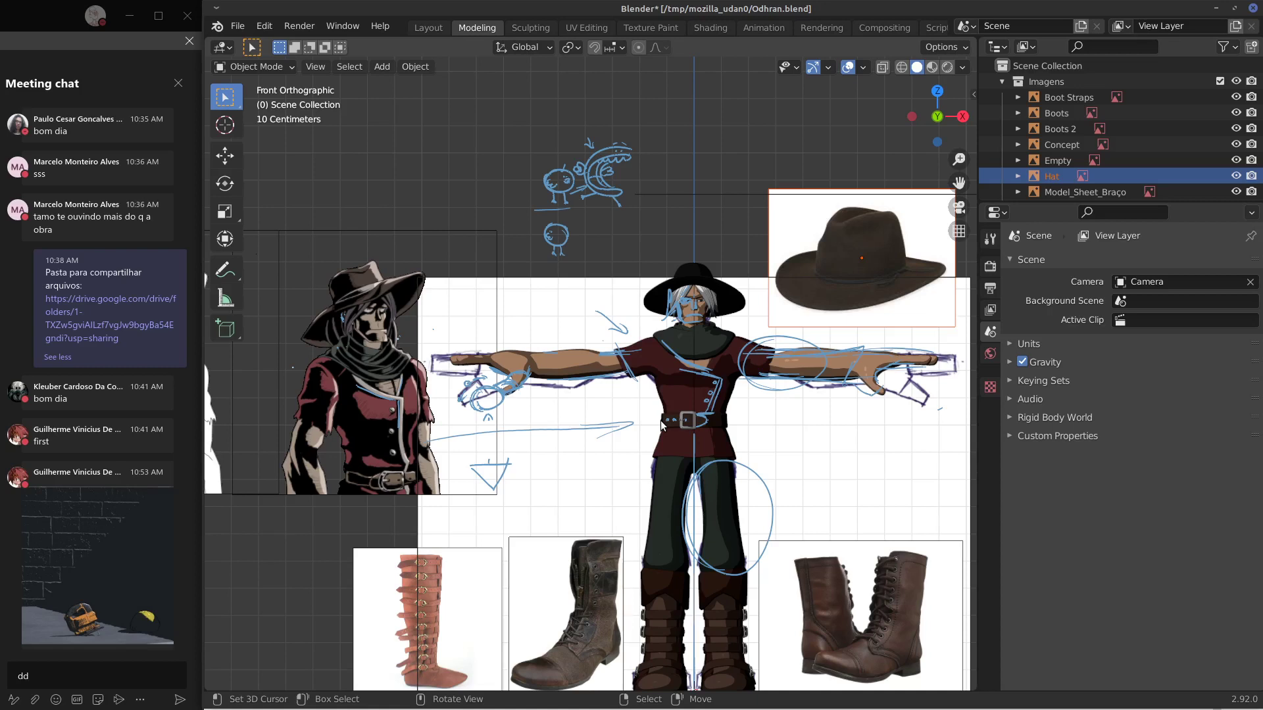
# Examine the model's boots and trousers beside the boot references from several angles.
pyautogui.keyDown('shift'); pyautogui.moveTo(792, 441); pyautogui.dragTo(802, 397, button='middle'); pyautogui.keyUp('shift')
pyautogui.moveTo(676, 468); pyautogui.dragTo(559, 358, button='middle')
pyautogui.scroll(6, 597, 539)
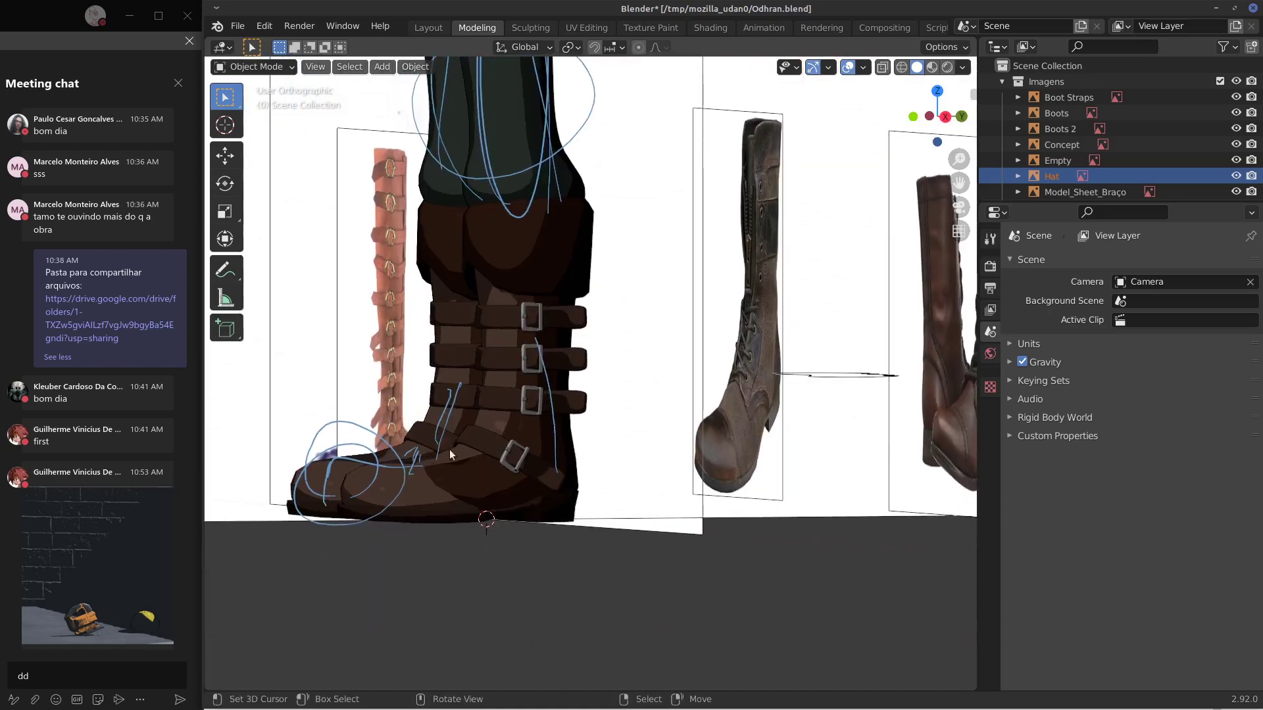
pyautogui.moveTo(459, 471); pyautogui.dragTo(530, 487, button='middle')
pyautogui.scroll(2, 574, 384)
pyautogui.moveTo(574, 384)
pyautogui.mouseDown(button='middle')
pyautogui.moveTo(743, 380)
pyautogui.moveTo(532, 388)
pyautogui.moveTo(583, 373)
pyautogui.mouseUp(button='middle')
pyautogui.scroll(-4, 583, 373)
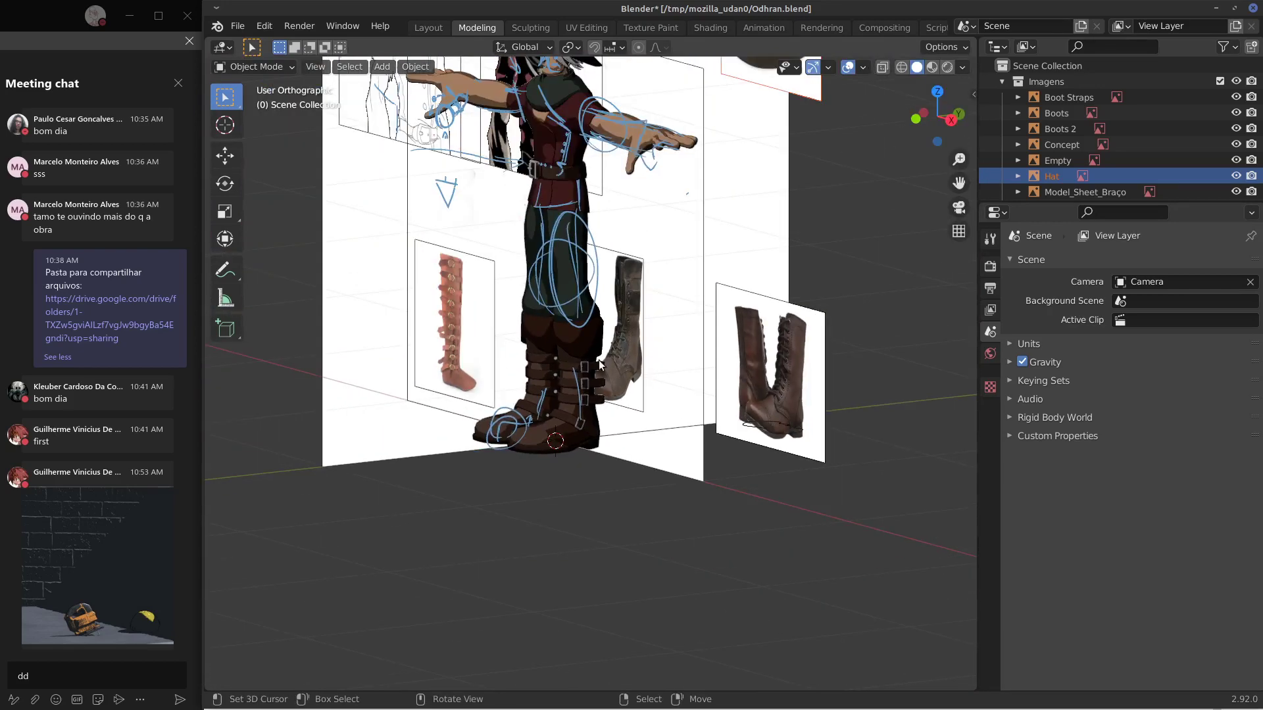
pyautogui.keyDown('shift'); pyautogui.moveTo(619, 332); pyautogui.dragTo(468, 388, button='middle'); pyautogui.keyUp('shift')
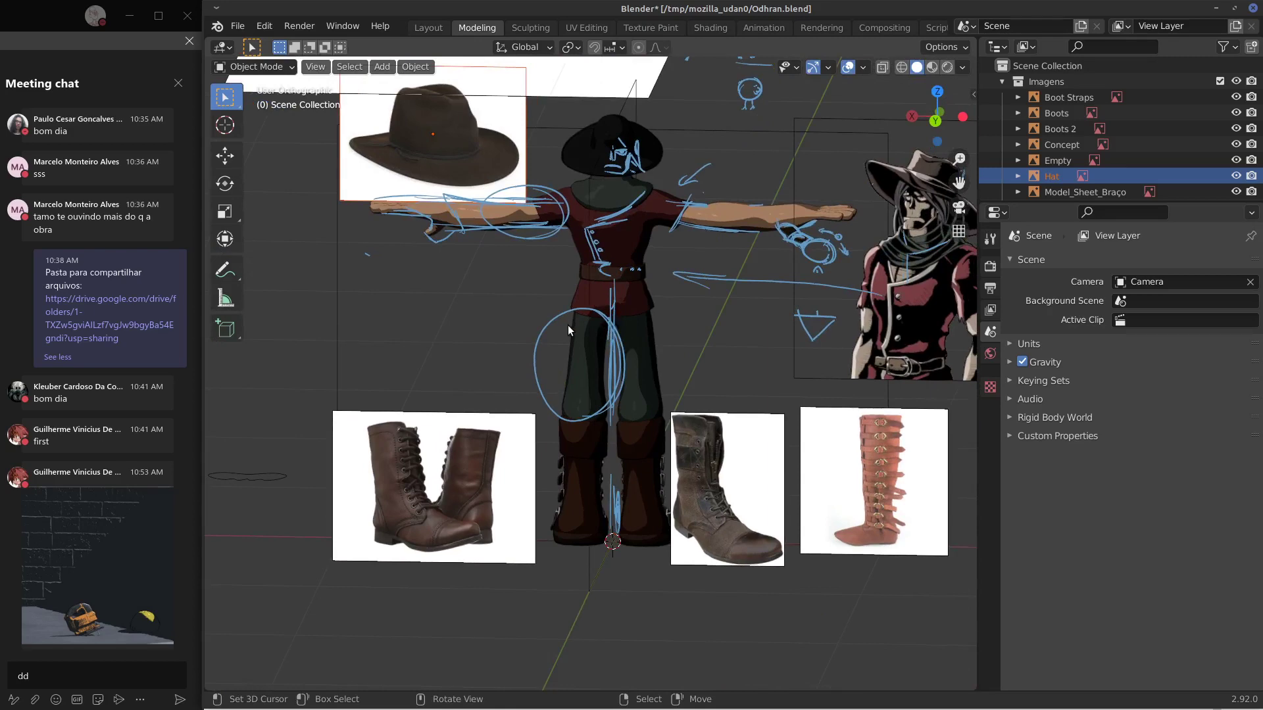
# Show the character from the back and erase the annotations covering its body and arms.
pyautogui.press('KP_3')
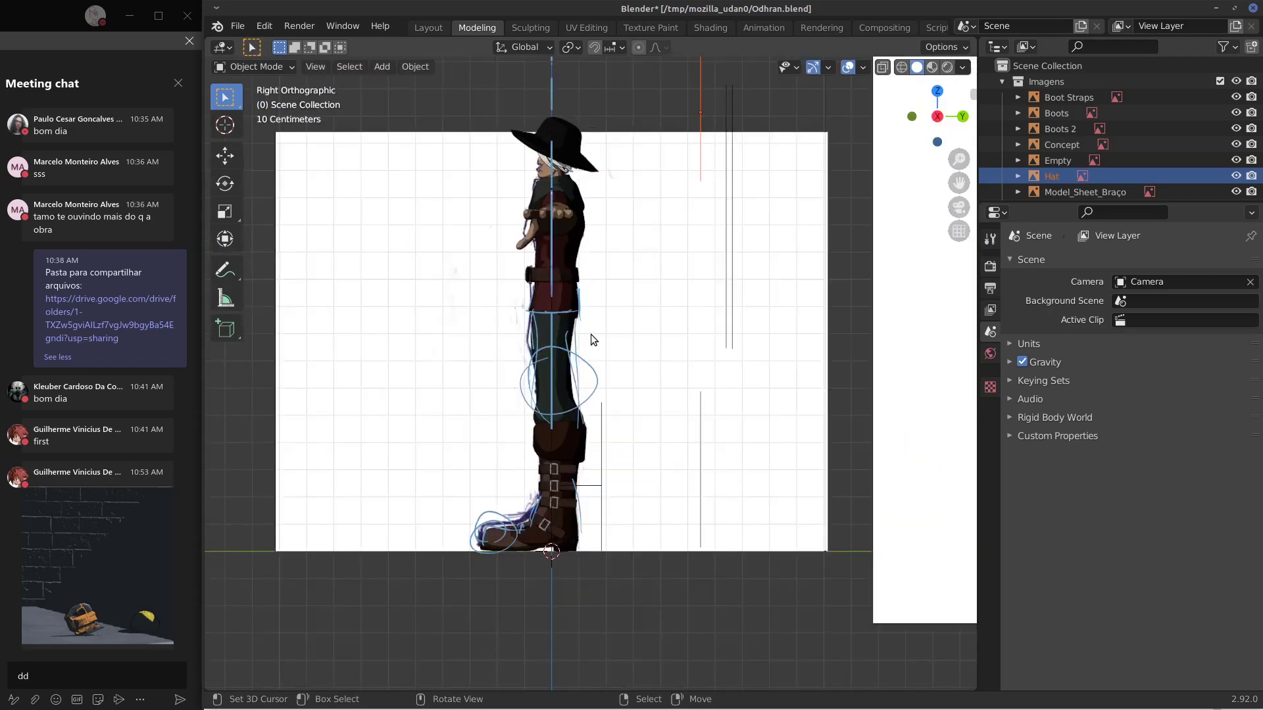
pyautogui.moveTo(680, 346); pyautogui.dragTo(593, 332, button='middle')
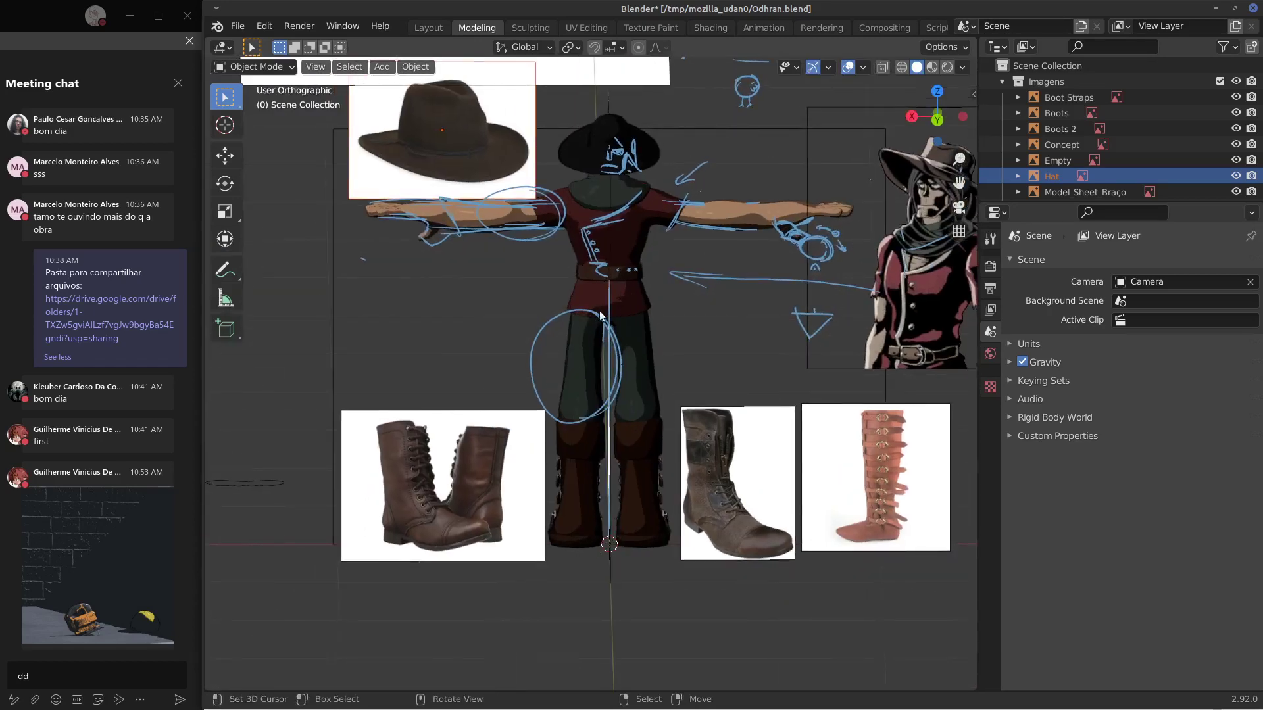
pyautogui.press('ctrl+KP_1')
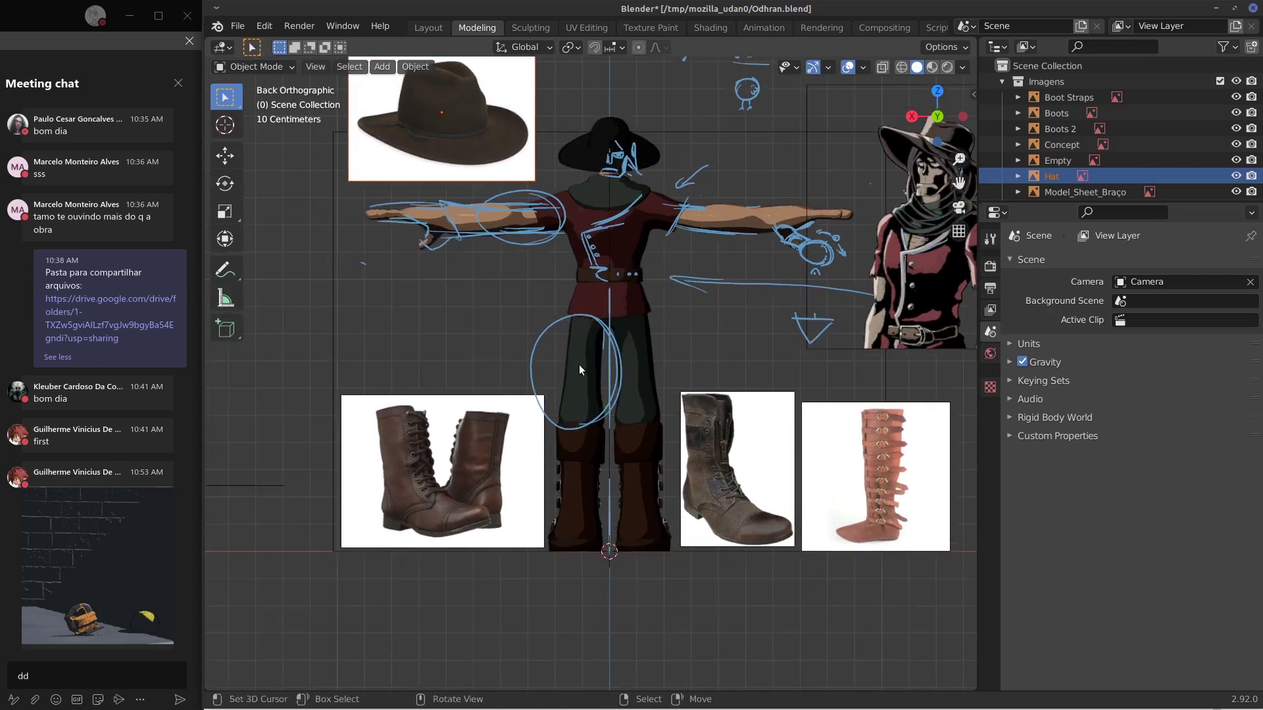
pyautogui.press('d')
pyautogui.moveTo(480, 462)
pyautogui.mouseDown(button='right')
pyautogui.moveTo(579, 353)
pyautogui.moveTo(723, 283)
pyautogui.moveTo(553, 223)
pyautogui.moveTo(618, 155)
pyautogui.moveTo(744, 166)
pyautogui.moveTo(822, 293)
pyautogui.moveTo(743, 309)
pyautogui.moveTo(661, 224)
pyautogui.moveTo(536, 192)
pyautogui.moveTo(746, 92)
pyautogui.moveTo(749, 105)
pyautogui.mouseUp(button='right')
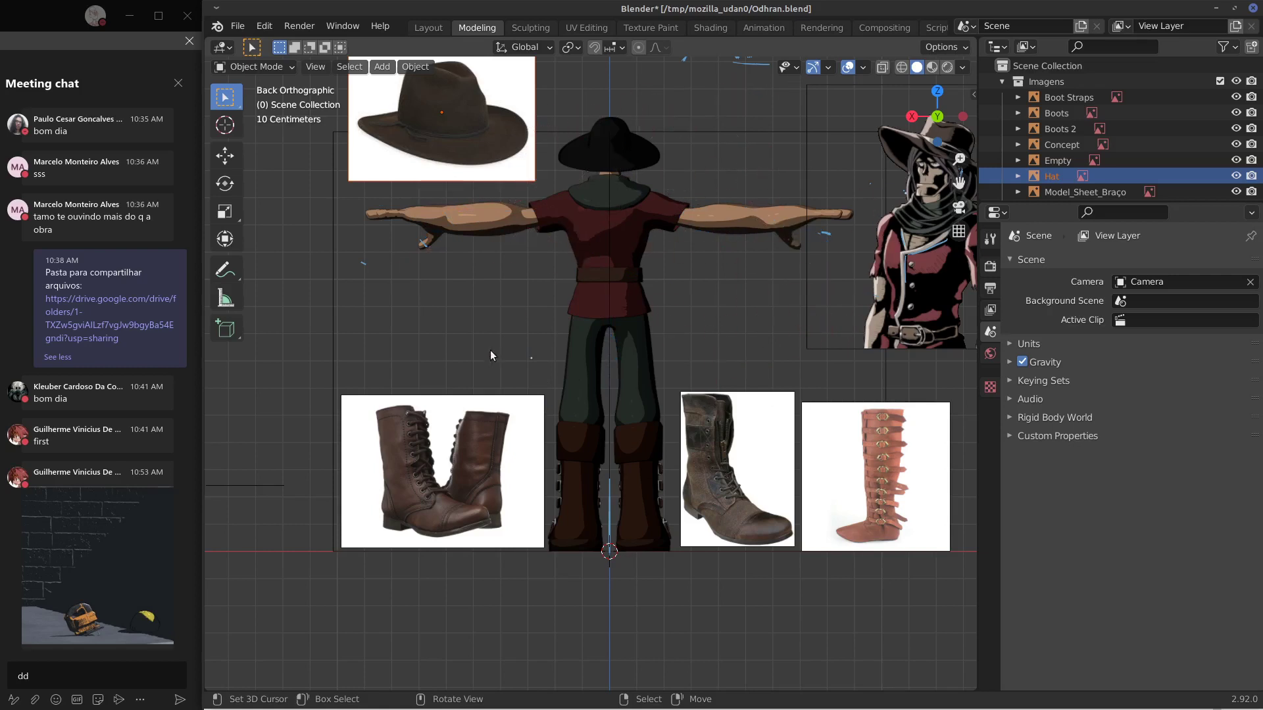
# Sketch curved fold strokes on the back of the hat and scarf, and a diagonal stroke on the lower shirt.
pyautogui.moveTo(473, 358); pyautogui.dragTo(574, 311)
pyautogui.moveTo(581, 375)
pyautogui.mouseDown(button='right')
pyautogui.moveTo(487, 338)
pyautogui.moveTo(528, 272)
pyautogui.mouseUp(button='right')
pyautogui.moveTo(587, 142); pyautogui.dragTo(641, 149)
pyautogui.moveTo(583, 188); pyautogui.dragTo(645, 180)
pyautogui.moveTo(594, 203); pyautogui.dragTo(653, 173)
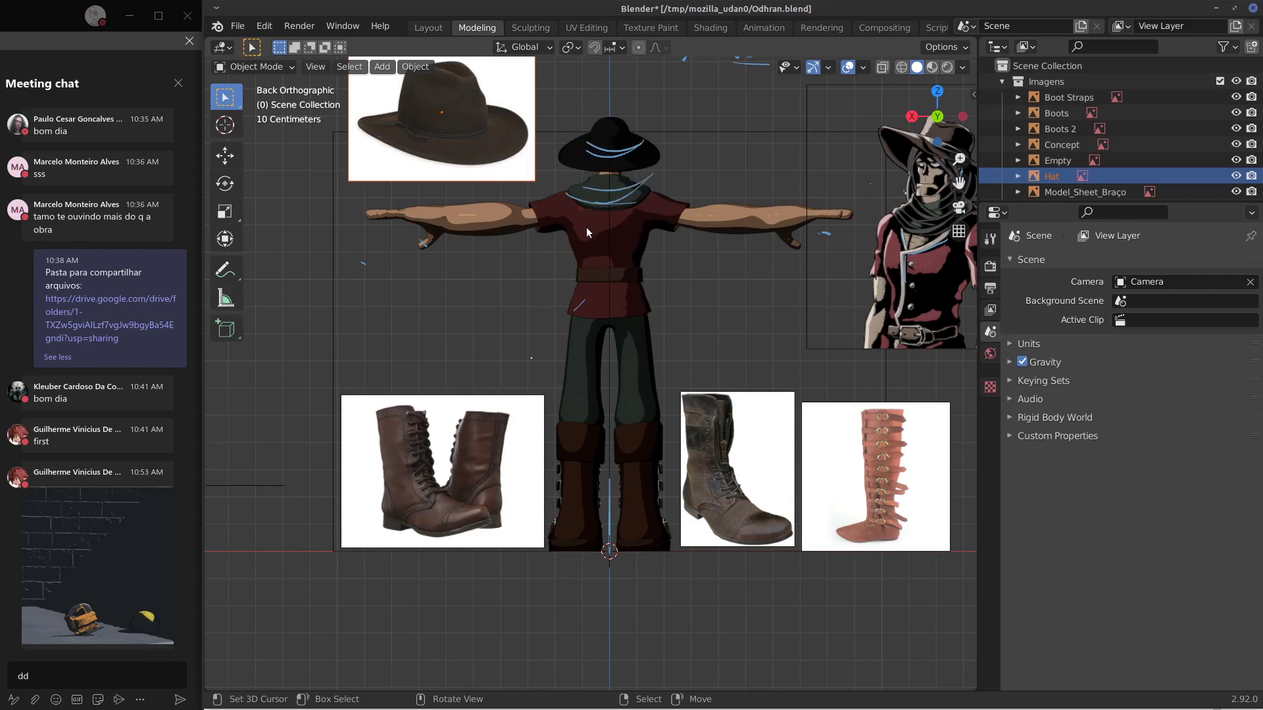
# Outline both sleeve hems, a slit in the shirt's lower back and a seam across the upper back.
pyautogui.moveTo(534, 203); pyautogui.dragTo(543, 239)
pyautogui.moveTo(686, 203); pyautogui.dragTo(676, 235)
pyautogui.moveTo(606, 316); pyautogui.dragTo(609, 291)
pyautogui.moveTo(570, 225); pyautogui.dragTo(644, 226)
pyautogui.moveTo(568, 225); pyautogui.dragTo(573, 203)
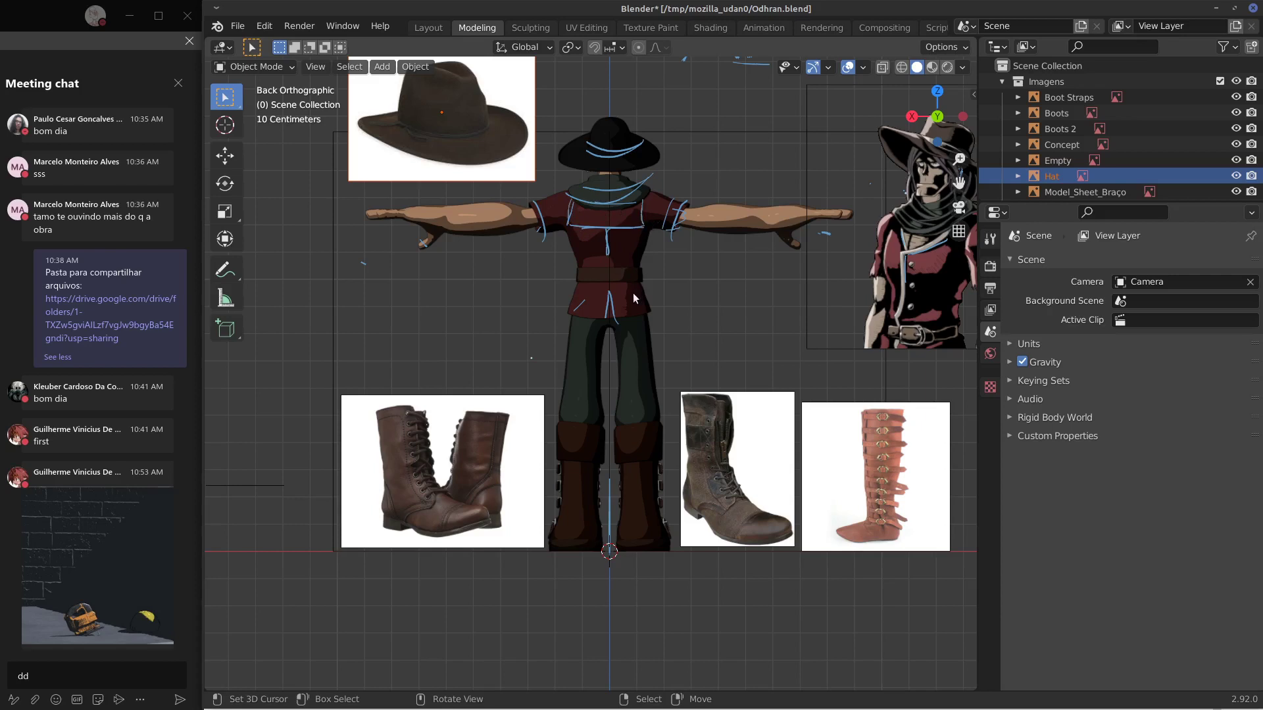
# Sketch folds at one trouser knee, and replace the horizontal strap strokes on the opposite boot with a vertical seam and heel curve.
pyautogui.moveTo(569, 414); pyautogui.dragTo(601, 402)
pyautogui.moveTo(663, 467)
pyautogui.mouseDown()
pyautogui.moveTo(664, 499)
pyautogui.moveTo(618, 516)
pyautogui.mouseUp()
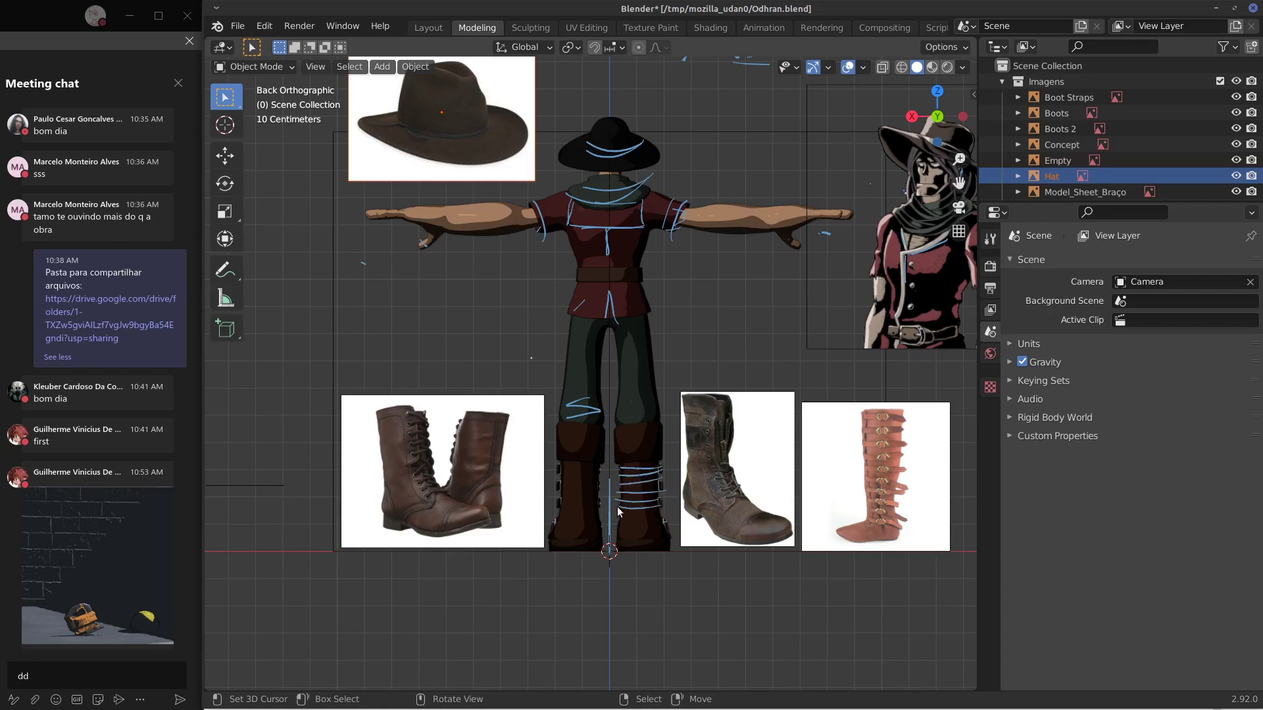
pyautogui.moveTo(624, 477); pyautogui.dragTo(648, 508, button='right')
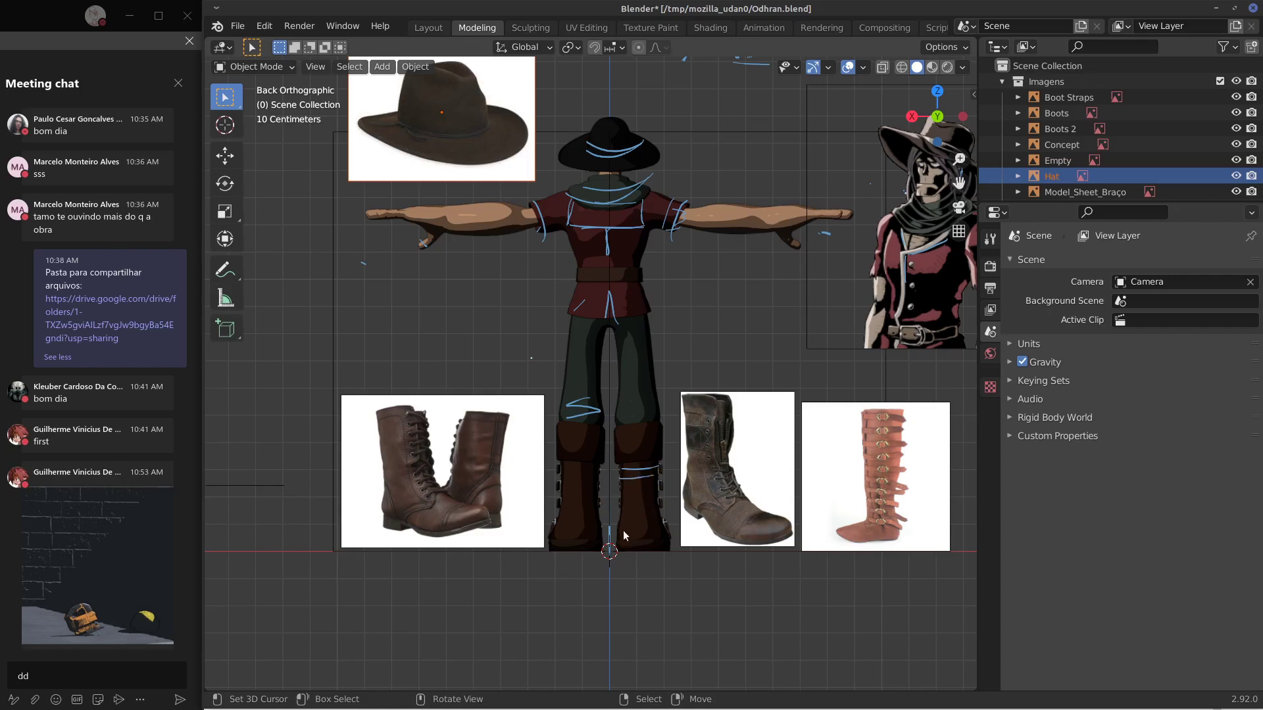
pyautogui.moveTo(617, 532)
pyautogui.mouseDown()
pyautogui.moveTo(653, 511)
pyautogui.moveTo(668, 528)
pyautogui.moveTo(640, 468)
pyautogui.mouseUp()
pyautogui.moveTo(619, 475); pyautogui.dragTo(647, 472, button='right')
pyautogui.moveTo(640, 506); pyautogui.dragTo(640, 463)
# Retrace the belt and upper-back seam, then erase all annotations from the back of the hat, scarf, shirt, trousers and boots.
pyautogui.moveTo(622, 287); pyautogui.dragTo(675, 309, button='middle')
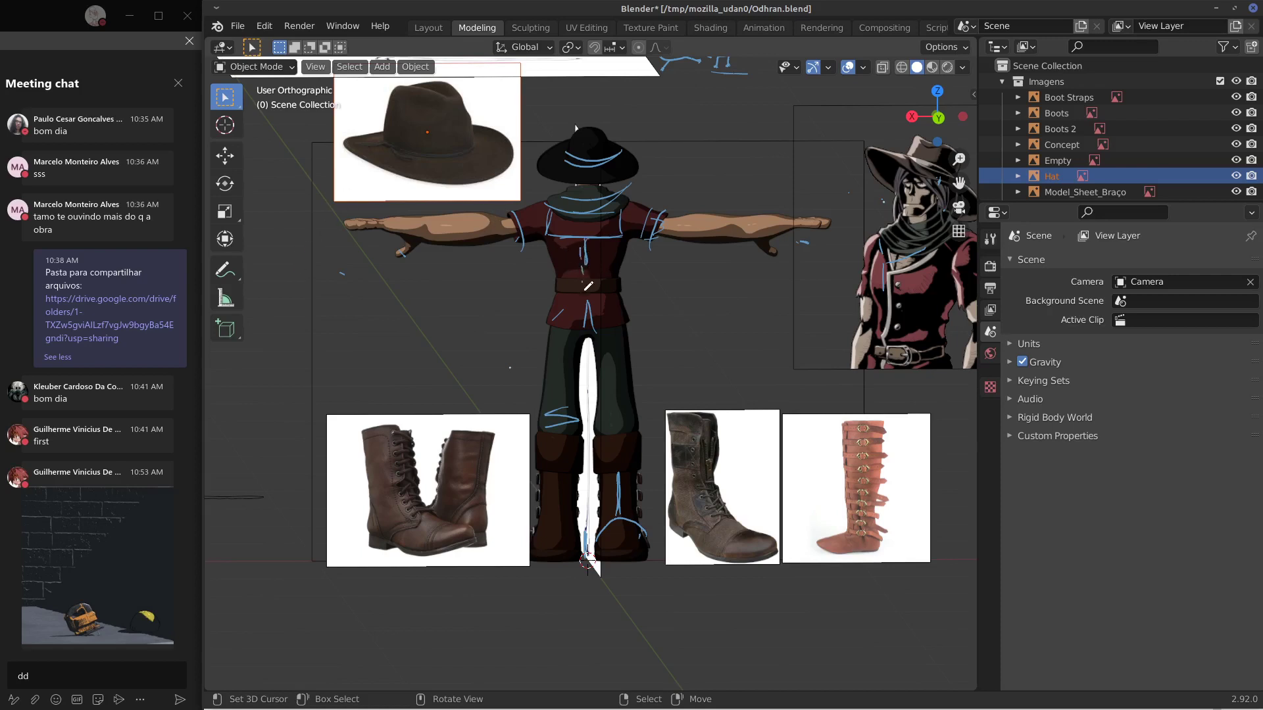
pyautogui.moveTo(588, 286)
pyautogui.mouseDown()
pyautogui.moveTo(566, 318)
pyautogui.moveTo(629, 311)
pyautogui.mouseUp()
pyautogui.moveTo(570, 226); pyautogui.dragTo(621, 227)
pyautogui.moveTo(735, 318)
pyautogui.mouseDown(button='right')
pyautogui.moveTo(477, 338)
pyautogui.moveTo(701, 228)
pyautogui.moveTo(533, 227)
pyautogui.mouseUp(button='right')
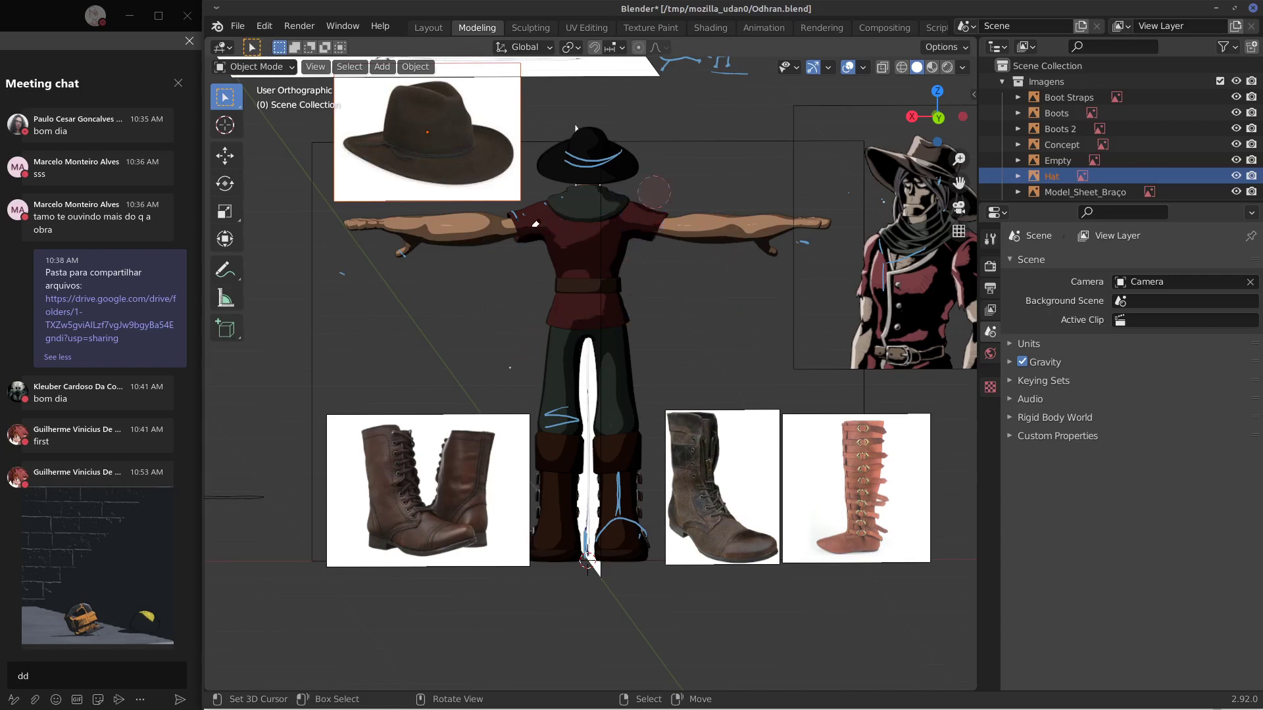
pyautogui.moveTo(653, 193)
pyautogui.mouseDown(button='right')
pyautogui.moveTo(576, 178)
pyautogui.moveTo(514, 544)
pyautogui.moveTo(628, 438)
pyautogui.moveTo(564, 403)
pyautogui.mouseUp(button='right')
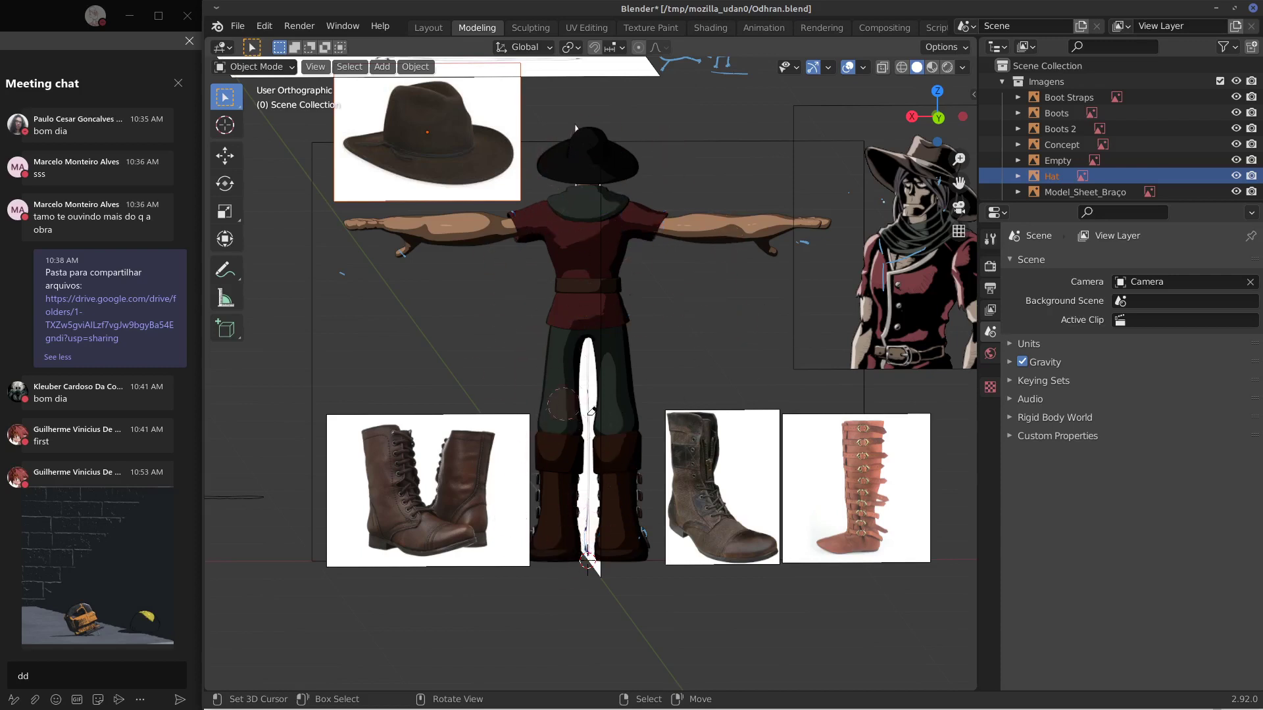
# Sketch seam lines along the inside of both trouser legs and up to the crotch, then erase them.
pyautogui.moveTo(588, 413)
pyautogui.mouseDown(button='middle')
pyautogui.moveTo(670, 533)
pyautogui.moveTo(648, 460)
pyautogui.mouseUp(button='middle')
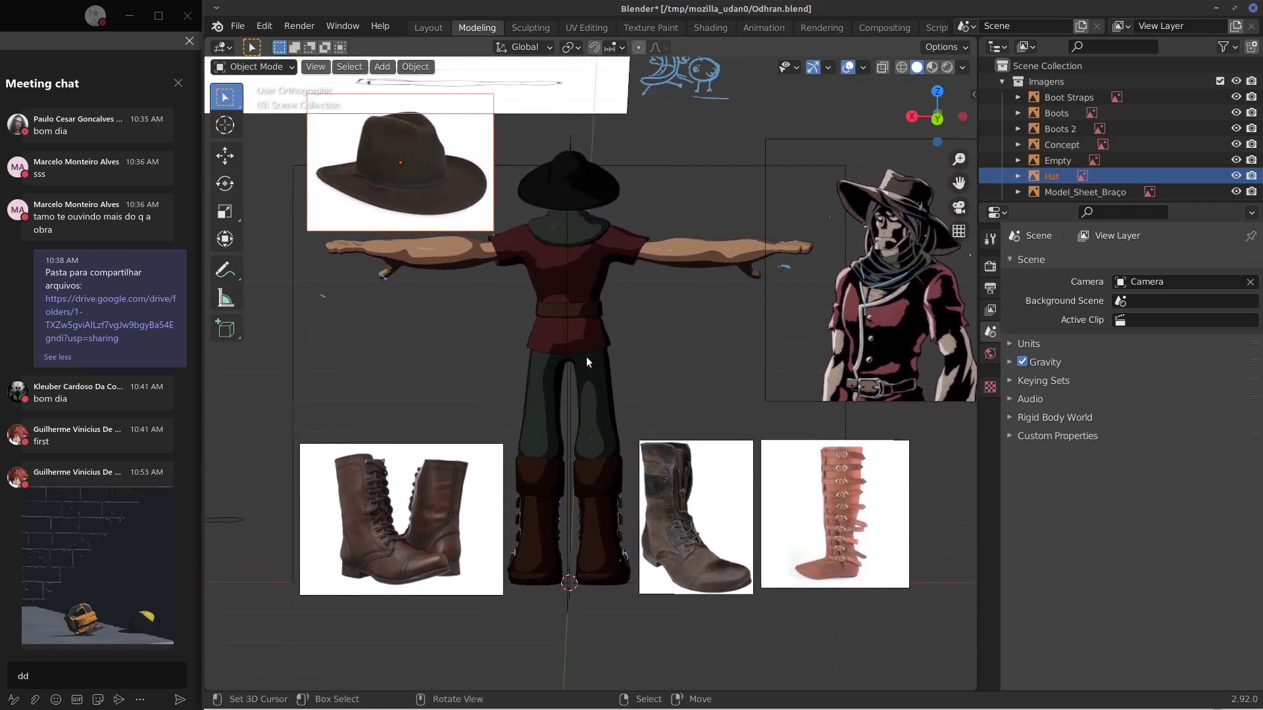
pyautogui.moveTo(583, 353)
pyautogui.mouseDown()
pyautogui.moveTo(589, 368)
pyautogui.moveTo(600, 362)
pyautogui.moveTo(598, 384)
pyautogui.mouseUp()
pyautogui.hotkey('ctrl', 'z')
pyautogui.moveTo(541, 430)
pyautogui.mouseDown()
pyautogui.moveTo(555, 359)
pyautogui.moveTo(592, 359)
pyautogui.moveTo(593, 459)
pyautogui.mouseUp()
pyautogui.moveTo(515, 447); pyautogui.dragTo(537, 359)
pyautogui.moveTo(538, 450); pyautogui.dragTo(550, 368)
pyautogui.moveTo(571, 337); pyautogui.dragTo(570, 353)
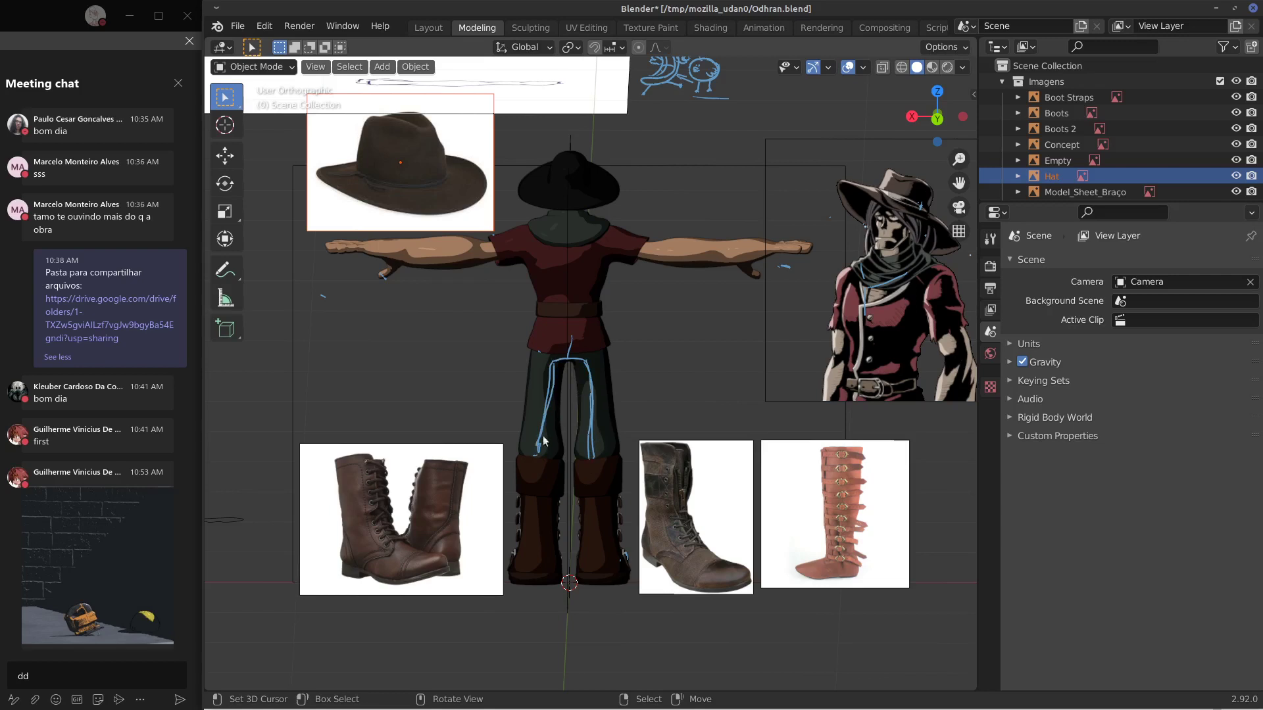
pyautogui.moveTo(540, 454)
pyautogui.mouseDown(button='right')
pyautogui.moveTo(567, 345)
pyautogui.moveTo(588, 478)
pyautogui.mouseUp(button='right')
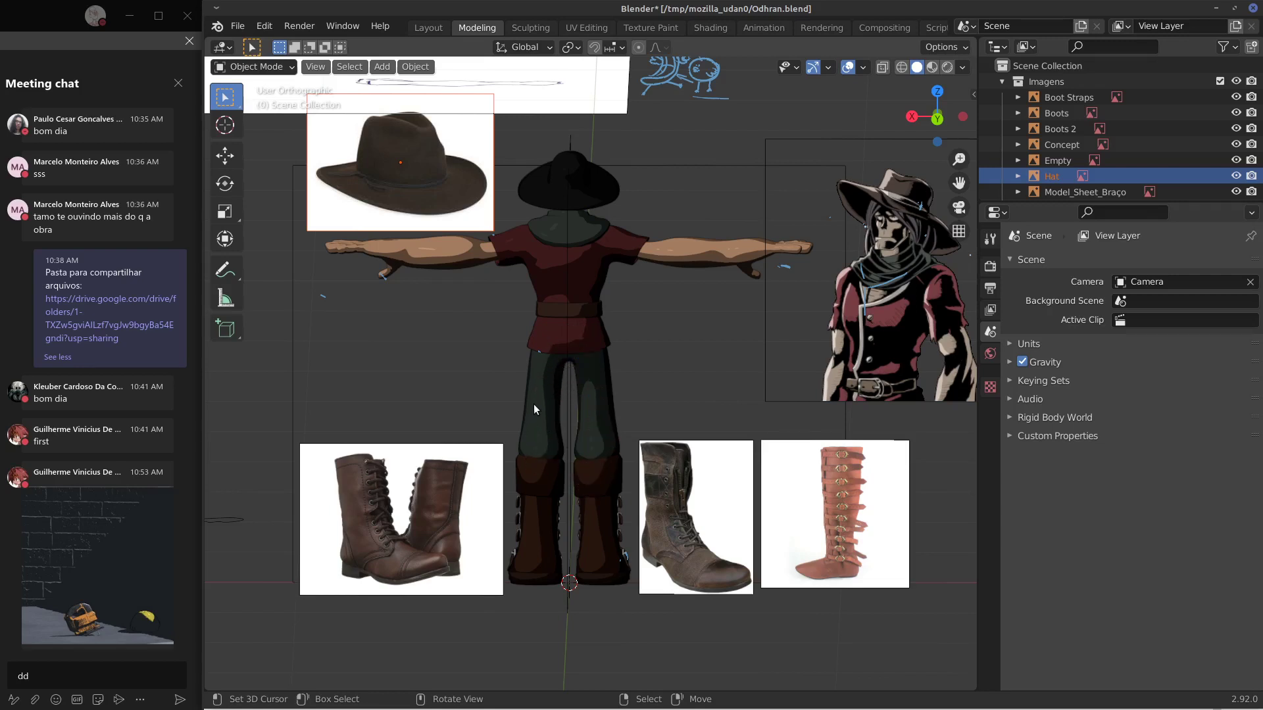
# Sketch dashed seam strokes down both trouser legs and mark a slit and hem on the lower back of the shirt.
pyautogui.moveTo(536, 441); pyautogui.dragTo(539, 427)
pyautogui.moveTo(538, 436); pyautogui.dragTo(526, 394, button='right')
pyautogui.moveTo(531, 452); pyautogui.dragTo(528, 451, button='right')
pyautogui.moveTo(533, 427)
pyautogui.mouseDown()
pyautogui.moveTo(534, 406)
pyautogui.moveTo(587, 409)
pyautogui.mouseUp()
pyautogui.moveTo(566, 358)
pyautogui.mouseDown()
pyautogui.moveTo(573, 332)
pyautogui.moveTo(569, 353)
pyautogui.moveTo(592, 352)
pyautogui.mouseUp()
# Sketch a horizontal seam across the shirt's back with lines above and below it, and trace both armhole edges.
pyautogui.moveTo(527, 258)
pyautogui.mouseDown()
pyautogui.moveTo(532, 238)
pyautogui.moveTo(612, 268)
pyautogui.moveTo(581, 294)
pyautogui.mouseUp()
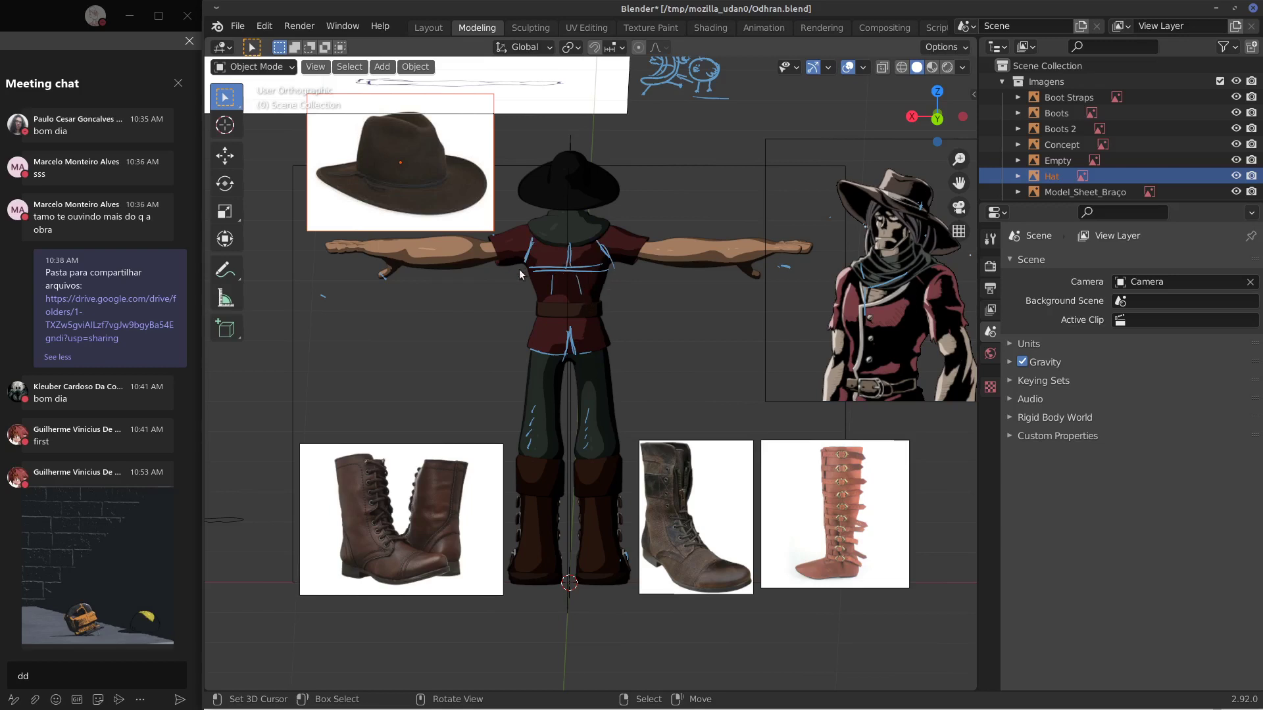
pyautogui.moveTo(535, 227); pyautogui.dragTo(527, 266)
pyautogui.moveTo(601, 235)
pyautogui.mouseDown()
pyautogui.moveTo(609, 269)
pyautogui.moveTo(565, 266)
pyautogui.mouseUp()
# Close Odhran.blend without saving the changes and open the TEMP folder in Google Drive.
pyautogui.moveTo(697, 299); pyautogui.dragTo(769, 276, button='middle')
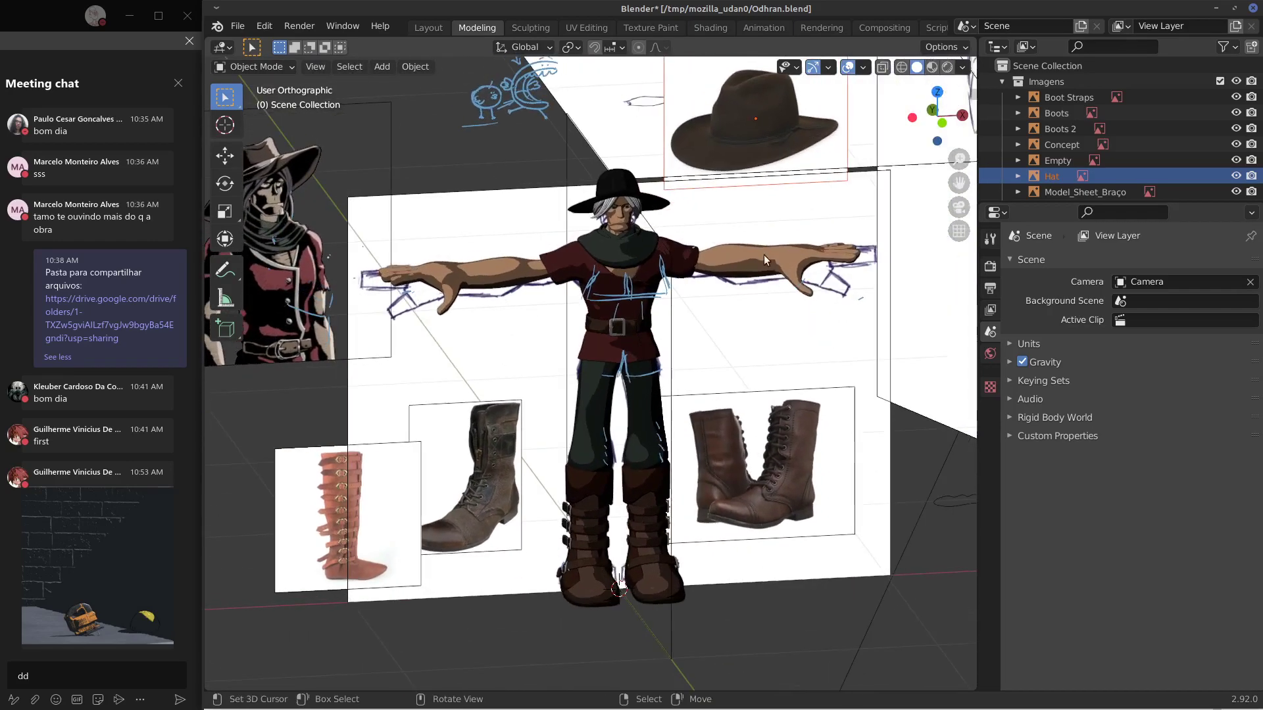
pyautogui.click(1252, 8)
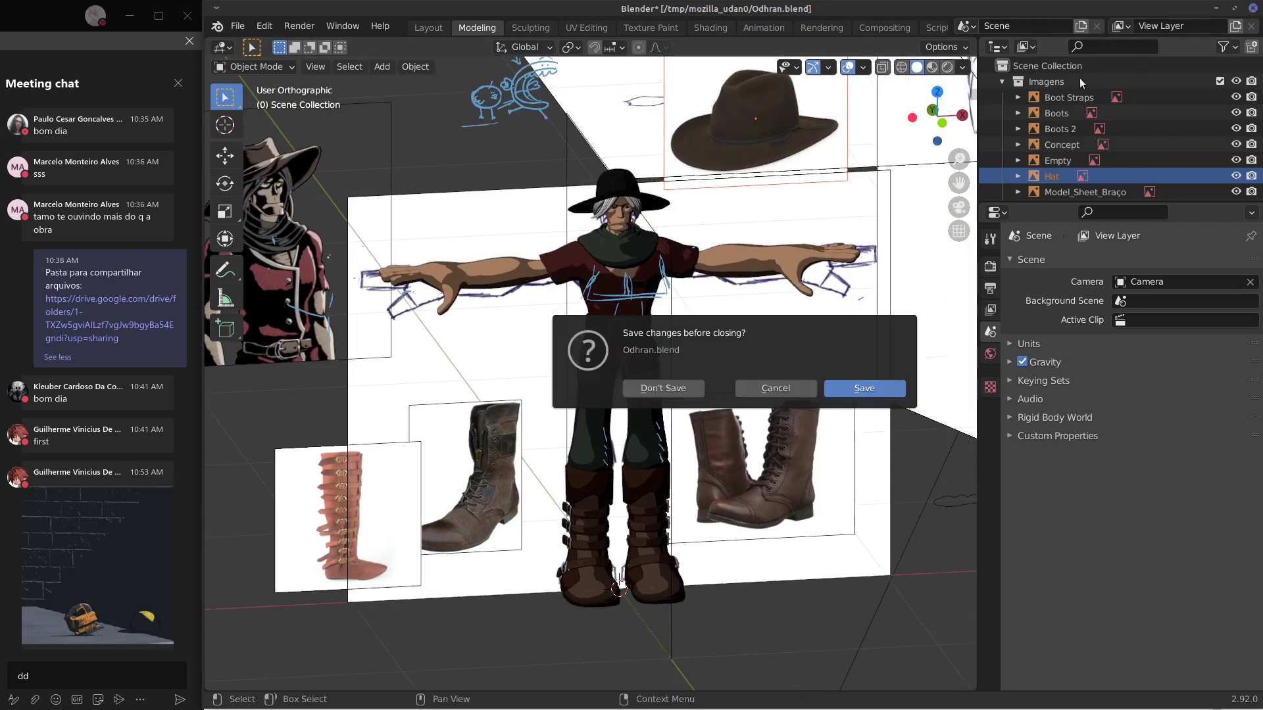
pyautogui.click(664, 386)
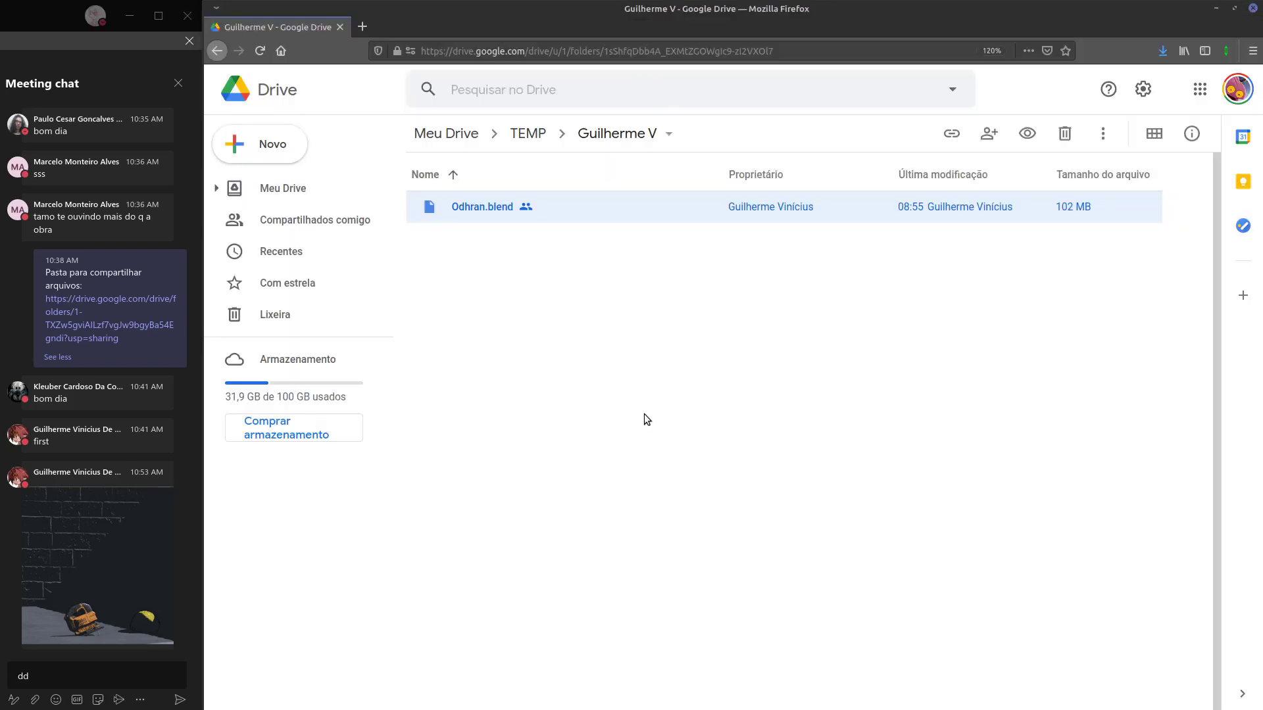
pyautogui.click(528, 133)
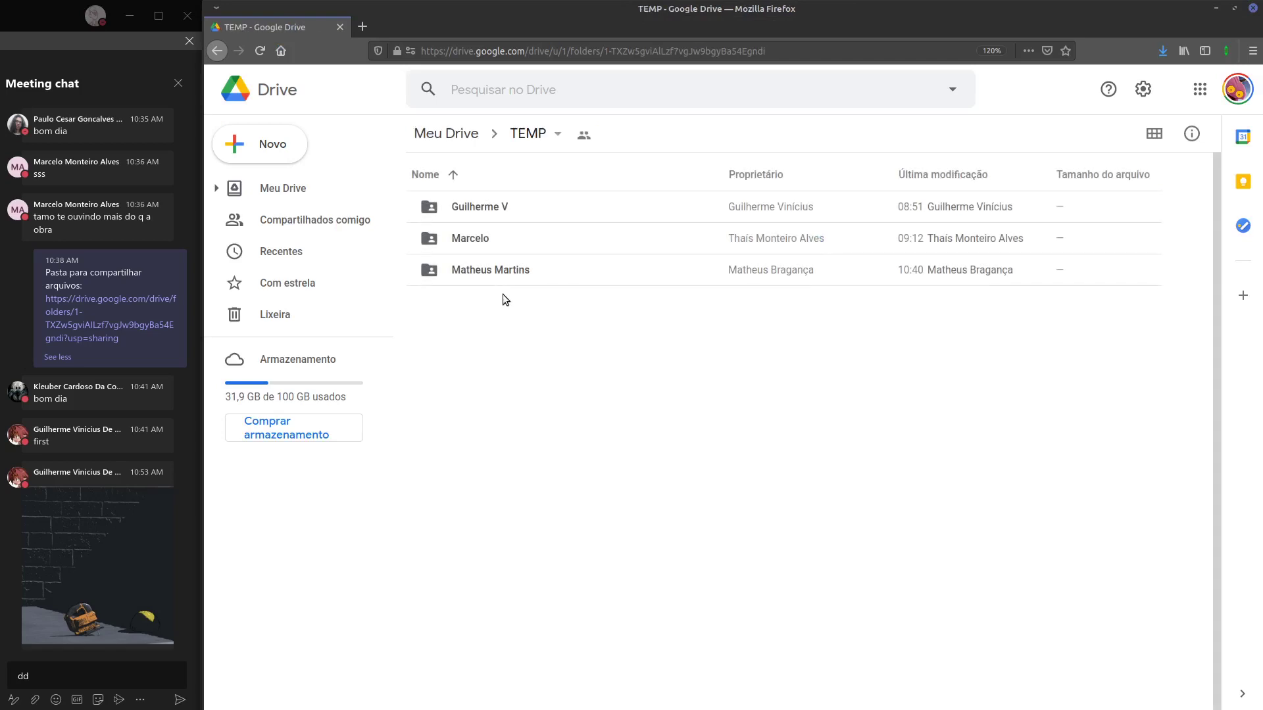
# Download Gab.blend from the student's folder inside TEMP and open it in Blender.
pyautogui.doubleClick(492, 236)
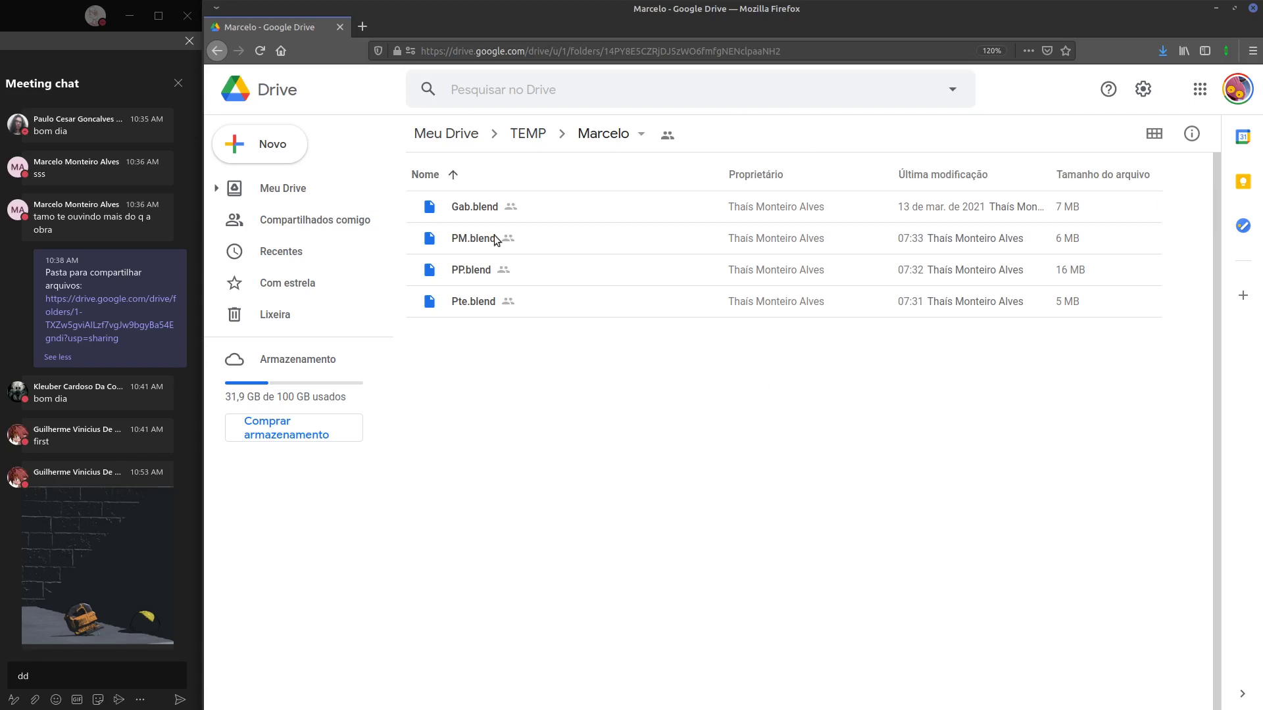
pyautogui.click(493, 218)
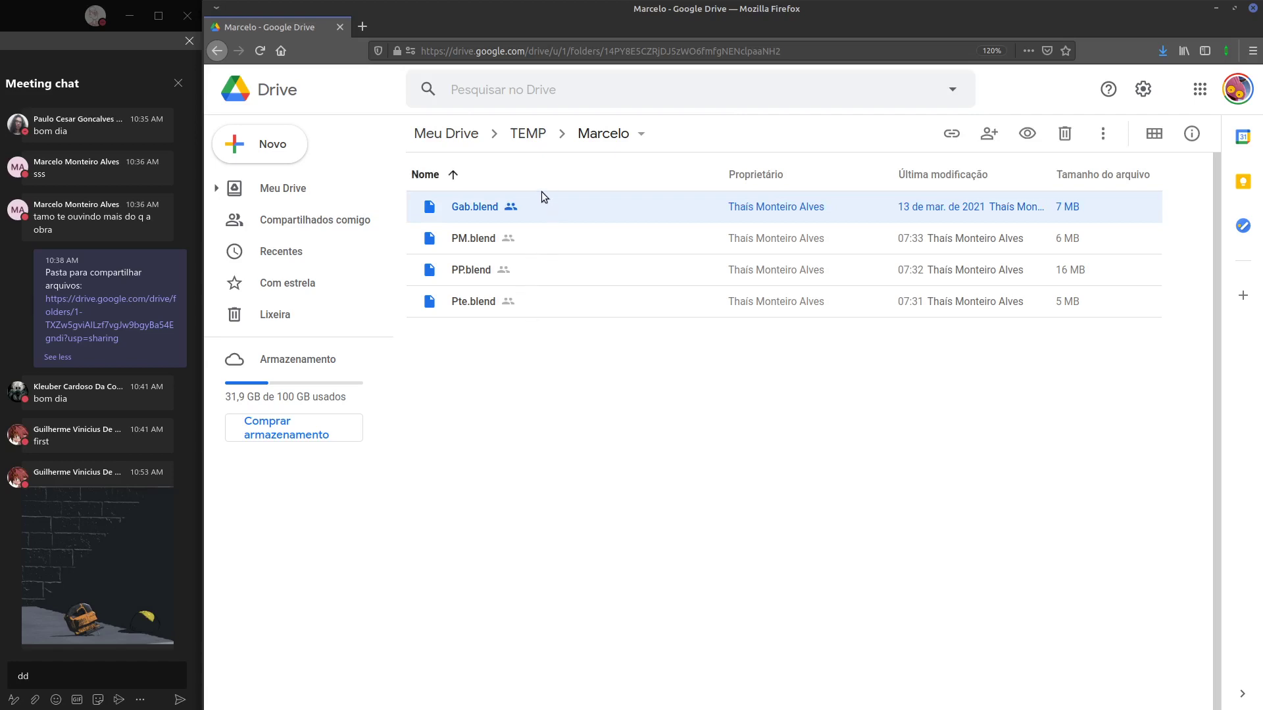
pyautogui.doubleClick(555, 207)
pyautogui.click(730, 393)
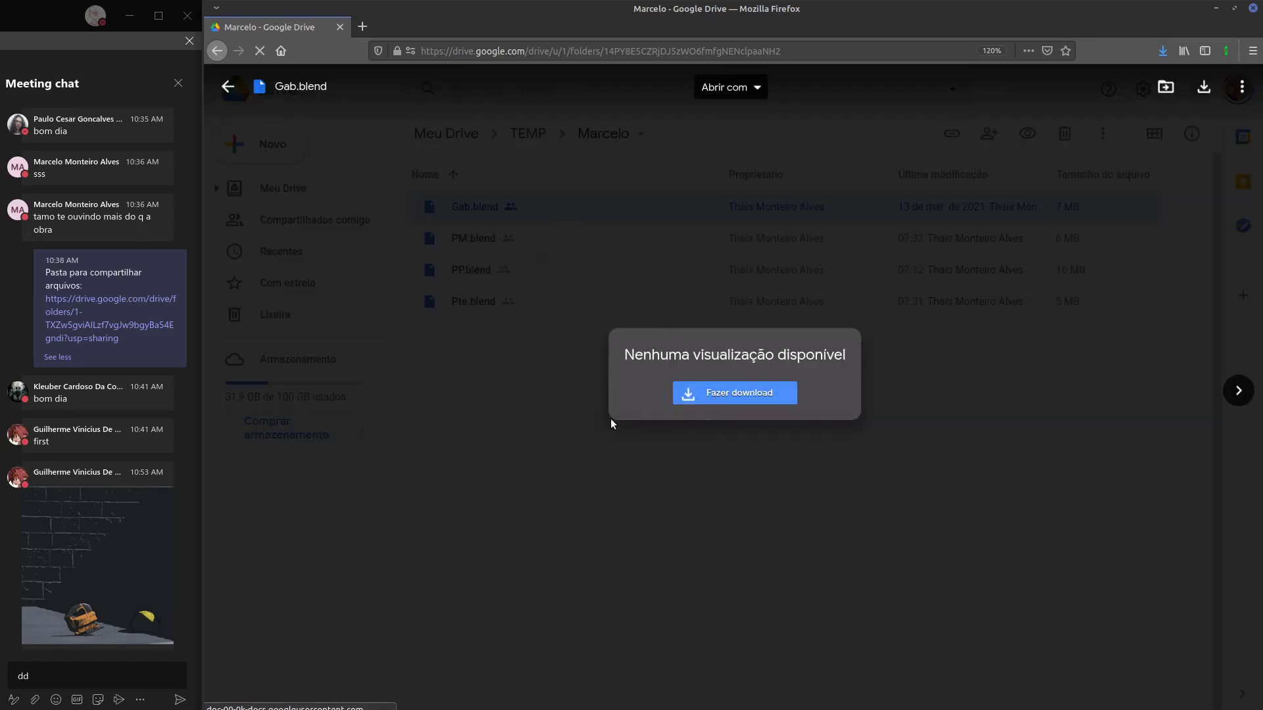
pyautogui.click(727, 395)
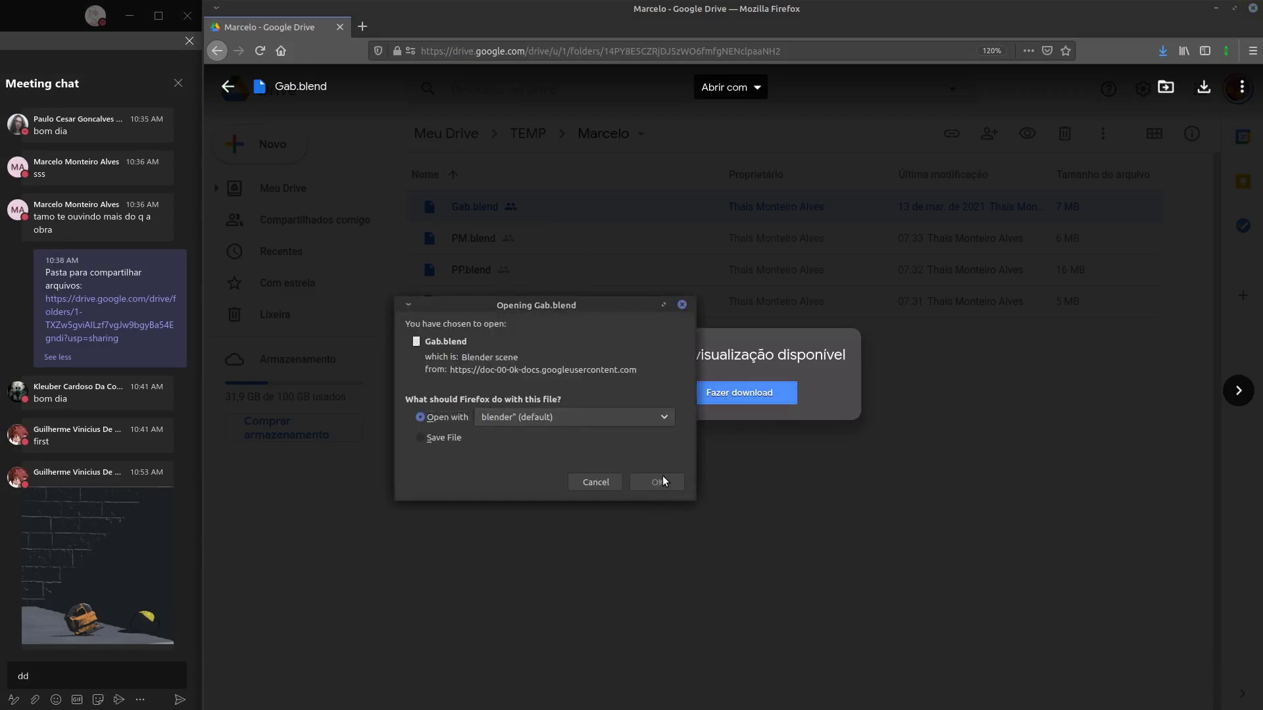
pyautogui.click(664, 481)
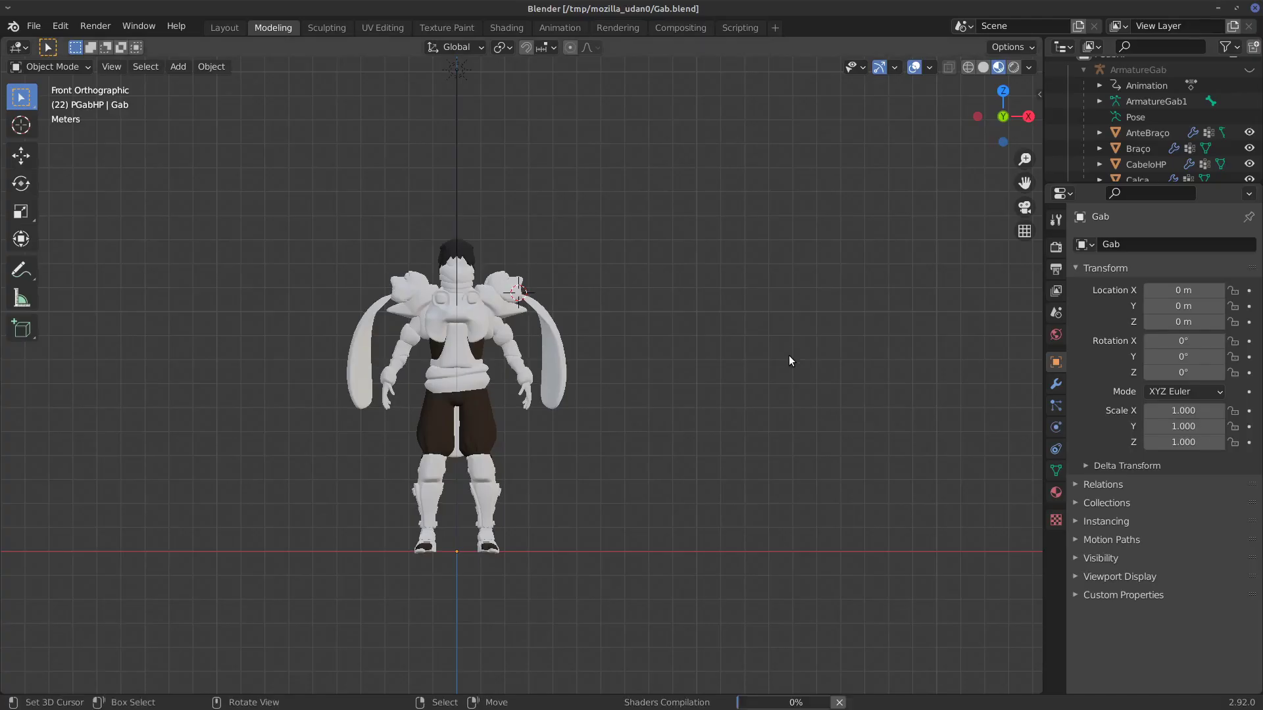
# Examine the armoured character from the front and the side, focusing on the chest armour and hanging cloths.
pyautogui.moveTo(714, 362); pyautogui.dragTo(527, 369, button='middle')
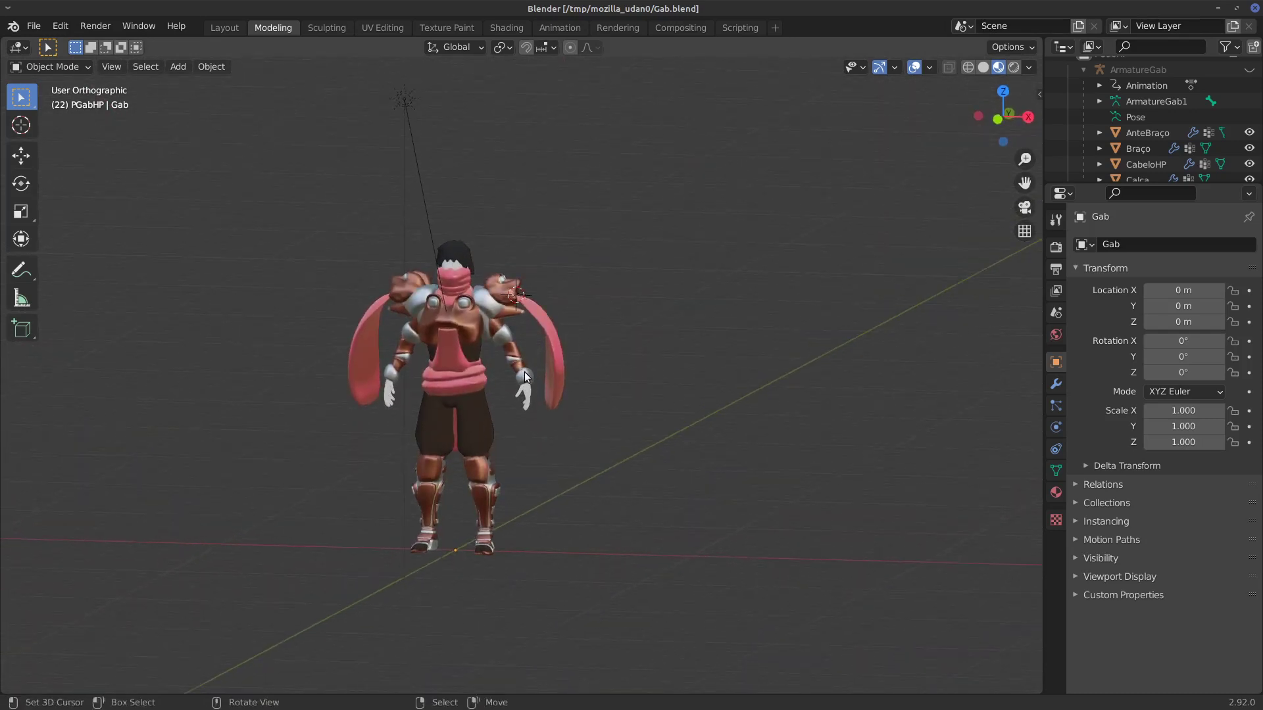
pyautogui.press('KP_1')
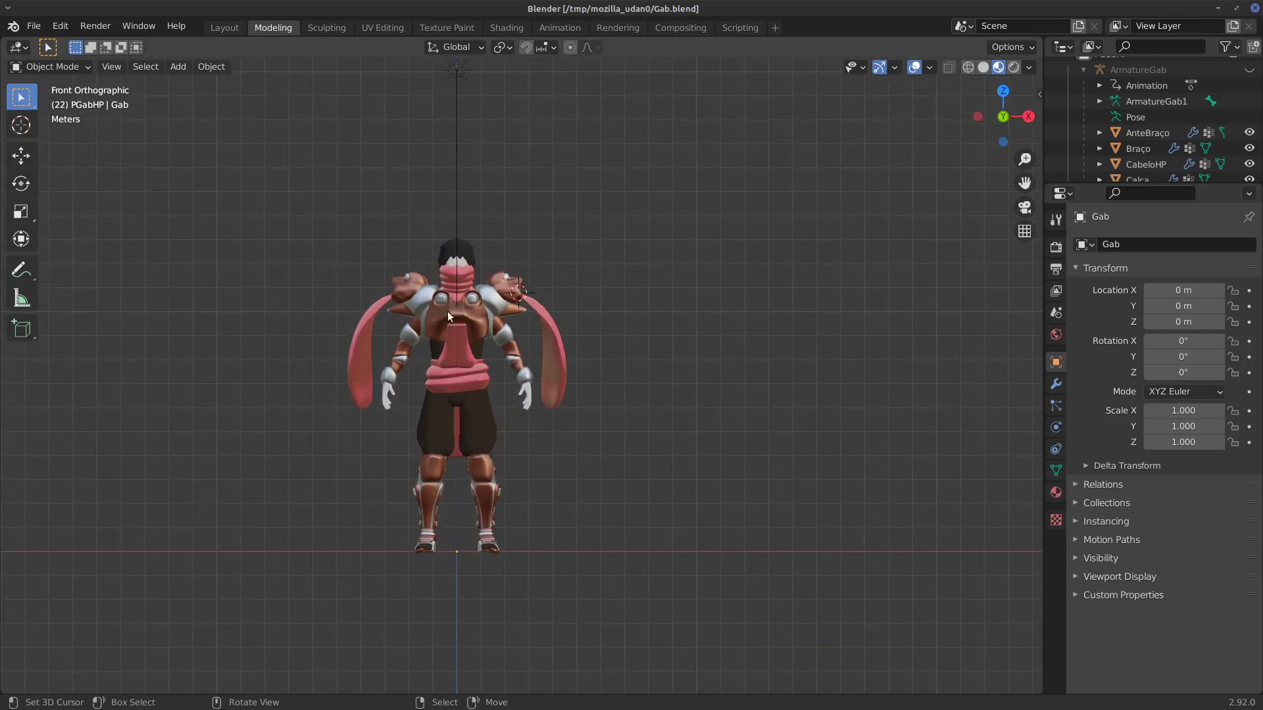
pyautogui.scroll(6, 443, 325)
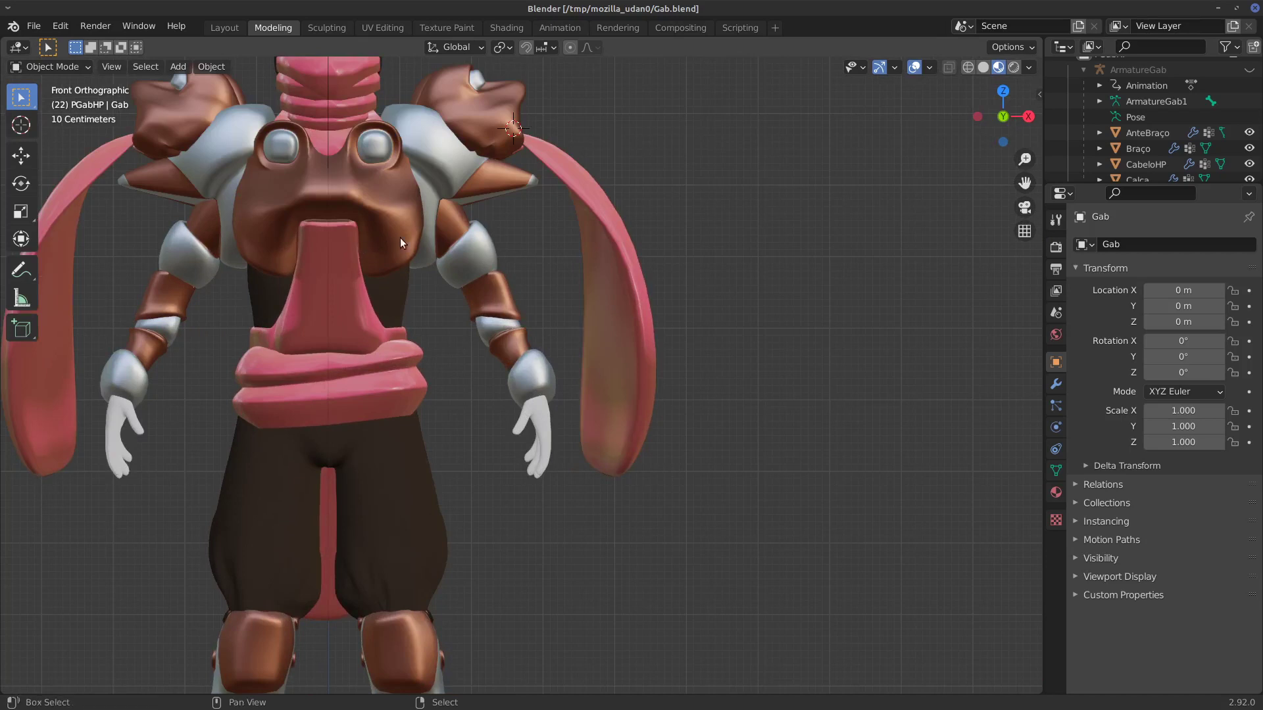
pyautogui.keyDown('shift'); pyautogui.moveTo(400, 238); pyautogui.dragTo(627, 345, button='middle'); pyautogui.keyUp('shift')
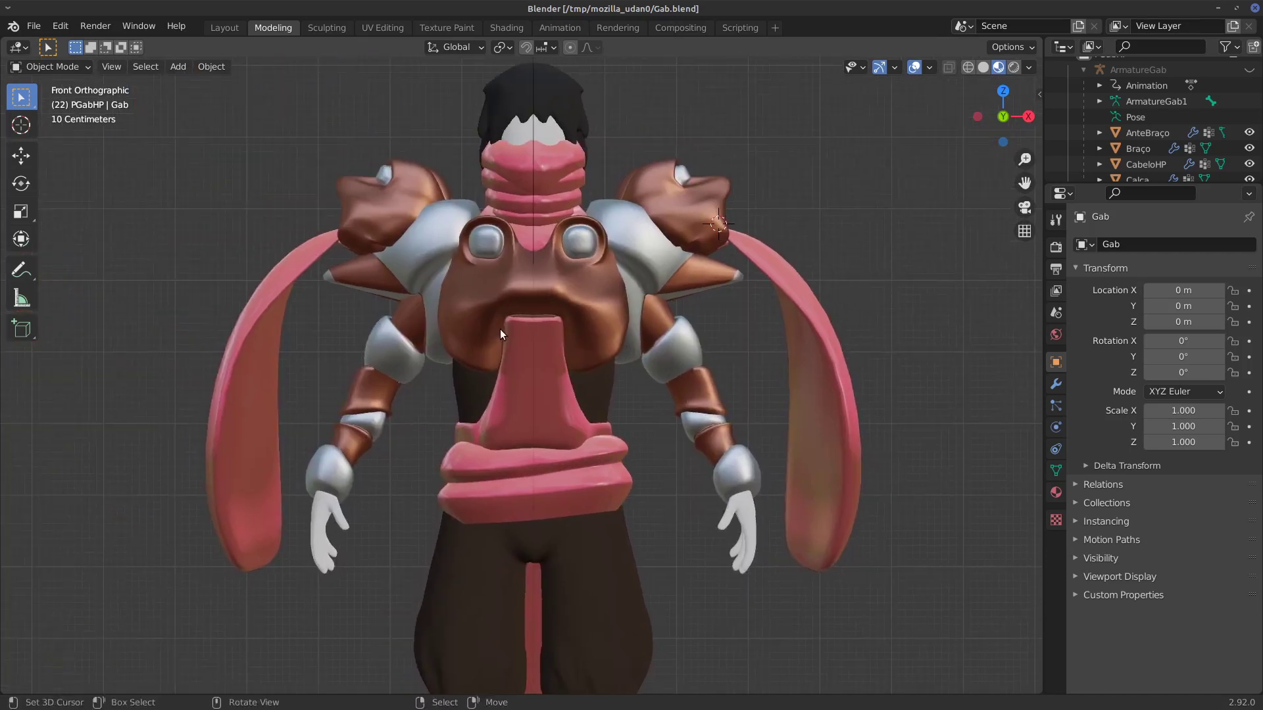
pyautogui.moveTo(500, 329)
pyautogui.mouseDown(button='middle')
pyautogui.moveTo(516, 301)
pyautogui.moveTo(429, 297)
pyautogui.moveTo(586, 310)
pyautogui.moveTo(501, 334)
pyautogui.mouseUp(button='middle')
pyautogui.moveTo(589, 295); pyautogui.dragTo(367, 323, button='middle')
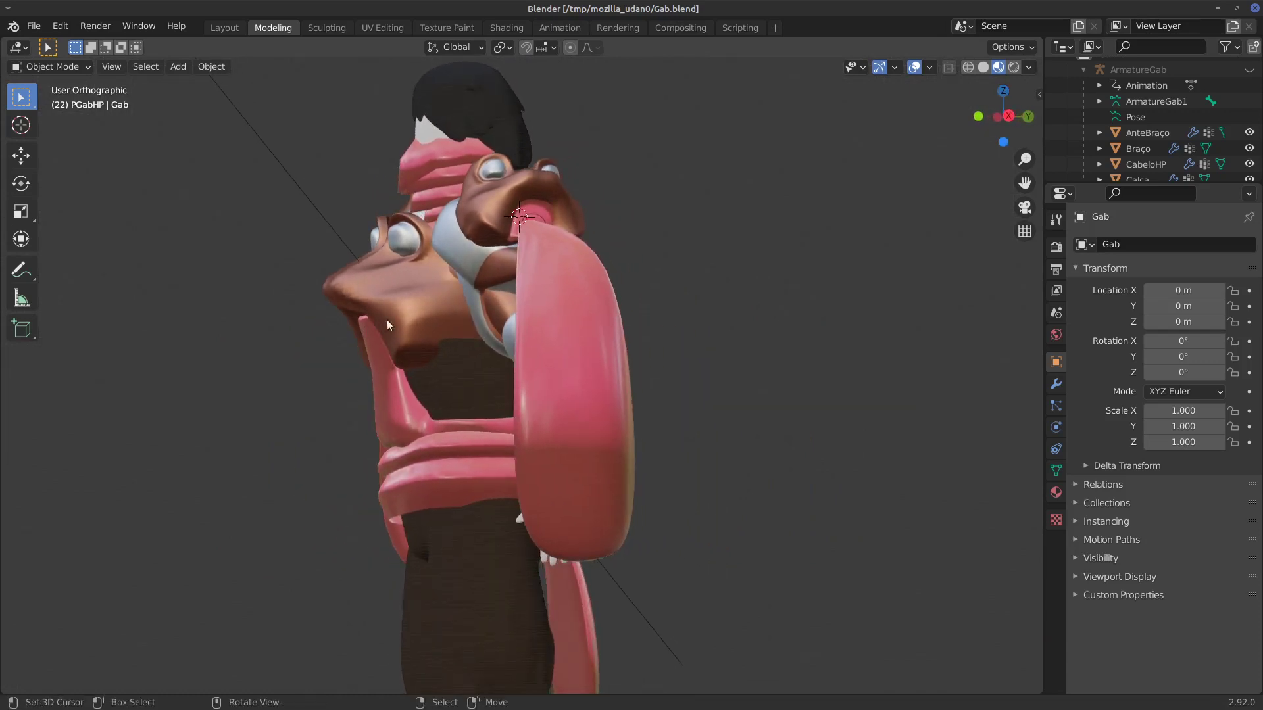
pyautogui.press('KP_1')
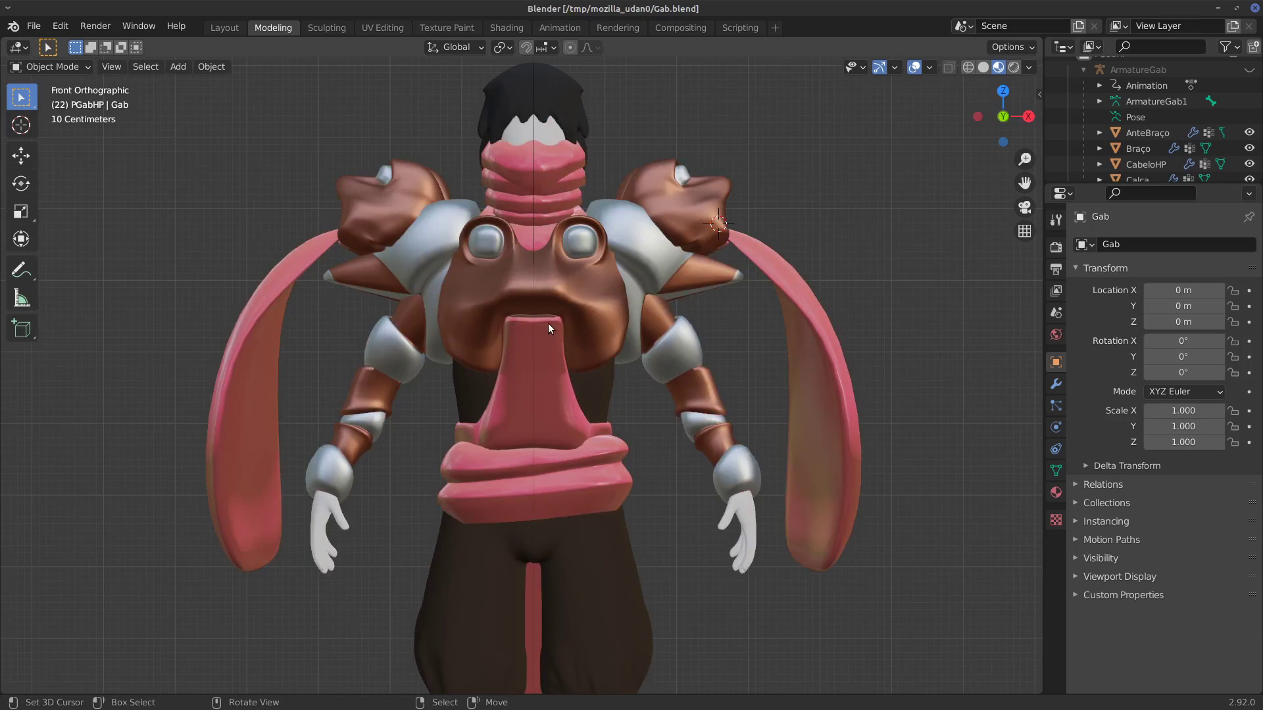
# Sketch annotation strokes where the pink cloth enters the mouth of the chest armour, erasing and redrawing them.
pyautogui.moveTo(540, 317); pyautogui.dragTo(533, 364)
pyautogui.moveTo(529, 372); pyautogui.dragTo(537, 315, button='right')
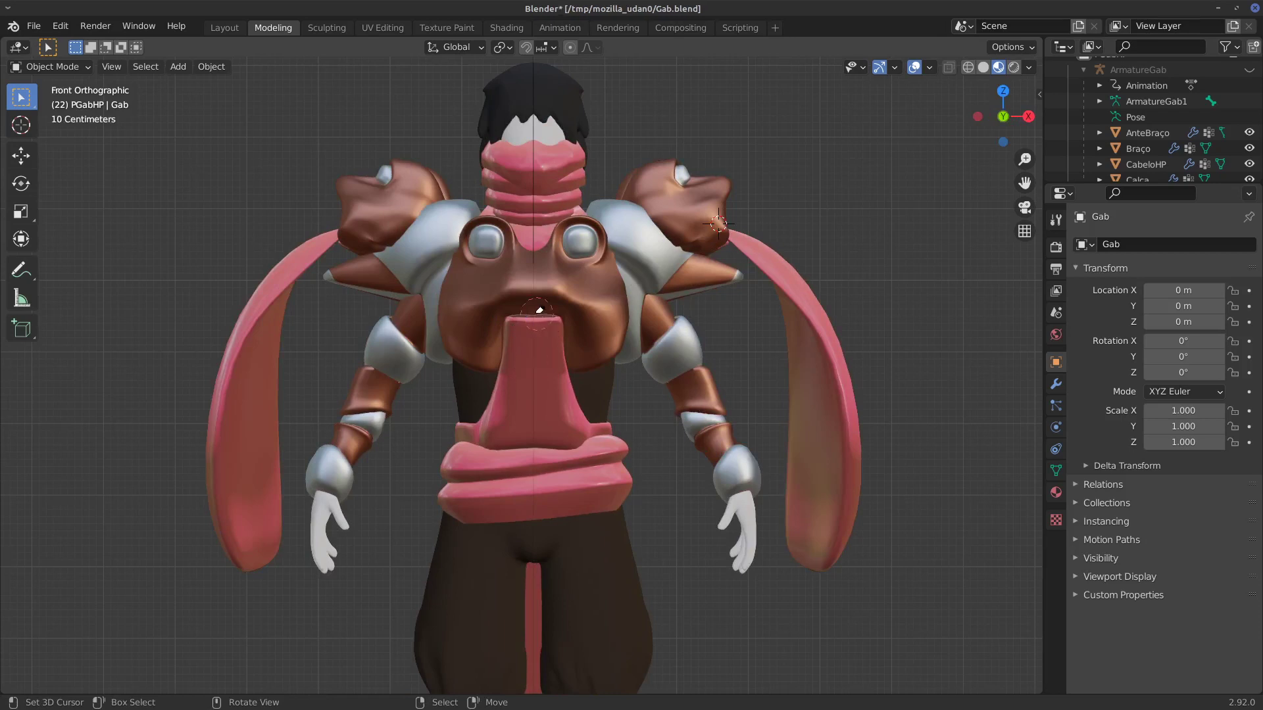
pyautogui.moveTo(534, 322); pyautogui.dragTo(541, 315)
pyautogui.moveTo(534, 384)
pyautogui.mouseDown(button='right')
pyautogui.moveTo(536, 322)
pyautogui.moveTo(523, 372)
pyautogui.mouseUp(button='right')
pyautogui.moveTo(522, 309); pyautogui.dragTo(463, 301, button='middle')
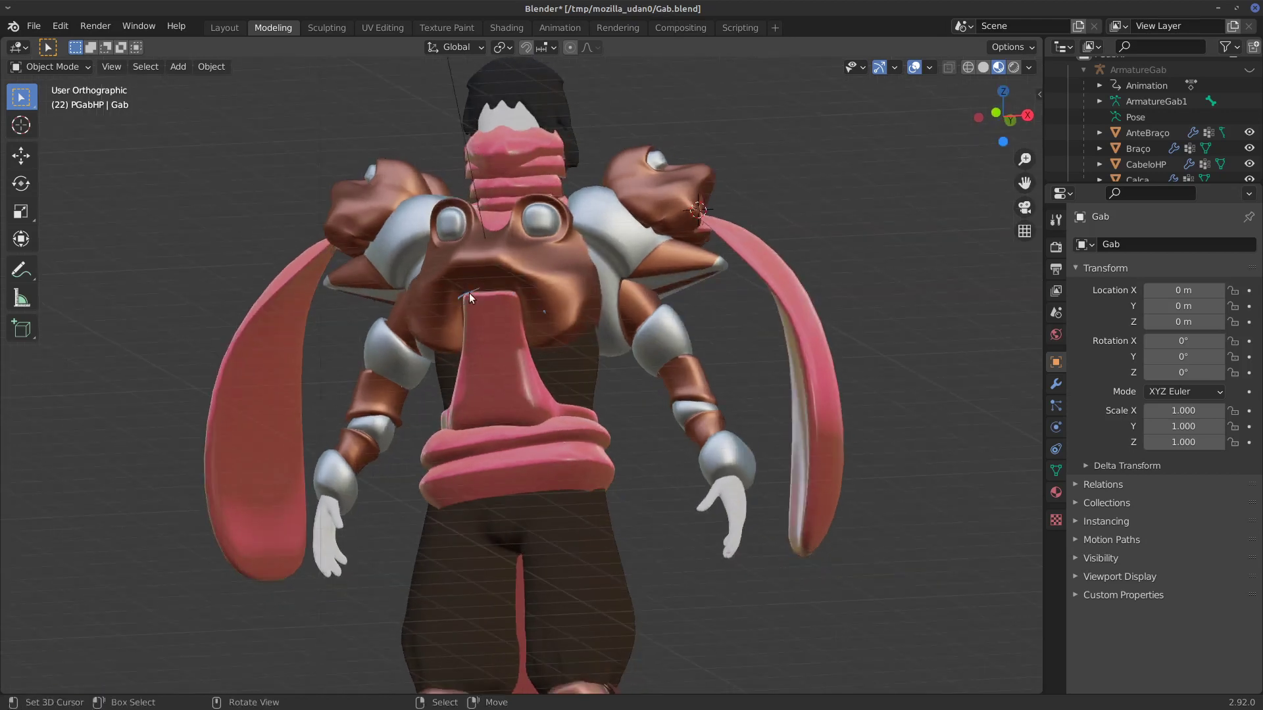
pyautogui.moveTo(491, 289); pyautogui.dragTo(493, 290)
pyautogui.moveTo(492, 311); pyautogui.dragTo(463, 308, button='middle')
# Sketch the side profile of the cloth hanging from the chest armour's mouth, undoing and erasing the attempts.
pyautogui.press('KP_3')
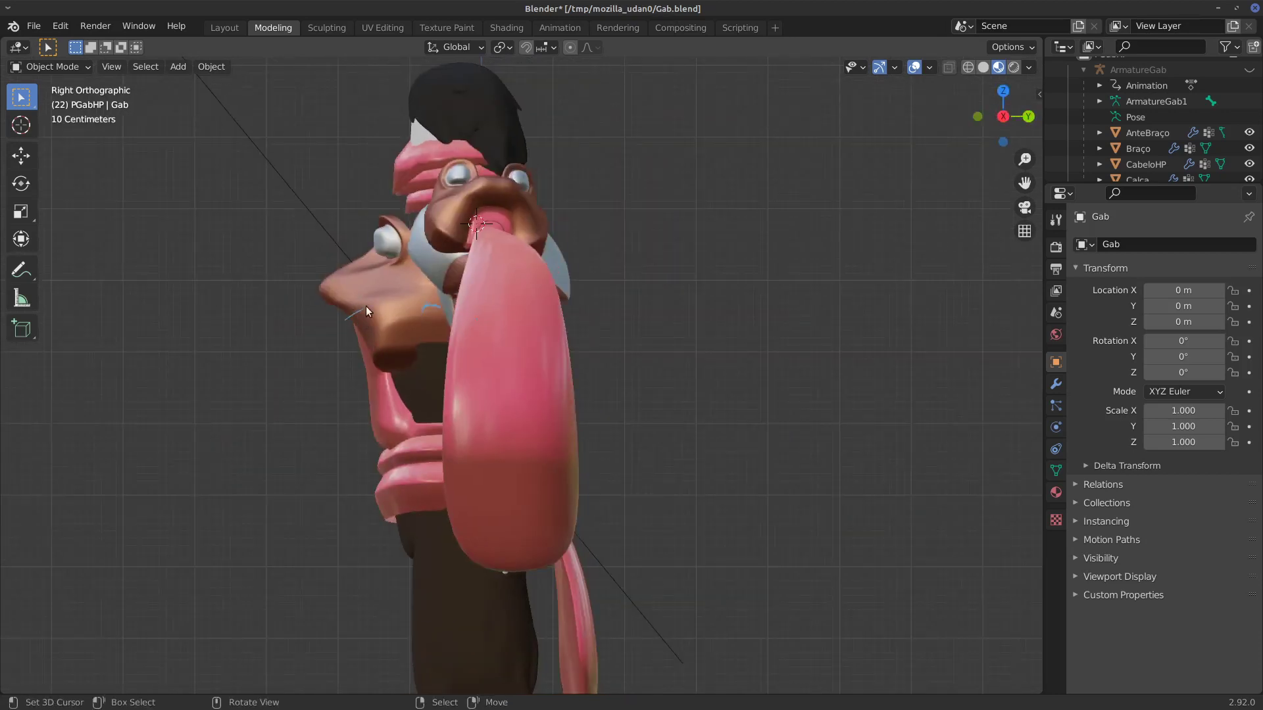
pyautogui.moveTo(366, 306)
pyautogui.mouseDown()
pyautogui.moveTo(346, 321)
pyautogui.moveTo(367, 361)
pyautogui.mouseUp()
pyautogui.moveTo(366, 305); pyautogui.dragTo(363, 423)
pyautogui.hotkey('ctrl', 'z')
pyautogui.hotkey('ctrl', 'z')
pyautogui.hotkey('ctrl', 'z')
pyautogui.moveTo(361, 299)
pyautogui.mouseDown()
pyautogui.moveTo(343, 329)
pyautogui.moveTo(369, 414)
pyautogui.moveTo(402, 435)
pyautogui.mouseUp()
pyautogui.moveTo(352, 334)
pyautogui.mouseDown(button='right')
pyautogui.moveTo(345, 361)
pyautogui.moveTo(388, 444)
pyautogui.mouseUp(button='right')
pyautogui.moveTo(373, 403); pyautogui.dragTo(348, 320)
pyautogui.hotkey('ctrl', 'z')
pyautogui.hotkey('ctrl', 'z')
pyautogui.moveTo(353, 330); pyautogui.dragTo(372, 357, button='right')
# Sketch strokes where the pink cloth leaves the mouth of the shoulder armour.
pyautogui.moveTo(526, 256); pyautogui.dragTo(447, 365, button='middle')
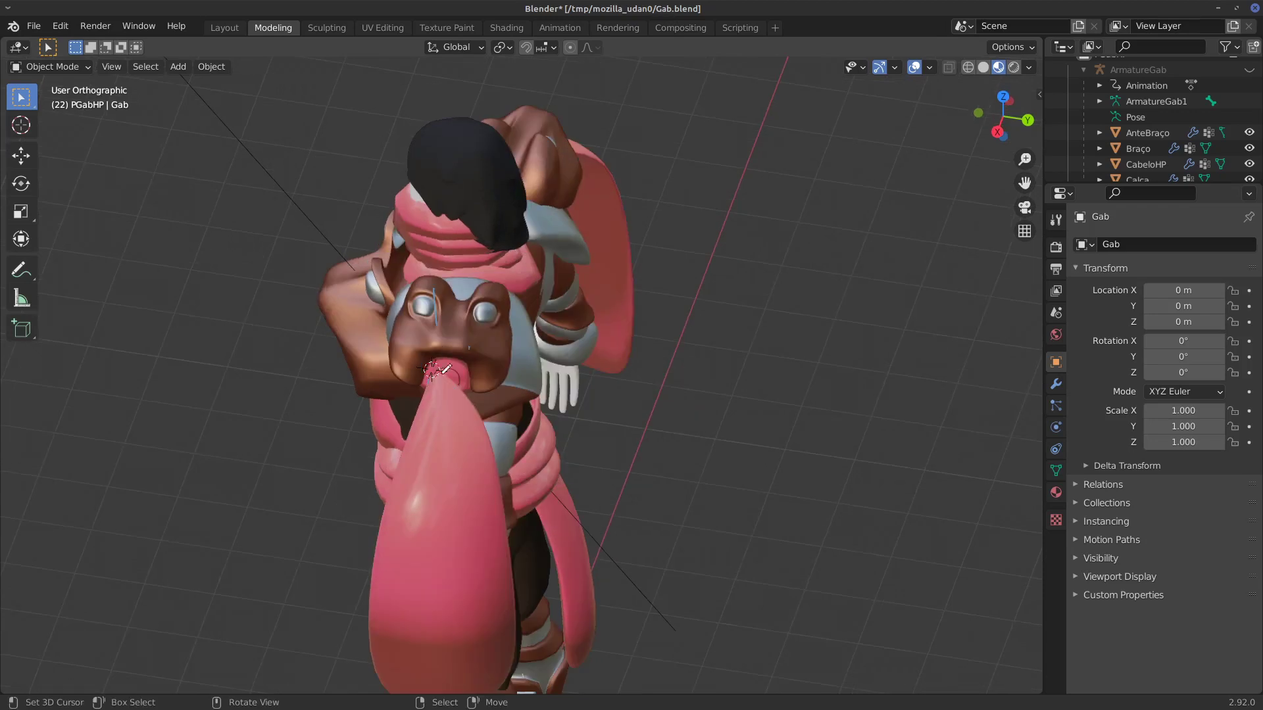
pyautogui.press('KP_7')
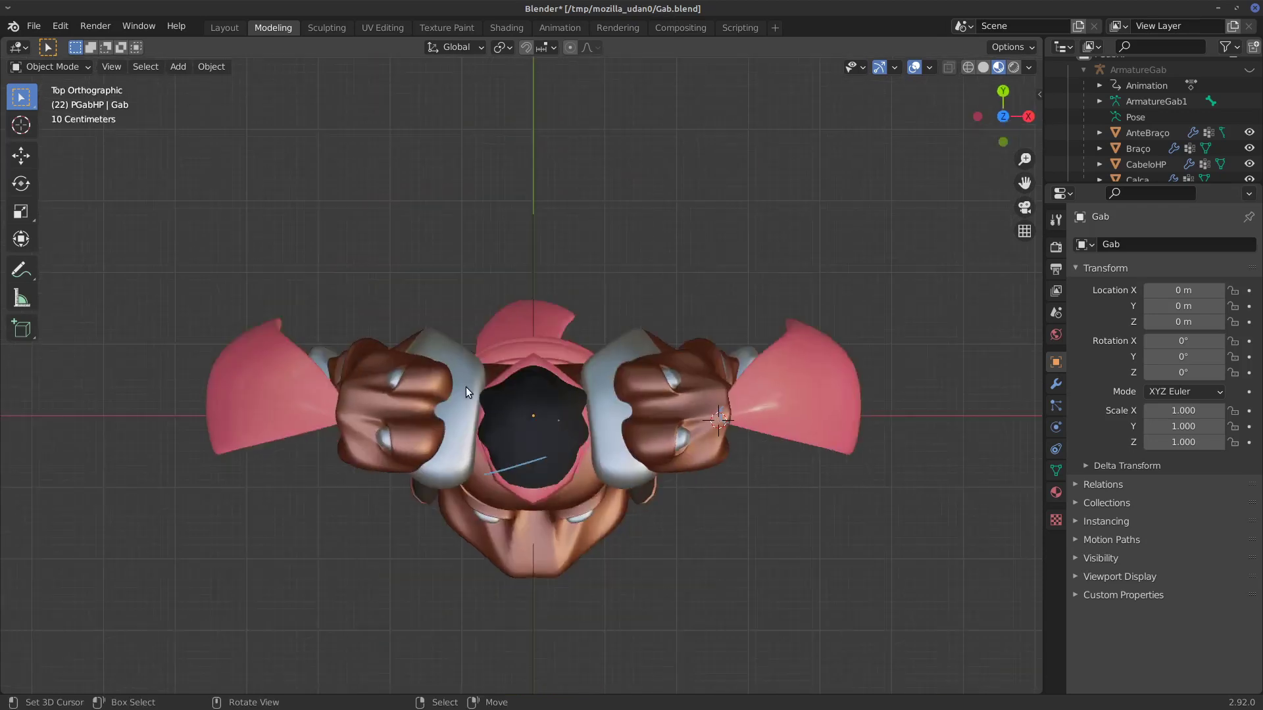
pyautogui.moveTo(622, 384); pyautogui.dragTo(451, 321, button='middle')
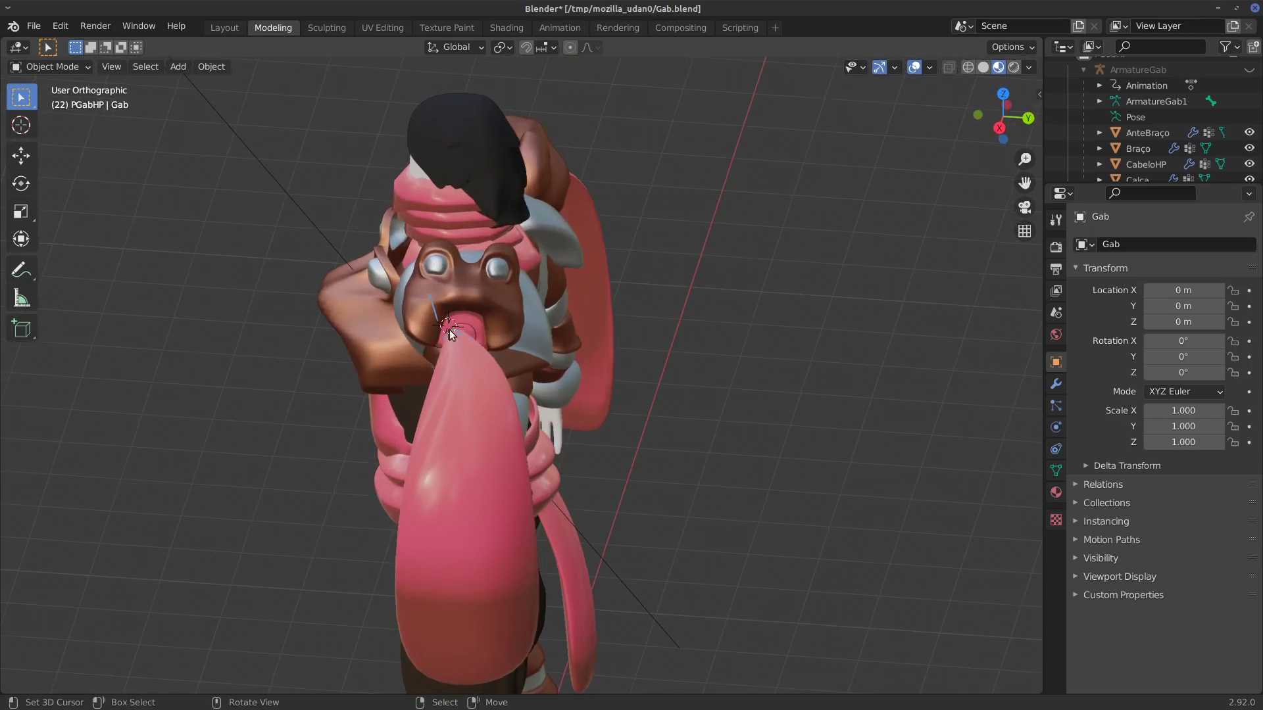
pyautogui.moveTo(459, 323)
pyautogui.mouseDown()
pyautogui.moveTo(500, 361)
pyautogui.moveTo(488, 334)
pyautogui.mouseUp()
pyautogui.moveTo(469, 322); pyautogui.dragTo(644, 394, button='middle')
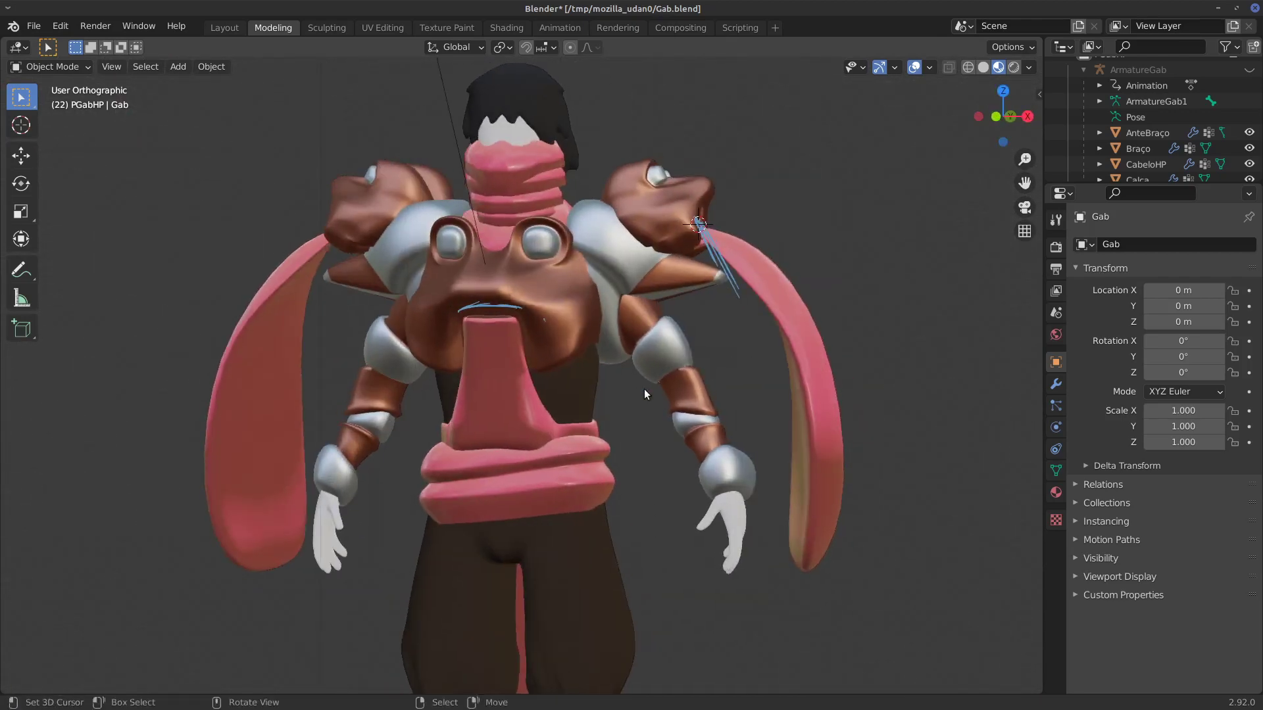
# Circle the pointed spike below the shoulder armour and check the mark from the side and the front.
pyautogui.press('KP_1')
pyautogui.keyDown('shift'); pyautogui.moveTo(645, 523); pyautogui.dragTo(613, 491, button='middle'); pyautogui.keyUp('shift')
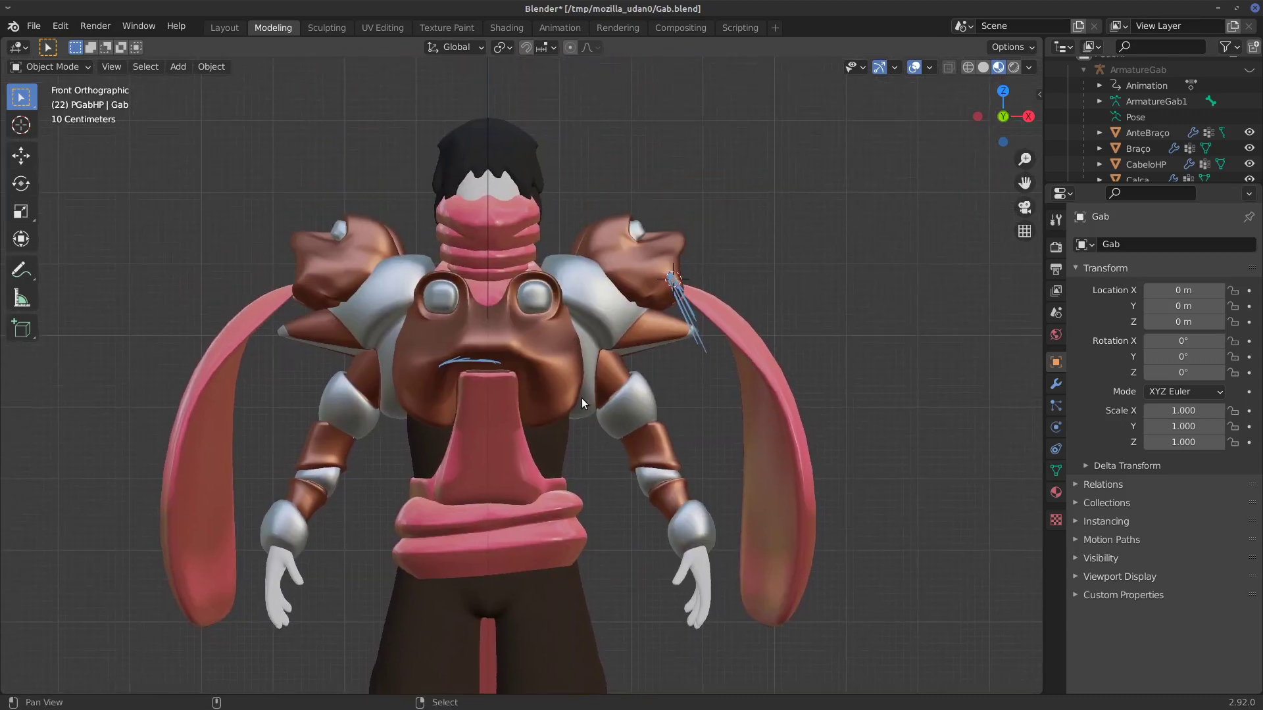
pyautogui.moveTo(649, 362); pyautogui.dragTo(641, 319, button='middle')
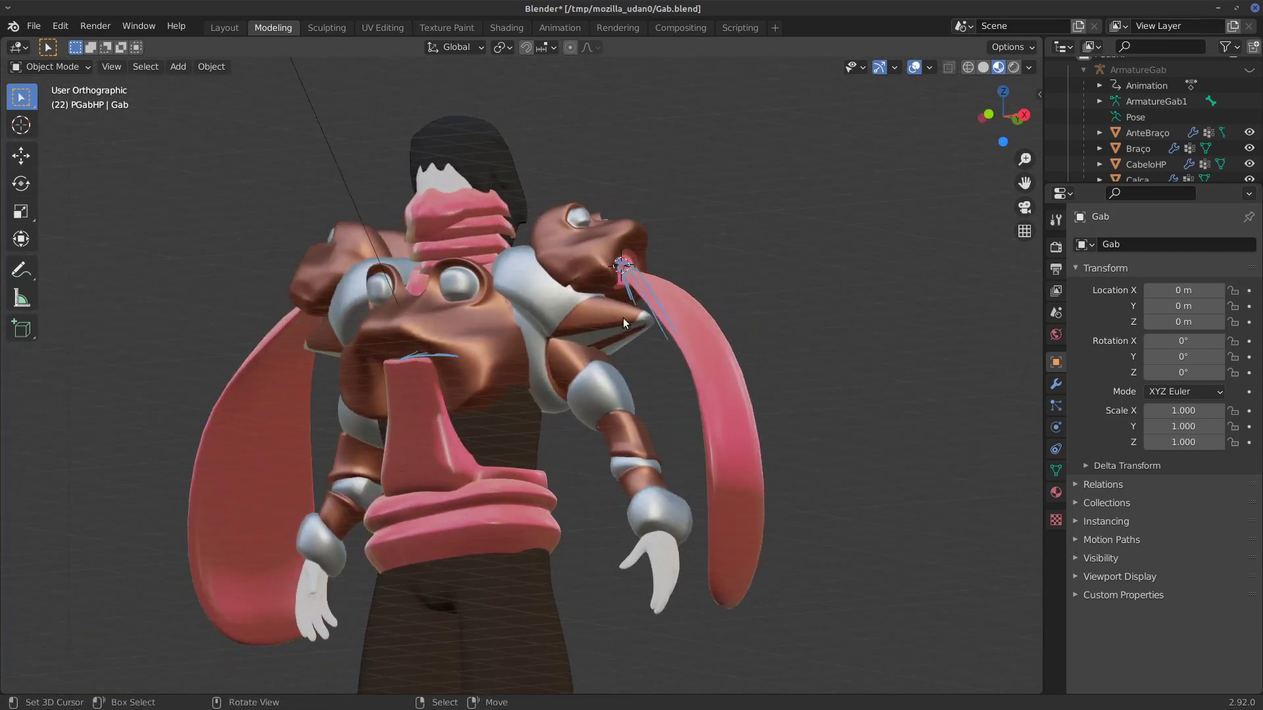
pyautogui.moveTo(623, 318); pyautogui.dragTo(611, 336)
pyautogui.press('KP_3')
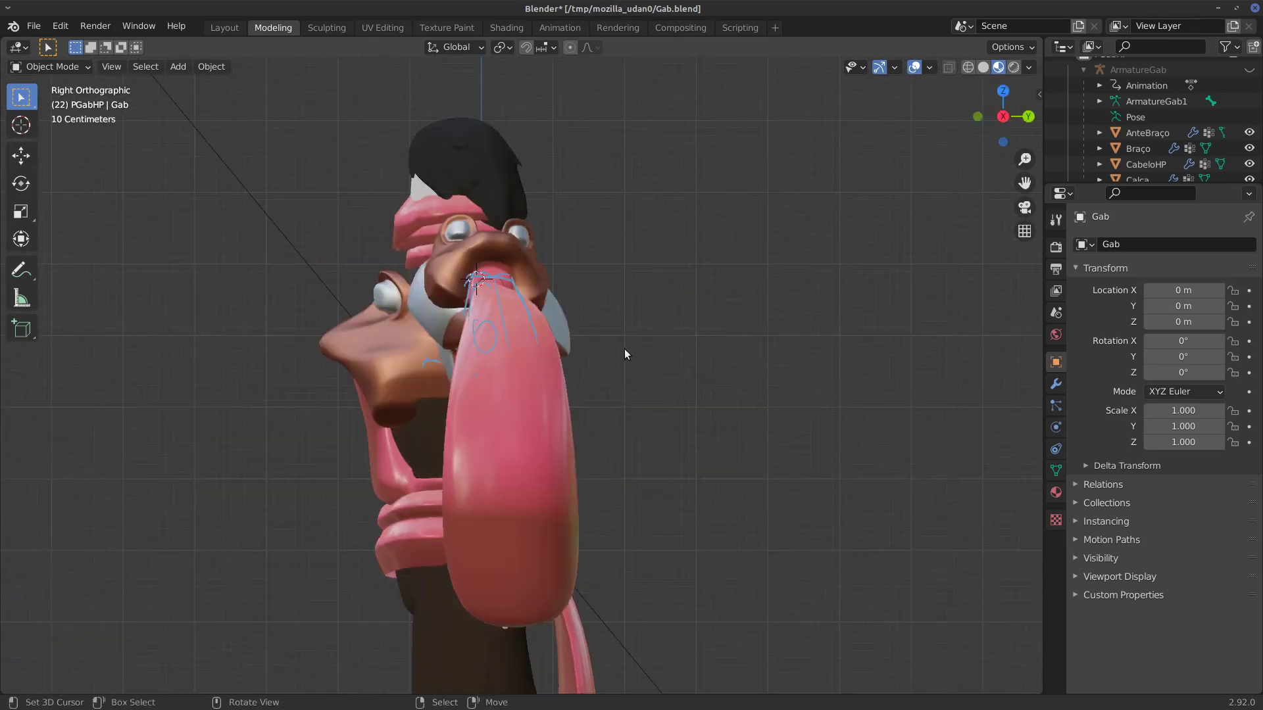
pyautogui.press('KP_1')
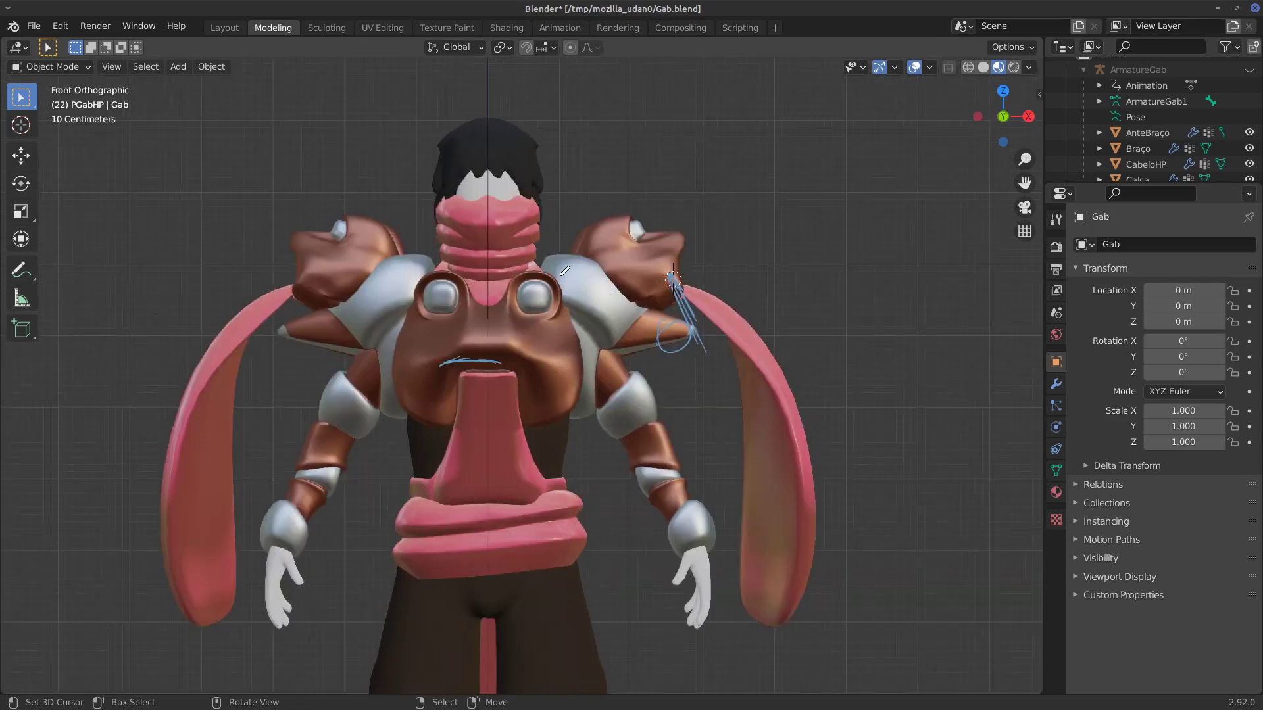
# Sketch lines from the chest across the shoulder plate to the spike's tip, erasing between passes.
pyautogui.moveTo(553, 277)
pyautogui.mouseDown()
pyautogui.moveTo(625, 286)
pyautogui.moveTo(649, 316)
pyautogui.mouseUp()
pyautogui.moveTo(678, 344); pyautogui.dragTo(554, 262, button='right')
pyautogui.moveTo(539, 283); pyautogui.dragTo(635, 306)
pyautogui.moveTo(670, 314)
pyautogui.mouseDown(button='right')
pyautogui.moveTo(595, 276)
pyautogui.moveTo(571, 280)
pyautogui.mouseUp(button='right')
pyautogui.moveTo(561, 254); pyautogui.dragTo(624, 295)
pyautogui.moveTo(624, 295); pyautogui.dragTo(534, 260, button='right')
pyautogui.moveTo(558, 316)
pyautogui.mouseDown()
pyautogui.moveTo(619, 350)
pyautogui.moveTo(694, 332)
pyautogui.mouseUp()
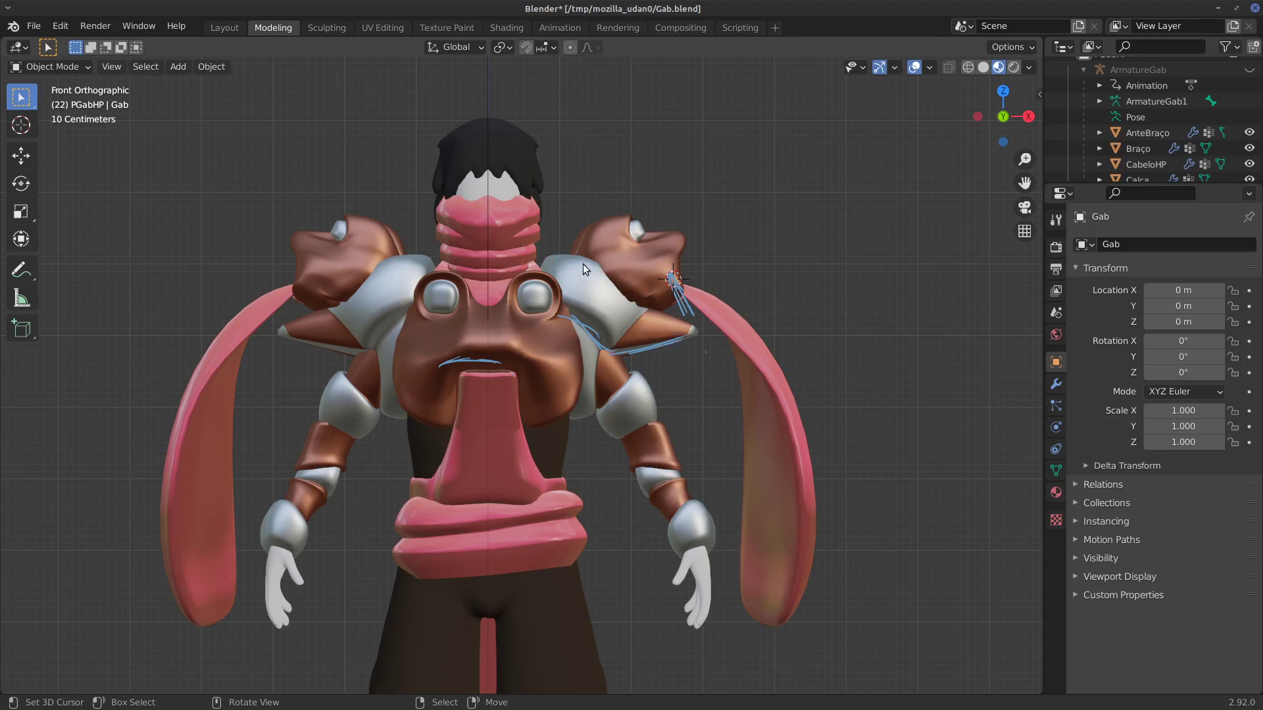
# Redraw strokes over the shoulder plate and spike, undo the stray one, and check the marks from the side.
pyautogui.moveTo(592, 262); pyautogui.dragTo(636, 308)
pyautogui.moveTo(671, 322); pyautogui.dragTo(695, 330)
pyautogui.hotkey('ctrl', 'z')
pyautogui.moveTo(575, 312)
pyautogui.mouseDown()
pyautogui.moveTo(668, 331)
pyautogui.moveTo(641, 348)
pyautogui.moveTo(583, 303)
pyautogui.moveTo(609, 331)
pyautogui.mouseUp()
pyautogui.moveTo(588, 305); pyautogui.dragTo(578, 335, button='middle')
pyautogui.press('KP_3')
pyautogui.scroll(2, 685, 334)
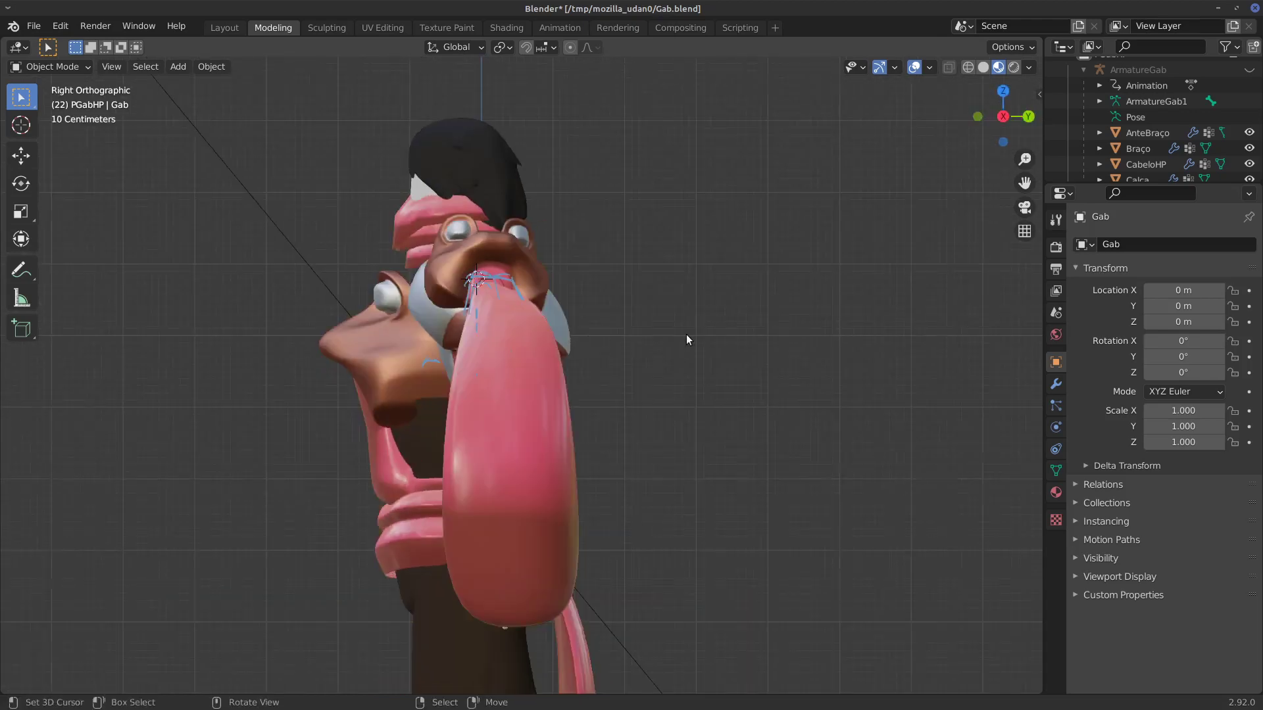
# Sketch strokes between the chest armour and upper arm beneath the shoulder plate, erasing and undoing unwanted ones.
pyautogui.moveTo(686, 335); pyautogui.dragTo(604, 352, button='middle')
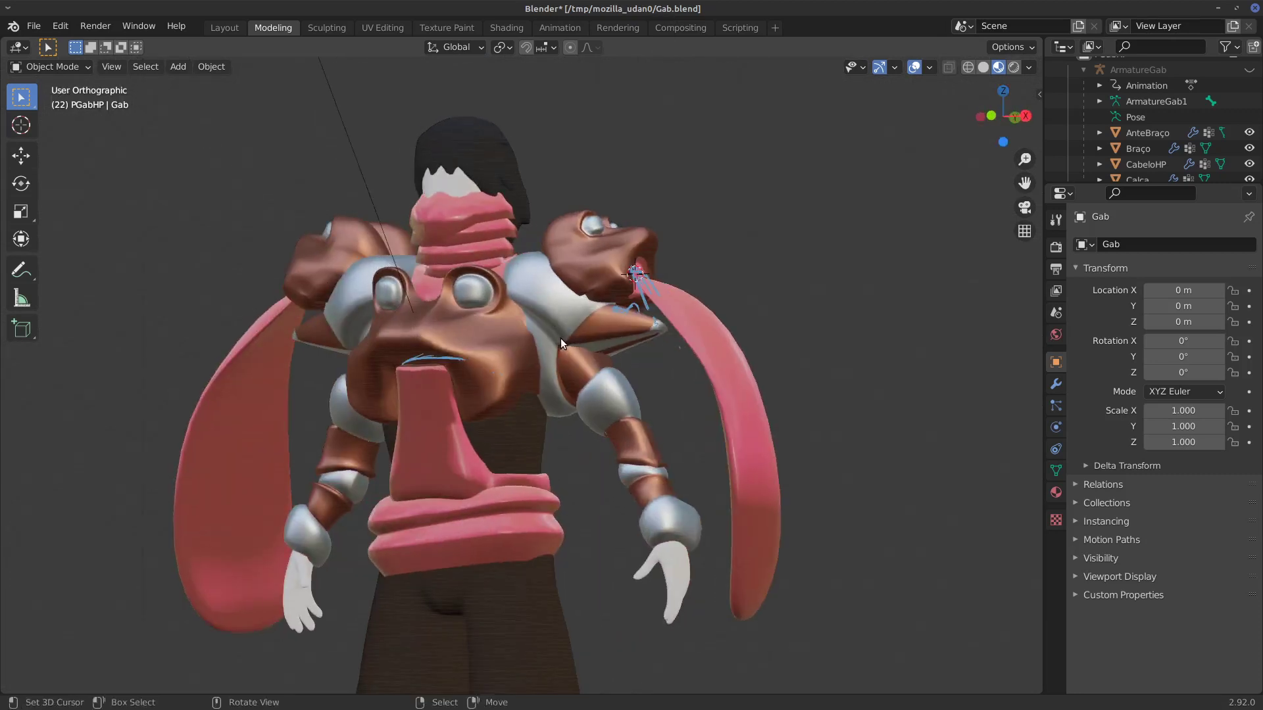
pyautogui.moveTo(559, 337); pyautogui.dragTo(609, 331, button='middle')
pyautogui.press('KP_1')
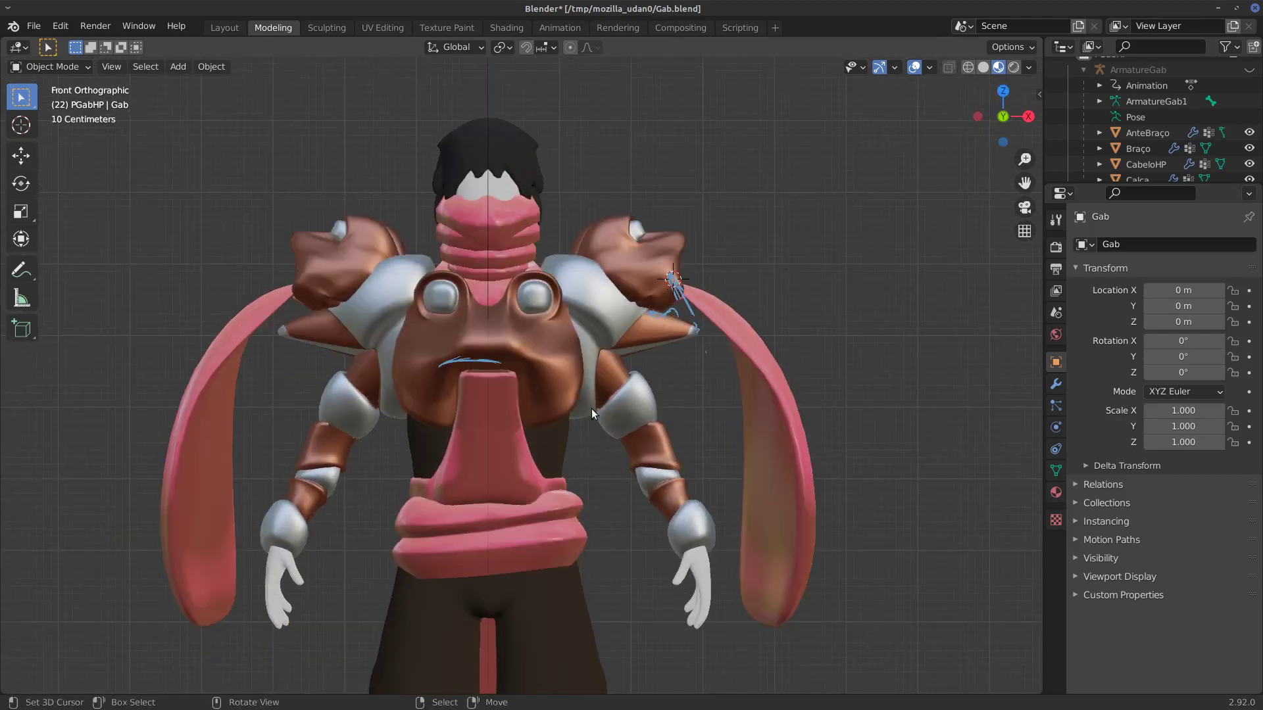
pyautogui.moveTo(590, 408)
pyautogui.mouseDown()
pyautogui.moveTo(599, 356)
pyautogui.moveTo(647, 337)
pyautogui.moveTo(583, 413)
pyautogui.moveTo(607, 349)
pyautogui.mouseUp()
pyautogui.moveTo(605, 345); pyautogui.dragTo(576, 394, button='right')
pyautogui.moveTo(564, 313); pyautogui.dragTo(603, 348)
pyautogui.hotkey('ctrl', 'z')
# Hide the Ombreira object, the pair of pink shoulder cloths, to expose the arm from the side.
pyautogui.click(724, 306)
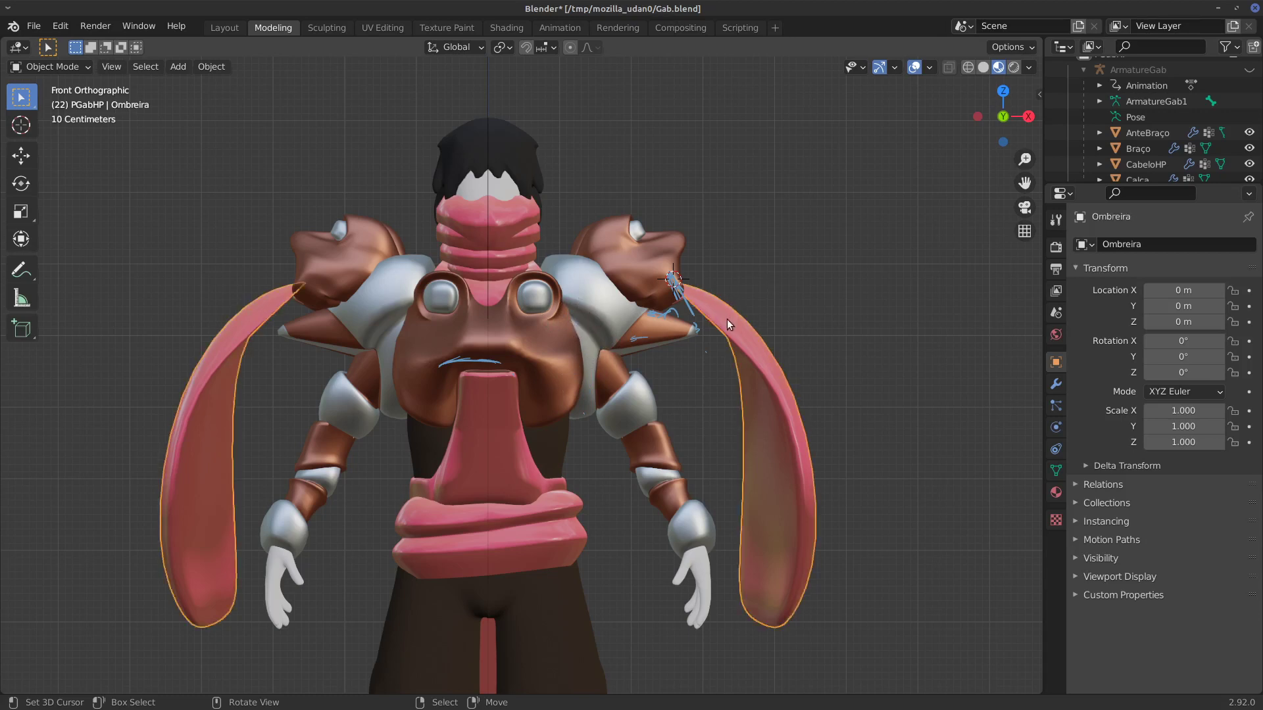
pyautogui.press('h')
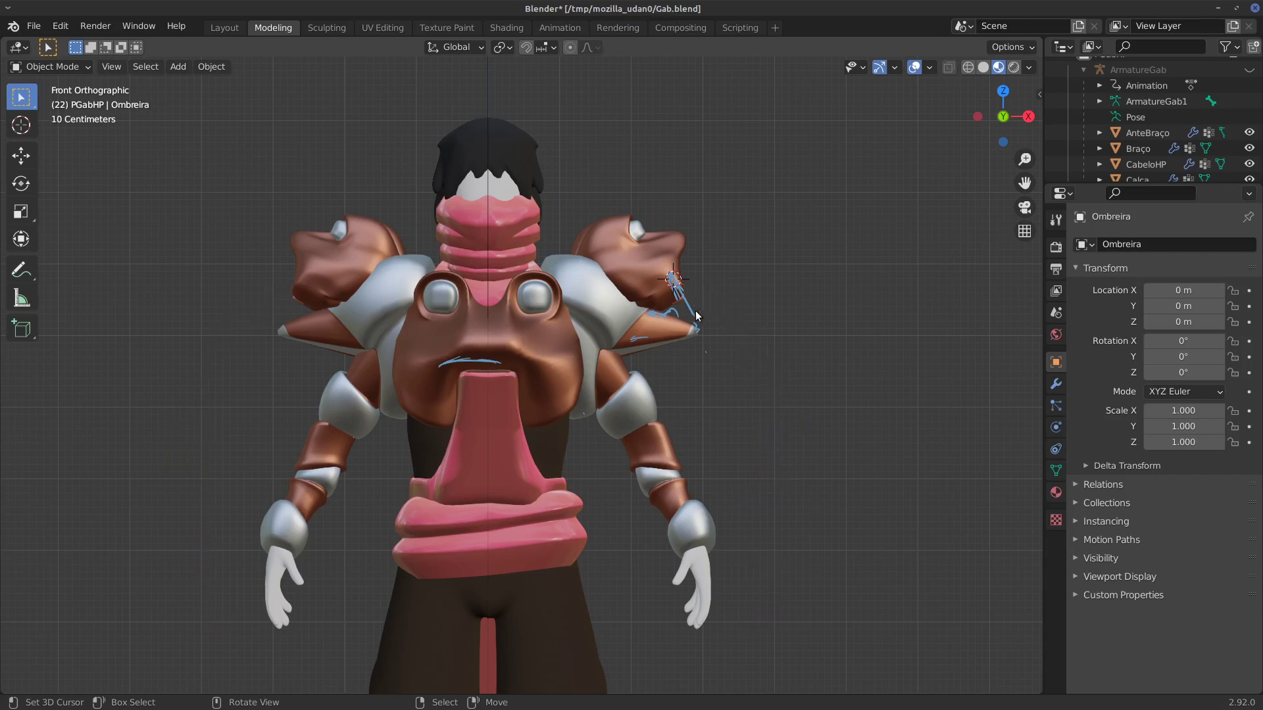
pyautogui.press('KP_3')
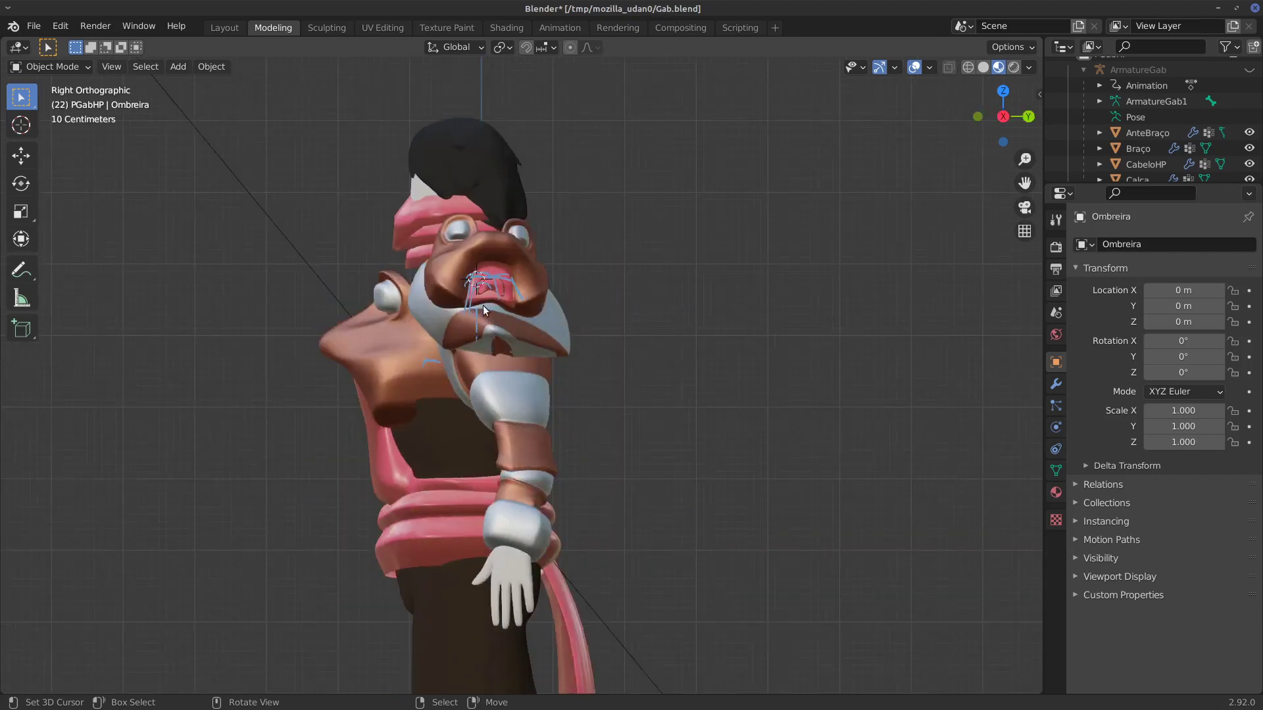
# Sketch a circle around the shoulder joint and outlines down the arm to the wrist, then erase all the strokes.
pyautogui.moveTo(454, 315)
pyautogui.mouseDown()
pyautogui.moveTo(451, 350)
pyautogui.moveTo(503, 383)
pyautogui.moveTo(447, 327)
pyautogui.moveTo(552, 358)
pyautogui.moveTo(457, 364)
pyautogui.mouseUp()
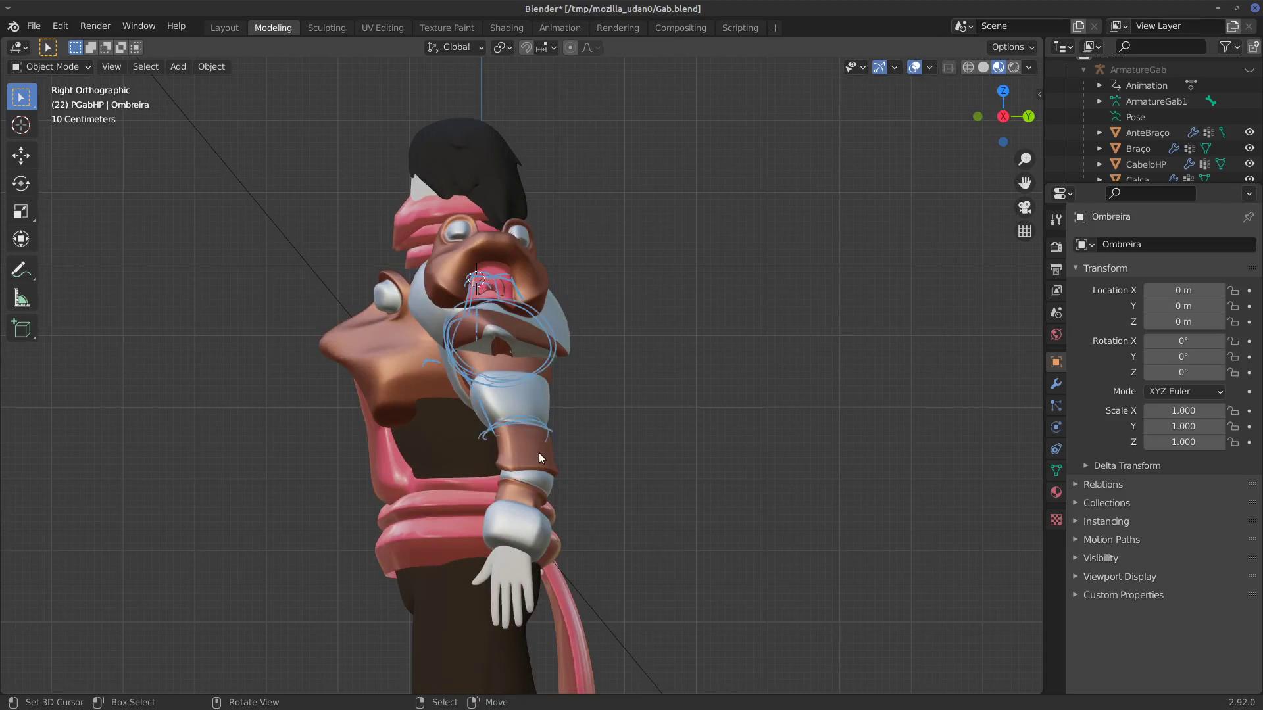
pyautogui.moveTo(488, 431); pyautogui.dragTo(493, 477)
pyautogui.moveTo(558, 431)
pyautogui.mouseDown()
pyautogui.moveTo(543, 533)
pyautogui.moveTo(511, 527)
pyautogui.moveTo(545, 548)
pyautogui.mouseUp()
pyautogui.moveTo(547, 361)
pyautogui.mouseDown()
pyautogui.moveTo(549, 456)
pyautogui.moveTo(552, 427)
pyautogui.mouseUp()
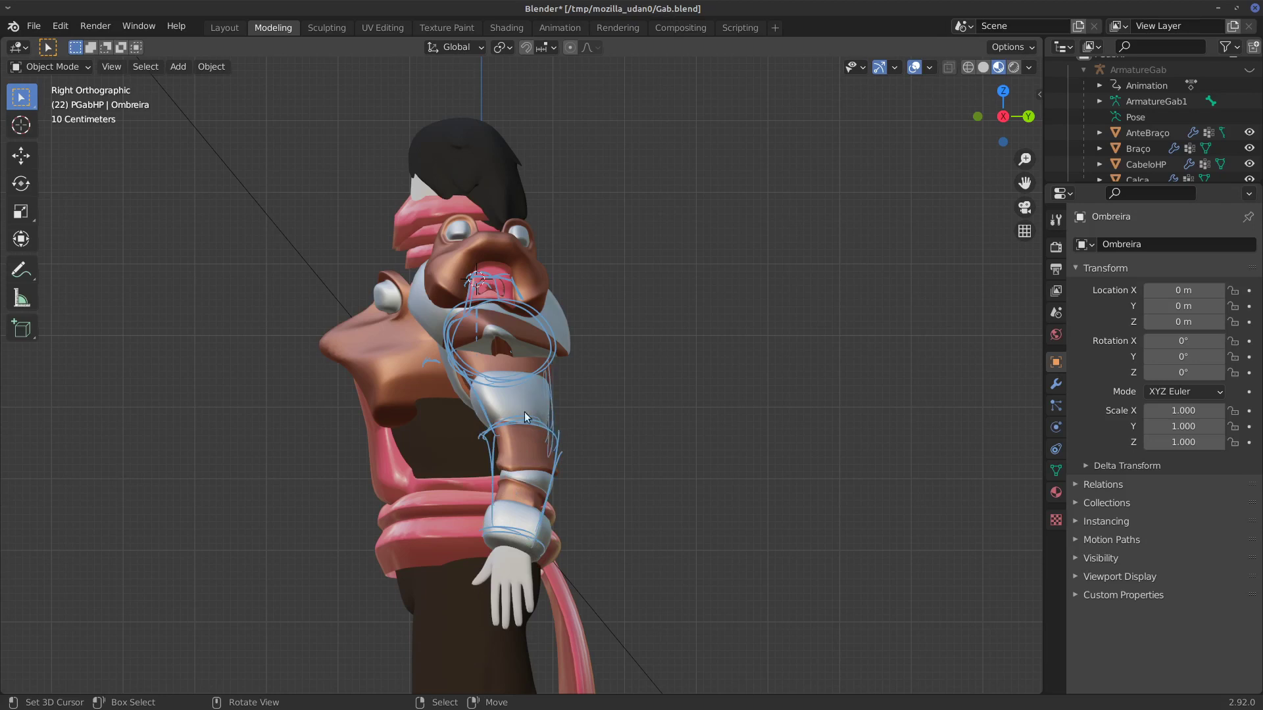
pyautogui.moveTo(514, 384)
pyautogui.mouseDown(button='right')
pyautogui.moveTo(543, 432)
pyautogui.moveTo(456, 412)
pyautogui.moveTo(509, 279)
pyautogui.moveTo(585, 367)
pyautogui.moveTo(503, 486)
pyautogui.mouseUp(button='right')
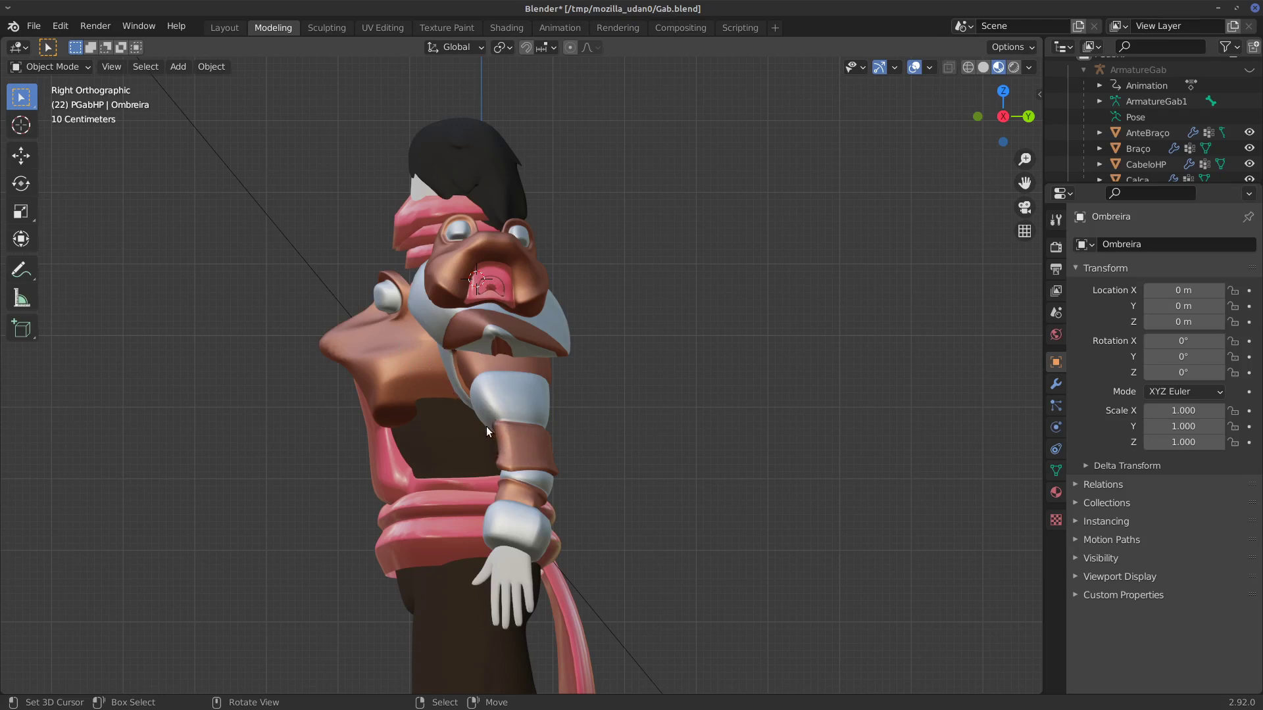
# Sketch strokes across the elbow armour and beside it in side view, then erase them.
pyautogui.moveTo(494, 431)
pyautogui.mouseDown()
pyautogui.moveTo(493, 503)
pyautogui.moveTo(545, 415)
pyautogui.moveTo(526, 428)
pyautogui.moveTo(513, 401)
pyautogui.mouseUp()
pyautogui.moveTo(487, 410); pyautogui.dragTo(521, 397)
pyautogui.moveTo(498, 441); pyautogui.dragTo(542, 448)
pyautogui.moveTo(464, 394); pyautogui.dragTo(480, 412)
pyautogui.moveTo(448, 453); pyautogui.dragTo(494, 451)
pyautogui.moveTo(460, 420); pyautogui.dragTo(479, 448, button='right')
# Mark the shoulder's pivot point in side view and circle the shoulder joint from the front.
pyautogui.moveTo(512, 373)
pyautogui.mouseDown()
pyautogui.moveTo(543, 371)
pyautogui.moveTo(559, 352)
pyautogui.moveTo(472, 388)
pyautogui.moveTo(460, 306)
pyautogui.moveTo(474, 299)
pyautogui.moveTo(559, 355)
pyautogui.moveTo(501, 344)
pyautogui.mouseUp()
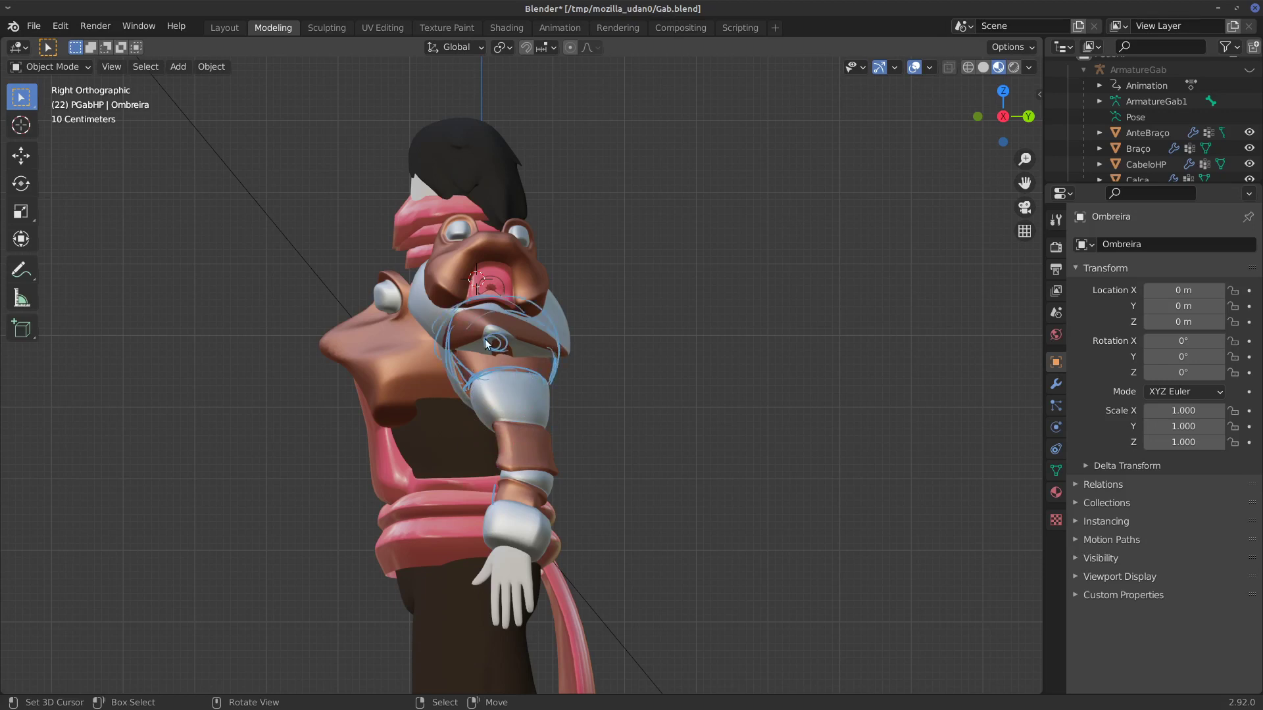
pyautogui.press('KP_1')
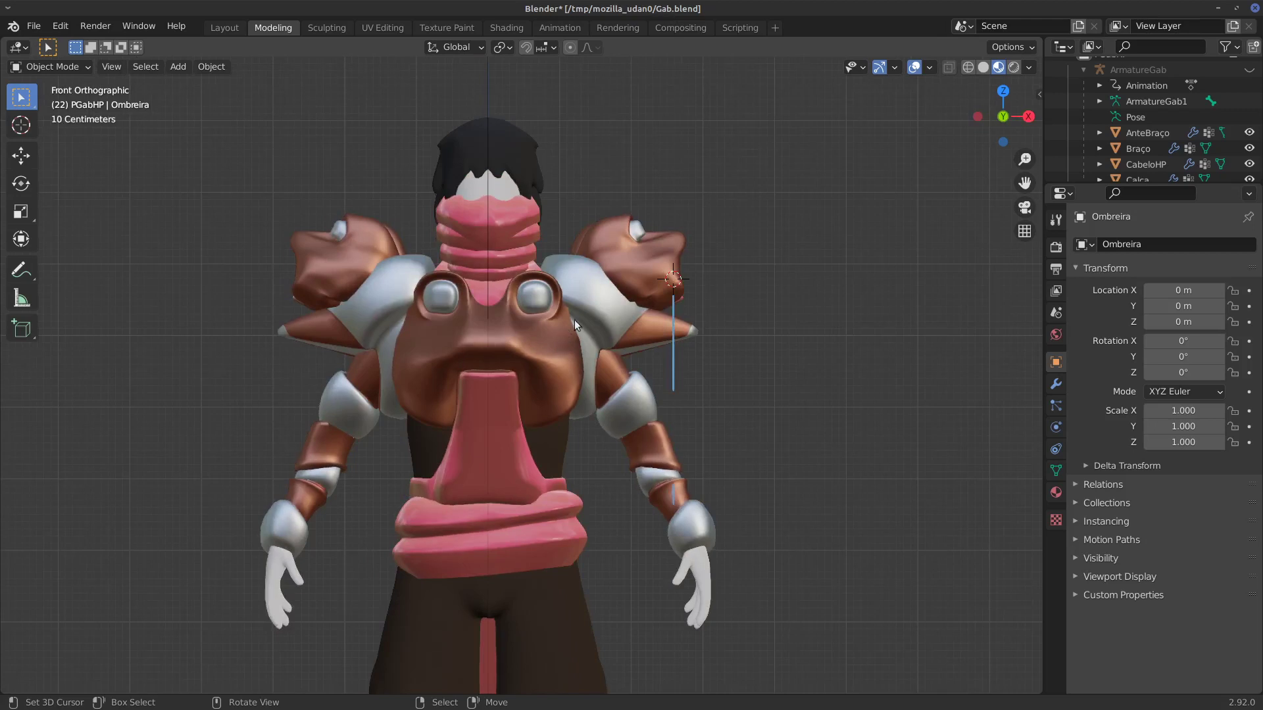
pyautogui.moveTo(608, 338)
pyautogui.mouseDown()
pyautogui.moveTo(556, 379)
pyautogui.moveTo(545, 335)
pyautogui.moveTo(617, 393)
pyautogui.mouseUp()
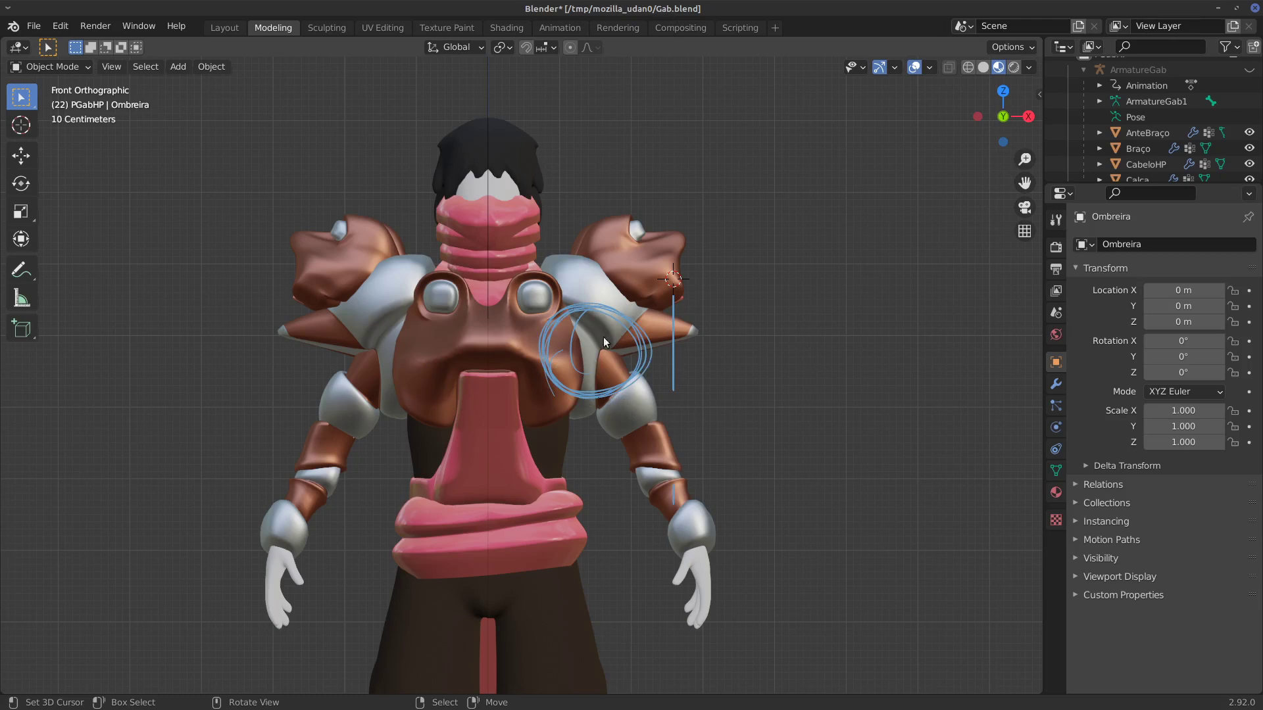
# Sketch the chest armour's side edge in front view and reshape the shoulder circle into a smaller arc against it.
pyautogui.moveTo(603, 337)
pyautogui.mouseDown(button='middle')
pyautogui.moveTo(487, 352)
pyautogui.moveTo(503, 340)
pyautogui.mouseUp(button='middle')
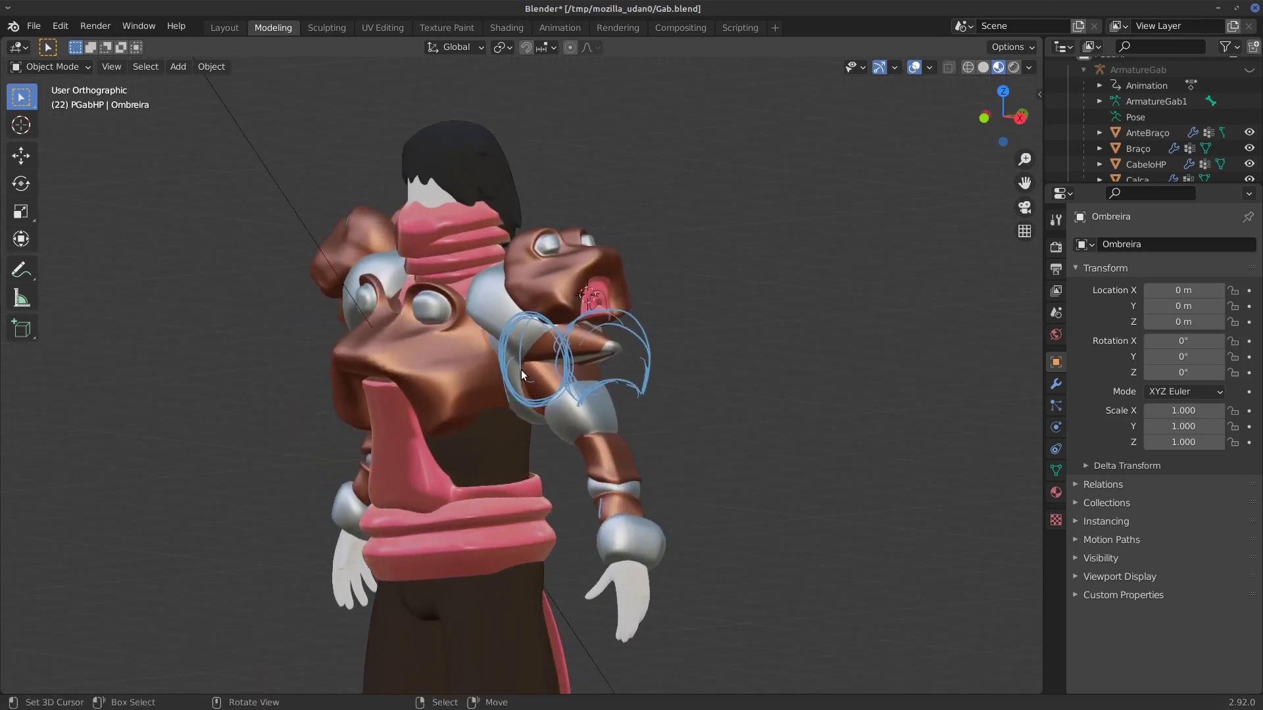
pyautogui.press('KP_1')
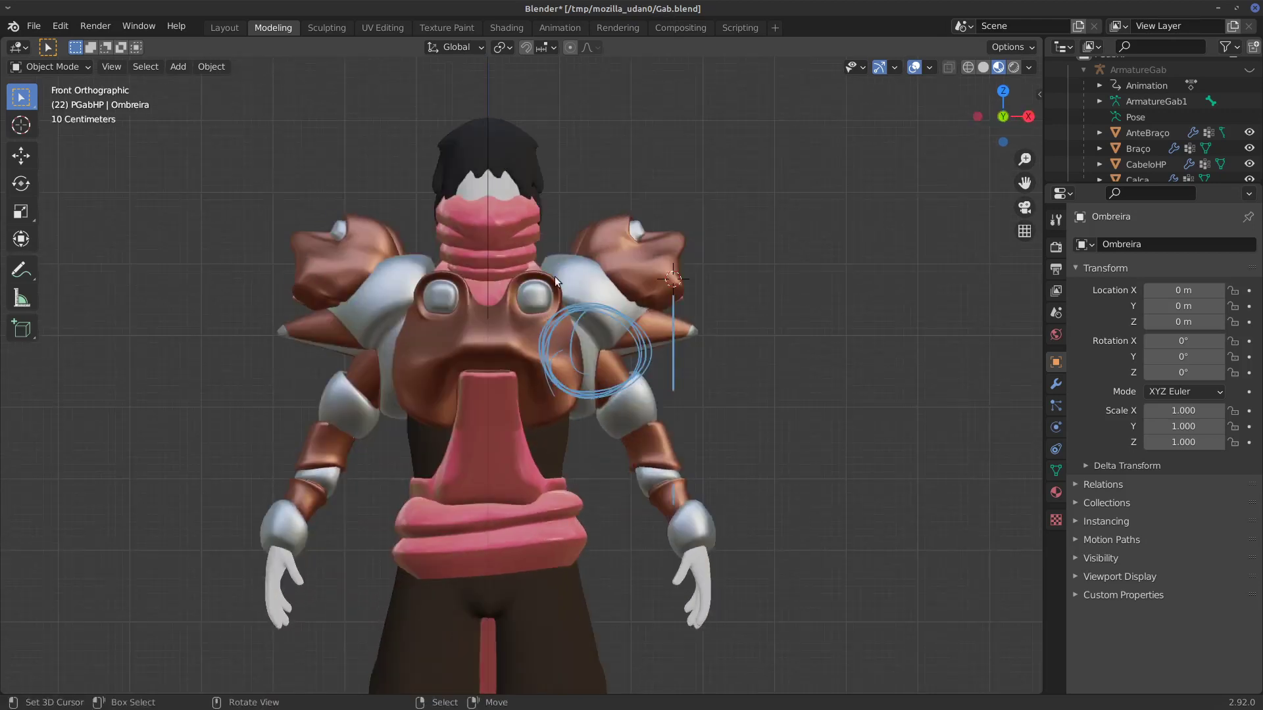
pyautogui.moveTo(562, 288); pyautogui.dragTo(551, 423)
pyautogui.moveTo(556, 418)
pyautogui.mouseDown(button='right')
pyautogui.moveTo(556, 316)
pyautogui.moveTo(572, 391)
pyautogui.mouseUp(button='right')
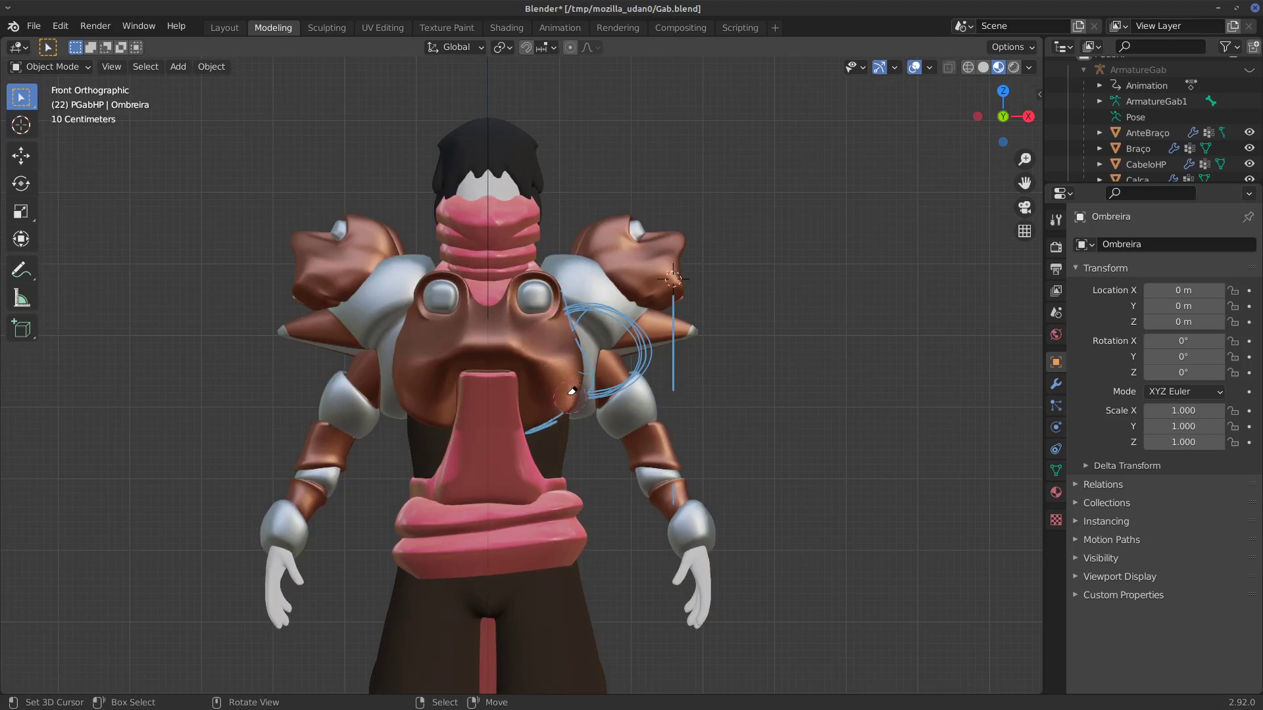
pyautogui.moveTo(600, 314)
pyautogui.mouseDown(button='right')
pyautogui.moveTo(642, 351)
pyautogui.moveTo(633, 380)
pyautogui.mouseUp(button='right')
pyautogui.moveTo(569, 314)
pyautogui.mouseDown()
pyautogui.moveTo(596, 308)
pyautogui.moveTo(629, 358)
pyautogui.moveTo(614, 397)
pyautogui.mouseUp()
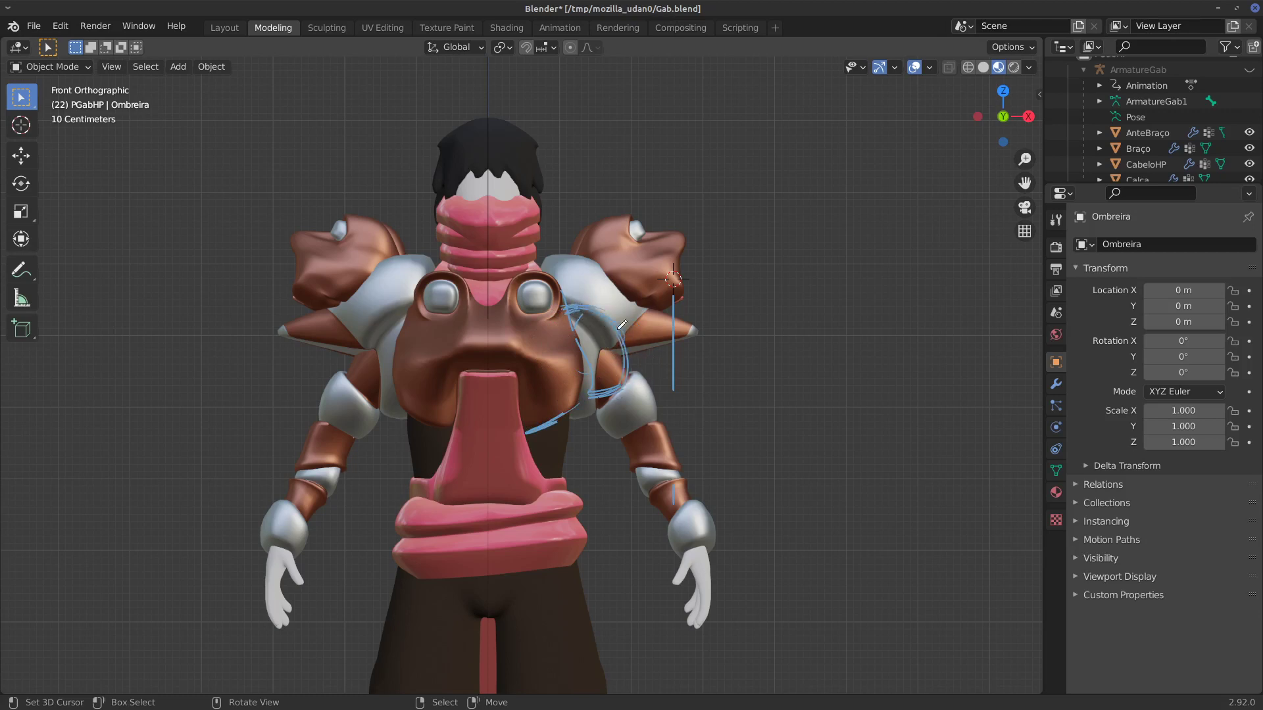
pyautogui.moveTo(618, 331)
pyautogui.mouseDown()
pyautogui.moveTo(603, 397)
pyautogui.moveTo(578, 353)
pyautogui.moveTo(606, 355)
pyautogui.moveTo(597, 336)
pyautogui.mouseUp()
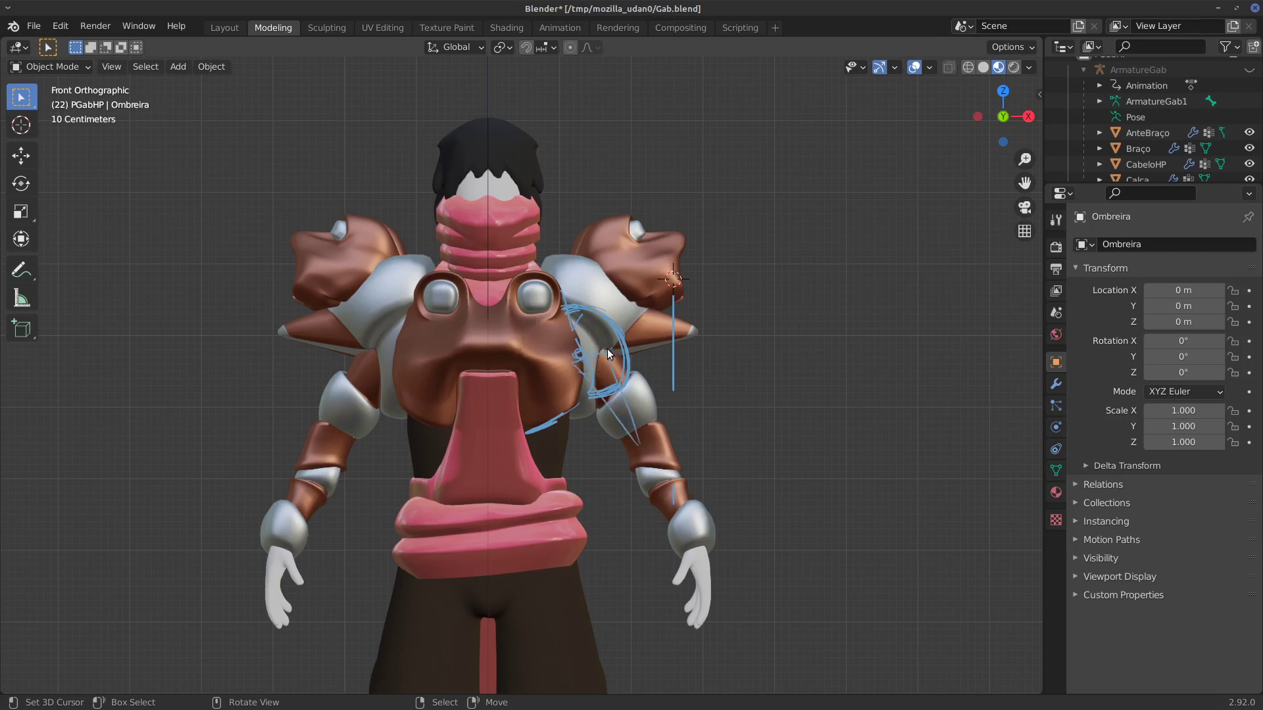
# Sketch the upper-arm and elbow armour outline in front view, erasing the surplus strokes around it.
pyautogui.moveTo(612, 421); pyautogui.dragTo(635, 411, button='right')
pyautogui.moveTo(620, 431)
pyautogui.mouseDown()
pyautogui.moveTo(602, 404)
pyautogui.moveTo(635, 378)
pyautogui.moveTo(662, 431)
pyautogui.mouseUp()
pyautogui.moveTo(726, 395); pyautogui.dragTo(663, 403)
pyautogui.moveTo(674, 404); pyautogui.dragTo(761, 396, button='right')
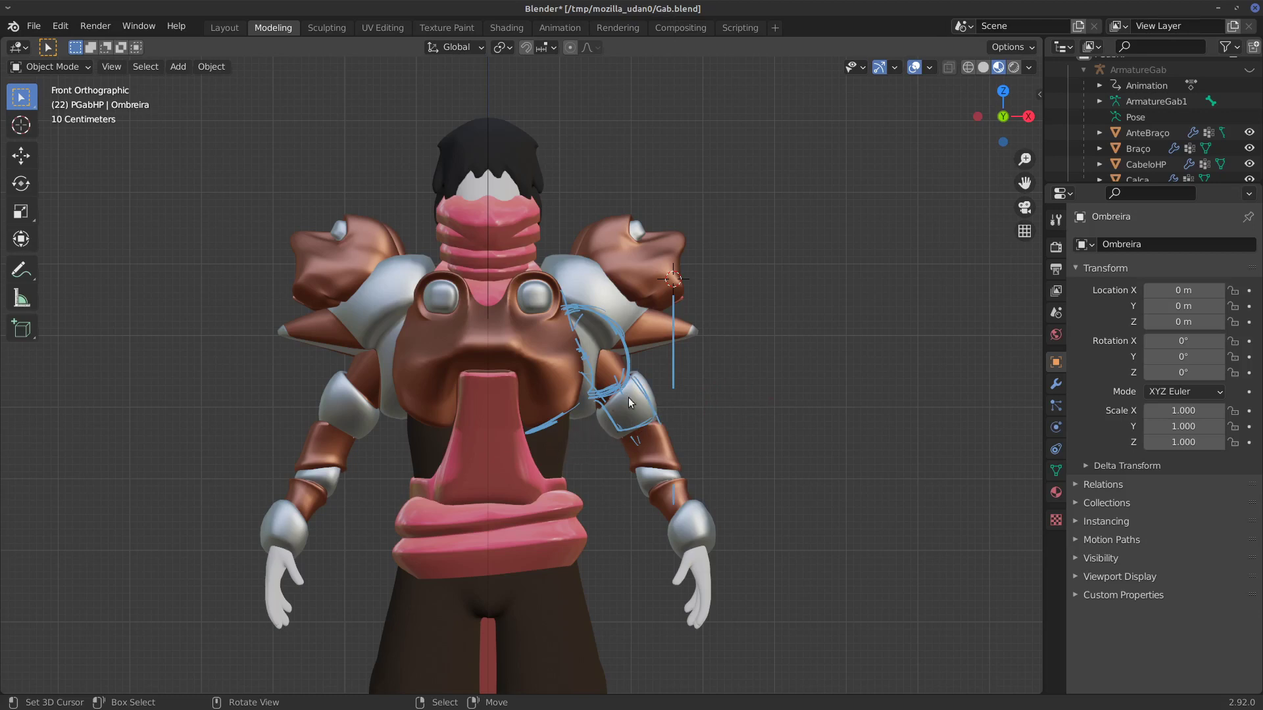
pyautogui.keyDown('ctrl'); pyautogui.moveTo(646, 423); pyautogui.dragTo(625, 423); pyautogui.keyUp('ctrl')
# Outline the forearm armour from the elbow down to the wrist in side view.
pyautogui.press('KP_3')
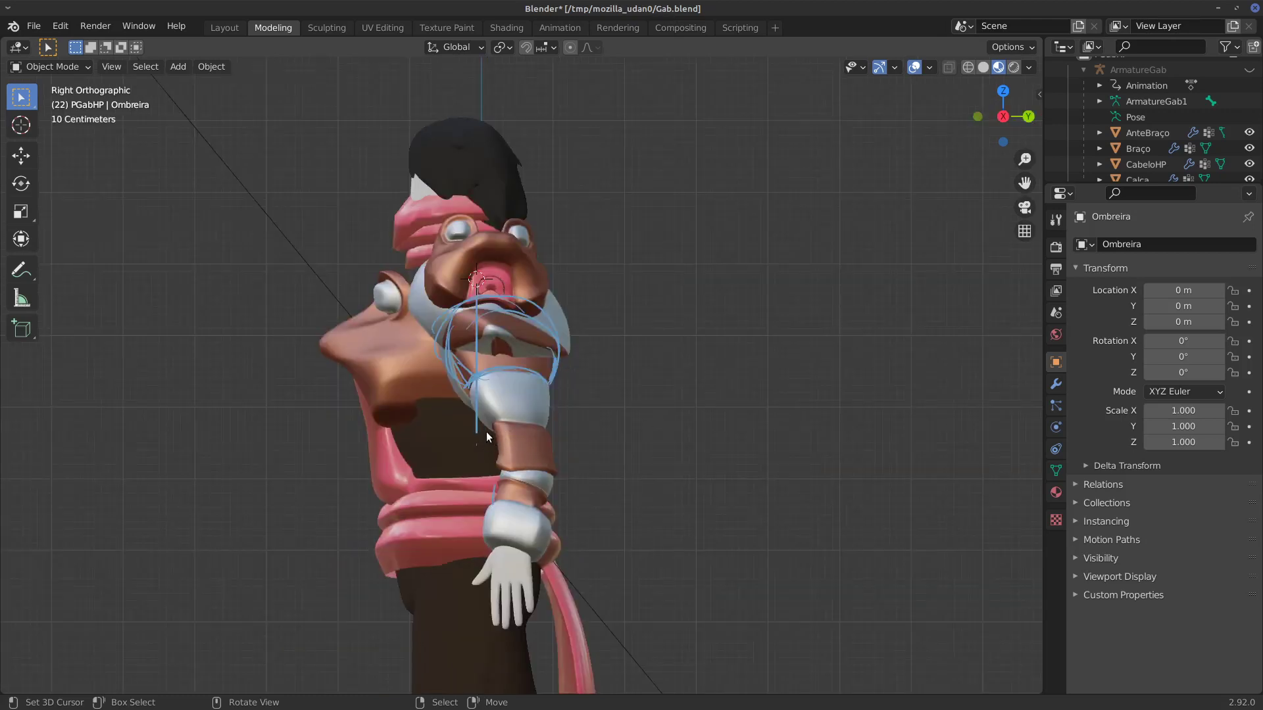
pyautogui.moveTo(504, 439)
pyautogui.mouseDown()
pyautogui.moveTo(482, 456)
pyautogui.moveTo(516, 448)
pyautogui.moveTo(482, 457)
pyautogui.moveTo(507, 464)
pyautogui.moveTo(524, 437)
pyautogui.moveTo(542, 468)
pyautogui.moveTo(491, 519)
pyautogui.moveTo(532, 515)
pyautogui.mouseUp()
pyautogui.moveTo(534, 470); pyautogui.dragTo(483, 503)
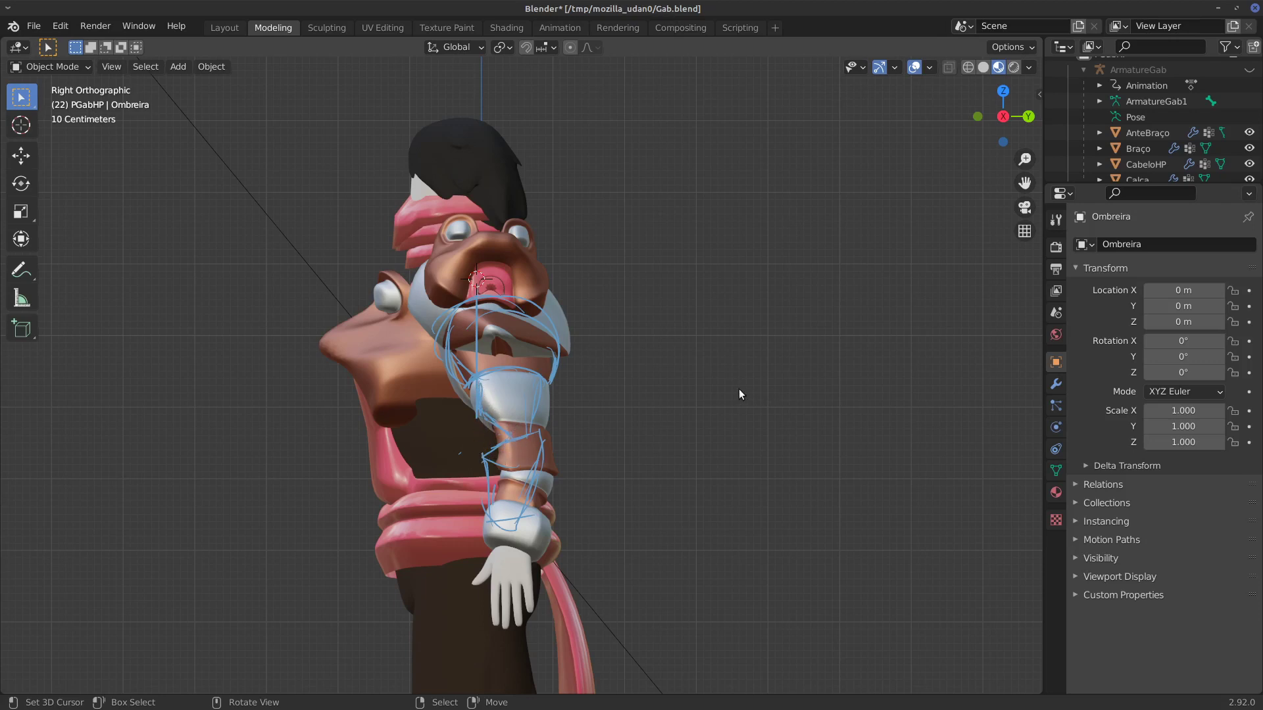
# Sketch a bent-elbow diagram beside the character in side view, with the forearm and the raised upper arm.
pyautogui.moveTo(749, 384)
pyautogui.mouseDown()
pyautogui.moveTo(779, 399)
pyautogui.moveTo(748, 394)
pyautogui.mouseUp()
pyautogui.moveTo(741, 393); pyautogui.dragTo(773, 396, button='right')
pyautogui.moveTo(732, 367)
pyautogui.mouseDown()
pyautogui.moveTo(751, 416)
pyautogui.moveTo(734, 367)
pyautogui.moveTo(649, 400)
pyautogui.moveTo(717, 419)
pyautogui.moveTo(751, 324)
pyautogui.mouseUp()
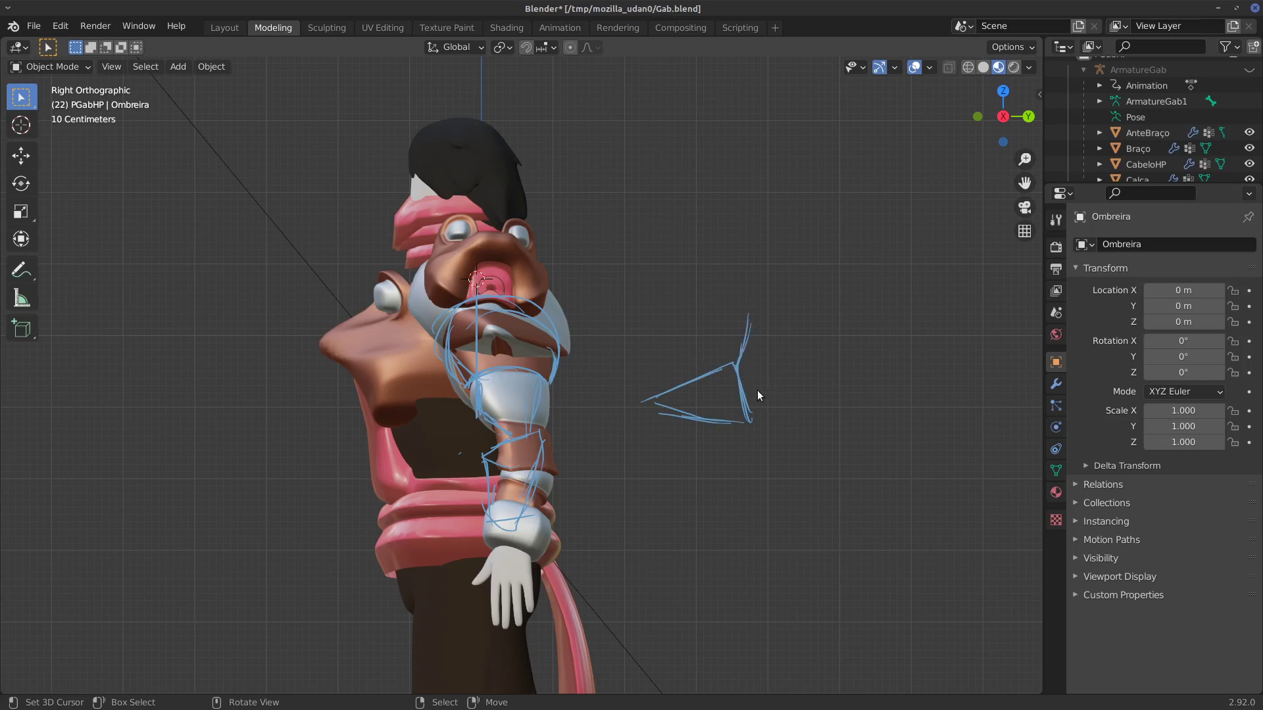
pyautogui.moveTo(755, 398)
pyautogui.mouseDown()
pyautogui.moveTo(745, 392)
pyautogui.moveTo(798, 309)
pyautogui.moveTo(782, 369)
pyautogui.moveTo(763, 367)
pyautogui.moveTo(750, 397)
pyautogui.mouseUp()
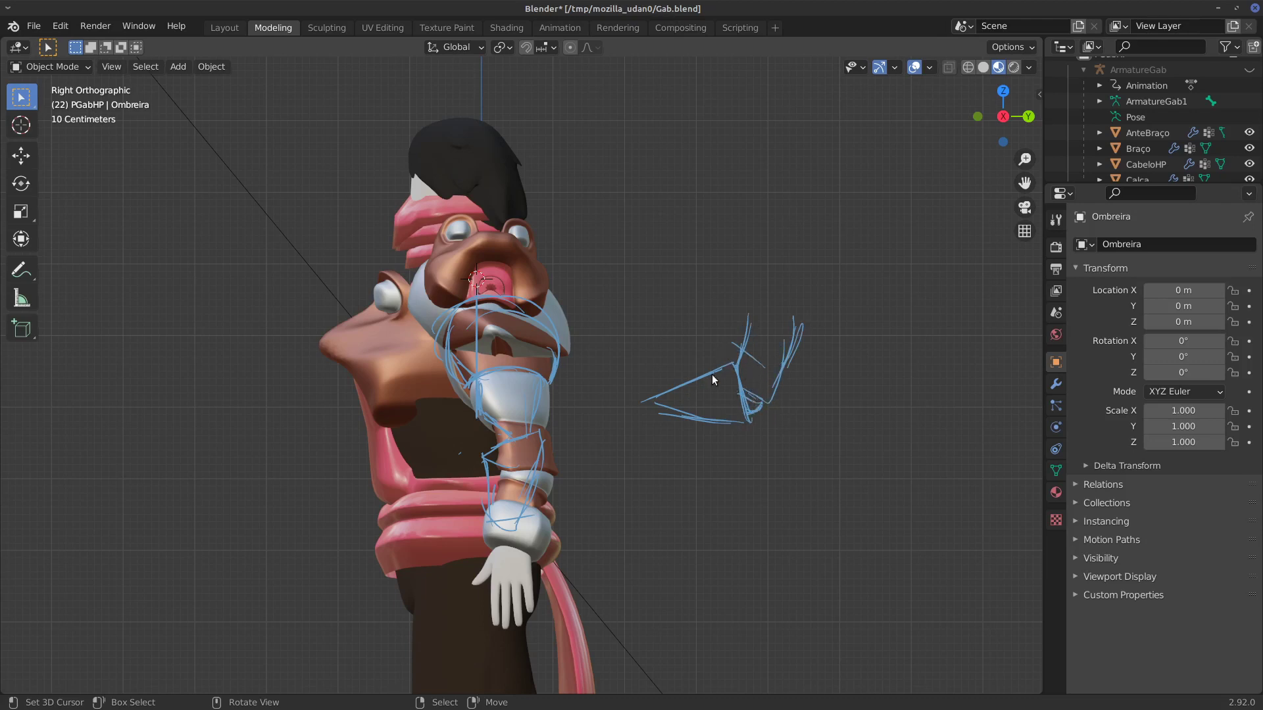
pyautogui.moveTo(713, 380); pyautogui.dragTo(641, 392)
# Mark the shoulder, elbow and wrist joints on the arm in side view, then erase the forearm outline.
pyautogui.moveTo(508, 440); pyautogui.dragTo(502, 517)
pyautogui.moveTo(520, 467); pyautogui.dragTo(504, 520)
pyautogui.moveTo(498, 327)
pyautogui.mouseDown()
pyautogui.moveTo(509, 426)
pyautogui.moveTo(496, 441)
pyautogui.mouseUp()
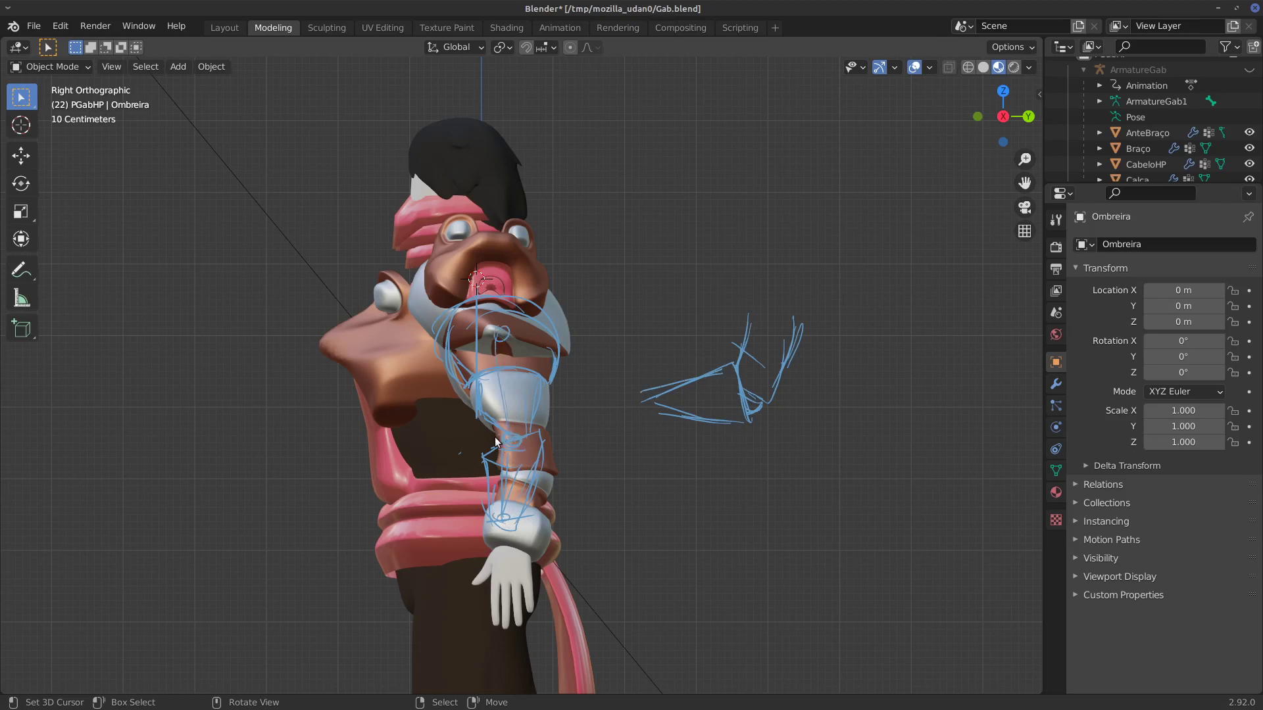
pyautogui.moveTo(476, 435)
pyautogui.mouseDown(button='right')
pyautogui.moveTo(516, 439)
pyautogui.moveTo(485, 487)
pyautogui.moveTo(504, 510)
pyautogui.mouseUp(button='right')
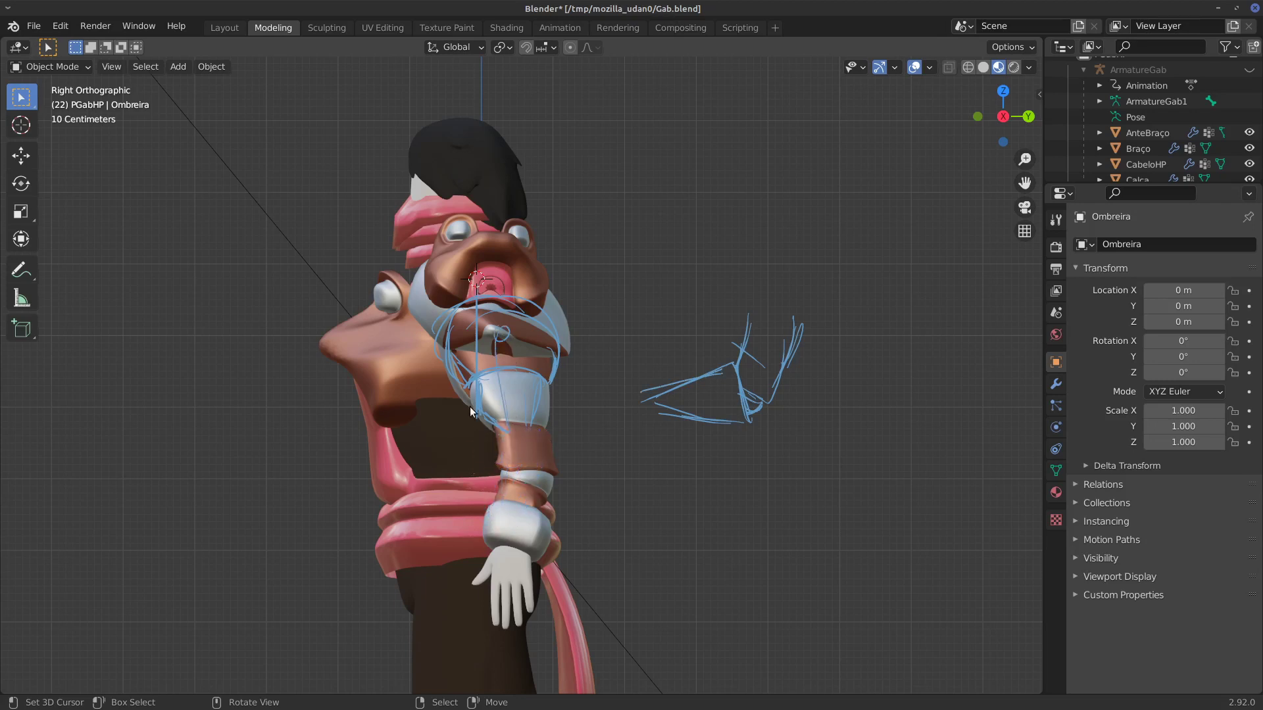
# Sketch the elbow joint and a bent forearm with an end band across the waist.
pyautogui.moveTo(487, 429)
pyautogui.mouseDown()
pyautogui.moveTo(398, 446)
pyautogui.moveTo(504, 464)
pyautogui.moveTo(516, 452)
pyautogui.mouseUp()
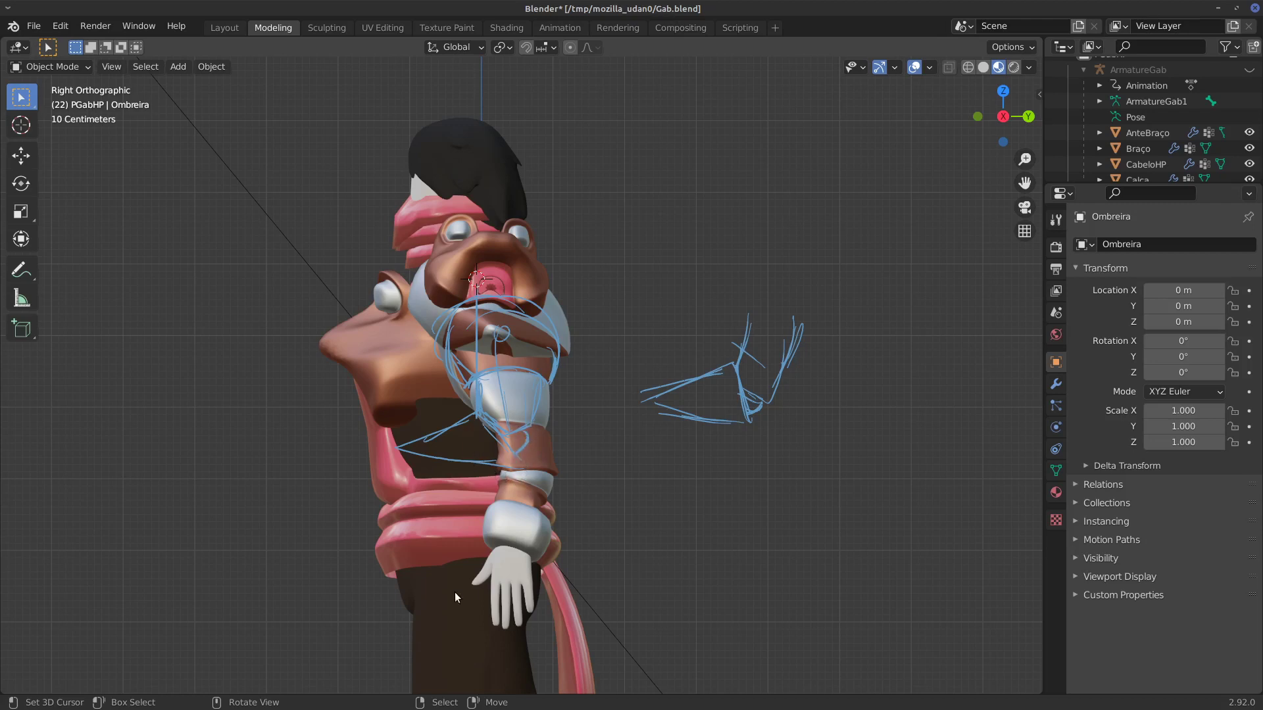
pyautogui.moveTo(398, 448)
pyautogui.mouseDown()
pyautogui.moveTo(411, 469)
pyautogui.moveTo(500, 468)
pyautogui.mouseUp()
pyautogui.moveTo(406, 458)
pyautogui.mouseDown()
pyautogui.moveTo(424, 436)
pyautogui.moveTo(448, 477)
pyautogui.moveTo(424, 485)
pyautogui.moveTo(463, 476)
pyautogui.mouseUp()
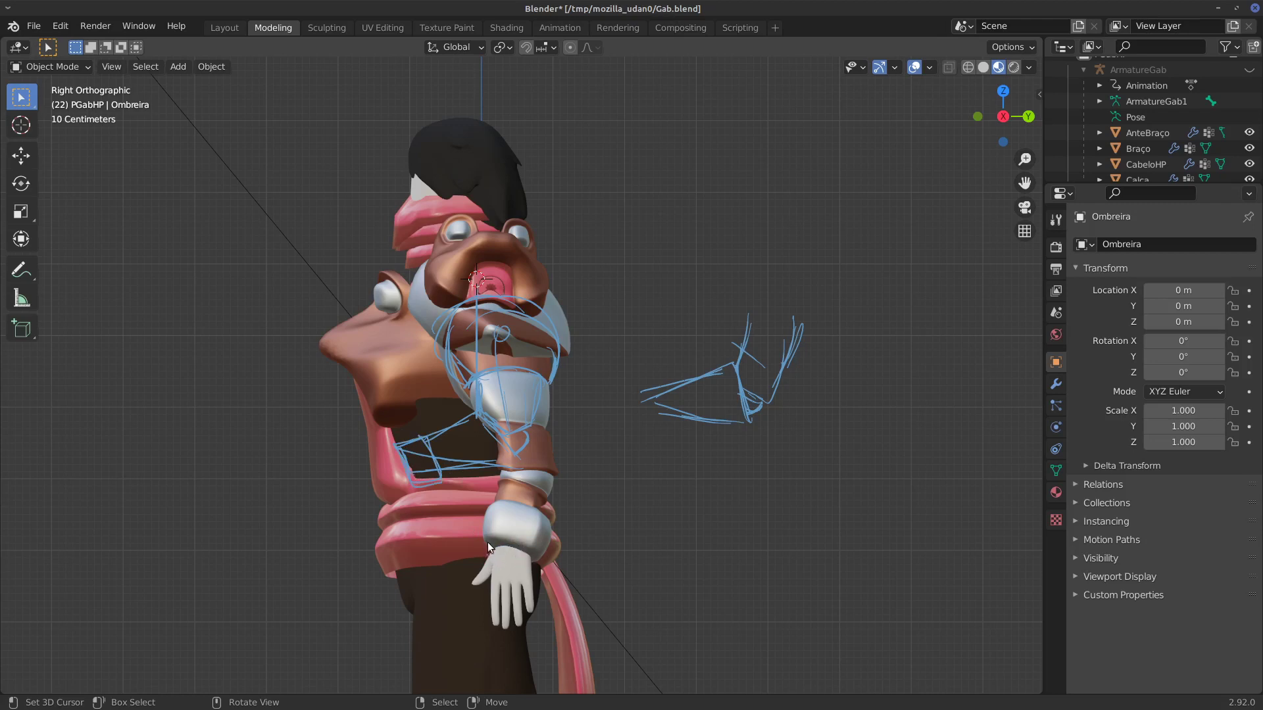
# Trace the wrist armour's edge in side view and erase the surplus strokes beside it.
pyautogui.moveTo(488, 547)
pyautogui.mouseDown()
pyautogui.moveTo(491, 533)
pyautogui.moveTo(544, 535)
pyautogui.moveTo(528, 555)
pyautogui.moveTo(510, 546)
pyautogui.moveTo(542, 558)
pyautogui.mouseUp()
pyautogui.moveTo(492, 511)
pyautogui.mouseDown()
pyautogui.moveTo(487, 532)
pyautogui.moveTo(493, 513)
pyautogui.mouseUp()
pyautogui.moveTo(485, 536)
pyautogui.mouseDown(button='right')
pyautogui.moveTo(524, 544)
pyautogui.moveTo(472, 524)
pyautogui.mouseUp(button='right')
# Sketch an arrow and strokes beside the forearm from an angled front view, then undo them.
pyautogui.moveTo(543, 495); pyautogui.dragTo(689, 413, button='middle')
pyautogui.moveTo(595, 518)
pyautogui.mouseDown()
pyautogui.moveTo(626, 495)
pyautogui.moveTo(625, 505)
pyautogui.mouseUp()
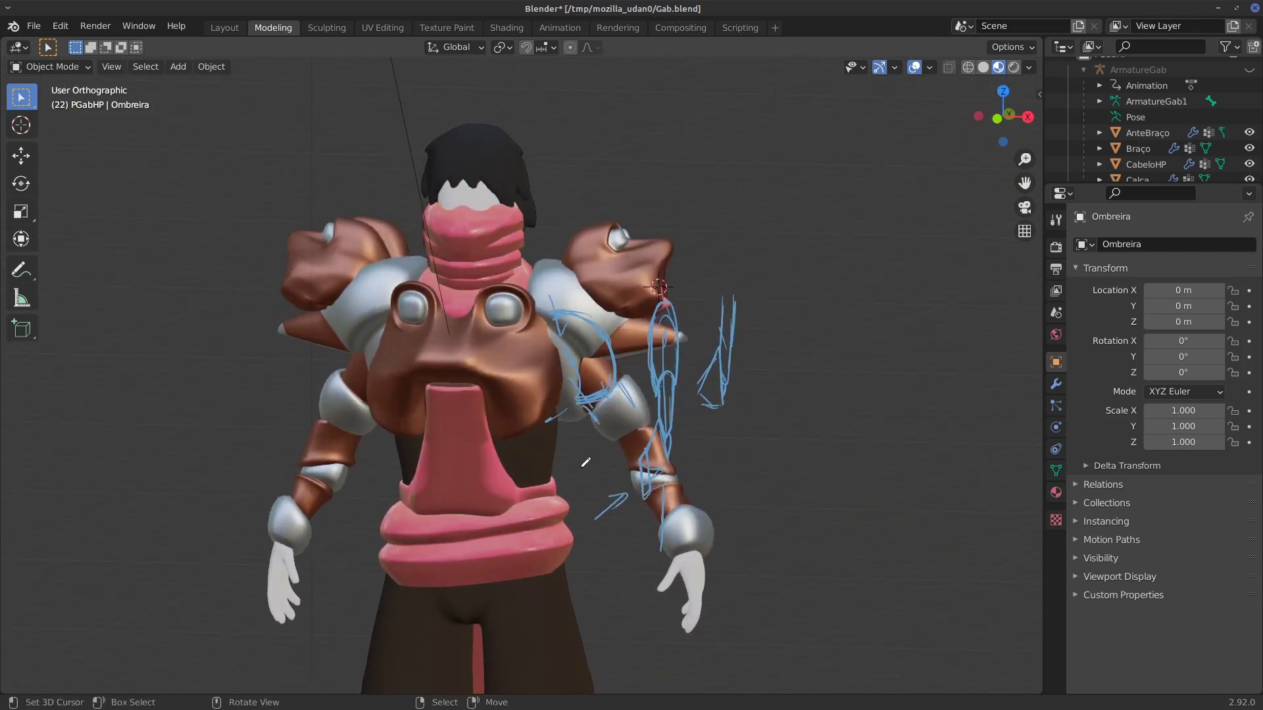
pyautogui.moveTo(582, 464)
pyautogui.mouseDown()
pyautogui.moveTo(599, 440)
pyautogui.moveTo(623, 456)
pyautogui.mouseUp()
pyautogui.hotkey('ctrl', 'z')
pyautogui.hotkey('ctrl', 'z')
pyautogui.hotkey('ctrl', 'z')
pyautogui.hotkey('ctrl', 'z')
# Add bands to both ends of the side diagram's forearm and erase its upper-arm lines.
pyautogui.press('KP_1')
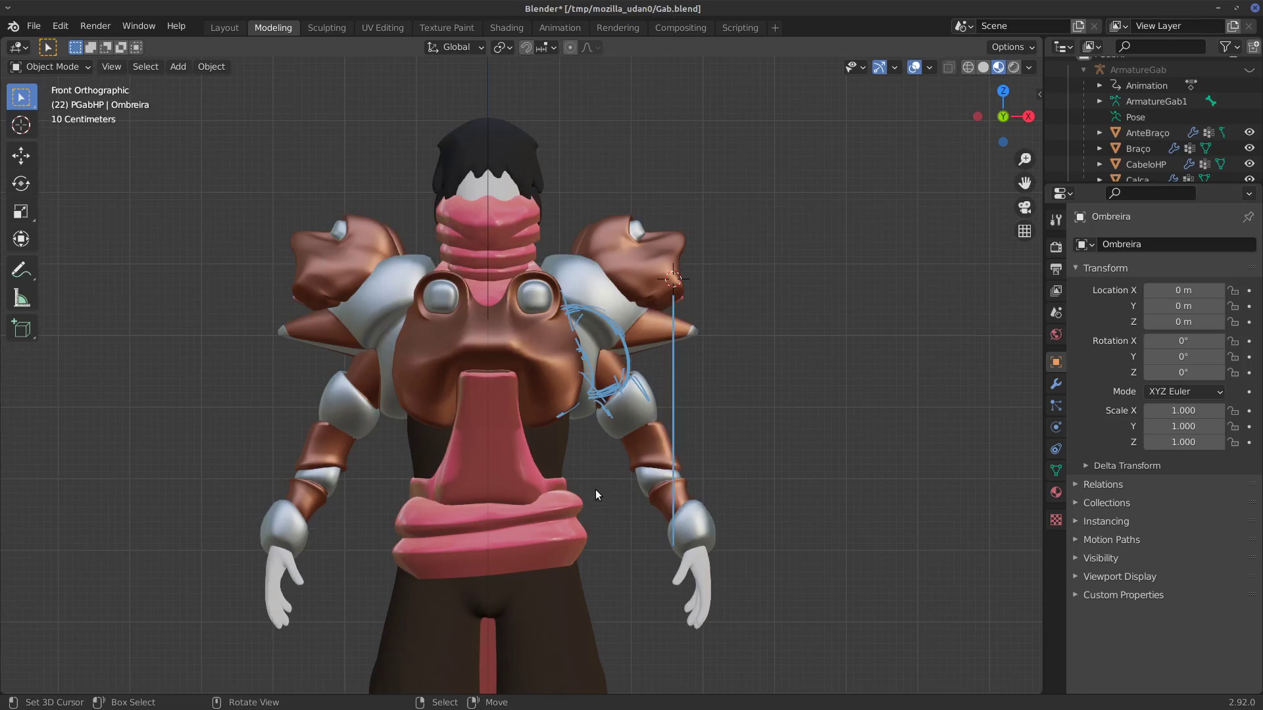
pyautogui.press('KP_3')
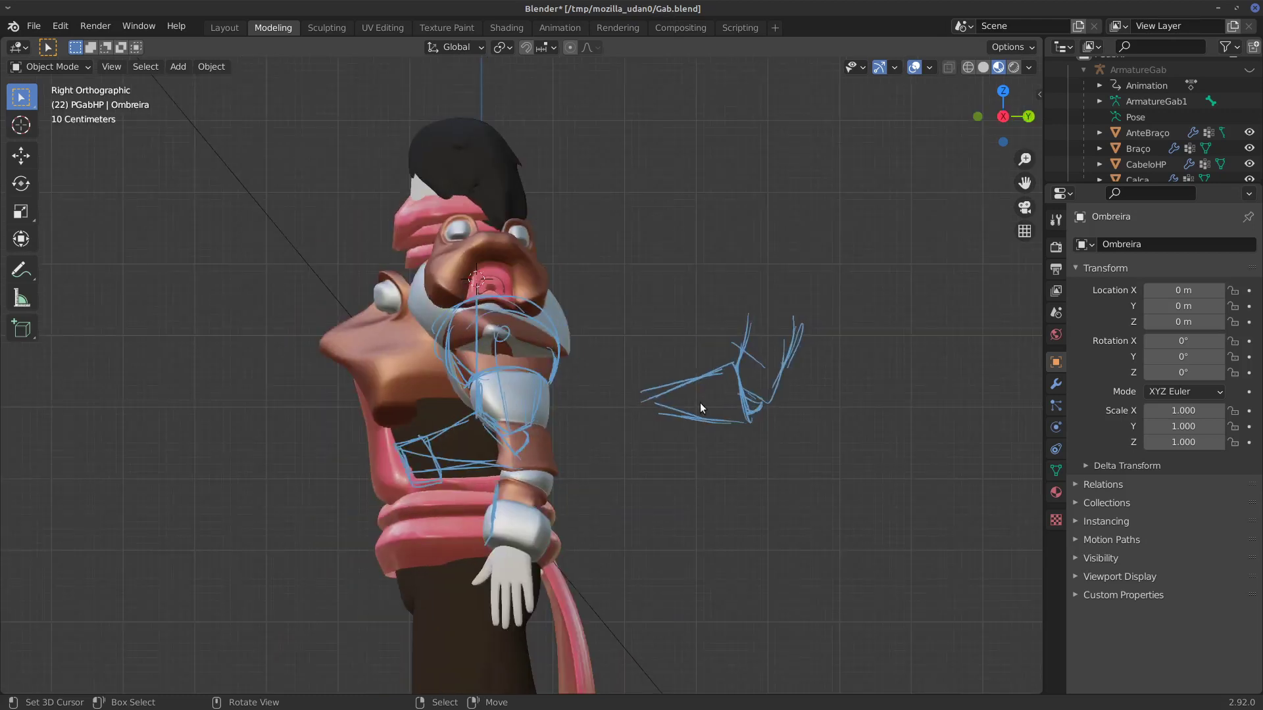
pyautogui.moveTo(650, 380); pyautogui.dragTo(659, 413)
pyautogui.moveTo(728, 363)
pyautogui.mouseDown()
pyautogui.moveTo(753, 430)
pyautogui.moveTo(713, 431)
pyautogui.moveTo(646, 387)
pyautogui.mouseUp()
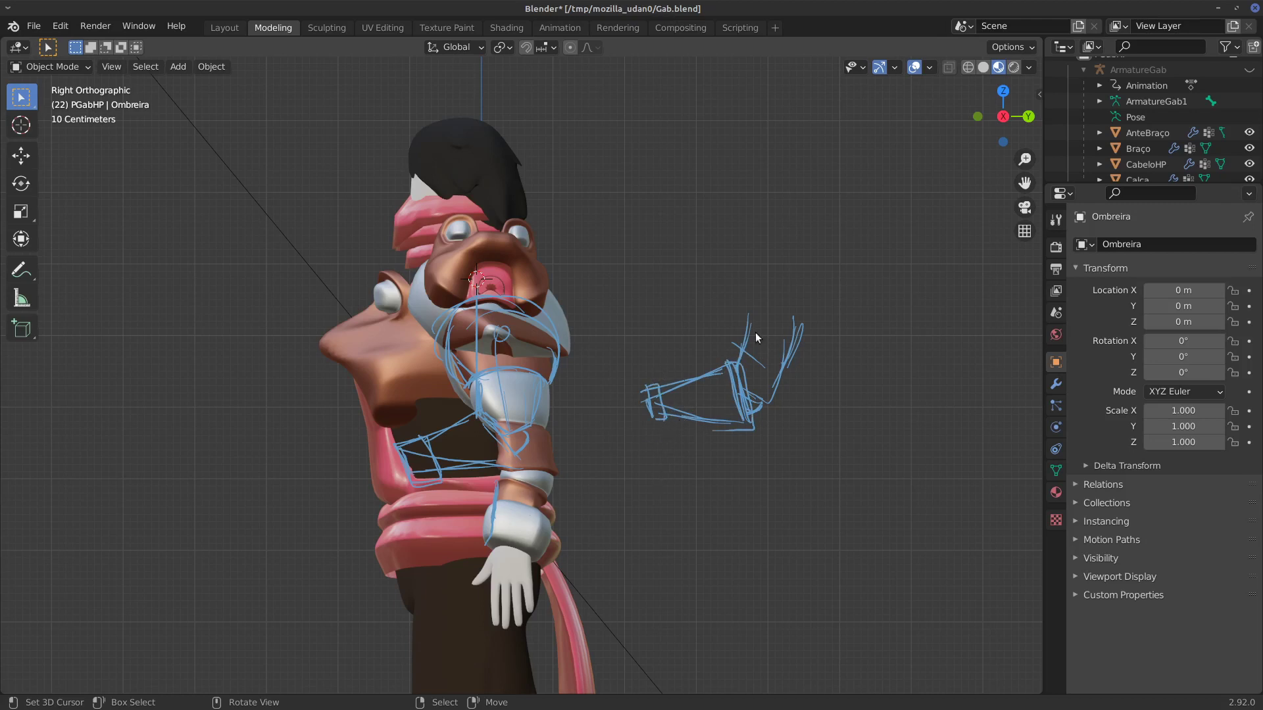
pyautogui.moveTo(755, 333)
pyautogui.mouseDown(button='right')
pyautogui.moveTo(773, 373)
pyautogui.moveTo(790, 375)
pyautogui.mouseUp(button='right')
pyautogui.moveTo(729, 363)
pyautogui.mouseDown()
pyautogui.moveTo(750, 421)
pyautogui.moveTo(730, 368)
pyautogui.mouseUp()
# Redraw the diagram forearm's upper and lower edges and add another band near the wrist end.
pyautogui.moveTo(691, 421)
pyautogui.mouseDown()
pyautogui.moveTo(683, 389)
pyautogui.moveTo(722, 380)
pyautogui.moveTo(692, 421)
pyautogui.moveTo(716, 388)
pyautogui.mouseUp()
pyautogui.moveTo(713, 391); pyautogui.dragTo(686, 430, button='right')
pyautogui.moveTo(659, 386); pyautogui.dragTo(723, 371)
pyautogui.moveTo(657, 419); pyautogui.dragTo(728, 420)
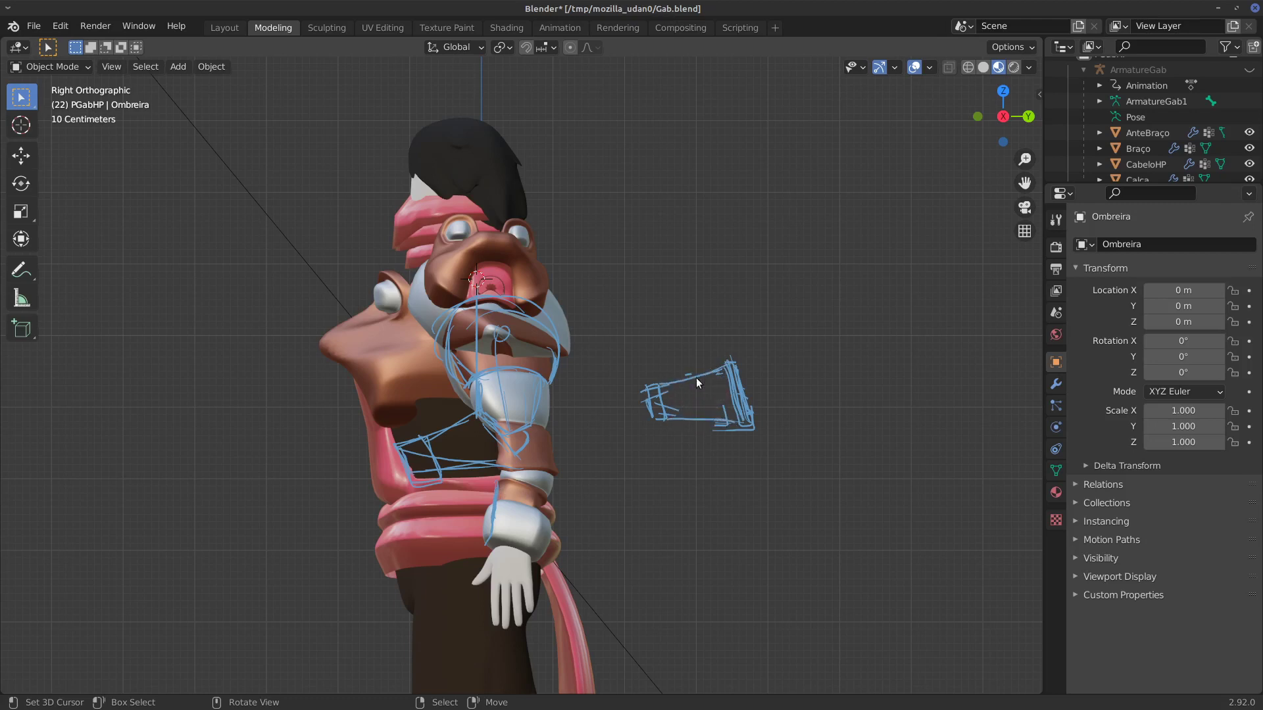
pyautogui.moveTo(671, 383); pyautogui.dragTo(670, 418)
# Sketch a separate upper-arm piece with a rounded top and two cross bands above the diagram's forearm.
pyautogui.moveTo(761, 285)
pyautogui.mouseDown()
pyautogui.moveTo(802, 225)
pyautogui.moveTo(830, 237)
pyautogui.moveTo(827, 300)
pyautogui.moveTo(789, 364)
pyautogui.moveTo(745, 356)
pyautogui.moveTo(797, 364)
pyautogui.moveTo(827, 290)
pyautogui.mouseUp()
pyautogui.moveTo(751, 343)
pyautogui.mouseDown()
pyautogui.moveTo(767, 262)
pyautogui.moveTo(800, 250)
pyautogui.mouseUp()
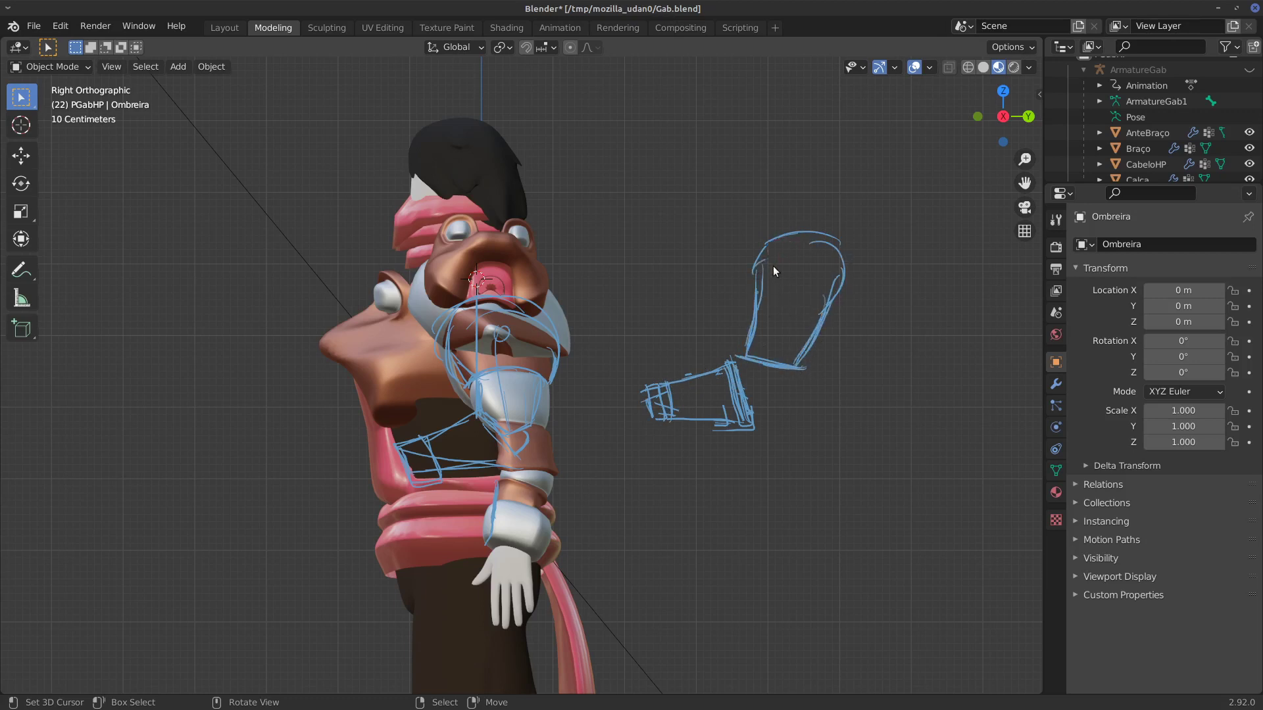
pyautogui.moveTo(753, 289)
pyautogui.mouseDown()
pyautogui.moveTo(817, 281)
pyautogui.moveTo(834, 293)
pyautogui.mouseUp()
pyautogui.moveTo(746, 329); pyautogui.dragTo(808, 334)
# Sketch elbow strokes between the diagram's forearm and upper-arm pieces, erasing the surplus ones.
pyautogui.moveTo(756, 402); pyautogui.dragTo(782, 382)
pyautogui.hotkey('ctrl', 'z')
pyautogui.moveTo(778, 399)
pyautogui.mouseDown()
pyautogui.moveTo(800, 434)
pyautogui.moveTo(796, 411)
pyautogui.moveTo(754, 404)
pyautogui.mouseUp()
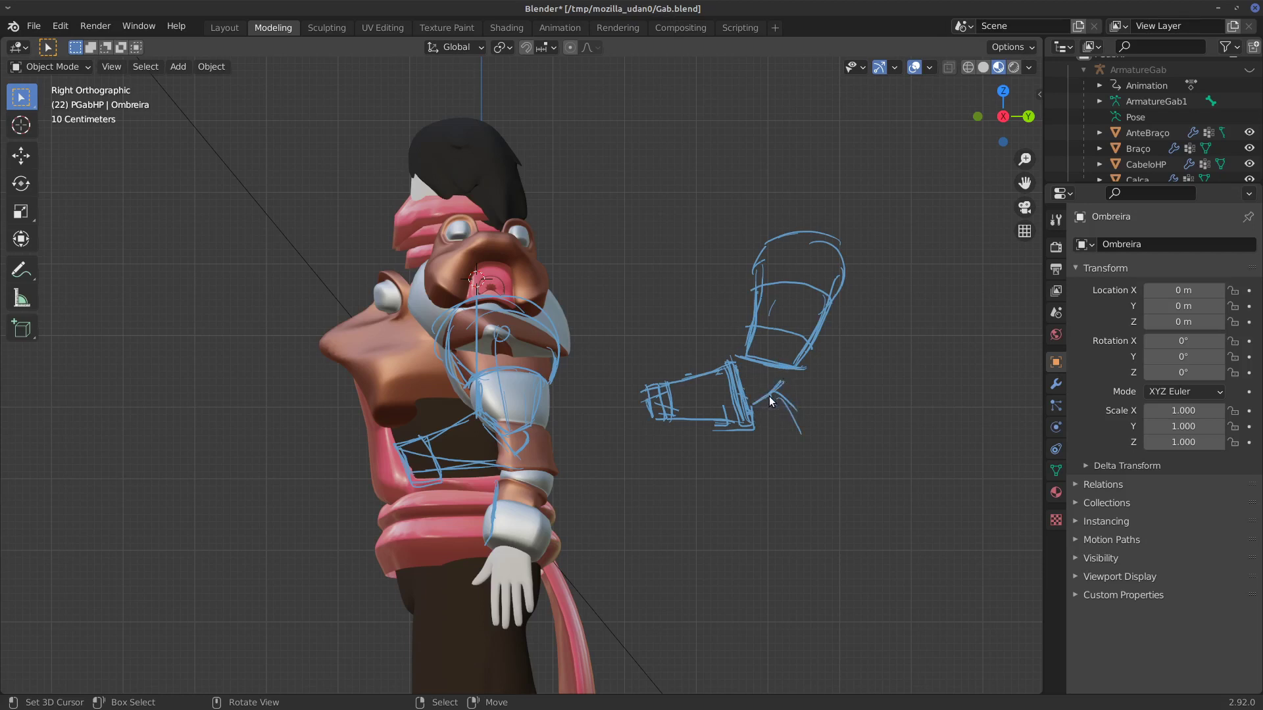
pyautogui.moveTo(786, 406); pyautogui.dragTo(788, 423, button='right')
# Outline the upper arm's inner and outer edges in front view, erasing part of the old shoulder arc.
pyautogui.press('KP_1')
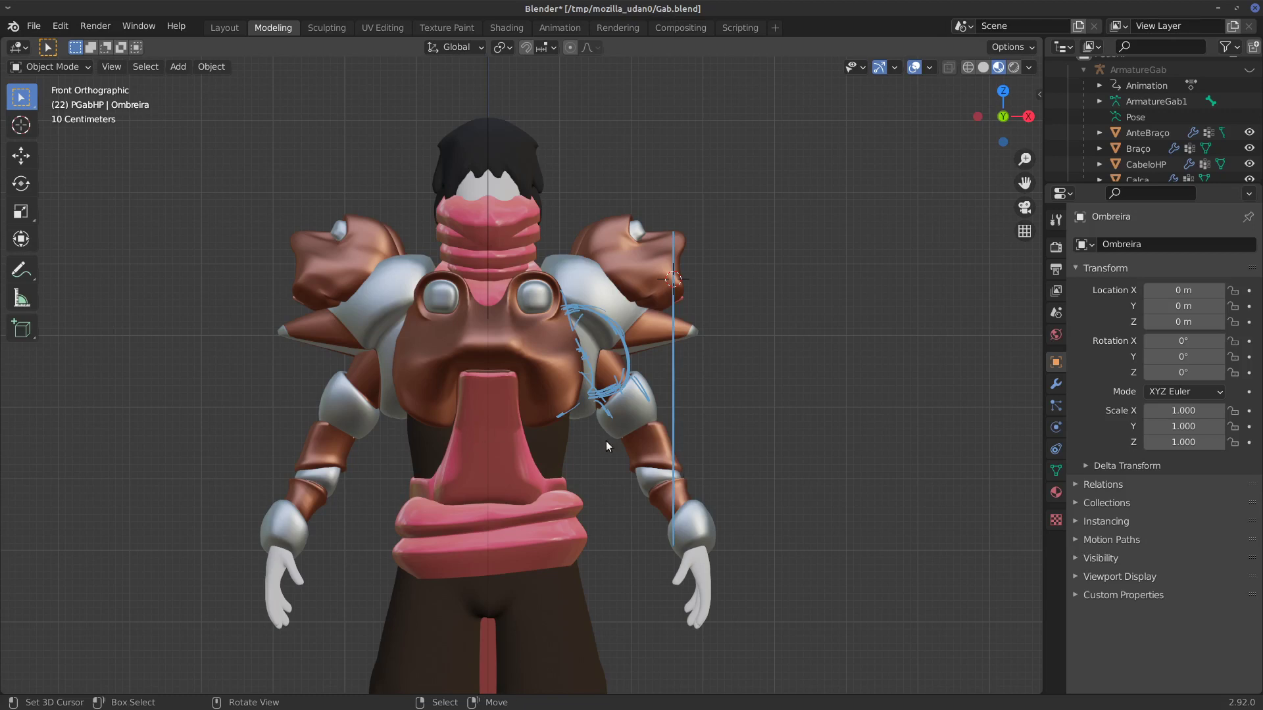
pyautogui.moveTo(607, 440)
pyautogui.mouseDown()
pyautogui.moveTo(649, 422)
pyautogui.moveTo(630, 372)
pyautogui.mouseUp()
pyautogui.moveTo(601, 432); pyautogui.dragTo(579, 380)
pyautogui.moveTo(575, 393); pyautogui.dragTo(598, 430)
pyautogui.moveTo(617, 341)
pyautogui.mouseDown(button='right')
pyautogui.moveTo(664, 425)
pyautogui.moveTo(620, 319)
pyautogui.mouseUp(button='right')
pyautogui.moveTo(600, 304); pyautogui.dragTo(657, 390)
# Outline the forearm down to the wrist in front view and add bands across it.
pyautogui.moveTo(617, 330)
pyautogui.mouseDown()
pyautogui.moveTo(657, 419)
pyautogui.moveTo(614, 437)
pyautogui.moveTo(667, 427)
pyautogui.moveTo(663, 518)
pyautogui.mouseUp()
pyautogui.moveTo(624, 463); pyautogui.dragTo(670, 524)
pyautogui.moveTo(639, 479); pyautogui.dragTo(672, 514)
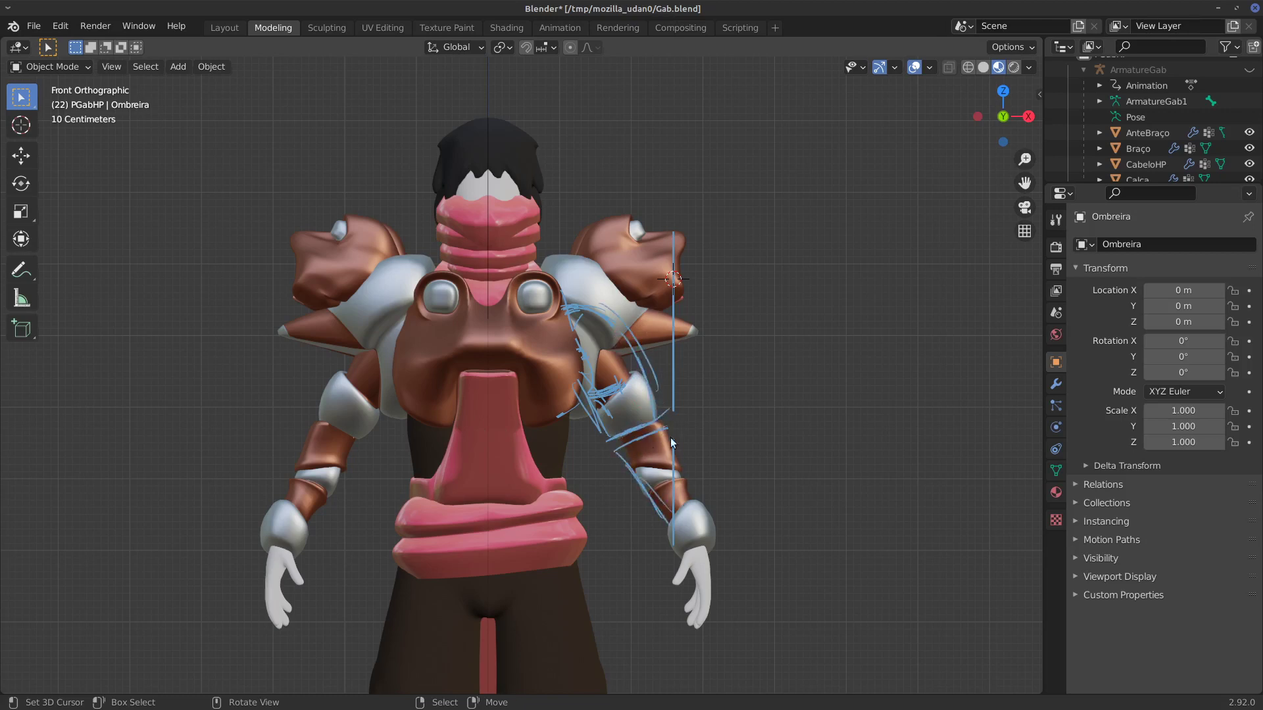
pyautogui.moveTo(670, 422); pyautogui.dragTo(703, 518)
pyautogui.moveTo(706, 500)
pyautogui.mouseDown()
pyautogui.moveTo(665, 524)
pyautogui.moveTo(689, 509)
pyautogui.mouseUp()
pyautogui.moveTo(634, 475)
pyautogui.mouseDown()
pyautogui.moveTo(699, 449)
pyautogui.moveTo(660, 464)
pyautogui.moveTo(708, 466)
pyautogui.moveTo(642, 480)
pyautogui.mouseUp()
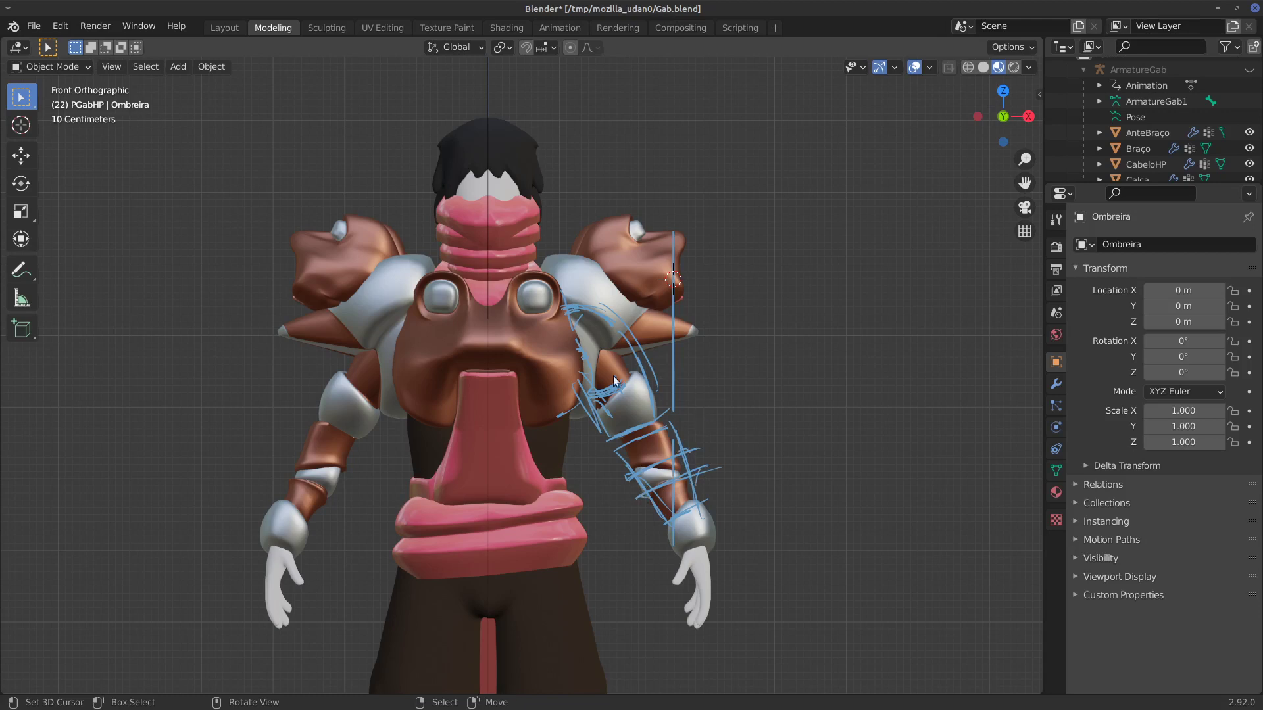
# Add a band across the upper arm and sketch the shoulder joint's rounded outline over the chest armour's side.
pyautogui.moveTo(589, 409); pyautogui.dragTo(661, 366)
pyautogui.moveTo(569, 388); pyautogui.dragTo(564, 316)
pyautogui.moveTo(542, 370); pyautogui.dragTo(565, 315)
pyautogui.moveTo(566, 387)
pyautogui.mouseDown()
pyautogui.moveTo(564, 316)
pyautogui.moveTo(584, 359)
pyautogui.mouseUp()
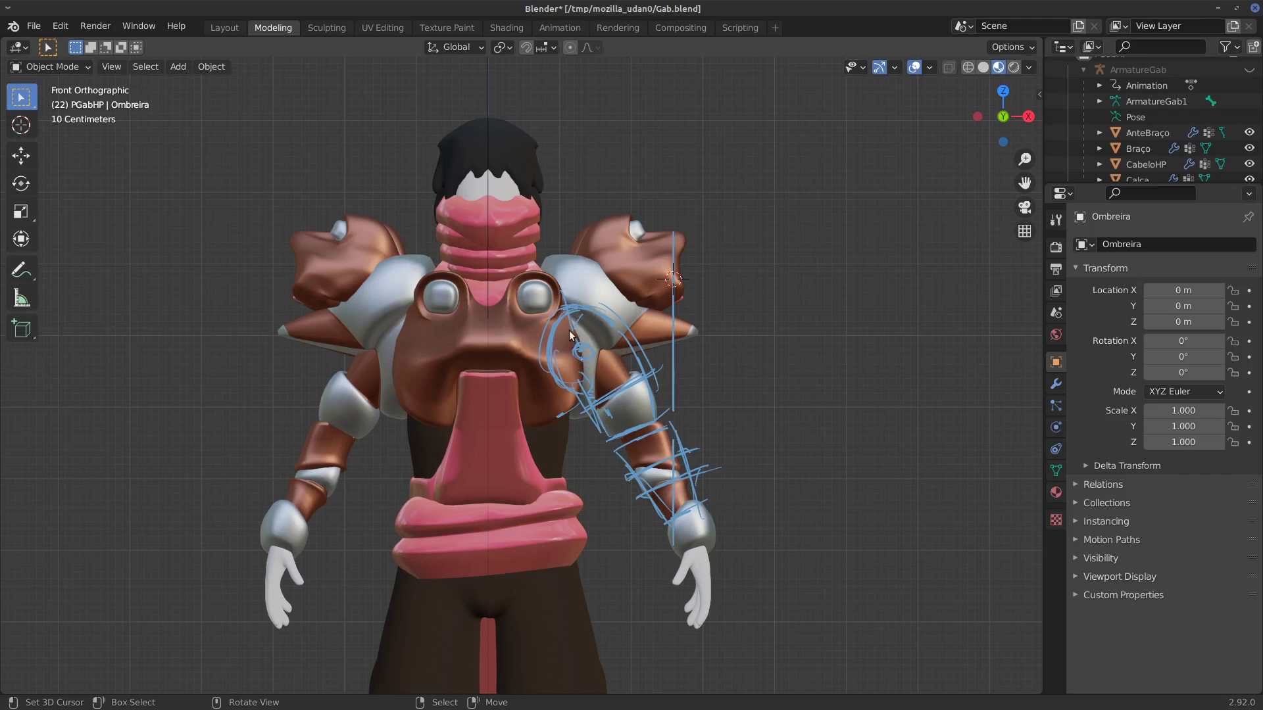
# Sketch the shoulder armour's outline above the arm in front view and erase the overlapping strokes.
pyautogui.moveTo(599, 339)
pyautogui.mouseDown()
pyautogui.moveTo(668, 345)
pyautogui.moveTo(589, 341)
pyautogui.moveTo(544, 274)
pyautogui.moveTo(609, 217)
pyautogui.moveTo(687, 277)
pyautogui.moveTo(678, 309)
pyautogui.mouseUp()
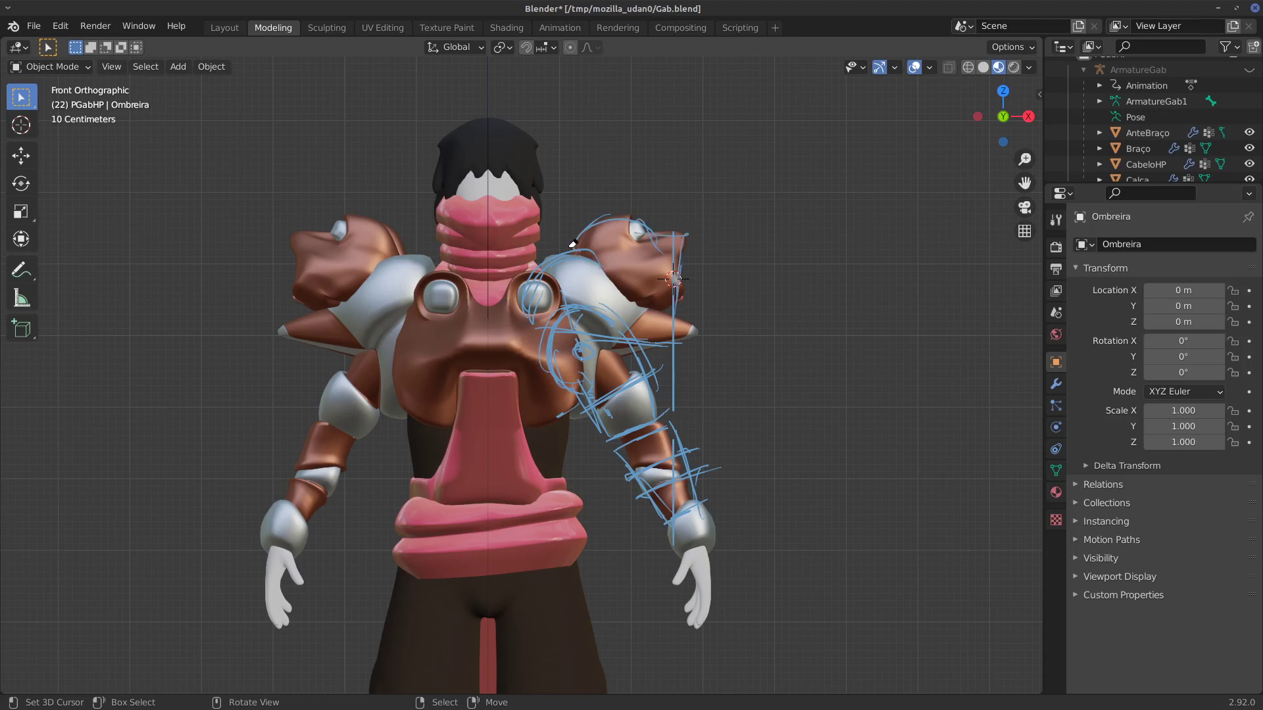
pyautogui.moveTo(572, 244); pyautogui.dragTo(534, 275, button='right')
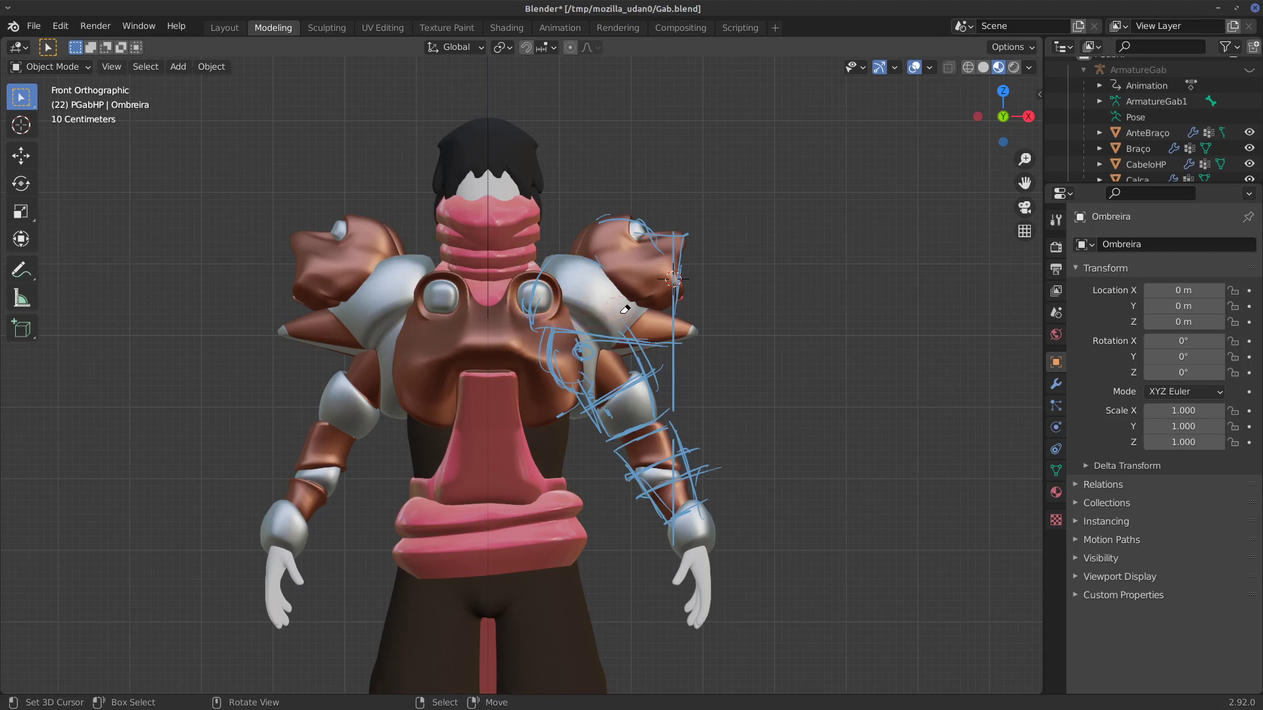
pyautogui.moveTo(692, 323); pyautogui.dragTo(629, 299)
pyautogui.moveTo(676, 386); pyautogui.dragTo(686, 261, button='right')
# Redraw the shoulder armour's outer and upper edges and add a pointer line to its outer side.
pyautogui.moveTo(647, 311); pyautogui.dragTo(678, 300)
pyautogui.moveTo(682, 228); pyautogui.dragTo(683, 265)
pyautogui.moveTo(545, 260)
pyautogui.mouseDown()
pyautogui.moveTo(608, 217)
pyautogui.moveTo(689, 230)
pyautogui.moveTo(684, 280)
pyautogui.mouseUp()
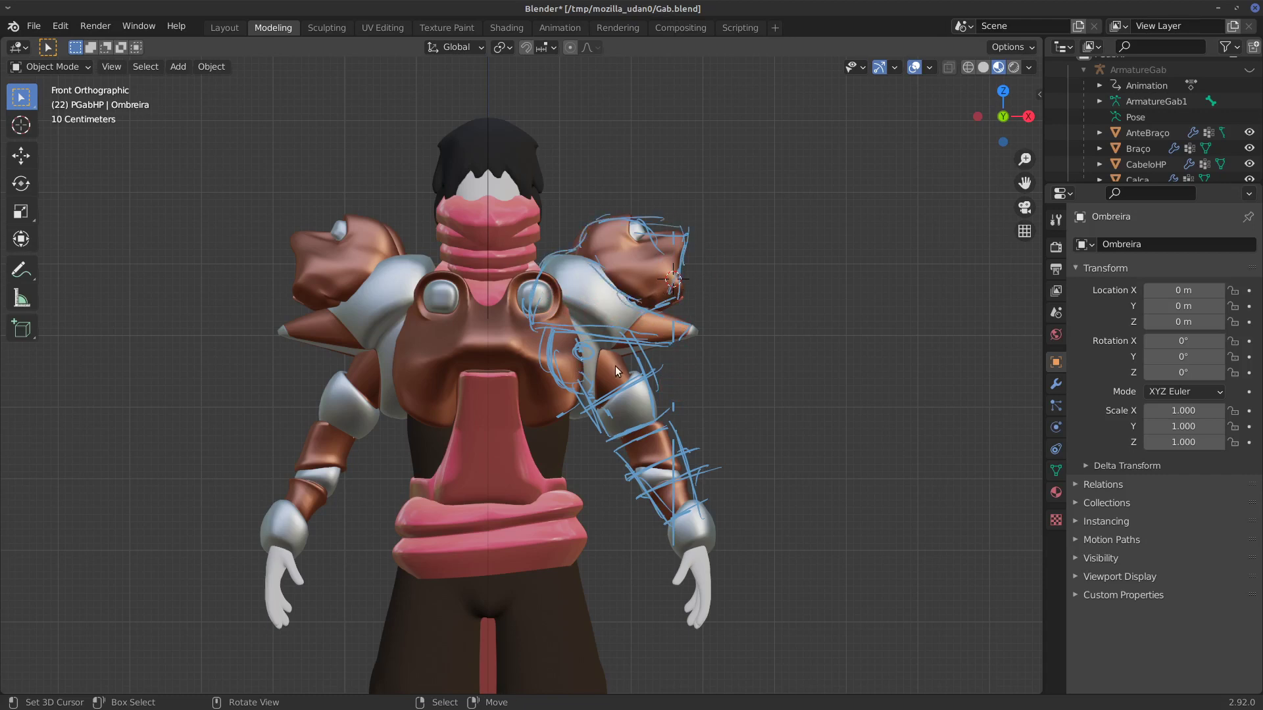
pyautogui.moveTo(780, 254); pyautogui.dragTo(684, 275)
pyautogui.moveTo(548, 326)
pyautogui.mouseDown()
pyautogui.moveTo(682, 339)
pyautogui.moveTo(688, 229)
pyautogui.moveTo(572, 223)
pyautogui.moveTo(598, 297)
pyautogui.mouseUp()
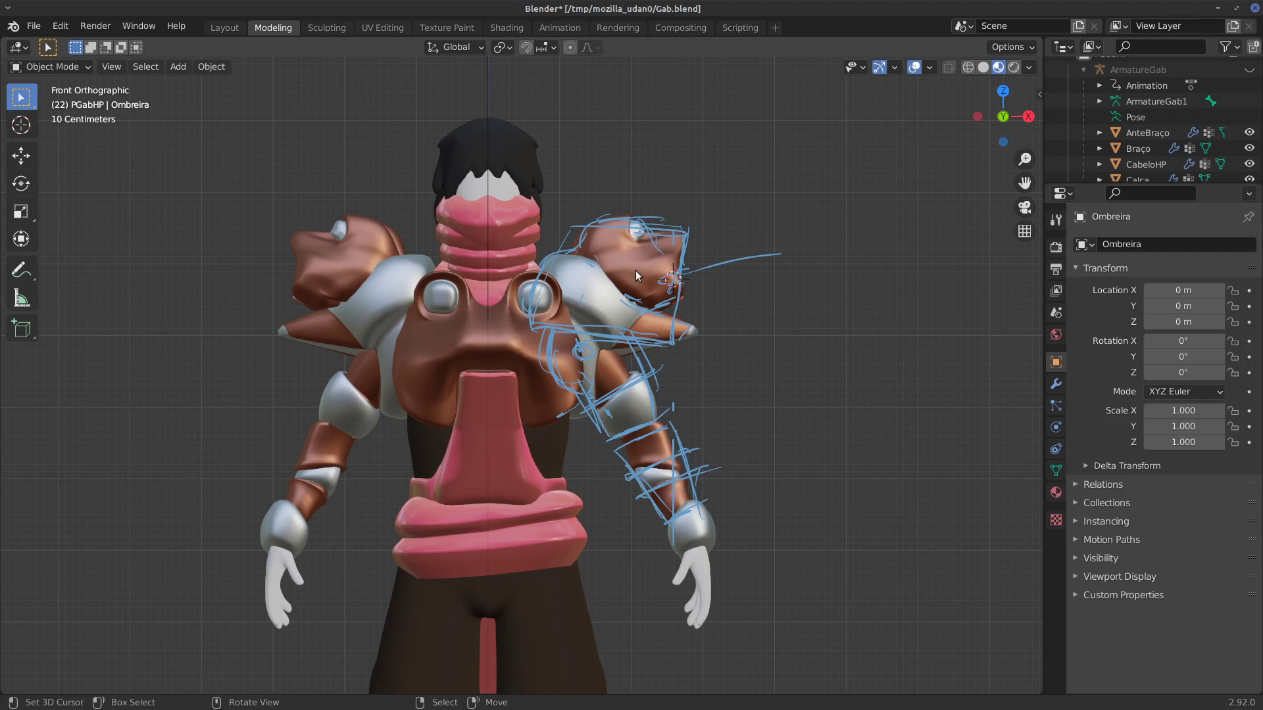
# Sketch the back of the knee in side view and outline the kneecap armour.
pyautogui.keyDown('shift'); pyautogui.moveTo(710, 380); pyautogui.dragTo(691, 280, button='middle'); pyautogui.keyUp('shift')
pyautogui.keyDown('shift'); pyautogui.moveTo(721, 464); pyautogui.dragTo(720, 429, button='middle'); pyautogui.keyUp('shift')
pyautogui.keyDown('shift'); pyautogui.scroll(-15, 720, 429); pyautogui.keyUp('shift')
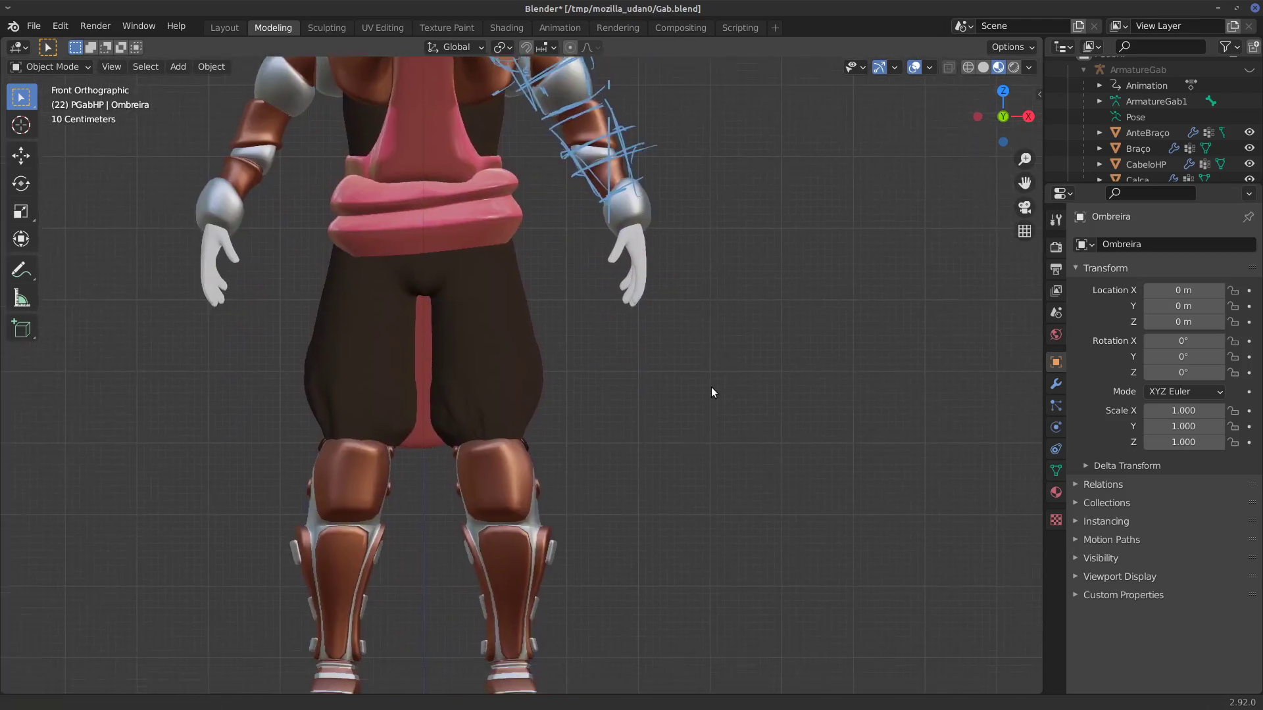
pyautogui.press('KP_3')
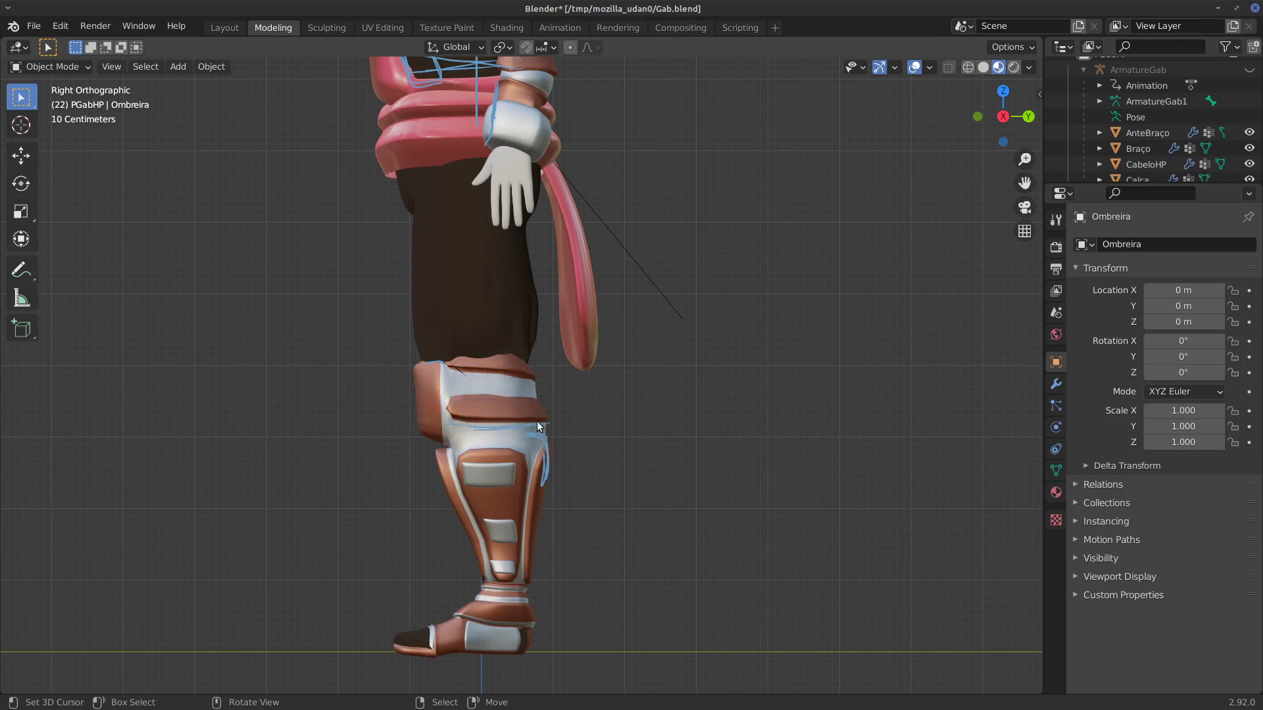
pyautogui.moveTo(491, 416)
pyautogui.mouseDown()
pyautogui.moveTo(442, 365)
pyautogui.moveTo(420, 427)
pyautogui.moveTo(445, 450)
pyautogui.mouseUp()
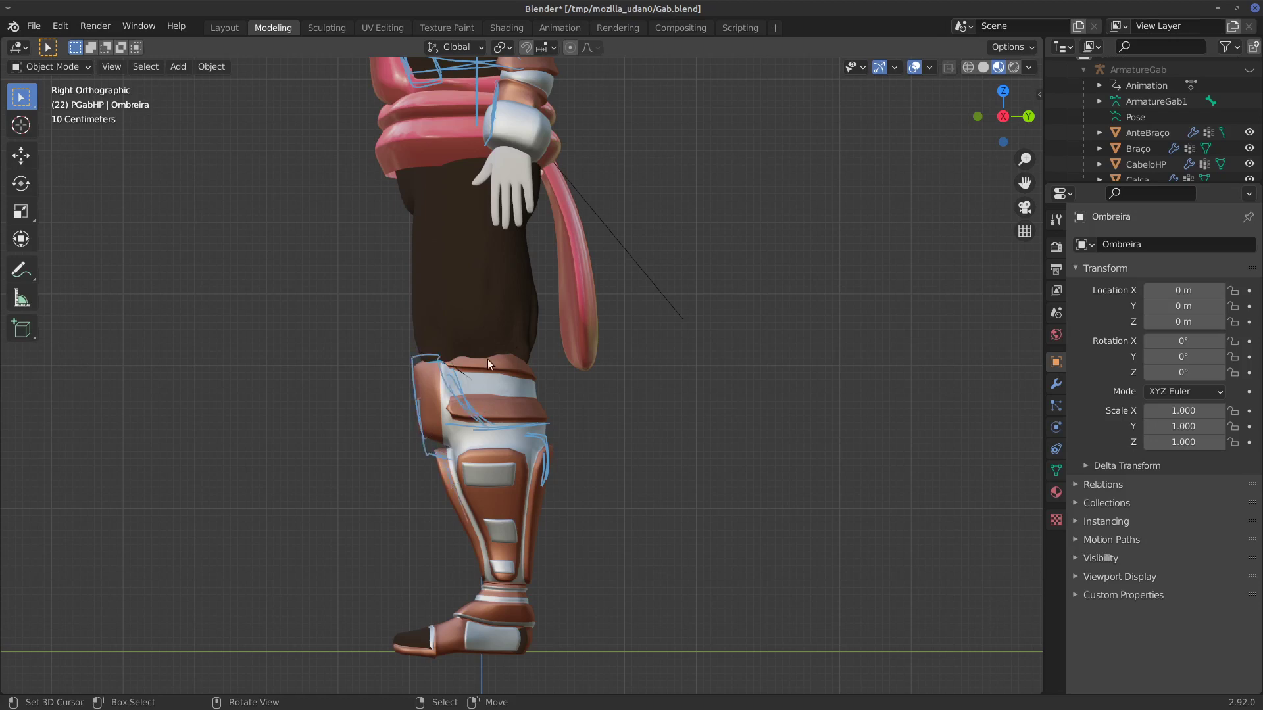
# Sketch strokes over the knee and lower thigh in side view and an arrow toward the back of the knee.
pyautogui.moveTo(518, 398); pyautogui.dragTo(516, 421)
pyautogui.moveTo(524, 377); pyautogui.dragTo(516, 422)
pyautogui.moveTo(518, 415); pyautogui.dragTo(538, 338, button='right')
pyautogui.moveTo(537, 312); pyautogui.dragTo(527, 423)
pyautogui.moveTo(469, 338)
pyautogui.mouseDown()
pyautogui.moveTo(497, 404)
pyautogui.moveTo(636, 405)
pyautogui.mouseUp()
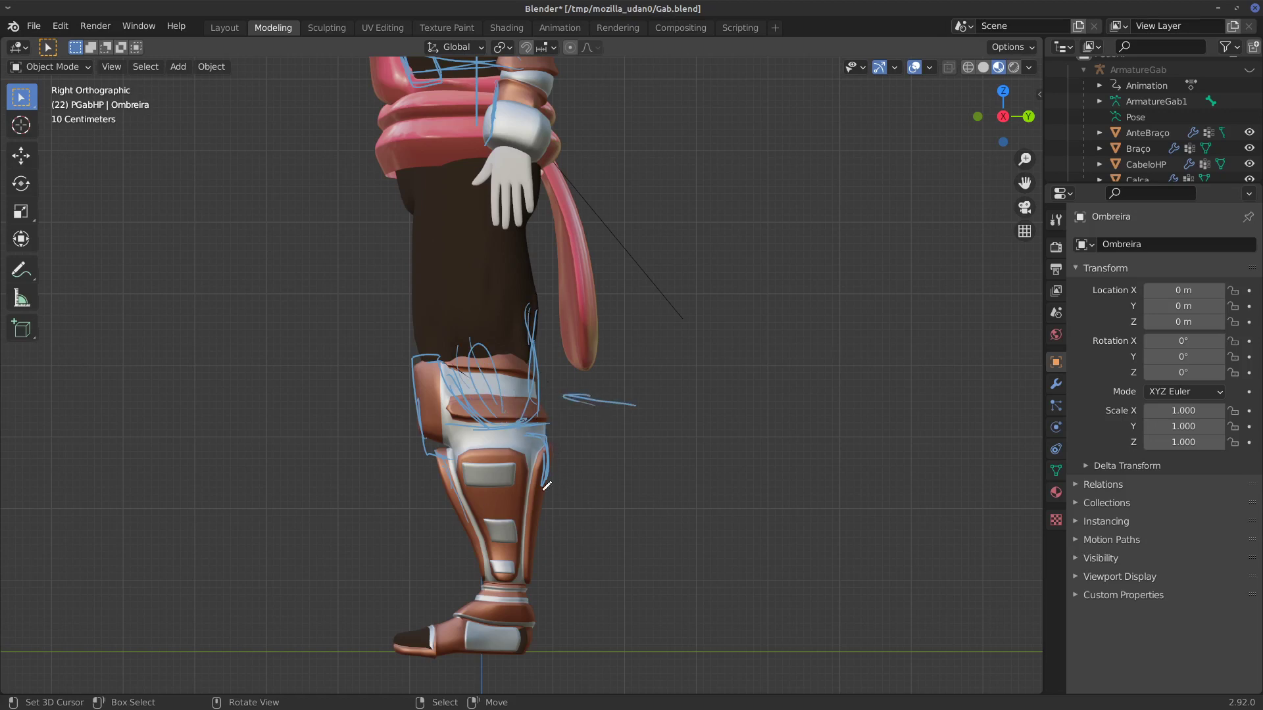
# Trace the calf armour's rear edge down to the ankle and check the leg from the front.
pyautogui.moveTo(546, 485); pyautogui.dragTo(531, 558)
pyautogui.press('KP_1')
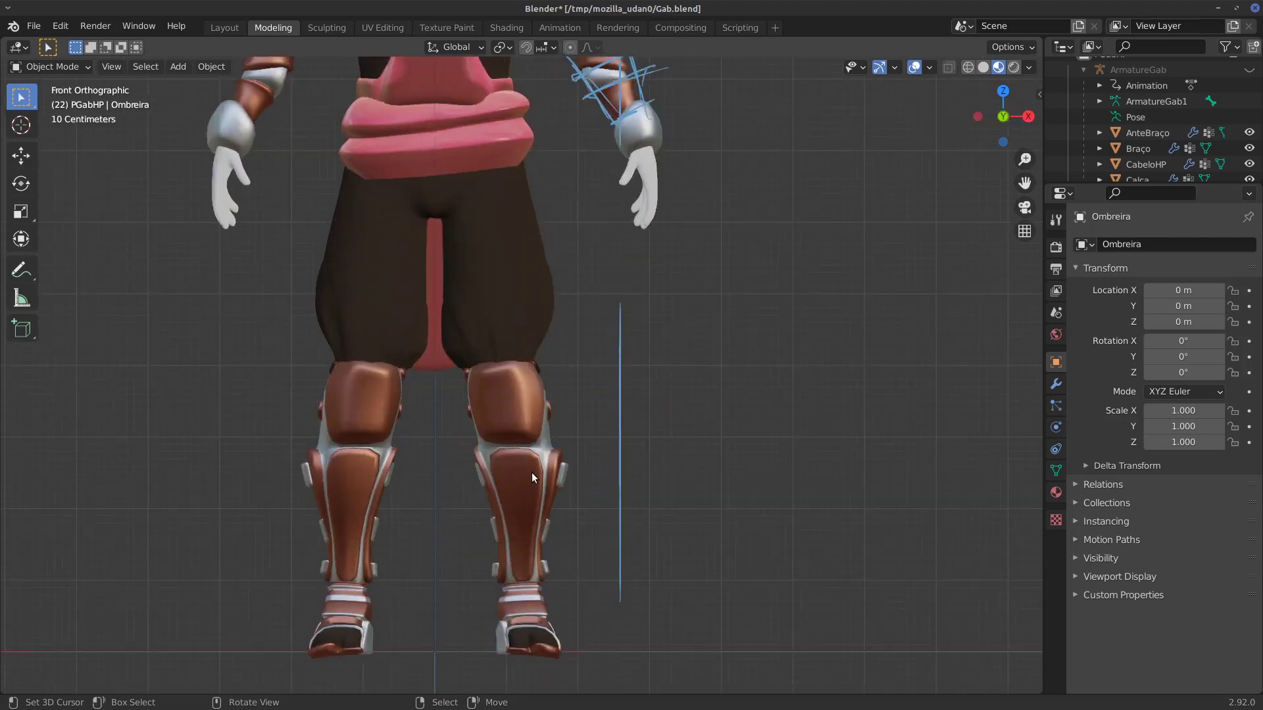
pyautogui.press('KP_3')
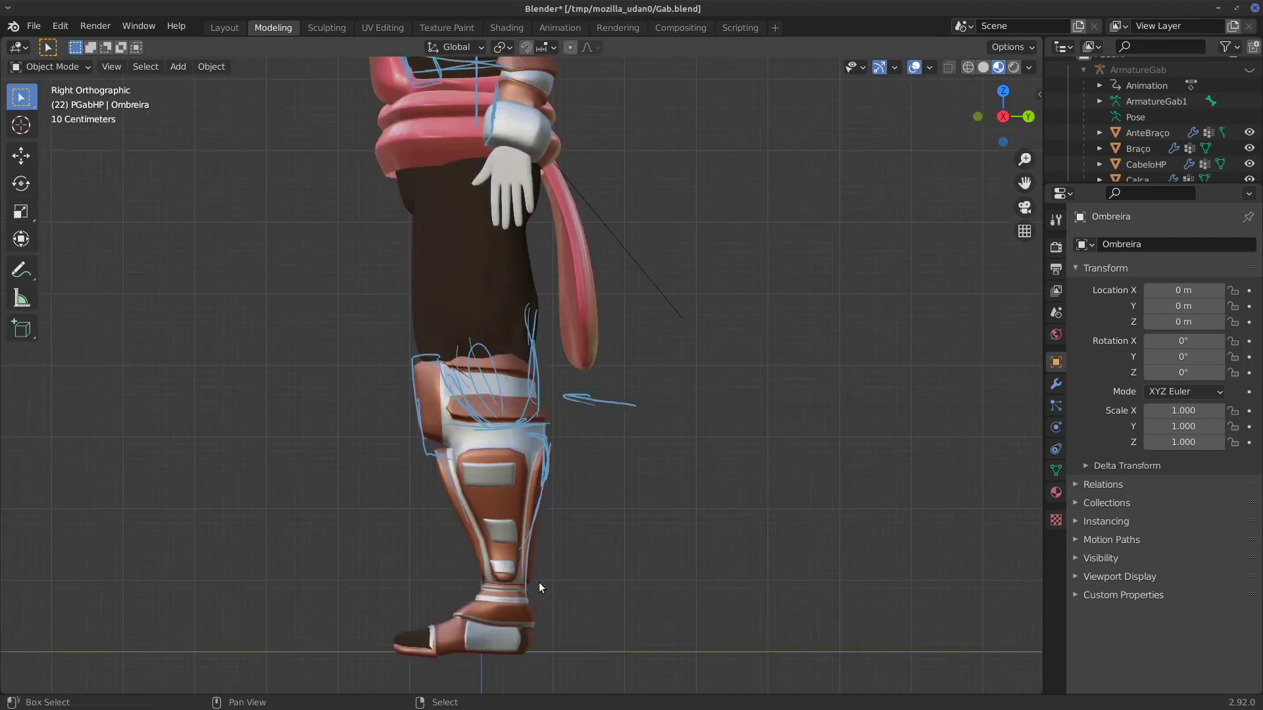
# Sketch the ankle joint, heel, foot outline and toe section over the boot in side view.
pyautogui.keyDown('shift'); pyautogui.moveTo(539, 582); pyautogui.dragTo(535, 519, button='middle'); pyautogui.keyUp('shift')
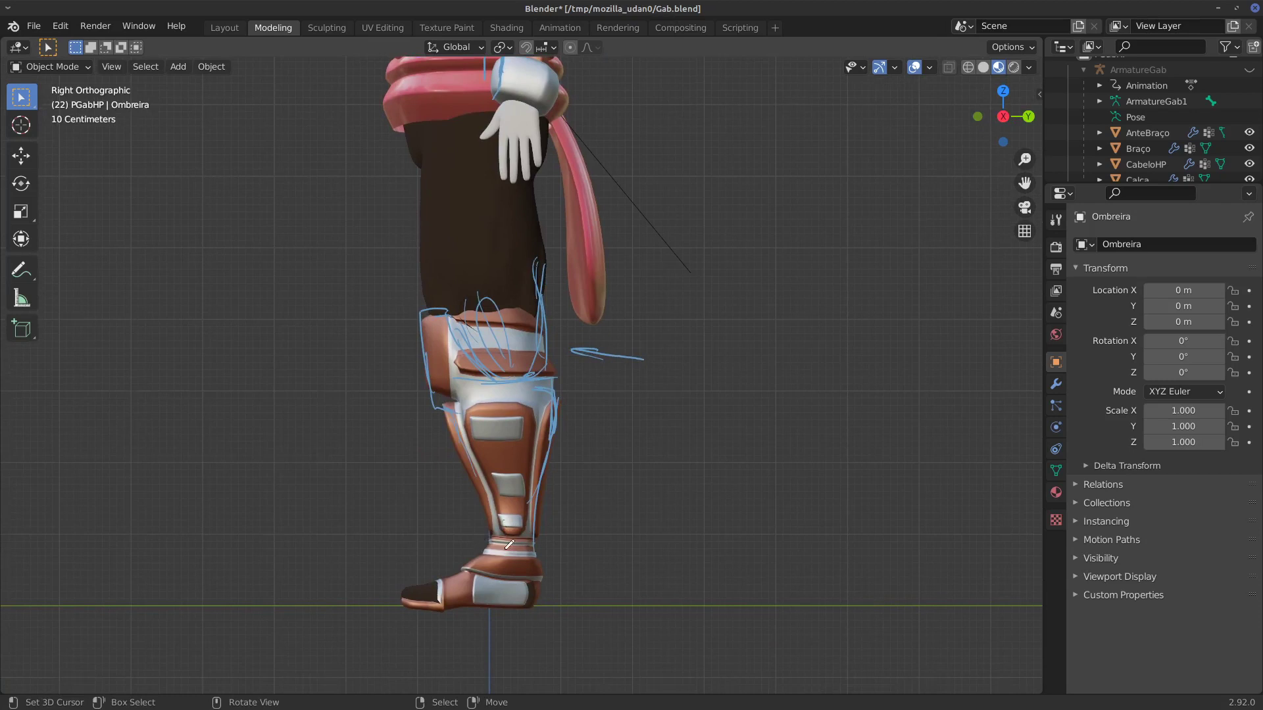
pyautogui.moveTo(505, 549)
pyautogui.mouseDown()
pyautogui.moveTo(499, 540)
pyautogui.moveTo(527, 535)
pyautogui.moveTo(524, 548)
pyautogui.moveTo(516, 530)
pyautogui.mouseUp()
pyautogui.moveTo(505, 559)
pyautogui.mouseDown()
pyautogui.moveTo(529, 516)
pyautogui.moveTo(488, 542)
pyautogui.mouseUp()
pyautogui.moveTo(477, 481)
pyautogui.mouseDown()
pyautogui.moveTo(488, 540)
pyautogui.moveTo(540, 569)
pyautogui.moveTo(533, 599)
pyautogui.mouseUp()
pyautogui.moveTo(484, 544)
pyautogui.mouseDown()
pyautogui.moveTo(441, 573)
pyautogui.moveTo(525, 534)
pyautogui.moveTo(495, 499)
pyautogui.mouseUp()
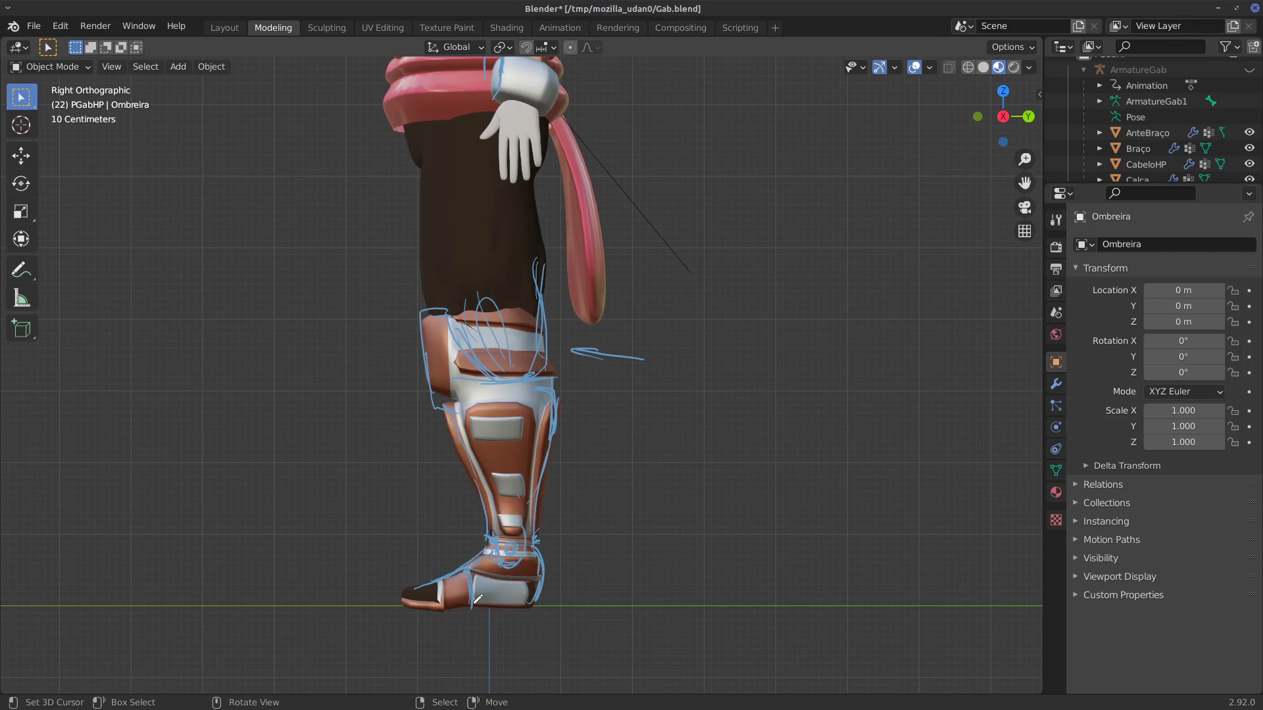
pyautogui.moveTo(409, 587)
pyautogui.mouseDown()
pyautogui.moveTo(407, 610)
pyautogui.moveTo(439, 611)
pyautogui.moveTo(399, 592)
pyautogui.moveTo(440, 582)
pyautogui.mouseUp()
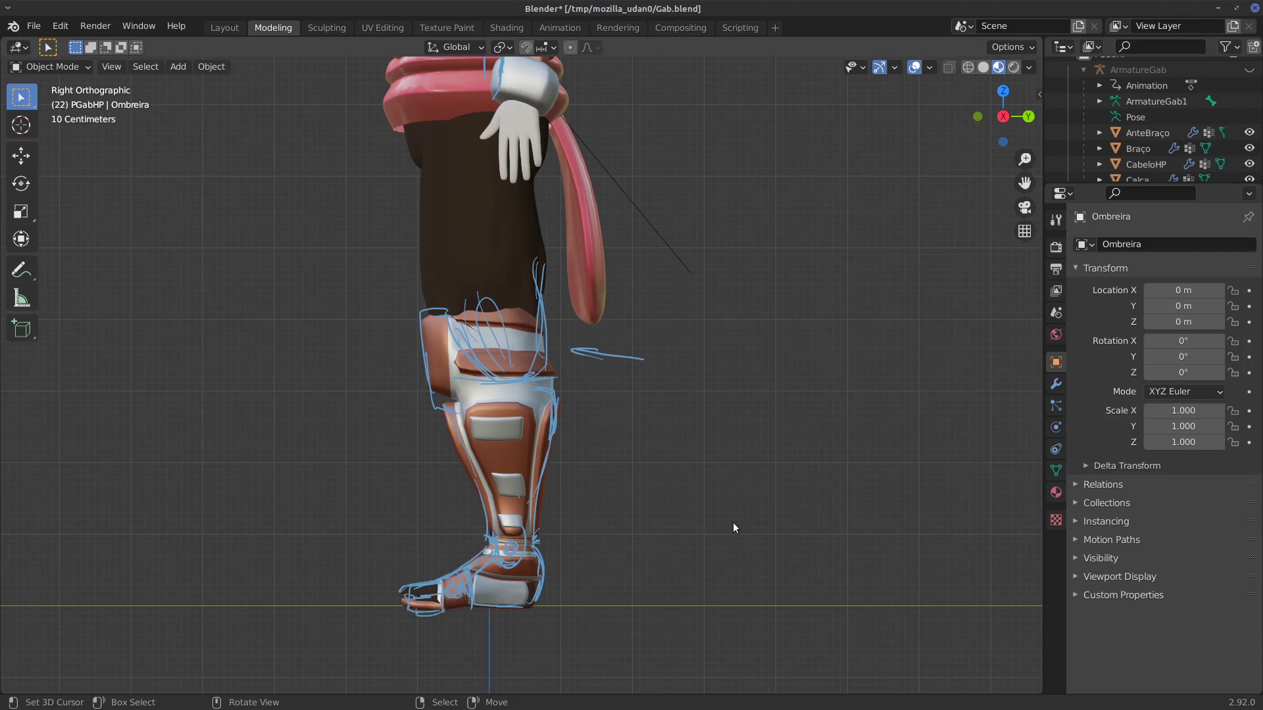
# Sketch a side-view diagram of a tilted foot beside the leg, with circles for the ankle and toe joints.
pyautogui.moveTo(743, 530)
pyautogui.mouseDown()
pyautogui.moveTo(763, 523)
pyautogui.moveTo(744, 529)
pyautogui.moveTo(742, 547)
pyautogui.mouseUp()
pyautogui.moveTo(799, 516); pyautogui.dragTo(765, 544)
pyautogui.moveTo(723, 551)
pyautogui.mouseDown(button='right')
pyautogui.moveTo(767, 482)
pyautogui.moveTo(756, 485)
pyautogui.mouseUp(button='right')
pyautogui.moveTo(714, 519); pyautogui.dragTo(757, 541)
pyautogui.moveTo(728, 524); pyautogui.dragTo(671, 579)
pyautogui.moveTo(755, 541)
pyautogui.mouseDown()
pyautogui.moveTo(654, 586)
pyautogui.moveTo(580, 591)
pyautogui.moveTo(648, 597)
pyautogui.mouseUp()
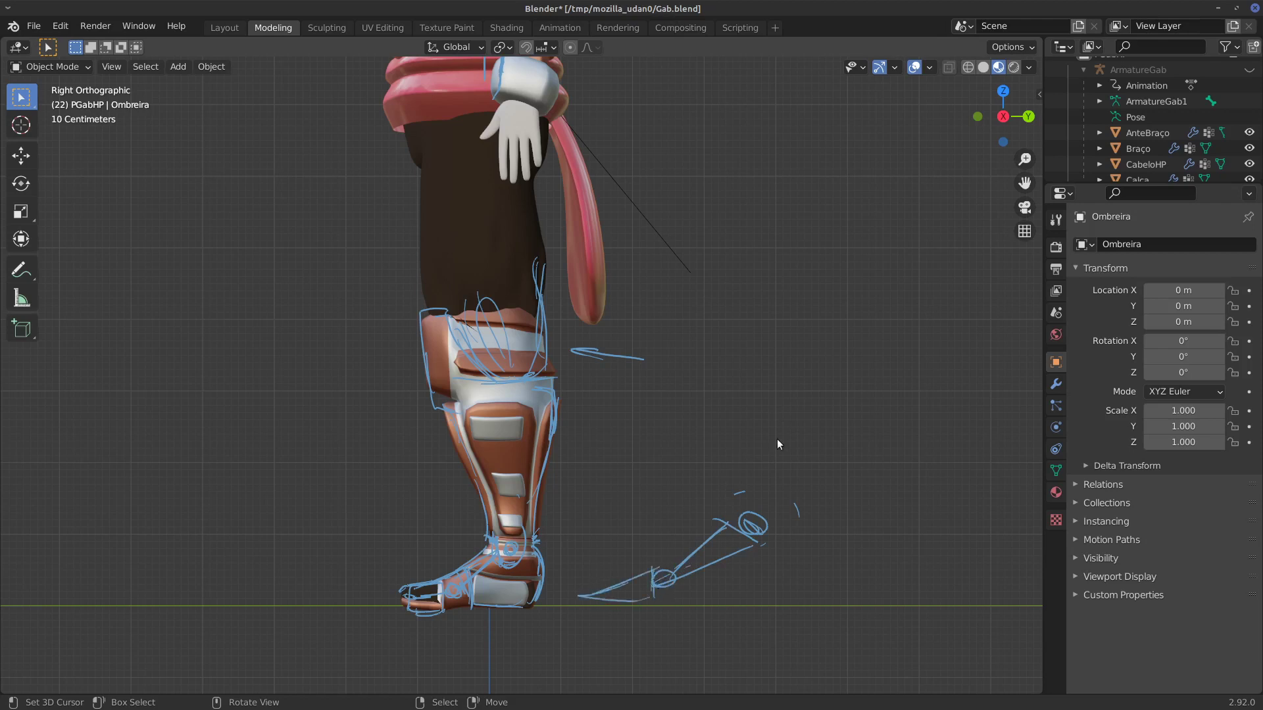
# Clean up the strokes around the diagram's ankle circle and draw a curved, cup-shaped socket beneath it.
pyautogui.moveTo(764, 559)
pyautogui.mouseDown()
pyautogui.moveTo(792, 496)
pyautogui.moveTo(725, 490)
pyautogui.mouseUp()
pyautogui.moveTo(722, 496)
pyautogui.mouseDown(button='right')
pyautogui.moveTo(818, 536)
pyautogui.moveTo(744, 491)
pyautogui.mouseUp(button='right')
pyautogui.moveTo(715, 511)
pyautogui.mouseDown()
pyautogui.moveTo(717, 486)
pyautogui.moveTo(724, 498)
pyautogui.mouseUp()
pyautogui.moveTo(708, 509); pyautogui.dragTo(733, 492, button='right')
pyautogui.moveTo(730, 512)
pyautogui.mouseDown()
pyautogui.moveTo(774, 545)
pyautogui.moveTo(780, 511)
pyautogui.mouseUp()
pyautogui.moveTo(724, 545)
pyautogui.mouseDown()
pyautogui.moveTo(703, 487)
pyautogui.moveTo(733, 537)
pyautogui.moveTo(781, 542)
pyautogui.moveTo(812, 495)
pyautogui.moveTo(779, 536)
pyautogui.mouseUp()
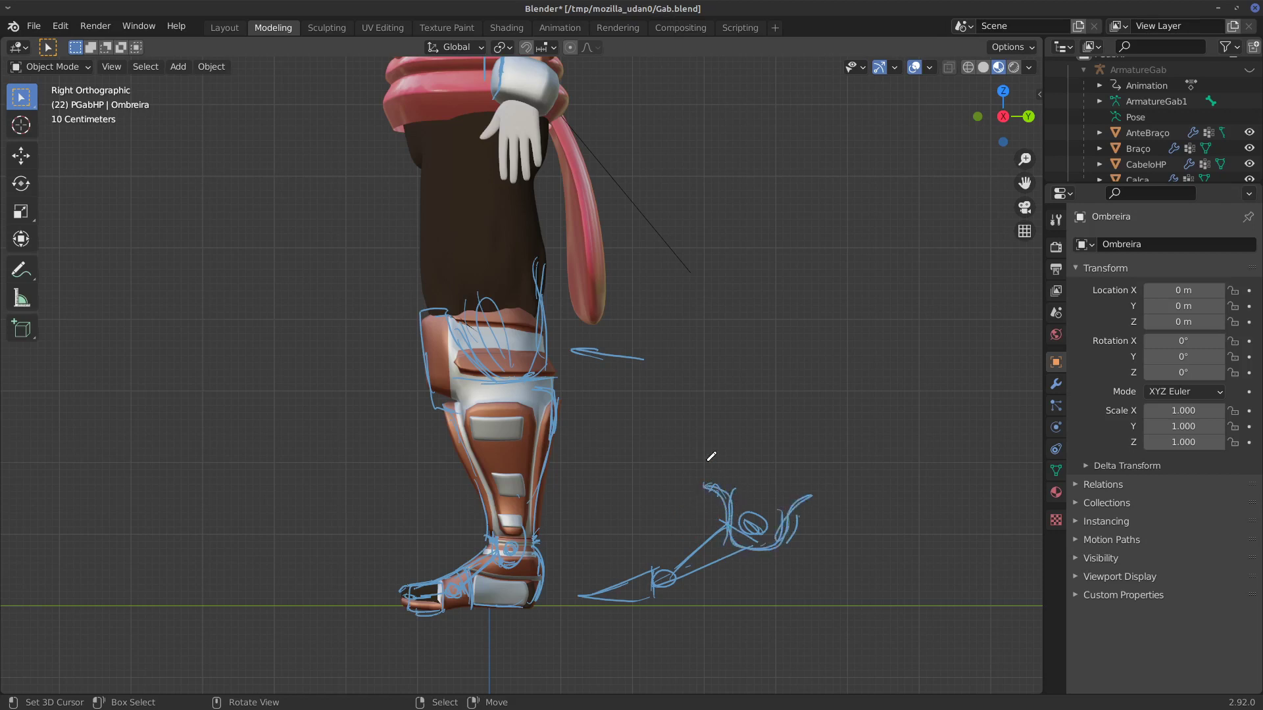
# Draw the diagram's shin edges up from the ankle socket and add a knee joint circle with a curved cradle.
pyautogui.moveTo(706, 485); pyautogui.dragTo(681, 338)
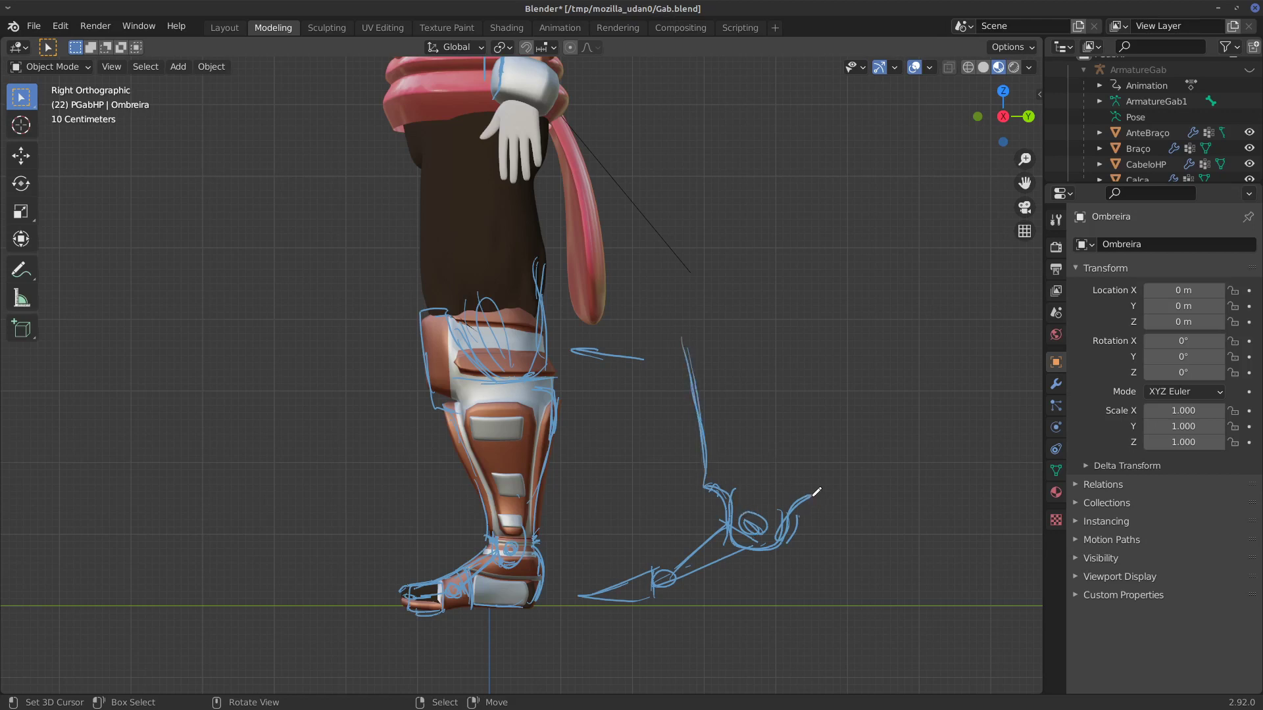
pyautogui.moveTo(804, 473)
pyautogui.mouseDown()
pyautogui.moveTo(822, 338)
pyautogui.moveTo(767, 303)
pyautogui.moveTo(717, 342)
pyautogui.mouseUp()
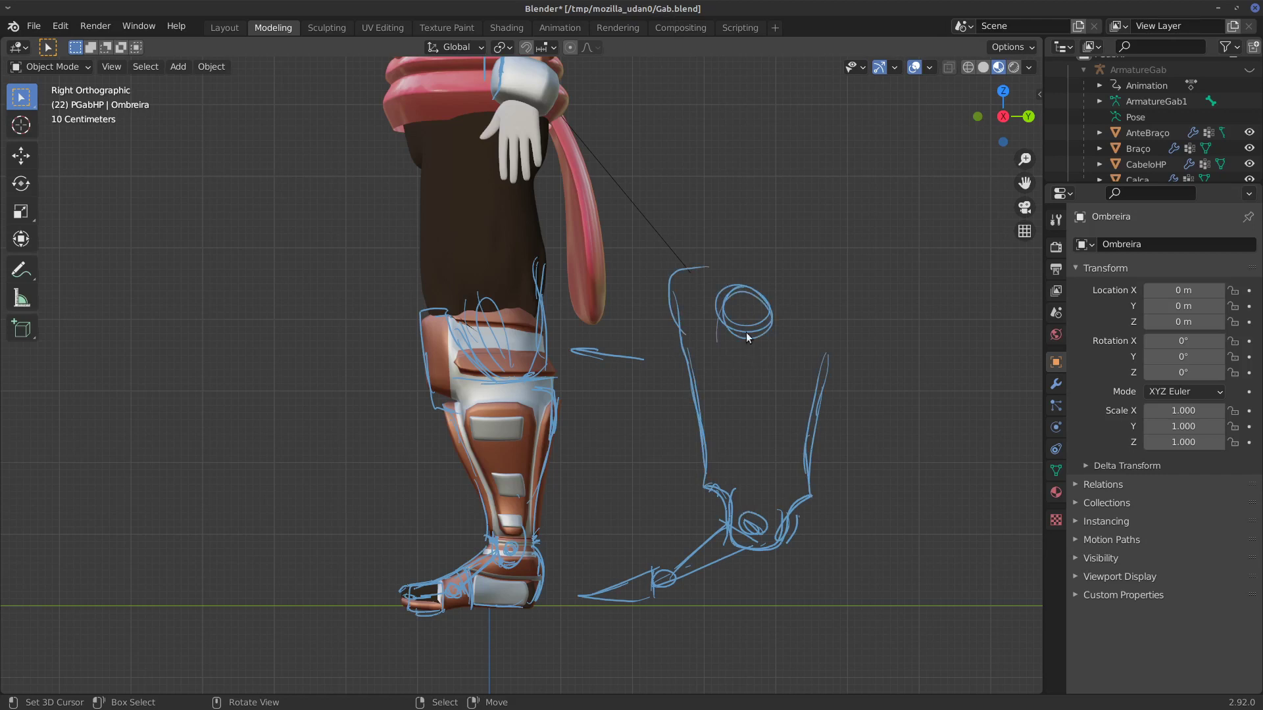
pyautogui.moveTo(711, 271); pyautogui.dragTo(757, 366)
pyautogui.moveTo(707, 294); pyautogui.dragTo(750, 358)
pyautogui.moveTo(755, 353); pyautogui.dragTo(837, 357)
pyautogui.moveTo(864, 301); pyautogui.dragTo(903, 264)
pyautogui.moveTo(820, 323); pyautogui.dragTo(894, 270)
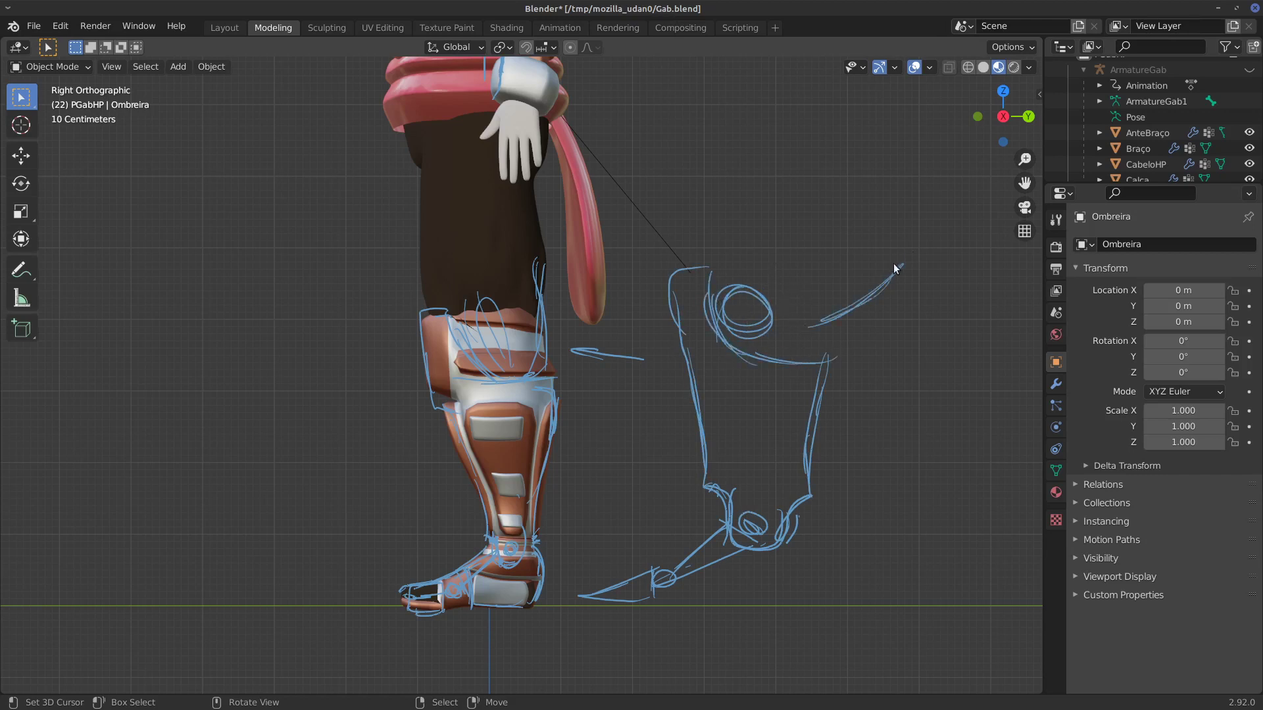
# Erase the stray stroke behind the knee and draw the inner leg segment tapering from the knee circle to the ankle.
pyautogui.moveTo(825, 318); pyautogui.dragTo(887, 271, button='right')
pyautogui.moveTo(725, 341)
pyautogui.mouseDown()
pyautogui.moveTo(794, 338)
pyautogui.moveTo(748, 474)
pyautogui.moveTo(760, 505)
pyautogui.mouseUp()
pyautogui.moveTo(773, 350); pyautogui.dragTo(756, 509)
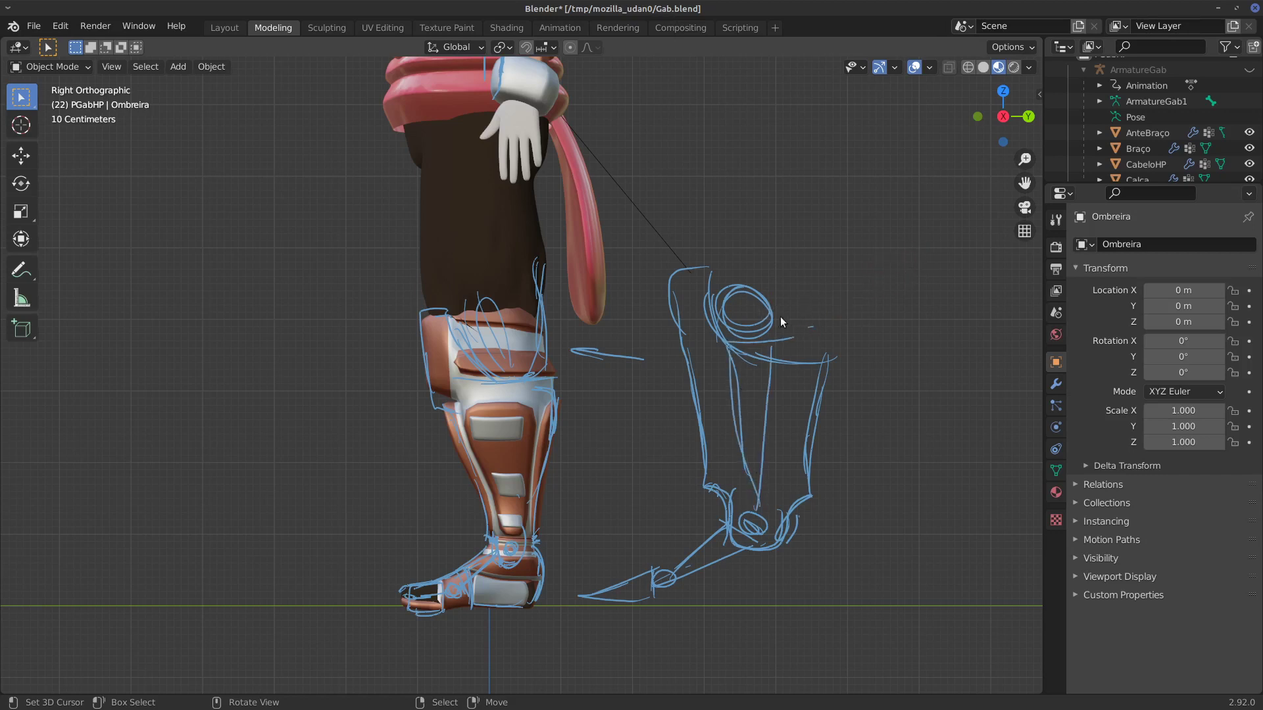
pyautogui.moveTo(727, 264); pyautogui.dragTo(817, 350)
# Move the Gab.blend window clear of the meeting chat and close the file.
pyautogui.moveTo(1190, 9); pyautogui.dragTo(312, 203)
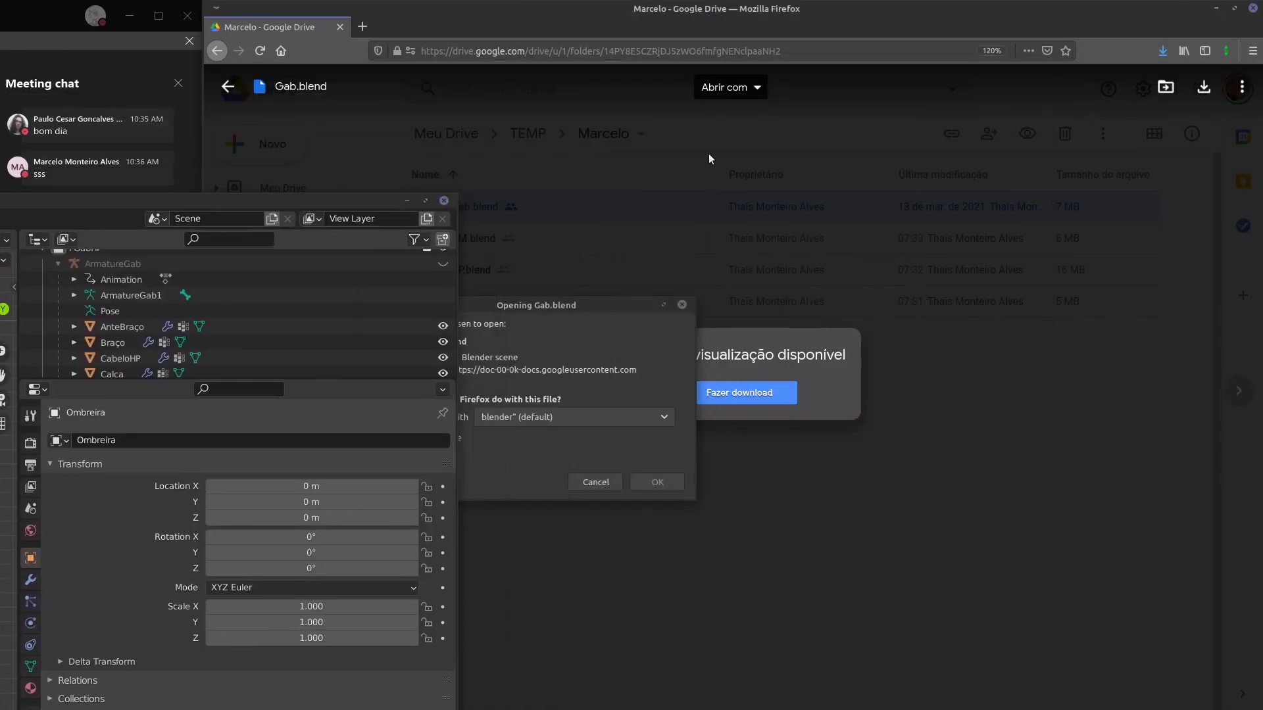
pyautogui.click(447, 197)
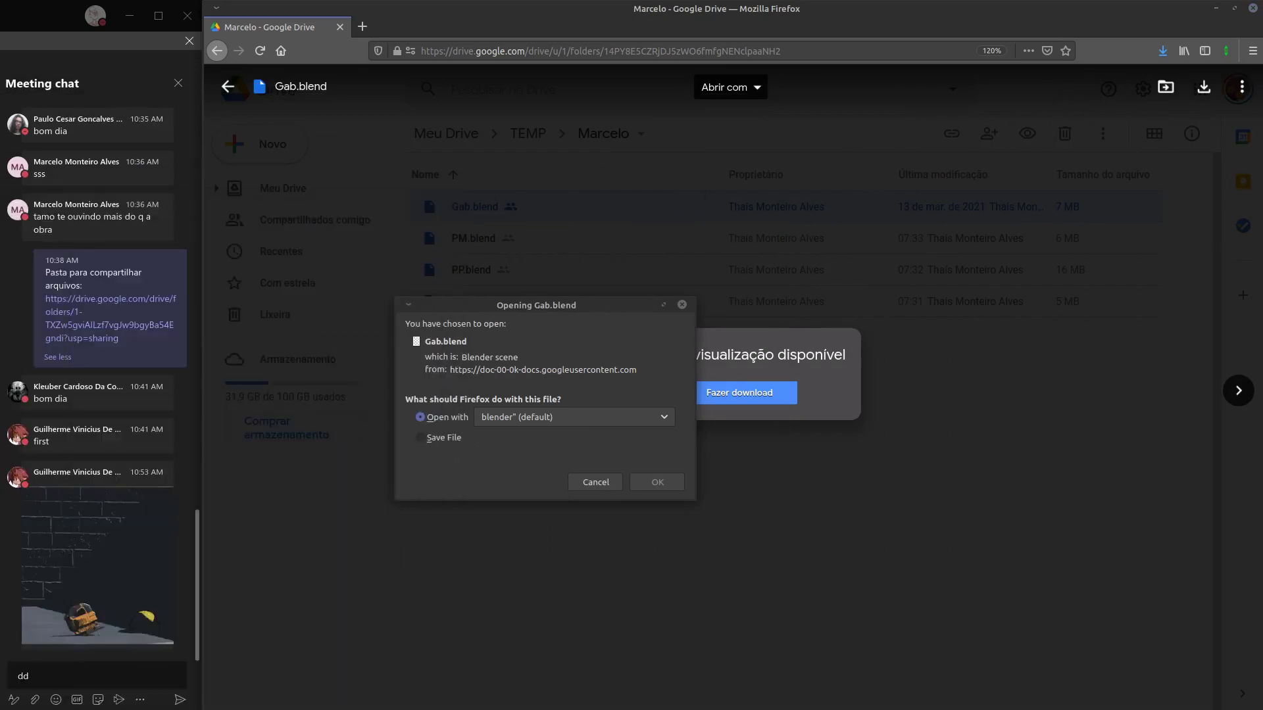
pyautogui.moveTo(0, 263); pyautogui.dragTo(1102, 18)
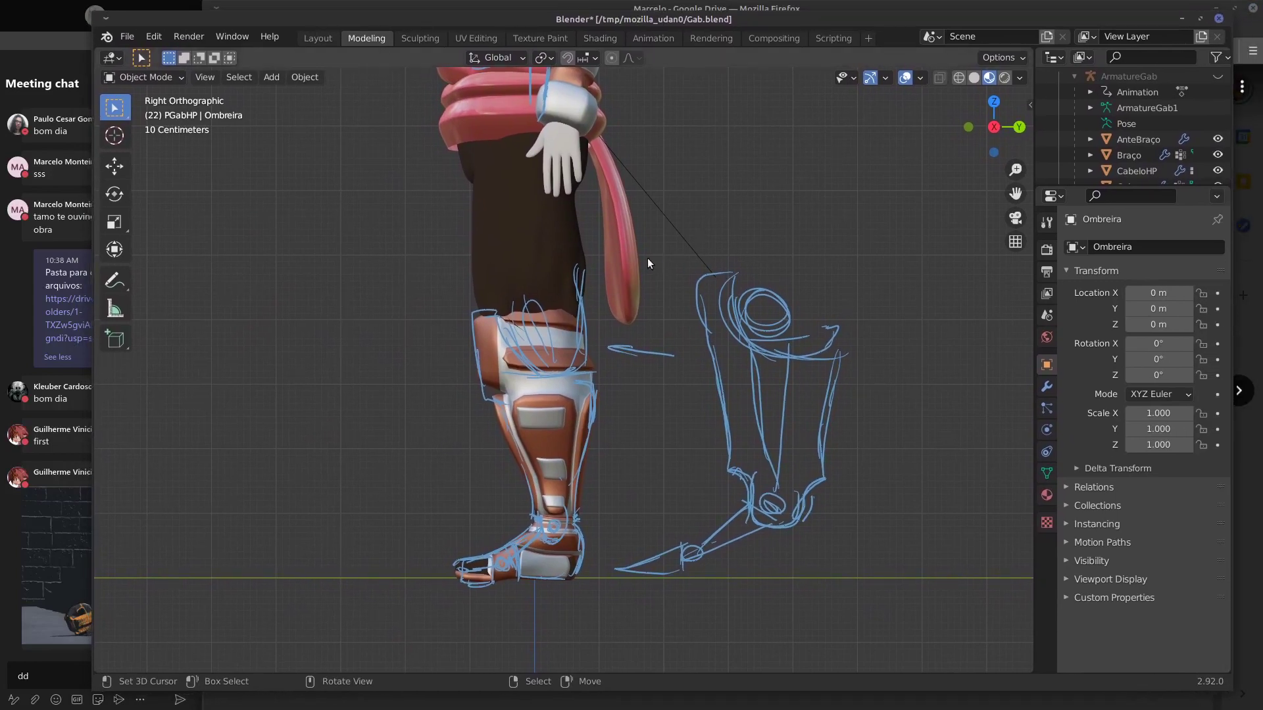
pyautogui.moveTo(644, 261); pyautogui.dragTo(769, 363, button='middle')
pyautogui.press('KP_1')
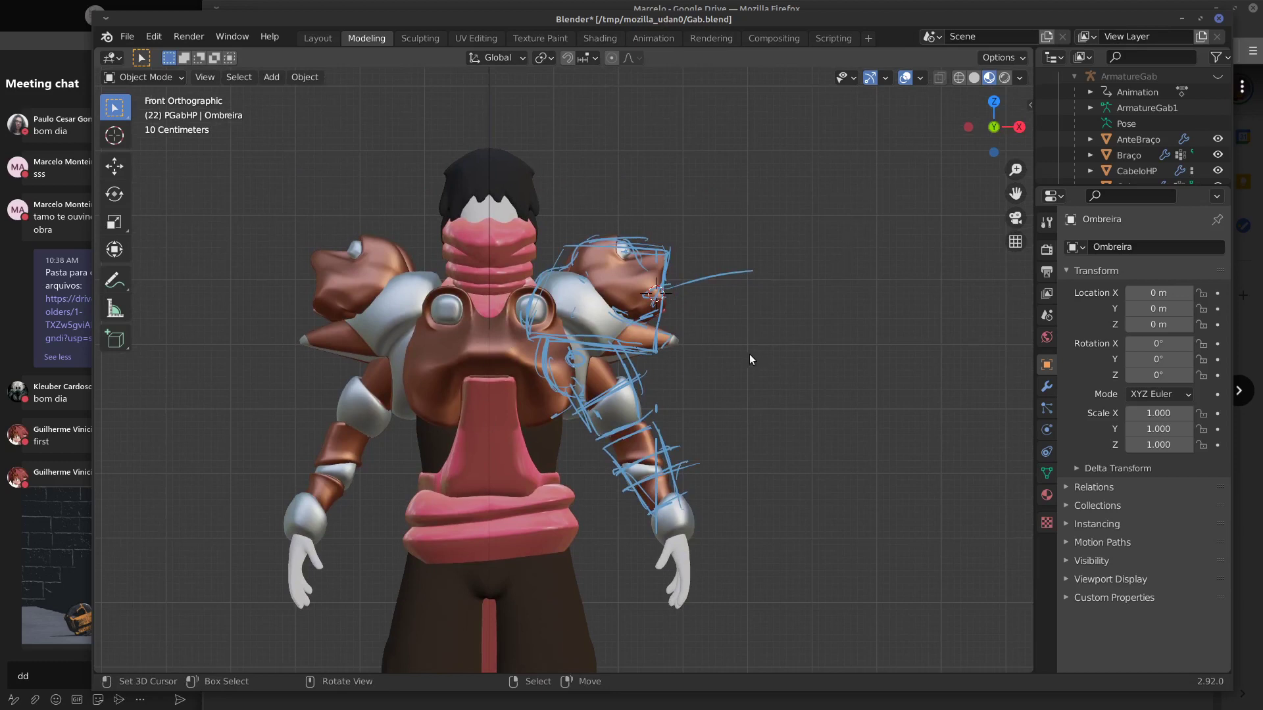
pyautogui.click(1218, 18)
pyautogui.click(613, 389)
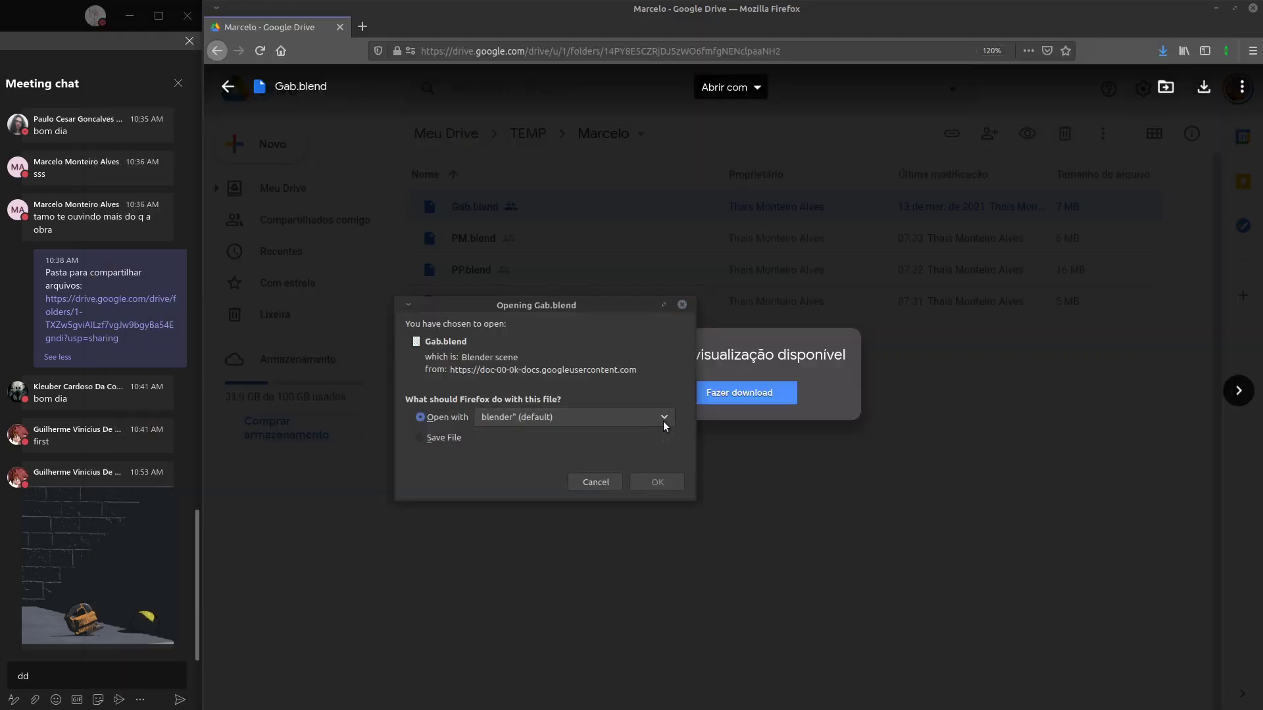
# Dismiss Gab.blend's download dialog and Drive preview, and clear the unsent draft in the meeting chat.
pyautogui.click(614, 484)
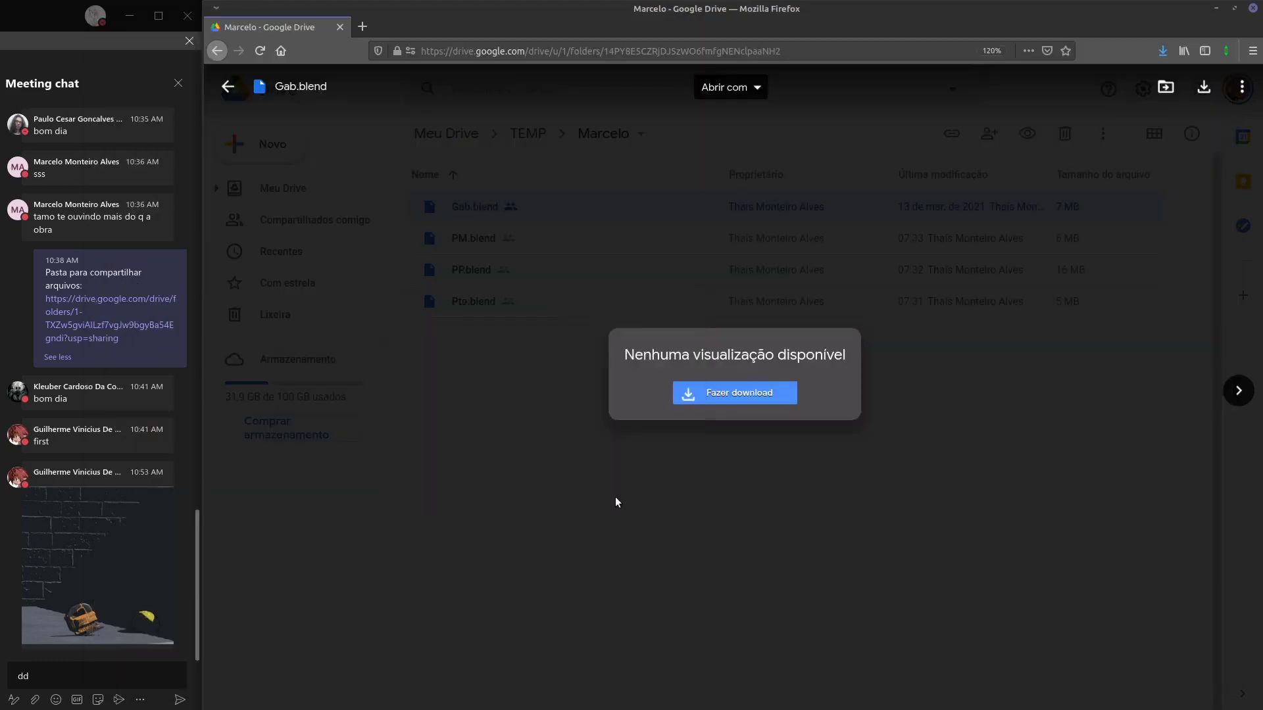
pyautogui.click(634, 507)
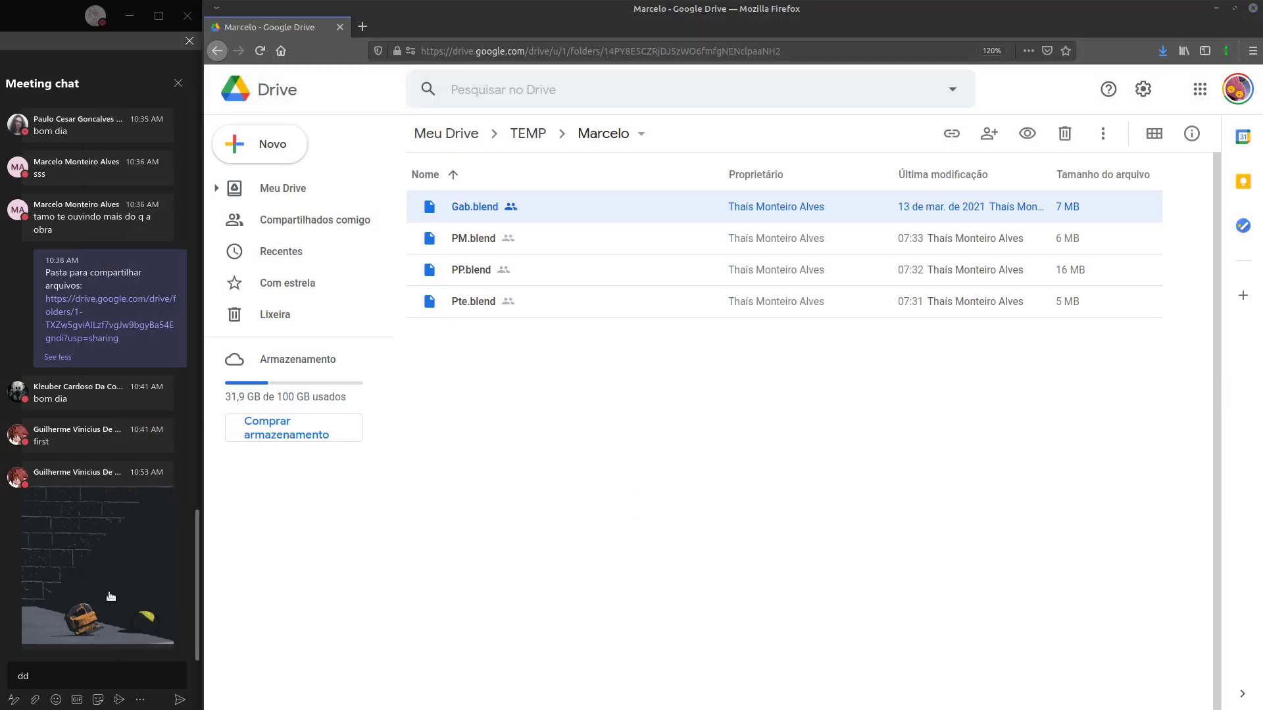
pyautogui.click(42, 667)
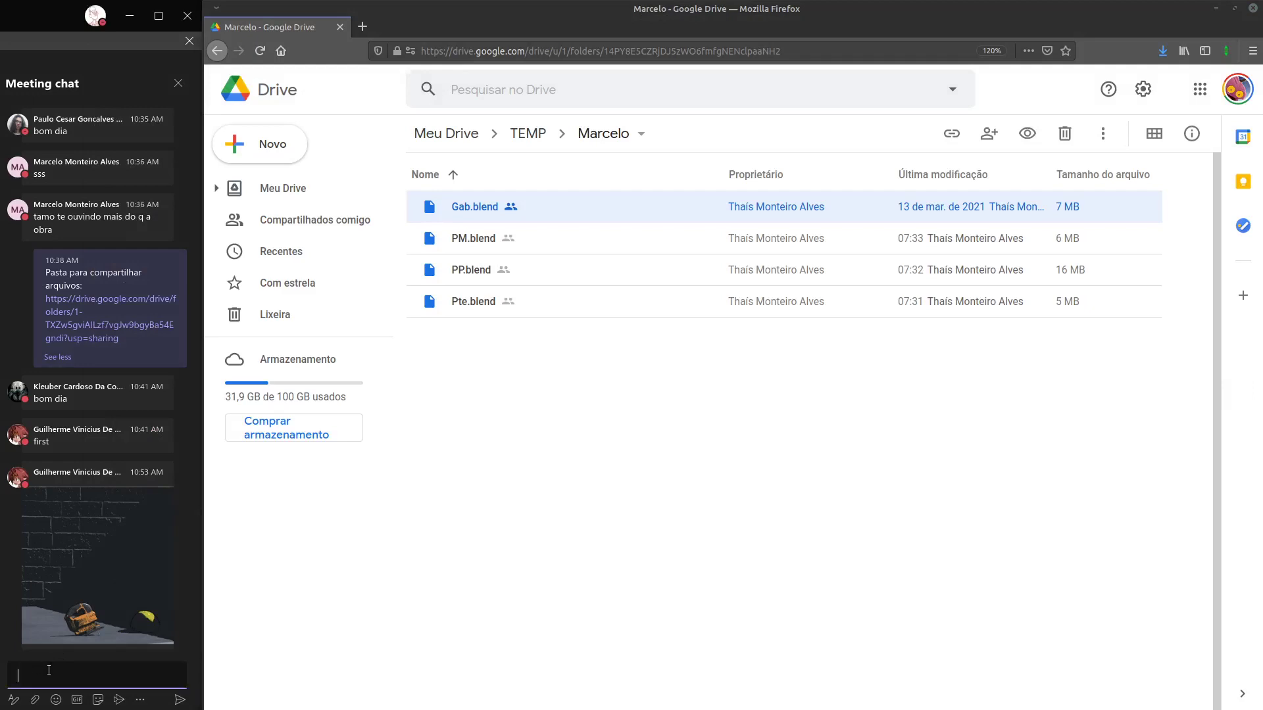
pyautogui.click(650, 413)
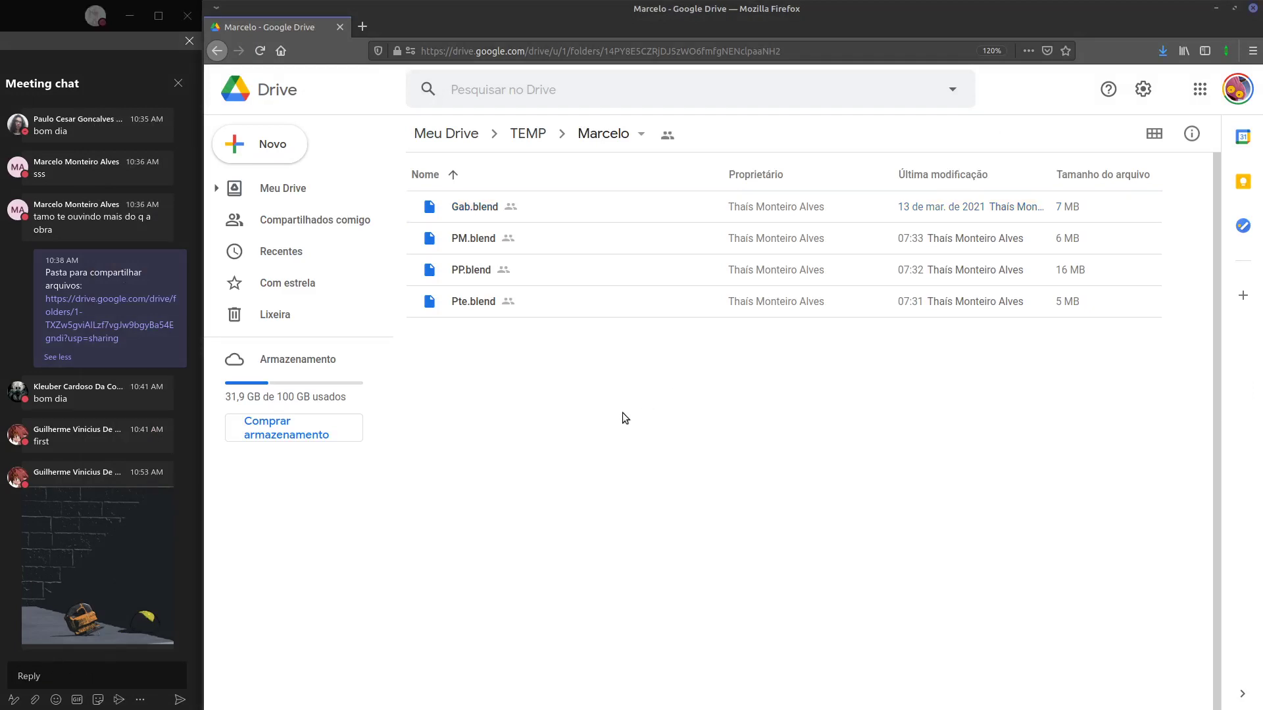
# Download PM.blend from the Drive folder and open it directly in Blender.
pyautogui.click(480, 245)
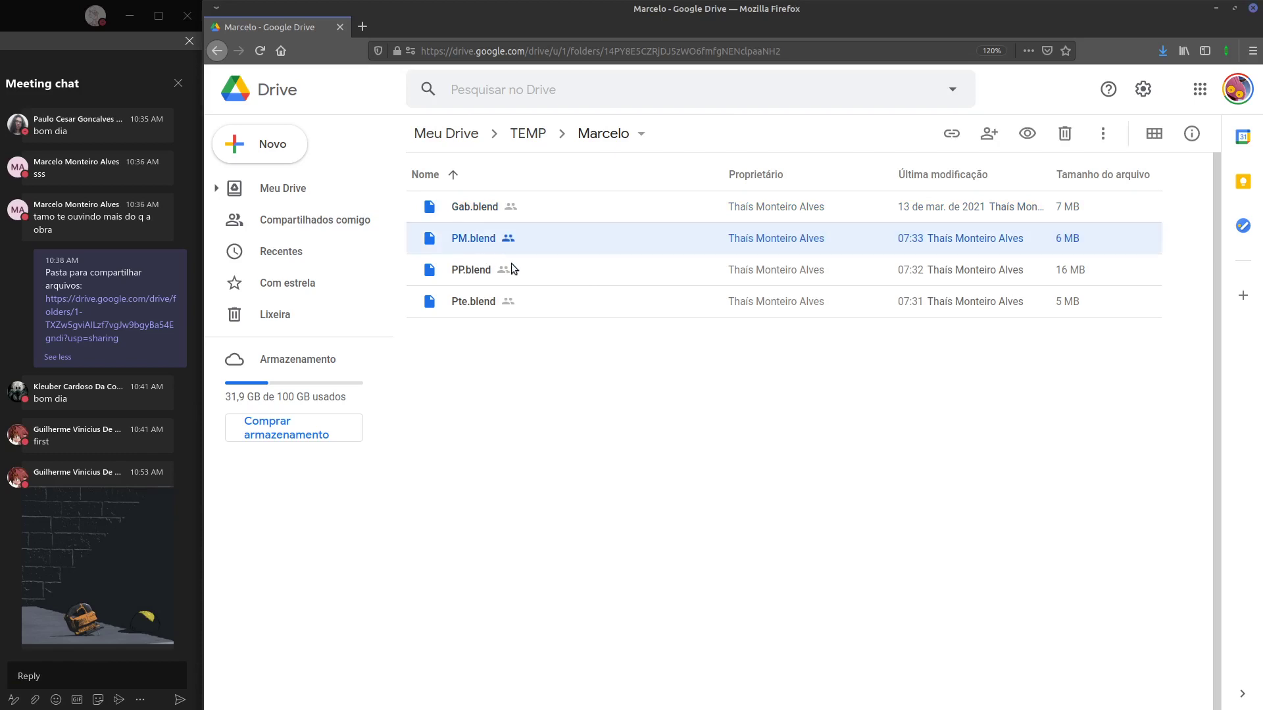
pyautogui.press('Return')
pyautogui.click(737, 393)
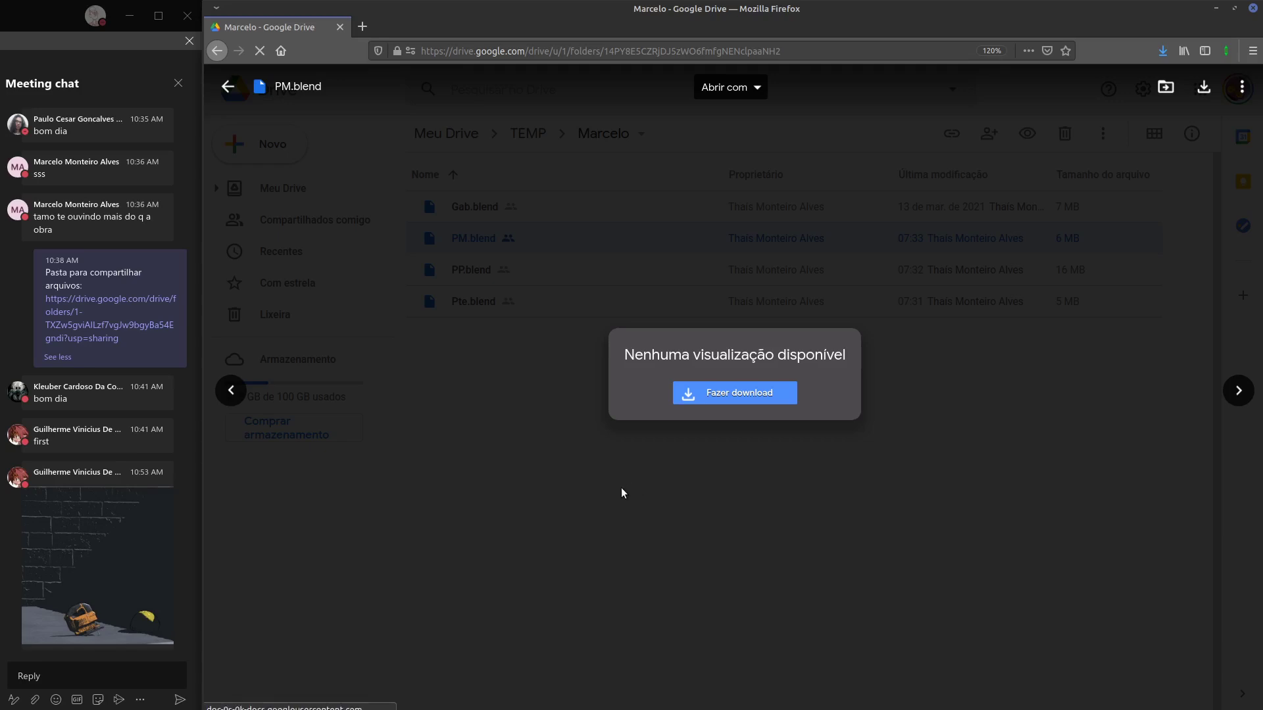
pyautogui.click(658, 482)
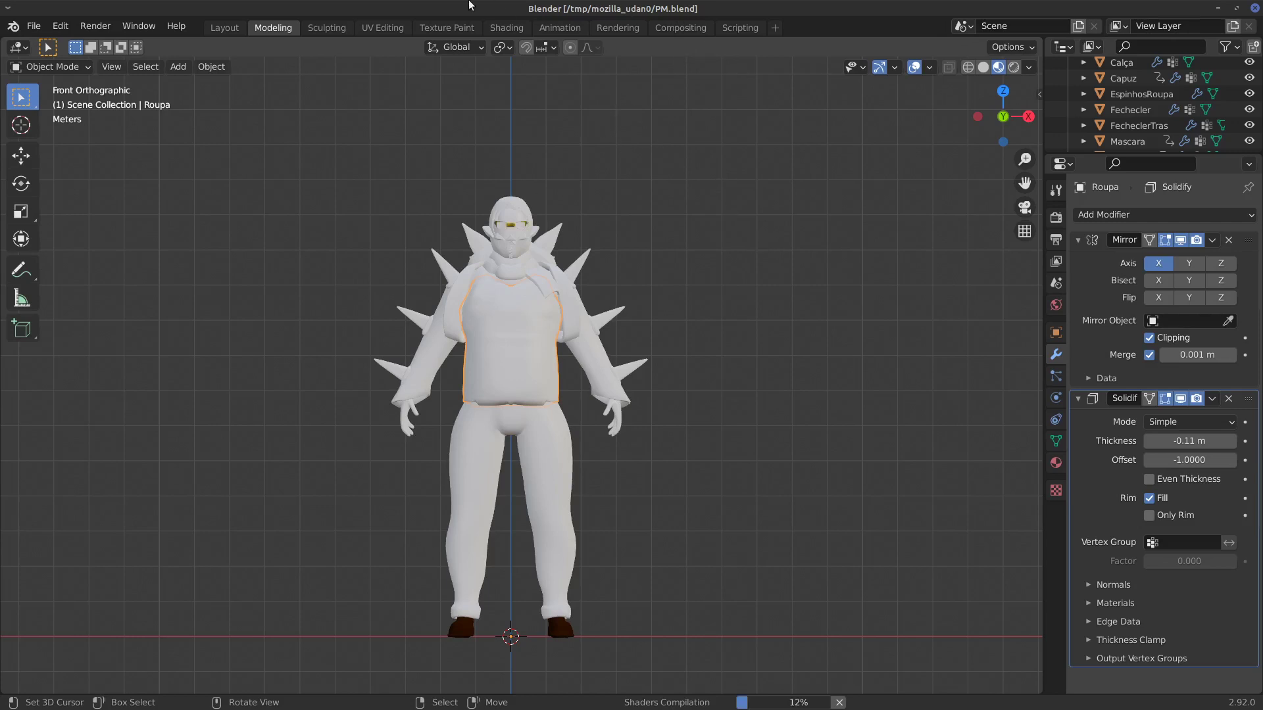
# Minimise the browser and fit the PM.blend window beside the meeting chat, filling the rest of the screen.
pyautogui.moveTo(442, 7); pyautogui.dragTo(304, 13)
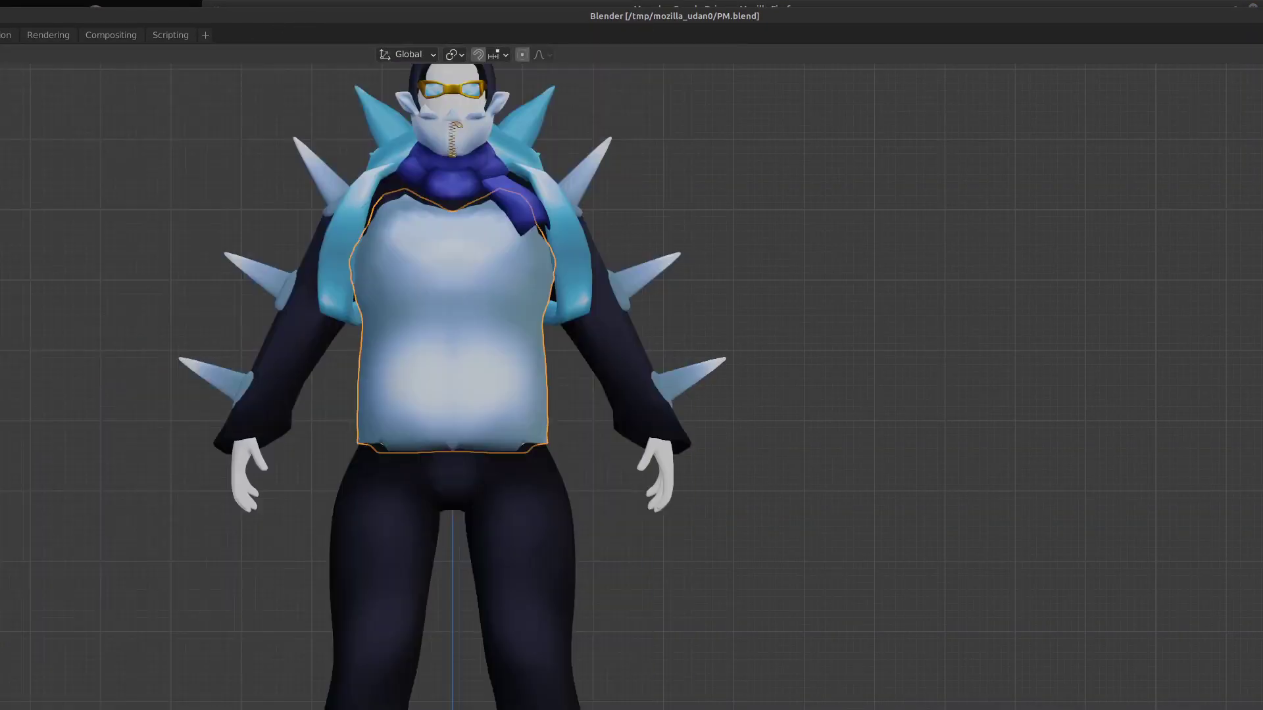
pyautogui.moveTo(0, 16); pyautogui.dragTo(341, 17)
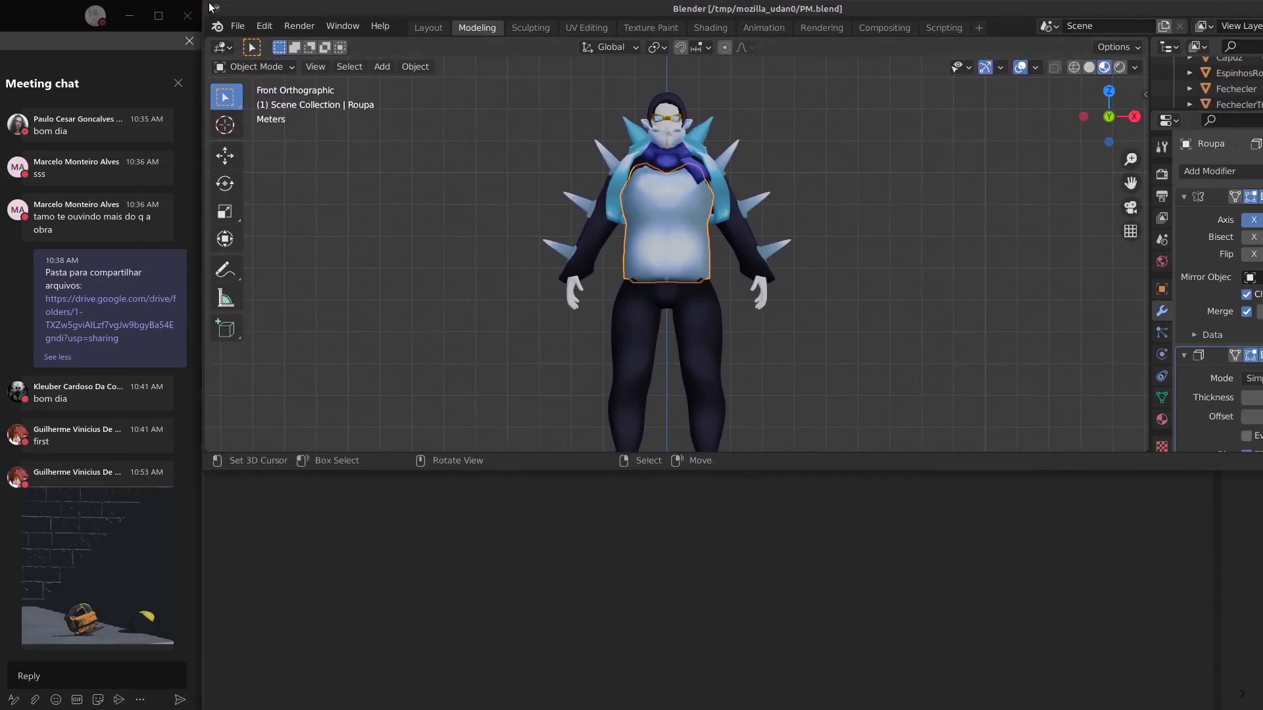
pyautogui.moveTo(232, 11); pyautogui.dragTo(350, 1)
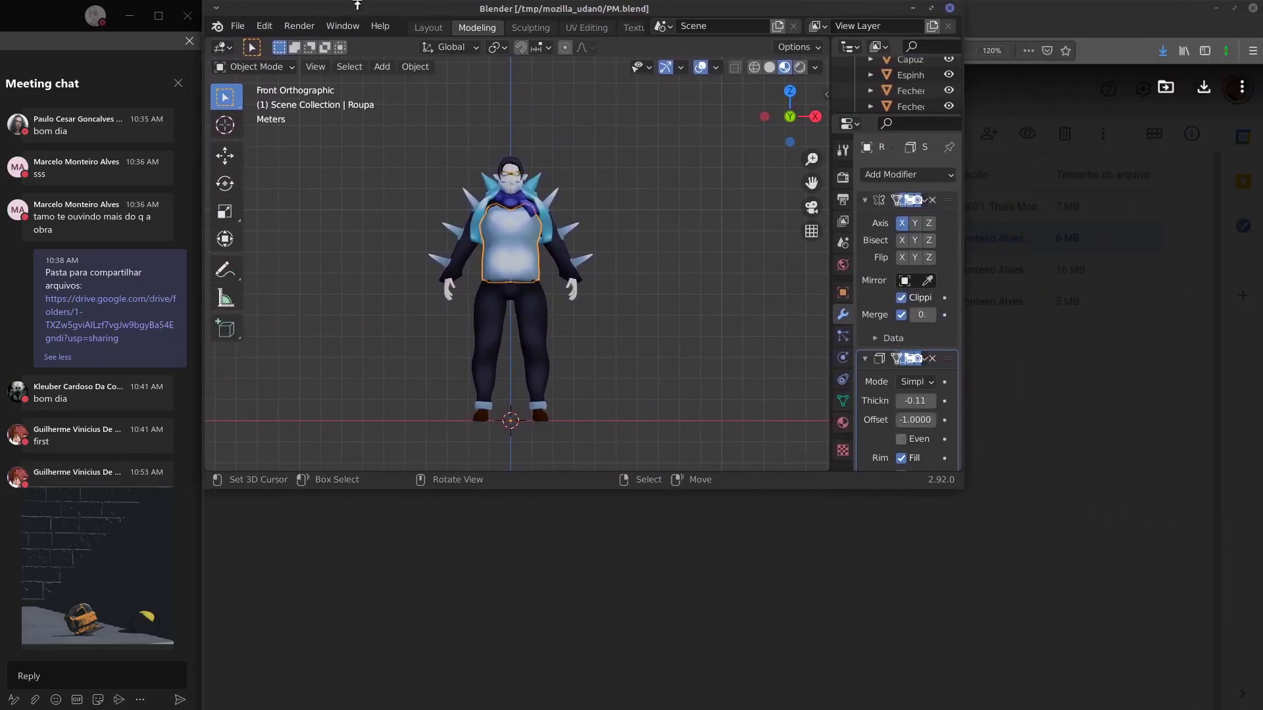
pyautogui.click(966, 492)
pyautogui.click(952, 484)
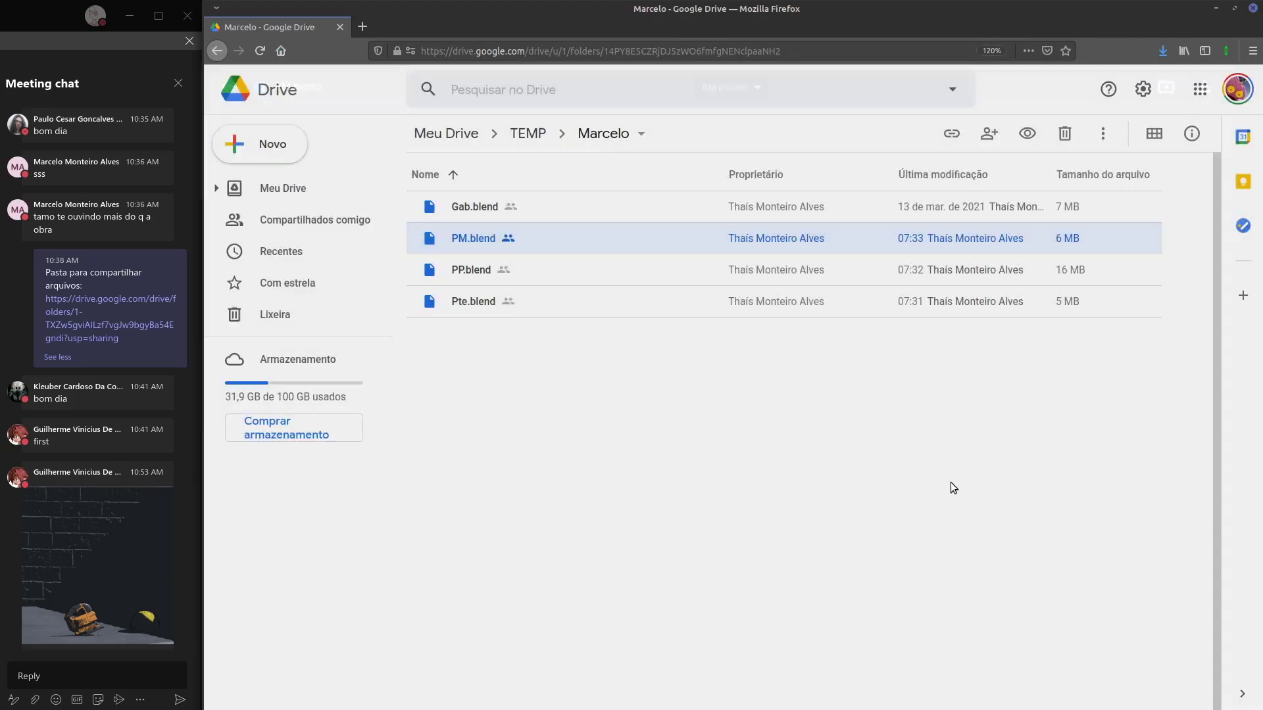
pyautogui.click(1216, 8)
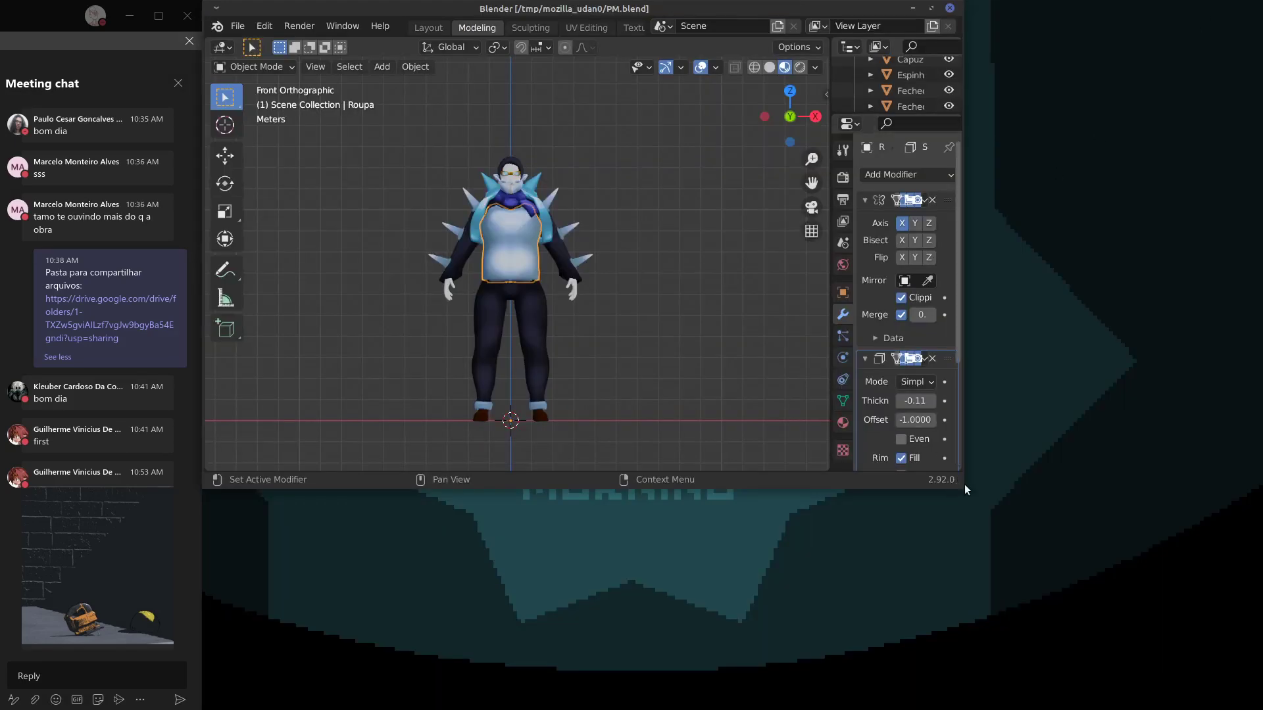
pyautogui.moveTo(964, 485); pyautogui.dragTo(1261, 467)
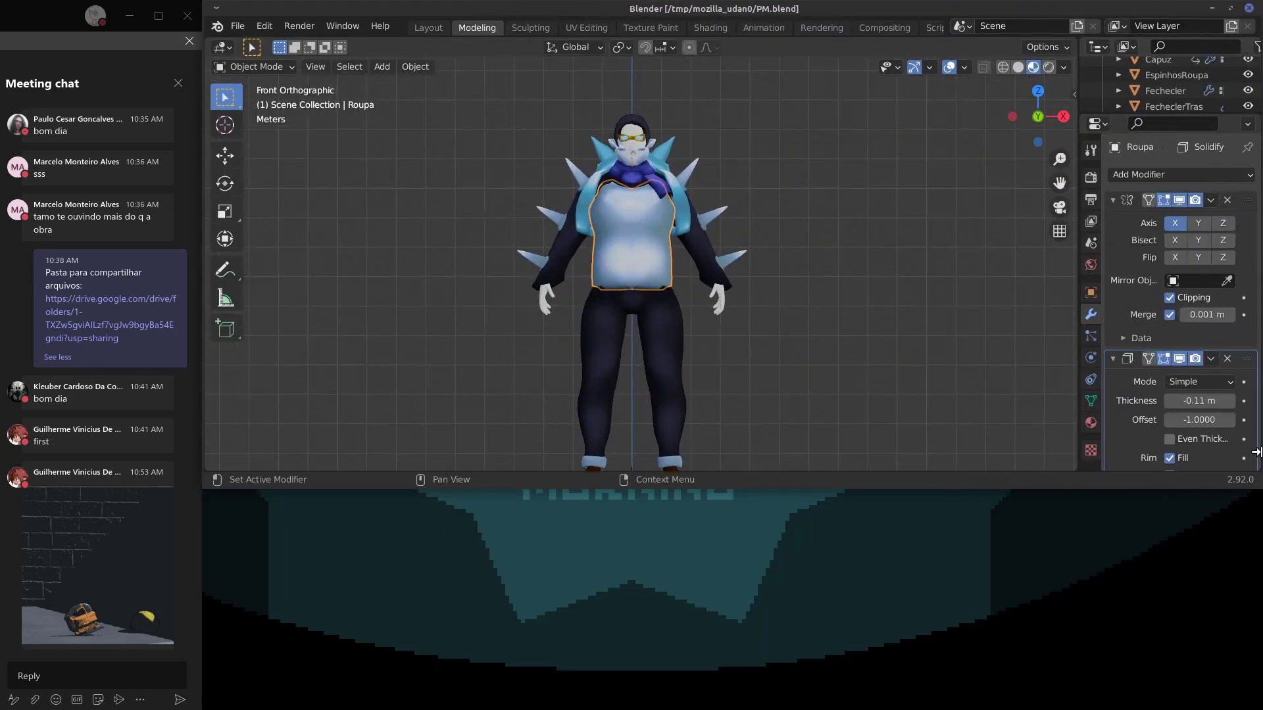
pyautogui.moveTo(861, 484); pyautogui.dragTo(867, 707)
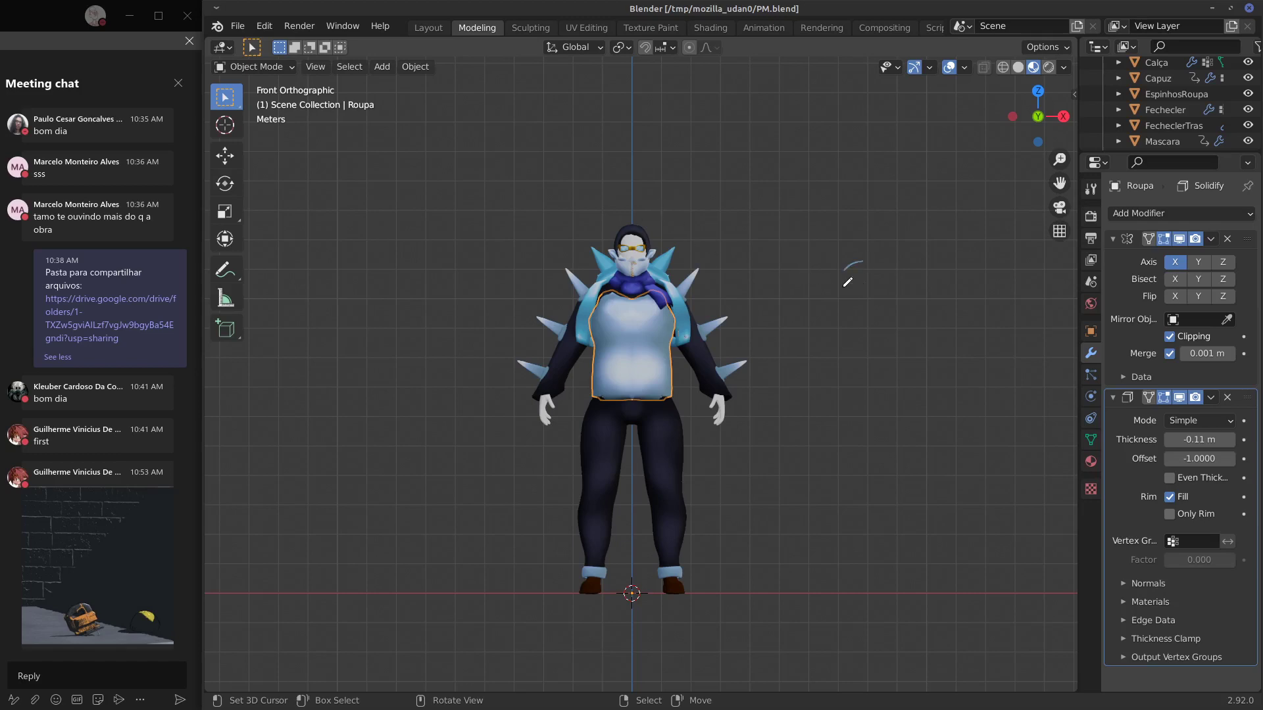
# Sketch a limb joint diagram beside the character: a circle, a tapering segment below it and an arrow toward it.
pyautogui.moveTo(841, 279)
pyautogui.mouseDown()
pyautogui.moveTo(848, 270)
pyautogui.moveTo(907, 286)
pyautogui.moveTo(826, 378)
pyautogui.mouseUp()
pyautogui.moveTo(901, 292); pyautogui.dragTo(845, 389)
pyautogui.moveTo(862, 279); pyautogui.dragTo(779, 288)
pyautogui.moveTo(808, 281)
pyautogui.mouseDown()
pyautogui.moveTo(896, 257)
pyautogui.moveTo(845, 250)
pyautogui.moveTo(851, 262)
pyautogui.mouseUp()
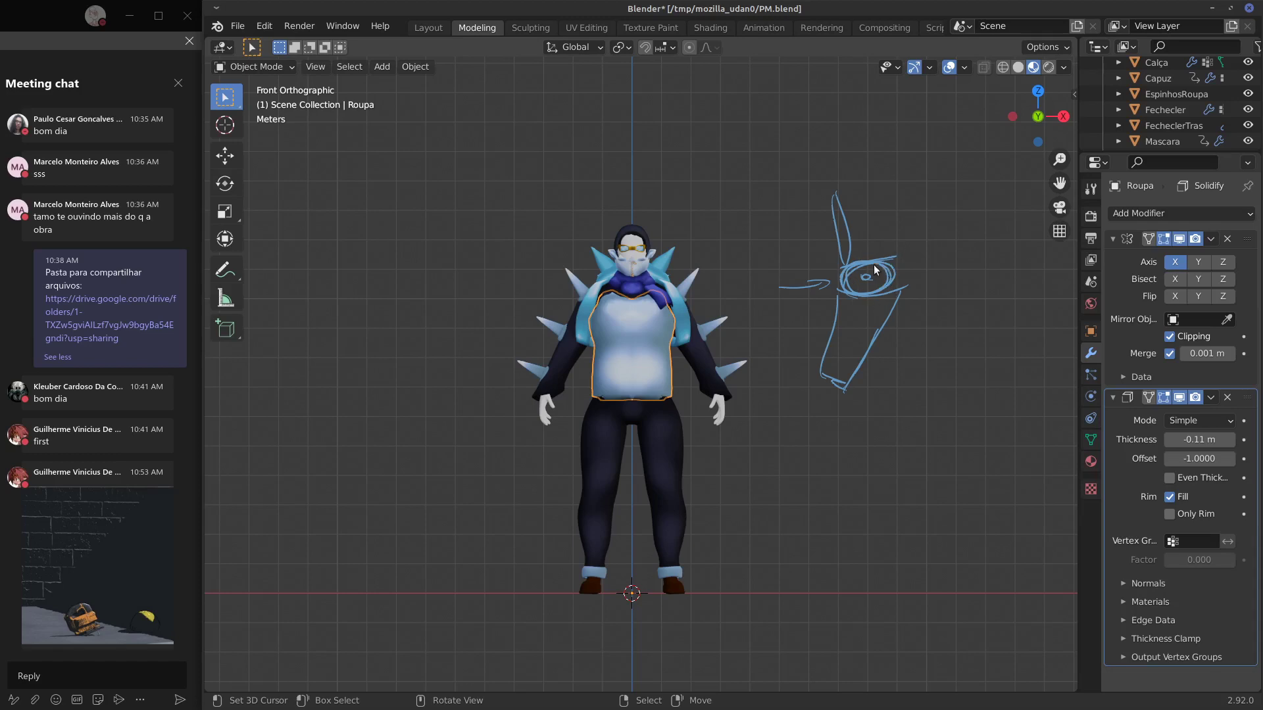
# Redraw the joint circle with a small pivot ring, complete the upper segment's edges, and erase the diagram.
pyautogui.moveTo(848, 279); pyautogui.dragTo(881, 276, button='right')
pyautogui.moveTo(860, 261)
pyautogui.mouseDown()
pyautogui.moveTo(897, 265)
pyautogui.moveTo(852, 289)
pyautogui.moveTo(872, 290)
pyautogui.mouseUp()
pyautogui.moveTo(868, 281)
pyautogui.mouseDown()
pyautogui.moveTo(888, 298)
pyautogui.moveTo(906, 286)
pyautogui.mouseUp()
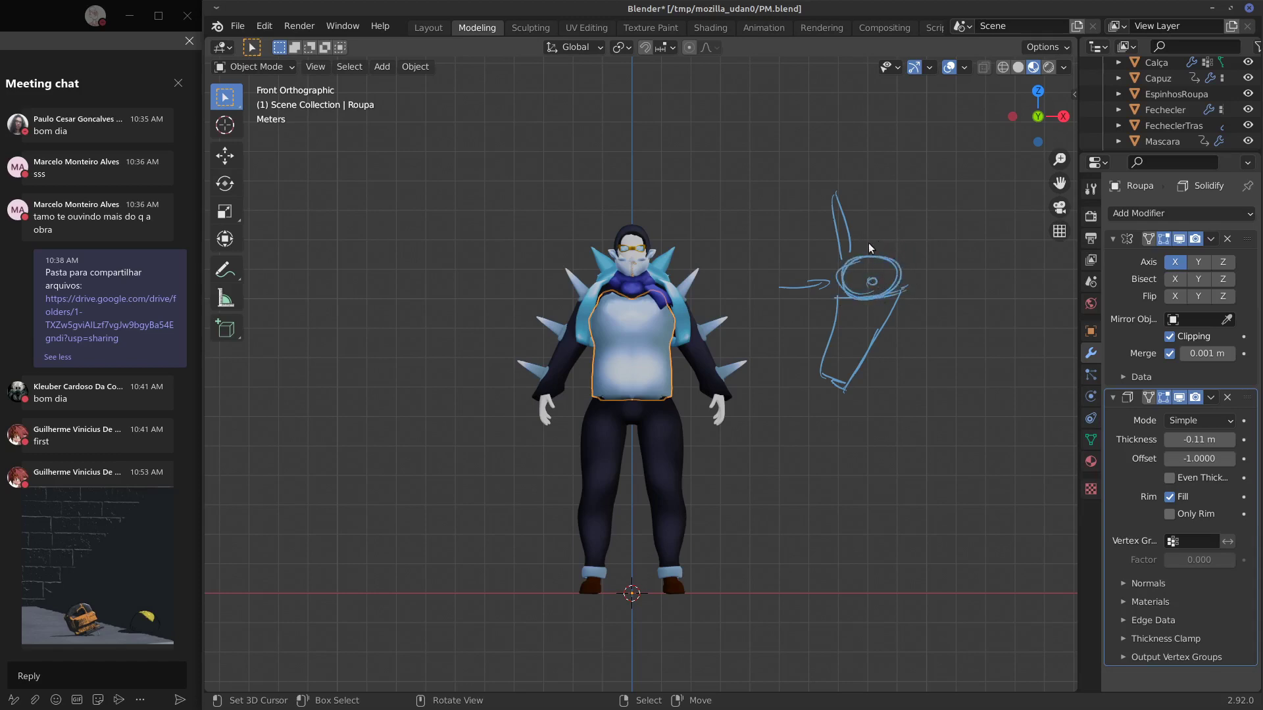
pyautogui.moveTo(830, 257); pyautogui.dragTo(905, 253)
pyautogui.moveTo(893, 210); pyautogui.dragTo(901, 256)
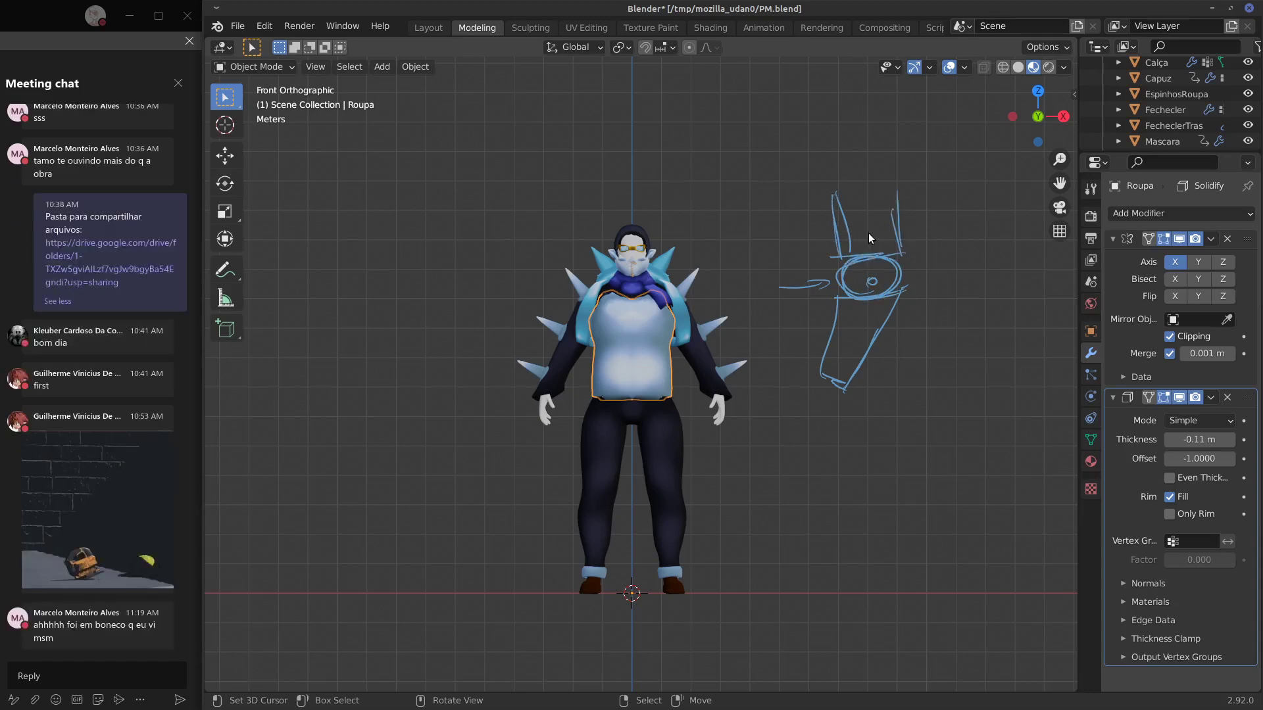
pyautogui.moveTo(839, 204)
pyautogui.keyDown('ctrl'); pyautogui.mouseDown()
pyautogui.moveTo(874, 324)
pyautogui.moveTo(837, 392)
pyautogui.moveTo(823, 277)
pyautogui.mouseUp(); pyautogui.keyUp('ctrl')
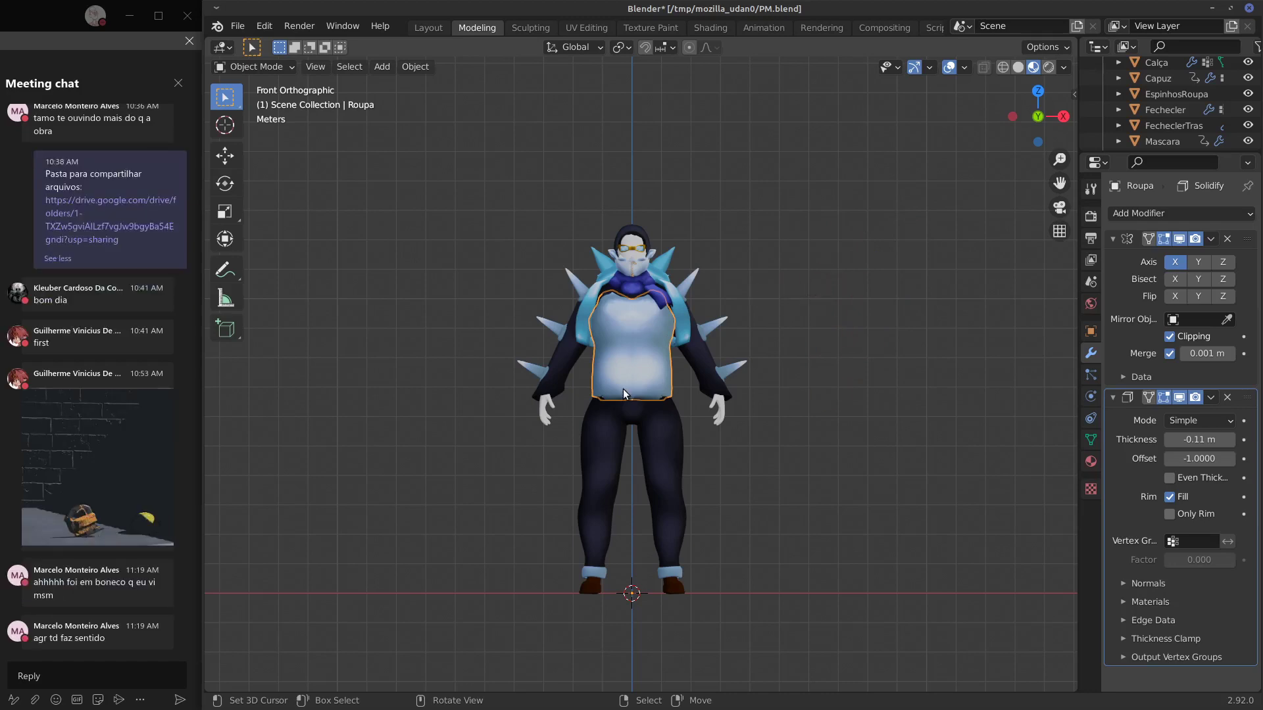
# Sketch a larger joint circle with an off-centre pivot beside the character and draw the upper limb segment above it.
pyautogui.press('KP_3')
pyautogui.press('KP_1')
pyautogui.moveTo(881, 358)
pyautogui.mouseDown()
pyautogui.moveTo(856, 311)
pyautogui.moveTo(910, 307)
pyautogui.moveTo(894, 309)
pyautogui.mouseUp()
pyautogui.scroll(2, 964, 318)
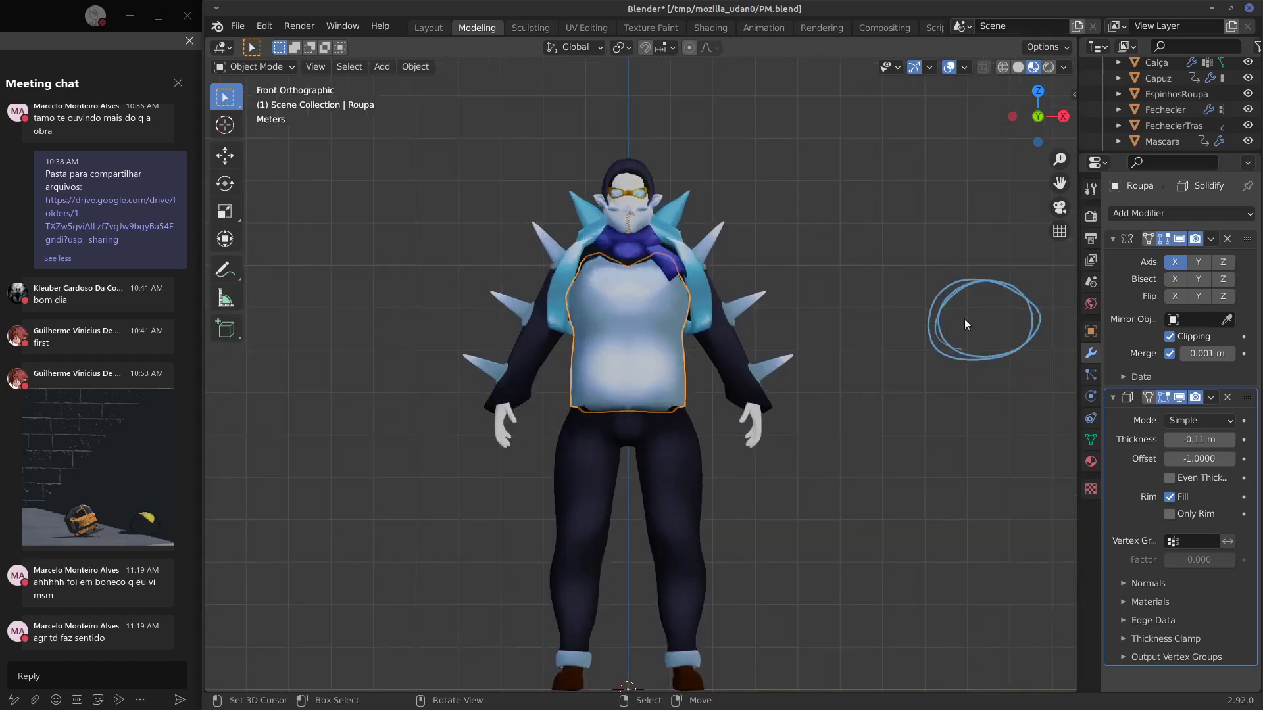
pyautogui.keyDown('shift'); pyautogui.moveTo(997, 320); pyautogui.dragTo(874, 328, button='middle'); pyautogui.keyUp('shift')
pyautogui.moveTo(863, 332); pyautogui.dragTo(859, 337)
pyautogui.moveTo(847, 292)
pyautogui.mouseDown()
pyautogui.moveTo(892, 296)
pyautogui.moveTo(800, 303)
pyautogui.mouseUp()
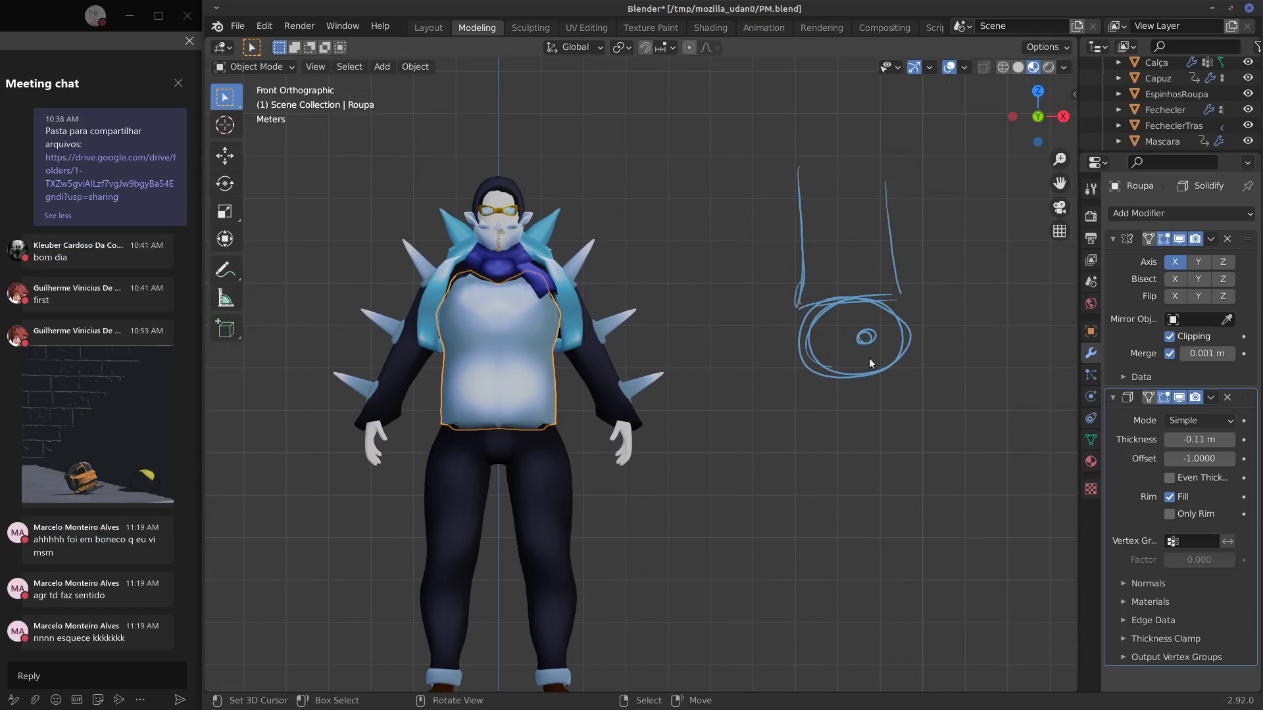
# Add a line under the joint circle and strokes through its pivot, and erase the circle with its contact lines.
pyautogui.moveTo(789, 381); pyautogui.dragTo(909, 387)
pyautogui.moveTo(868, 334); pyautogui.dragTo(865, 301)
pyautogui.moveTo(865, 364); pyautogui.dragTo(865, 337)
pyautogui.moveTo(858, 355)
pyautogui.mouseDown(button='right')
pyautogui.moveTo(811, 384)
pyautogui.moveTo(941, 299)
pyautogui.moveTo(794, 387)
pyautogui.moveTo(876, 250)
pyautogui.mouseUp(button='right')
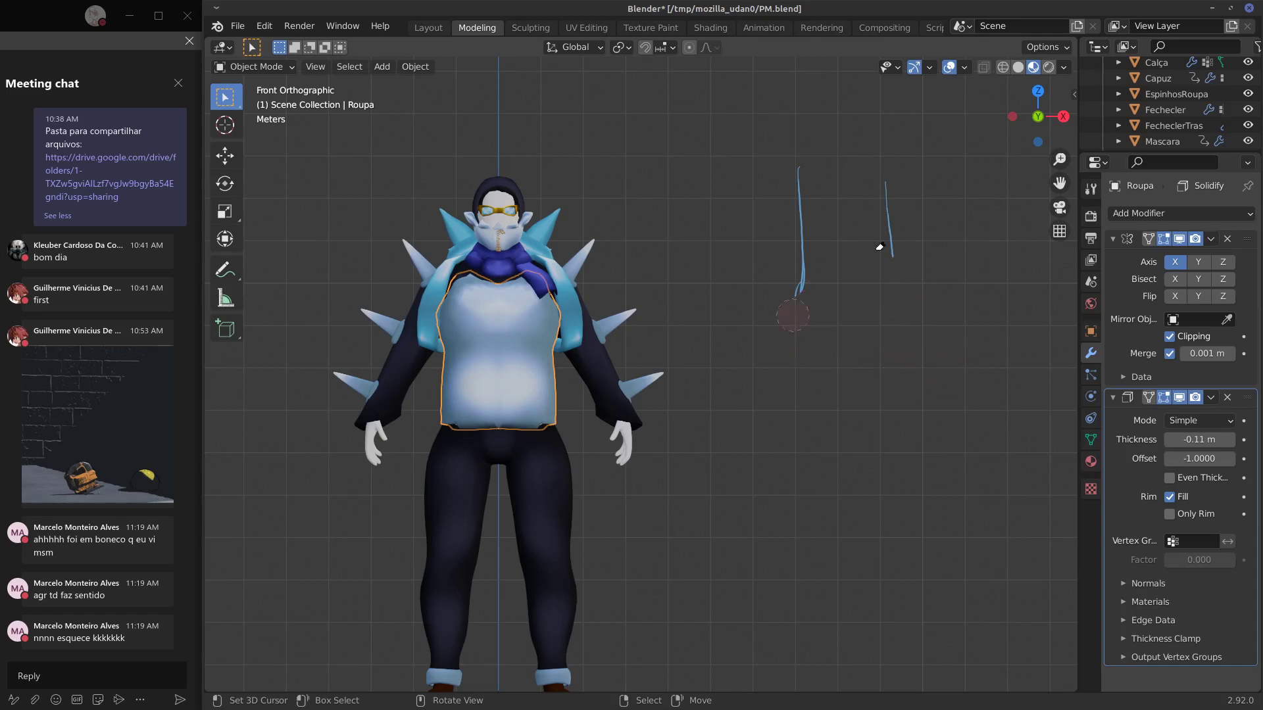
# Erase the remaining limb segment lines beside the character and return to the front view.
pyautogui.moveTo(793, 315)
pyautogui.mouseDown(button='right')
pyautogui.moveTo(839, 192)
pyautogui.moveTo(910, 197)
pyautogui.moveTo(875, 189)
pyautogui.mouseUp(button='right')
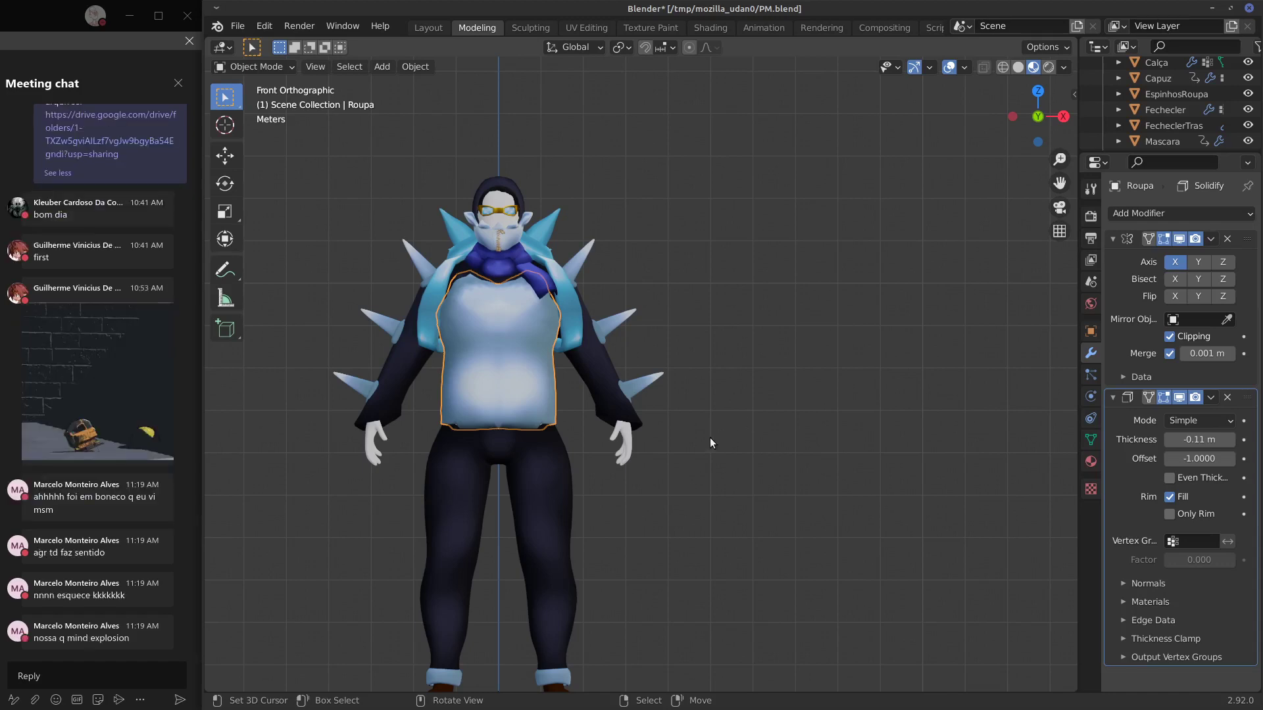
pyautogui.moveTo(742, 449); pyautogui.dragTo(780, 434, button='middle')
pyautogui.press('KP_1')
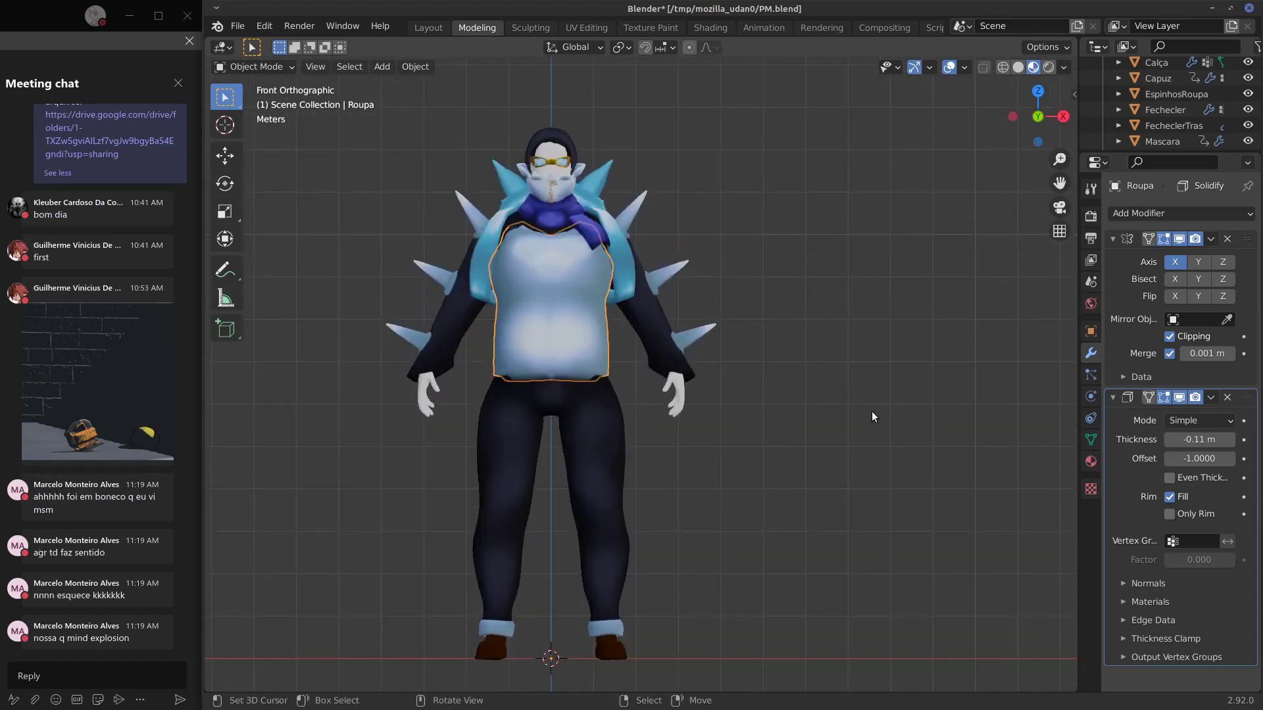
# Examine the character's torso, arms and spiked clothing from the front and the right side.
pyautogui.scroll(3, 770, 374)
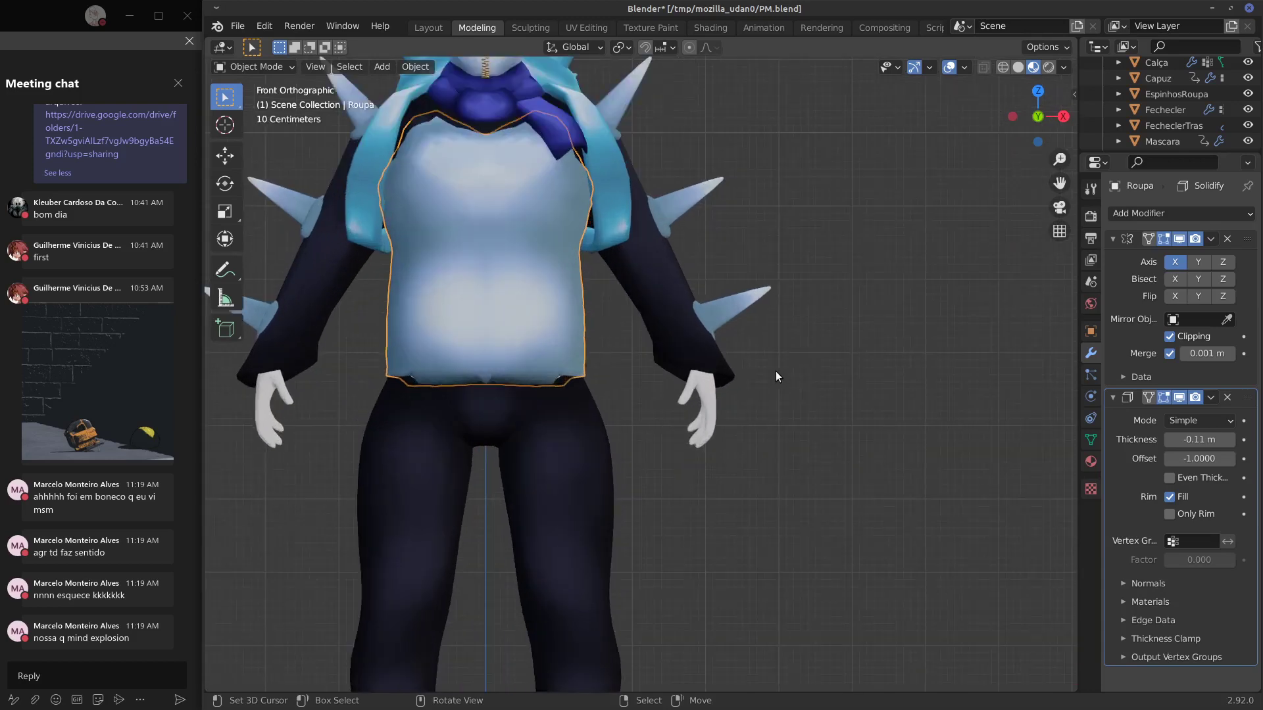
pyautogui.moveTo(791, 372); pyautogui.dragTo(844, 447, button='middle')
pyautogui.press('KP_1')
pyautogui.moveTo(777, 484)
pyautogui.keyDown('shift'); pyautogui.mouseDown(button='middle')
pyautogui.moveTo(831, 428)
pyautogui.moveTo(781, 483)
pyautogui.mouseUp(button='middle'); pyautogui.keyUp('shift')
pyautogui.scroll(-1, 764, 471)
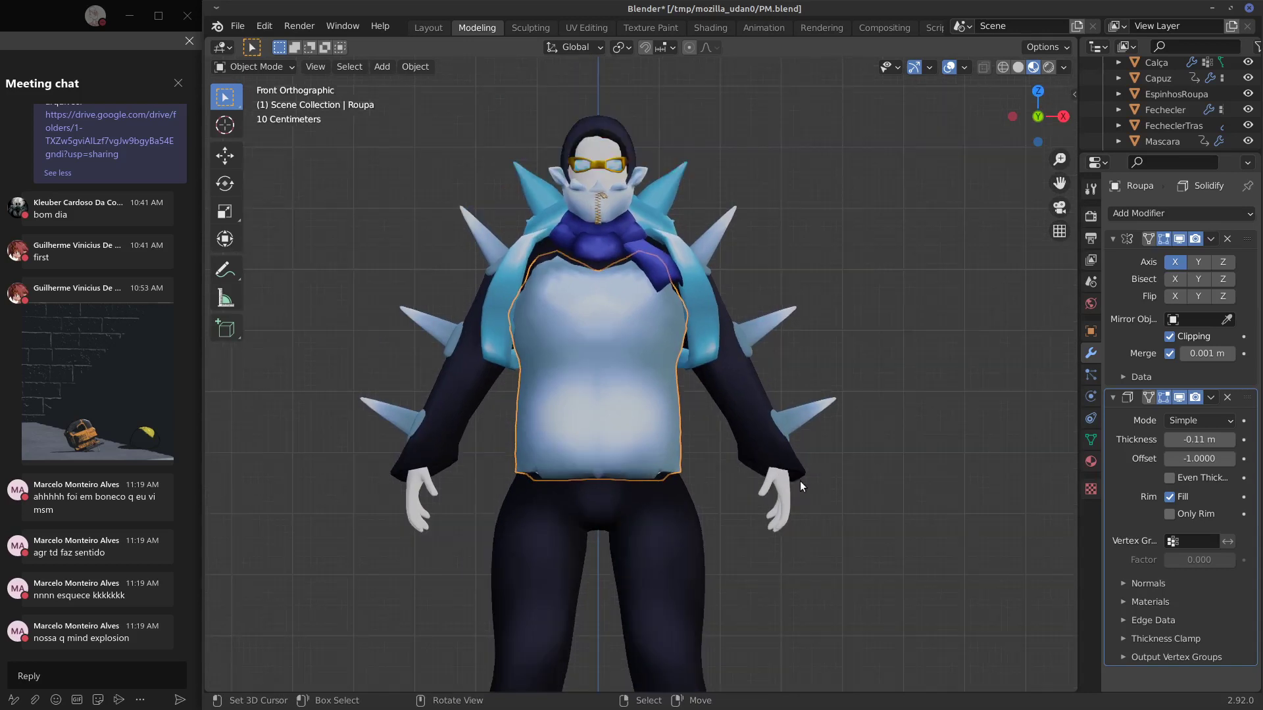
pyautogui.keyDown('shift'); pyautogui.moveTo(847, 507); pyautogui.dragTo(865, 431, button='middle'); pyautogui.keyUp('shift')
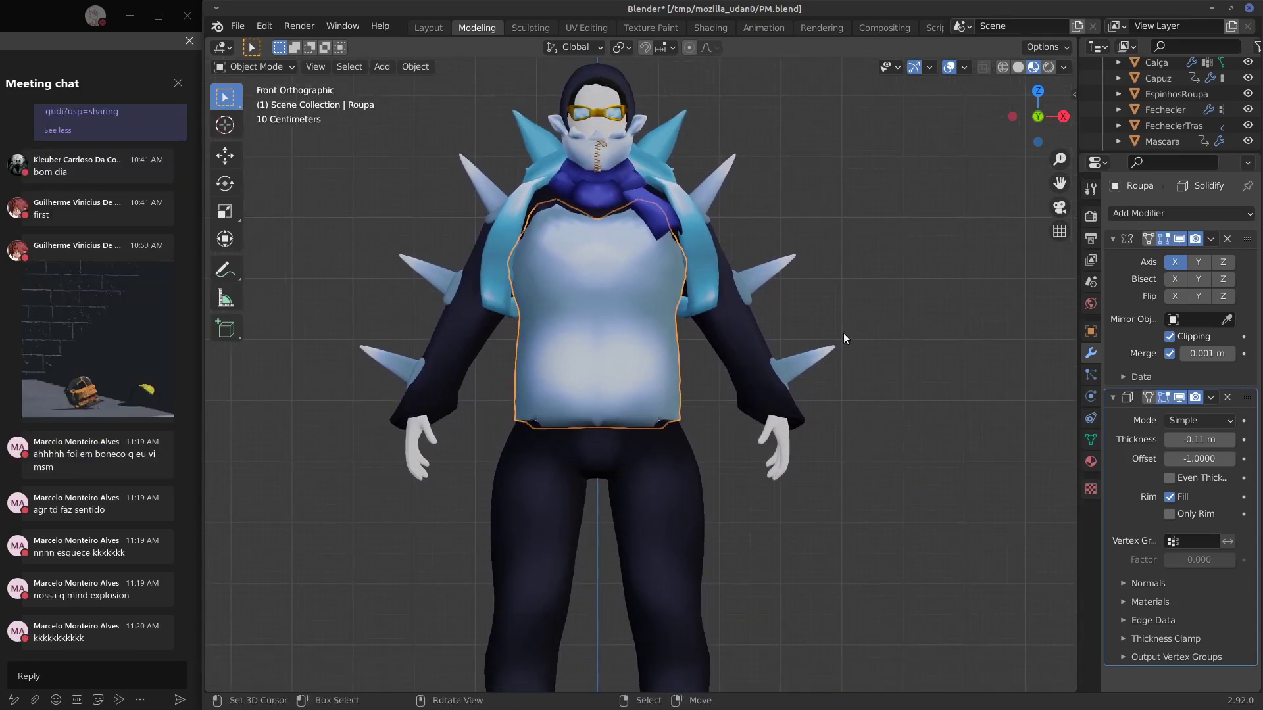
pyautogui.keyDown('shift'); pyautogui.moveTo(881, 344); pyautogui.dragTo(908, 388, button='middle'); pyautogui.keyUp('shift')
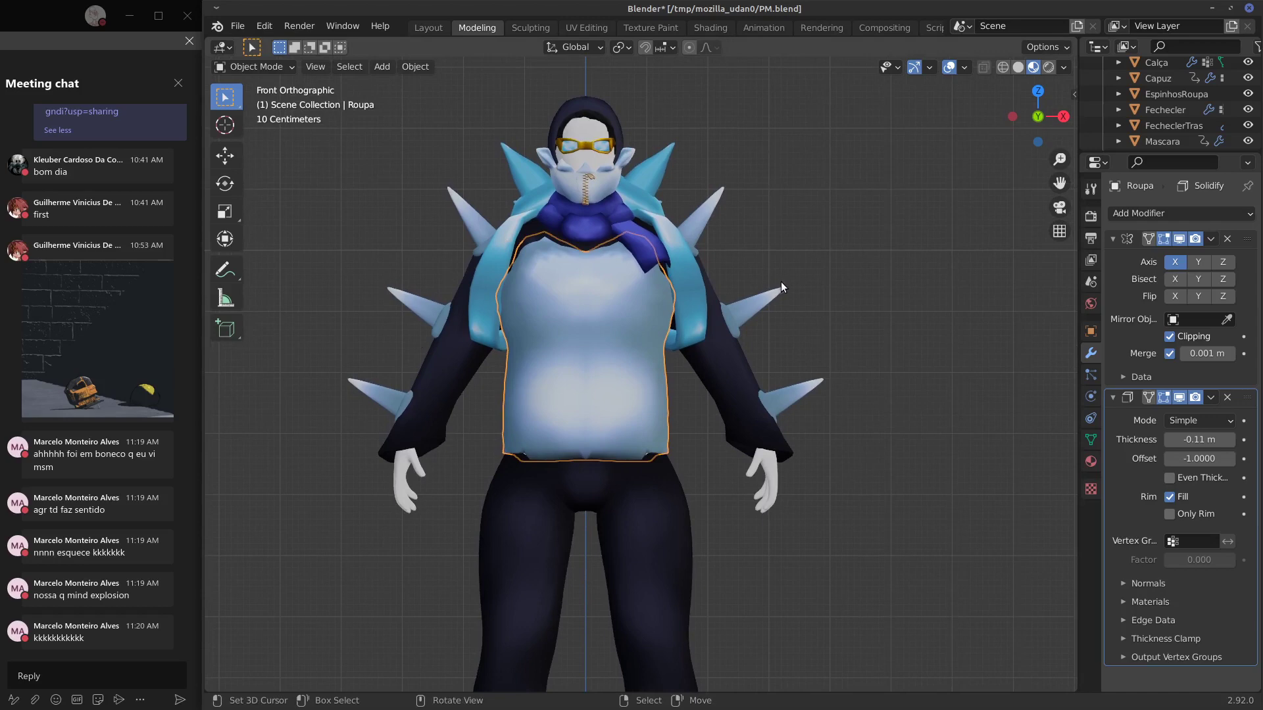
pyautogui.press('KP_3')
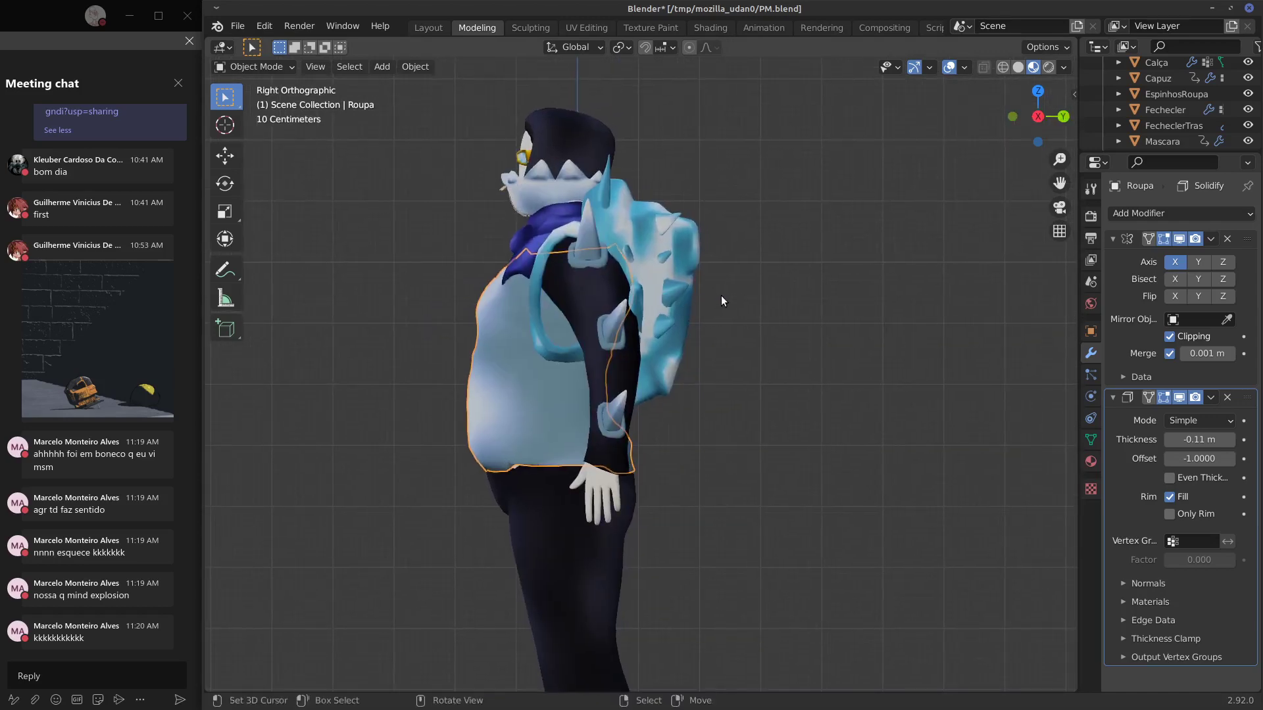
pyautogui.press('KP_1')
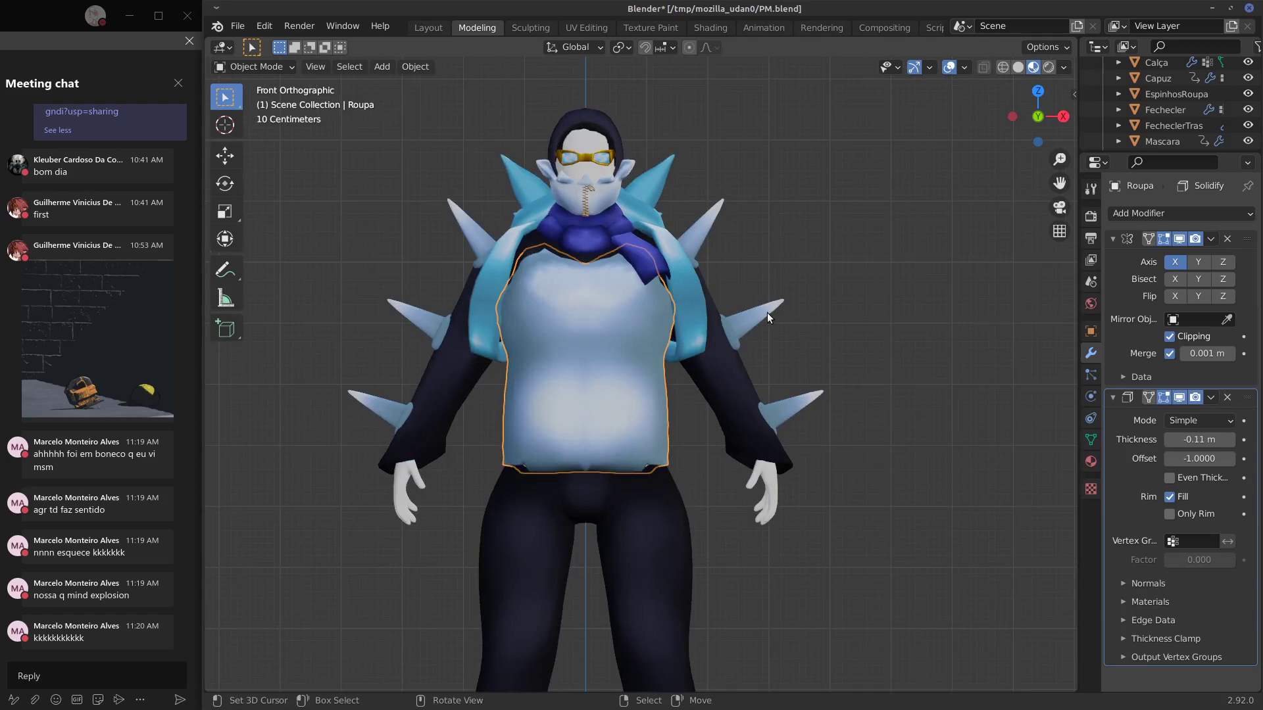
# Select the EspinhosRoupa arm spikes and write the letters P and M beside the character, erasing stray strokes.
pyautogui.click(766, 316)
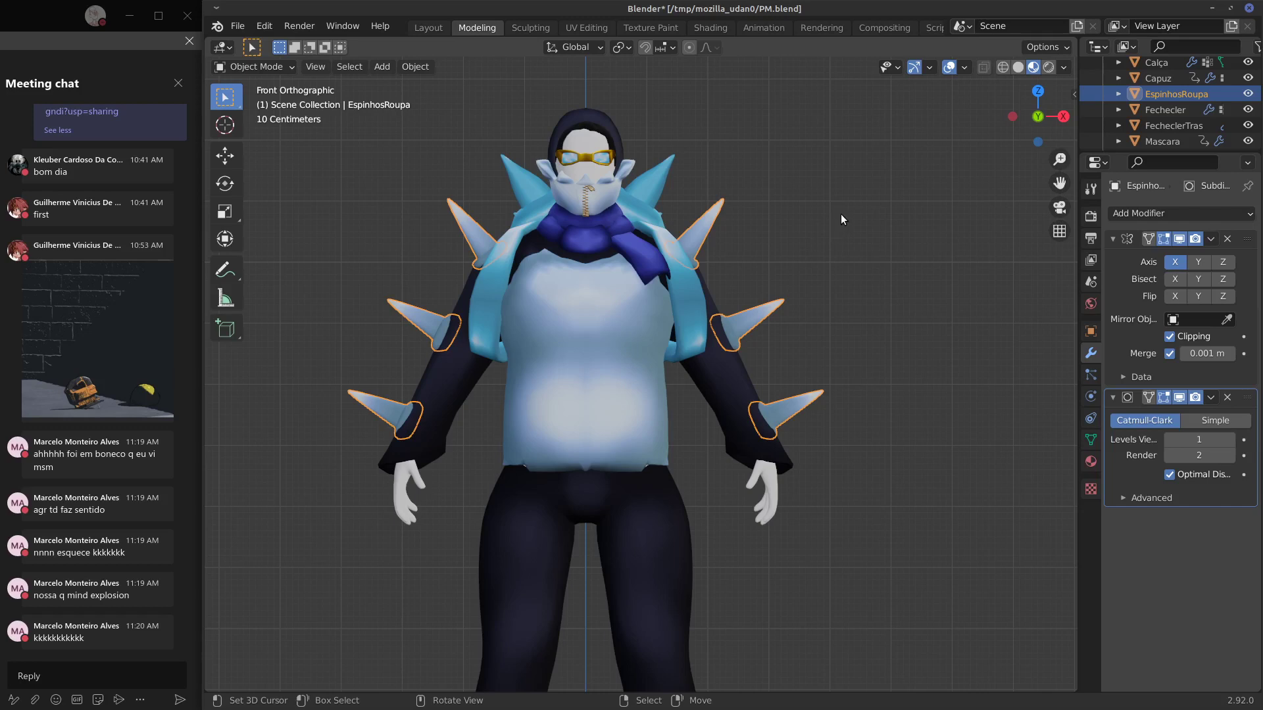
pyautogui.moveTo(835, 212)
pyautogui.mouseDown()
pyautogui.moveTo(837, 261)
pyautogui.moveTo(839, 237)
pyautogui.moveTo(858, 262)
pyautogui.mouseUp()
pyautogui.moveTo(873, 219); pyautogui.dragTo(906, 261)
pyautogui.moveTo(845, 193); pyautogui.dragTo(867, 151)
pyautogui.moveTo(930, 207)
pyautogui.mouseDown(button='right')
pyautogui.moveTo(861, 170)
pyautogui.moveTo(837, 184)
pyautogui.mouseUp(button='right')
pyautogui.moveTo(930, 255)
pyautogui.mouseDown(button='right')
pyautogui.moveTo(889, 243)
pyautogui.moveTo(877, 211)
pyautogui.mouseUp(button='right')
pyautogui.moveTo(801, 255)
pyautogui.mouseDown()
pyautogui.moveTo(809, 216)
pyautogui.moveTo(834, 222)
pyautogui.moveTo(848, 248)
pyautogui.mouseUp()
pyautogui.moveTo(802, 195)
pyautogui.mouseDown()
pyautogui.moveTo(789, 152)
pyautogui.moveTo(795, 171)
pyautogui.mouseUp()
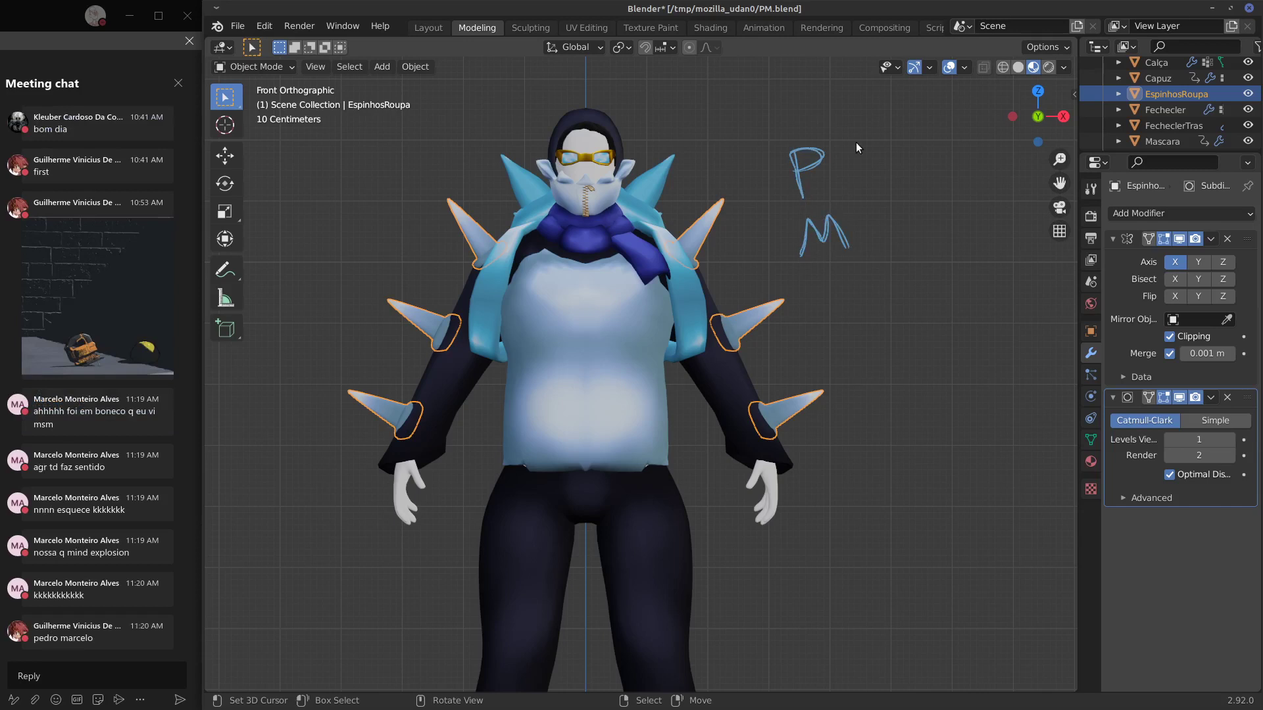
# Extend the letters P and M into the words "Poliça Militar" beside the character, and erase the writing.
pyautogui.click(66, 676)
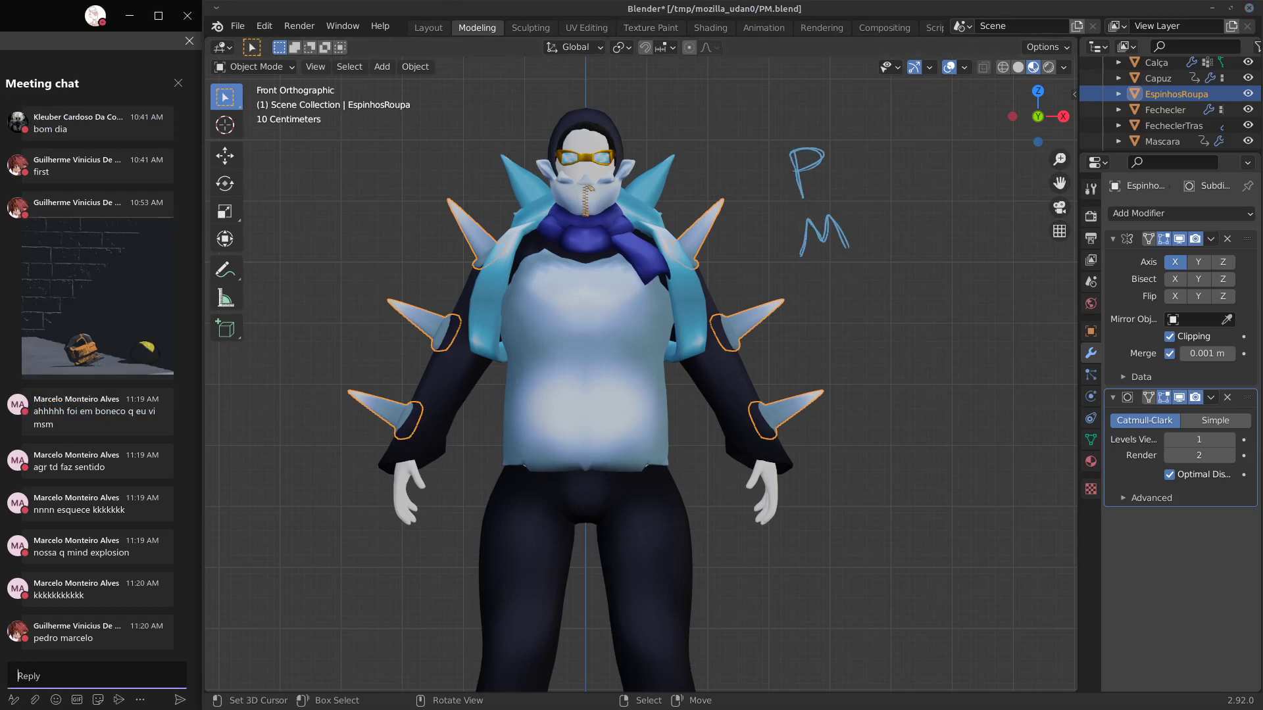
pyautogui.click(204, 236)
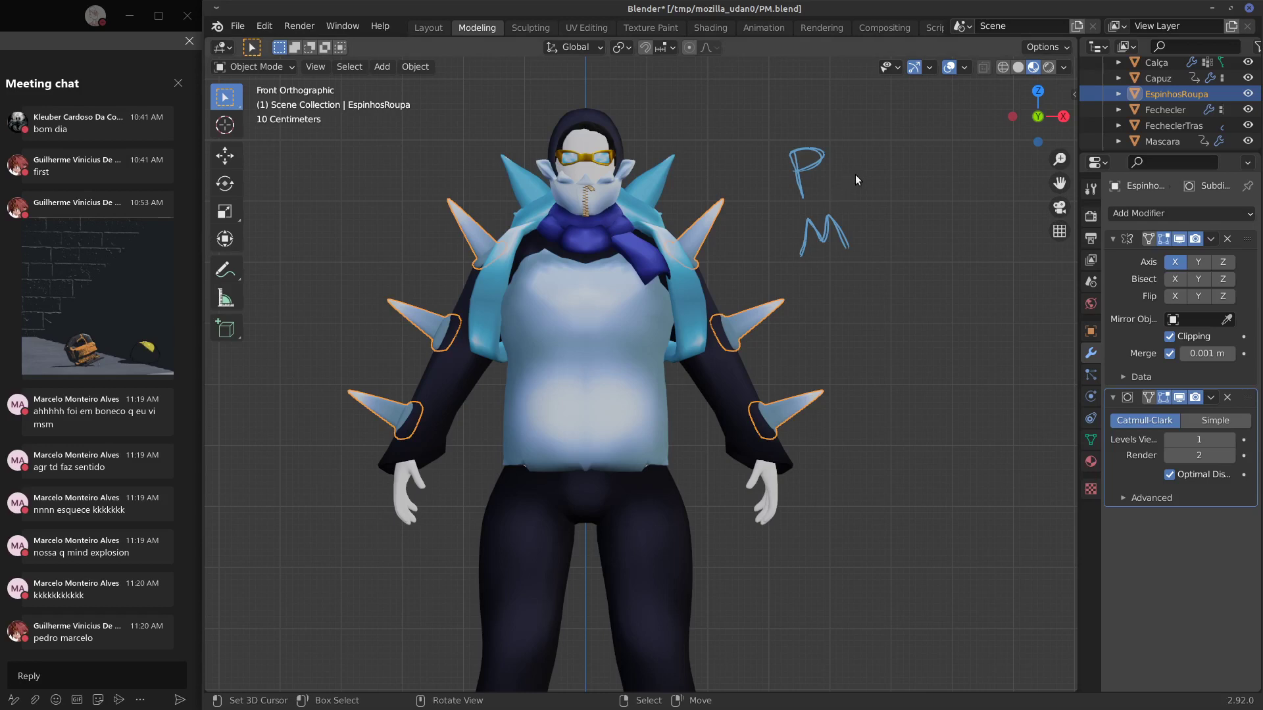
pyautogui.moveTo(850, 179); pyautogui.dragTo(848, 184)
pyautogui.moveTo(862, 141); pyautogui.dragTo(866, 193)
pyautogui.moveTo(872, 179)
pyautogui.mouseDown()
pyautogui.moveTo(875, 192)
pyautogui.moveTo(893, 174)
pyautogui.moveTo(886, 198)
pyautogui.mouseUp()
pyautogui.moveTo(900, 198)
pyautogui.mouseDown()
pyautogui.moveTo(920, 195)
pyautogui.moveTo(918, 236)
pyautogui.moveTo(930, 227)
pyautogui.mouseUp()
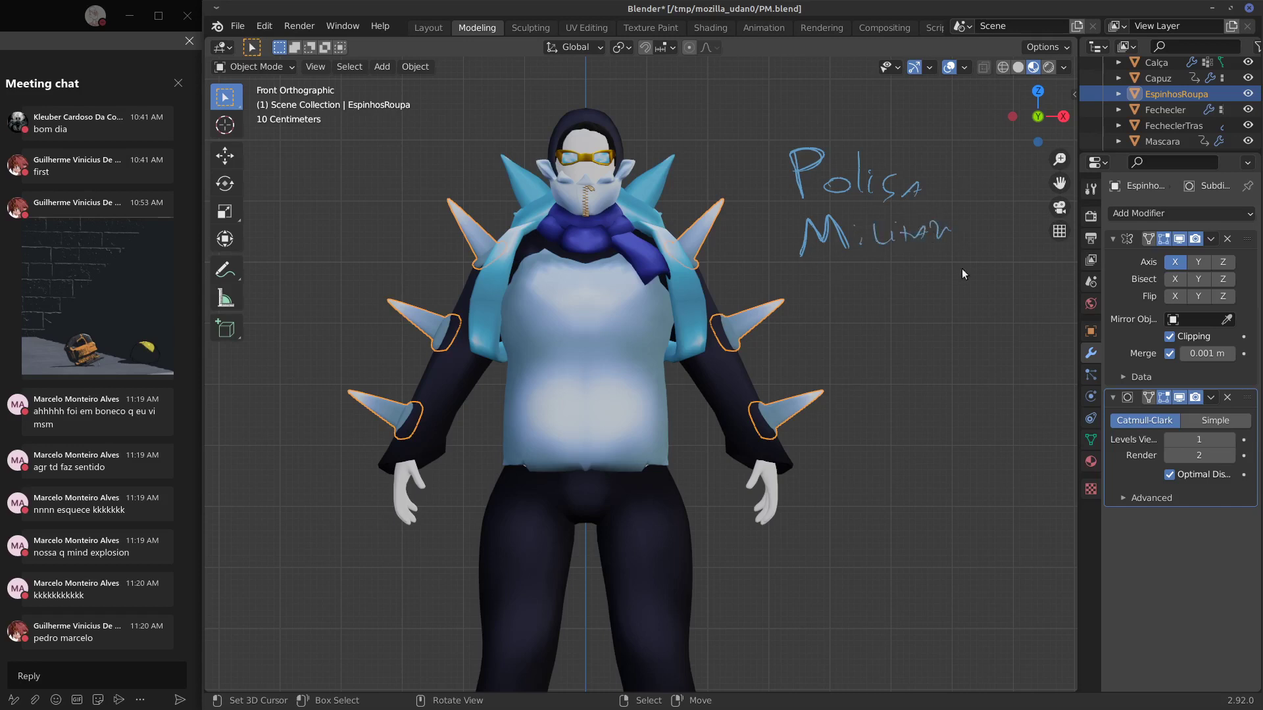
pyautogui.moveTo(801, 264)
pyautogui.mouseDown(button='right')
pyautogui.moveTo(1014, 223)
pyautogui.moveTo(851, 202)
pyautogui.moveTo(822, 158)
pyautogui.moveTo(833, 152)
pyautogui.mouseUp(button='right')
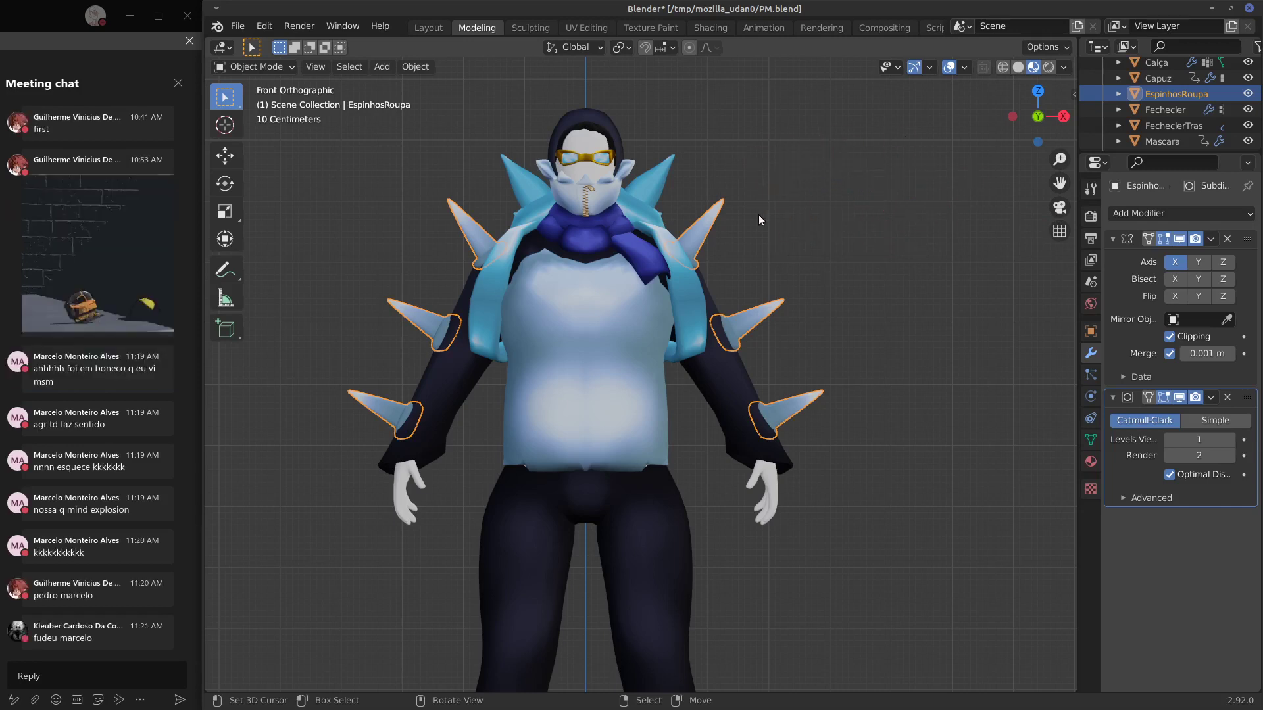
# Sketch an arrow pointing at the spiked backpack from behind the character, redraw it, and erase it.
pyautogui.keyDown('shift'); pyautogui.moveTo(798, 261); pyautogui.dragTo(816, 244, button='middle'); pyautogui.keyUp('shift')
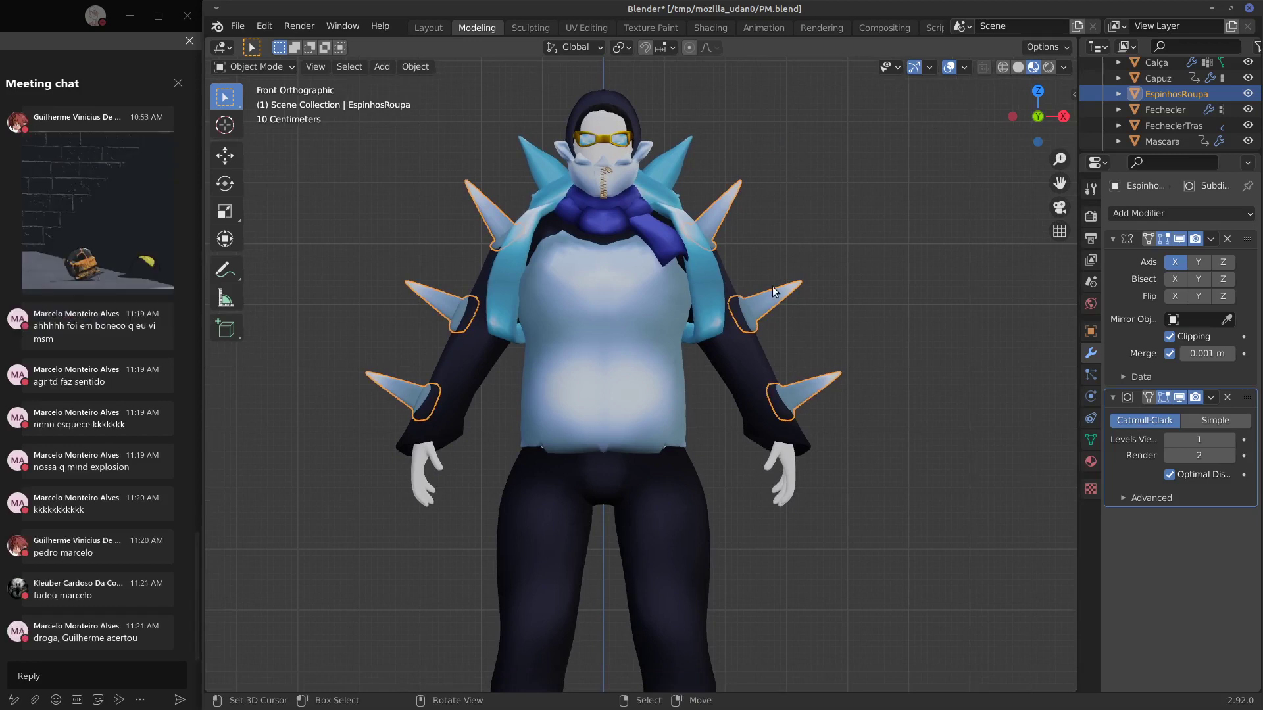
pyautogui.keyDown('shift'); pyautogui.moveTo(882, 292); pyautogui.dragTo(856, 296, button='middle'); pyautogui.keyUp('shift')
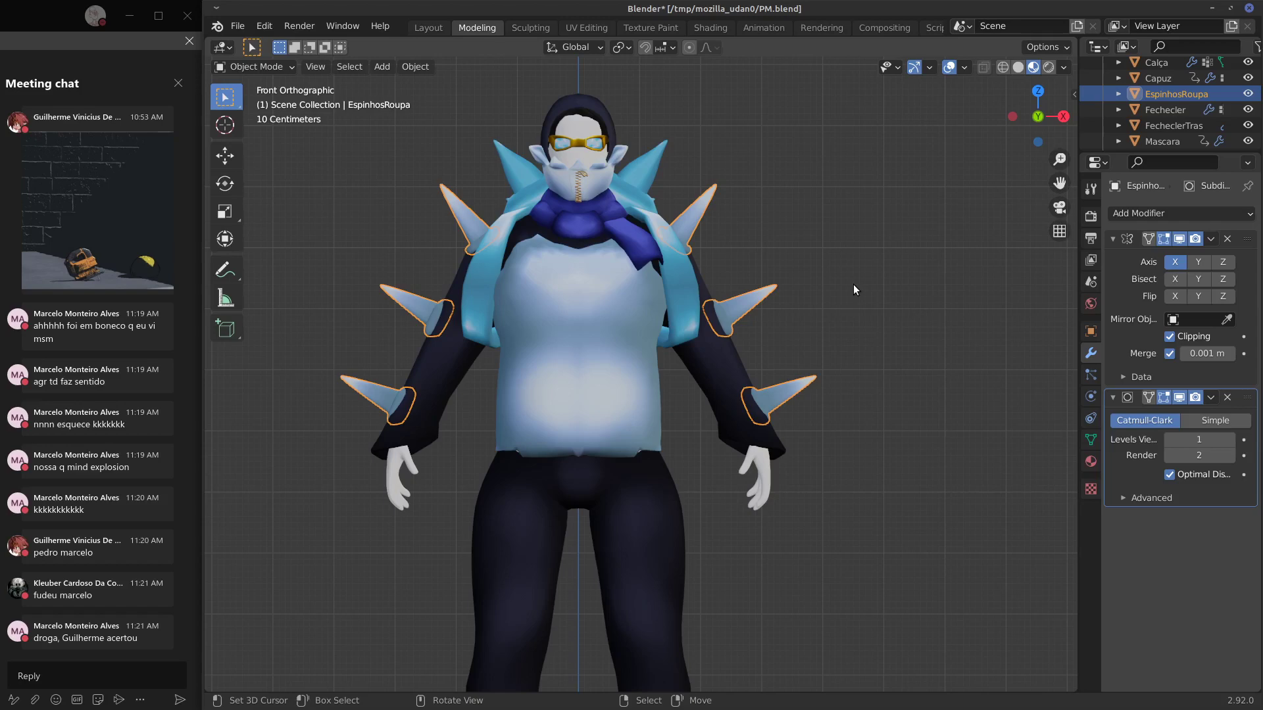
pyautogui.press('KP_3')
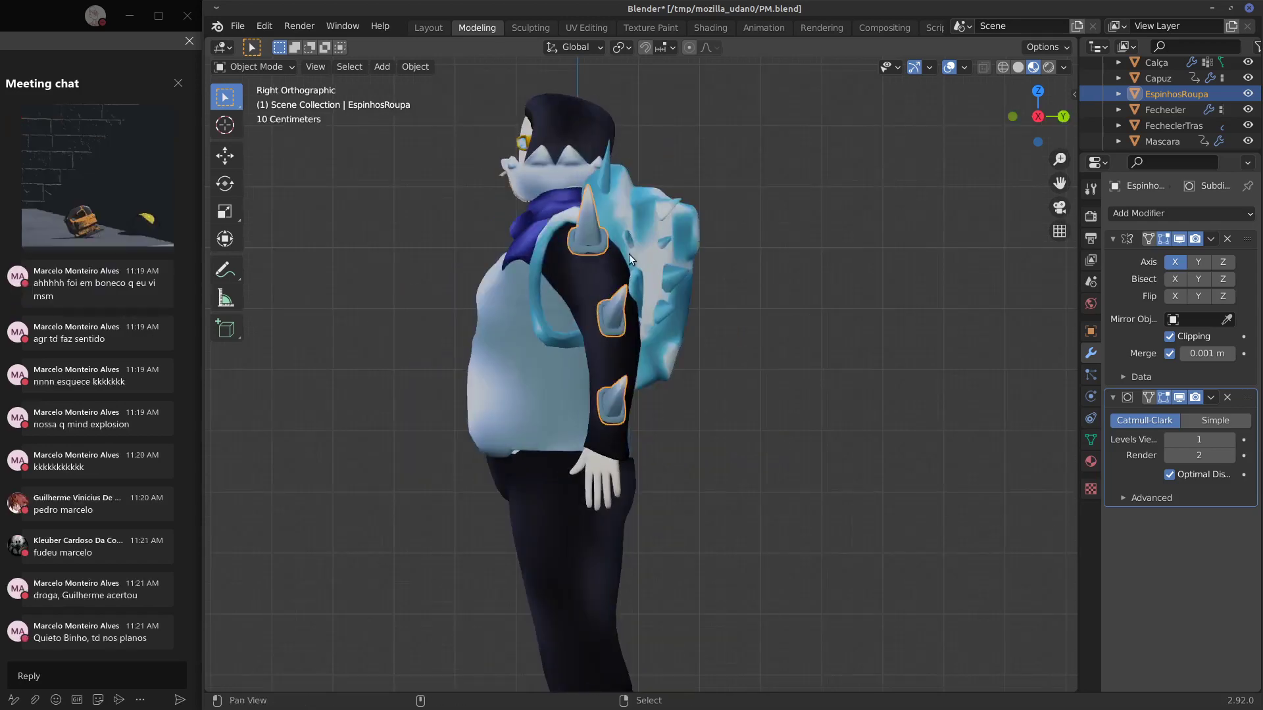
pyautogui.keyDown('shift'); pyautogui.moveTo(628, 254); pyautogui.dragTo(672, 297, button='middle'); pyautogui.keyUp('shift')
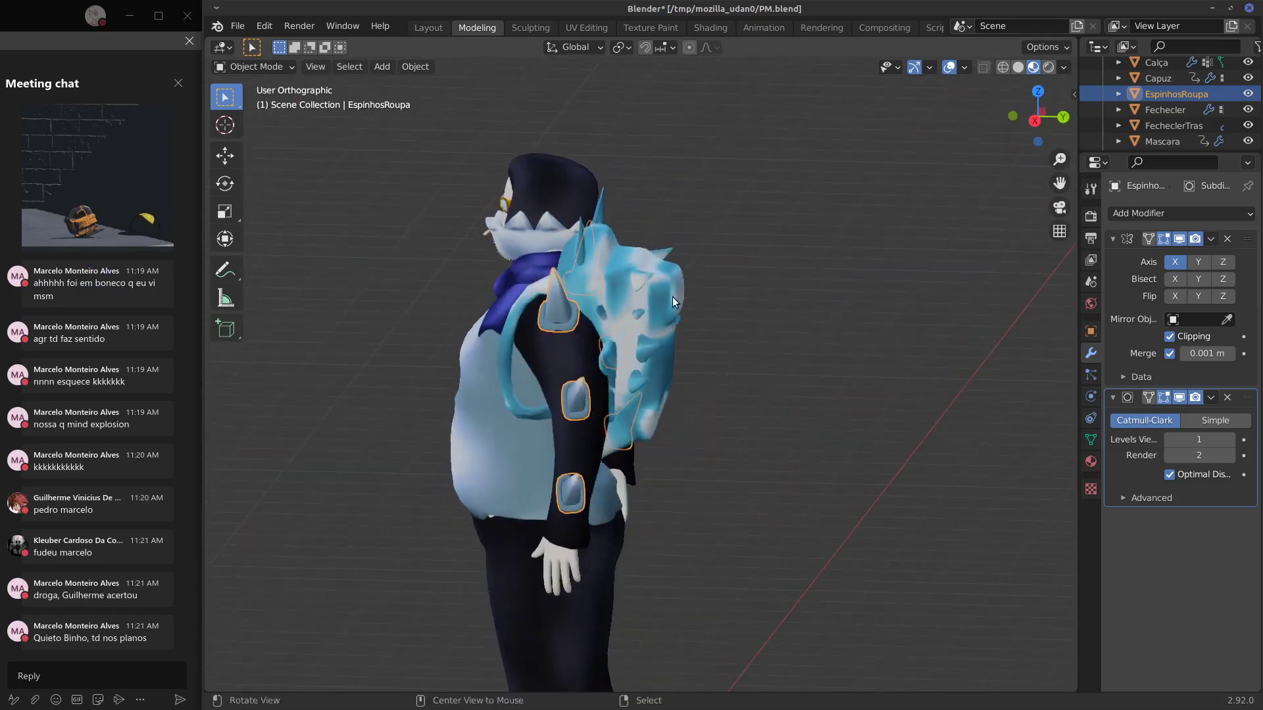
pyautogui.moveTo(828, 250); pyautogui.dragTo(742, 300)
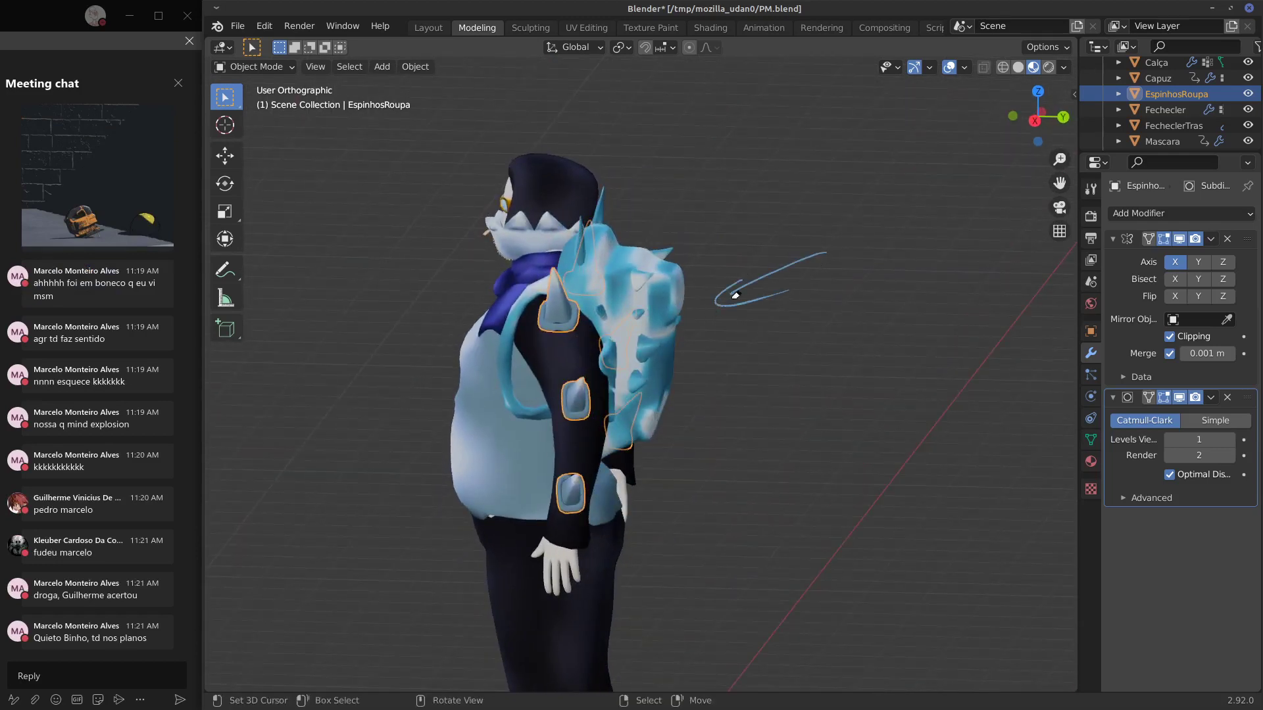
pyautogui.moveTo(735, 295); pyautogui.dragTo(768, 272, button='right')
pyautogui.moveTo(798, 240); pyautogui.dragTo(724, 279)
pyautogui.moveTo(721, 294); pyautogui.dragTo(786, 248, button='right')
# Enlarge the scene object list and toggle the visibility of ArmaturePMarHP and CachecolPraFora.
pyautogui.moveTo(742, 265); pyautogui.dragTo(844, 267, button='middle')
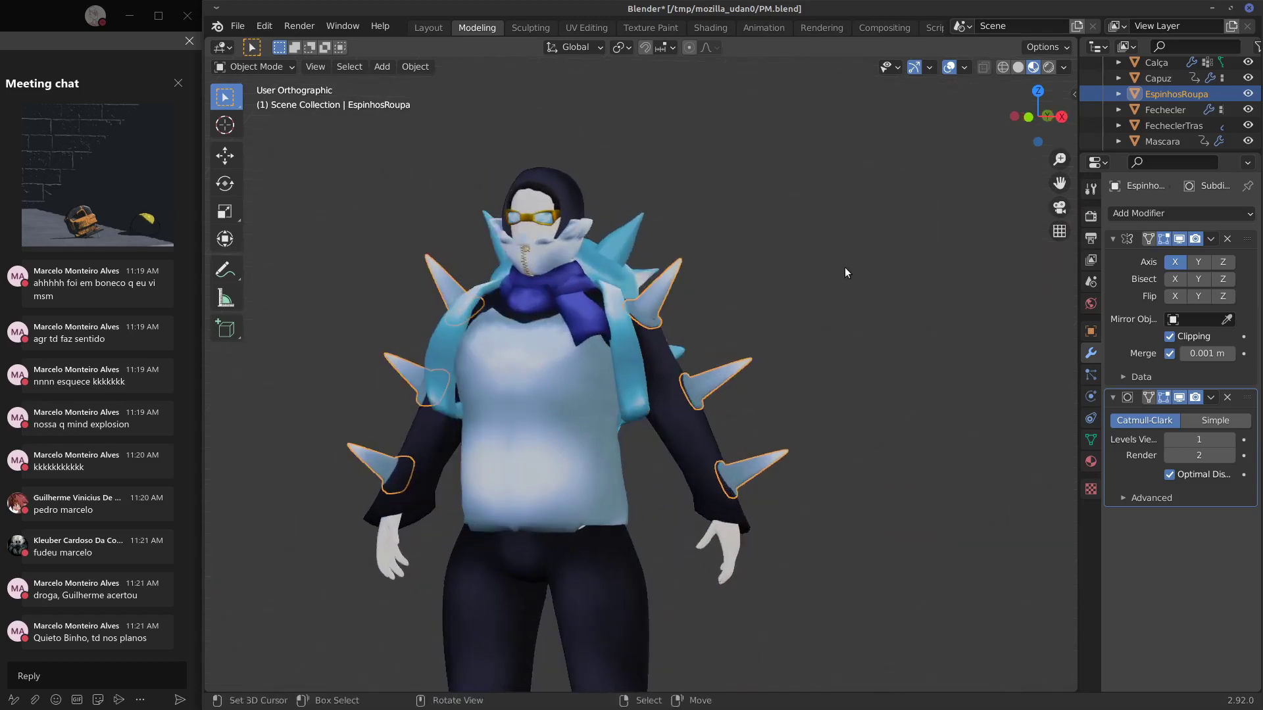
pyautogui.moveTo(825, 362); pyautogui.dragTo(496, 349, button='middle')
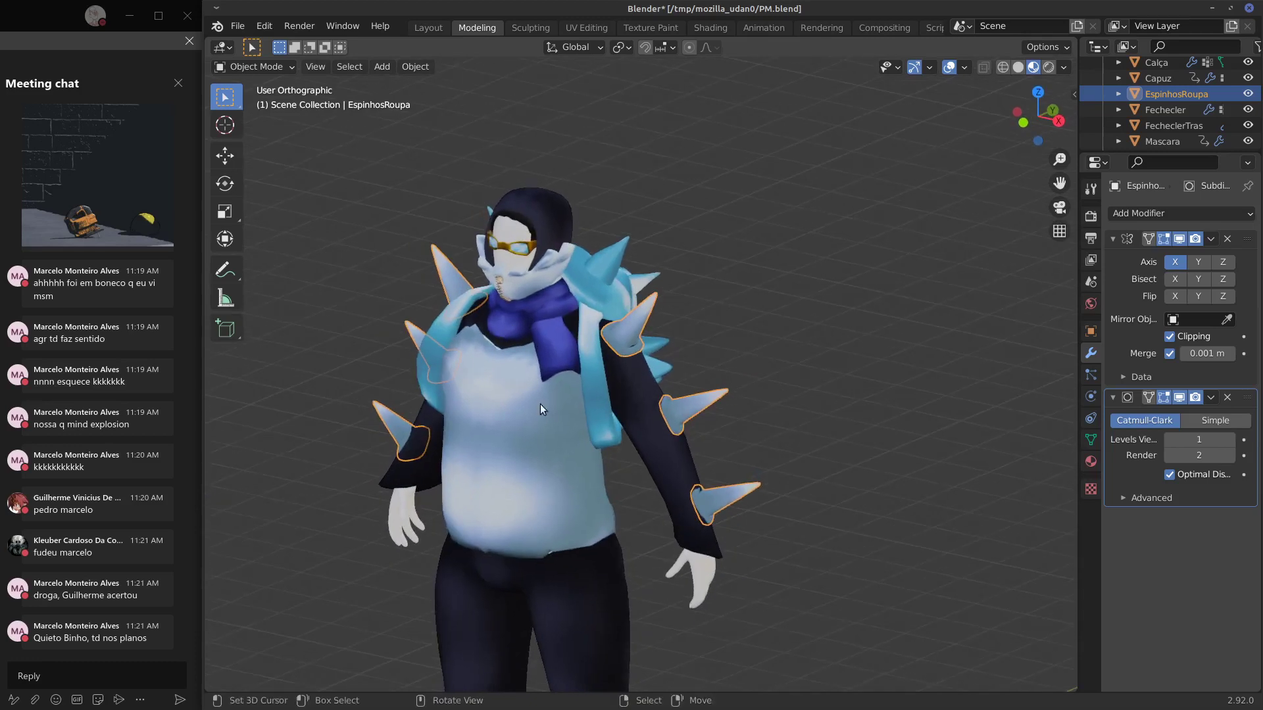
pyautogui.moveTo(540, 409); pyautogui.dragTo(588, 388, button='middle')
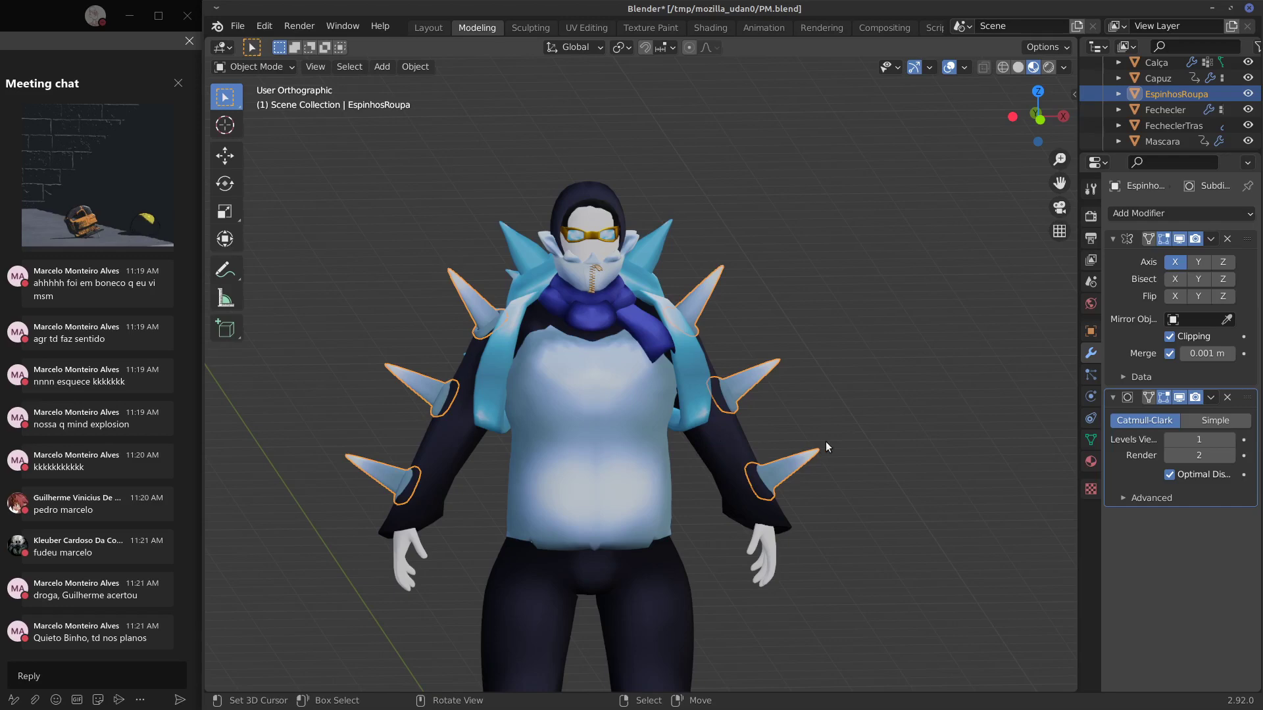
pyautogui.moveTo(826, 440)
pyautogui.mouseDown(button='middle')
pyautogui.moveTo(567, 436)
pyautogui.moveTo(823, 417)
pyautogui.moveTo(807, 428)
pyautogui.mouseUp(button='middle')
pyautogui.moveTo(1182, 155); pyautogui.dragTo(1182, 633)
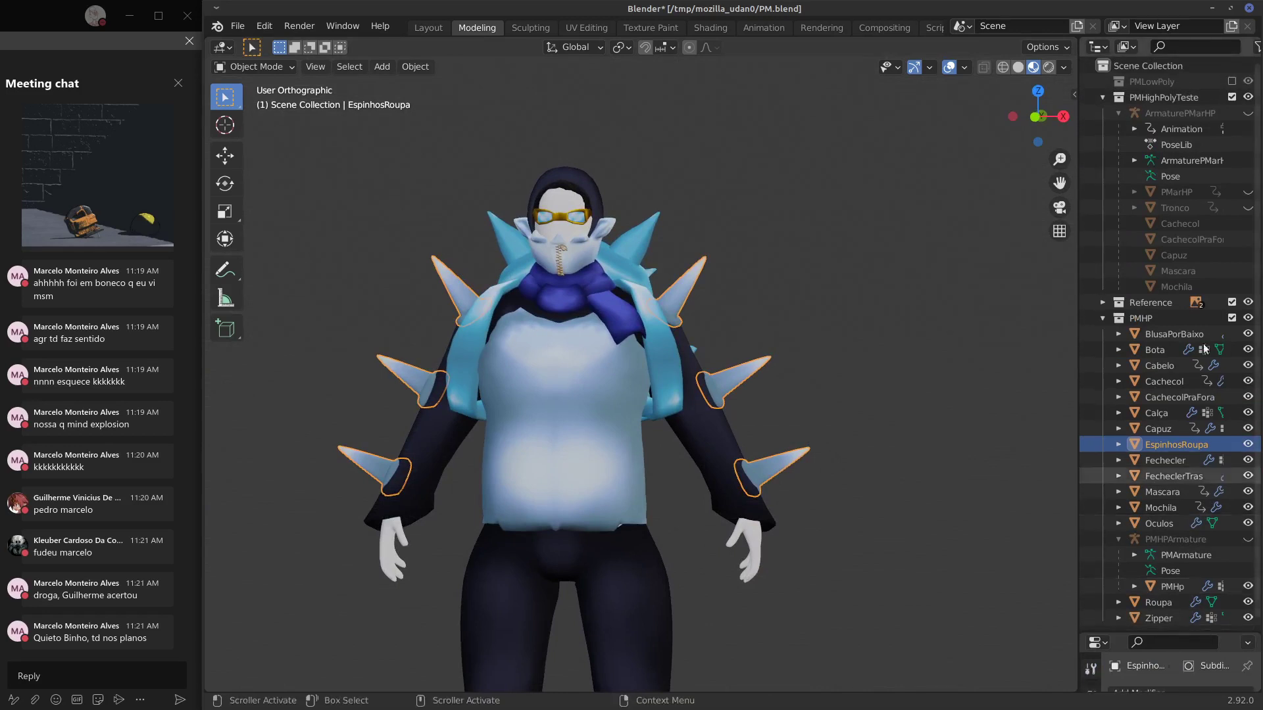
pyautogui.click(1248, 114)
pyautogui.click(1247, 113)
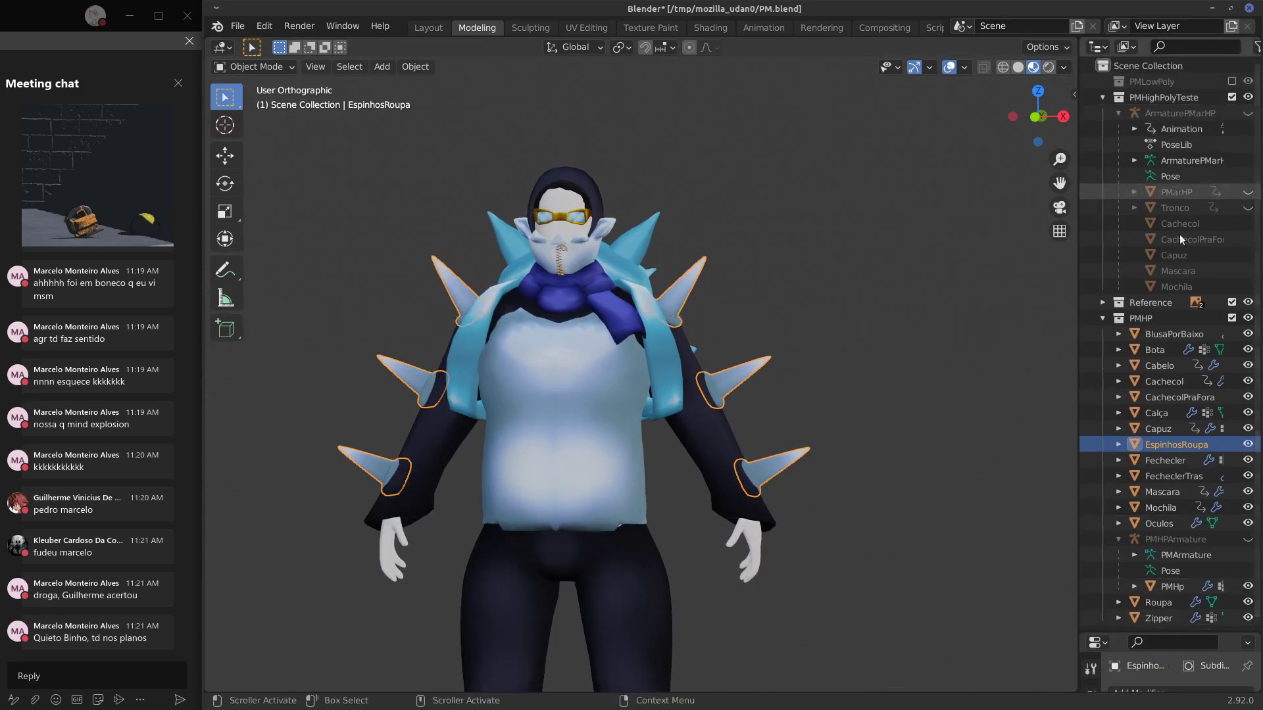
pyautogui.moveTo(1248, 397)
pyautogui.mouseDown()
pyautogui.moveTo(1259, 443)
pyautogui.moveTo(1247, 397)
pyautogui.mouseUp()
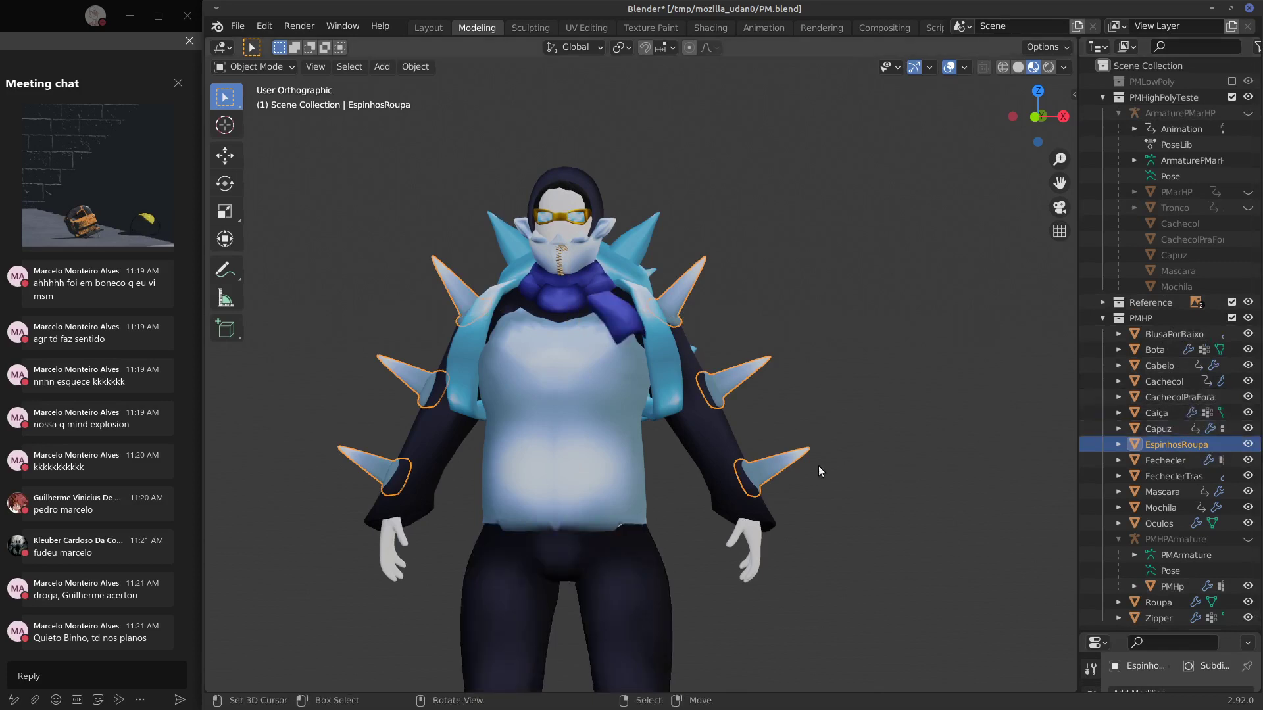
# Sketch a vertical centre line down the shirt in the front view, and undo it.
pyautogui.keyDown('shift'); pyautogui.moveTo(805, 487); pyautogui.dragTo(808, 318, button='middle'); pyautogui.keyUp('shift')
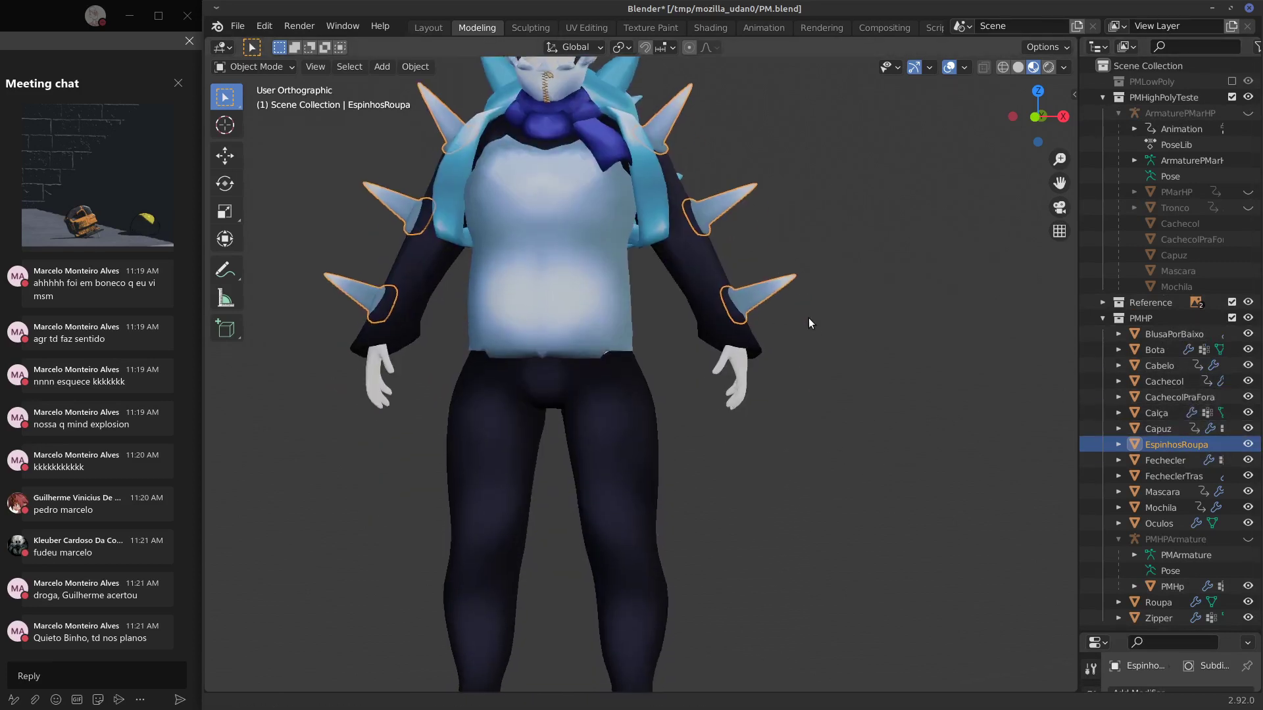
pyautogui.press('KP_1')
pyautogui.moveTo(744, 454)
pyautogui.keyDown('shift'); pyautogui.mouseDown(button='middle')
pyautogui.moveTo(743, 404)
pyautogui.moveTo(732, 454)
pyautogui.mouseUp(button='middle'); pyautogui.keyUp('shift')
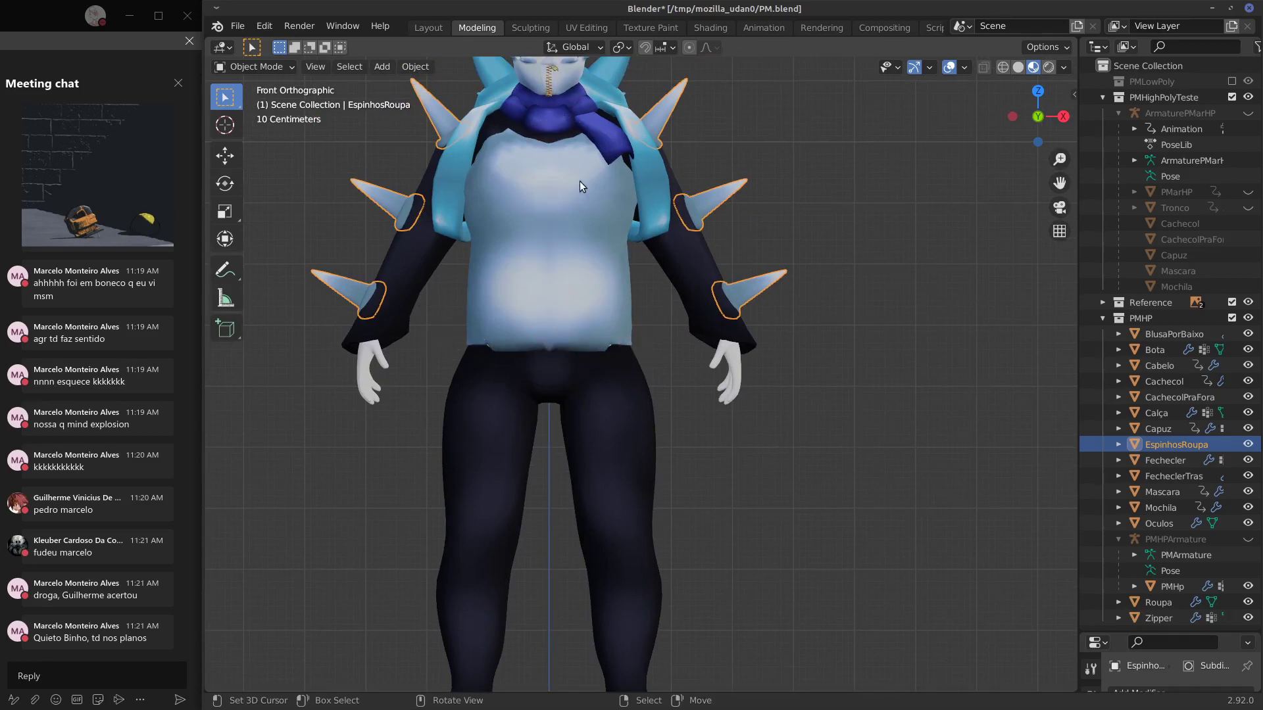
pyautogui.moveTo(549, 146); pyautogui.dragTo(558, 332)
pyautogui.moveTo(552, 141); pyautogui.dragTo(555, 294)
pyautogui.hotkey('ctrl', 'z')
# Sketch cuff outlines at both sleeve ends and fold lines along one forearm, erasing a stray stroke beside the hand.
pyautogui.moveTo(384, 325); pyautogui.dragTo(357, 321)
pyautogui.moveTo(334, 292); pyautogui.dragTo(385, 322, button='right')
pyautogui.moveTo(360, 327)
pyautogui.mouseDown()
pyautogui.moveTo(359, 343)
pyautogui.moveTo(384, 328)
pyautogui.moveTo(363, 322)
pyautogui.moveTo(409, 294)
pyautogui.moveTo(397, 249)
pyautogui.moveTo(434, 258)
pyautogui.moveTo(398, 247)
pyautogui.mouseUp()
pyautogui.moveTo(393, 327); pyautogui.dragTo(429, 260)
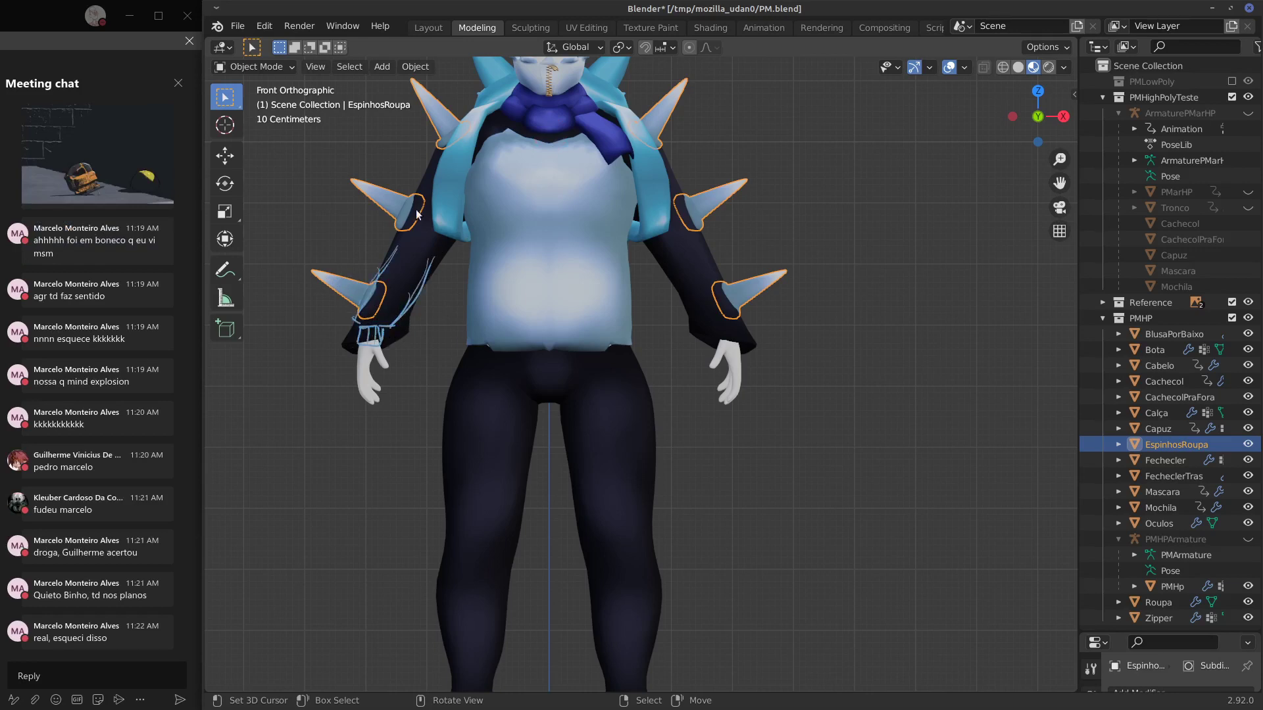
pyautogui.moveTo(710, 330)
pyautogui.mouseDown()
pyautogui.moveTo(712, 345)
pyautogui.moveTo(740, 339)
pyautogui.moveTo(743, 327)
pyautogui.moveTo(719, 325)
pyautogui.mouseUp()
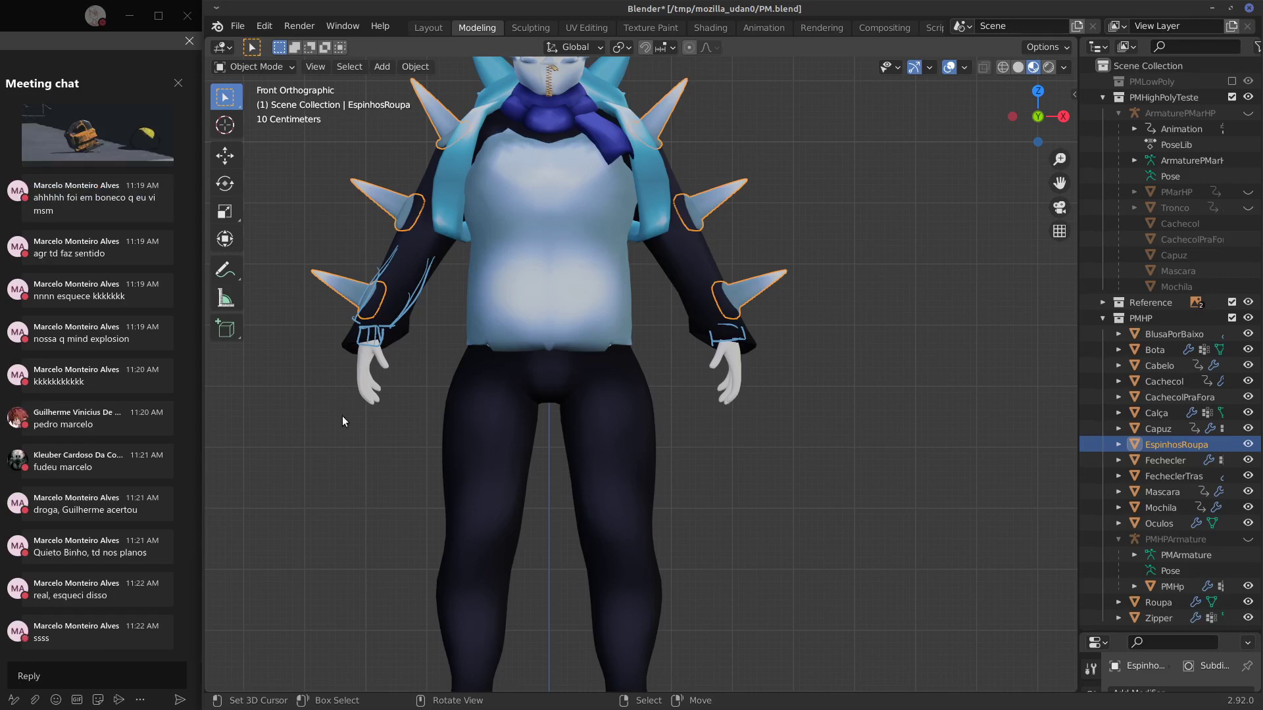
pyautogui.moveTo(310, 423); pyautogui.dragTo(343, 372)
pyautogui.moveTo(350, 362); pyautogui.dragTo(305, 429, button='right')
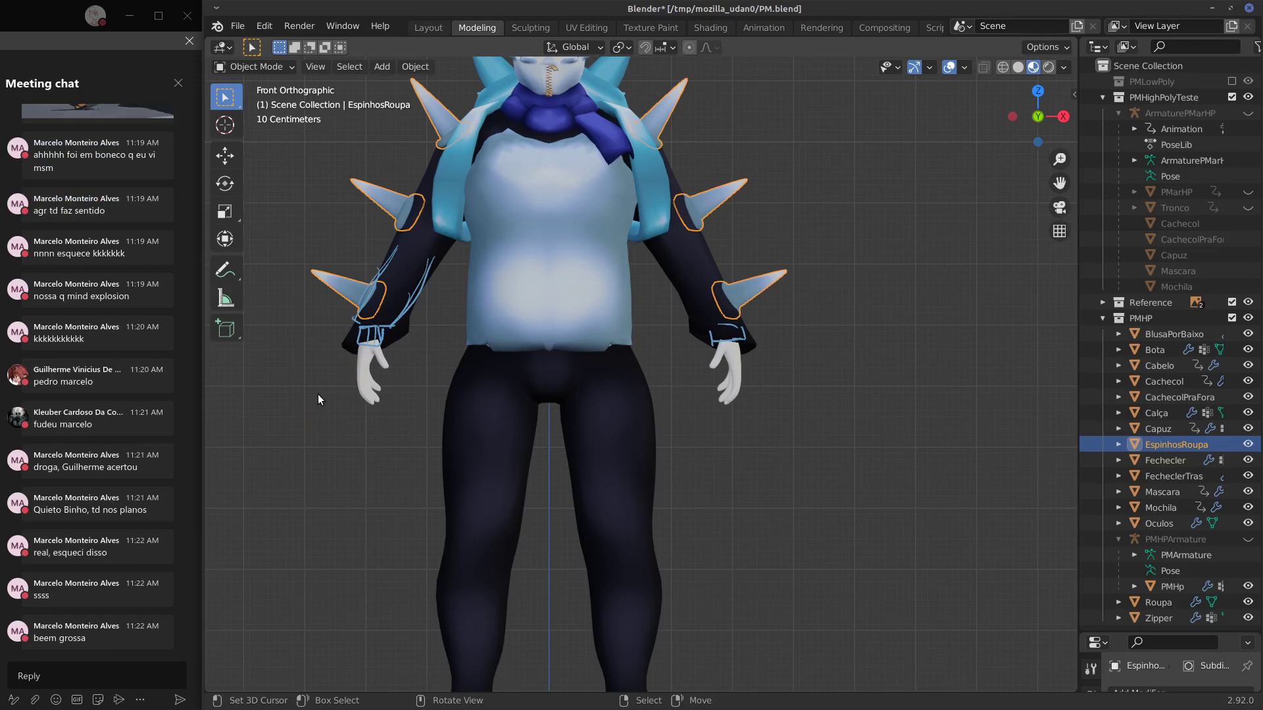
# Sketch annotation strokes over one trouser hem and across the lower leg above it in the front view.
pyautogui.keyDown('shift'); pyautogui.moveTo(750, 462); pyautogui.dragTo(736, 248, button='middle'); pyautogui.keyUp('shift')
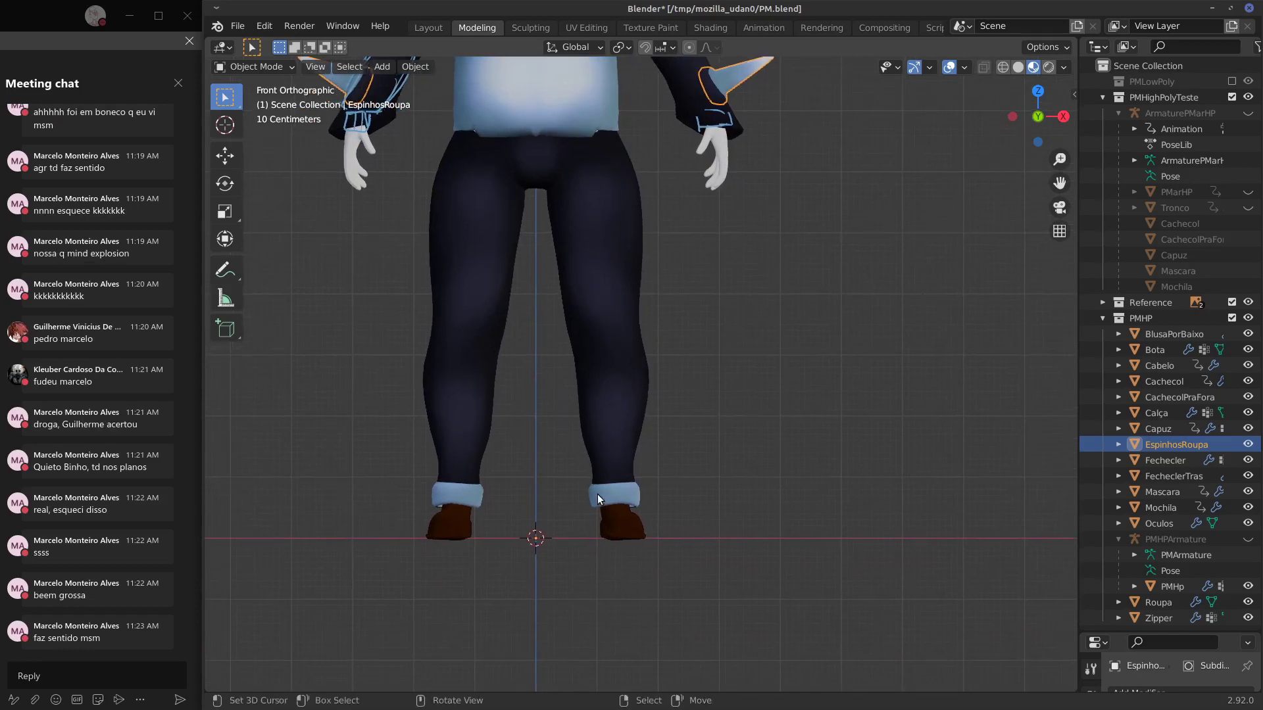
pyautogui.press('d')
pyautogui.moveTo(597, 482); pyautogui.dragTo(602, 498)
pyautogui.moveTo(586, 450)
pyautogui.mouseDown()
pyautogui.moveTo(605, 506)
pyautogui.moveTo(628, 488)
pyautogui.moveTo(633, 439)
pyautogui.mouseUp()
# Sketch two long seam lines down the trouser leg in the right side view, erasing and redrawing uneven strokes.
pyautogui.moveTo(674, 346); pyautogui.dragTo(519, 369, button='middle')
pyautogui.press('KP_3')
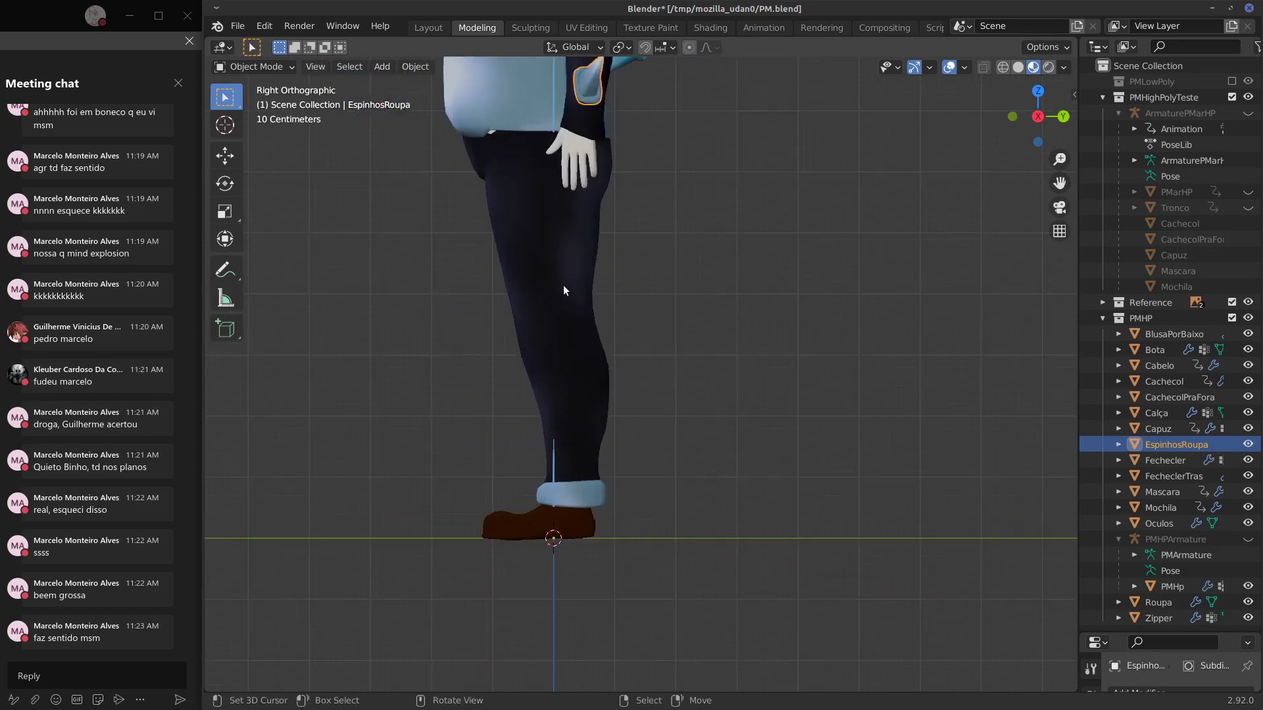
pyautogui.moveTo(519, 153)
pyautogui.mouseDown()
pyautogui.moveTo(576, 469)
pyautogui.moveTo(530, 191)
pyautogui.mouseUp()
pyautogui.moveTo(575, 456); pyautogui.dragTo(571, 258)
pyautogui.moveTo(563, 460)
pyautogui.mouseDown(button='right')
pyautogui.moveTo(557, 310)
pyautogui.moveTo(526, 157)
pyautogui.mouseUp(button='right')
pyautogui.moveTo(533, 148); pyautogui.dragTo(567, 465)
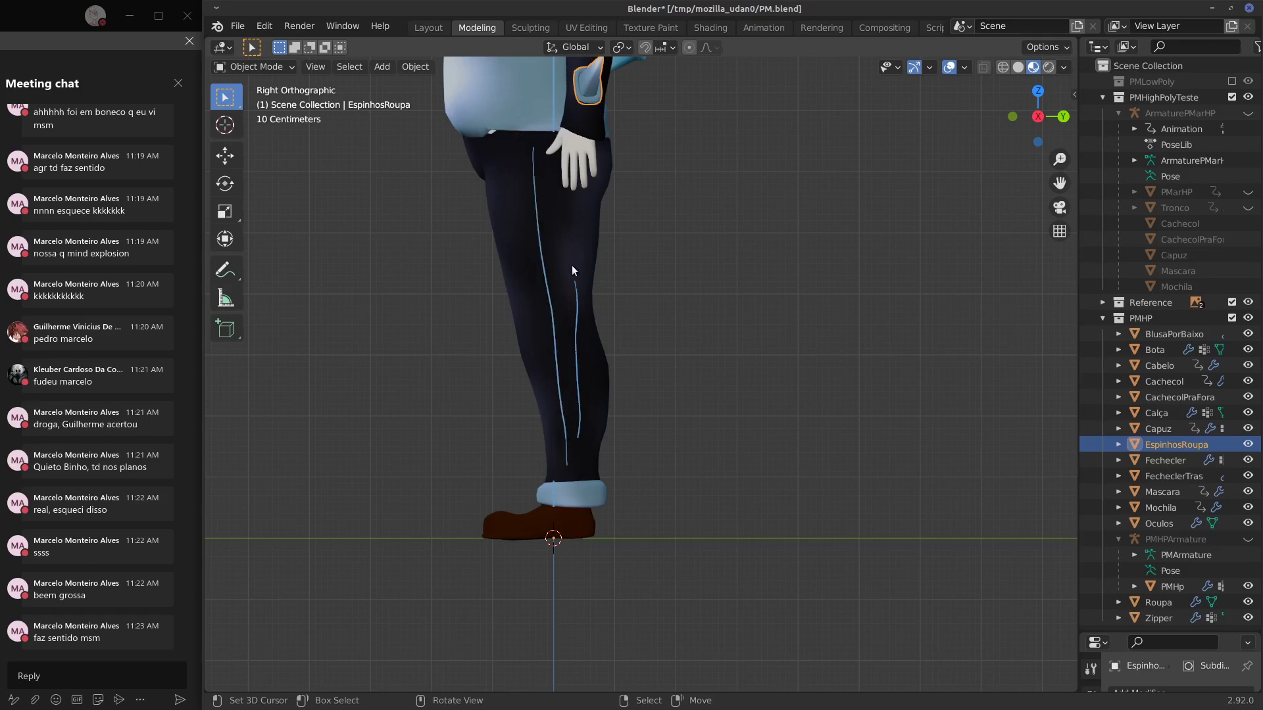
pyautogui.moveTo(572, 266); pyautogui.dragTo(575, 197)
pyautogui.moveTo(574, 228); pyautogui.dragTo(581, 441, button='right')
pyautogui.moveTo(576, 467); pyautogui.dragTo(581, 200)
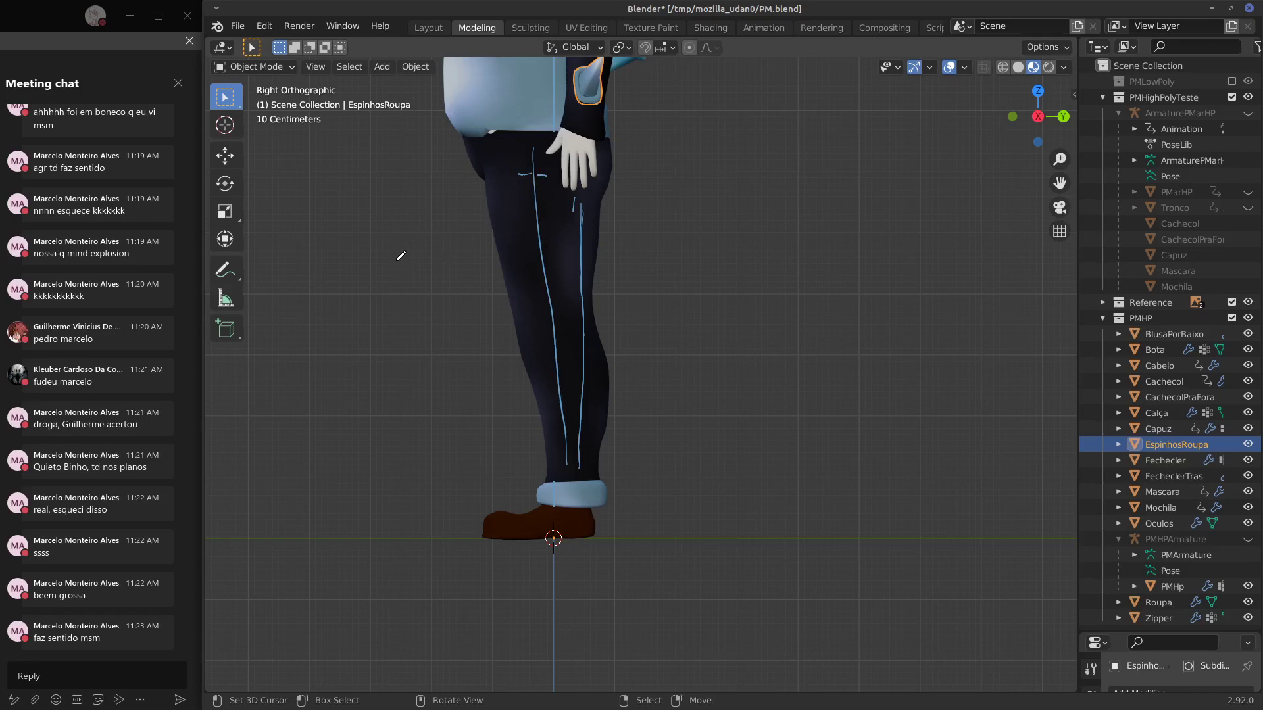
# Draw a small mark in front of the leg, and erase it together with the trouser seam lines.
pyautogui.moveTo(394, 262); pyautogui.dragTo(418, 262)
pyautogui.moveTo(382, 256); pyautogui.dragTo(371, 266)
pyautogui.moveTo(426, 243)
pyautogui.mouseDown(button='right')
pyautogui.moveTo(426, 285)
pyautogui.moveTo(447, 271)
pyautogui.mouseUp(button='right')
pyautogui.moveTo(544, 175)
pyautogui.mouseDown(button='right')
pyautogui.moveTo(535, 218)
pyautogui.moveTo(578, 451)
pyautogui.moveTo(583, 190)
pyautogui.moveTo(539, 200)
pyautogui.mouseUp(button='right')
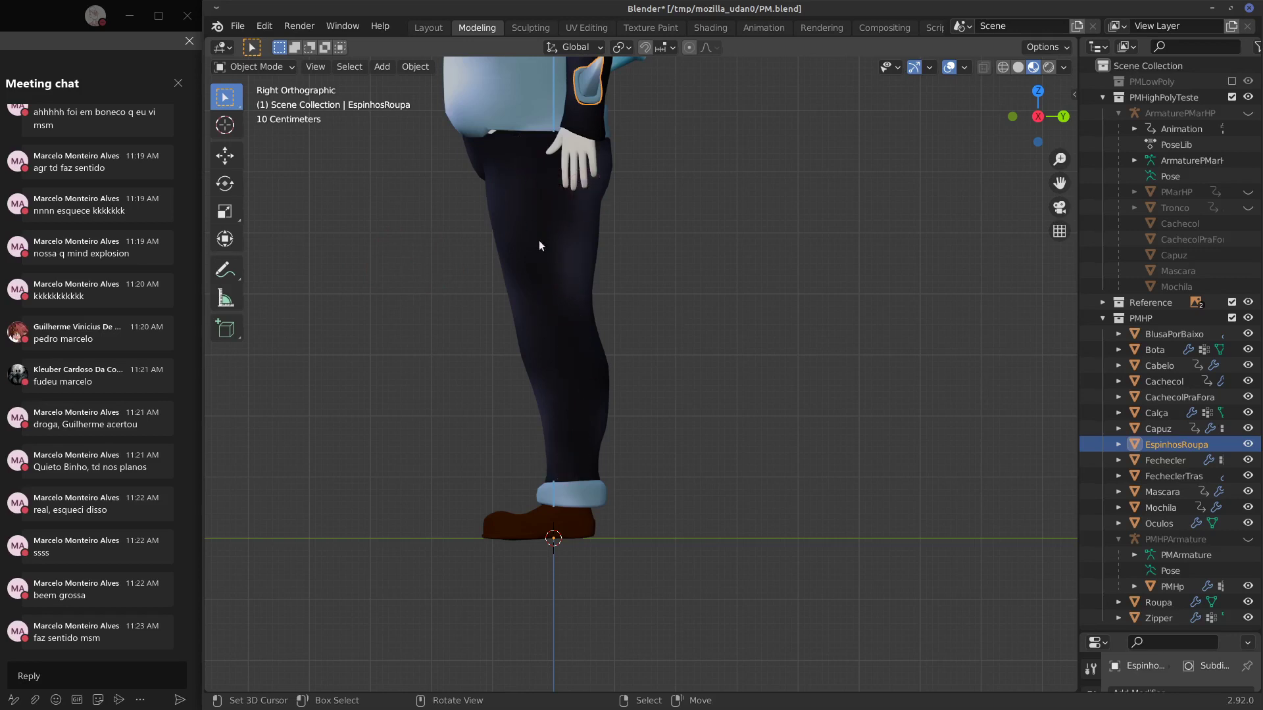
# Sketch trial seam lines down the trouser leg in the right side view, erasing each one.
pyautogui.moveTo(544, 183); pyautogui.dragTo(570, 406)
pyautogui.moveTo(567, 417); pyautogui.dragTo(558, 139, button='right')
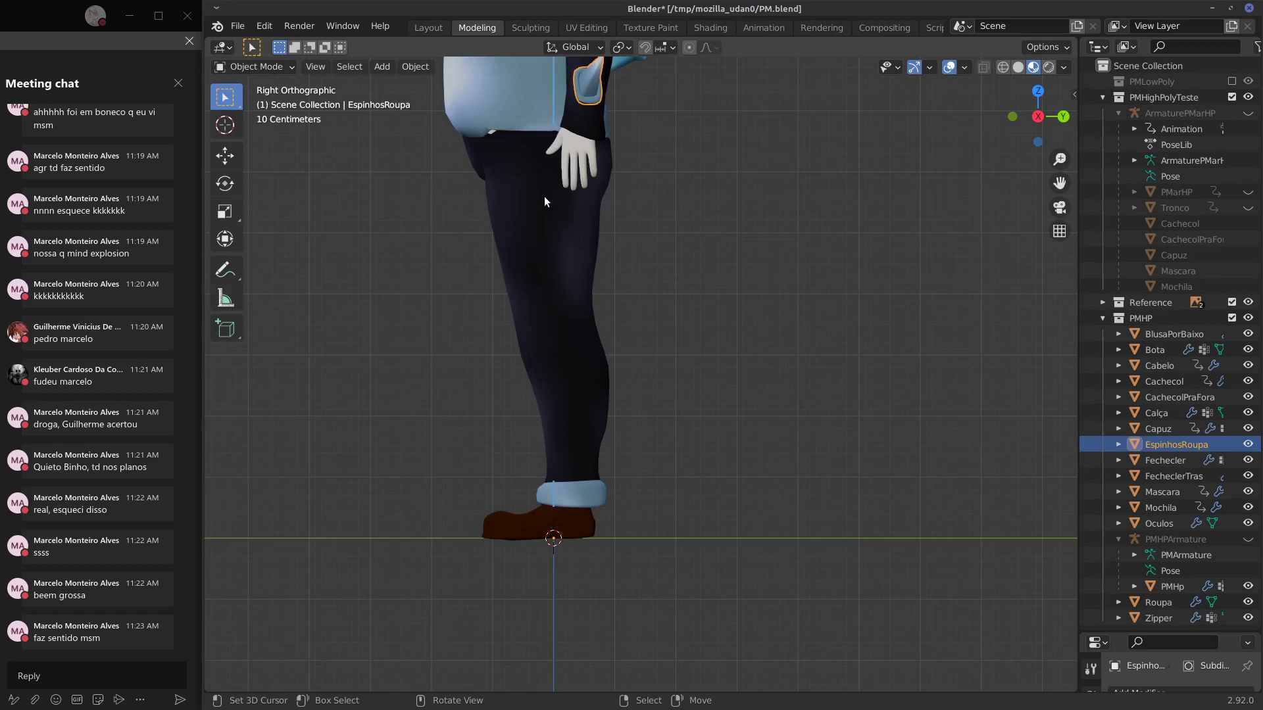
pyautogui.moveTo(553, 195); pyautogui.dragTo(604, 469)
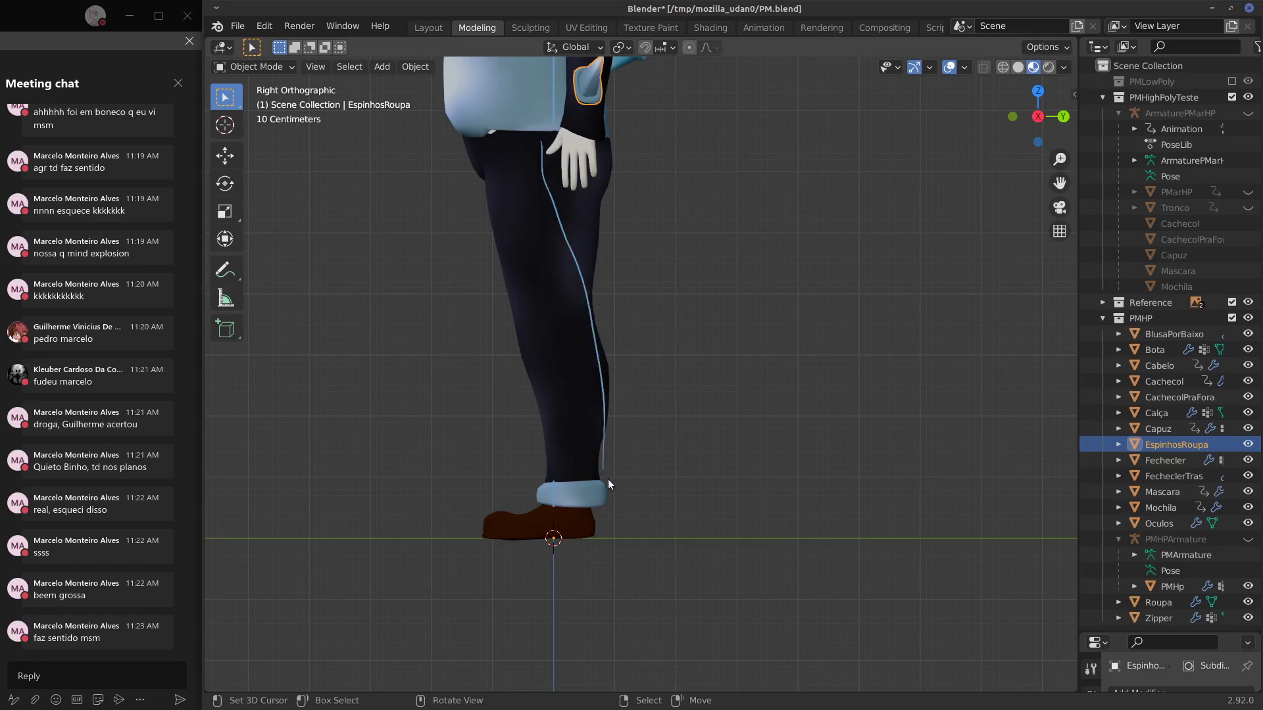
pyautogui.moveTo(614, 431); pyautogui.dragTo(527, 177, button='right')
pyautogui.moveTo(543, 178)
pyautogui.mouseDown()
pyautogui.moveTo(585, 389)
pyautogui.moveTo(580, 457)
pyautogui.mouseUp()
pyautogui.moveTo(582, 453); pyautogui.dragTo(542, 157, button='right')
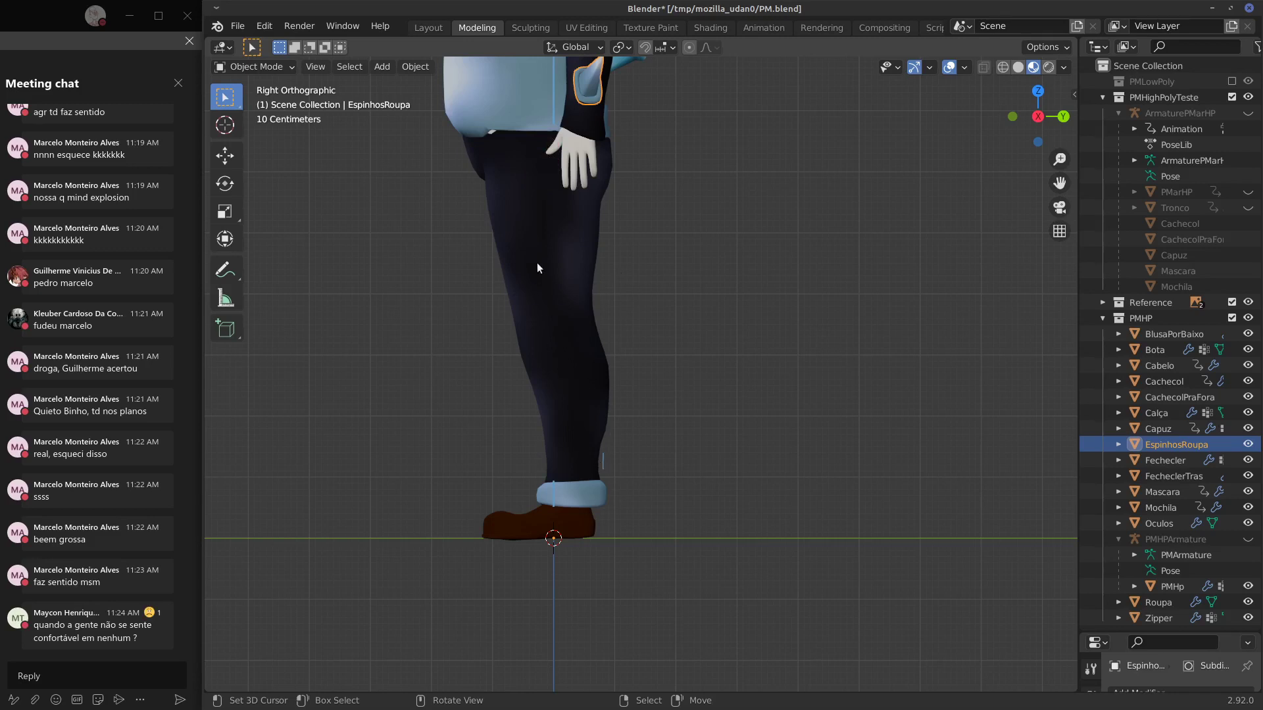
pyautogui.moveTo(579, 470); pyautogui.dragTo(559, 284)
pyautogui.moveTo(562, 349); pyautogui.dragTo(552, 355)
pyautogui.moveTo(566, 292); pyautogui.dragTo(576, 453, button='right')
# Open the trousers mesh for editing and select the horizontal face loop just above the knee.
pyautogui.click(551, 371)
pyautogui.press('Tab')
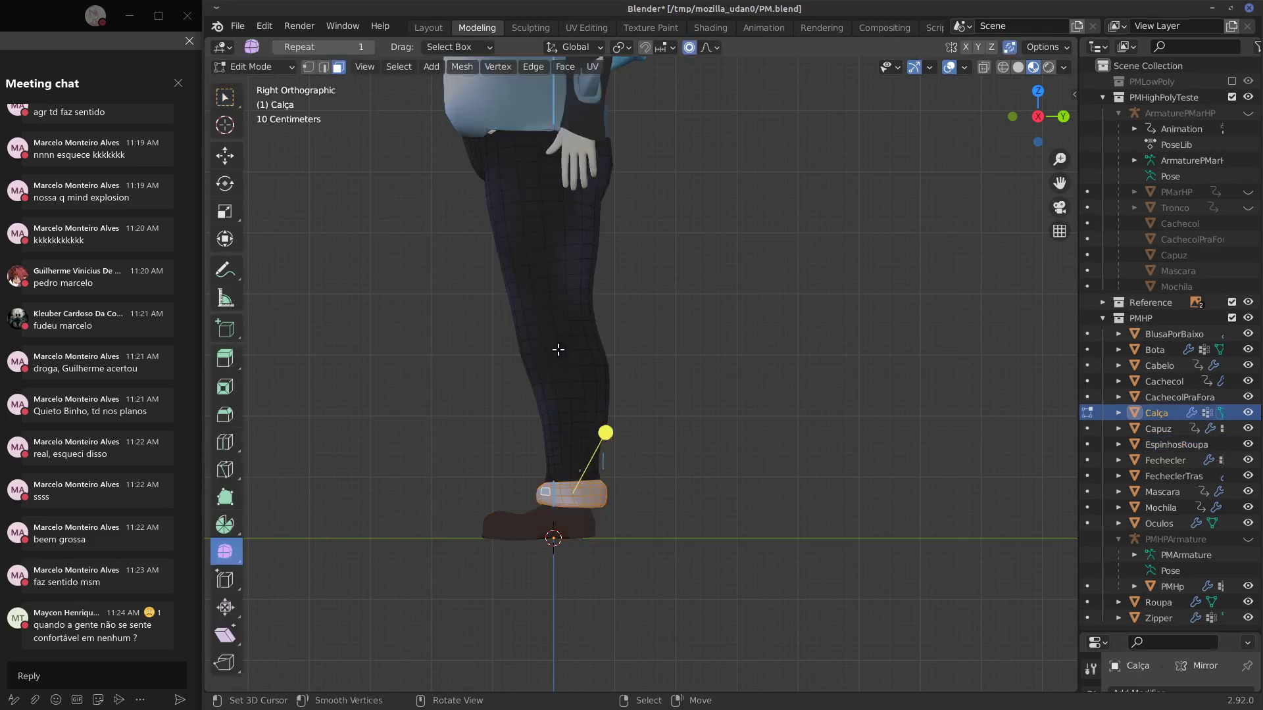
pyautogui.keyDown('alt'); pyautogui.click(559, 300); pyautogui.keyUp('alt')
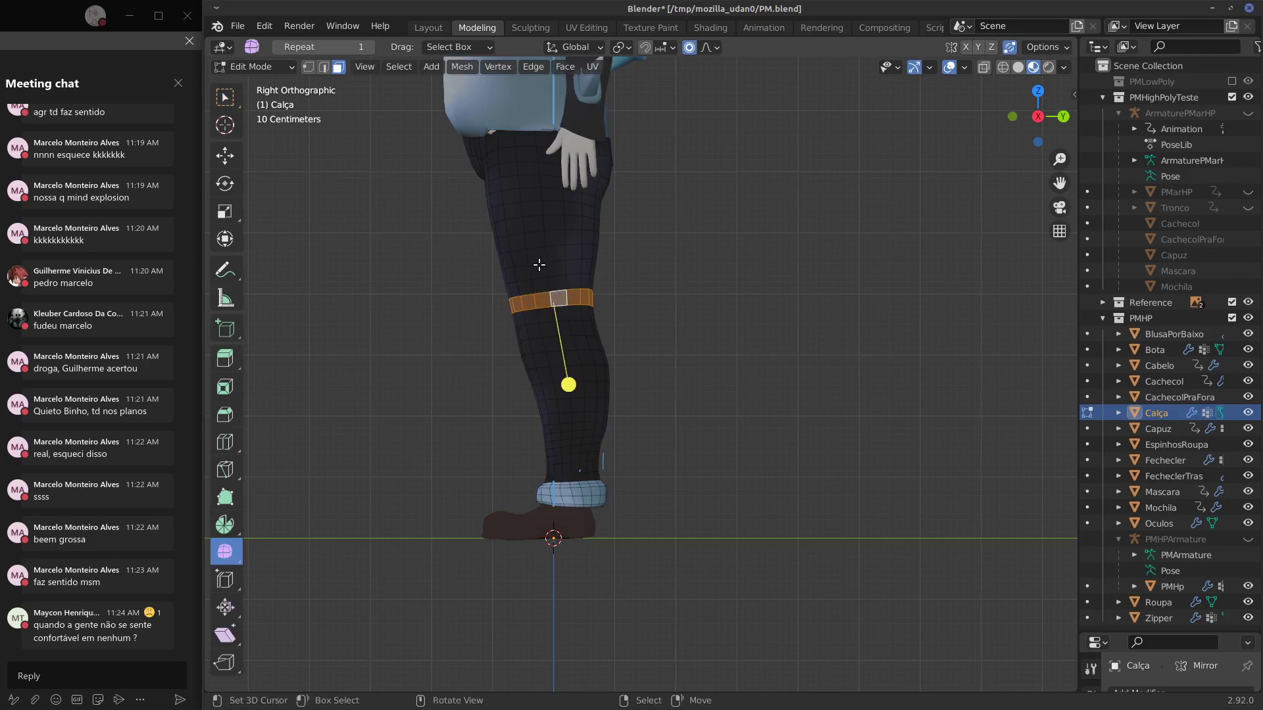
# Select the vertical edge loop down the outer trouser leg and rip it in place.
pyautogui.click(323, 66)
pyautogui.keyDown('alt'); pyautogui.click(551, 268); pyautogui.keyUp('alt')
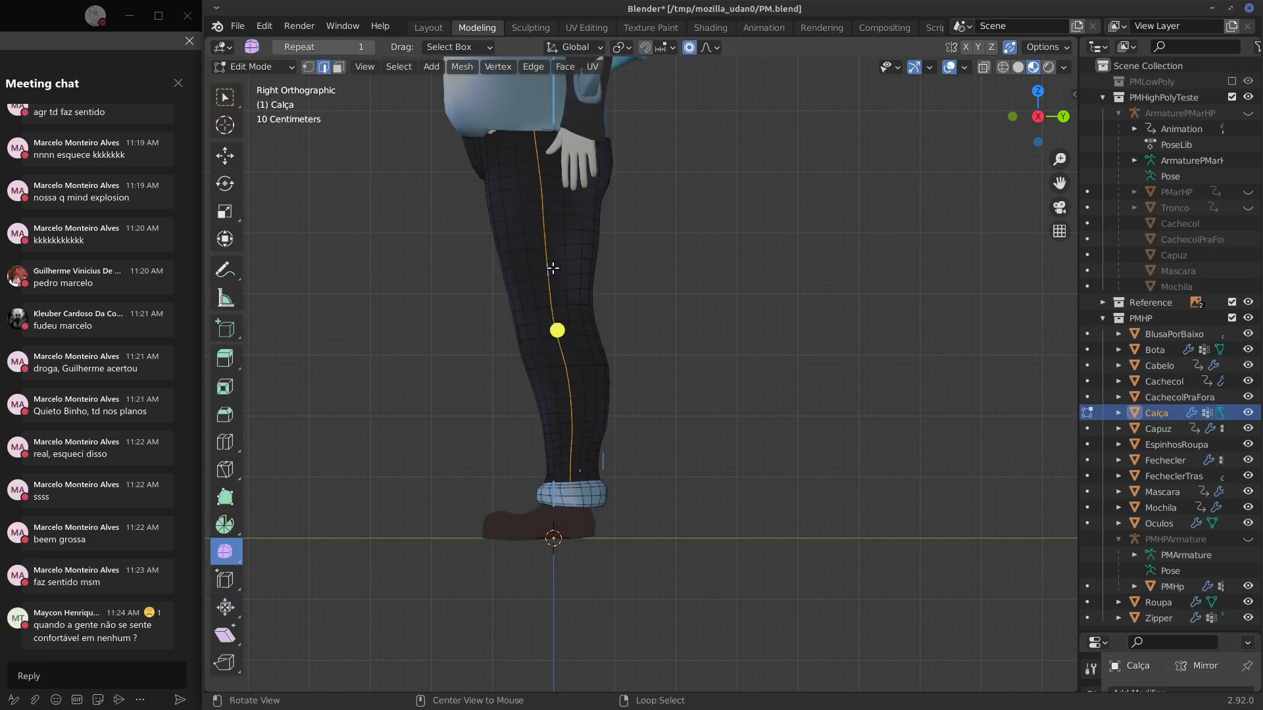
pyautogui.press('e')
pyautogui.rightClick(591, 339)
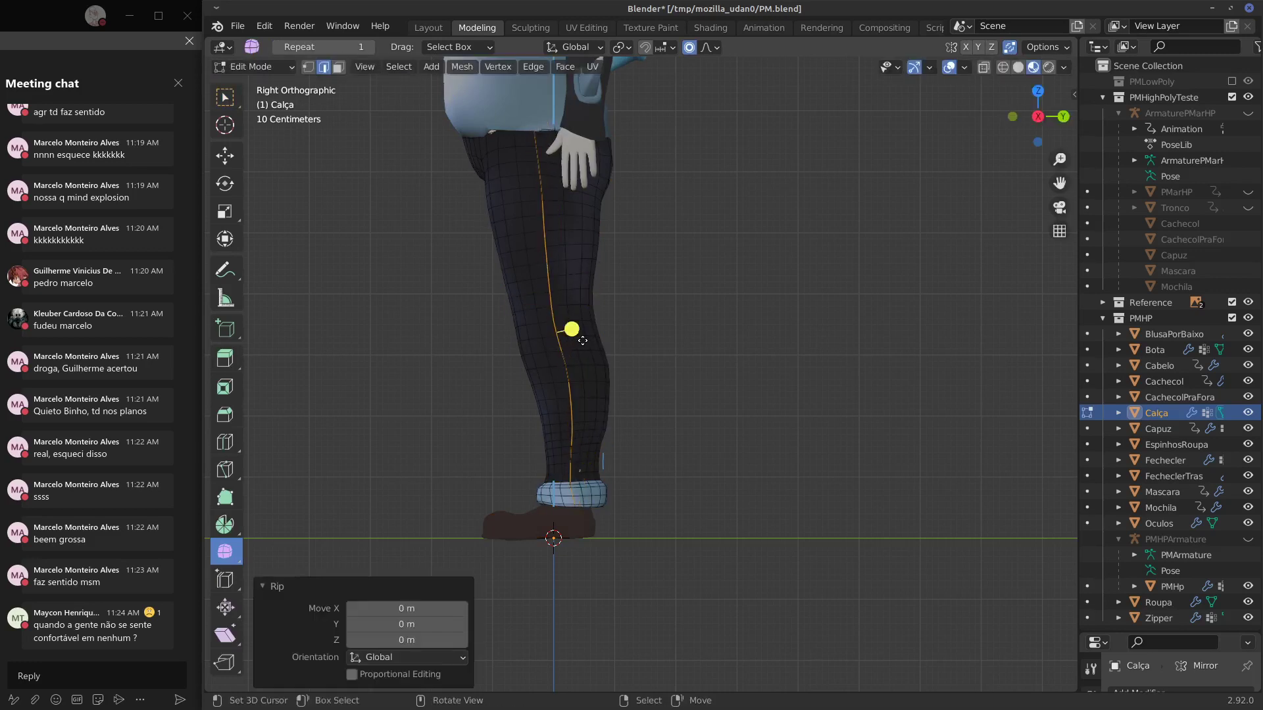
# Move the ripped outer-leg edge loop along the X axis and leave mesh editing.
pyautogui.moveTo(587, 336); pyautogui.dragTo(730, 393, button='middle')
pyautogui.press('w')
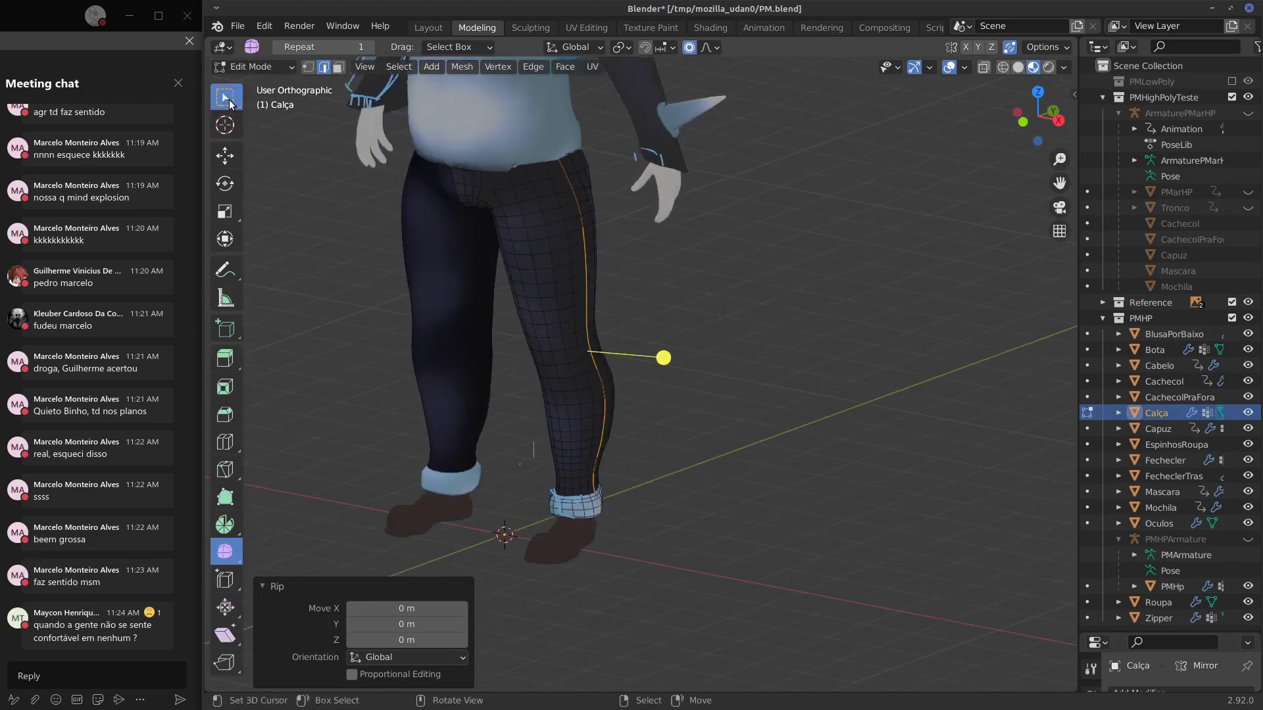
pyautogui.press('g')
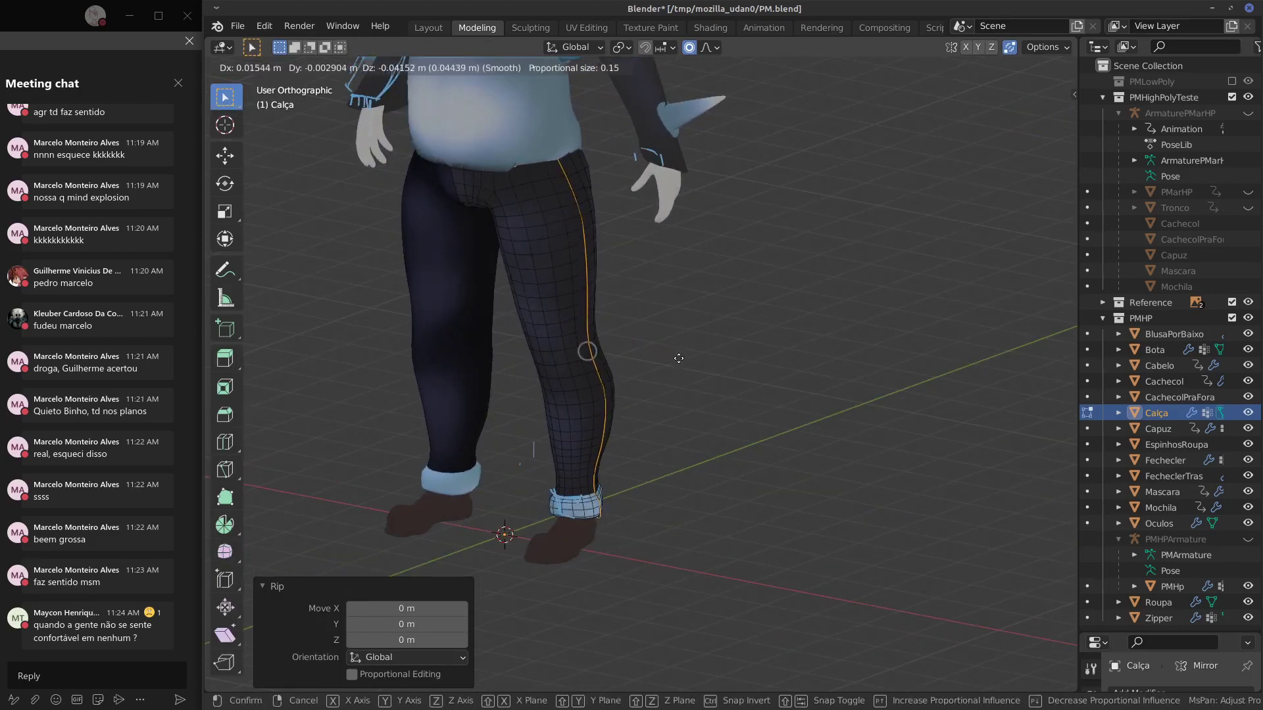
pyautogui.press('x')
pyautogui.click(669, 357)
pyautogui.press('Tab')
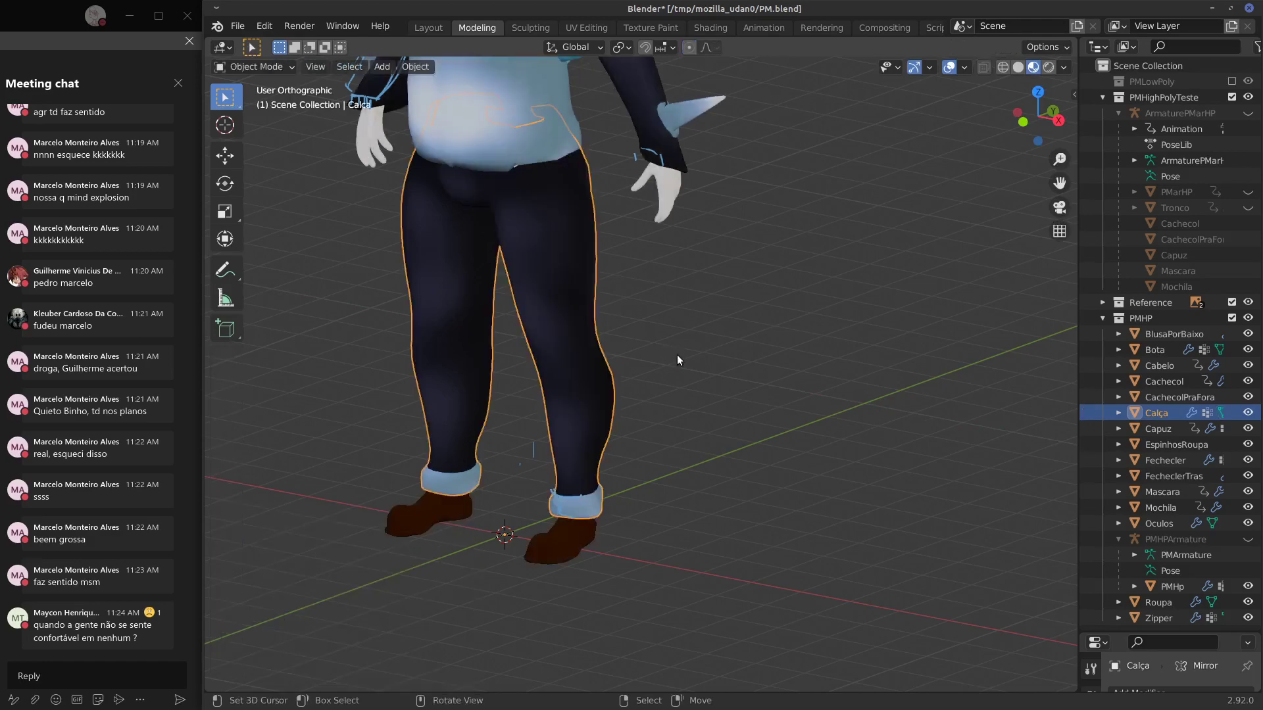
# Switch the viewport to Solid shading and view the trousers from the outer side of the leg.
pyautogui.moveTo(677, 354)
pyautogui.mouseDown(button='middle')
pyautogui.moveTo(630, 326)
pyautogui.moveTo(551, 317)
pyautogui.moveTo(567, 317)
pyautogui.mouseUp(button='middle')
pyautogui.click(1064, 66)
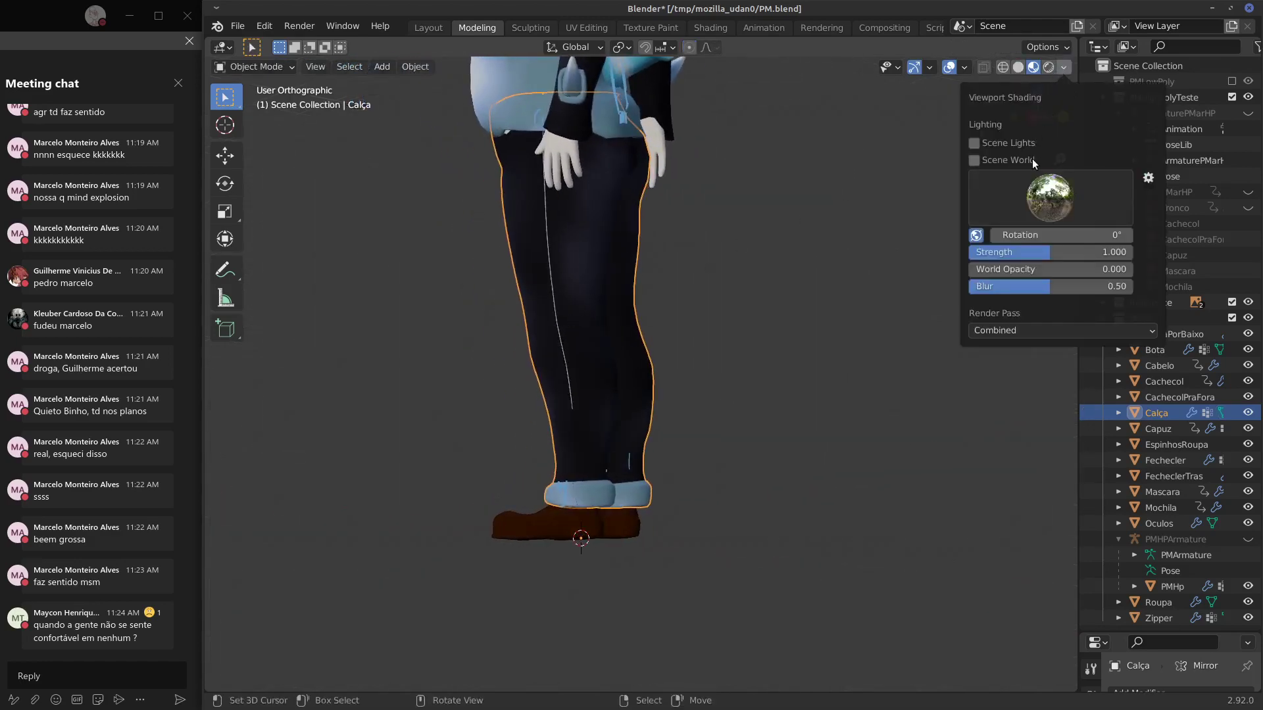
pyautogui.click(1018, 66)
pyautogui.moveTo(855, 201); pyautogui.dragTo(625, 255, button='middle')
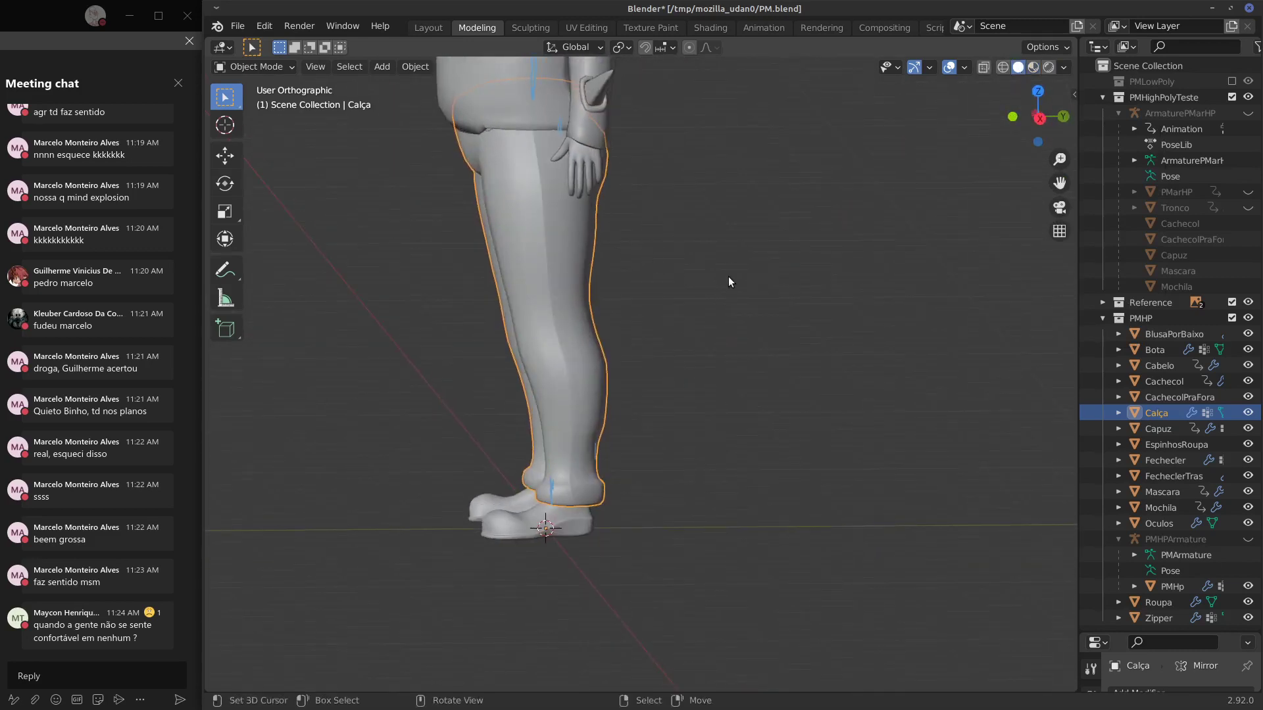
pyautogui.moveTo(729, 267); pyautogui.dragTo(733, 329)
pyautogui.click(774, 273)
pyautogui.moveTo(799, 281); pyautogui.dragTo(802, 321)
pyautogui.moveTo(794, 278); pyautogui.dragTo(800, 297)
pyautogui.moveTo(721, 308); pyautogui.dragTo(730, 310, button='right')
pyautogui.keyDown('ctrl'); pyautogui.moveTo(734, 306); pyautogui.dragTo(732, 257); pyautogui.keyUp('ctrl')
# Reopen the trousers mesh for editing and look through the available vertex and edge operations, including the rip commands.
pyautogui.press('Tab')
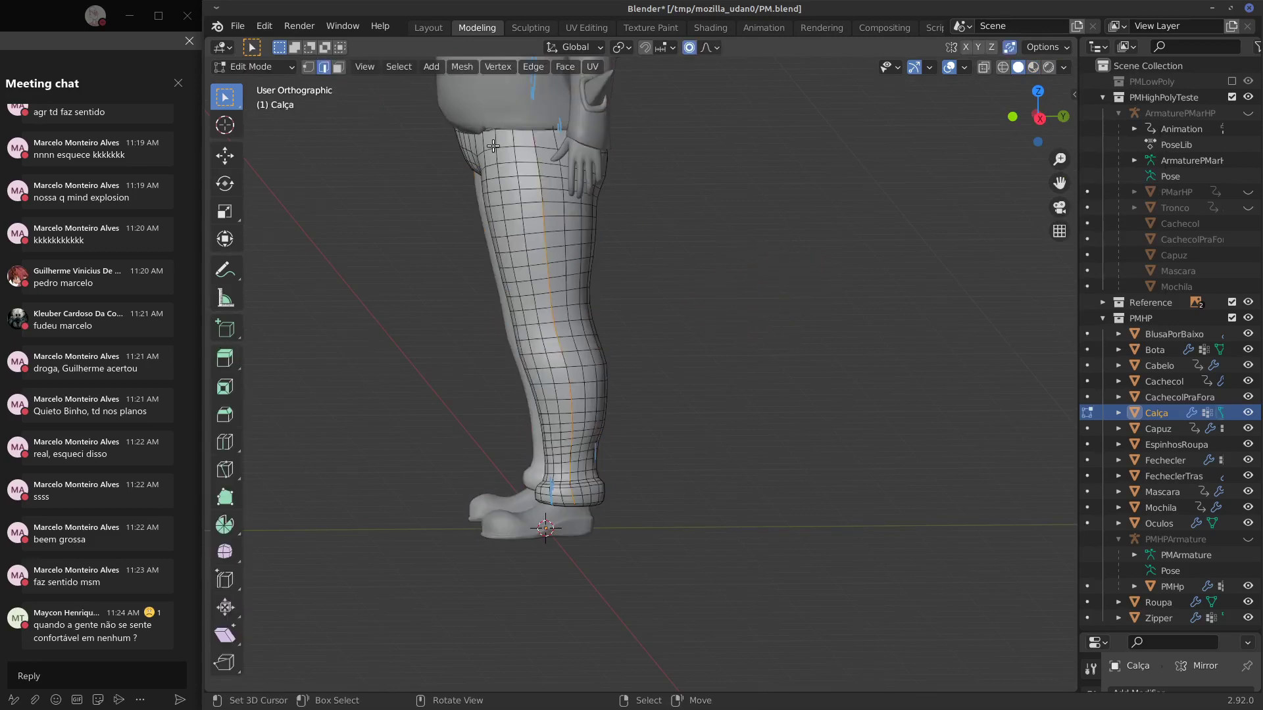
pyautogui.click(507, 67)
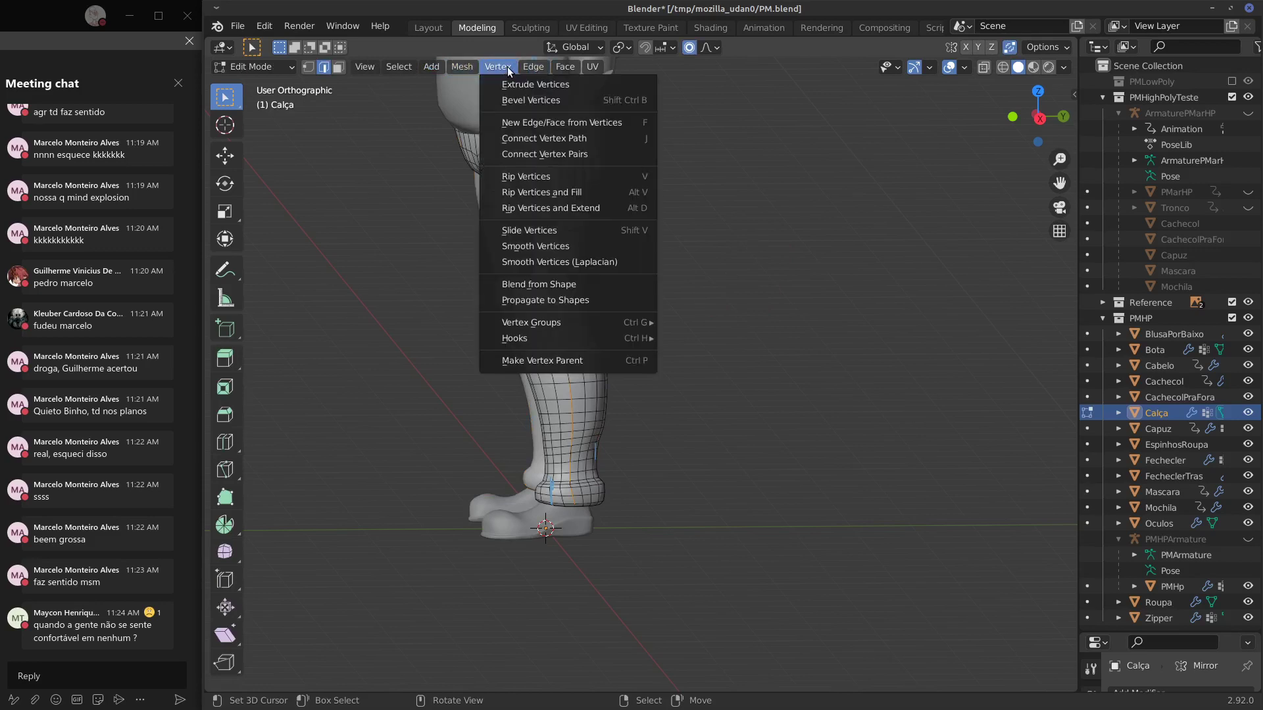
pyautogui.moveTo(474, 68)
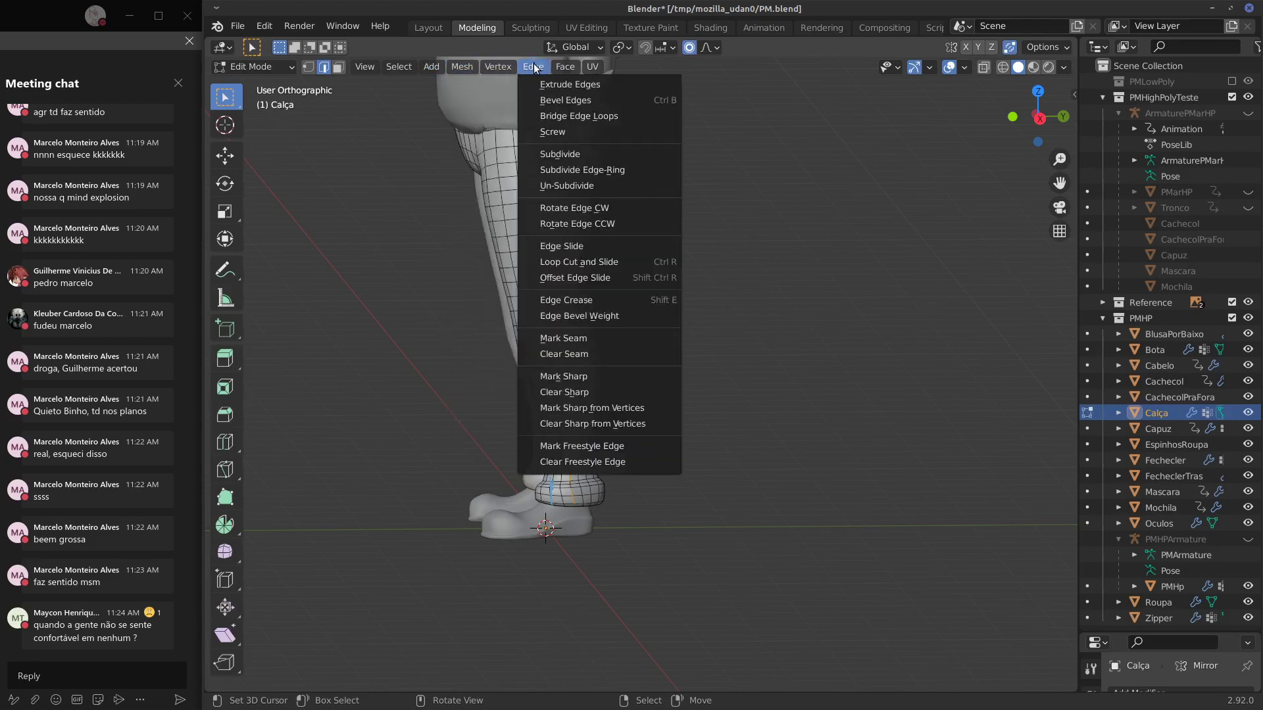
pyautogui.moveTo(586, 68)
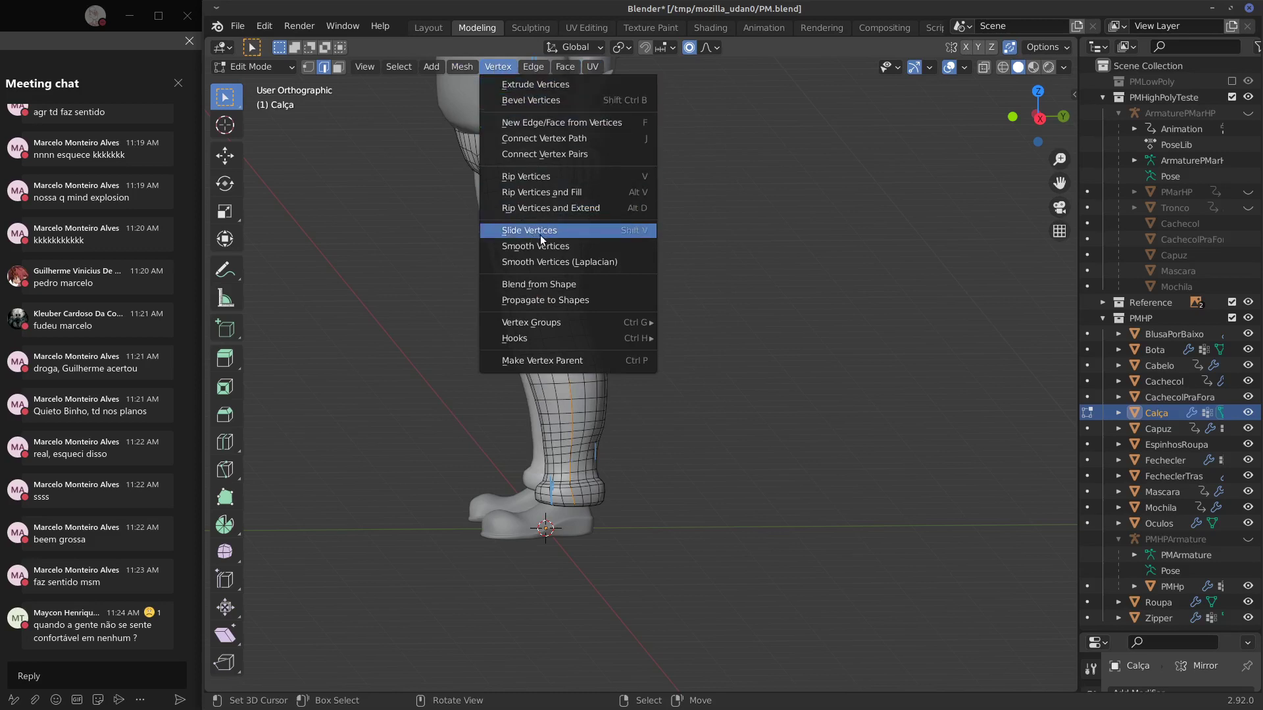
pyautogui.click(635, 184)
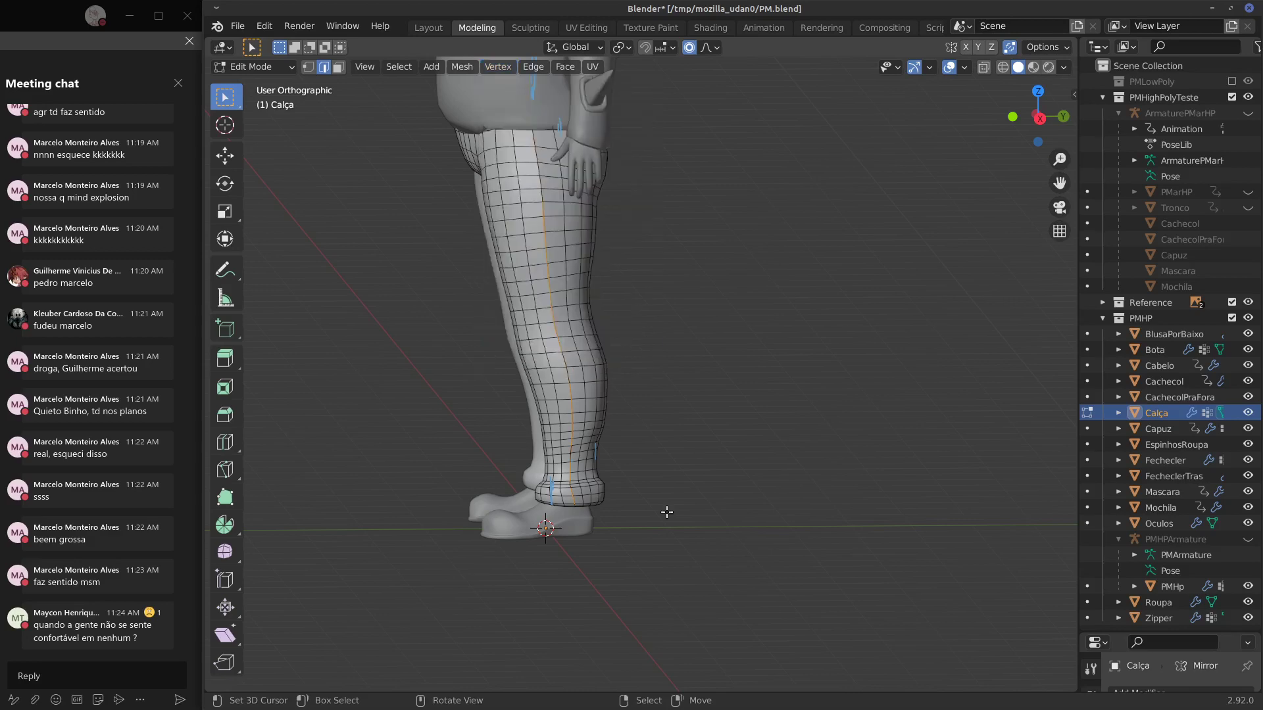
# Add one centred vertical loop cut beside the outer-leg seam and try edge-sliding it.
pyautogui.moveTo(590, 323); pyautogui.dragTo(528, 336, button='middle')
pyautogui.scroll(2, 617, 343)
pyautogui.hotkey('ctrl', 'r')
pyautogui.click(529, 275)
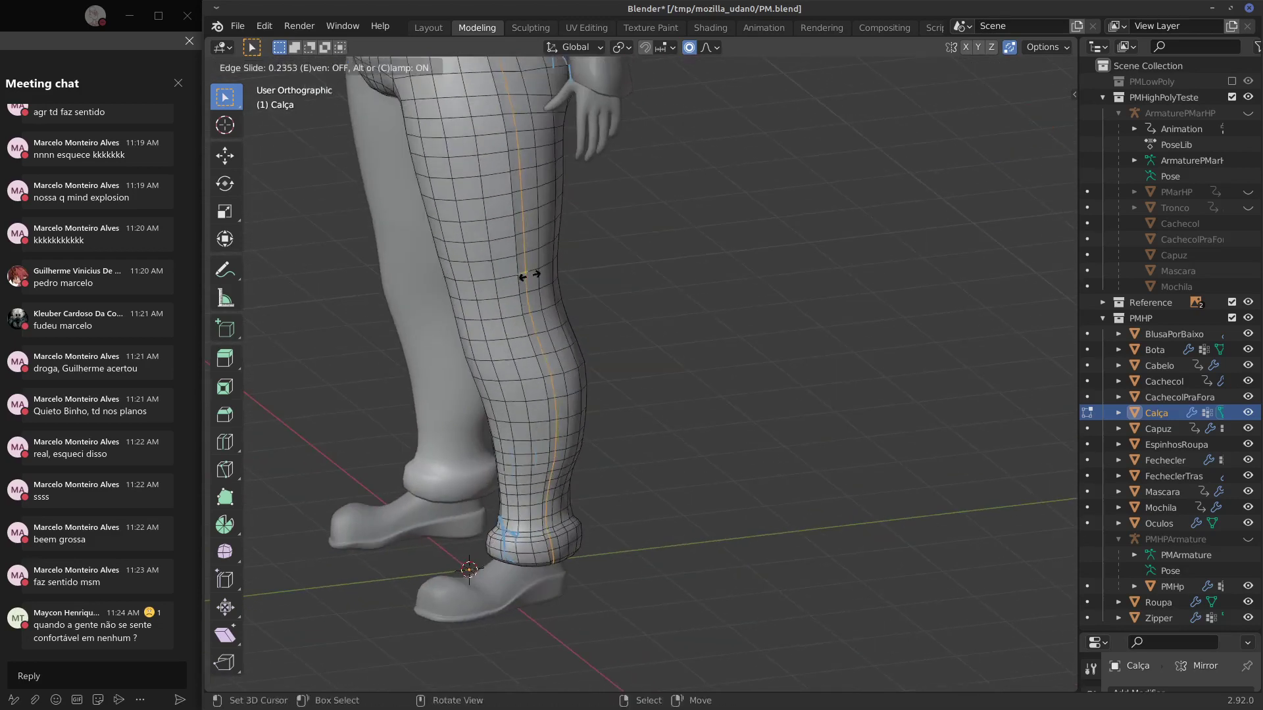
pyautogui.rightClick(534, 276)
pyautogui.press('g')
pyautogui.press('g')
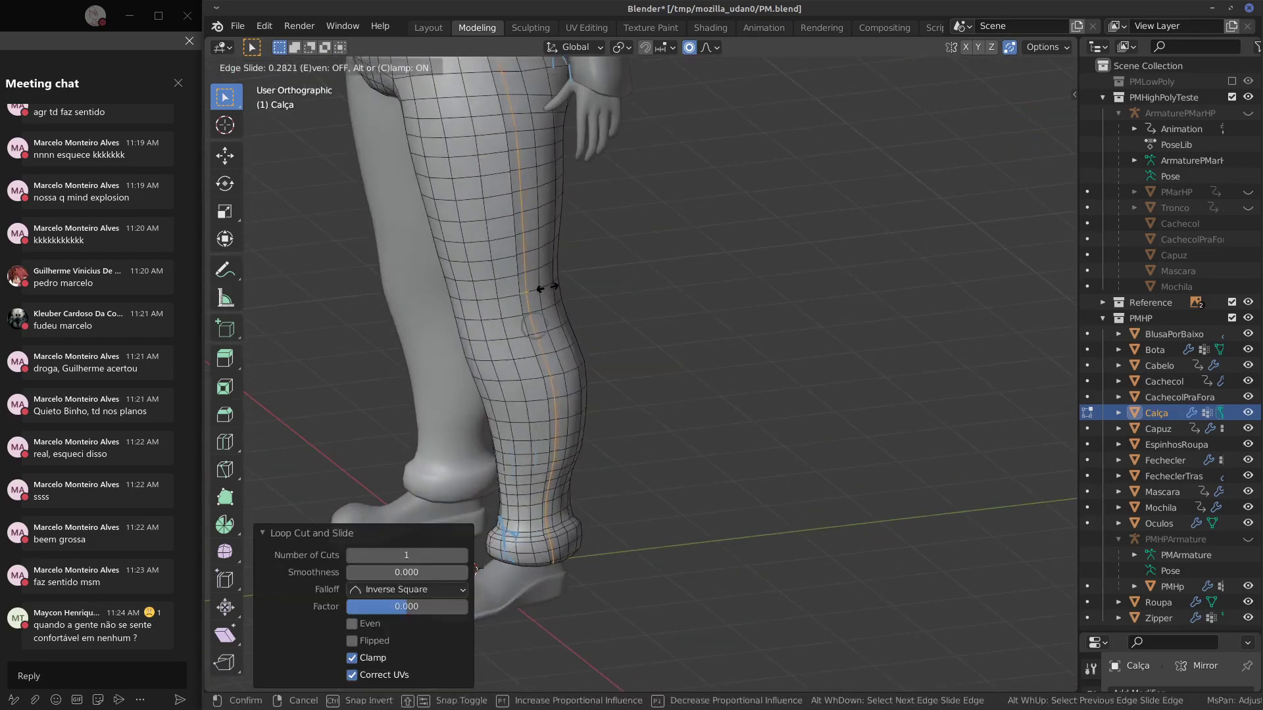
pyautogui.click(516, 305)
pyautogui.rightClick(518, 305)
pyautogui.moveTo(524, 305); pyautogui.dragTo(560, 334, button='middle')
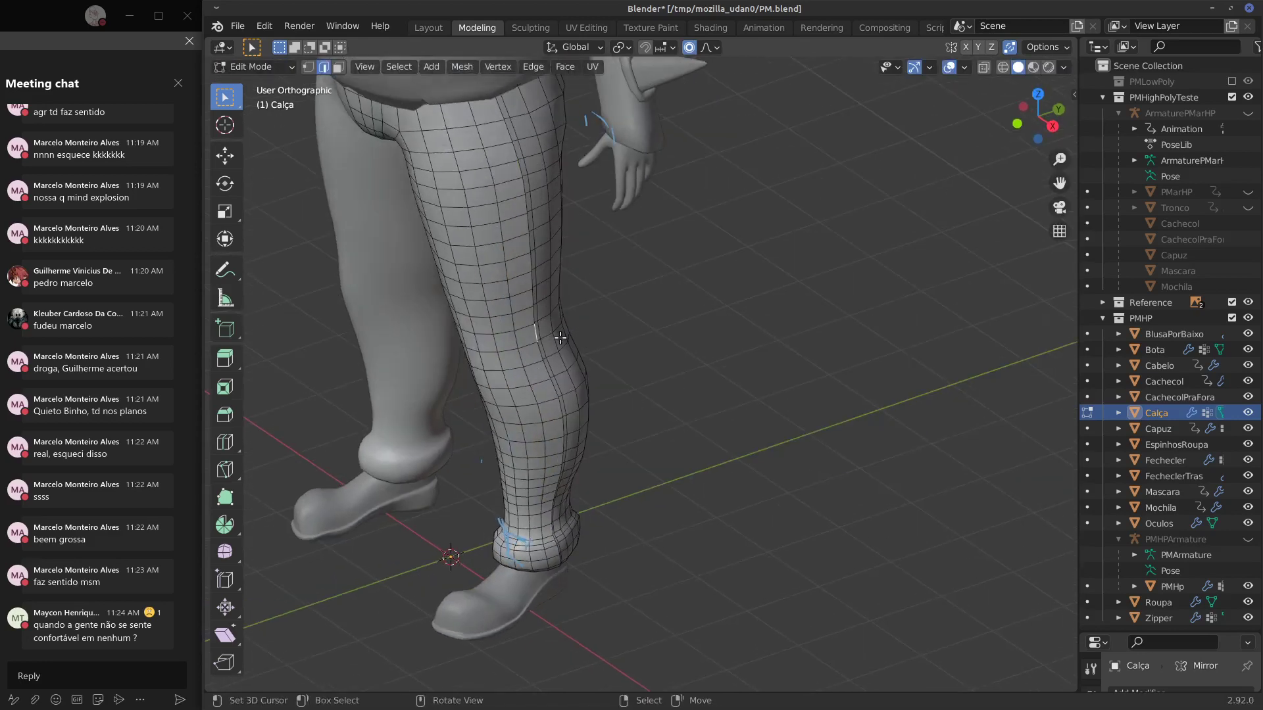
# Move the vertical outer-leg edge loop about 0.028 m along X with proportional editing, comparing the result in Object Mode.
pyautogui.keyDown('alt'); pyautogui.rightClick(537, 336); pyautogui.keyUp('alt')
pyautogui.press('g')
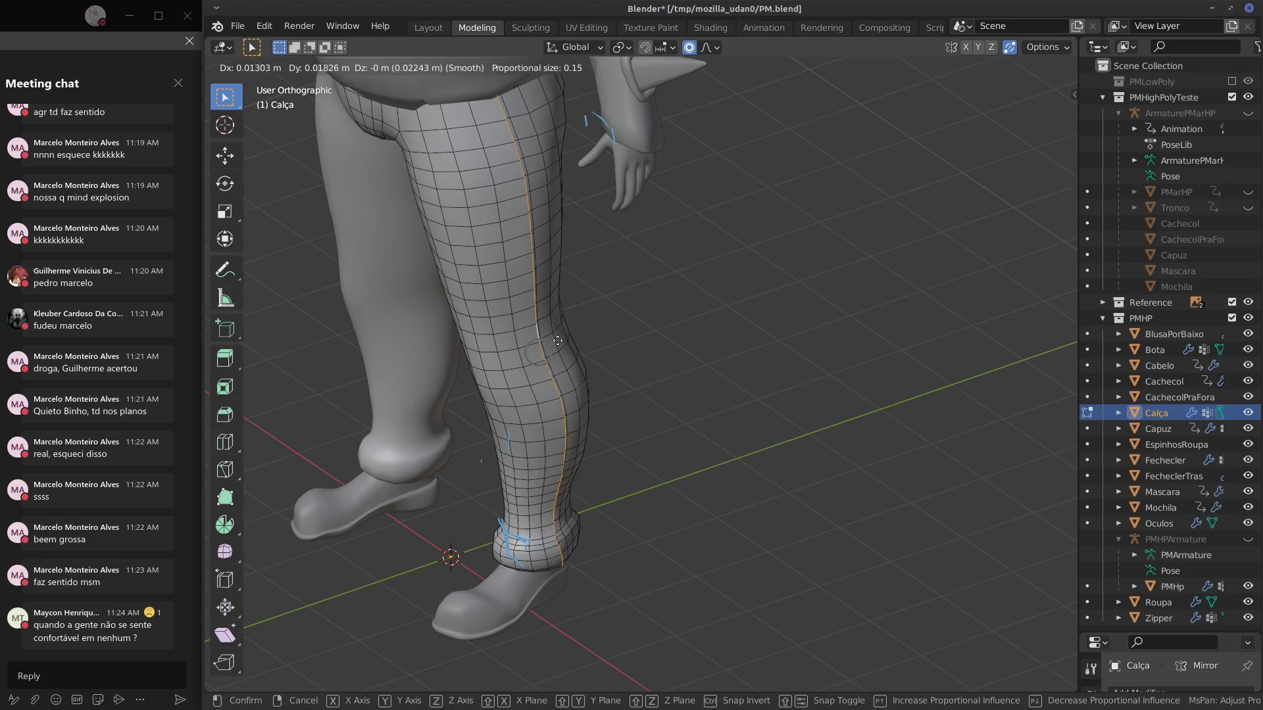
pyautogui.press('x')
pyautogui.click(558, 339)
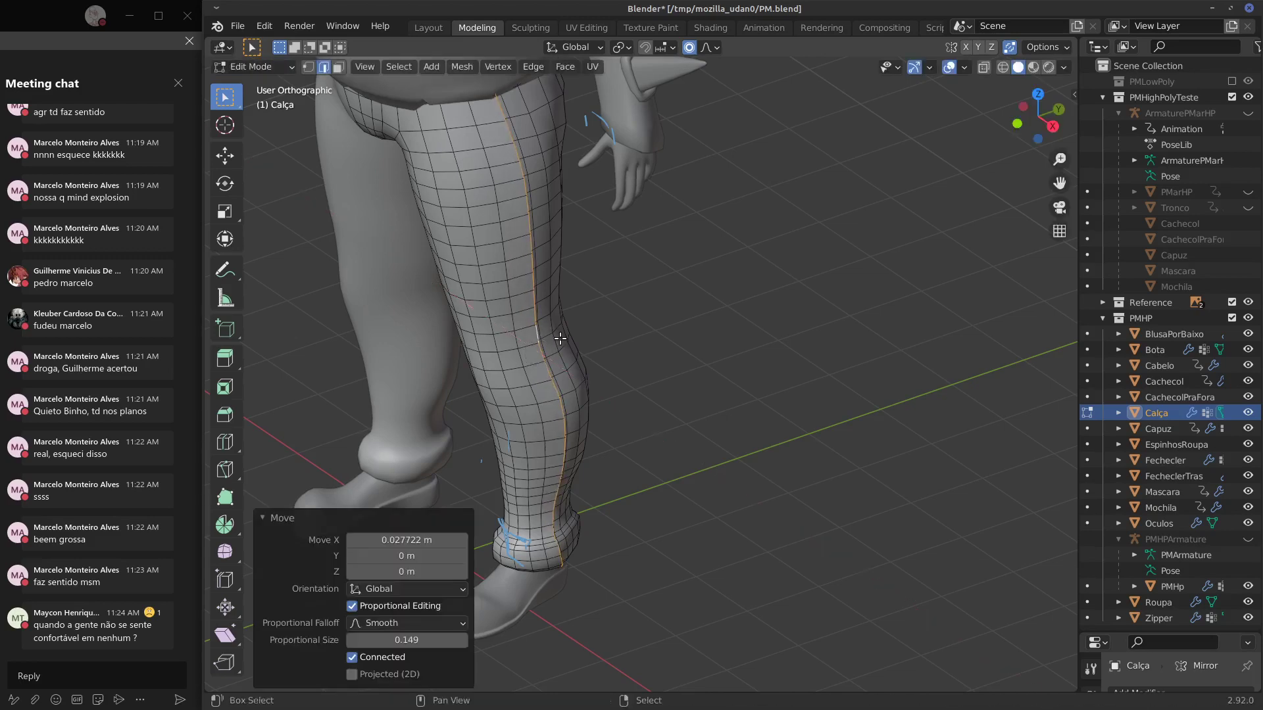
pyautogui.moveTo(566, 334); pyautogui.dragTo(443, 335, button='middle')
pyautogui.press('Tab')
pyautogui.press('Tab')
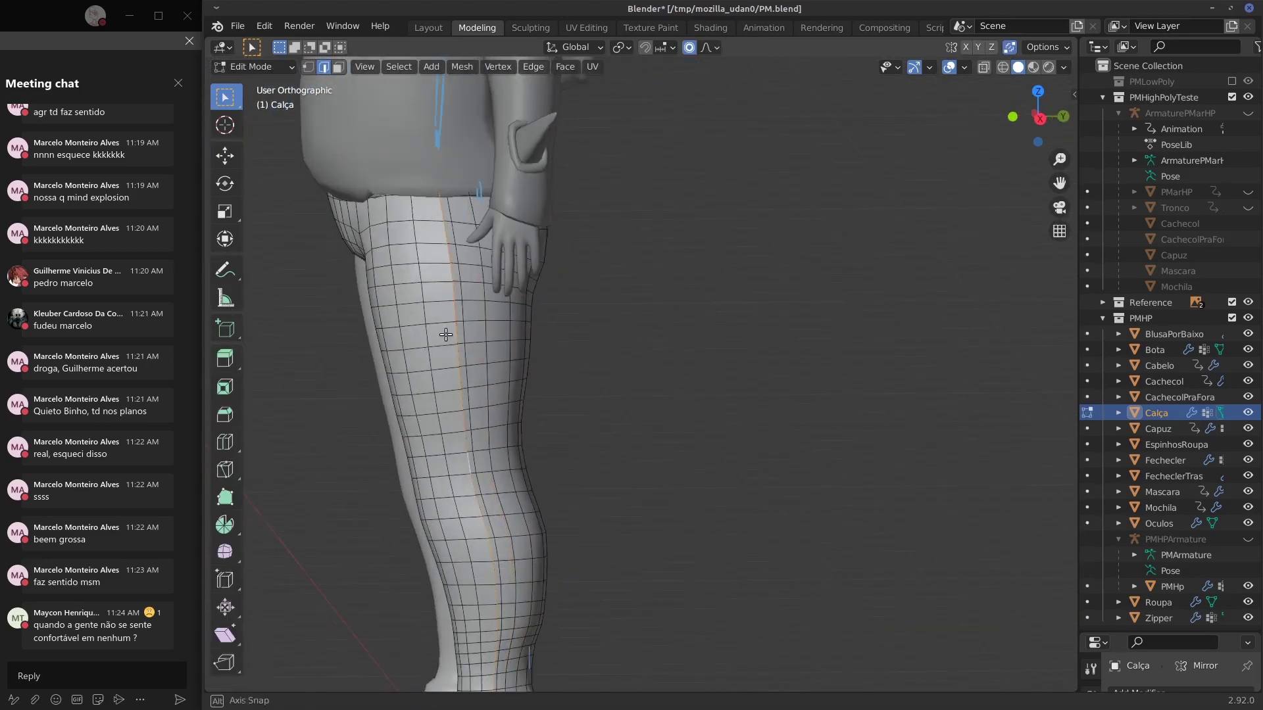
pyautogui.press('Tab')
pyautogui.press('Tab')
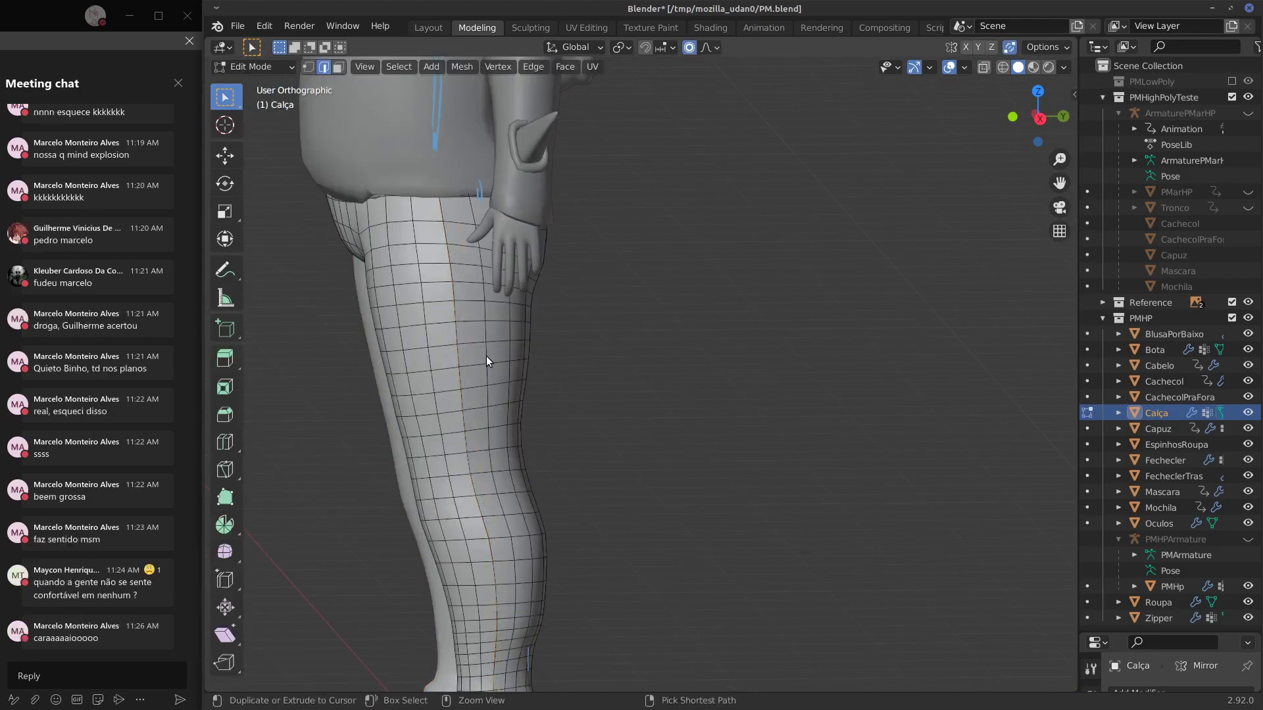
pyautogui.press('Tab')
pyautogui.press('Tab')
# Undo the trial seam edits on the trousers, back to the horizontal face loop selection.
pyautogui.hotkey('ctrl', 'z')
pyautogui.hotkey('ctrl', 'z')
pyautogui.hotkey('ctrl', 'z')
pyautogui.hotkey('ctrl', 'z')
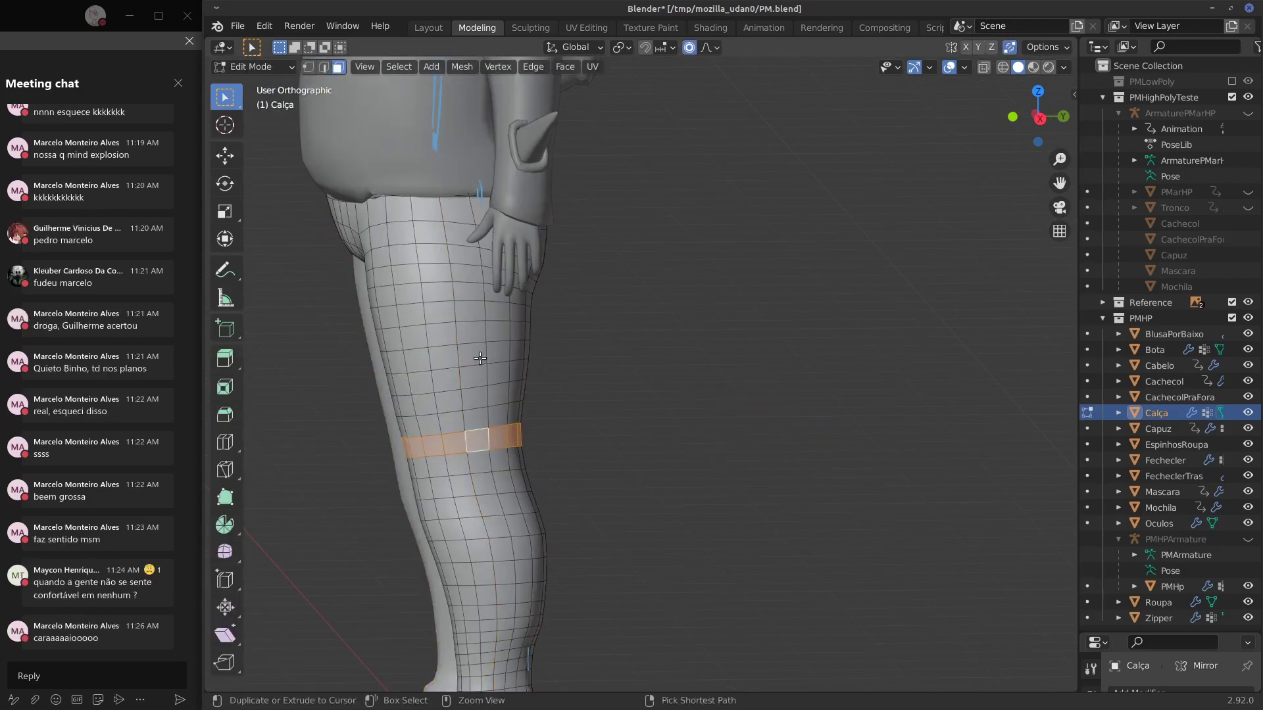
# Select two parallel vertical edge loops on the outer trouser leg and rip the mesh along both.
pyautogui.keyDown('alt'); pyautogui.click(430, 376); pyautogui.keyUp('alt')
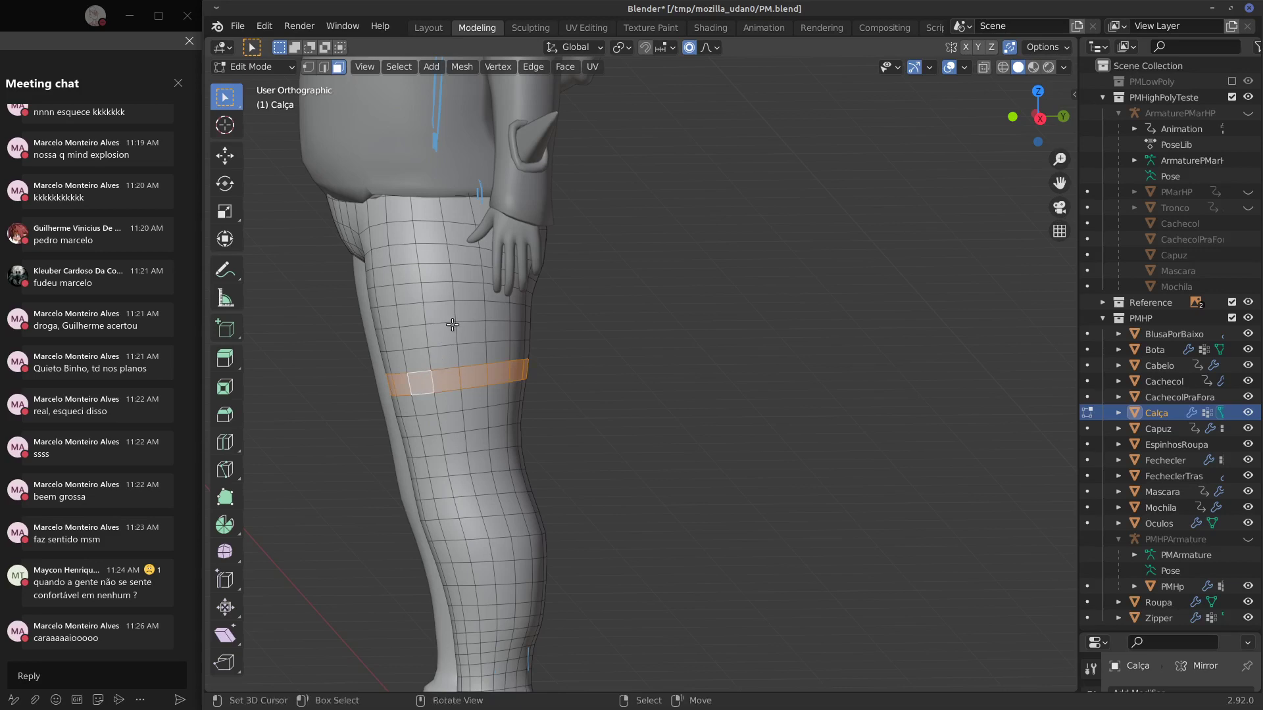
pyautogui.click(324, 66)
pyautogui.keyDown('alt'); pyautogui.click(429, 361); pyautogui.keyUp('alt')
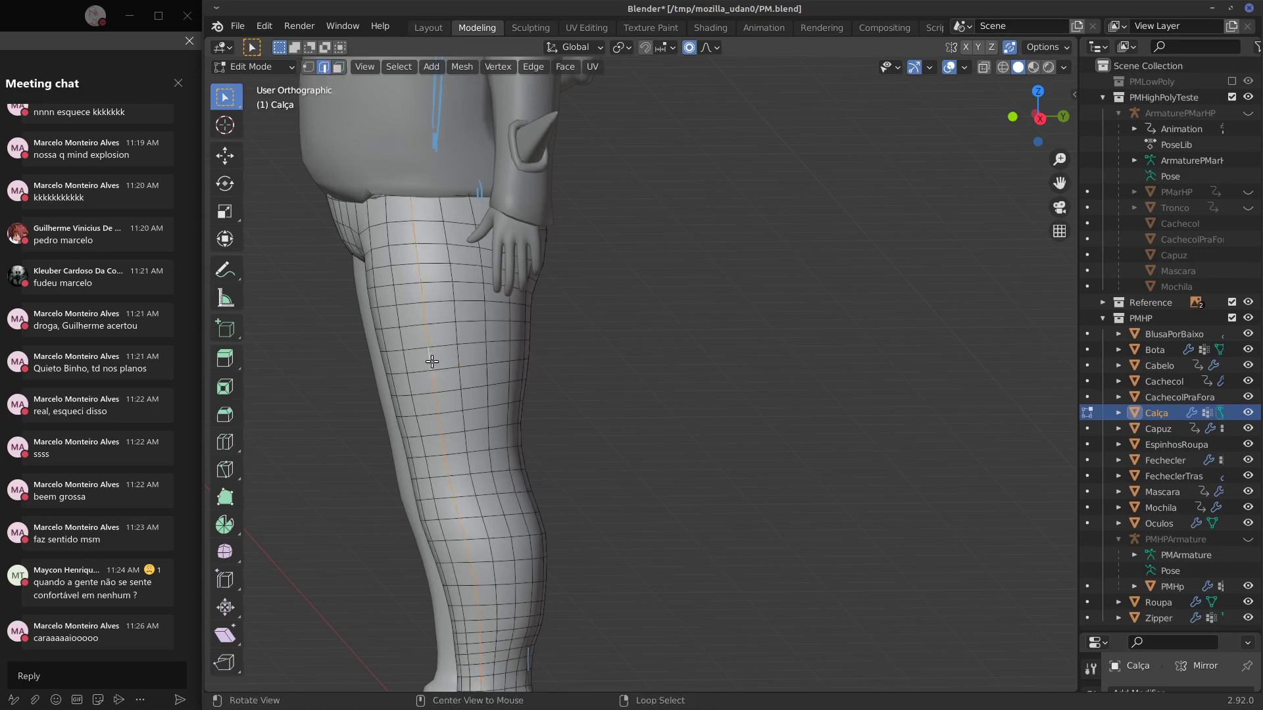
pyautogui.keyDown('alt'); pyautogui.keyDown('shift'); pyautogui.click(493, 353); pyautogui.keyUp('shift'); pyautogui.keyUp('alt')
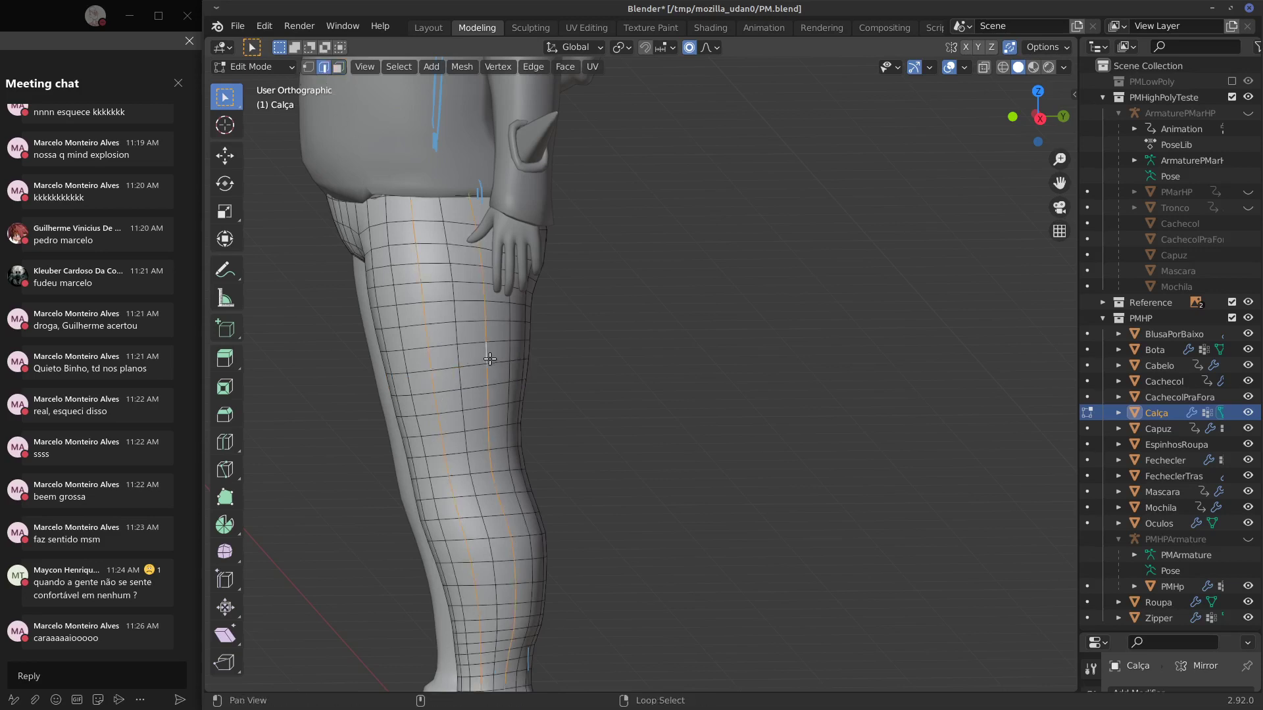
pyautogui.moveTo(493, 353); pyautogui.dragTo(468, 399, button='middle')
pyautogui.press('v')
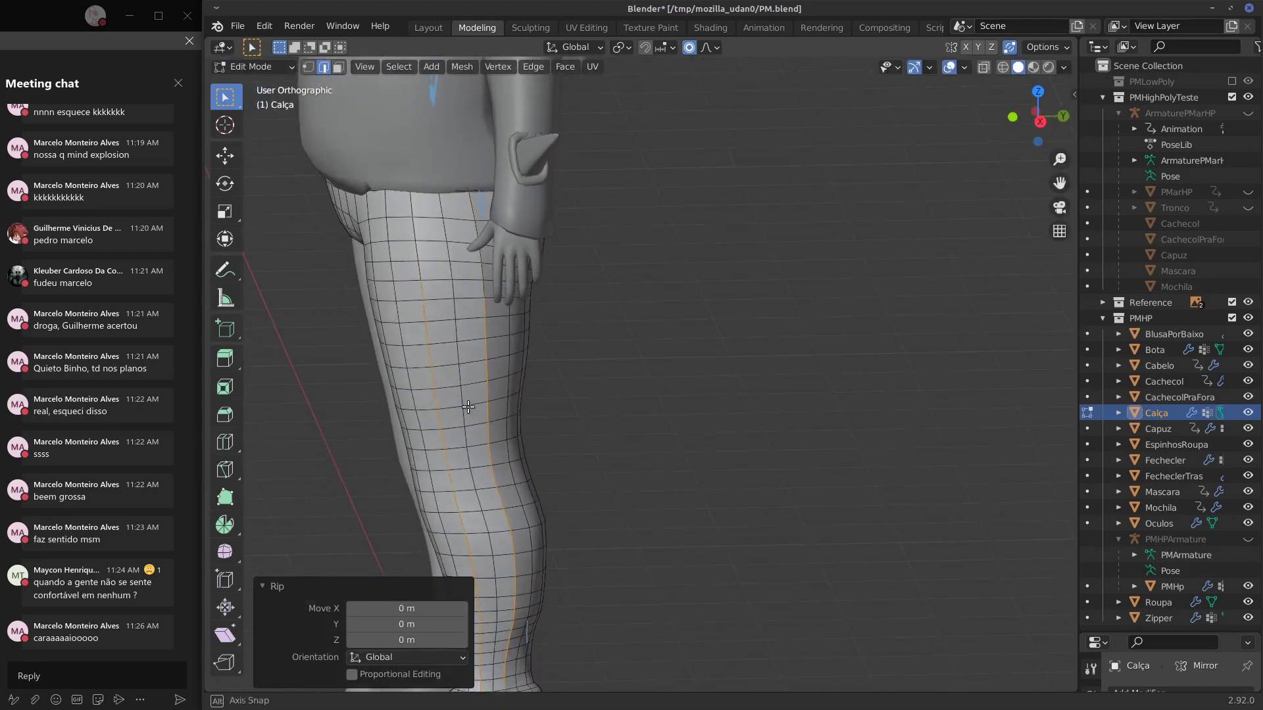
# Select the whole linked strip between the ripped loops, move it along the Y axis and return to Object Mode.
pyautogui.hotkey('ctrl', 'r')
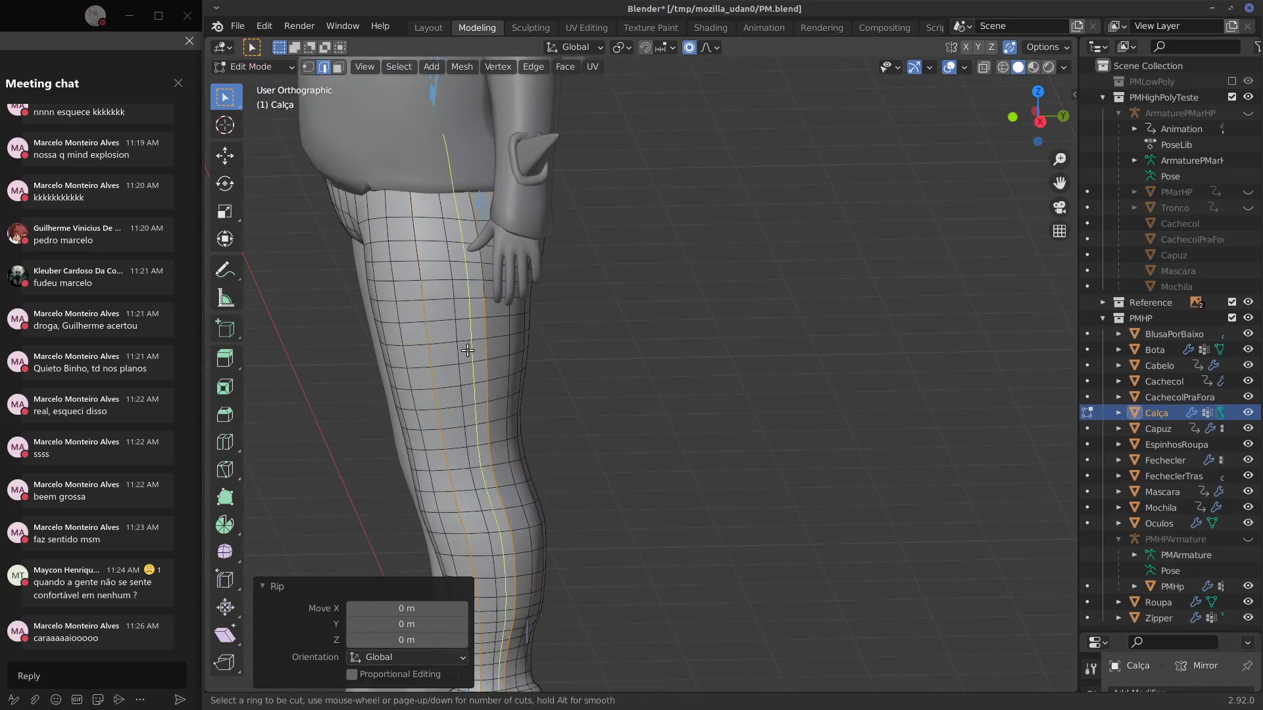
pyautogui.rightClick(464, 356)
pyautogui.rightClick(465, 355)
pyautogui.hotkey('ctrl', 'l')
pyautogui.moveTo(467, 360); pyautogui.dragTo(539, 382, button='middle')
pyautogui.press('g')
pyautogui.press('y')
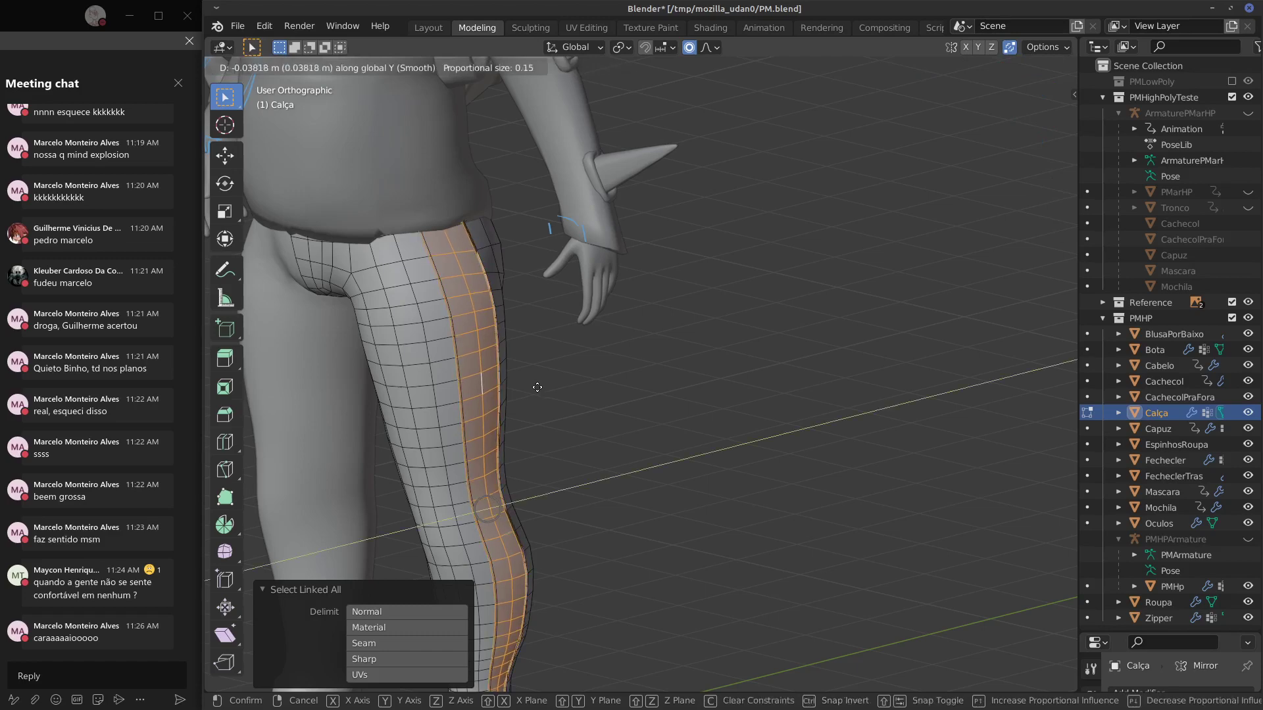
pyautogui.click(561, 393)
pyautogui.press('Tab')
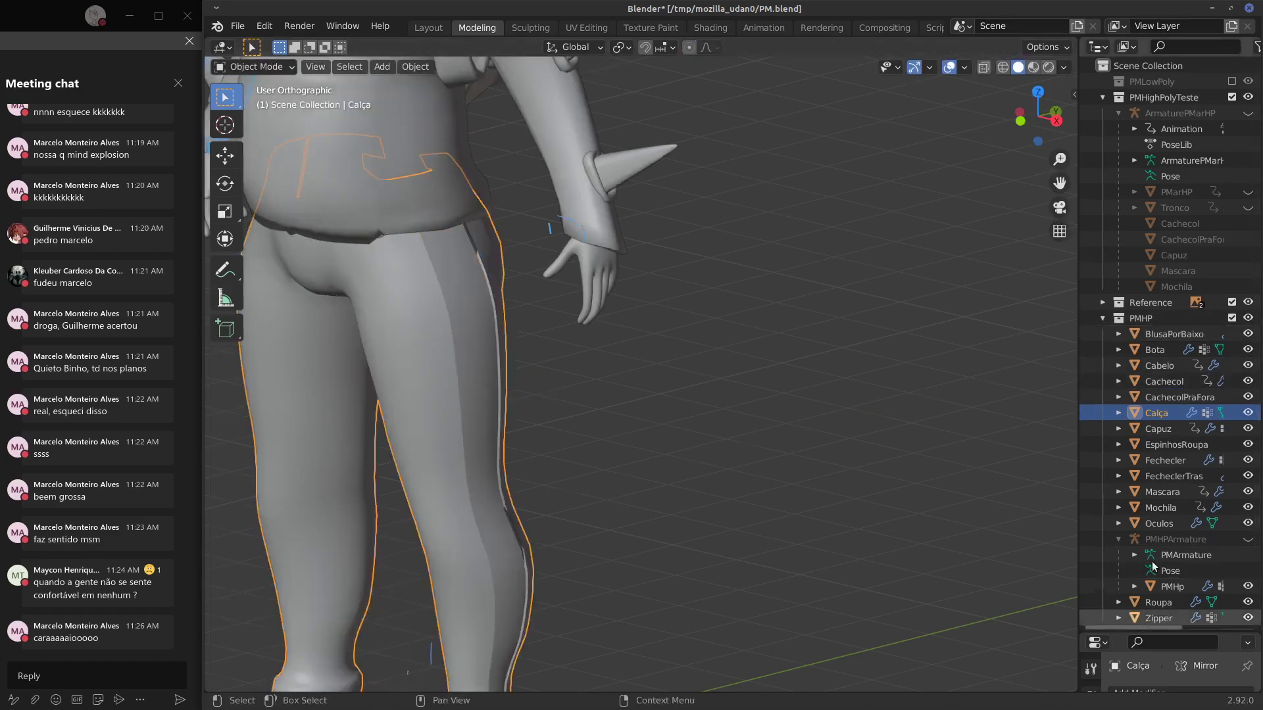
# Enlarge the properties area to show the trousers' full modifier stack.
pyautogui.moveTo(1167, 631); pyautogui.dragTo(1167, 98)
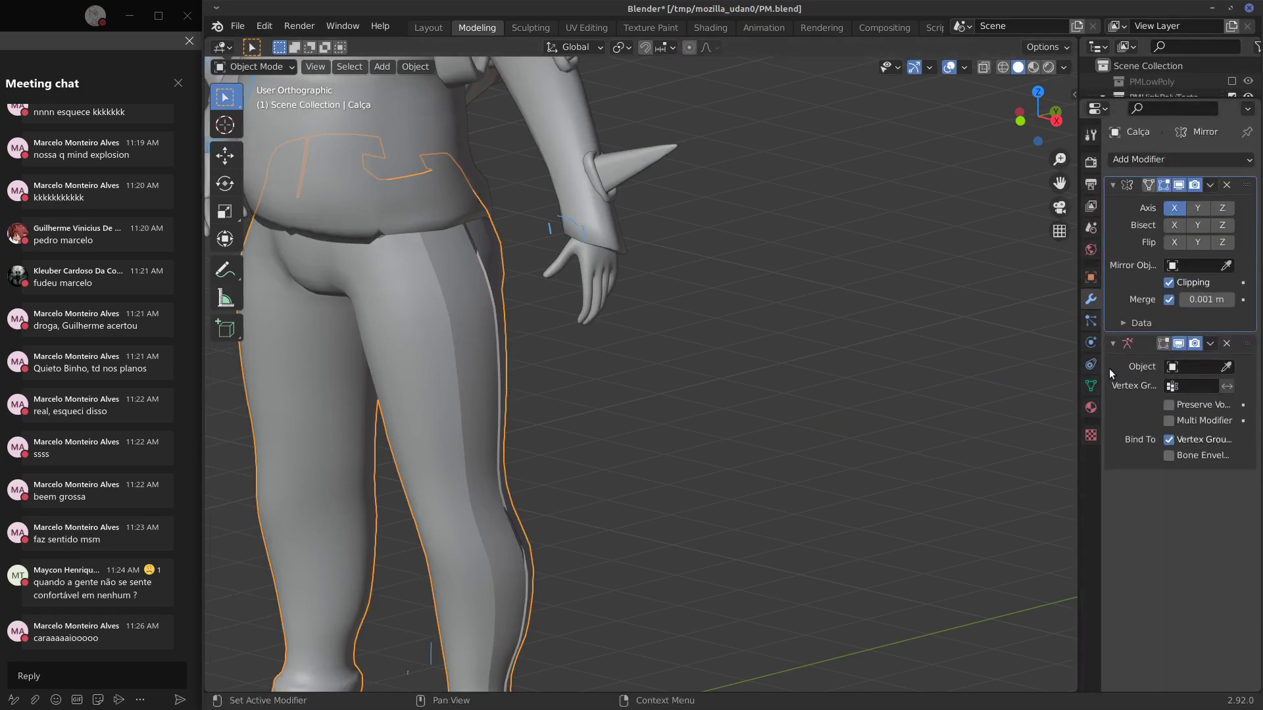
# Remove the Armature modifier from the trousers and add a Solidify modifier in its place.
pyautogui.moveTo(743, 370); pyautogui.dragTo(751, 352, button='middle')
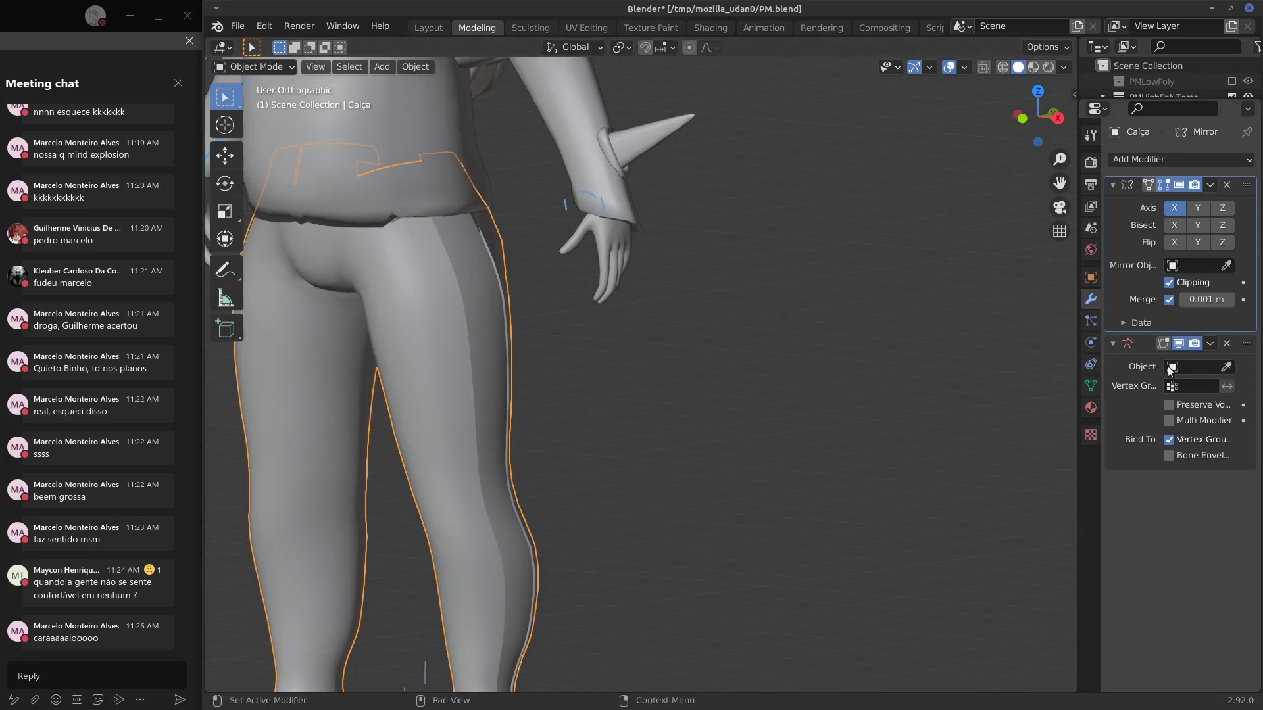
pyautogui.click(1226, 343)
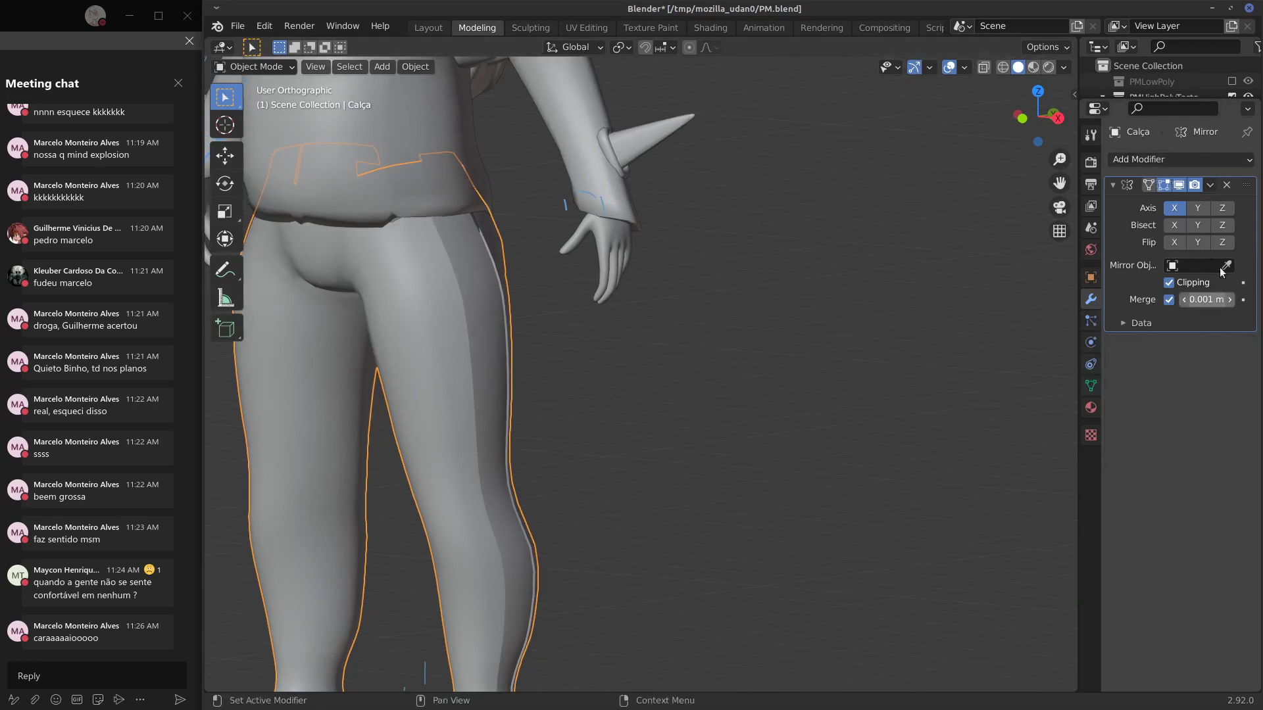
pyautogui.click(1177, 159)
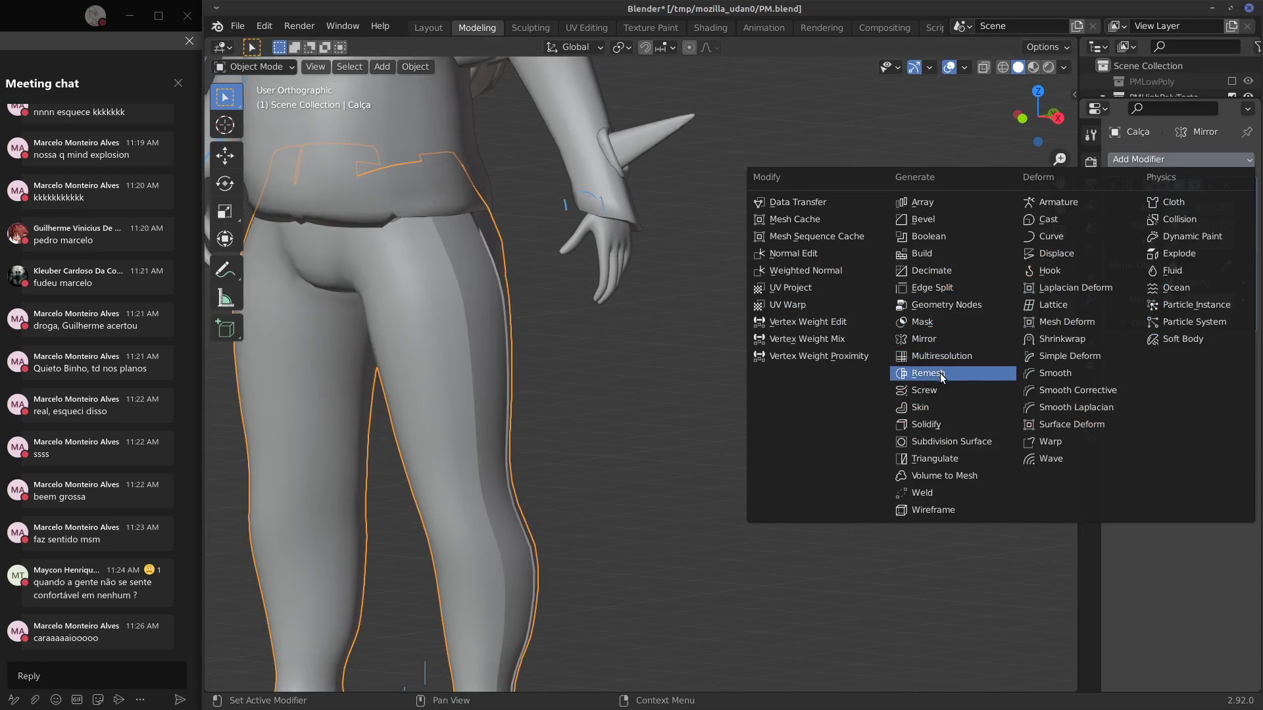
pyautogui.click(948, 423)
pyautogui.moveTo(737, 400); pyautogui.dragTo(879, 353, button='middle')
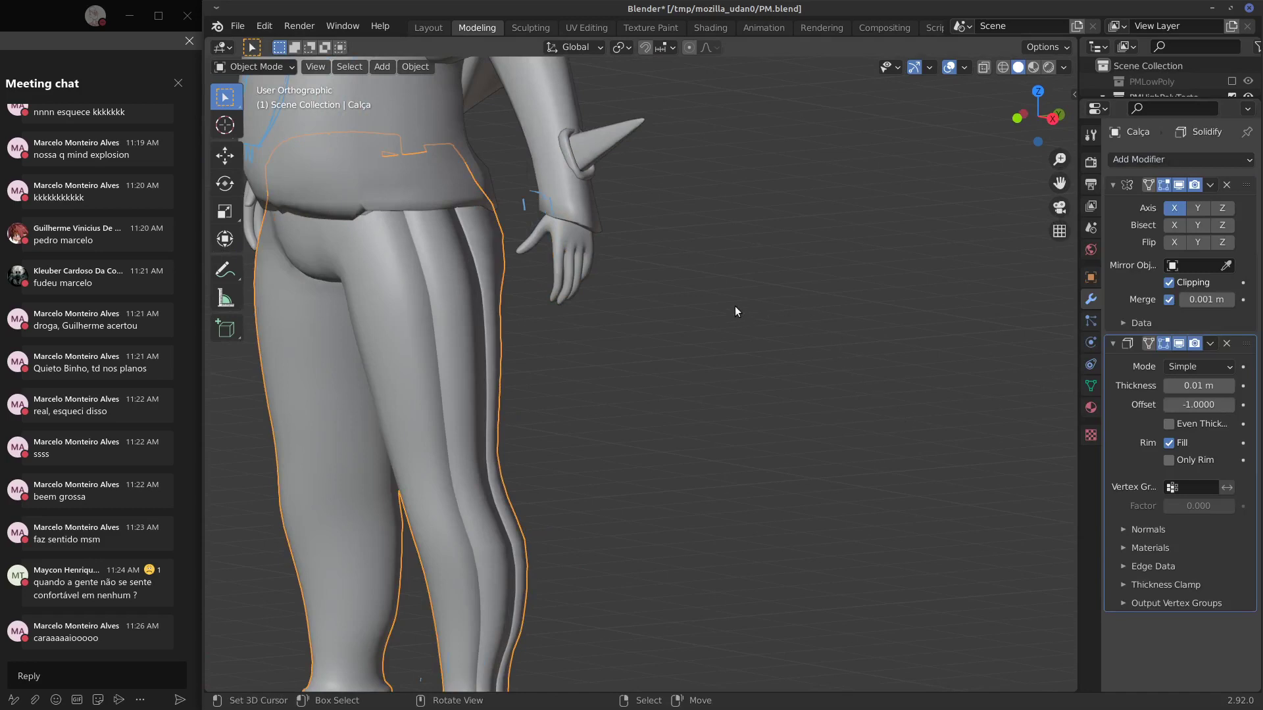
pyautogui.moveTo(717, 341)
pyautogui.mouseDown()
pyautogui.moveTo(769, 304)
pyautogui.moveTo(726, 347)
pyautogui.mouseUp()
pyautogui.moveTo(739, 307)
pyautogui.mouseDown(button='right')
pyautogui.moveTo(747, 344)
pyautogui.moveTo(763, 346)
pyautogui.mouseUp(button='right')
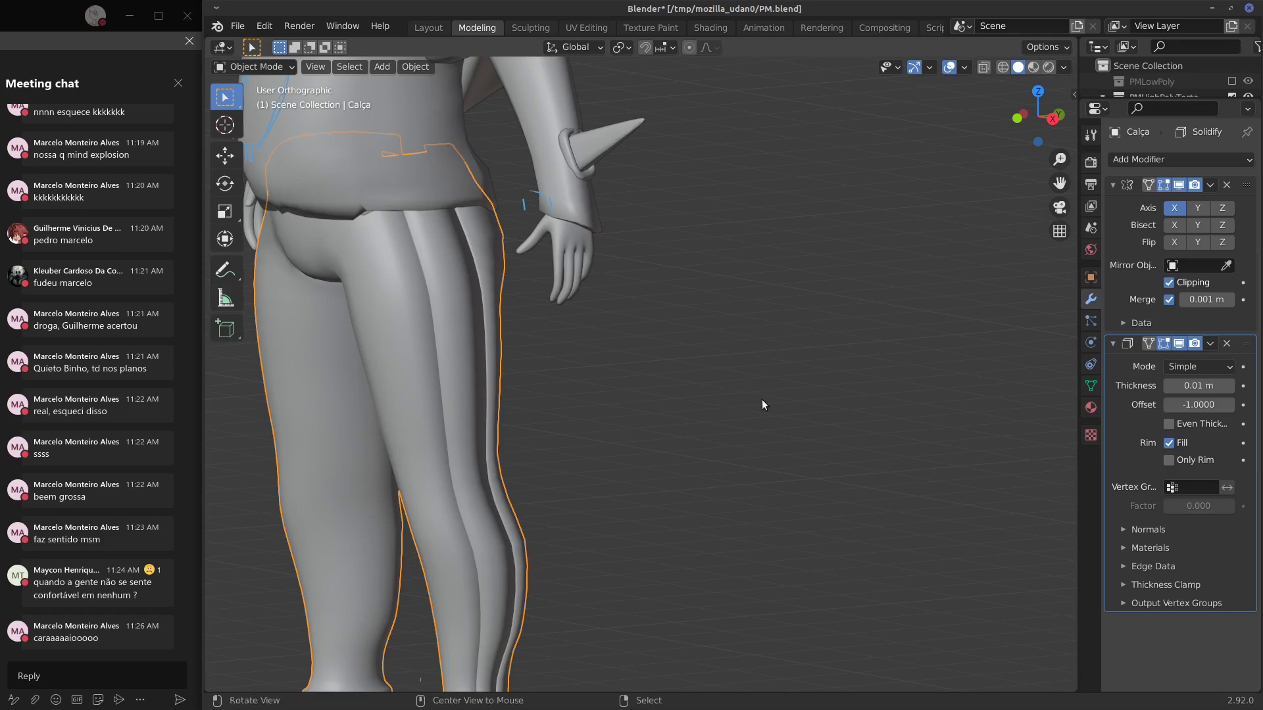
pyautogui.moveTo(762, 400); pyautogui.dragTo(839, 386, button='middle')
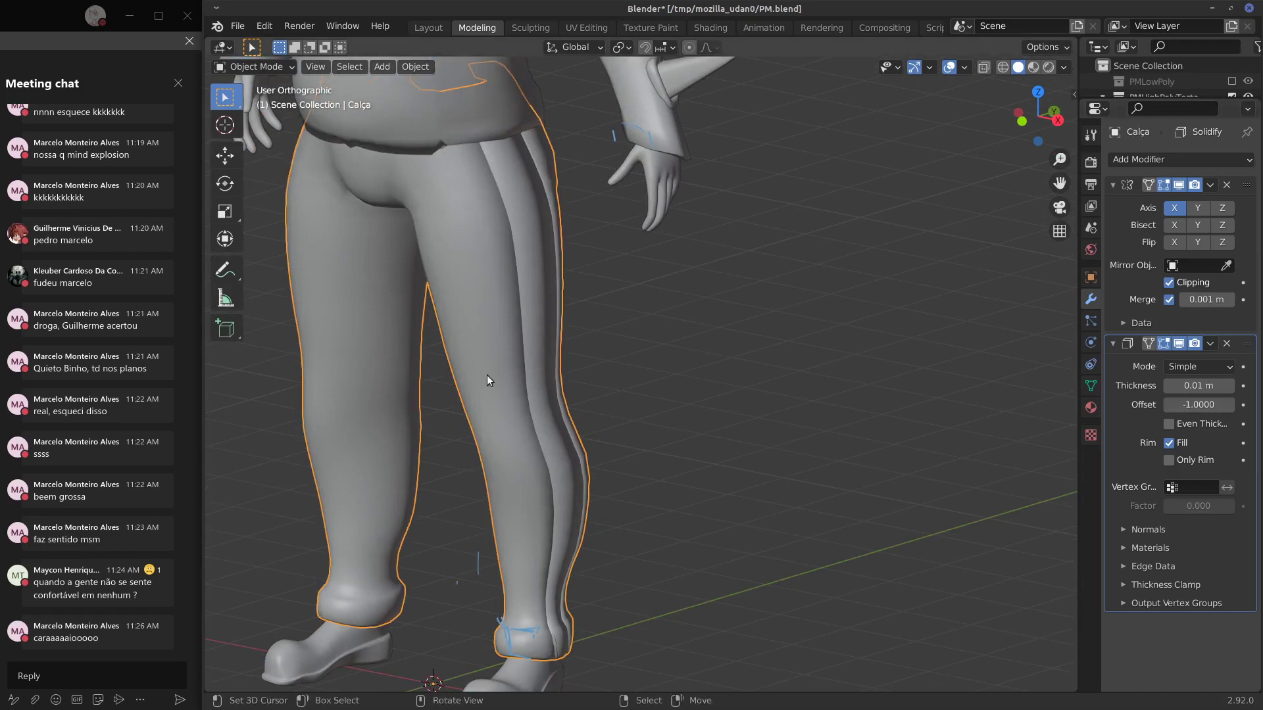
# Try extruding a single face at the front of the trousers' knee outward by about 0.016 m.
pyautogui.press('Tab')
pyautogui.click(506, 365)
pyautogui.click(338, 66)
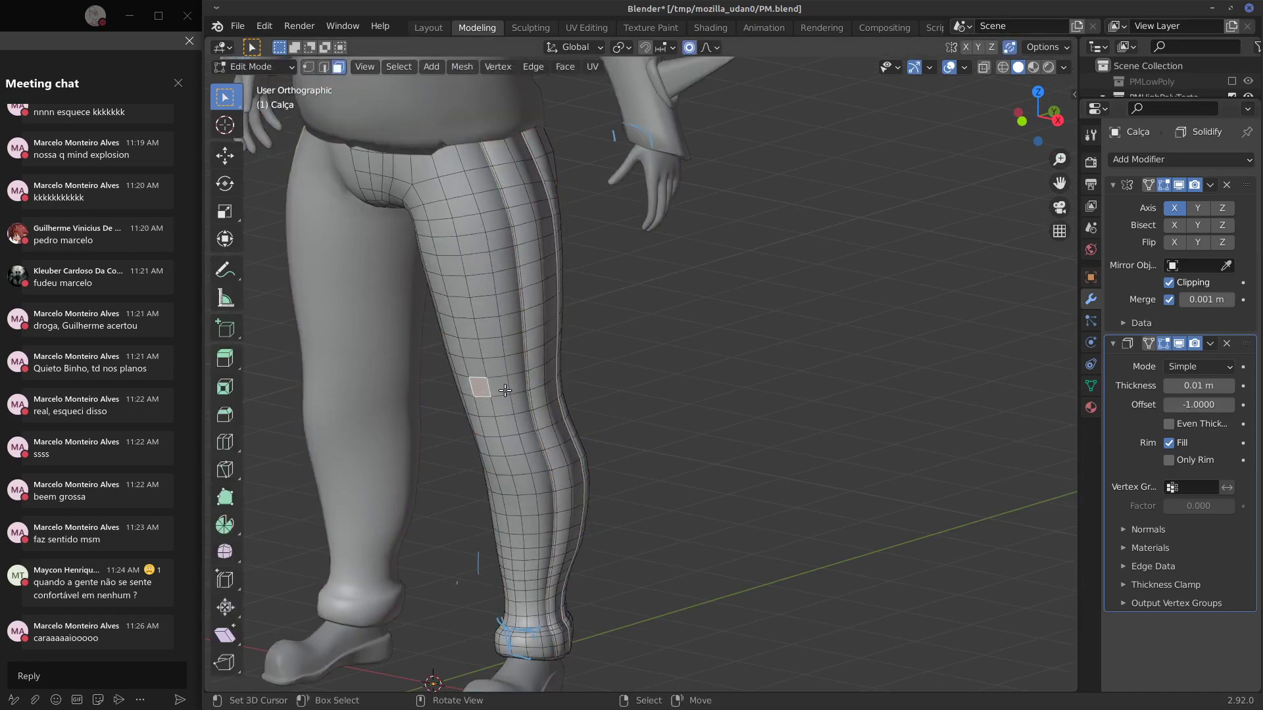
pyautogui.press('e')
pyautogui.click(471, 397)
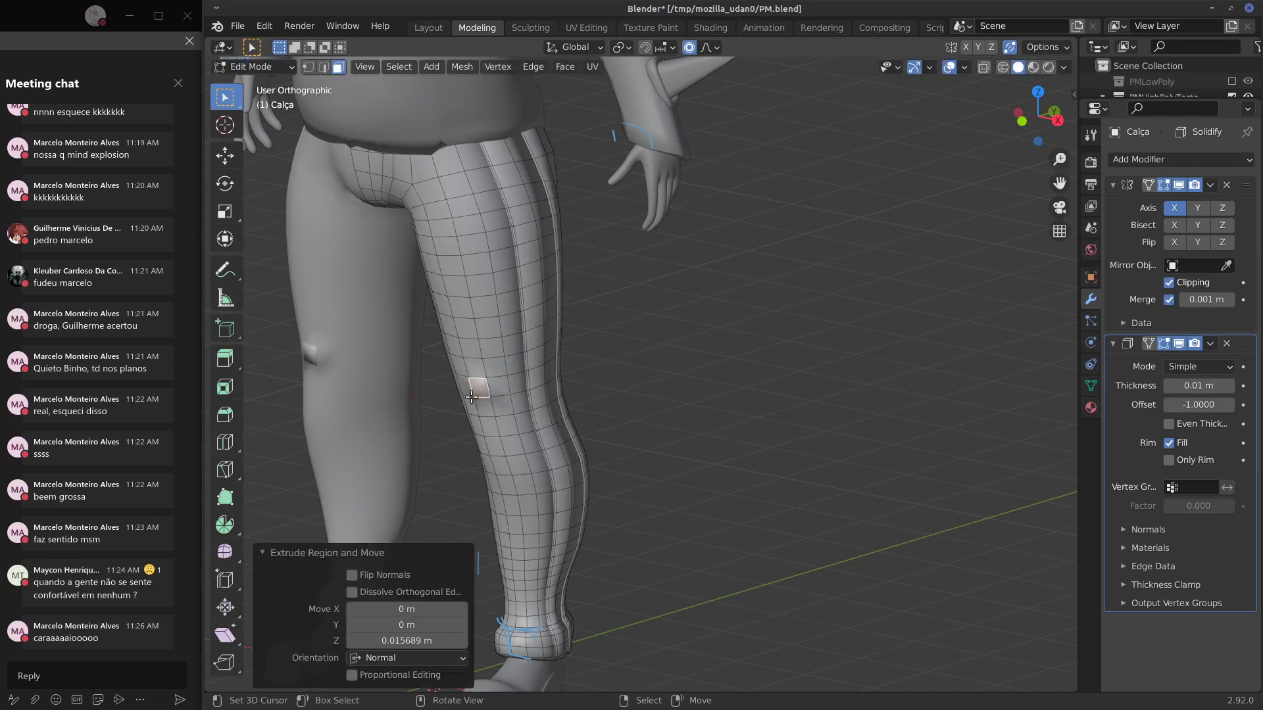
pyautogui.moveTo(503, 397); pyautogui.dragTo(564, 376, button='middle')
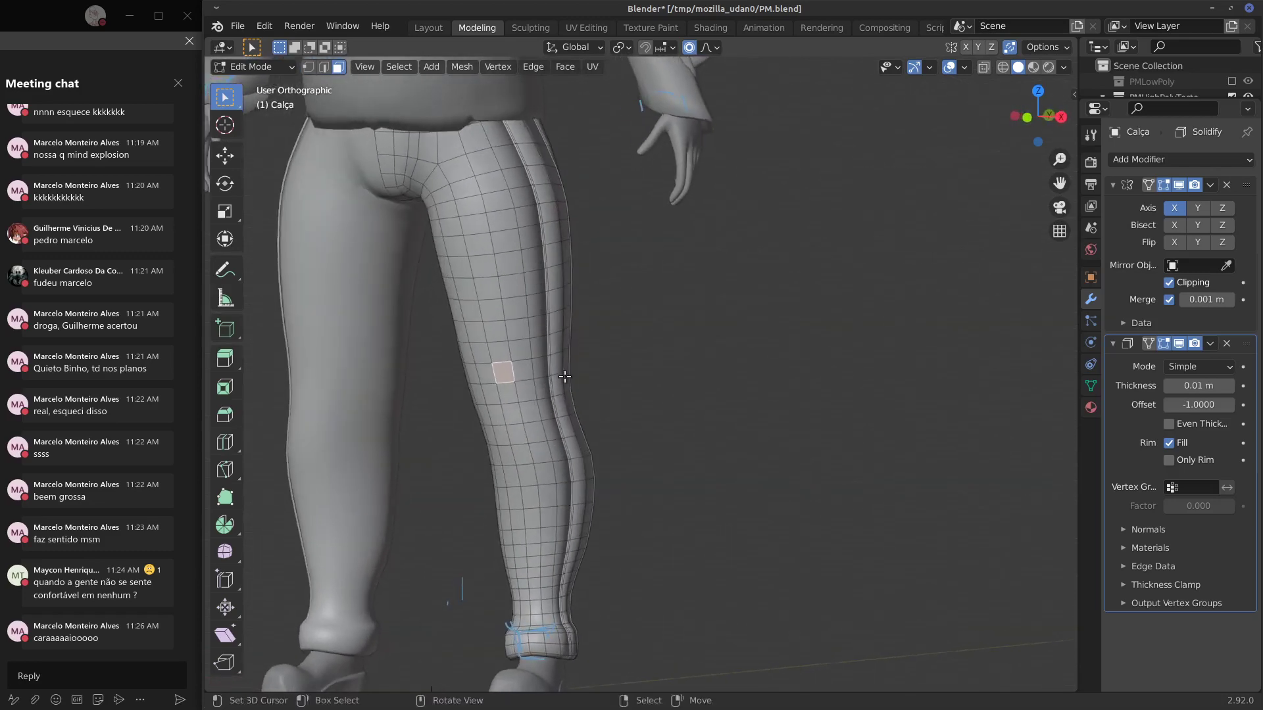
# Select a two-by-two block of faces at the front of the knee and remove the trousers' Solidify modifier.
pyautogui.keyDown('shift'); pyautogui.click(507, 370); pyautogui.keyUp('shift')
pyautogui.moveTo(507, 369); pyautogui.dragTo(490, 378, button='middle')
pyautogui.keyDown('shift'); pyautogui.click(474, 371); pyautogui.keyUp('shift')
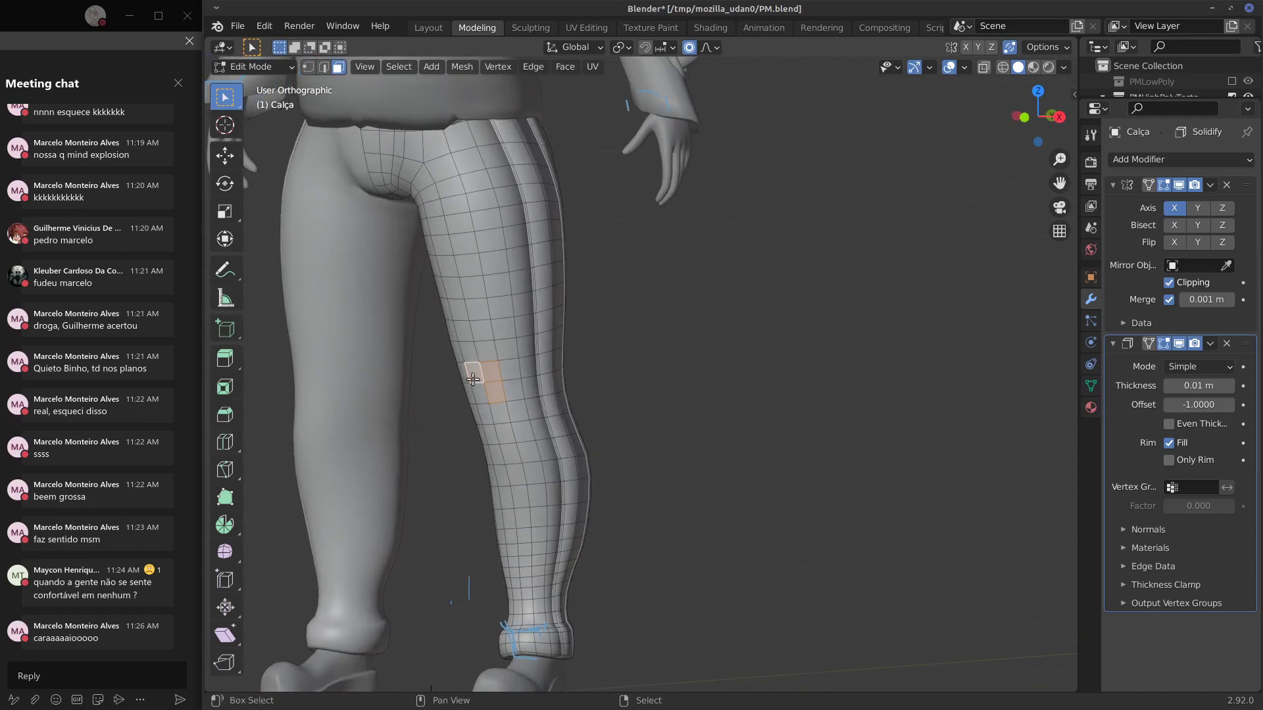
pyautogui.keyDown('shift'); pyautogui.click(478, 393); pyautogui.keyUp('shift')
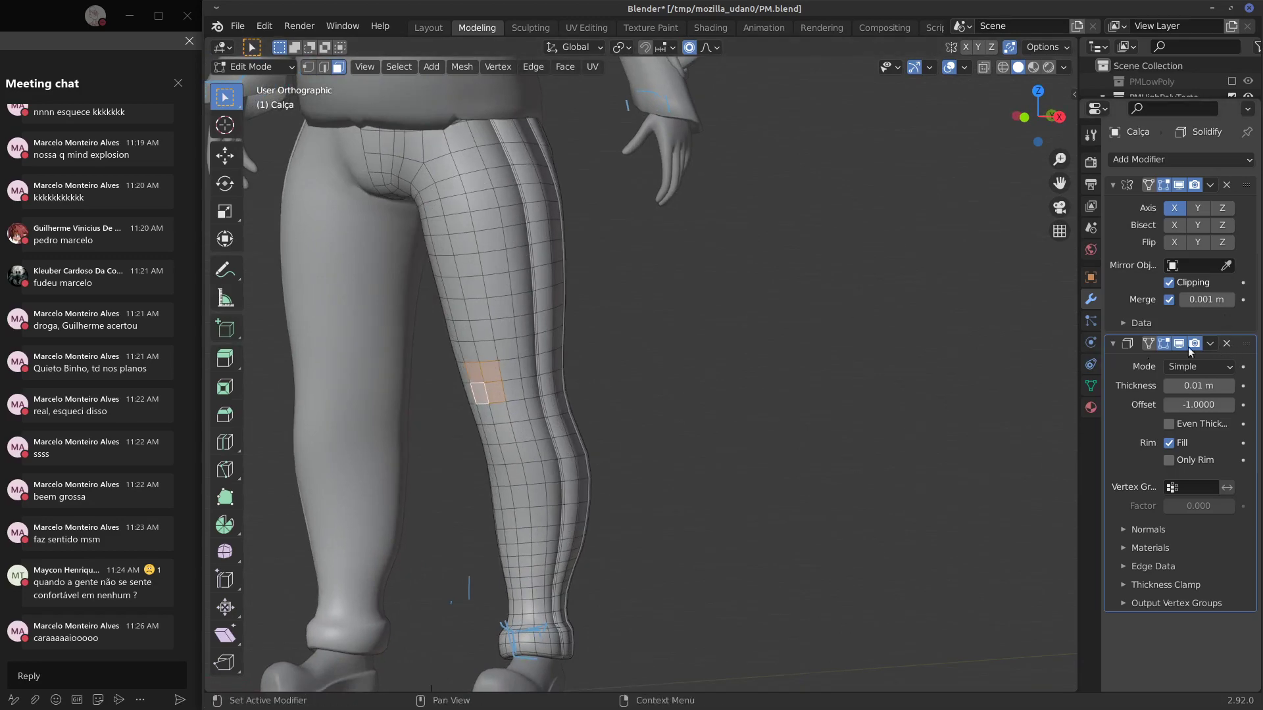
pyautogui.click(1227, 344)
pyautogui.moveTo(673, 414); pyautogui.dragTo(588, 413, button='middle')
pyautogui.scroll(3, 482, 385)
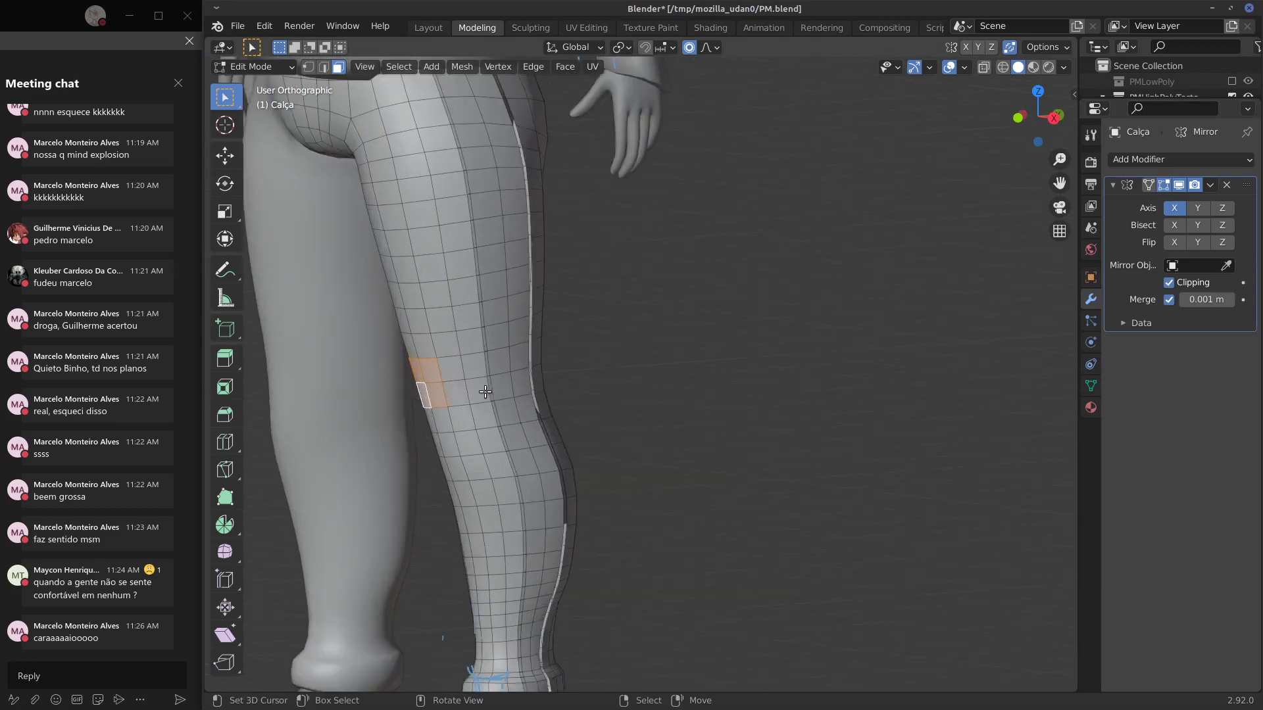
pyautogui.moveTo(476, 395); pyautogui.dragTo(534, 384, button='middle')
# Sketch an annotation beside the knee showing two nested arches, with an arrow and a raised bump on the outer one.
pyautogui.moveTo(742, 353); pyautogui.dragTo(671, 378)
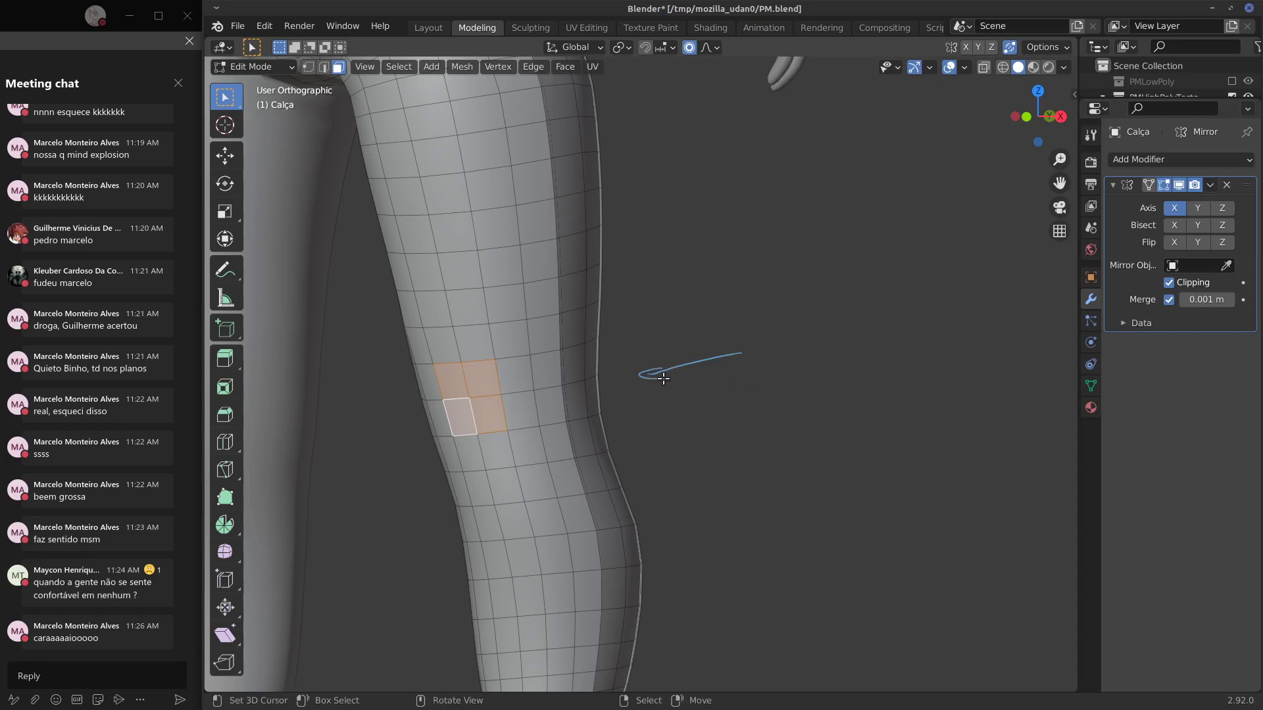
pyautogui.hotkey('ctrl', 'z')
pyautogui.moveTo(708, 432)
pyautogui.mouseDown()
pyautogui.moveTo(726, 363)
pyautogui.moveTo(822, 361)
pyautogui.moveTo(831, 445)
pyautogui.mouseUp()
pyautogui.moveTo(695, 431)
pyautogui.mouseDown()
pyautogui.moveTo(710, 355)
pyautogui.moveTo(756, 315)
pyautogui.moveTo(809, 338)
pyautogui.moveTo(838, 387)
pyautogui.moveTo(843, 438)
pyautogui.mouseUp()
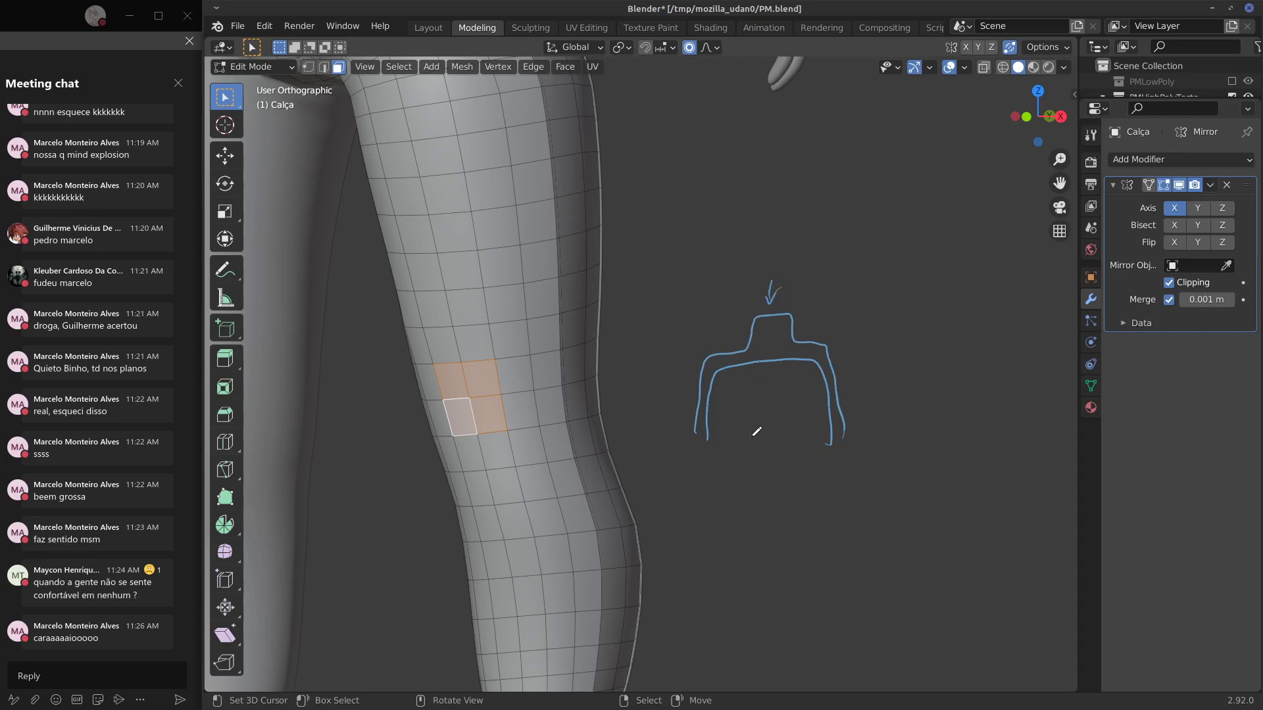
pyautogui.moveTo(742, 472); pyautogui.dragTo(776, 403)
# Erase the arrows and the raised bump from the arch annotation and patch its outlines.
pyautogui.moveTo(772, 289); pyautogui.dragTo(739, 500)
pyautogui.moveTo(756, 336)
pyautogui.mouseDown()
pyautogui.moveTo(749, 329)
pyautogui.moveTo(819, 342)
pyautogui.mouseUp()
pyautogui.moveTo(703, 368); pyautogui.dragTo(827, 344)
pyautogui.moveTo(722, 351); pyautogui.dragTo(781, 350)
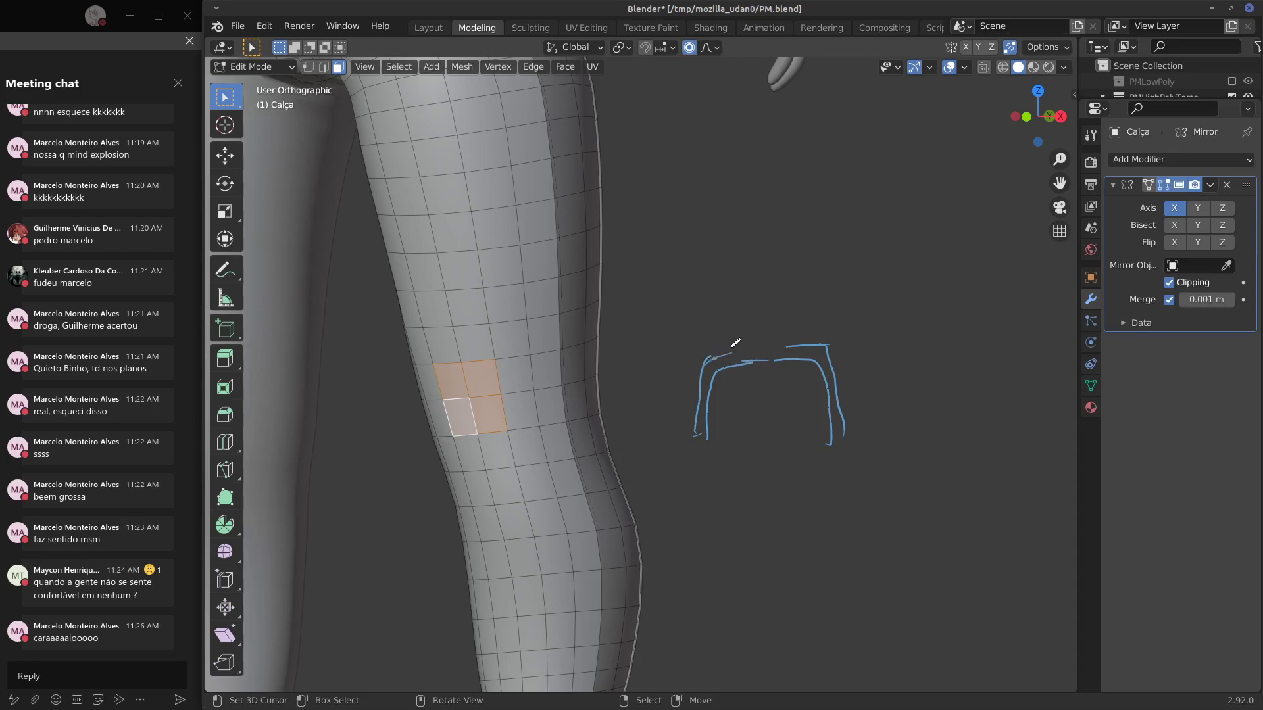
# Redraw the arch annotation with a wider raised bump, and erase the whole sketch.
pyautogui.moveTo(765, 336); pyautogui.dragTo(807, 344)
pyautogui.moveTo(706, 349)
pyautogui.mouseDown(button='right')
pyautogui.moveTo(780, 330)
pyautogui.moveTo(792, 341)
pyautogui.mouseUp(button='right')
pyautogui.moveTo(701, 371); pyautogui.dragTo(757, 344)
pyautogui.moveTo(749, 392)
pyautogui.mouseDown()
pyautogui.moveTo(772, 357)
pyautogui.moveTo(756, 317)
pyautogui.moveTo(793, 320)
pyautogui.mouseUp()
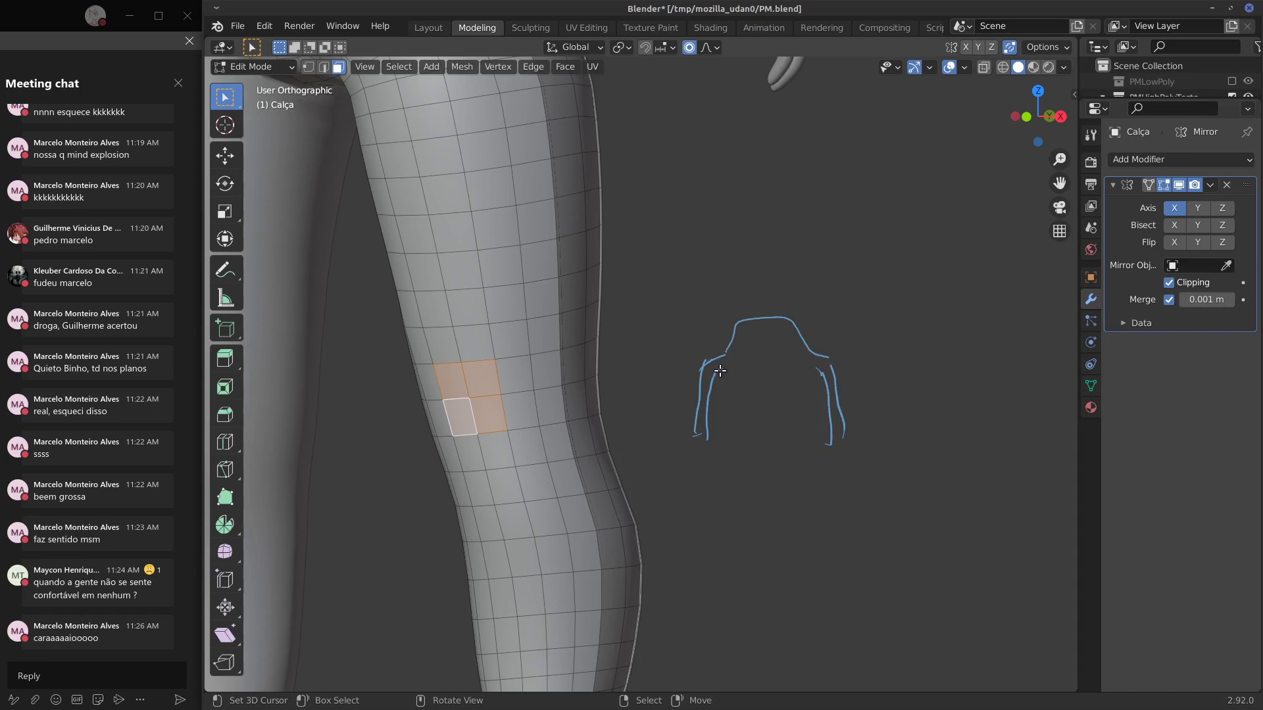
pyautogui.moveTo(720, 371)
pyautogui.mouseDown()
pyautogui.moveTo(748, 324)
pyautogui.moveTo(828, 363)
pyautogui.mouseUp()
pyautogui.moveTo(720, 357); pyautogui.dragTo(675, 413, button='right')
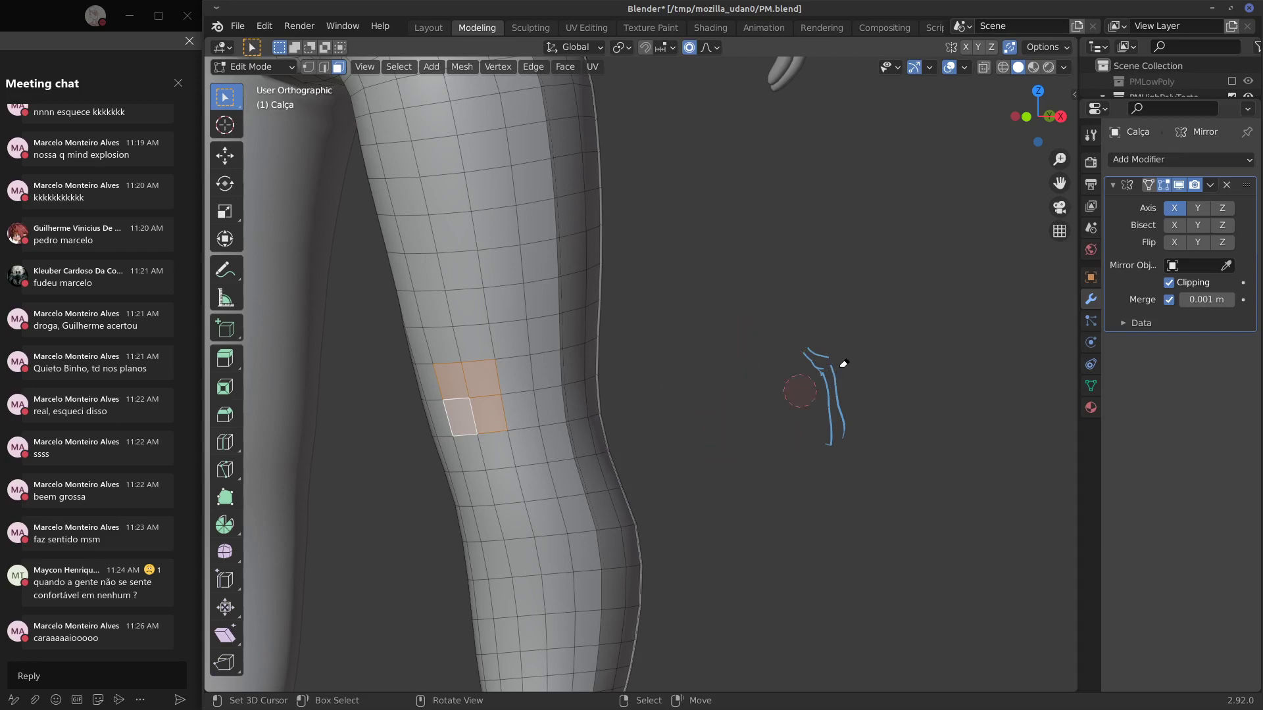
pyautogui.moveTo(844, 363); pyautogui.dragTo(809, 420, button='right')
# Sketch a plain pair of nested arches beside the leg as an annotation and erase it.
pyautogui.moveTo(677, 381); pyautogui.dragTo(713, 352, button='middle')
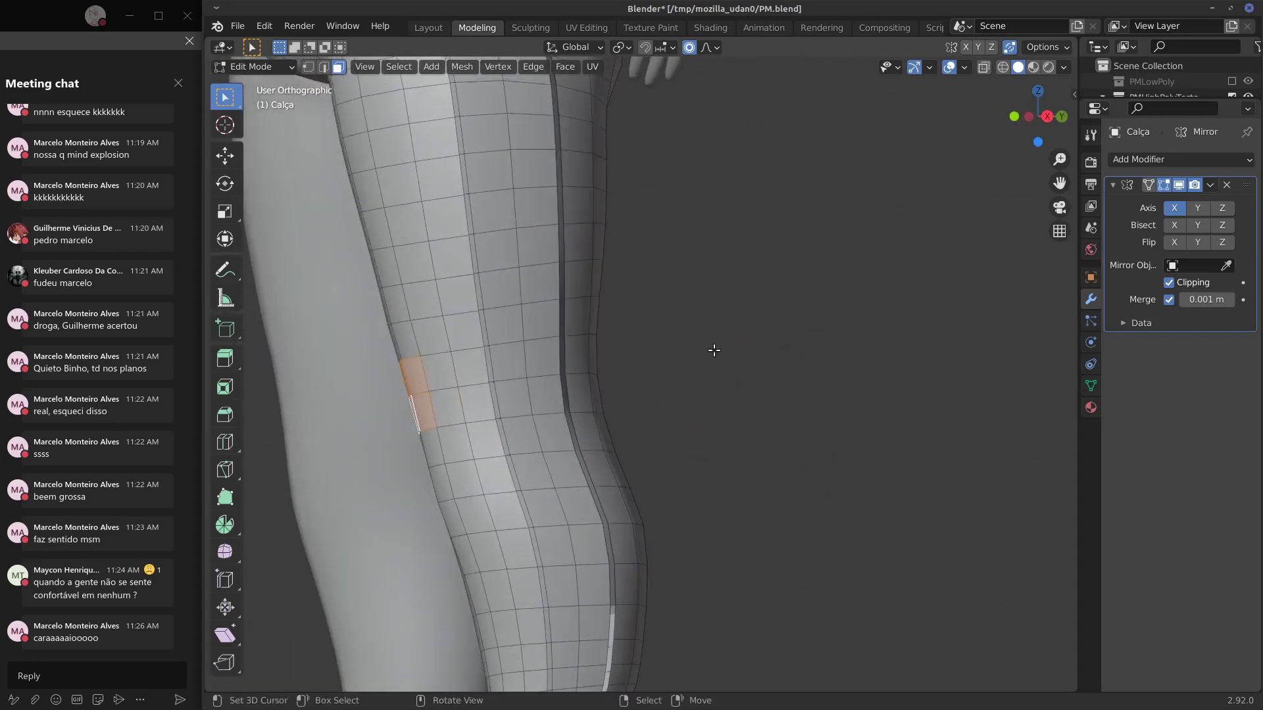
pyautogui.moveTo(705, 411)
pyautogui.mouseDown()
pyautogui.moveTo(704, 358)
pyautogui.moveTo(856, 341)
pyautogui.moveTo(876, 418)
pyautogui.mouseUp()
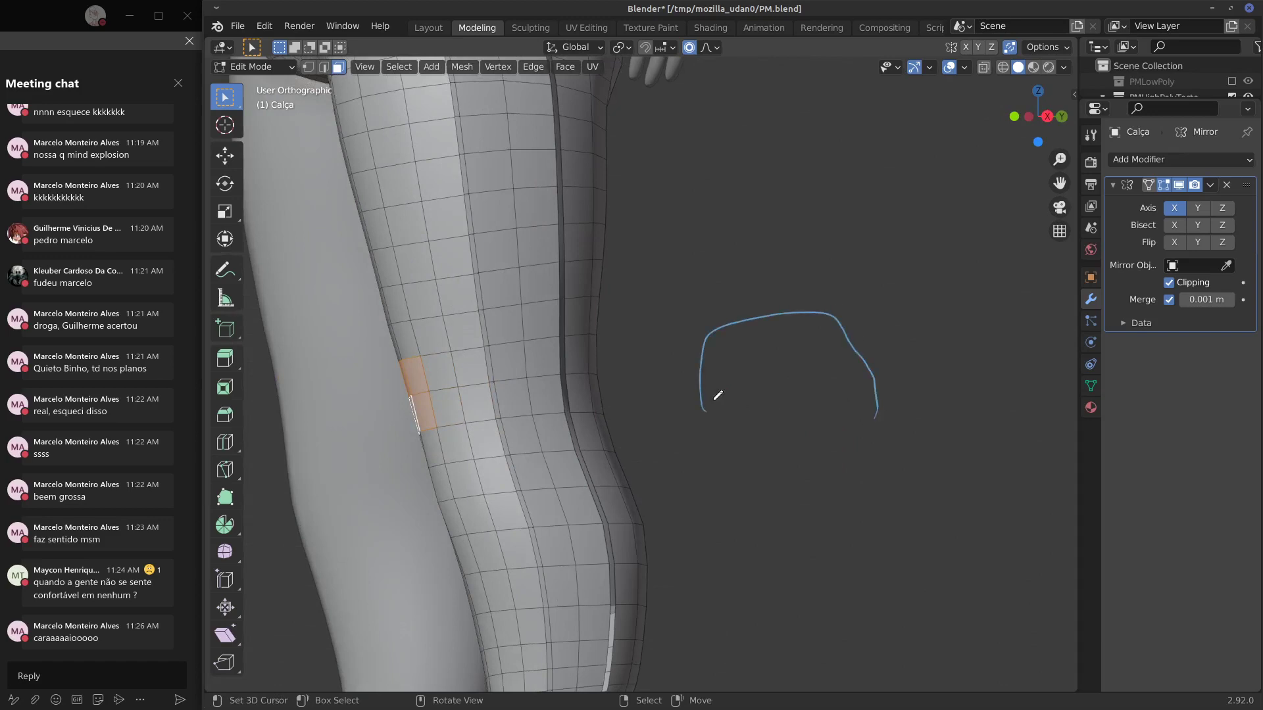
pyautogui.moveTo(714, 400)
pyautogui.mouseDown()
pyautogui.moveTo(738, 342)
pyautogui.moveTo(843, 365)
pyautogui.moveTo(869, 406)
pyautogui.mouseUp()
pyautogui.moveTo(873, 413)
pyautogui.mouseDown(button='right')
pyautogui.moveTo(880, 372)
pyautogui.moveTo(748, 338)
pyautogui.mouseUp(button='right')
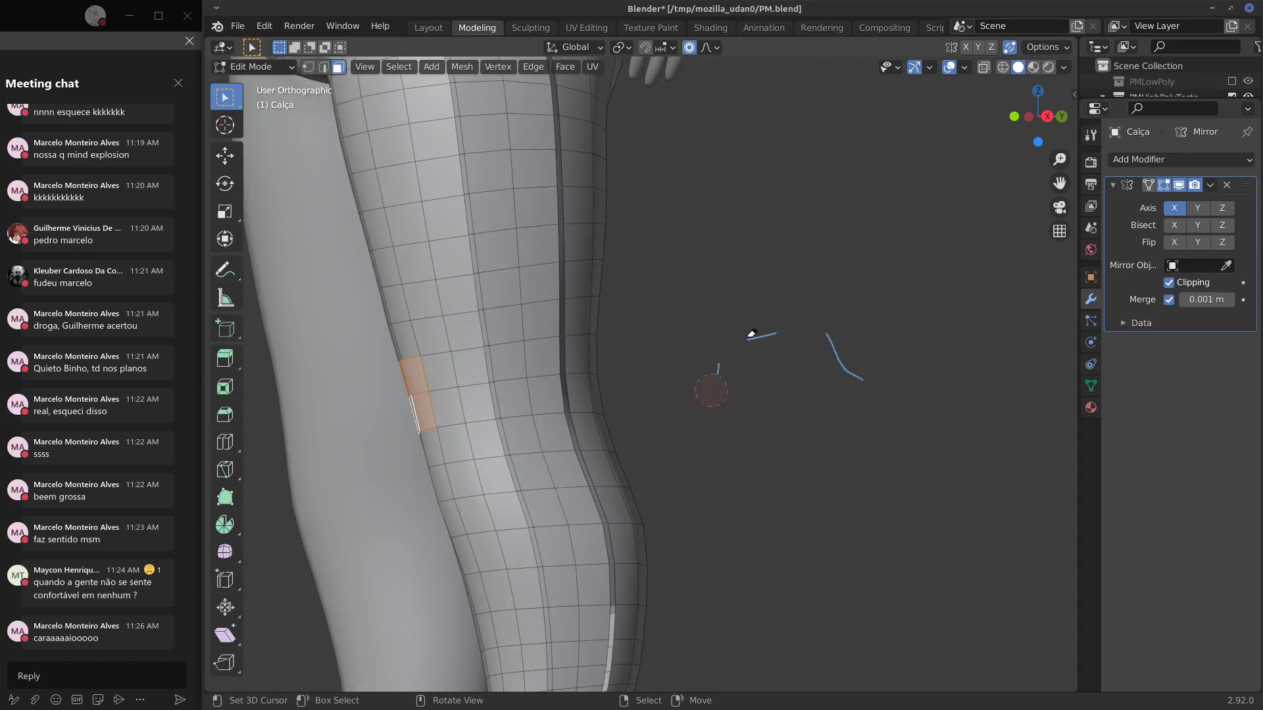
pyautogui.moveTo(711, 391)
pyautogui.mouseDown(button='right')
pyautogui.moveTo(761, 326)
pyautogui.moveTo(783, 358)
pyautogui.mouseUp(button='right')
# Extrude the four selected knee faces outward by about 0.078 m and scale them to about 0.654.
pyautogui.moveTo(438, 417); pyautogui.dragTo(473, 435, button='middle')
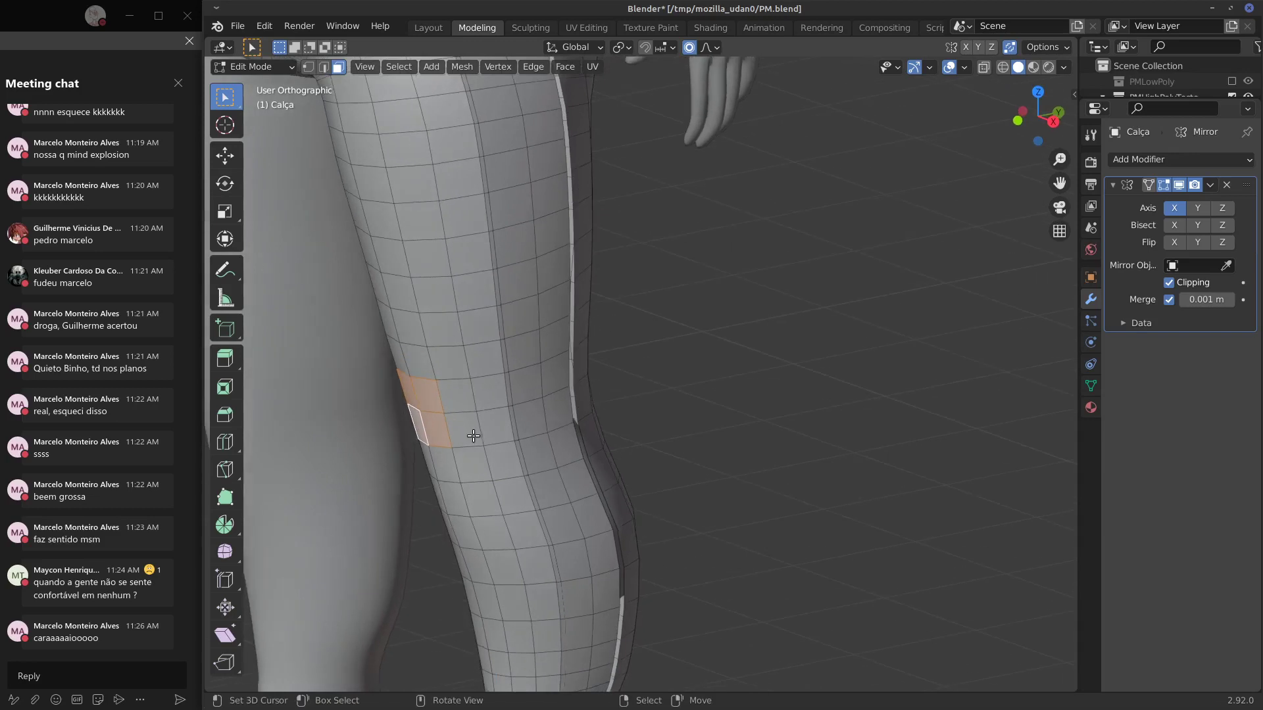
pyautogui.press('e')
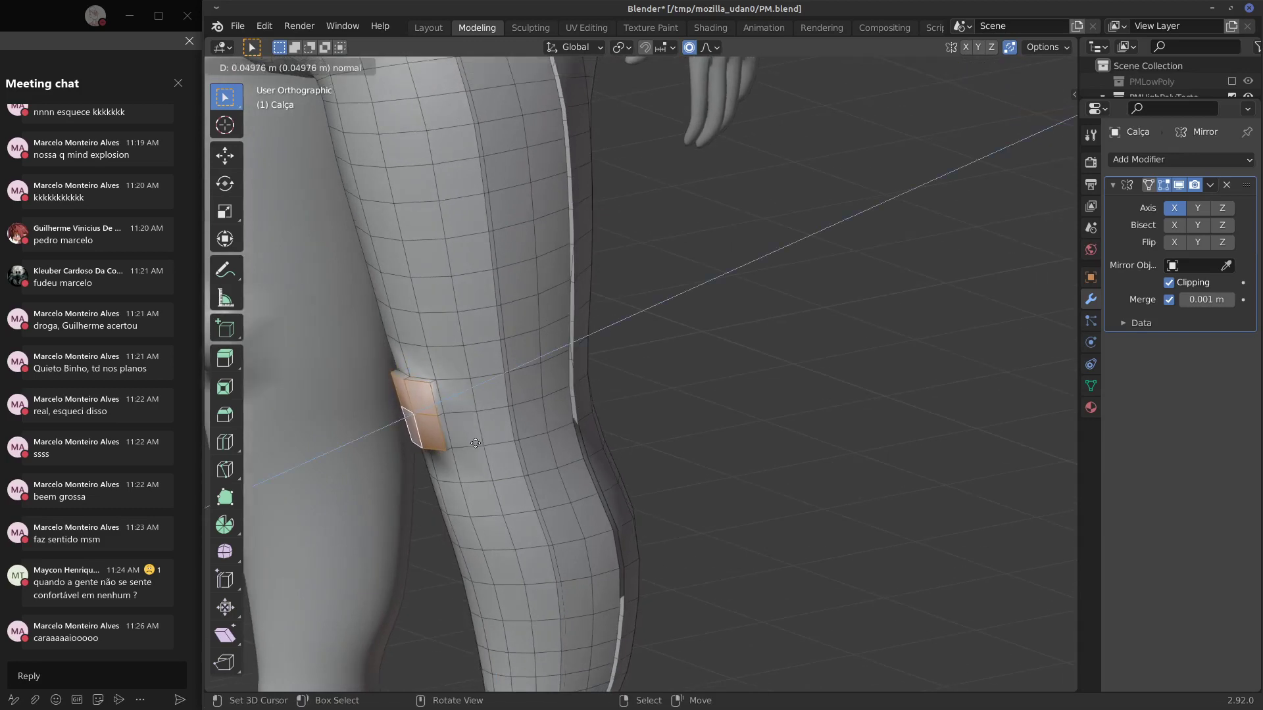
pyautogui.click(475, 441)
pyautogui.press('s')
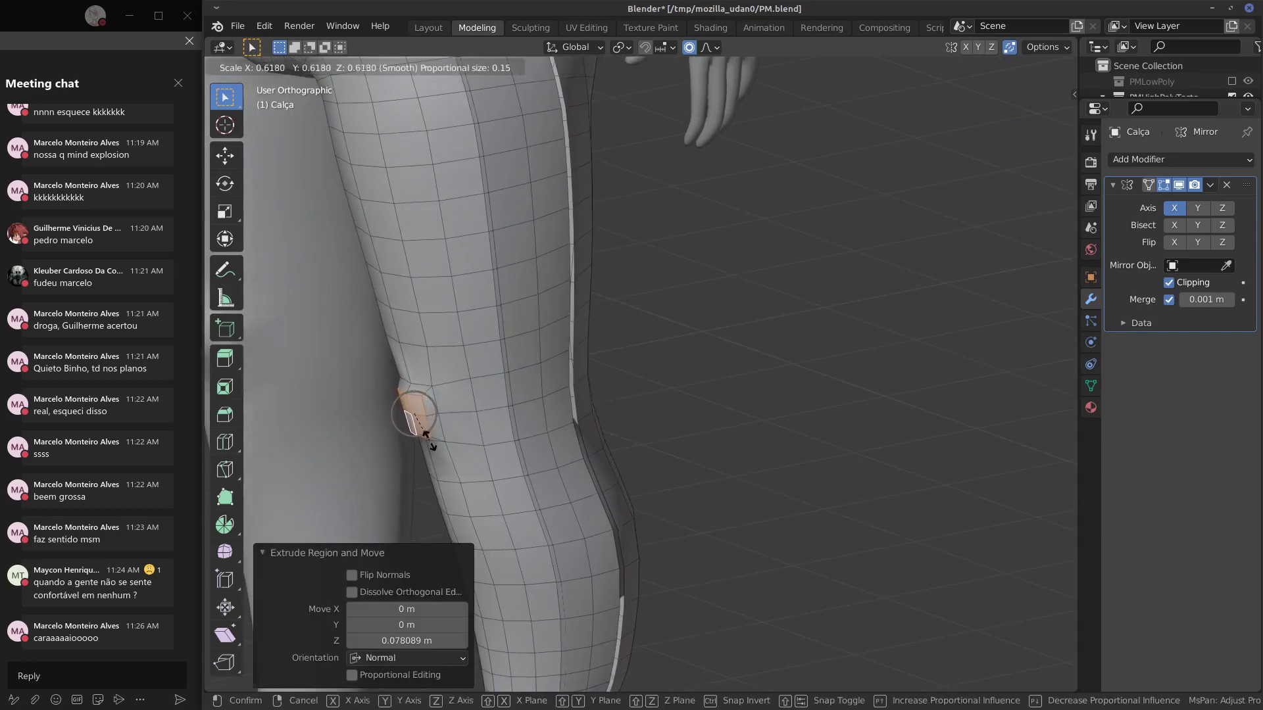
pyautogui.click(440, 439)
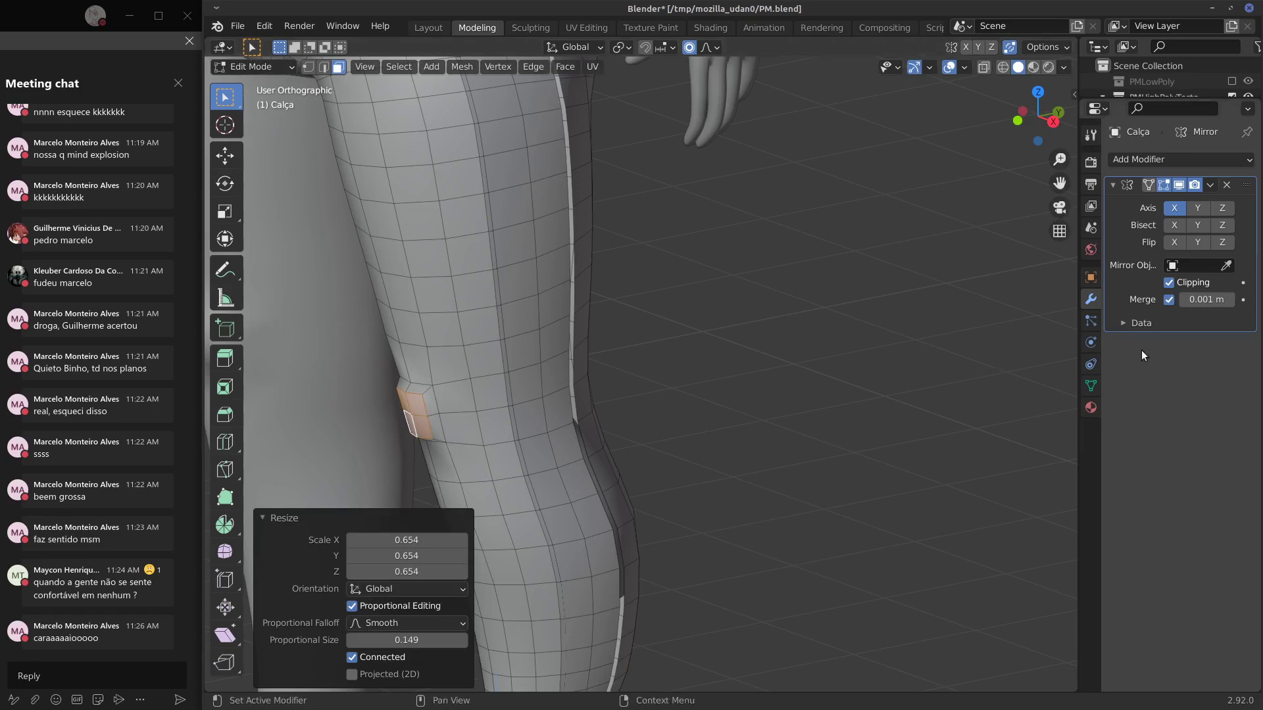
# Add a Solidify modifier to the trousers with Even Thickness and High Quality normals enabled.
pyautogui.click(1174, 161)
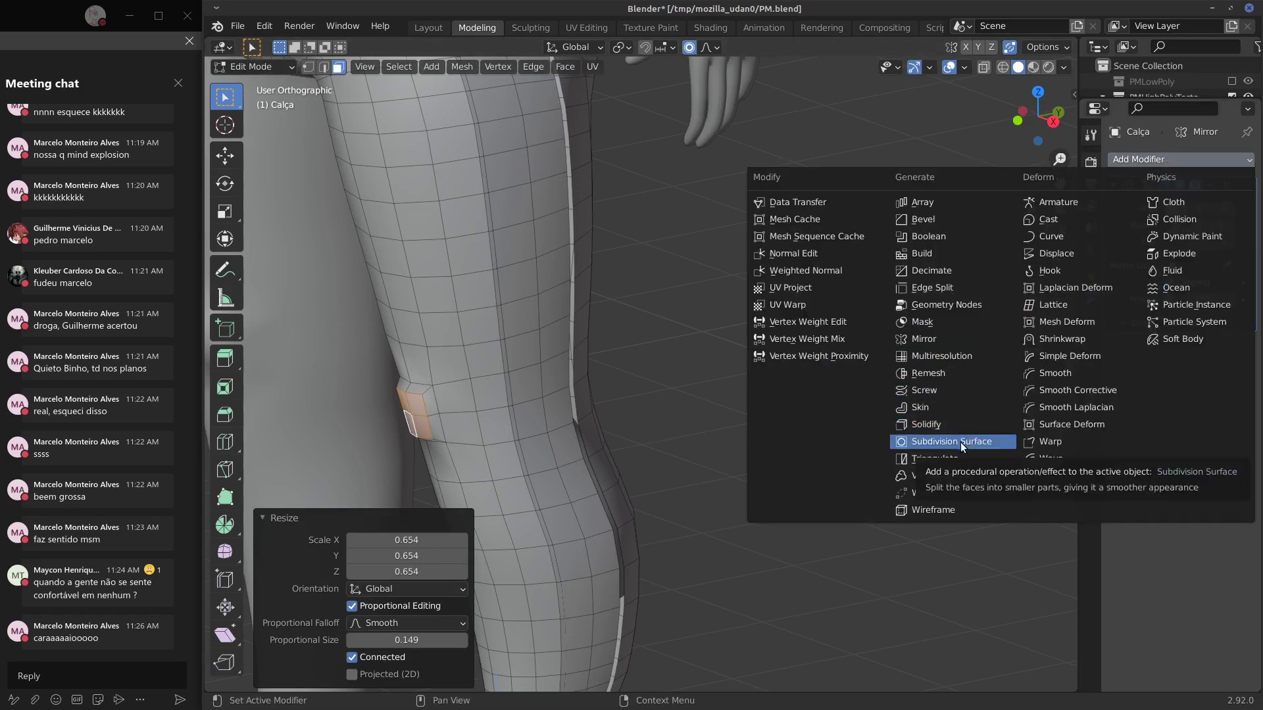
pyautogui.click(953, 422)
pyautogui.moveTo(782, 434); pyautogui.dragTo(750, 419, button='middle')
pyautogui.press('Tab')
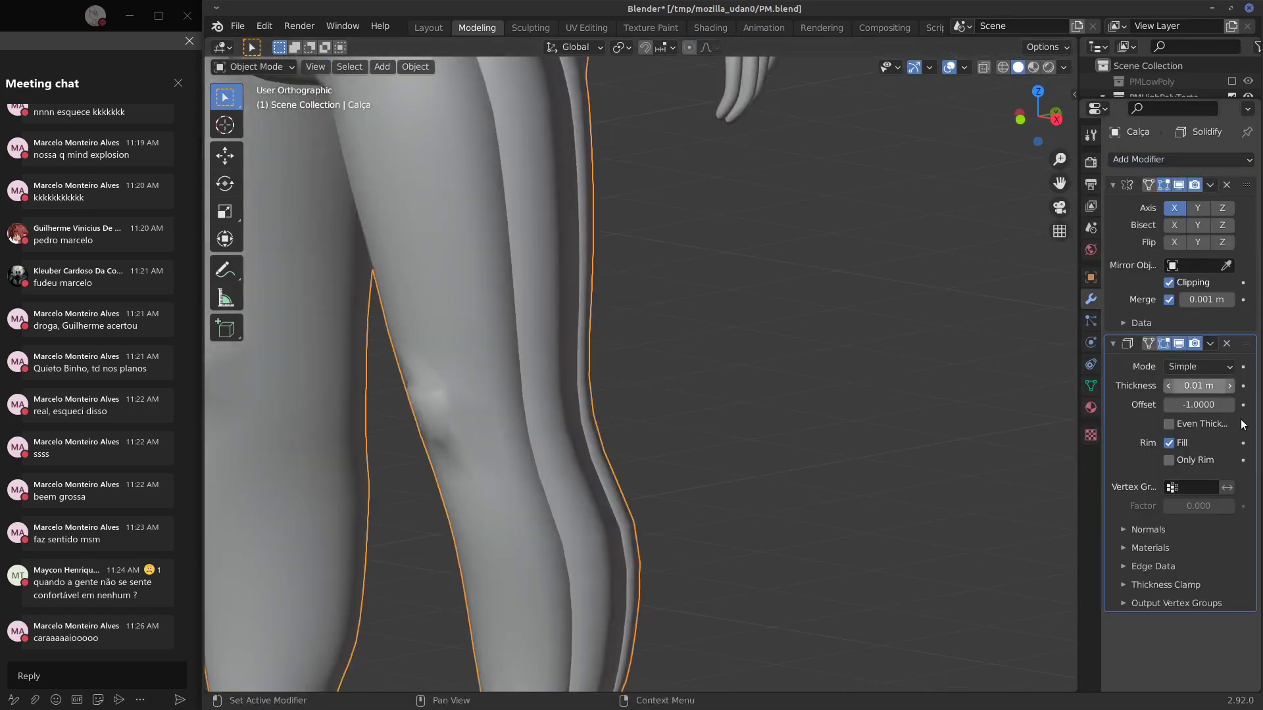
pyautogui.click(1169, 424)
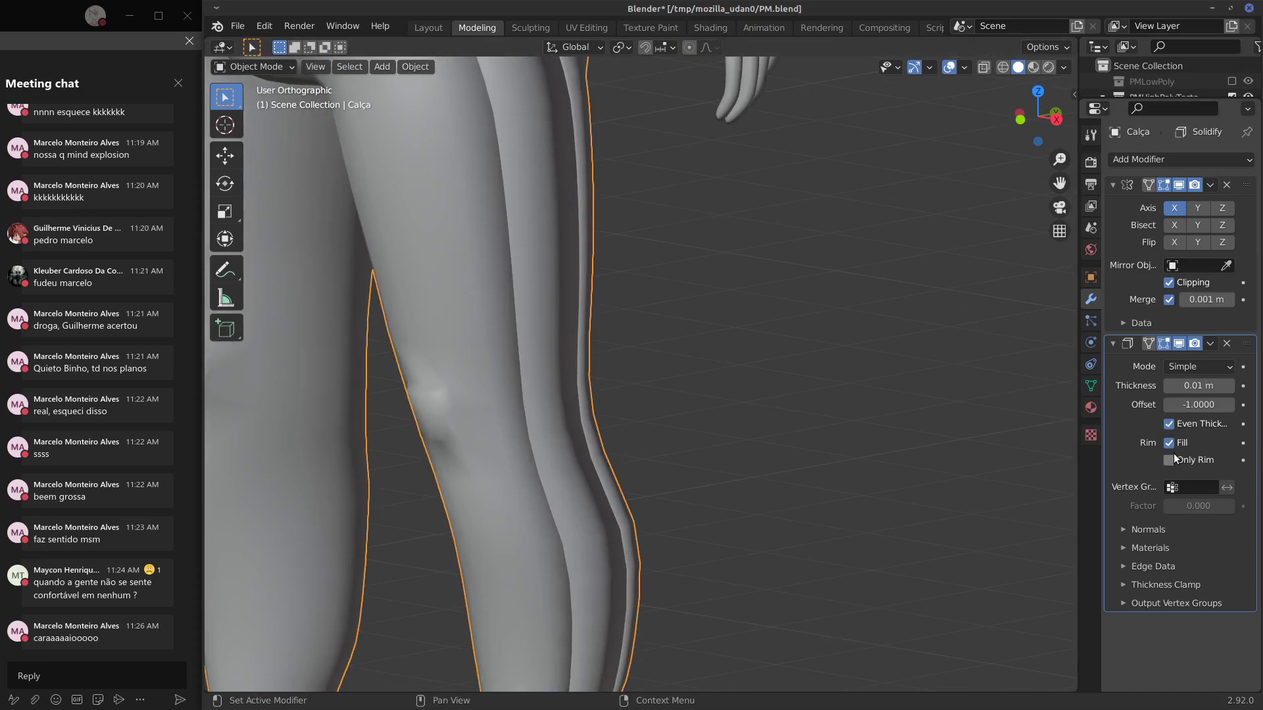
pyautogui.click(1126, 529)
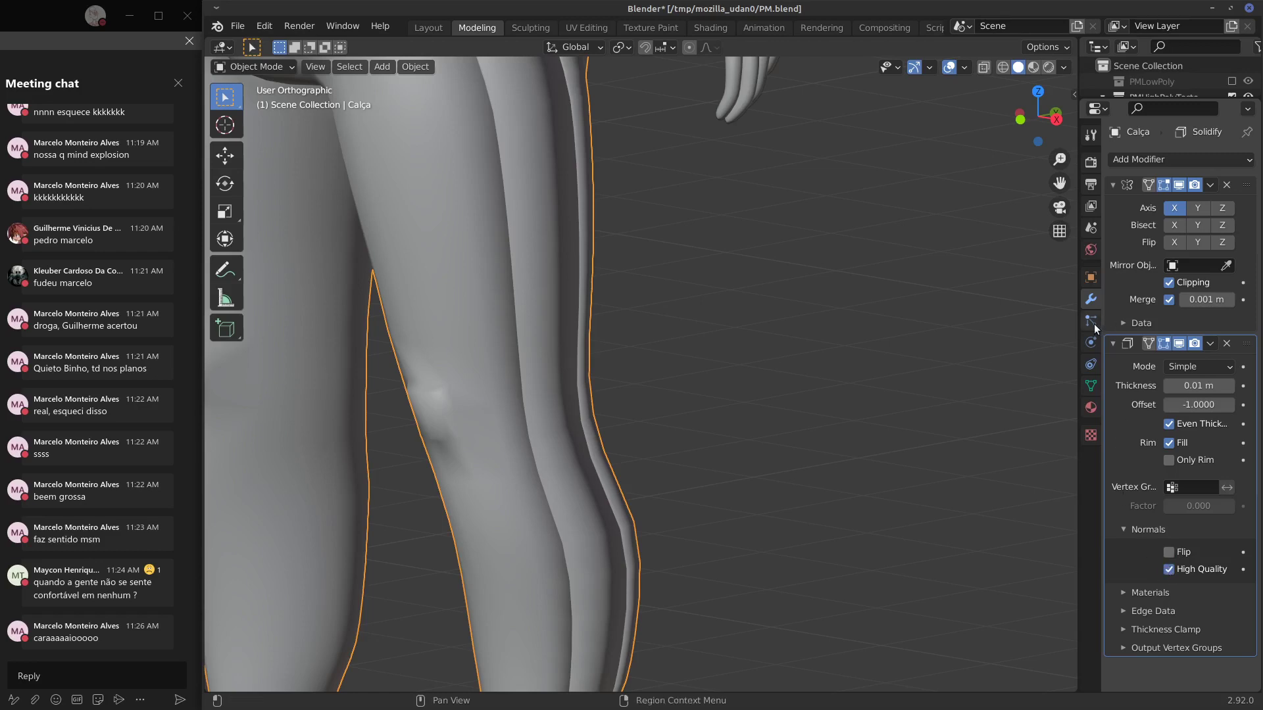
# Enable Auto Smooth on the trousers mesh and set its angle to 80°.
pyautogui.click(1090, 386)
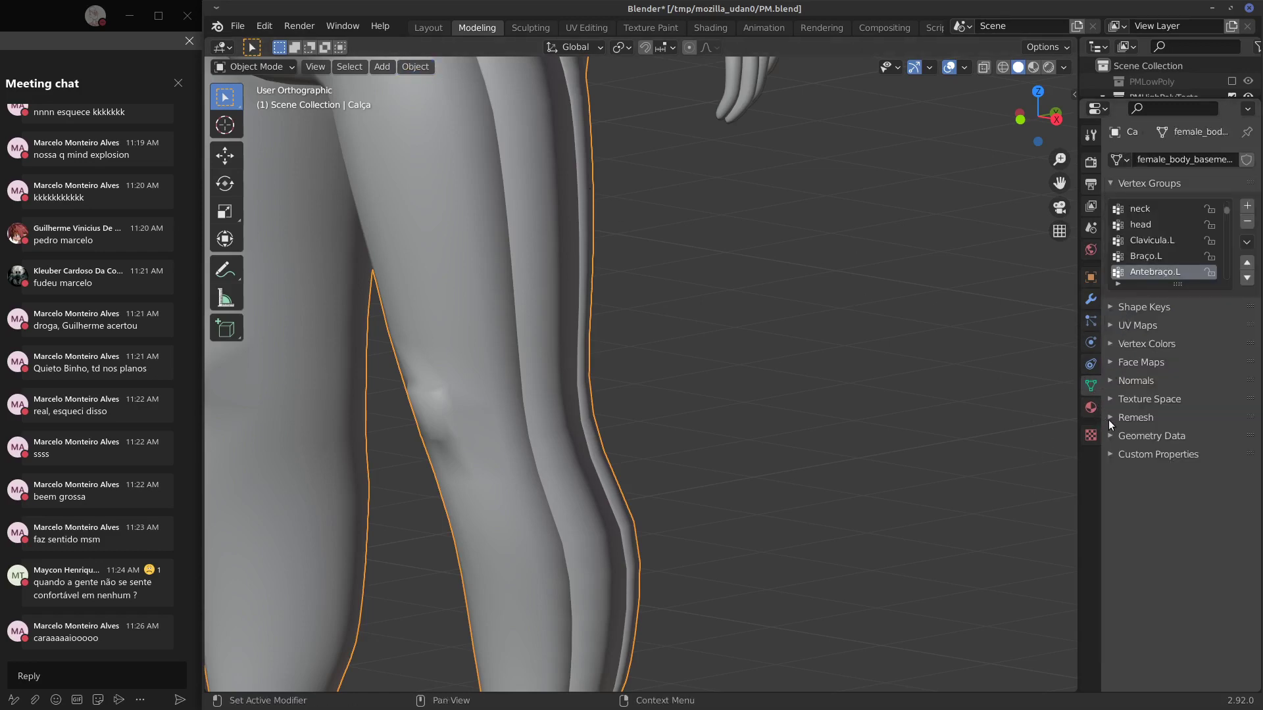
pyautogui.click(1107, 382)
pyautogui.click(1137, 404)
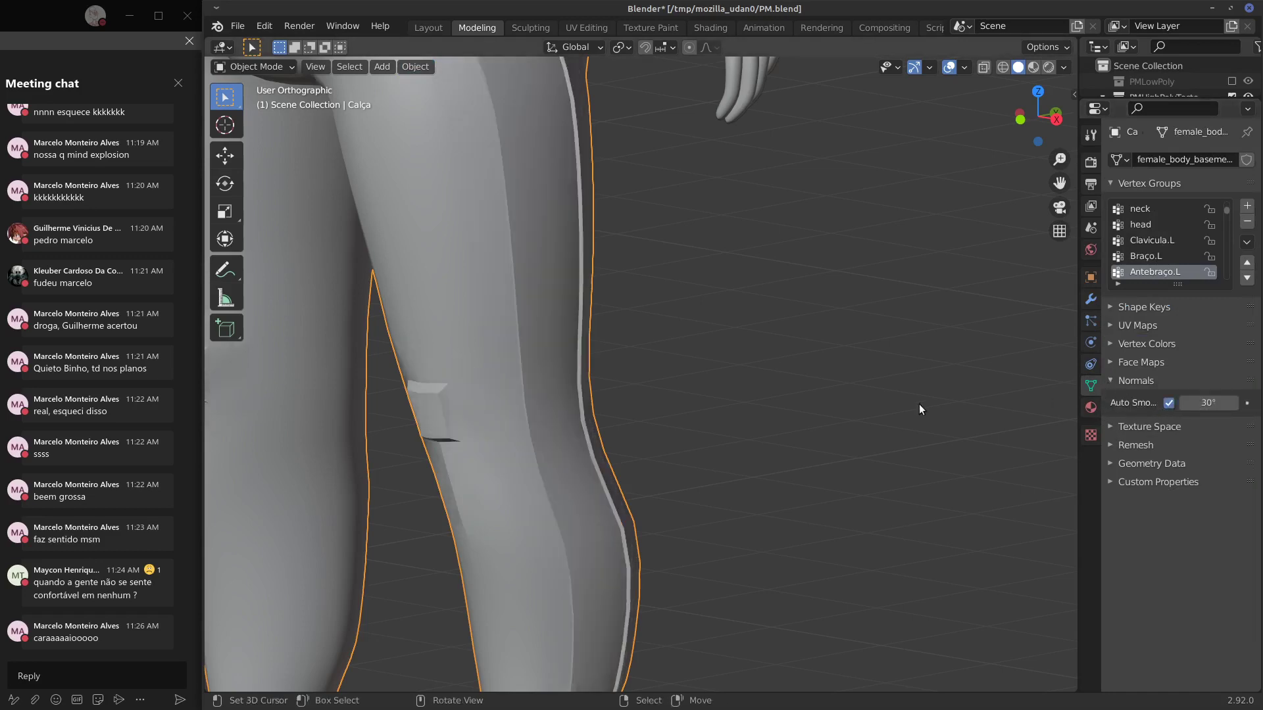
pyautogui.moveTo(918, 404)
pyautogui.mouseDown(button='middle')
pyautogui.moveTo(790, 376)
pyautogui.moveTo(880, 384)
pyautogui.moveTo(740, 401)
pyautogui.moveTo(727, 421)
pyautogui.moveTo(812, 406)
pyautogui.mouseUp(button='middle')
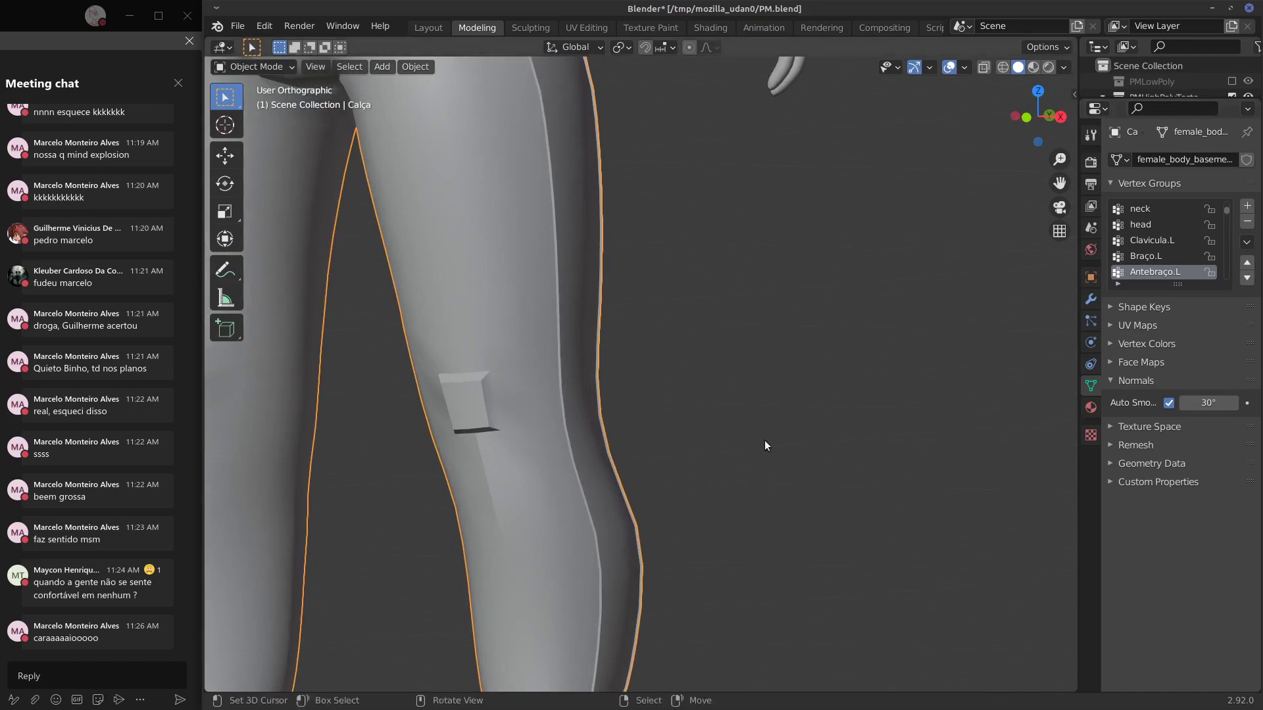
pyautogui.moveTo(764, 441); pyautogui.dragTo(748, 439, button='middle')
pyautogui.moveTo(1189, 411); pyautogui.dragTo(1247, 403)
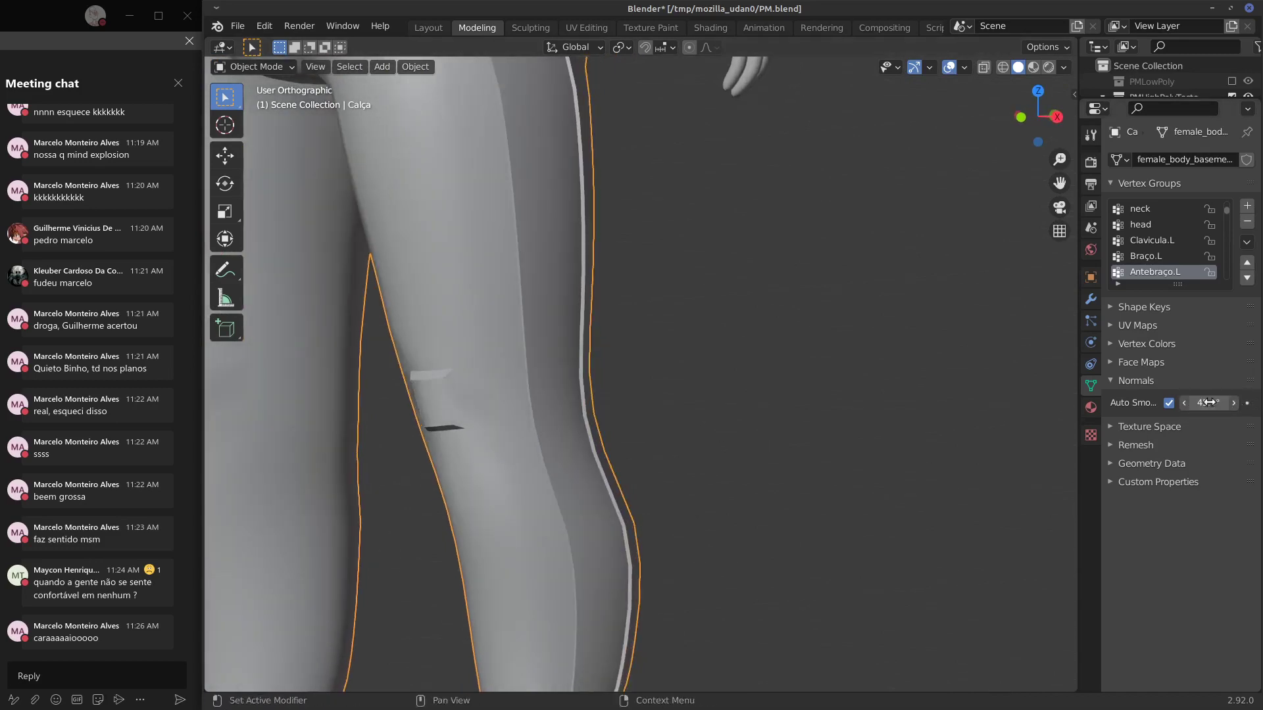
pyautogui.click(1211, 402)
pyautogui.write('80')
pyautogui.press('Return')
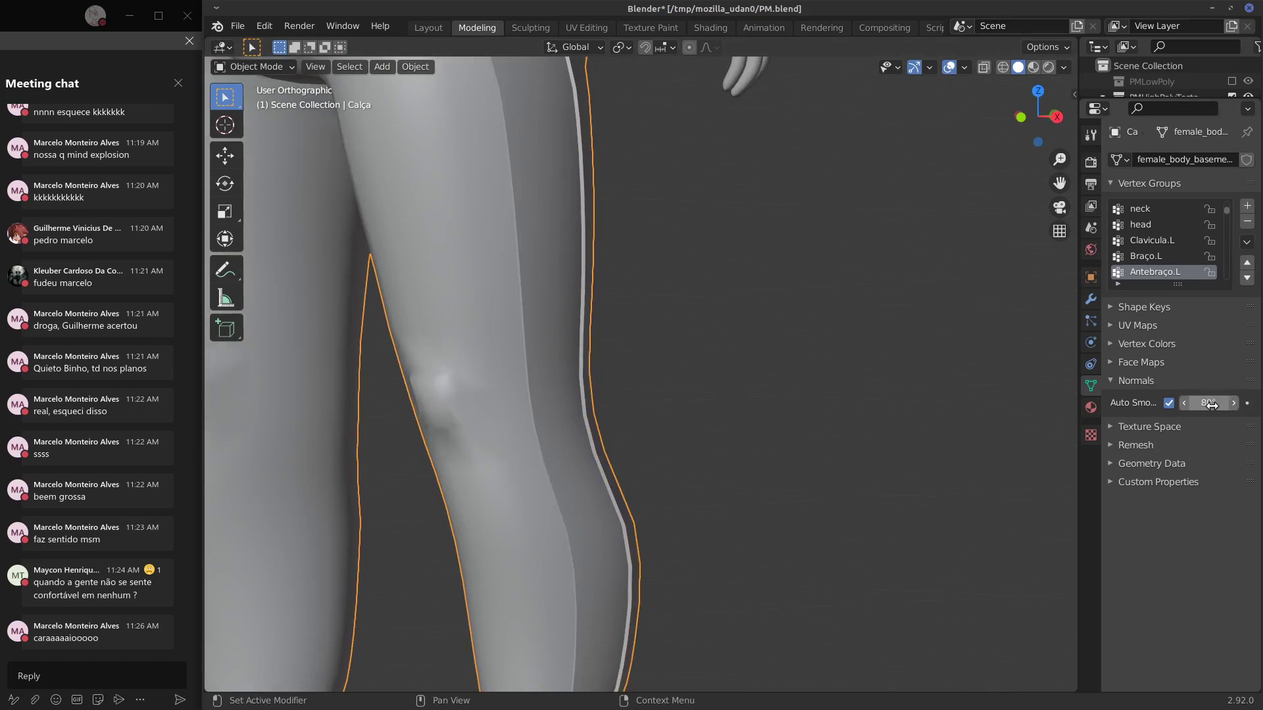
pyautogui.moveTo(959, 418); pyautogui.dragTo(921, 409, button='middle')
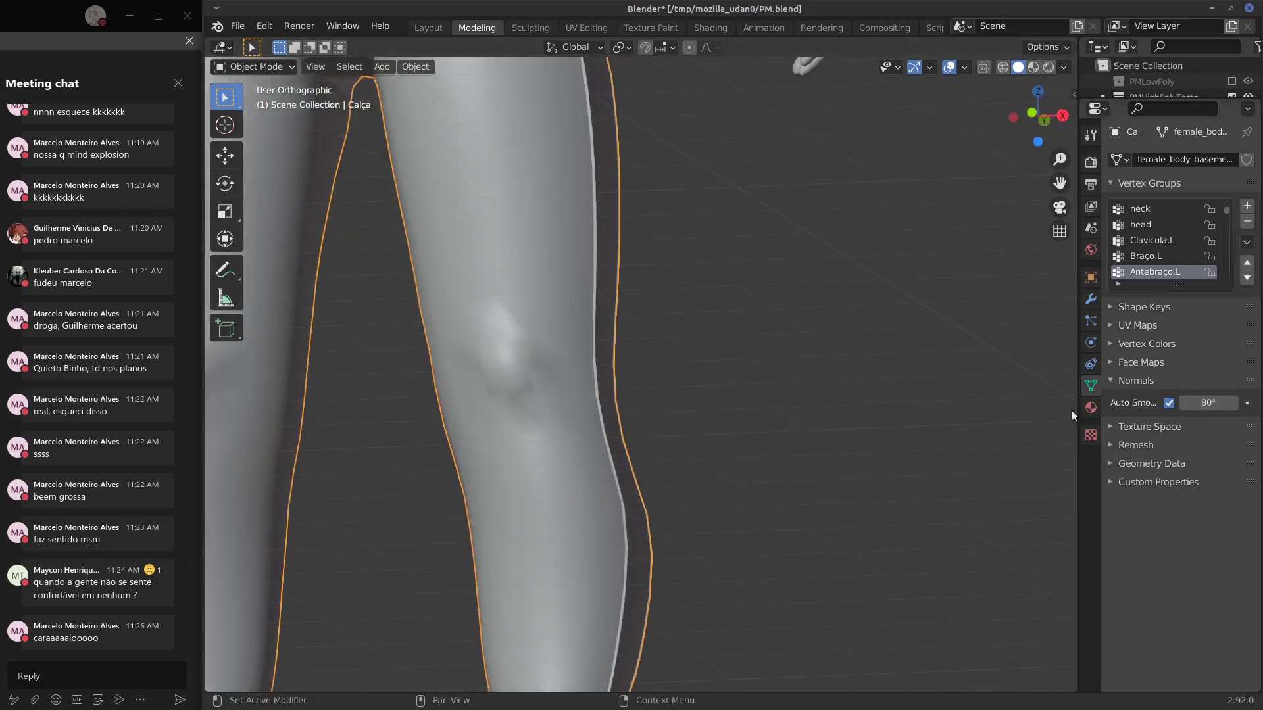
# Select all linked faces of the trouser leg from a face beside the knee, delimited by Seam.
pyautogui.moveTo(720, 424); pyautogui.dragTo(422, 349, button='middle')
pyautogui.moveTo(444, 413); pyautogui.dragTo(496, 397, button='middle')
pyautogui.scroll(-4, 472, 408)
pyautogui.scroll(4, 613, 412)
pyautogui.press('Tab')
pyautogui.click(495, 397)
pyautogui.hotkey('ctrl', 'l')
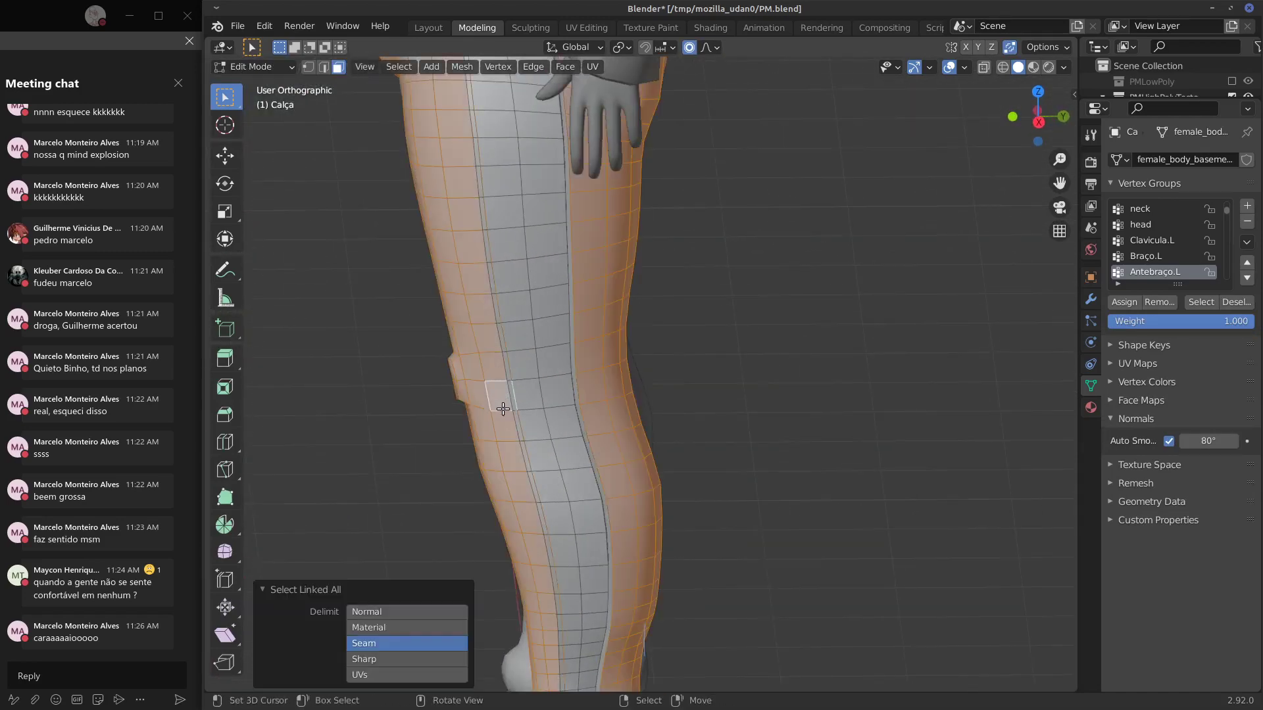
# Move the selected trouser panel -1 m along Y with Smooth, connected proportional editing.
pyautogui.press('g')
pyautogui.keyDown('ctrl'); pyautogui.click(361, 406); pyautogui.keyUp('ctrl')
pyautogui.moveTo(360, 405); pyautogui.dragTo(684, 460, button='middle')
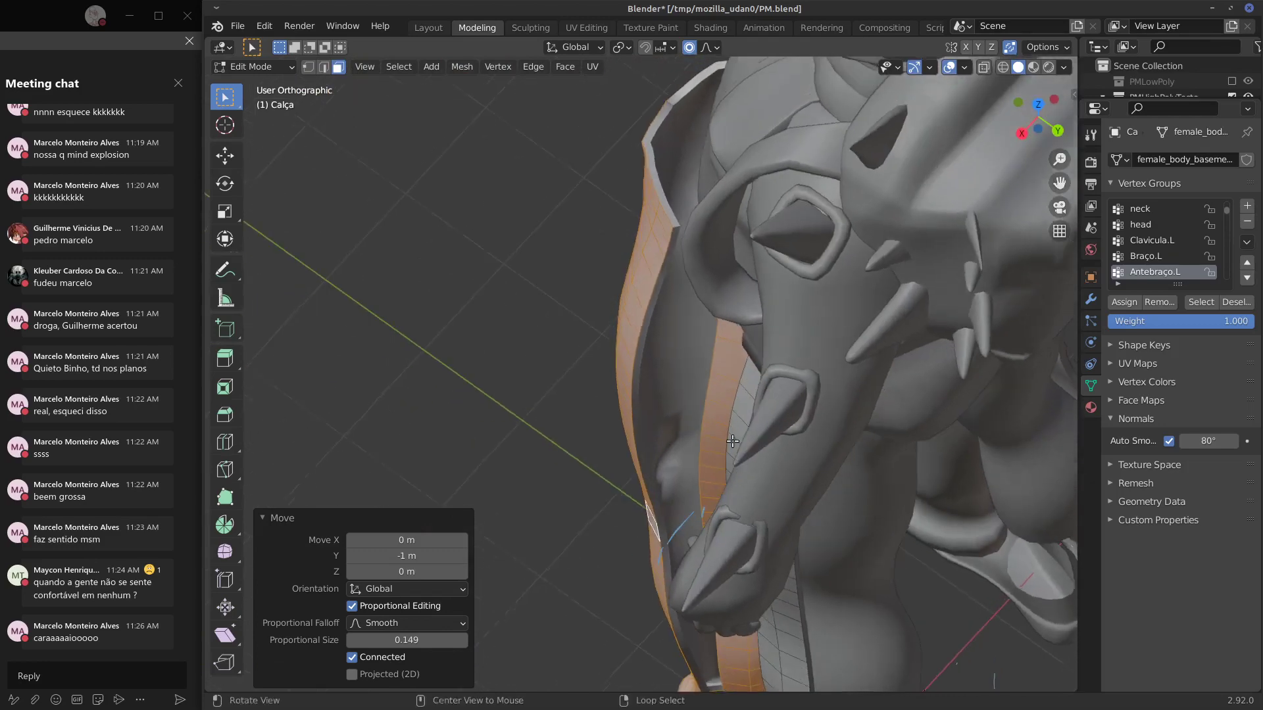
# Sketch annotation strokes beside the moved trouser panel's edge to illustrate its thickness, and erase them.
pyautogui.moveTo(650, 509)
pyautogui.mouseDown()
pyautogui.moveTo(667, 488)
pyautogui.moveTo(658, 474)
pyautogui.mouseUp()
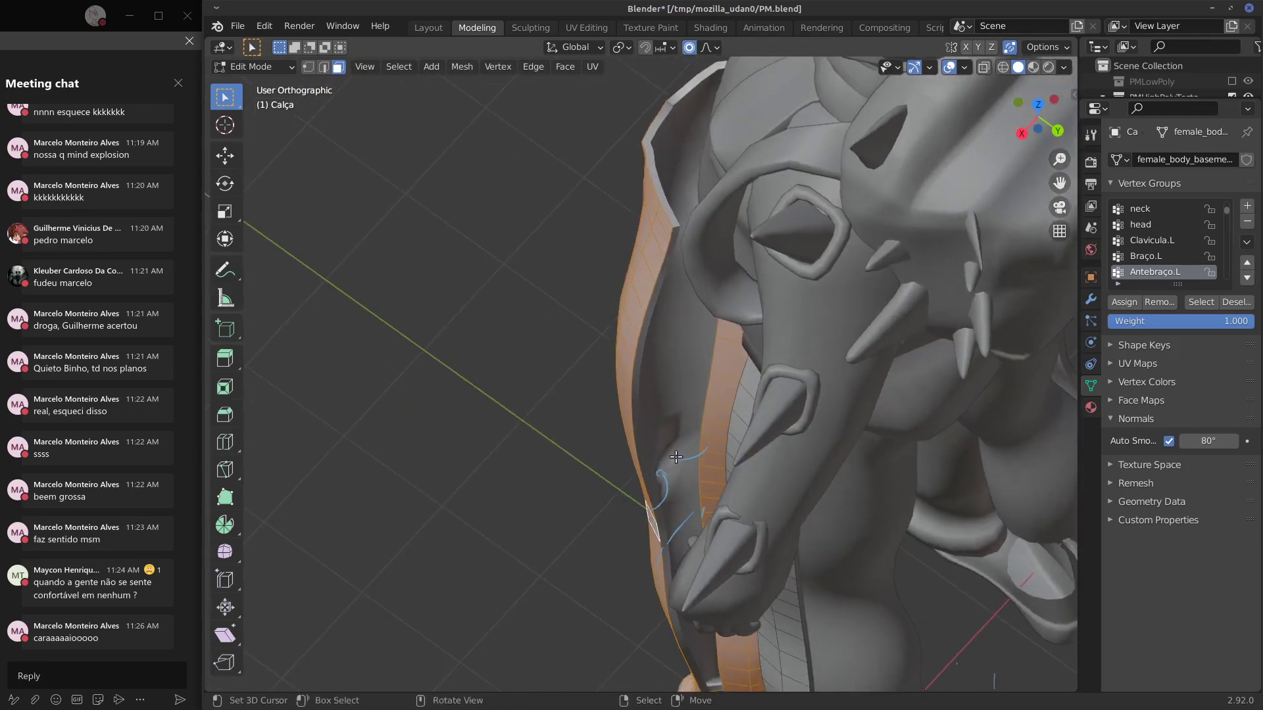
pyautogui.moveTo(645, 516)
pyautogui.mouseDown(button='right')
pyautogui.moveTo(668, 463)
pyautogui.moveTo(667, 482)
pyautogui.mouseUp(button='right')
pyautogui.moveTo(670, 467); pyautogui.dragTo(618, 446, button='middle')
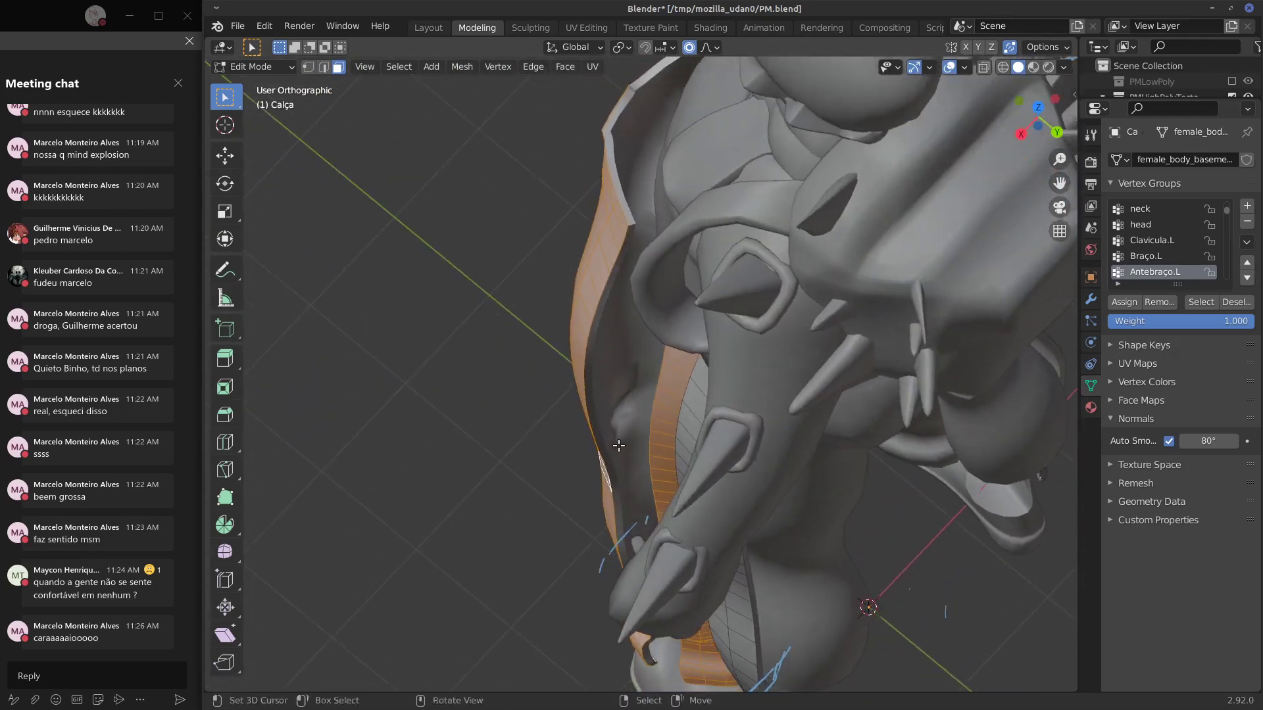
pyautogui.moveTo(607, 479); pyautogui.dragTo(616, 419)
pyautogui.moveTo(615, 438)
pyautogui.keyDown('ctrl'); pyautogui.mouseDown()
pyautogui.moveTo(600, 487)
pyautogui.moveTo(655, 393)
pyautogui.mouseUp(); pyautogui.keyUp('ctrl')
pyautogui.moveTo(588, 498); pyautogui.dragTo(617, 421)
pyautogui.moveTo(684, 394)
pyautogui.mouseDown()
pyautogui.moveTo(637, 404)
pyautogui.moveTo(650, 415)
pyautogui.mouseUp()
pyautogui.moveTo(612, 497)
pyautogui.mouseDown(button='right')
pyautogui.moveTo(612, 408)
pyautogui.moveTo(688, 400)
pyautogui.moveTo(613, 486)
pyautogui.moveTo(595, 483)
pyautogui.mouseUp(button='right')
# Try to extrude the selected trouser panel faces along their normals from the front view.
pyautogui.press('KP_1')
pyautogui.press('e')
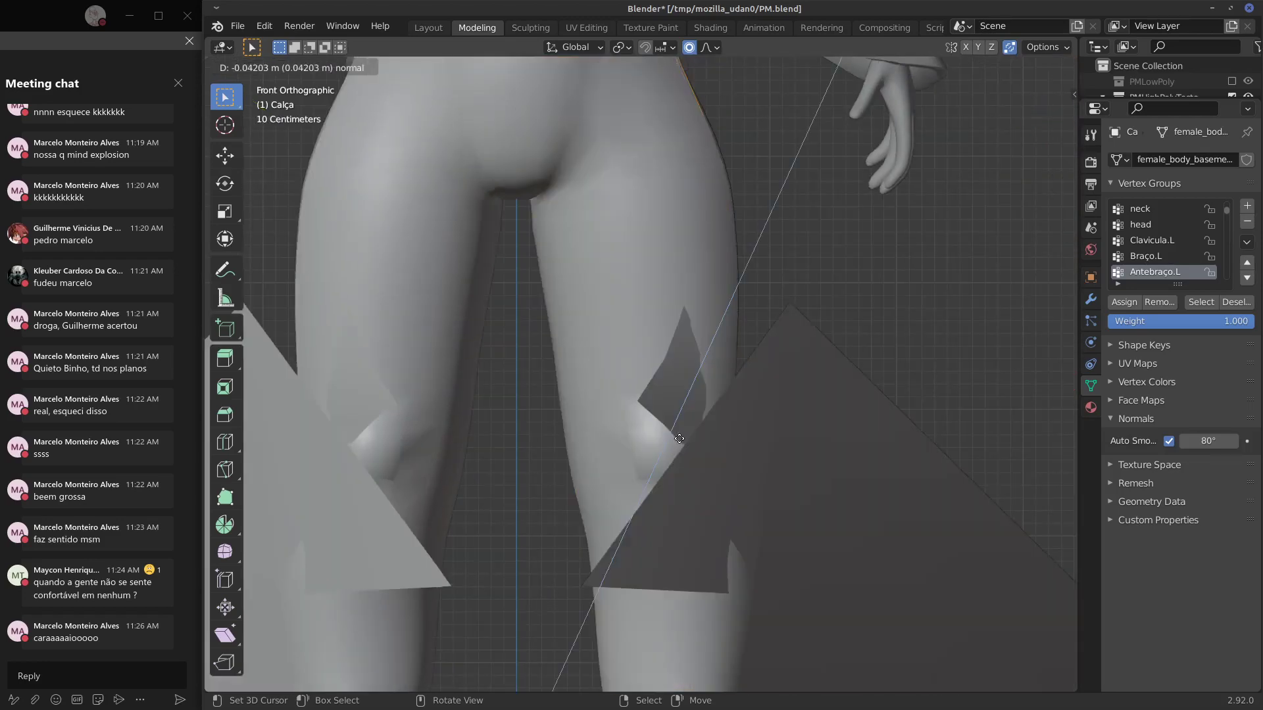
pyautogui.rightClick(687, 438)
pyautogui.moveTo(729, 439); pyautogui.dragTo(615, 442, button='middle')
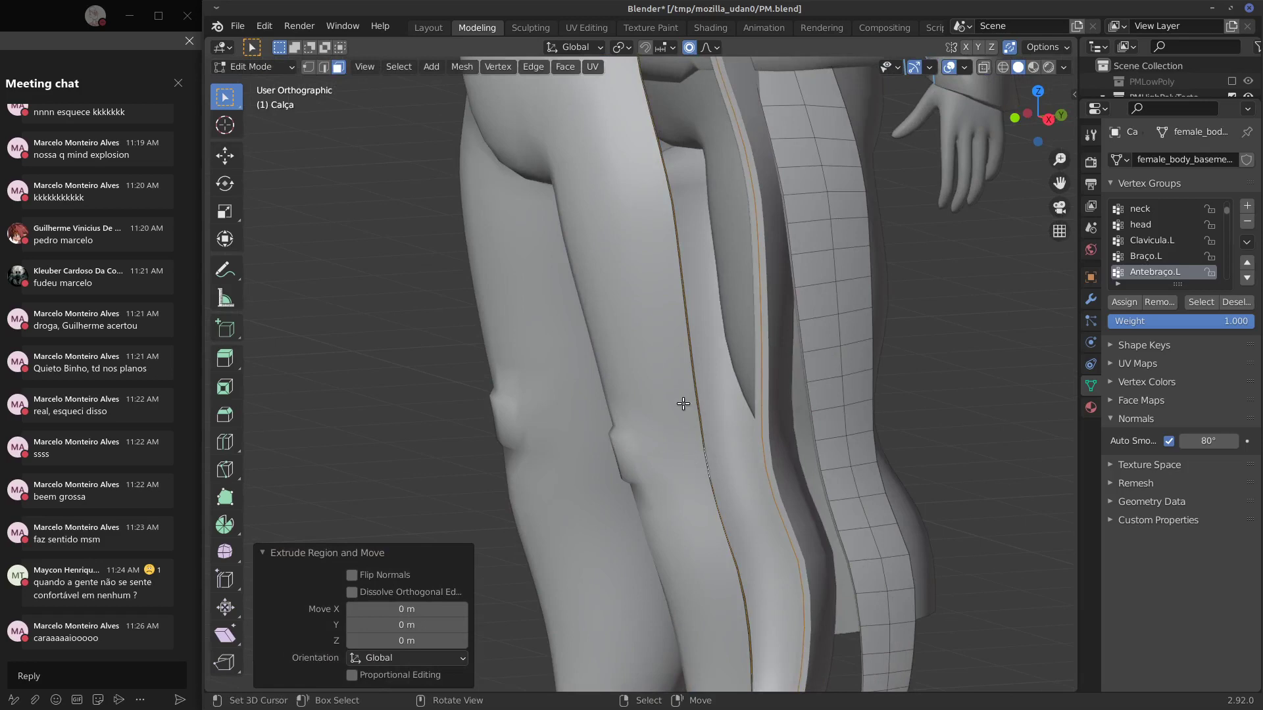
pyautogui.moveTo(782, 492); pyautogui.dragTo(732, 486, button='middle')
pyautogui.scroll(-5, 732, 487)
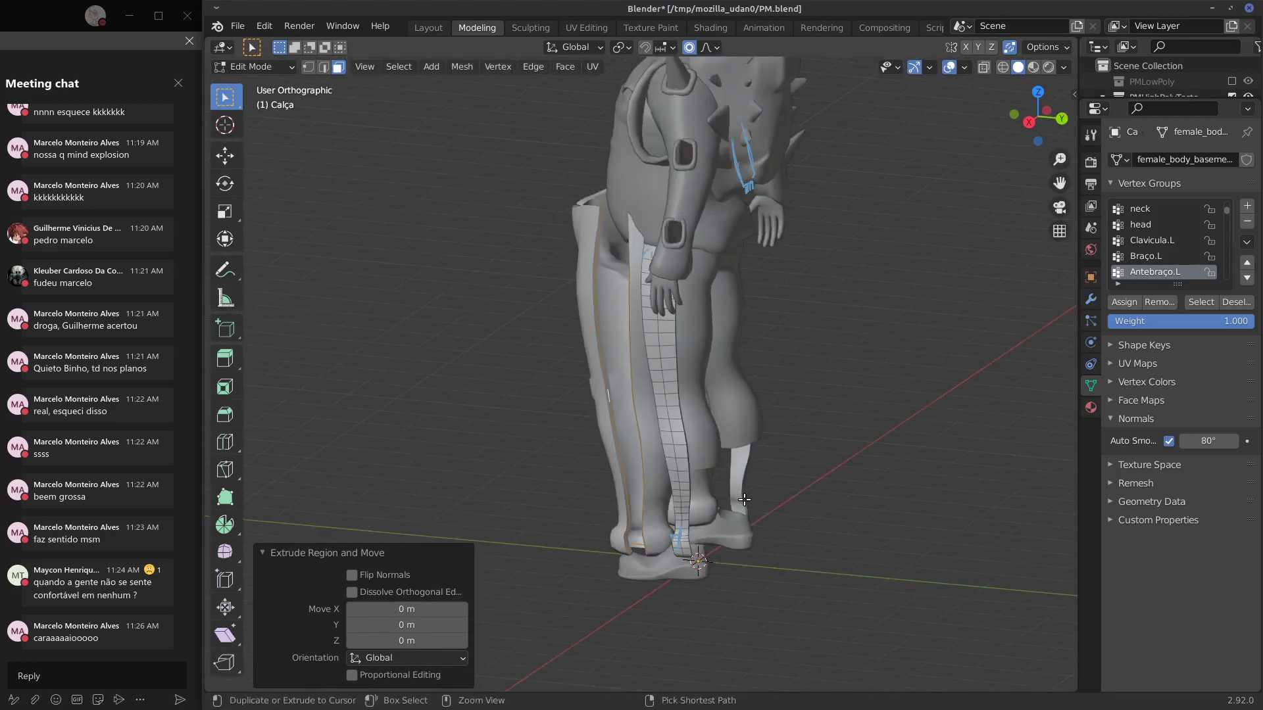
# Undo the extrusion, panel move, linked selection and Auto Smooth change on the trousers.
pyautogui.hotkey('ctrl', 'z')
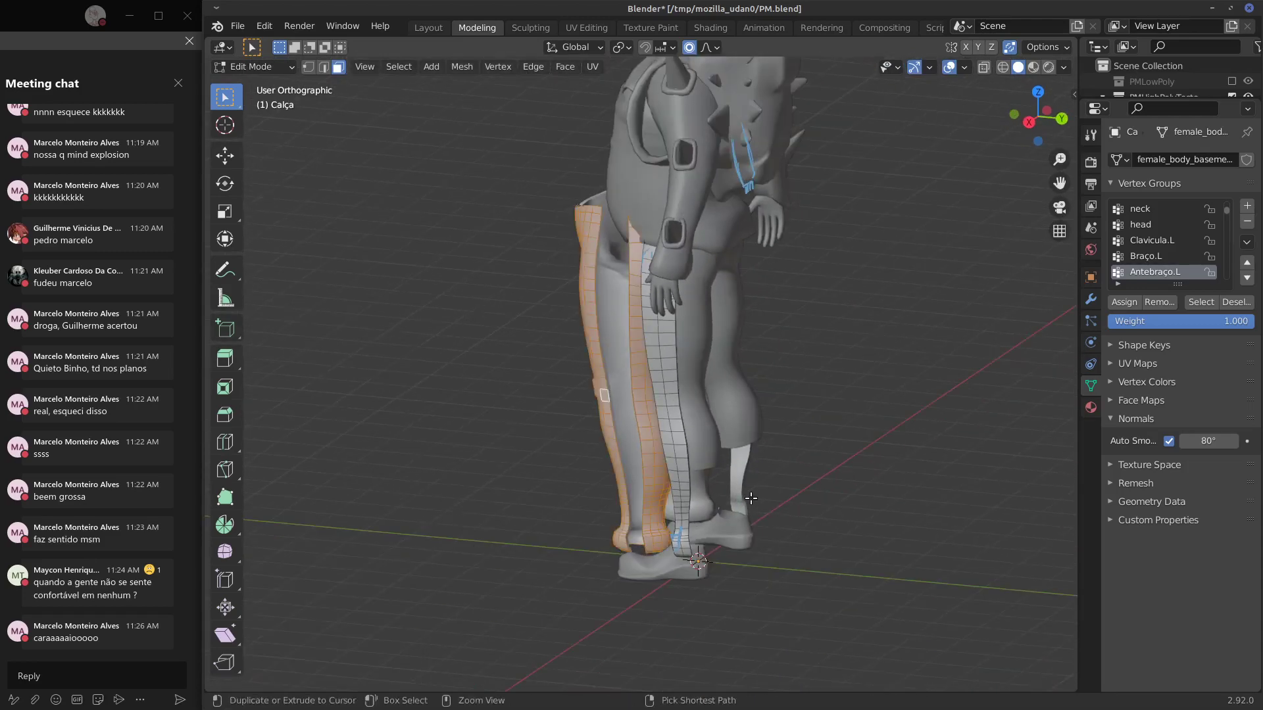
pyautogui.hotkey('ctrl', 'z')
pyautogui.moveTo(774, 488); pyautogui.dragTo(809, 484, button='middle')
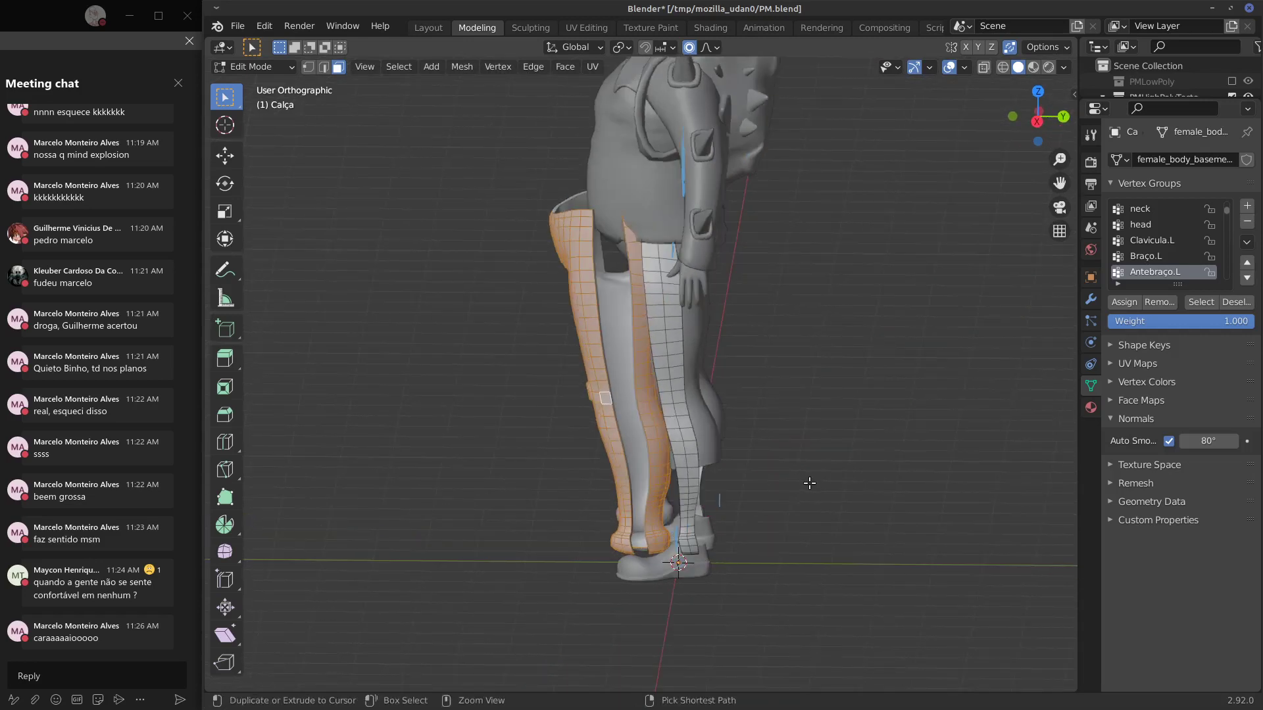
pyautogui.hotkey('ctrl', 'z')
pyautogui.hotkey('ctrl', 'z')
pyautogui.hotkey('ctrl', 'z')
pyautogui.hotkey('ctrl', 'z')
pyautogui.hotkey('ctrl', 'z')
pyautogui.hotkey('ctrl', 'z')
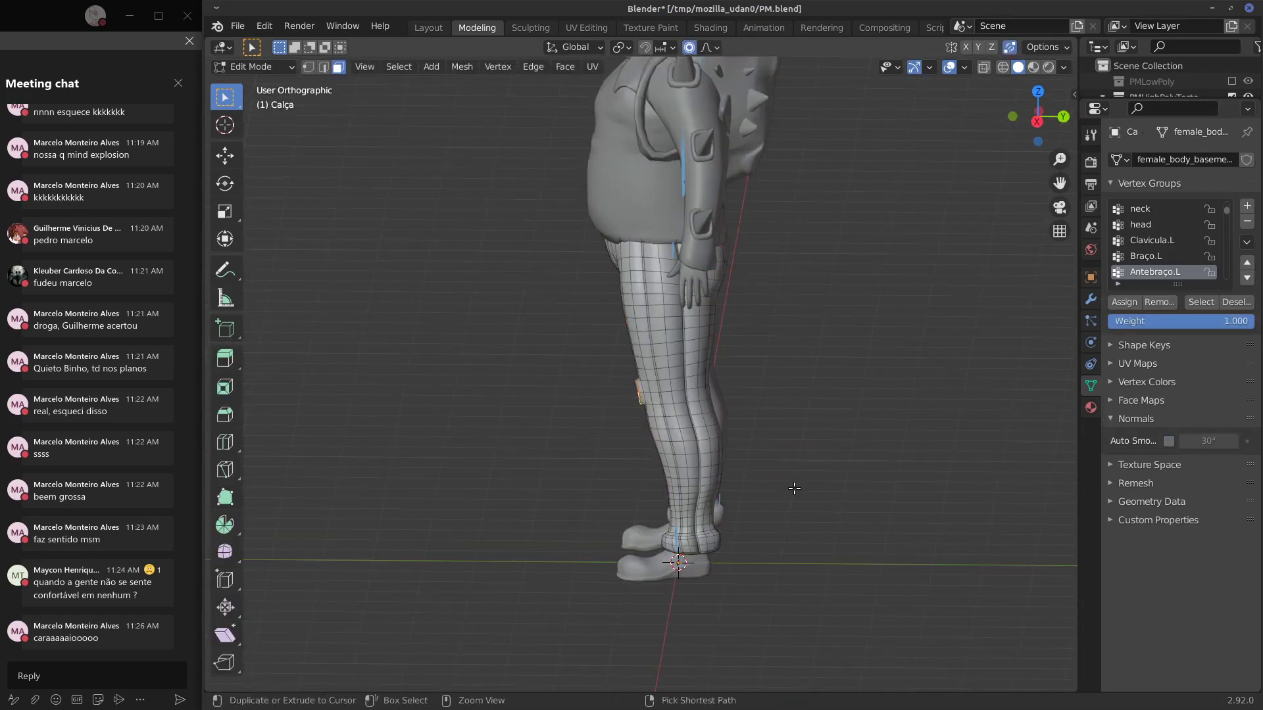
# Return to Object Mode and show the character's upper body from the front in Material Preview shading.
pyautogui.press('KP_1')
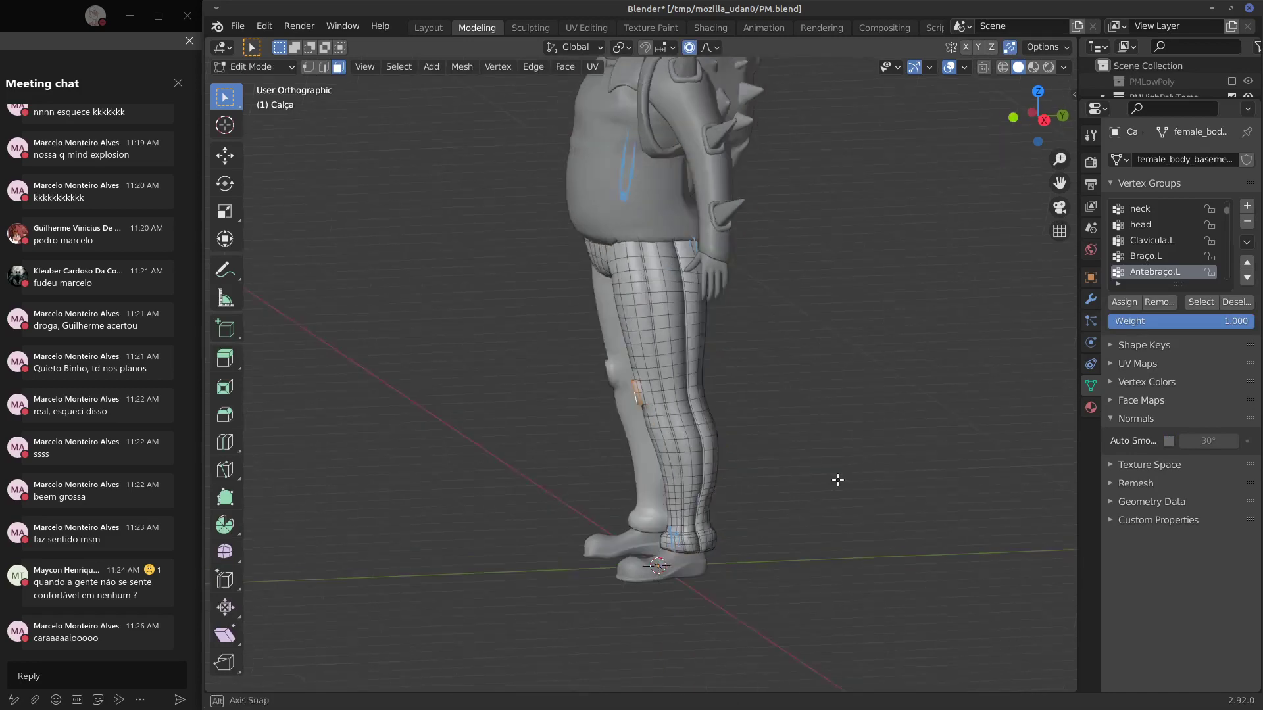
pyautogui.press('Tab')
pyautogui.keyDown('shift'); pyautogui.moveTo(660, 425); pyautogui.dragTo(700, 560, button='middle'); pyautogui.keyUp('shift')
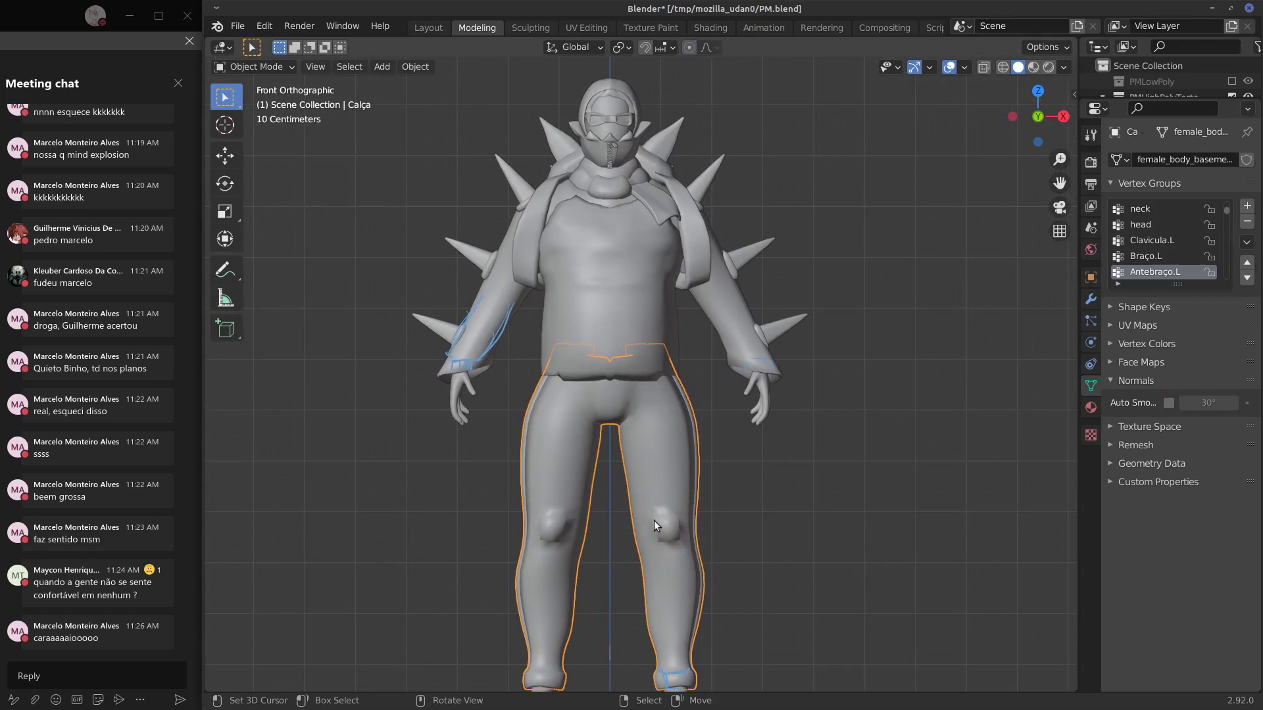
pyautogui.moveTo(683, 387)
pyautogui.keyDown('shift'); pyautogui.mouseDown(button='middle')
pyautogui.moveTo(700, 440)
pyautogui.moveTo(716, 335)
pyautogui.moveTo(677, 353)
pyautogui.moveTo(674, 453)
pyautogui.mouseUp(button='middle'); pyautogui.keyUp('shift')
pyautogui.click(1033, 67)
pyautogui.keyDown('shift'); pyautogui.moveTo(662, 412); pyautogui.dragTo(546, 361, button='middle'); pyautogui.keyUp('shift')
pyautogui.keyDown('shift'); pyautogui.moveTo(620, 340); pyautogui.dragTo(631, 401, button='middle'); pyautogui.keyUp('shift')
pyautogui.scroll(3, 648, 342)
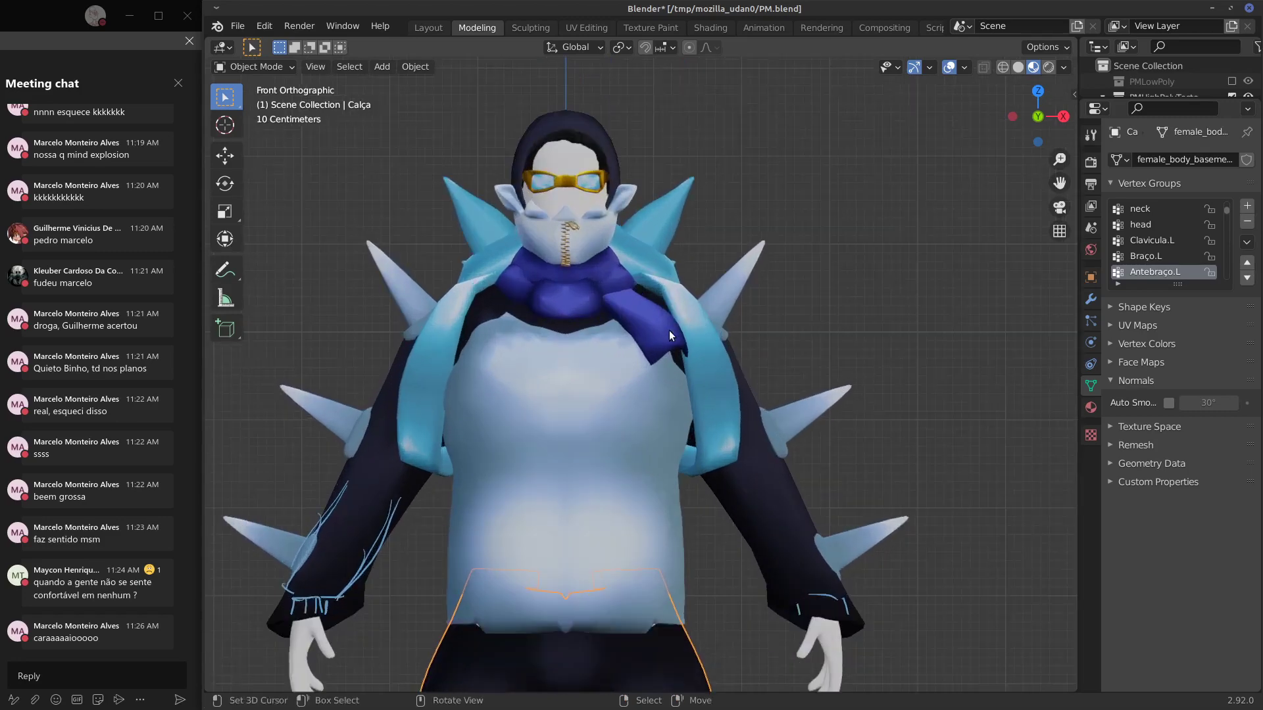
# Sketch annotation strokes around the shoulder strap, upper arm and backpack in the right side view.
pyautogui.press('KP_3')
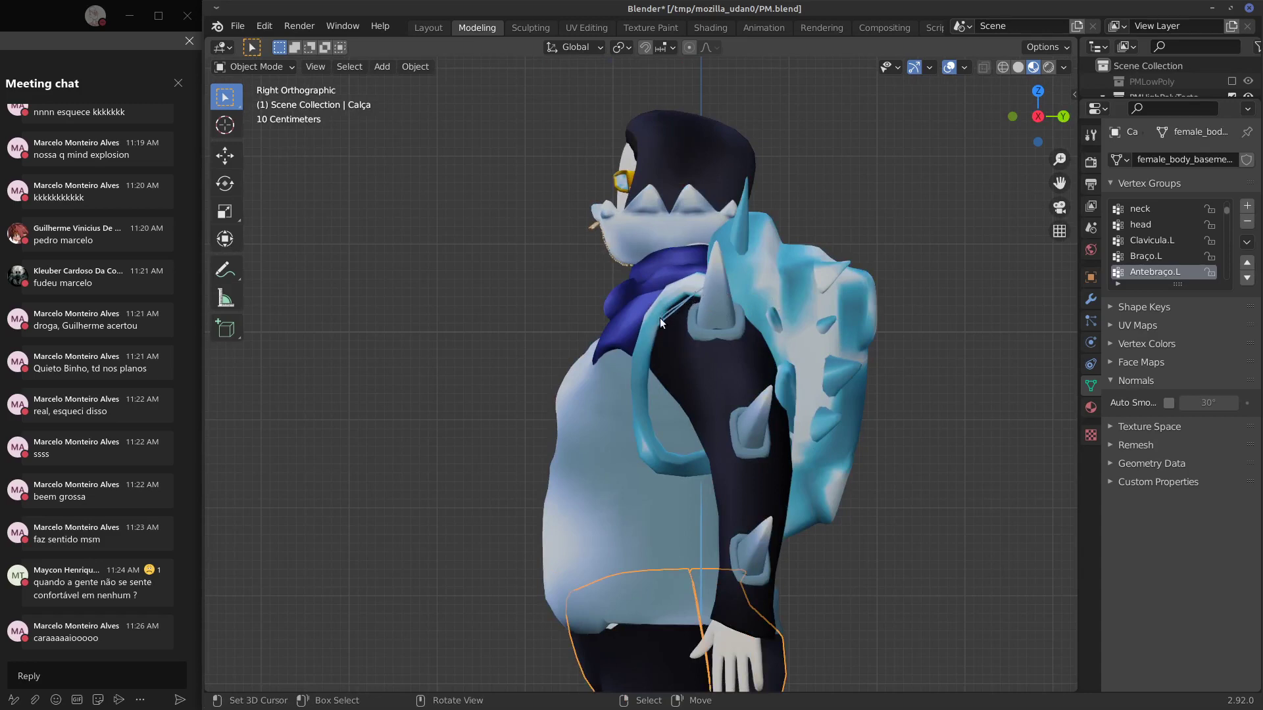
pyautogui.moveTo(660, 318); pyautogui.dragTo(699, 291, button='right')
pyautogui.moveTo(697, 295)
pyautogui.mouseDown()
pyautogui.moveTo(646, 300)
pyautogui.moveTo(652, 281)
pyautogui.moveTo(622, 336)
pyautogui.mouseUp()
pyautogui.moveTo(692, 292); pyautogui.dragTo(678, 468)
pyautogui.moveTo(652, 370); pyautogui.dragTo(714, 449)
pyautogui.moveTo(752, 213)
pyautogui.mouseDown()
pyautogui.moveTo(785, 212)
pyautogui.moveTo(879, 263)
pyautogui.moveTo(869, 295)
pyautogui.mouseUp()
# Draw two annotation lines down the sleeve linking the arm spikes, and erase them.
pyautogui.moveTo(731, 367); pyautogui.dragTo(689, 377, button='middle')
pyautogui.moveTo(701, 355)
pyautogui.mouseDown()
pyautogui.moveTo(727, 464)
pyautogui.moveTo(710, 576)
pyautogui.mouseUp()
pyautogui.moveTo(728, 491); pyautogui.dragTo(724, 571)
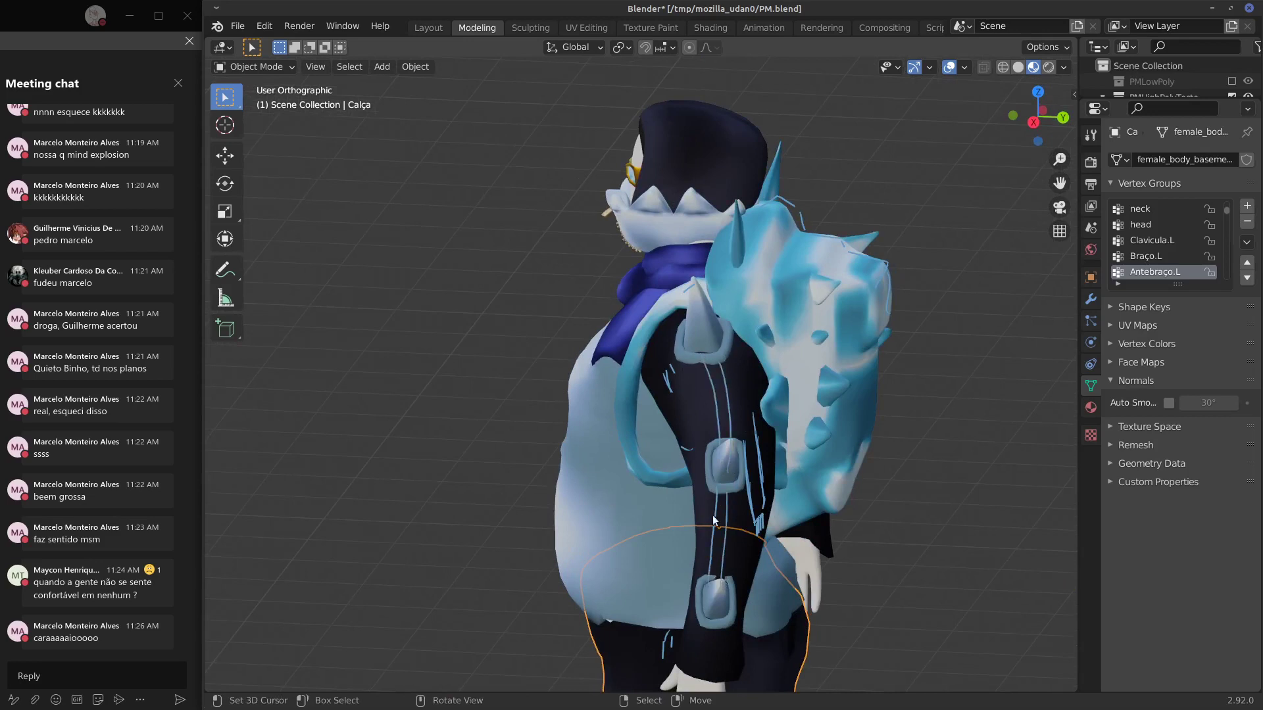
pyautogui.moveTo(718, 565); pyautogui.dragTo(721, 418, button='right')
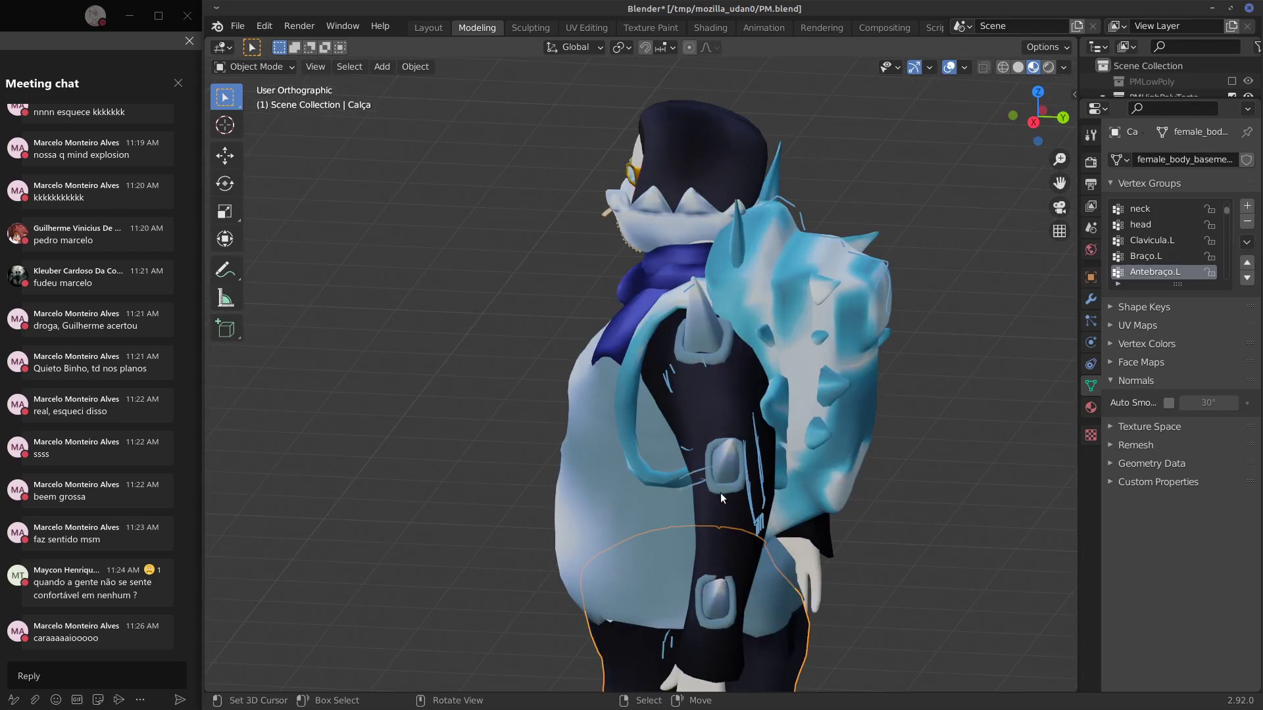
# Sketch annotation bands across the arm at the middle and lower spikes, and erase them.
pyautogui.moveTo(704, 476); pyautogui.dragTo(814, 442, button='middle')
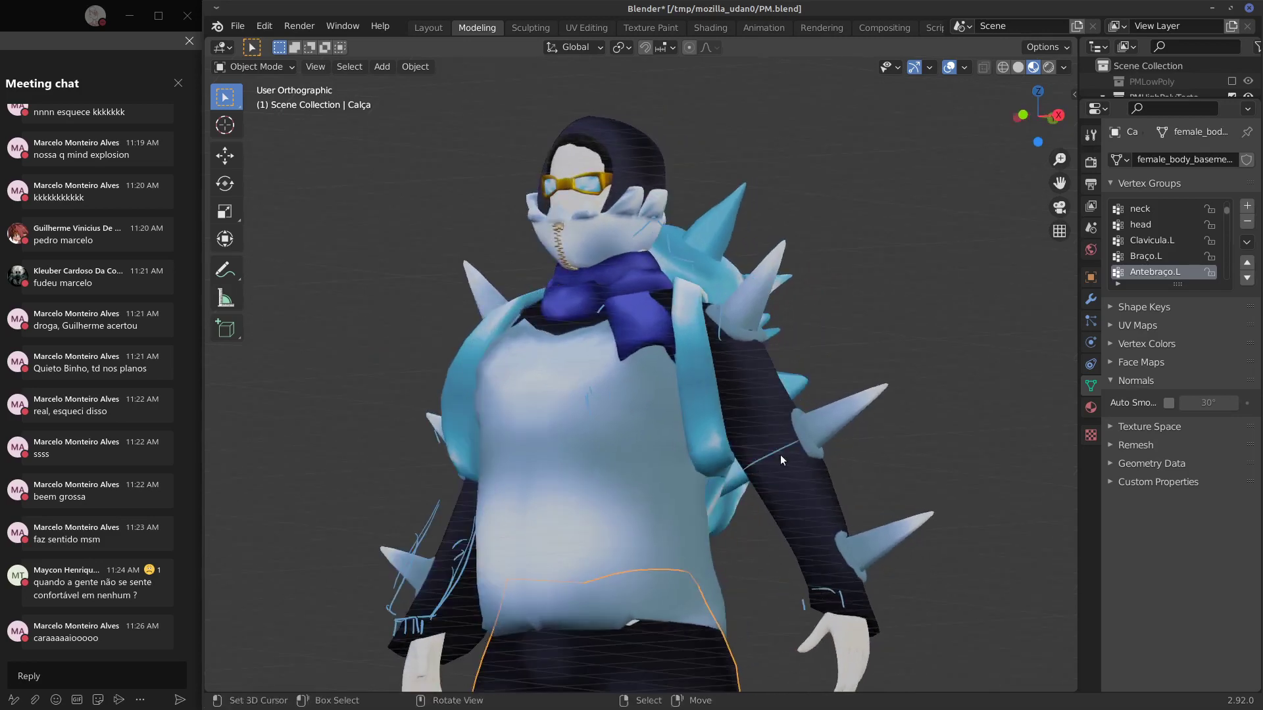
pyautogui.moveTo(747, 477); pyautogui.dragTo(804, 451)
pyautogui.moveTo(774, 575); pyautogui.dragTo(846, 560)
pyautogui.moveTo(786, 579)
pyautogui.mouseDown(button='right')
pyautogui.moveTo(830, 560)
pyautogui.moveTo(801, 446)
pyautogui.moveTo(763, 484)
pyautogui.mouseUp(button='right')
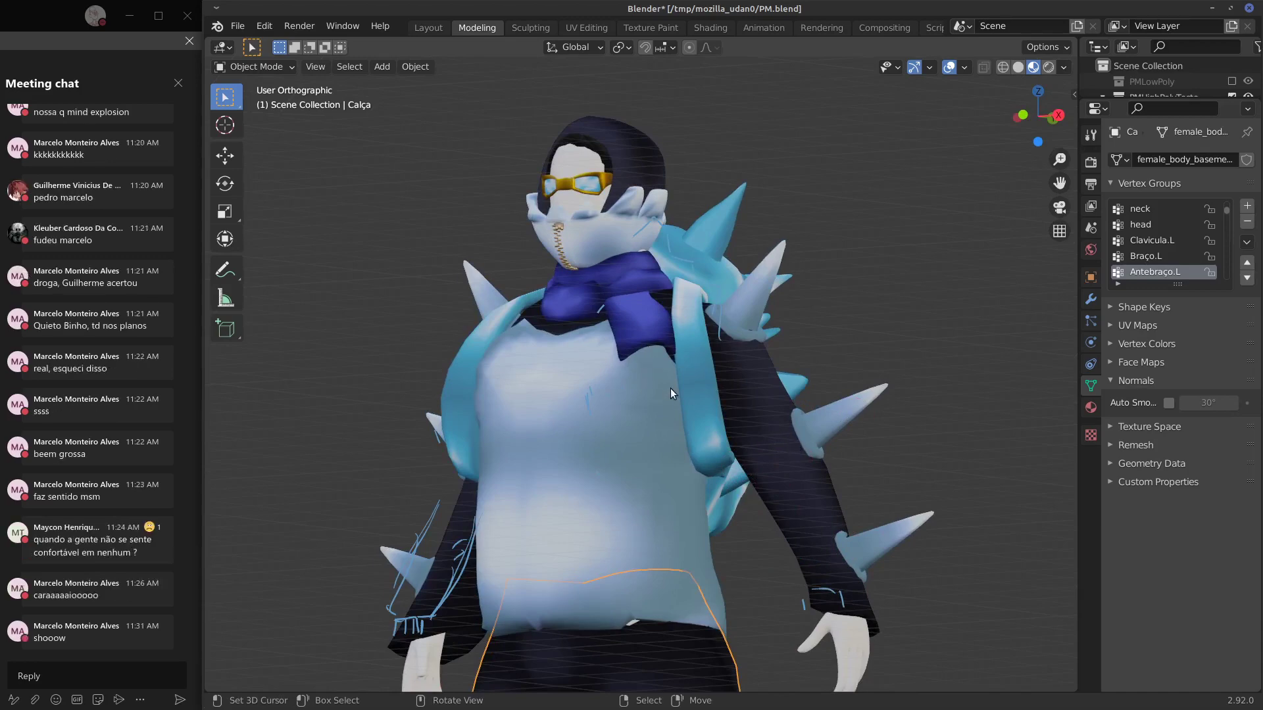
pyautogui.moveTo(669, 388); pyautogui.dragTo(645, 348, button='middle')
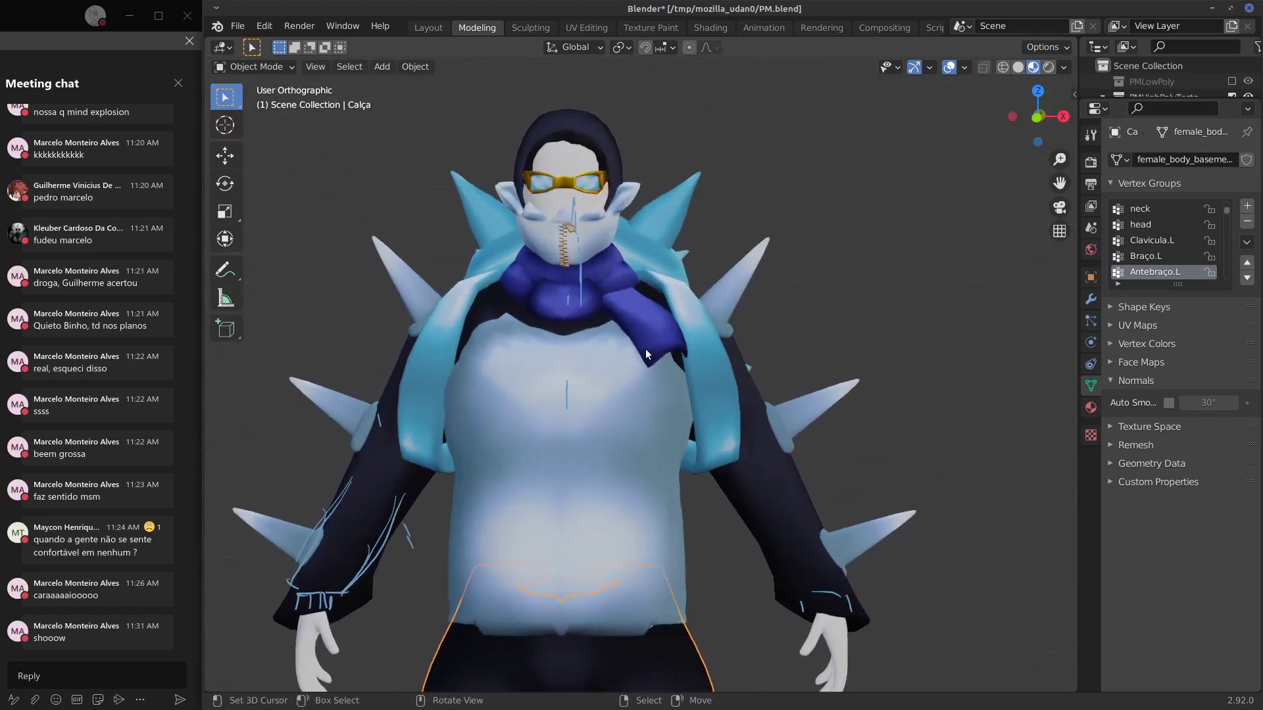
pyautogui.press('KP_1')
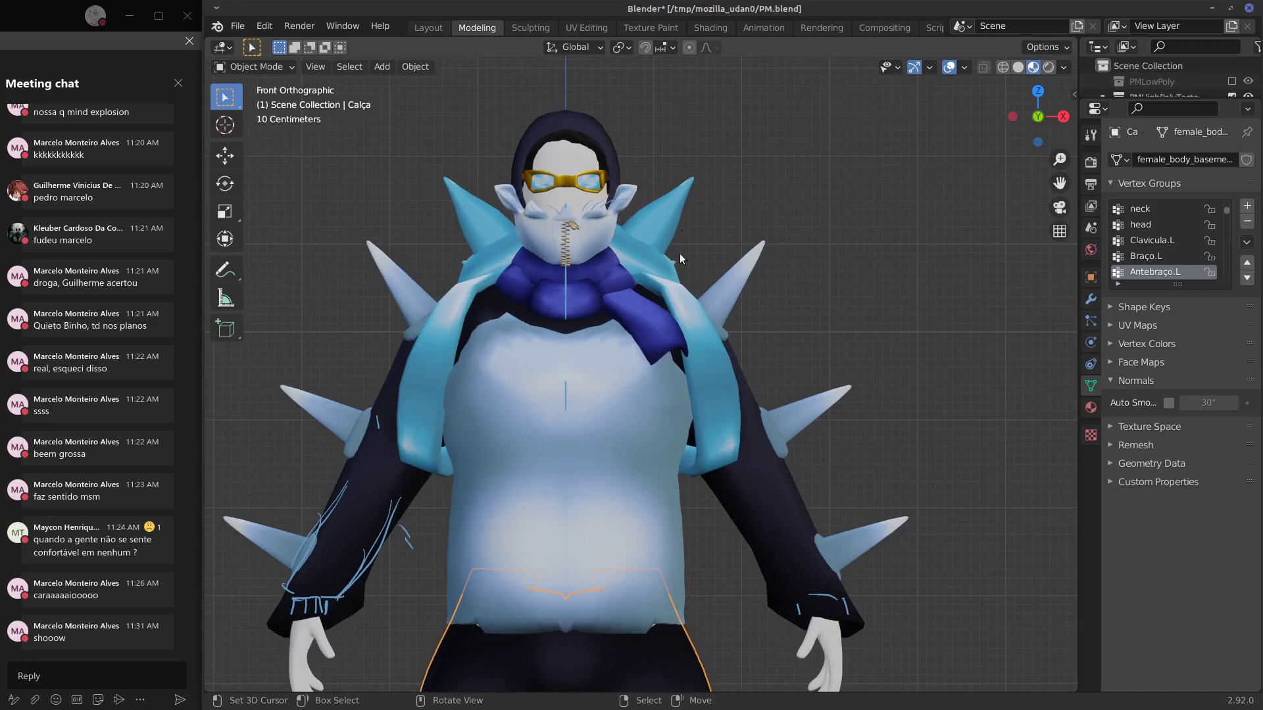
pyautogui.moveTo(689, 281); pyautogui.dragTo(668, 317, button='middle')
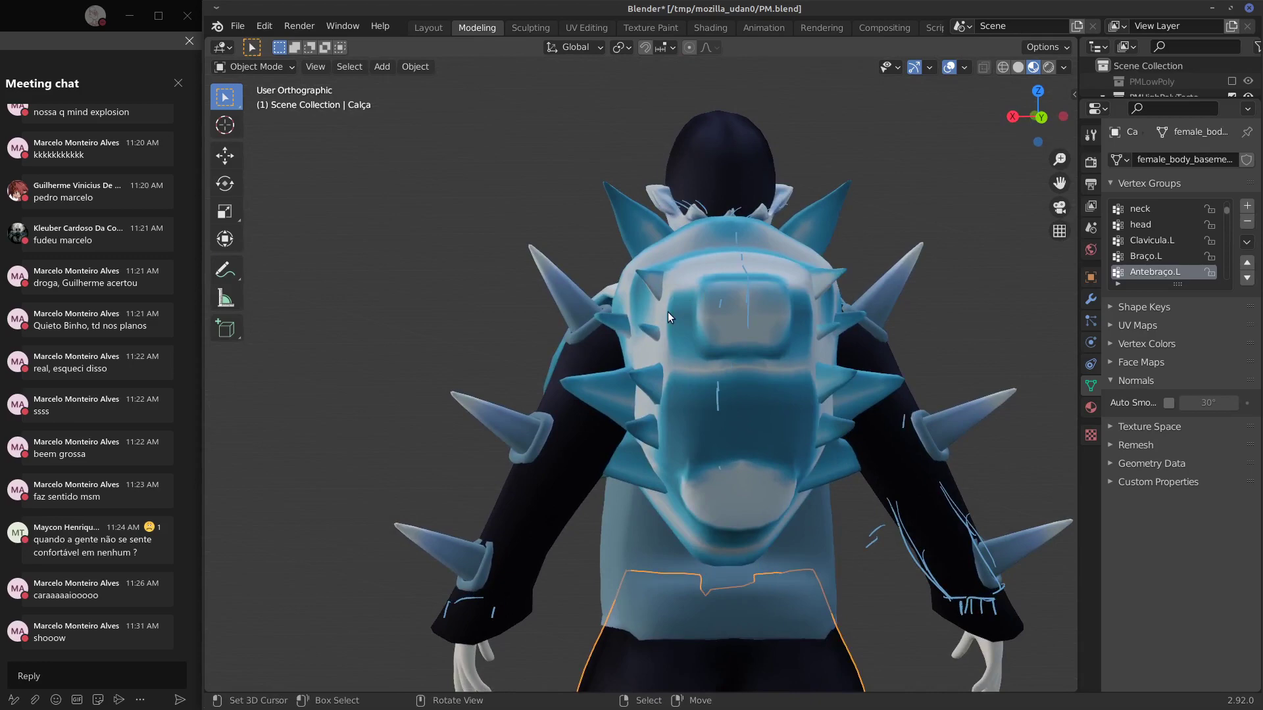
# Sketch annotation strokes across the forearm and beside the middle spike in the front view, and erase them.
pyautogui.press('KP_1')
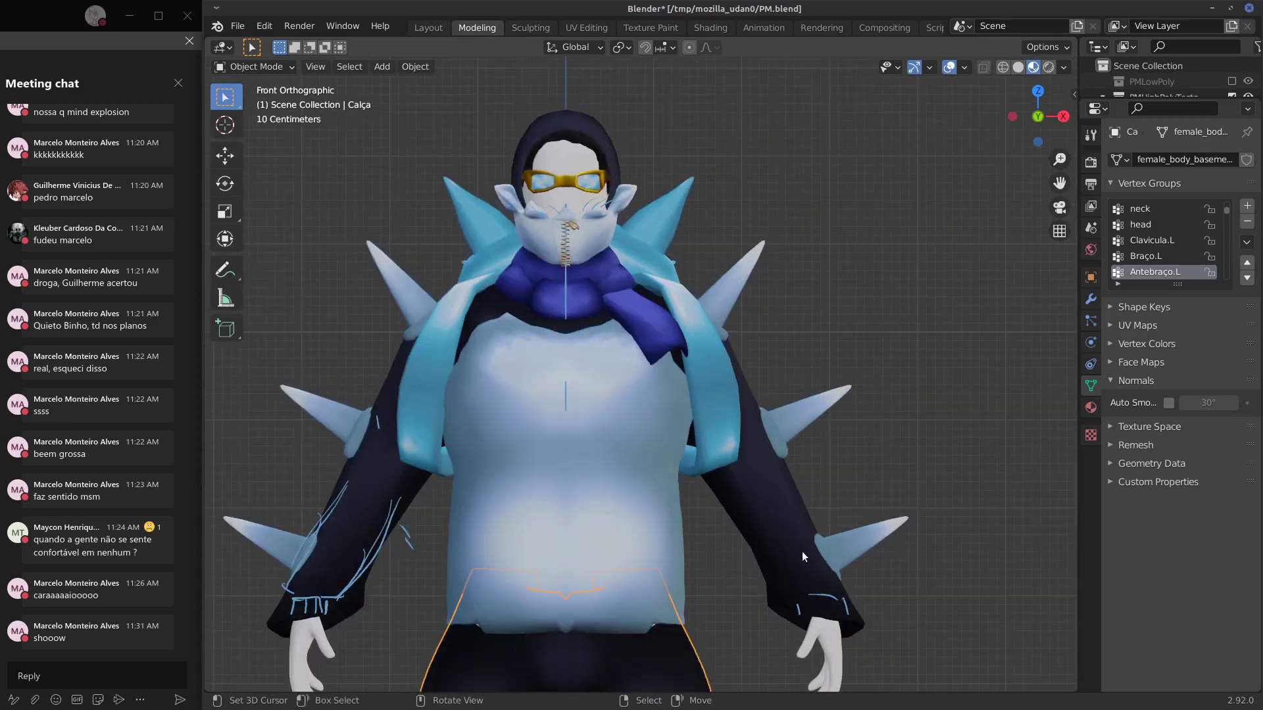
pyautogui.moveTo(757, 574); pyautogui.dragTo(825, 559)
pyautogui.moveTo(750, 577); pyautogui.dragTo(820, 550, button='right')
pyautogui.moveTo(895, 481)
pyautogui.mouseDown()
pyautogui.moveTo(830, 481)
pyautogui.moveTo(849, 488)
pyautogui.mouseUp()
pyautogui.moveTo(822, 482); pyautogui.dragTo(914, 468, button='right')
# Try annotation strokes around the upper arm beside the backpack strap, erasing and undoing them.
pyautogui.moveTo(699, 528); pyautogui.dragTo(738, 482)
pyautogui.moveTo(720, 491); pyautogui.dragTo(731, 495)
pyautogui.moveTo(696, 525); pyautogui.dragTo(733, 490, button='right')
pyautogui.moveTo(705, 534); pyautogui.dragTo(737, 533)
pyautogui.hotkey('ctrl', 'z')
pyautogui.moveTo(713, 483); pyautogui.dragTo(773, 452)
pyautogui.moveTo(765, 429); pyautogui.dragTo(739, 439)
pyautogui.hotkey('ctrl', 'z')
pyautogui.hotkey('ctrl', 'z')
# Annotate bracelet-like bands across both forearms at the lower spikes and across one arm at its middle spike.
pyautogui.moveTo(743, 363); pyautogui.dragTo(698, 379, button='middle')
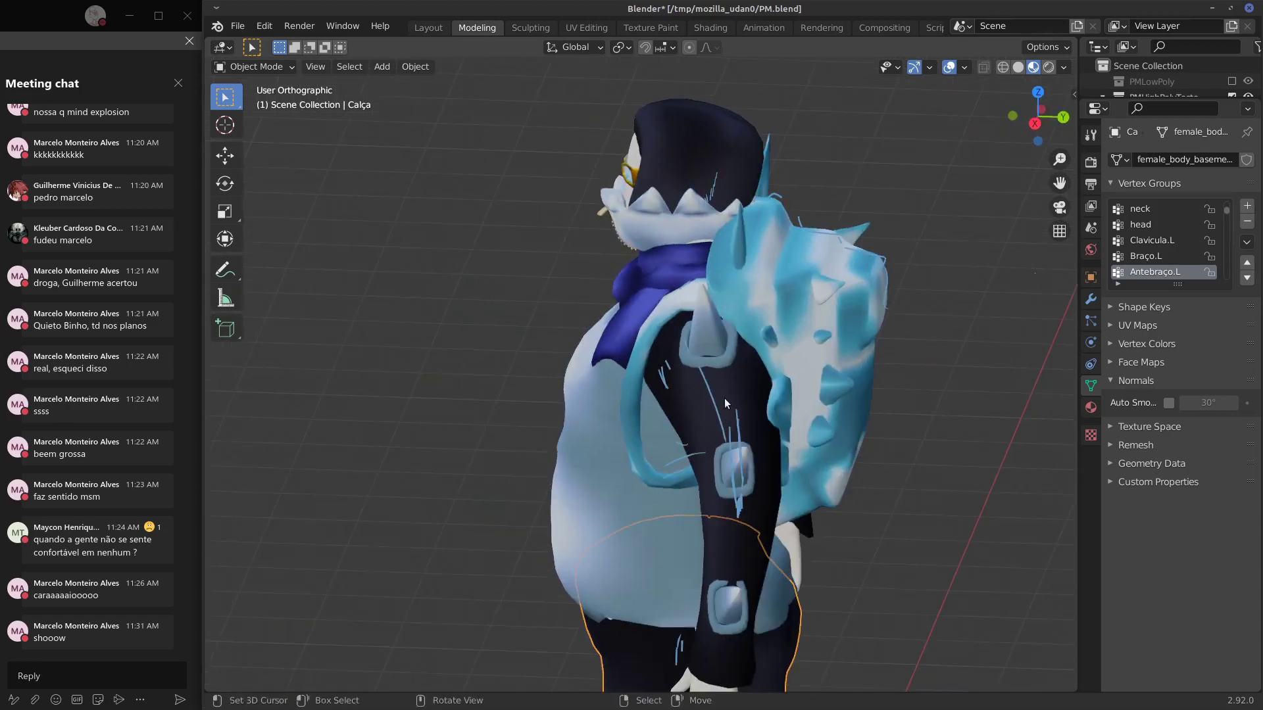
pyautogui.moveTo(676, 496); pyautogui.dragTo(851, 494, button='middle')
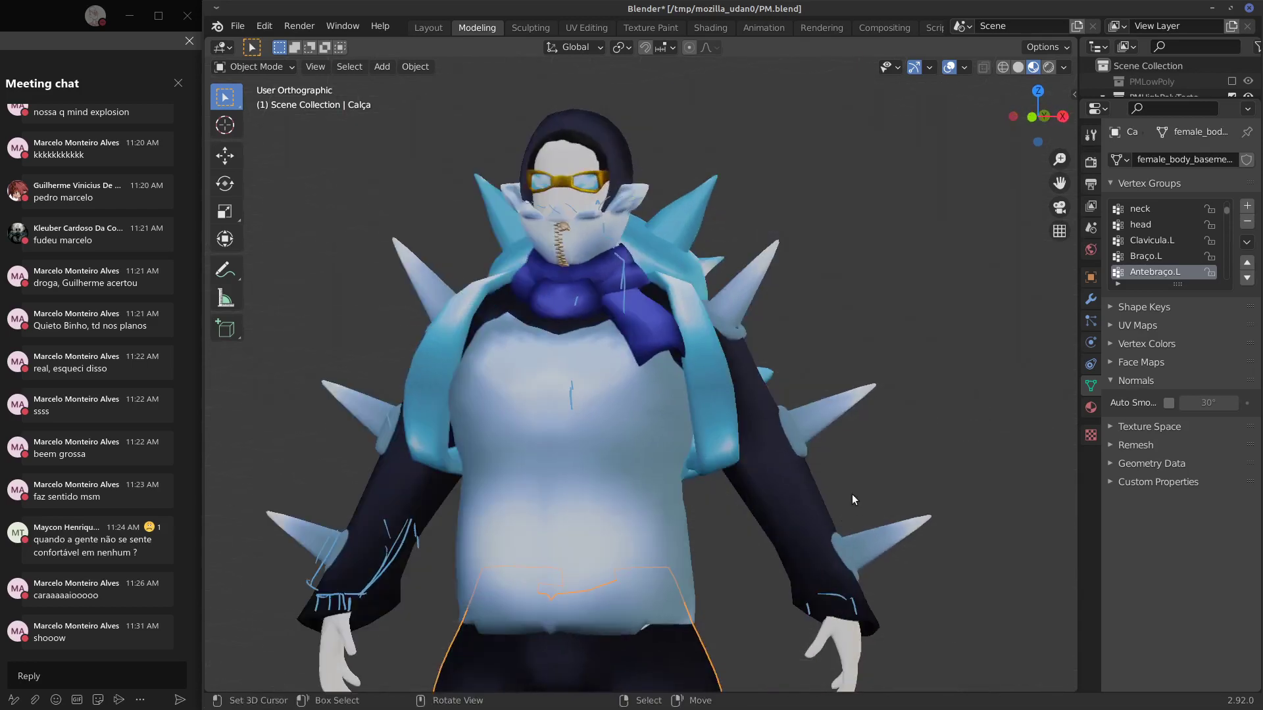
pyautogui.moveTo(847, 551); pyautogui.dragTo(773, 573)
pyautogui.moveTo(853, 562)
pyautogui.mouseDown()
pyautogui.moveTo(784, 576)
pyautogui.moveTo(769, 563)
pyautogui.mouseUp()
pyautogui.moveTo(720, 487); pyautogui.dragTo(795, 453)
pyautogui.moveTo(327, 548)
pyautogui.mouseDown()
pyautogui.moveTo(388, 579)
pyautogui.moveTo(400, 570)
pyautogui.mouseUp()
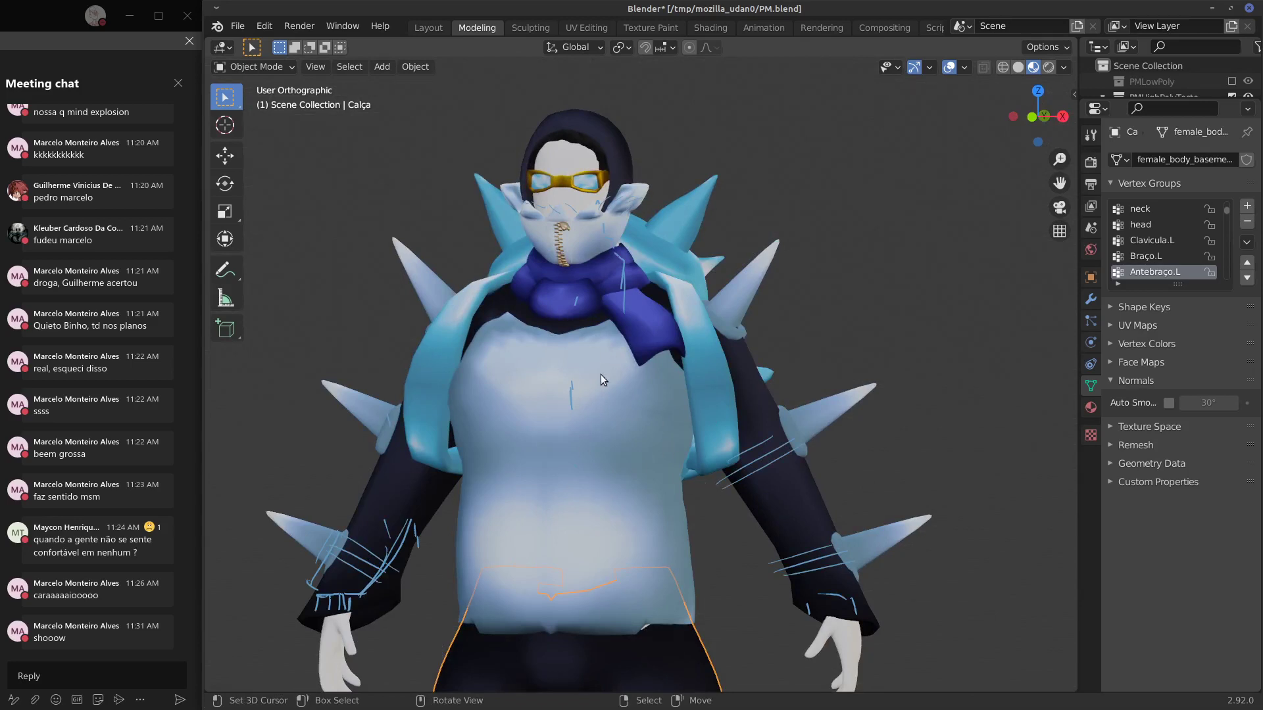
pyautogui.press('KP_1')
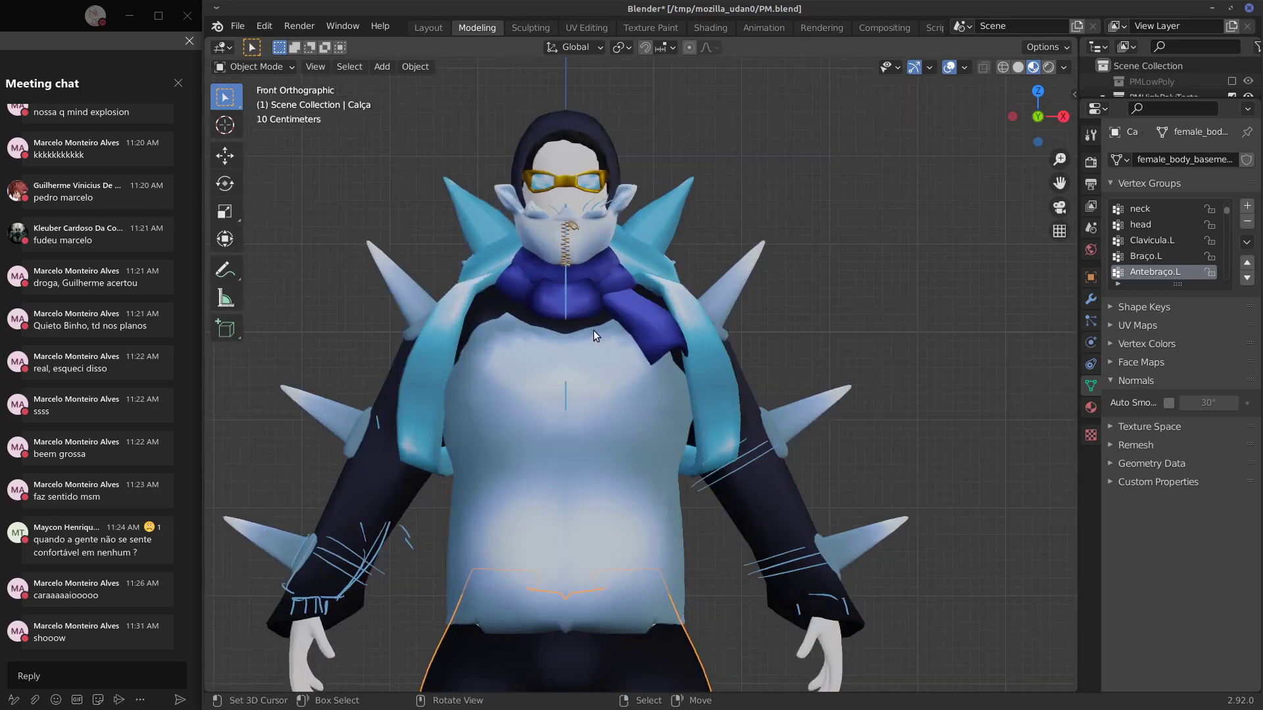
# Annotate the mask's upper edge across the face just below the goggles, with a short vertical centre line.
pyautogui.moveTo(595, 329)
pyautogui.mouseDown(button='middle')
pyautogui.moveTo(609, 403)
pyautogui.moveTo(724, 393)
pyautogui.moveTo(663, 408)
pyautogui.moveTo(676, 428)
pyautogui.moveTo(747, 416)
pyautogui.moveTo(579, 334)
pyautogui.mouseUp(button='middle')
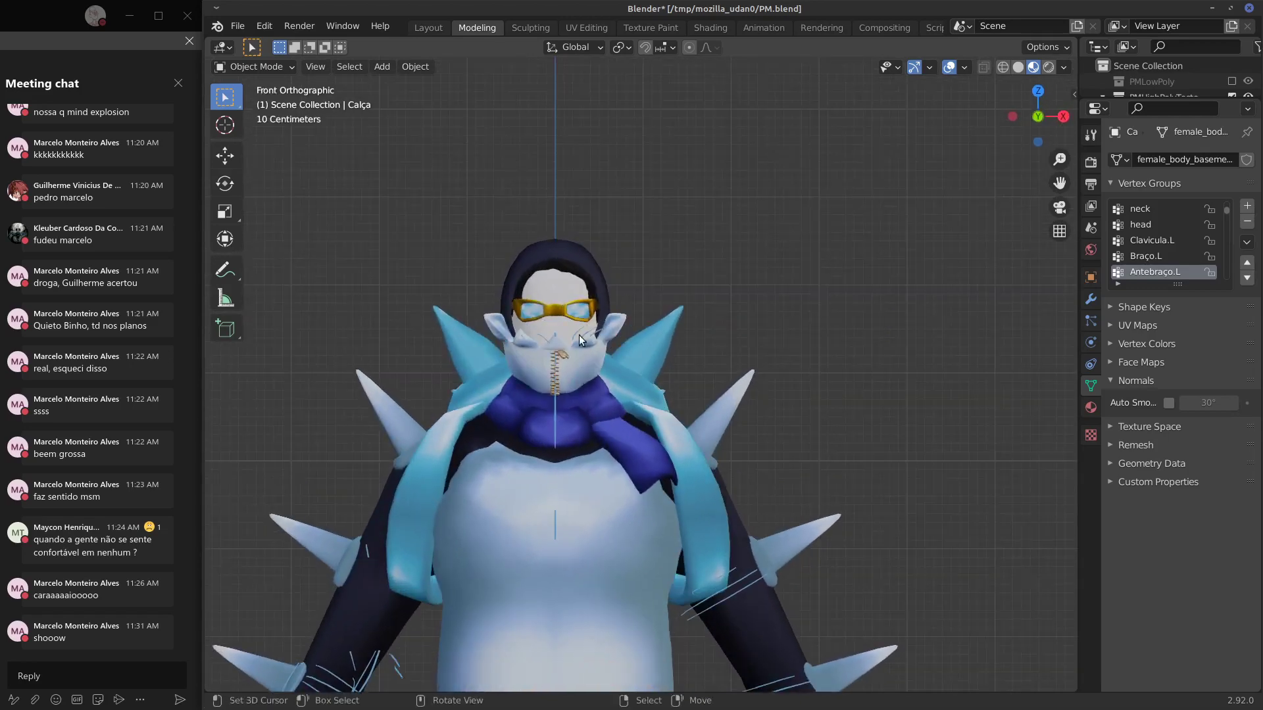
pyautogui.scroll(4, 550, 309)
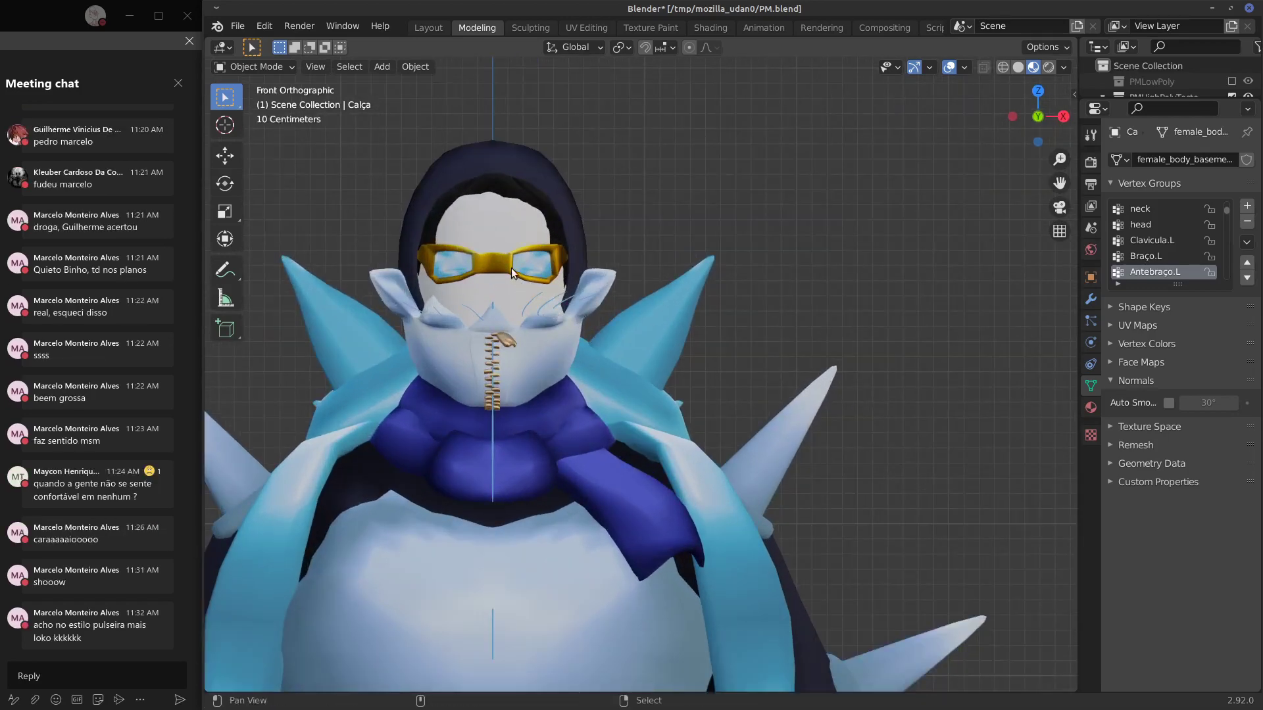
pyautogui.keyDown('shift'); pyautogui.moveTo(512, 273); pyautogui.dragTo(549, 253, button='middle'); pyautogui.keyUp('shift')
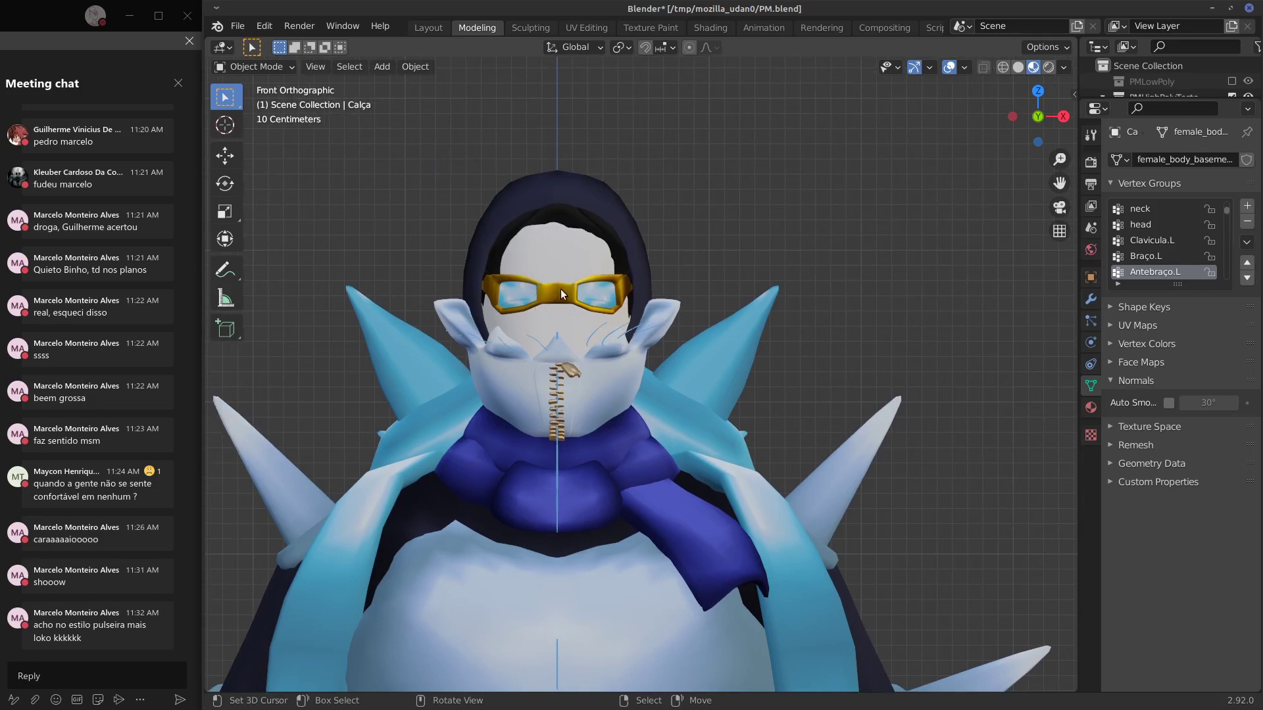
pyautogui.keyDown('shift'); pyautogui.moveTo(630, 359); pyautogui.dragTo(653, 336, button='middle'); pyautogui.keyUp('shift')
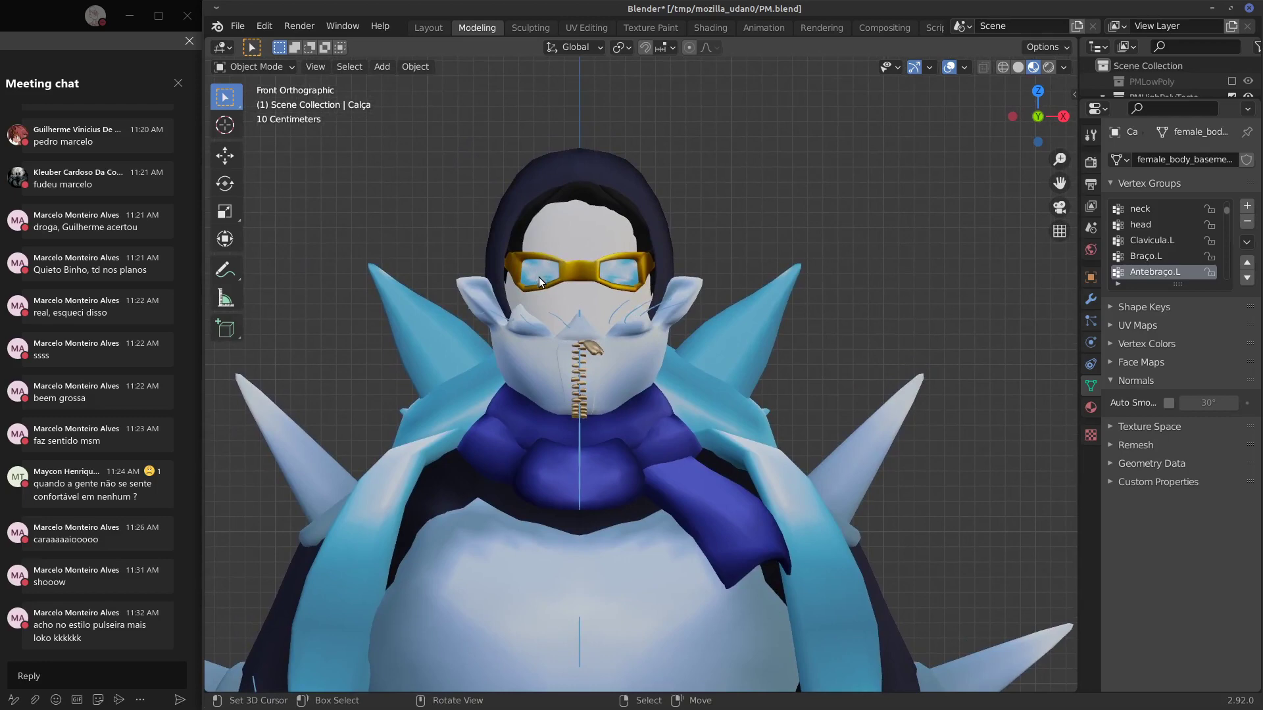
pyautogui.moveTo(550, 232); pyautogui.dragTo(621, 212, button='middle')
pyautogui.moveTo(505, 311)
pyautogui.mouseDown()
pyautogui.moveTo(569, 280)
pyautogui.moveTo(648, 301)
pyautogui.mouseUp()
pyautogui.moveTo(581, 284); pyautogui.dragTo(584, 322)
pyautogui.moveTo(499, 289); pyautogui.dragTo(641, 290)
pyautogui.moveTo(703, 303); pyautogui.dragTo(686, 318)
# Outline a straight strap shape in annotation strokes over the inner edge of the character's right backpack strap.
pyautogui.scroll(-4, 713, 250)
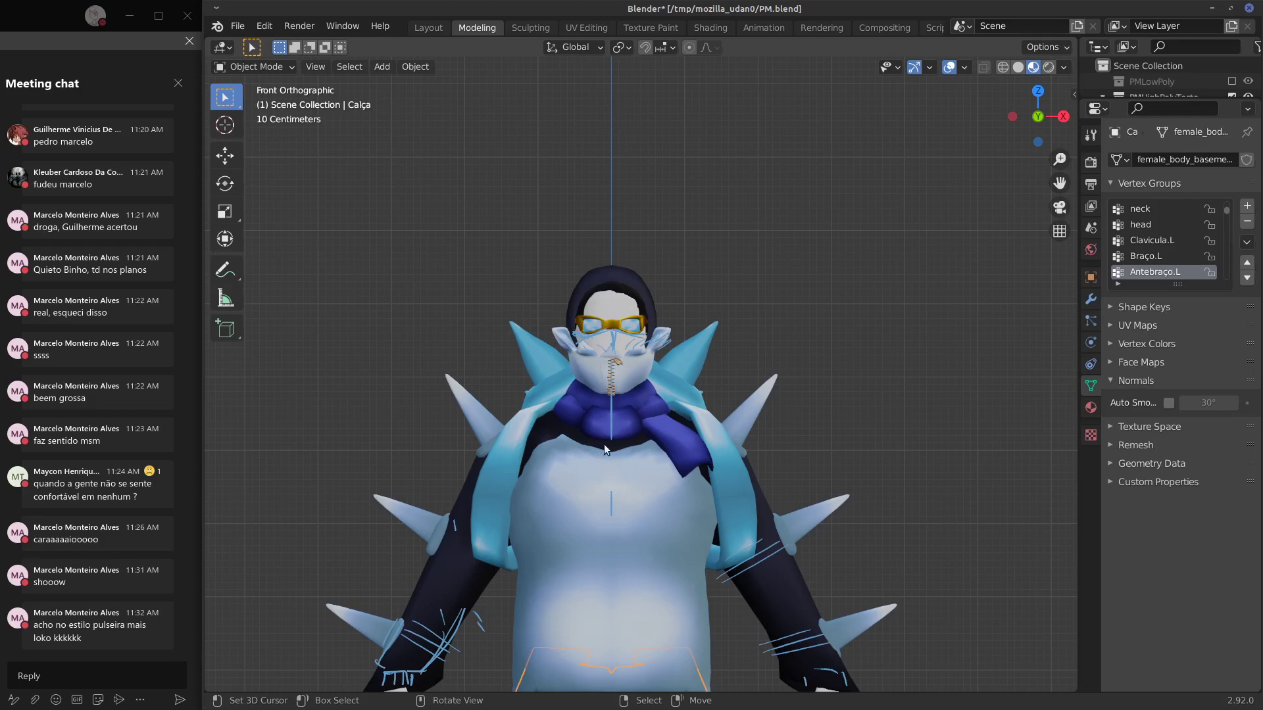
pyautogui.moveTo(604, 444); pyautogui.dragTo(668, 476, button='middle')
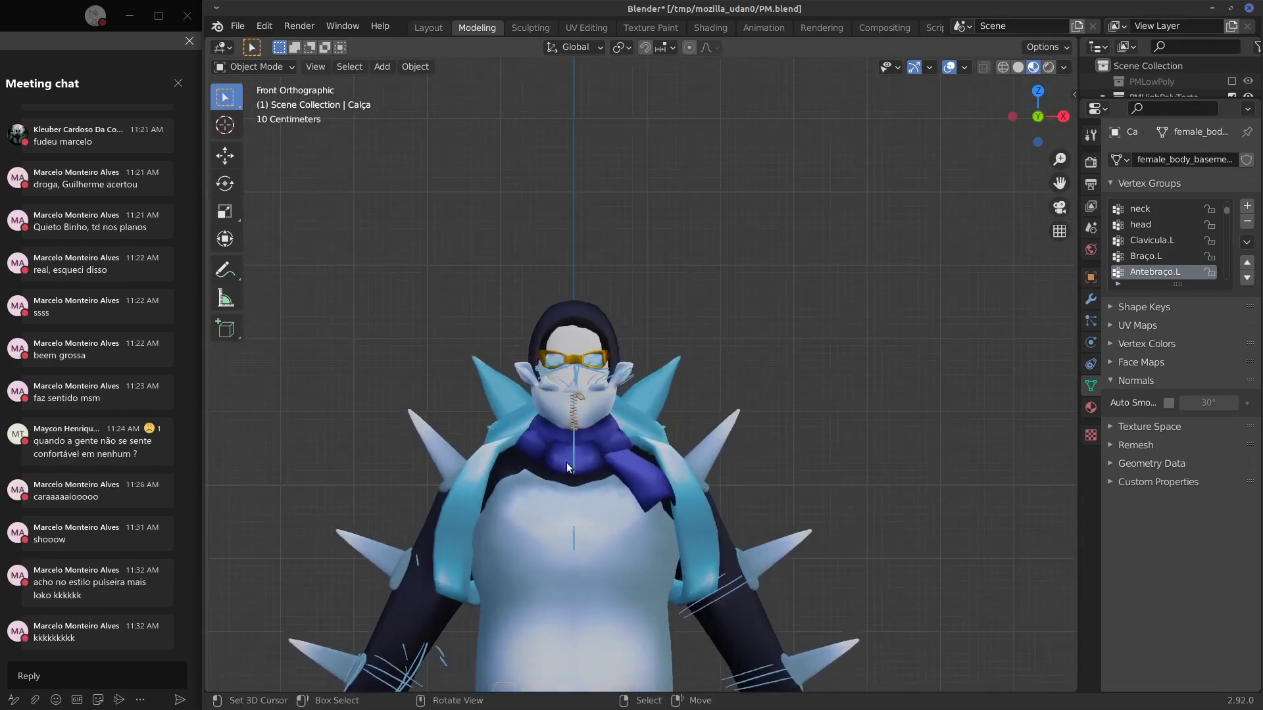
pyautogui.scroll(2, 575, 483)
pyautogui.keyDown('shift'); pyautogui.moveTo(411, 500); pyautogui.dragTo(439, 405, button='middle'); pyautogui.keyUp('shift')
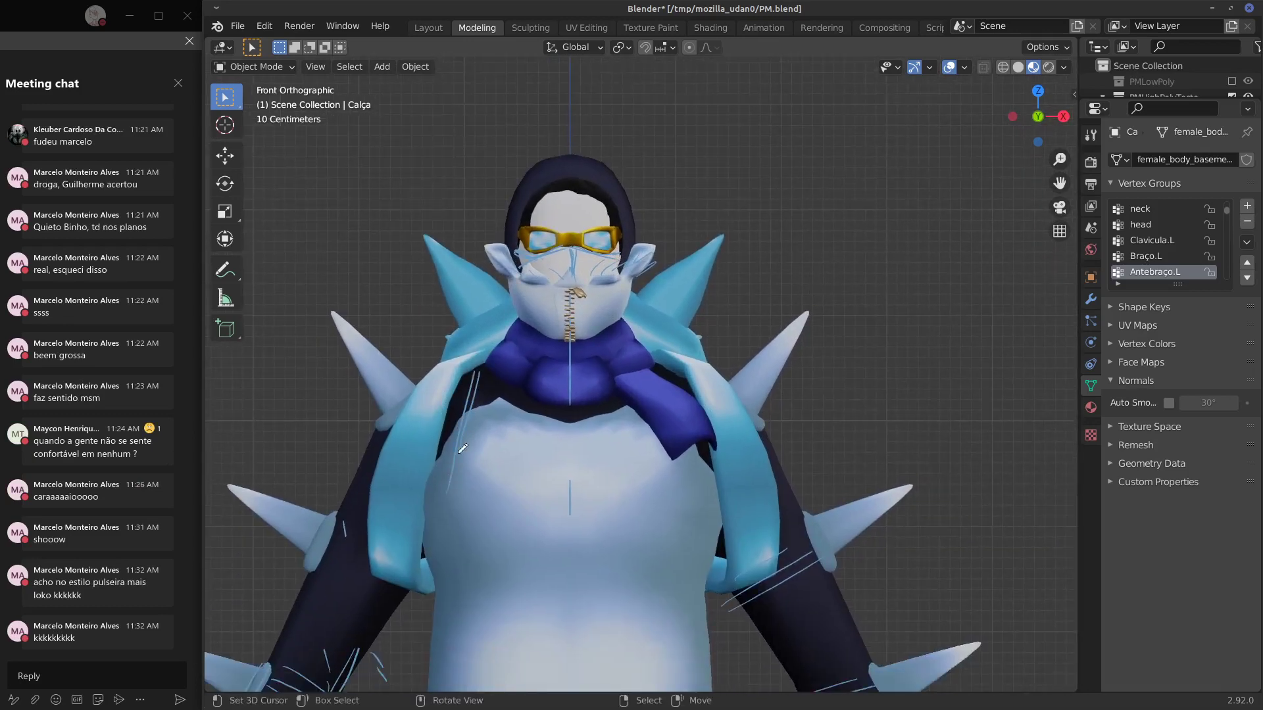
pyautogui.moveTo(445, 541)
pyautogui.mouseDown()
pyautogui.moveTo(425, 415)
pyautogui.moveTo(442, 374)
pyautogui.moveTo(483, 366)
pyautogui.moveTo(441, 553)
pyautogui.mouseUp()
pyautogui.moveTo(442, 554); pyautogui.dragTo(406, 540)
pyautogui.moveTo(406, 541); pyautogui.dragTo(436, 547)
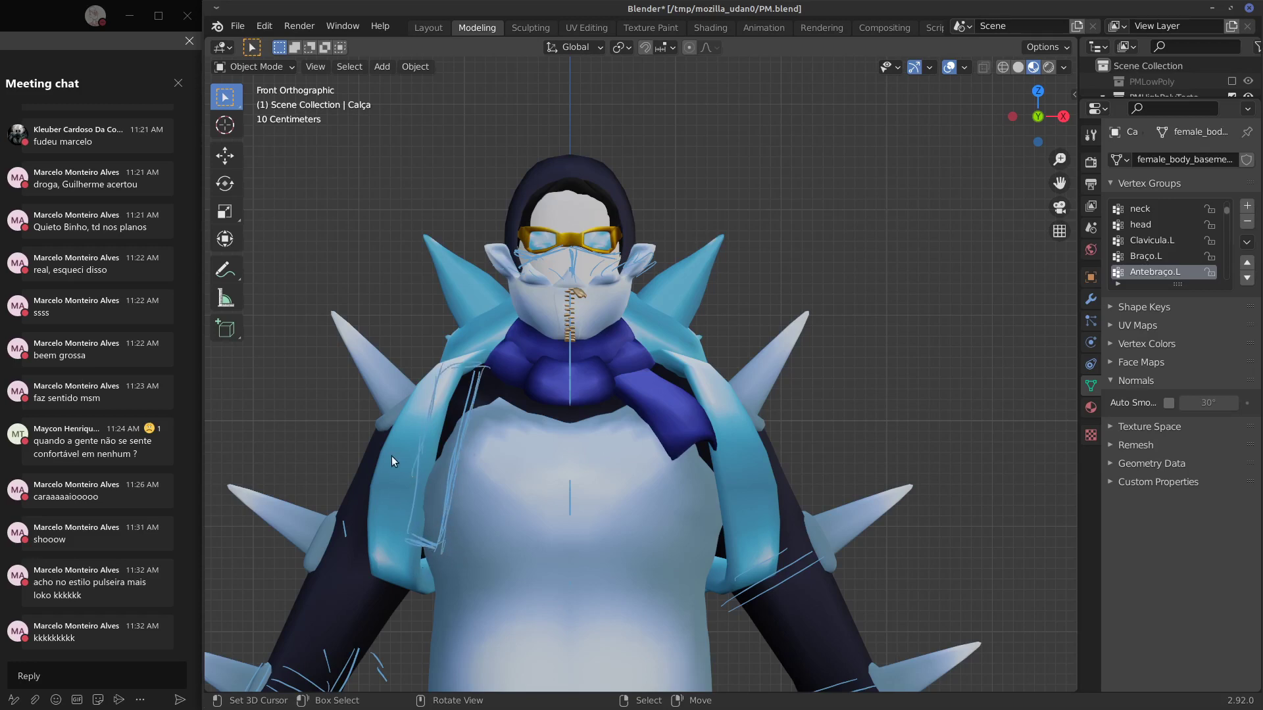
# Refine the lower end of the strap outline and annotate a matching outline on the opposite backpack strap.
pyautogui.moveTo(345, 515); pyautogui.dragTo(383, 503)
pyautogui.moveTo(432, 548)
pyautogui.mouseDown()
pyautogui.moveTo(417, 564)
pyautogui.moveTo(428, 571)
pyautogui.moveTo(451, 559)
pyautogui.mouseUp()
pyautogui.moveTo(718, 551)
pyautogui.mouseDown()
pyautogui.moveTo(743, 544)
pyautogui.moveTo(748, 453)
pyautogui.mouseUp()
pyautogui.moveTo(418, 567)
pyautogui.mouseDown()
pyautogui.moveTo(410, 660)
pyautogui.moveTo(421, 564)
pyautogui.mouseUp()
pyautogui.moveTo(411, 627); pyautogui.dragTo(408, 547, button='right')
pyautogui.moveTo(717, 368)
pyautogui.mouseDown()
pyautogui.moveTo(760, 534)
pyautogui.moveTo(714, 445)
pyautogui.mouseUp()
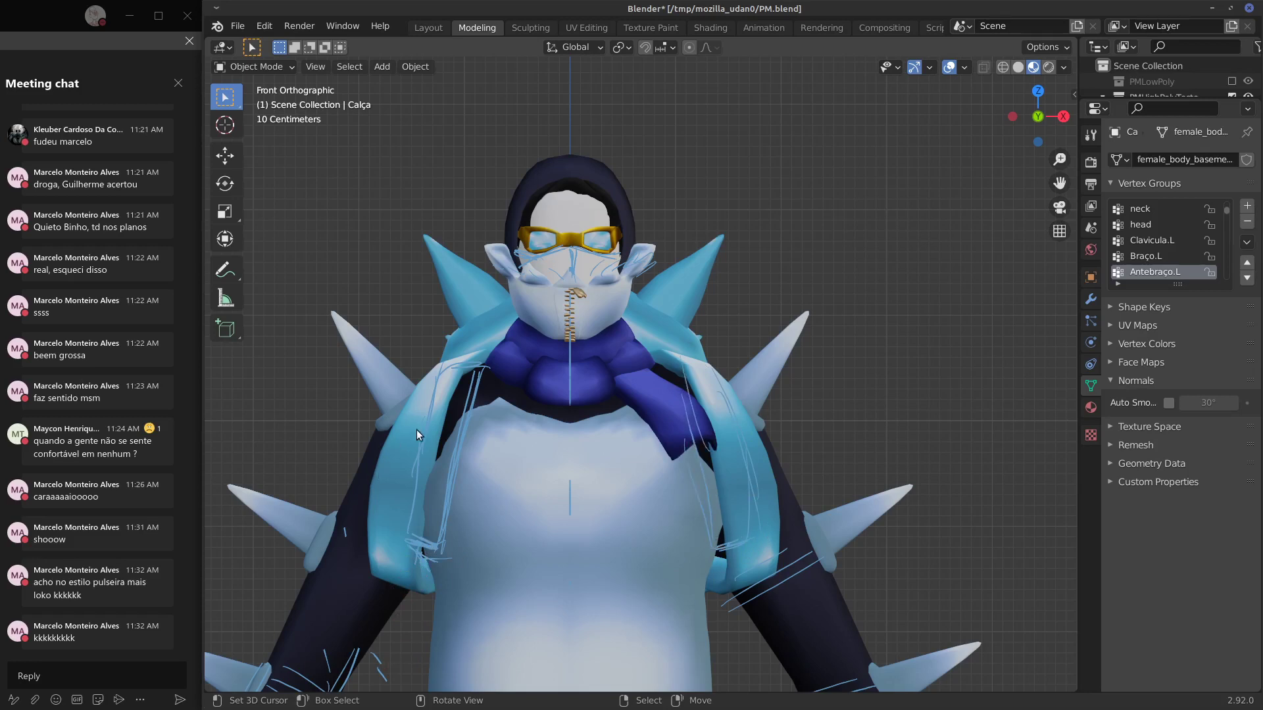
# Annotate horizontal lines across the chest between the backpack straps, and partly erase and redraw the strap outline on the character's right.
pyautogui.moveTo(377, 428)
pyautogui.mouseDown()
pyautogui.moveTo(602, 449)
pyautogui.moveTo(760, 433)
pyautogui.mouseUp()
pyautogui.moveTo(392, 402)
pyautogui.mouseDown()
pyautogui.moveTo(512, 417)
pyautogui.moveTo(723, 411)
pyautogui.mouseUp()
pyautogui.moveTo(348, 476); pyautogui.dragTo(591, 490)
pyautogui.moveTo(487, 482)
pyautogui.mouseDown(button='right')
pyautogui.moveTo(575, 494)
pyautogui.moveTo(367, 474)
pyautogui.moveTo(382, 436)
pyautogui.mouseUp(button='right')
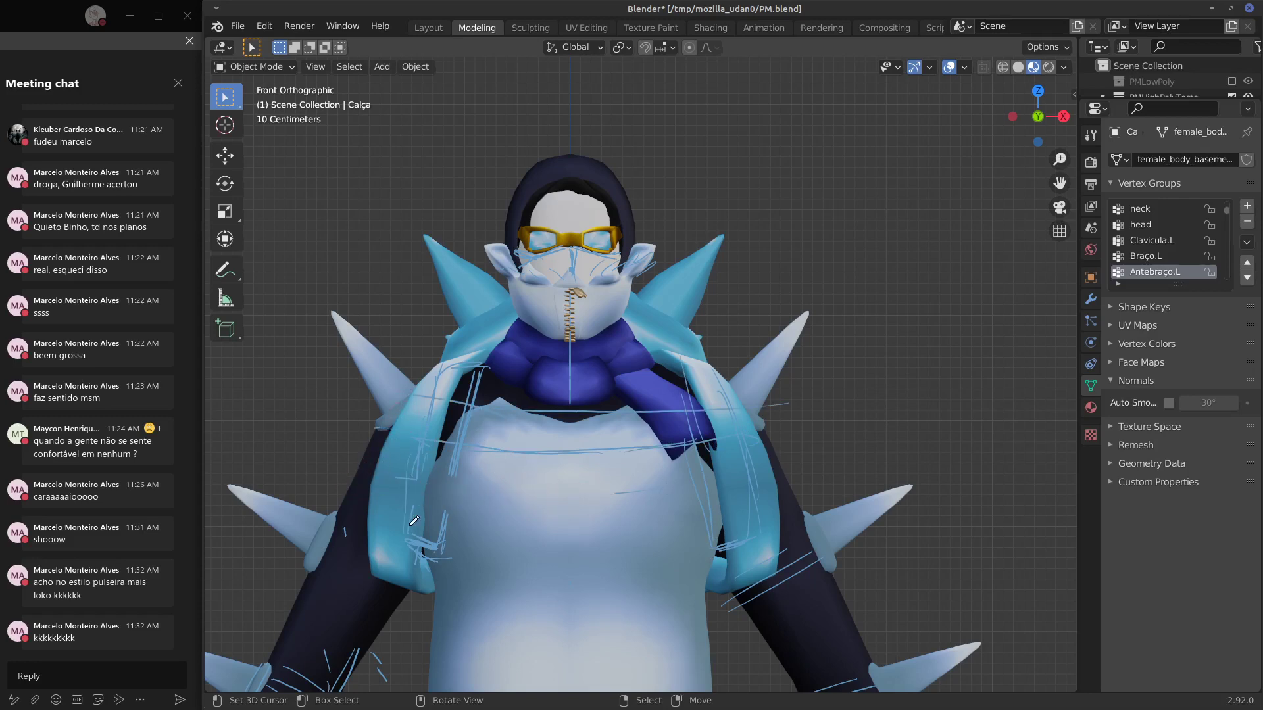
pyautogui.moveTo(410, 525); pyautogui.dragTo(448, 526)
pyautogui.moveTo(451, 482); pyautogui.dragTo(436, 533)
# Close PM.blend without saving its changes.
pyautogui.scroll(-3, 660, 520)
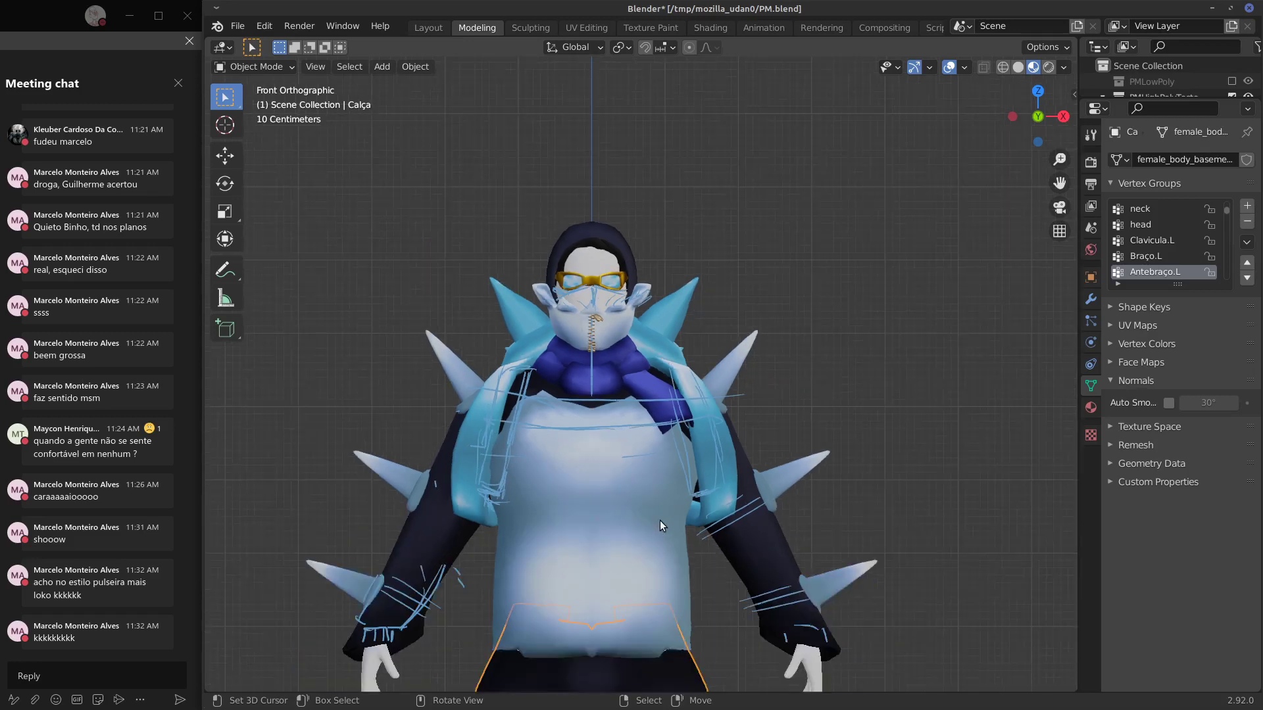
pyautogui.moveTo(851, 460); pyautogui.dragTo(798, 484, button='middle')
pyautogui.press('KP_1')
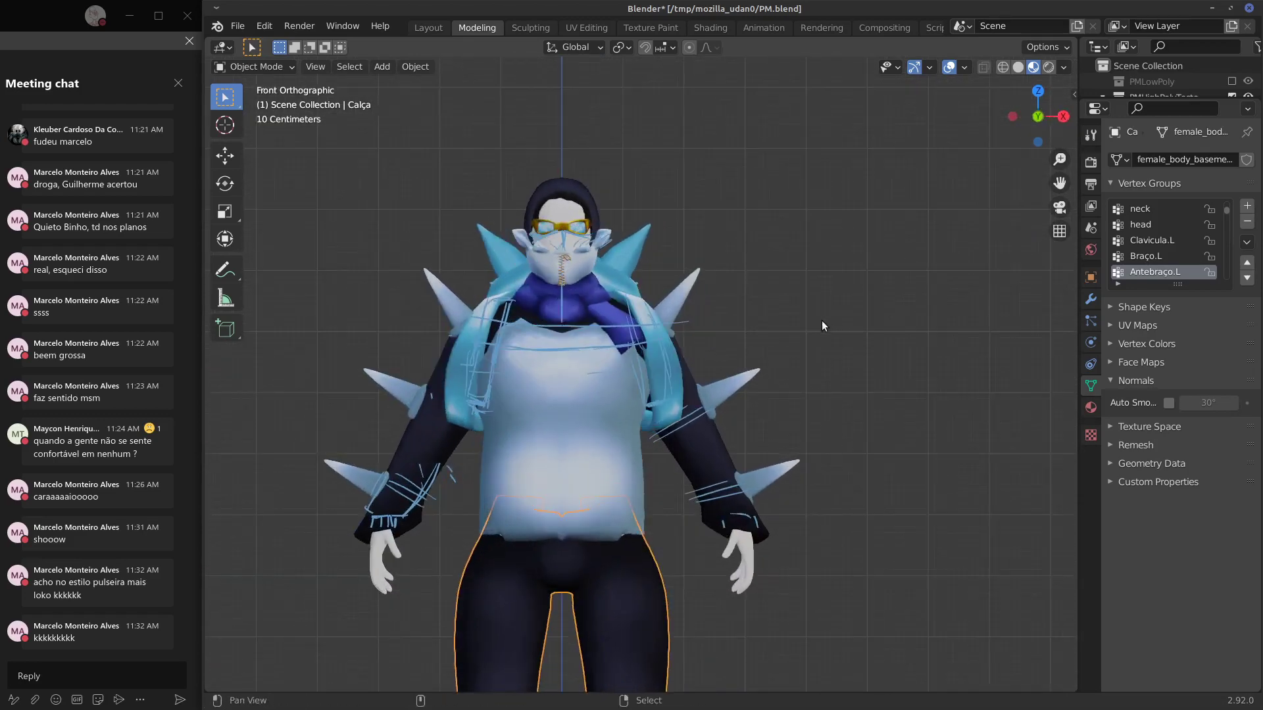
pyautogui.moveTo(822, 322)
pyautogui.keyDown('shift'); pyautogui.mouseDown(button='middle')
pyautogui.moveTo(920, 117)
pyautogui.moveTo(914, 94)
pyautogui.mouseUp(button='middle'); pyautogui.keyUp('shift')
pyautogui.keyDown('shift'); pyautogui.moveTo(857, 378); pyautogui.dragTo(868, 240, button='middle'); pyautogui.keyUp('shift')
pyautogui.keyDown('shift'); pyautogui.moveTo(852, 306); pyautogui.dragTo(758, 518, button='middle'); pyautogui.keyUp('shift')
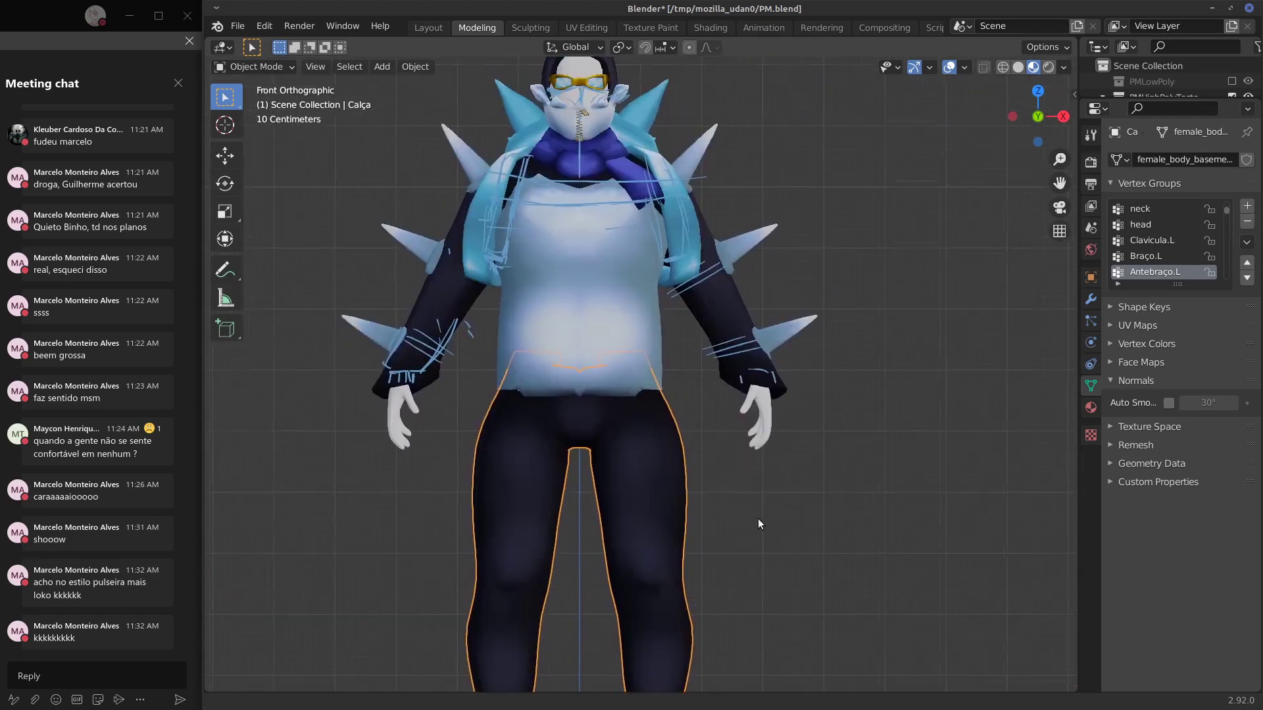
pyautogui.click(1249, 8)
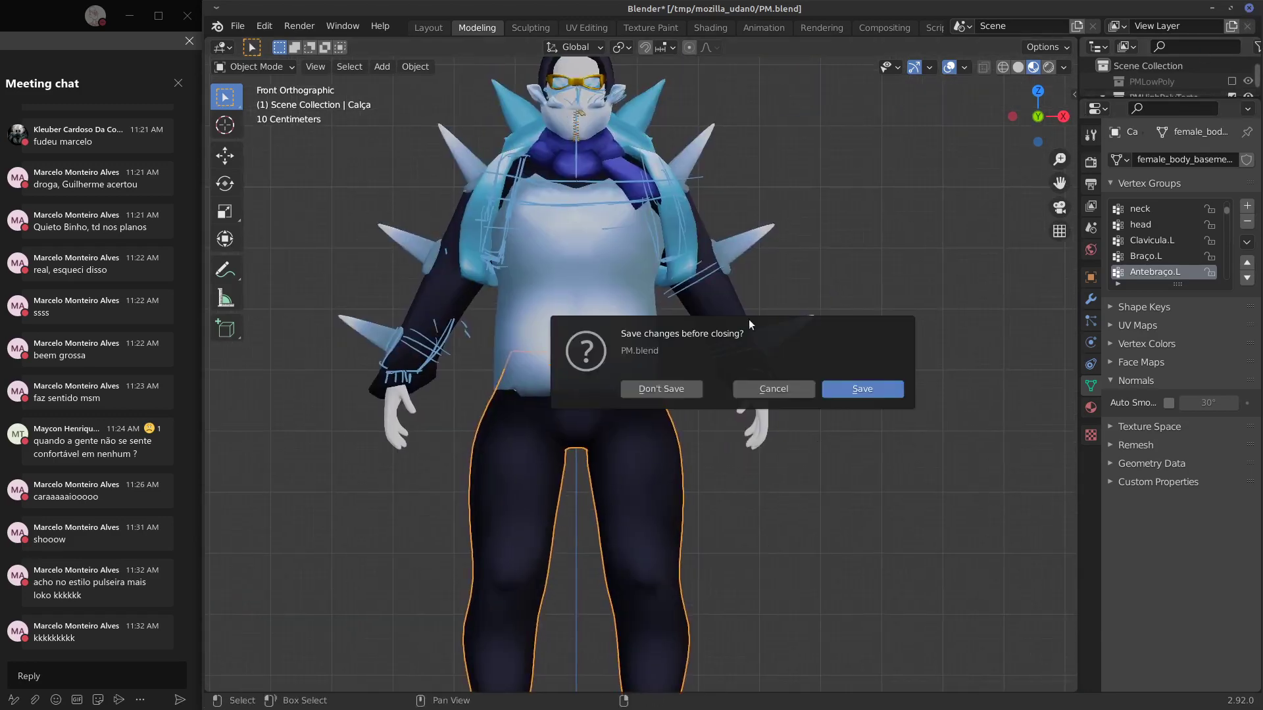
pyautogui.click(662, 389)
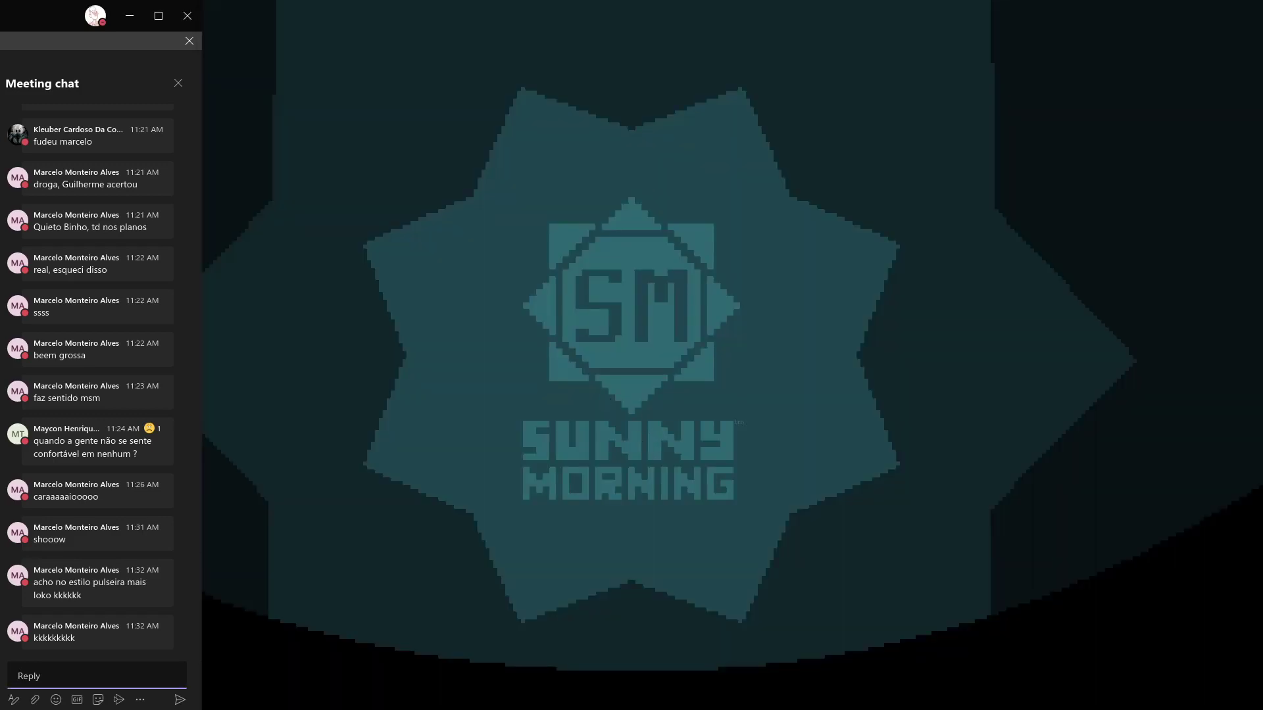
# Switch to Google Drive in Firefox, download PP.blend from the Marcelo folder and open it in Blender.
pyautogui.hotkey('alt', 'Tab')
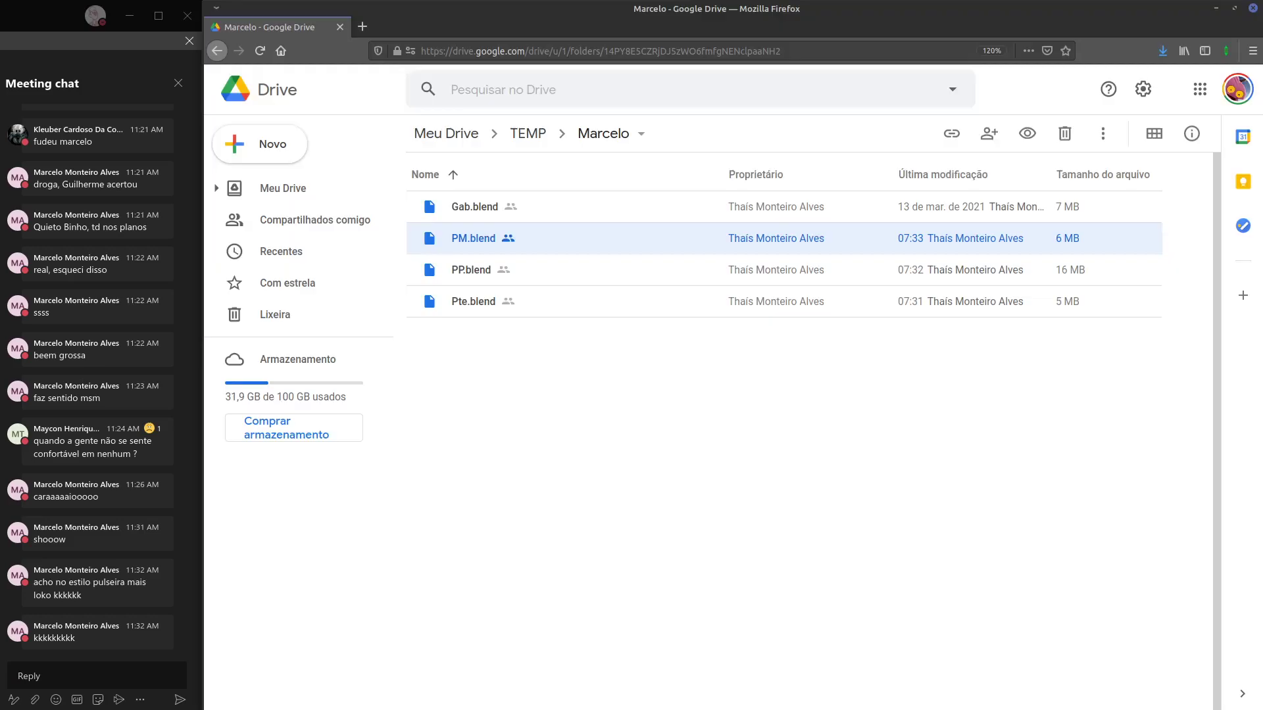
pyautogui.click(477, 271)
pyautogui.doubleClick(524, 285)
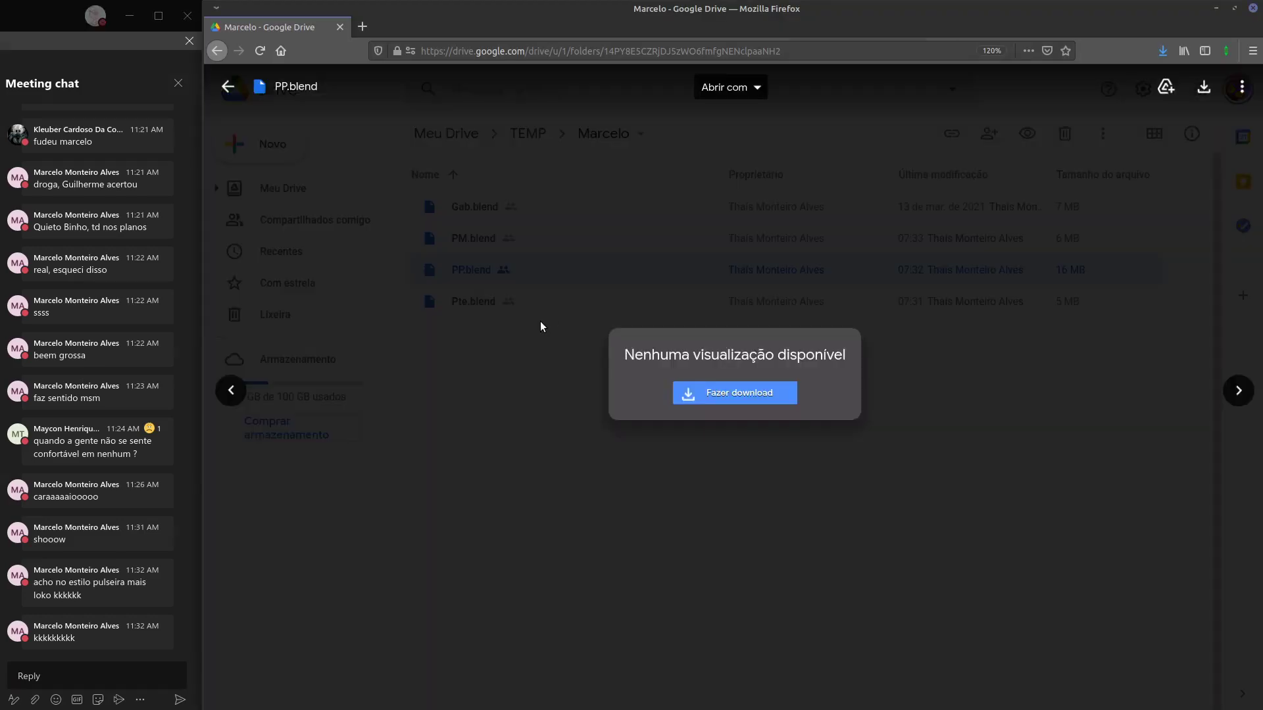
pyautogui.click(731, 402)
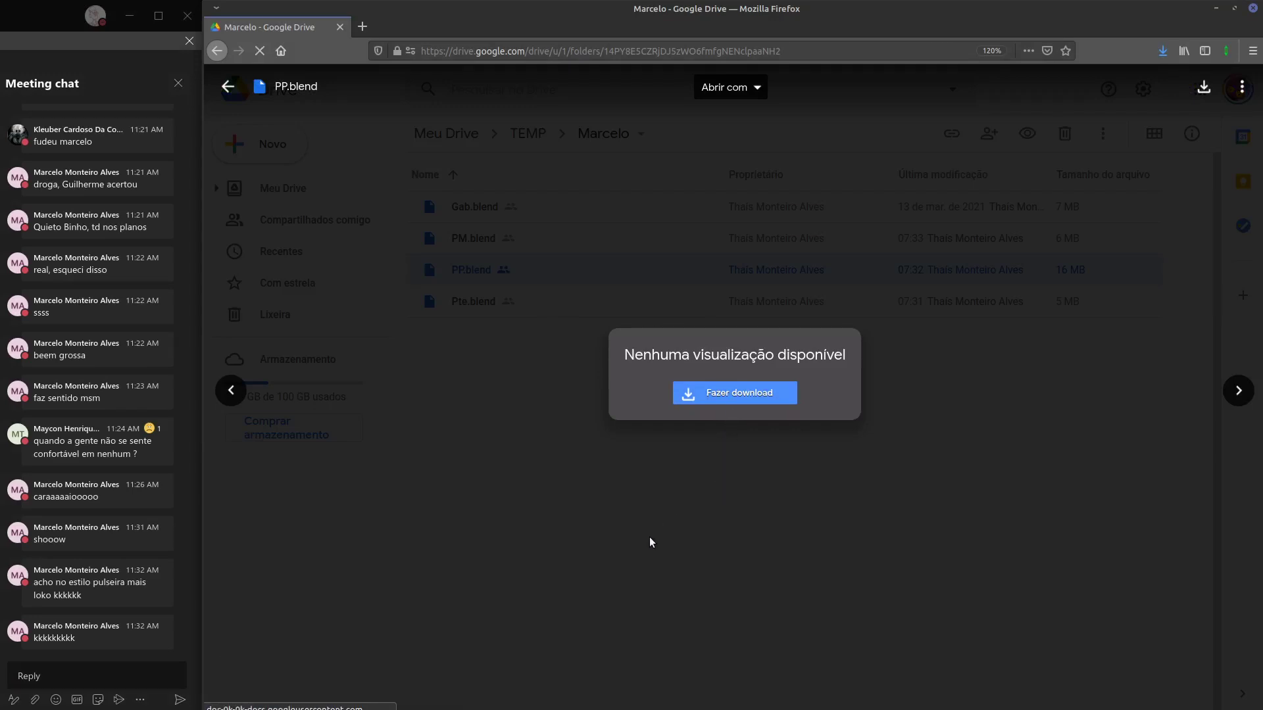
pyautogui.click(660, 479)
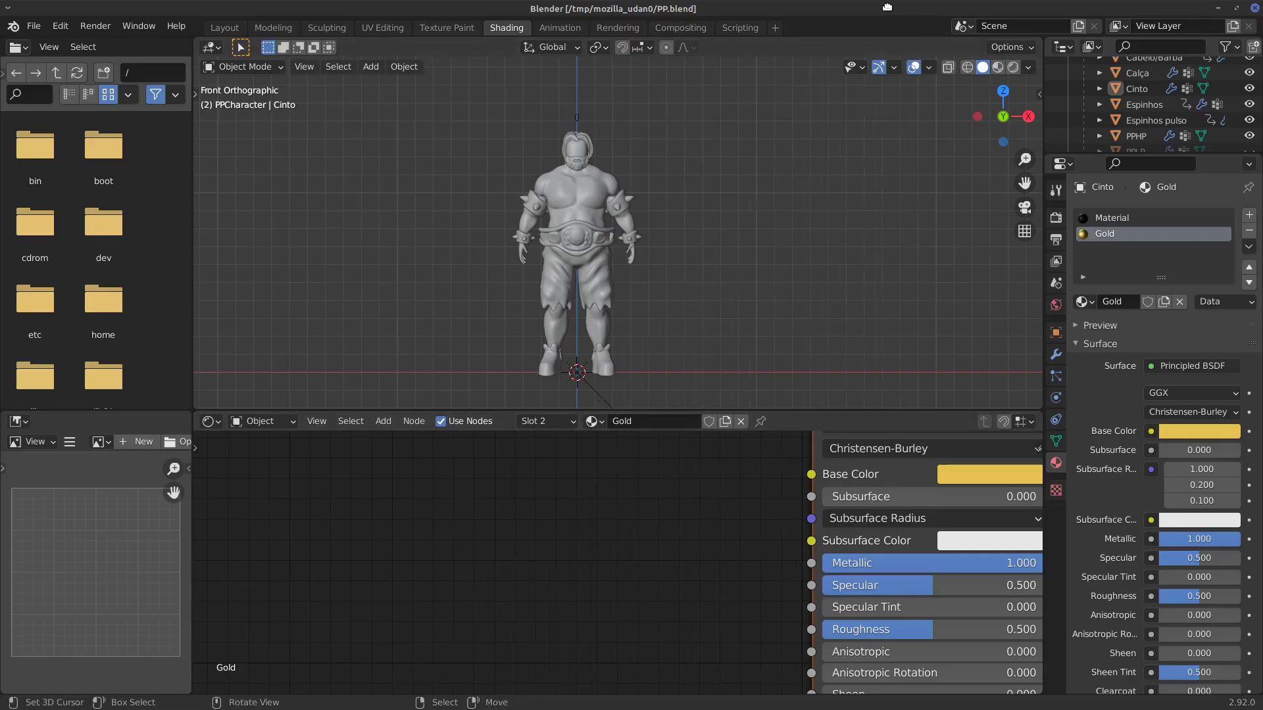
# Move the PP.blend Blender window beside the meeting chat so that it does not cover the chat.
pyautogui.moveTo(884, 5); pyautogui.dragTo(615, 91)
pyautogui.moveTo(1147, 93); pyautogui.dragTo(795, 129)
pyautogui.click(789, 146)
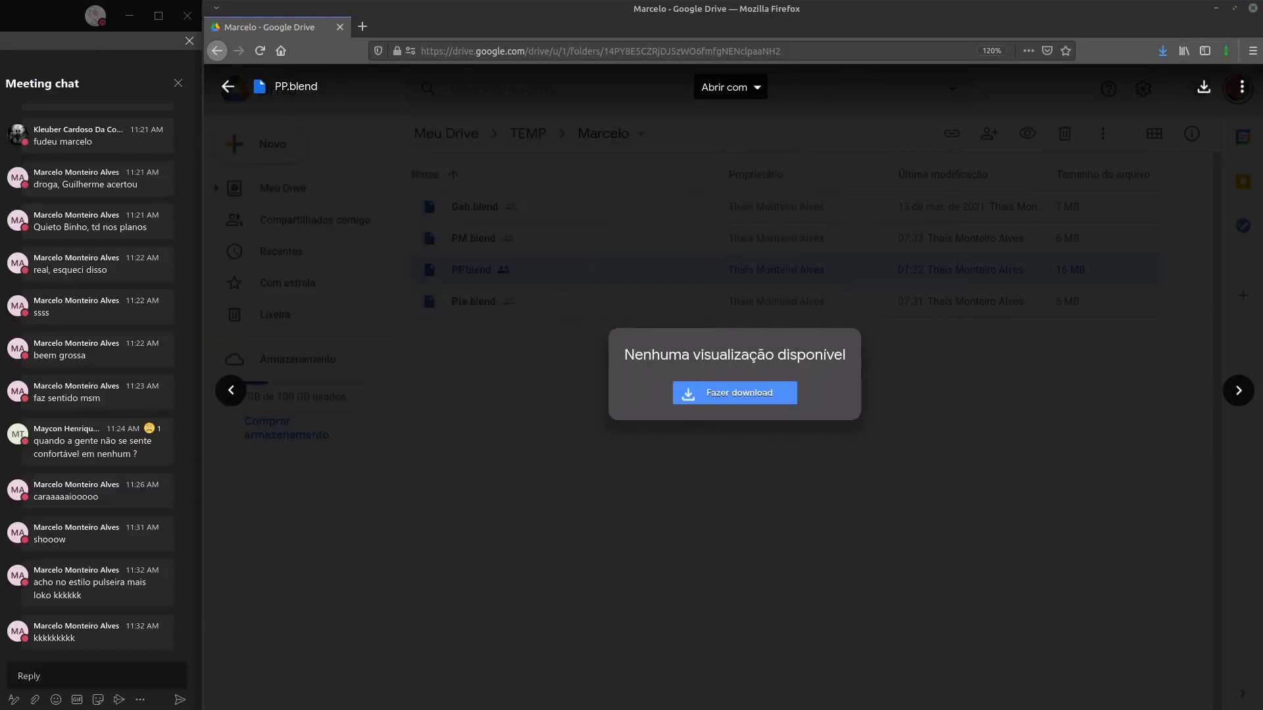
pyautogui.moveTo(0, 230); pyautogui.dragTo(991, 40)
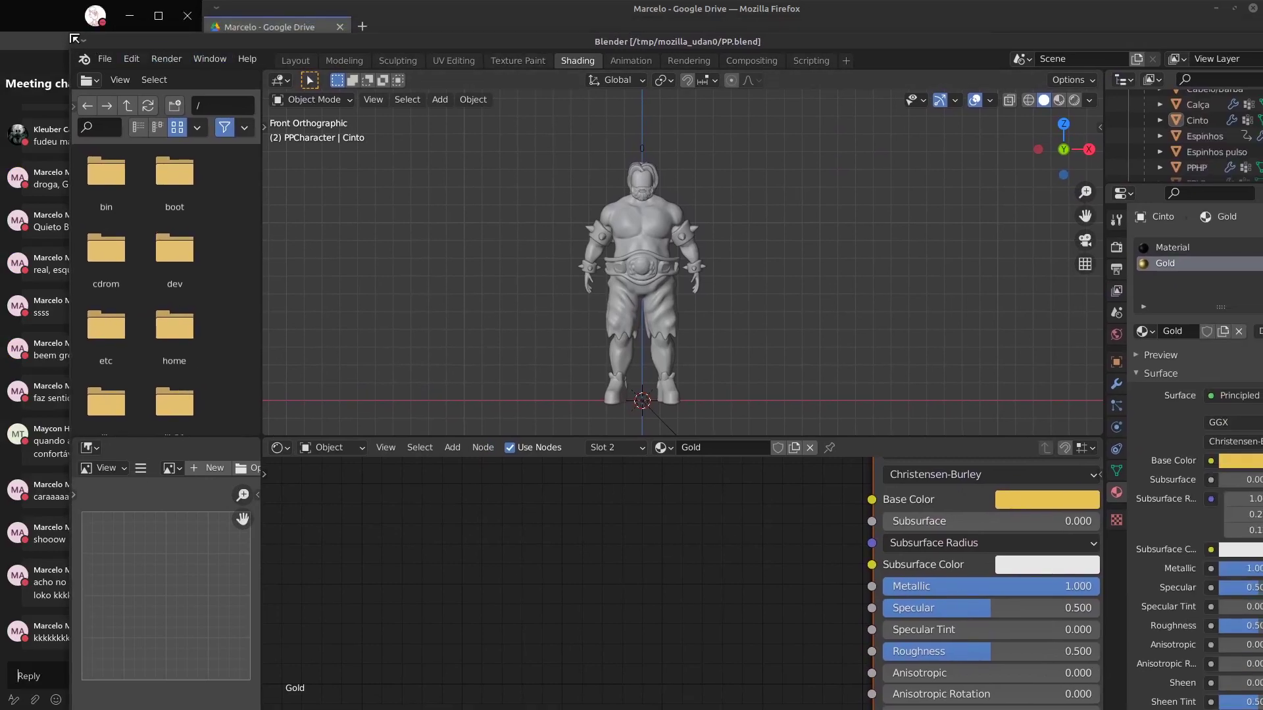
pyautogui.moveTo(73, 34); pyautogui.dragTo(389, 41)
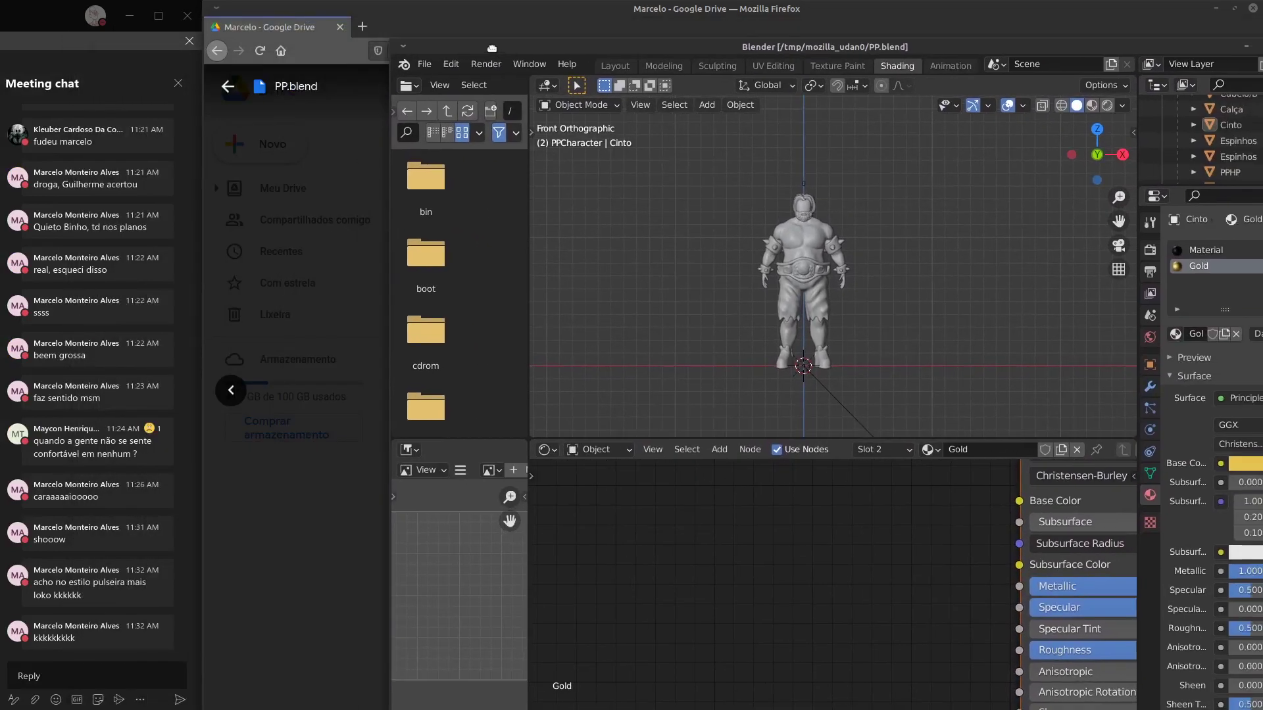
pyautogui.moveTo(499, 47); pyautogui.dragTo(313, 2)
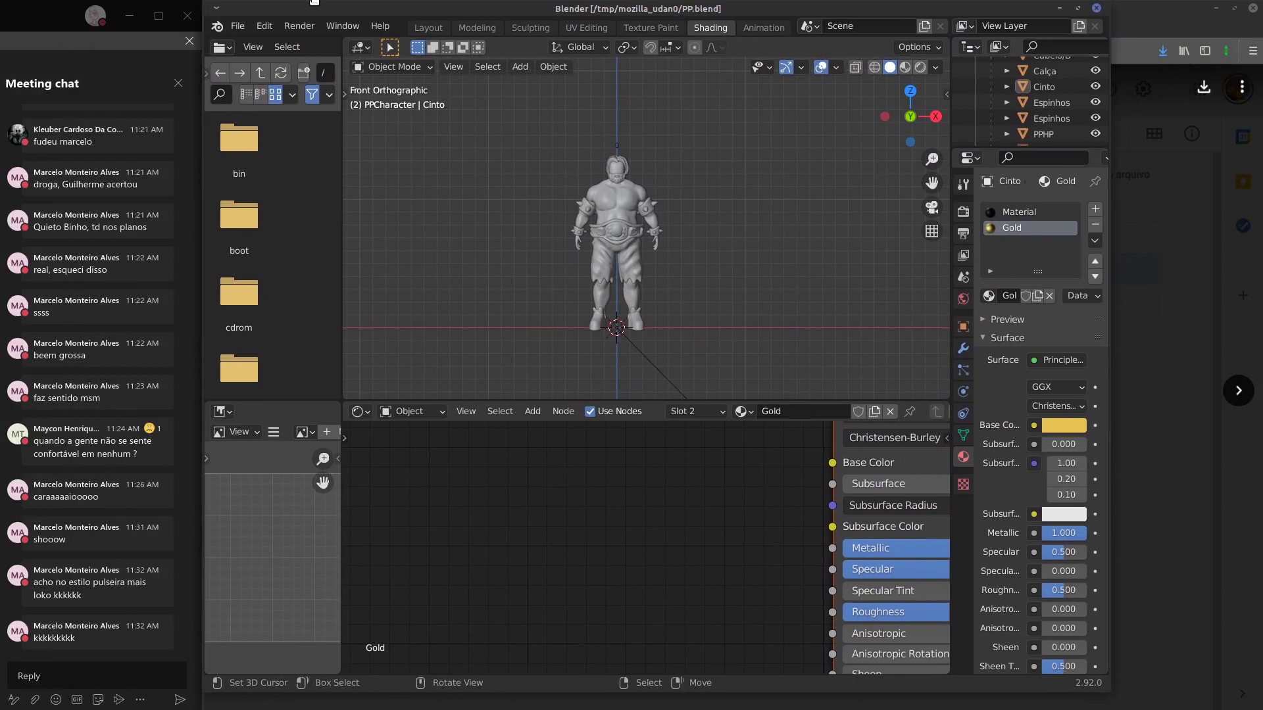
# Close the Drive file preview, minimize Firefox and enlarge the Blender window to fill the space beside the chat.
pyautogui.click(1111, 537)
pyautogui.click(1111, 536)
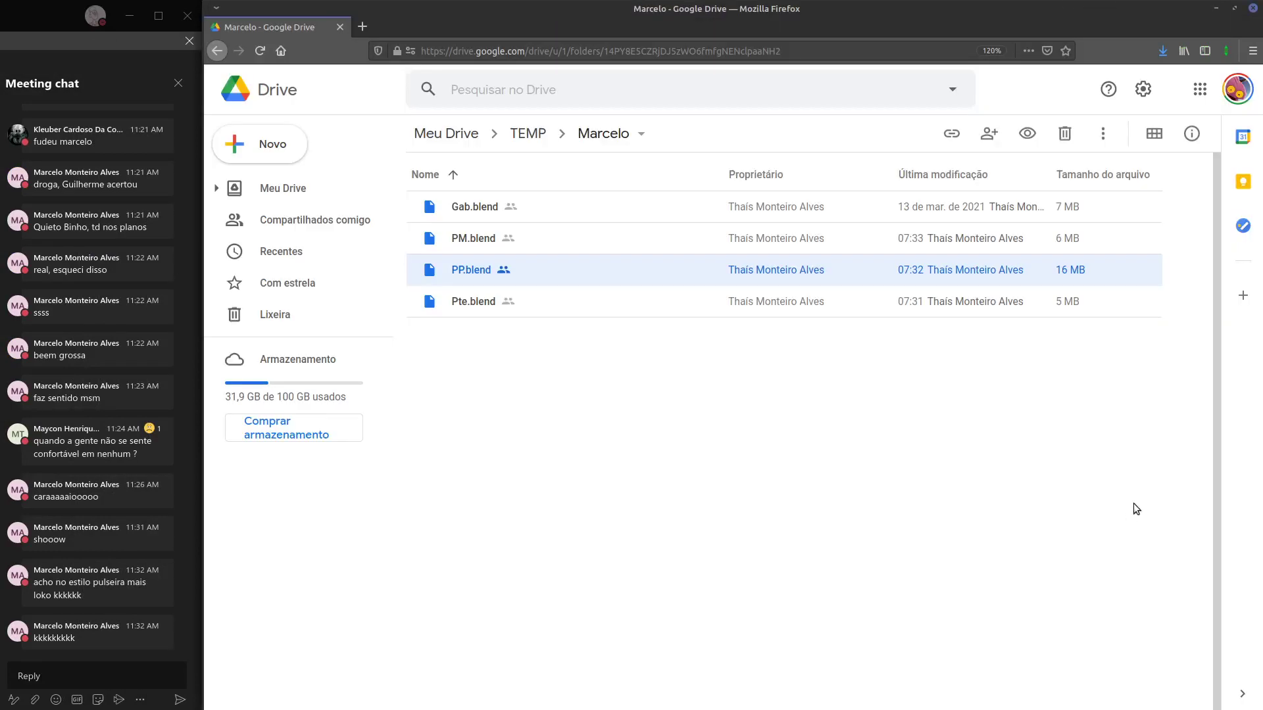
pyautogui.click(1215, 9)
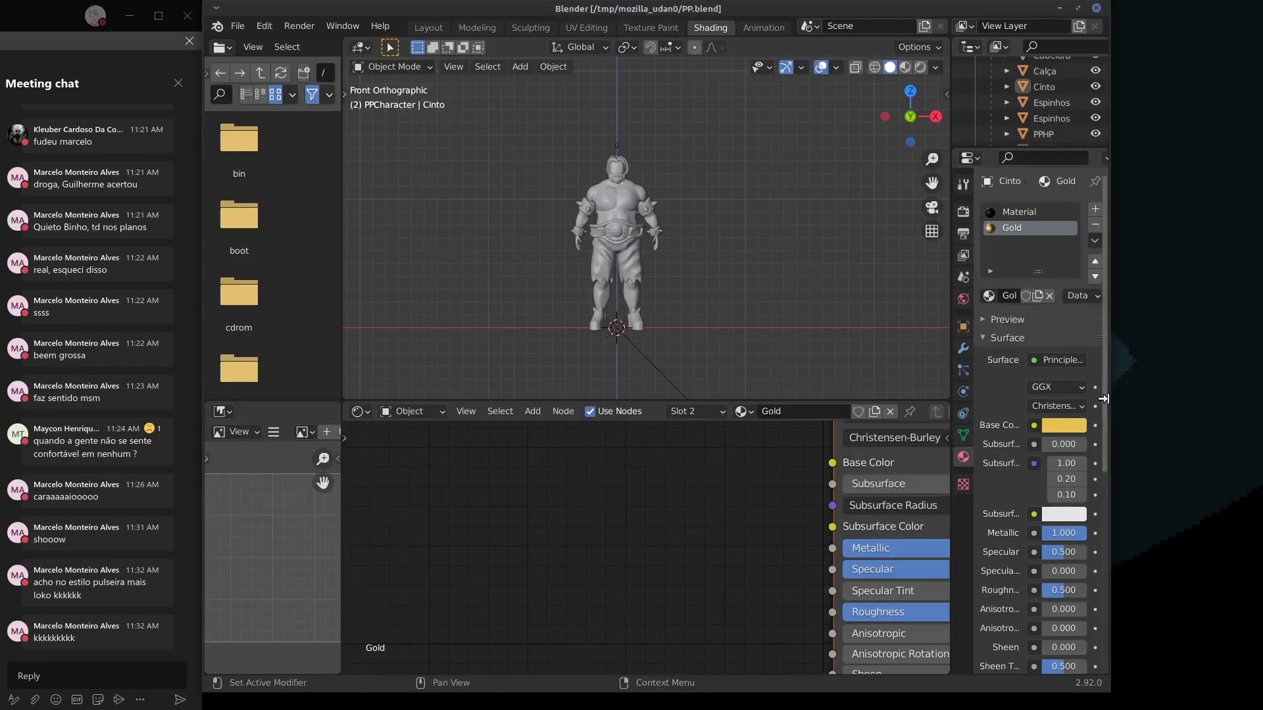
pyautogui.moveTo(1105, 399); pyautogui.dragTo(1259, 399)
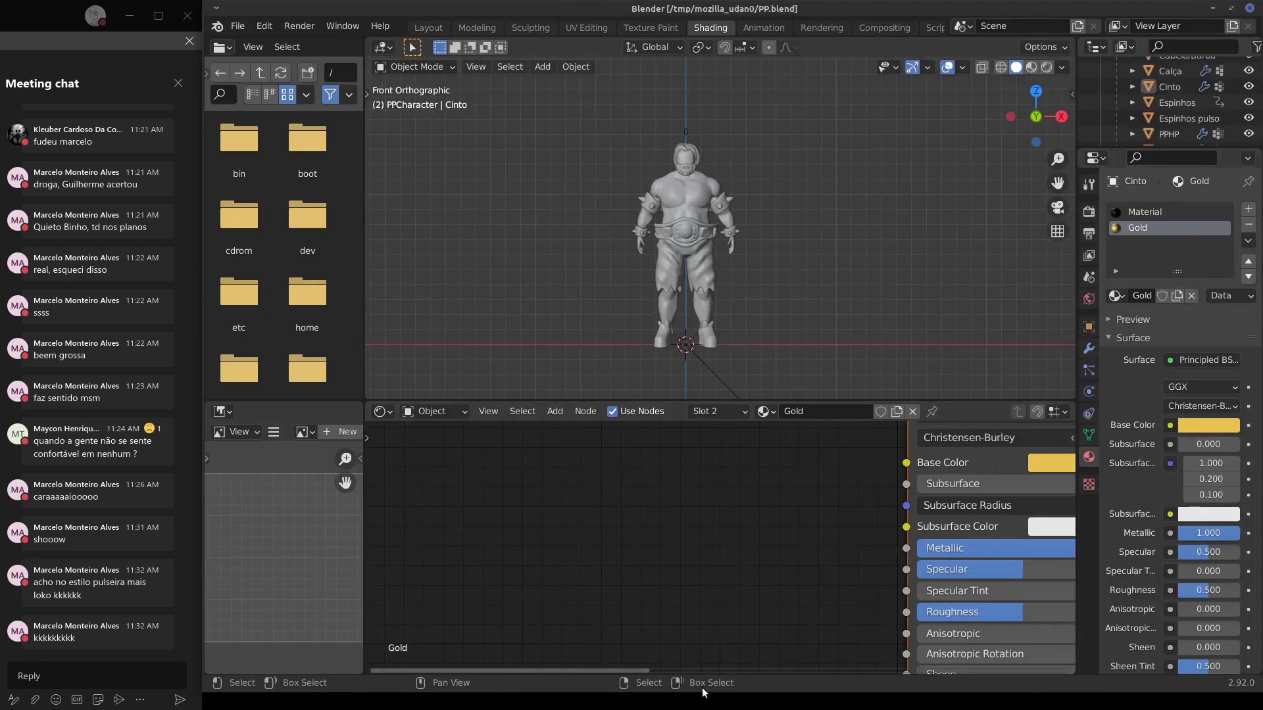
pyautogui.moveTo(711, 687); pyautogui.dragTo(714, 705)
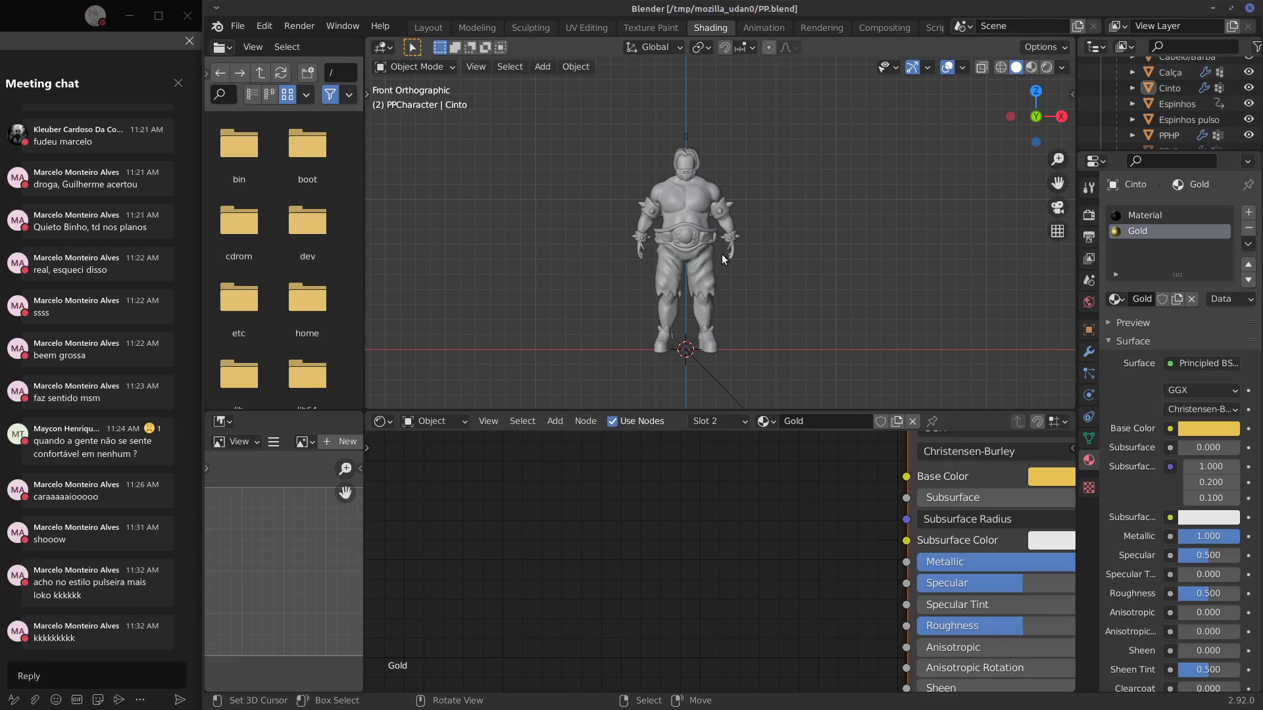
# Try moving the upper-arm bracelets and the wrist bracelets away from the arms, cancelling each move.
pyautogui.scroll(8, 721, 254)
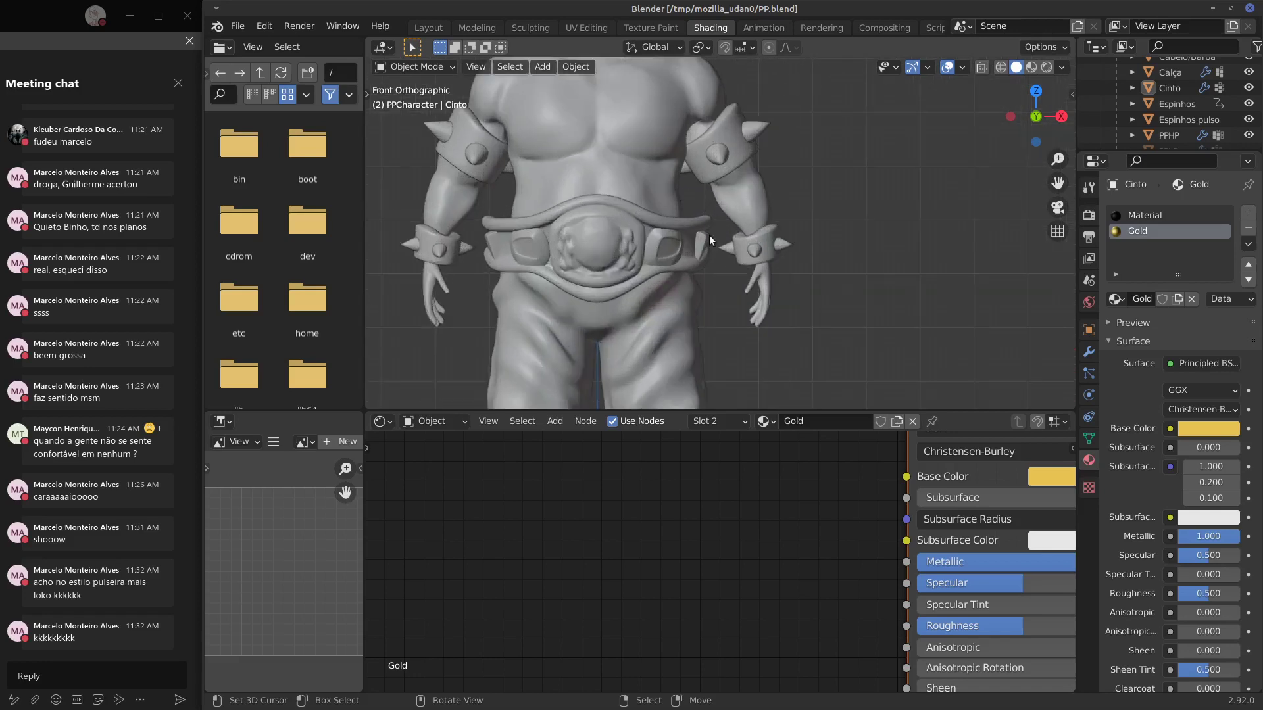
pyautogui.keyDown('shift'); pyautogui.moveTo(743, 248); pyautogui.dragTo(772, 259, button='middle'); pyautogui.keyUp('shift')
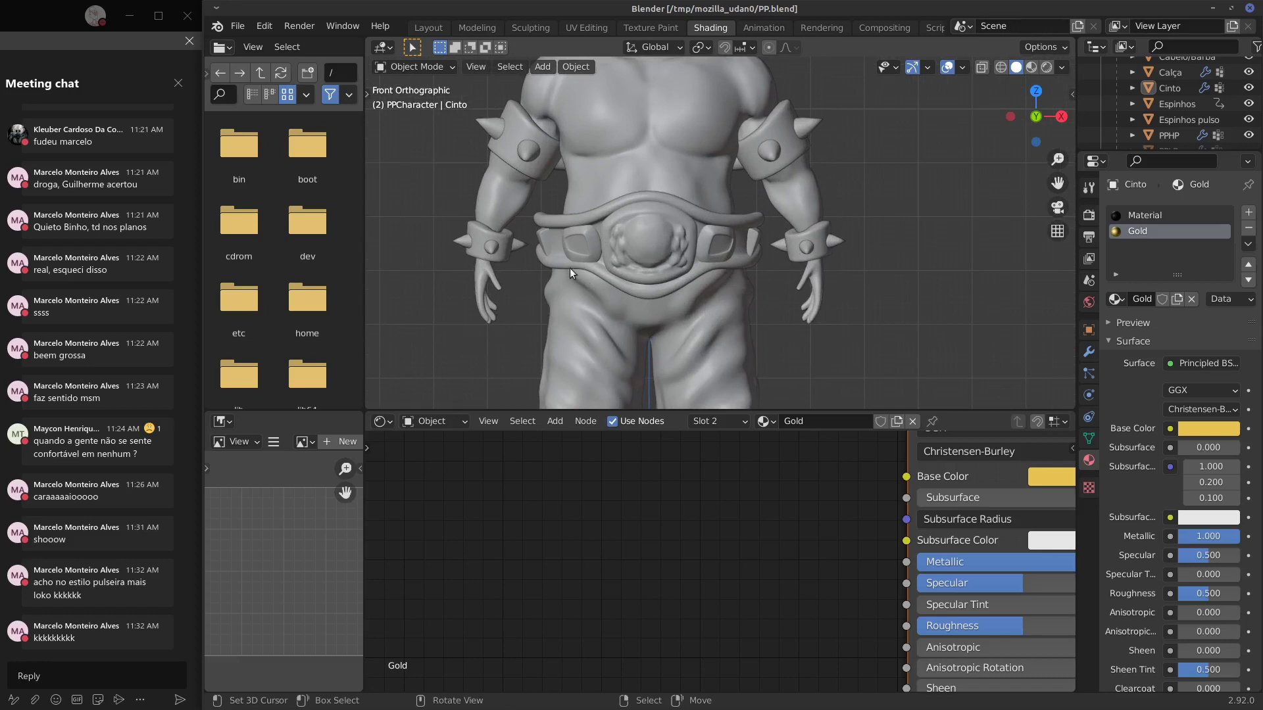
pyautogui.keyDown('shift'); pyautogui.moveTo(880, 240); pyautogui.dragTo(854, 335, button='middle'); pyautogui.keyUp('shift')
pyautogui.rightClick(771, 247)
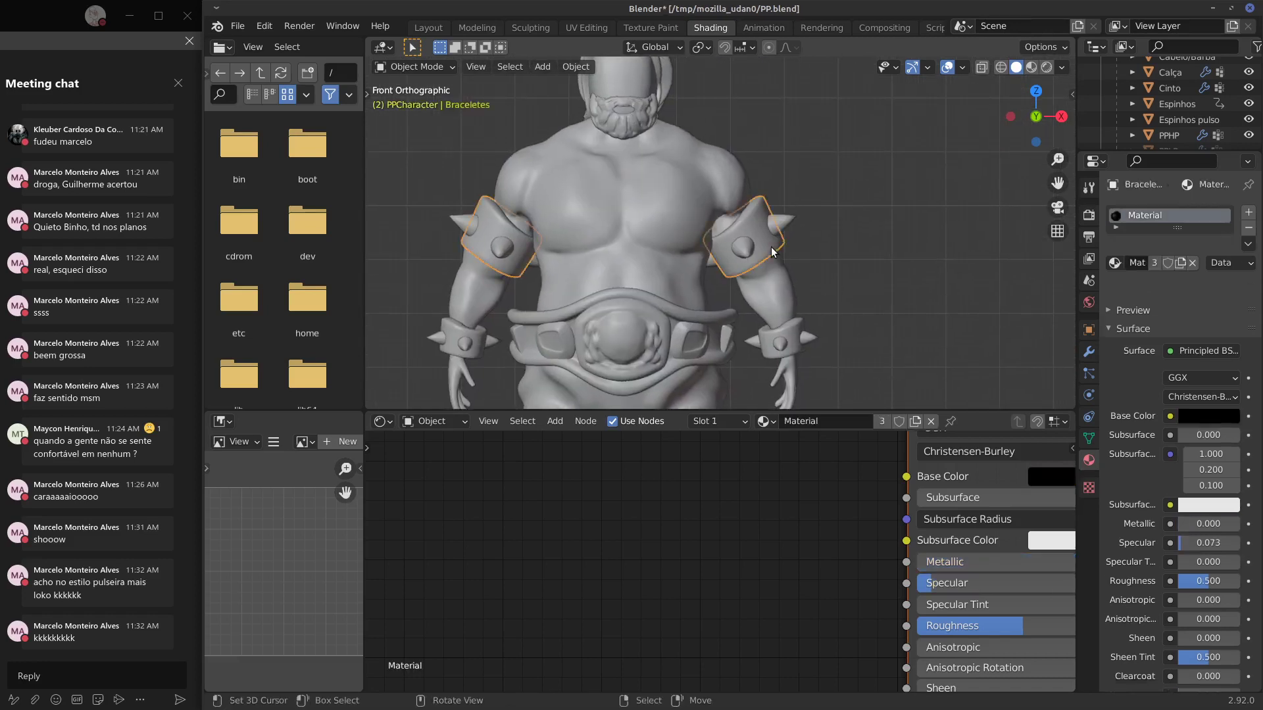
pyautogui.press('g')
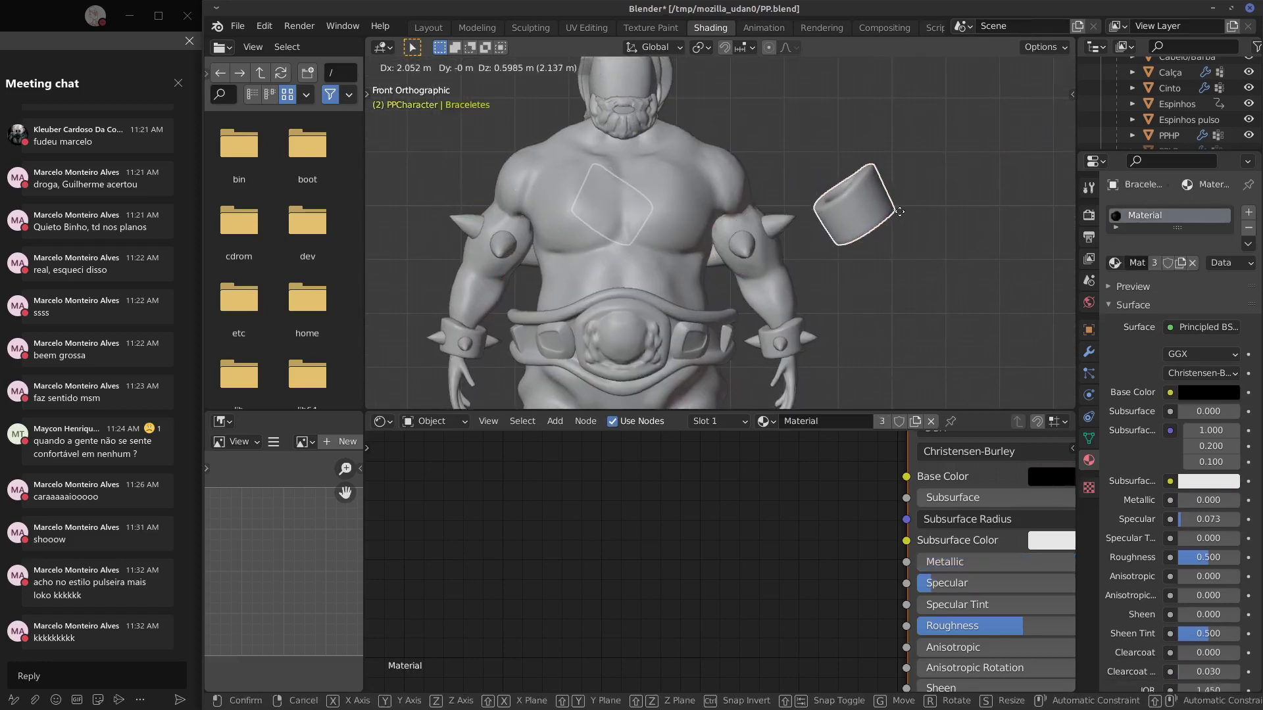
pyautogui.rightClick(898, 213)
pyautogui.rightClick(791, 329)
pyautogui.keyDown('shift'); pyautogui.moveTo(821, 301); pyautogui.dragTo(807, 271, button='middle'); pyautogui.keyUp('shift')
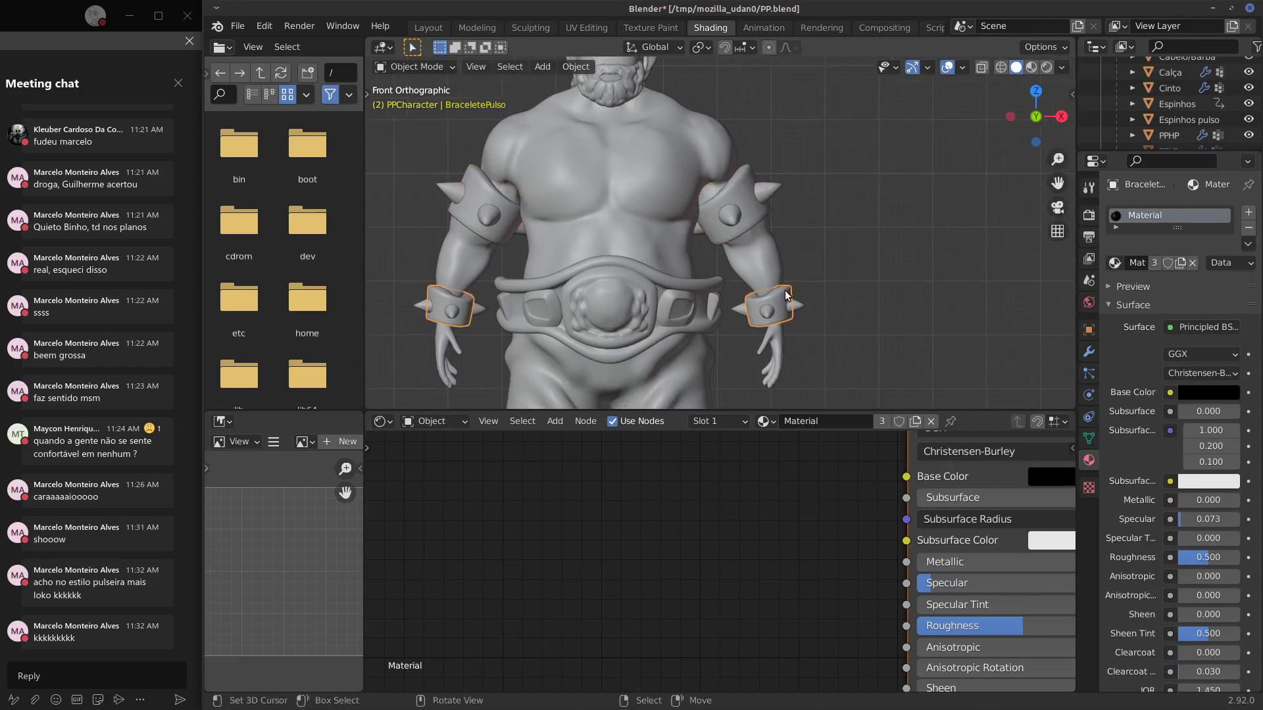
pyautogui.press('g')
pyautogui.rightClick(842, 284)
# Switch to the Layout workspace and frame the belt and trousers in front orthographic view.
pyautogui.keyDown('shift'); pyautogui.scroll(-4, 819, 247); pyautogui.keyUp('shift')
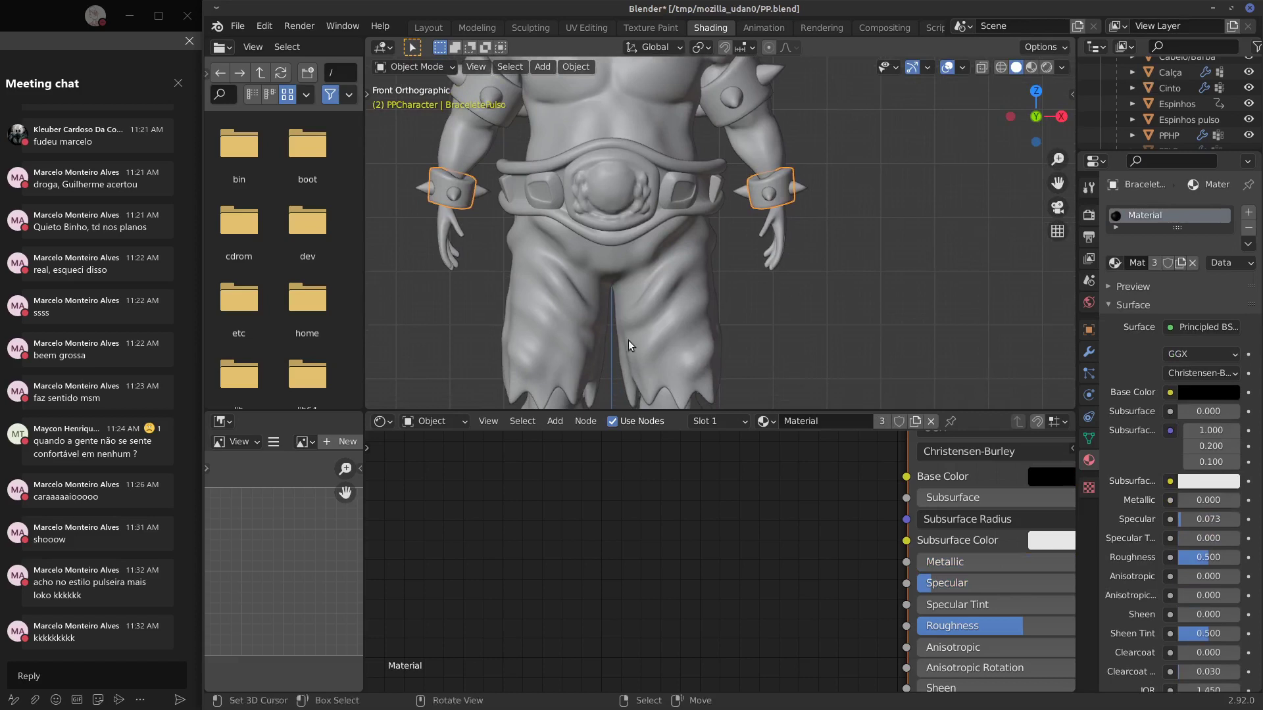
pyautogui.keyDown('shift'); pyautogui.scroll(-1, 728, 286); pyautogui.keyUp('shift')
pyautogui.scroll(2, 666, 271)
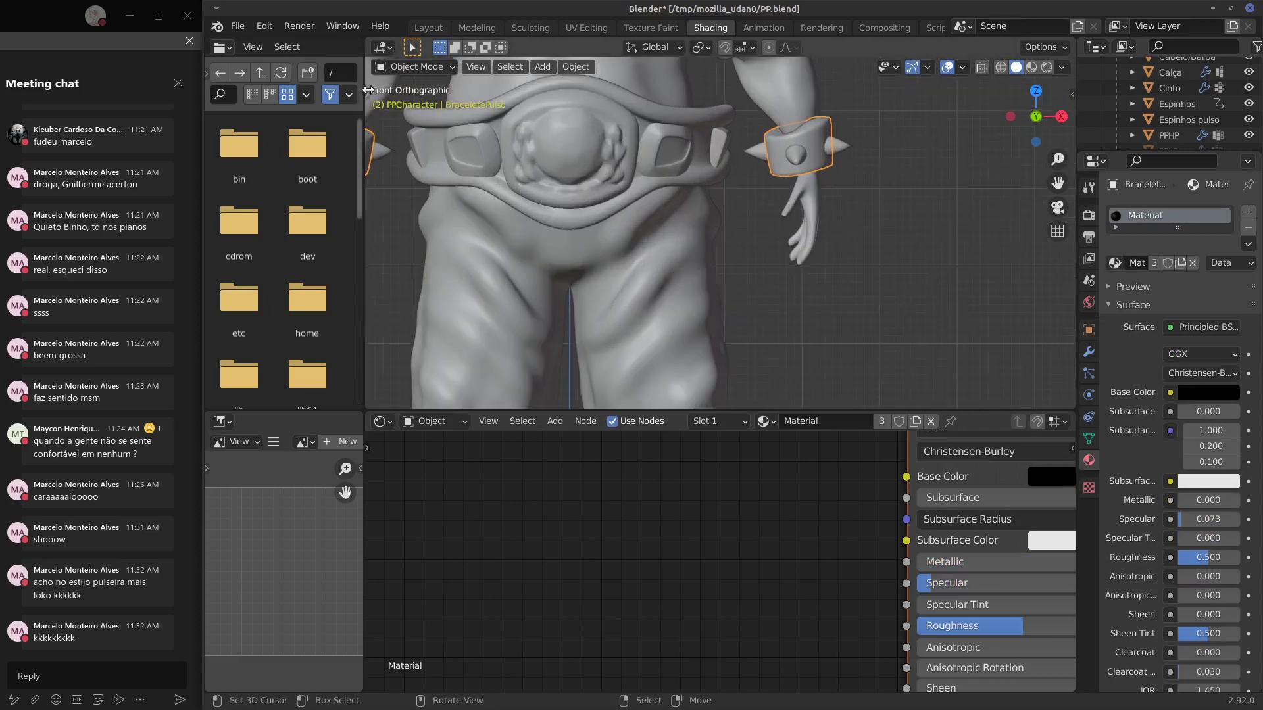
pyautogui.click(380, 25)
pyautogui.click(424, 27)
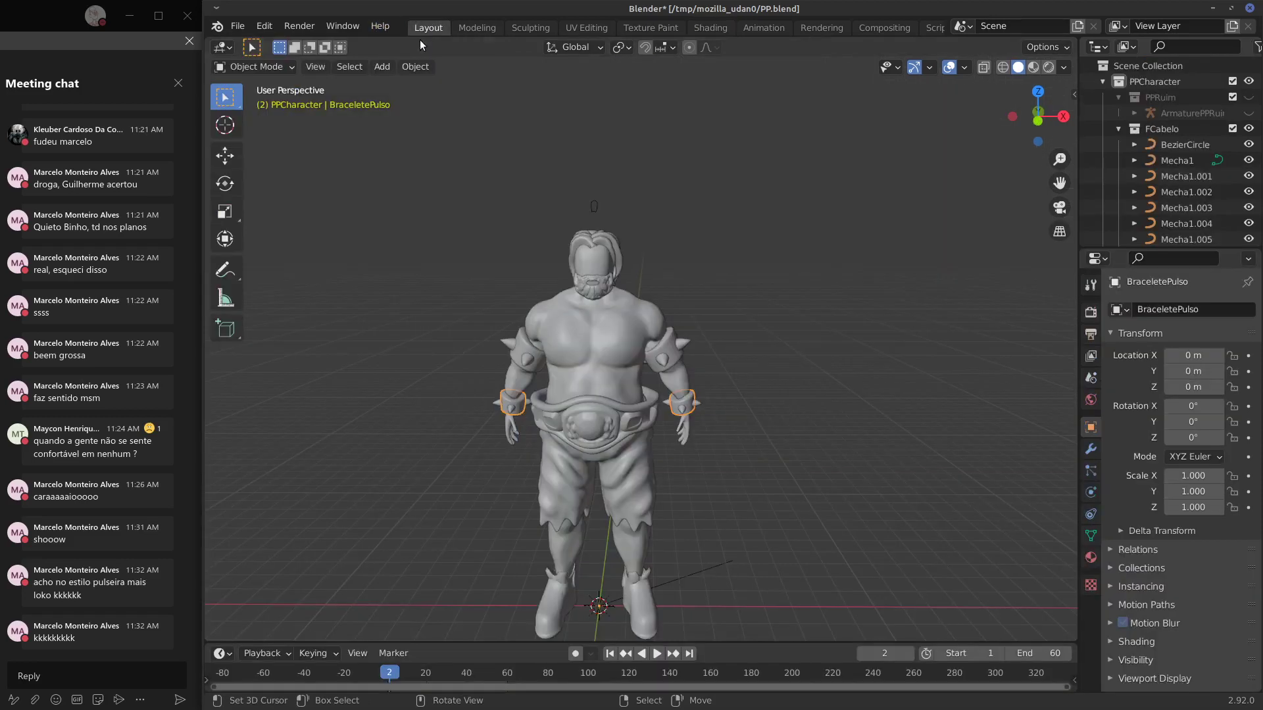
pyautogui.press('KP_1')
pyautogui.press('KP_5')
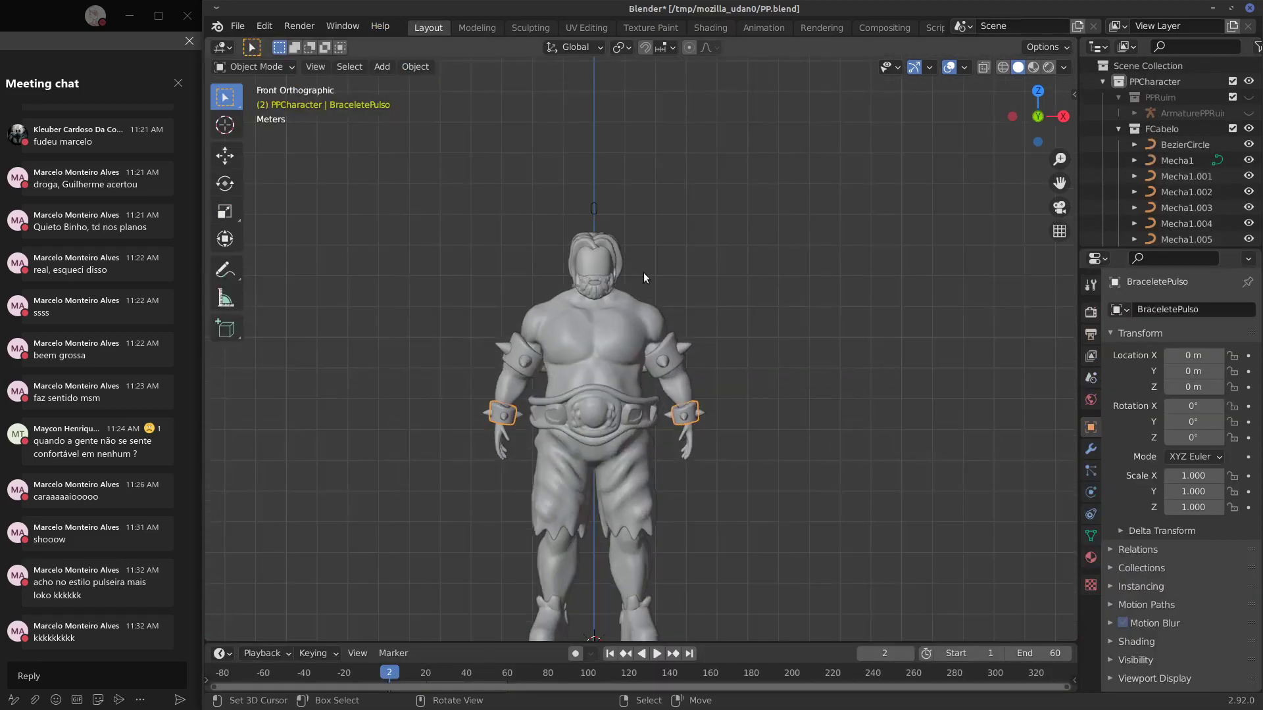
pyautogui.keyDown('shift'); pyautogui.moveTo(707, 293); pyautogui.dragTo(727, 171, button='middle'); pyautogui.keyUp('shift')
pyautogui.scroll(4, 644, 283)
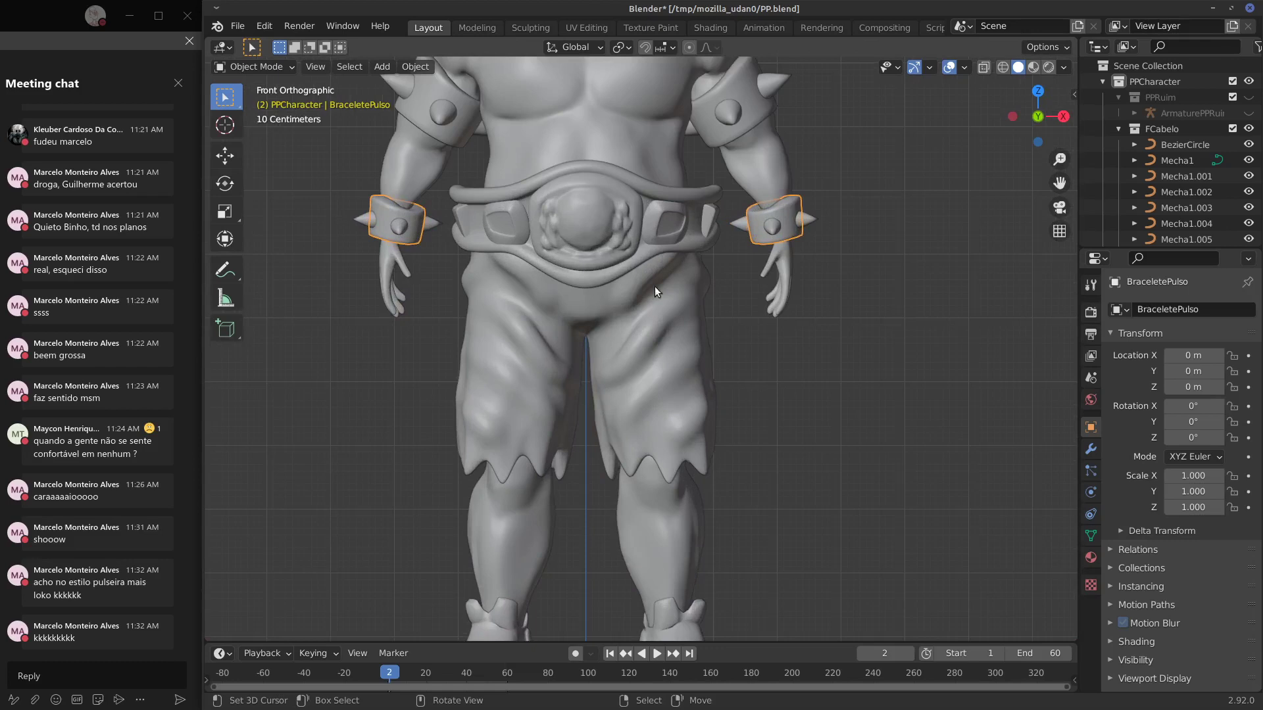
# Enter Sculpt Mode and set the Draw brush radius to 53 px.
pyautogui.click(262, 67)
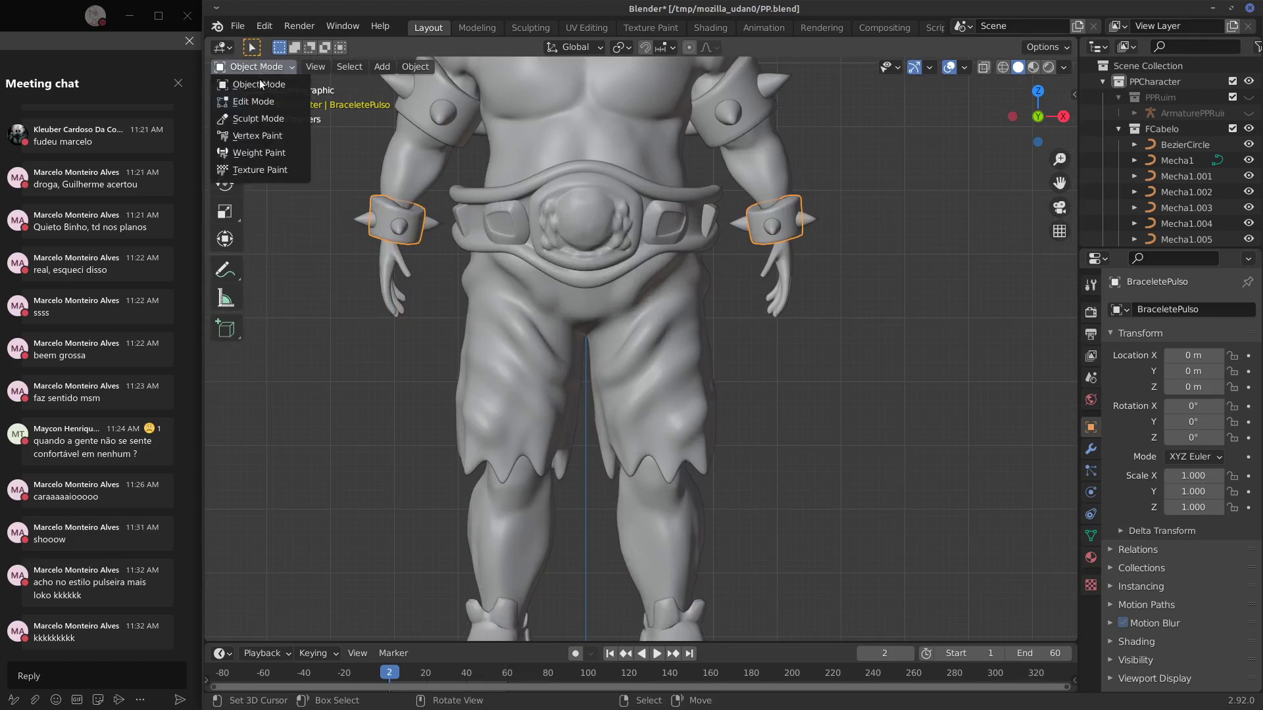
pyautogui.click(271, 120)
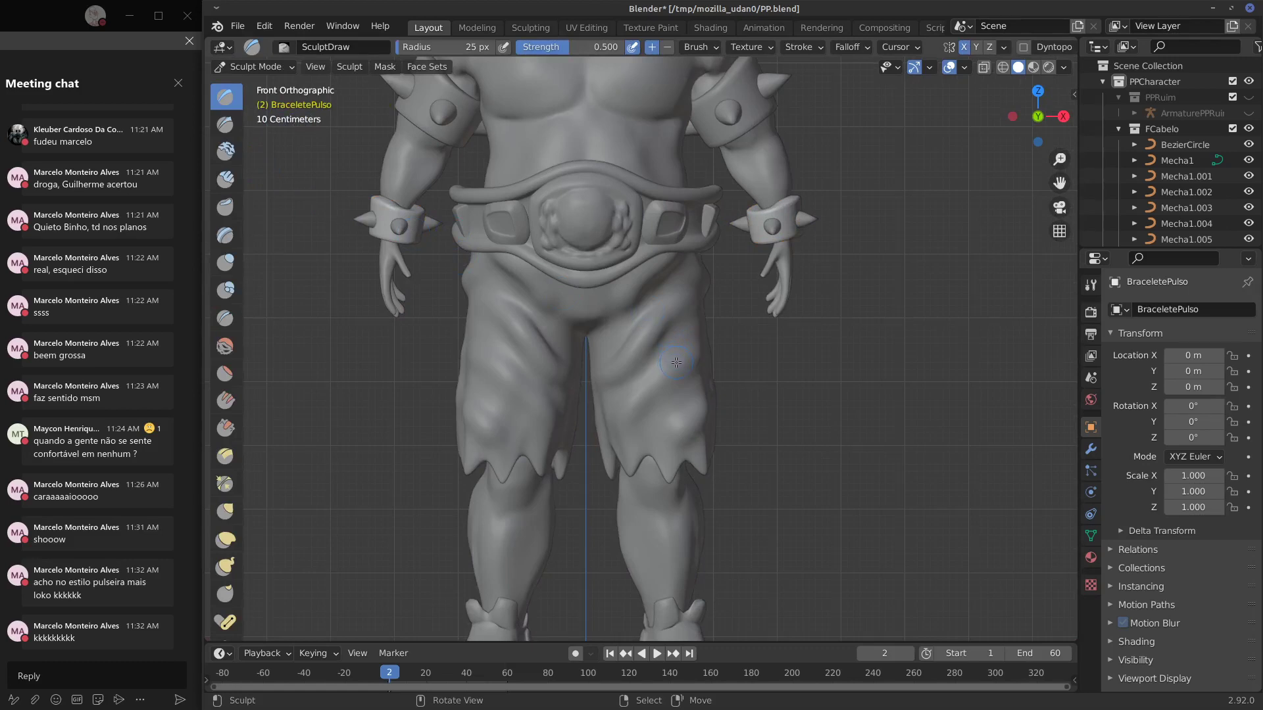
pyautogui.press('f')
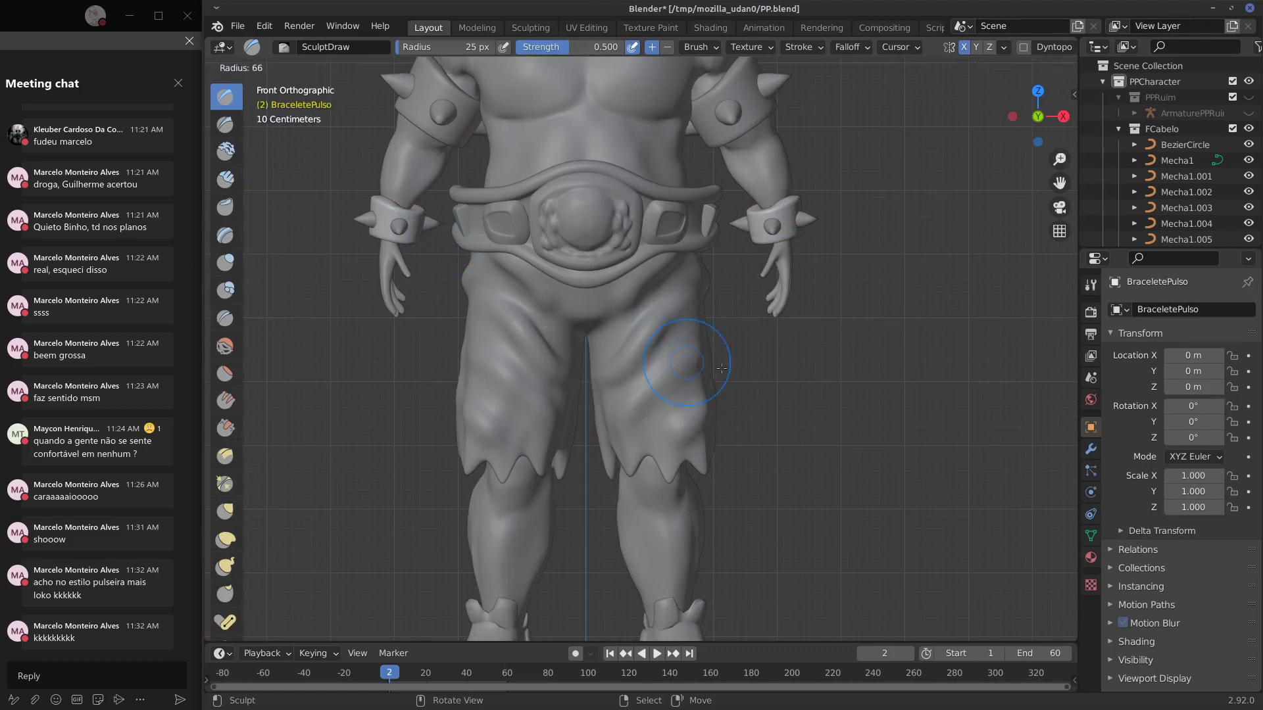
pyautogui.click(706, 357)
# Return to Object Mode, select the trousers (Calça) and enter Sculpt Mode on them, framing the folds of one leg.
pyautogui.click(262, 66)
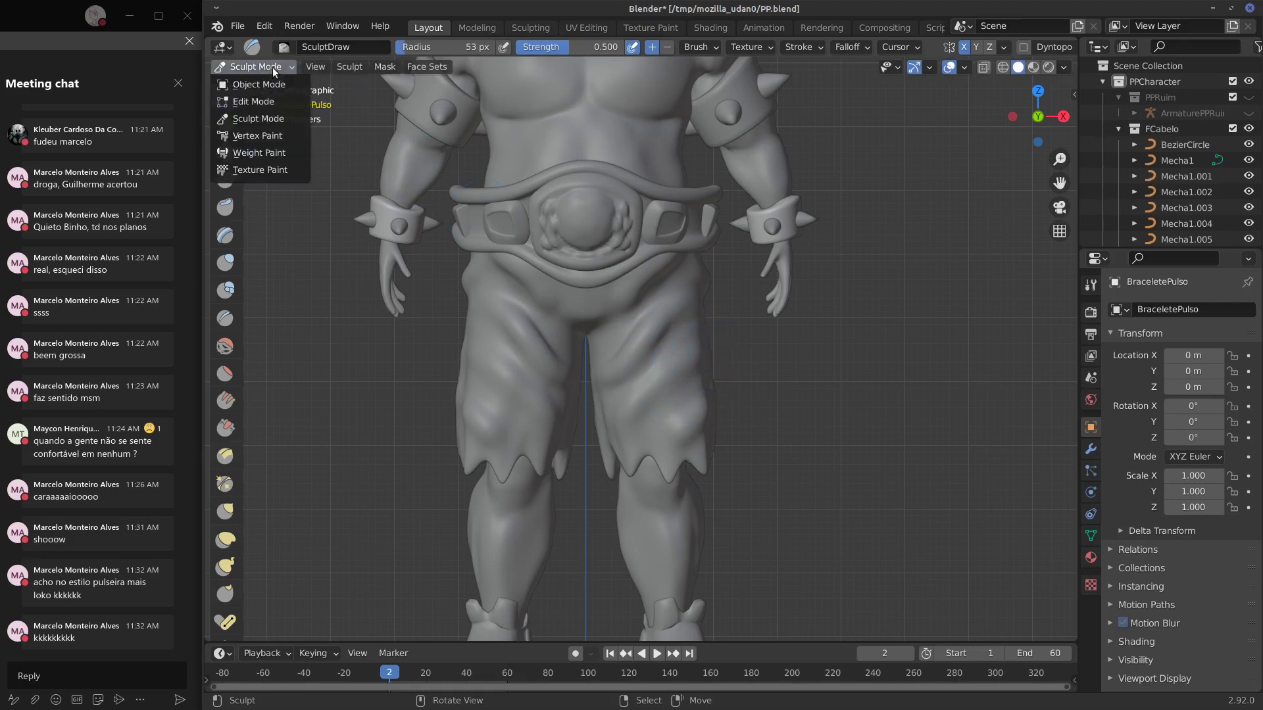
pyautogui.click(271, 76)
pyautogui.click(678, 372)
pyautogui.click(279, 70)
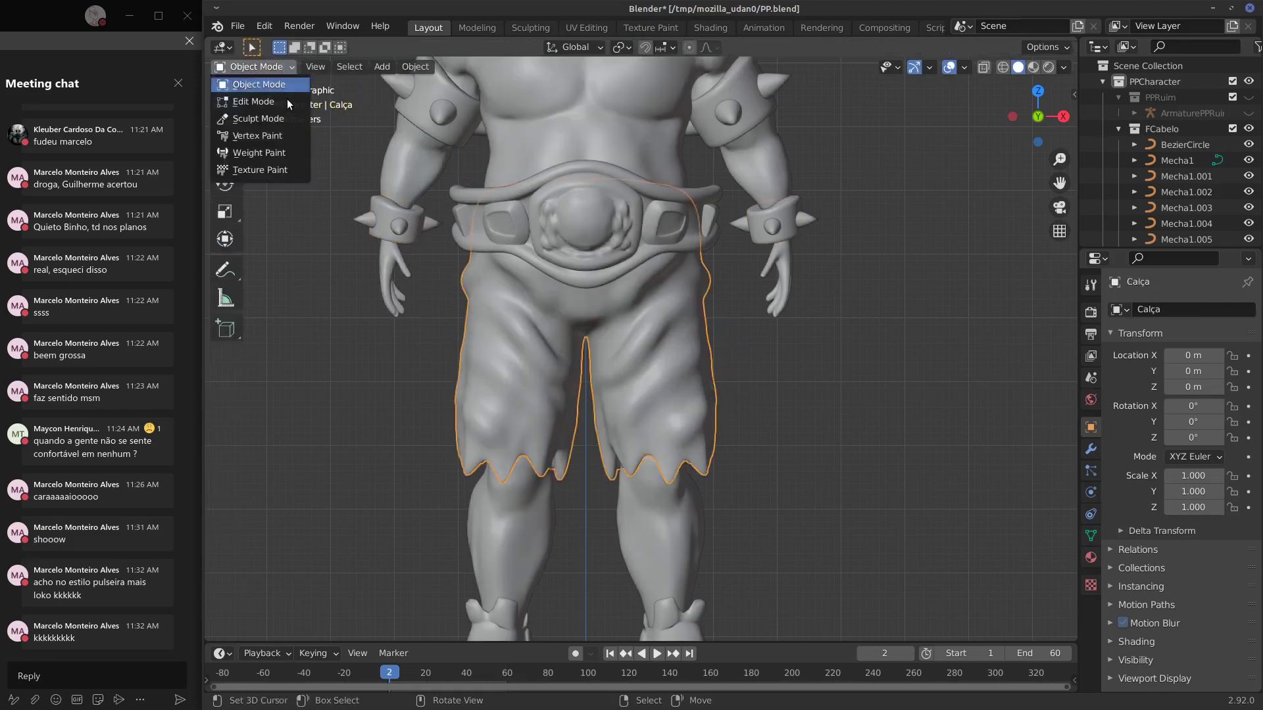
pyautogui.click(282, 118)
pyautogui.keyDown('shift'); pyautogui.moveTo(722, 313); pyautogui.dragTo(690, 307, button='middle'); pyautogui.keyUp('shift')
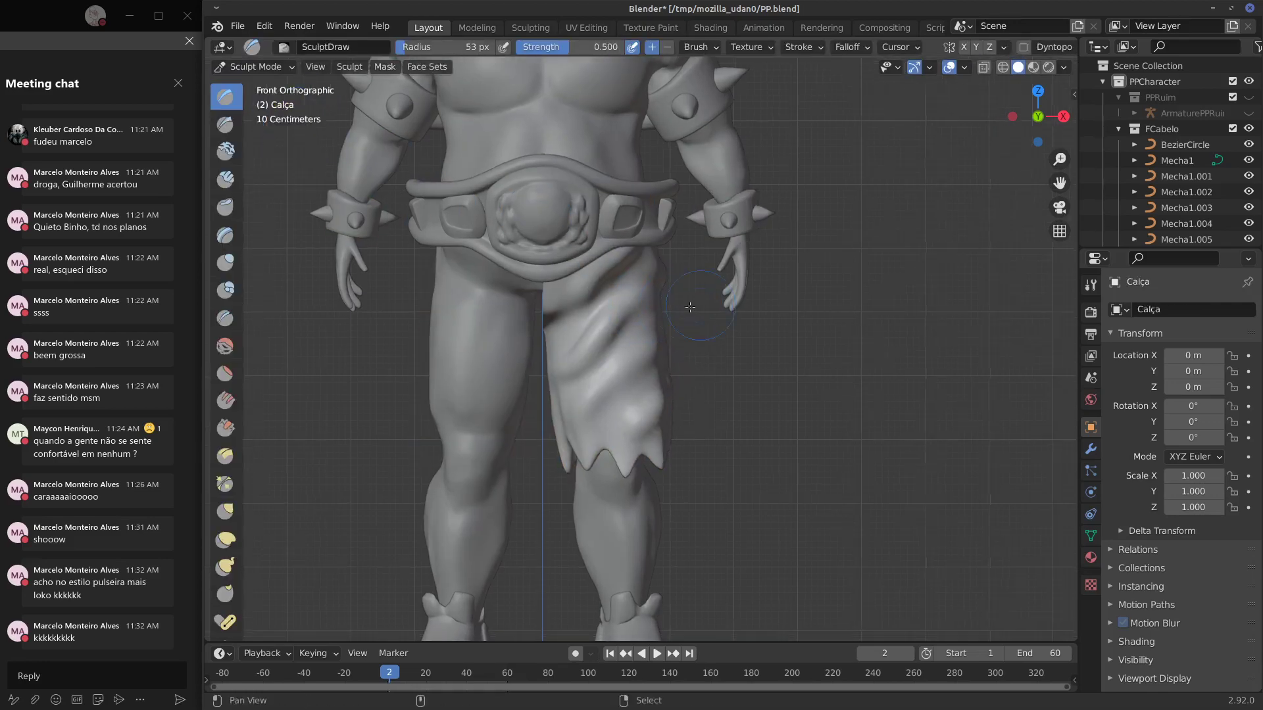
pyautogui.scroll(5, 665, 270)
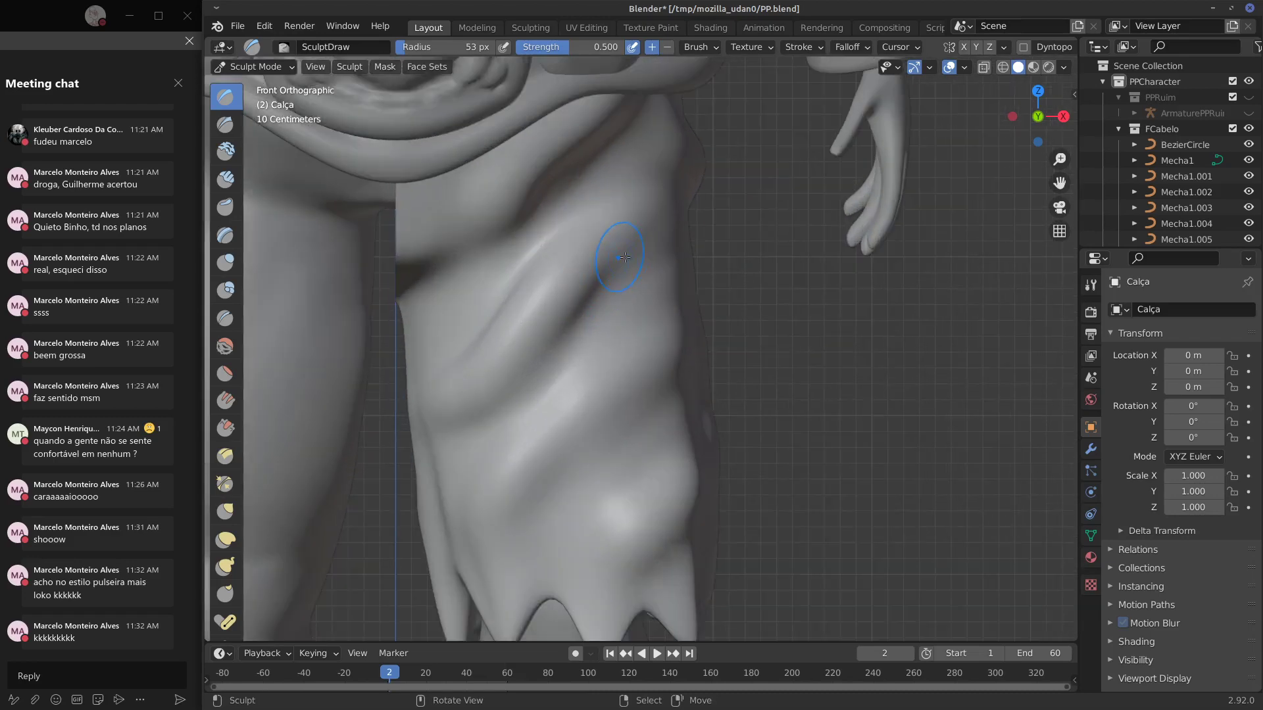
# Soften the diagonal folds on the front of the trouser leg using the Smooth brush at 53 px.
pyautogui.keyDown('shift'); pyautogui.moveTo(624, 257); pyautogui.dragTo(678, 297, button='middle'); pyautogui.keyUp('shift')
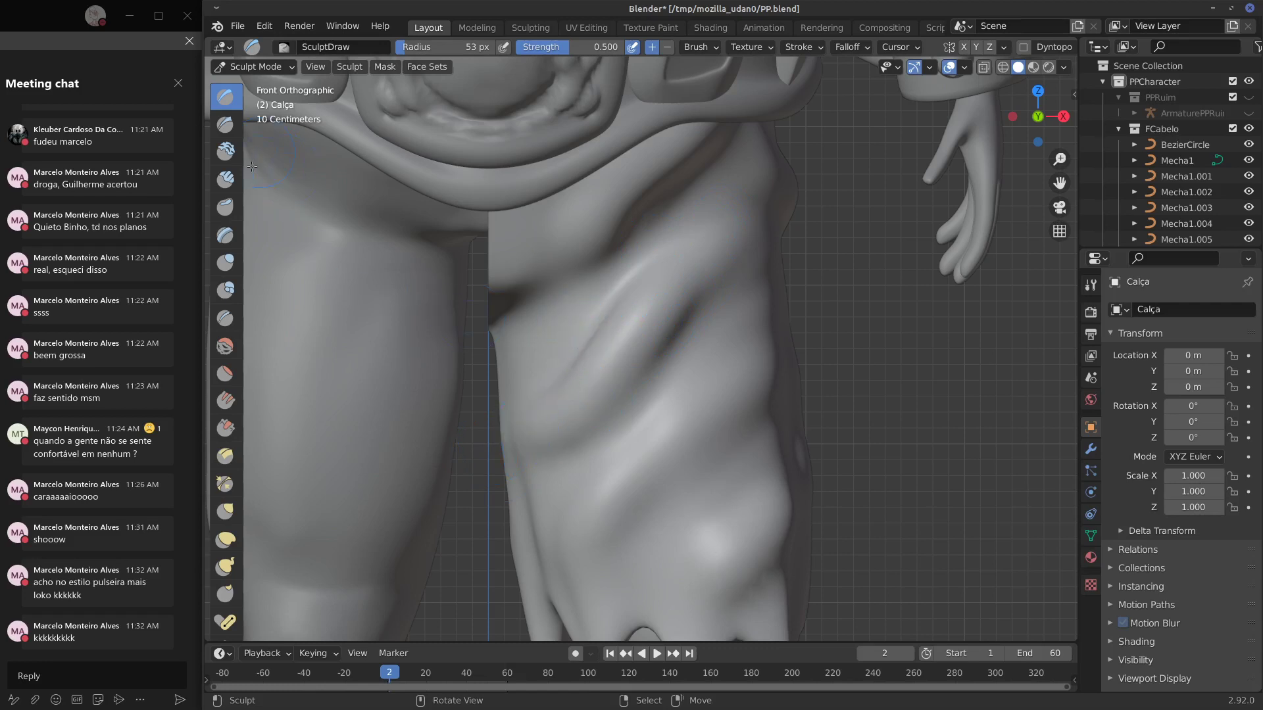
pyautogui.click(224, 346)
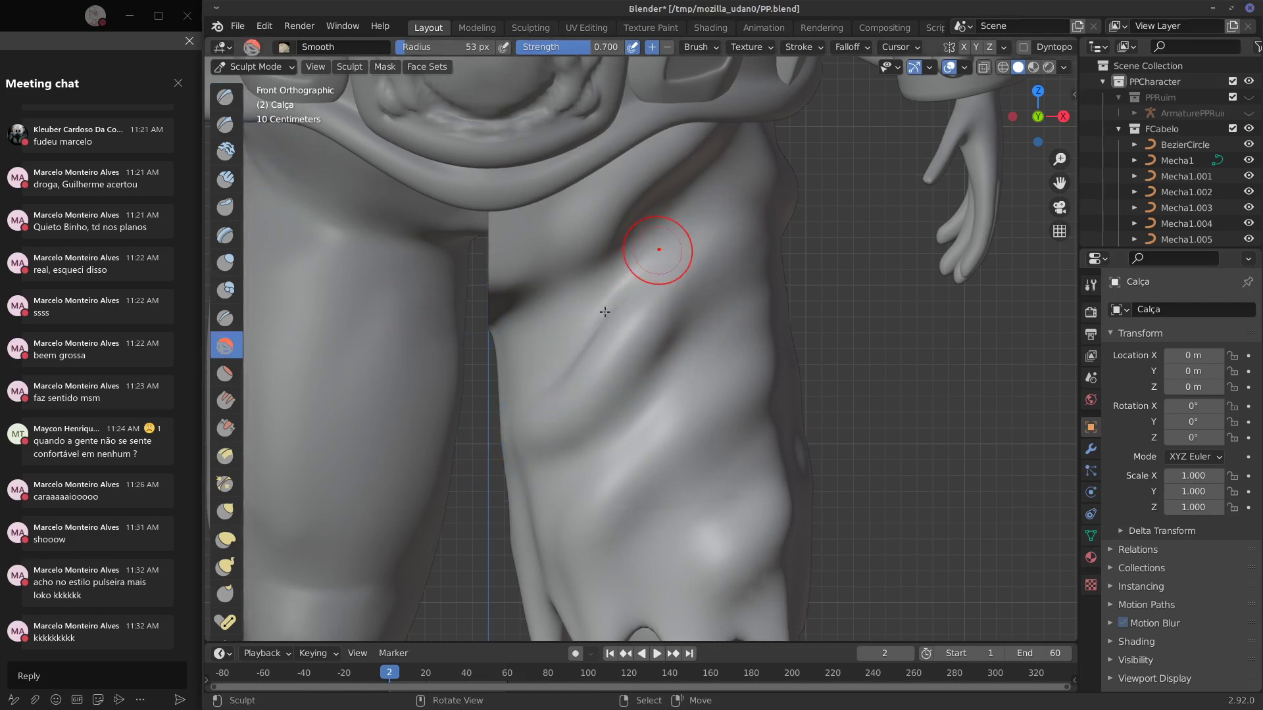
pyautogui.moveTo(604, 320)
pyautogui.mouseDown()
pyautogui.moveTo(628, 283)
pyautogui.moveTo(618, 292)
pyautogui.mouseUp()
pyautogui.moveTo(692, 346); pyautogui.dragTo(553, 461)
pyautogui.moveTo(549, 464)
pyautogui.mouseDown()
pyautogui.moveTo(508, 443)
pyautogui.moveTo(526, 434)
pyautogui.mouseUp()
pyautogui.moveTo(564, 410)
pyautogui.mouseDown()
pyautogui.moveTo(528, 448)
pyautogui.moveTo(552, 373)
pyautogui.mouseUp()
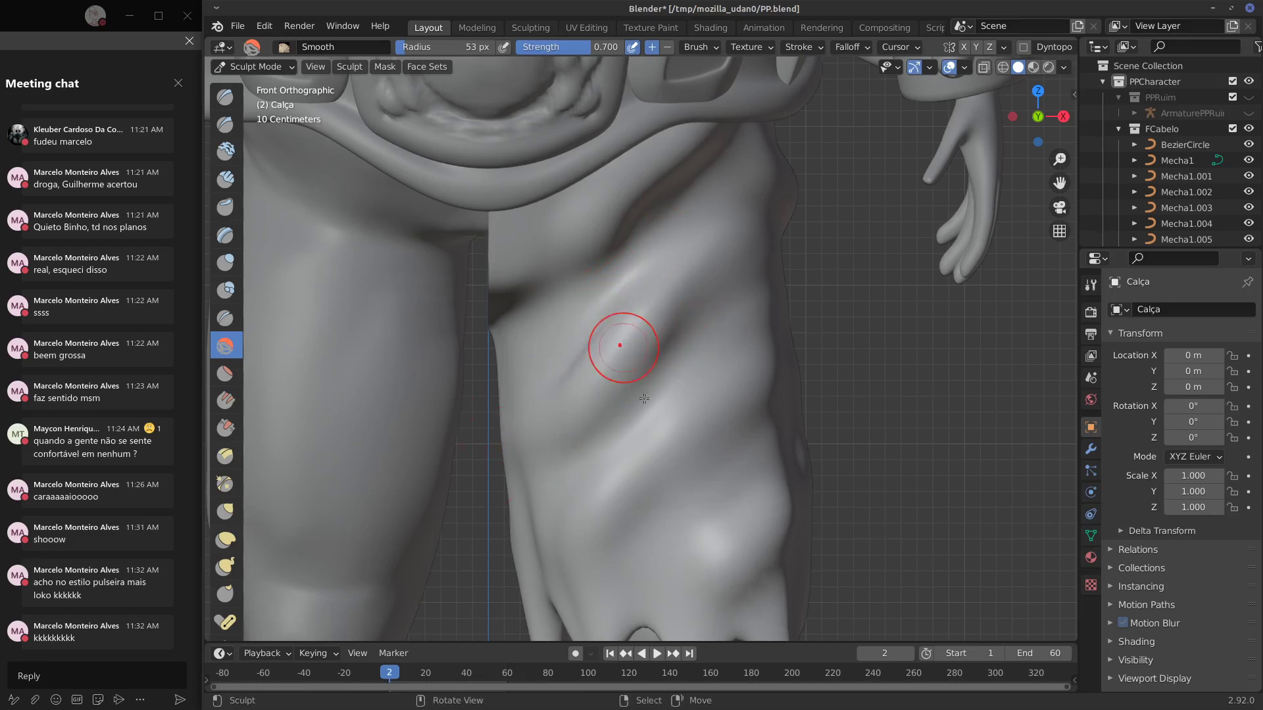
pyautogui.moveTo(625, 465)
pyautogui.mouseDown()
pyautogui.moveTo(730, 331)
pyautogui.moveTo(727, 358)
pyautogui.mouseUp()
pyautogui.keyDown('shift'); pyautogui.moveTo(715, 445); pyautogui.dragTo(749, 342, button='middle'); pyautogui.keyUp('shift')
pyautogui.moveTo(644, 450); pyautogui.dragTo(697, 384)
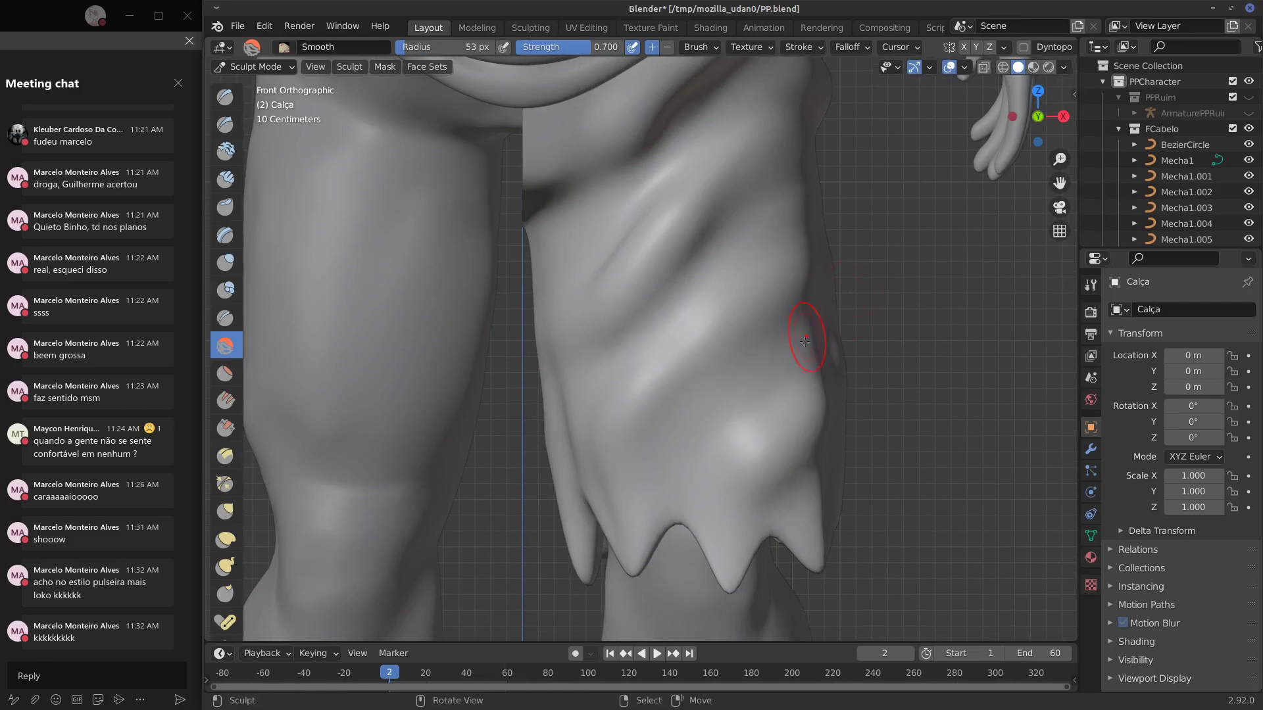
# Set the Smooth brush radius to 114 px and soften the upper diagonal fold on the trouser leg in front view.
pyautogui.keyDown('shift'); pyautogui.moveTo(805, 342); pyautogui.dragTo(716, 342, button='middle'); pyautogui.keyUp('shift')
pyautogui.keyDown('shift'); pyautogui.moveTo(669, 274); pyautogui.dragTo(676, 405, button='middle'); pyautogui.keyUp('shift')
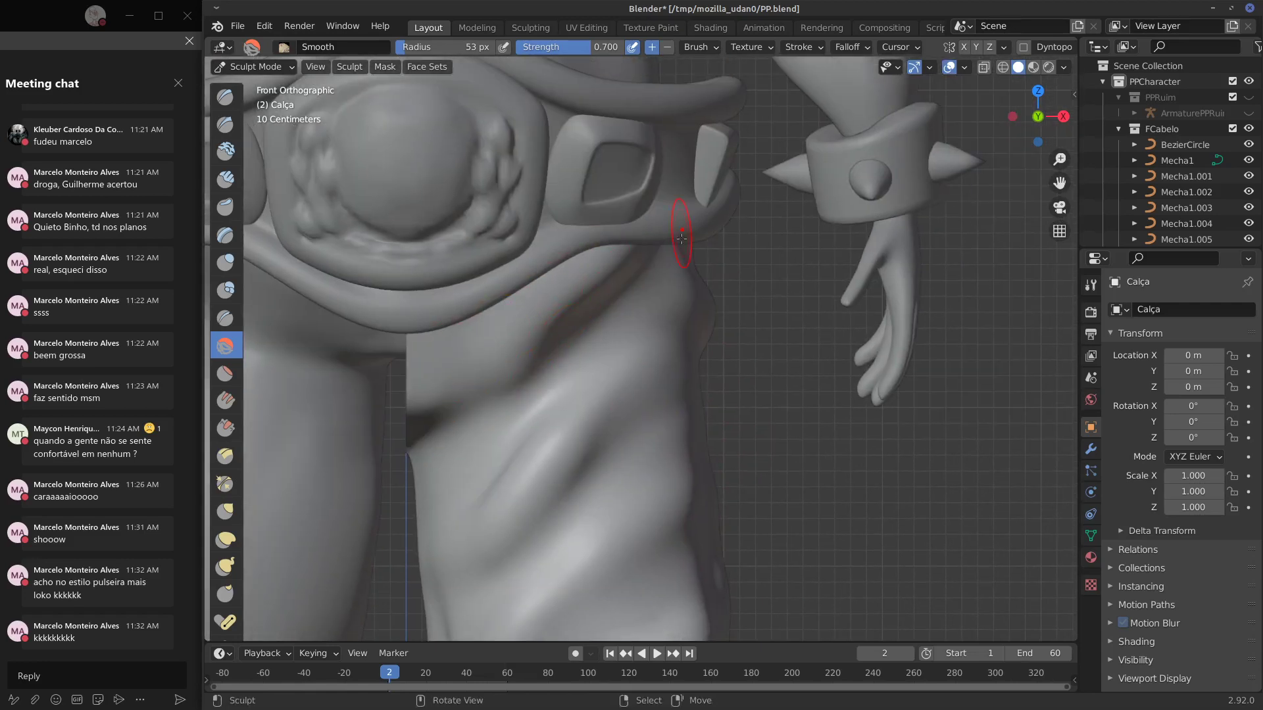
pyautogui.moveTo(631, 439)
pyautogui.keyDown('shift'); pyautogui.mouseDown(button='middle')
pyautogui.moveTo(689, 367)
pyautogui.moveTo(600, 353)
pyautogui.moveTo(702, 358)
pyautogui.mouseUp(button='middle'); pyautogui.keyUp('shift')
pyautogui.press('KP_1')
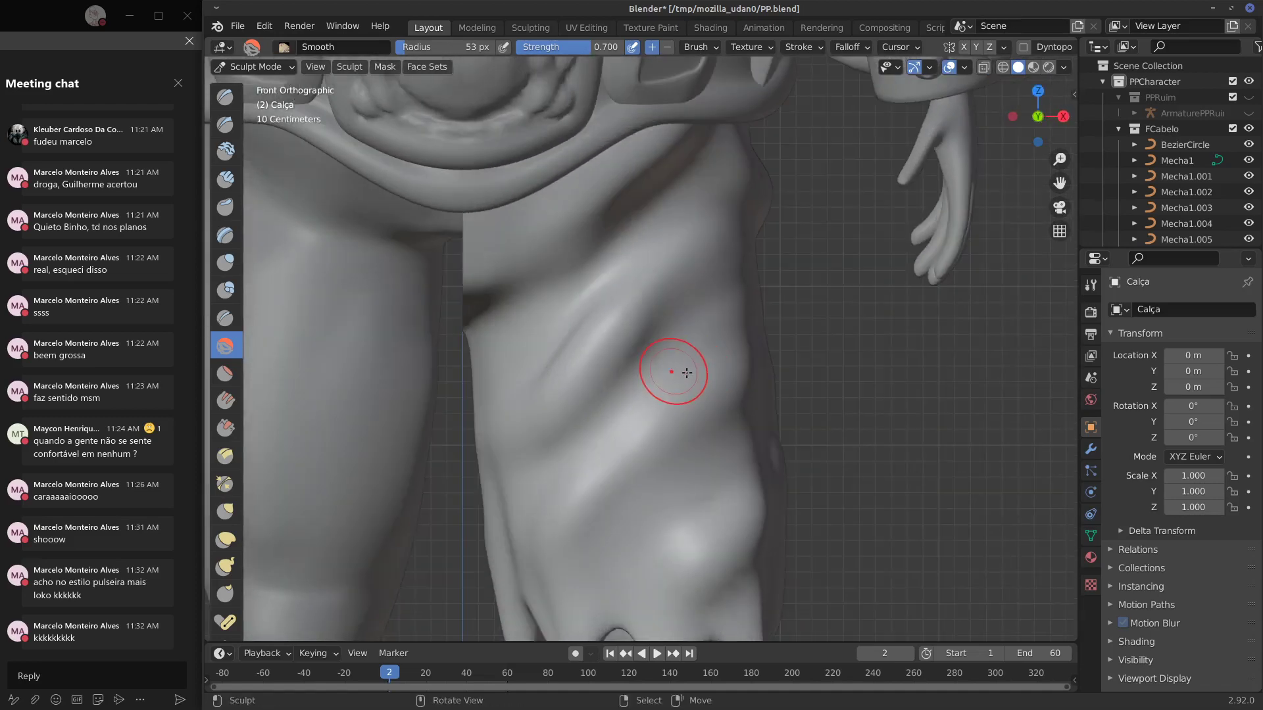
pyautogui.press('f')
pyautogui.click(779, 375)
pyautogui.moveTo(627, 279); pyautogui.dragTo(560, 403)
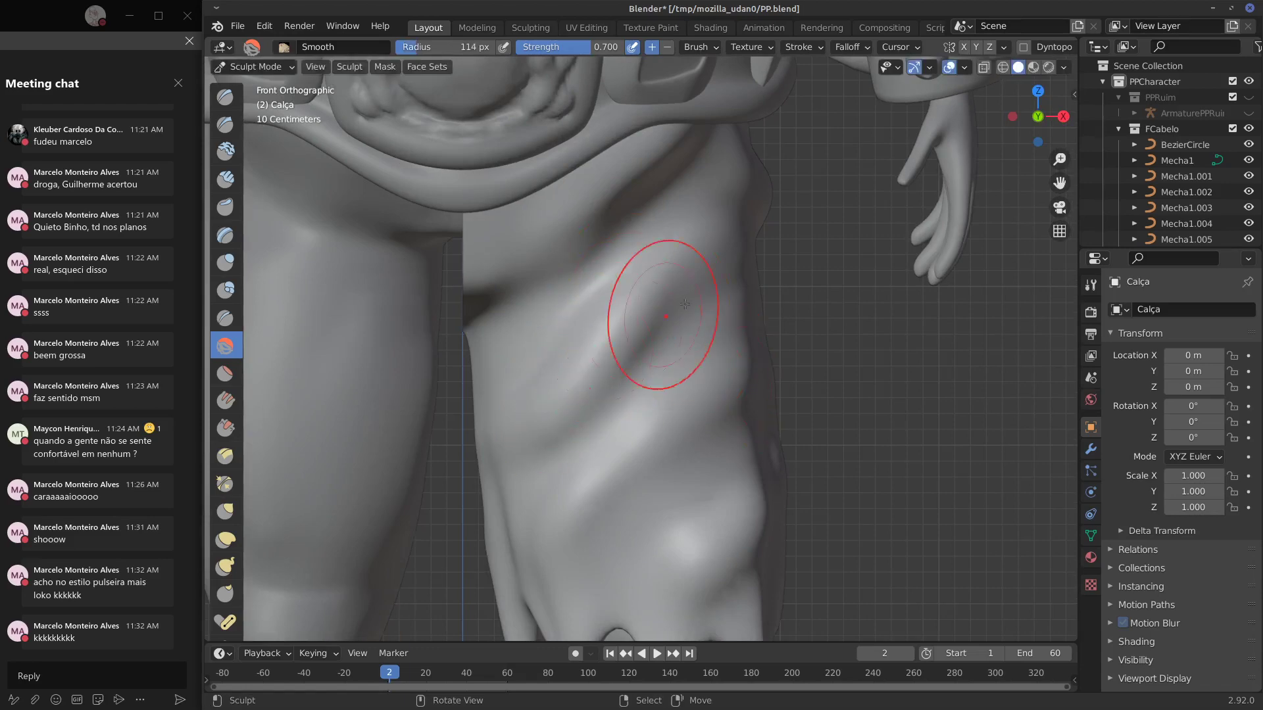
# Smooth the folds around the sides of the trouser leg from several angles.
pyautogui.moveTo(626, 485)
pyautogui.mouseDown(button='middle')
pyautogui.moveTo(773, 398)
pyautogui.moveTo(723, 369)
pyautogui.moveTo(690, 316)
pyautogui.moveTo(648, 341)
pyautogui.moveTo(693, 310)
pyautogui.moveTo(664, 332)
pyautogui.mouseUp(button='middle')
pyautogui.moveTo(665, 340); pyautogui.dragTo(715, 393)
pyautogui.moveTo(713, 389)
pyautogui.mouseDown()
pyautogui.moveTo(735, 355)
pyautogui.moveTo(688, 300)
pyautogui.mouseUp()
pyautogui.moveTo(682, 292)
pyautogui.mouseDown()
pyautogui.moveTo(744, 296)
pyautogui.moveTo(707, 351)
pyautogui.mouseUp()
pyautogui.moveTo(705, 354); pyautogui.dragTo(781, 359, button='middle')
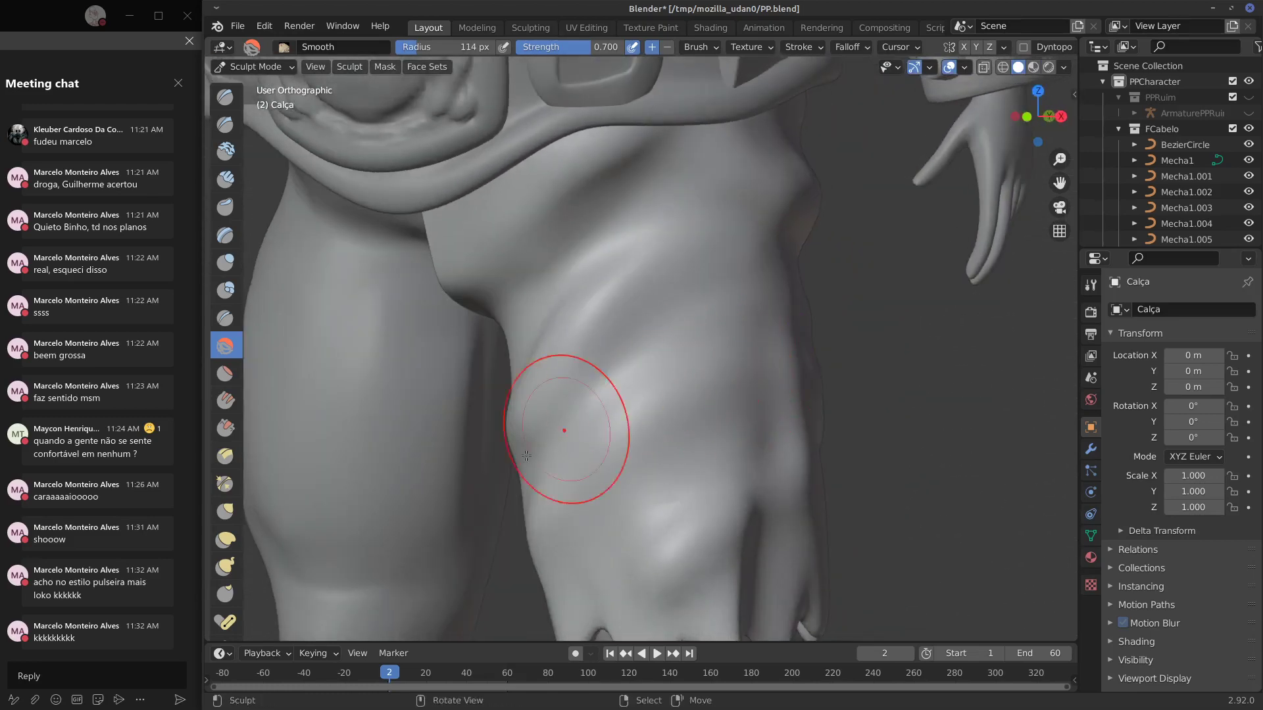
pyautogui.moveTo(677, 494)
pyautogui.mouseDown(button='middle')
pyautogui.moveTo(671, 508)
pyautogui.moveTo(622, 516)
pyautogui.moveTo(664, 368)
pyautogui.moveTo(758, 357)
pyautogui.moveTo(744, 450)
pyautogui.mouseUp(button='middle')
pyautogui.moveTo(813, 346); pyautogui.dragTo(878, 297, button='middle')
pyautogui.moveTo(595, 257); pyautogui.dragTo(632, 211)
pyautogui.moveTo(600, 230); pyautogui.dragTo(614, 198)
pyautogui.moveTo(613, 199); pyautogui.dragTo(615, 201, button='middle')
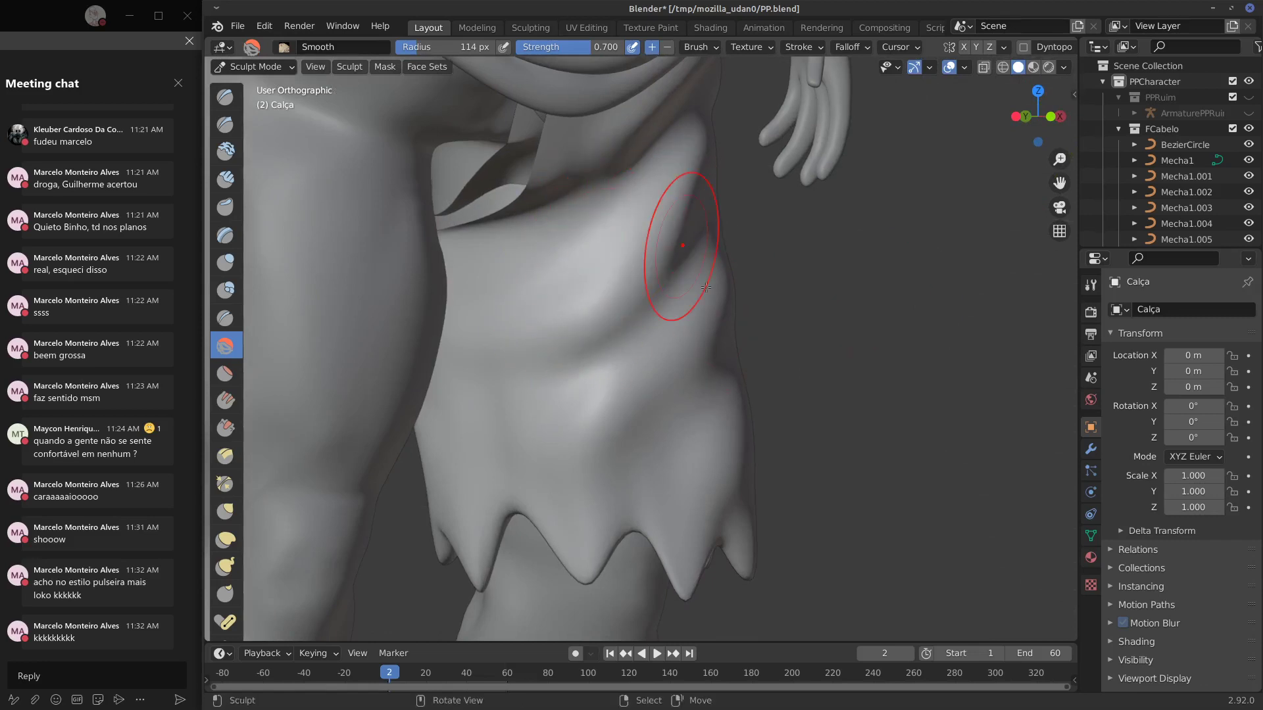
# Flatten the remaining diagonal folds on the trouser leg with long Smooth strokes in front orthographic view.
pyautogui.press('KP_1')
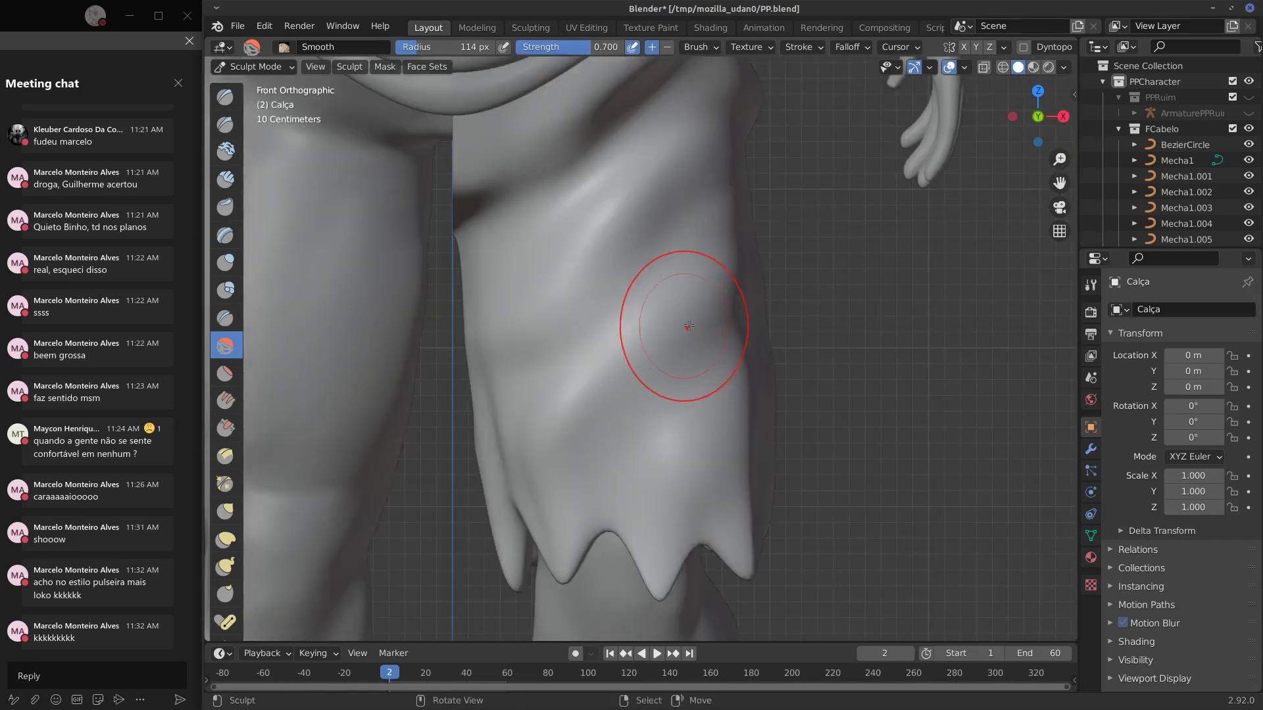
pyautogui.moveTo(547, 256)
pyautogui.mouseDown()
pyautogui.moveTo(559, 223)
pyautogui.moveTo(611, 188)
pyautogui.mouseUp()
pyautogui.moveTo(538, 292); pyautogui.dragTo(617, 185)
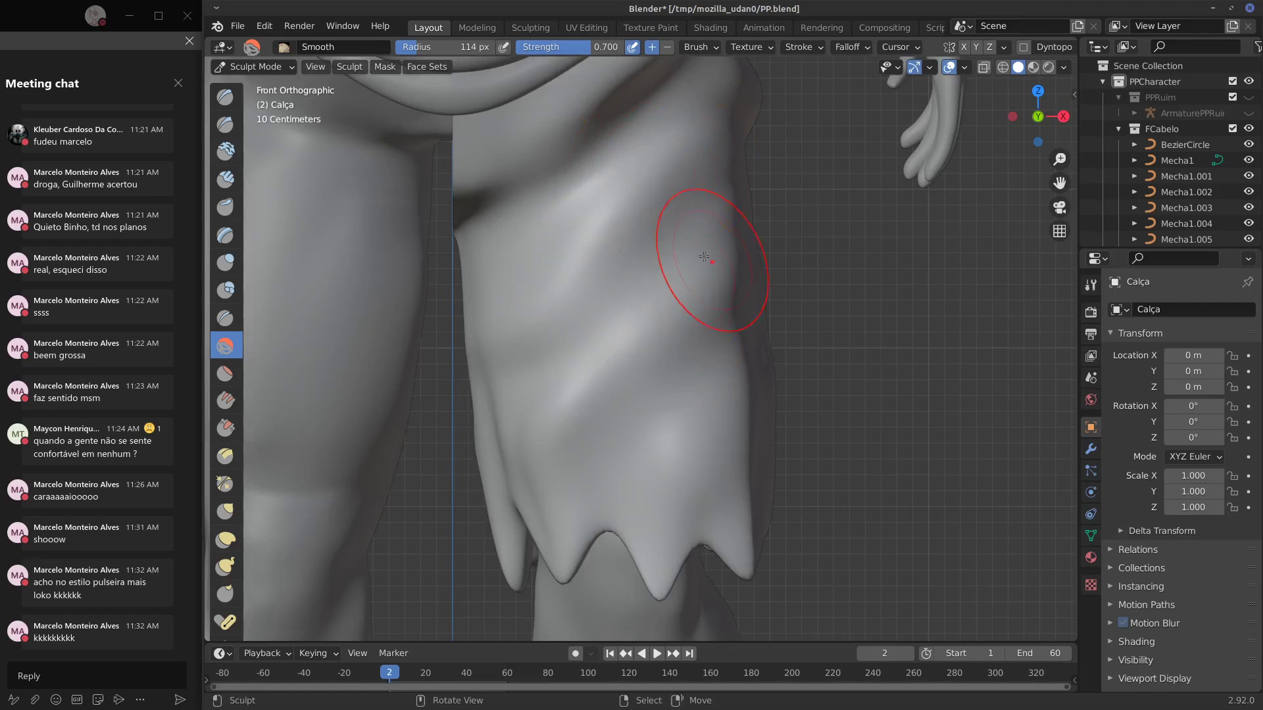
pyautogui.moveTo(561, 442); pyautogui.dragTo(615, 359)
pyautogui.keyDown('shift'); pyautogui.moveTo(741, 283); pyautogui.dragTo(689, 422, button='middle'); pyautogui.keyUp('shift')
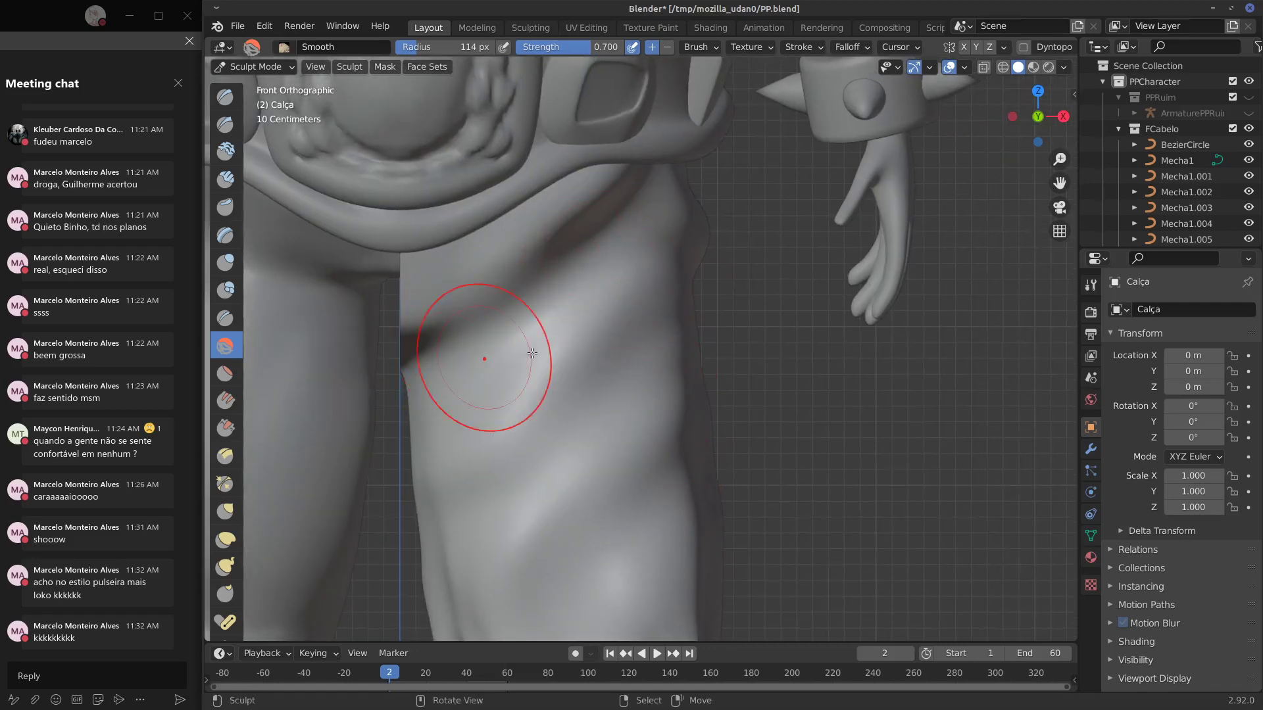
pyautogui.keyDown('shift'); pyautogui.moveTo(431, 411); pyautogui.dragTo(451, 507, button='middle'); pyautogui.keyUp('shift')
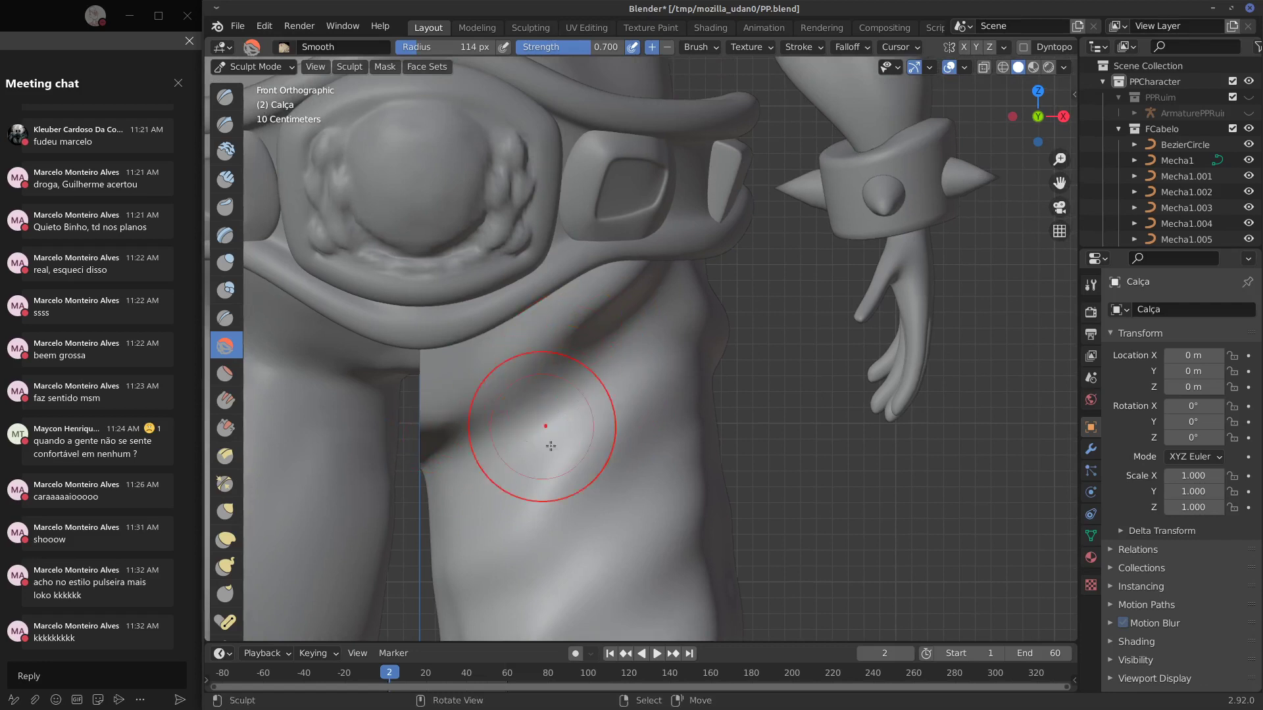
pyautogui.keyDown('shift'); pyautogui.moveTo(659, 454); pyautogui.dragTo(712, 283, button='middle'); pyautogui.keyUp('shift')
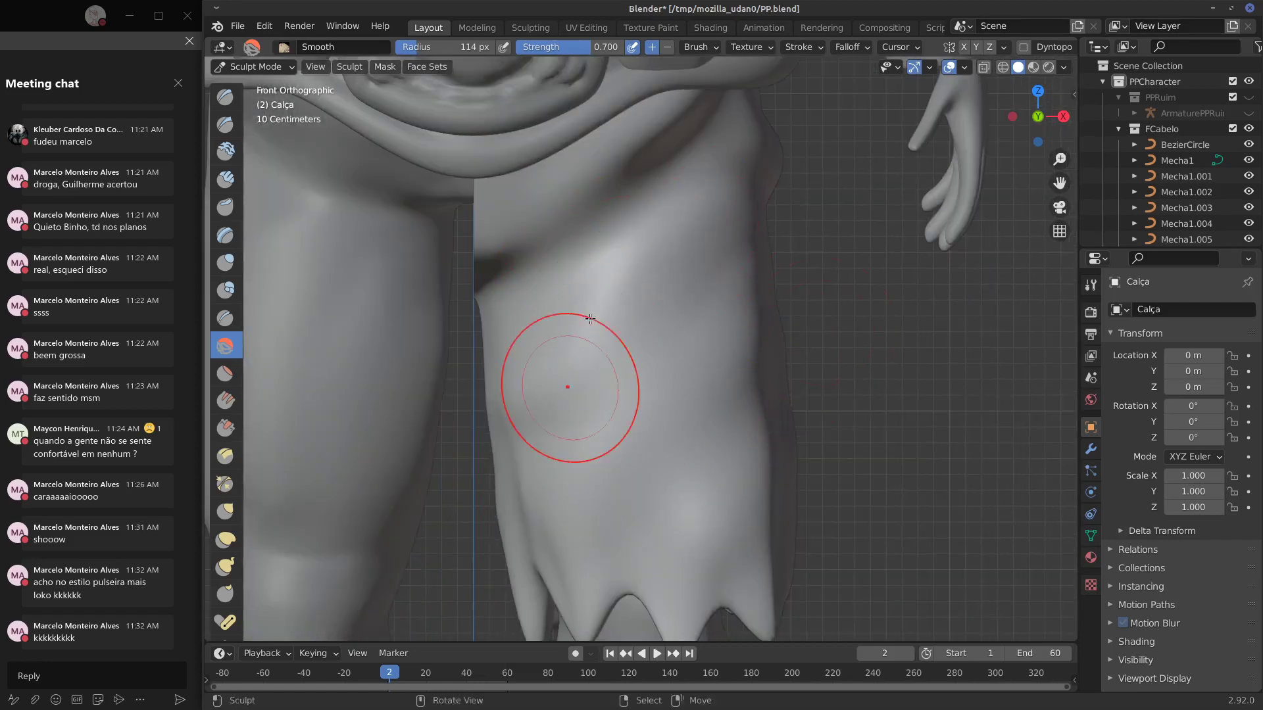
# Switch to the Draw brush and set its radius to 27 px.
pyautogui.click(225, 95)
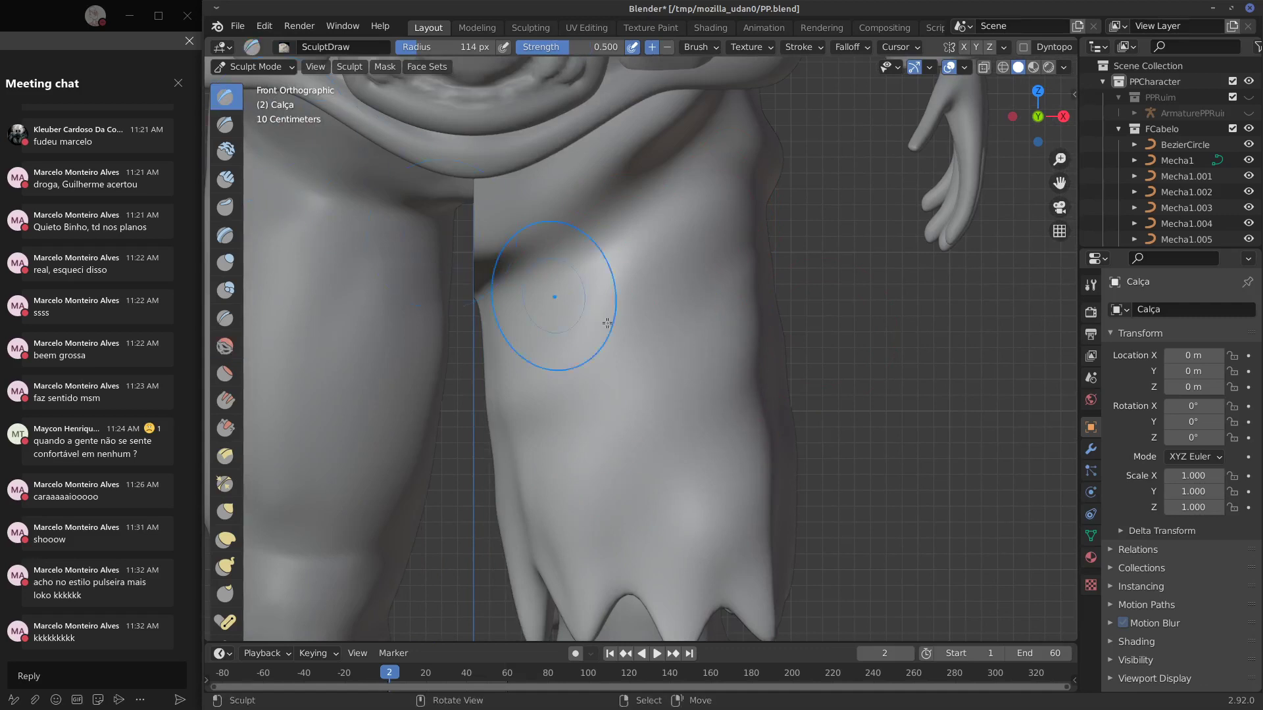
pyautogui.press('f')
pyautogui.click(573, 339)
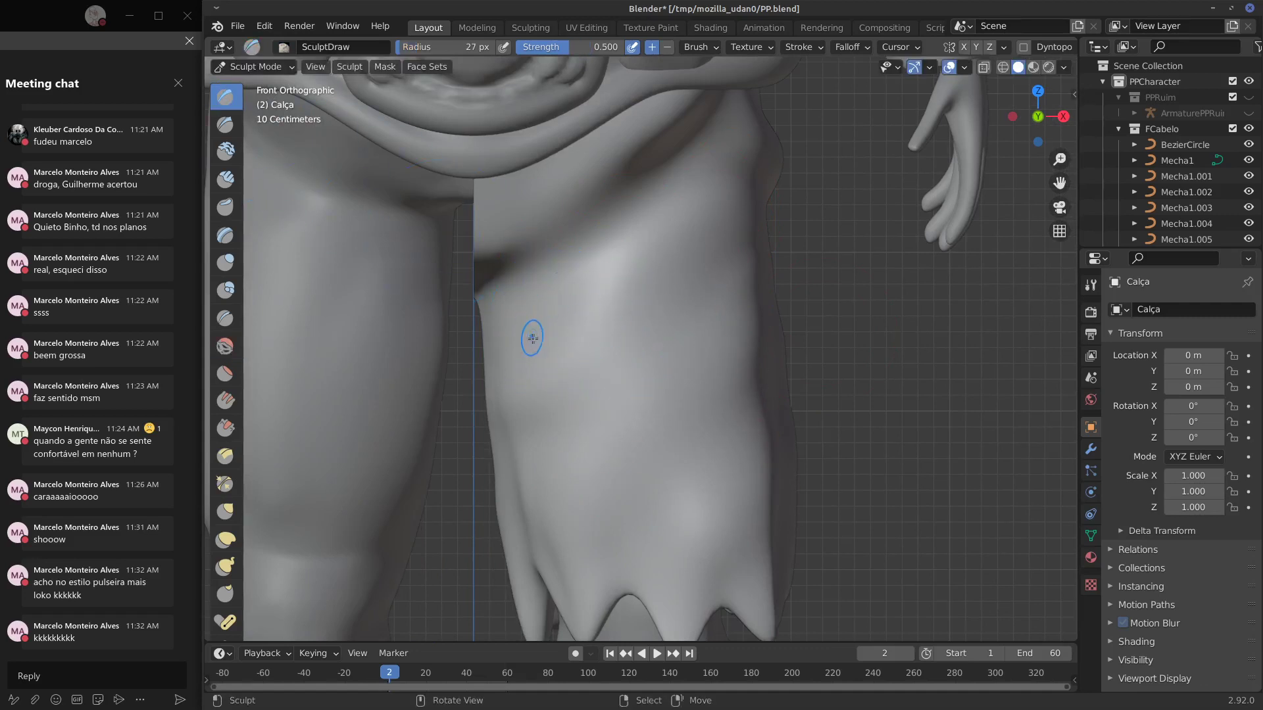
# Switch to Firefox, search Google Shopping for "bermuda" in a new tab, open the C&A dark green cargo bermuda and return to the results.
pyautogui.hotkey('alt', 'Tab')
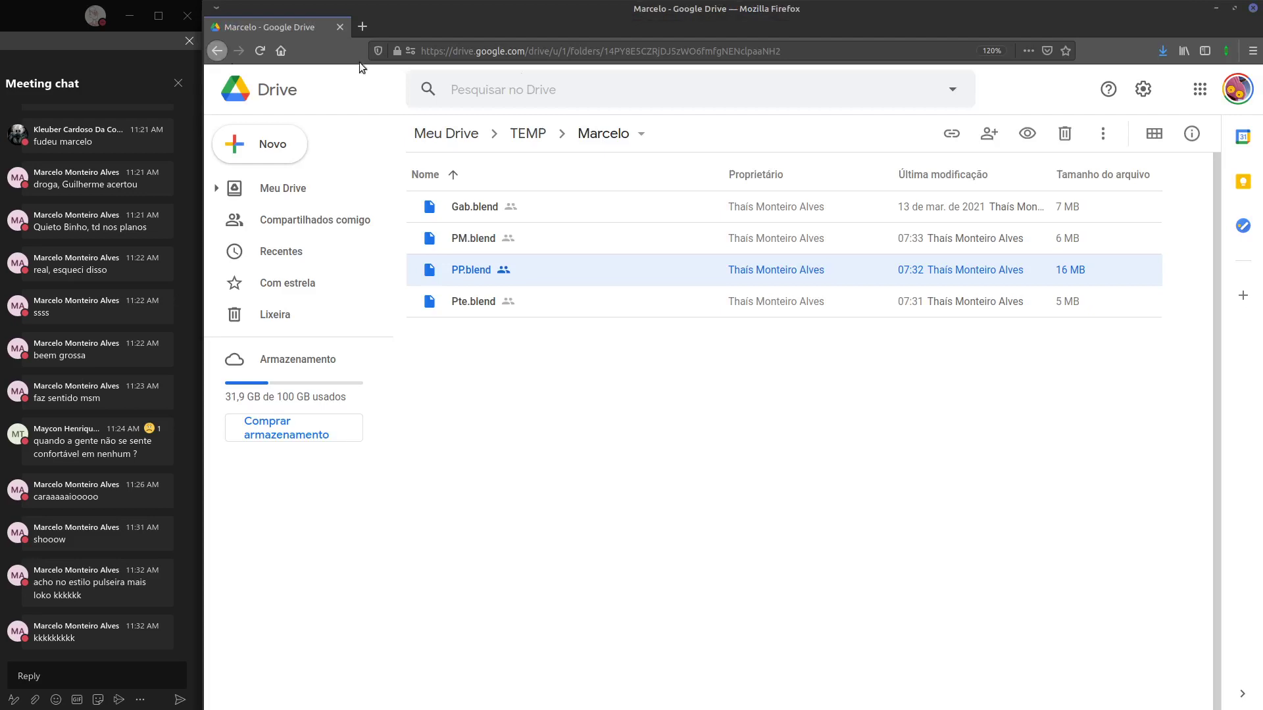
pyautogui.click(362, 27)
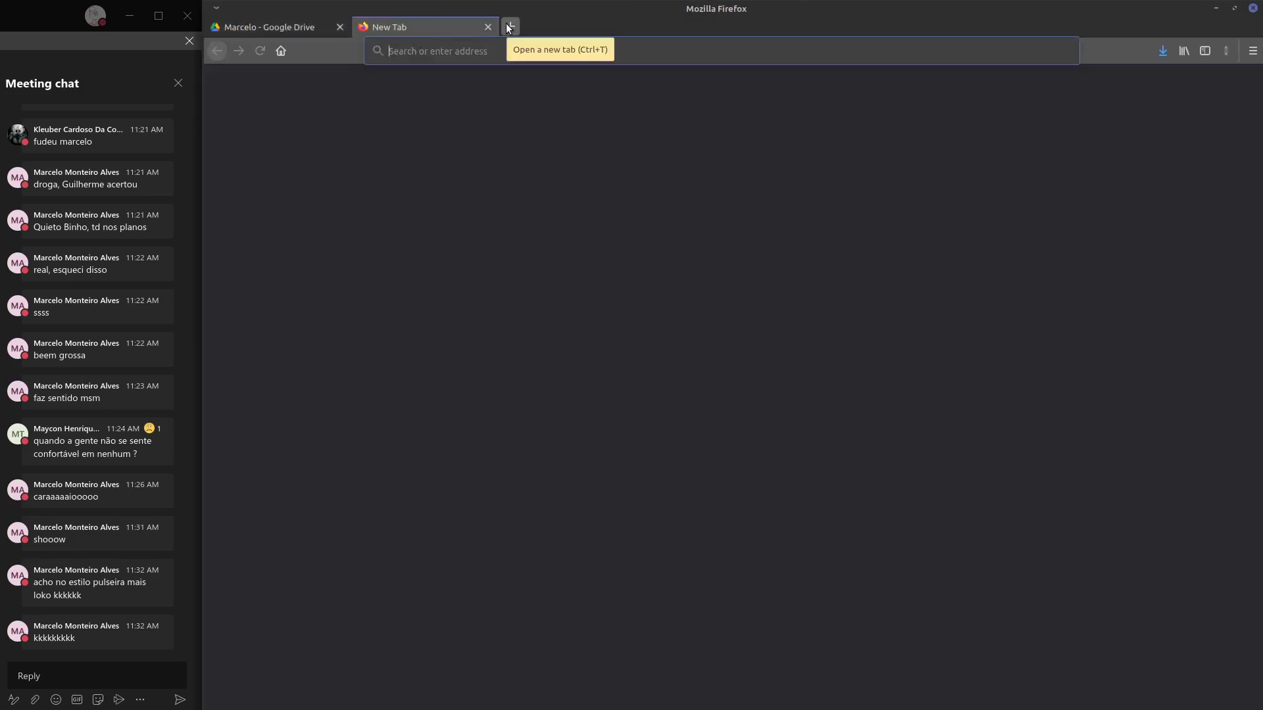
pyautogui.write('bermuda')
pyautogui.press('Return')
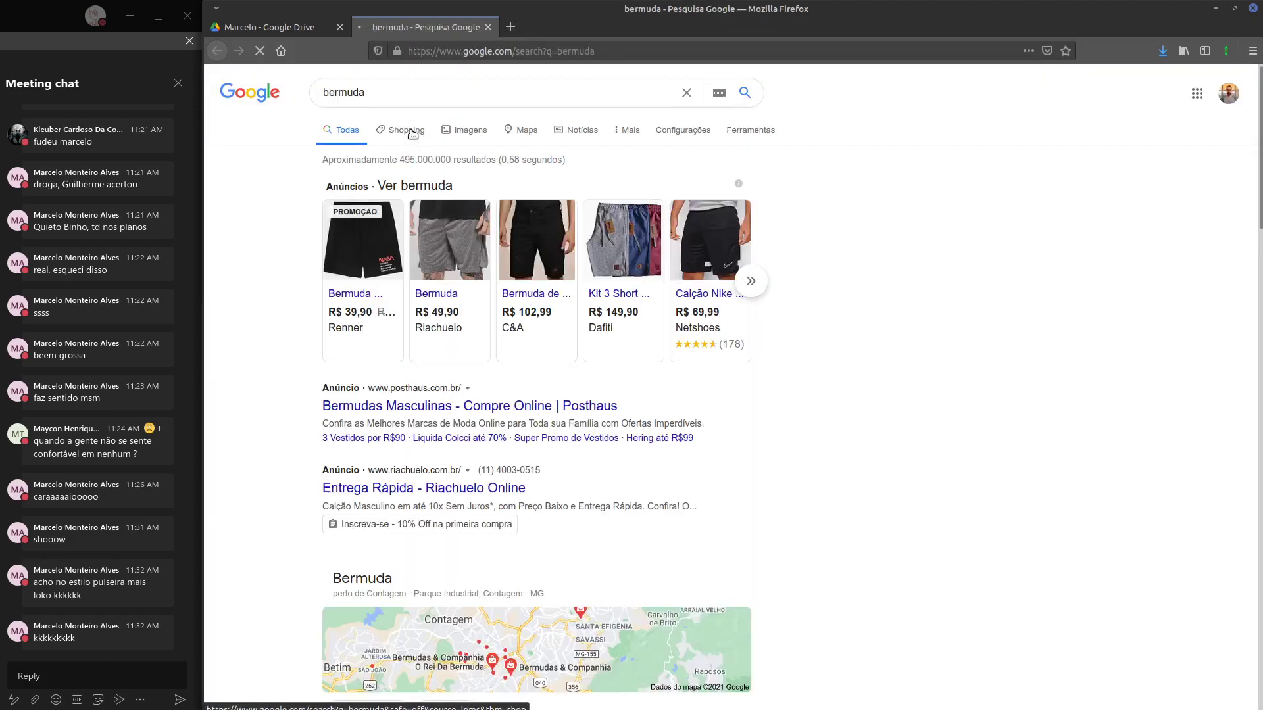
pyautogui.click(405, 130)
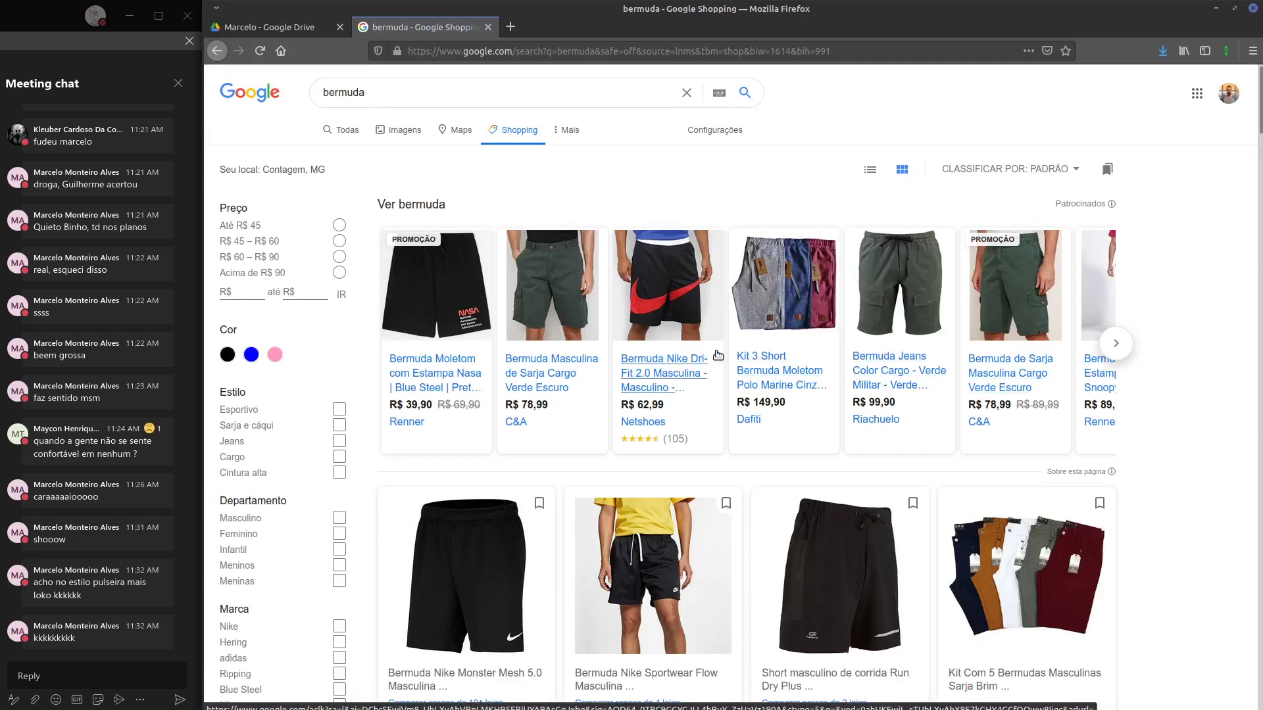
pyautogui.click(551, 291)
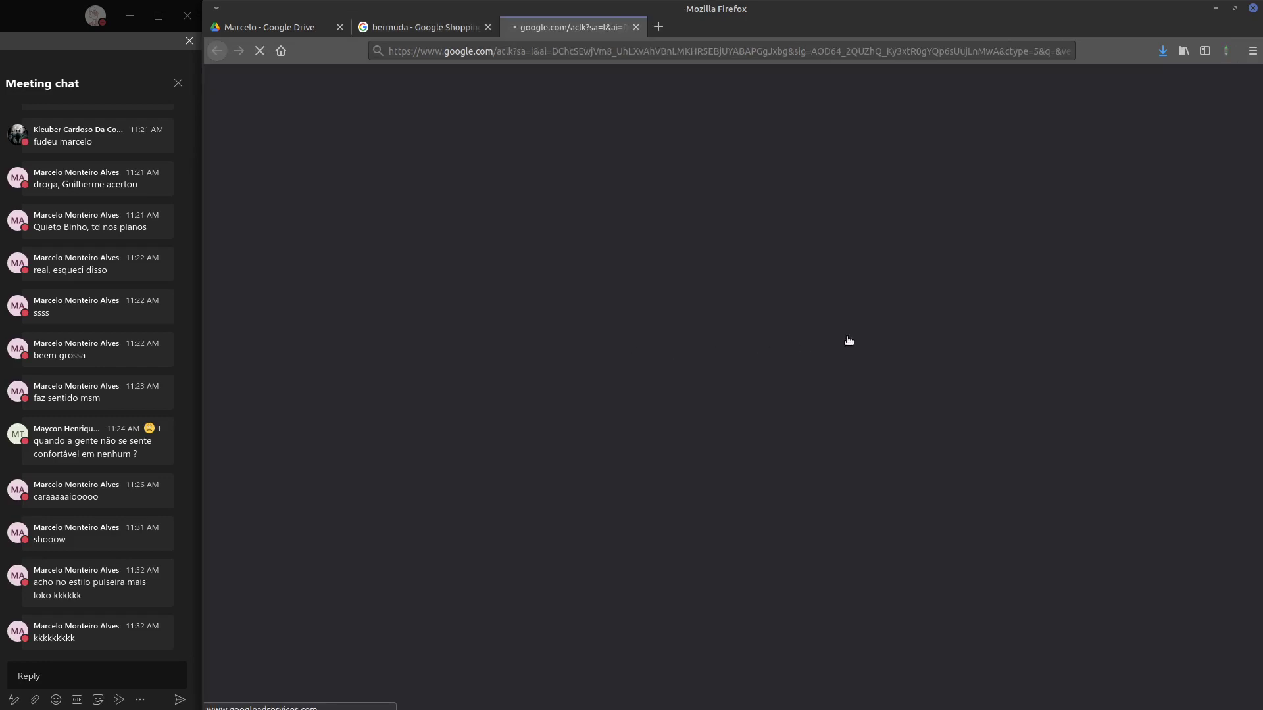
pyautogui.click(394, 21)
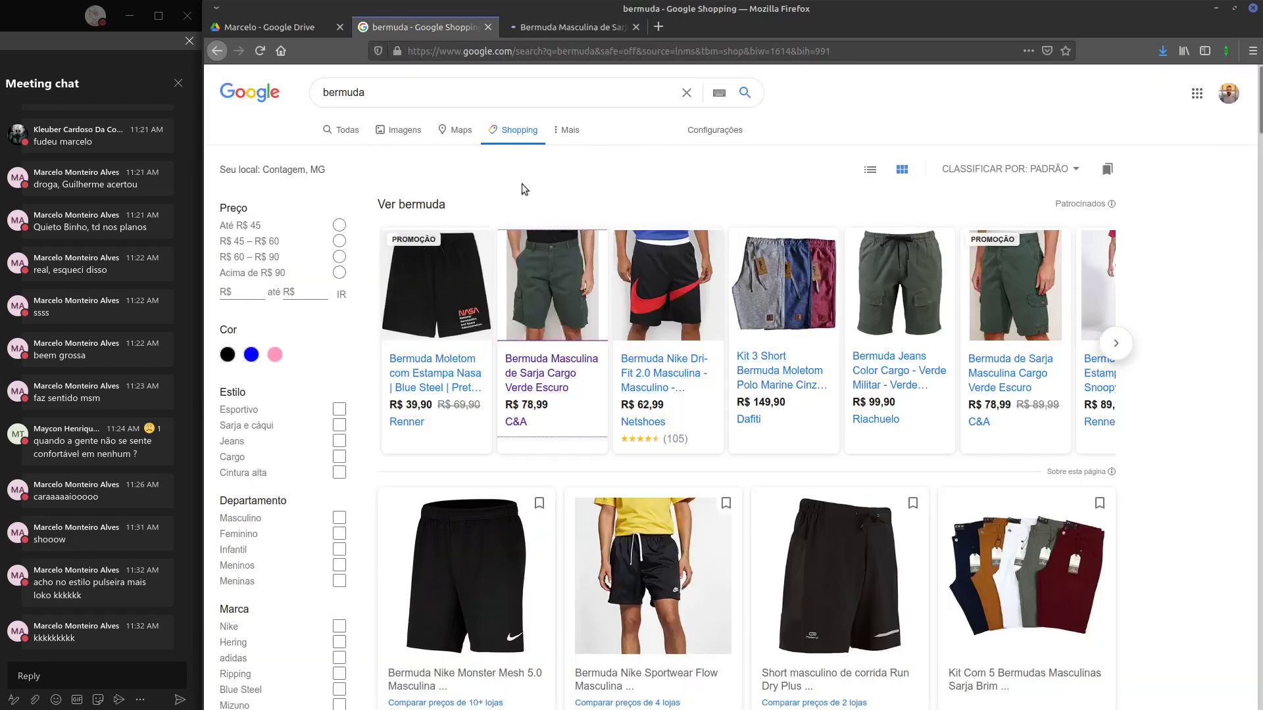
# Search Google Images for "short" and narrow the results to moletom.
pyautogui.click(243, 94)
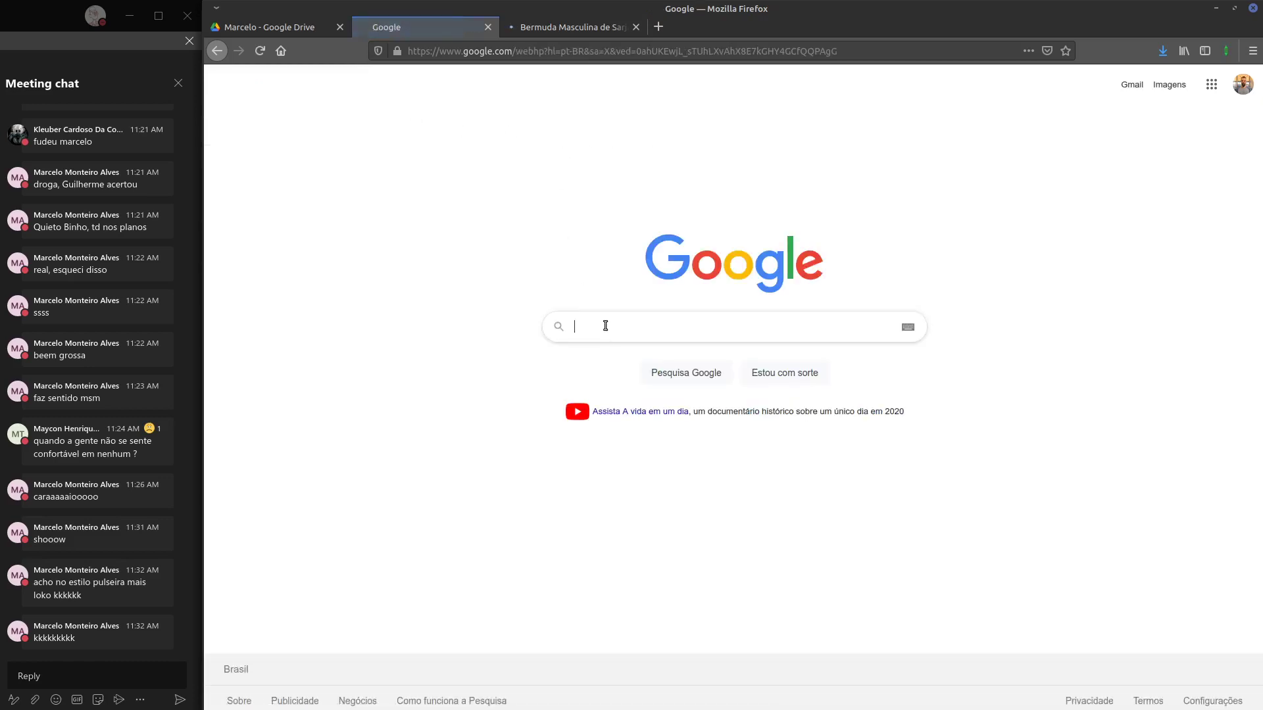
pyautogui.write('shor')
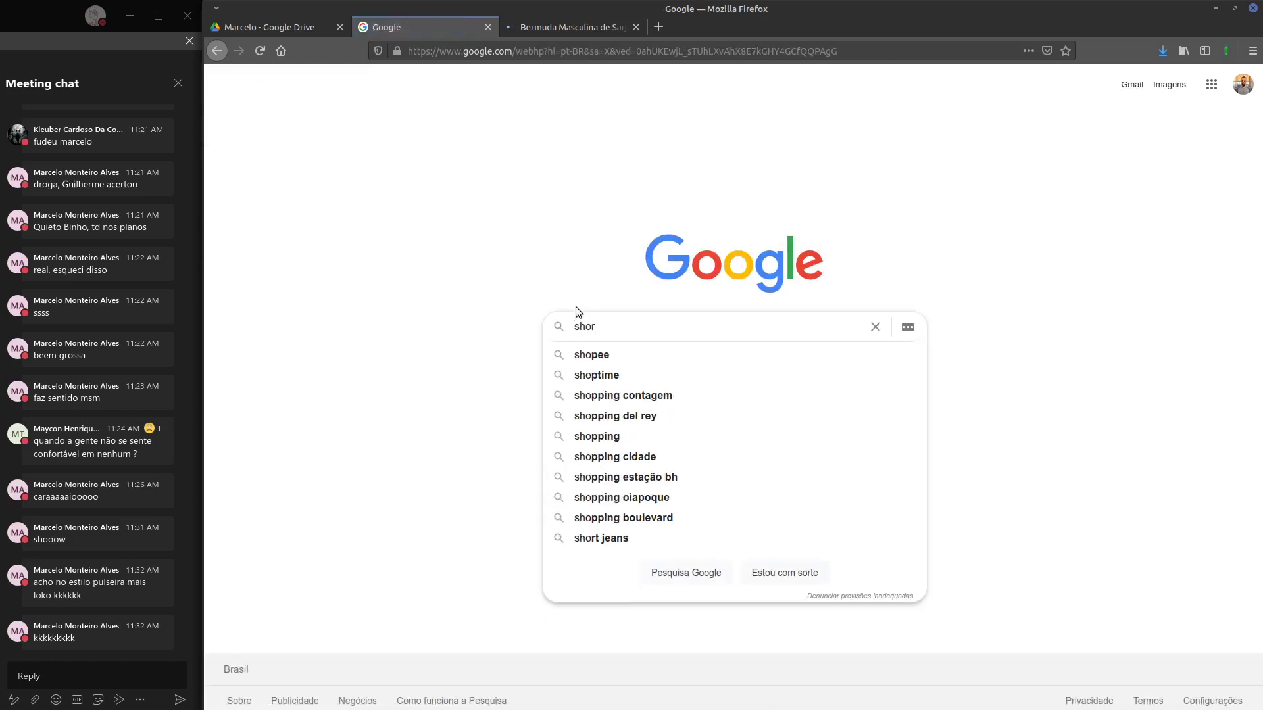
pyautogui.write('t')
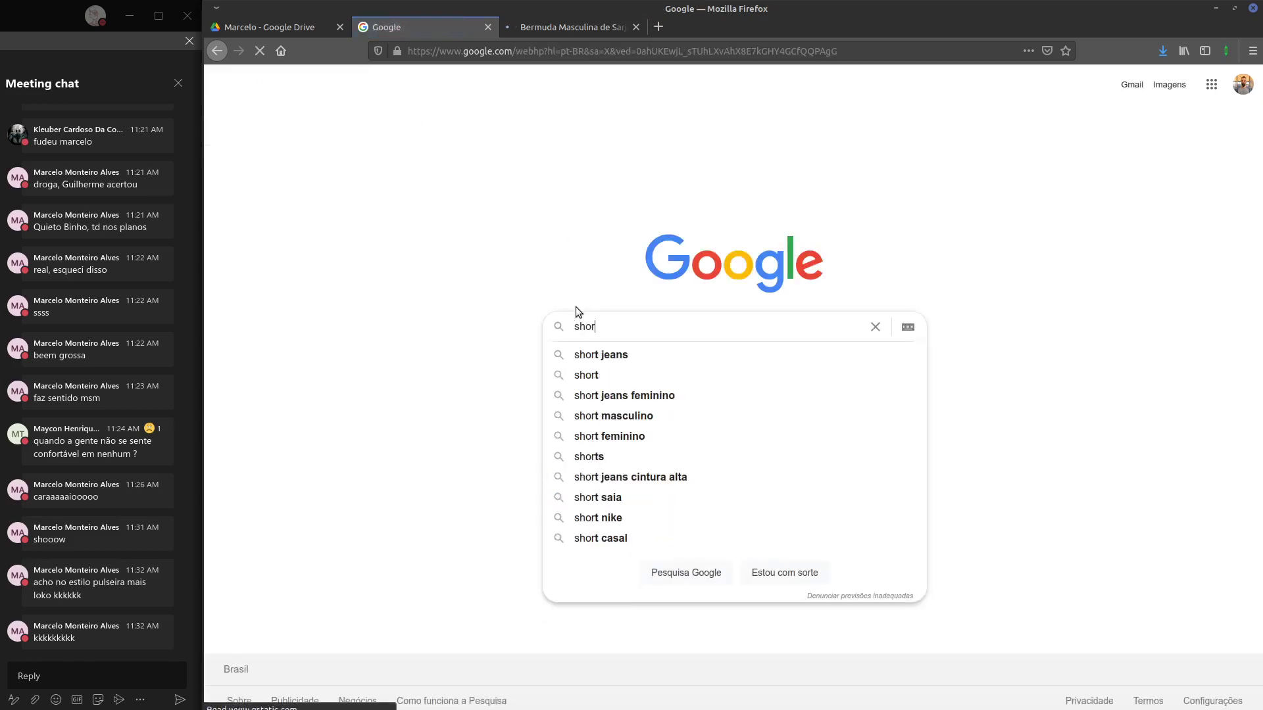
pyautogui.press('Return')
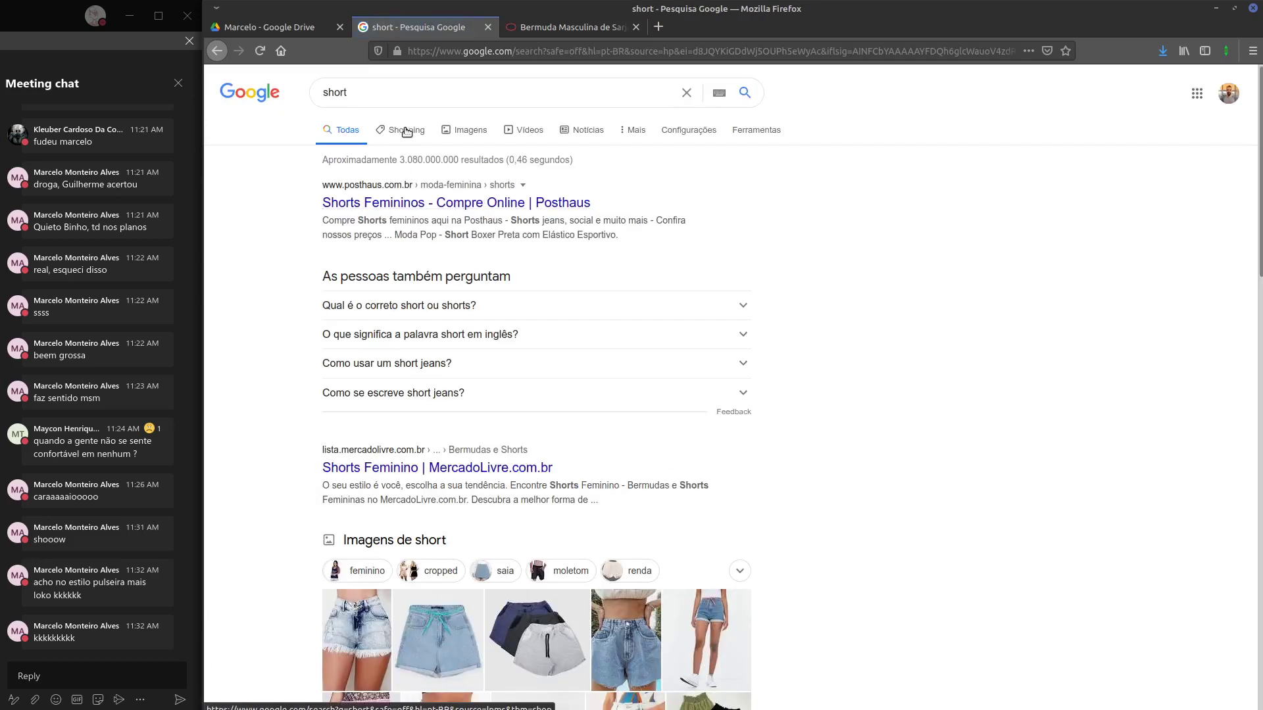
pyautogui.click(465, 130)
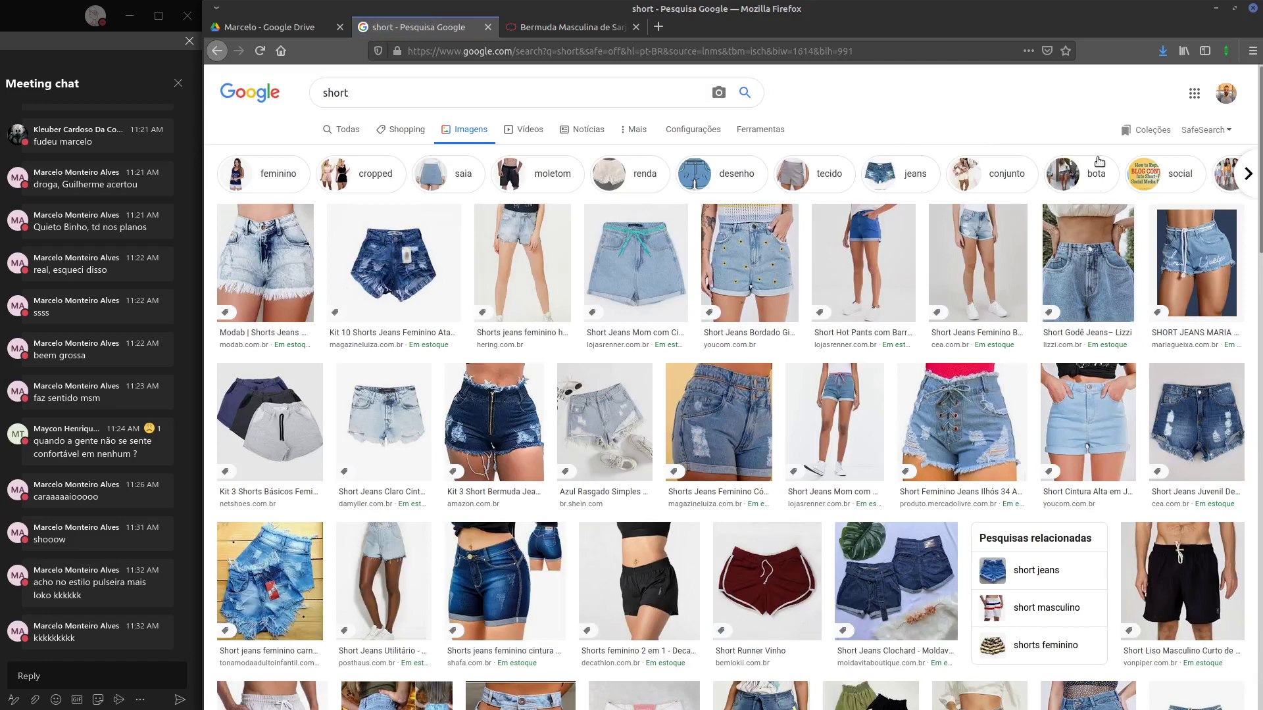
pyautogui.click(555, 175)
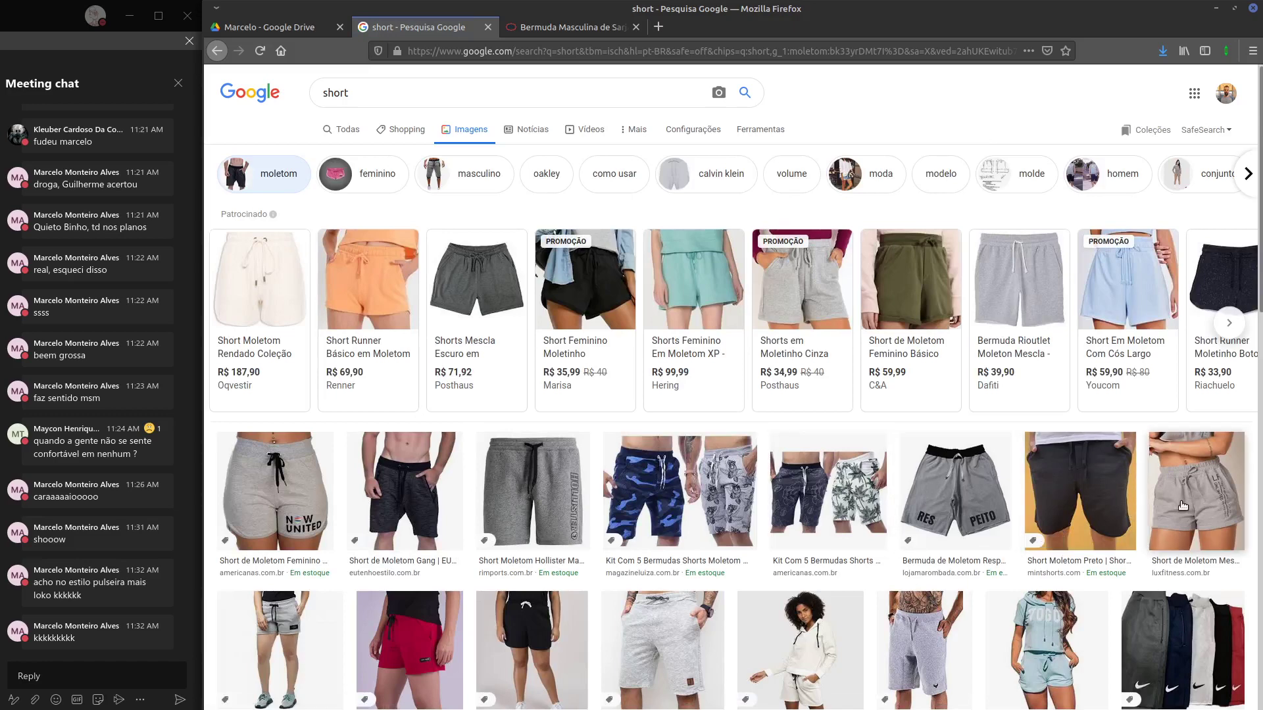
# Preview the Polo Marine, Lux Fitness, Hollister and Gang moletom shorts to examine how their fabric folds.
pyautogui.click(630, 639)
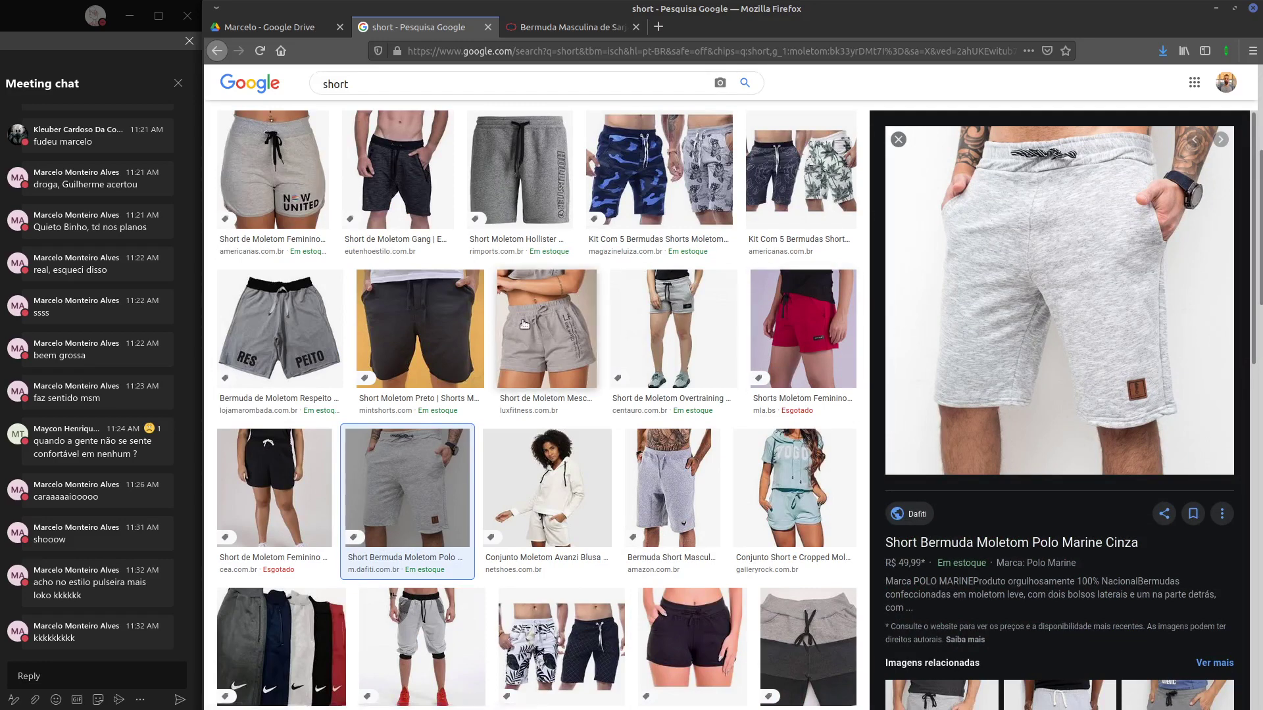
pyautogui.click(556, 323)
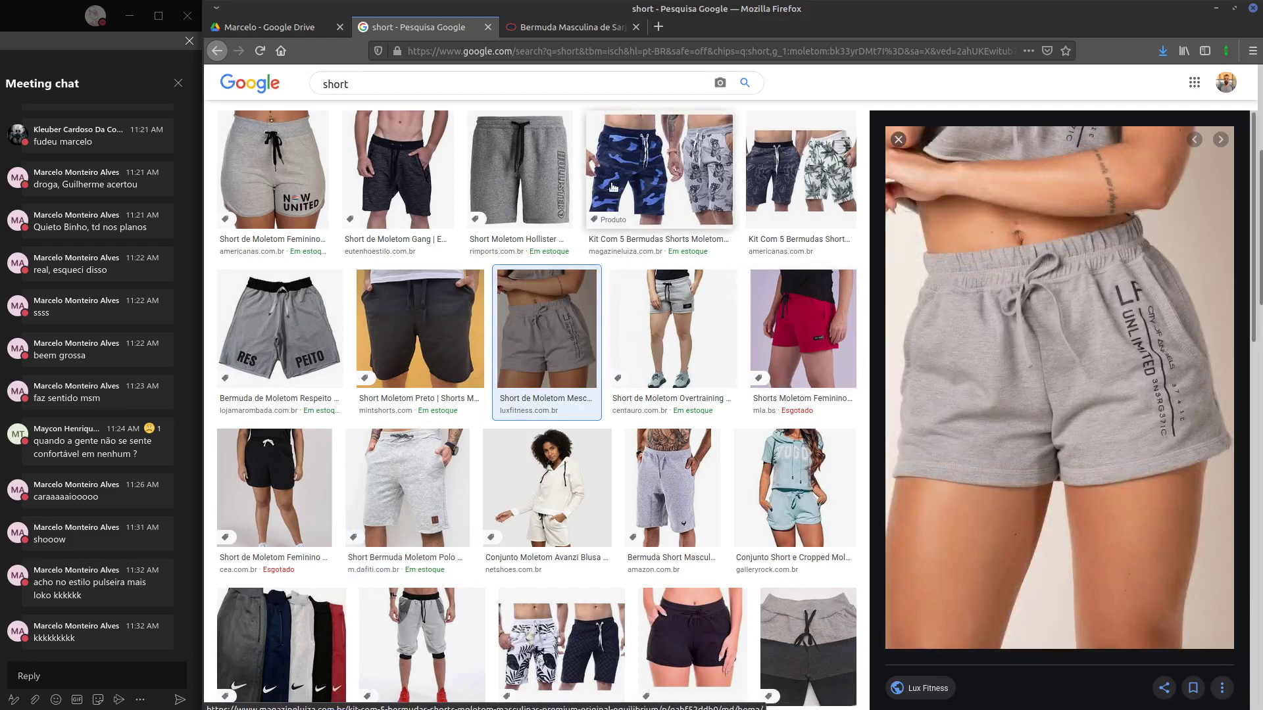
pyautogui.click(531, 186)
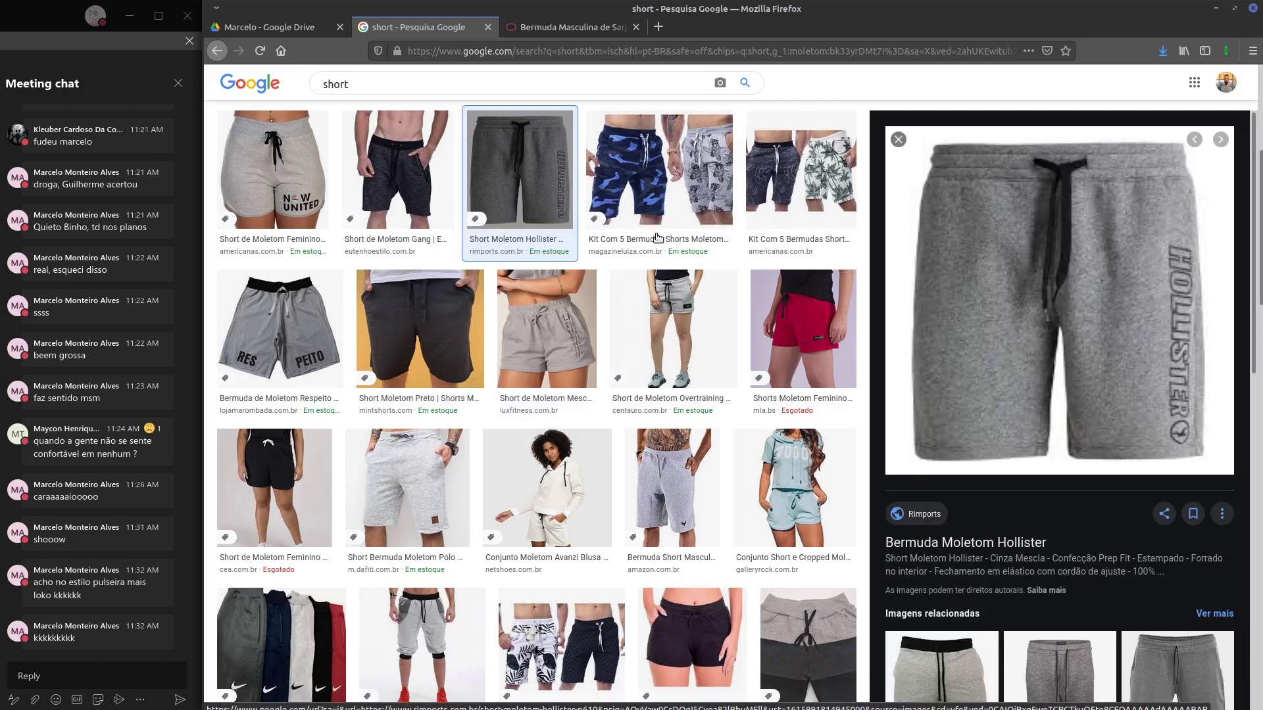
pyautogui.doubleClick(456, 159)
pyautogui.click(431, 170)
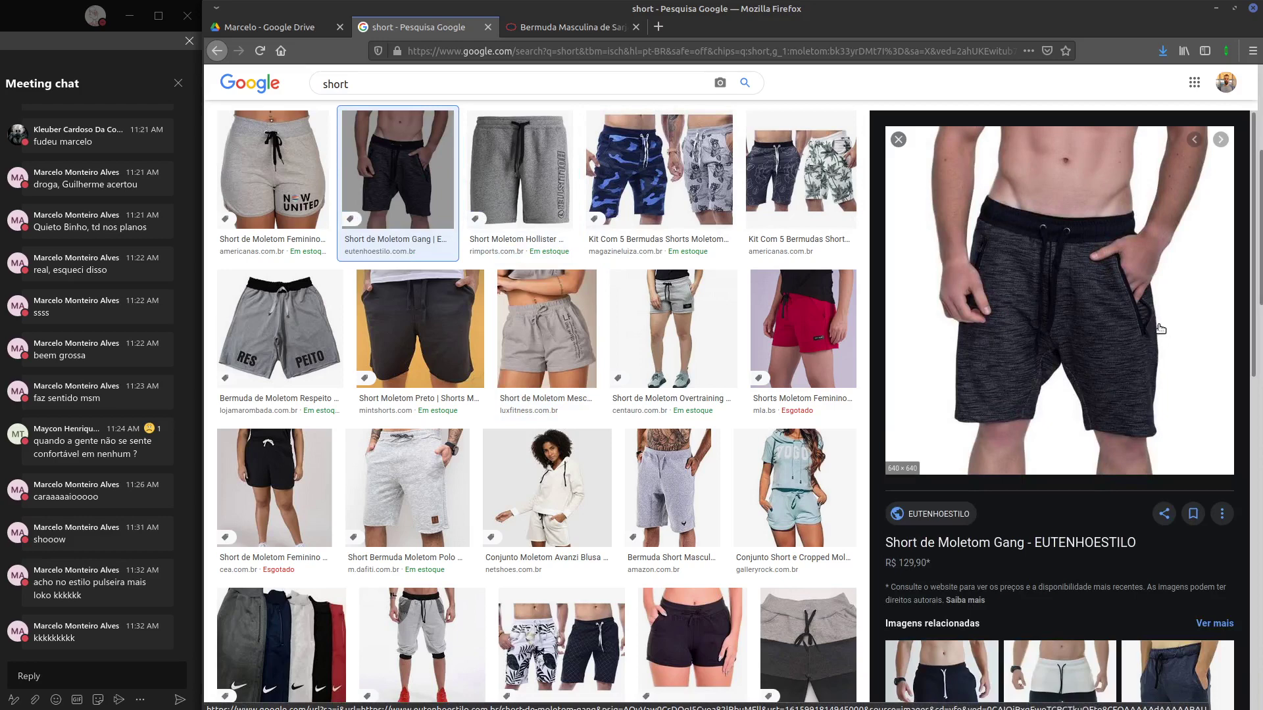
# Return to Blender and annotate fold guide lines across the trouser leg, radiating from the crotch and inner thigh.
pyautogui.click(1215, 8)
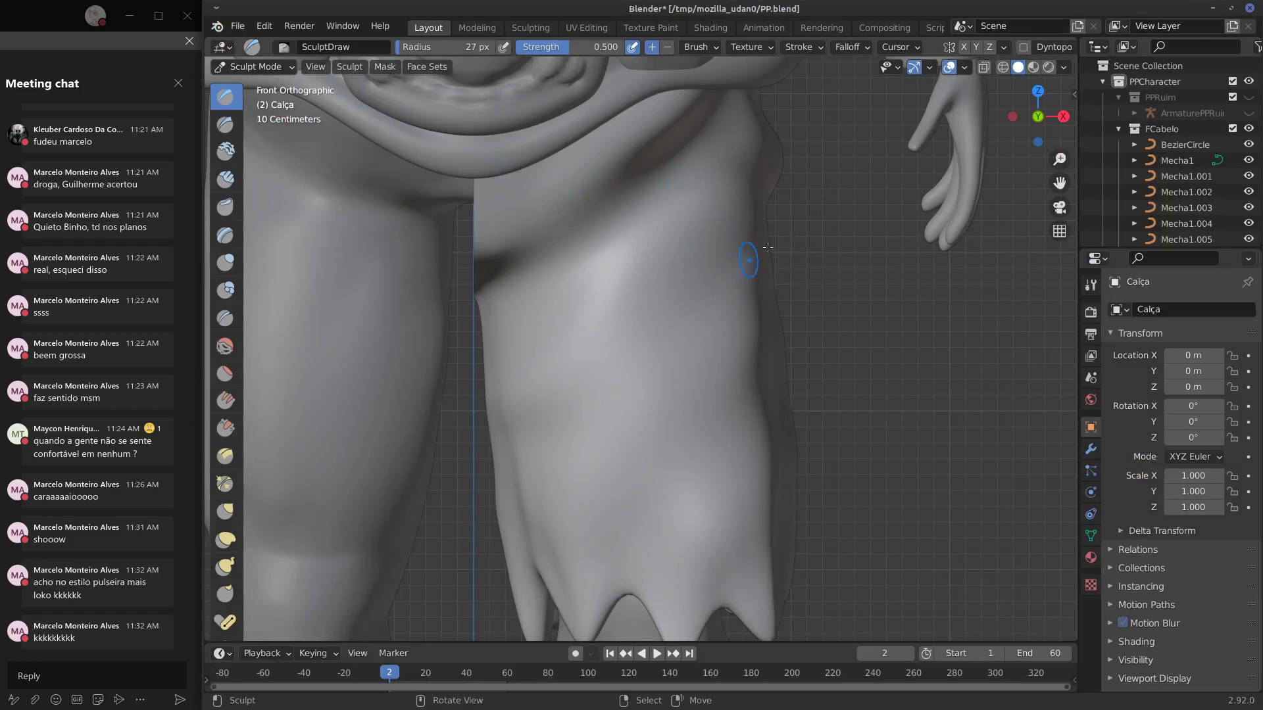
pyautogui.moveTo(768, 247)
pyautogui.mouseDown()
pyautogui.moveTo(661, 399)
pyautogui.moveTo(681, 375)
pyautogui.mouseUp()
pyautogui.moveTo(611, 295); pyautogui.dragTo(632, 294)
pyautogui.moveTo(467, 335); pyautogui.dragTo(608, 436)
pyautogui.moveTo(487, 404); pyautogui.dragTo(495, 435)
# Smooth the front of the trouser leg with the Smooth brush at a 91 px radius.
pyautogui.click(225, 123)
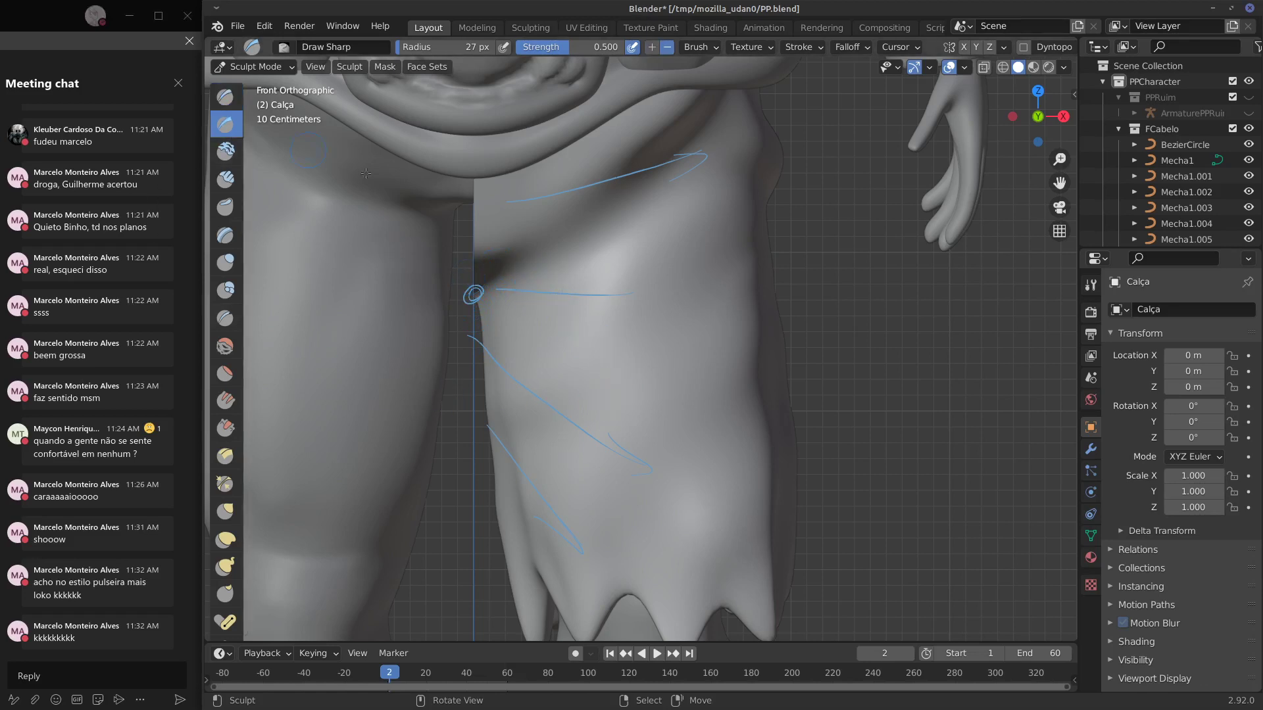
pyautogui.click(225, 345)
pyautogui.press('f')
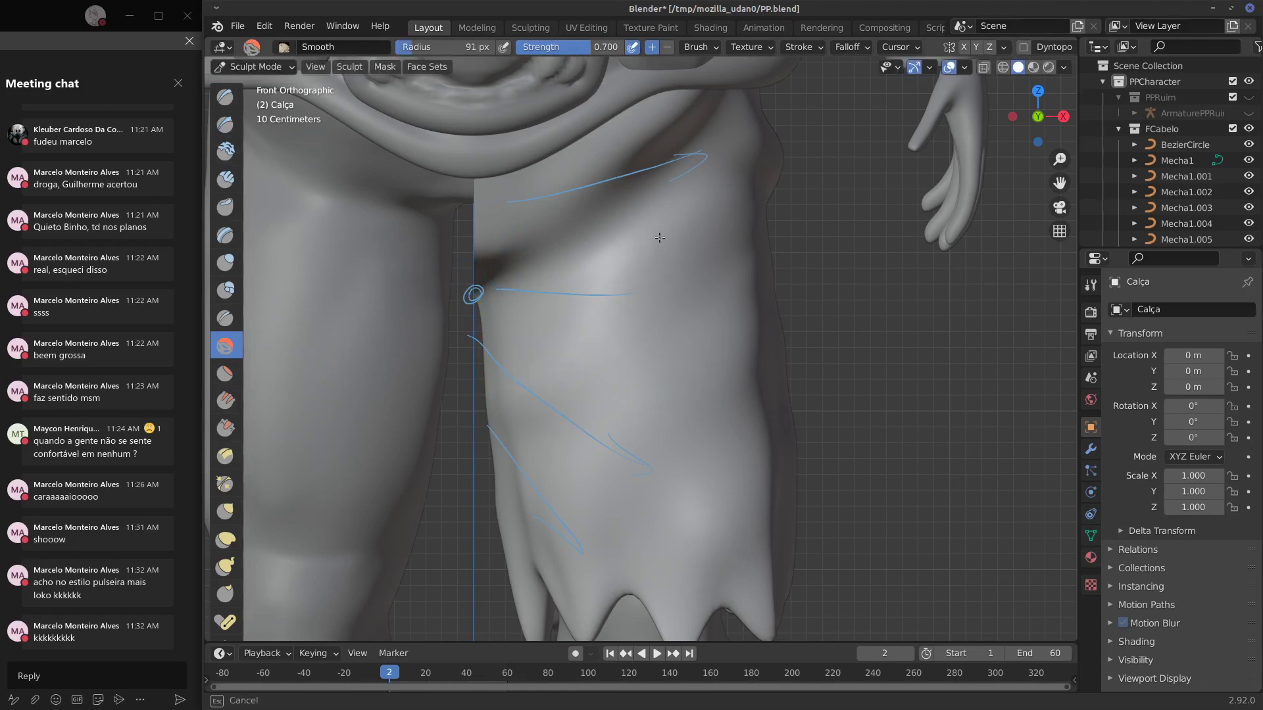
pyautogui.moveTo(714, 111); pyautogui.dragTo(674, 131)
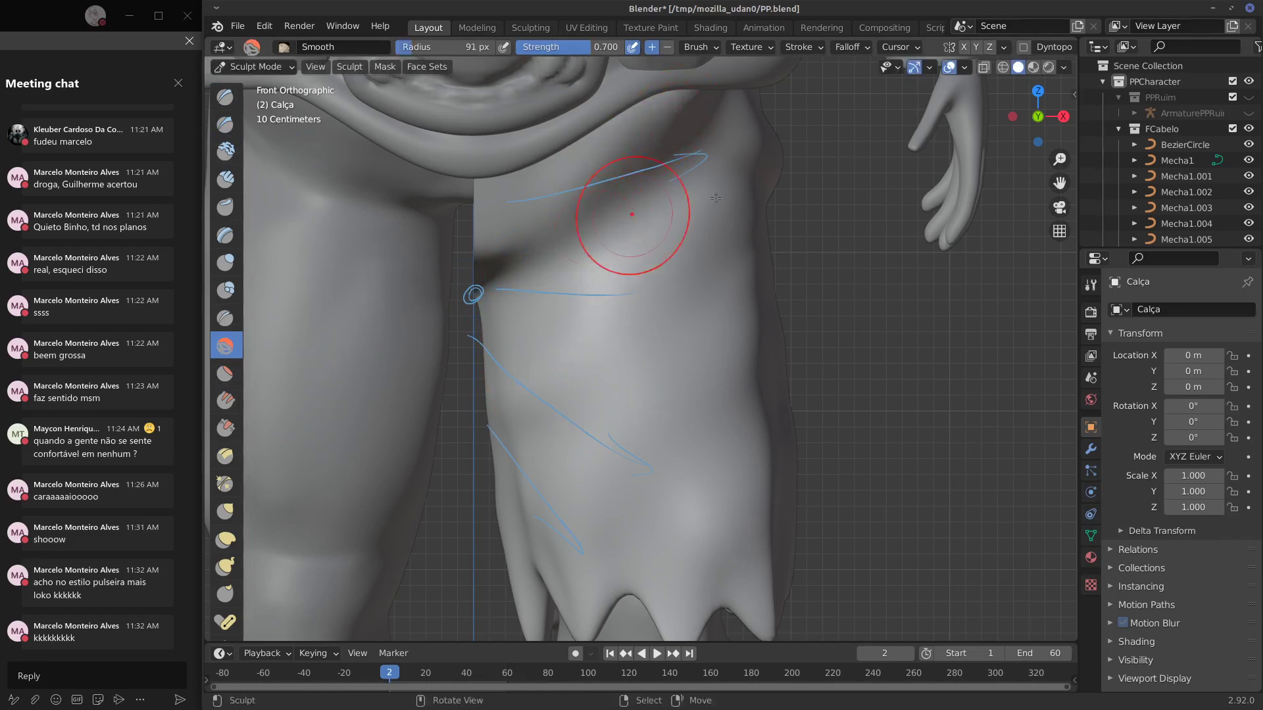
pyautogui.moveTo(633, 223)
pyautogui.mouseDown()
pyautogui.moveTo(757, 230)
pyautogui.moveTo(771, 467)
pyautogui.moveTo(730, 478)
pyautogui.mouseUp()
pyautogui.moveTo(554, 358); pyautogui.dragTo(519, 473)
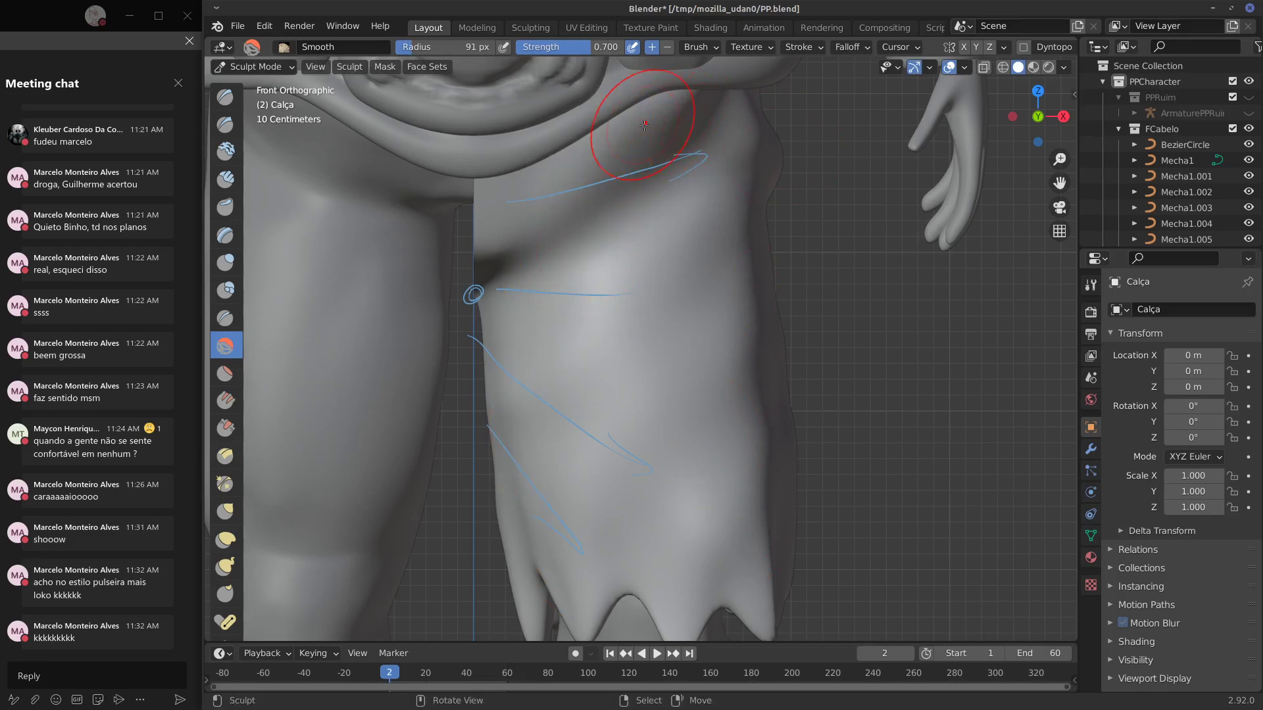
# Sculpt folds along the middle and lower guide lines from the inner thigh using the SculptDraw brush at a 25 px radius.
pyautogui.click(225, 97)
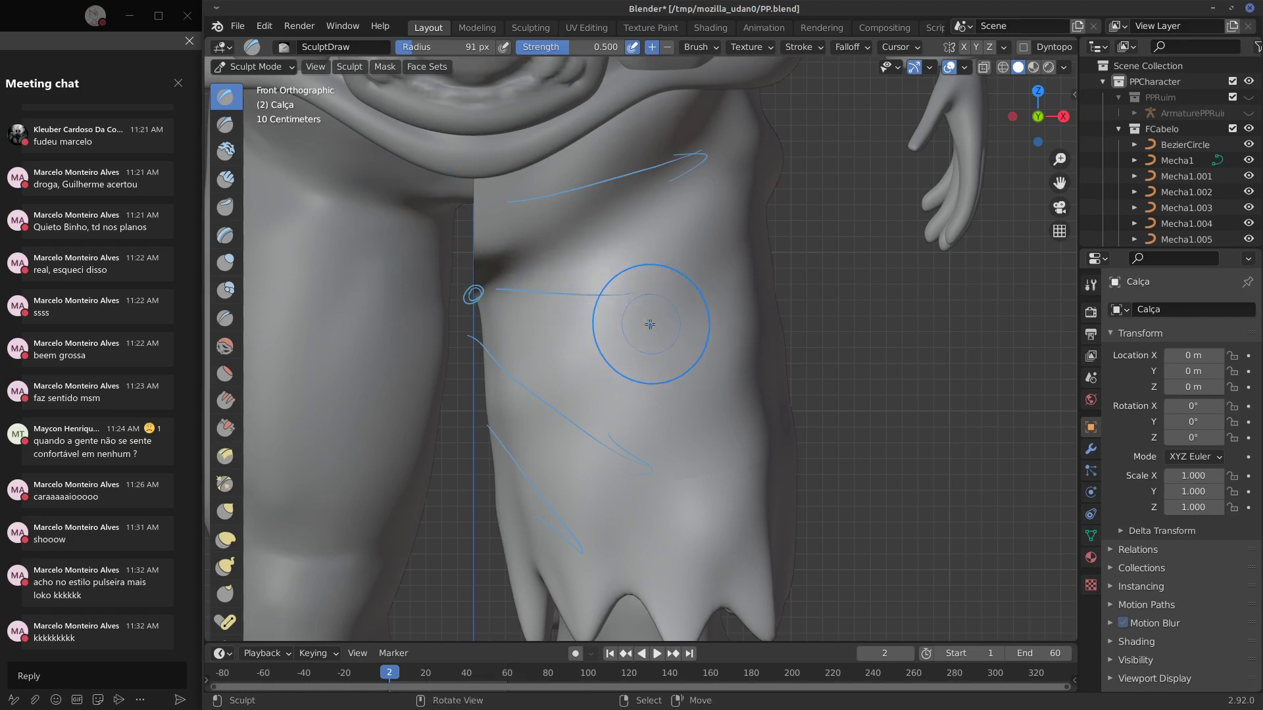
pyautogui.press('f')
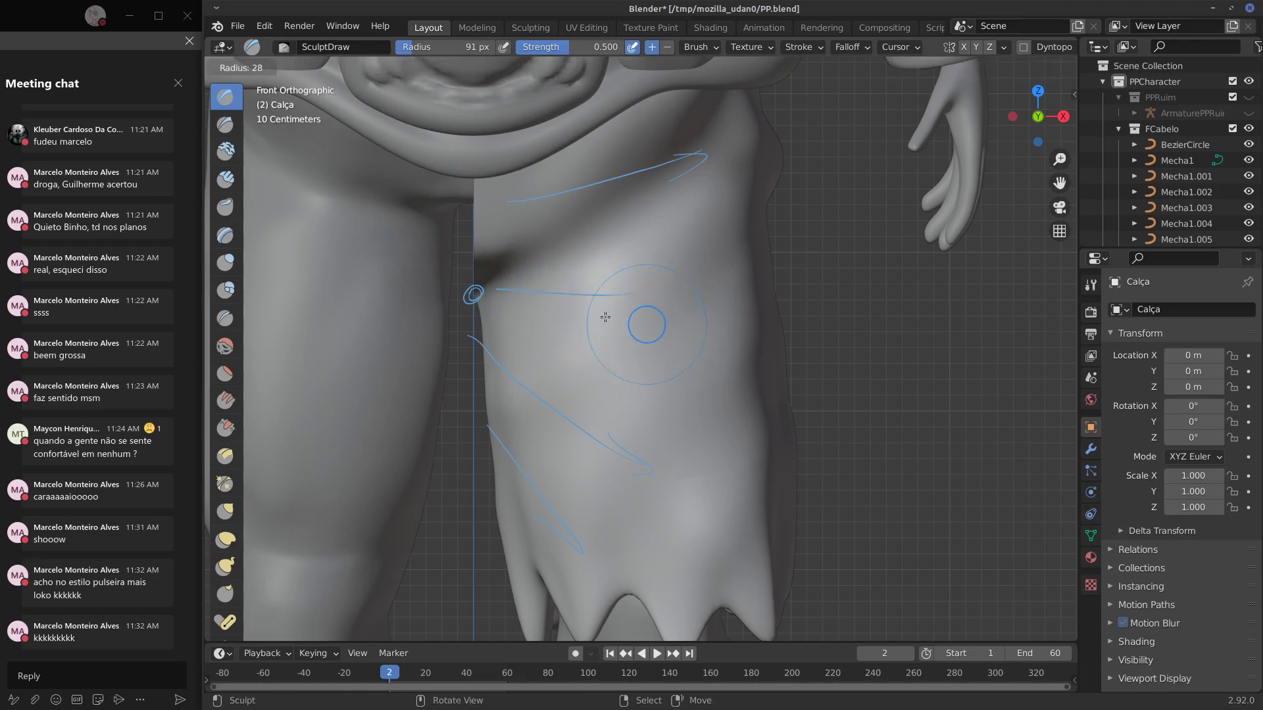
pyautogui.click(605, 318)
pyautogui.hotkey('ctrl', 'z')
pyautogui.moveTo(484, 292)
pyautogui.mouseDown()
pyautogui.moveTo(717, 286)
pyautogui.moveTo(658, 296)
pyautogui.mouseUp()
pyautogui.moveTo(472, 321); pyautogui.dragTo(630, 463)
pyautogui.moveTo(481, 433); pyautogui.dragTo(556, 515)
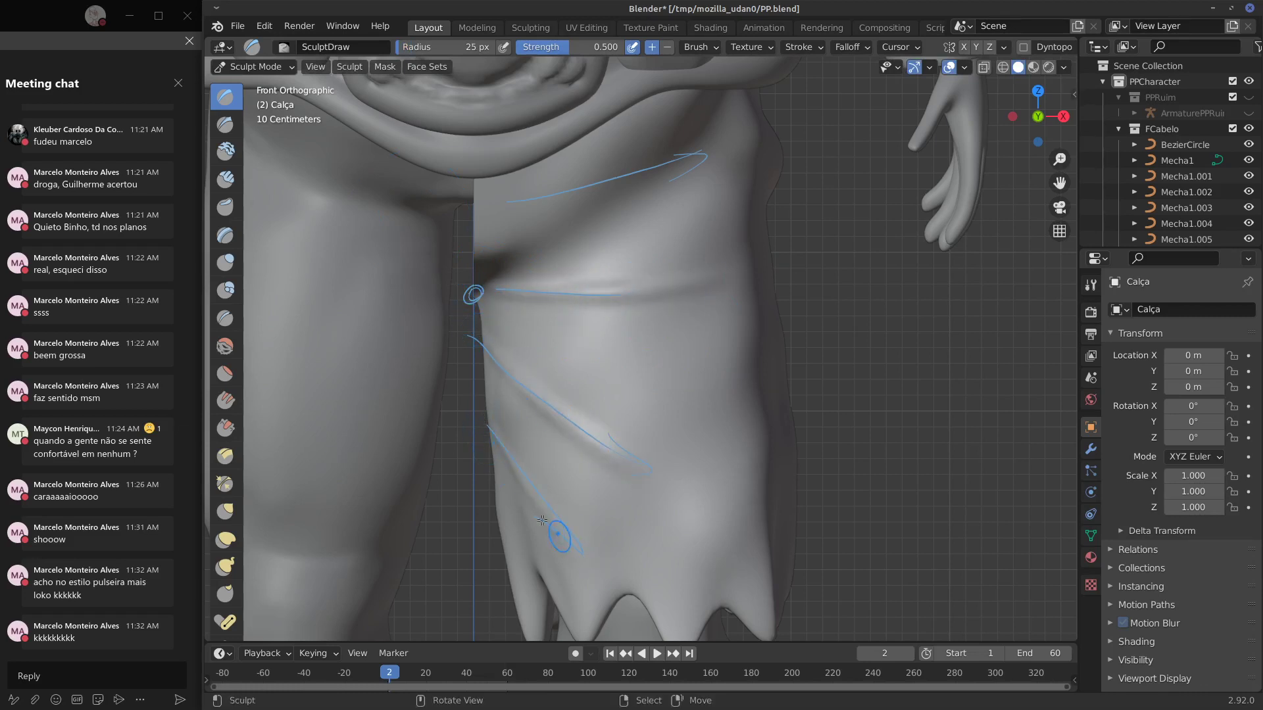
# Sculpt the upper folds from the crotch toward the outer hip, undoing and retrying the fold below the top guide line.
pyautogui.moveTo(505, 217)
pyautogui.mouseDown()
pyautogui.moveTo(526, 197)
pyautogui.moveTo(691, 161)
pyautogui.mouseUp()
pyautogui.moveTo(506, 243); pyautogui.dragTo(578, 238)
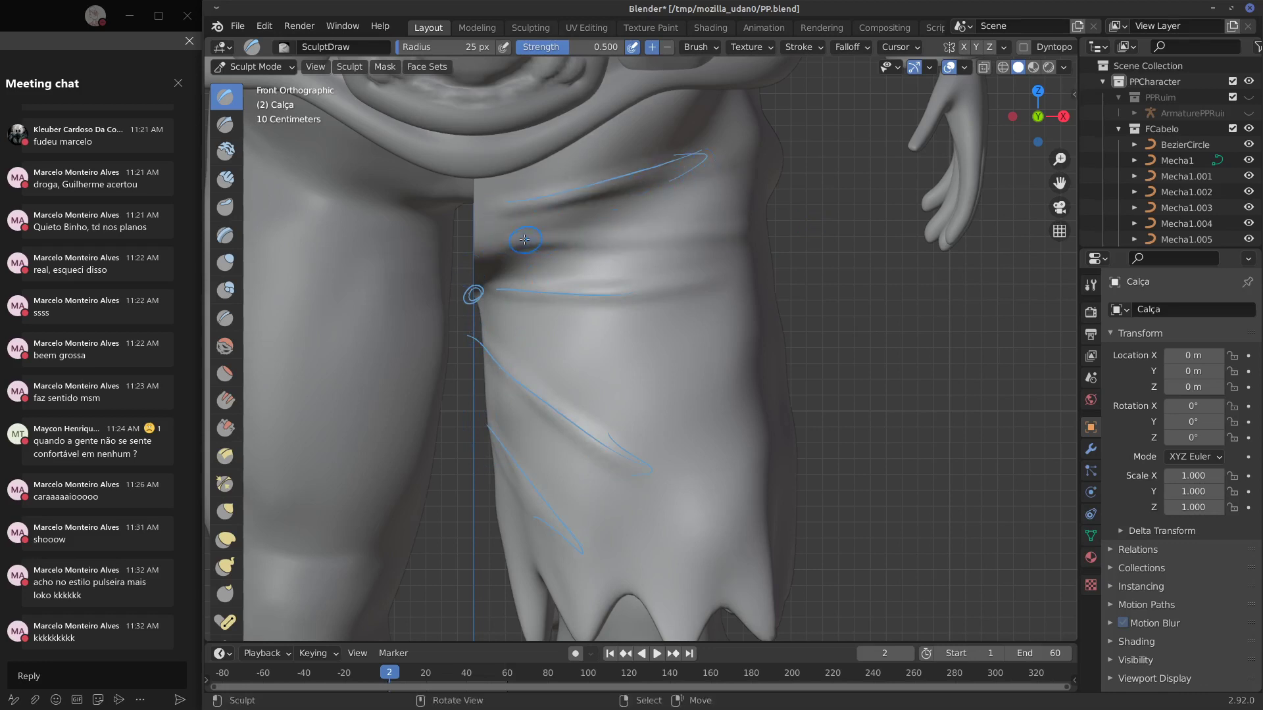
pyautogui.hotkey('ctrl', 'z')
pyautogui.moveTo(485, 244); pyautogui.dragTo(575, 245)
pyautogui.hotkey('ctrl', 'z')
pyautogui.moveTo(486, 212); pyautogui.dragTo(618, 229)
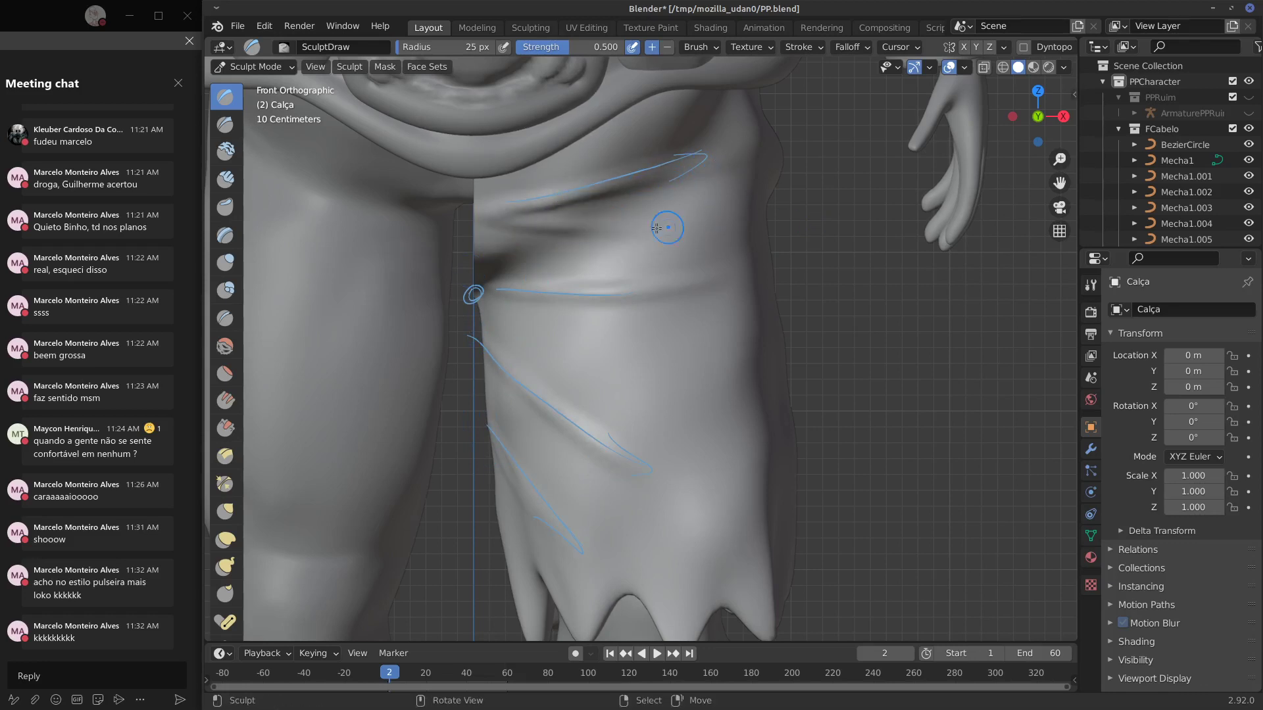
pyautogui.hotkey('ctrl', 'z')
pyautogui.moveTo(727, 162)
pyautogui.mouseDown()
pyautogui.moveTo(549, 248)
pyautogui.moveTo(773, 156)
pyautogui.mouseUp()
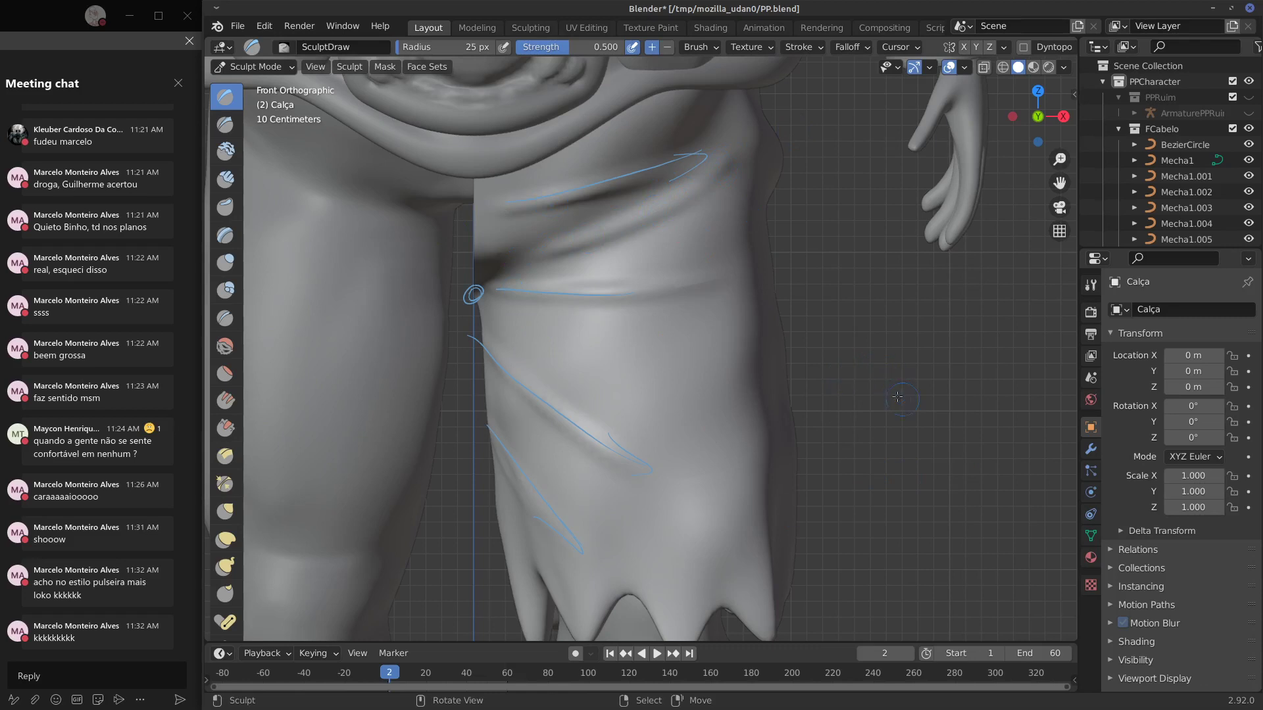
# Annotate example fold lines beside the leg, erasing and redrawing them as two curves that spread from one point.
pyautogui.moveTo(845, 436); pyautogui.dragTo(1023, 485)
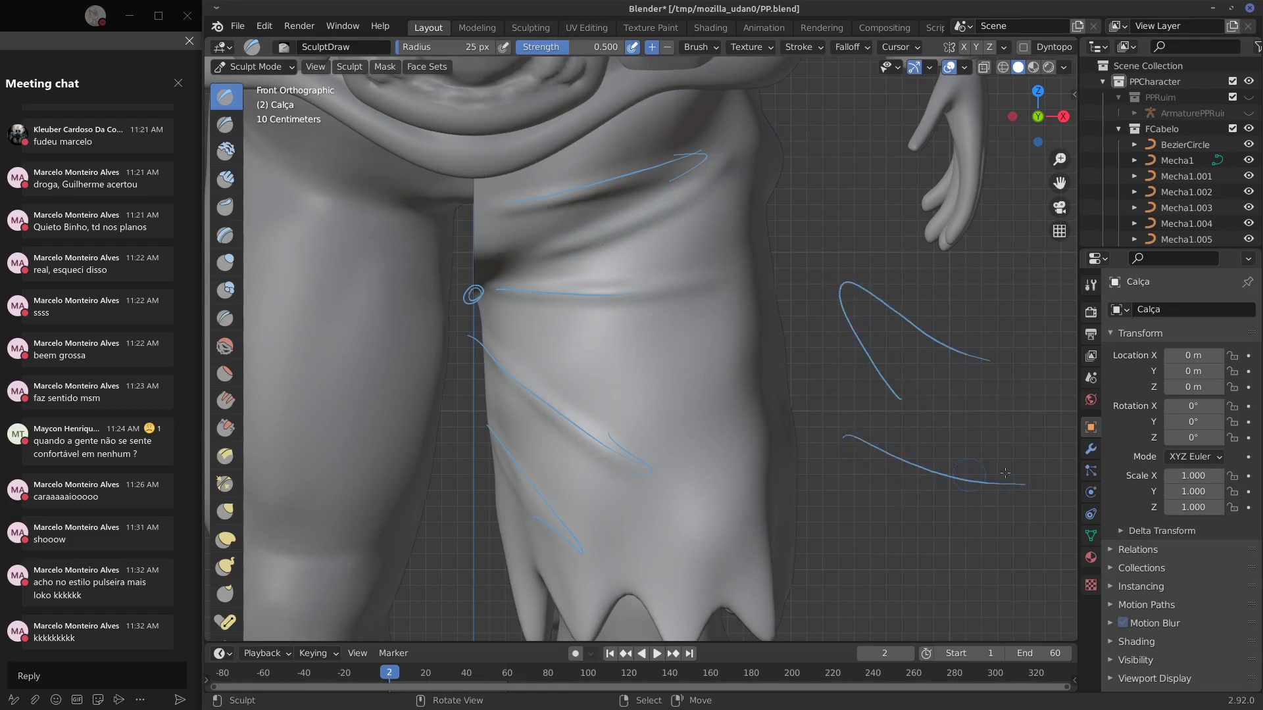
pyautogui.moveTo(872, 526); pyautogui.dragTo(1000, 581)
pyautogui.moveTo(997, 584); pyautogui.dragTo(902, 453, button='right')
pyautogui.moveTo(877, 319); pyautogui.dragTo(981, 352, button='right')
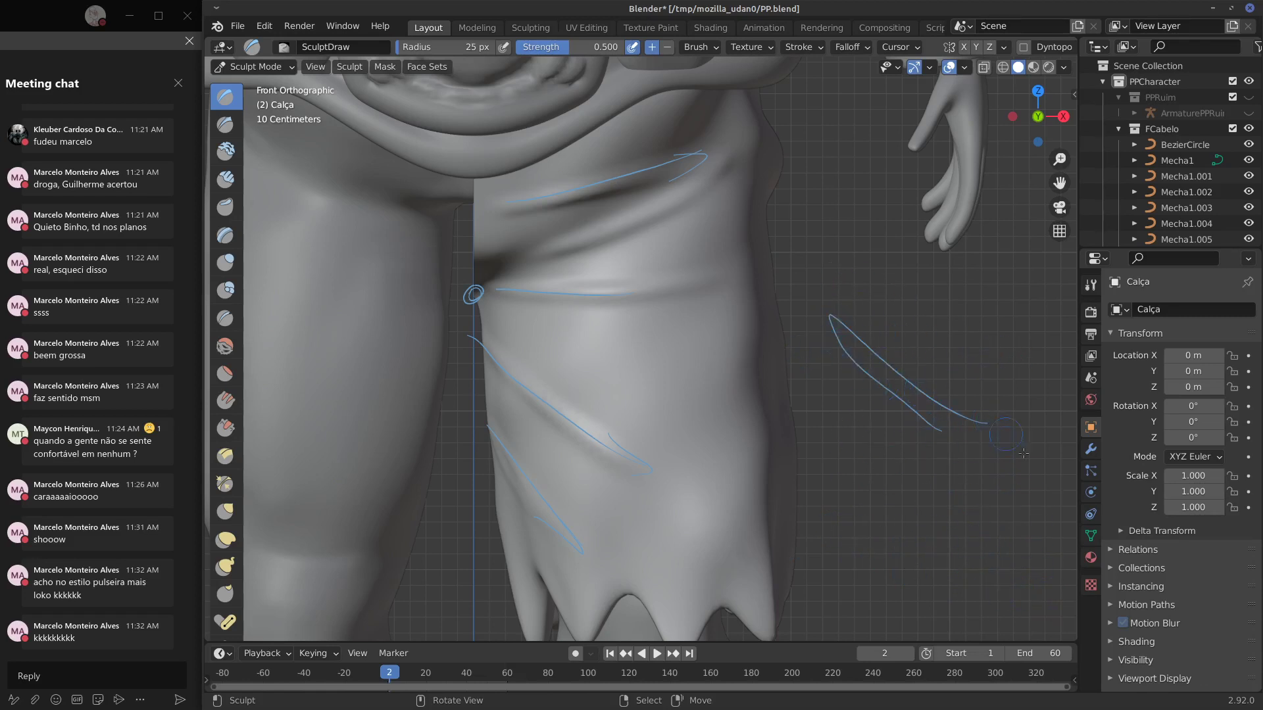
pyautogui.moveTo(933, 427); pyautogui.dragTo(1041, 447, button='right')
pyautogui.moveTo(829, 314); pyautogui.dragTo(1023, 453)
pyautogui.moveTo(825, 328); pyautogui.dragTo(971, 487)
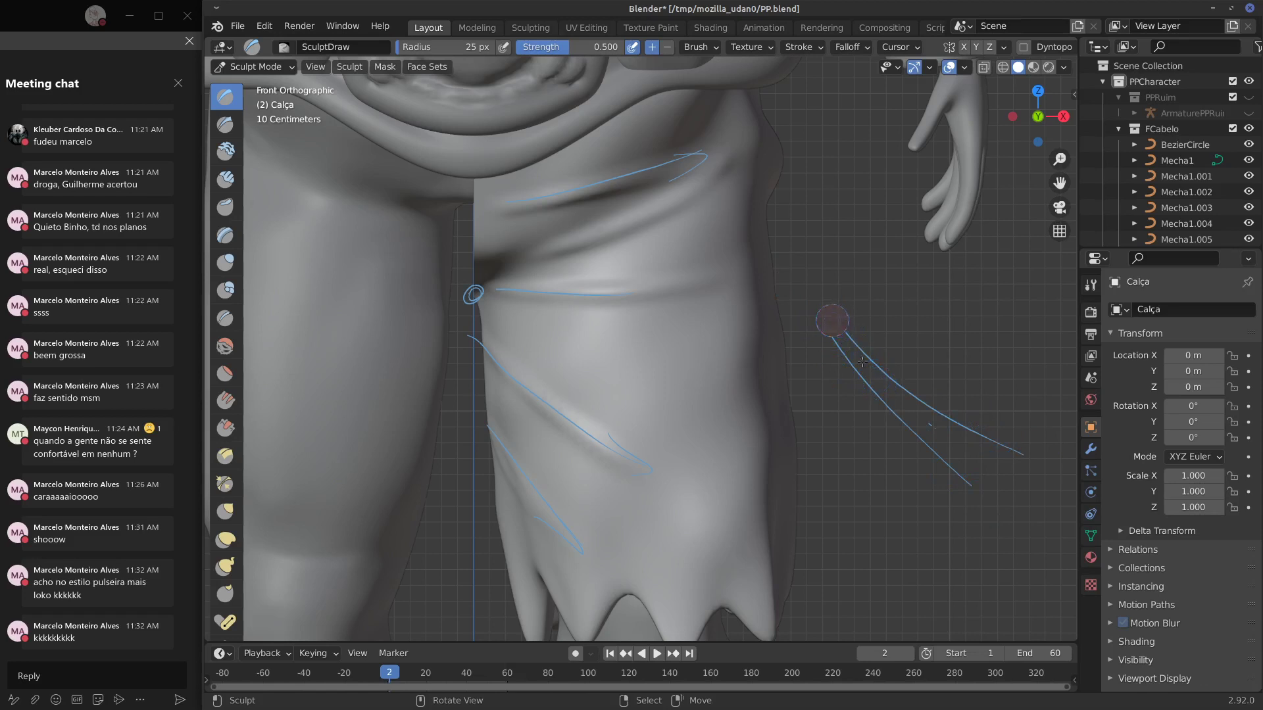
# Try reshaping the example curves and adding forked folds across the leg, undoing these changes.
pyautogui.moveTo(862, 361); pyautogui.dragTo(878, 405, button='right')
pyautogui.moveTo(818, 345); pyautogui.dragTo(1001, 469)
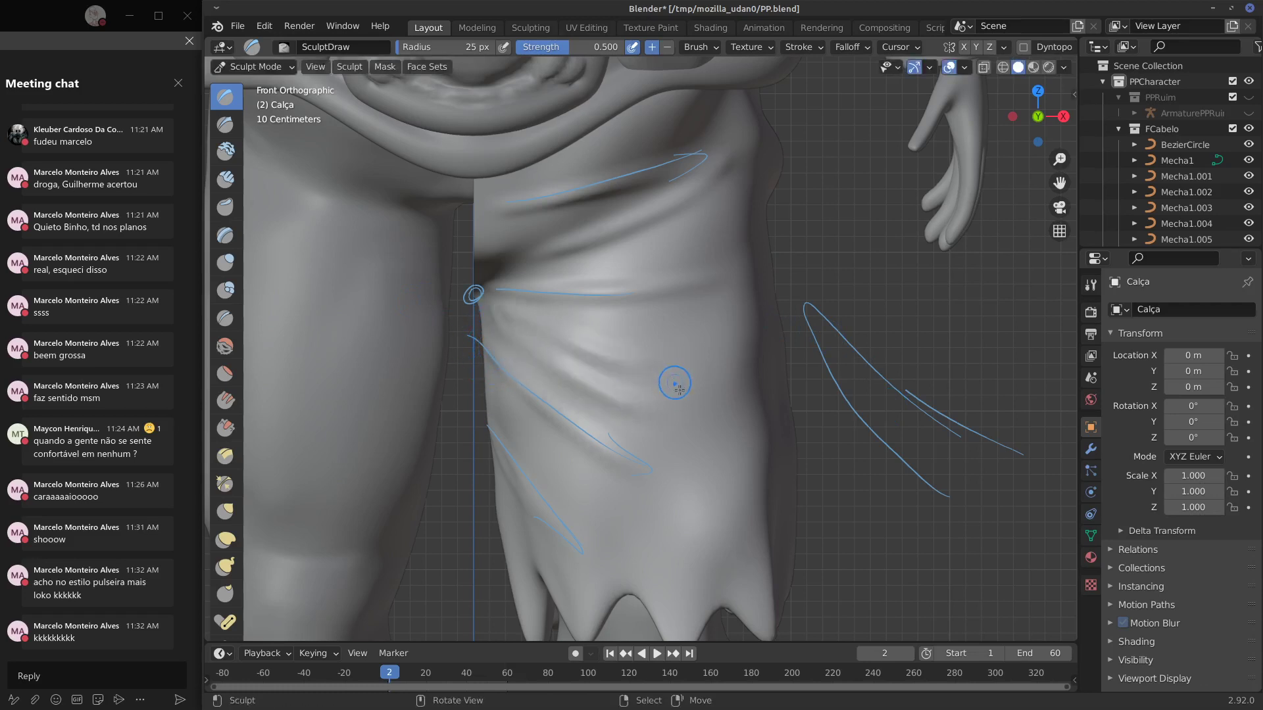
pyautogui.hotkey('ctrl', 'z')
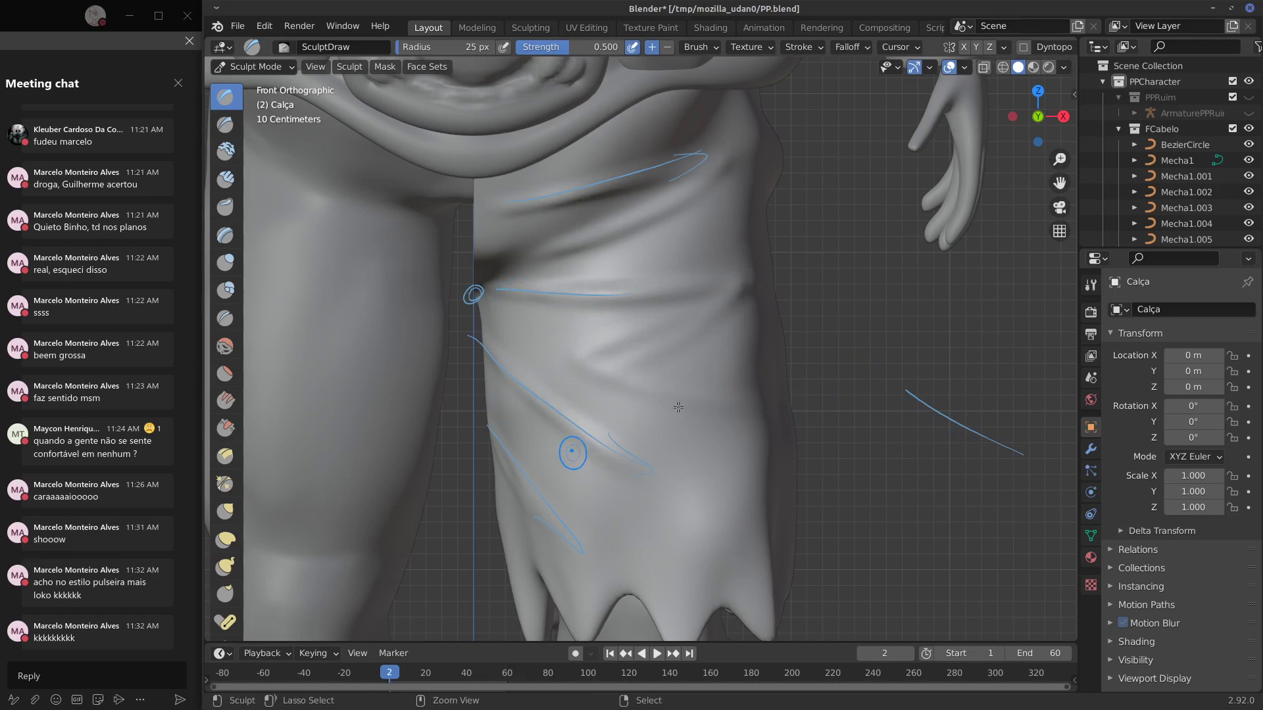
pyautogui.hotkey('ctrl', 'shift', 'z')
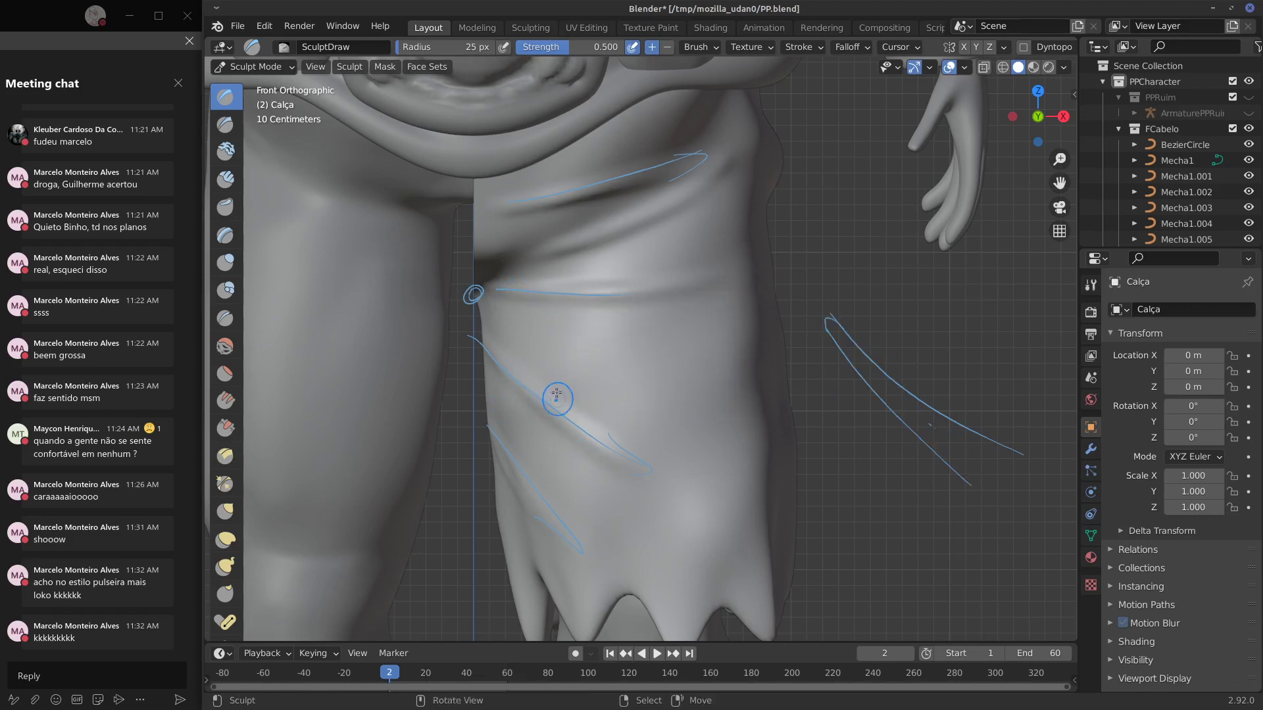
# Enlarge the SculptDraw brush to 46 px and reinforce the folds radiating from the crotch and inner thigh.
pyautogui.press('f')
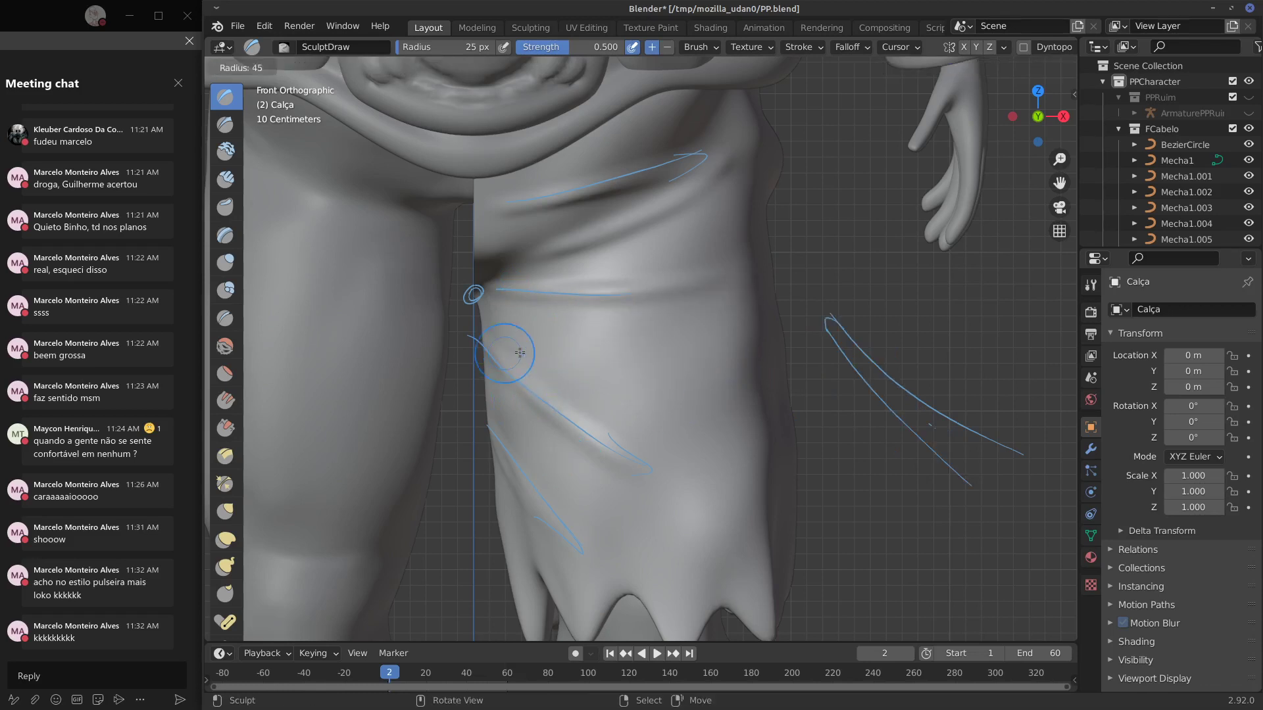
pyautogui.click(519, 353)
pyautogui.moveTo(487, 340); pyautogui.dragTo(628, 455)
pyautogui.moveTo(485, 287); pyautogui.dragTo(665, 294)
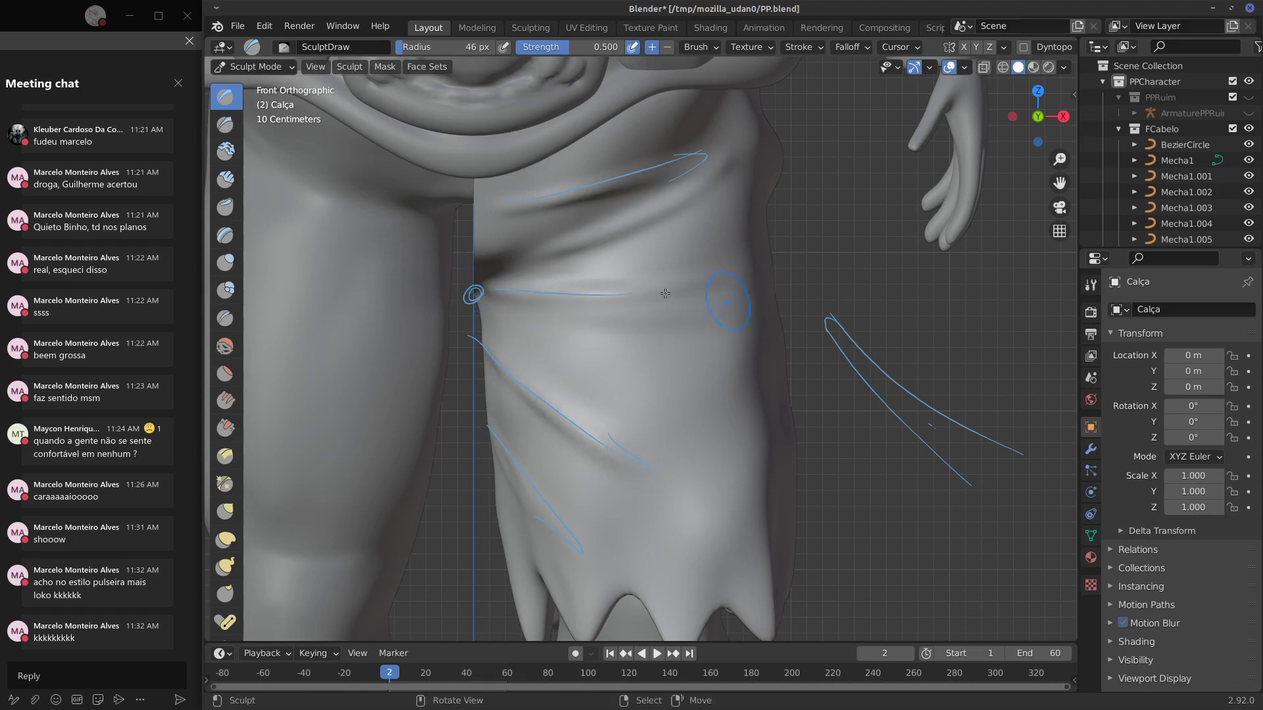
pyautogui.moveTo(543, 245); pyautogui.dragTo(738, 169)
pyautogui.moveTo(558, 189); pyautogui.dragTo(691, 161)
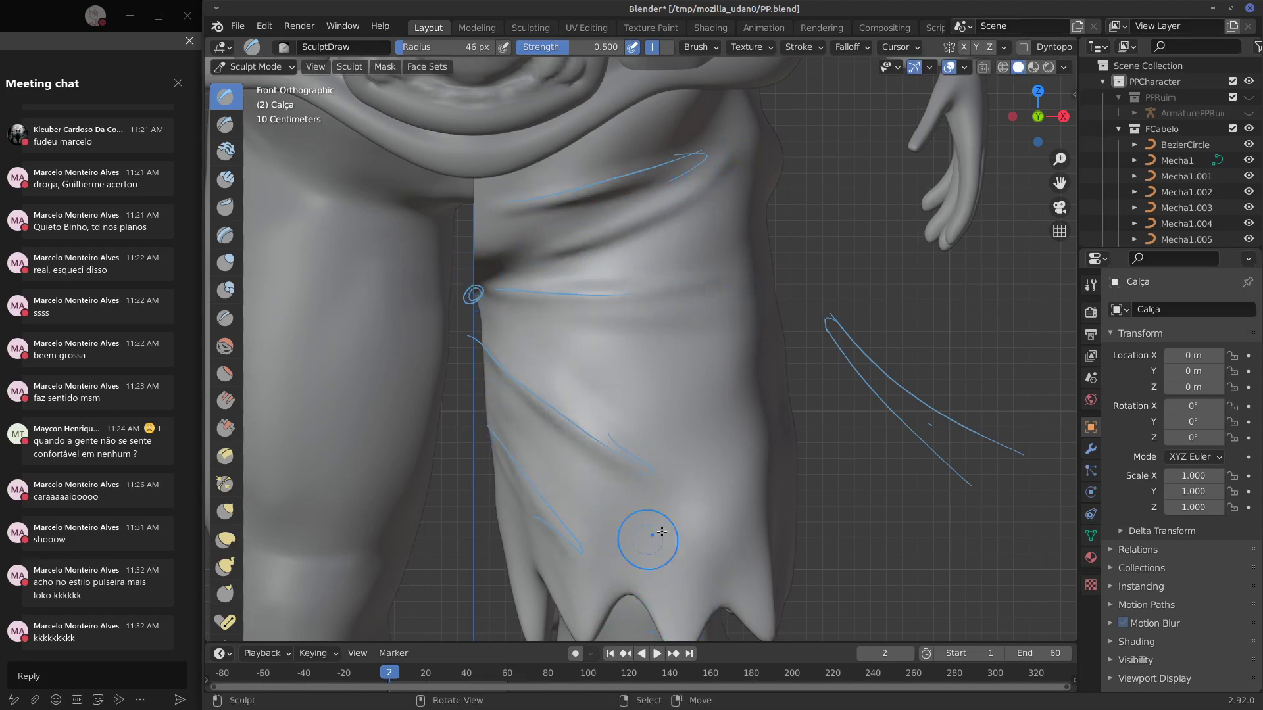
# Annotate long diagonal fold guide lines from the inner thigh down to the ragged hem and the outer edge of the leg.
pyautogui.moveTo(651, 469); pyautogui.dragTo(729, 596)
pyautogui.moveTo(527, 392); pyautogui.dragTo(722, 589)
pyautogui.moveTo(499, 434); pyautogui.dragTo(625, 597)
pyautogui.moveTo(536, 468)
pyautogui.mouseDown()
pyautogui.moveTo(564, 513)
pyautogui.moveTo(620, 558)
pyautogui.mouseUp()
pyautogui.moveTo(520, 329); pyautogui.dragTo(776, 516)
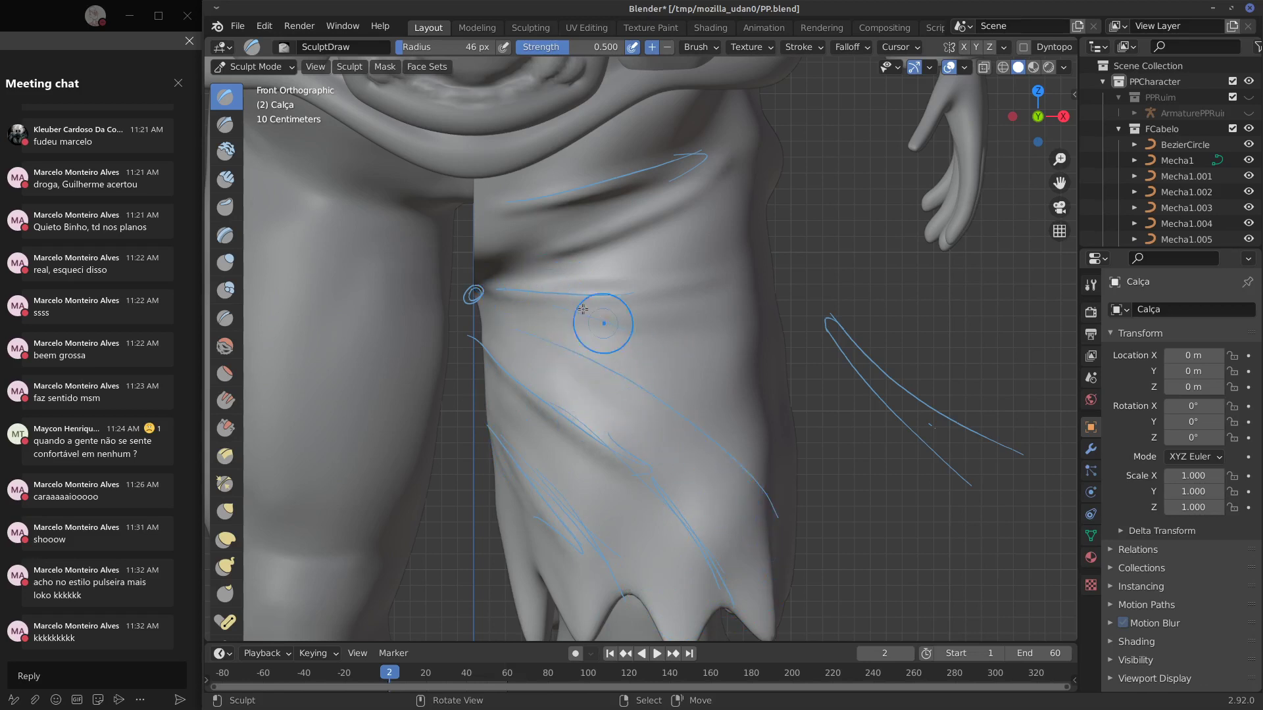
# Erase the guide lines on the leg and soften the outer ends of the folds with the Smooth brush at 73 px.
pyautogui.click(225, 345)
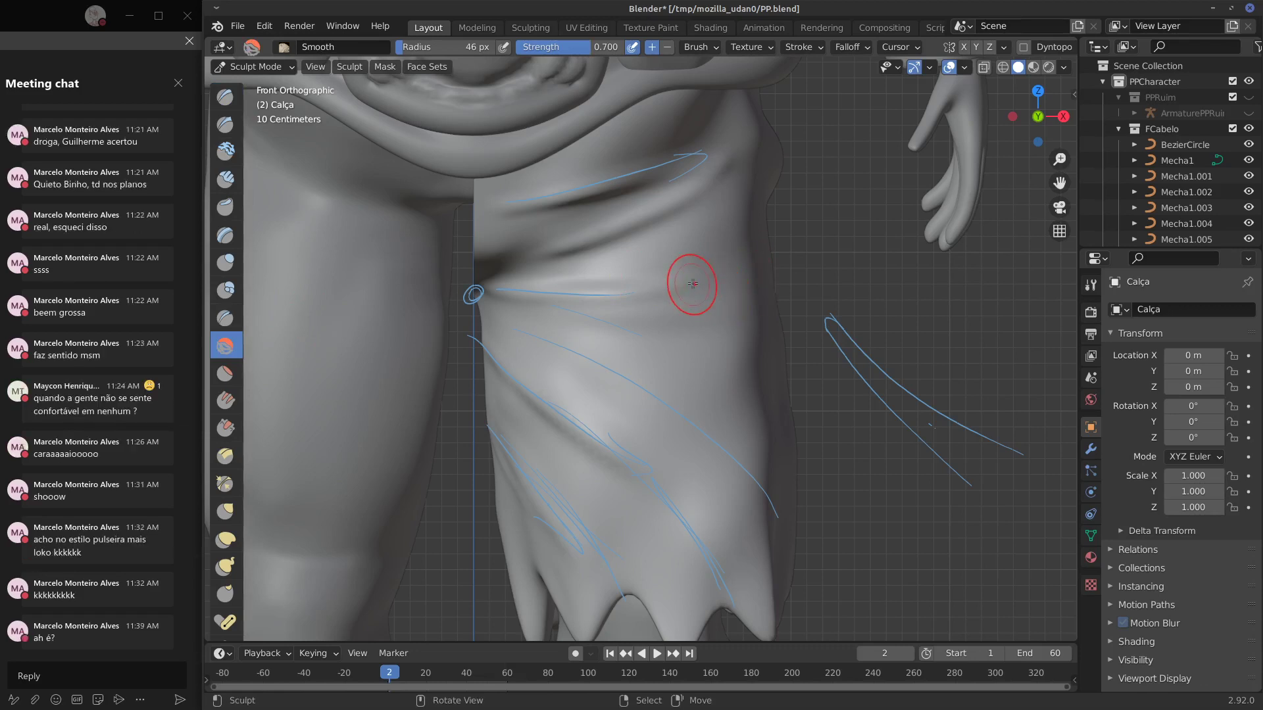
pyautogui.press('f')
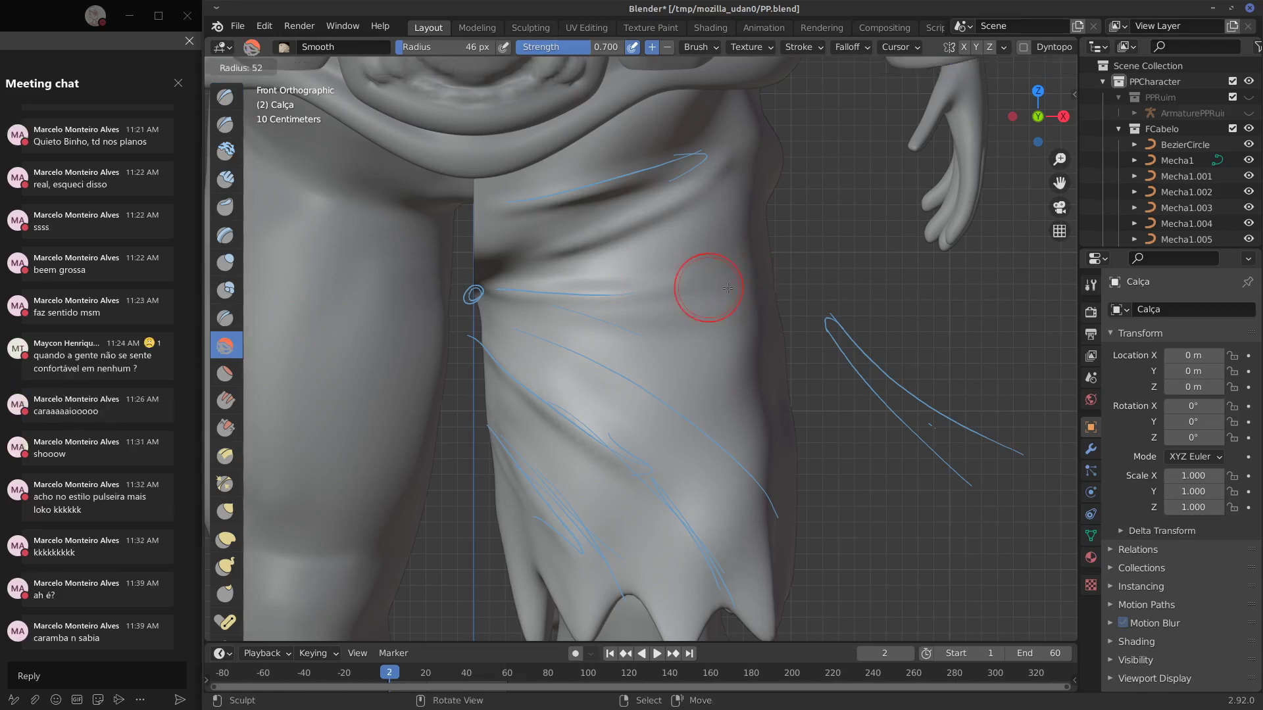
pyautogui.click(751, 290)
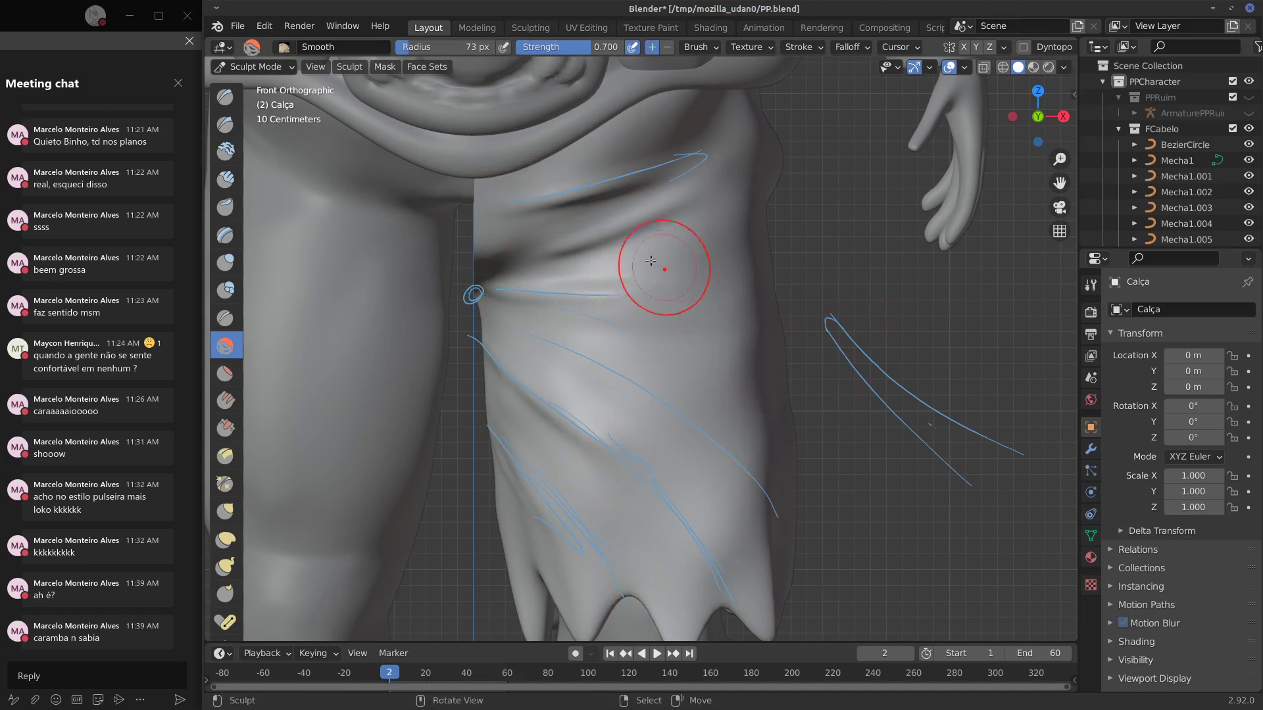
pyautogui.moveTo(646, 219)
pyautogui.mouseDown()
pyautogui.moveTo(529, 242)
pyautogui.moveTo(535, 205)
pyautogui.moveTo(579, 290)
pyautogui.moveTo(500, 337)
pyautogui.moveTo(572, 397)
pyautogui.moveTo(614, 526)
pyautogui.moveTo(546, 579)
pyautogui.moveTo(727, 572)
pyautogui.mouseUp()
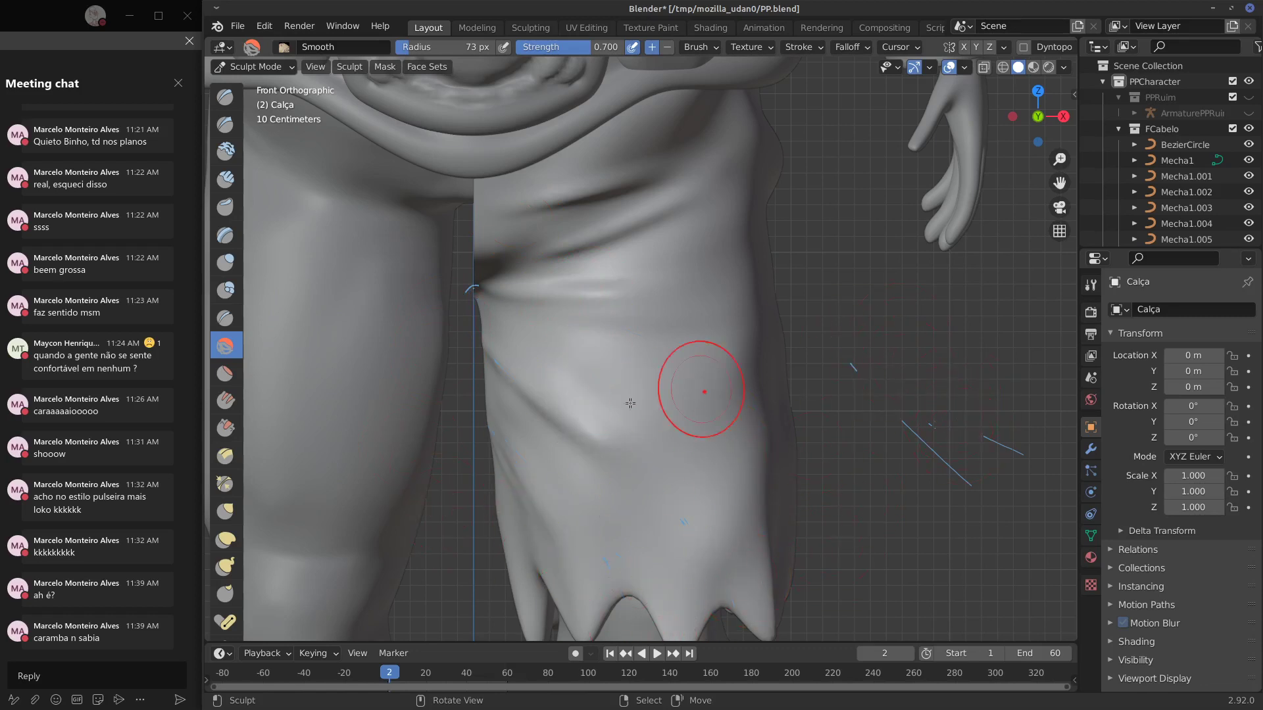
pyautogui.moveTo(557, 427)
pyautogui.mouseDown()
pyautogui.moveTo(648, 476)
pyautogui.moveTo(568, 420)
pyautogui.moveTo(658, 463)
pyautogui.moveTo(555, 398)
pyautogui.moveTo(551, 424)
pyautogui.moveTo(595, 487)
pyautogui.moveTo(668, 451)
pyautogui.moveTo(606, 487)
pyautogui.moveTo(593, 413)
pyautogui.mouseUp()
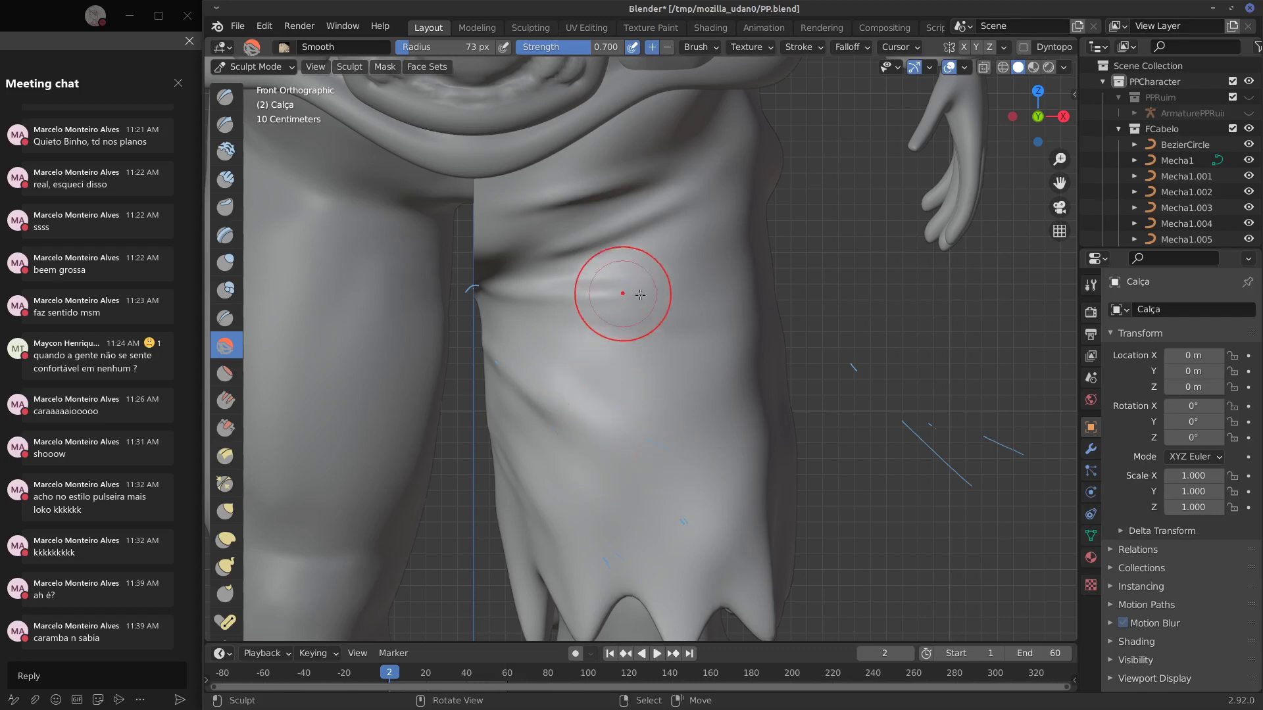
pyautogui.moveTo(640, 283)
pyautogui.mouseDown()
pyautogui.moveTo(665, 281)
pyautogui.moveTo(648, 299)
pyautogui.moveTo(680, 325)
pyautogui.moveTo(707, 291)
pyautogui.mouseUp()
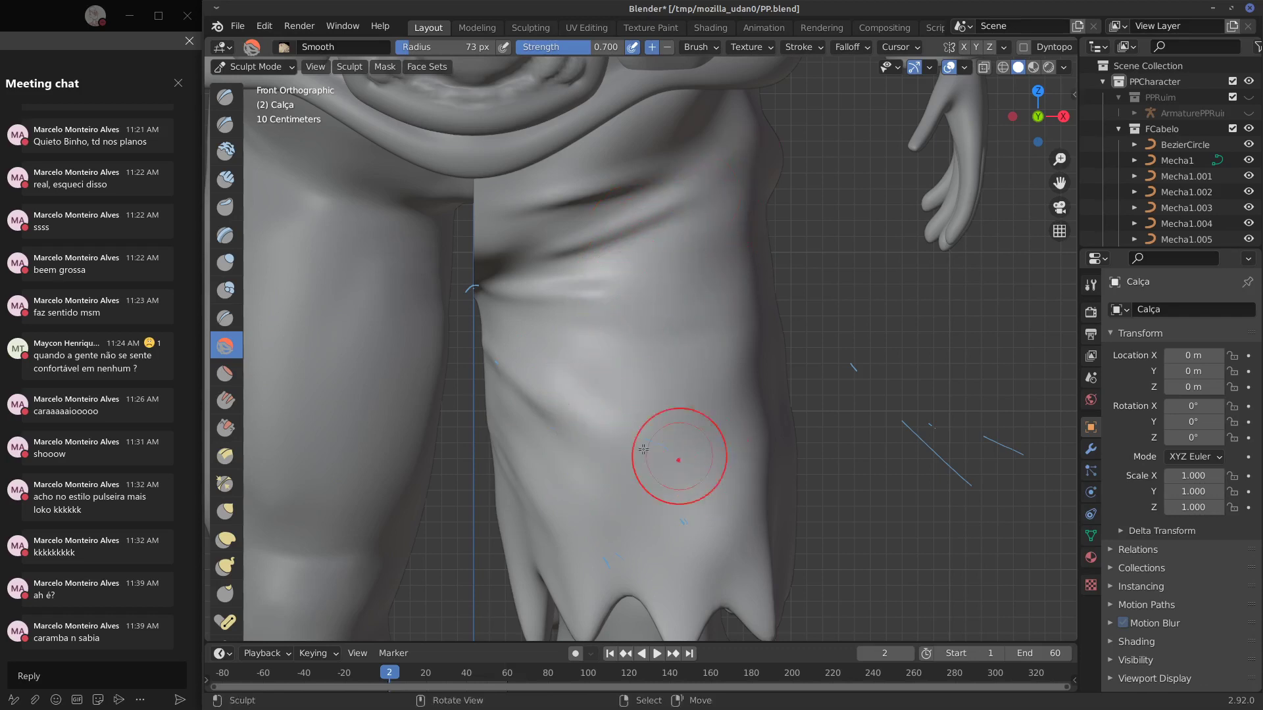
# Sculpt a soft diagonal fold above the ragged hem with the SculptDraw brush at a 44 px radius.
pyautogui.keyDown('shift'); pyautogui.moveTo(726, 458); pyautogui.dragTo(856, 404, button='middle'); pyautogui.keyUp('shift')
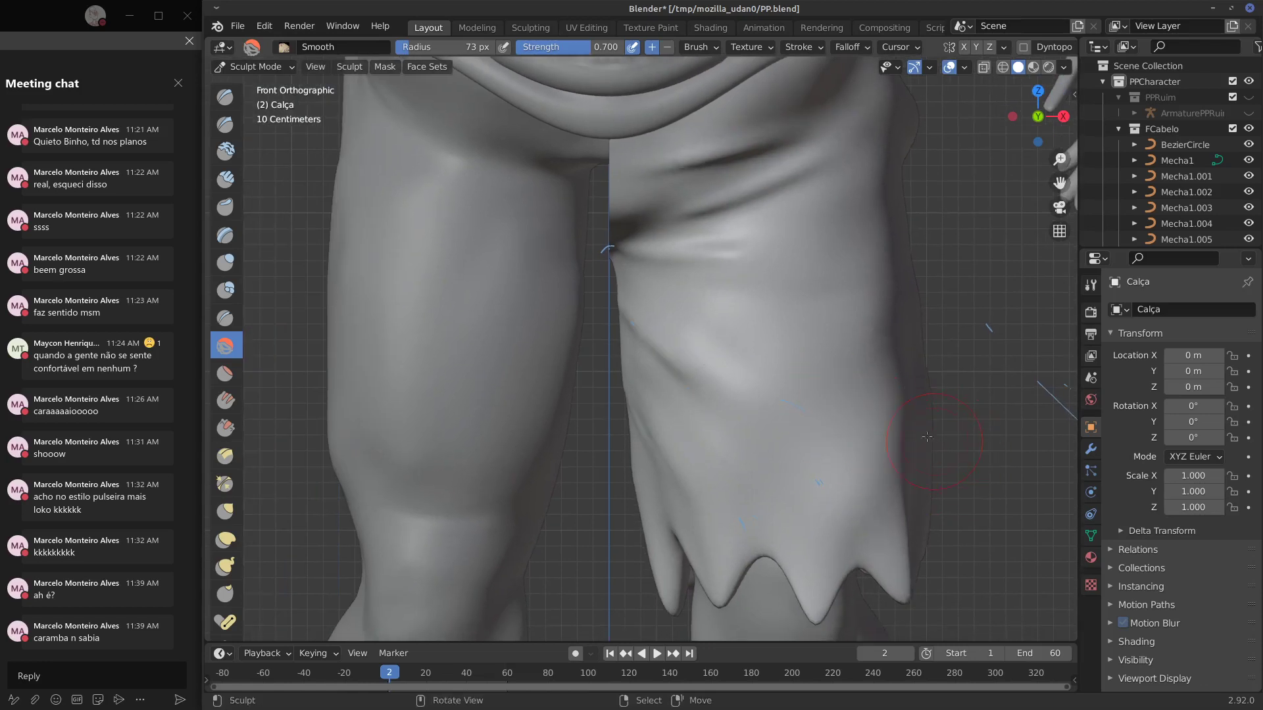
pyautogui.keyDown('shift'); pyautogui.moveTo(930, 423); pyautogui.dragTo(872, 452, button='middle'); pyautogui.keyUp('shift')
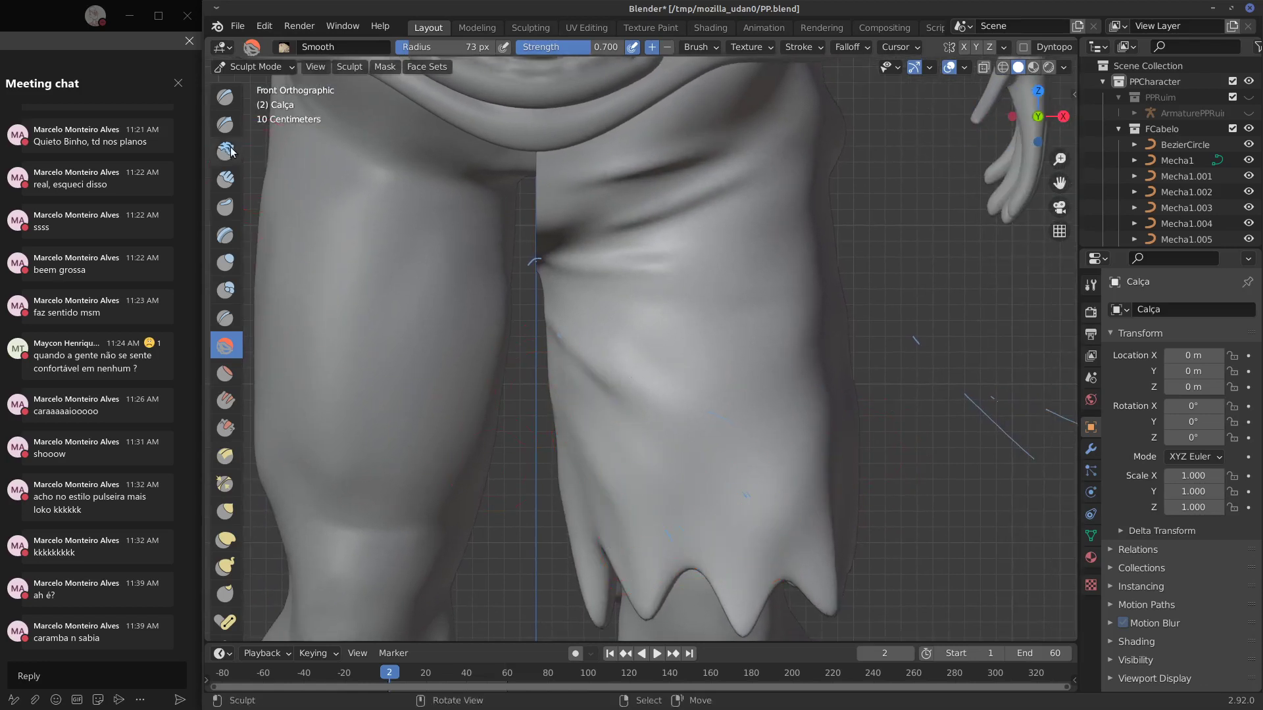
pyautogui.click(226, 125)
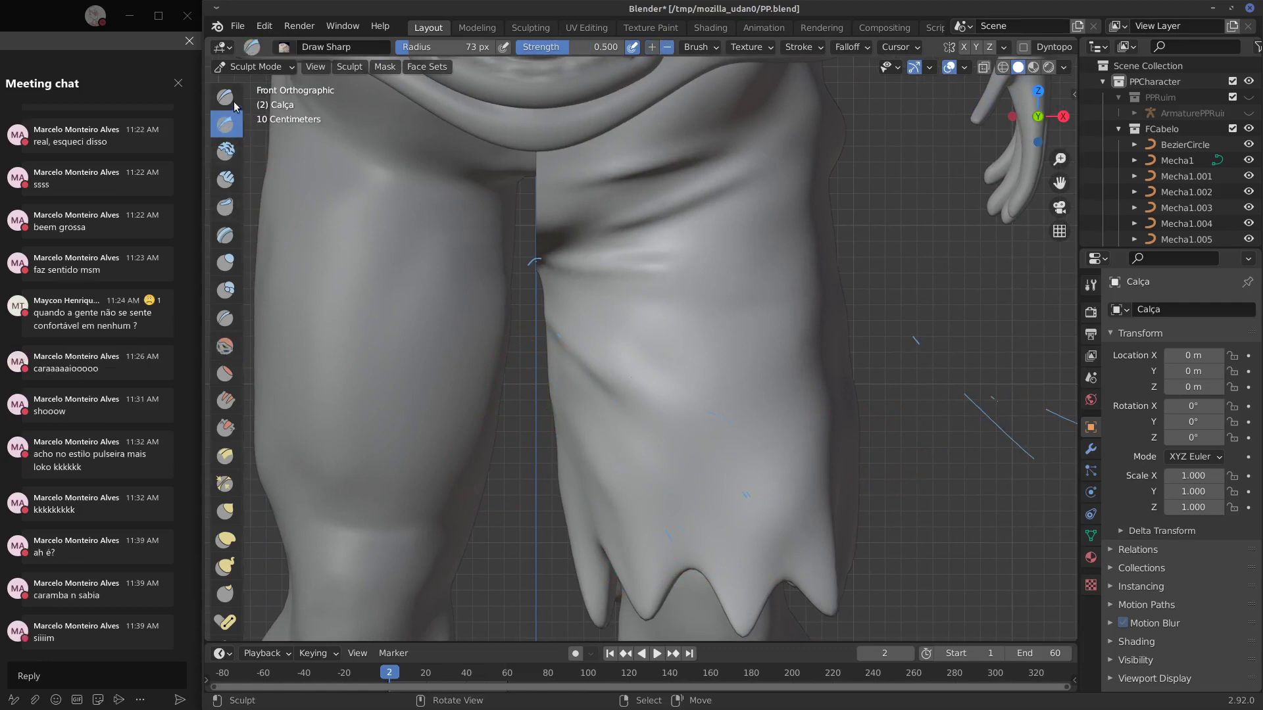
pyautogui.click(225, 97)
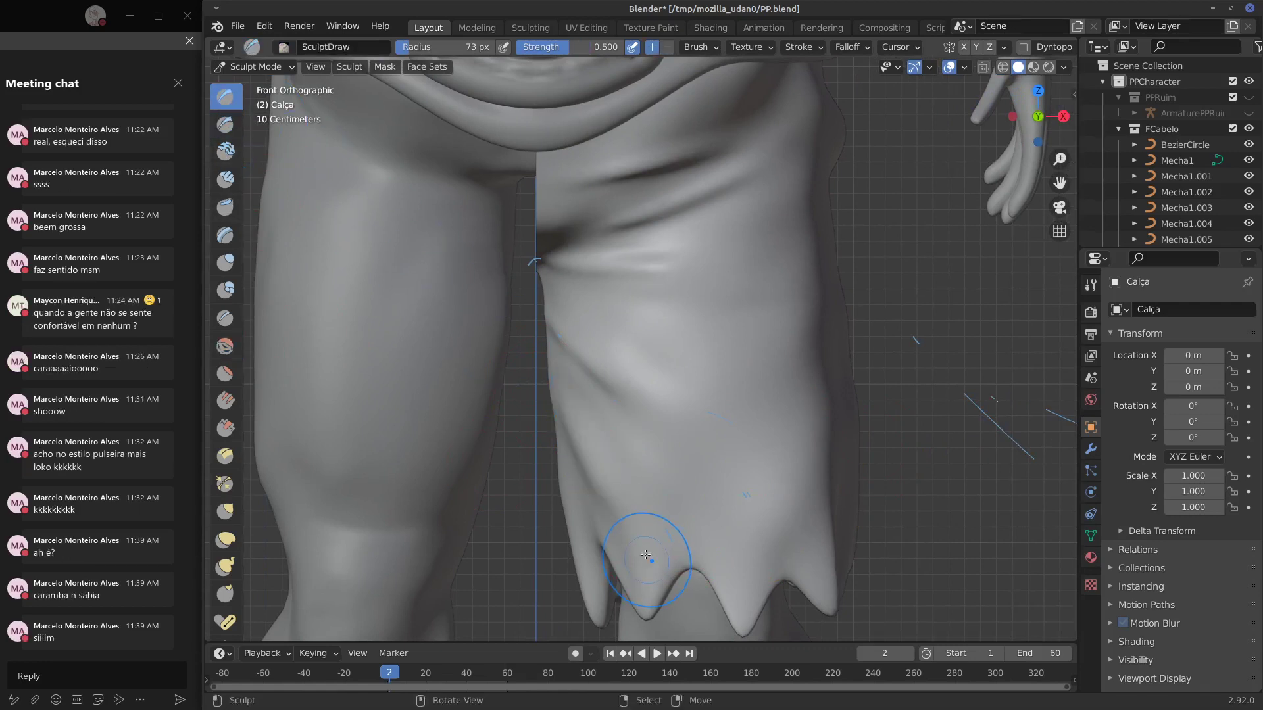
pyautogui.press('f')
pyautogui.click(776, 541)
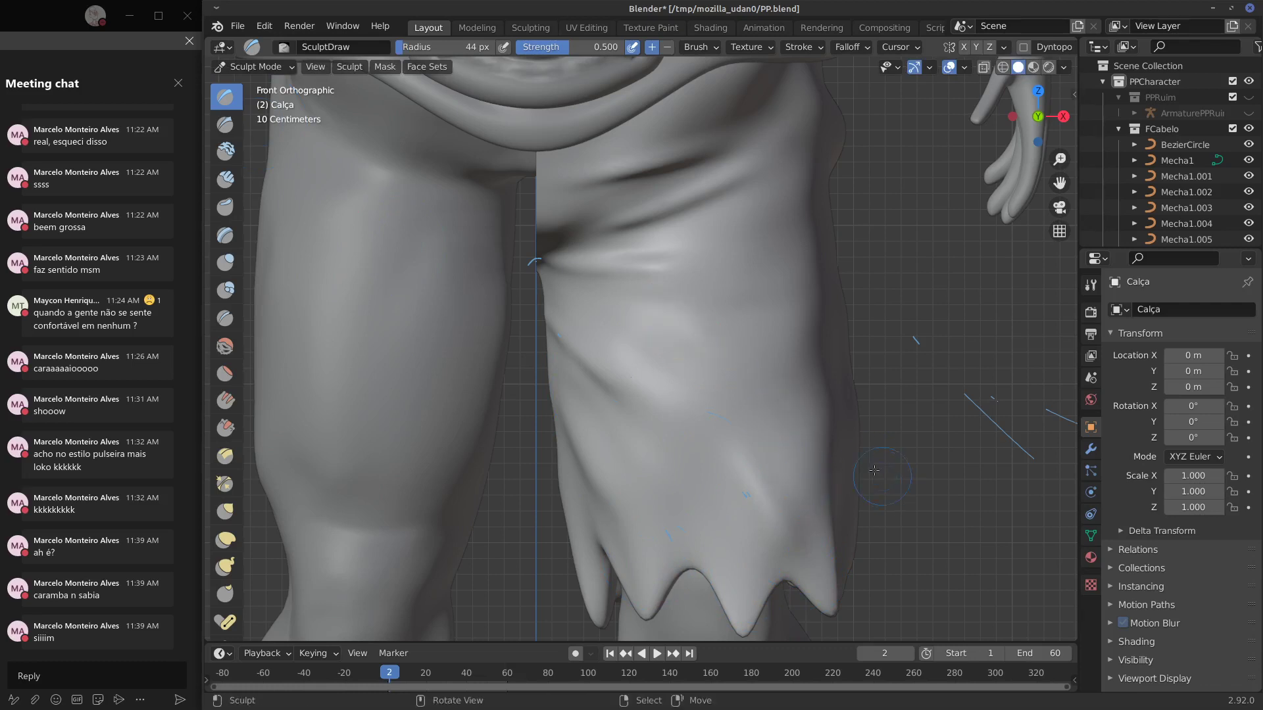
# Sculpt horizontal folds across the outer side of the trouser leg, then return to the front view.
pyautogui.moveTo(839, 361); pyautogui.dragTo(743, 319, button='middle')
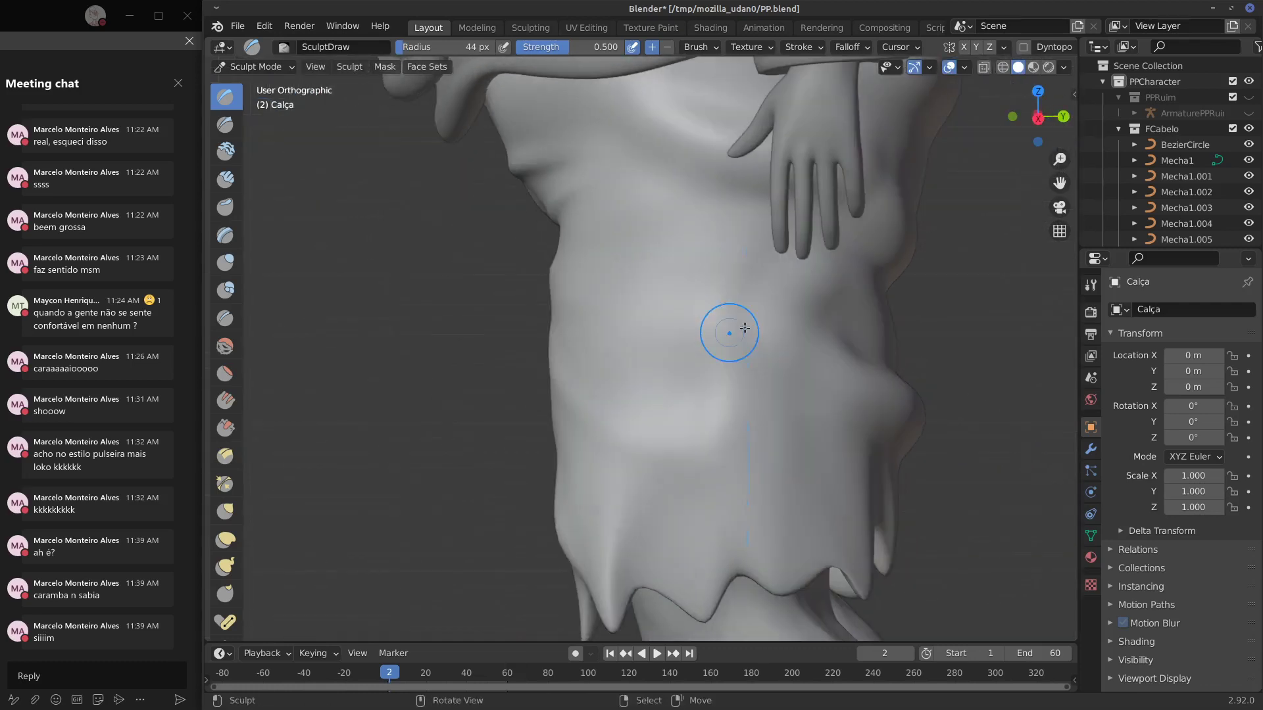
pyautogui.moveTo(630, 294); pyautogui.dragTo(836, 294)
pyautogui.moveTo(643, 361); pyautogui.dragTo(822, 368)
pyautogui.moveTo(643, 474); pyautogui.dragTo(868, 476)
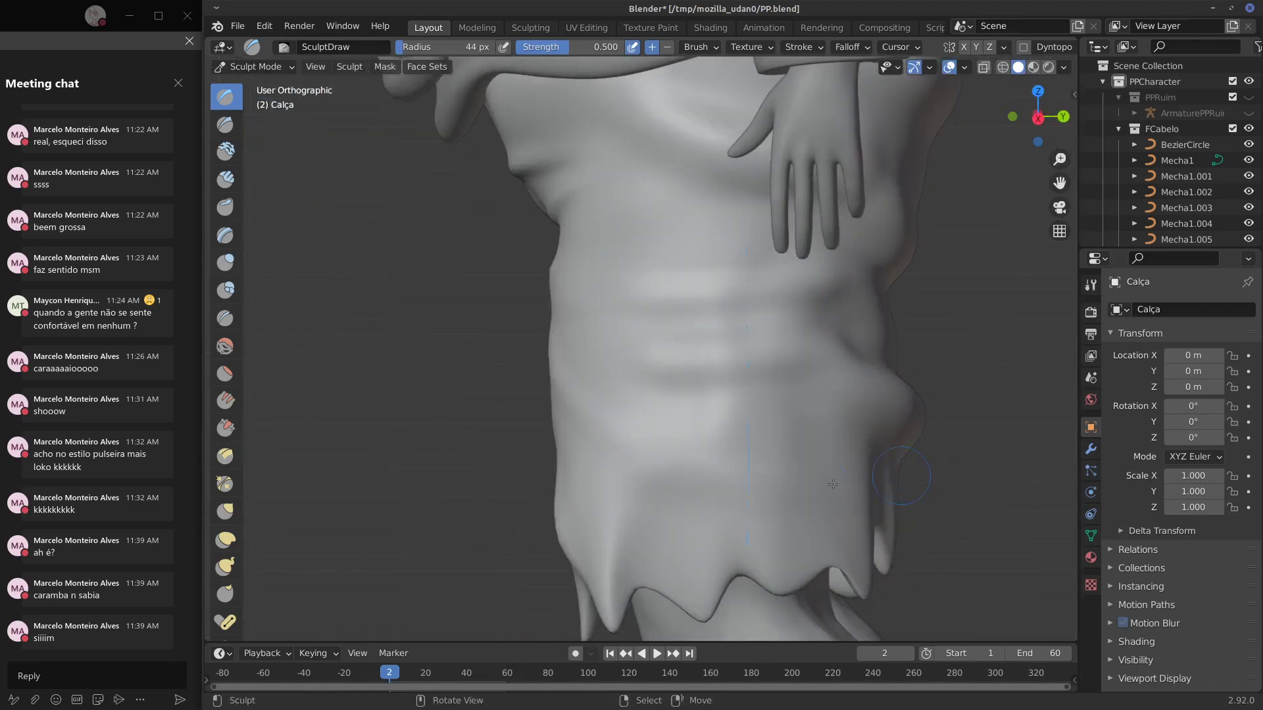
pyautogui.moveTo(872, 442)
pyautogui.mouseDown(button='middle')
pyautogui.moveTo(1000, 446)
pyautogui.moveTo(889, 436)
pyautogui.mouseUp(button='middle')
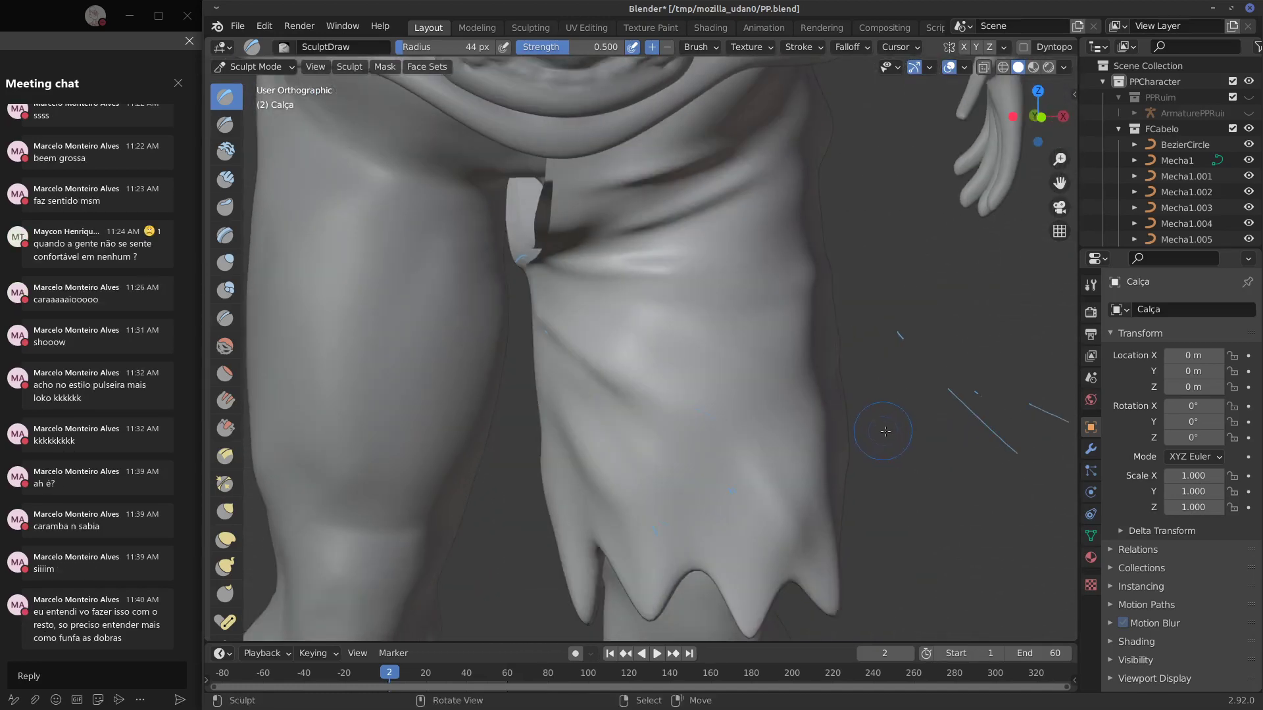
pyautogui.press('KP_1')
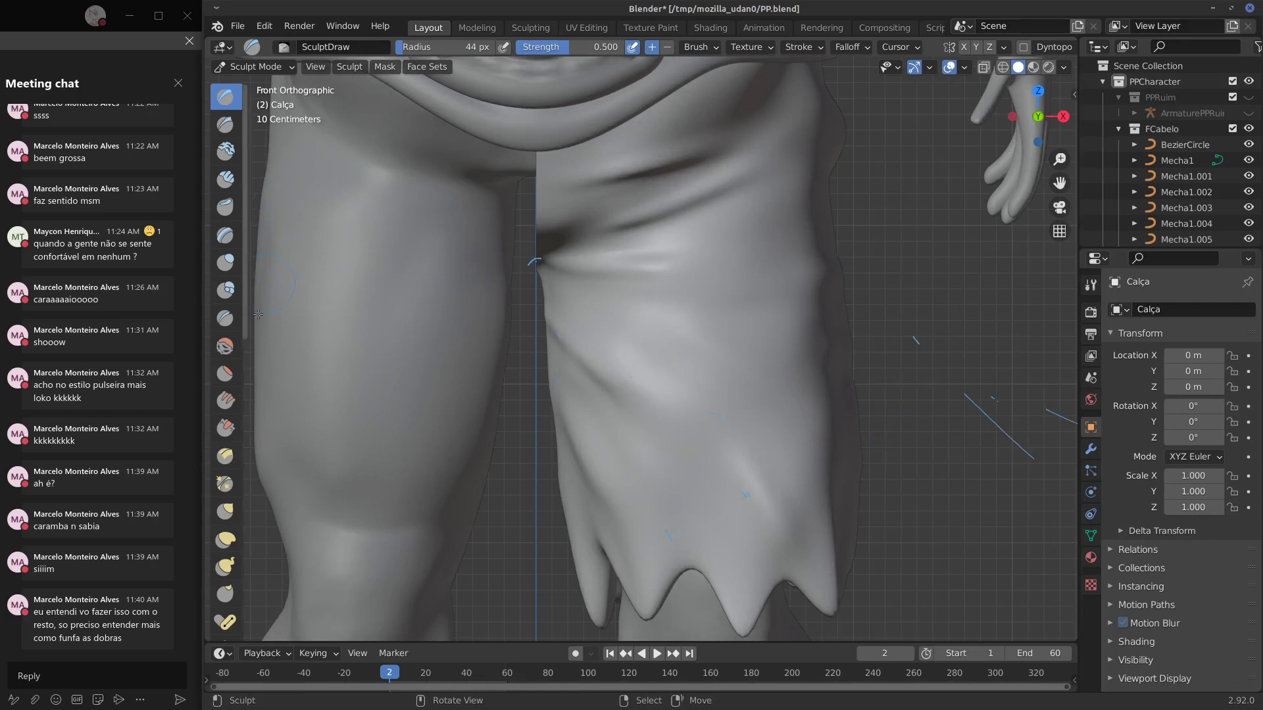
# Sharpen the upper front folds radiating from the crotch using the Multiplane Scrape brush at an 80 px radius.
pyautogui.click(226, 346)
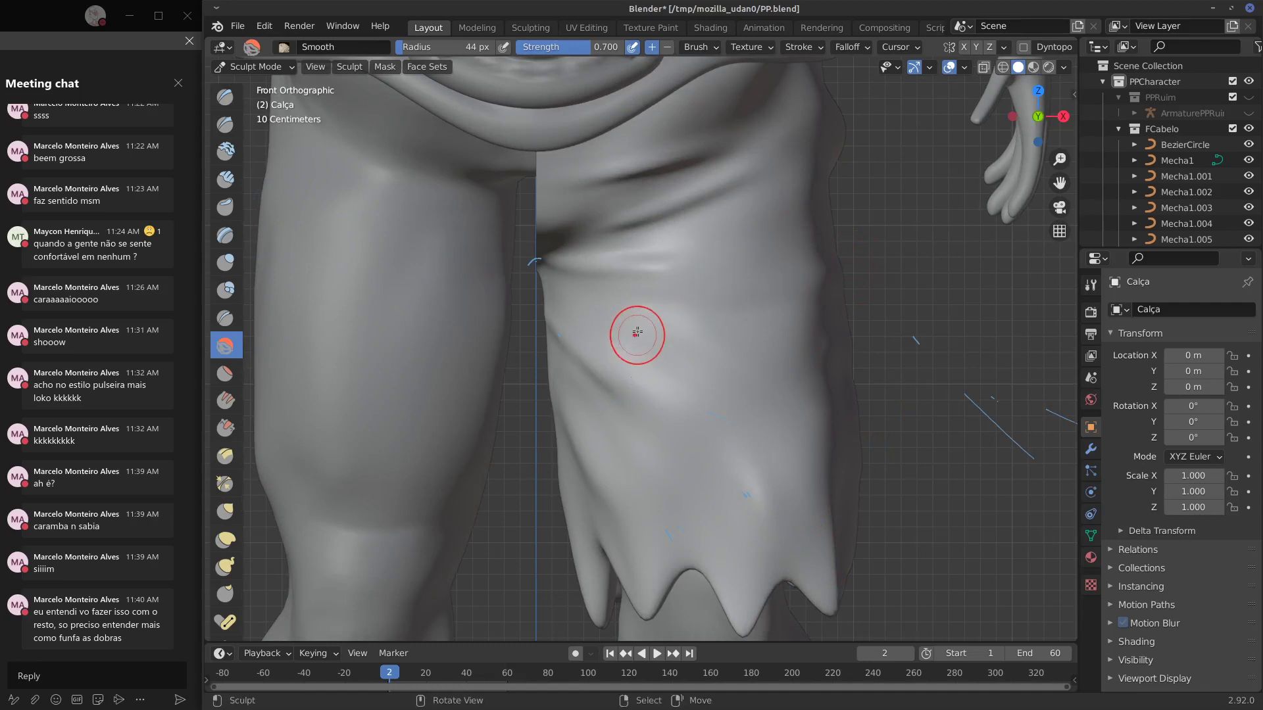
pyautogui.scroll(4, 651, 329)
pyautogui.keyDown('shift'); pyautogui.moveTo(615, 296); pyautogui.dragTo(631, 344, button='middle'); pyautogui.keyUp('shift')
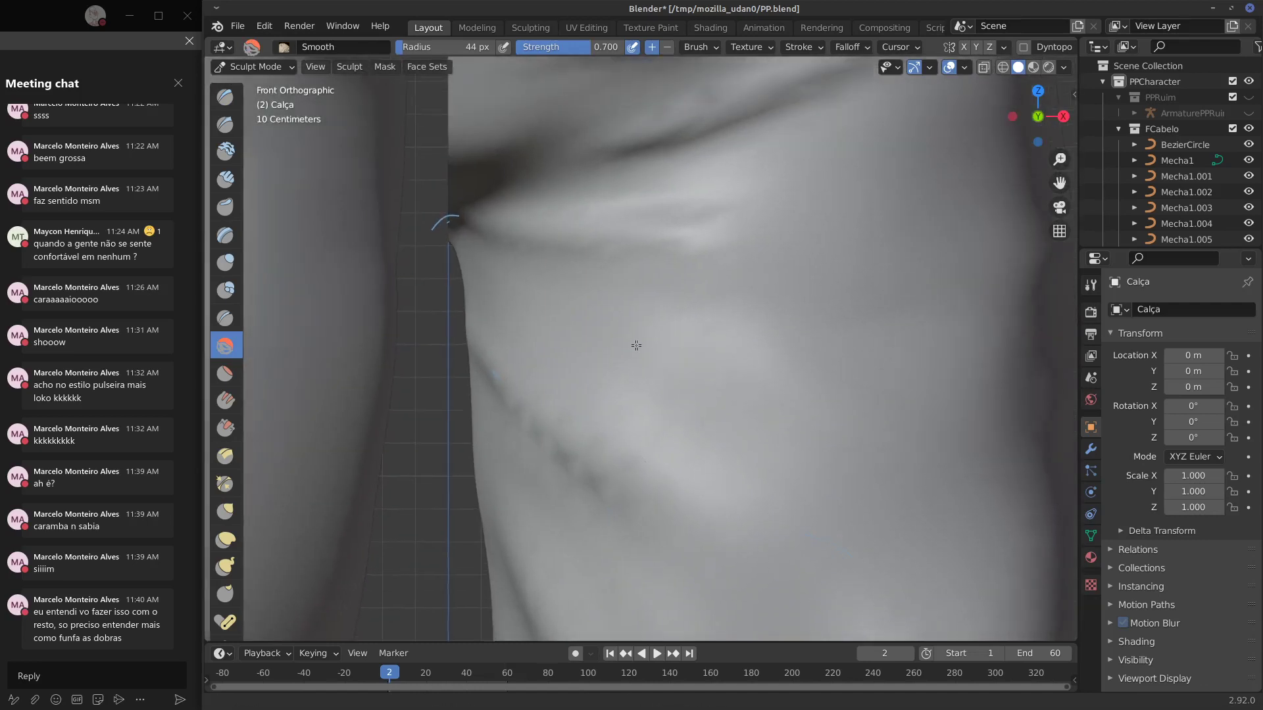
pyautogui.click(226, 455)
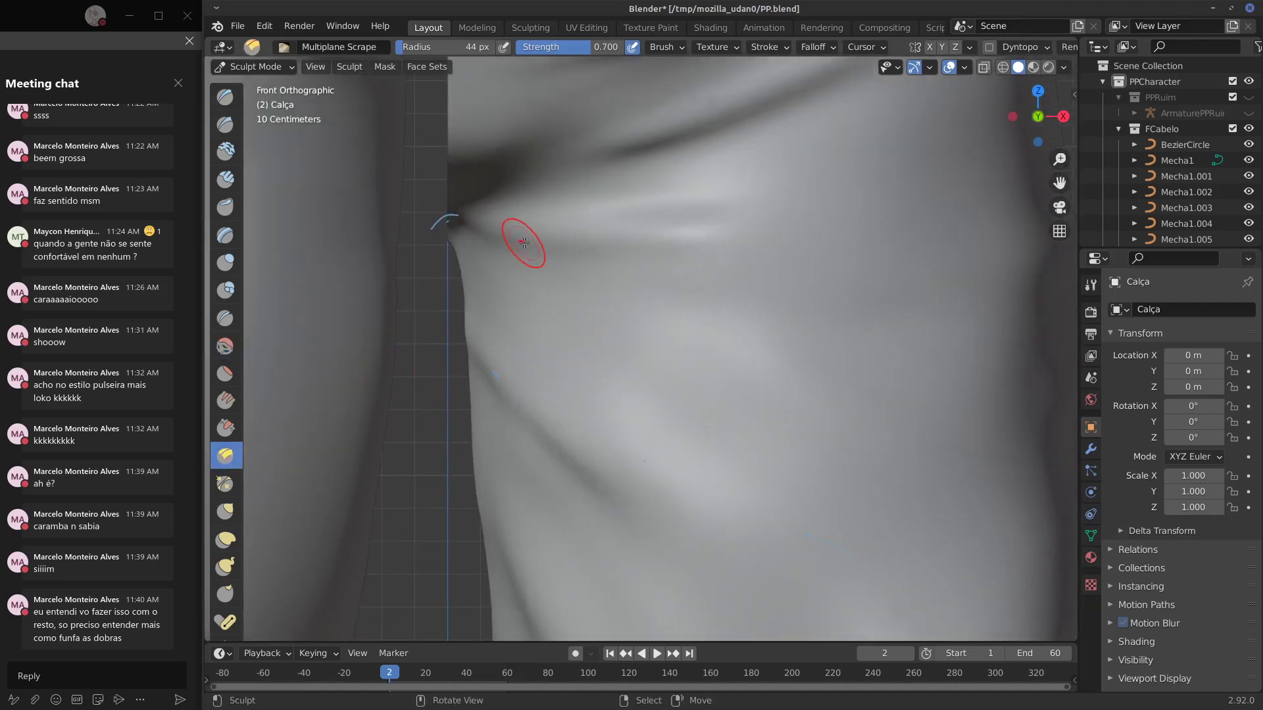
pyautogui.press('f')
pyautogui.click(552, 245)
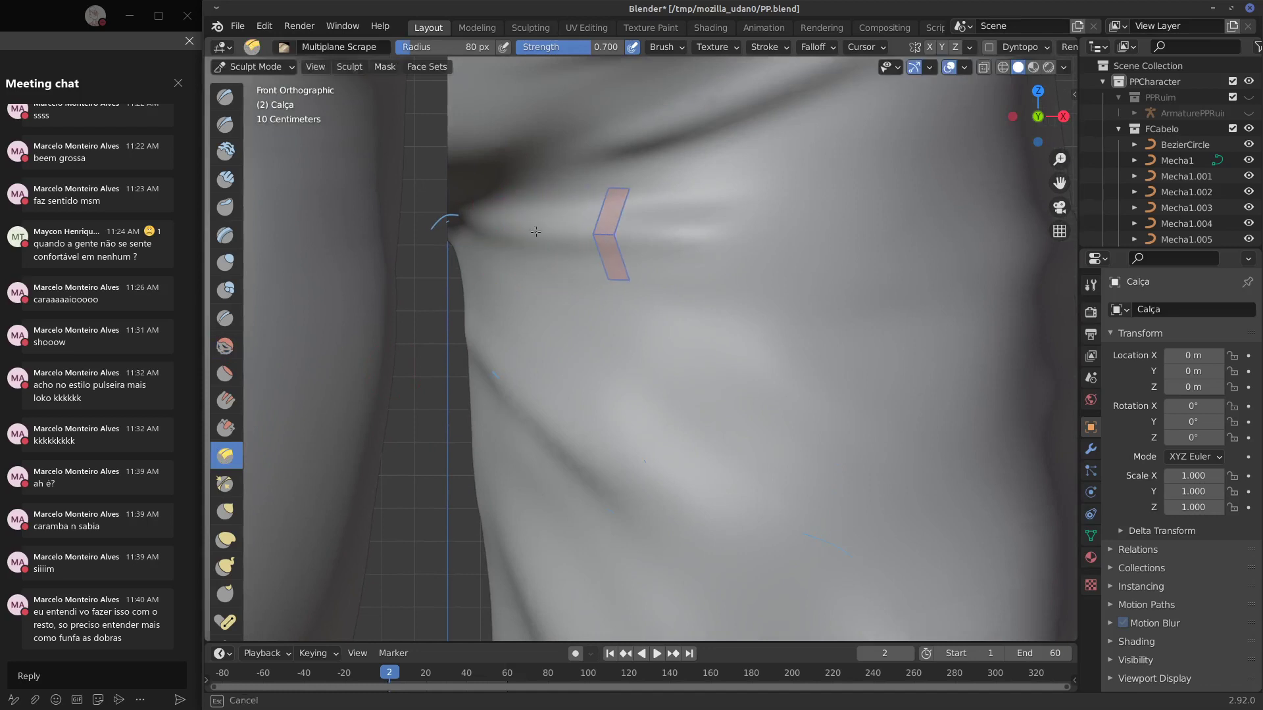
pyautogui.keyDown('shift'); pyautogui.moveTo(719, 192); pyautogui.dragTo(579, 296, button='middle'); pyautogui.keyUp('shift')
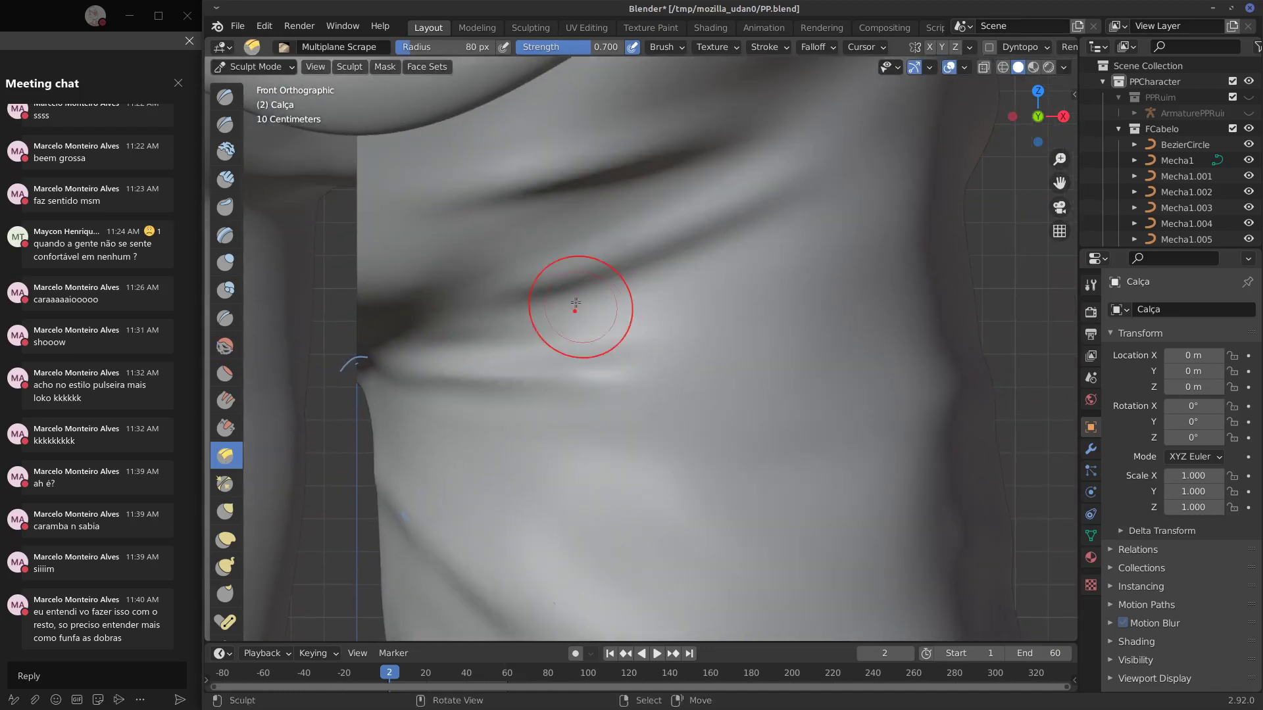
pyautogui.moveTo(579, 296); pyautogui.dragTo(776, 198)
pyautogui.moveTo(541, 195); pyautogui.dragTo(734, 121)
pyautogui.moveTo(561, 433)
pyautogui.keyDown('shift'); pyautogui.mouseDown(button='middle')
pyautogui.moveTo(669, 209)
pyautogui.moveTo(661, 191)
pyautogui.mouseUp(button='middle'); pyautogui.keyUp('shift')
pyautogui.moveTo(524, 319)
pyautogui.mouseDown()
pyautogui.moveTo(589, 341)
pyautogui.moveTo(651, 395)
pyautogui.mouseUp()
pyautogui.hotkey('ctrl', 'z')
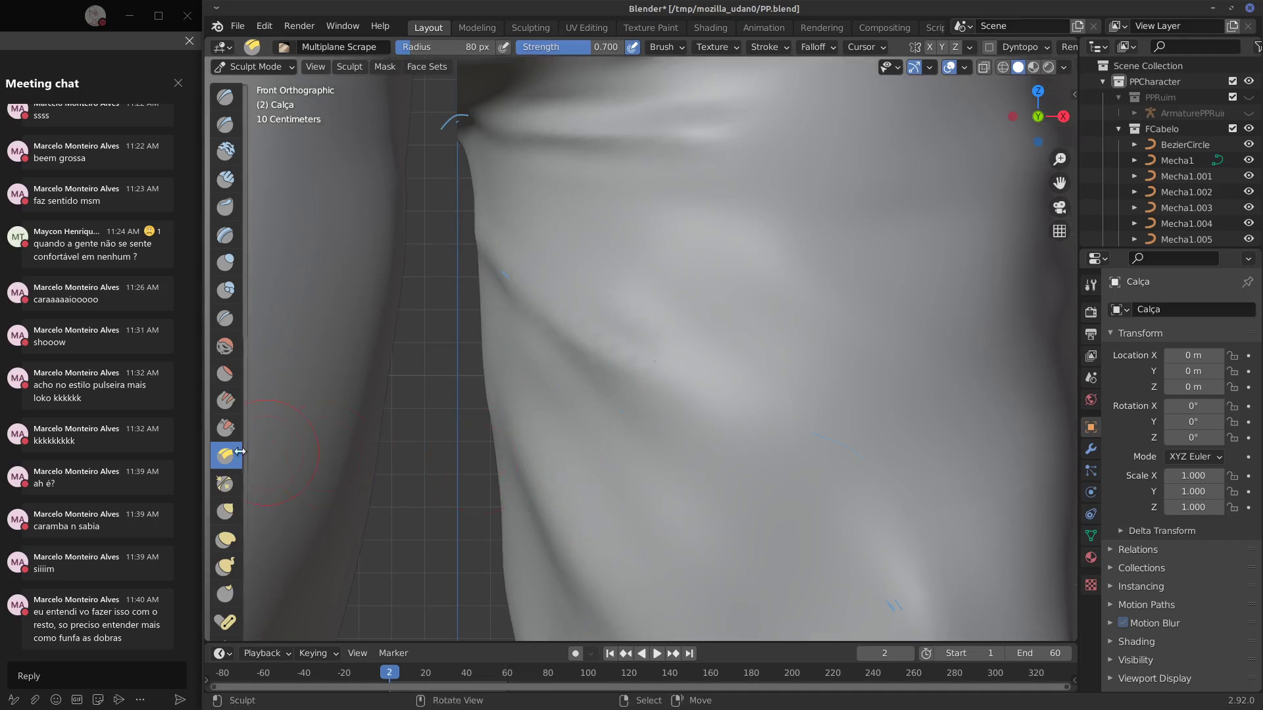
# Tighten the creases of the crotch and inner-thigh folds on the trouser front with the Pinch/Magnify brush at 80 px.
pyautogui.click(224, 484)
pyautogui.keyDown('shift'); pyautogui.moveTo(434, 481); pyautogui.dragTo(543, 430, button='middle'); pyautogui.keyUp('shift')
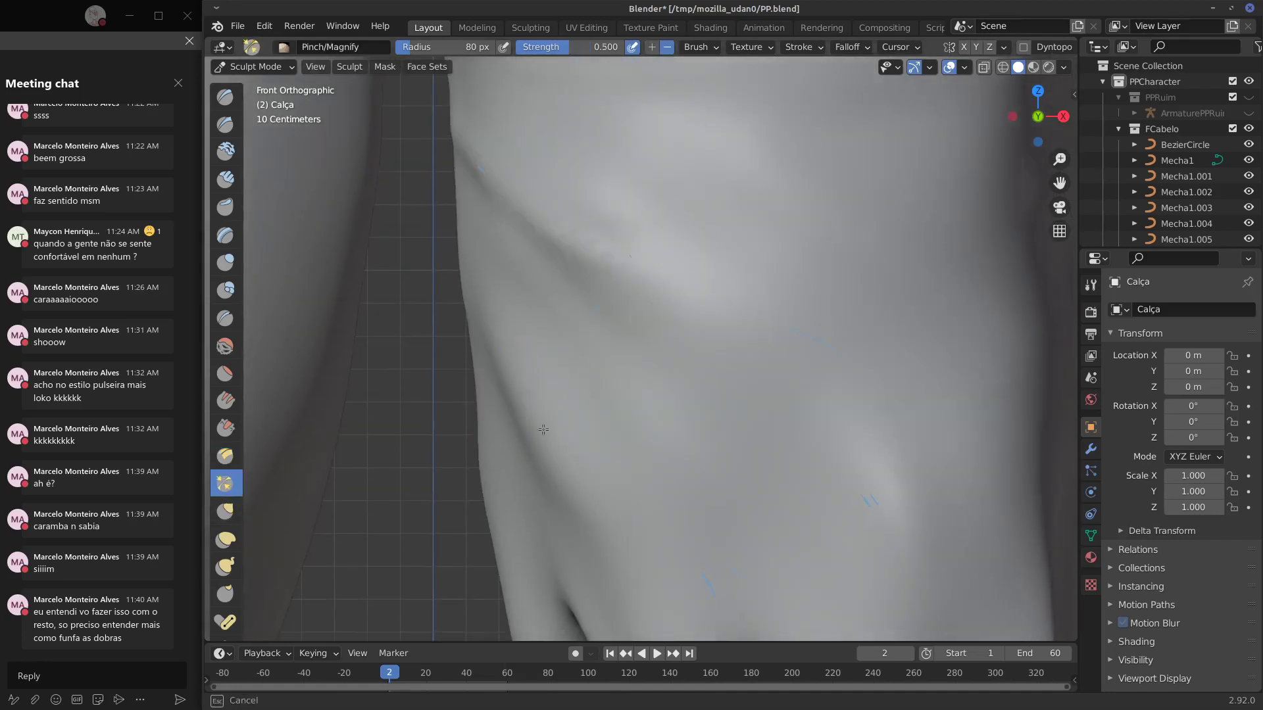
pyautogui.moveTo(569, 498); pyautogui.dragTo(505, 345)
pyautogui.keyDown('shift'); pyautogui.moveTo(553, 240); pyautogui.dragTo(585, 407, button='middle'); pyautogui.keyUp('shift')
pyautogui.moveTo(513, 341)
pyautogui.mouseDown()
pyautogui.moveTo(628, 428)
pyautogui.moveTo(687, 454)
pyautogui.mouseUp()
pyautogui.moveTo(569, 192); pyautogui.dragTo(743, 195)
pyautogui.keyDown('shift'); pyautogui.moveTo(710, 139); pyautogui.dragTo(567, 319, button='middle'); pyautogui.keyUp('shift')
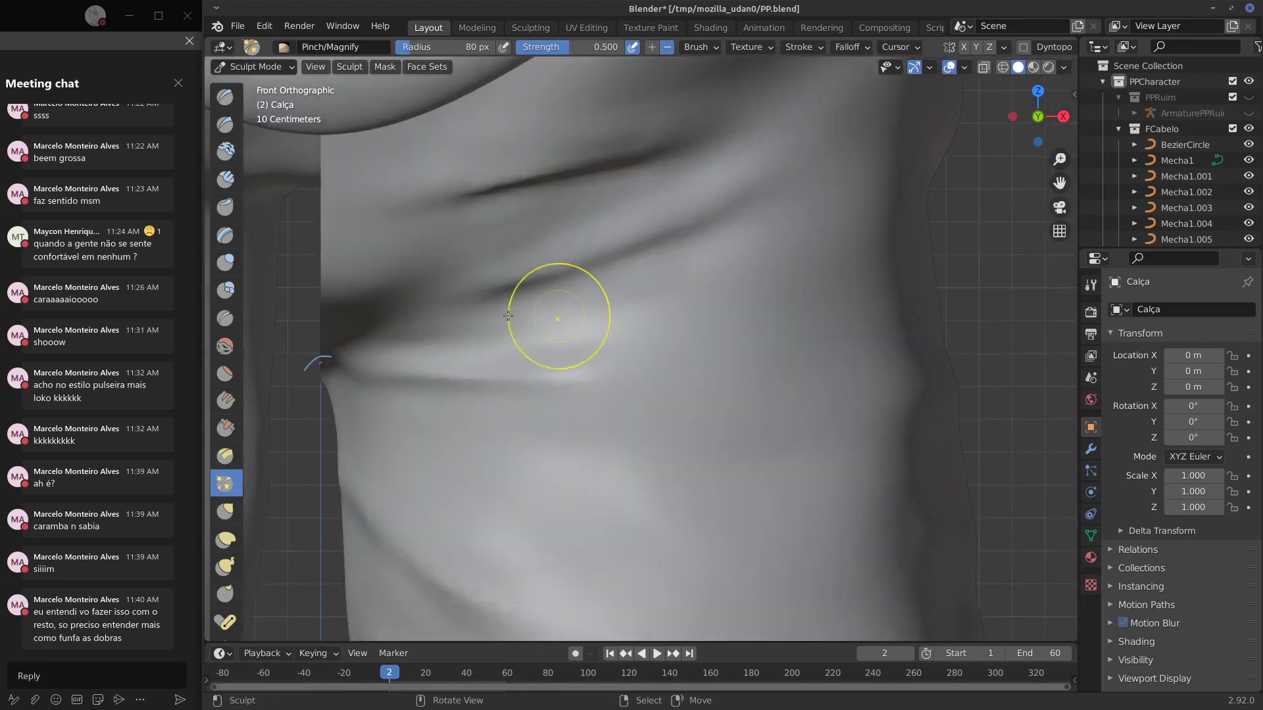
pyautogui.moveTo(501, 298); pyautogui.dragTo(507, 295)
pyautogui.keyDown('shift'); pyautogui.moveTo(506, 295); pyautogui.dragTo(508, 294, button='middle'); pyautogui.keyUp('shift')
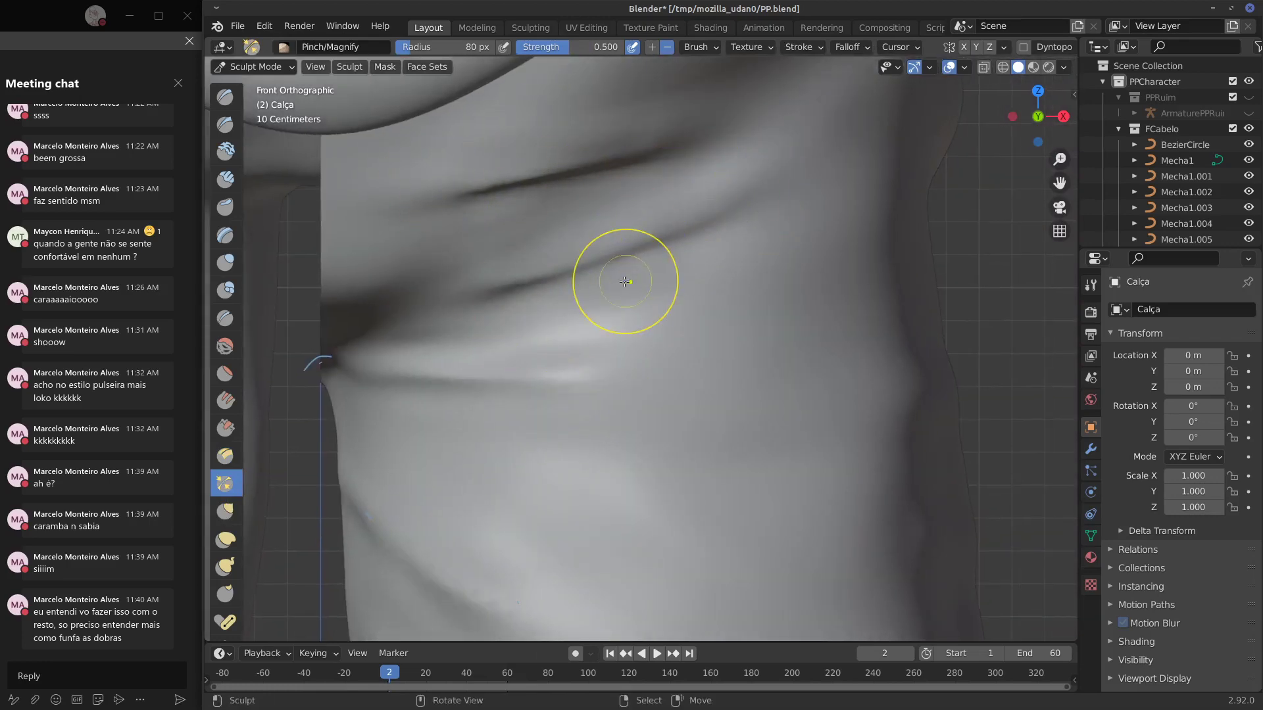
pyautogui.keyDown('shift'); pyautogui.moveTo(620, 282); pyautogui.dragTo(689, 324, button='middle'); pyautogui.keyUp('shift')
pyautogui.scroll(-6, 782, 391)
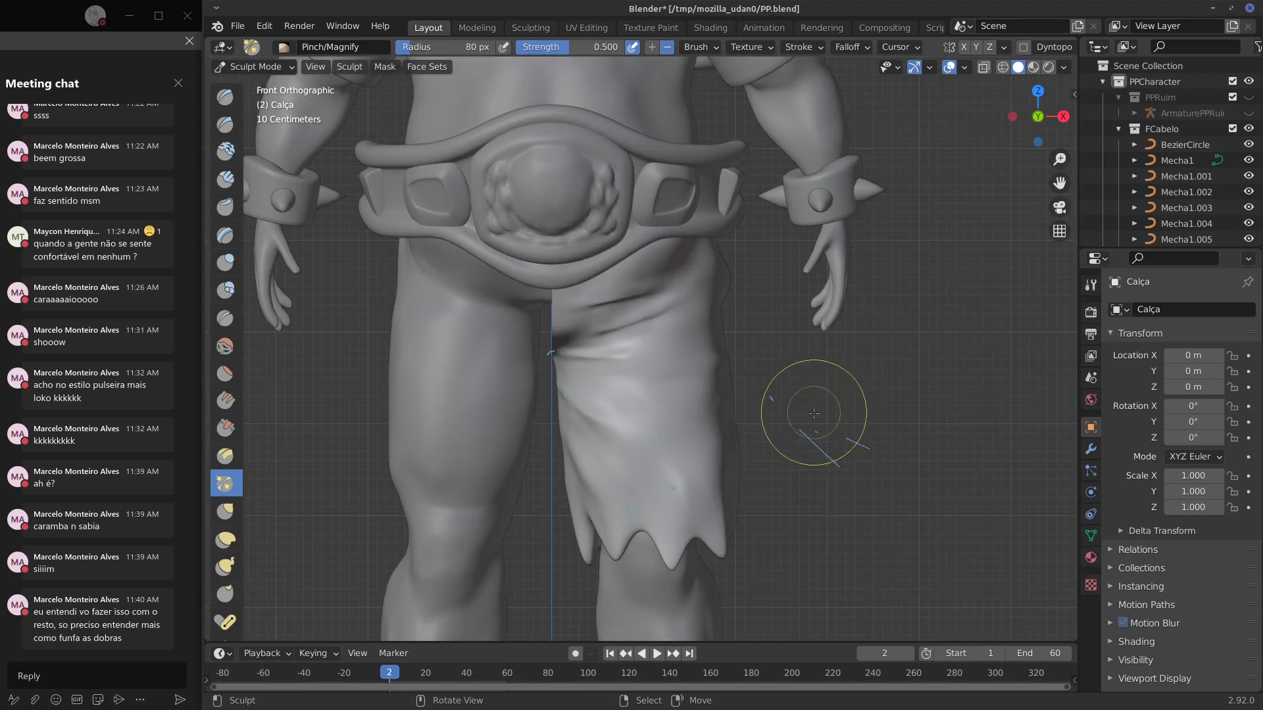
# Soften the folds toward the outer side of the trouser front with the Smooth brush at a 137 px radius.
pyautogui.click(224, 346)
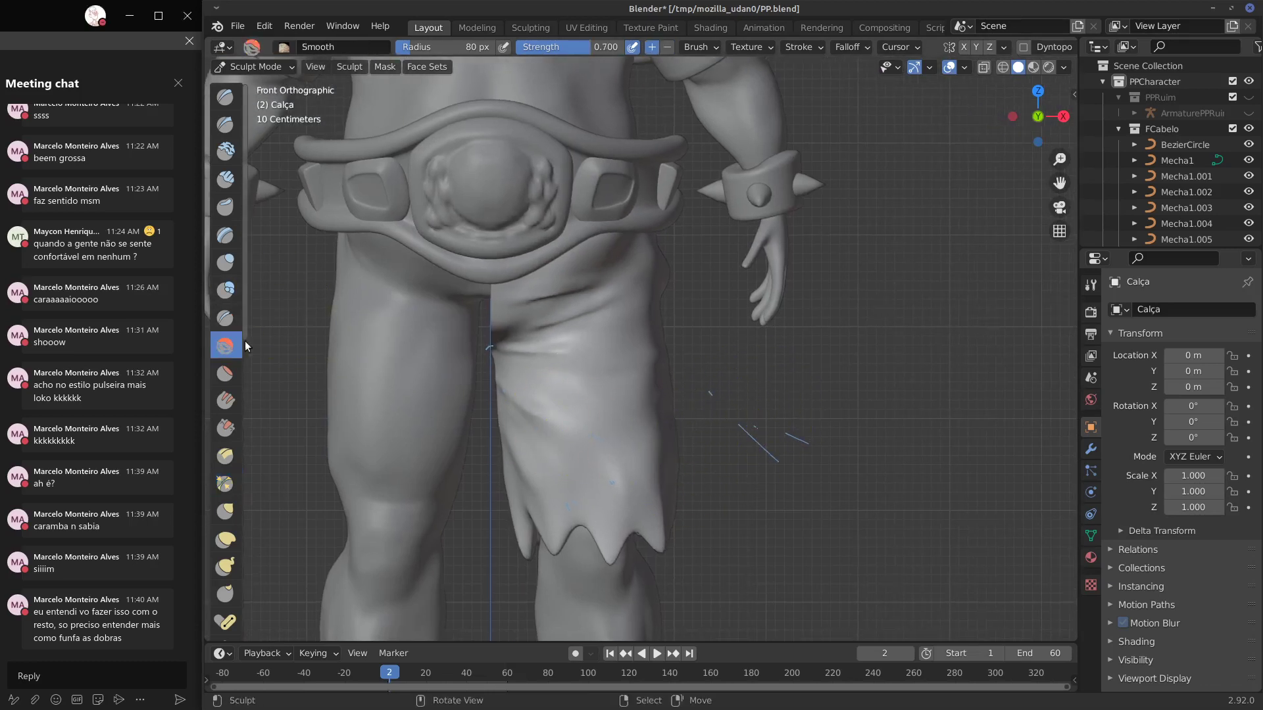
pyautogui.press('f')
pyautogui.click(679, 478)
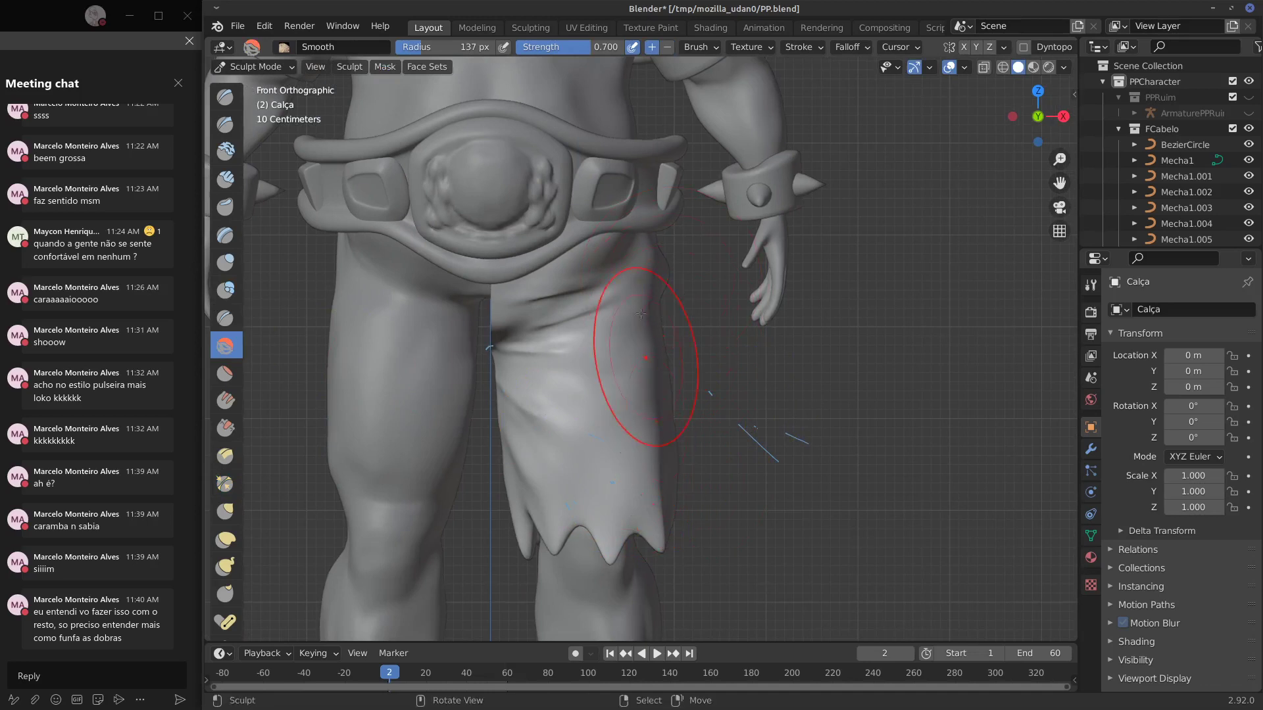
pyautogui.moveTo(560, 371)
pyautogui.mouseDown()
pyautogui.moveTo(687, 446)
pyautogui.moveTo(680, 457)
pyautogui.mouseUp()
# Smooth out the back of the trouser leg from the seat to below the crotch with the 137 px brush.
pyautogui.press('KP_3')
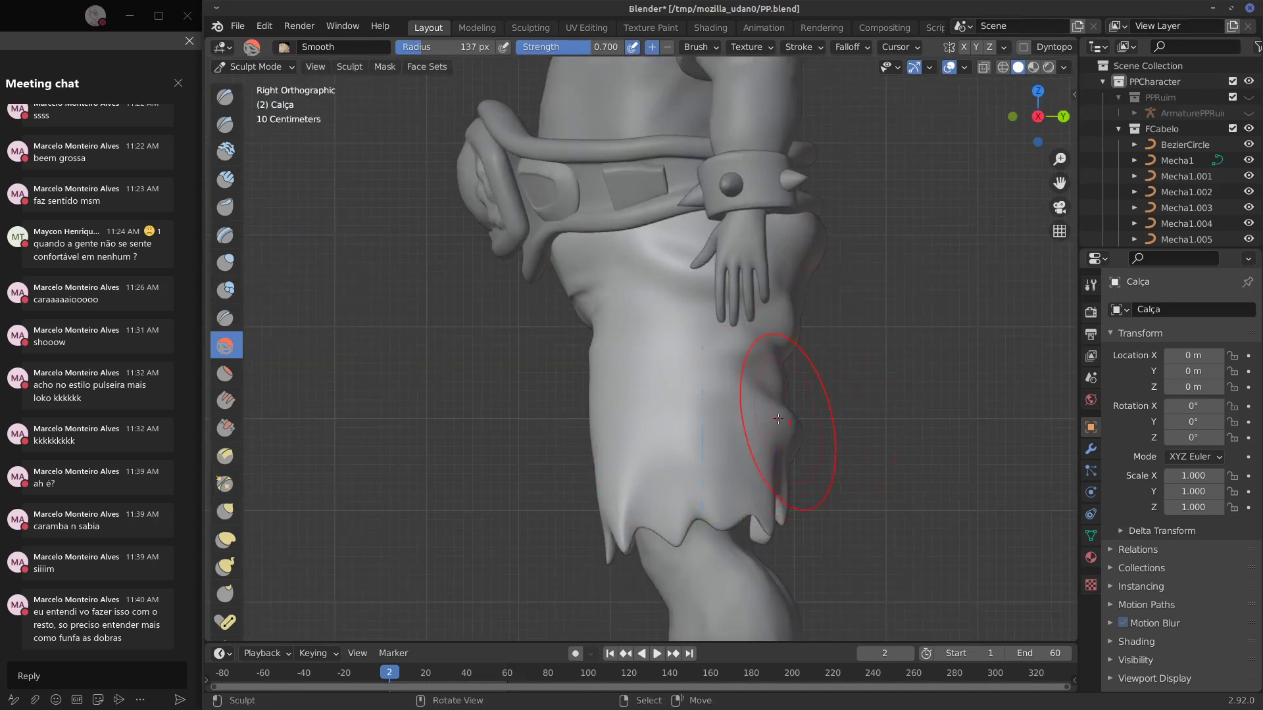
pyautogui.press('ctrl+KP_1')
pyautogui.moveTo(676, 421)
pyautogui.mouseDown()
pyautogui.moveTo(670, 296)
pyautogui.moveTo(613, 322)
pyautogui.mouseUp()
pyautogui.moveTo(678, 367)
pyautogui.mouseDown()
pyautogui.moveTo(715, 293)
pyautogui.moveTo(671, 302)
pyautogui.moveTo(636, 278)
pyautogui.moveTo(682, 327)
pyautogui.mouseUp()
pyautogui.moveTo(683, 336)
pyautogui.mouseDown()
pyautogui.moveTo(682, 429)
pyautogui.moveTo(647, 306)
pyautogui.moveTo(579, 291)
pyautogui.mouseUp()
pyautogui.moveTo(625, 306)
pyautogui.mouseDown()
pyautogui.moveTo(730, 342)
pyautogui.moveTo(725, 306)
pyautogui.mouseUp()
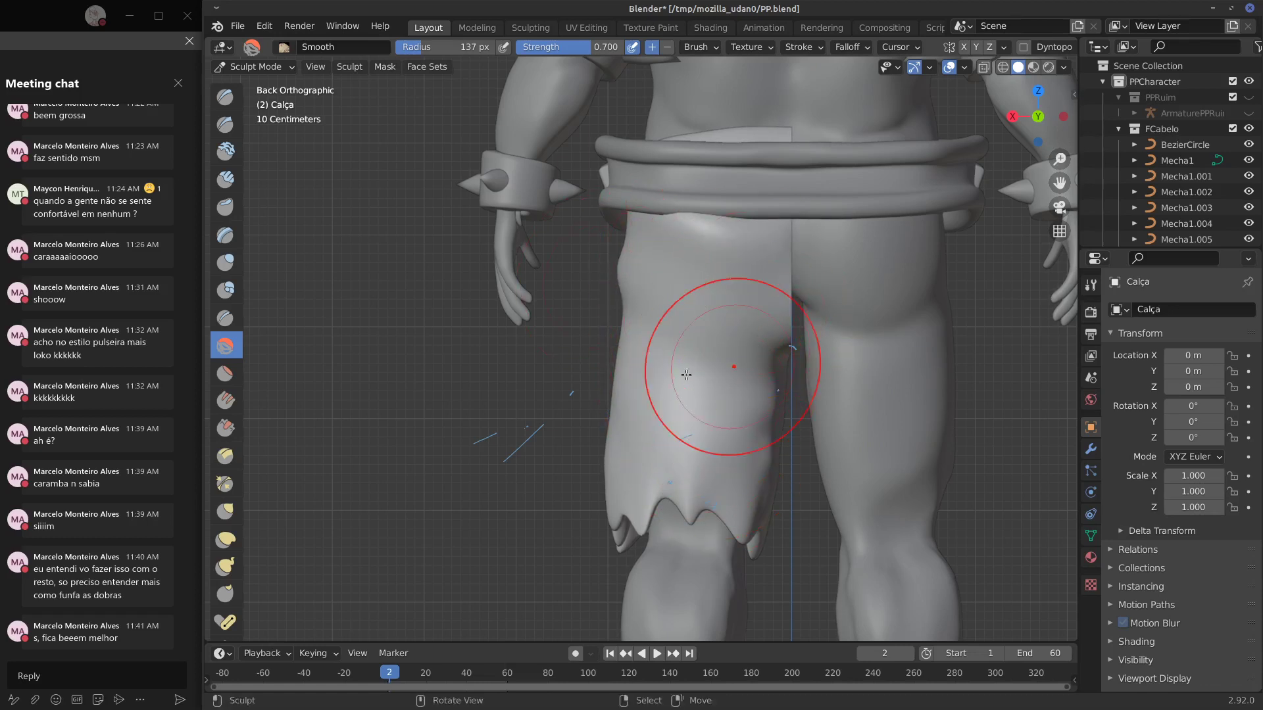
# Sculpt diagonal folds fanning from the crotch across the back of the leg with SculptDraw at a 32 px radius.
pyautogui.click(225, 97)
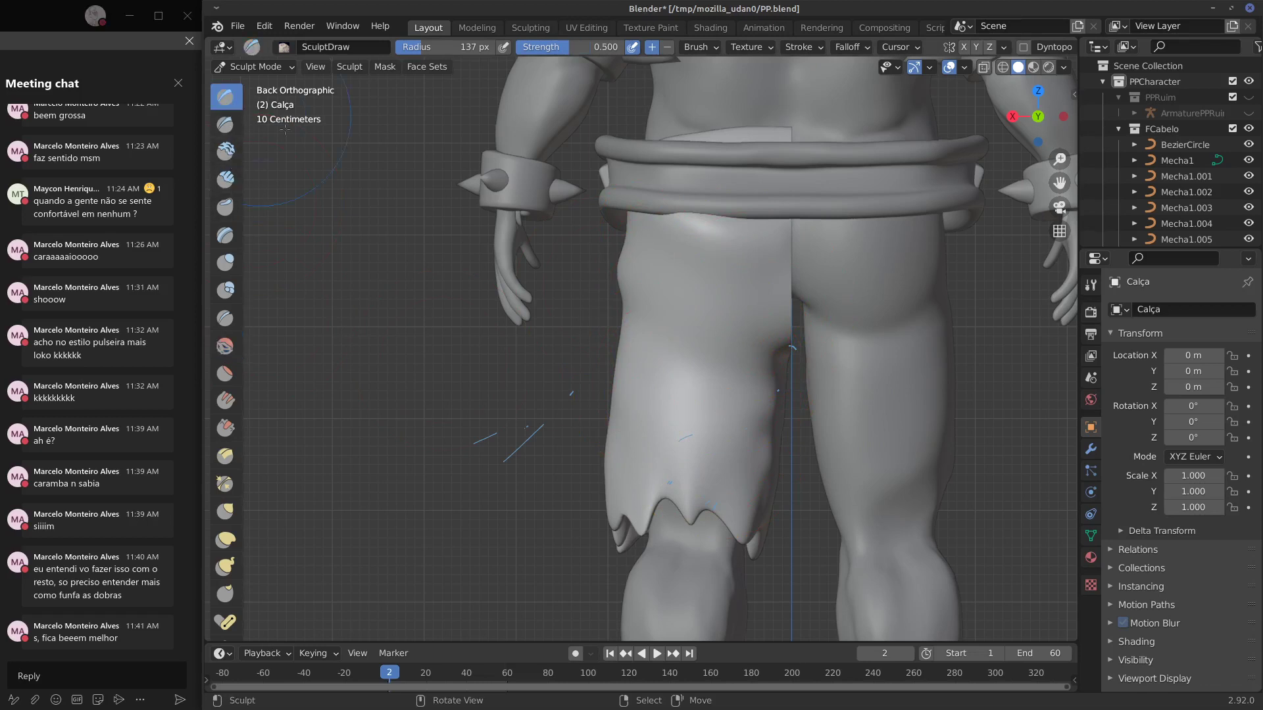
pyautogui.press('f')
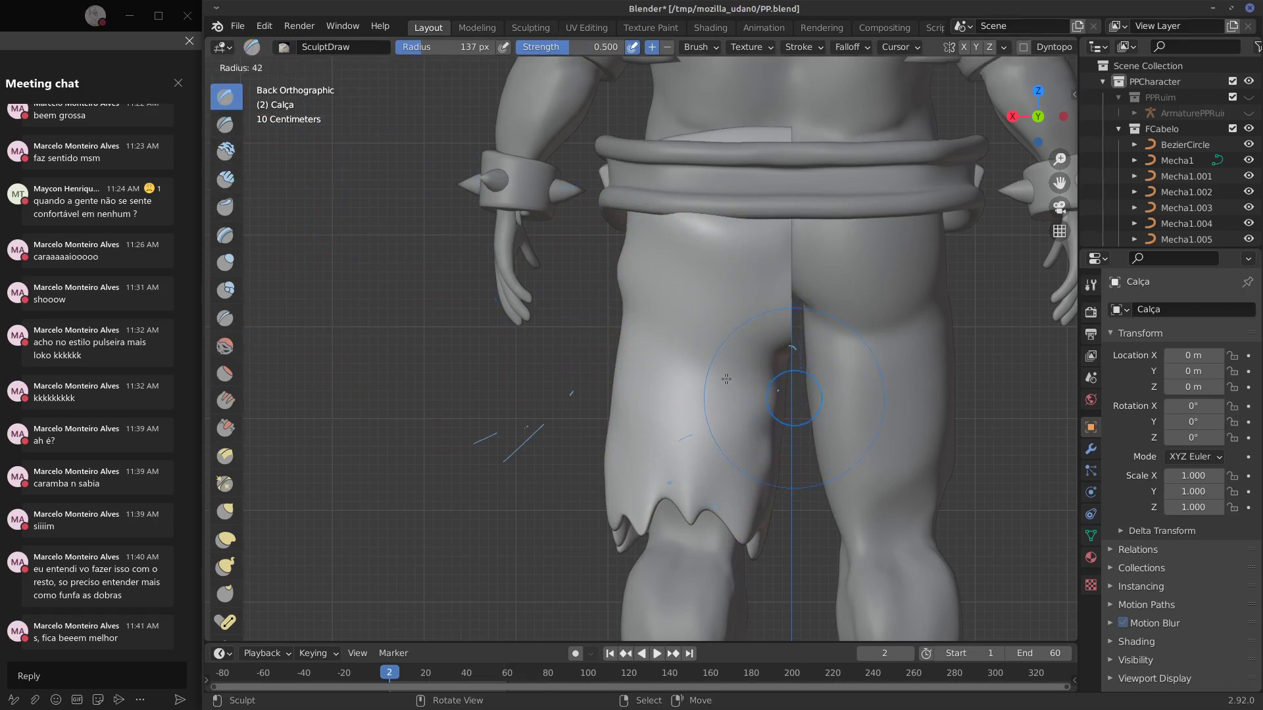
pyautogui.click(812, 397)
pyautogui.moveTo(787, 355); pyautogui.dragTo(615, 440)
pyautogui.hotkey('ctrl', 'z')
pyautogui.moveTo(784, 365); pyautogui.dragTo(661, 405)
pyautogui.moveTo(632, 463); pyautogui.dragTo(778, 395)
pyautogui.moveTo(729, 499); pyautogui.dragTo(770, 420)
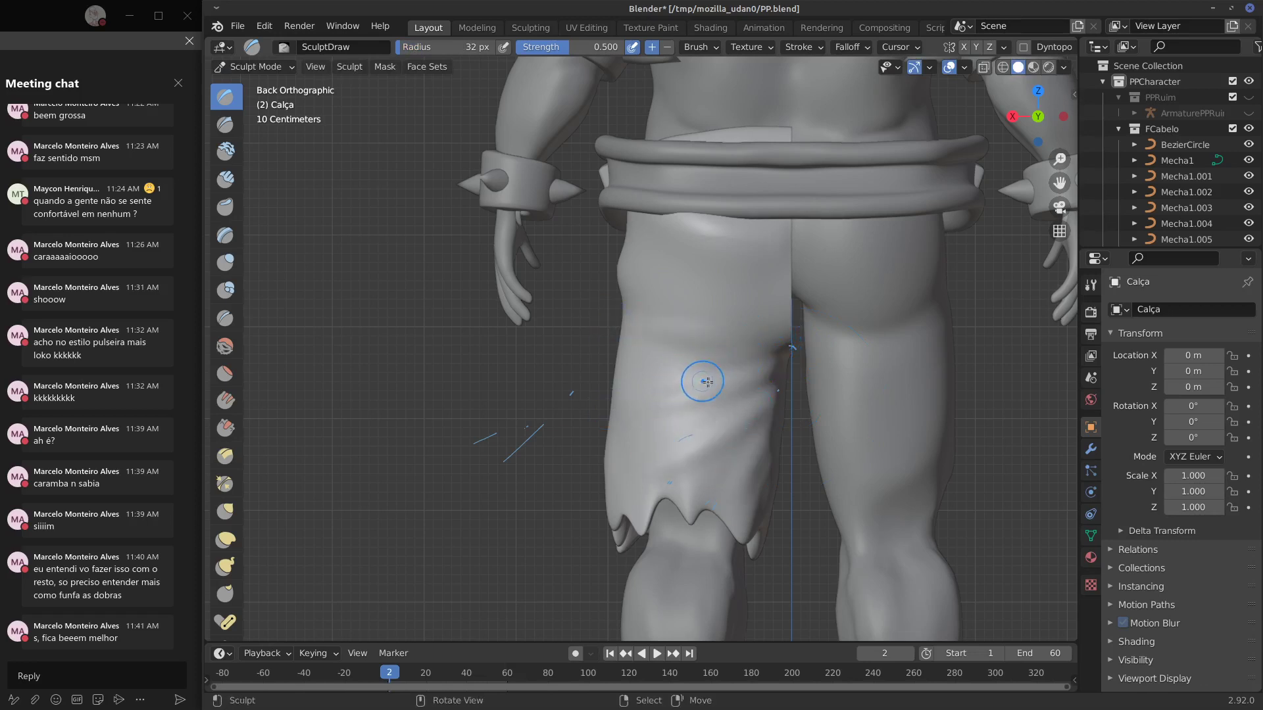
# Try sculpting horizontal folds across the outer side of the trouser leg in the right side view, undoing the strokes.
pyautogui.press('KP_3')
pyautogui.moveTo(638, 433); pyautogui.dragTo(696, 436)
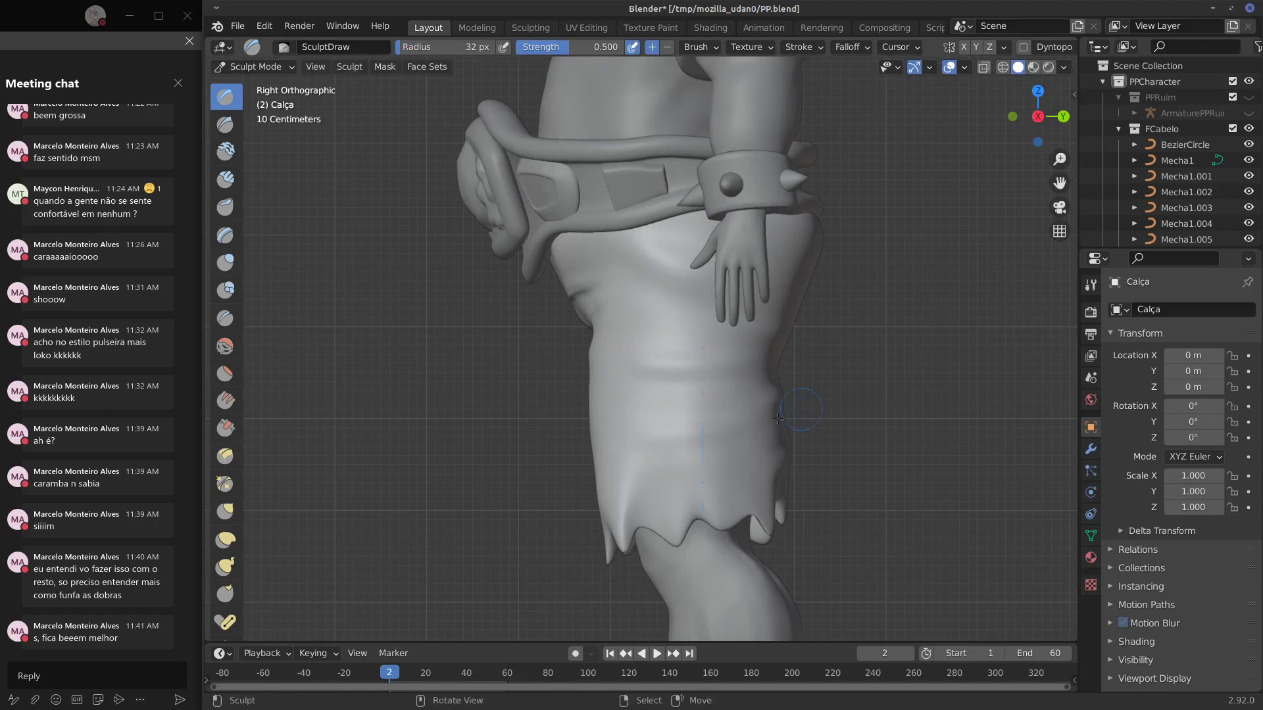
pyautogui.moveTo(631, 476); pyautogui.dragTo(697, 472)
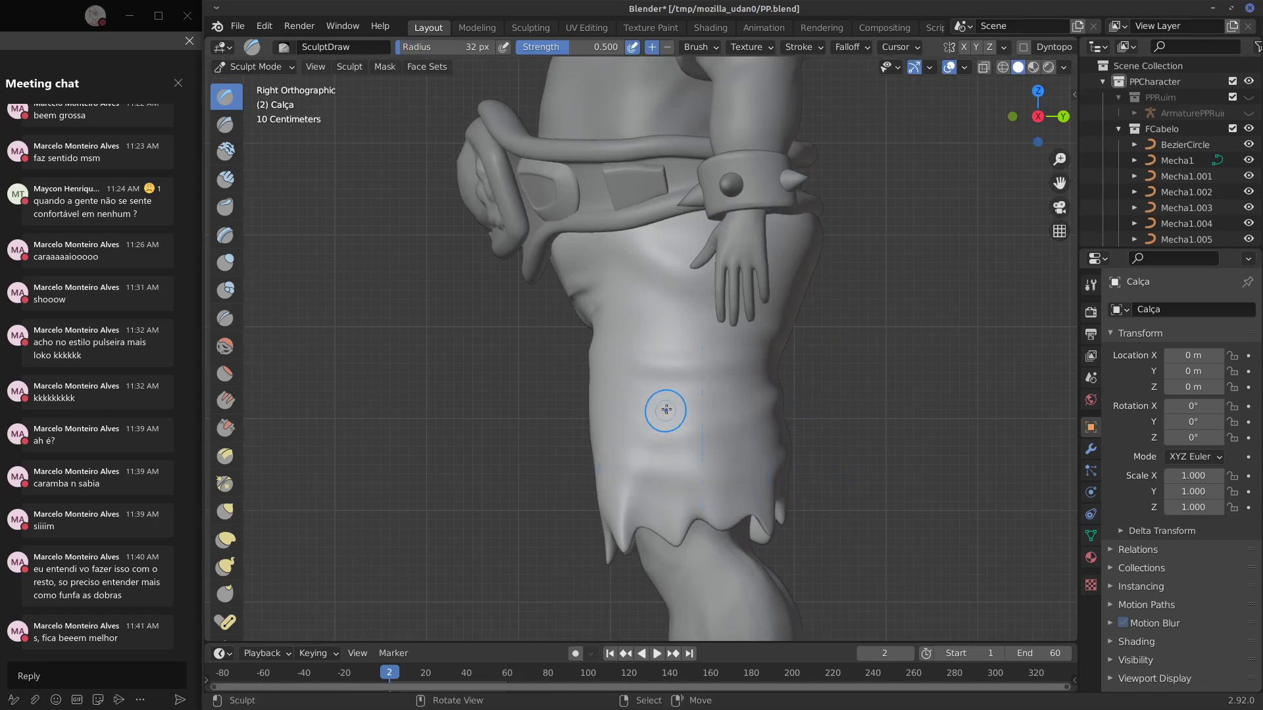
pyautogui.hotkey('ctrl', 'z')
pyautogui.hotkey('ctrl', 'z')
pyautogui.hotkey('ctrl', 'z')
pyautogui.moveTo(628, 366); pyautogui.dragTo(769, 372)
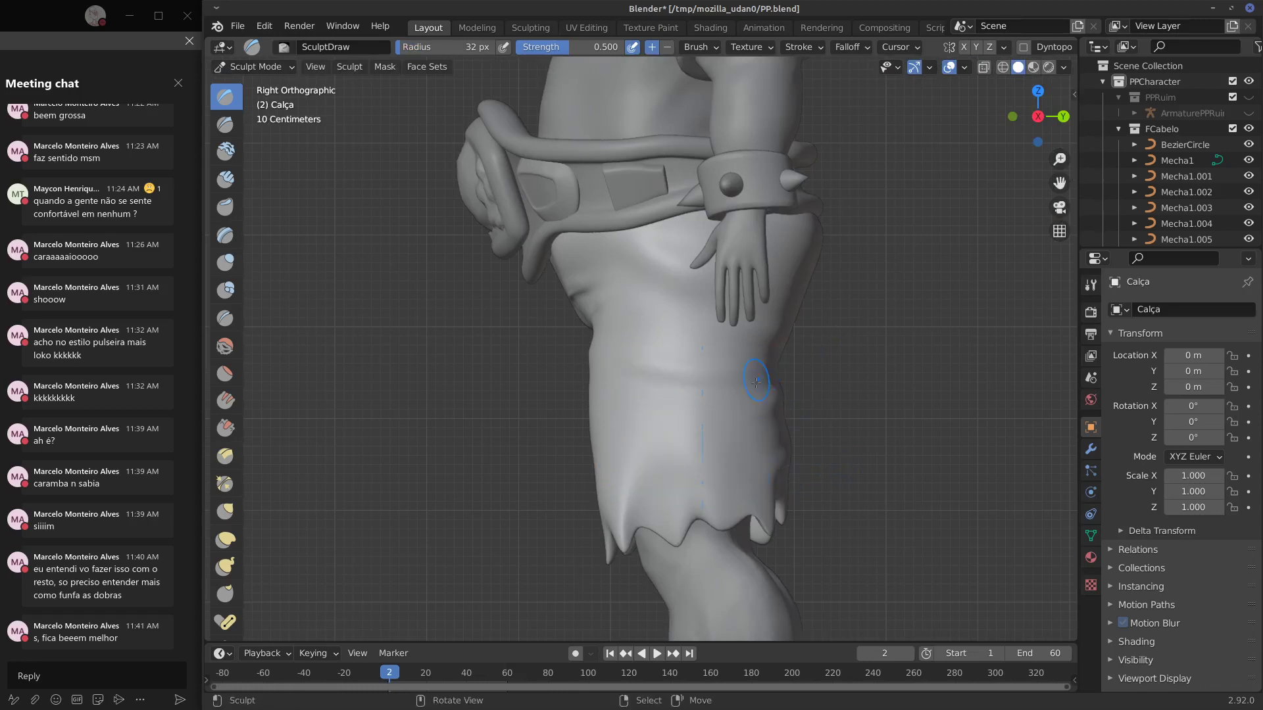
pyautogui.moveTo(630, 449); pyautogui.dragTo(755, 455)
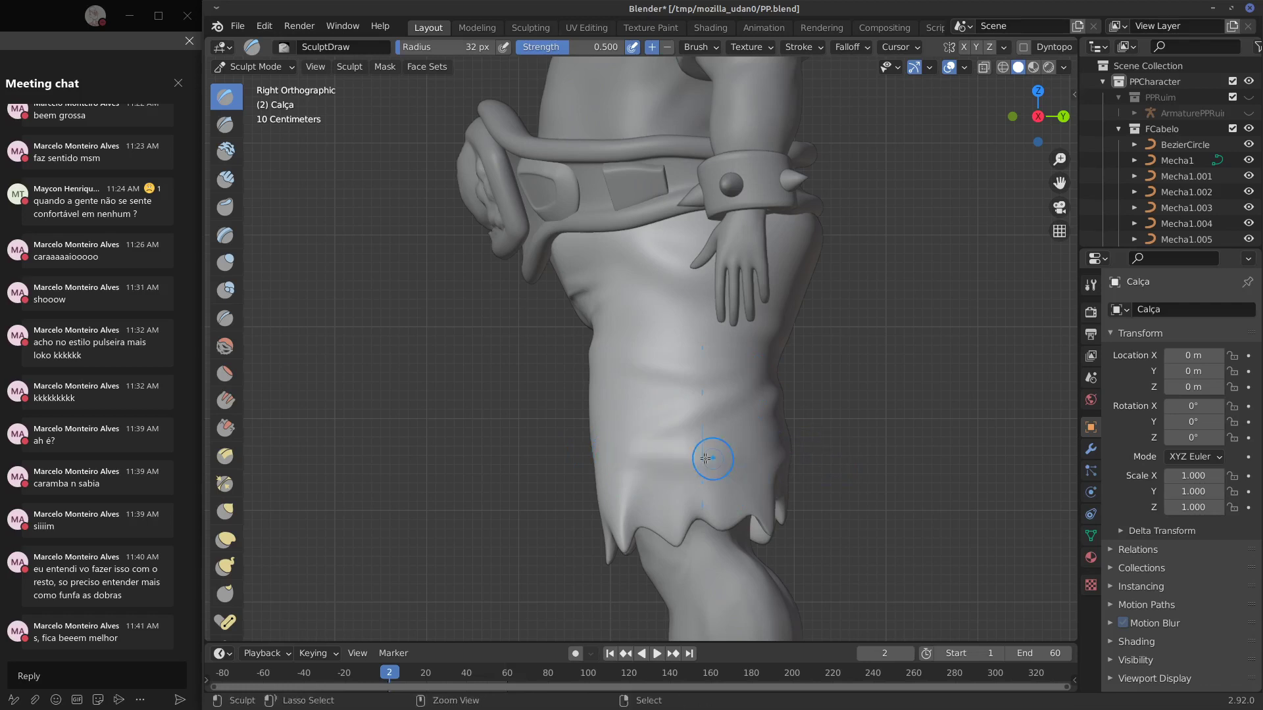
pyautogui.hotkey('ctrl', 'z')
pyautogui.hotkey('ctrl', 'z')
pyautogui.hotkey('ctrl', 'z')
# Sculpt three folds across the outer side of the trouser leg, at the upper thigh, mid-thigh and above the hem.
pyautogui.moveTo(610, 332); pyautogui.dragTo(716, 328)
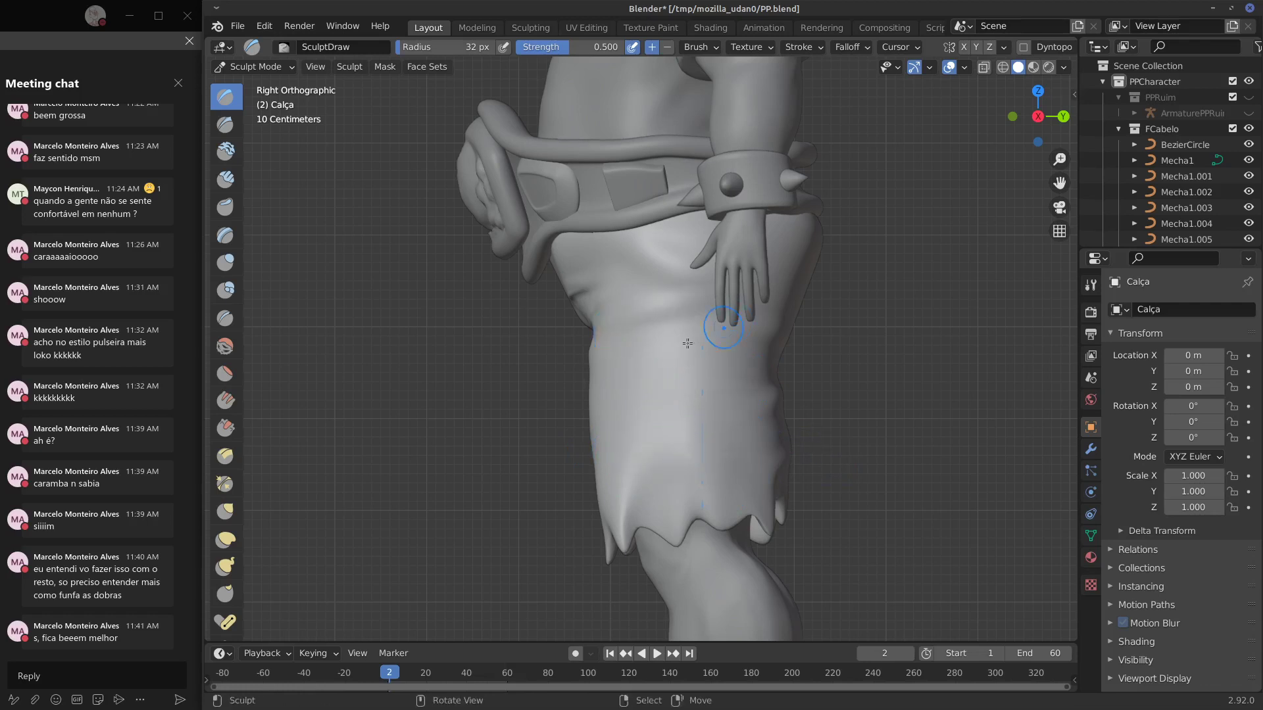
pyautogui.moveTo(618, 373)
pyautogui.mouseDown()
pyautogui.moveTo(691, 385)
pyautogui.moveTo(710, 414)
pyautogui.mouseUp()
pyautogui.moveTo(617, 424)
pyautogui.mouseDown()
pyautogui.moveTo(717, 467)
pyautogui.moveTo(753, 450)
pyautogui.mouseUp()
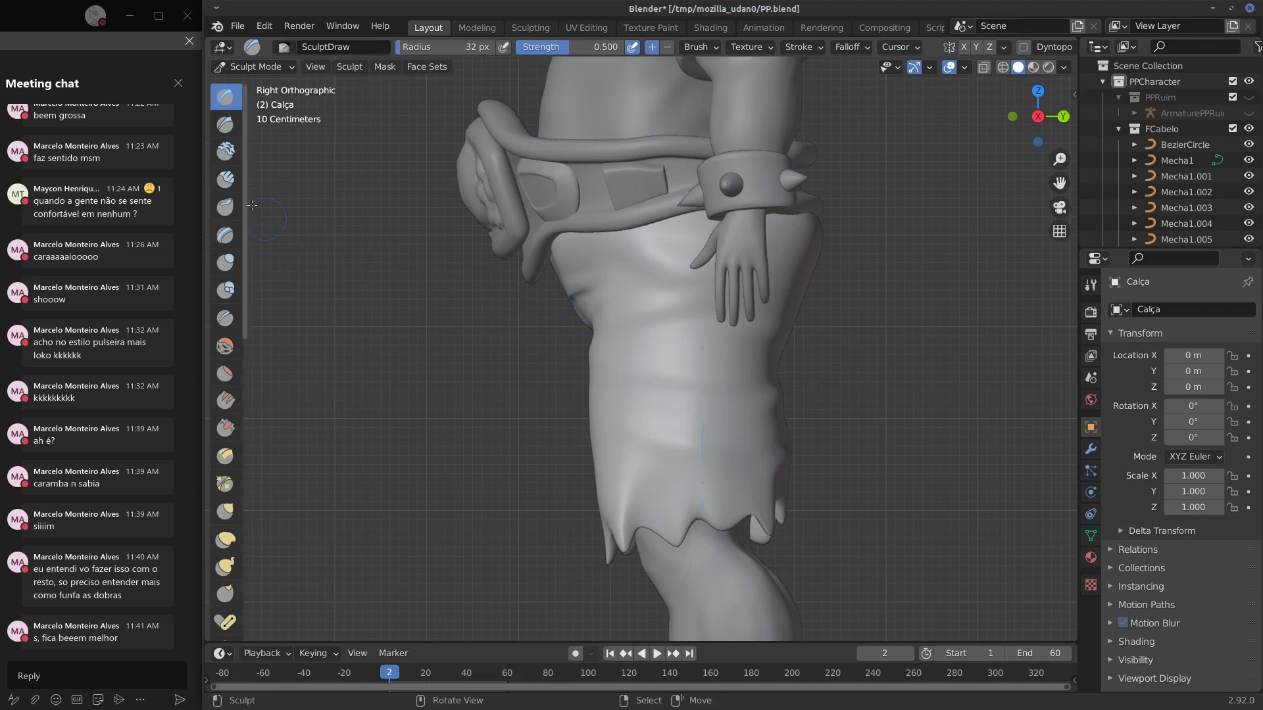
# Soften the mid-thigh and lower folds on the outer side of the leg with the Smooth brush at 32 px.
pyautogui.click(225, 345)
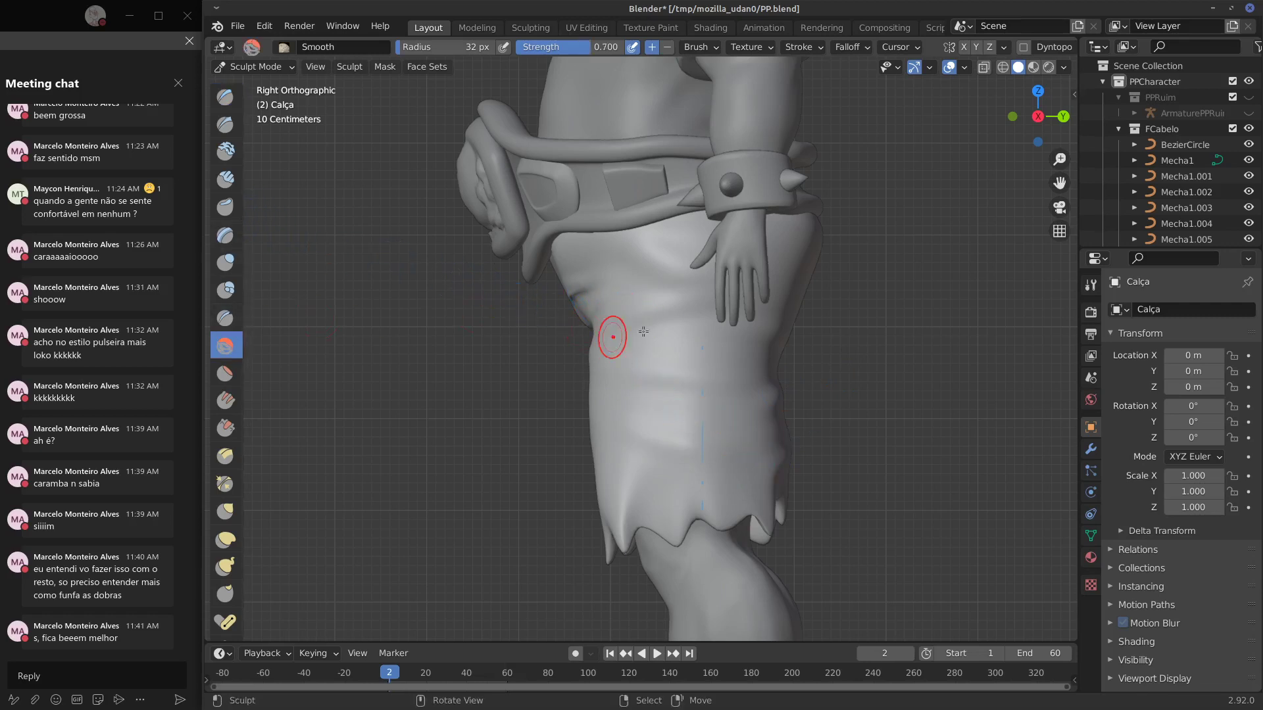
pyautogui.moveTo(645, 395); pyautogui.dragTo(766, 400)
pyautogui.moveTo(641, 446); pyautogui.dragTo(769, 449)
pyautogui.moveTo(770, 449); pyautogui.dragTo(690, 415, button='middle')
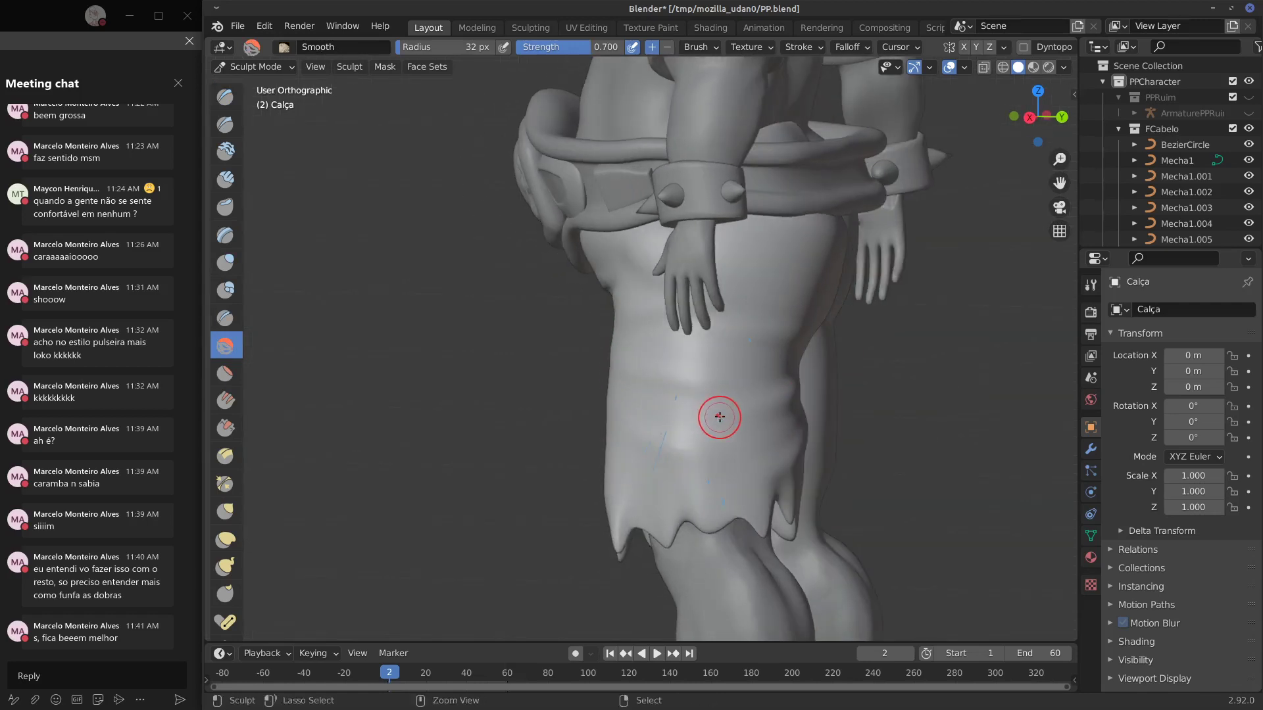
# Sharpen the folds near the crotch on the back of the trouser leg with the Pinch/Magnify brush at 32 px.
pyautogui.press('ctrl+KP_1')
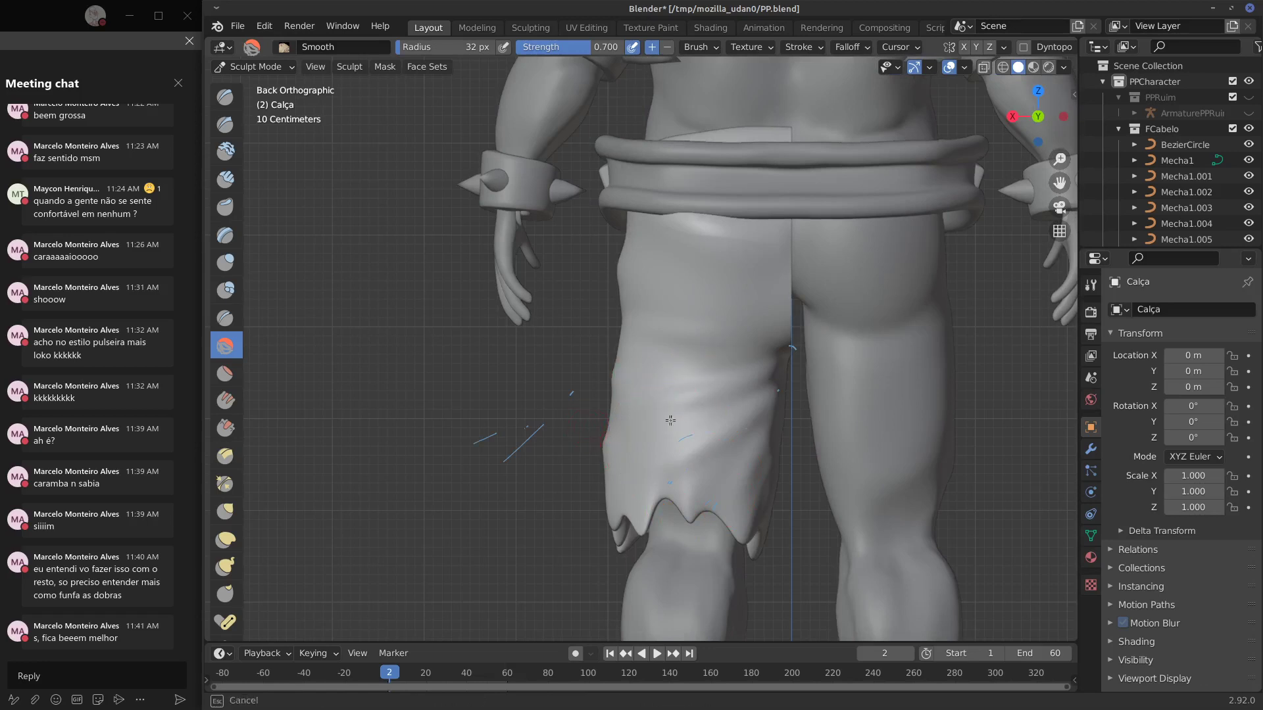
pyautogui.click(225, 455)
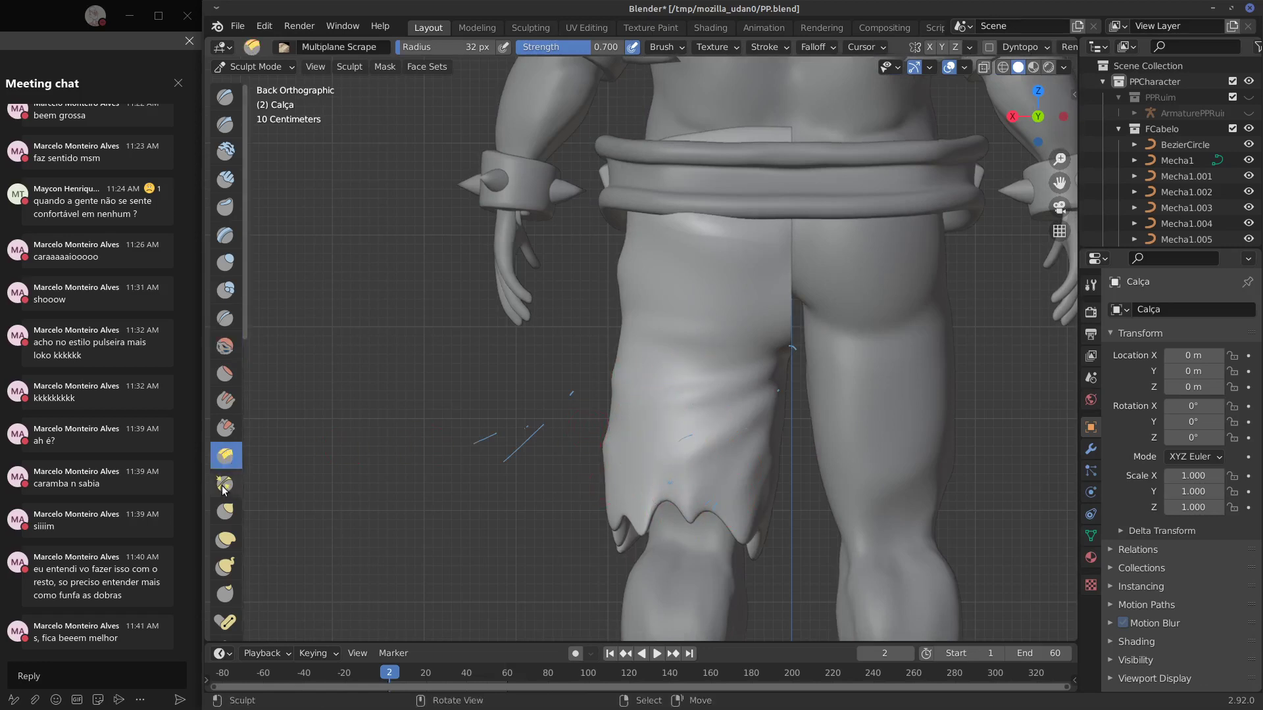
pyautogui.click(225, 484)
pyautogui.moveTo(734, 431)
pyautogui.mouseDown()
pyautogui.moveTo(762, 415)
pyautogui.moveTo(732, 390)
pyautogui.moveTo(775, 357)
pyautogui.mouseUp()
pyautogui.moveTo(693, 348); pyautogui.dragTo(805, 365)
pyautogui.moveTo(729, 488)
pyautogui.mouseDown()
pyautogui.moveTo(774, 440)
pyautogui.moveTo(723, 441)
pyautogui.mouseUp()
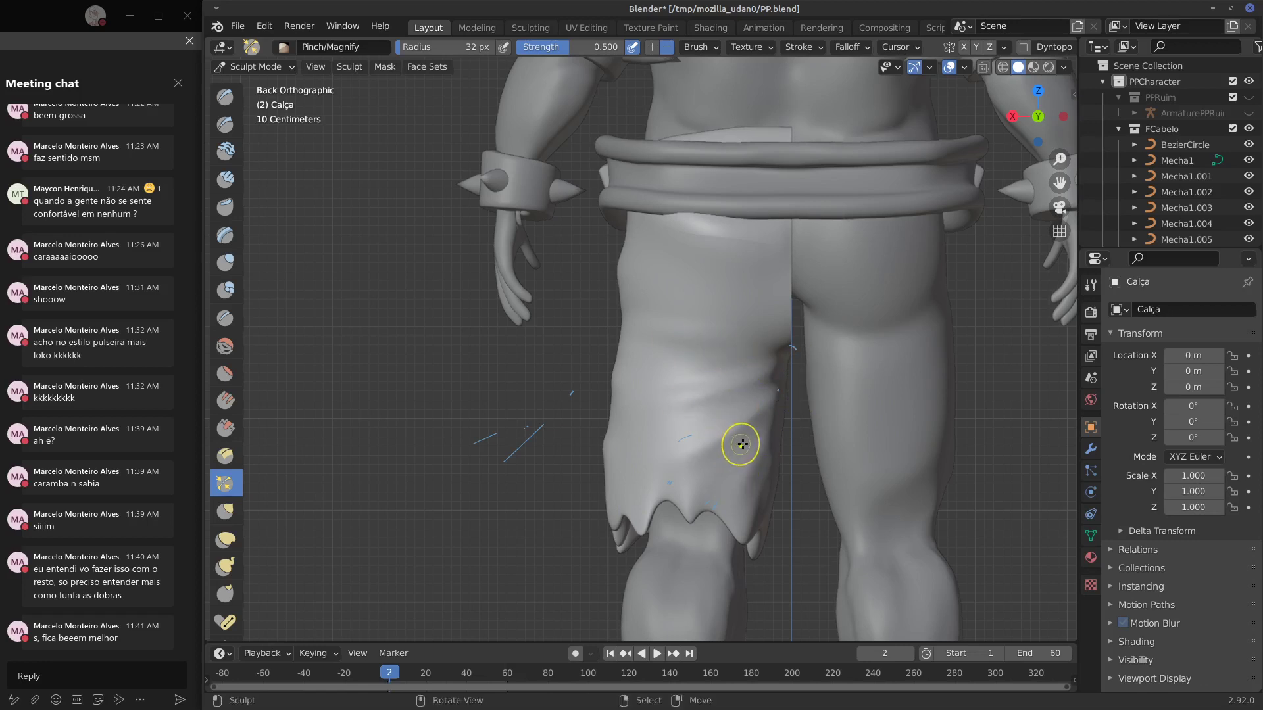
# Pinch the folds along the outer side of the trouser leg, from the hip down to above the hem.
pyautogui.press('KP_3')
pyautogui.moveTo(655, 381); pyautogui.dragTo(730, 388)
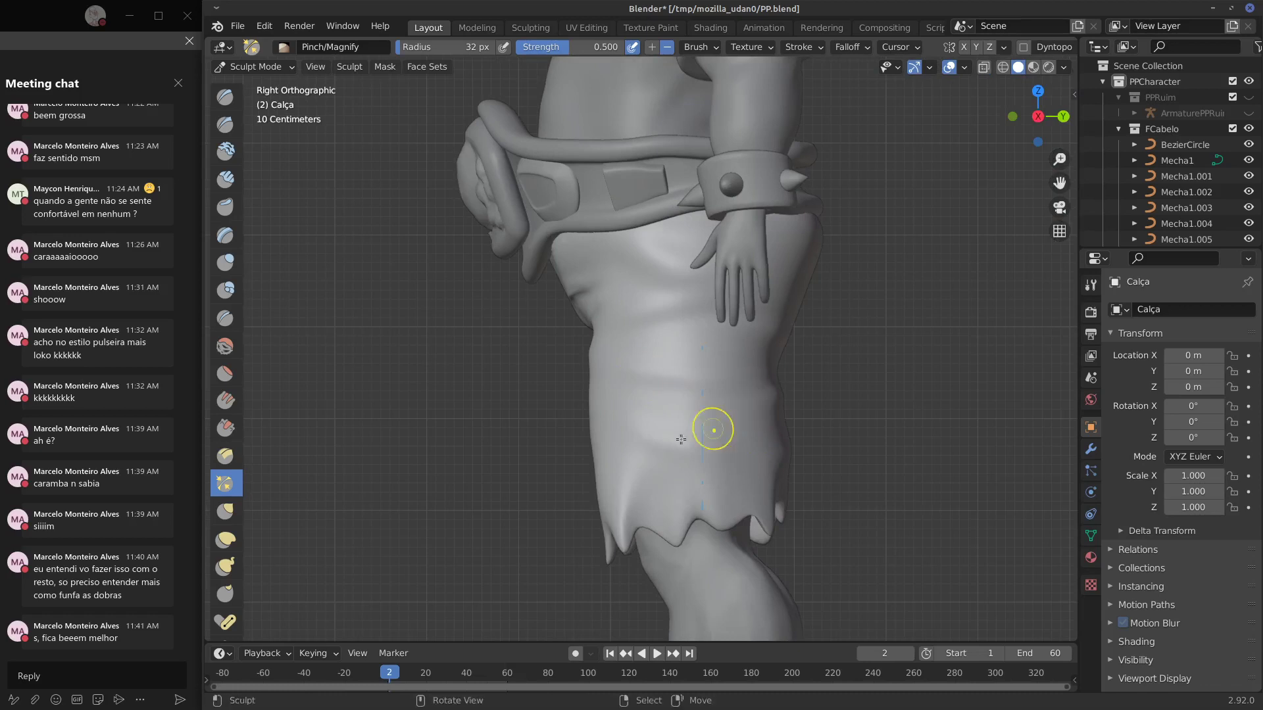
pyautogui.moveTo(638, 437); pyautogui.dragTo(701, 442)
pyautogui.moveTo(633, 316); pyautogui.dragTo(705, 298)
pyautogui.moveTo(651, 262); pyautogui.dragTo(715, 294)
# Show the character from the front in Material Preview shading and switch the trousers back to Object Mode.
pyautogui.moveTo(879, 445)
pyautogui.mouseDown(button='middle')
pyautogui.moveTo(757, 424)
pyautogui.moveTo(881, 438)
pyautogui.moveTo(776, 451)
pyautogui.moveTo(892, 439)
pyautogui.moveTo(855, 437)
pyautogui.moveTo(882, 437)
pyautogui.mouseUp(button='middle')
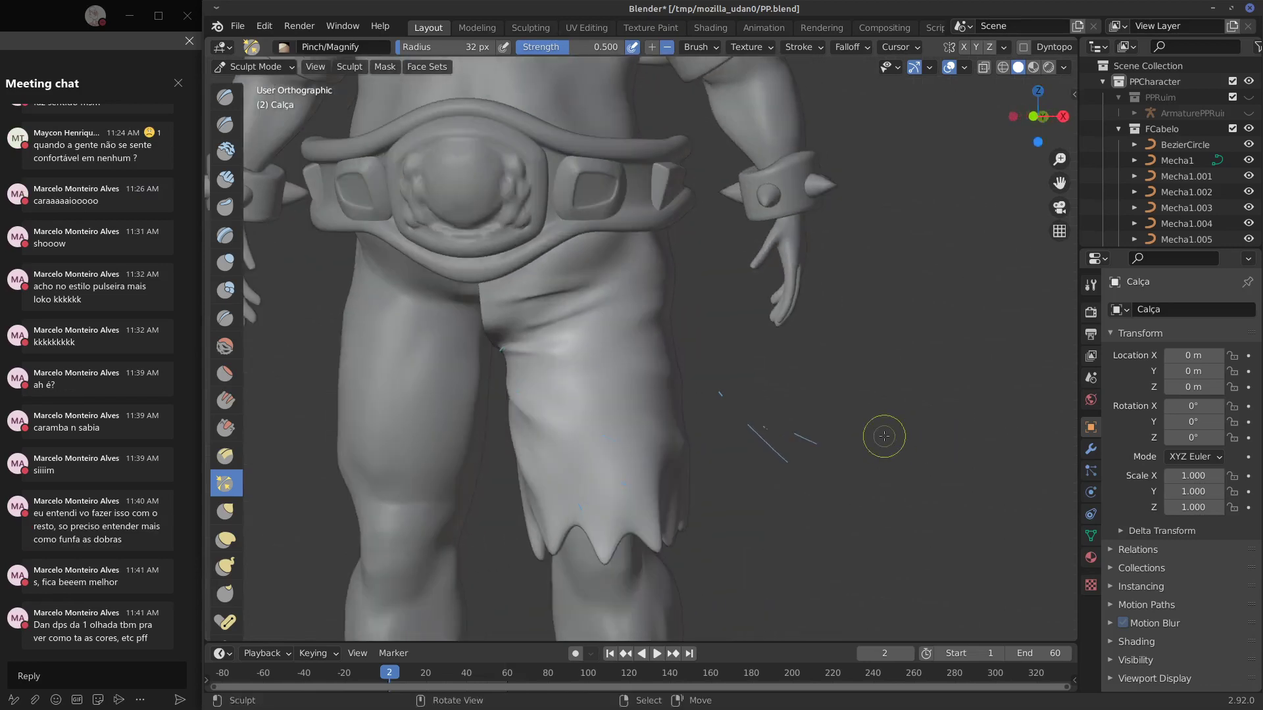
pyautogui.press('KP_1')
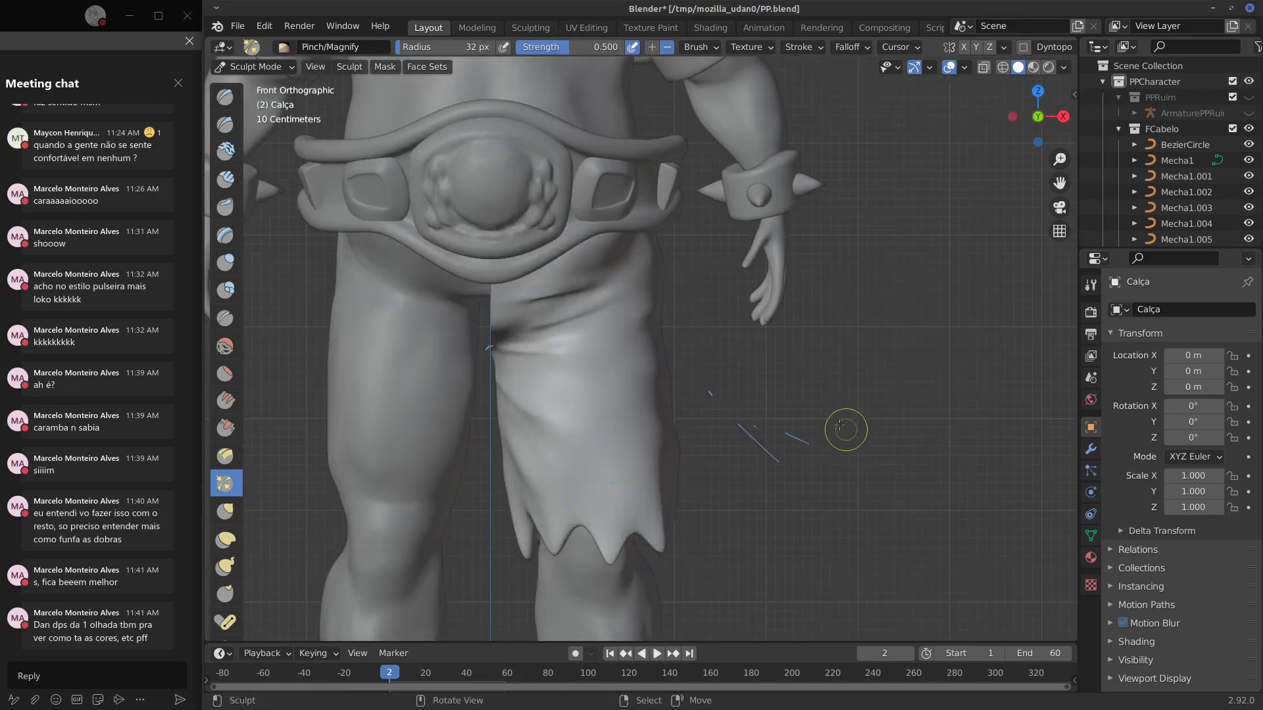
pyautogui.keyDown('shift'); pyautogui.moveTo(855, 330); pyautogui.dragTo(860, 422, button='middle'); pyautogui.keyUp('shift')
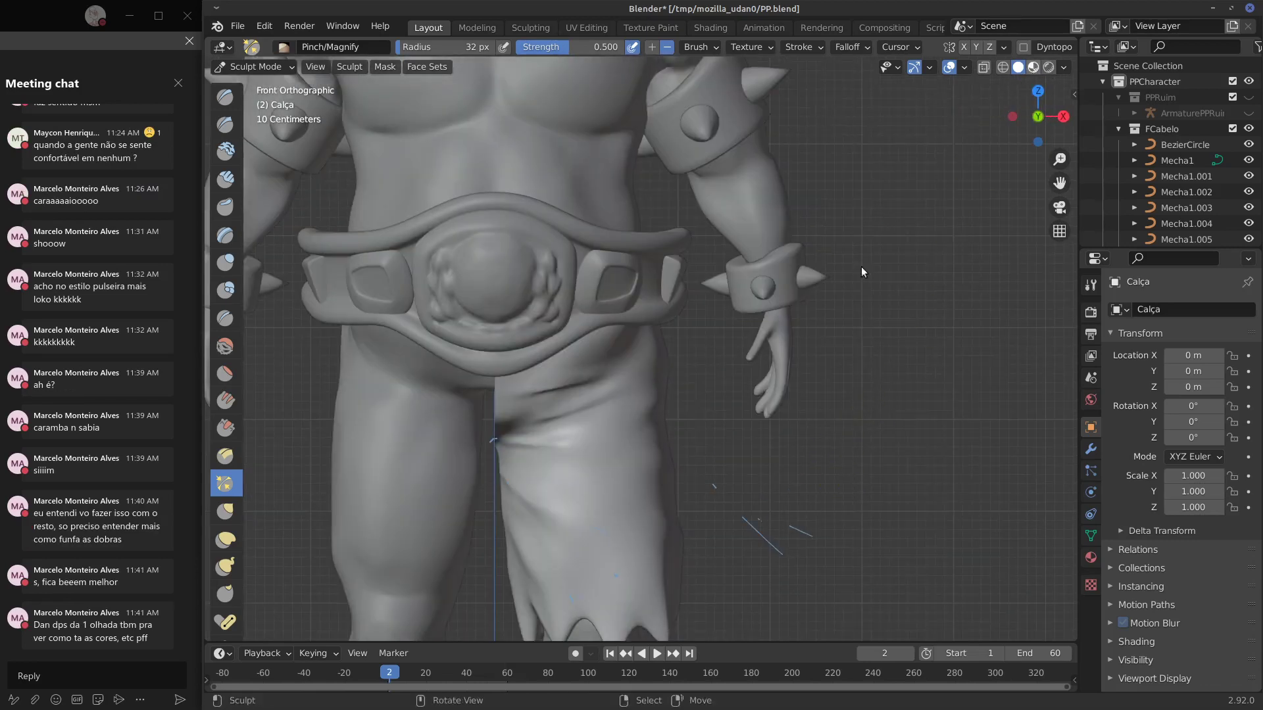
pyautogui.press('z')
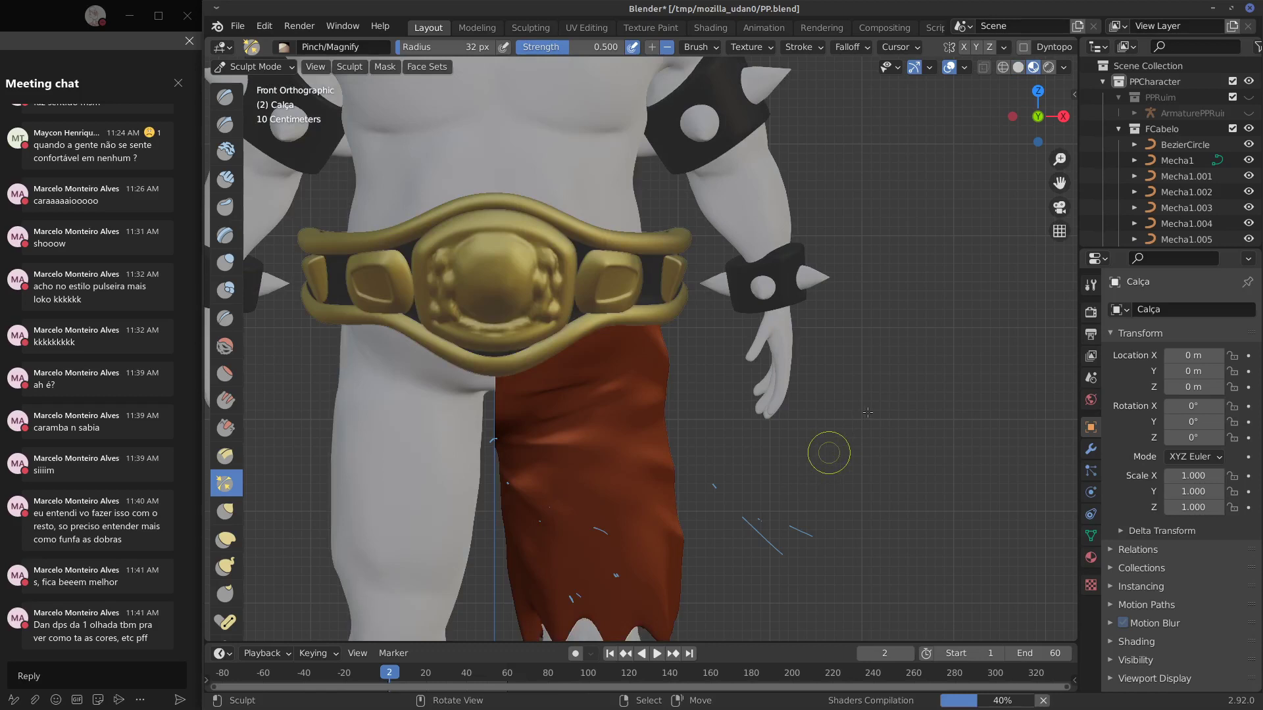
pyautogui.scroll(-1, 868, 413)
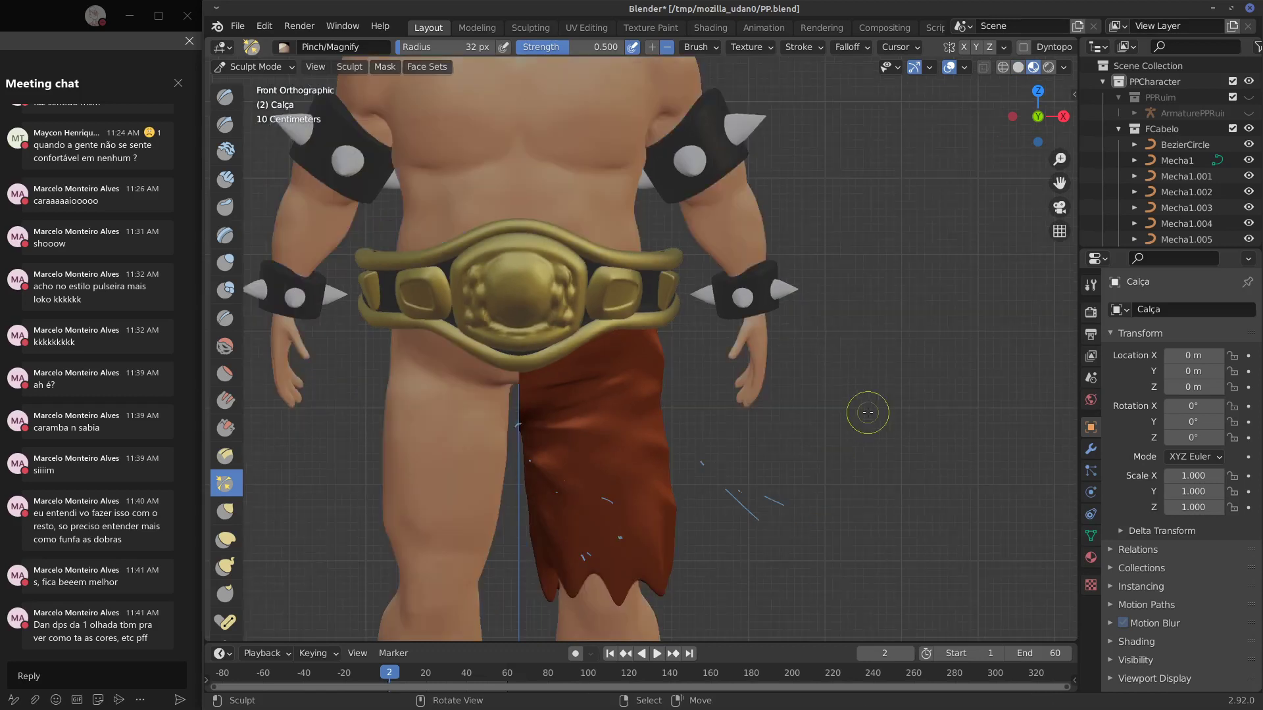
pyautogui.click(290, 64)
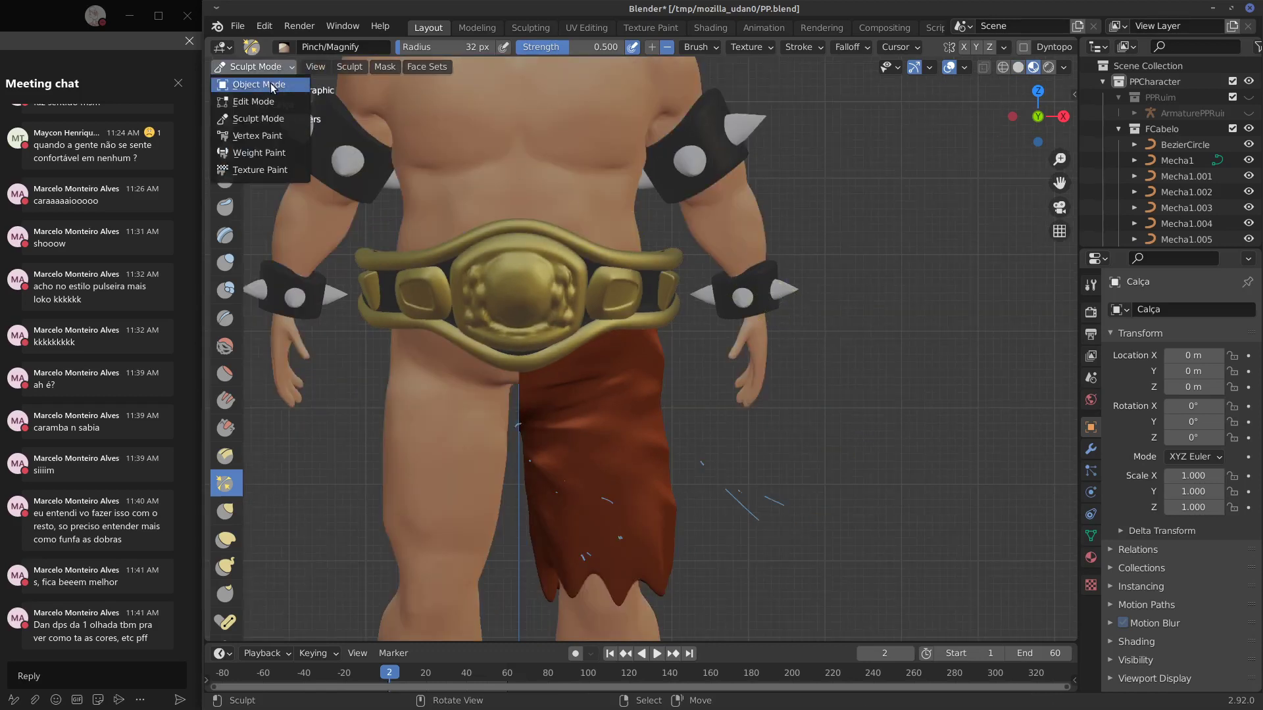
pyautogui.click(273, 82)
pyautogui.keyDown('shift'); pyautogui.moveTo(859, 400); pyautogui.dragTo(865, 412, button='middle'); pyautogui.keyUp('shift')
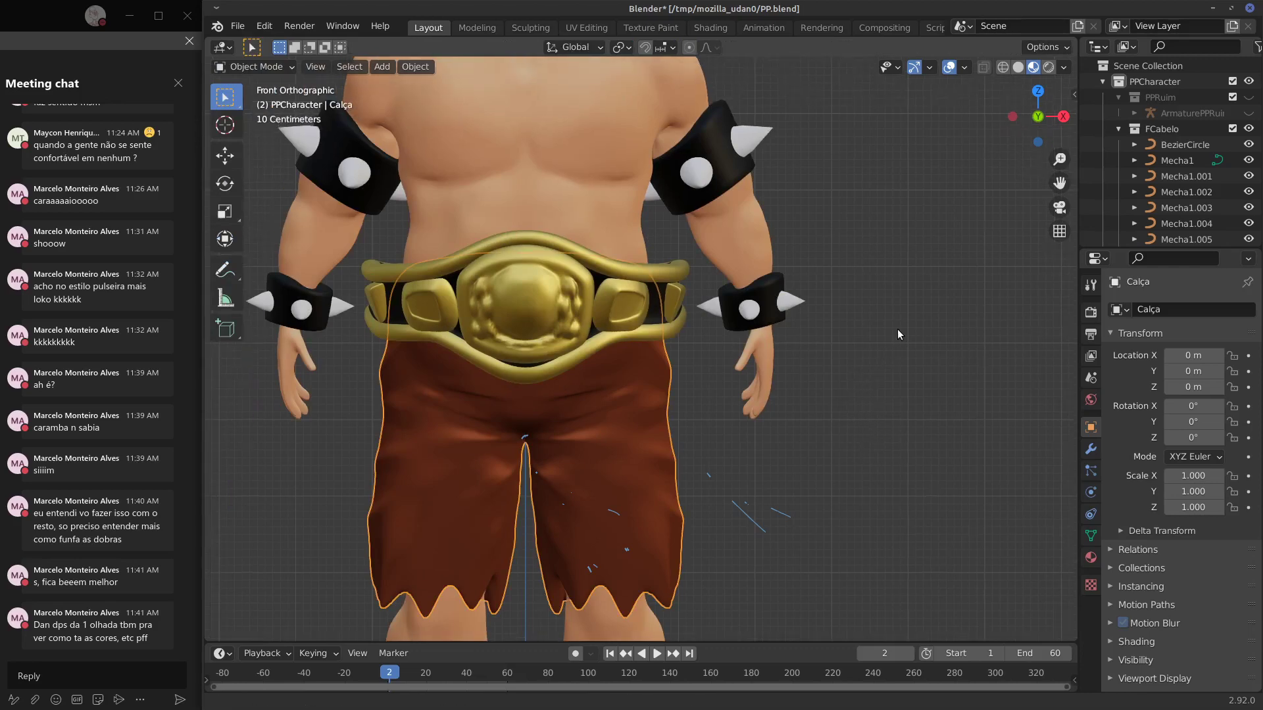
# Select the front hair strand Mecha1.009 and open its Cabelo1 material in the Shading workspace.
pyautogui.keyDown('shift'); pyautogui.scroll(5, 898, 333); pyautogui.keyUp('shift')
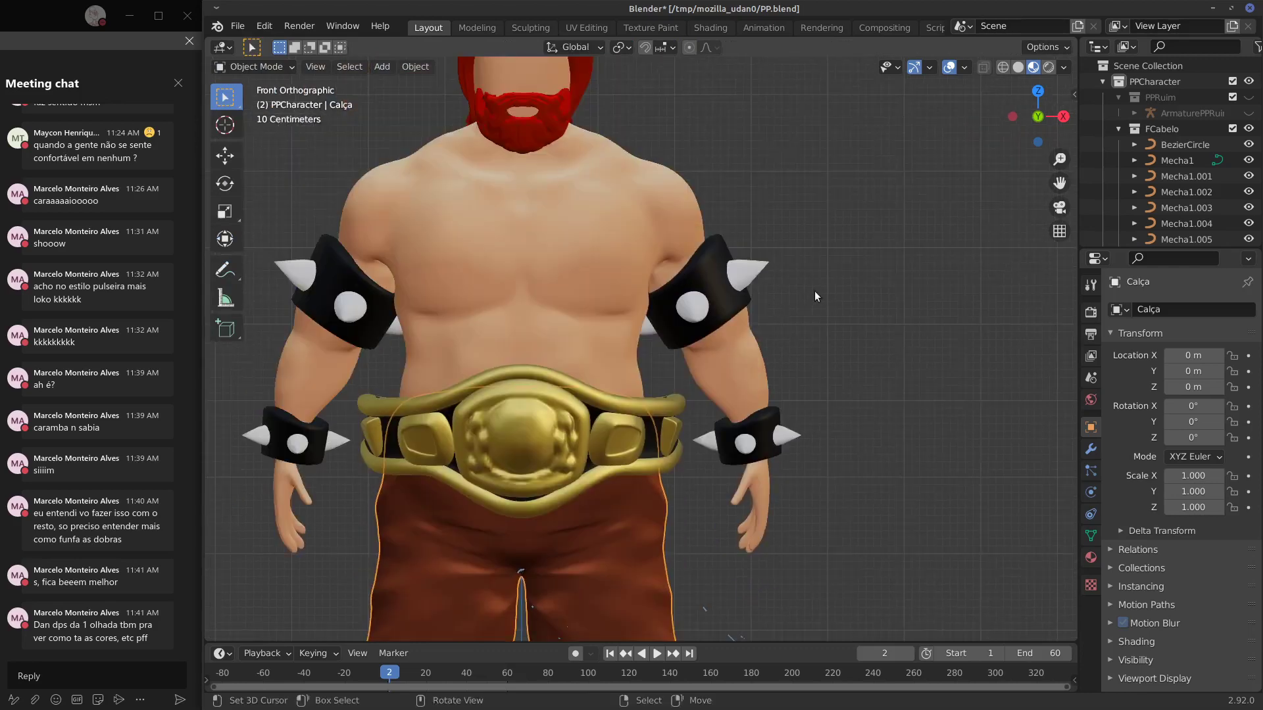
pyautogui.keyDown('shift'); pyautogui.moveTo(814, 295); pyautogui.dragTo(831, 365, button='middle'); pyautogui.keyUp('shift')
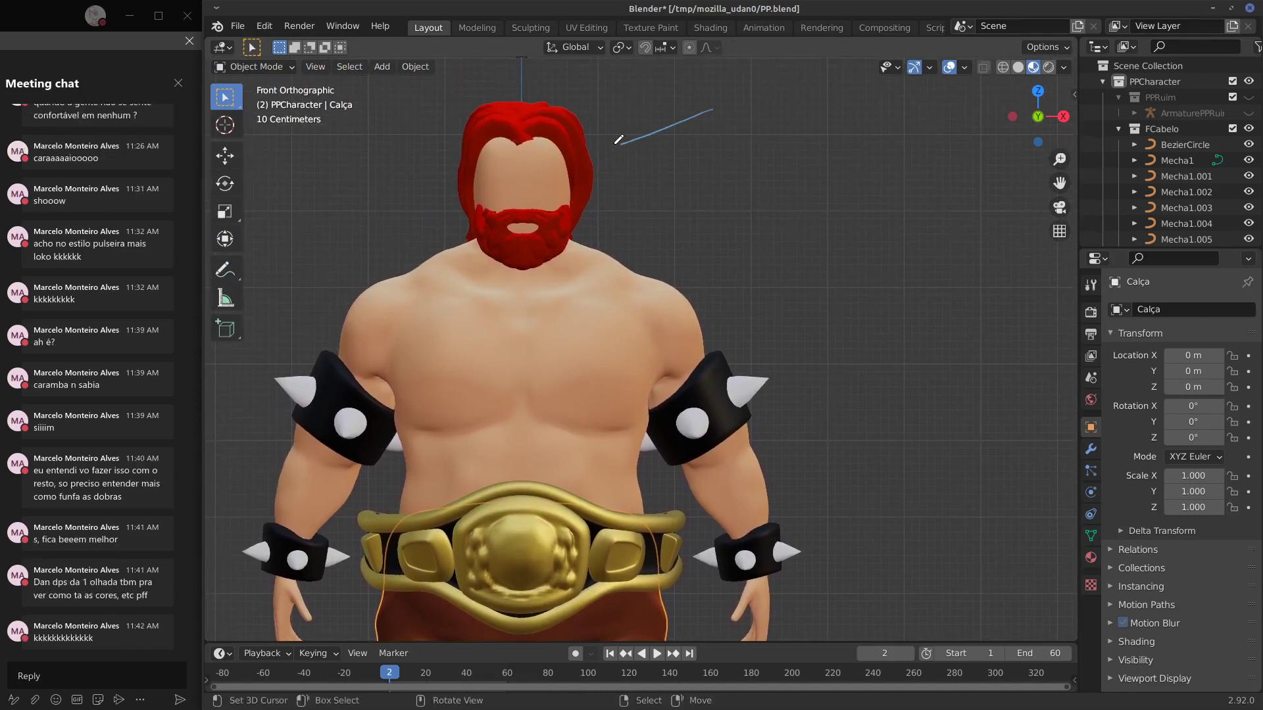
pyautogui.moveTo(623, 147); pyautogui.dragTo(719, 109, button='right')
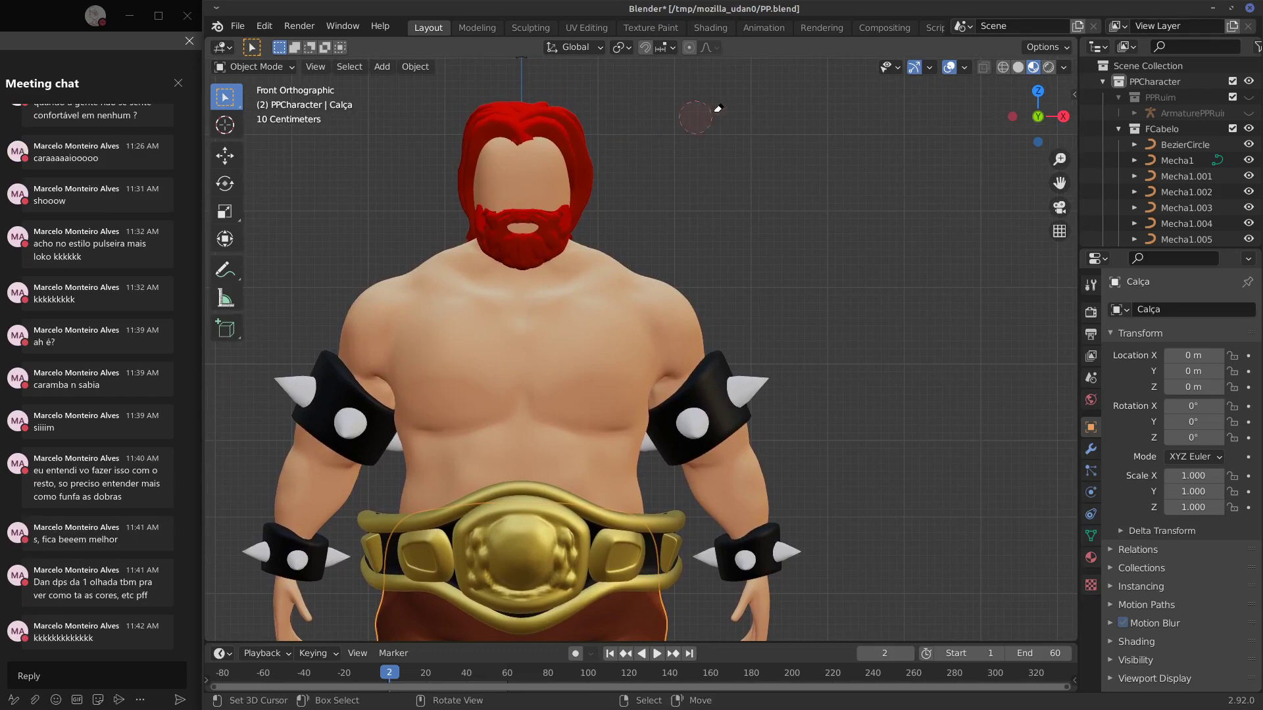
pyautogui.click(552, 120)
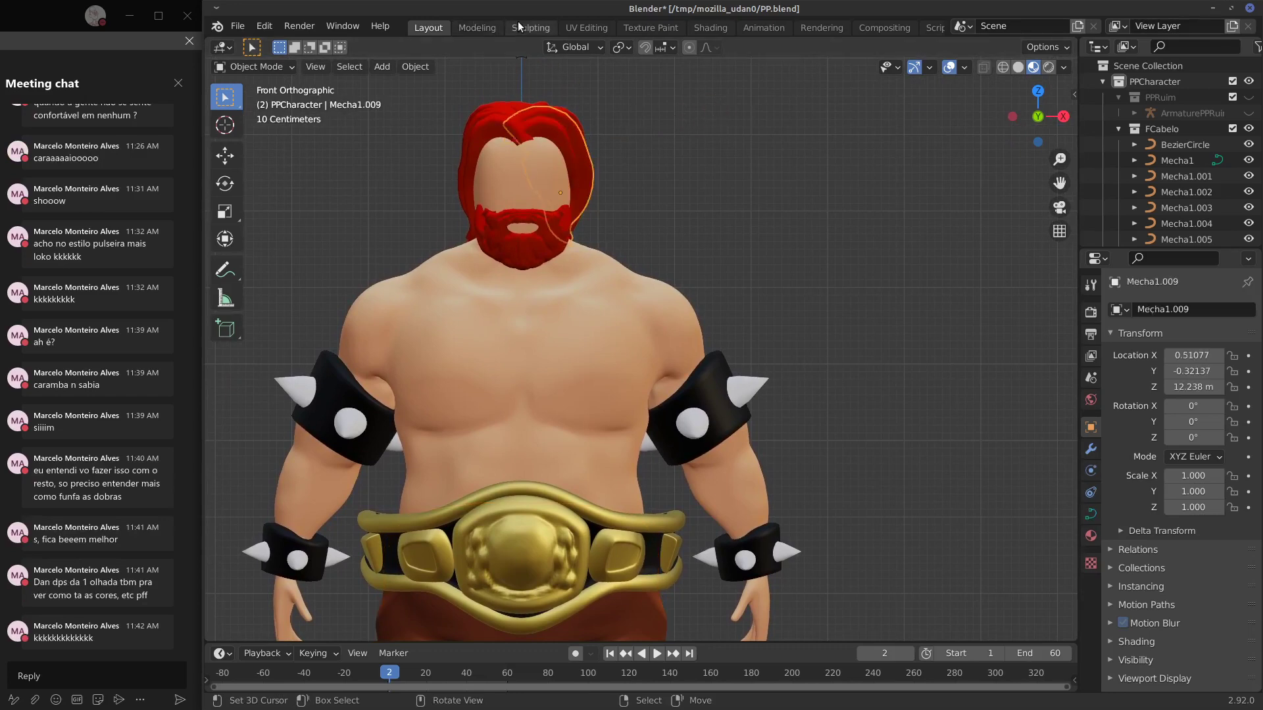
pyautogui.click(709, 27)
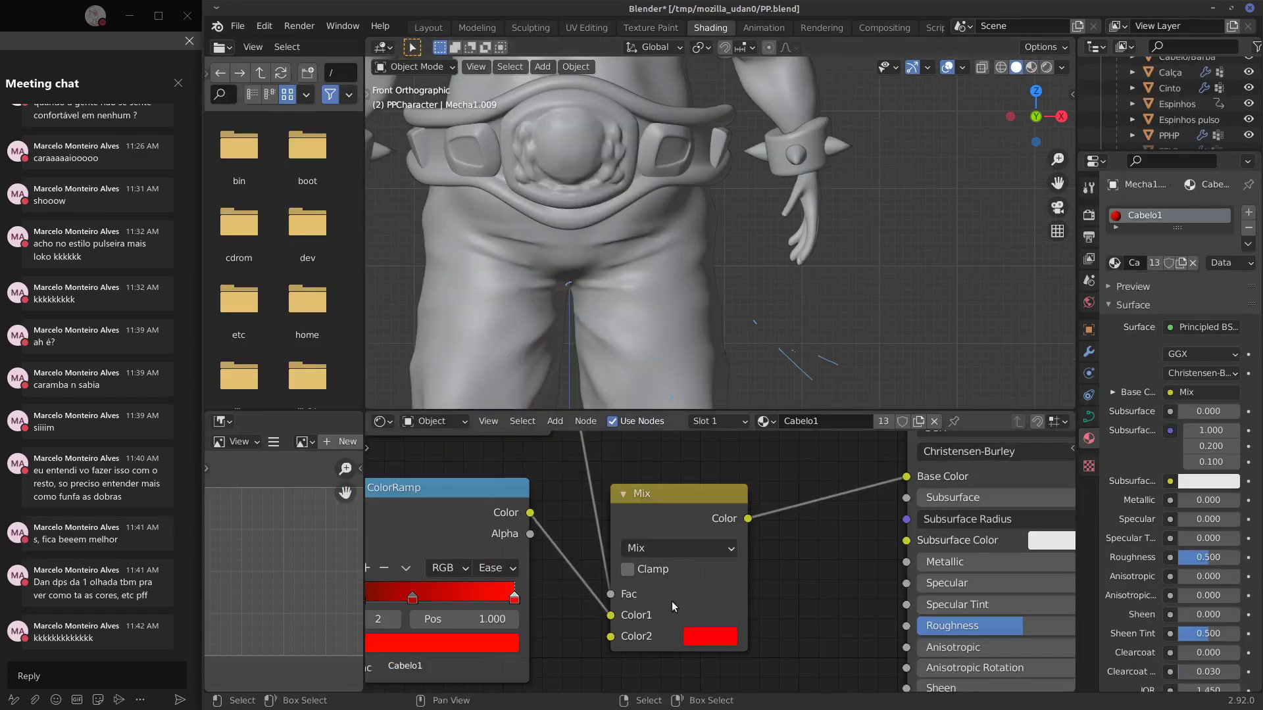
# Try saturation values of 0.95 and 0.98 for Color2 on the Mix node of the Cabelo1 material.
pyautogui.click(798, 585)
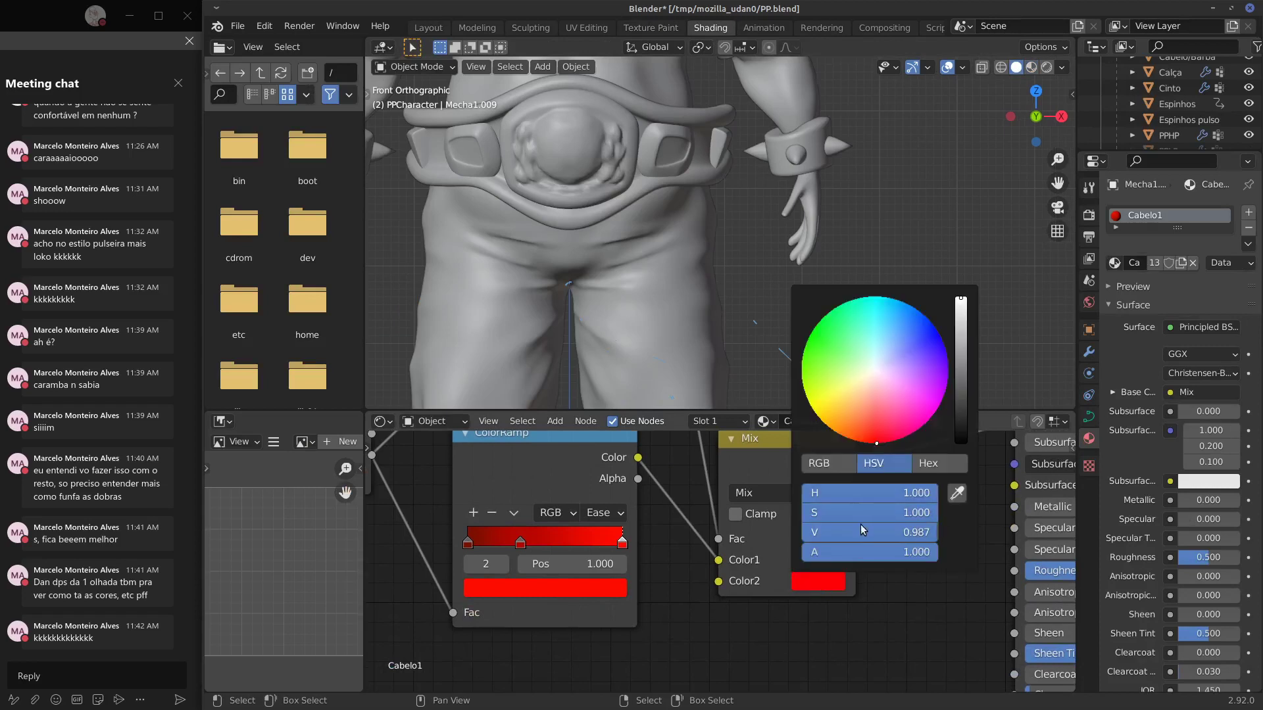
pyautogui.click(920, 512)
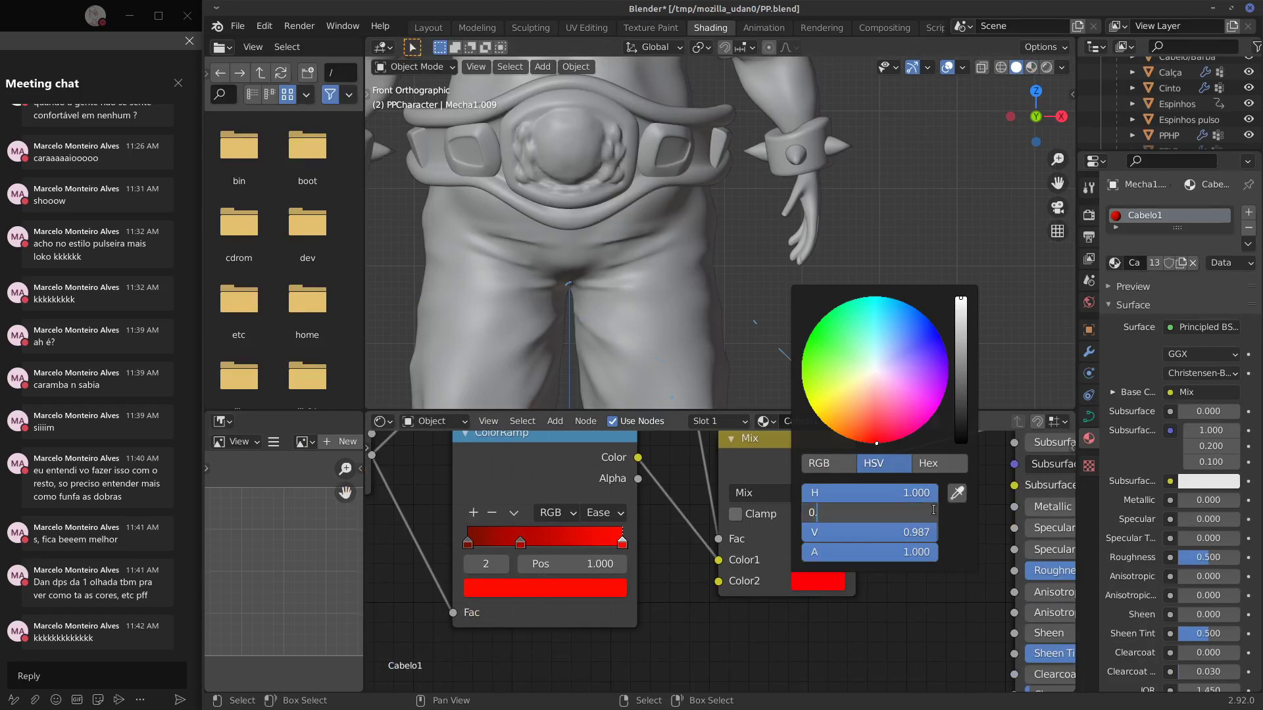
pyautogui.write('0.95')
pyautogui.press('Return')
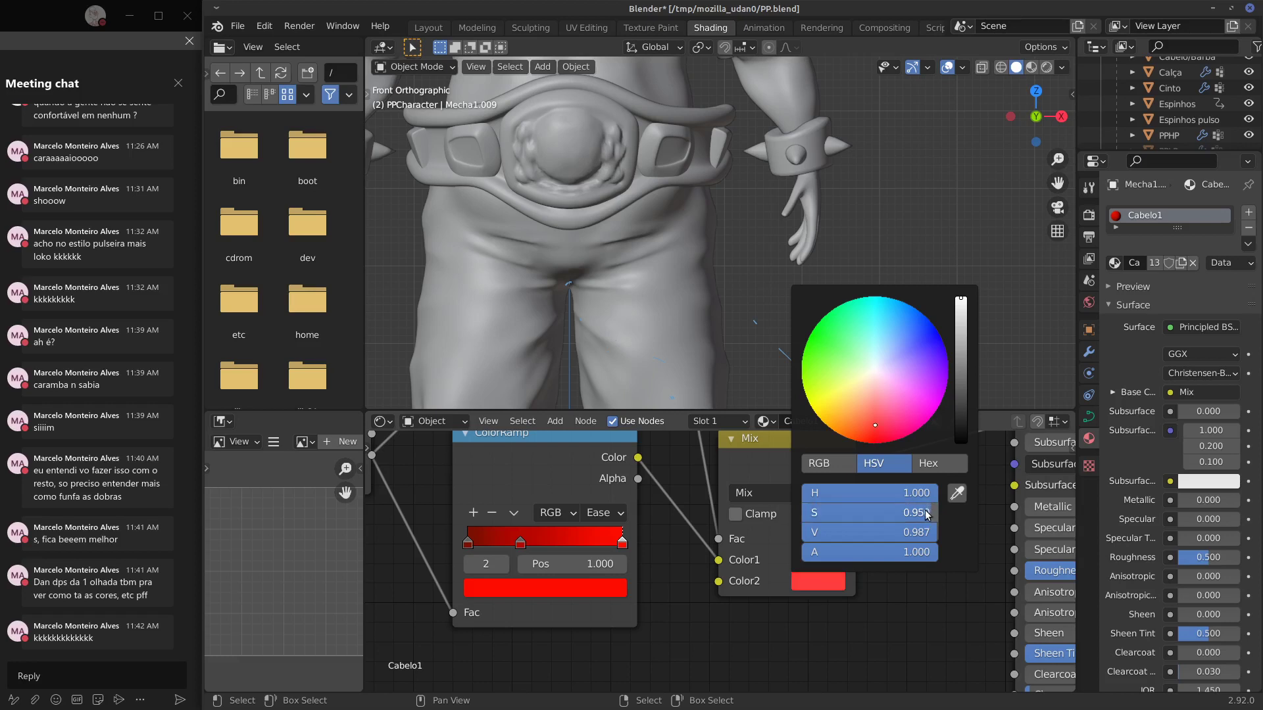
pyautogui.click(912, 516)
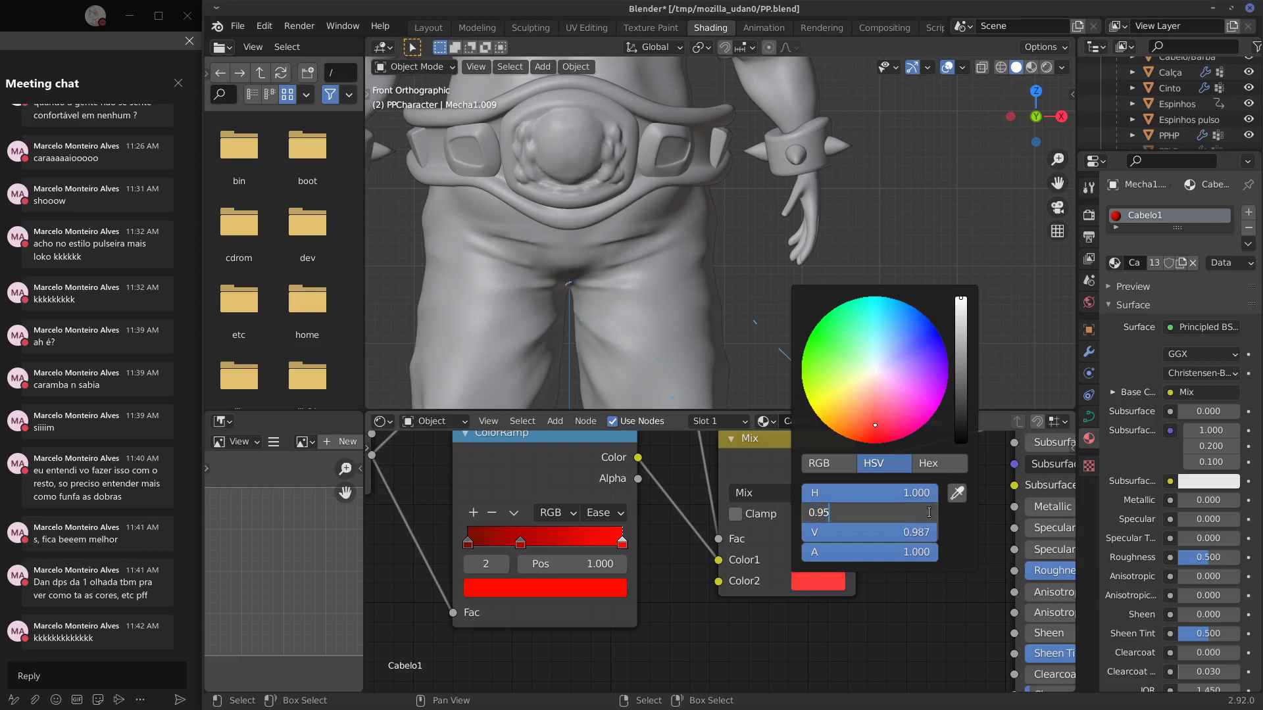
pyautogui.press('Return')
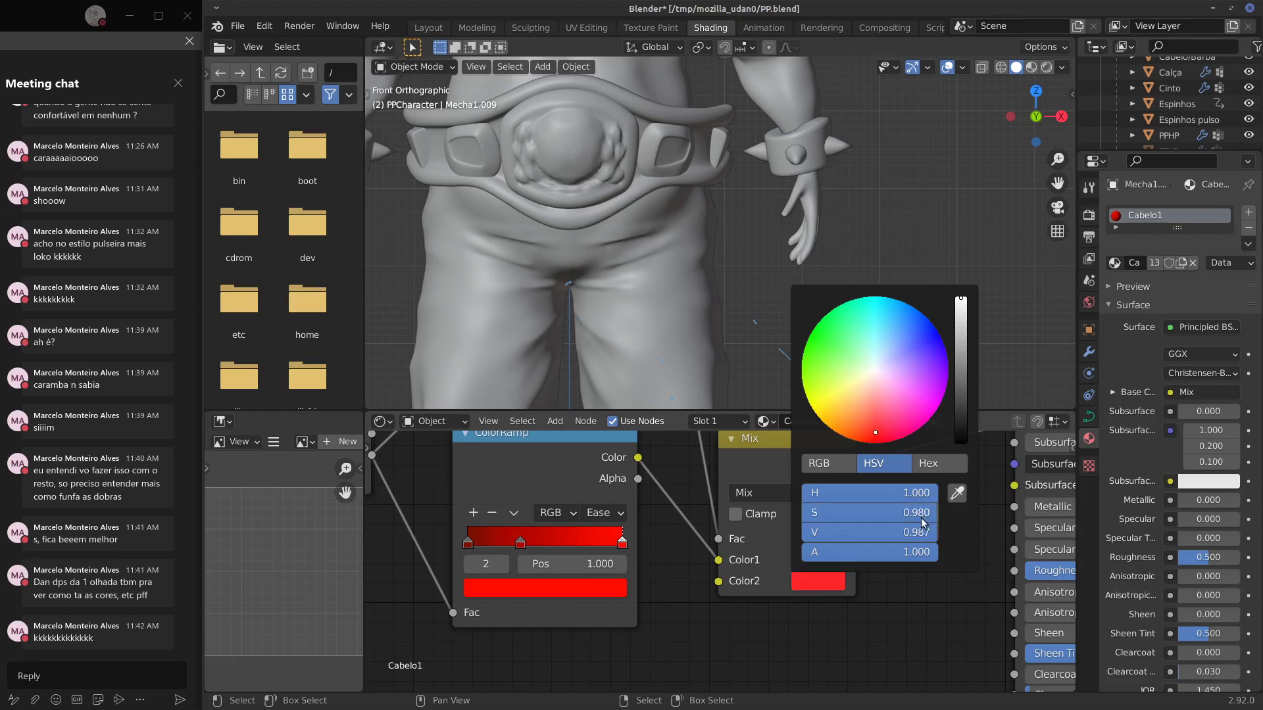
pyautogui.click(917, 499)
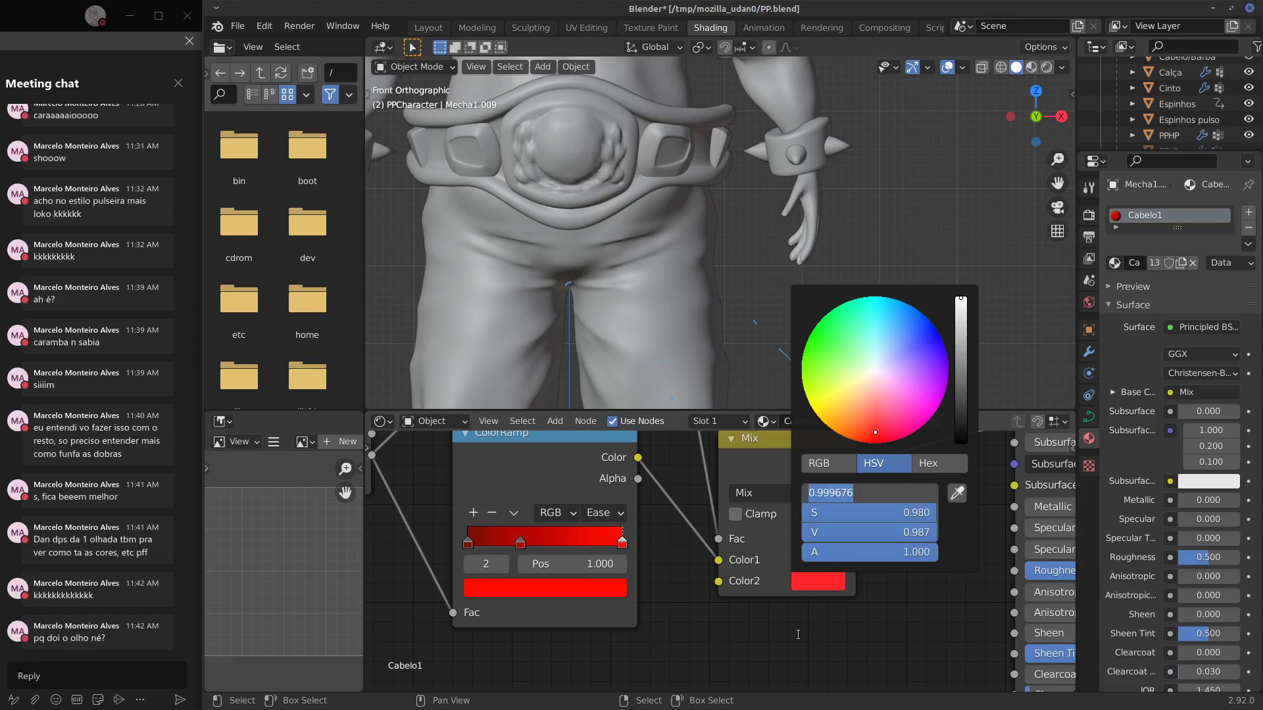
pyautogui.press('Return')
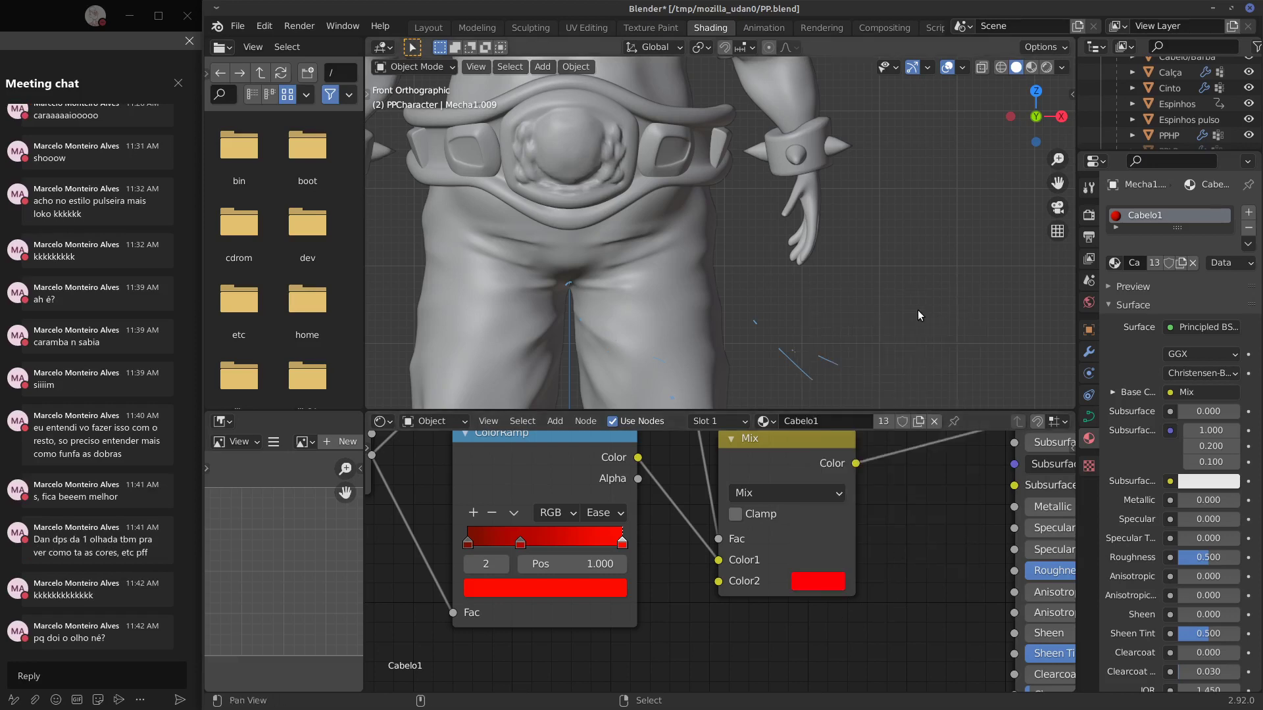
# Handwrite the annotations Red, Green and Blue, each followed by 100%, in the empty viewport space beside the character.
pyautogui.keyDown('shift'); pyautogui.moveTo(917, 310); pyautogui.dragTo(700, 428, button='middle'); pyautogui.keyUp('shift')
pyautogui.keyDown('shift'); pyautogui.moveTo(797, 217); pyautogui.dragTo(771, 387, button='middle'); pyautogui.keyUp('shift')
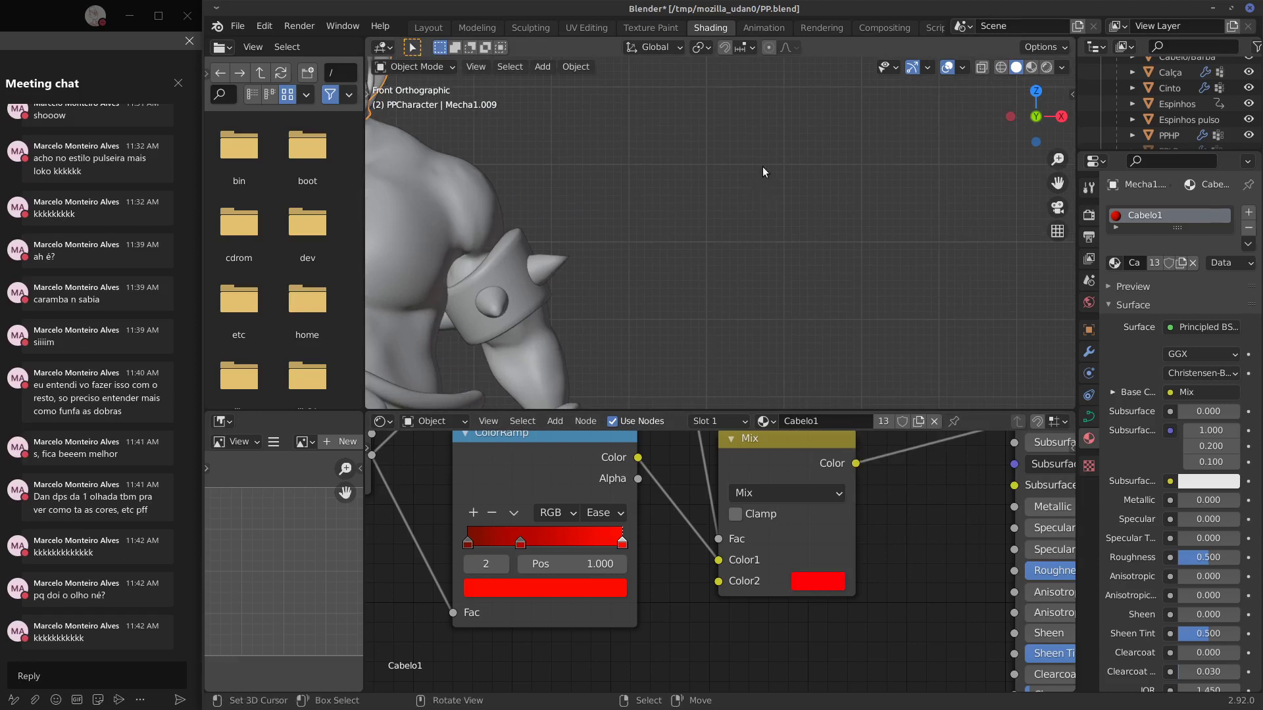
pyautogui.scroll(1, 780, 199)
pyautogui.scroll(1, 667, 219)
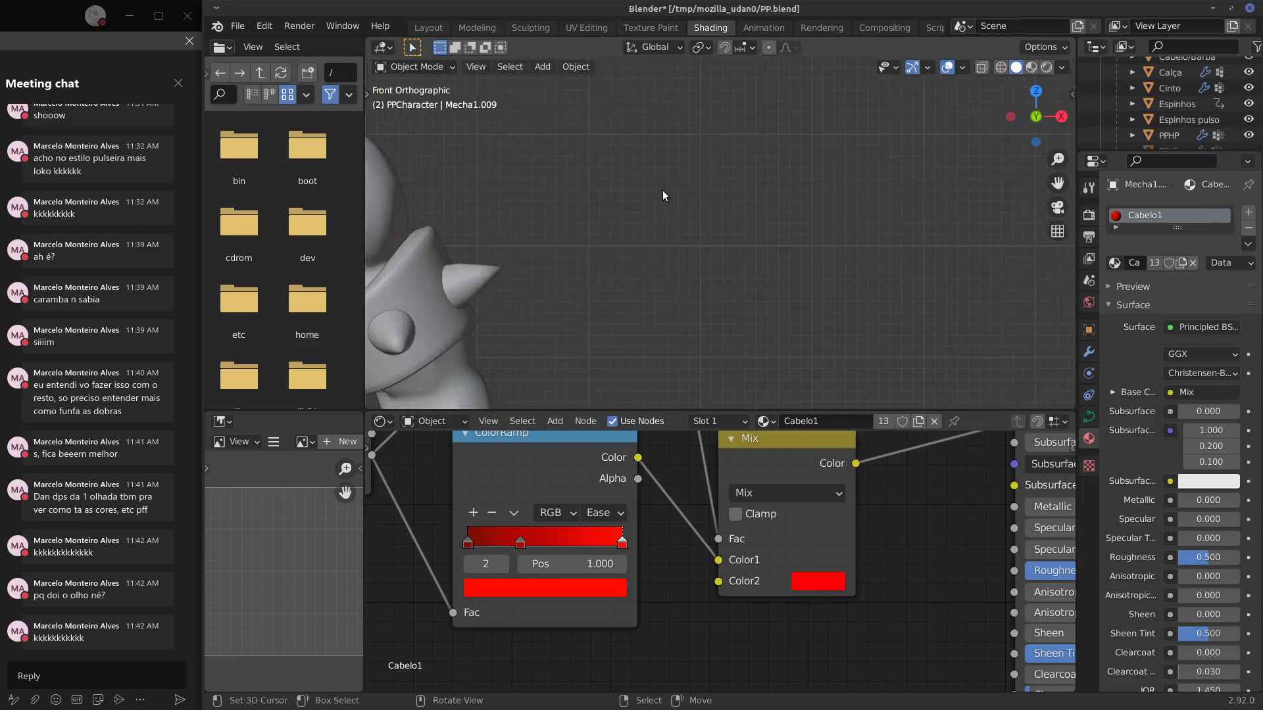
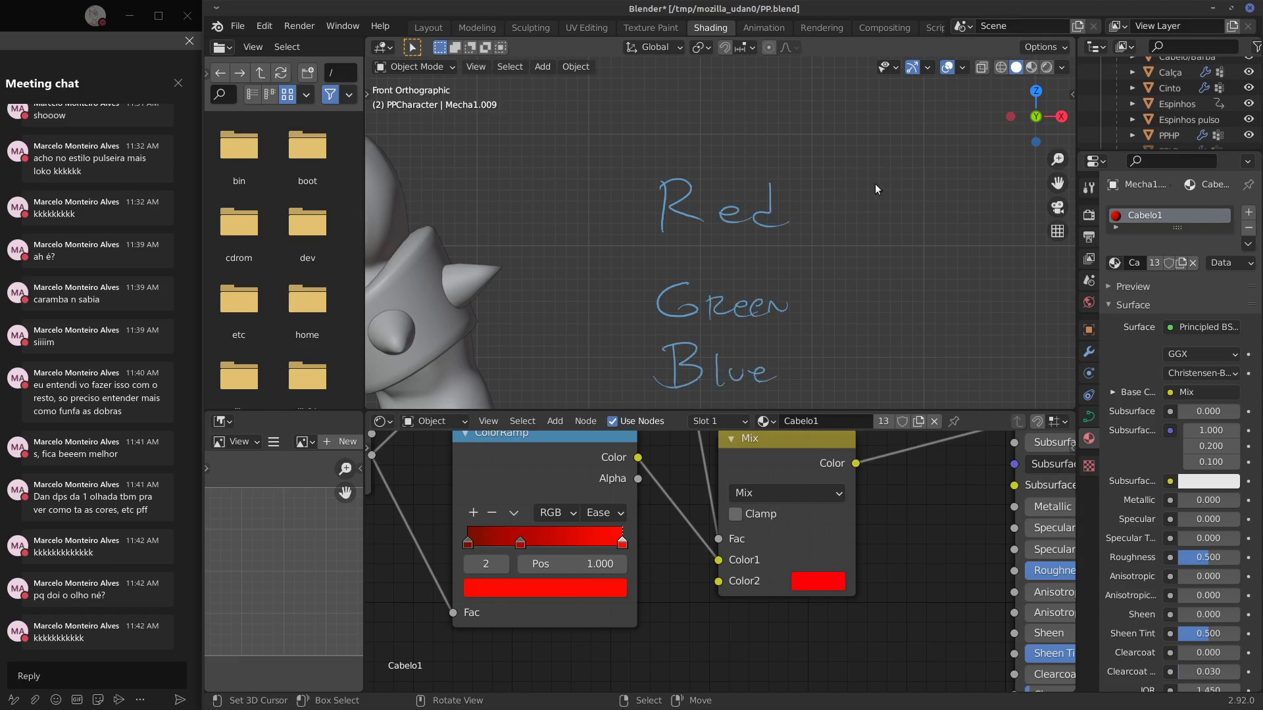
pyautogui.keyDown('shift'); pyautogui.moveTo(901, 253); pyautogui.dragTo(771, 218, button='middle'); pyautogui.keyUp('shift')
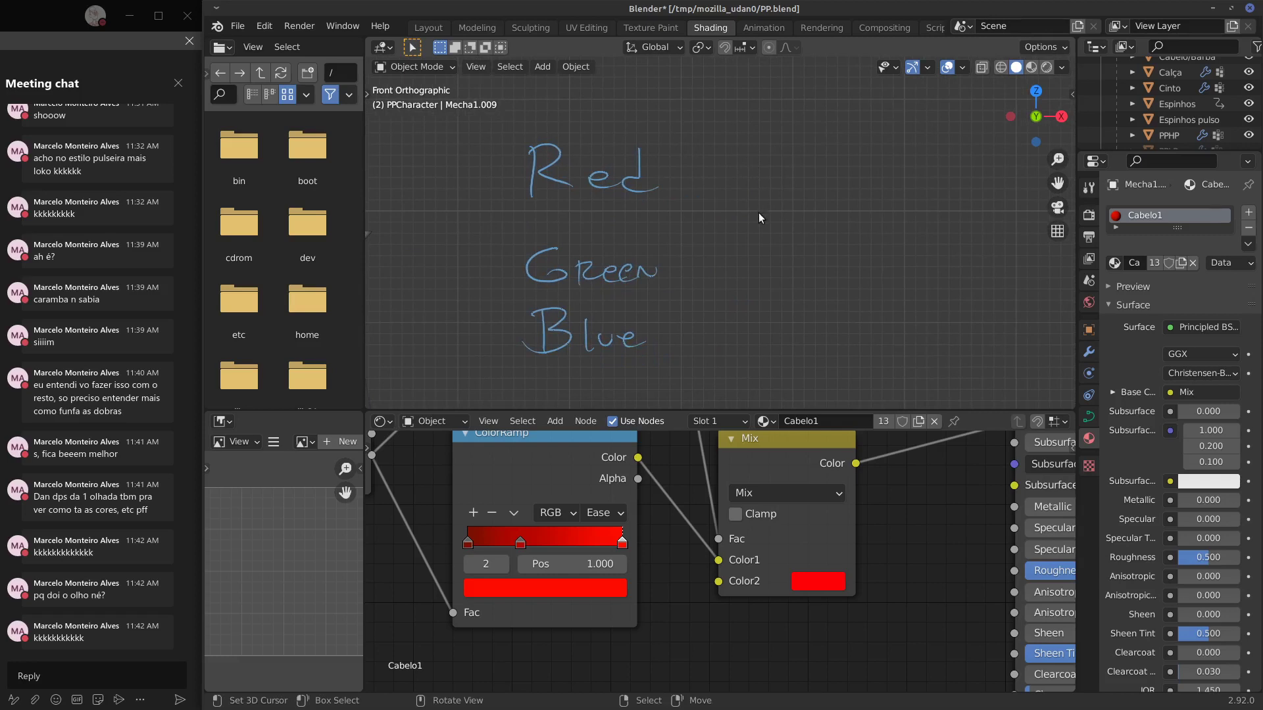
pyautogui.press('g')
pyautogui.click(728, 258)
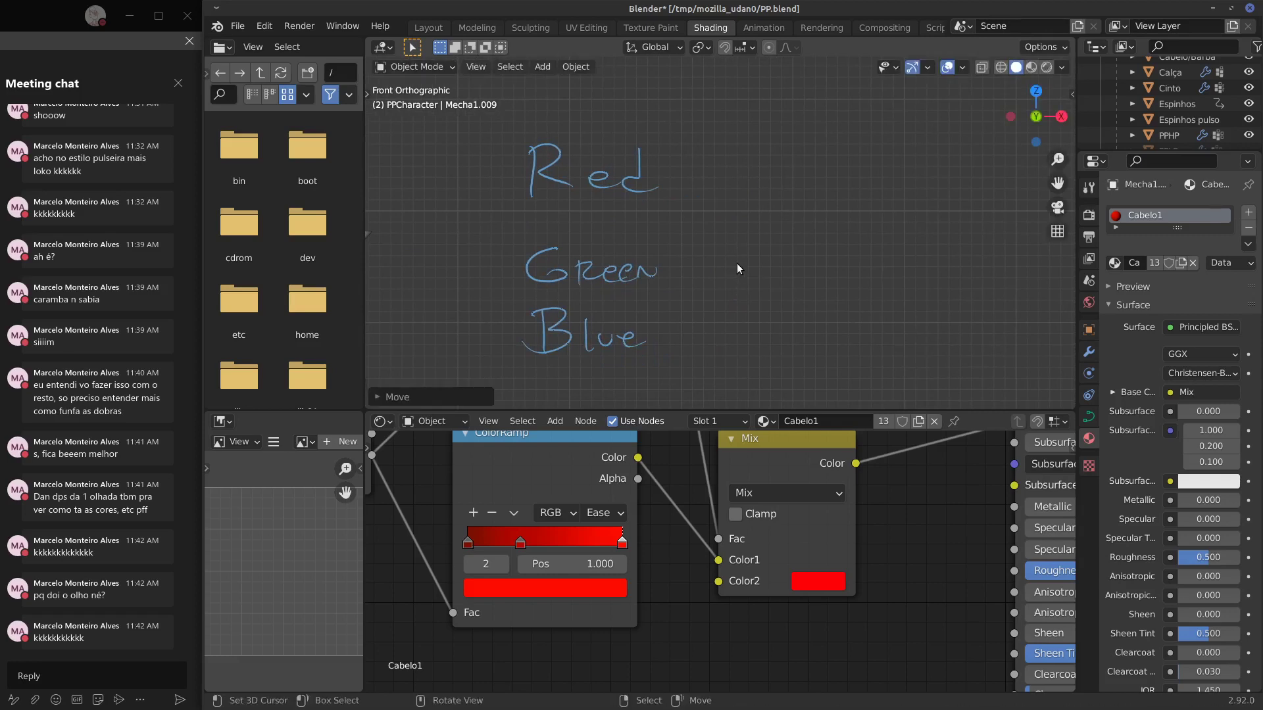
pyautogui.moveTo(736, 271); pyautogui.dragTo(775, 260)
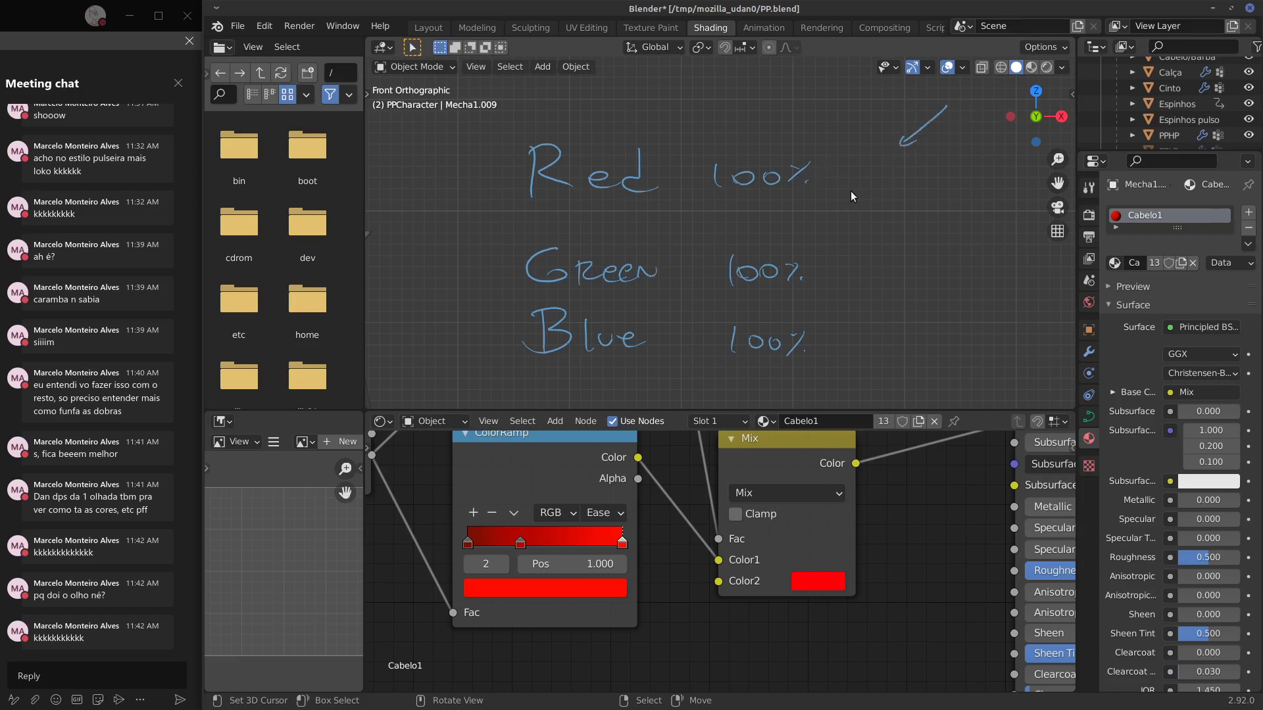
pyautogui.moveTo(691, 199); pyautogui.dragTo(796, 198)
# Handwrite the annotation WHITE 100% above the Red line.
pyautogui.keyDown('shift'); pyautogui.scroll(4, 850, 218); pyautogui.keyUp('shift')
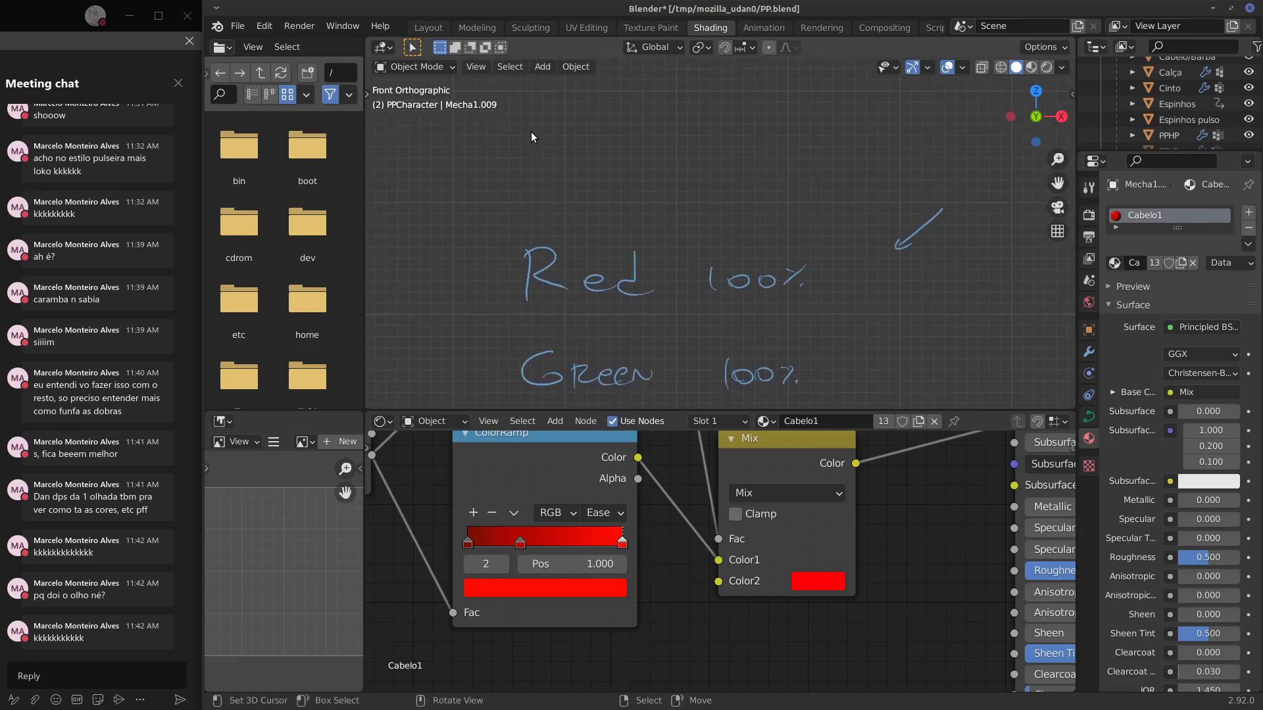
pyautogui.moveTo(524, 127)
pyautogui.mouseDown()
pyautogui.moveTo(563, 128)
pyautogui.moveTo(582, 147)
pyautogui.moveTo(599, 131)
pyautogui.moveTo(615, 149)
pyautogui.moveTo(637, 146)
pyautogui.moveTo(633, 128)
pyautogui.moveTo(686, 146)
pyautogui.mouseUp()
pyautogui.moveTo(701, 135)
pyautogui.mouseDown()
pyautogui.moveTo(718, 134)
pyautogui.moveTo(698, 137)
pyautogui.mouseUp()
pyautogui.moveTo(726, 129); pyautogui.dragTo(748, 140)
pyautogui.click(750, 121)
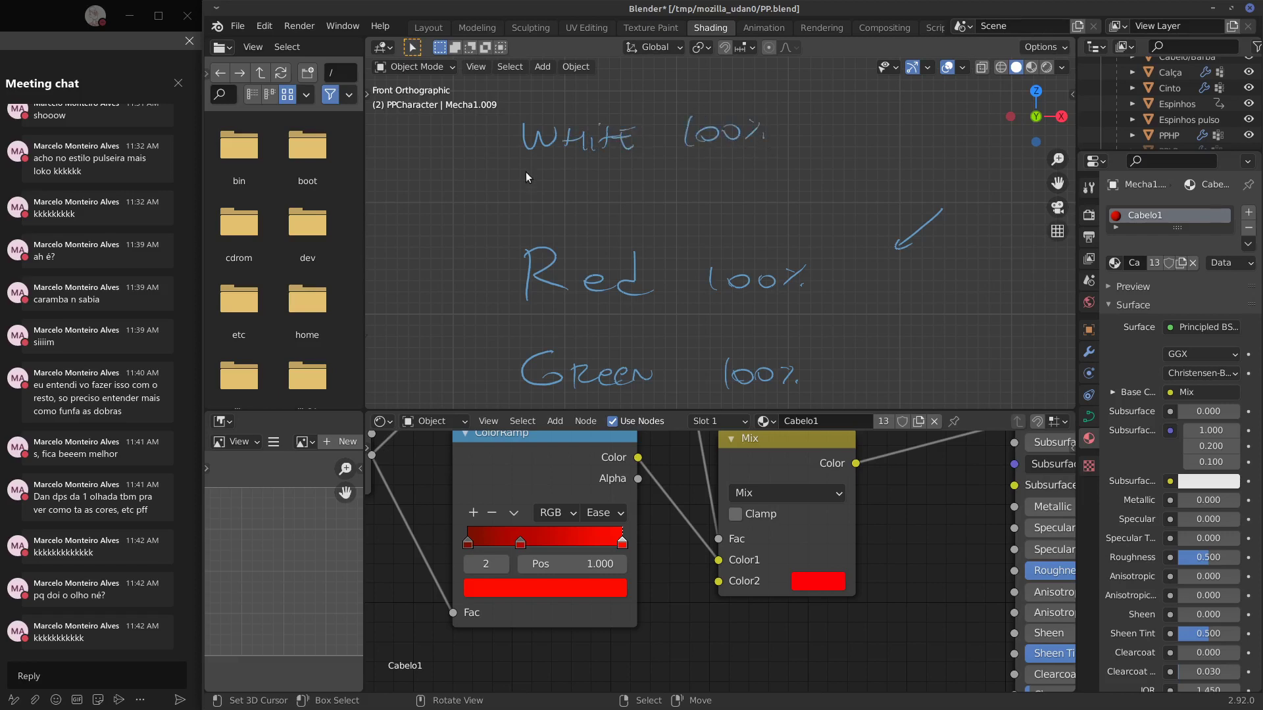
# Handwrite BLACK 100% below the WHITE line and draw a downward arrow beside each of these two percentages.
pyautogui.moveTo(531, 173)
pyautogui.mouseDown()
pyautogui.moveTo(530, 189)
pyautogui.moveTo(566, 192)
pyautogui.mouseUp()
pyautogui.moveTo(568, 191); pyautogui.dragTo(581, 183)
pyautogui.moveTo(597, 173)
pyautogui.mouseDown()
pyautogui.moveTo(596, 192)
pyautogui.moveTo(623, 192)
pyautogui.mouseUp()
pyautogui.moveTo(711, 165); pyautogui.dragTo(709, 168)
pyautogui.moveTo(733, 165); pyautogui.dragTo(750, 179)
pyautogui.moveTo(801, 161); pyautogui.dragTo(807, 176)
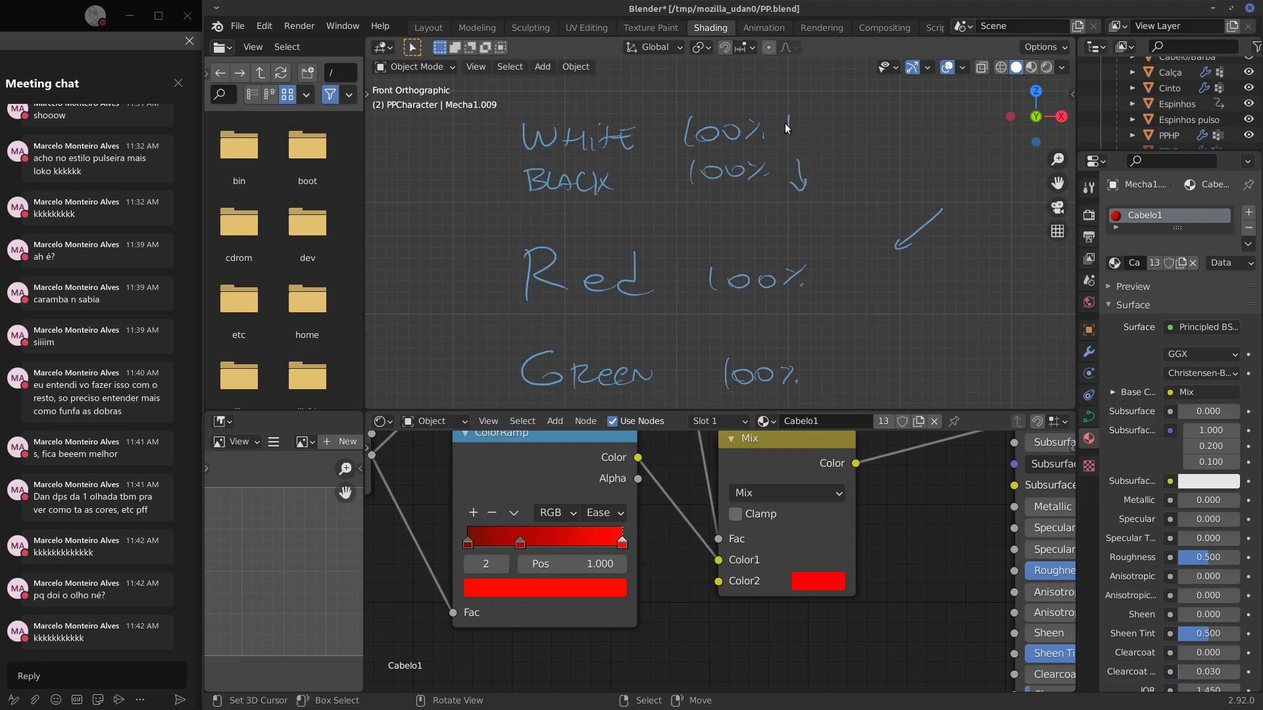
pyautogui.moveTo(785, 103); pyautogui.dragTo(785, 116)
# Draw annotation arrows pointing at the Green 100% and Blue 100% values.
pyautogui.moveTo(916, 352)
pyautogui.keyDown('shift'); pyautogui.mouseDown(button='middle')
pyautogui.moveTo(901, 306)
pyautogui.moveTo(850, 248)
pyautogui.moveTo(834, 258)
pyautogui.mouseUp(button='middle'); pyautogui.keyUp('shift')
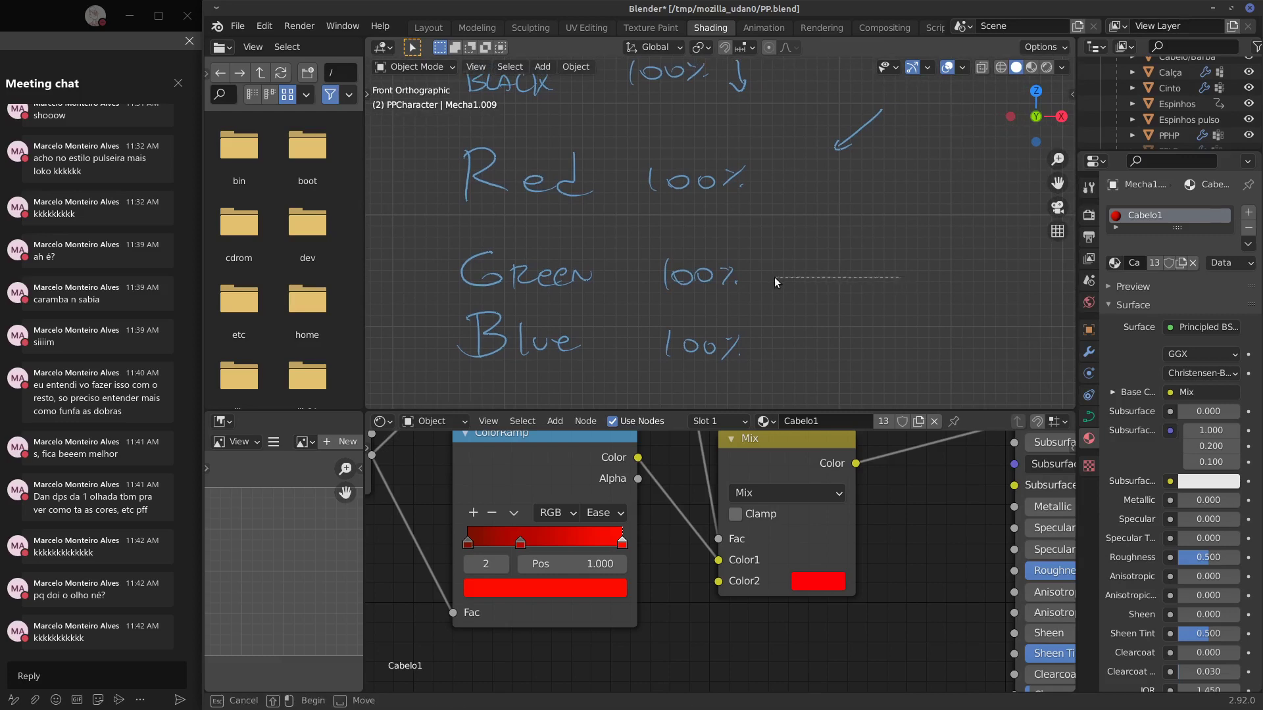
pyautogui.moveTo(861, 265); pyautogui.dragTo(809, 274)
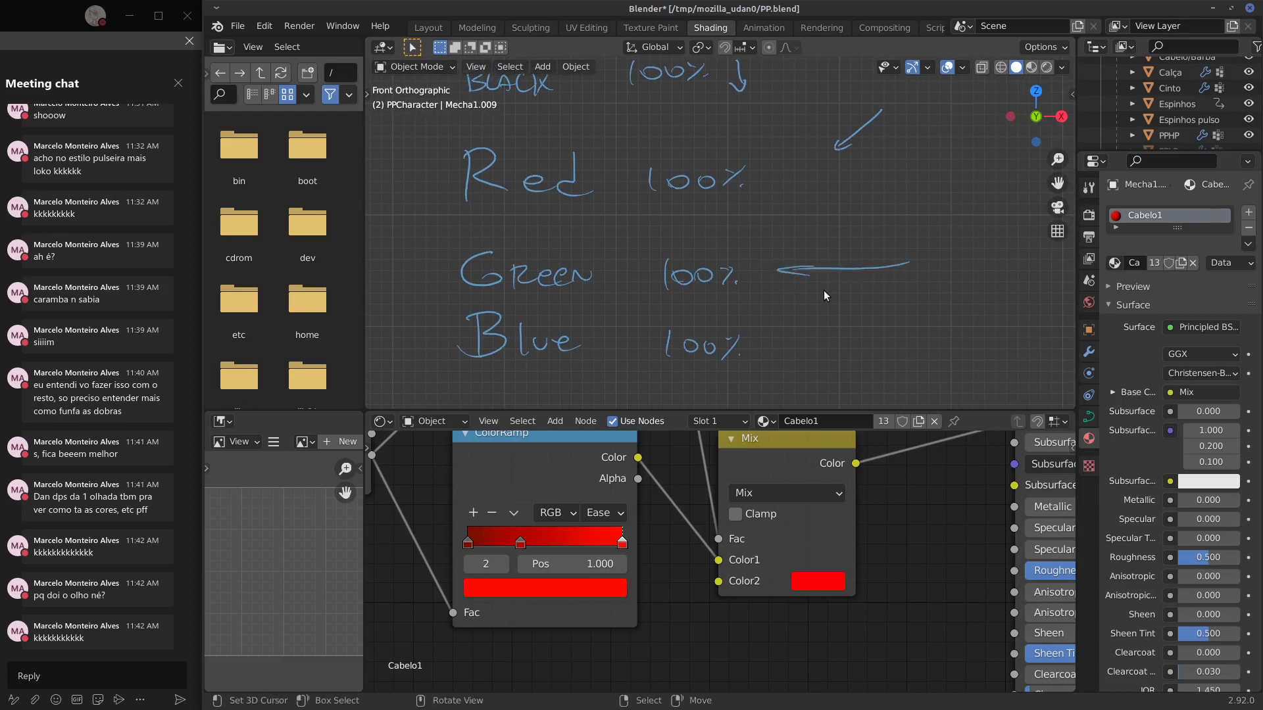
pyautogui.moveTo(896, 341); pyautogui.dragTo(822, 347)
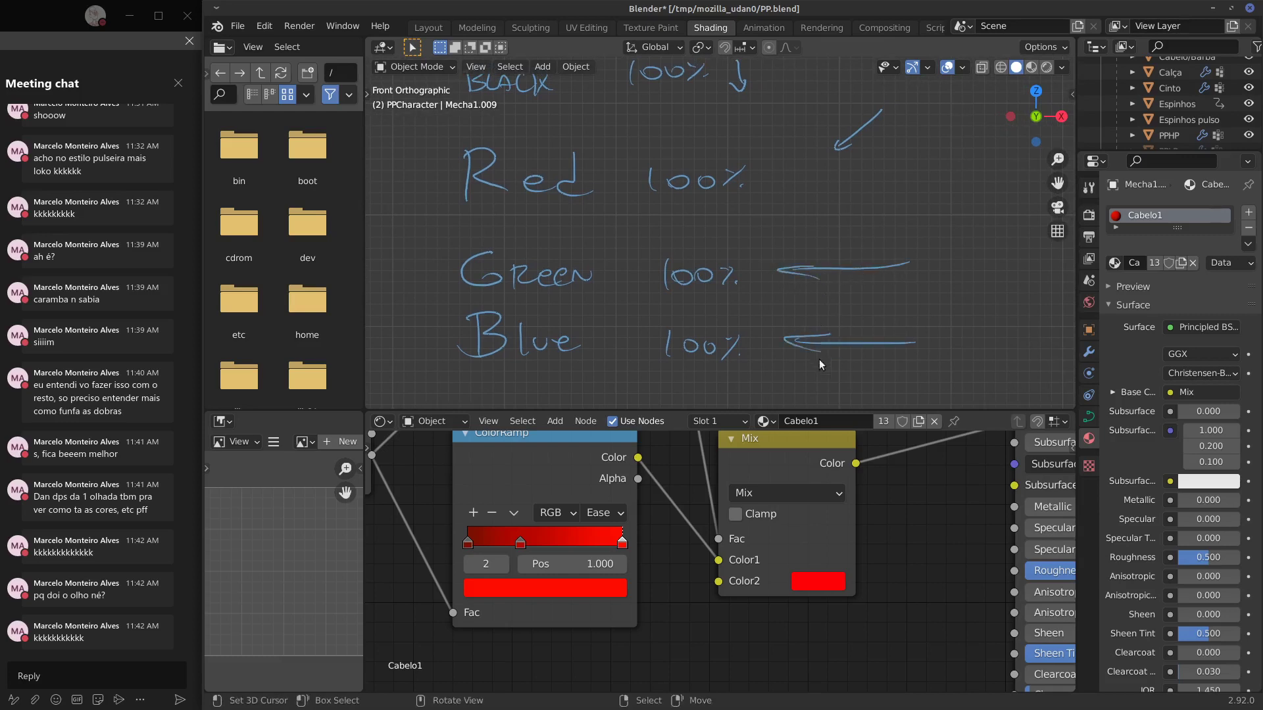
# Try a saturation of 0.95 for the Mix node's Color2 in the Cabelo1 material, then set it to 0.98.
pyautogui.click(818, 581)
pyautogui.click(859, 498)
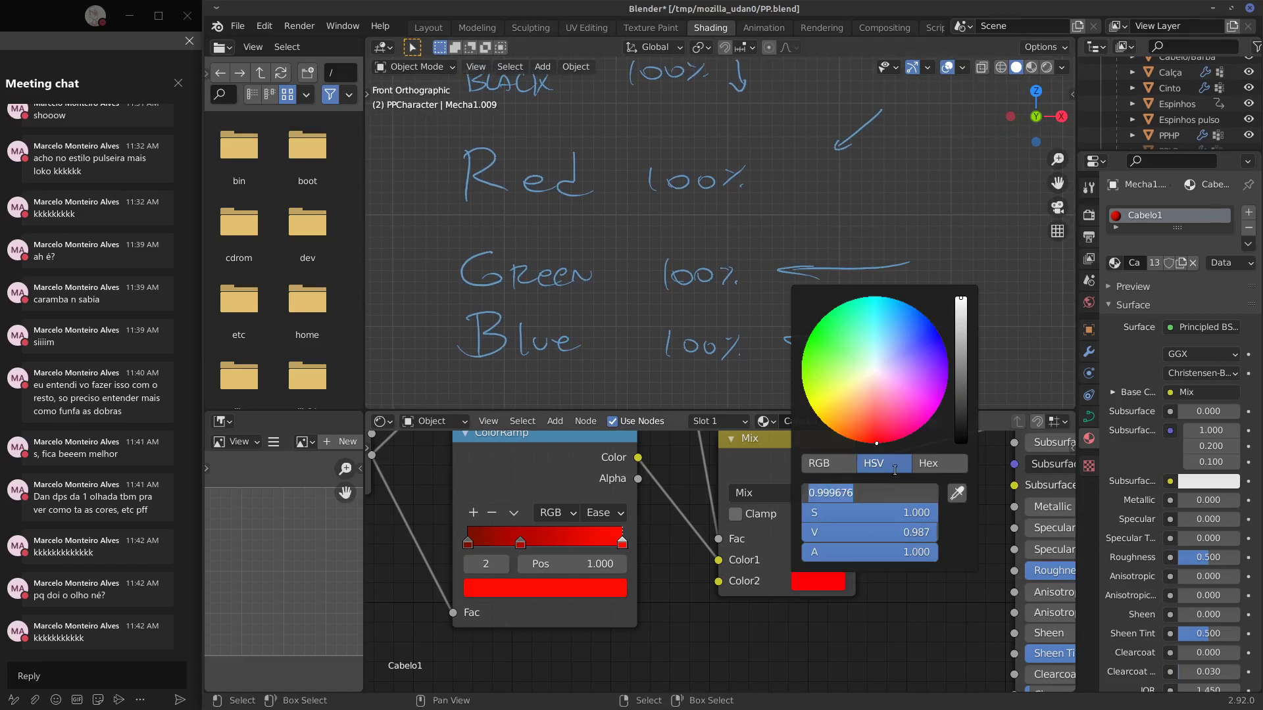
pyautogui.press('Return')
pyautogui.click(925, 518)
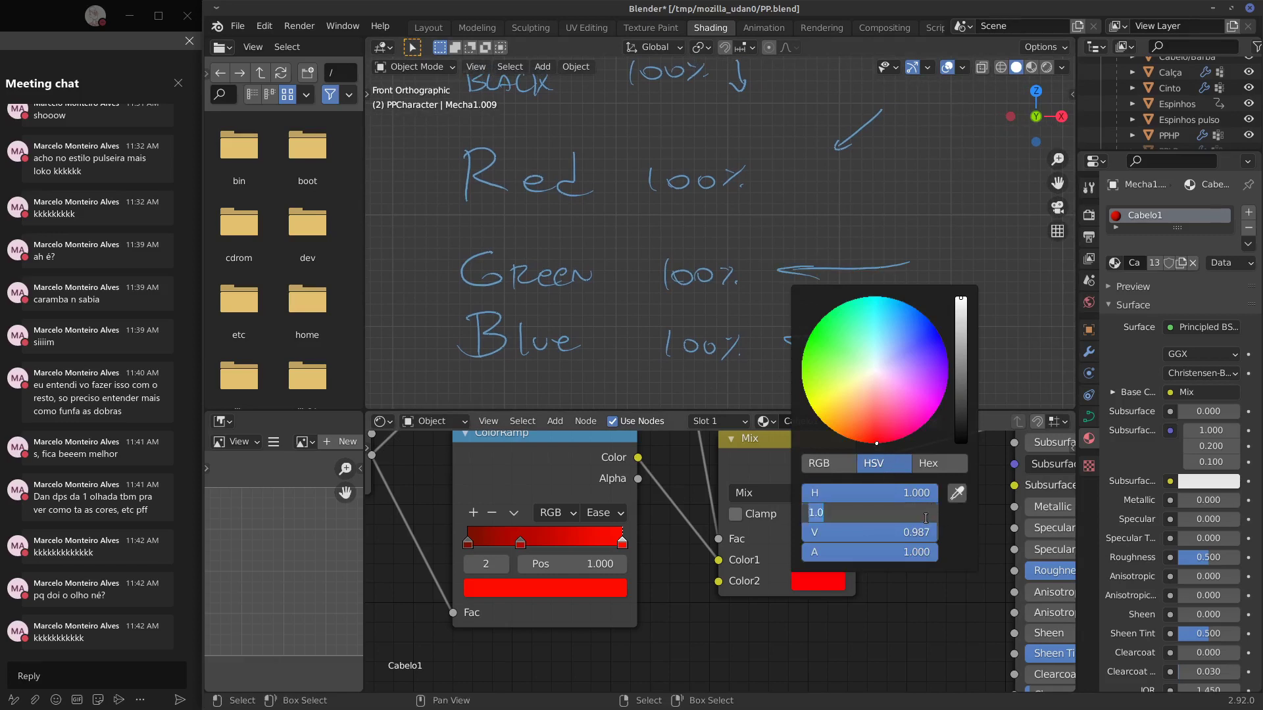
pyautogui.write('0.95')
pyautogui.press('Return')
pyautogui.click(835, 579)
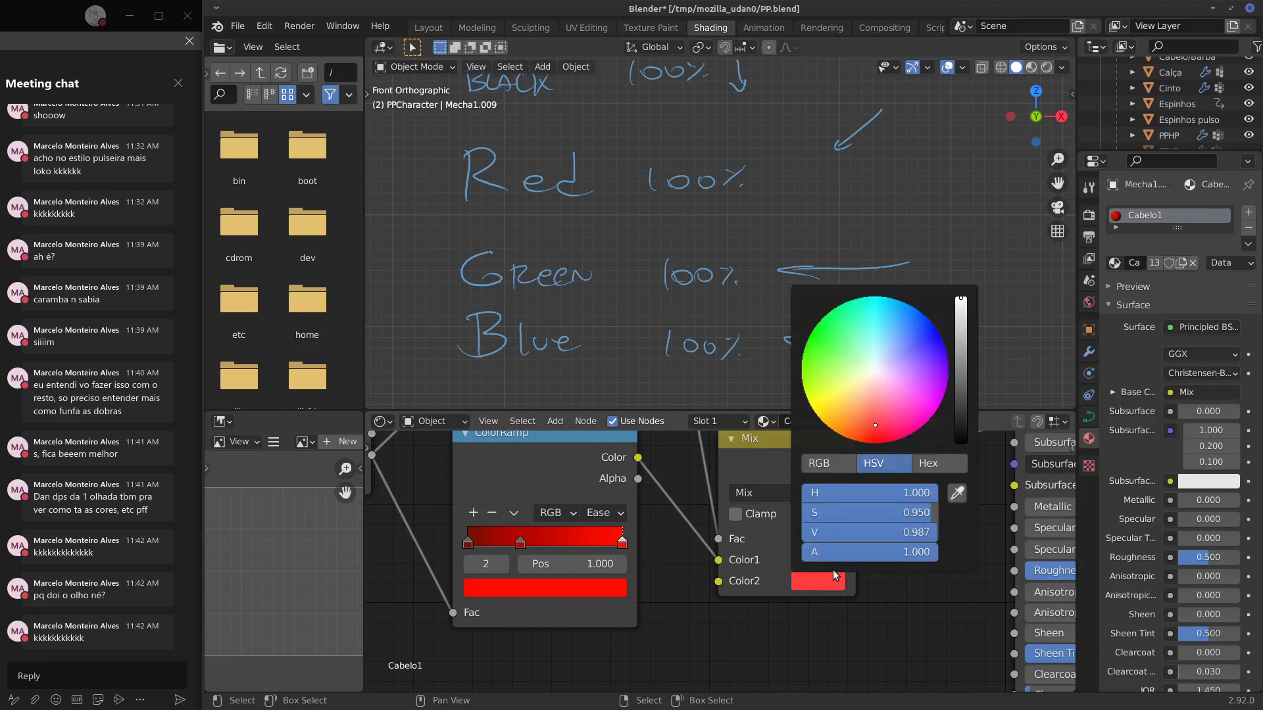
pyautogui.click(828, 514)
pyautogui.write('0.98')
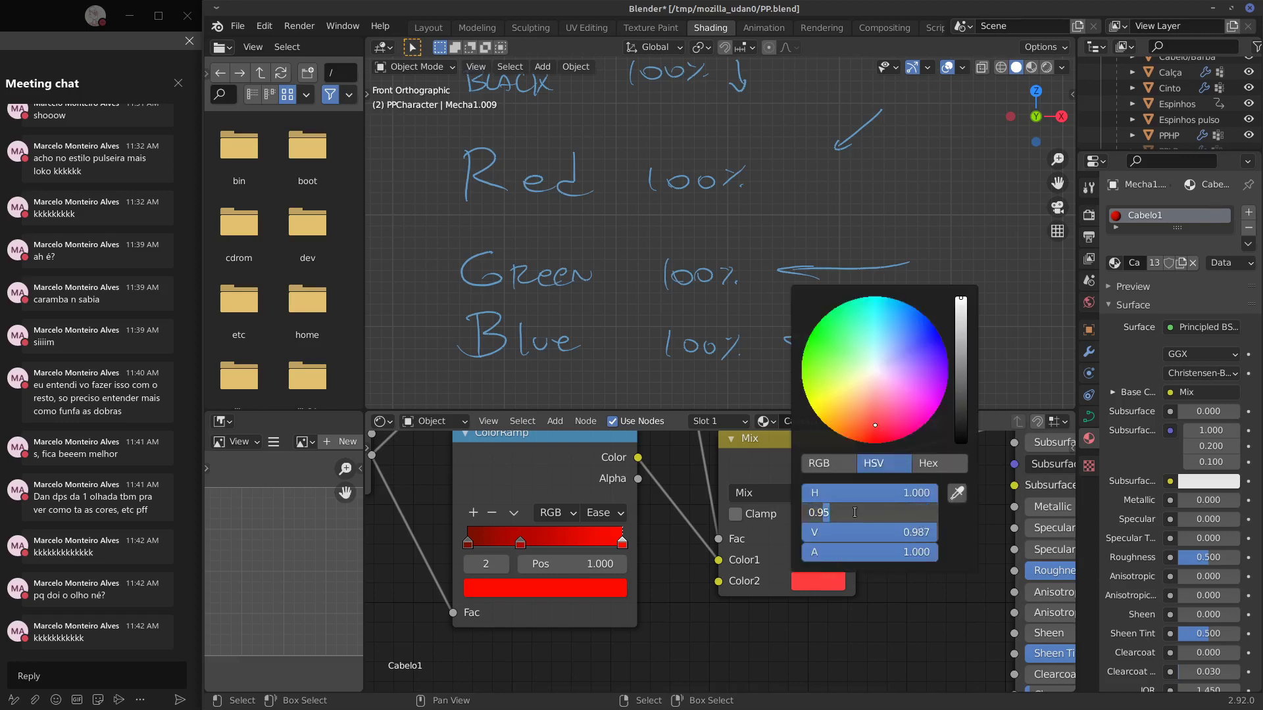
pyautogui.press('Return')
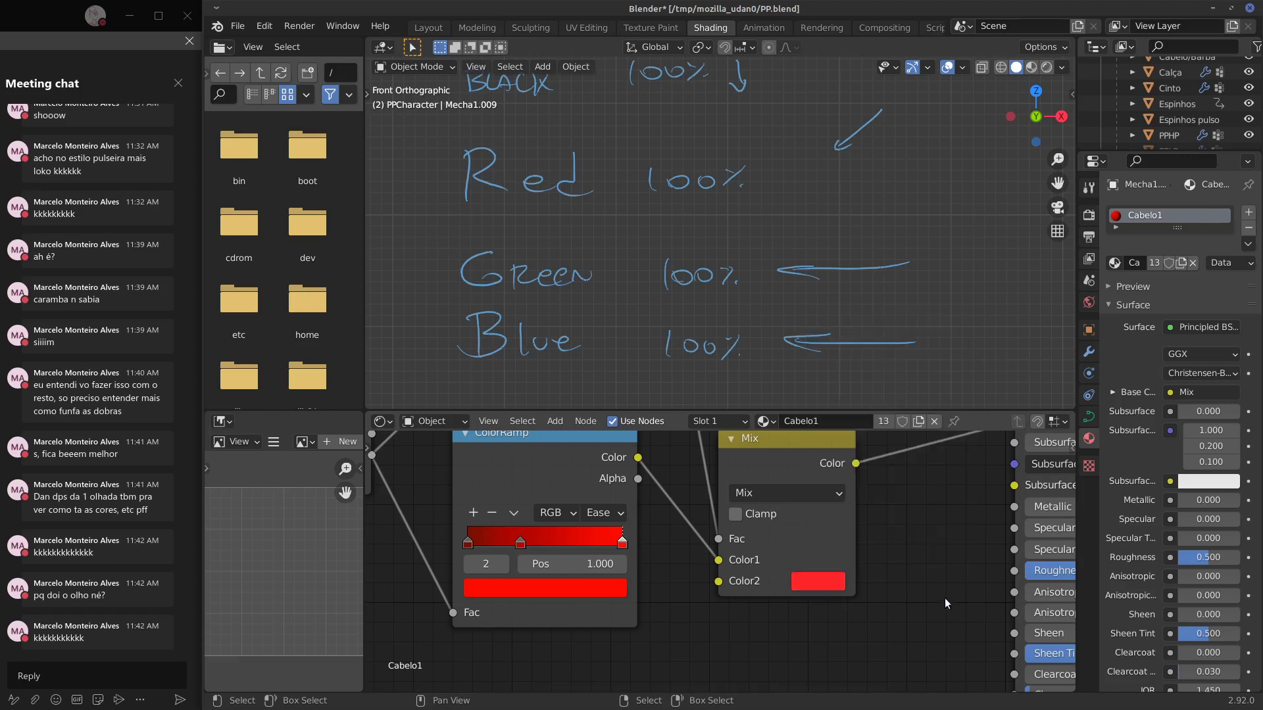
# Set the HSV value of the Mix node's Color2 to 0.98 and its hue to 0.
pyautogui.click(827, 582)
pyautogui.click(893, 530)
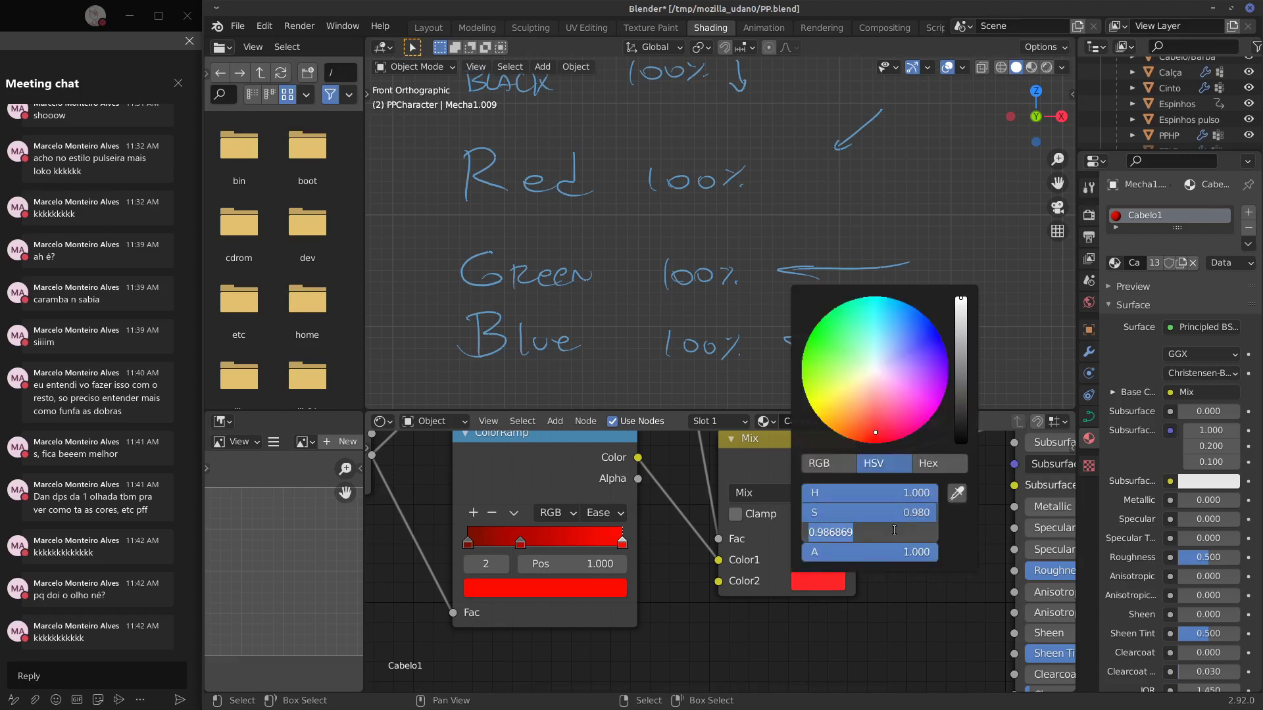
pyautogui.write('0.98')
pyautogui.press('BackSpace')
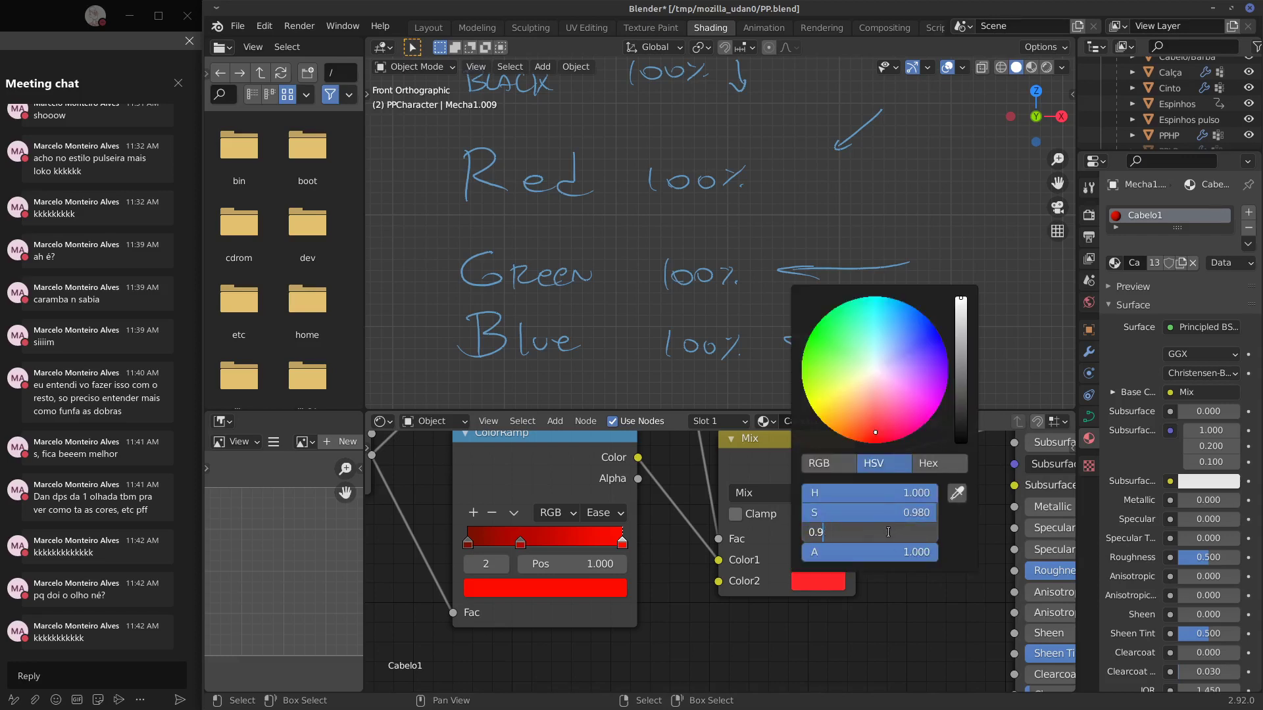
pyautogui.write('9')
pyautogui.press('Return')
pyautogui.click(891, 534)
pyautogui.press('BackSpace')
pyautogui.write('8')
pyautogui.press('BackSpace')
pyautogui.write('8')
pyautogui.press('Return')
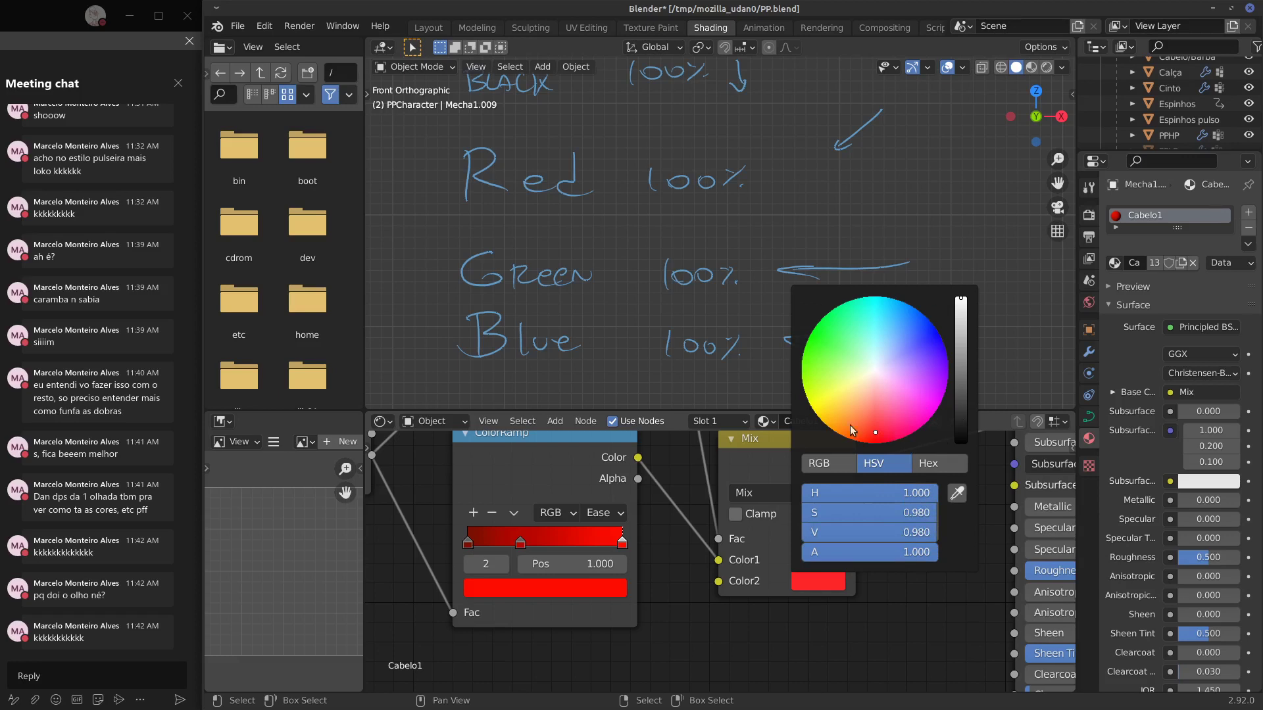
pyautogui.moveTo(920, 493); pyautogui.dragTo(826, 495)
pyautogui.moveTo(873, 492); pyautogui.dragTo(958, 492)
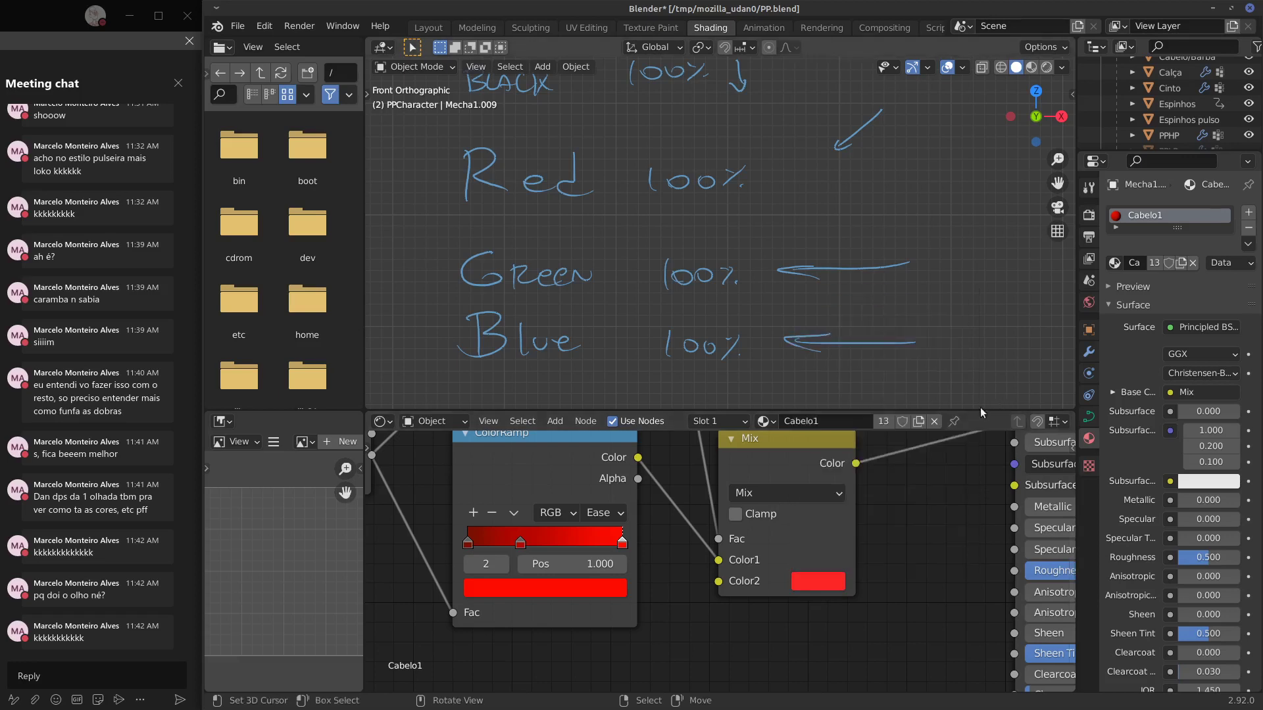
# Set the Mix node's Color2 to pure red in RGB, with R 1, G 0 and B 0.
pyautogui.click(821, 581)
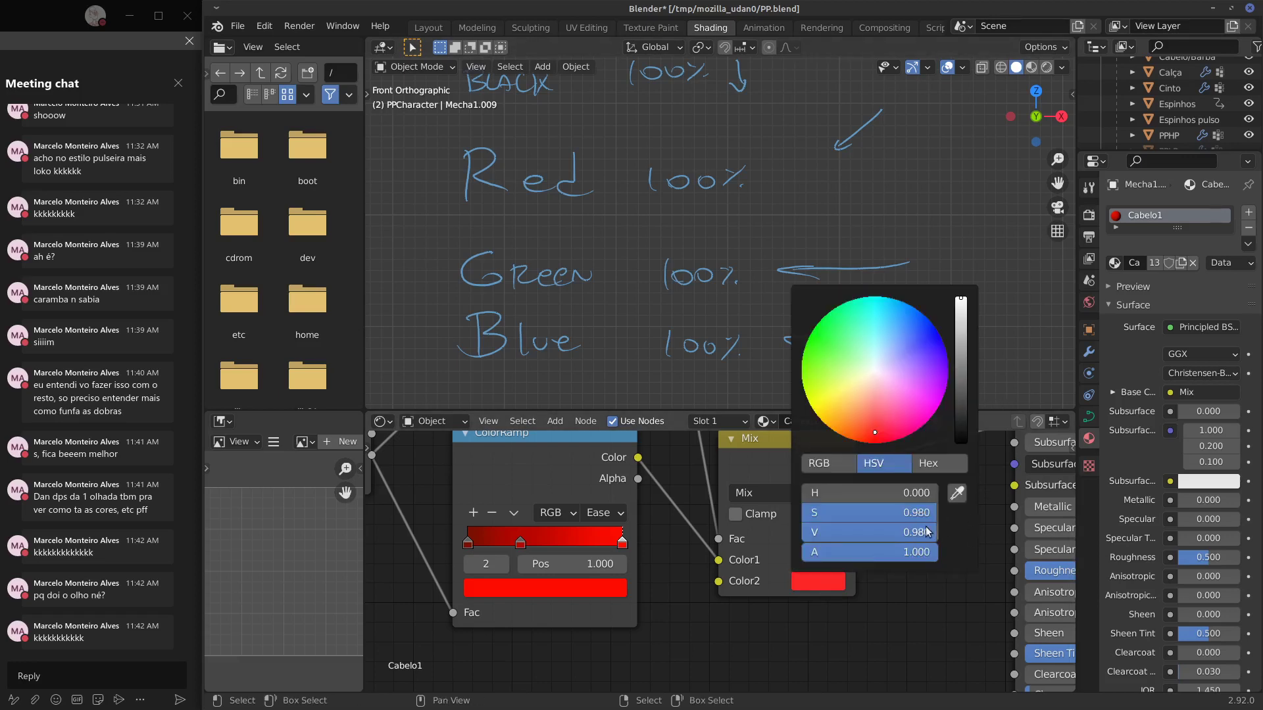
pyautogui.click(826, 466)
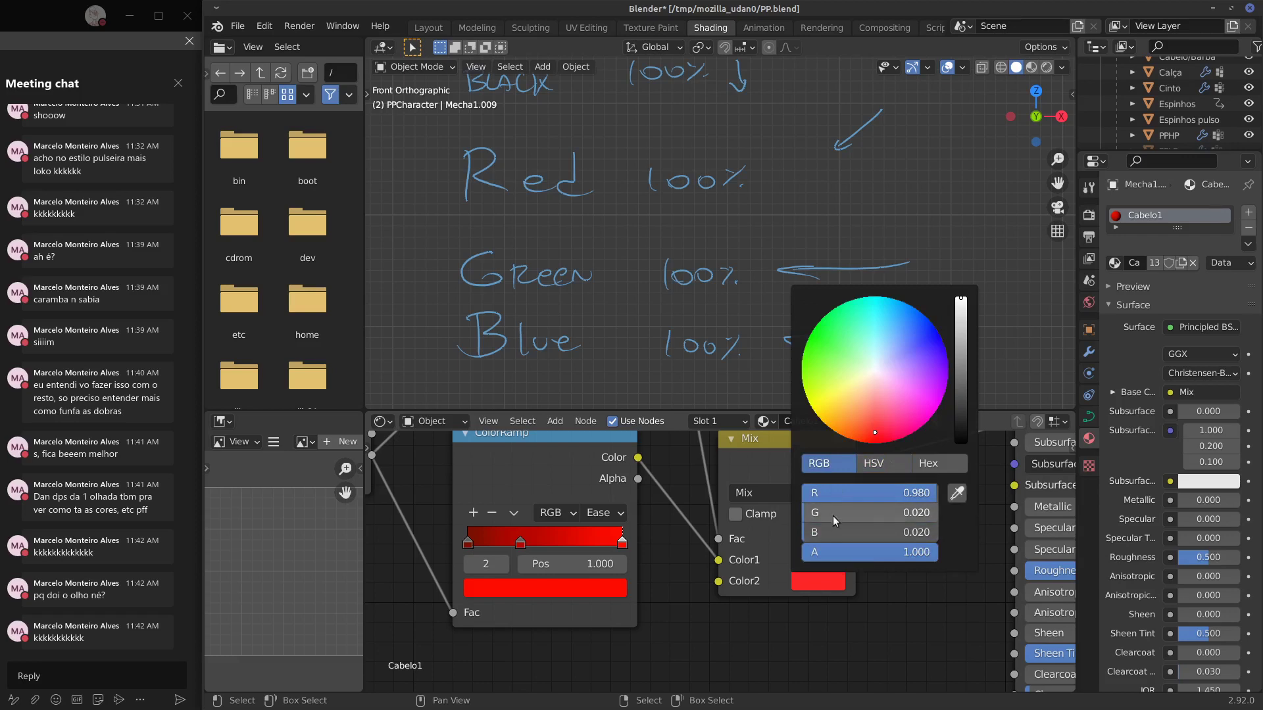
pyautogui.click(911, 495)
pyautogui.write('1')
pyautogui.click(890, 514)
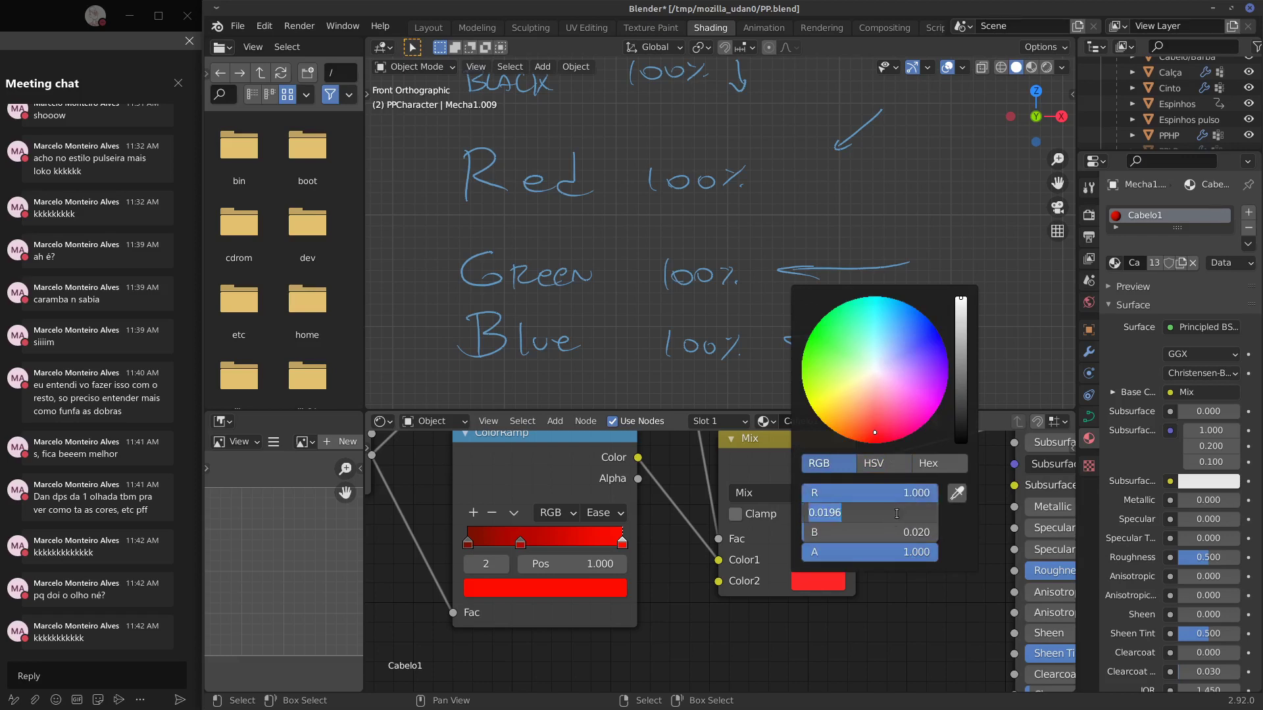
pyautogui.write('0')
pyautogui.click(879, 527)
pyautogui.write('0')
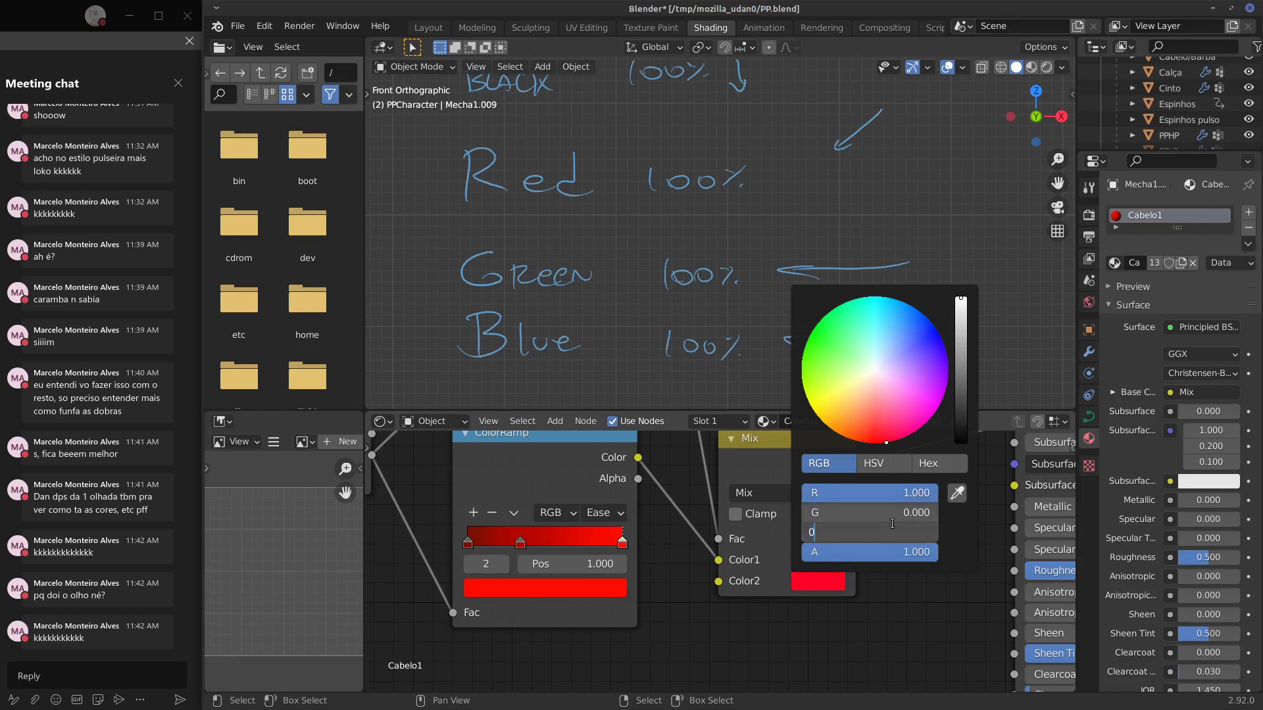
pyautogui.press('Return')
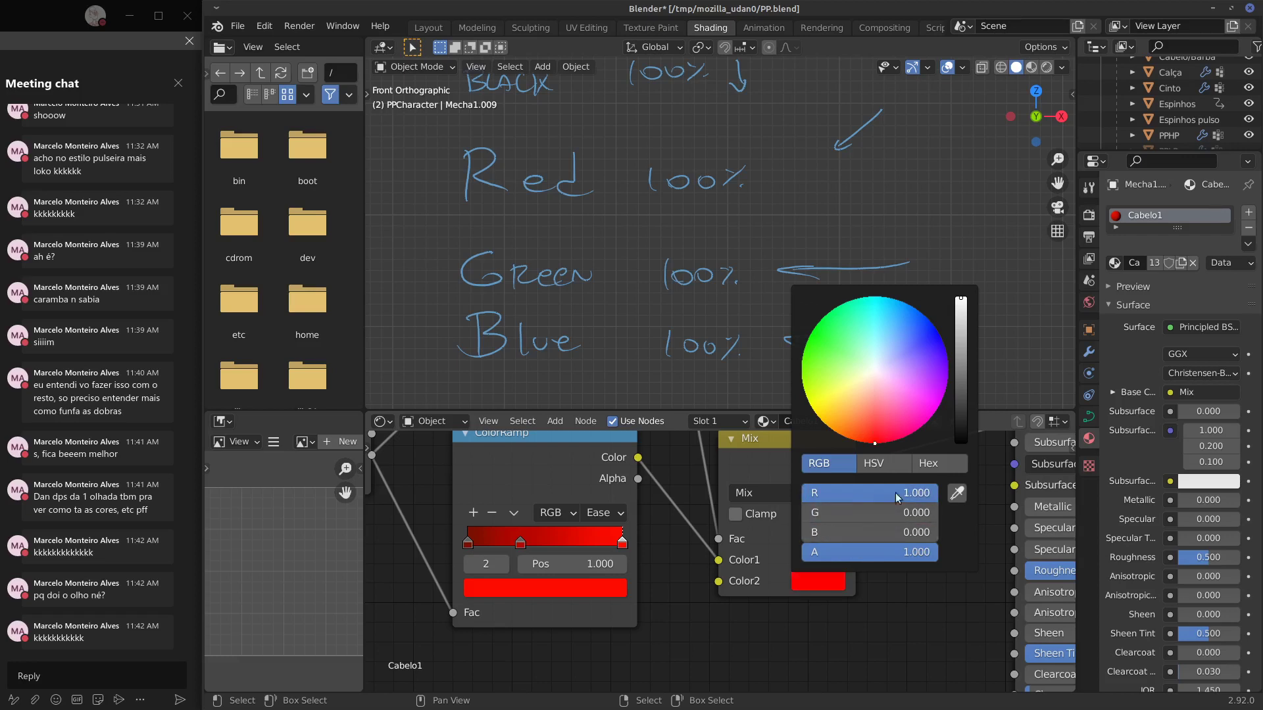
# Switch the Color2 colour model back to HSV and set the value component to 0.98.
pyautogui.click(861, 463)
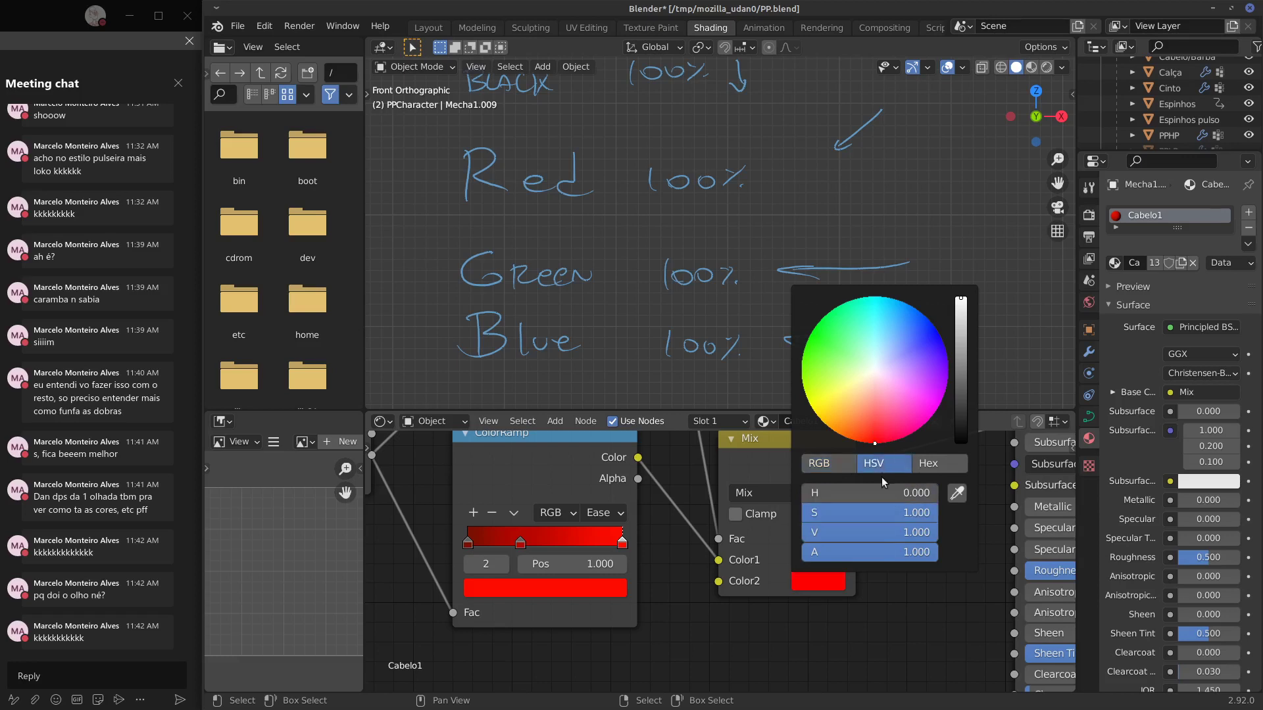
pyautogui.click(929, 531)
pyautogui.write('0.')
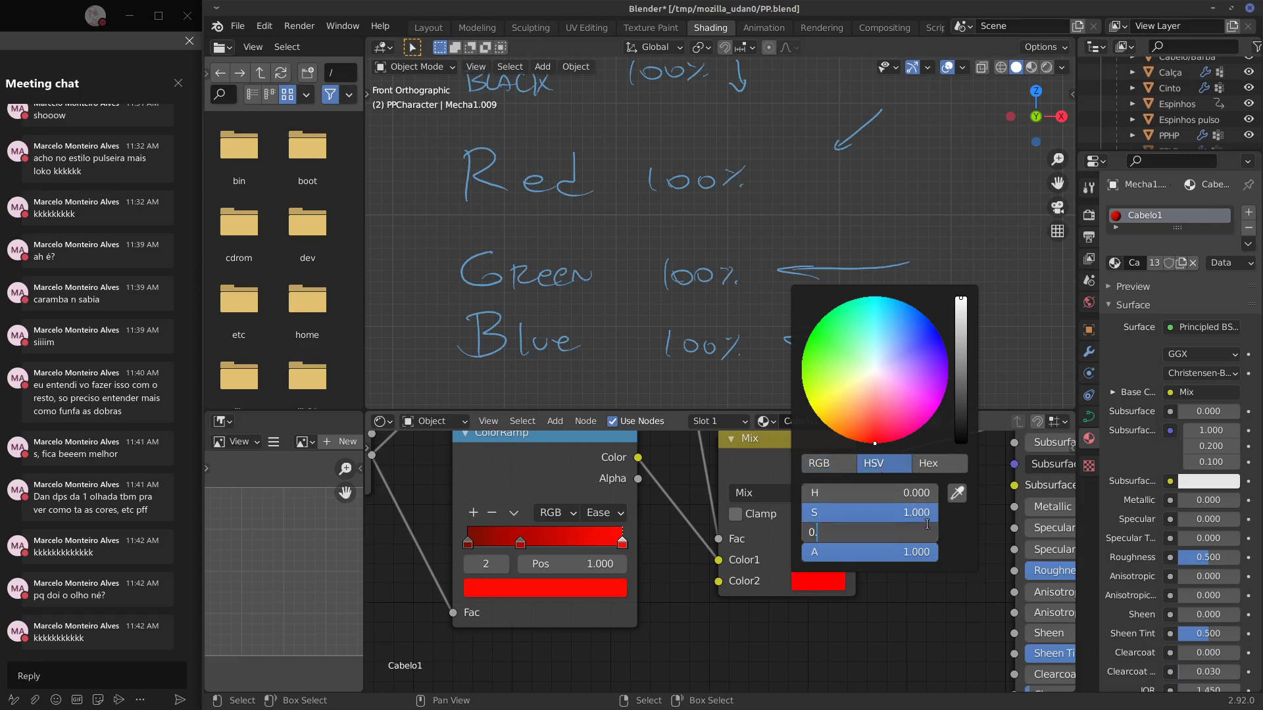
pyautogui.write('99')
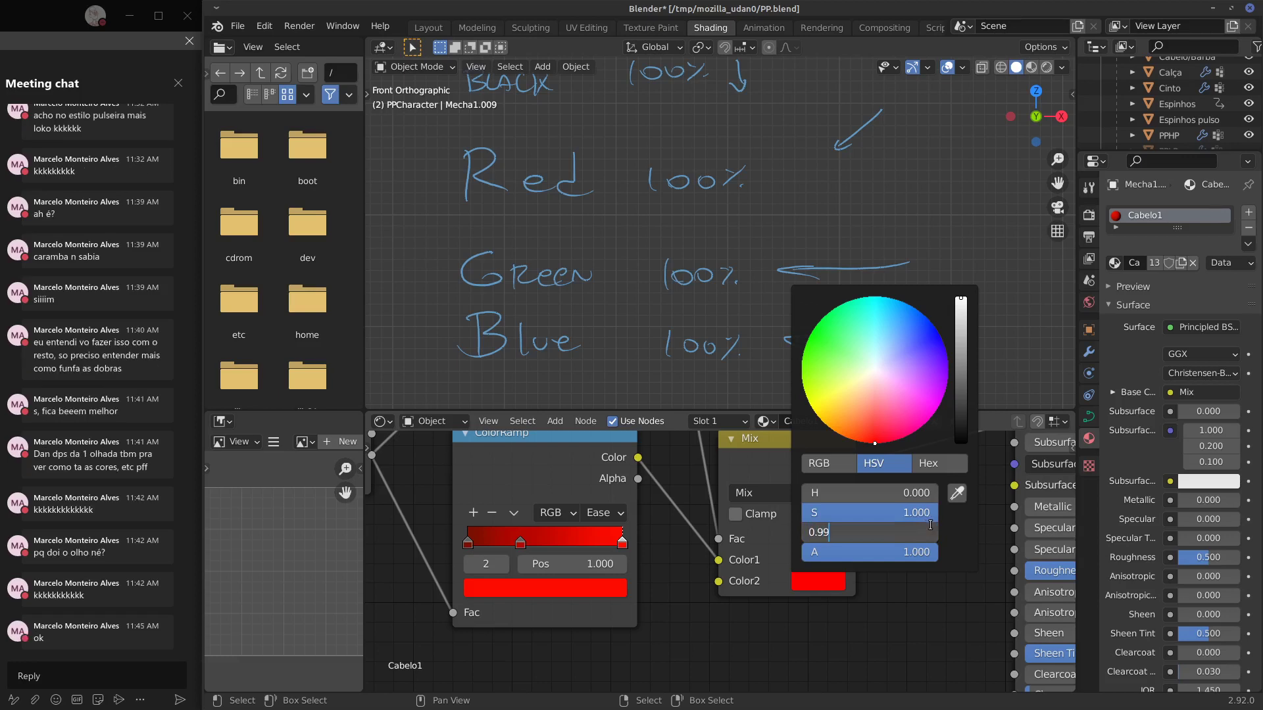
pyautogui.press('BackSpace')
pyautogui.write('8')
pyautogui.press('Return')
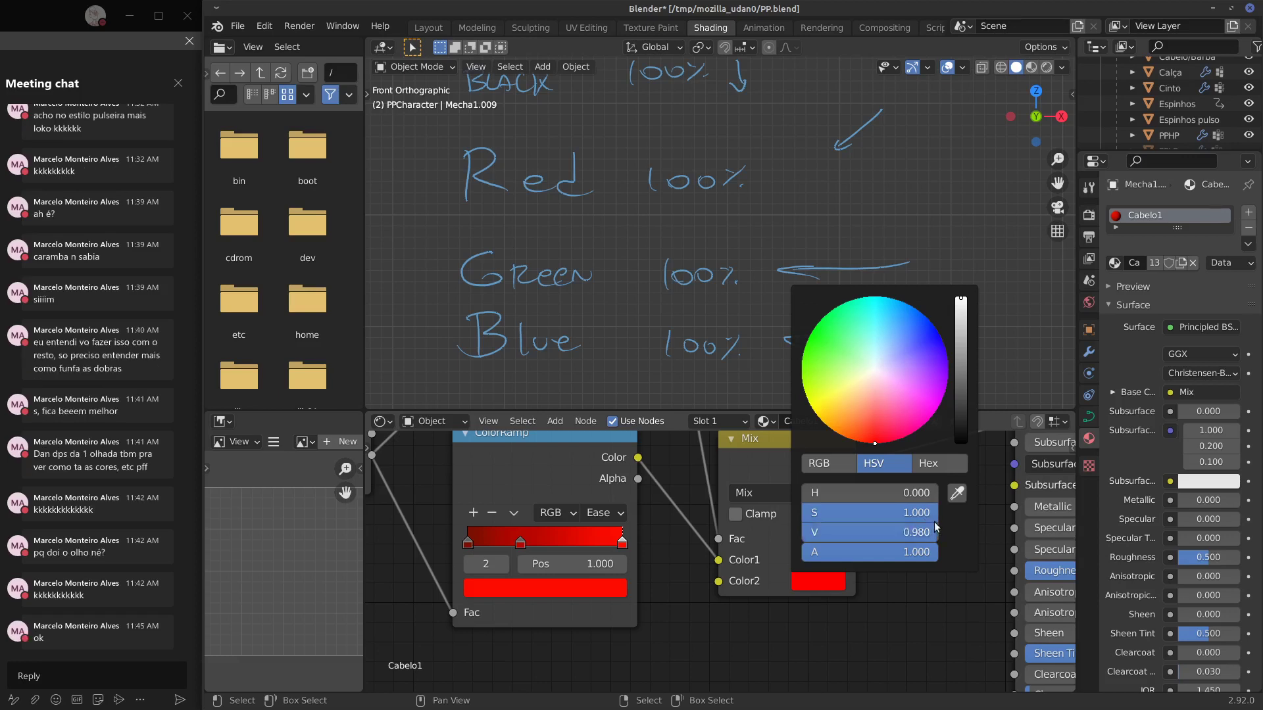
# Set the saturation of the Mix node's Color2 to 0.98.
pyautogui.click(928, 510)
pyautogui.press('BackSpace')
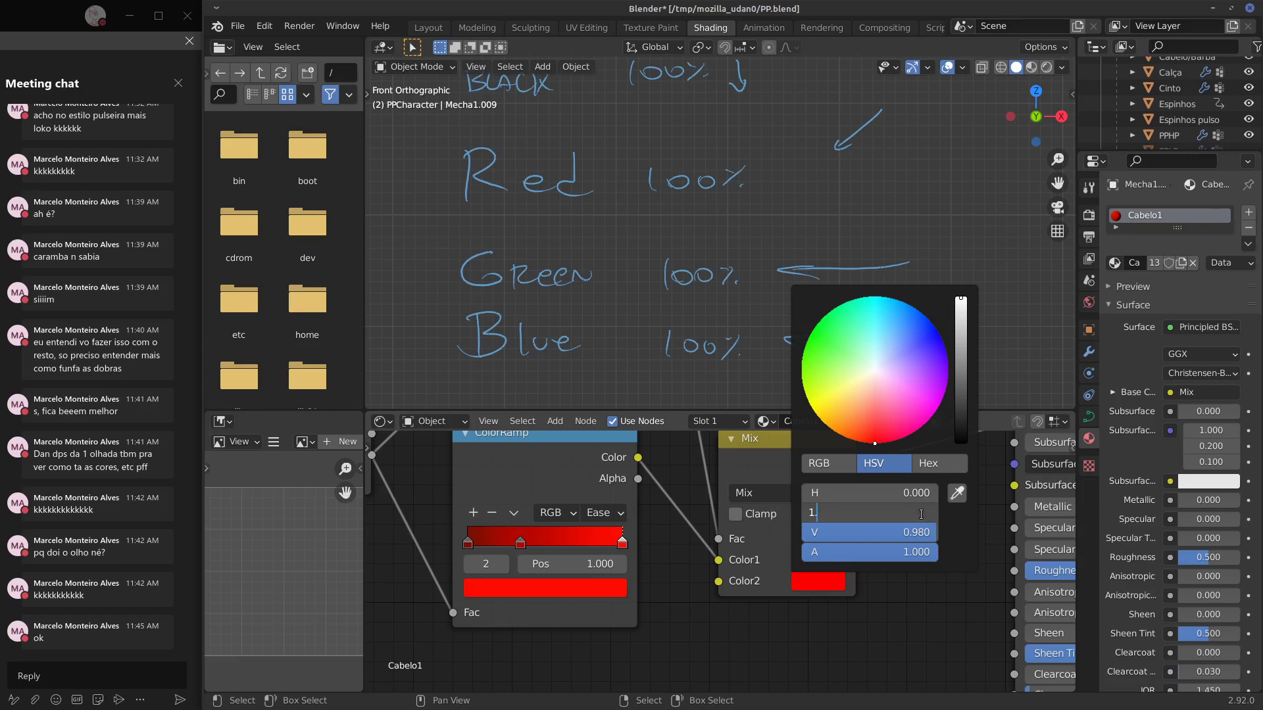
pyautogui.press('BackSpace')
pyautogui.write('0.98')
pyautogui.hotkey('ctrl', 'a')
pyautogui.write('0.98')
pyautogui.press('Return')
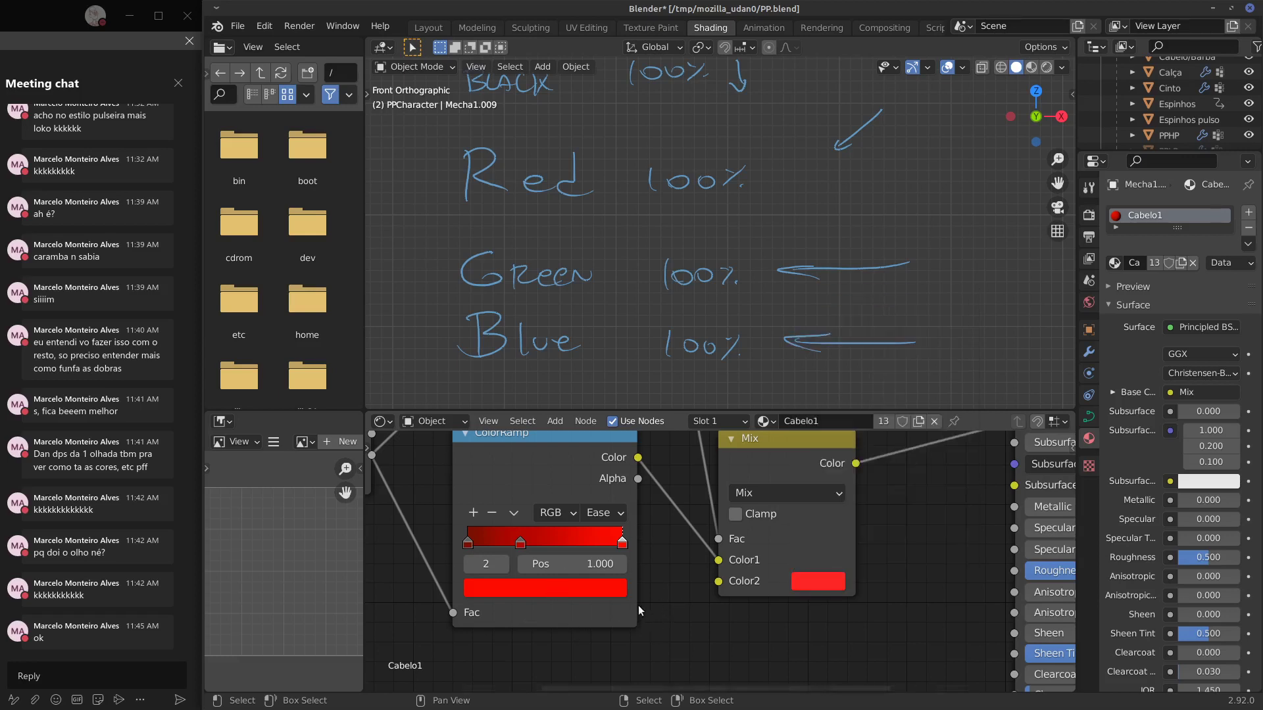
# Sketch an annotation stroke beside the ColorRamp node and erase it.
pyautogui.press('d')
pyautogui.moveTo(686, 664)
pyautogui.mouseDown()
pyautogui.moveTo(651, 612)
pyautogui.moveTo(667, 619)
pyautogui.mouseUp()
pyautogui.moveTo(640, 606)
pyautogui.mouseDown(button='right')
pyautogui.moveTo(683, 661)
pyautogui.moveTo(672, 628)
pyautogui.mouseUp(button='right')
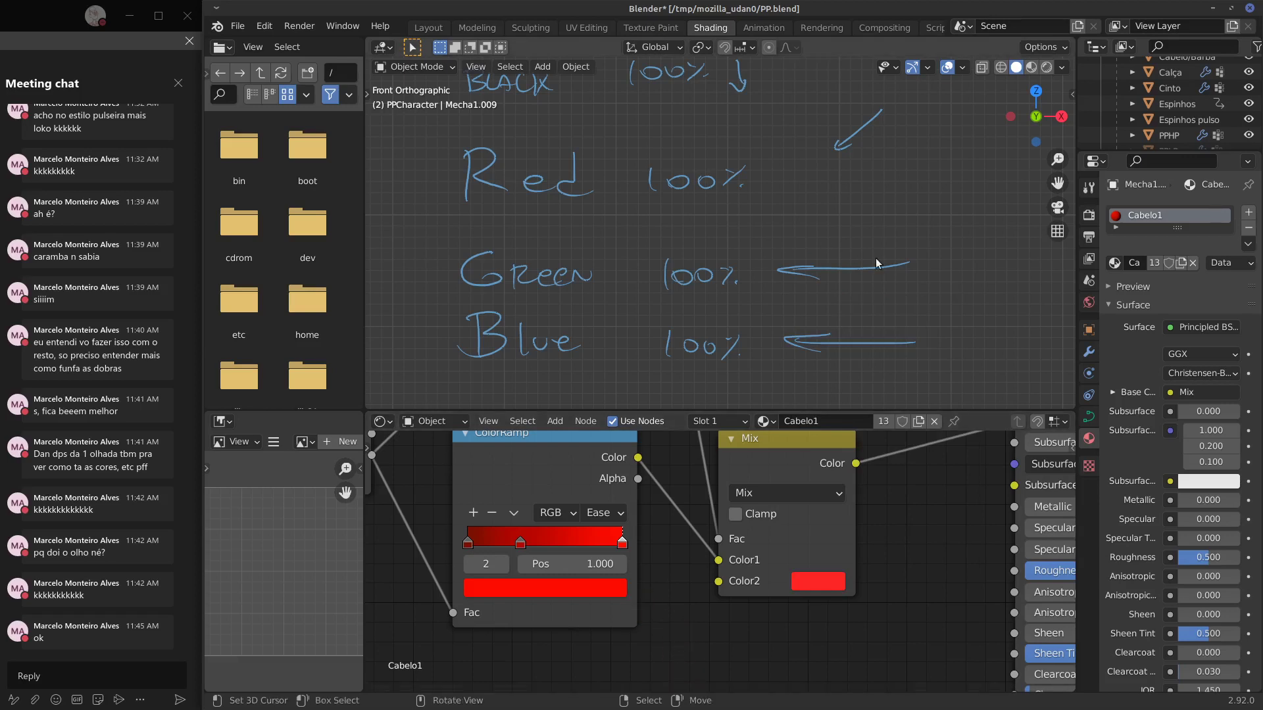
# Show the whole character in Material Preview shading and select the upper-arm bracelets (Braceletes).
pyautogui.scroll(-6, 868, 269)
pyautogui.scroll(-1, 862, 271)
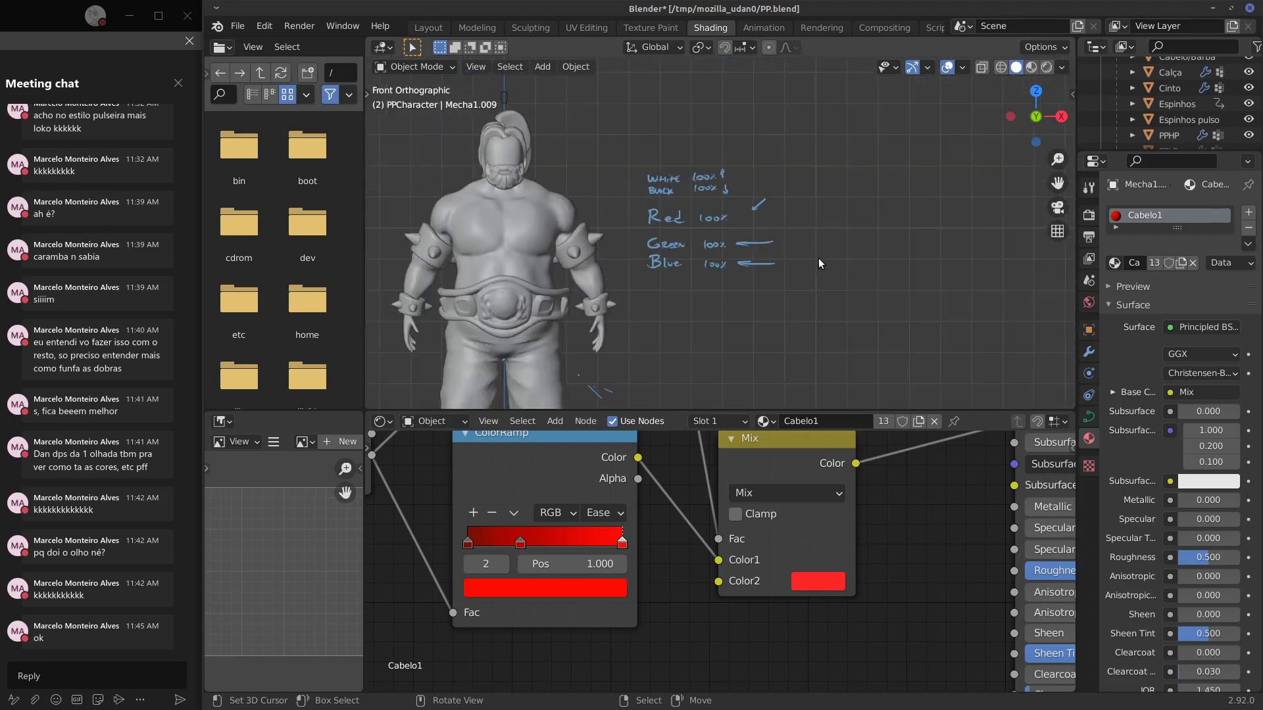
pyautogui.click(1031, 67)
pyautogui.keyDown('shift'); pyautogui.moveTo(732, 294); pyautogui.dragTo(677, 224, button='middle'); pyautogui.keyUp('shift')
pyautogui.moveTo(622, 165)
pyautogui.mouseDown()
pyautogui.moveTo(678, 190)
pyautogui.moveTo(658, 178)
pyautogui.mouseUp()
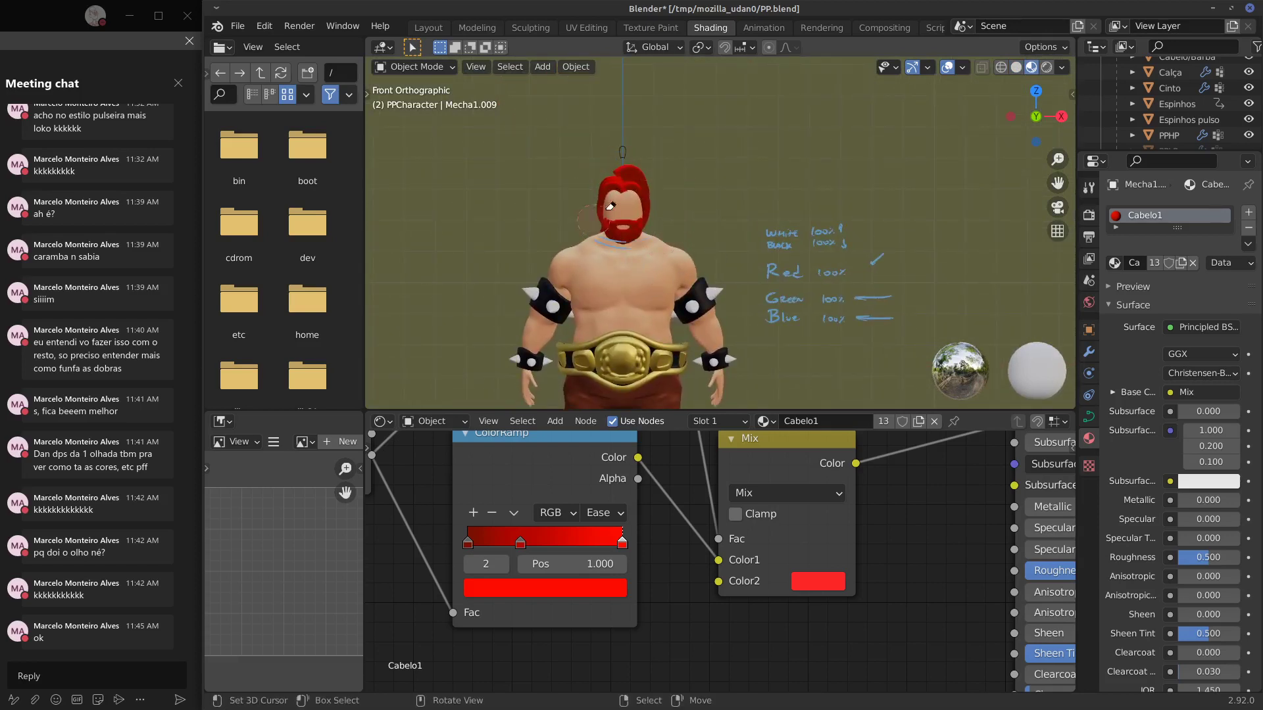
pyautogui.click(697, 302)
pyautogui.click(707, 290)
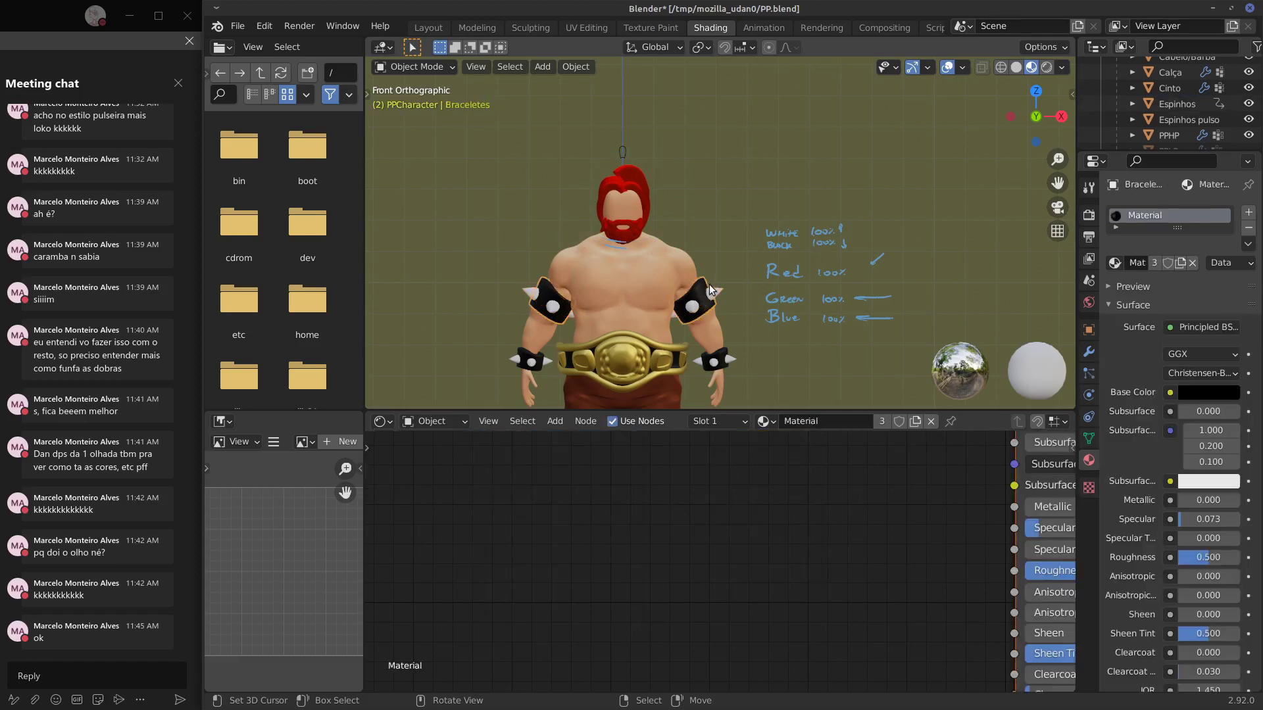
# Try a base colour value of 0.1 on the bracelets' Principled BSDF, then set it to 0.01.
pyautogui.moveTo(822, 617); pyautogui.dragTo(450, 656, button='middle')
pyautogui.moveTo(789, 589); pyautogui.dragTo(760, 611, button='middle')
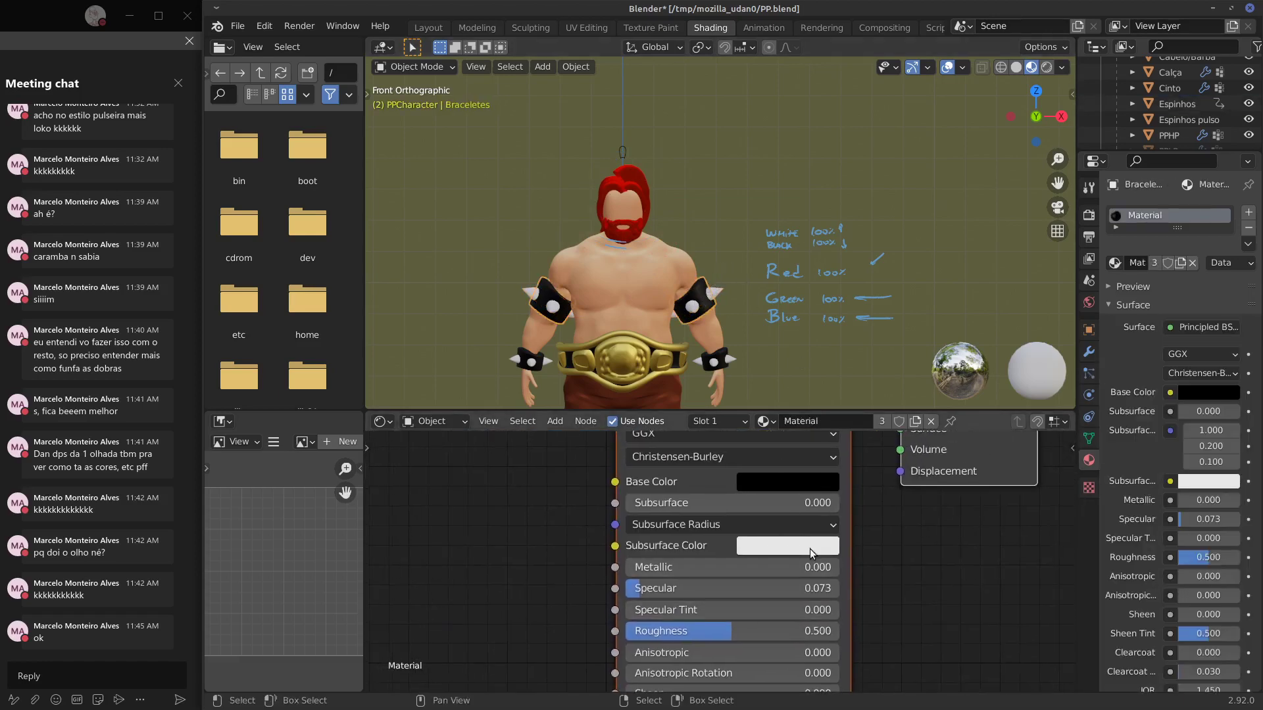
pyautogui.click(811, 548)
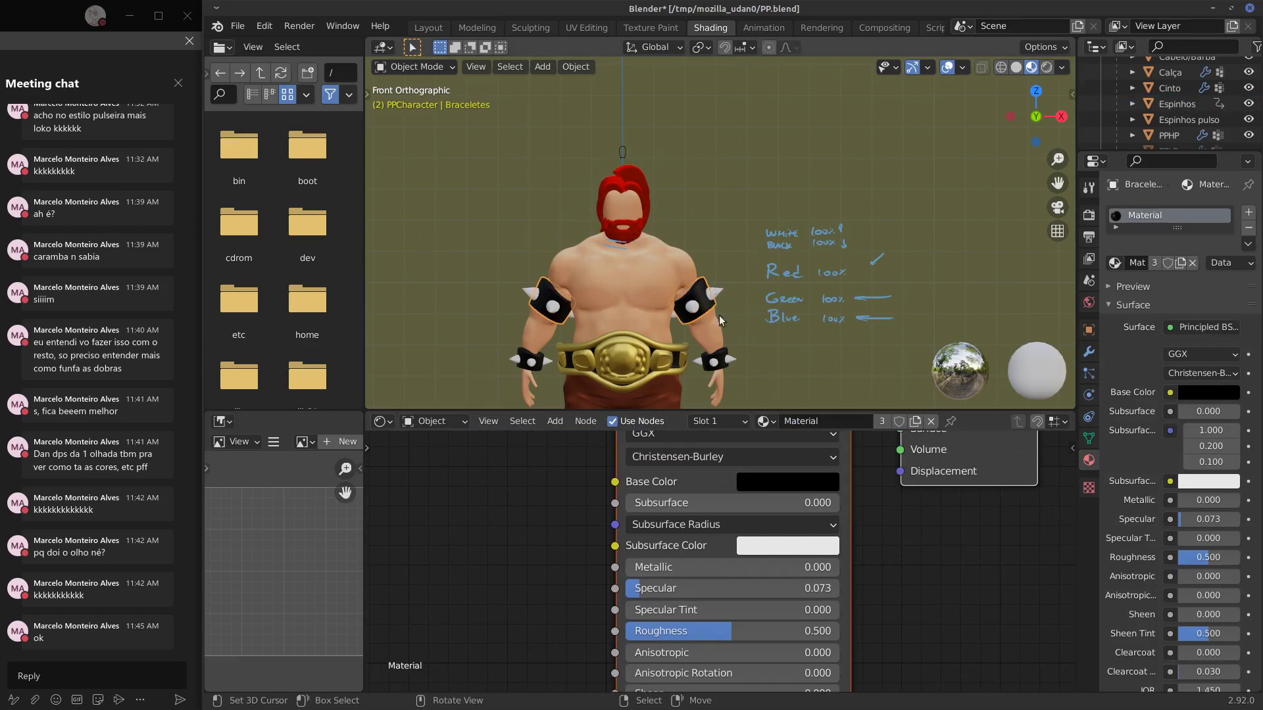
pyautogui.click(799, 480)
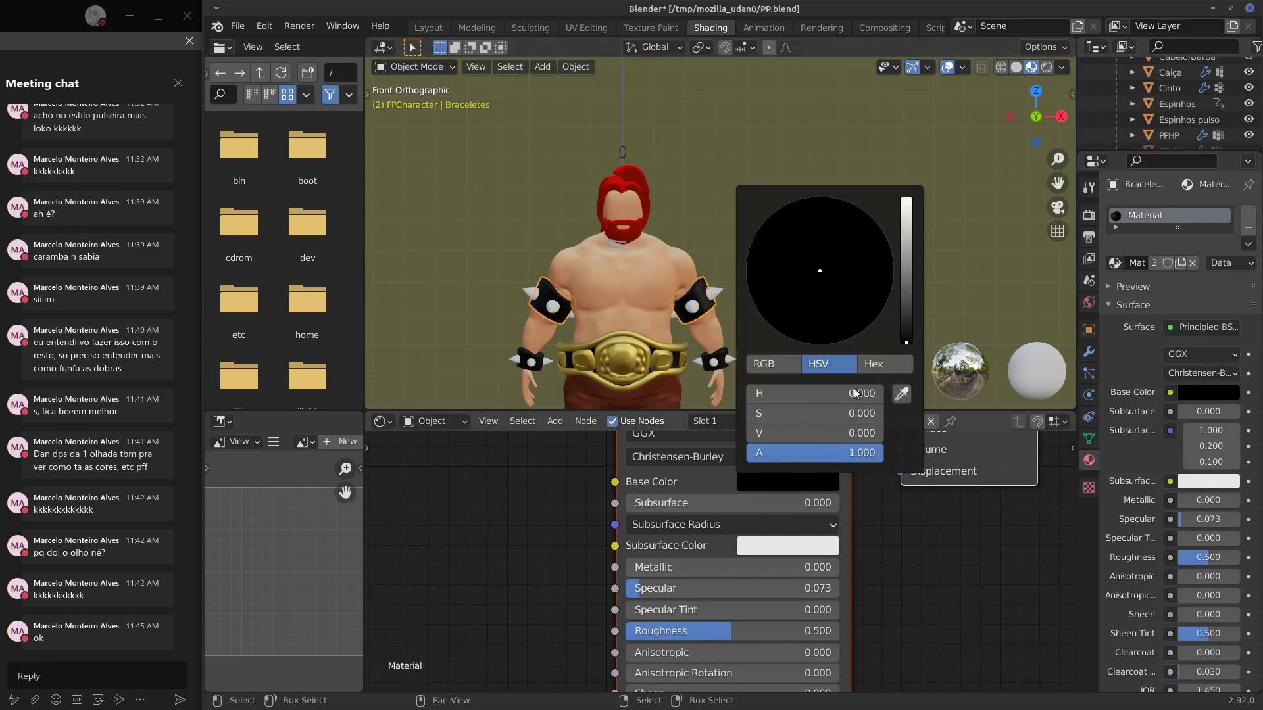
pyautogui.click(802, 433)
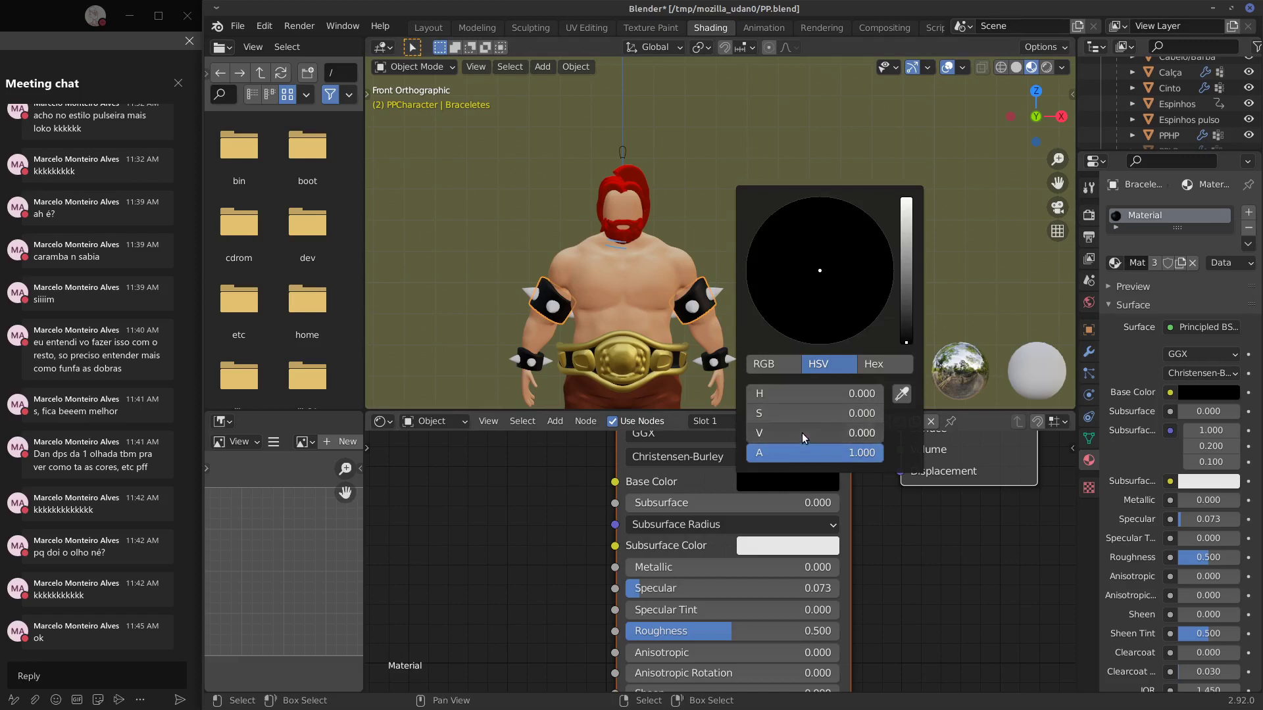
pyautogui.write('0.0')
pyautogui.press('BackSpace')
pyautogui.write('1')
pyautogui.press('Return')
pyautogui.click(826, 435)
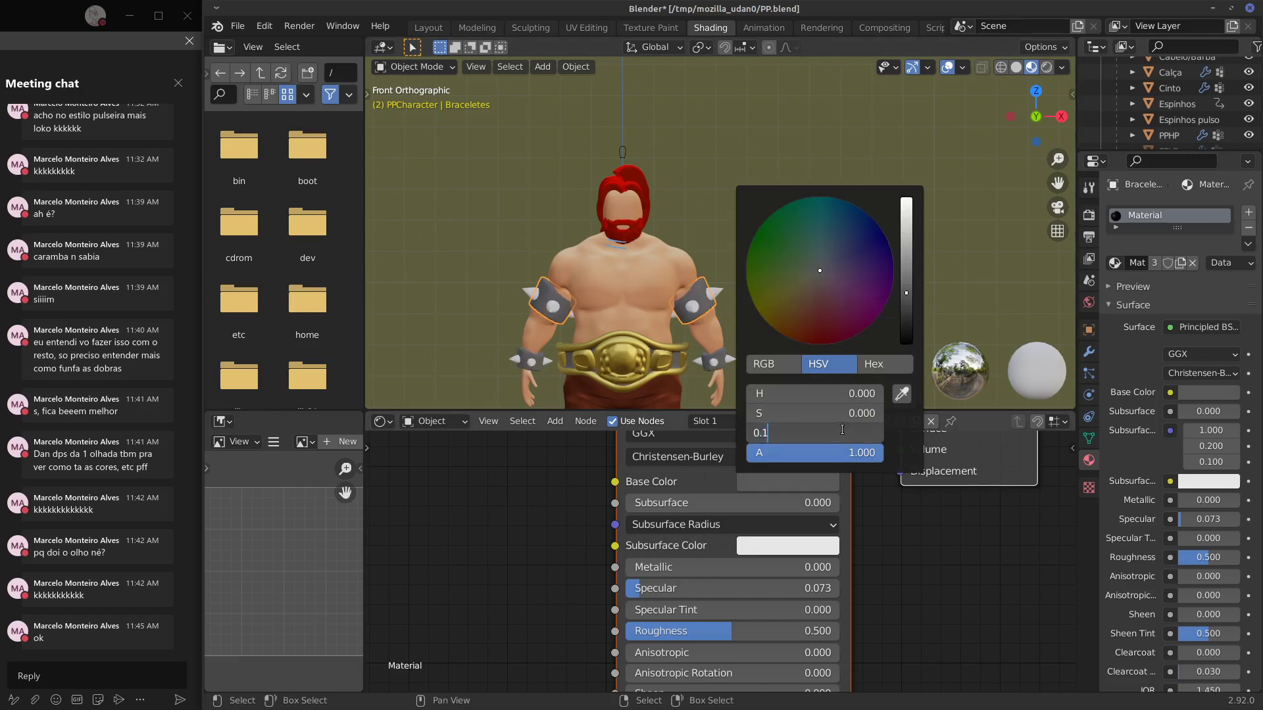
pyautogui.write('0.01')
pyautogui.press('Return')
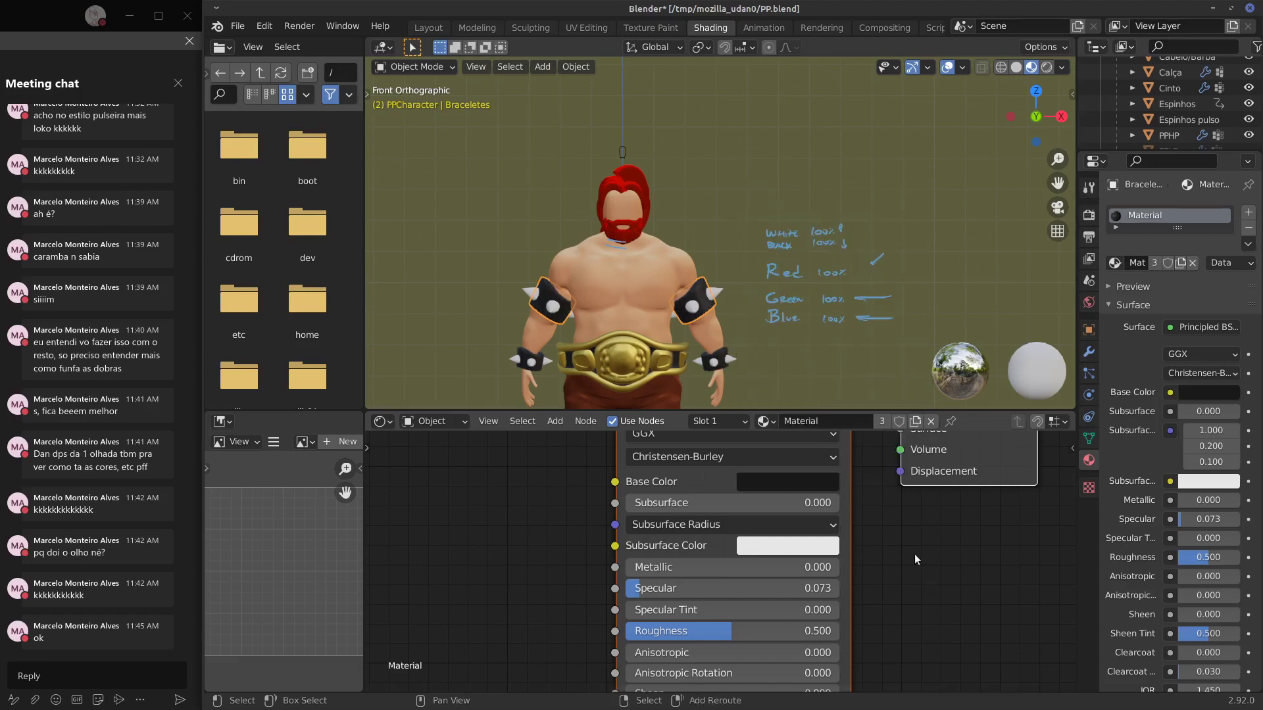
# Sketch short annotation strokes at the upper edge of the spiked armband and erase them.
pyautogui.moveTo(738, 325); pyautogui.dragTo(741, 247, button='middle')
pyautogui.scroll(5, 724, 310)
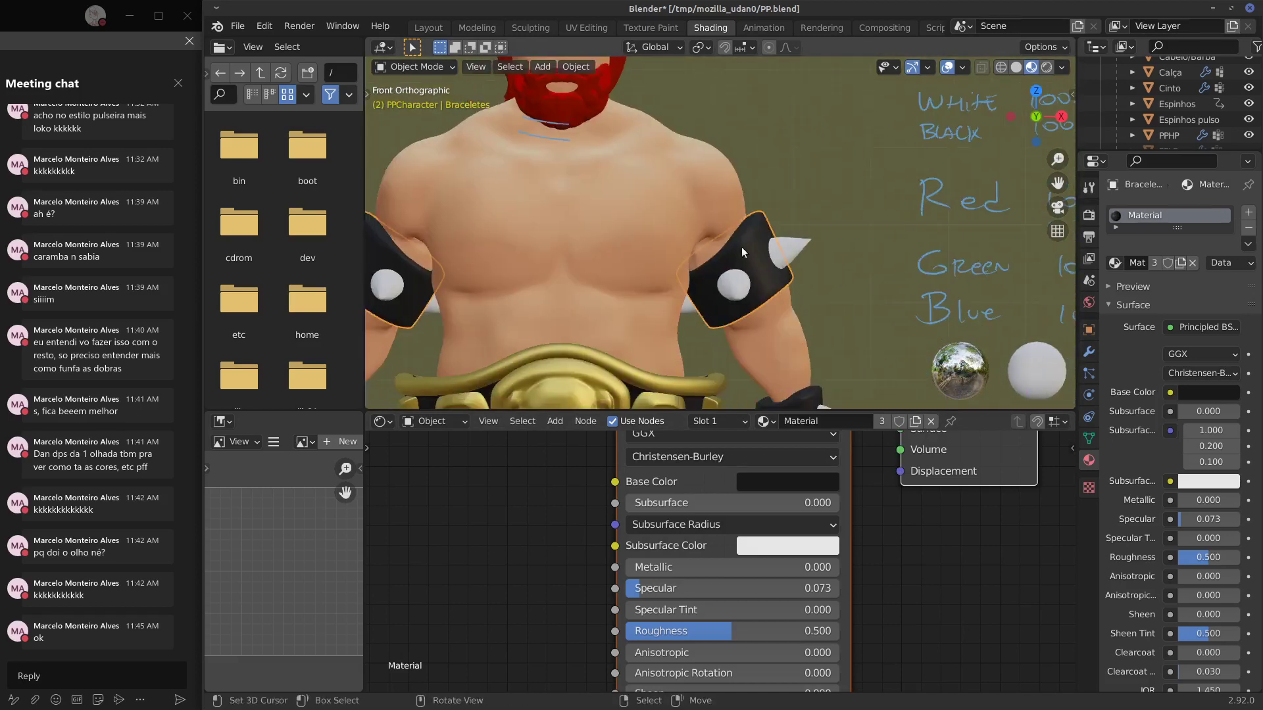
pyautogui.moveTo(783, 206); pyautogui.dragTo(776, 210)
pyautogui.moveTo(775, 196); pyautogui.dragTo(794, 218)
pyautogui.moveTo(774, 224); pyautogui.dragTo(829, 136, button='right')
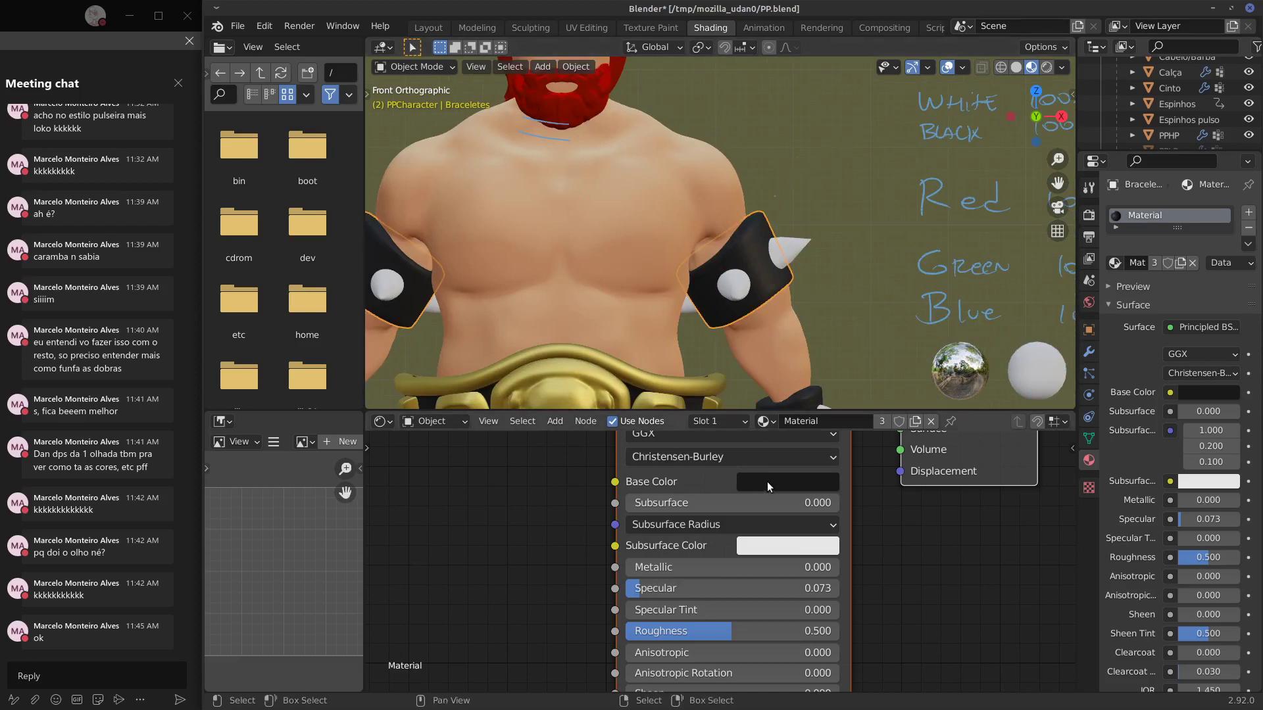
# Set the HSV value of the bracelet material's base colour to 0.005.
pyautogui.click(767, 481)
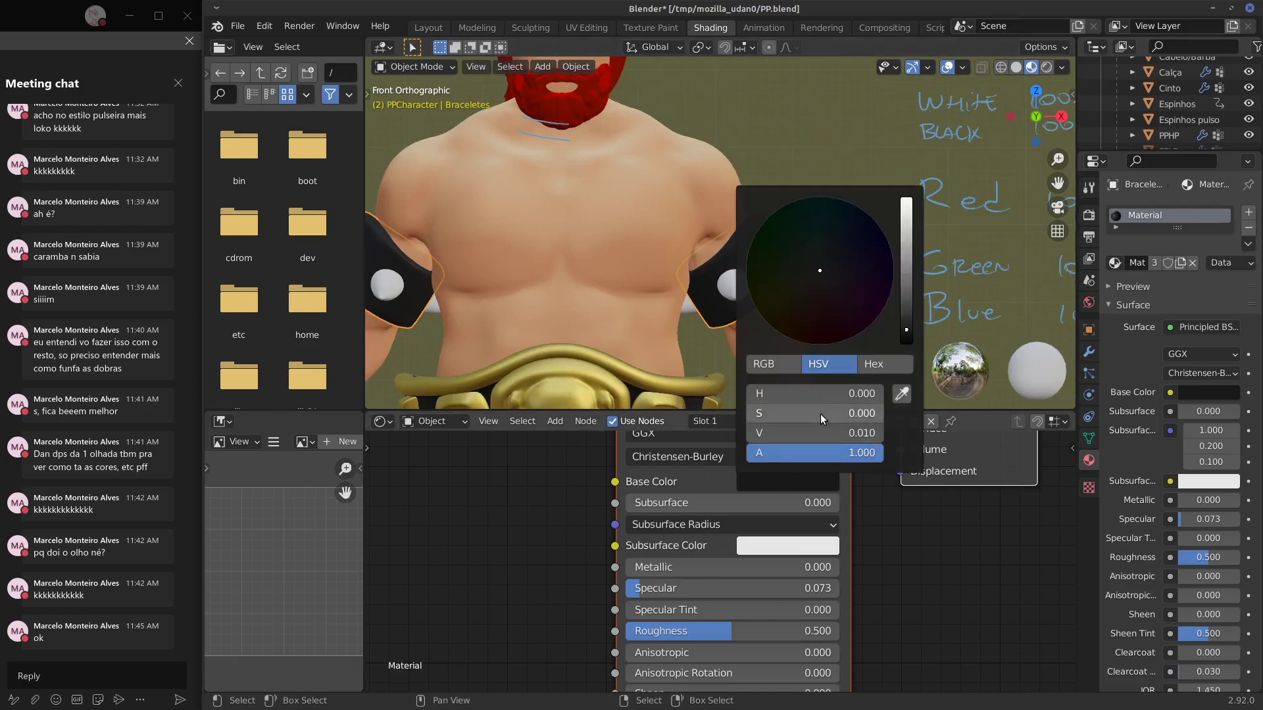
pyautogui.click(837, 436)
pyautogui.click(849, 428)
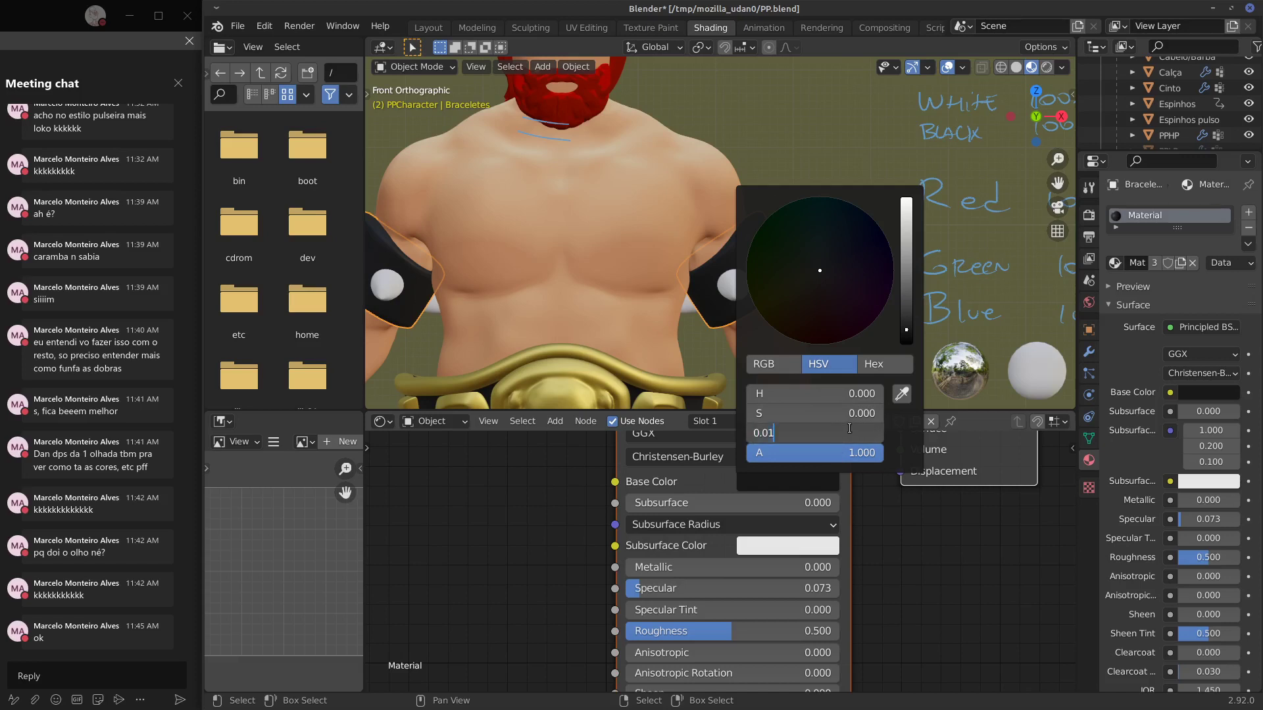
pyautogui.press('BackSpace')
pyautogui.write('05')
pyautogui.press('Return')
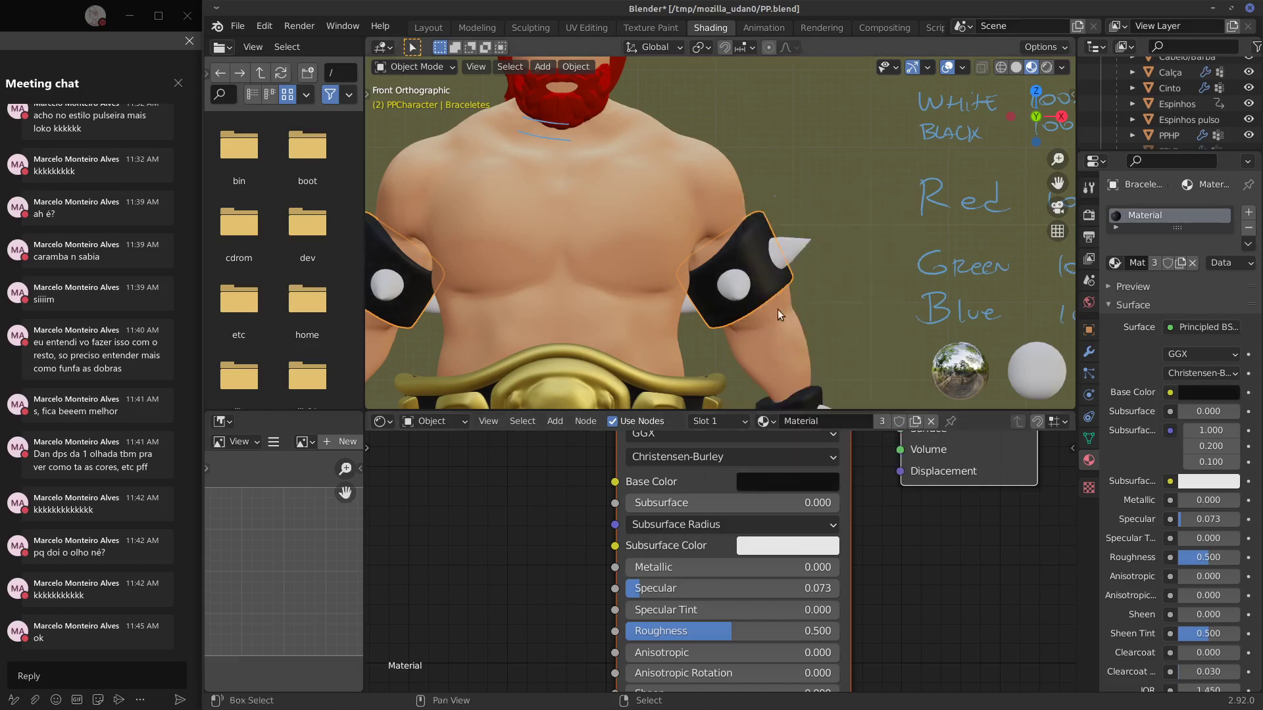
# Set the HSV value of the bracelet material's Base Color to 0.010 and recheck it in the colour picker.
pyautogui.keyDown('shift'); pyautogui.moveTo(777, 310); pyautogui.dragTo(807, 325, button='middle'); pyautogui.keyUp('shift')
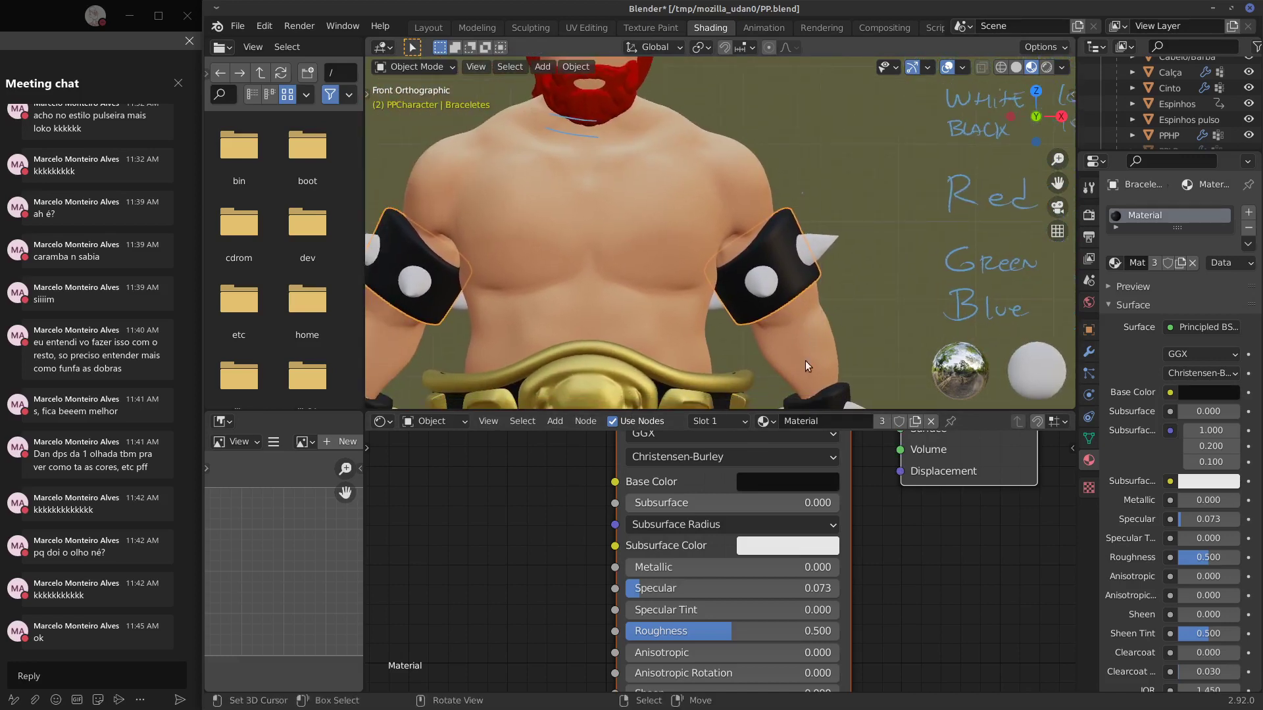
pyautogui.click(795, 483)
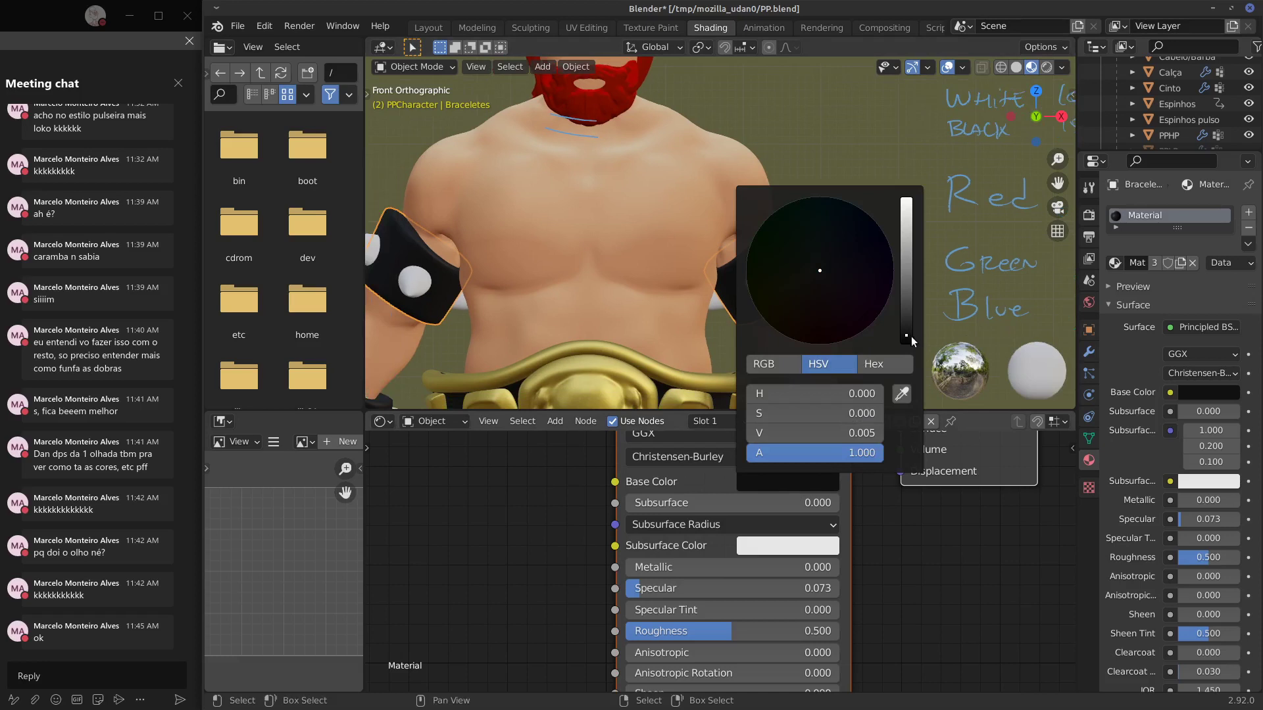
pyautogui.doubleClick(854, 436)
pyautogui.press('BackSpace')
pyautogui.press('BackSpace')
pyautogui.press('BackSpace')
pyautogui.press('BackSpace')
pyautogui.press('BackSpace')
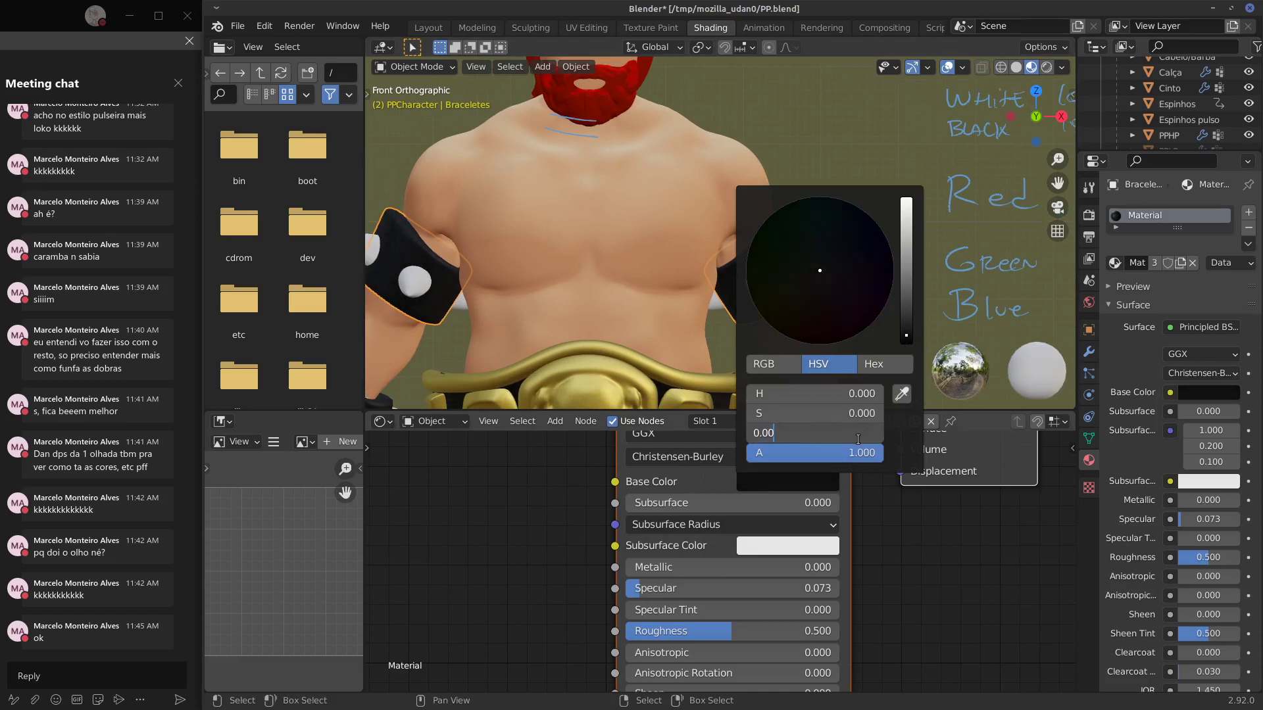
pyautogui.write('10')
pyautogui.press('Return')
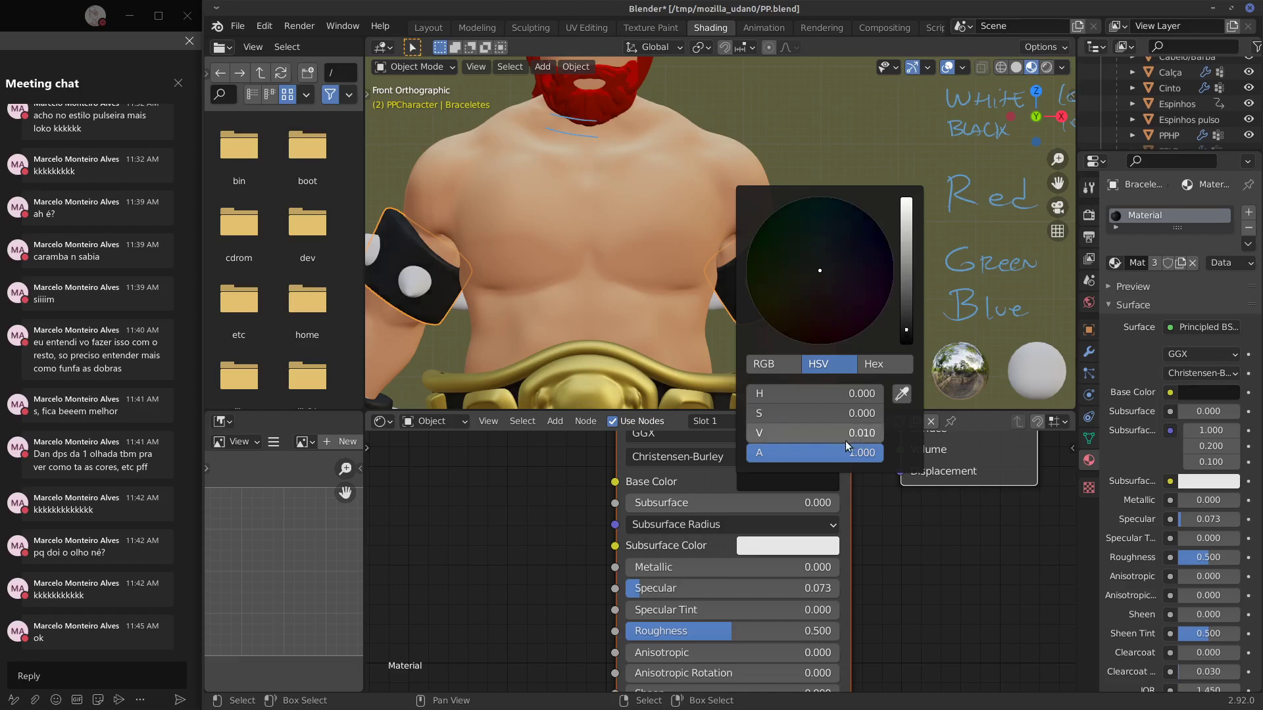
pyautogui.scroll(2, 875, 523)
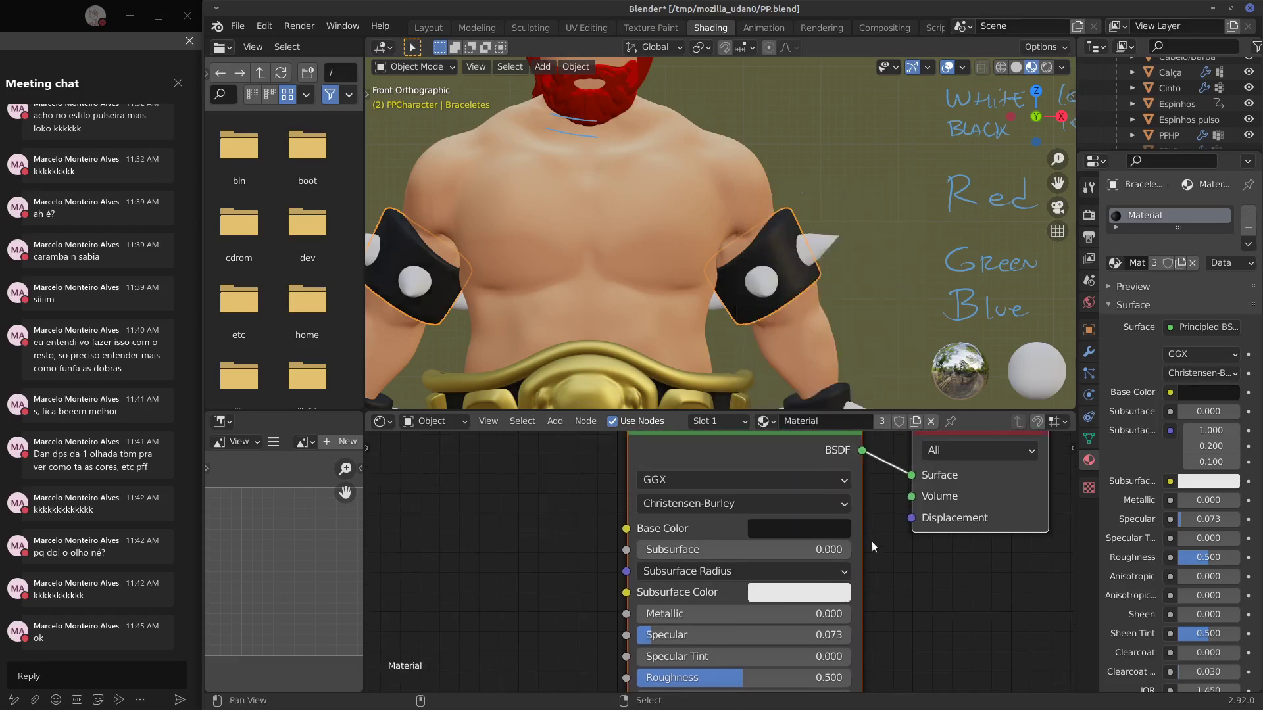
pyautogui.click(795, 530)
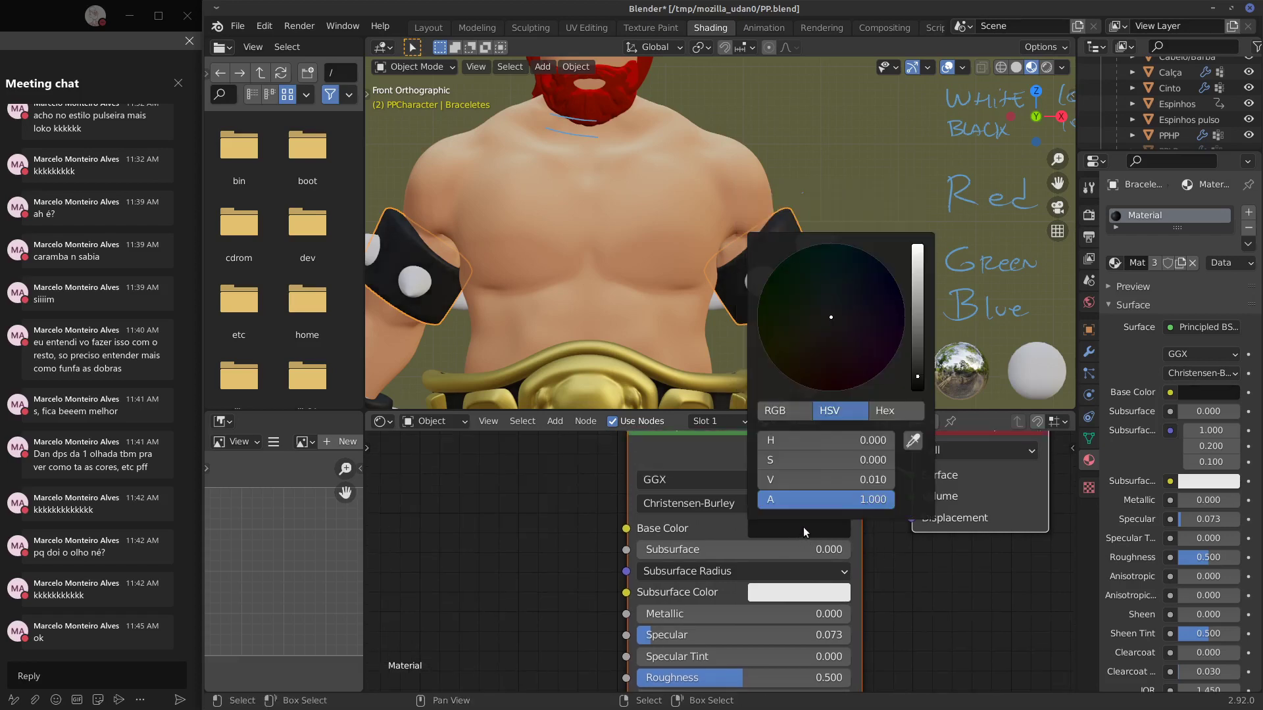
pyautogui.moveTo(771, 461)
pyautogui.mouseDown()
pyautogui.moveTo(820, 461)
pyautogui.moveTo(756, 461)
pyautogui.mouseUp()
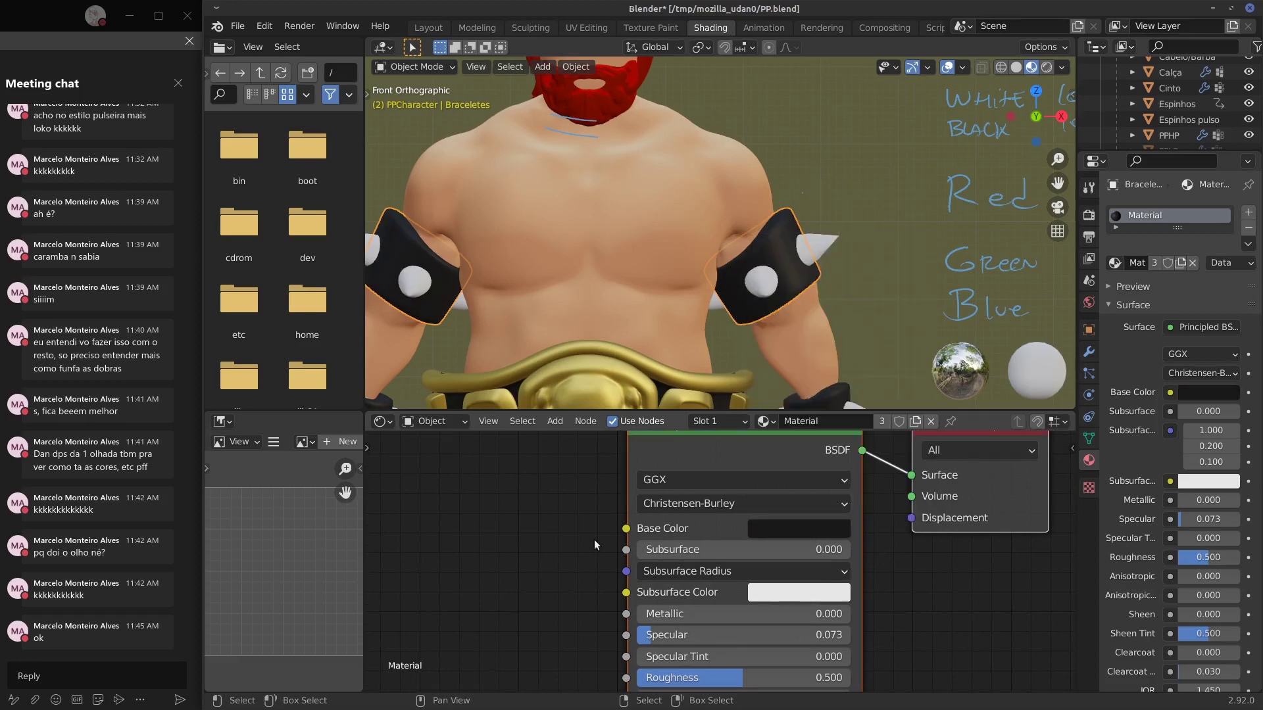
# Examine the character's upper body to judge the bracelets' near-black colour alongside the red hair and the skin.
pyautogui.moveTo(943, 590)
pyautogui.mouseDown(button='middle')
pyautogui.moveTo(937, 552)
pyautogui.moveTo(925, 597)
pyautogui.mouseUp(button='middle')
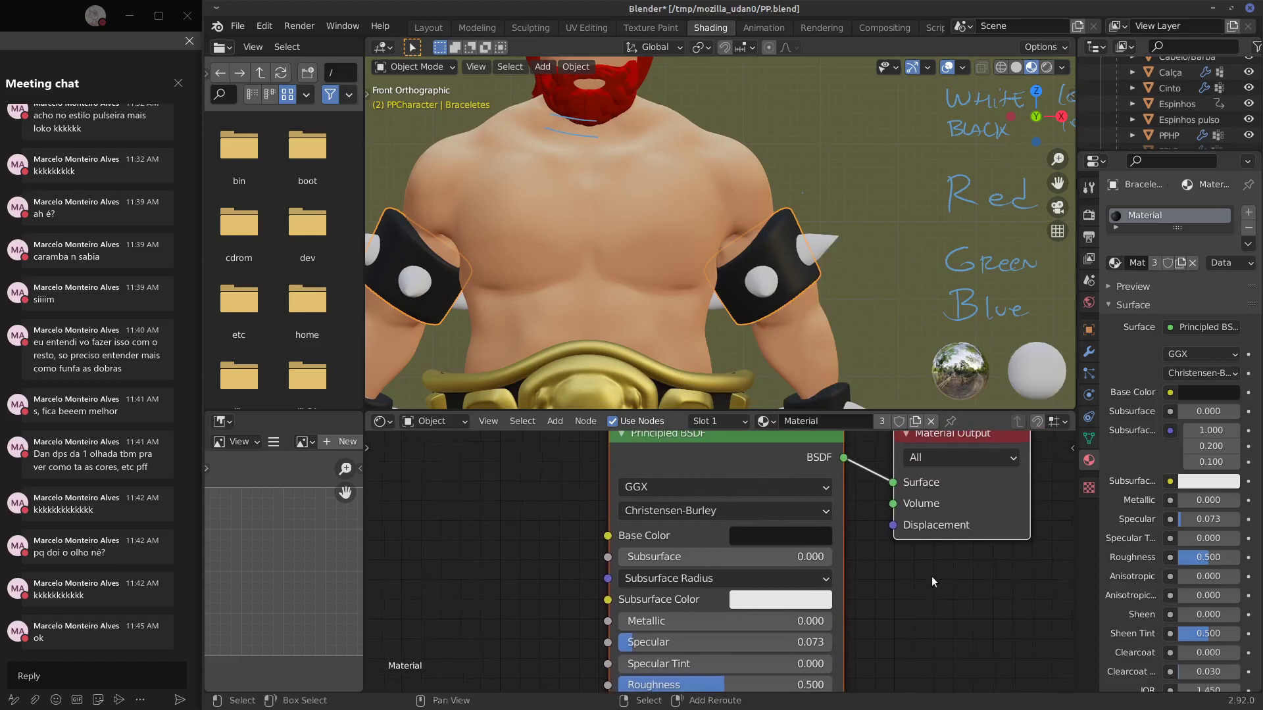
pyautogui.scroll(-1, 893, 255)
pyautogui.scroll(-2, 917, 266)
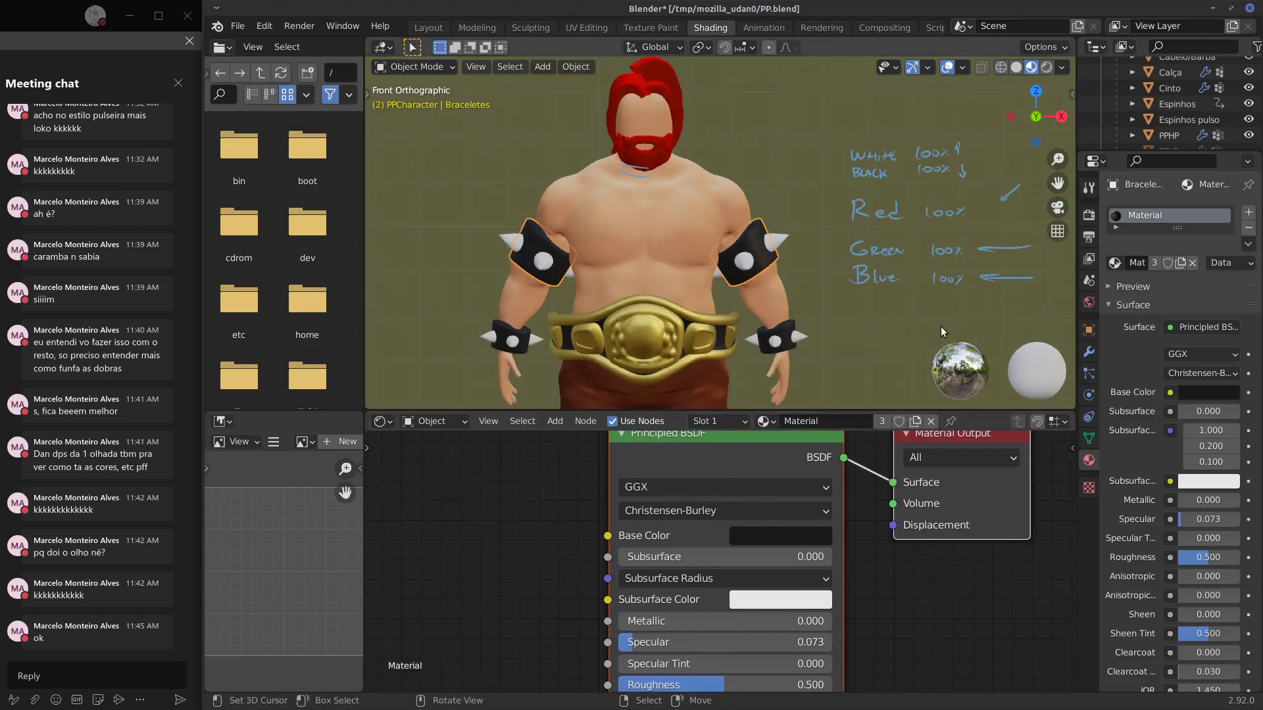
pyautogui.keyDown('shift'); pyautogui.moveTo(941, 331); pyautogui.dragTo(893, 309, button='middle'); pyautogui.keyUp('shift')
pyautogui.moveTo(960, 594); pyautogui.dragTo(837, 636, button='middle')
pyautogui.keyDown('shift'); pyautogui.moveTo(841, 307); pyautogui.dragTo(878, 347, button='middle'); pyautogui.keyUp('shift')
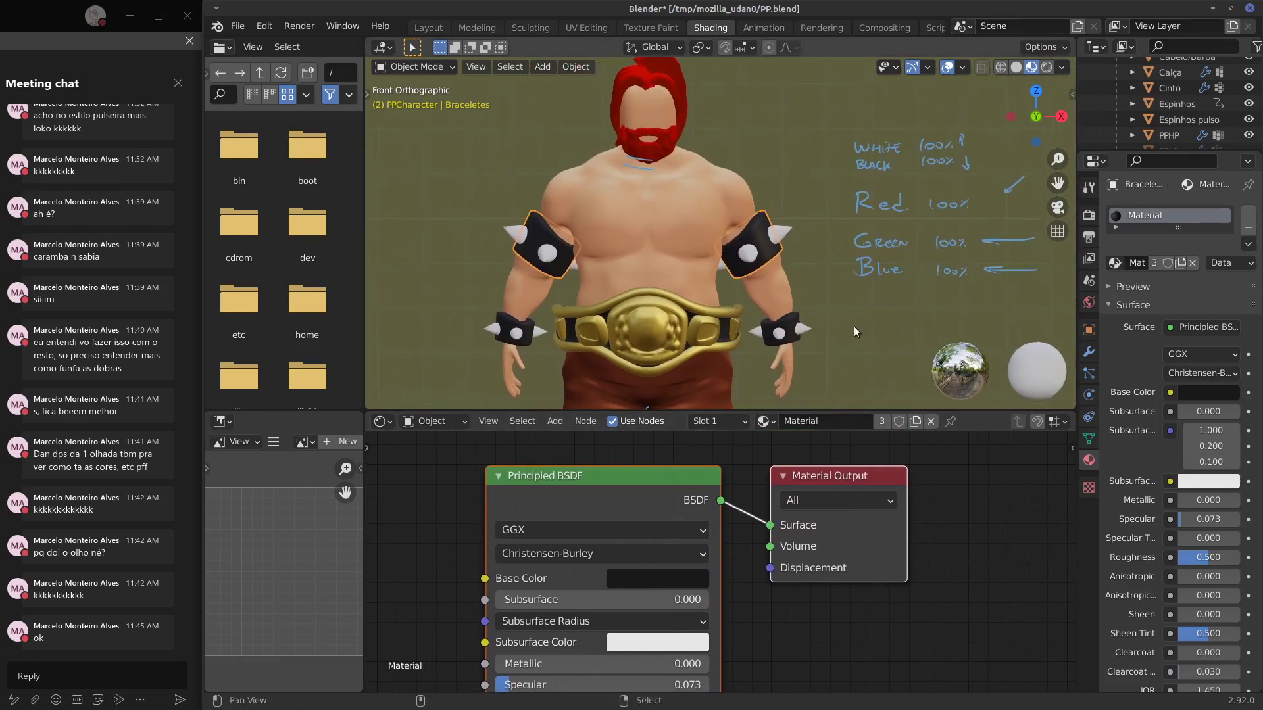
pyautogui.keyDown('shift'); pyautogui.moveTo(767, 152); pyautogui.dragTo(762, 182, button='middle'); pyautogui.keyUp('shift')
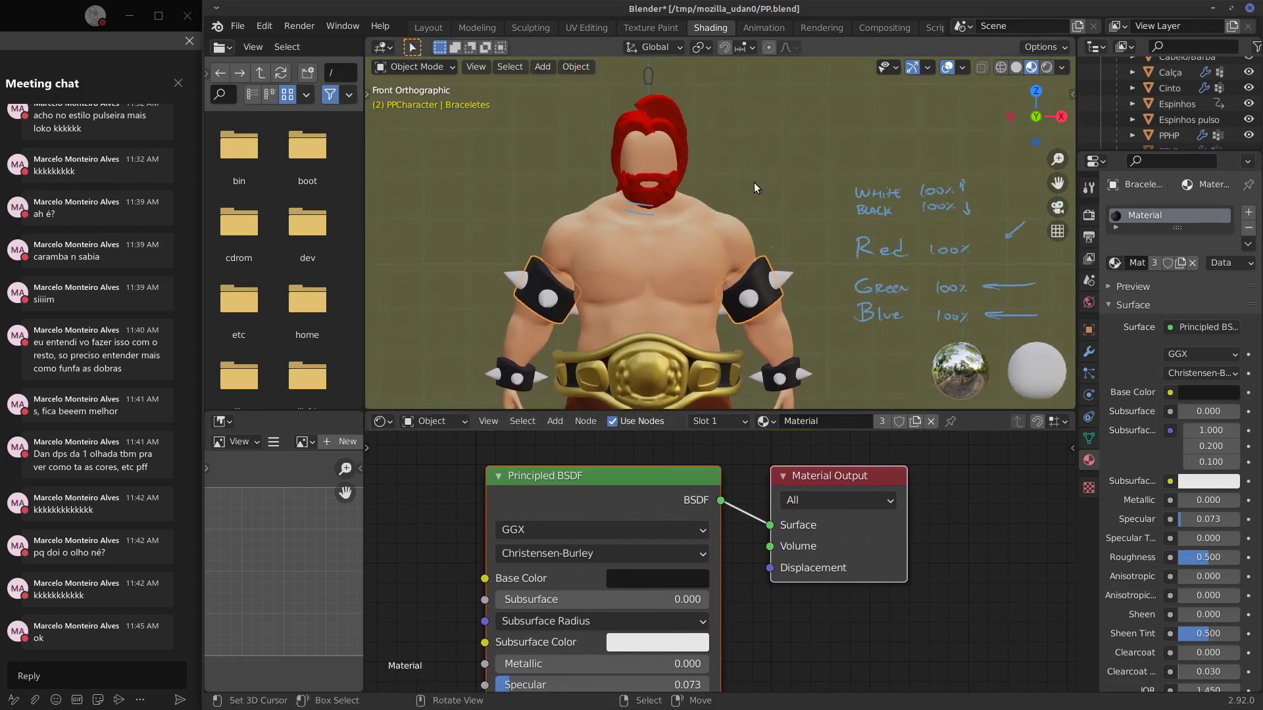
pyautogui.moveTo(753, 190); pyautogui.dragTo(721, 217)
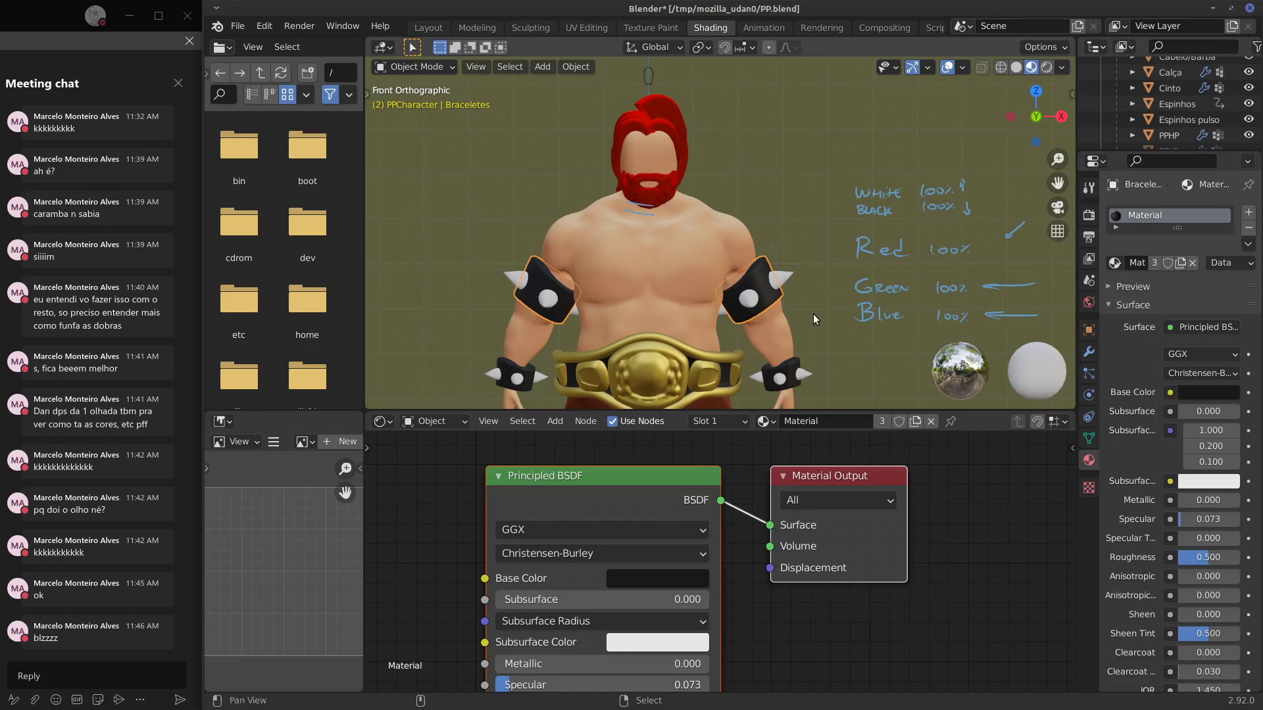
# Sketch annotation curves around the spiked armbands and forearms, and circle the character's head and hair.
pyautogui.keyDown('shift'); pyautogui.moveTo(813, 314); pyautogui.dragTo(819, 245, button='middle'); pyautogui.keyUp('shift')
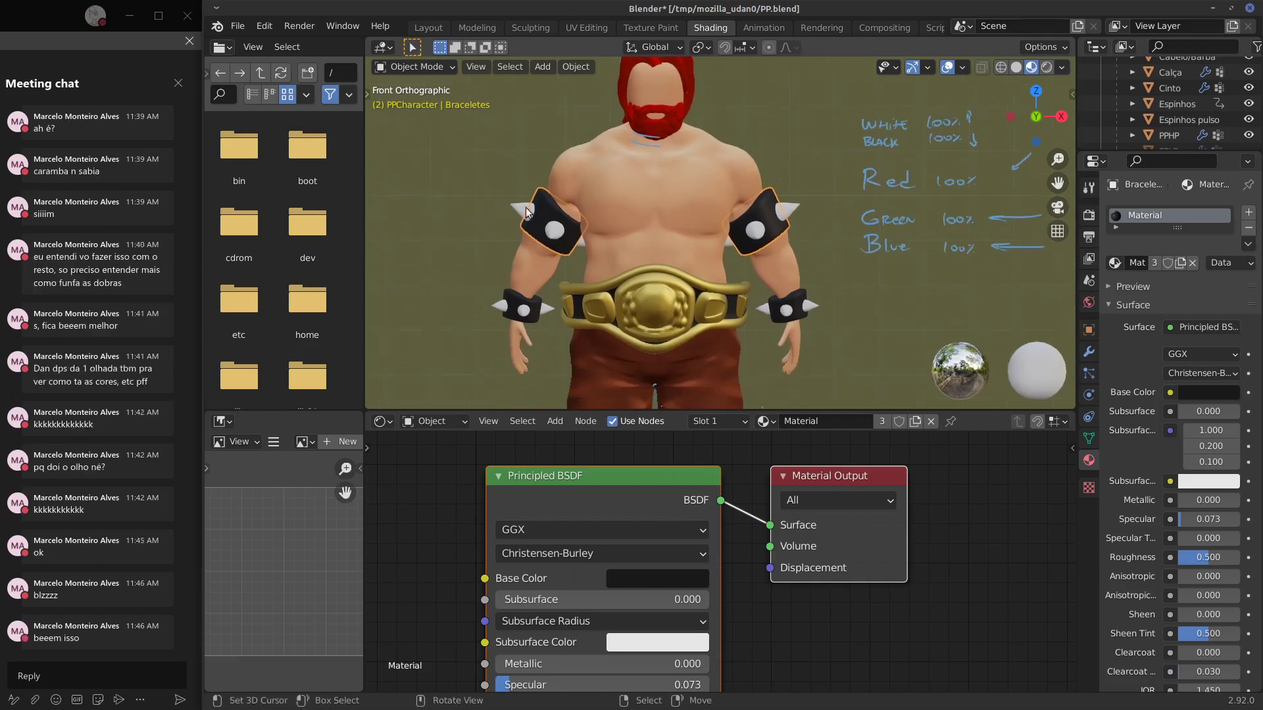
pyautogui.moveTo(531, 174)
pyautogui.mouseDown()
pyautogui.moveTo(587, 314)
pyautogui.moveTo(591, 192)
pyautogui.mouseUp()
pyautogui.moveTo(740, 198)
pyautogui.mouseDown()
pyautogui.moveTo(712, 261)
pyautogui.moveTo(748, 224)
pyautogui.mouseUp()
pyautogui.moveTo(755, 328)
pyautogui.mouseDown(button='right')
pyautogui.moveTo(755, 217)
pyautogui.moveTo(539, 282)
pyautogui.moveTo(544, 219)
pyautogui.mouseUp(button='right')
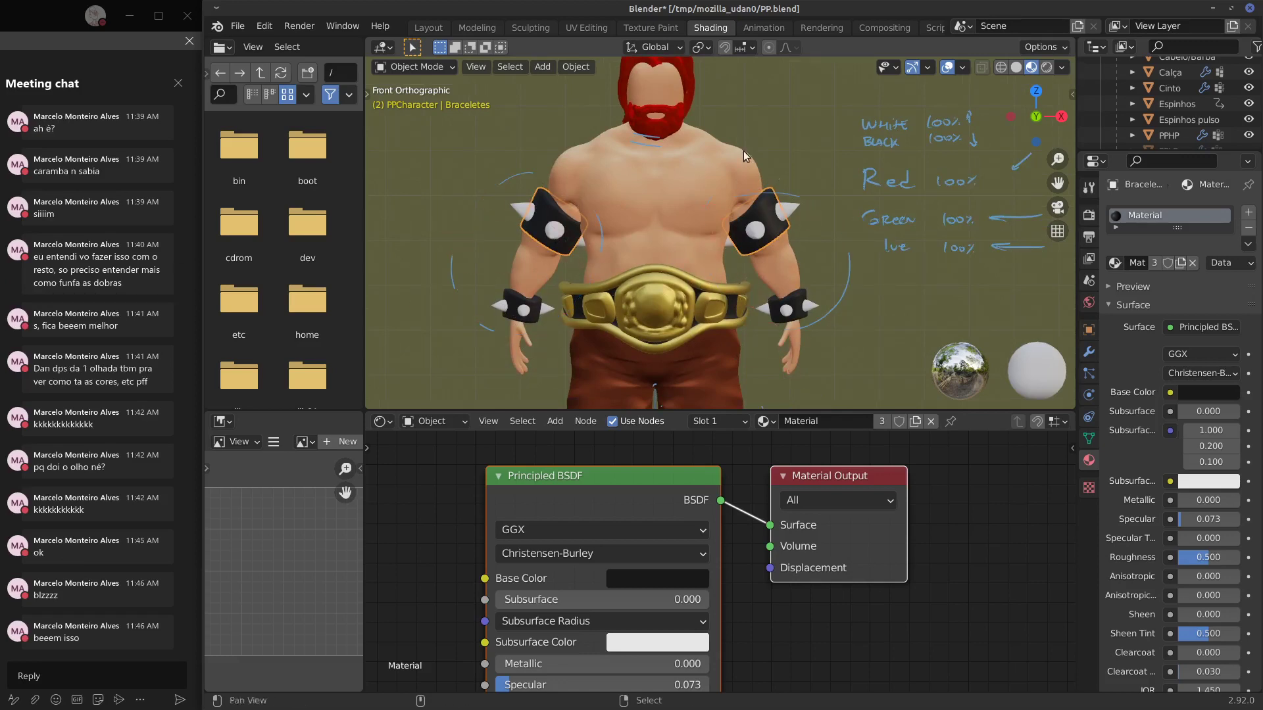
pyautogui.keyDown('shift'); pyautogui.moveTo(633, 134); pyautogui.dragTo(593, 293, button='middle'); pyautogui.keyUp('shift')
pyautogui.moveTo(592, 293); pyautogui.dragTo(612, 175)
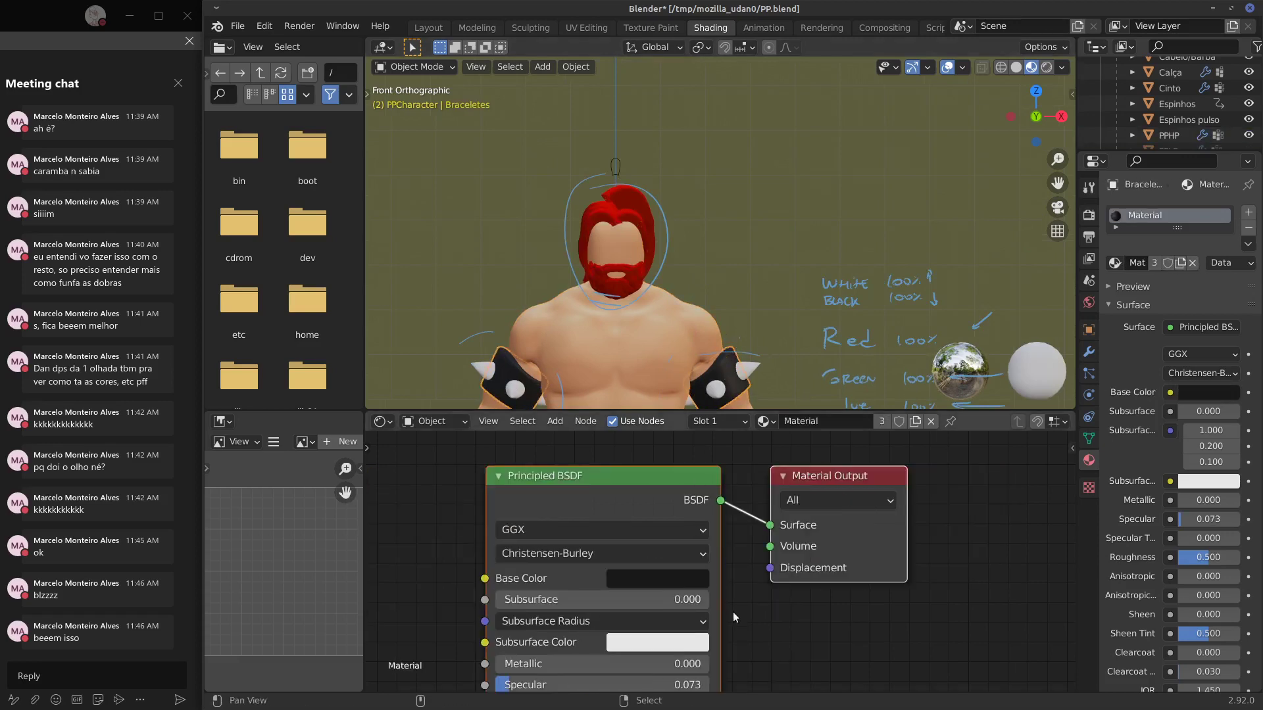
# Close the PP.blend project and return to the browser.
pyautogui.moveTo(664, 591); pyautogui.dragTo(726, 552, button='middle')
pyautogui.click(743, 536)
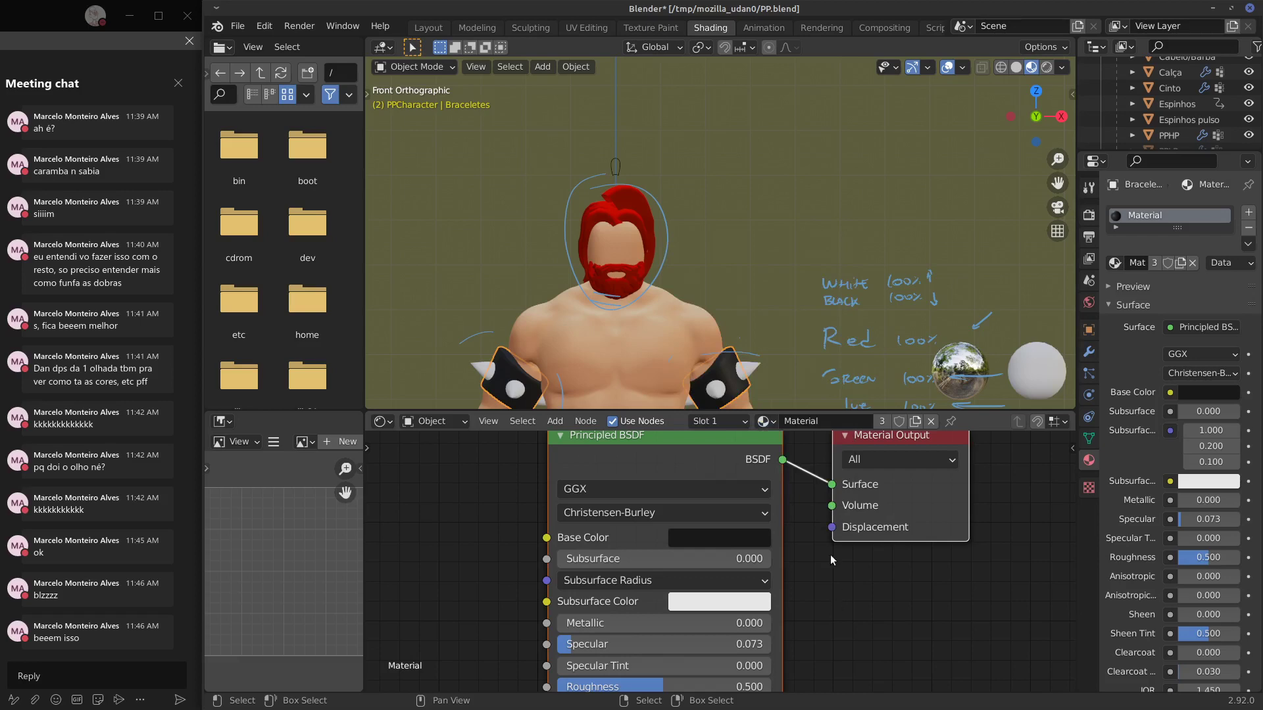
pyautogui.moveTo(839, 366)
pyautogui.keyDown('shift'); pyautogui.mouseDown(button='middle')
pyautogui.moveTo(764, 305)
pyautogui.moveTo(798, 283)
pyautogui.moveTo(786, 287)
pyautogui.mouseUp(button='middle'); pyautogui.keyUp('shift')
pyautogui.scroll(-5, 786, 321)
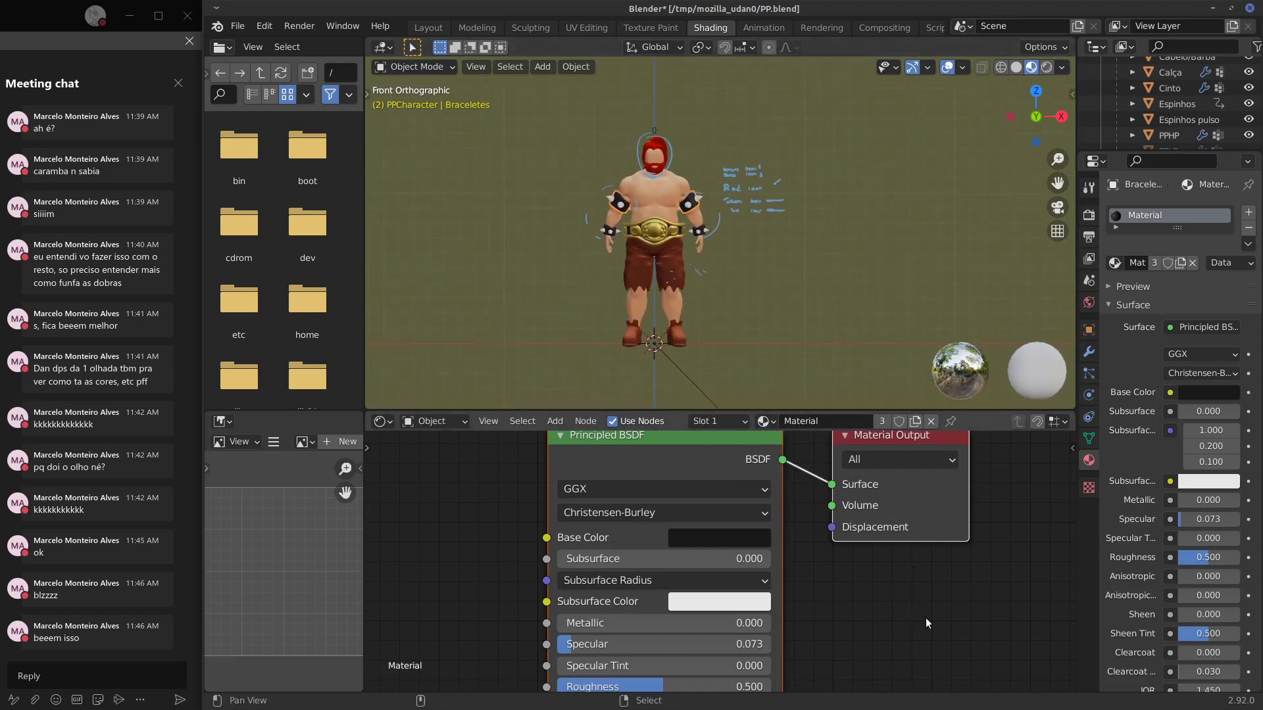
pyautogui.scroll(1, 803, 283)
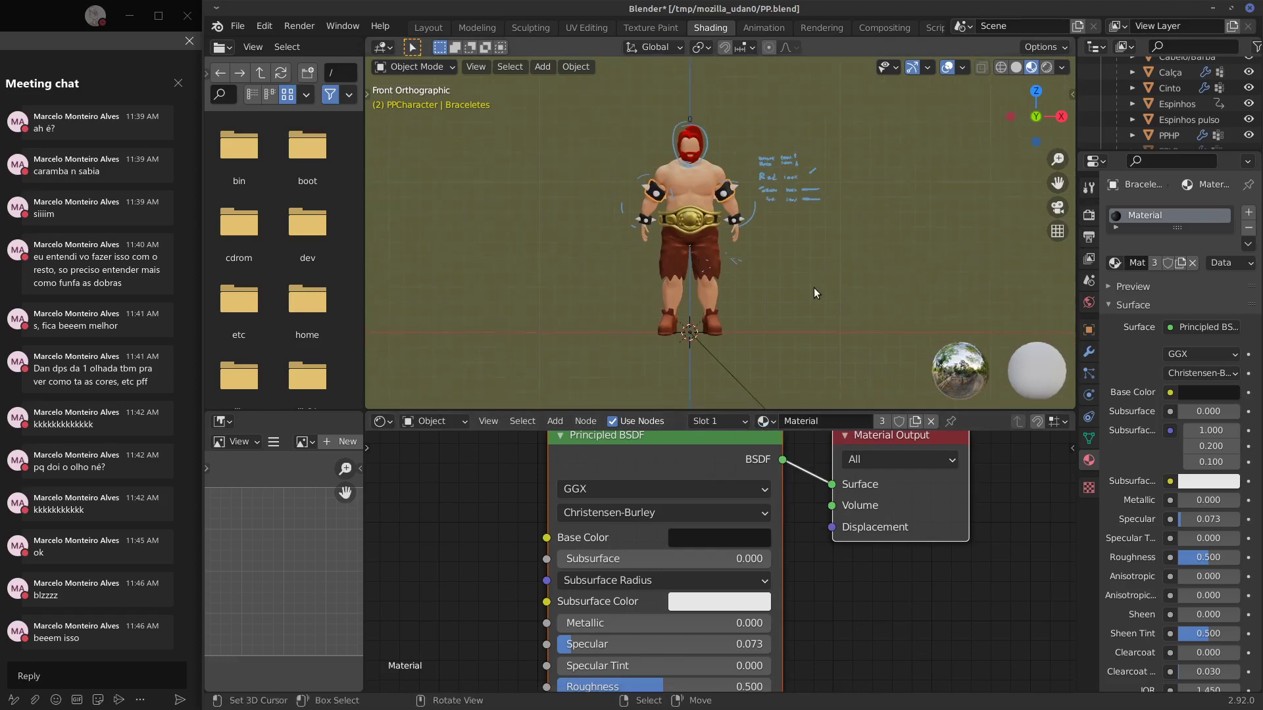
pyautogui.scroll(1, 817, 286)
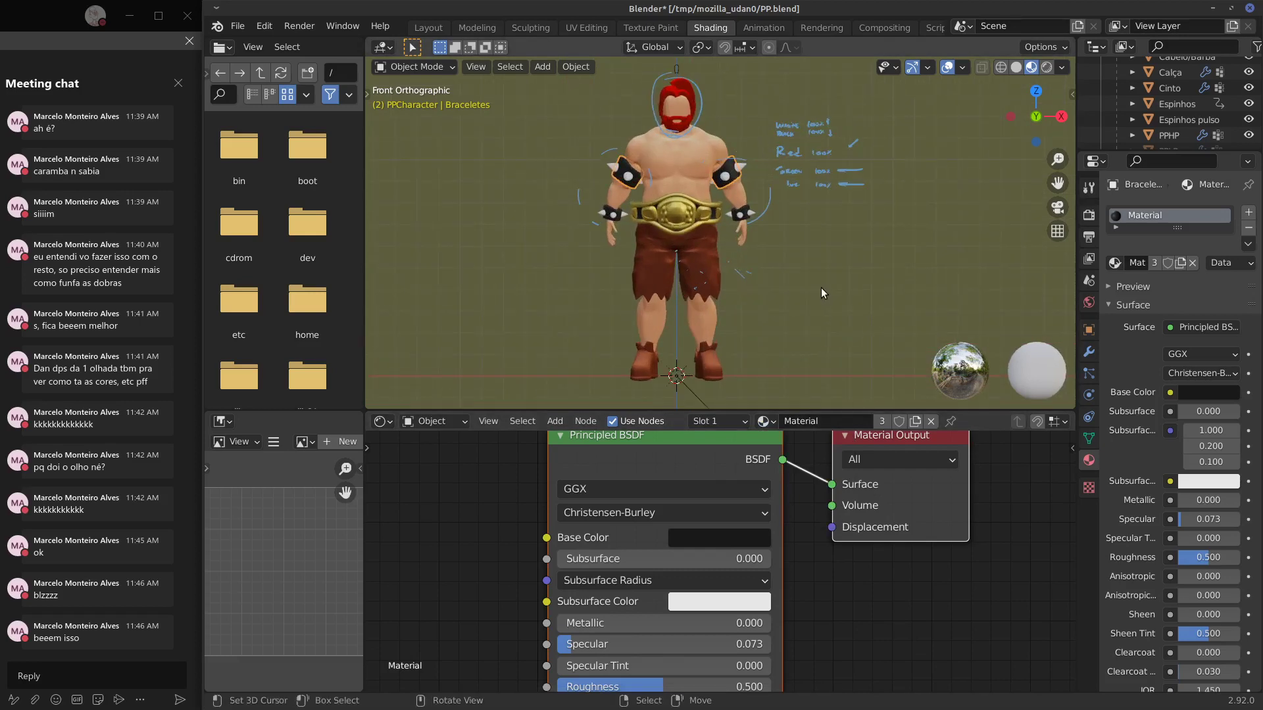
pyautogui.click(1249, 8)
pyautogui.click(659, 389)
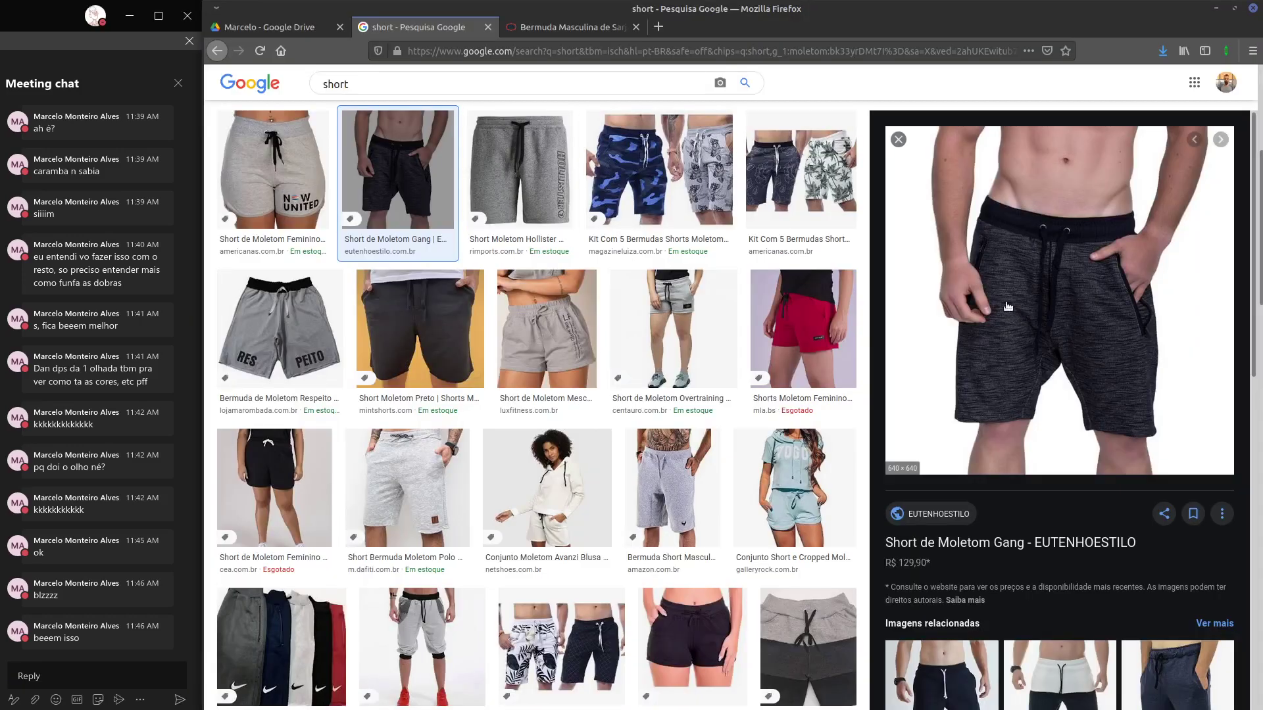
# Close the "short" image search, download Pte.blend from the Google Drive folder and open it in Blender.
pyautogui.click(489, 27)
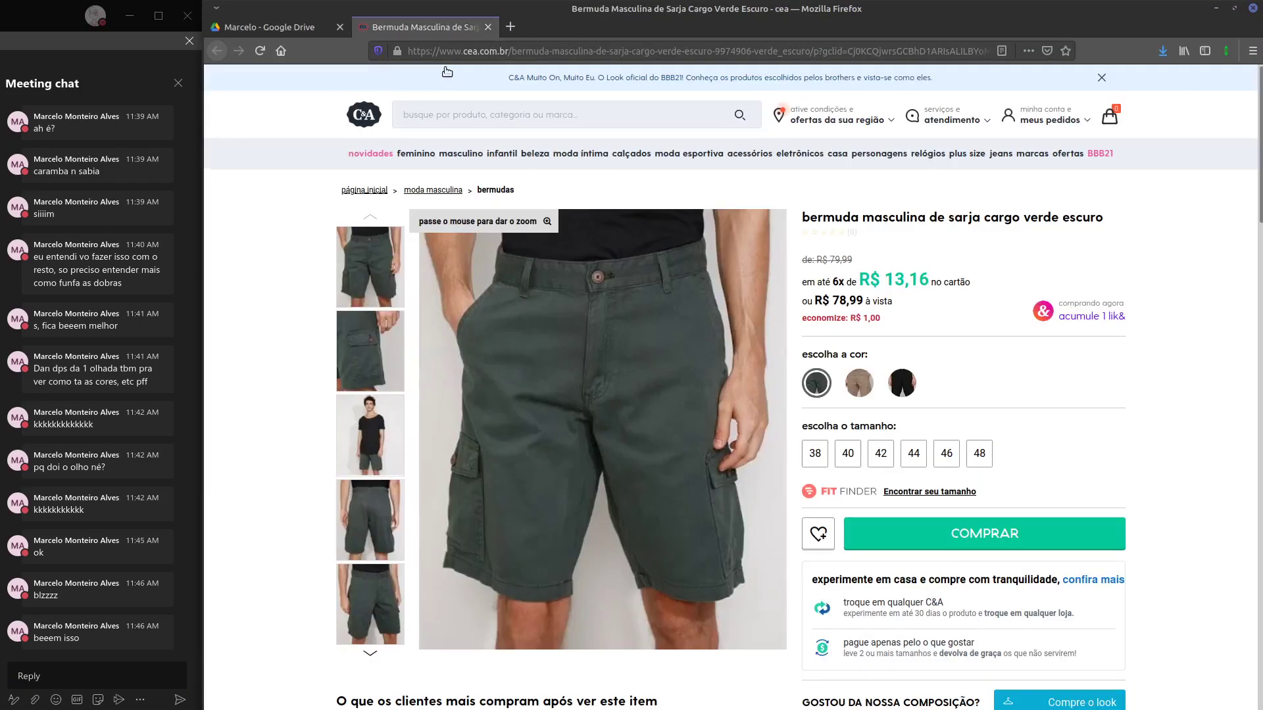
pyautogui.click(299, 29)
pyautogui.doubleClick(460, 304)
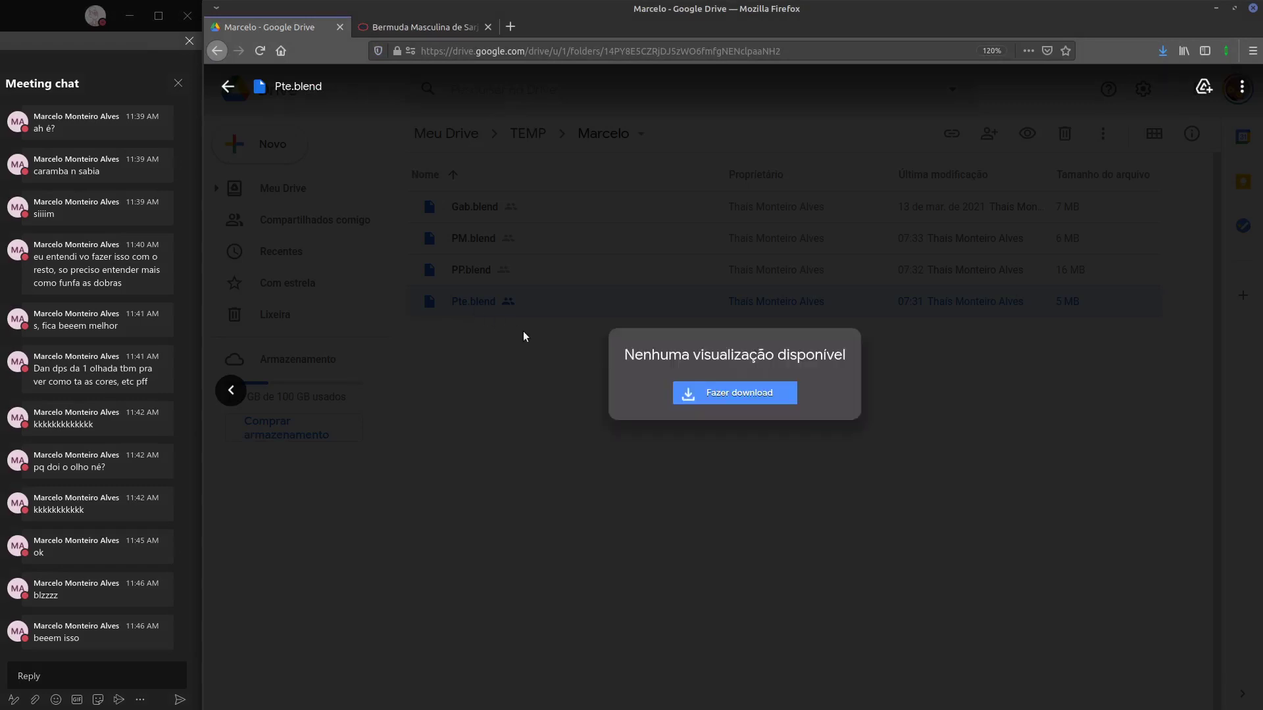
pyautogui.click(723, 399)
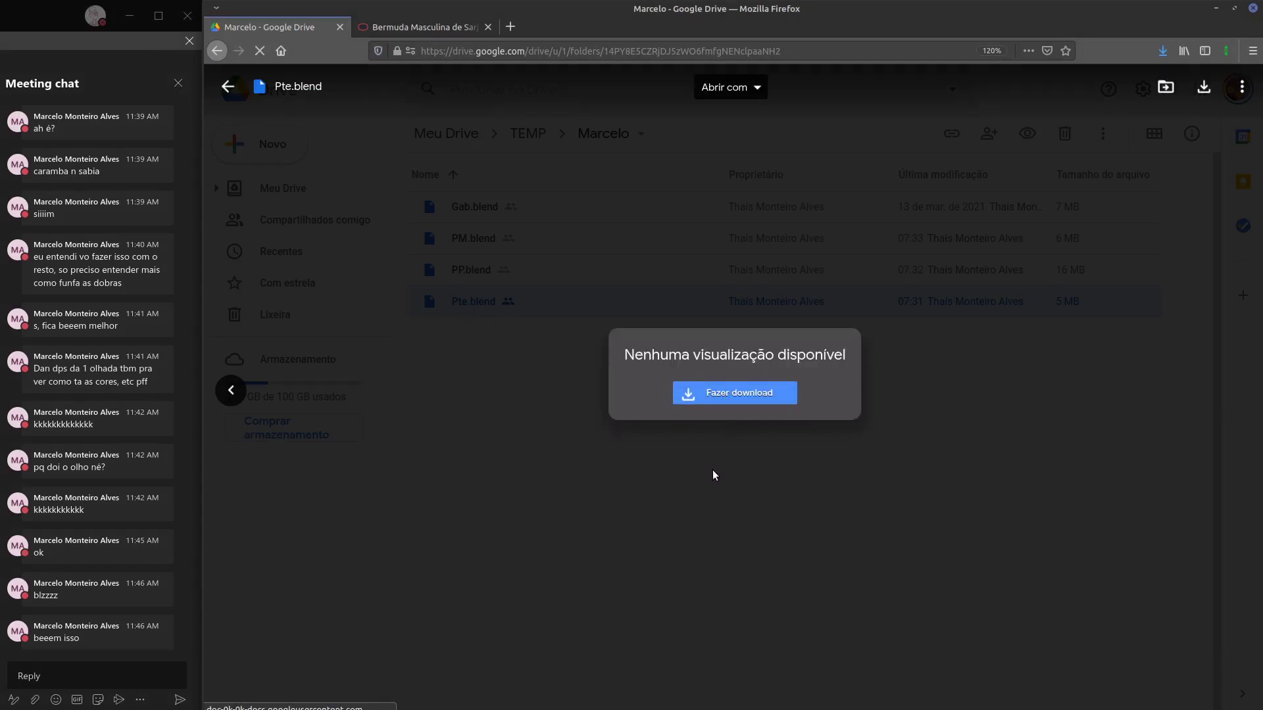
pyautogui.click(659, 482)
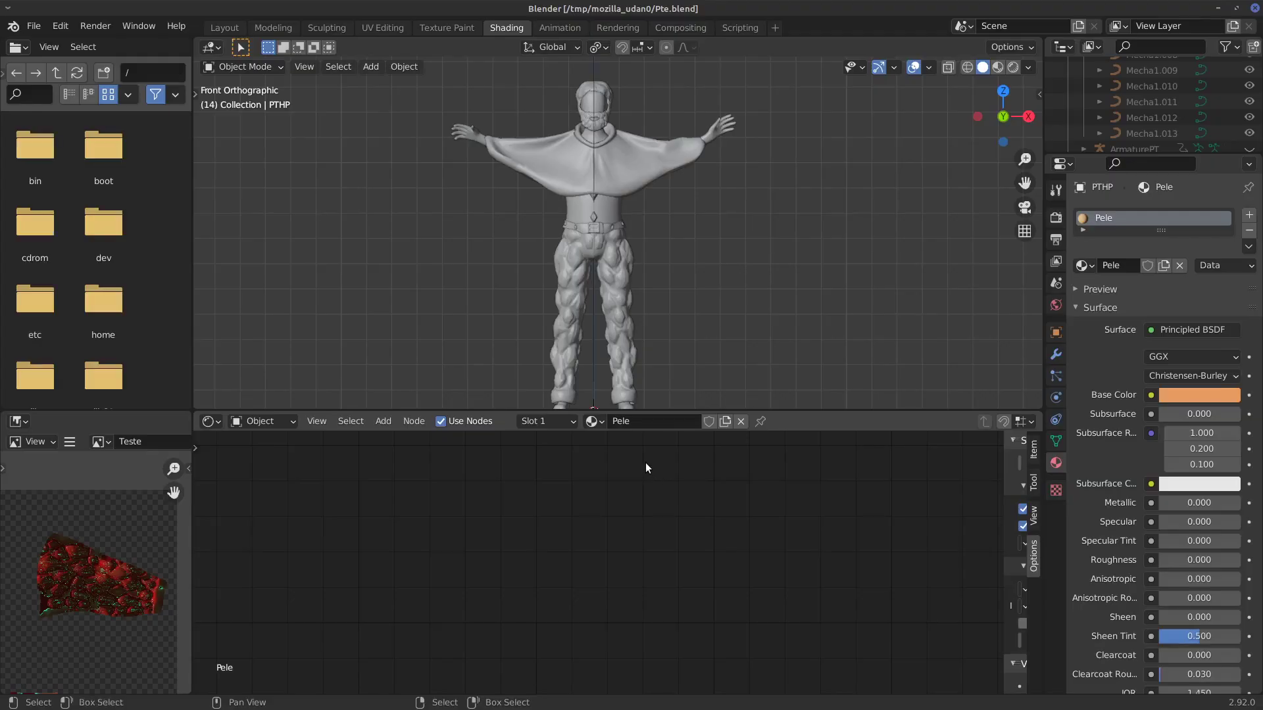
# Restore the Pte.blend window to a smaller size, minimize the browser, and place the Blender window beside the meeting chat.
pyautogui.click(1234, 8)
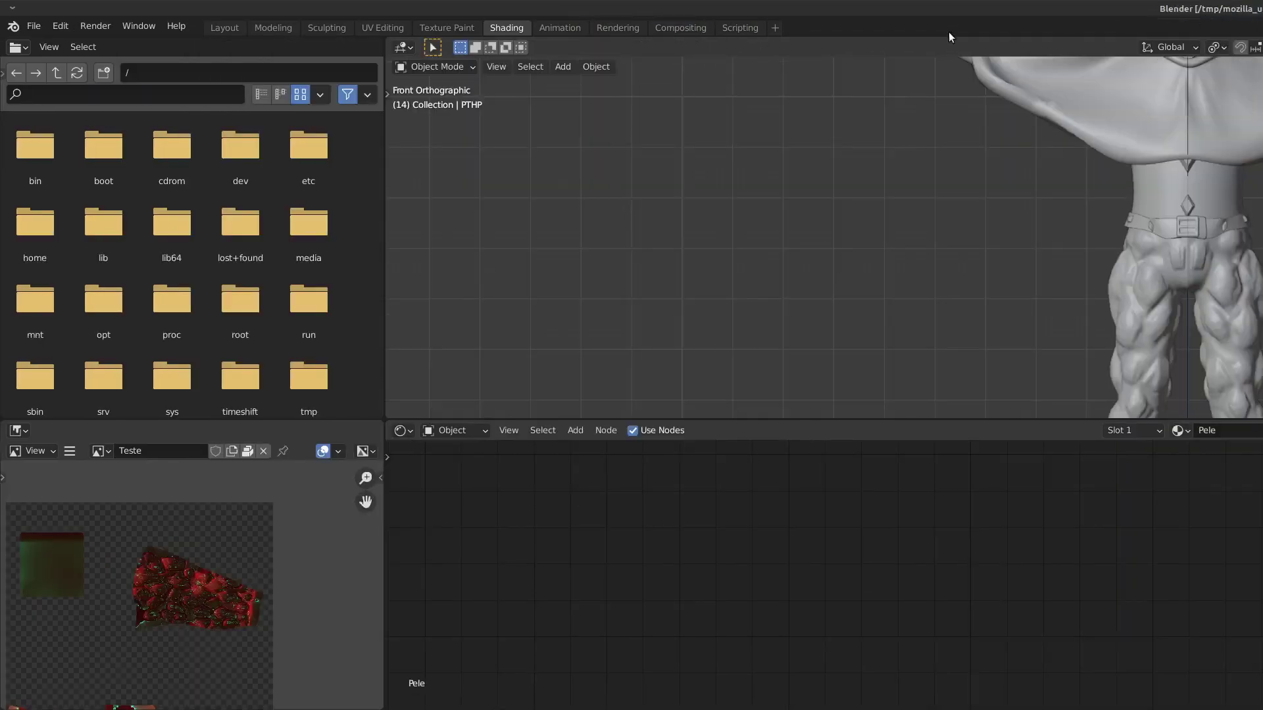
pyautogui.moveTo(430, 11); pyautogui.dragTo(0, 88)
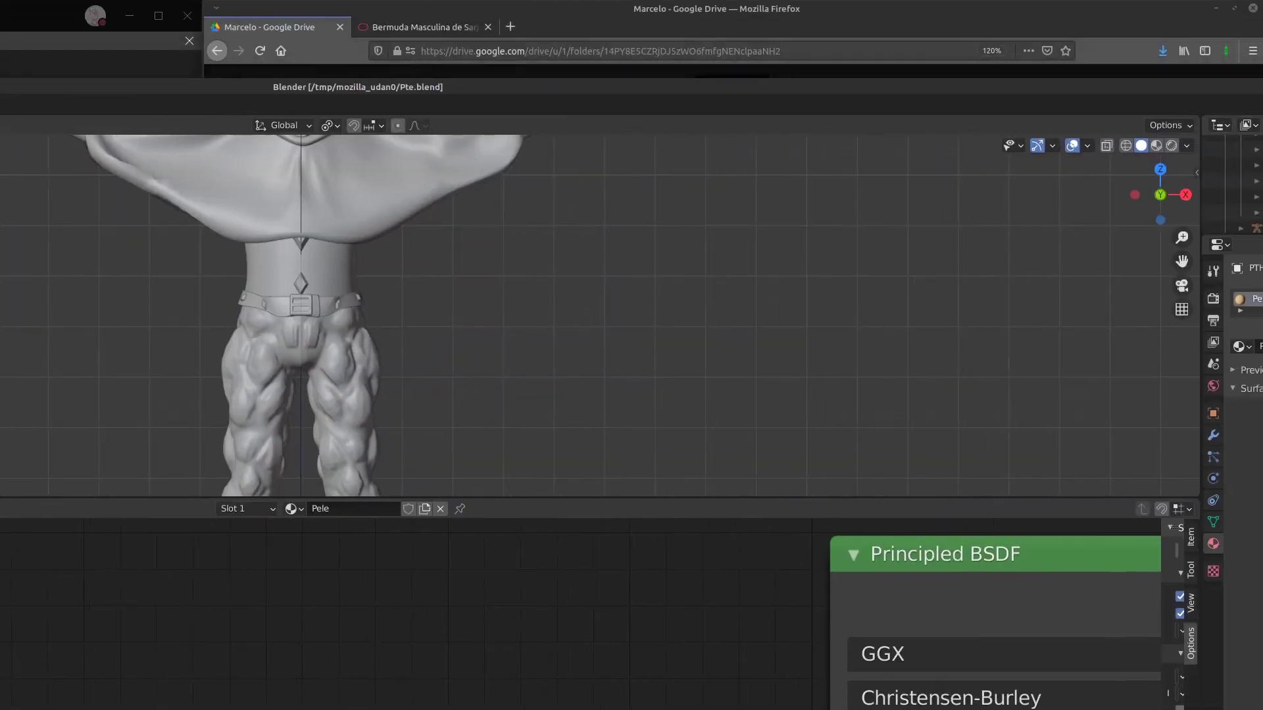
pyautogui.moveTo(0, 79); pyautogui.dragTo(699, 68)
pyautogui.moveTo(798, 77); pyautogui.dragTo(374, 14)
pyautogui.click(374, 9)
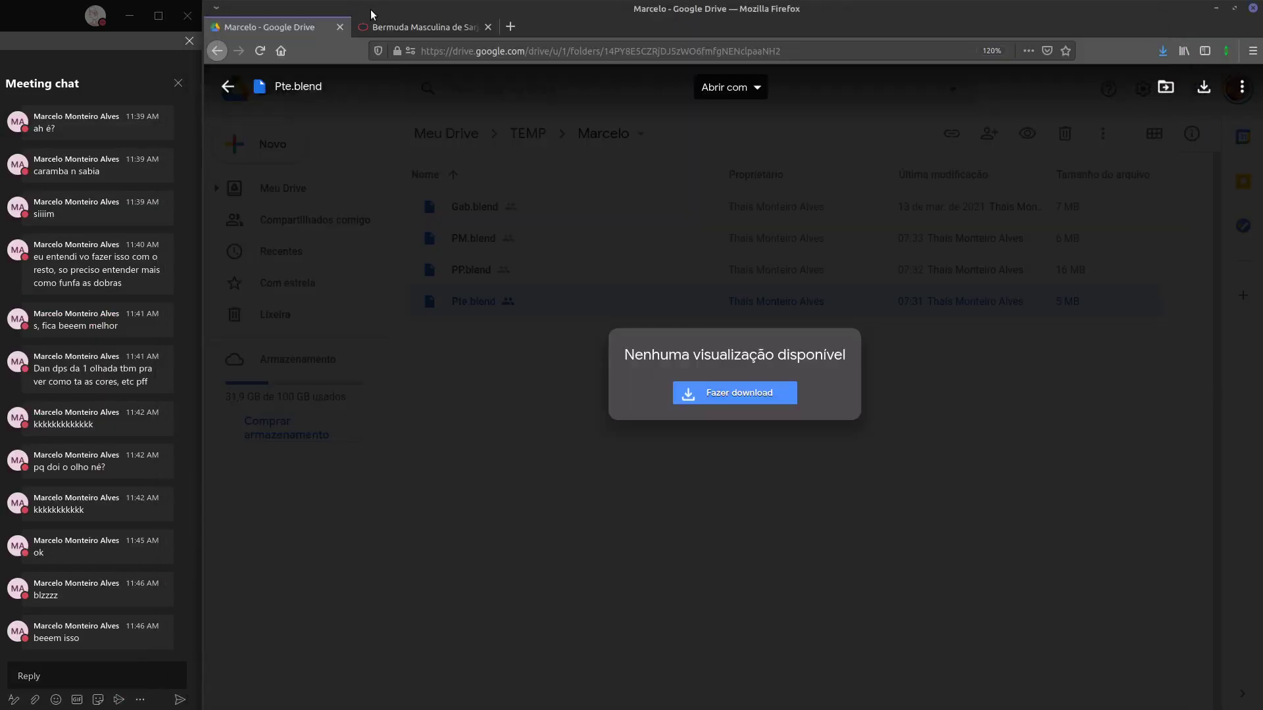
pyautogui.click(1216, 10)
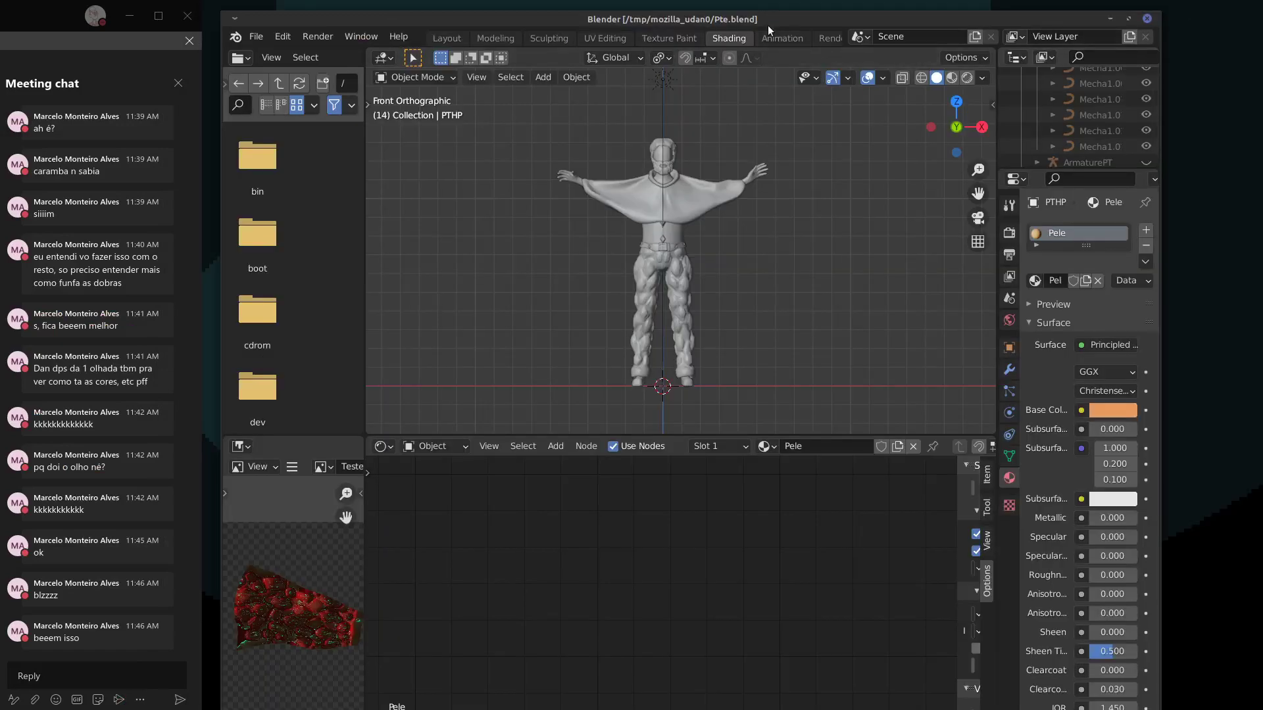
pyautogui.moveTo(765, 15)
pyautogui.mouseDown()
pyautogui.moveTo(777, 2)
pyautogui.moveTo(766, 4)
pyautogui.moveTo(773, 23)
pyautogui.moveTo(766, 13)
pyautogui.mouseUp()
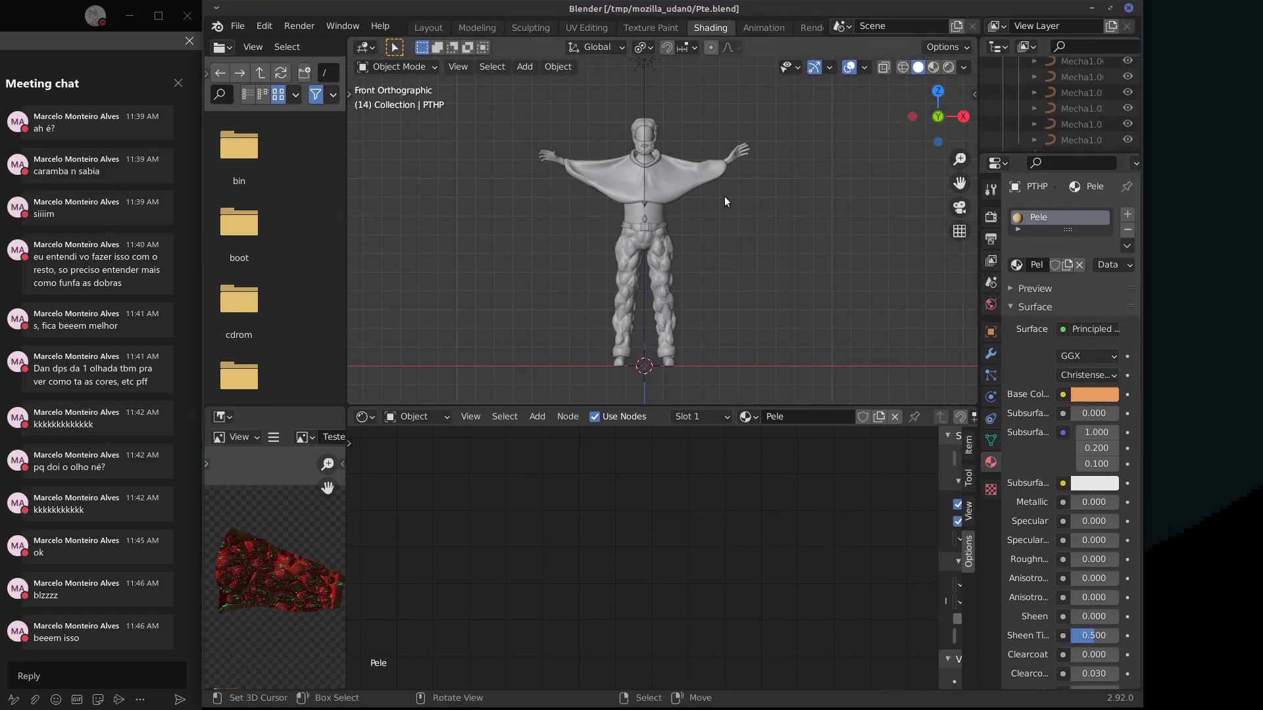
# Inspect the modifiers of the cape (Manto) and of the trousers (Calça).
pyautogui.click(694, 190)
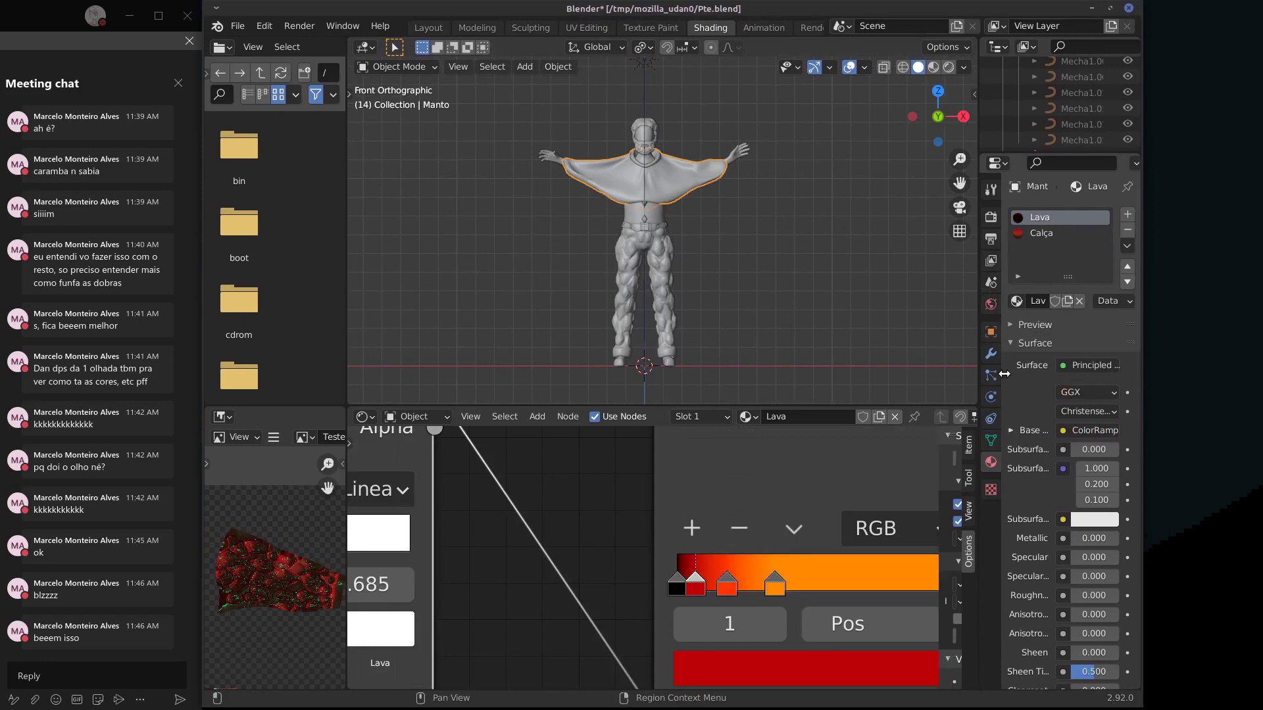
pyautogui.click(991, 354)
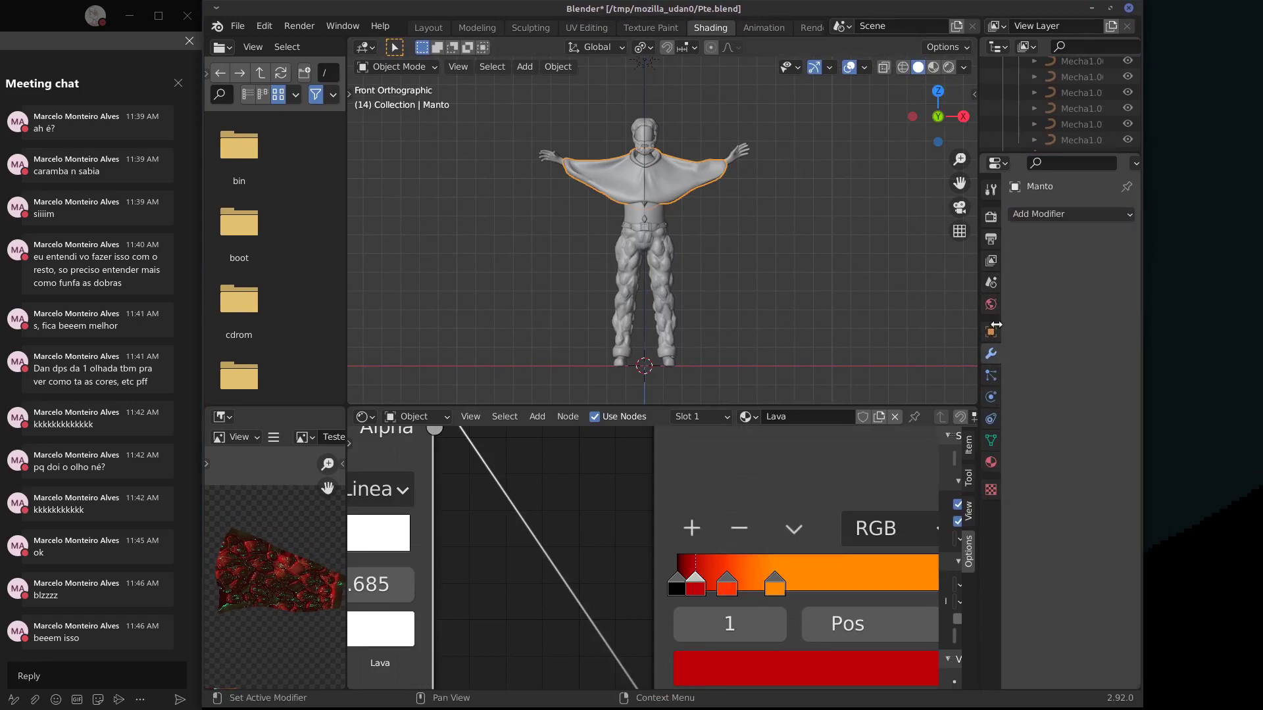
pyautogui.click(644, 230)
pyautogui.click(669, 251)
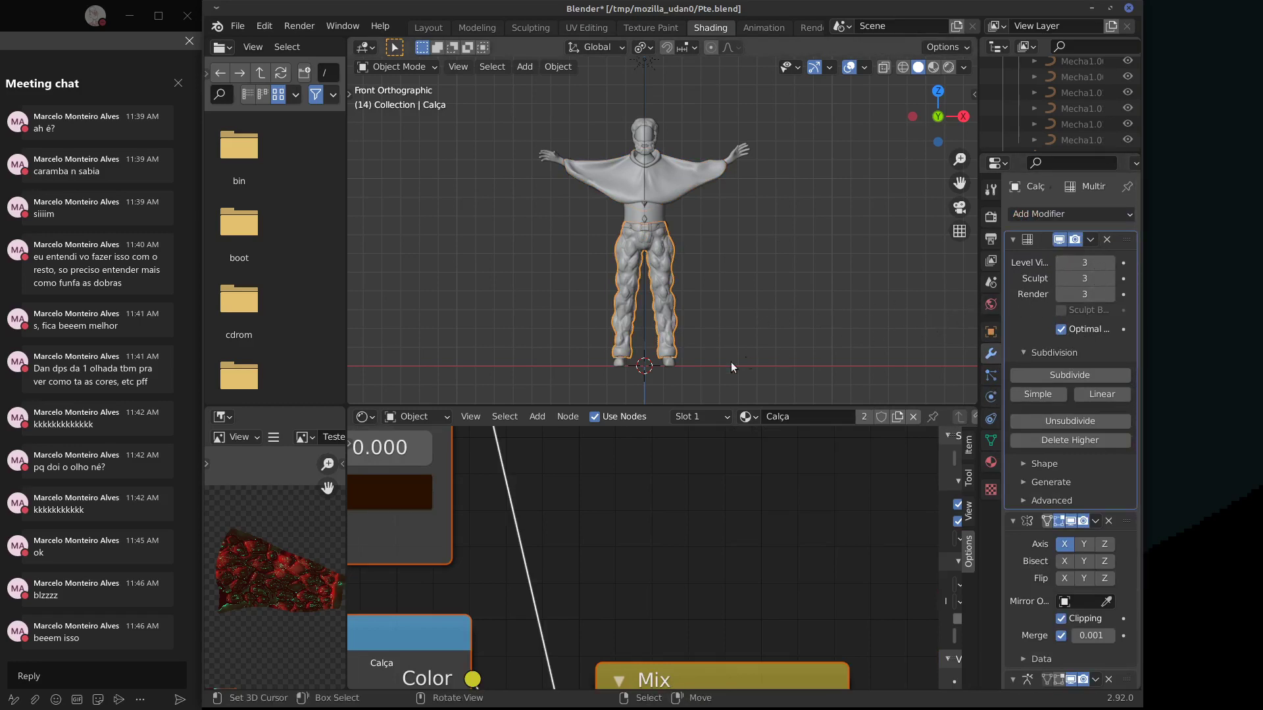
pyautogui.moveTo(700, 494); pyautogui.dragTo(725, 492, button='middle')
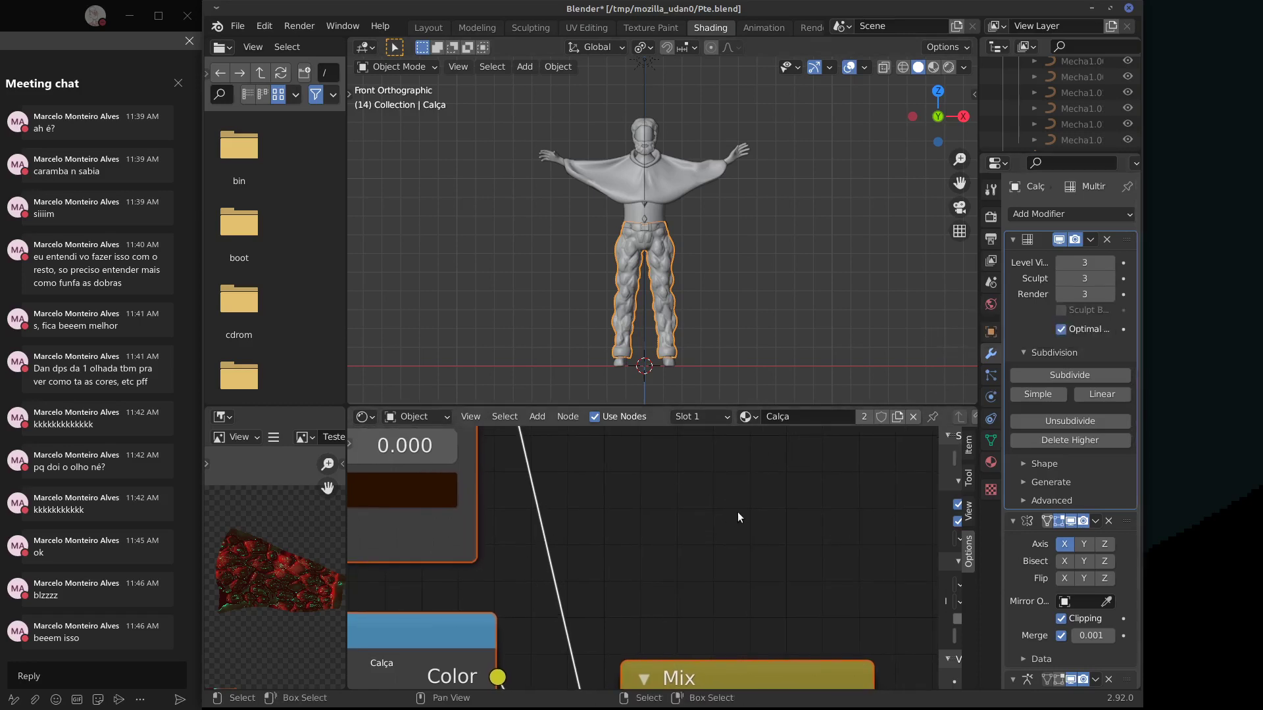
pyautogui.moveTo(717, 524); pyautogui.dragTo(735, 495, button='middle')
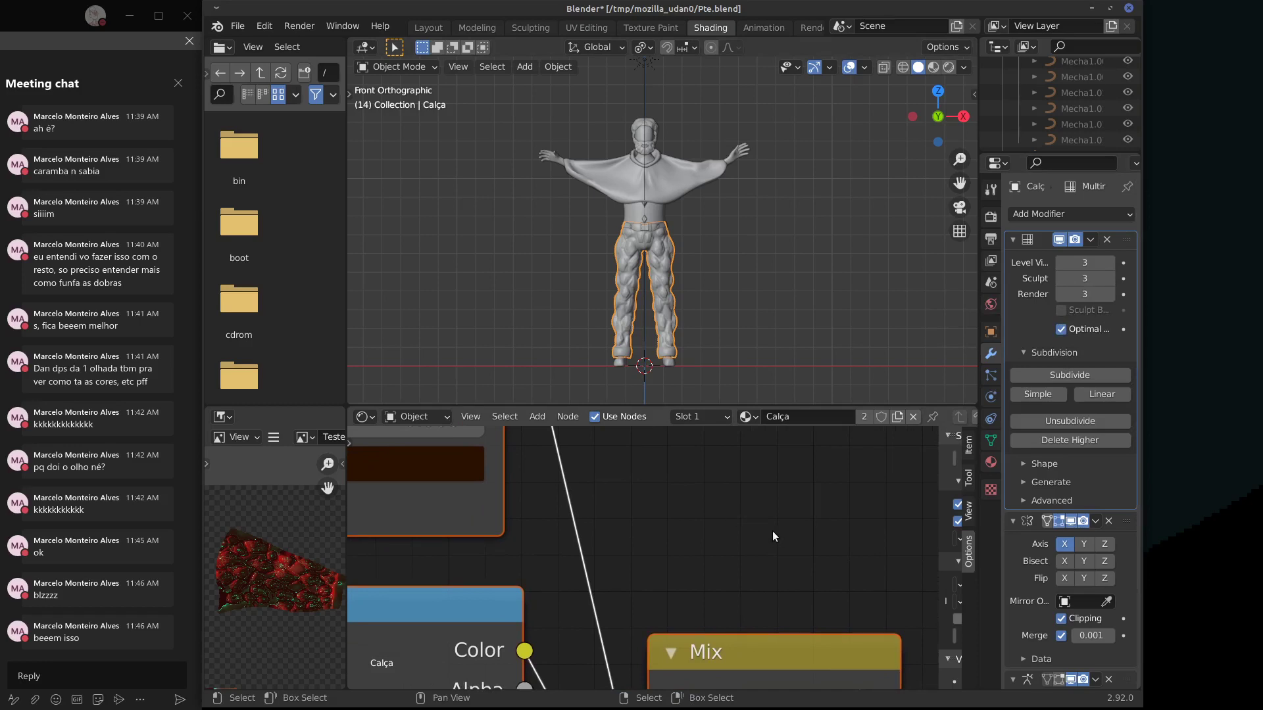
pyautogui.click(947, 47)
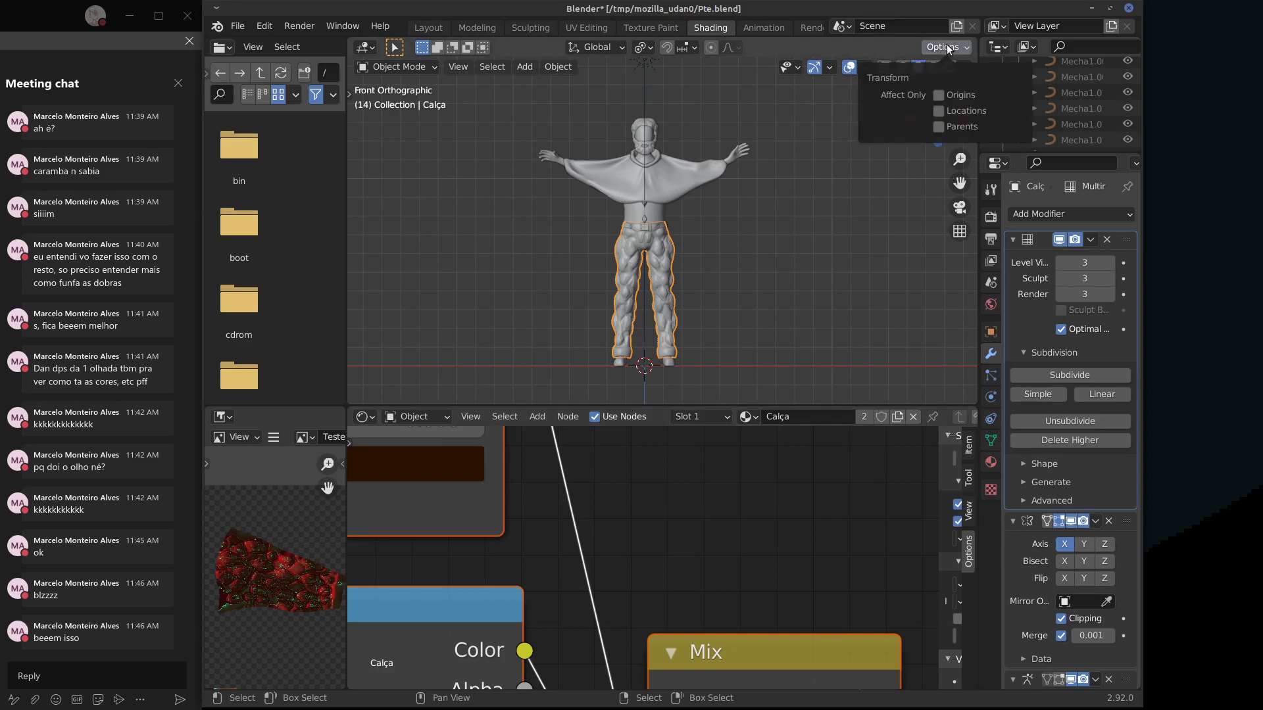
# Bring up the Viewport Shading settings and compare the Flat and Studio lighting modes.
pyautogui.click(964, 66)
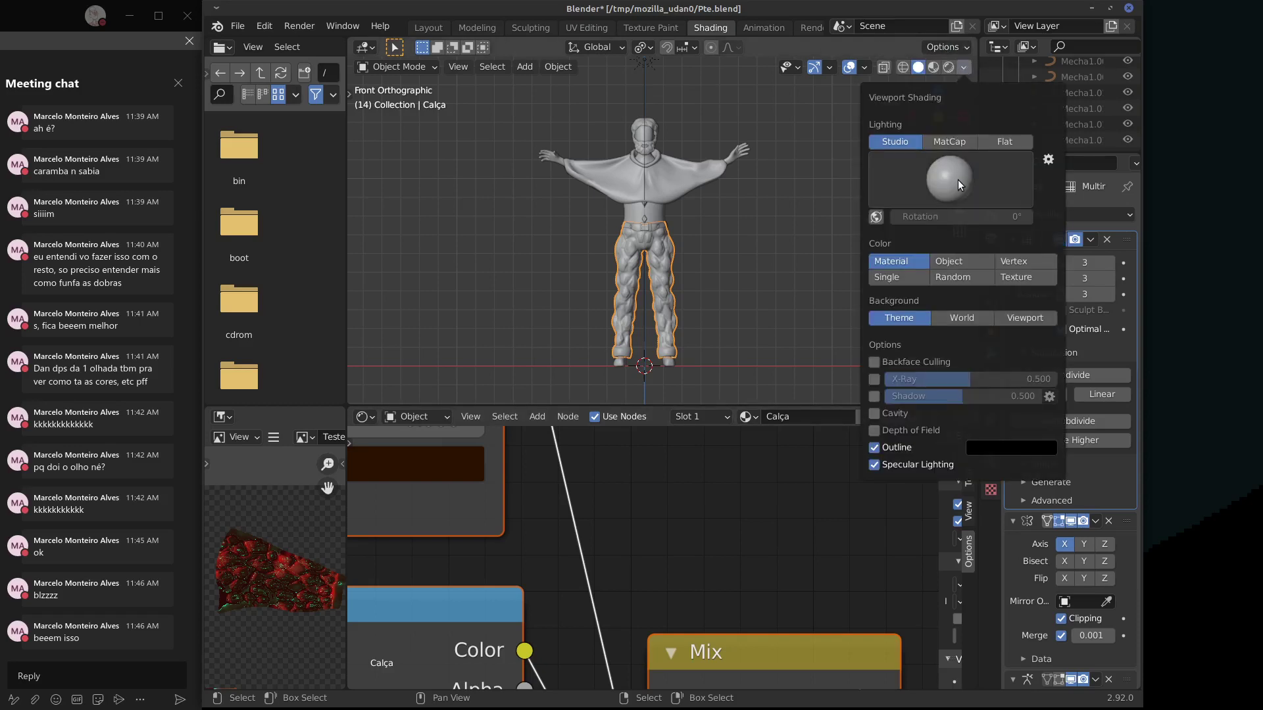
pyautogui.click(965, 66)
pyautogui.click(962, 68)
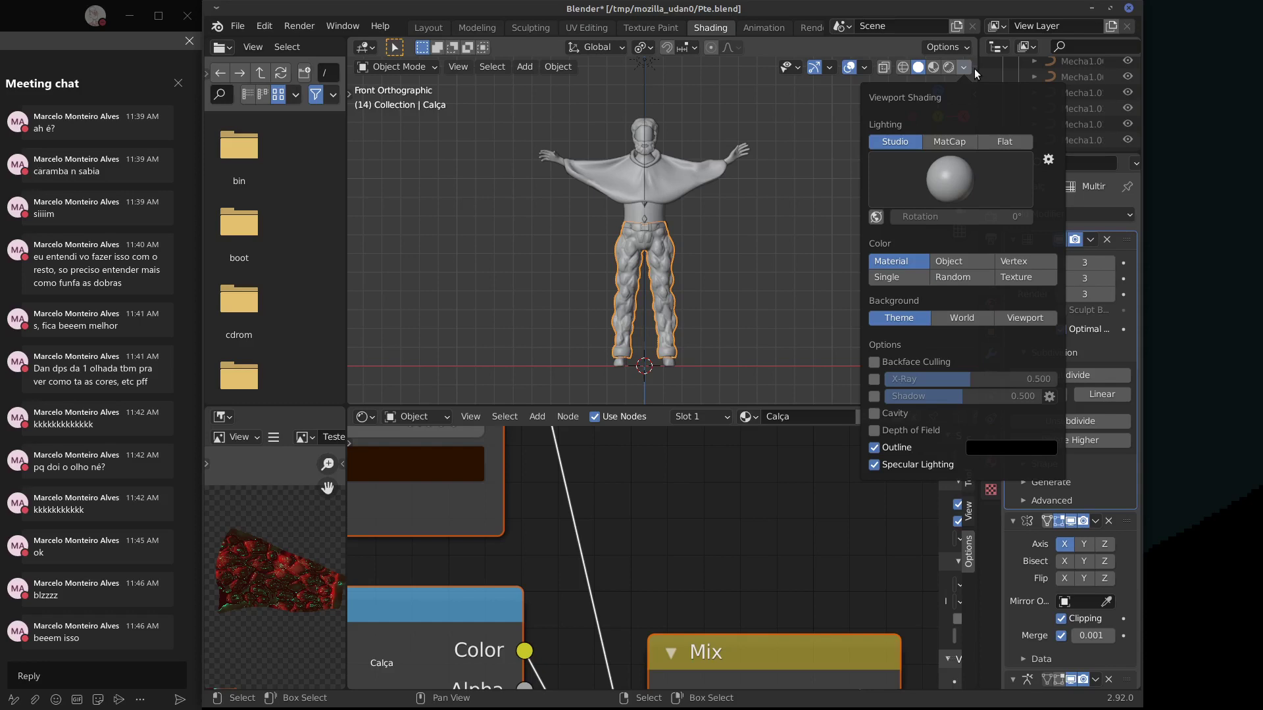
pyautogui.click(981, 188)
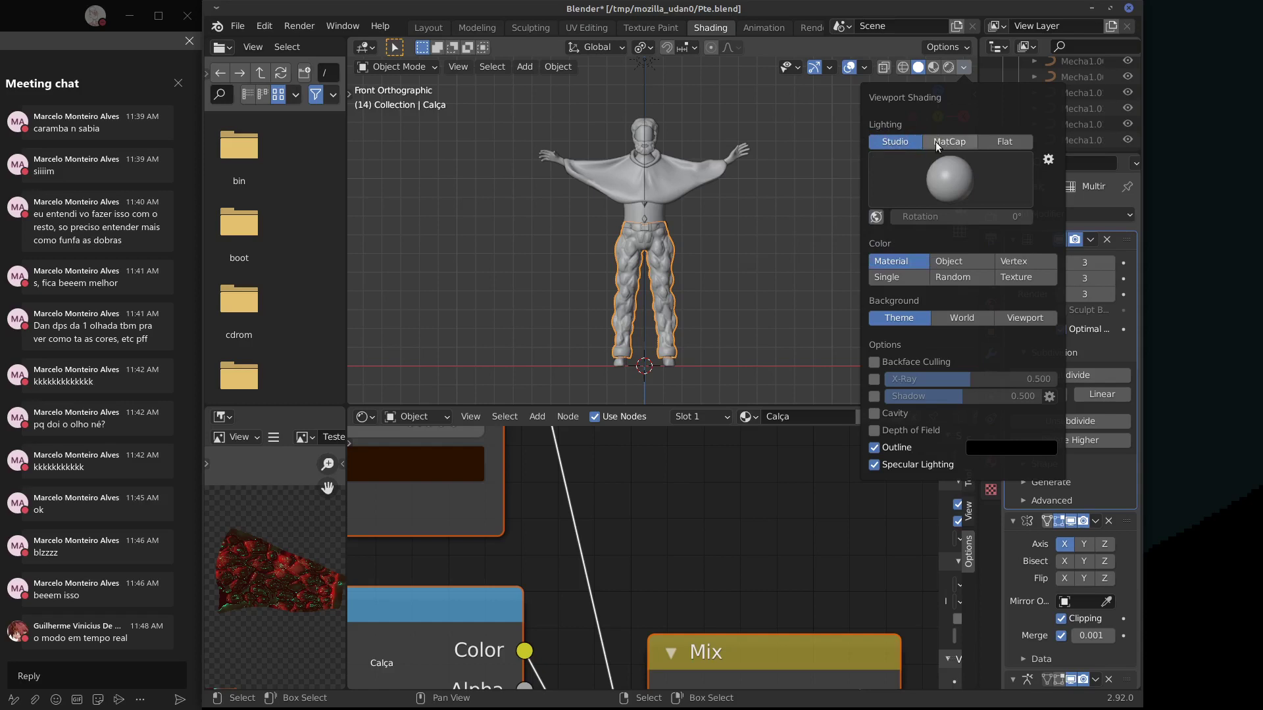
pyautogui.click(1005, 140)
pyautogui.click(900, 142)
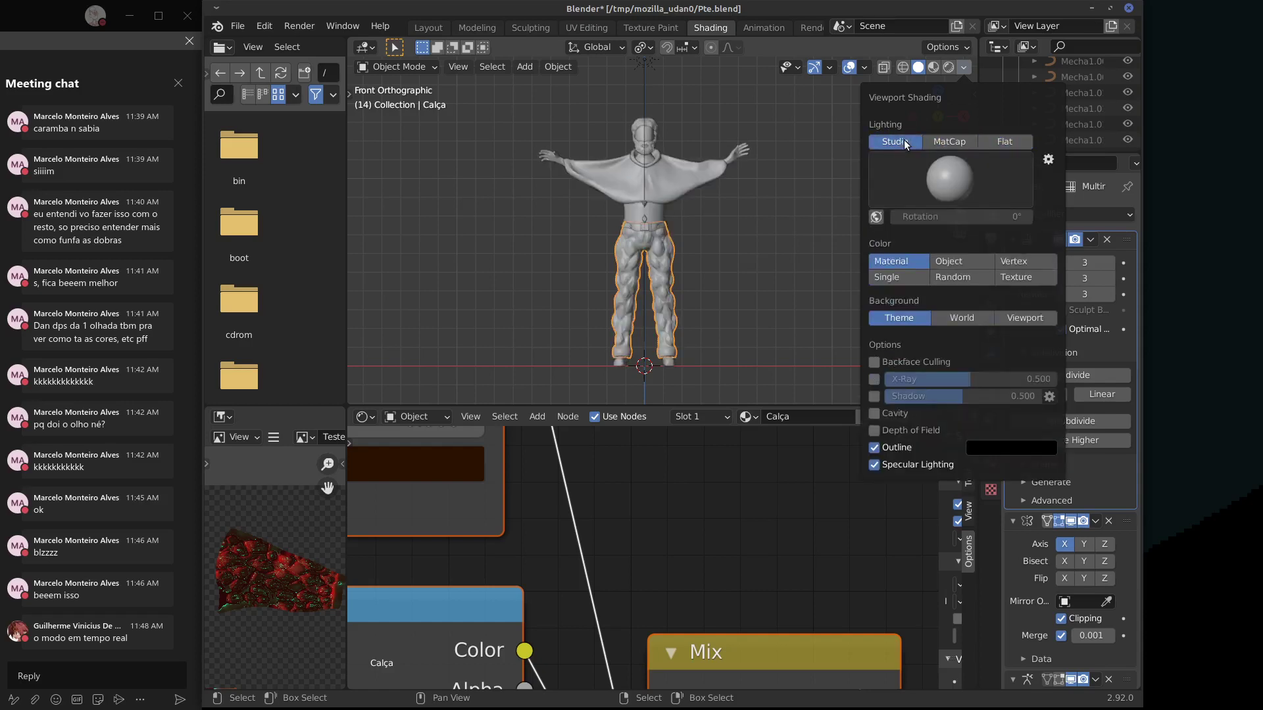
# Try the third, fourth and fifth Studio lights and MatCap lighting on the character, returning to the first Studio light.
pyautogui.click(949, 173)
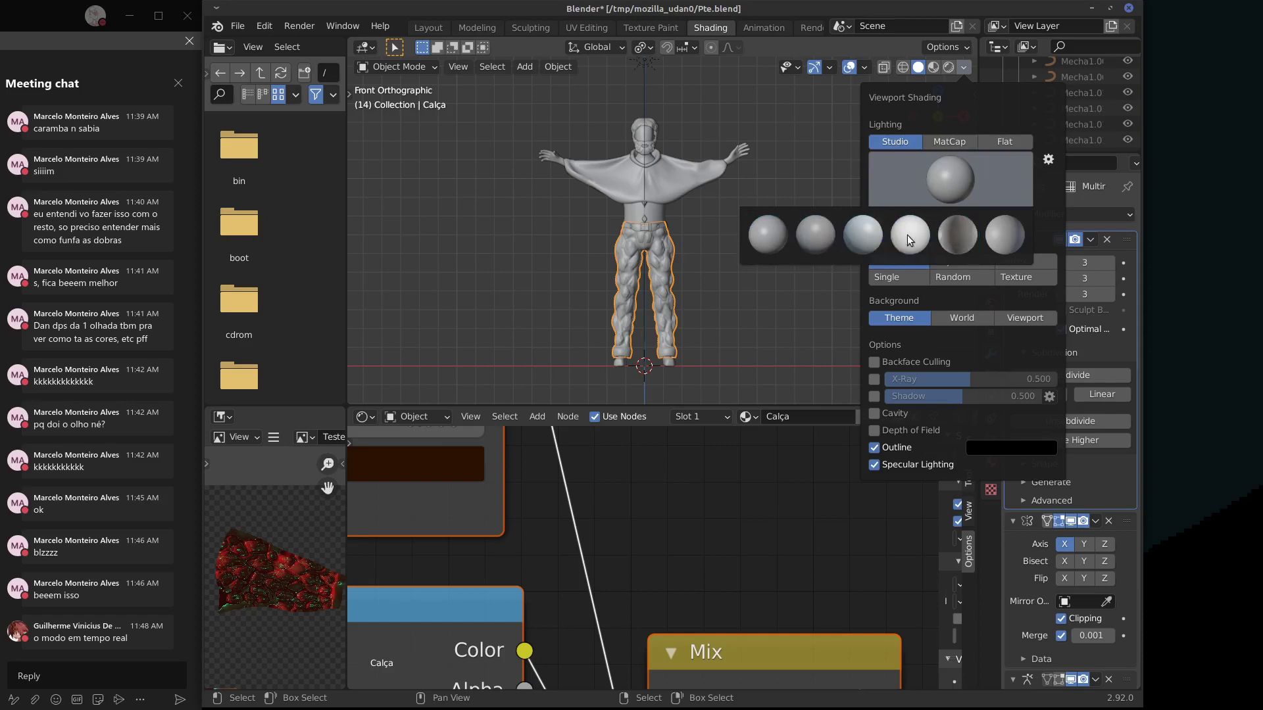
pyautogui.click(859, 237)
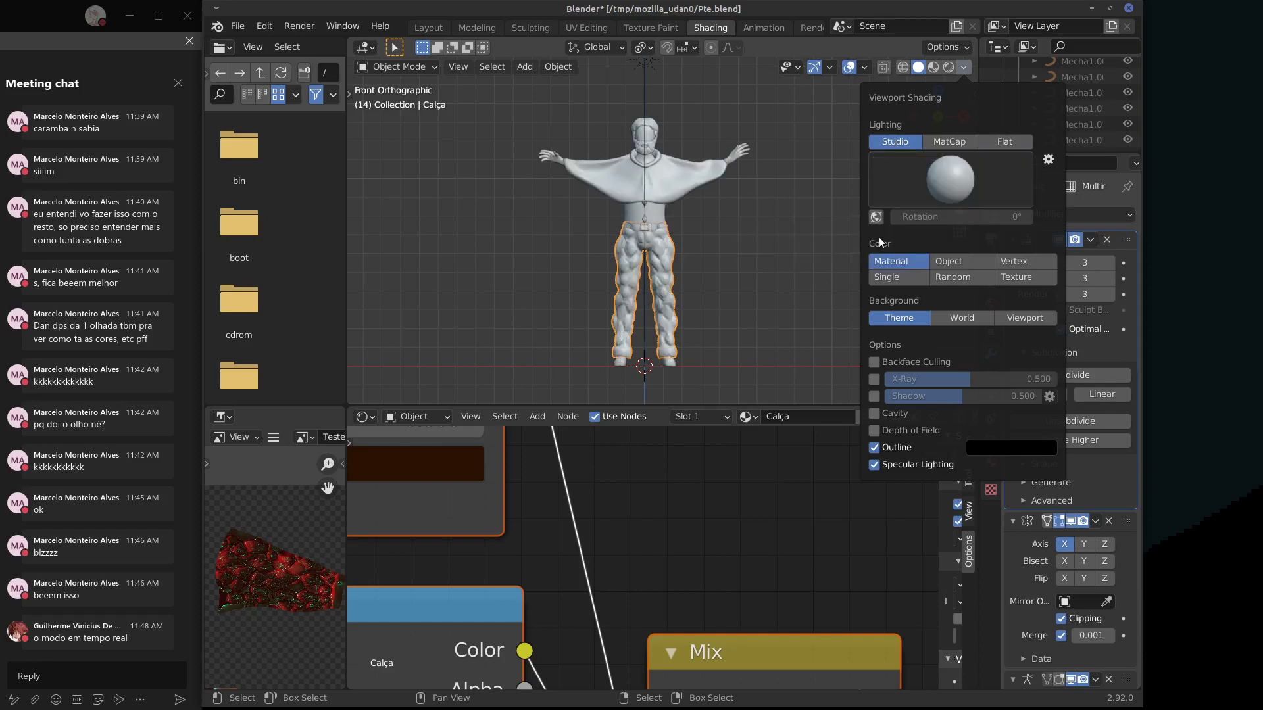
pyautogui.click(953, 180)
pyautogui.click(923, 236)
pyautogui.click(956, 187)
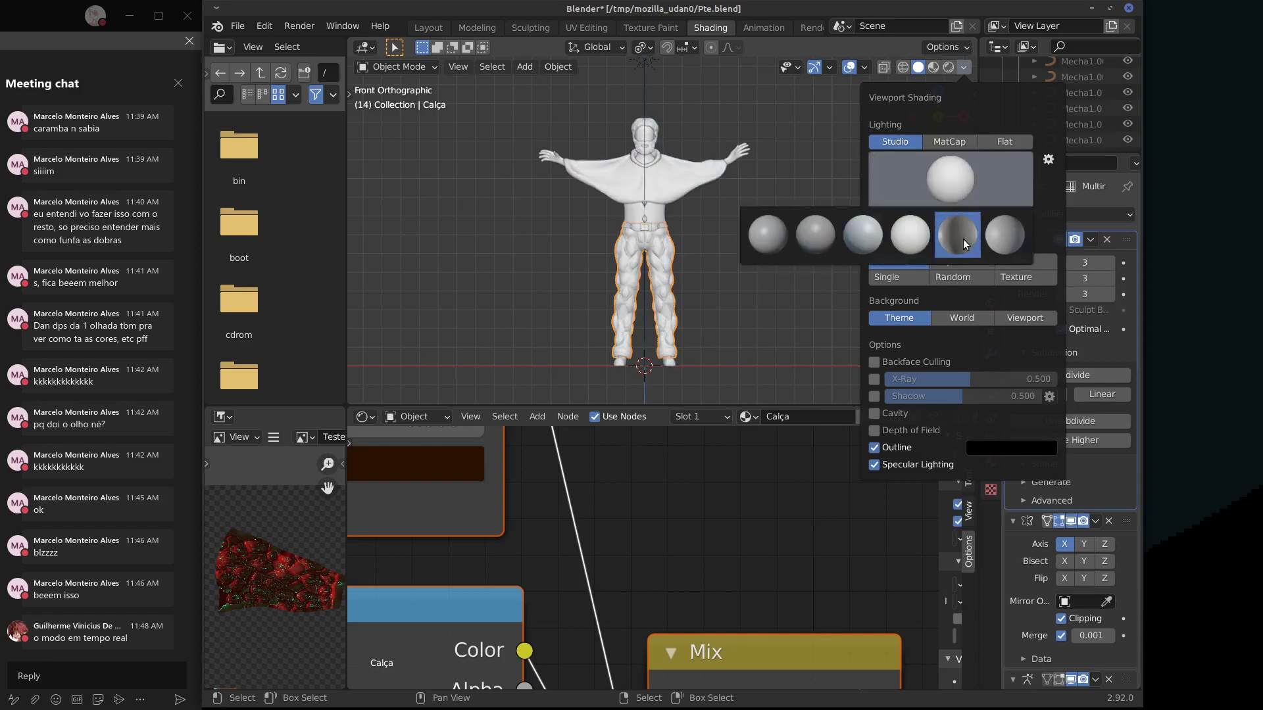
pyautogui.click(961, 242)
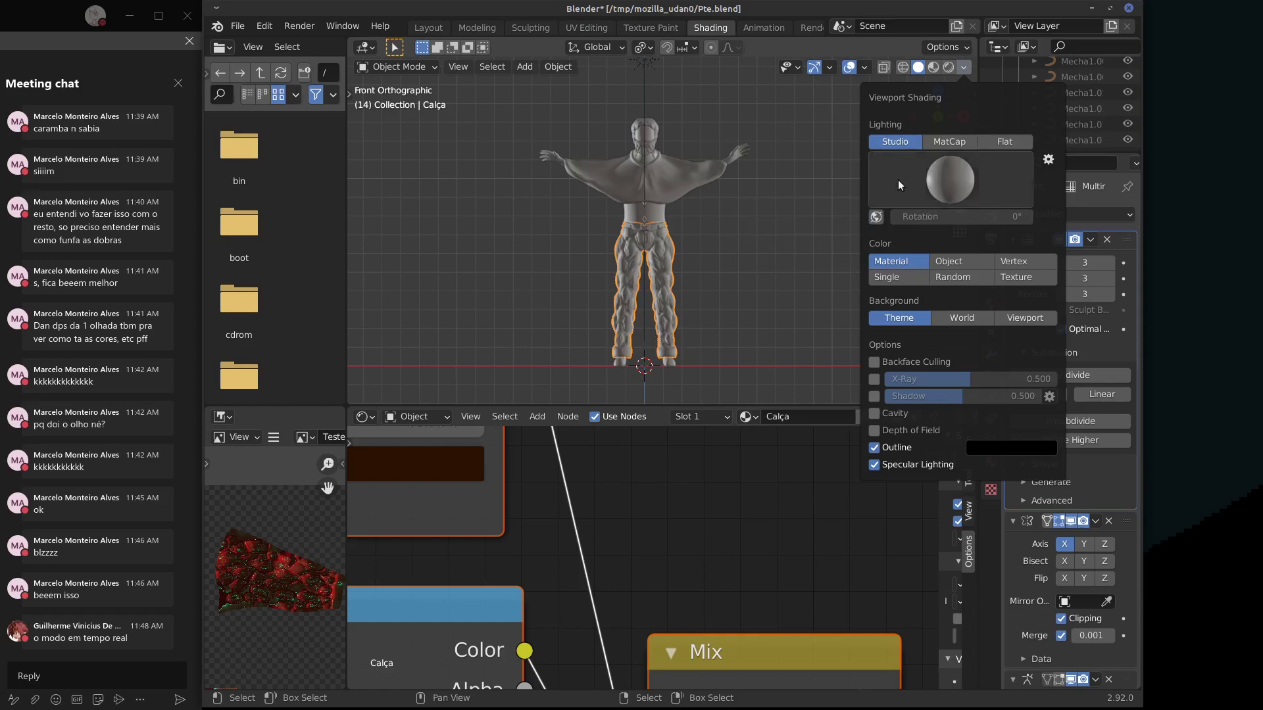
pyautogui.click(947, 142)
pyautogui.click(915, 142)
pyautogui.click(939, 179)
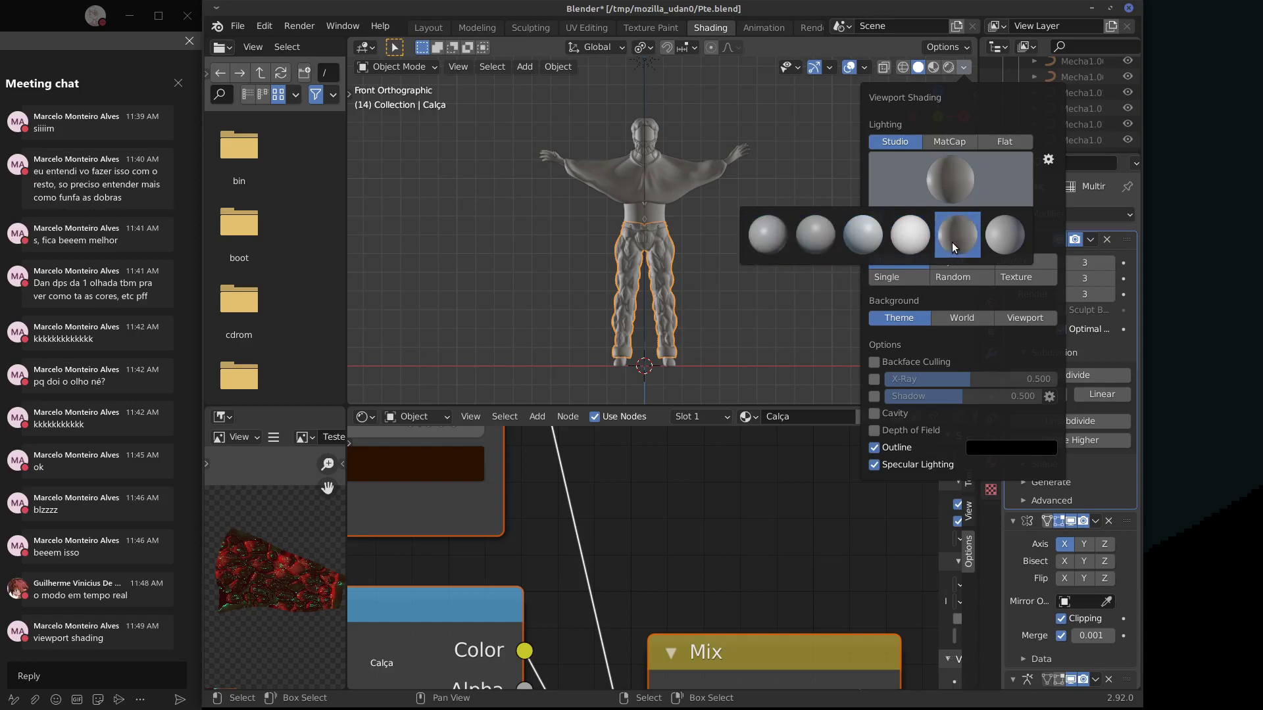
pyautogui.click(763, 246)
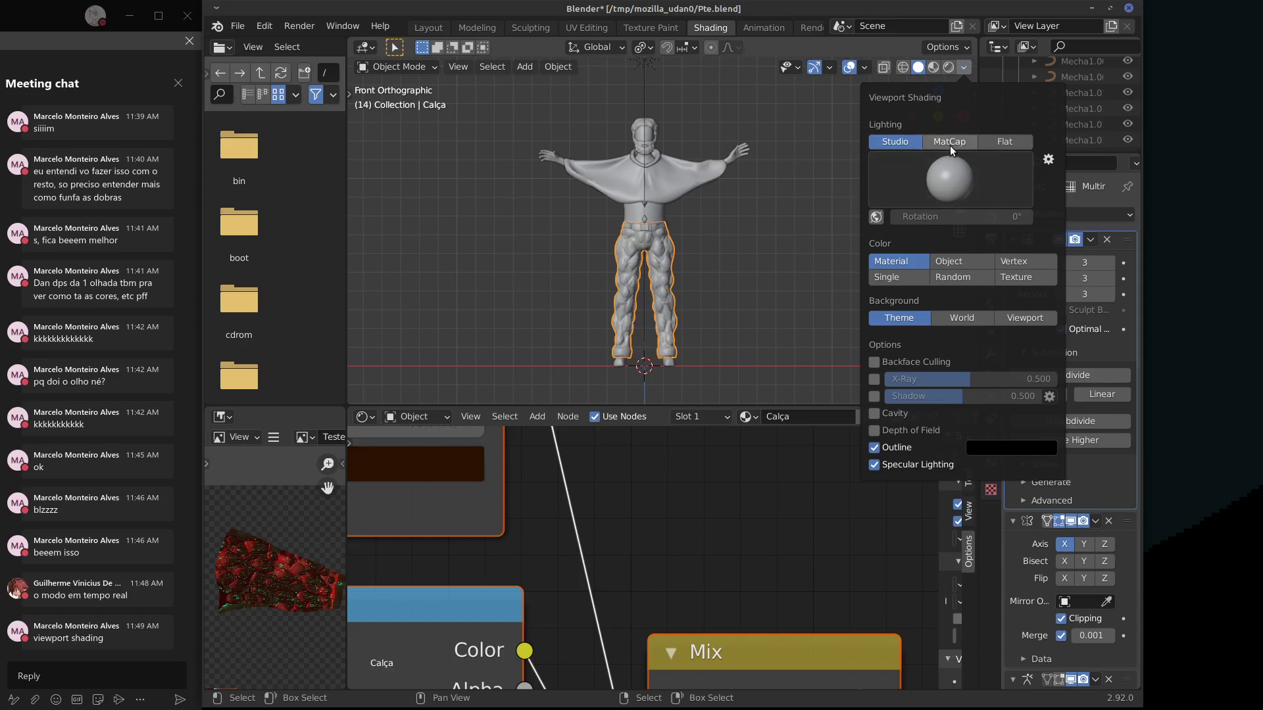
# Toggle the Cavity shading option on and off to compare the character's surface relief, leaving it off.
pyautogui.click(875, 413)
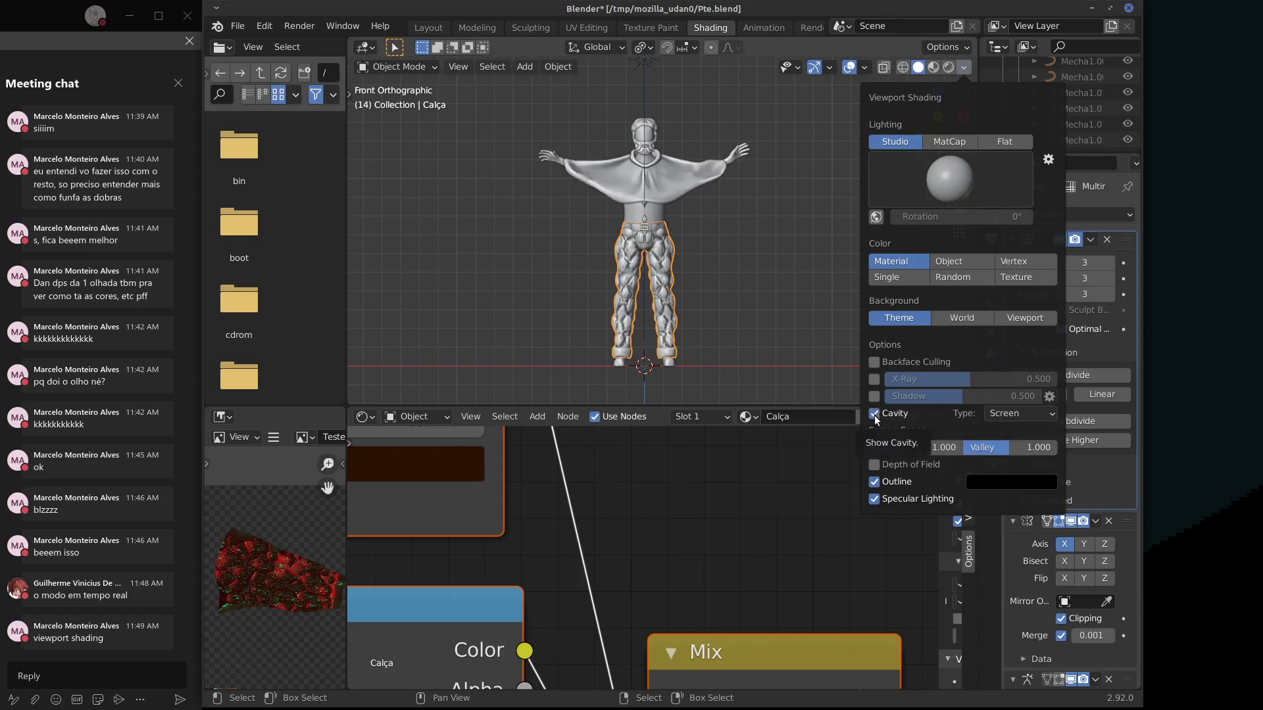
pyautogui.click(875, 414)
pyautogui.click(875, 414)
pyautogui.click(874, 414)
pyautogui.click(875, 416)
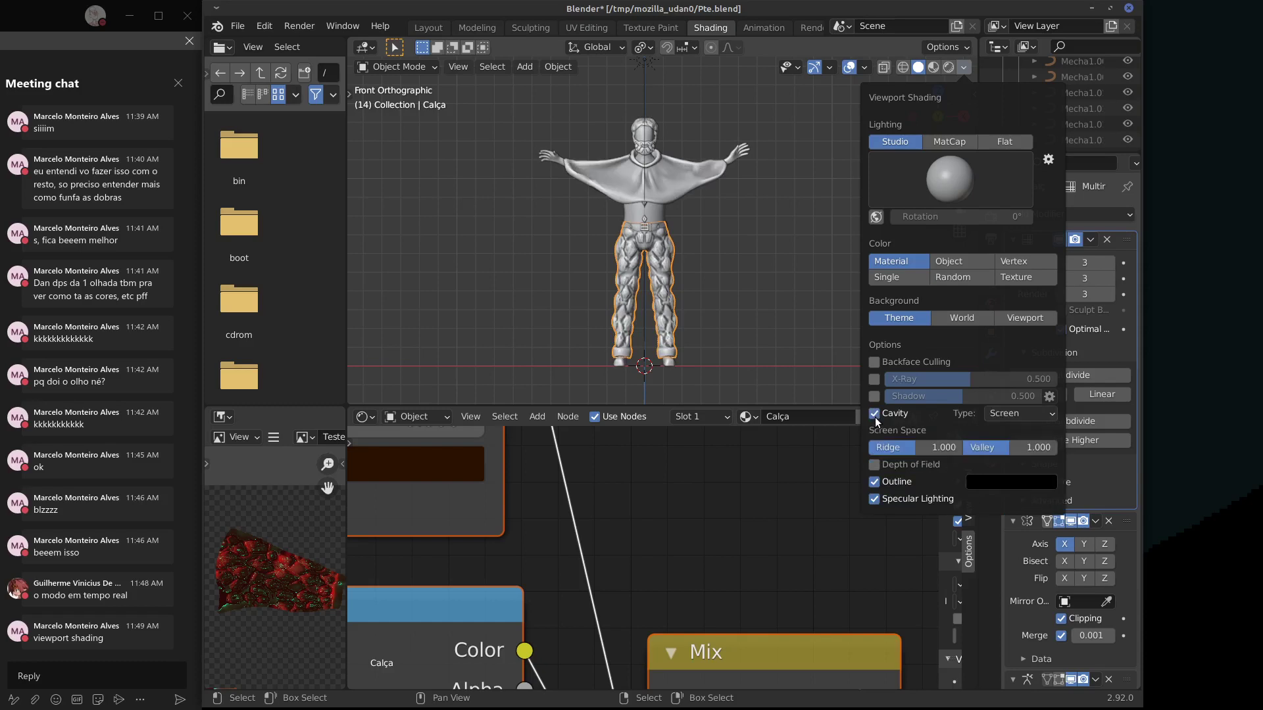
pyautogui.click(875, 415)
pyautogui.click(875, 416)
pyautogui.click(875, 415)
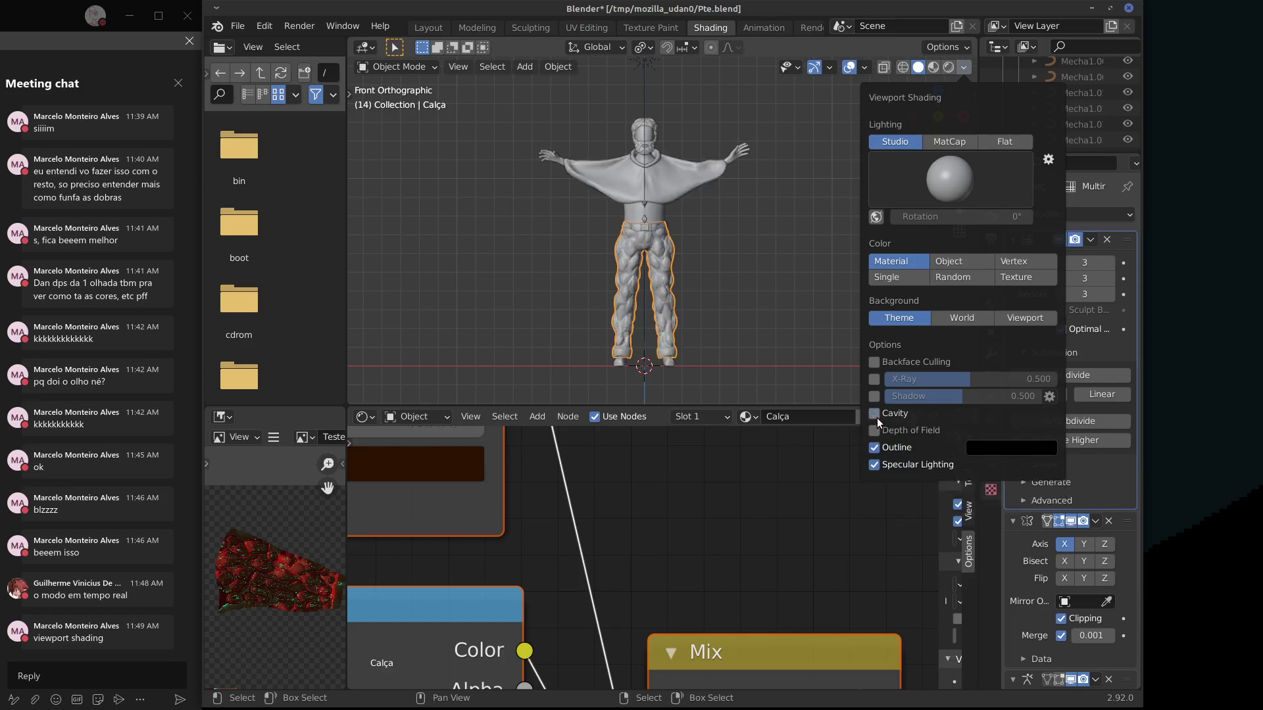
# View the character in Material Preview and Rendered shading, examining the cape and the trousers up close.
pyautogui.click(933, 69)
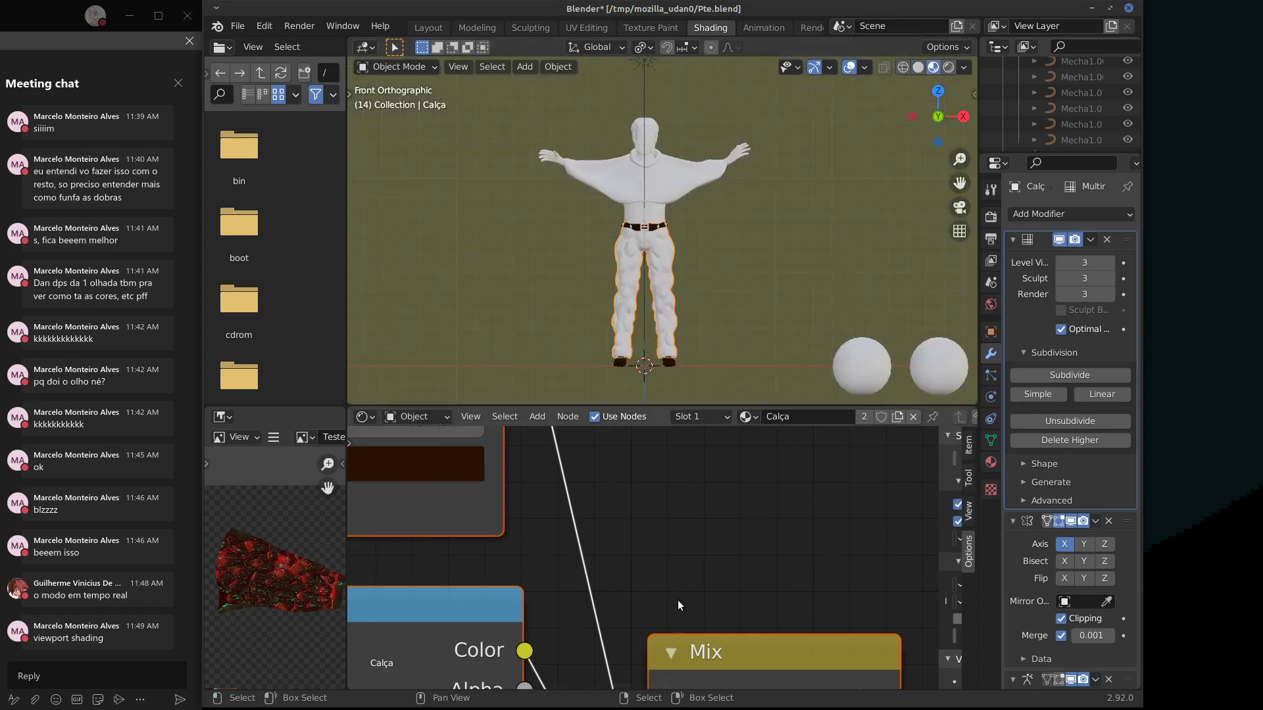
pyautogui.click(948, 73)
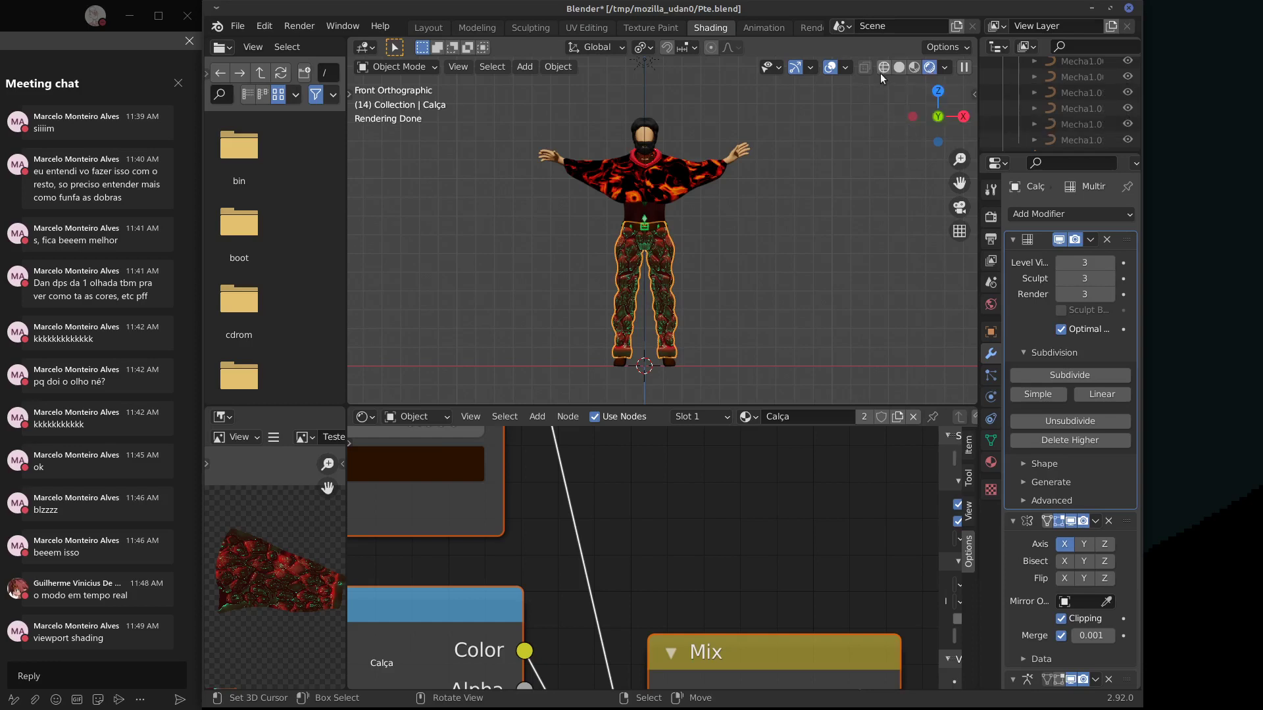
pyautogui.moveTo(792, 226)
pyautogui.keyDown('shift'); pyautogui.mouseDown(button='middle')
pyautogui.moveTo(788, 253)
pyautogui.moveTo(790, 237)
pyautogui.mouseUp(button='middle'); pyautogui.keyUp('shift')
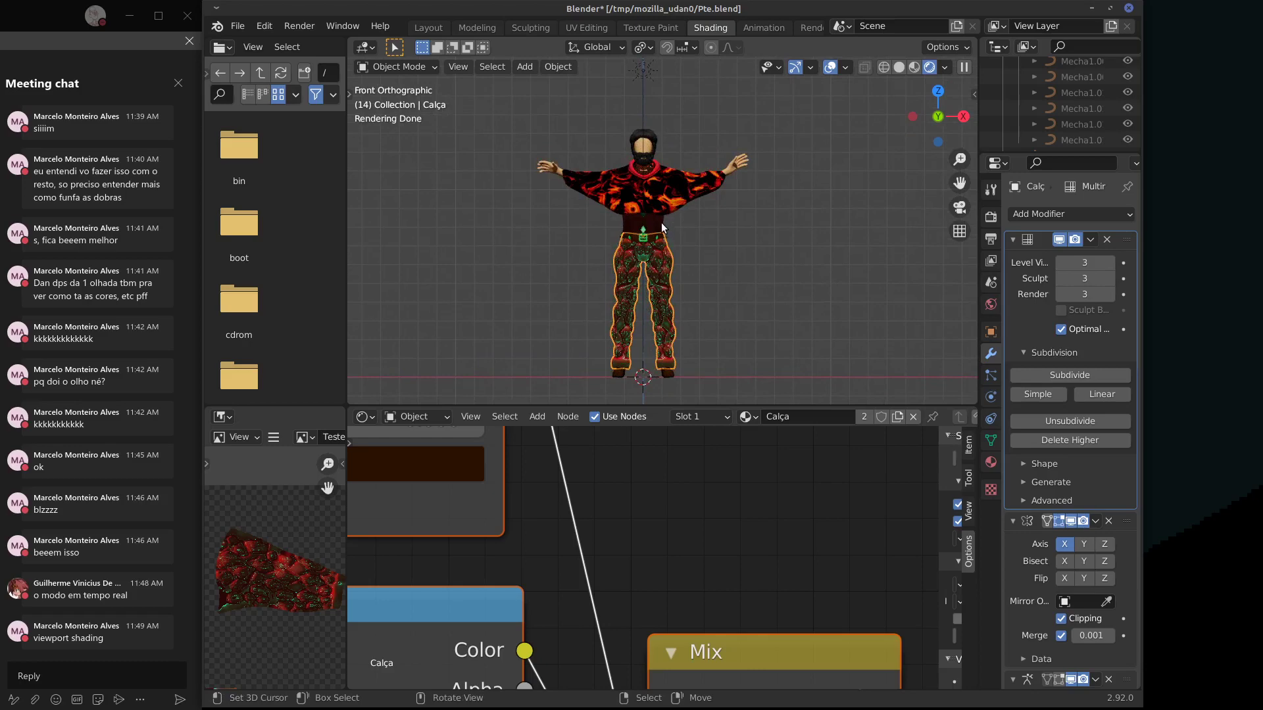
pyautogui.scroll(4, 717, 231)
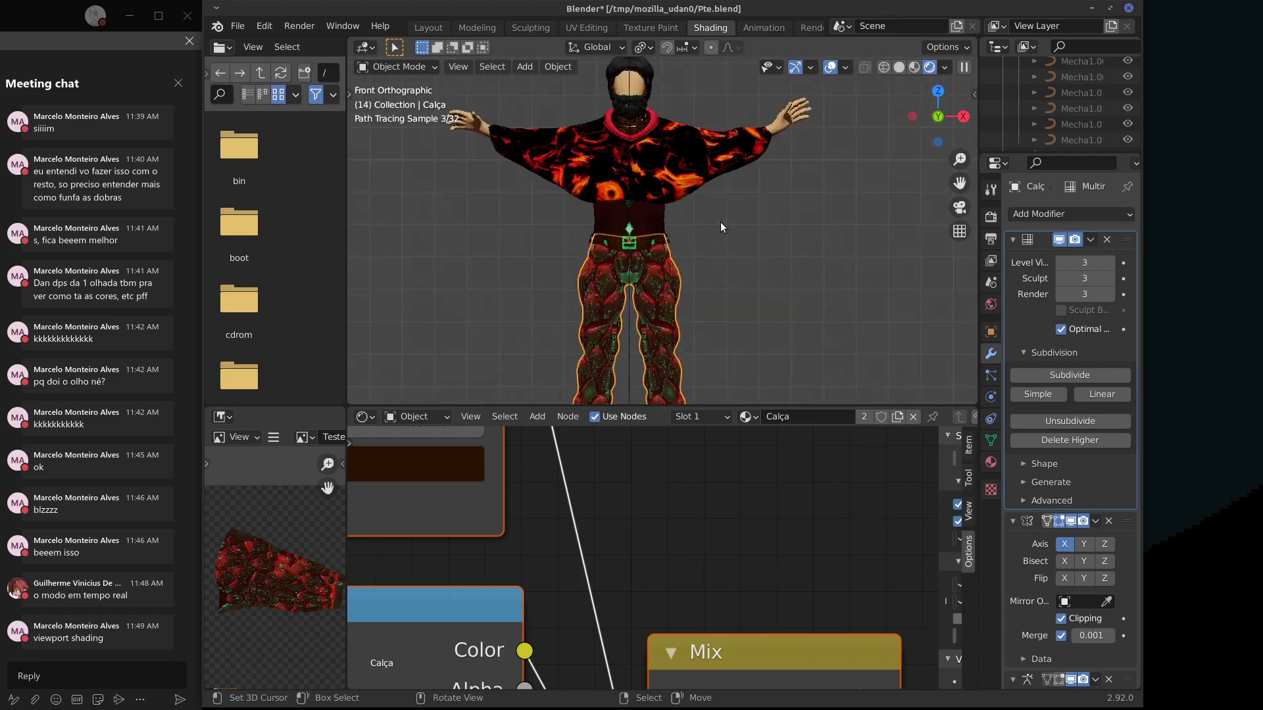
pyautogui.keyDown('shift'); pyautogui.moveTo(727, 223); pyautogui.dragTo(772, 269, button='middle'); pyautogui.keyUp('shift')
pyautogui.scroll(-1, 769, 273)
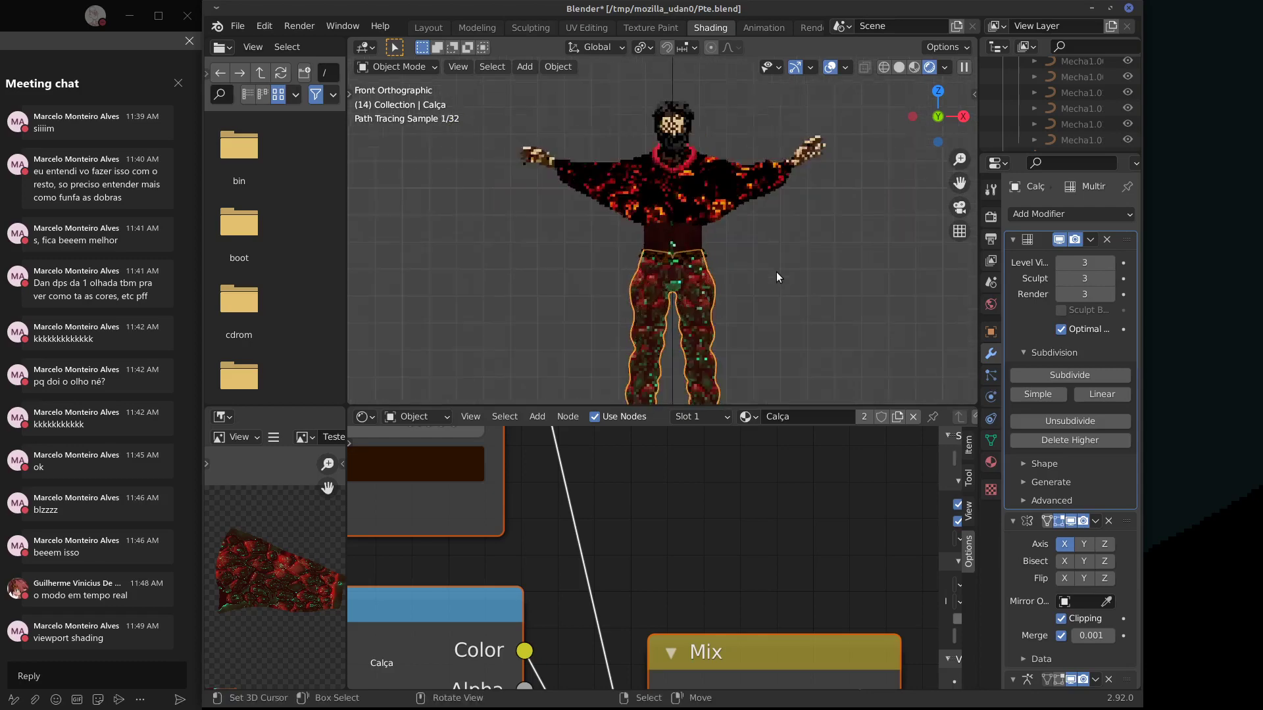
pyautogui.scroll(-1, 776, 272)
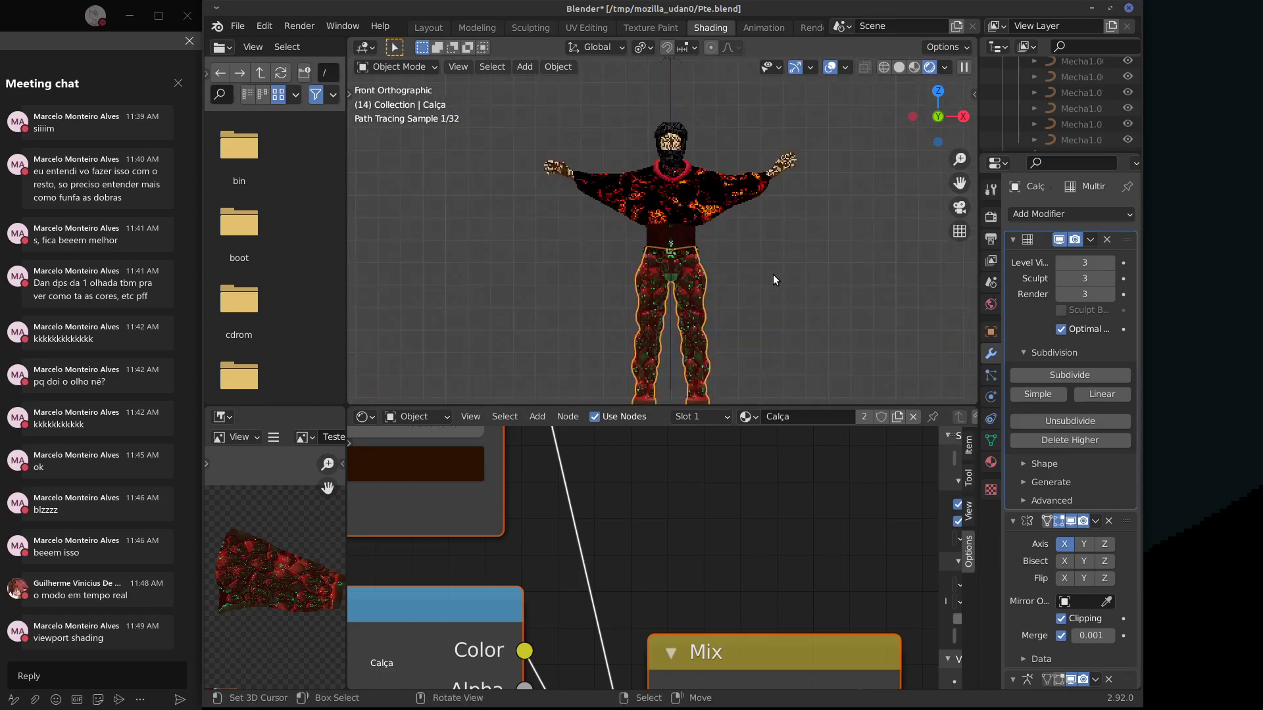
pyautogui.scroll(3, 774, 275)
pyautogui.keyDown('shift'); pyautogui.moveTo(784, 321); pyautogui.dragTo(755, 288, button='middle'); pyautogui.keyUp('shift')
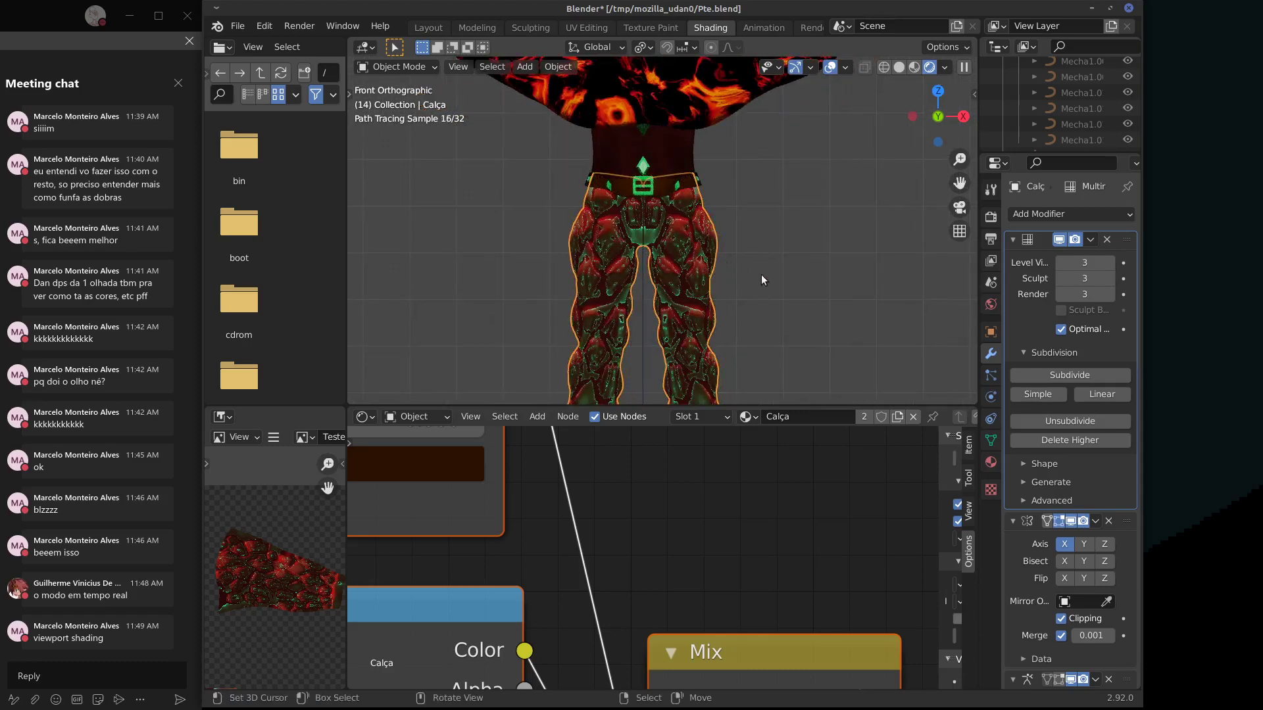
pyautogui.keyDown('shift'); pyautogui.moveTo(750, 309); pyautogui.dragTo(766, 202, button='middle'); pyautogui.keyUp('shift')
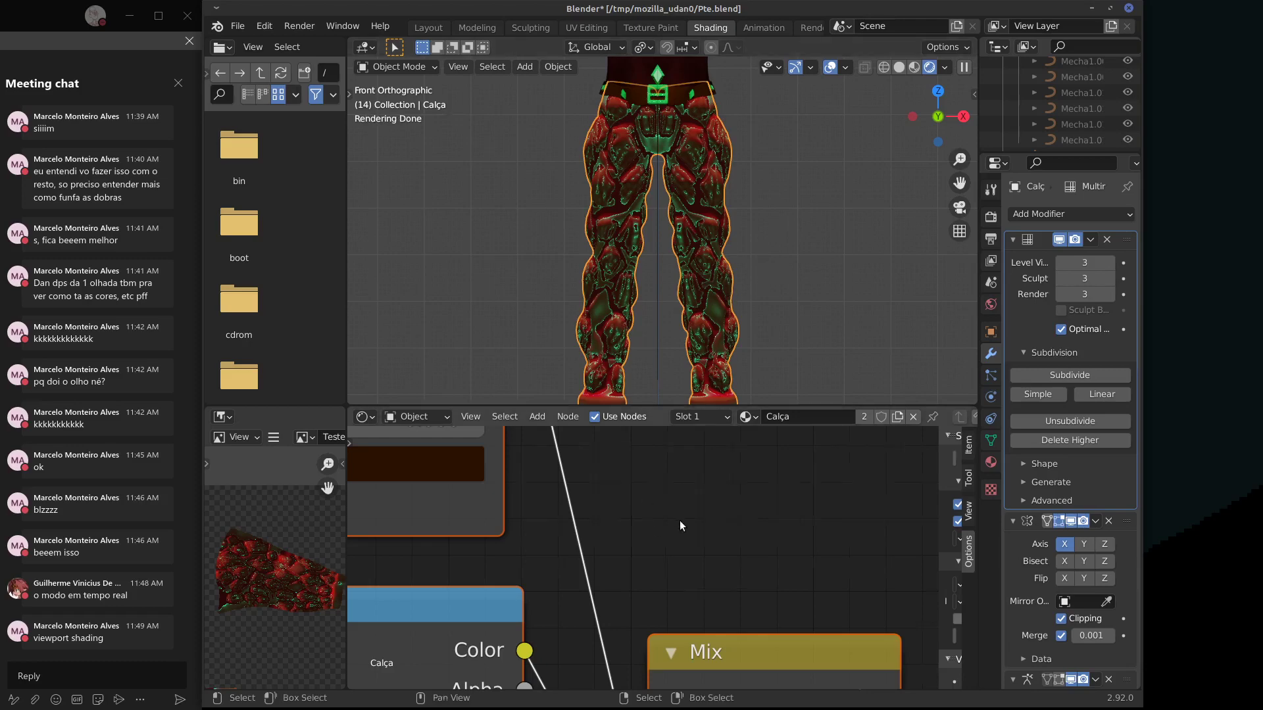
# Examine the Calça material's node tree and surface settings against the rendered trousers.
pyautogui.scroll(-6, 680, 519)
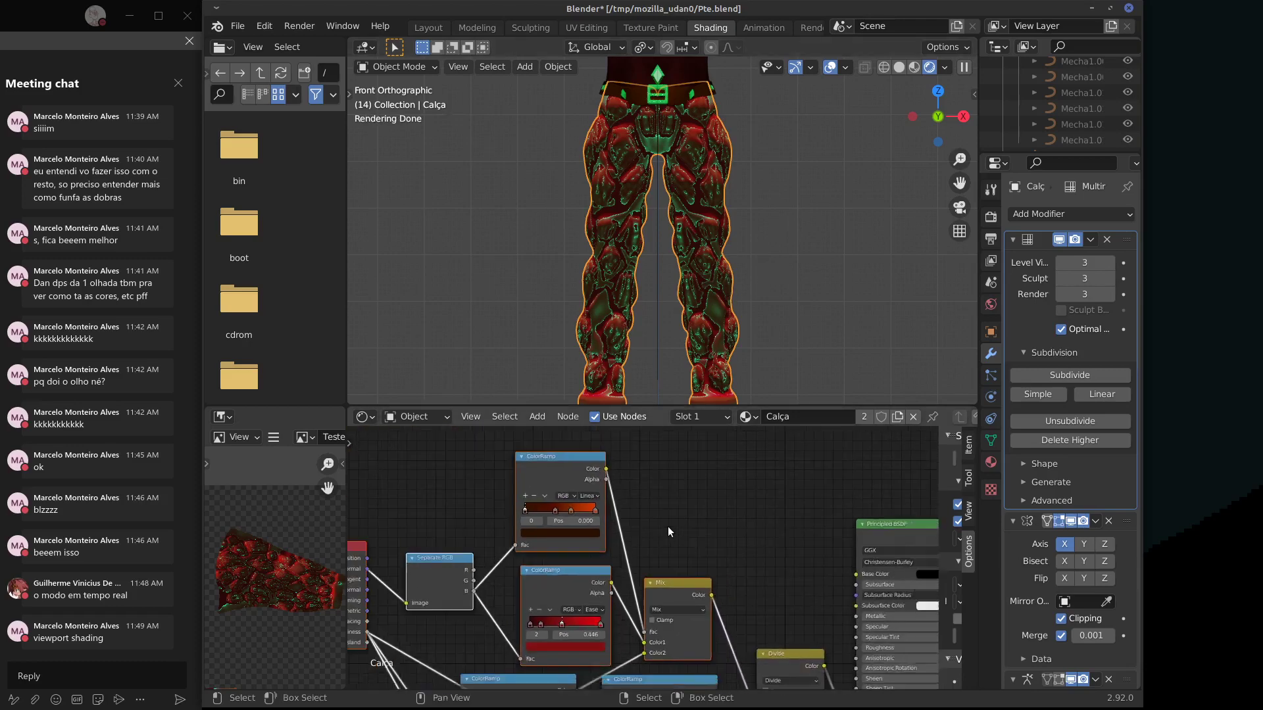
pyautogui.scroll(-4, 668, 526)
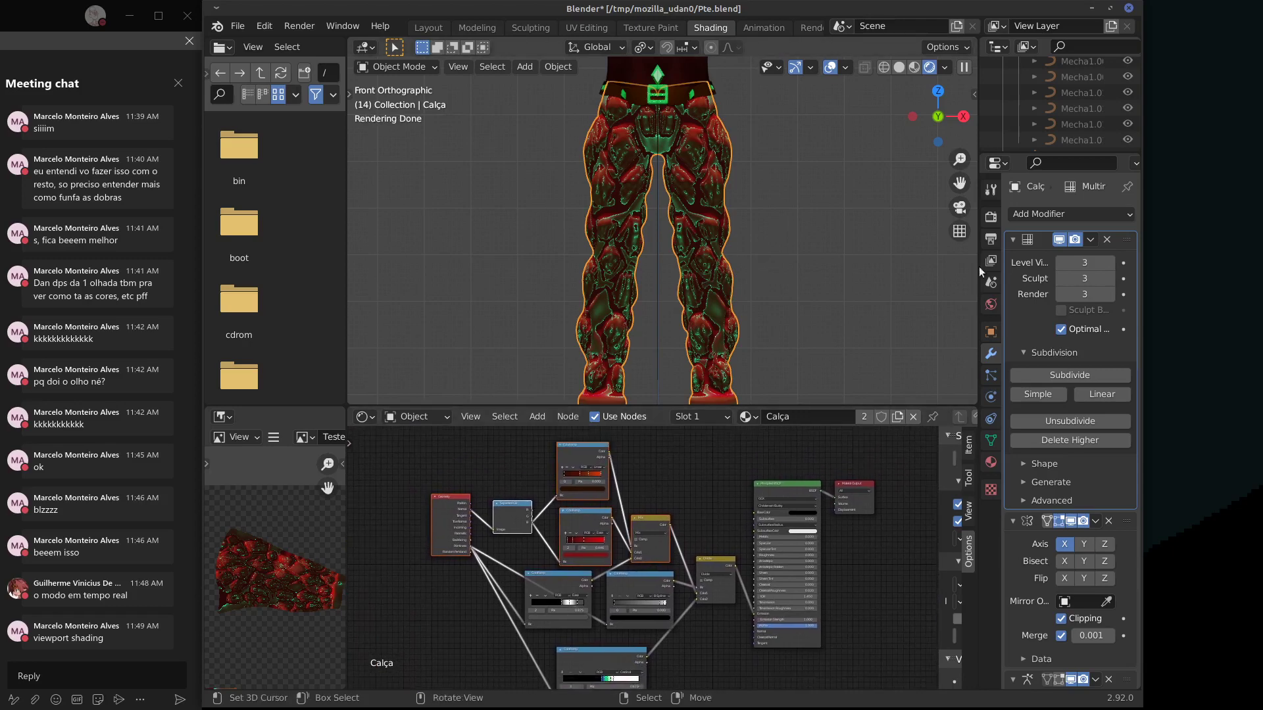
pyautogui.click(991, 463)
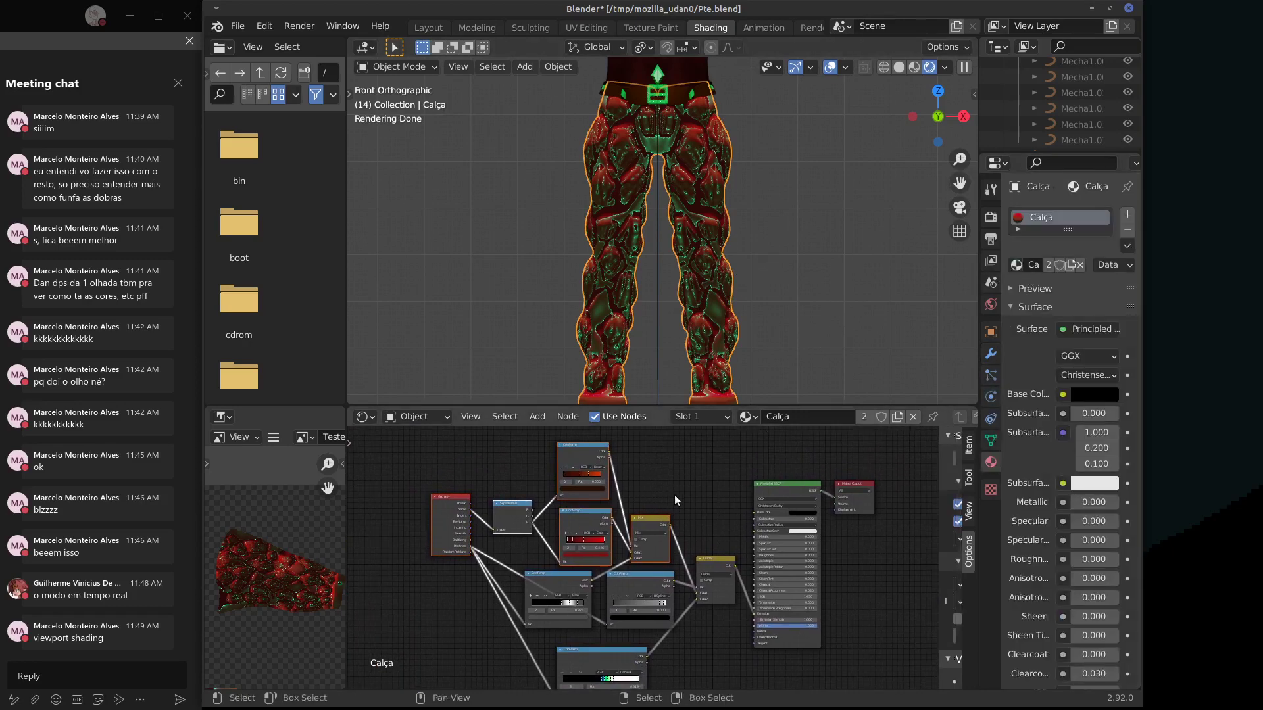
pyautogui.moveTo(664, 610); pyautogui.dragTo(671, 567, button='middle')
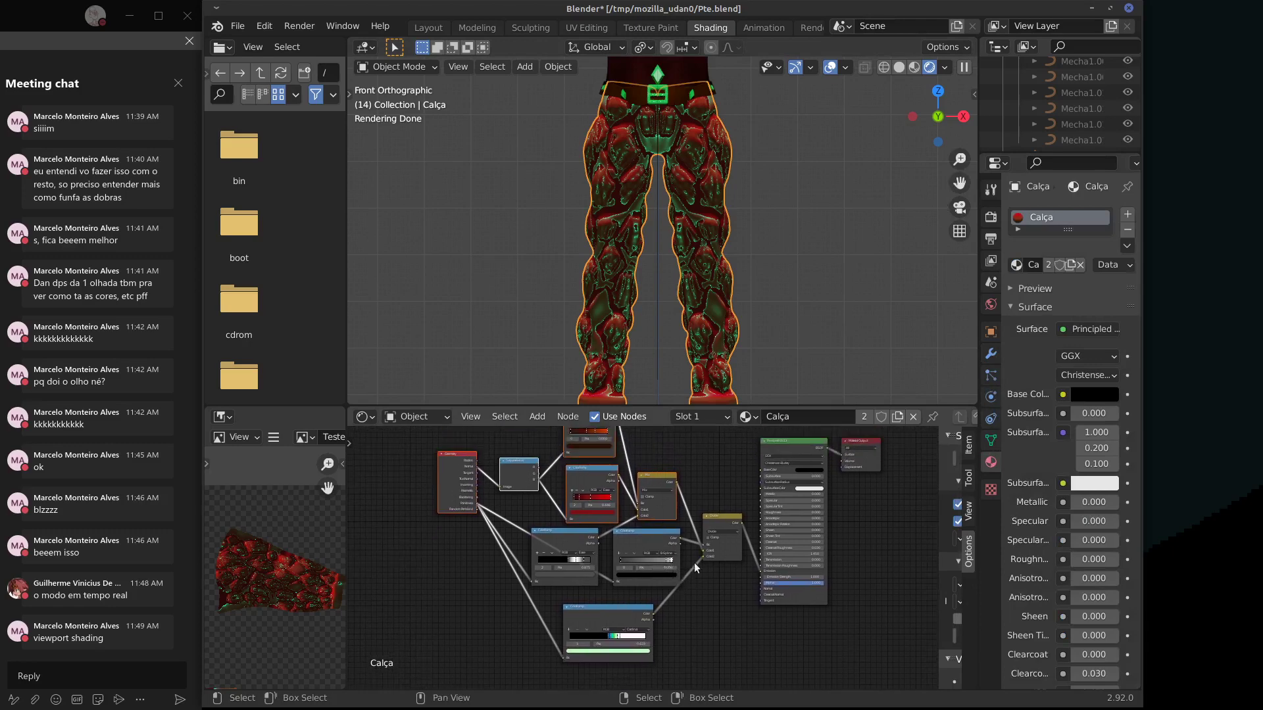
pyautogui.moveTo(726, 534); pyautogui.dragTo(674, 526, button='middle')
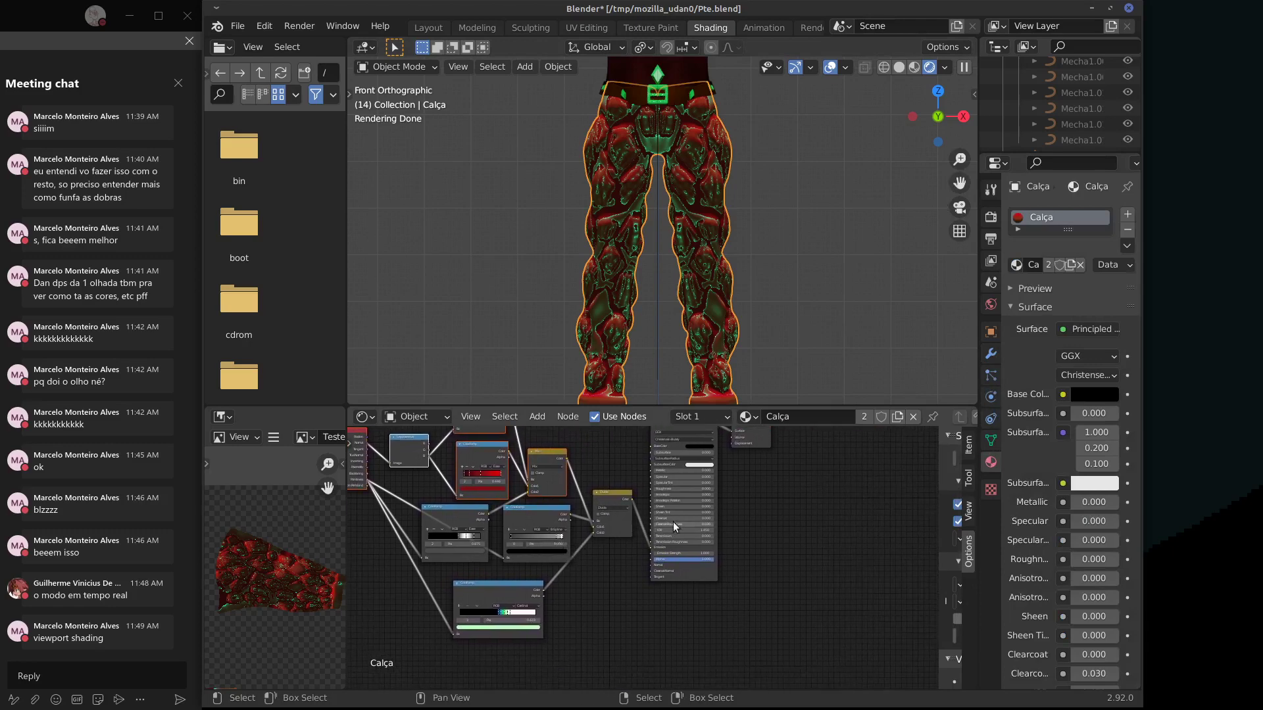
pyautogui.scroll(3, 674, 526)
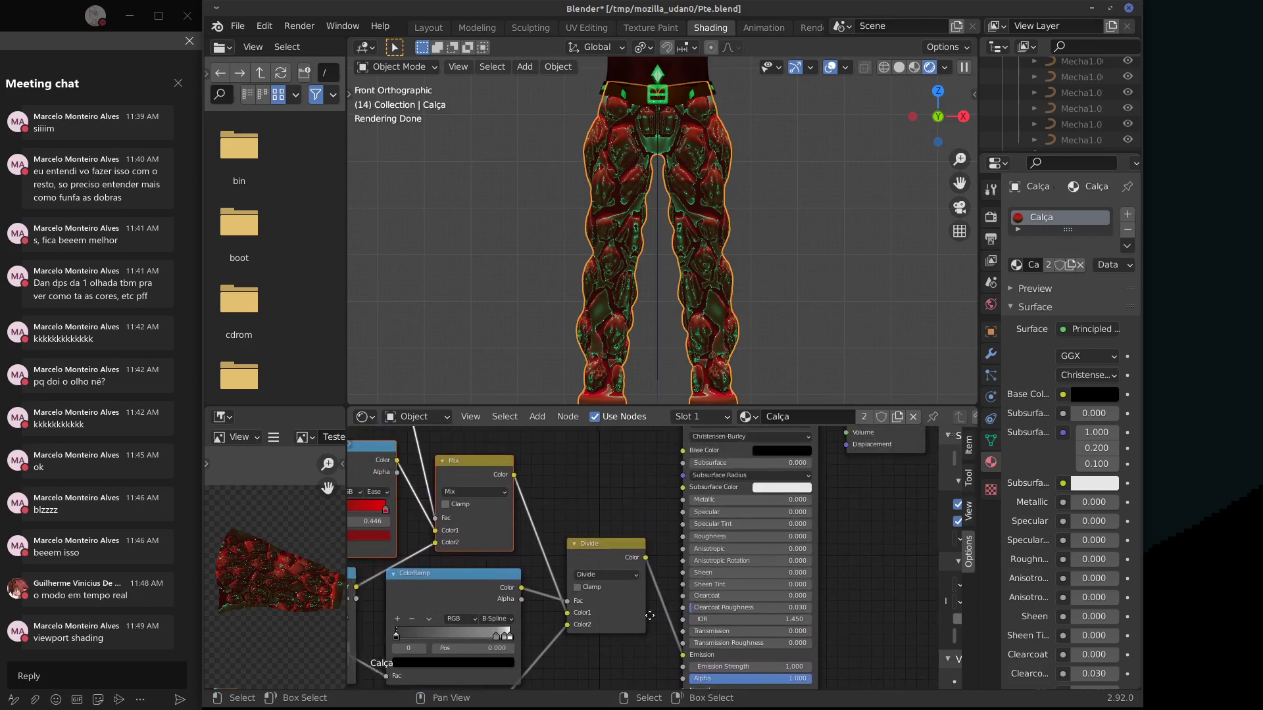
pyautogui.moveTo(649, 615); pyautogui.dragTo(659, 634, button='middle')
pyautogui.moveTo(620, 495)
pyautogui.mouseDown(button='middle')
pyautogui.moveTo(657, 549)
pyautogui.moveTo(716, 544)
pyautogui.moveTo(776, 596)
pyautogui.mouseUp(button='middle')
pyautogui.moveTo(701, 528); pyautogui.dragTo(699, 488, button='middle')
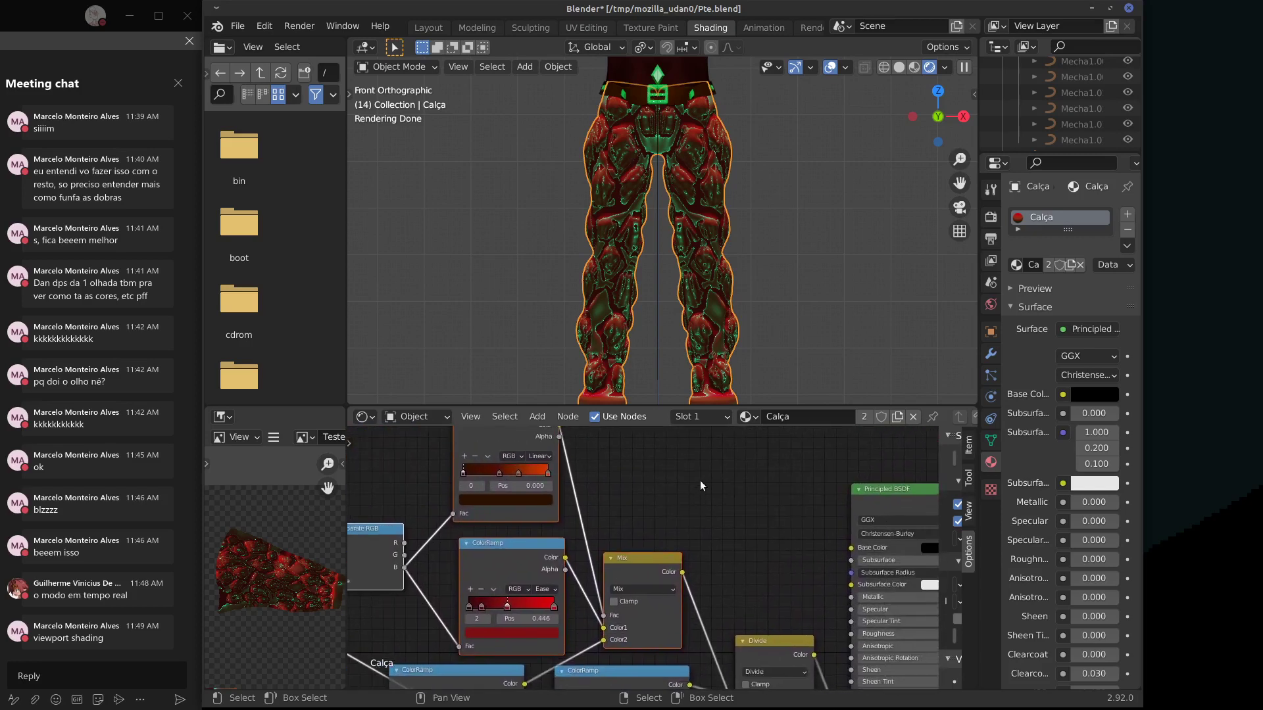
pyautogui.scroll(4, 807, 253)
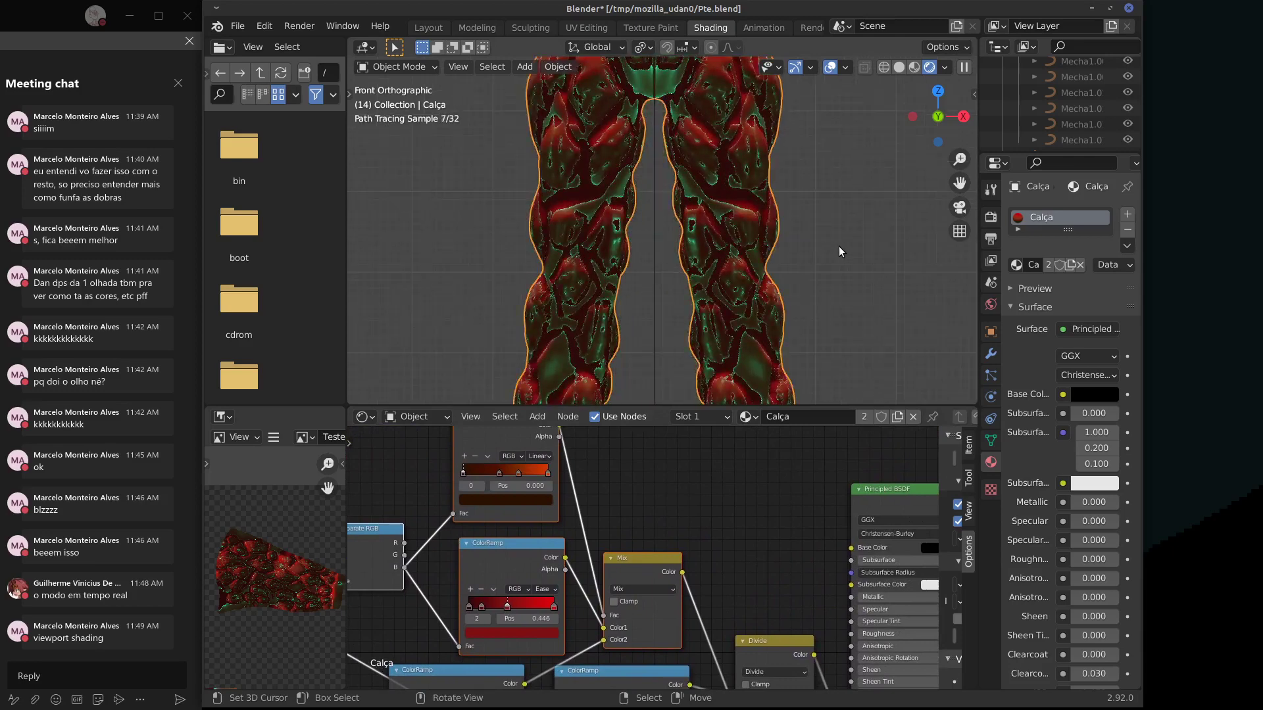
pyautogui.keyDown('shift'); pyautogui.moveTo(831, 250); pyautogui.dragTo(768, 340, button='middle'); pyautogui.keyUp('shift')
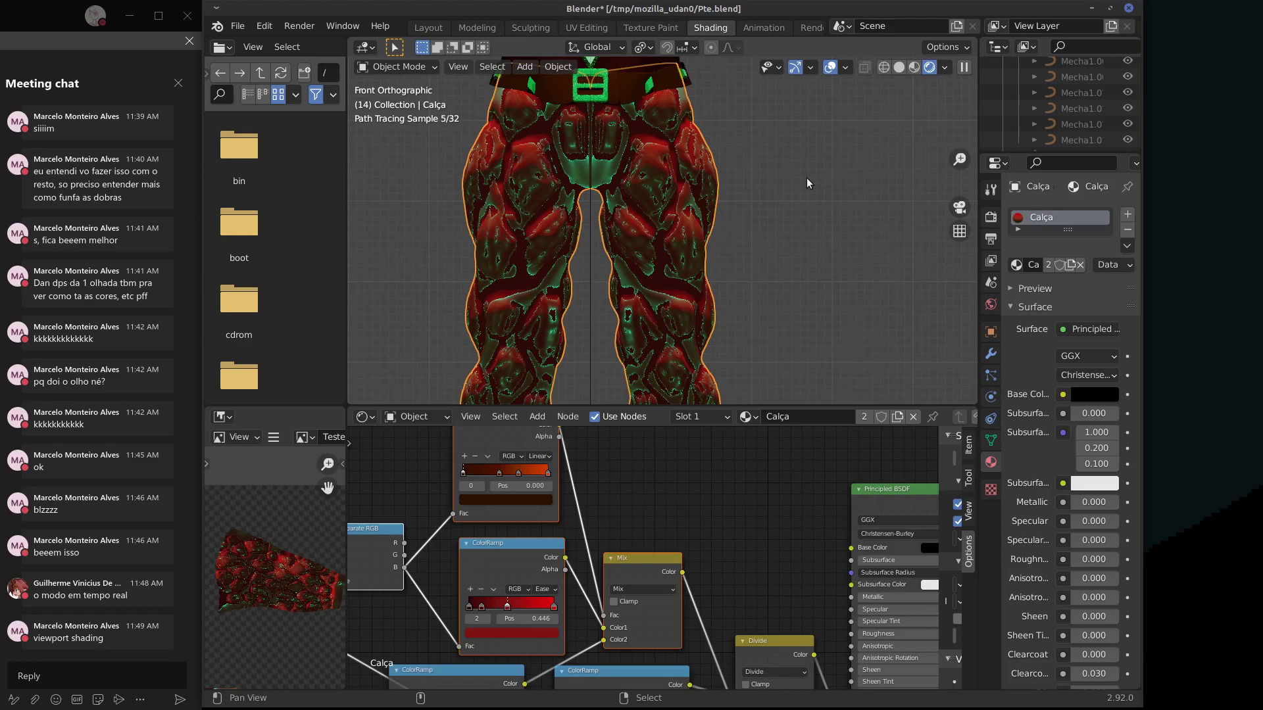
# Force-quit the unresponsive Pte.blend Blender window by running xkill from the Application Finder.
pyautogui.click(1110, 8)
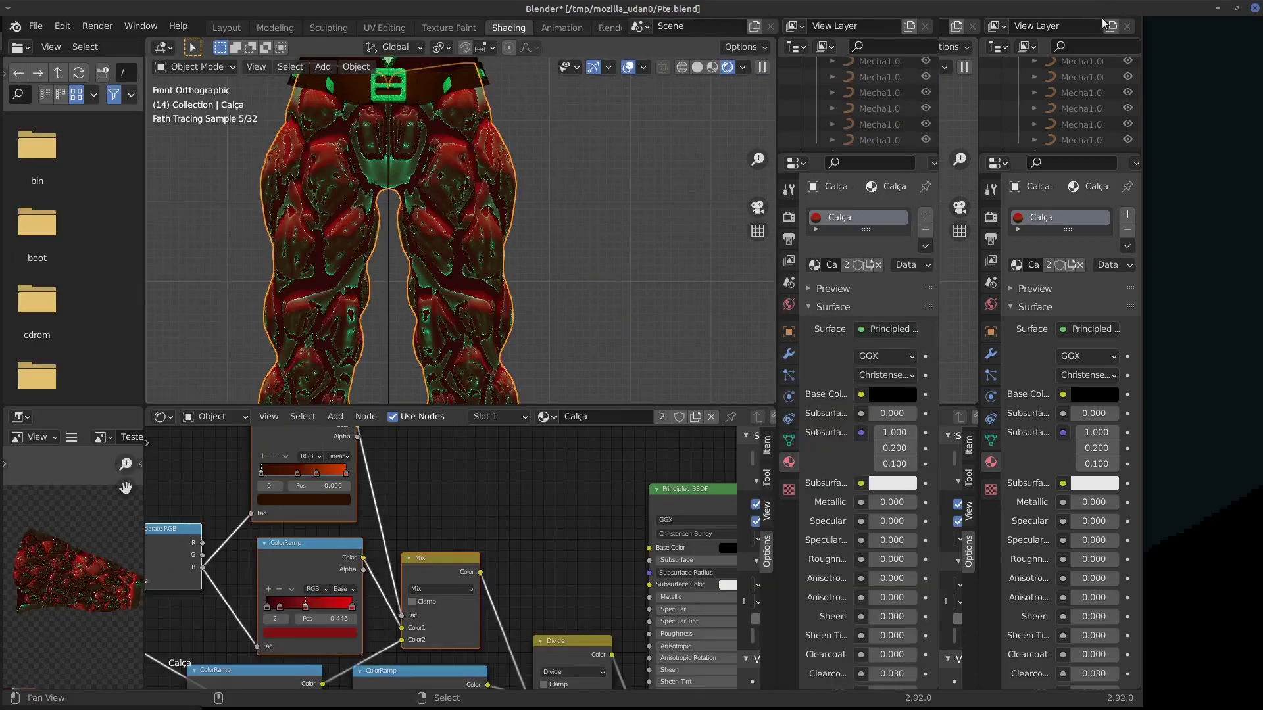
pyautogui.click(1236, 7)
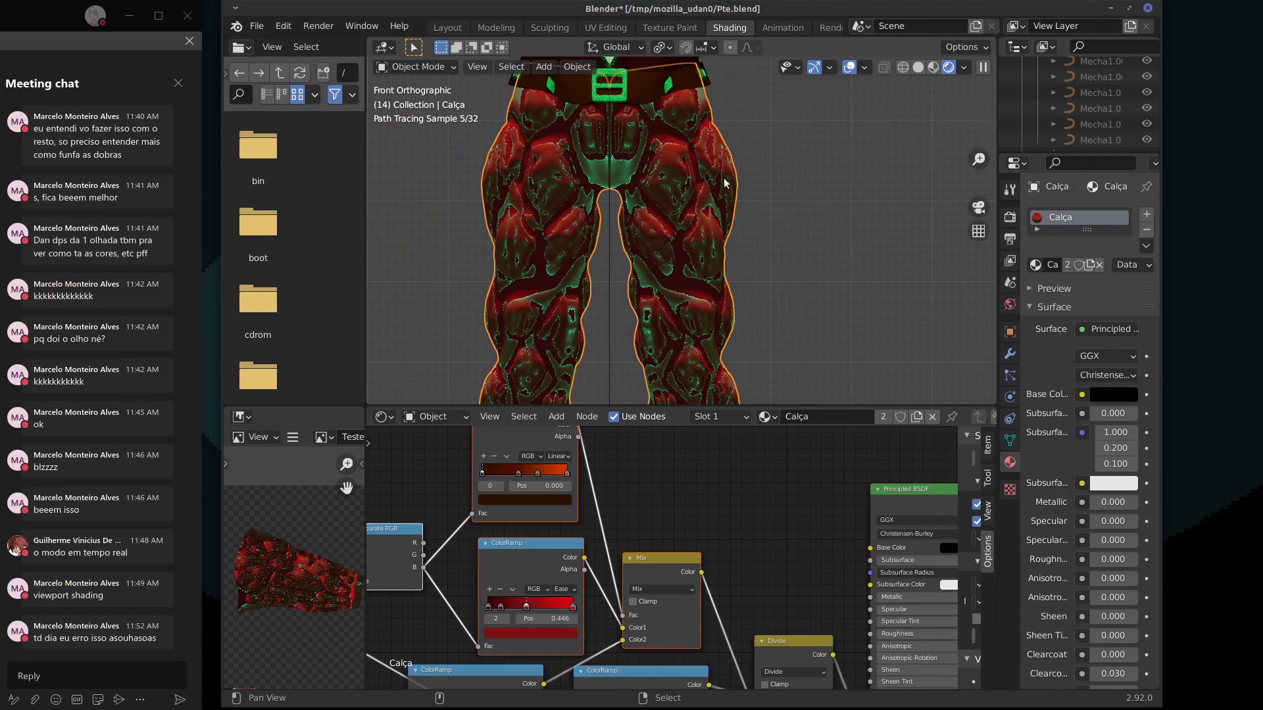
pyautogui.hotkey('alt', 'F2')
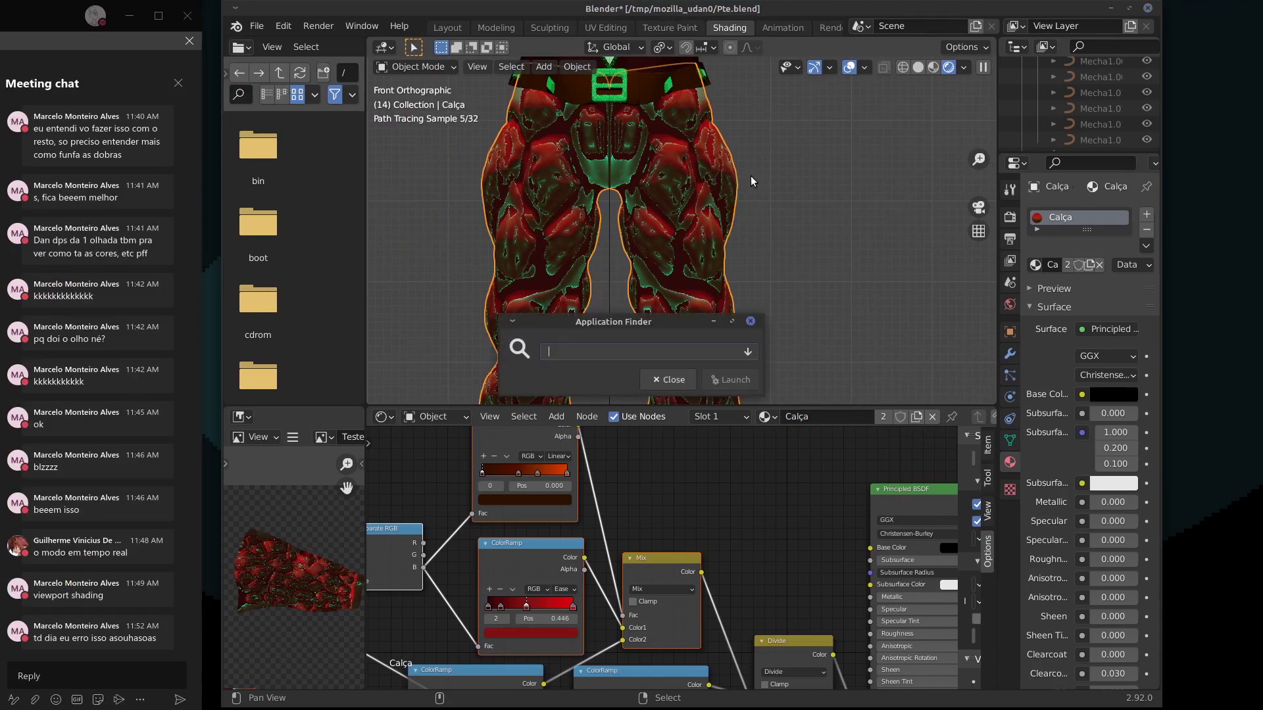
pyautogui.write('xkill')
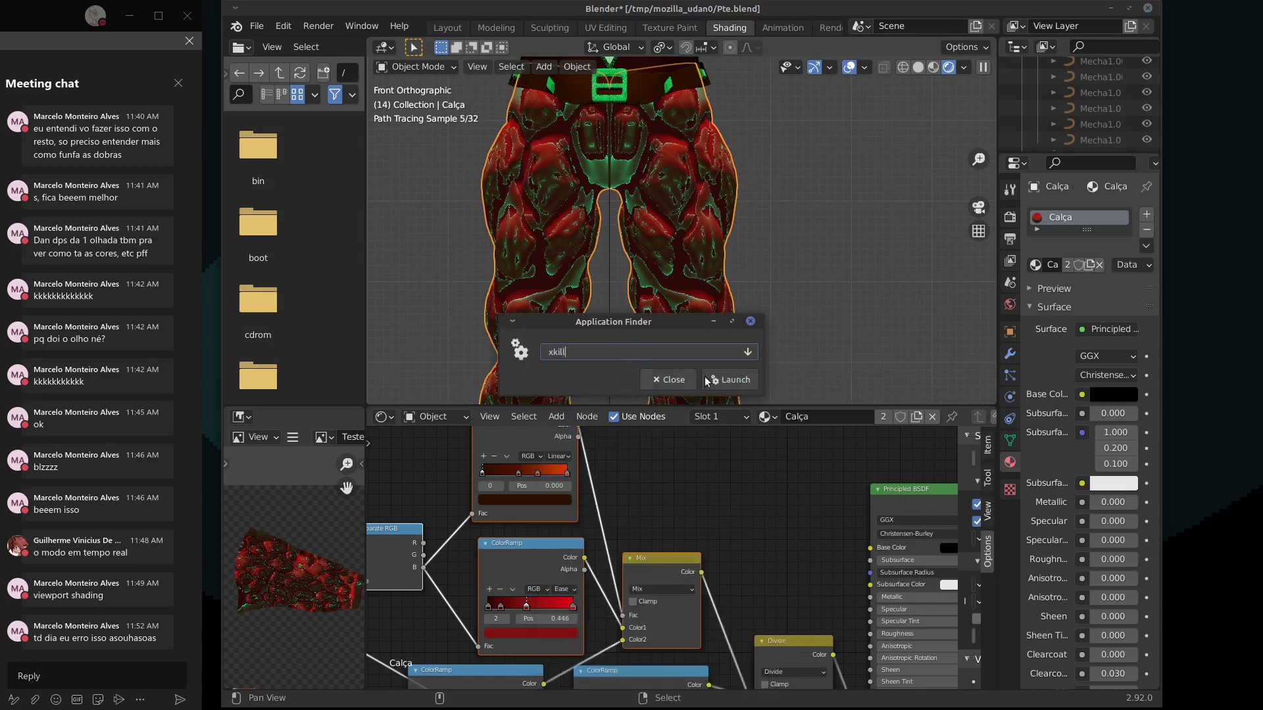
pyautogui.click(730, 379)
pyautogui.click(739, 342)
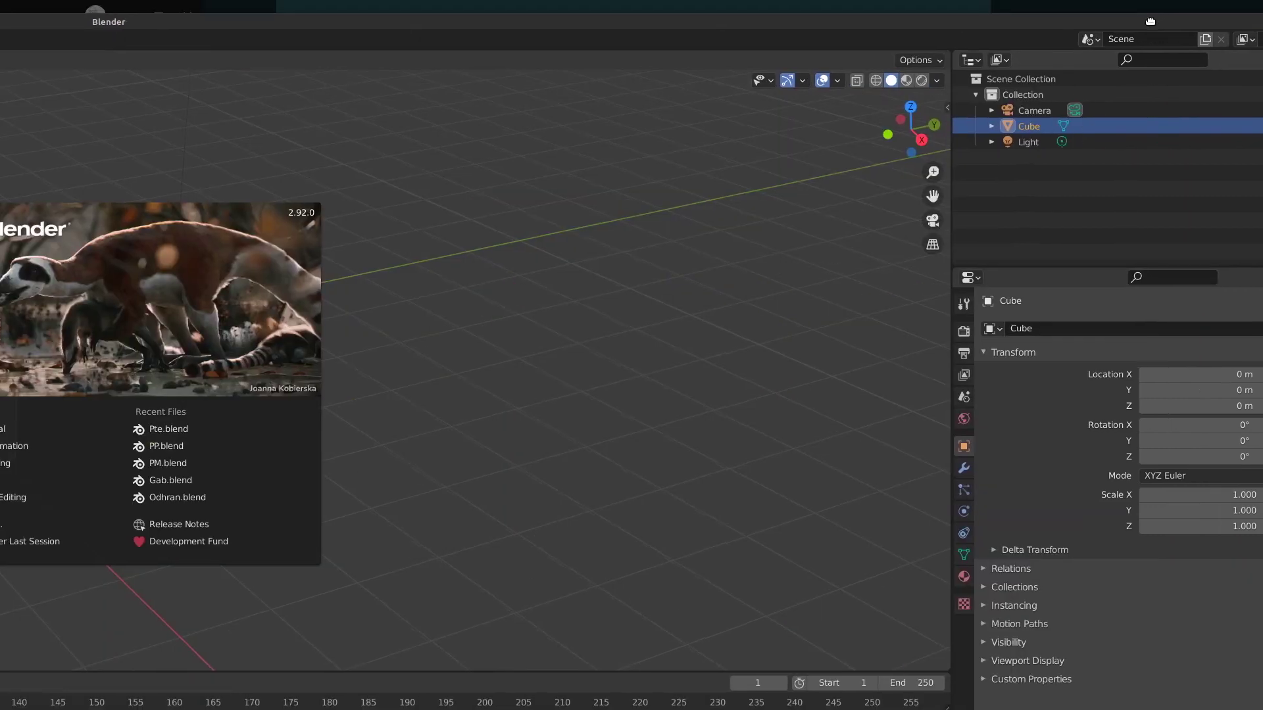
# Close the misplaced Blender window and fit a new one into the free screen area beside the meeting chat.
pyautogui.moveTo(1150, 22); pyautogui.dragTo(840, 69)
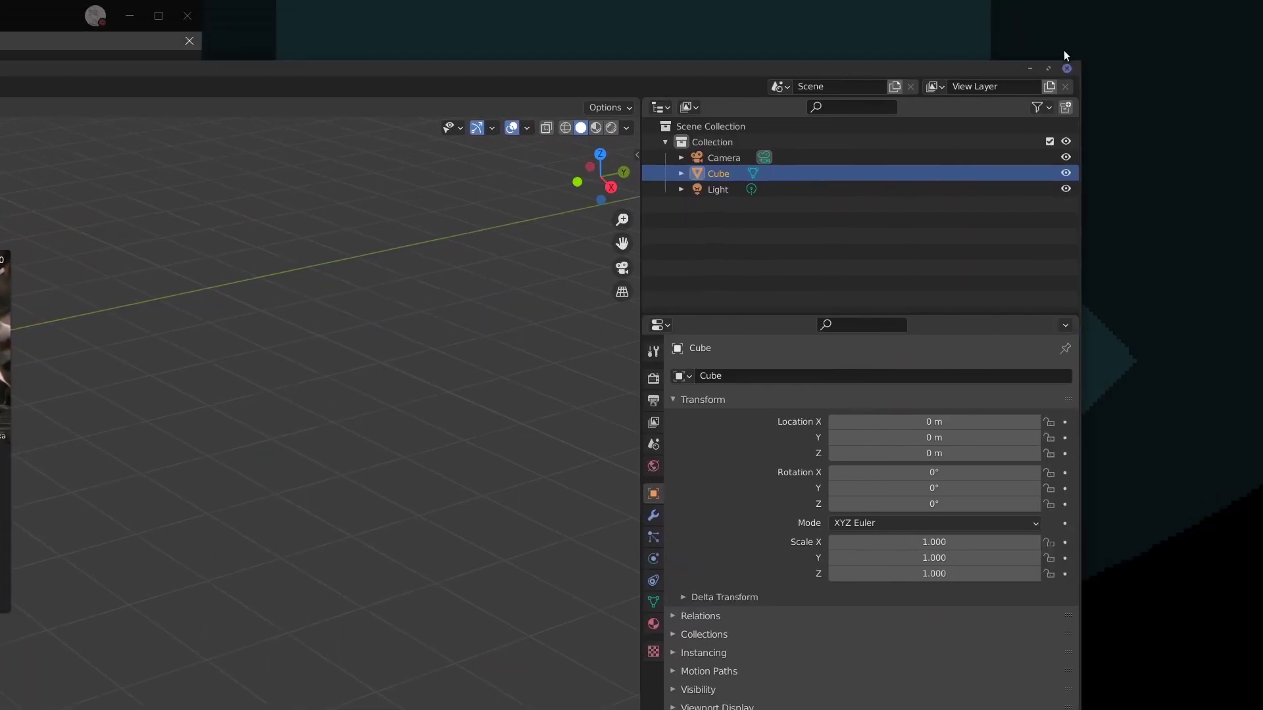
pyautogui.click(1067, 68)
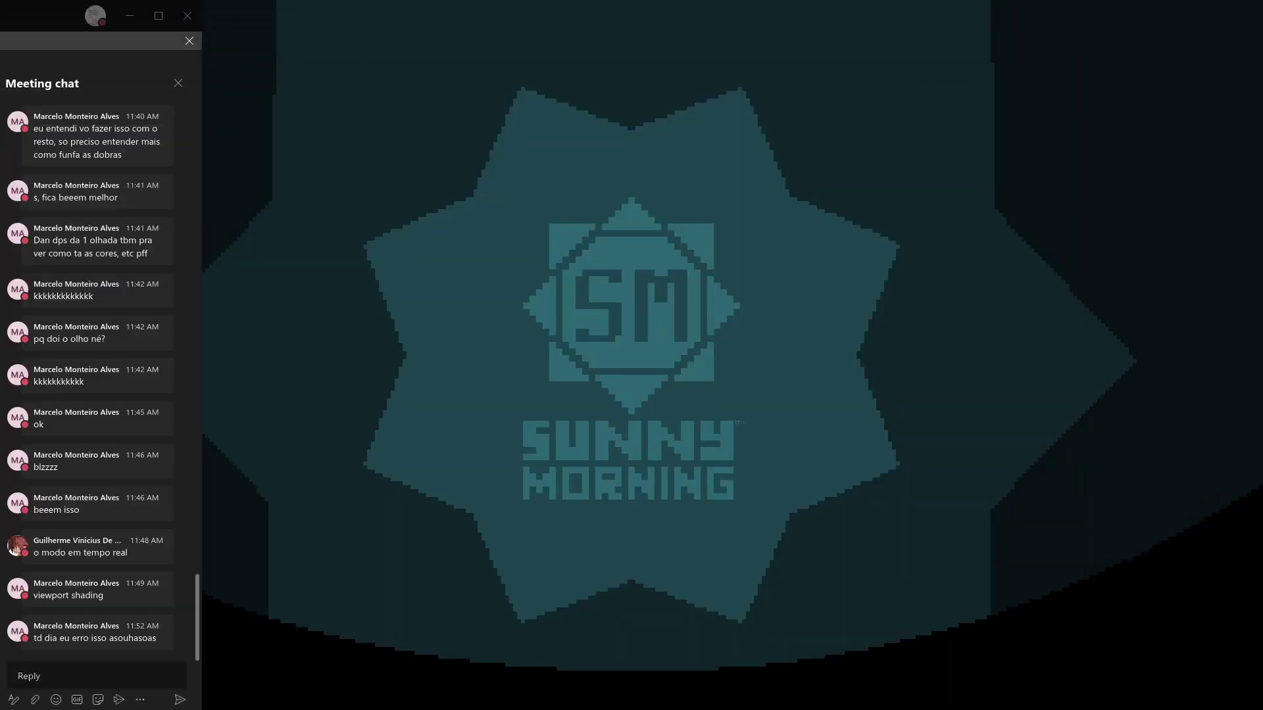
pyautogui.moveTo(0, 309); pyautogui.dragTo(568, 15)
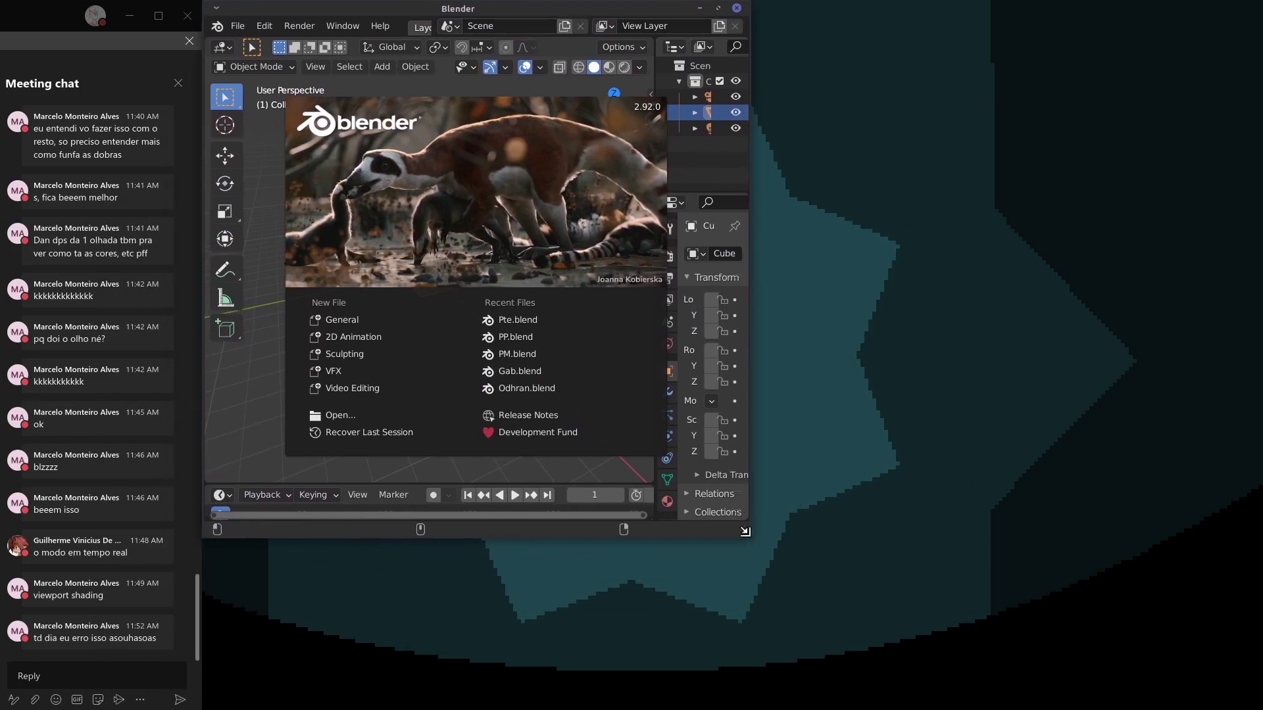
pyautogui.click(744, 535)
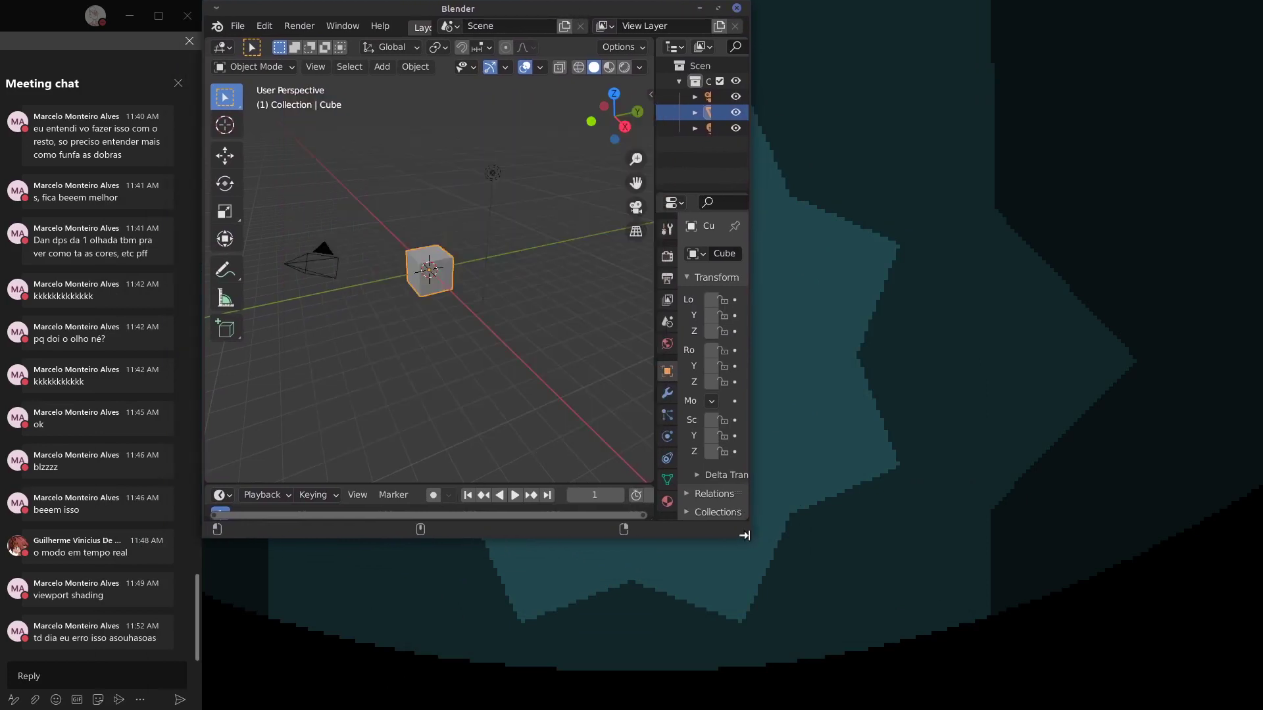
pyautogui.moveTo(744, 535); pyautogui.dragTo(1248, 514)
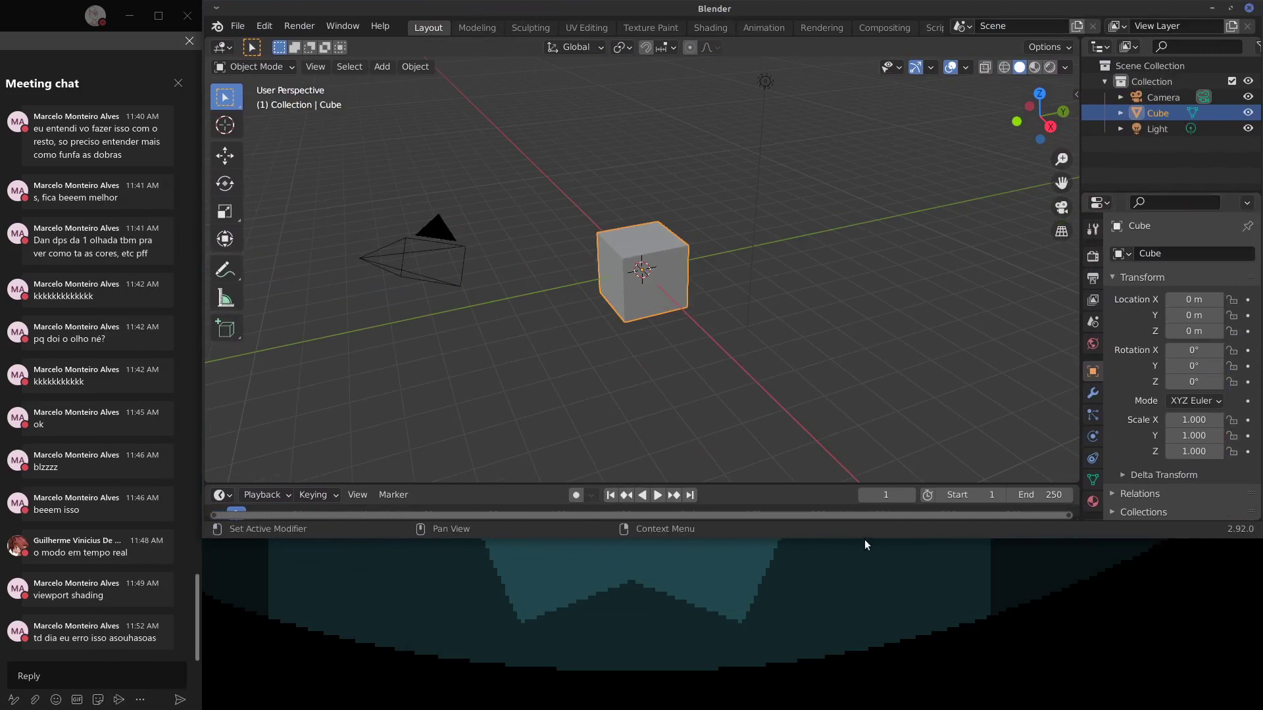
pyautogui.moveTo(865, 532); pyautogui.dragTo(864, 705)
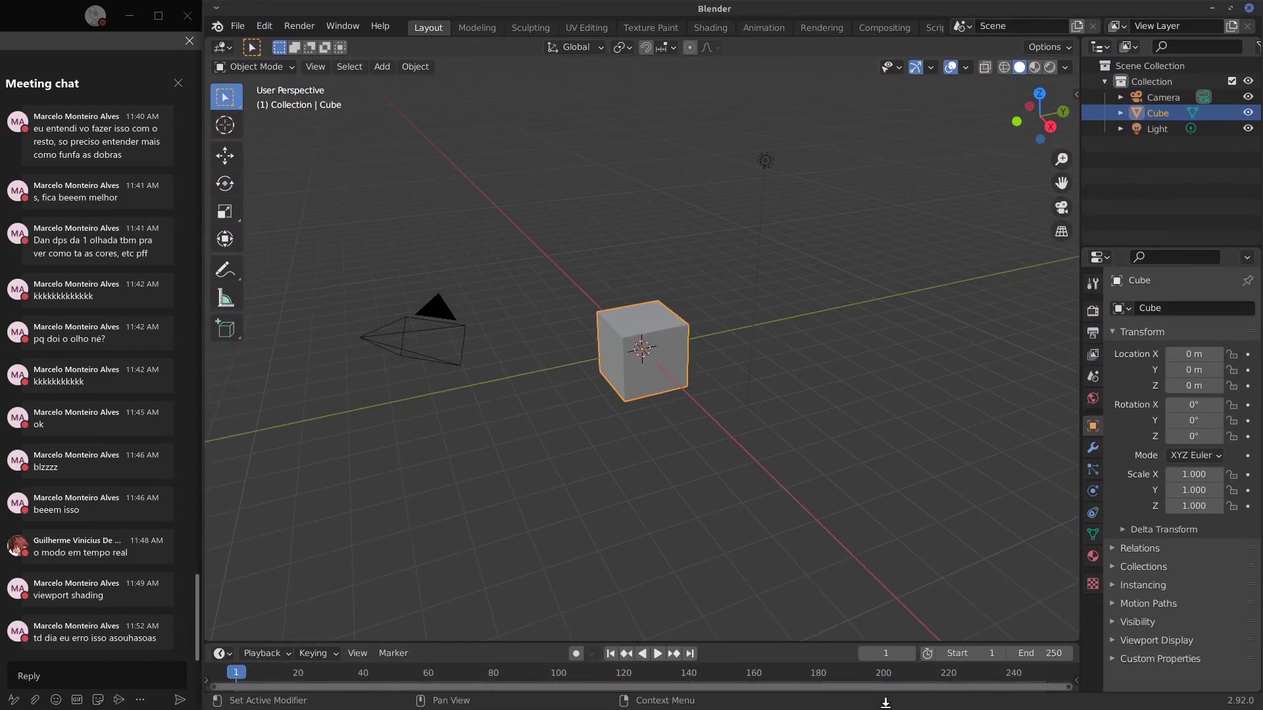
# Reopen the recent file Pte.blend.
pyautogui.click(237, 26)
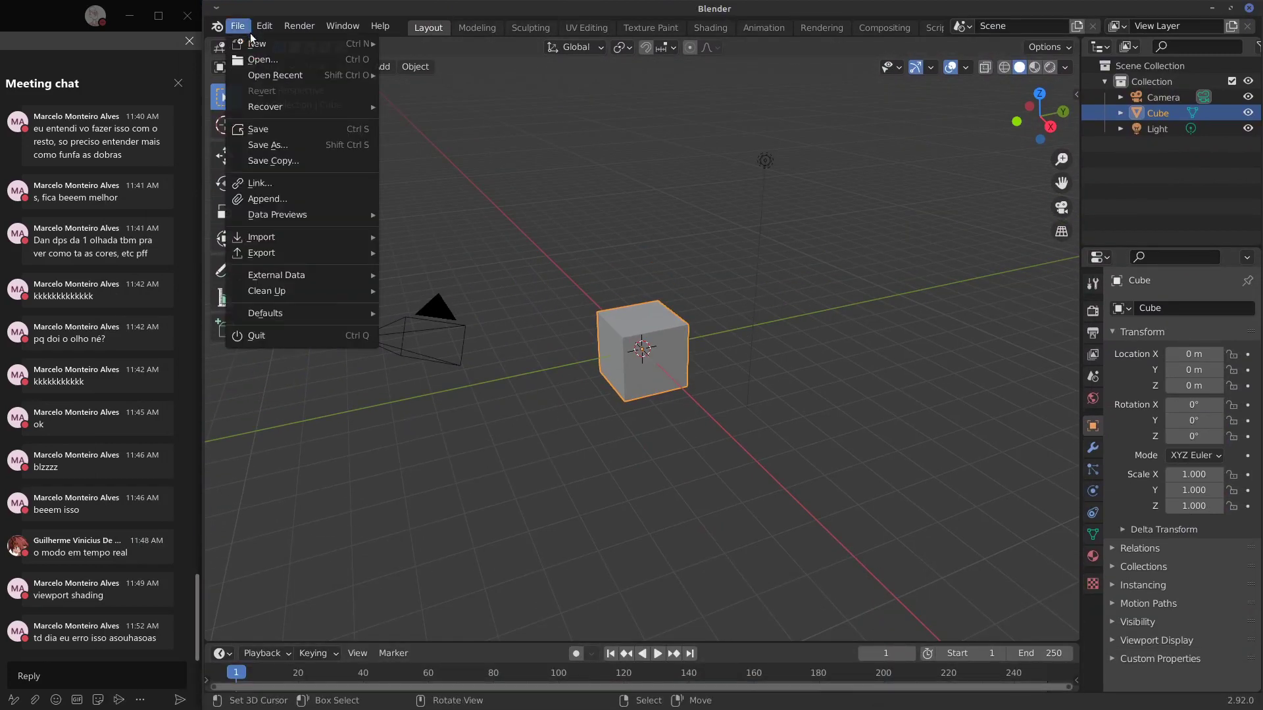
pyautogui.moveTo(270, 76)
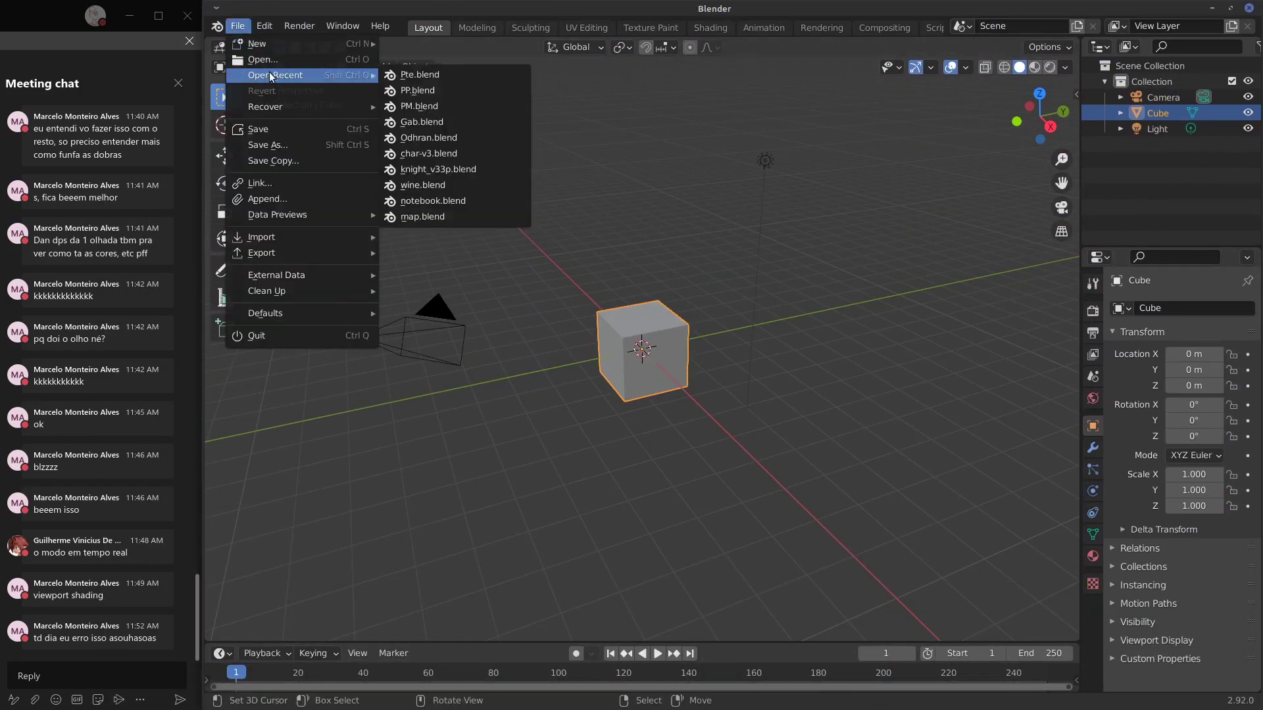
pyautogui.click(411, 75)
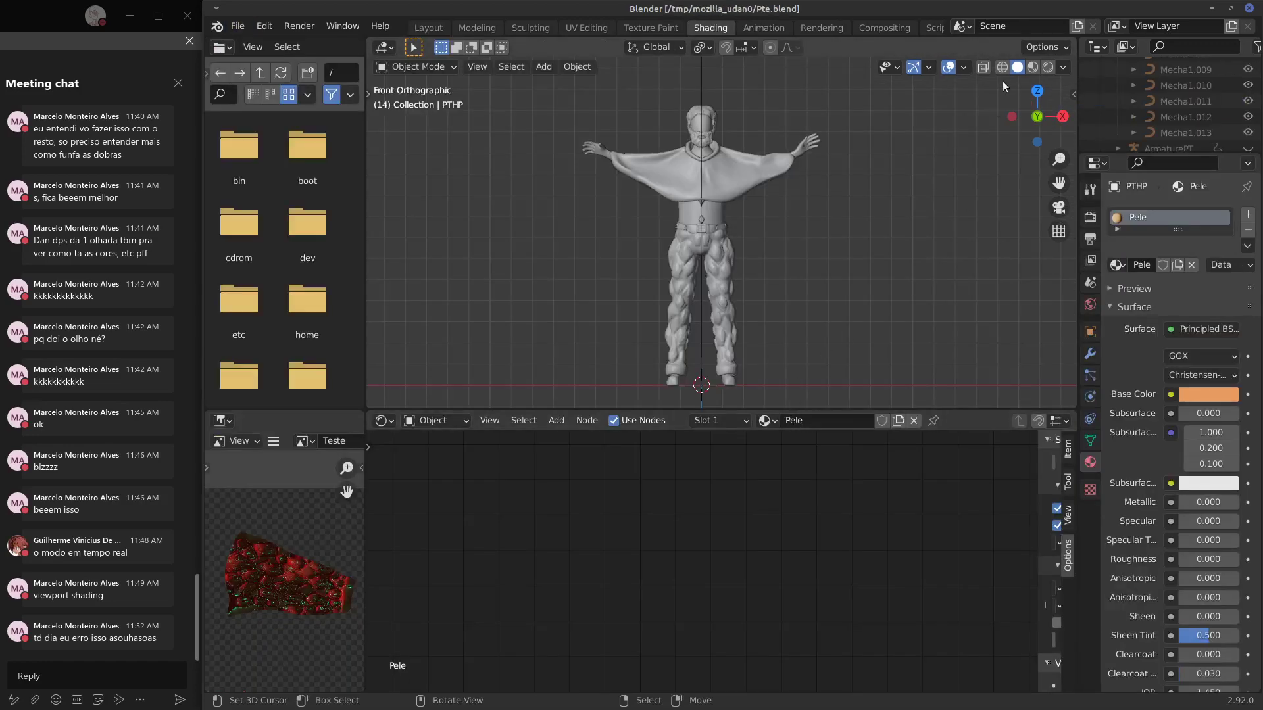
# Compare the character in Rendered and Material Preview shading, examining the trouser legs up close.
pyautogui.click(1048, 67)
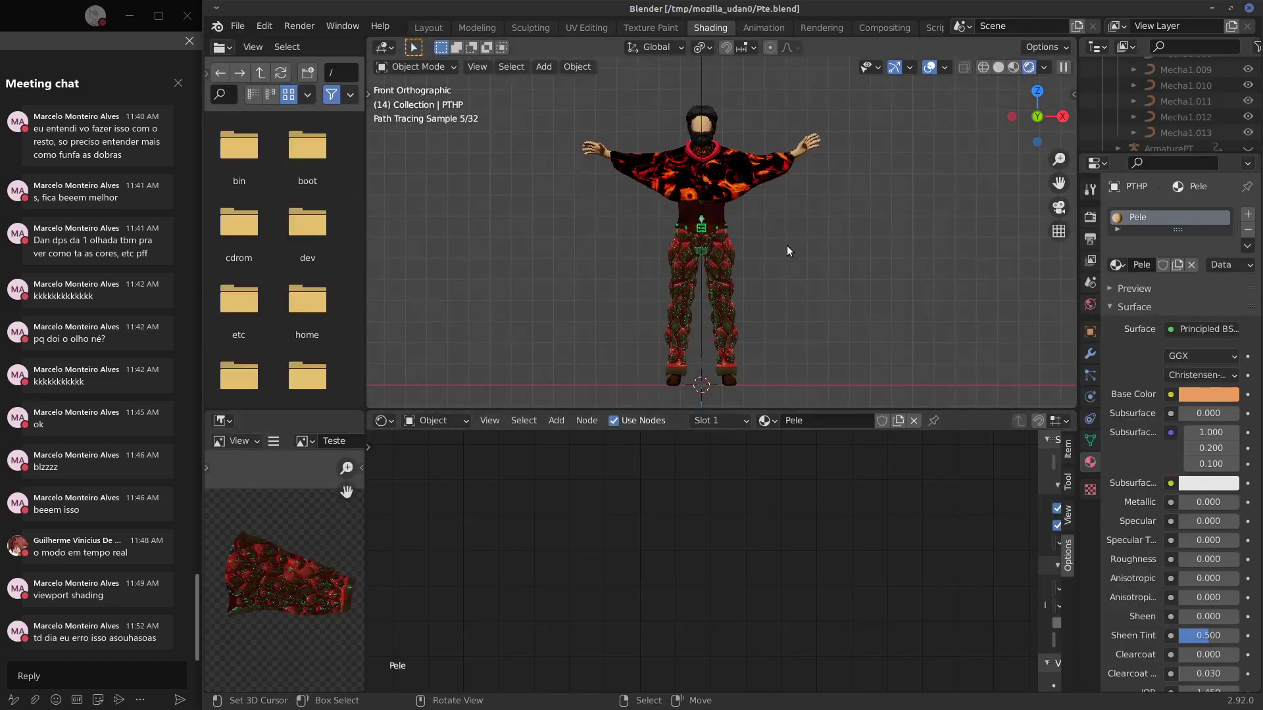
pyautogui.click(1013, 67)
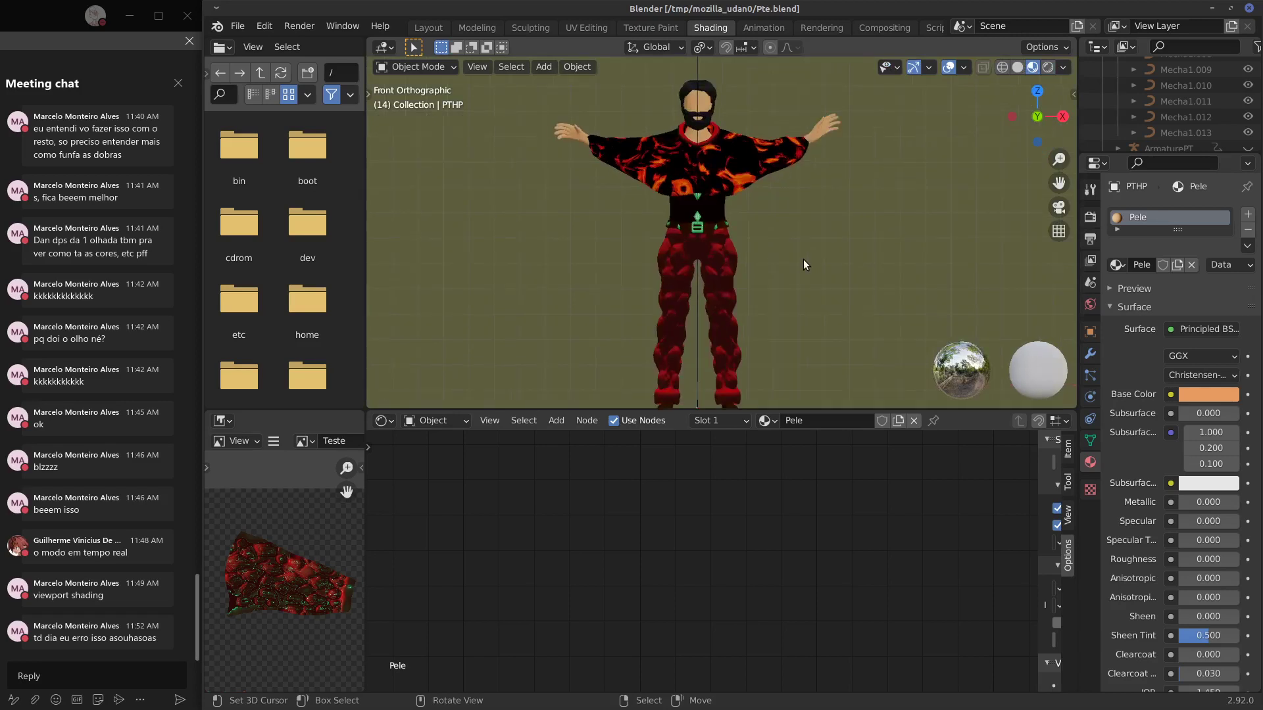
pyautogui.scroll(5, 722, 272)
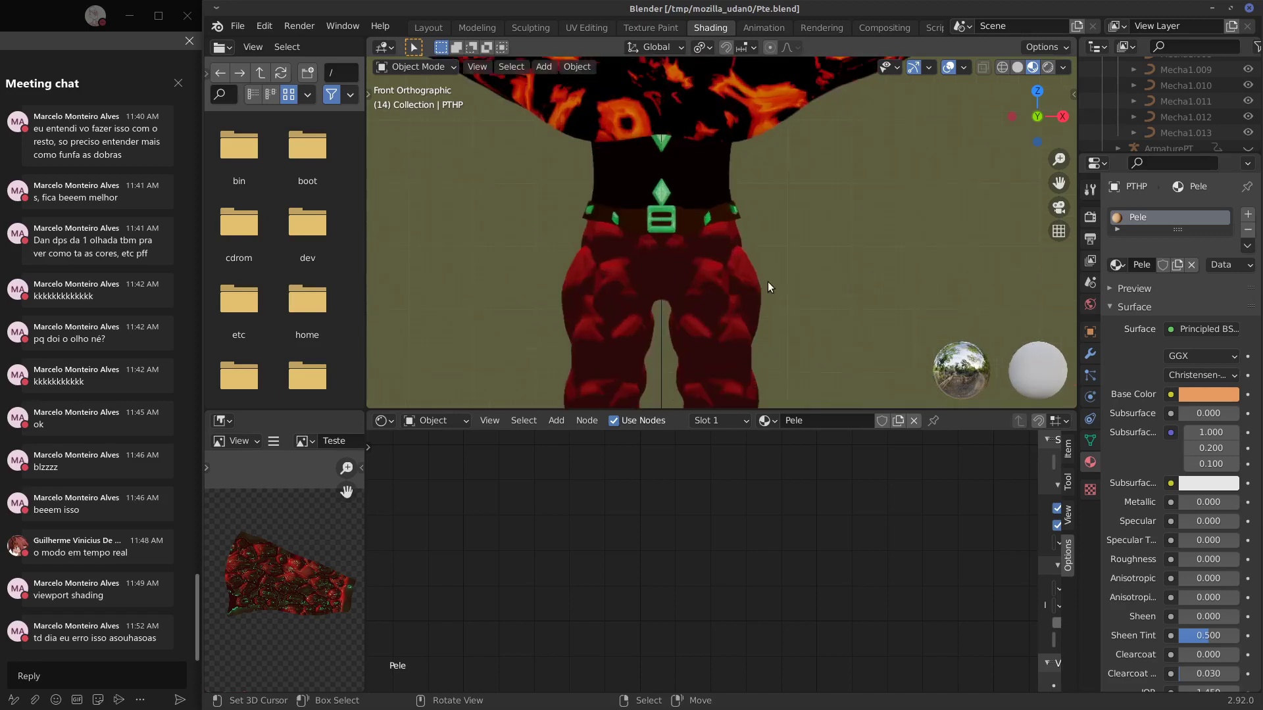
pyautogui.keyDown('shift'); pyautogui.moveTo(785, 309); pyautogui.dragTo(793, 163, button='middle'); pyautogui.keyUp('shift')
pyautogui.moveTo(797, 230)
pyautogui.keyDown('shift'); pyautogui.mouseDown(button='middle')
pyautogui.moveTo(787, 191)
pyautogui.moveTo(762, 193)
pyautogui.mouseUp(button='middle'); pyautogui.keyUp('shift')
pyautogui.keyDown('shift'); pyautogui.scroll(-1, 760, 187); pyautogui.keyUp('shift')
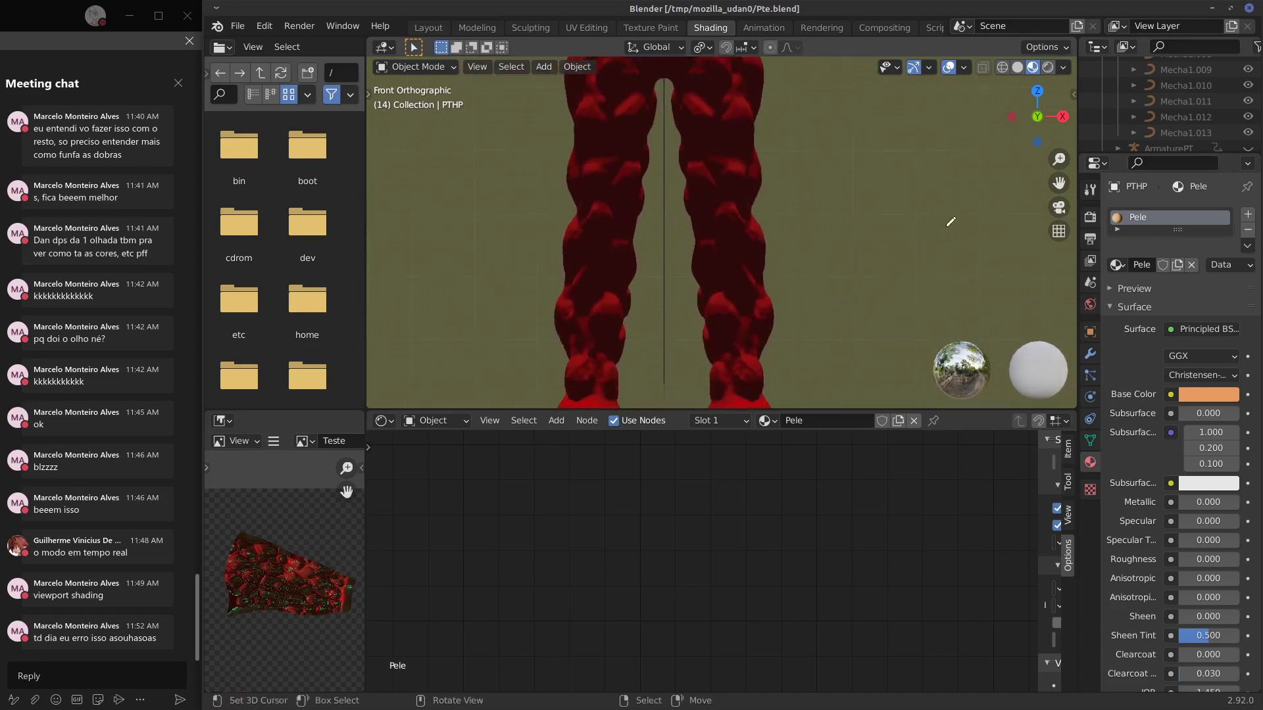
# Point out the folds along the trouser leg with temporary annotation arrows, undoing each one.
pyautogui.moveTo(957, 229)
pyautogui.mouseDown()
pyautogui.moveTo(827, 215)
pyautogui.moveTo(822, 230)
pyautogui.mouseUp()
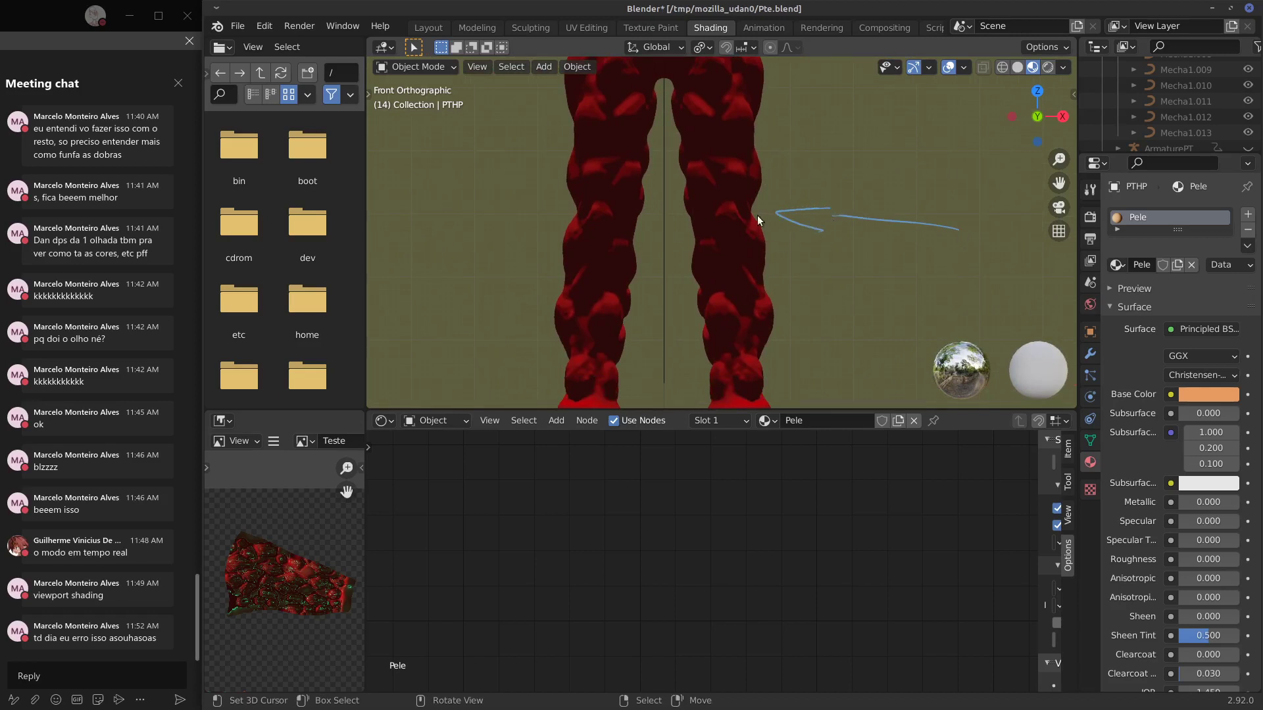
pyautogui.hotkey('ctrl', 'z')
pyautogui.moveTo(922, 250)
pyautogui.mouseDown()
pyautogui.moveTo(809, 265)
pyautogui.moveTo(825, 275)
pyautogui.mouseUp()
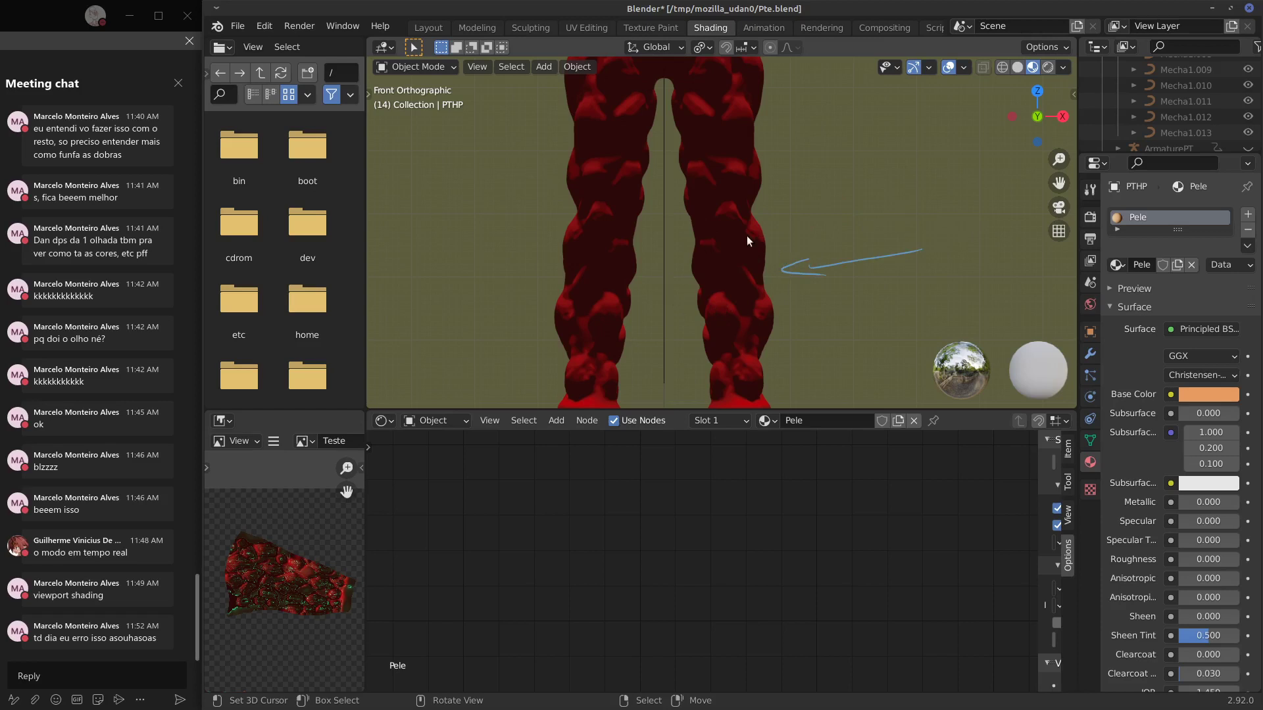
pyautogui.hotkey('ctrl', 'z')
pyautogui.keyDown('shift'); pyautogui.moveTo(837, 182); pyautogui.dragTo(809, 311, button='middle'); pyautogui.keyUp('shift')
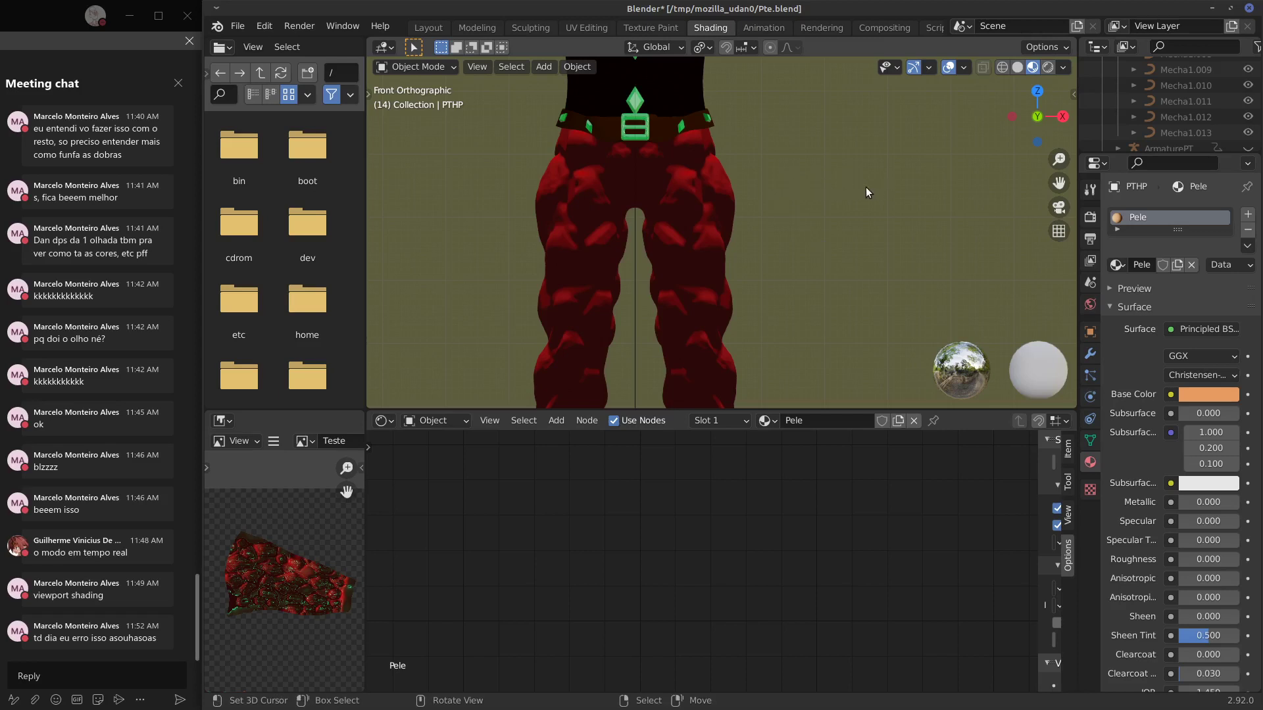
pyautogui.moveTo(903, 187); pyautogui.dragTo(758, 202)
pyautogui.moveTo(772, 192)
pyautogui.mouseDown()
pyautogui.moveTo(738, 209)
pyautogui.moveTo(781, 192)
pyautogui.mouseUp()
pyautogui.hotkey('ctrl', 'z')
# Select the Calça trousers and display the character in Rendered shading.
pyautogui.click(720, 213)
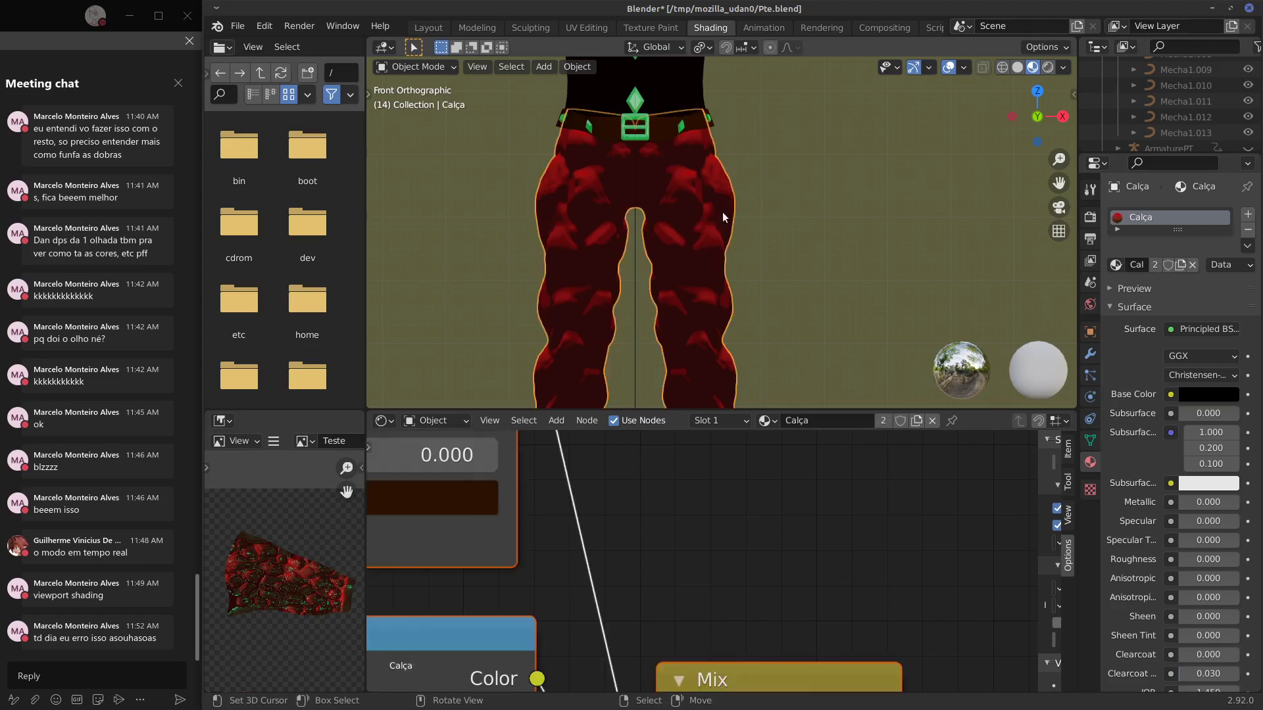
pyautogui.keyDown('shift'); pyautogui.moveTo(729, 255); pyautogui.dragTo(764, 253, button='middle'); pyautogui.keyUp('shift')
pyautogui.scroll(-1, 768, 255)
pyautogui.scroll(-4, 768, 255)
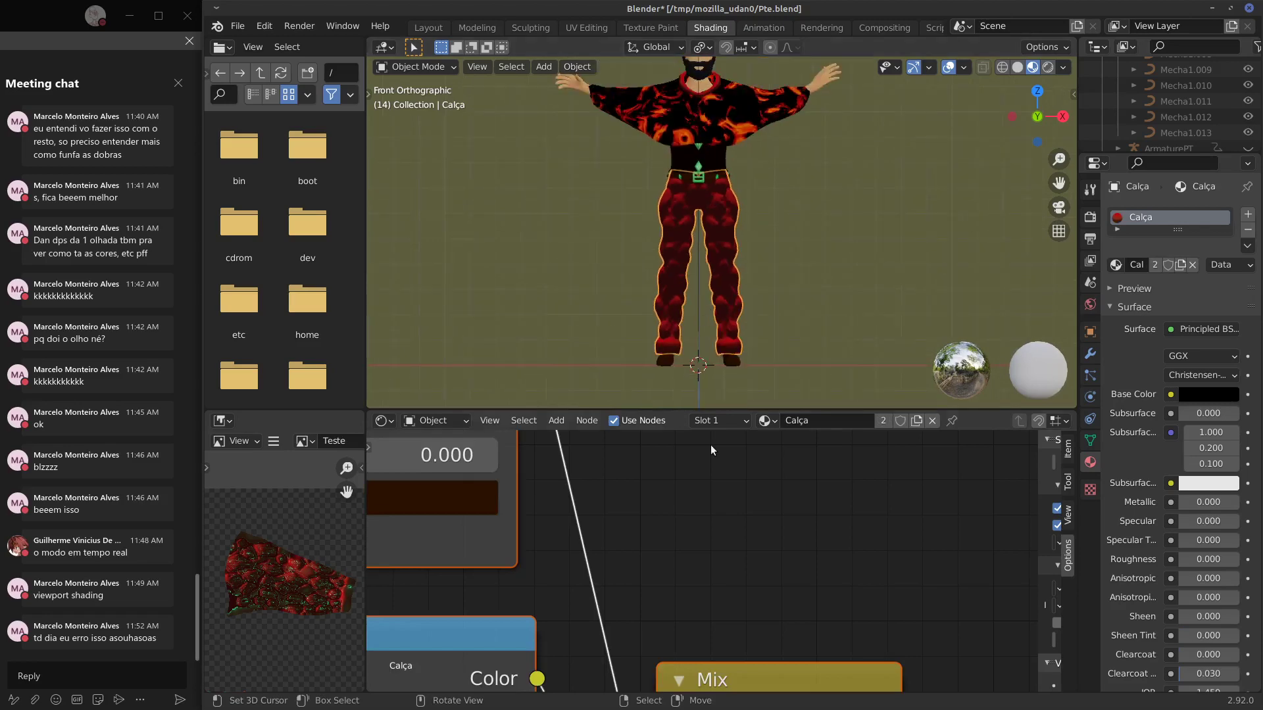
pyautogui.moveTo(713, 548)
pyautogui.mouseDown(button='middle')
pyautogui.moveTo(761, 503)
pyautogui.moveTo(776, 506)
pyautogui.mouseUp(button='middle')
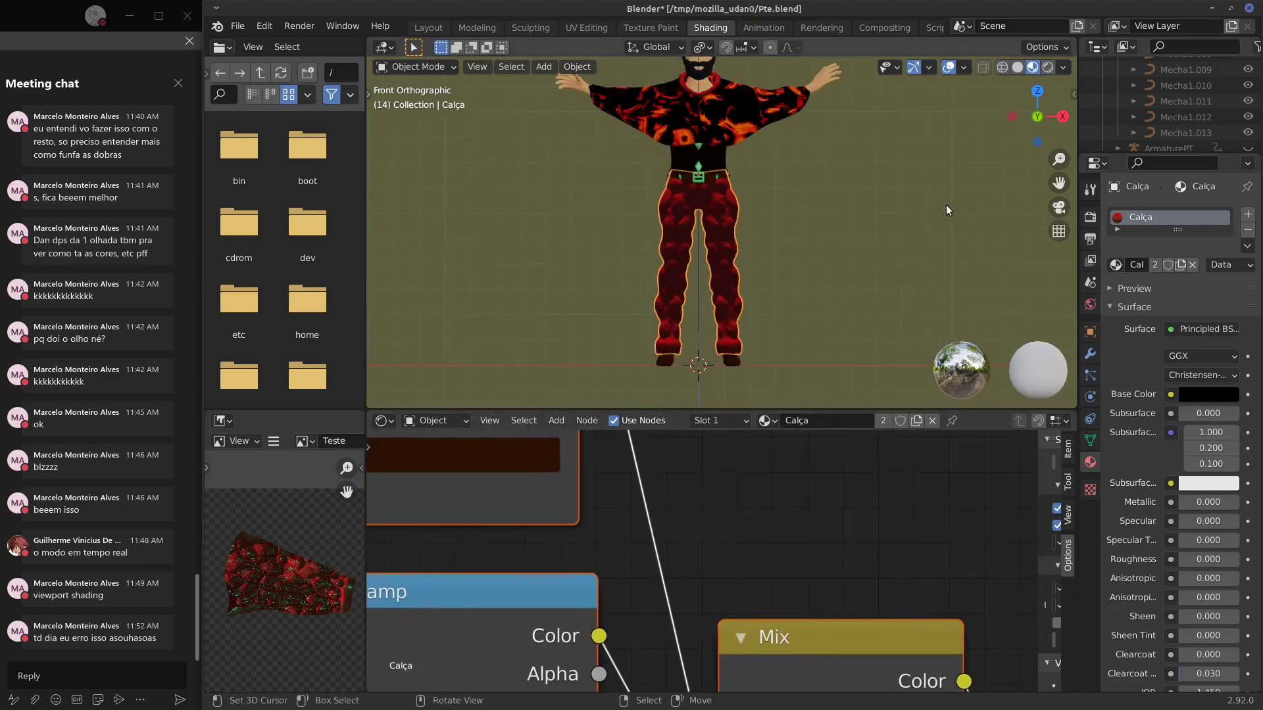
pyautogui.click(1047, 67)
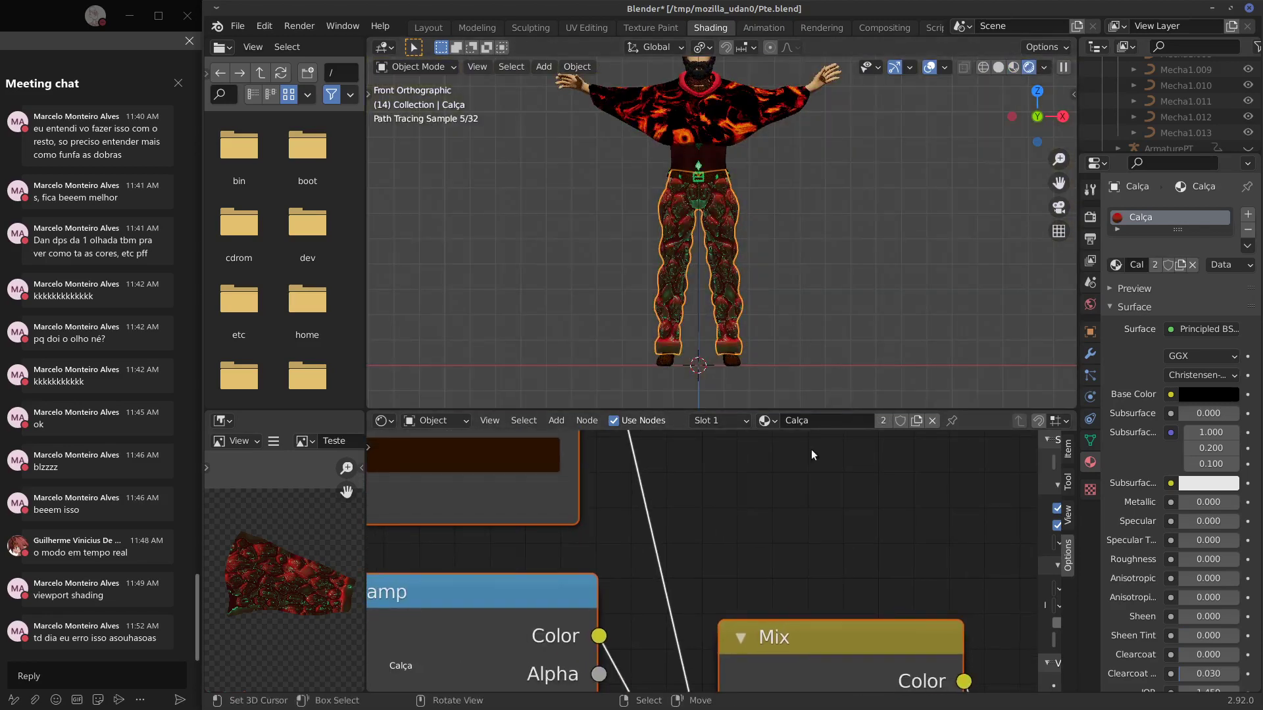
# Examine the Calça material's node tree from the Geometry node through the ColorRamp and Mix nodes to the Principled BSDF.
pyautogui.moveTo(745, 608); pyautogui.dragTo(739, 505, button='middle')
pyautogui.scroll(-5, 705, 524)
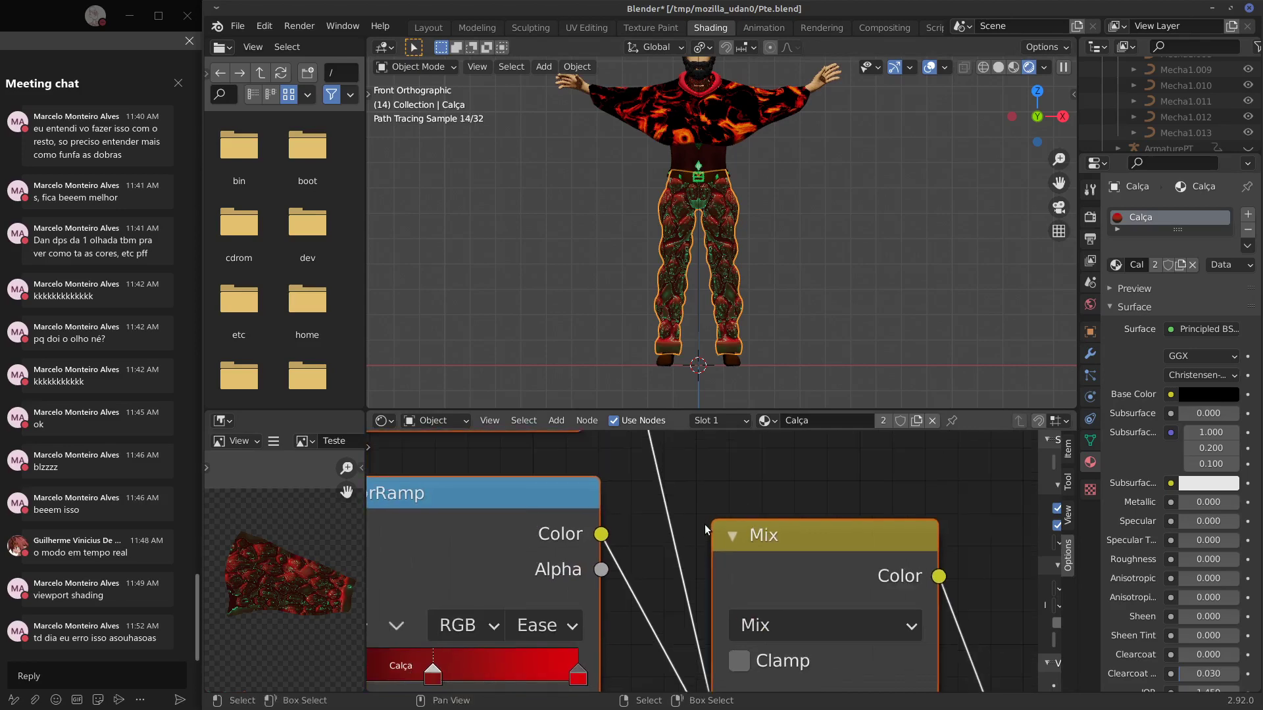
pyautogui.scroll(-1, 699, 534)
pyautogui.moveTo(723, 554); pyautogui.dragTo(868, 562, button='middle')
pyautogui.moveTo(697, 489); pyautogui.dragTo(676, 535, button='middle')
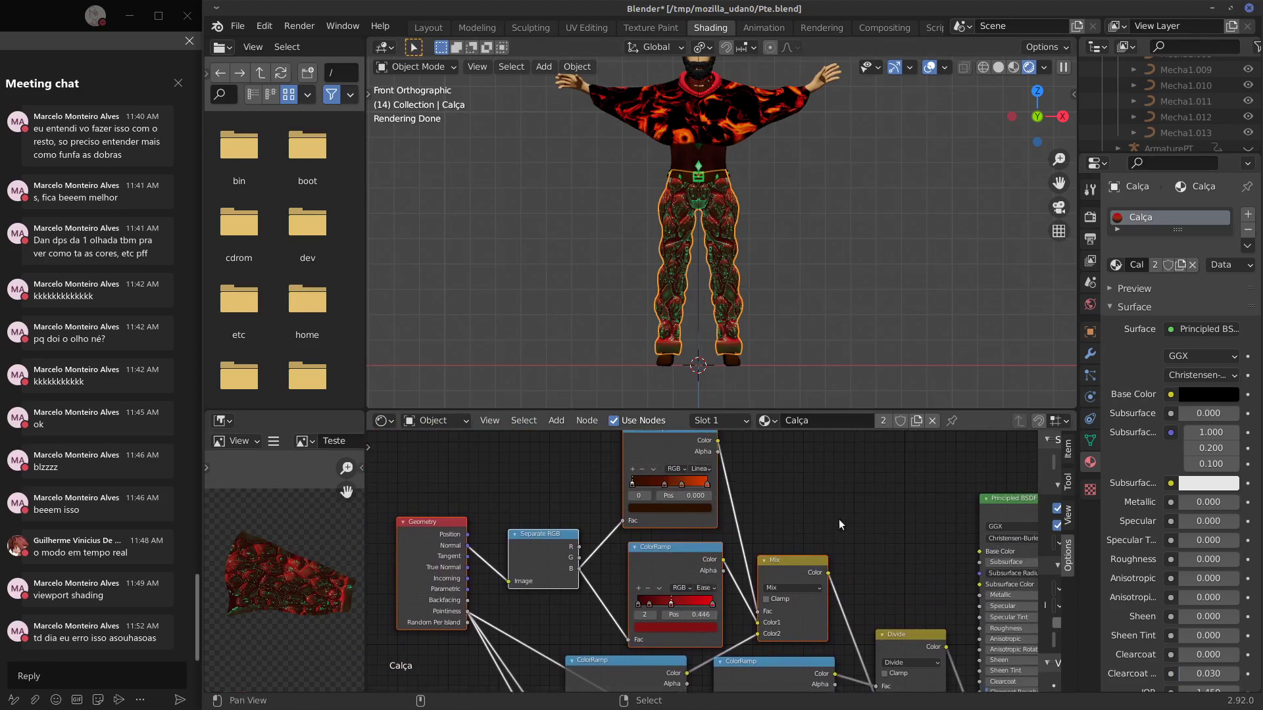
pyautogui.moveTo(840, 521); pyautogui.dragTo(826, 431, button='middle')
pyautogui.moveTo(866, 610); pyautogui.dragTo(621, 560, button='middle')
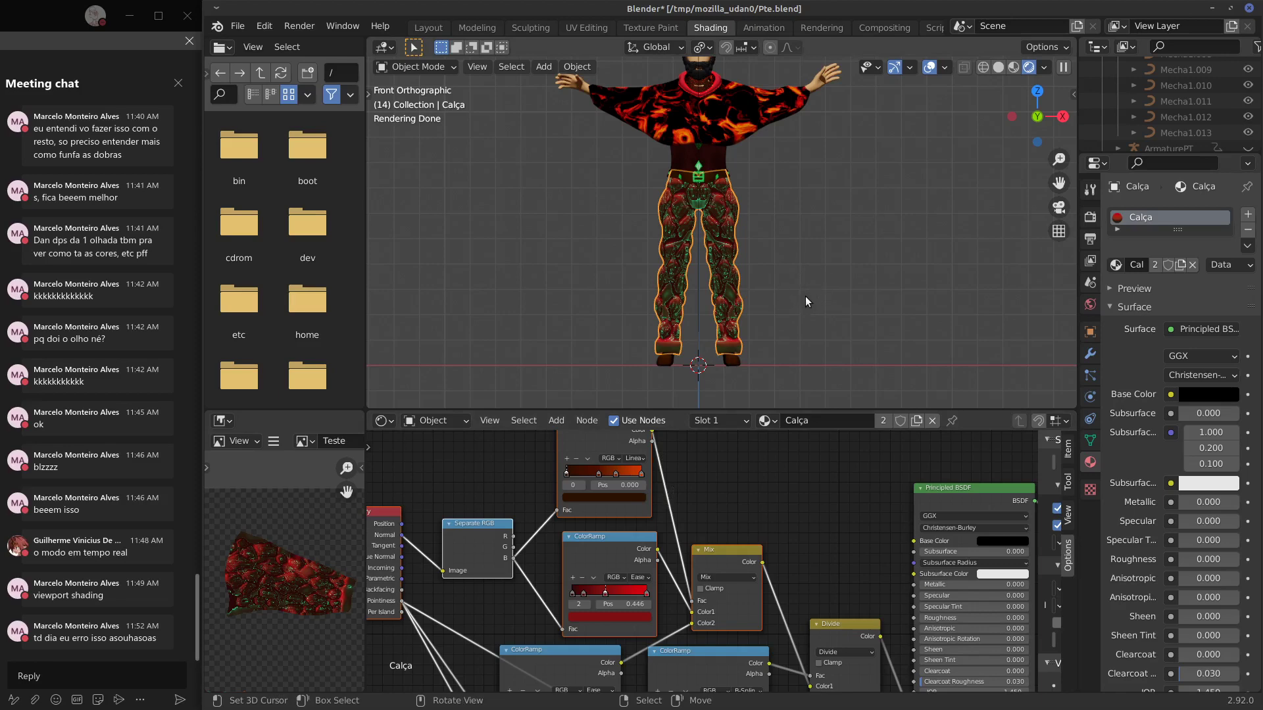
# Point out the lowest ColorRamp node with an annotation stroke and erase the stroke.
pyautogui.moveTo(774, 689); pyautogui.dragTo(794, 443, button='middle')
pyautogui.press('d')
pyautogui.moveTo(886, 583); pyautogui.dragTo(788, 567)
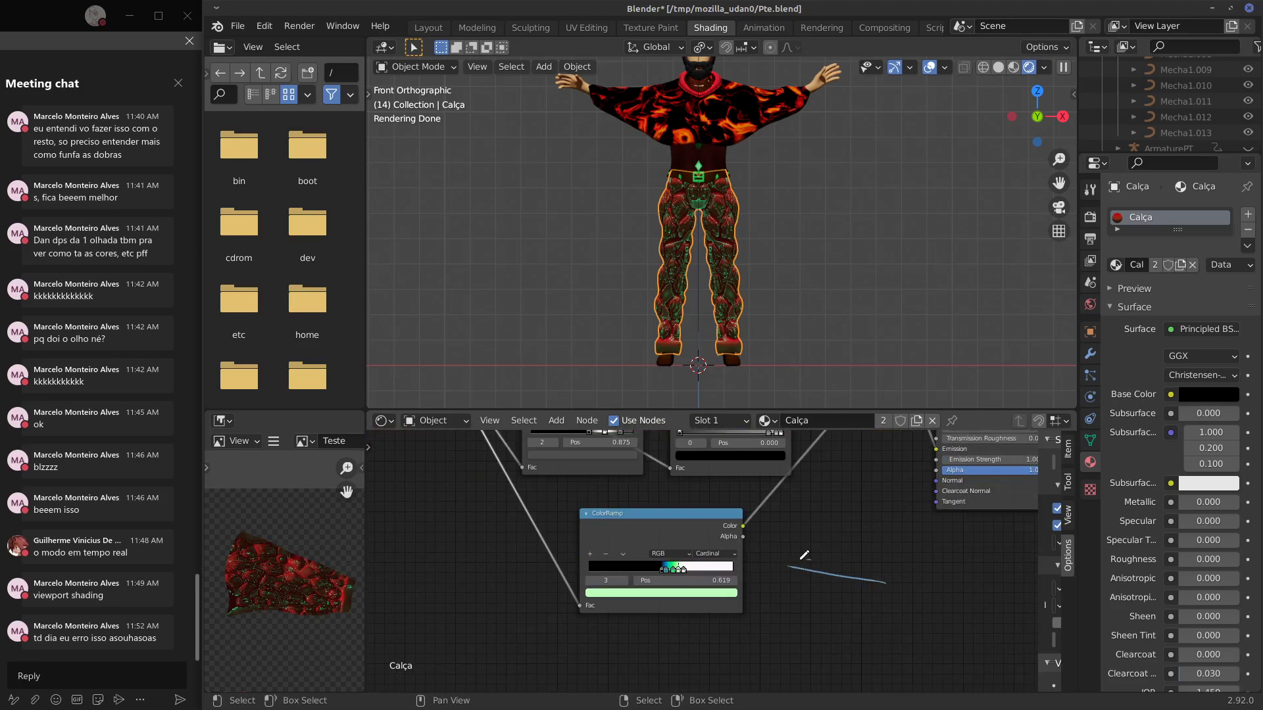
pyautogui.moveTo(799, 559)
pyautogui.keyDown('ctrl'); pyautogui.mouseDown(button='right')
pyautogui.moveTo(791, 577)
pyautogui.moveTo(879, 574)
pyautogui.mouseUp(button='right'); pyautogui.keyUp('ctrl')
# Move the Principled BSDF node next to the Material Output node in the Calça node tree.
pyautogui.moveTo(845, 543); pyautogui.dragTo(847, 566, button='middle')
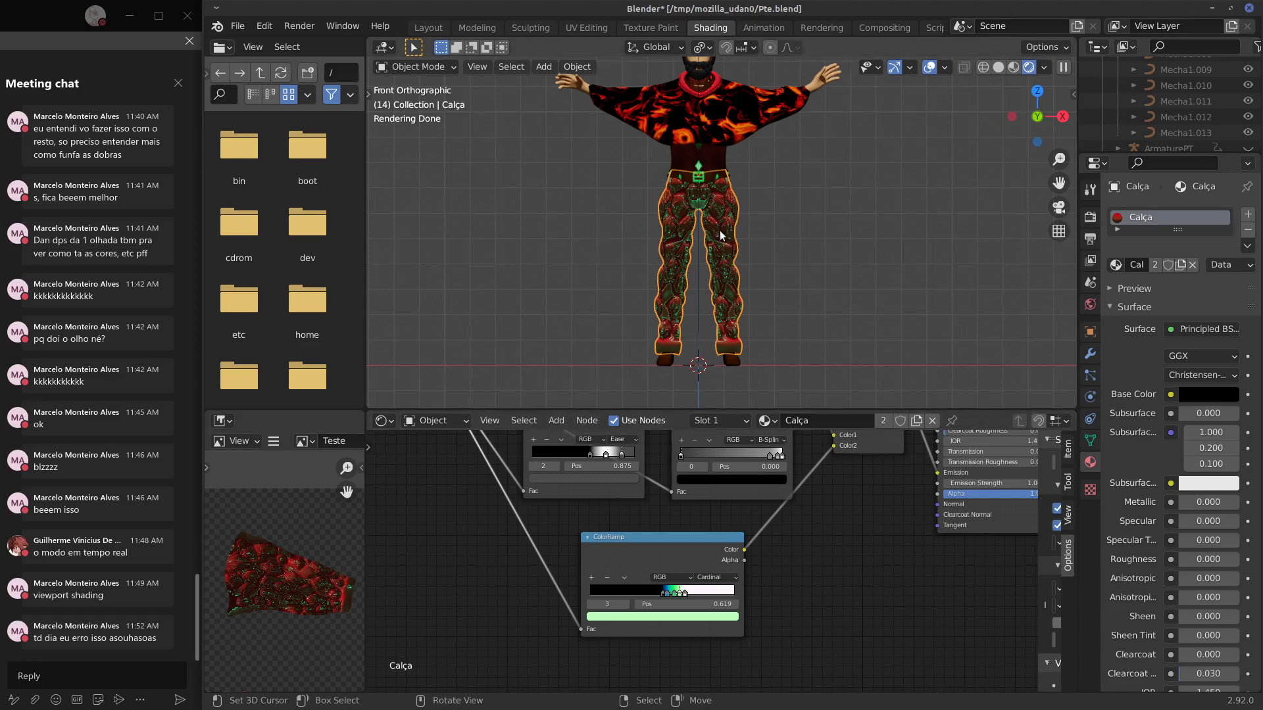
pyautogui.scroll(3, 730, 236)
pyautogui.moveTo(891, 497); pyautogui.dragTo(810, 555, button='middle')
pyautogui.scroll(-3, 809, 512)
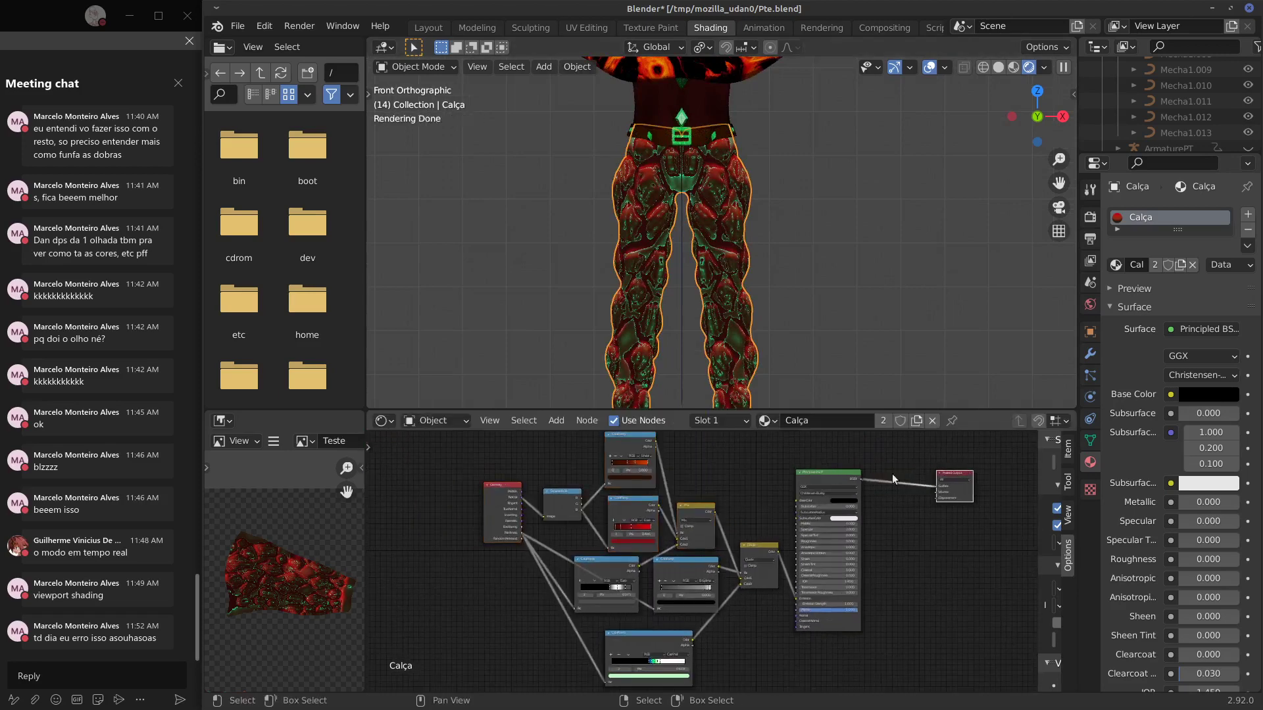
pyautogui.moveTo(892, 473); pyautogui.dragTo(958, 471)
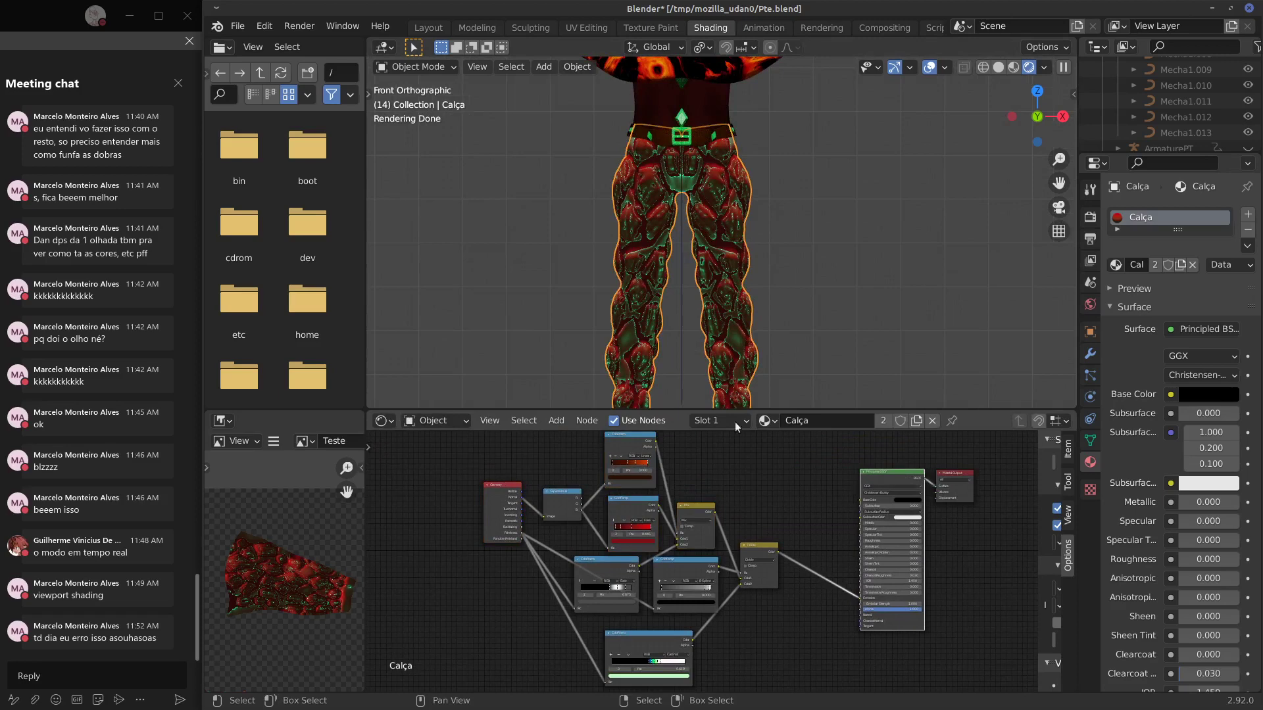
# Delete the Divide node, the greyscale ColorRamp directly before it, the Mix node and the red ColorRamp.
pyautogui.click(755, 545)
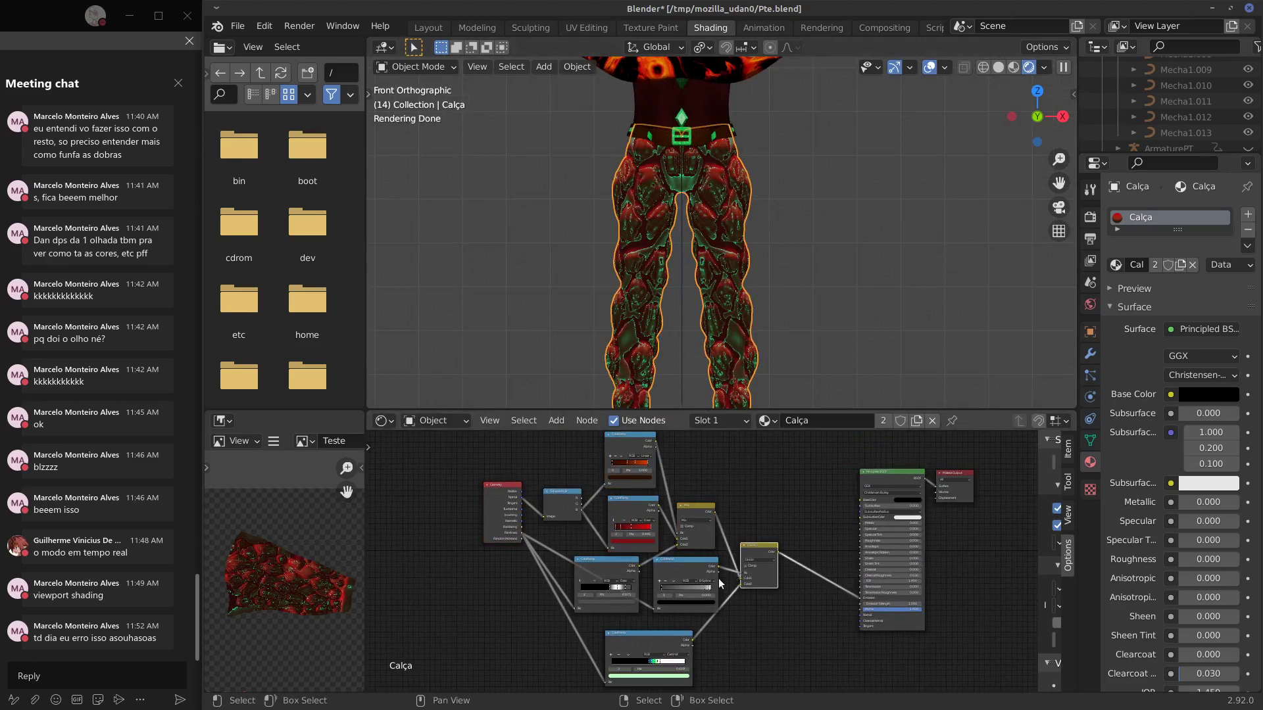
pyautogui.press('x')
pyautogui.click(696, 562)
pyautogui.press('x')
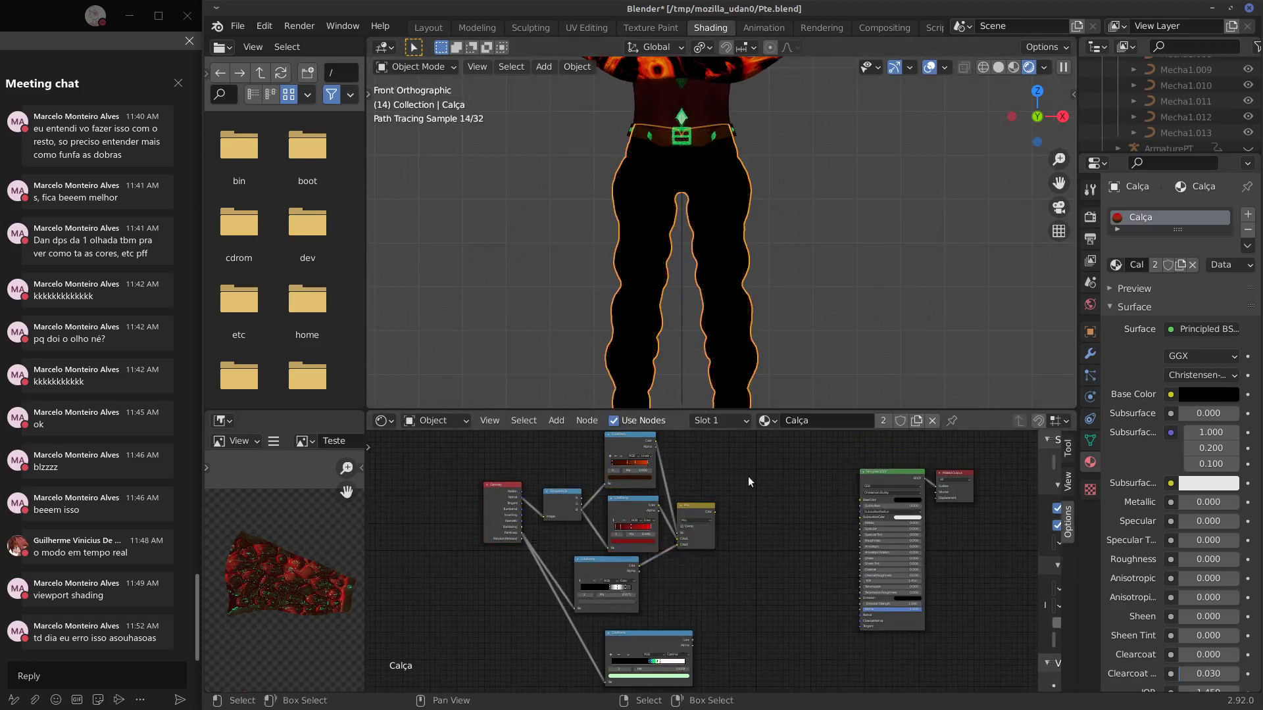
pyautogui.click(695, 520)
pyautogui.press('x')
pyautogui.click(632, 501)
pyautogui.press('x')
# Delete the orange, remaining greyscale and green ColorRamps and the Separate RGB node, keeping the Geometry node.
pyautogui.click(625, 452)
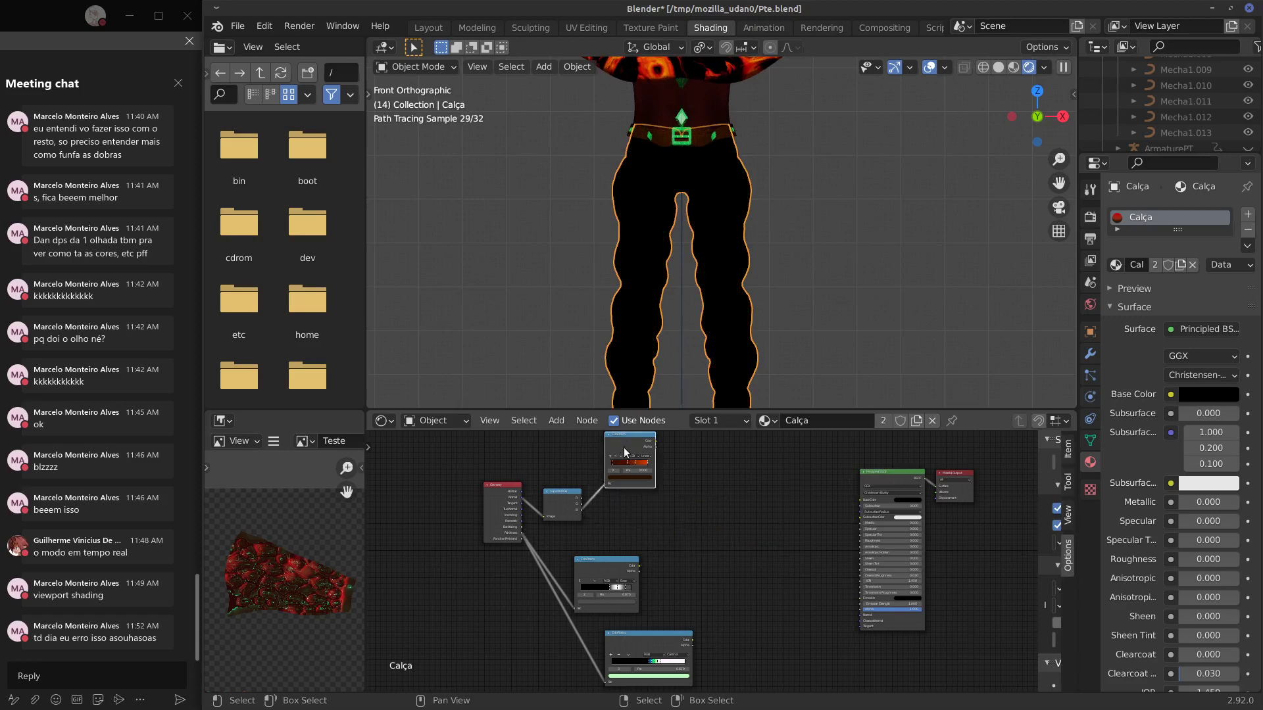
pyautogui.press('x')
pyautogui.click(592, 562)
pyautogui.press('x')
pyautogui.click(626, 634)
pyautogui.press('x')
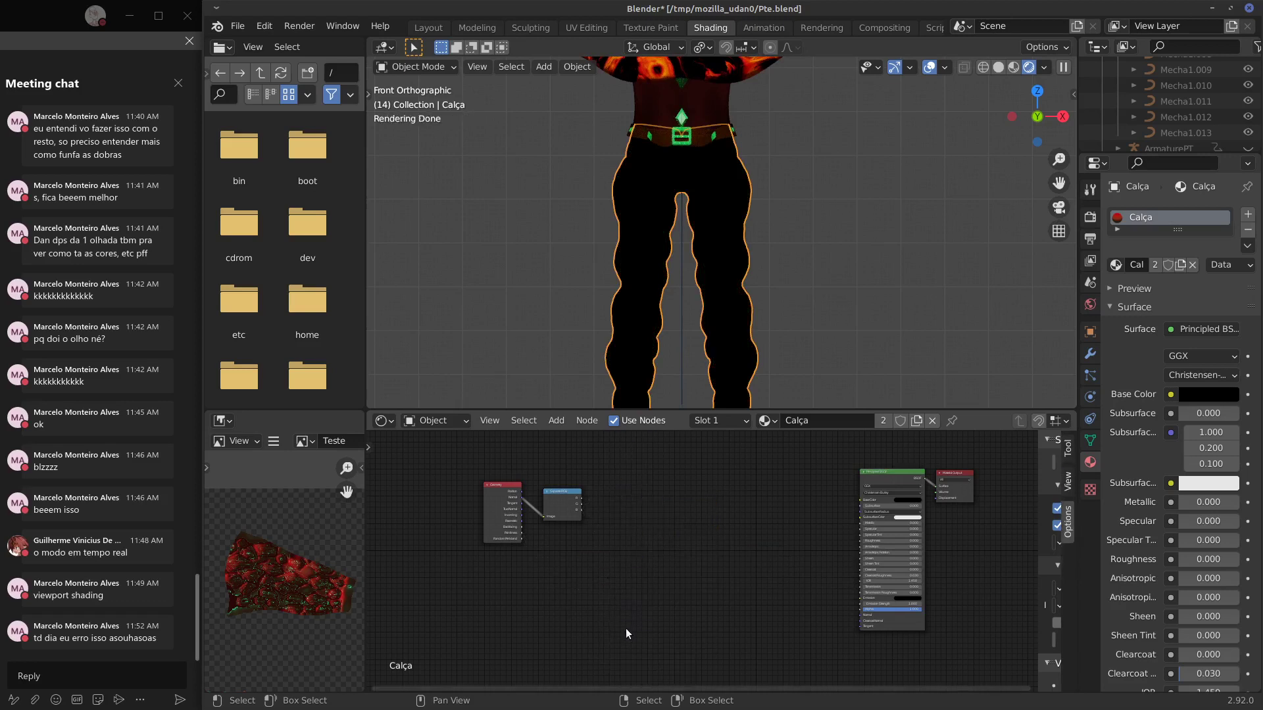
pyautogui.click(572, 497)
pyautogui.press('x')
# Move the Geometry node closer to the Principled BSDF node.
pyautogui.moveTo(500, 491); pyautogui.dragTo(704, 513)
pyautogui.moveTo(778, 519); pyautogui.dragTo(545, 511, button='middle')
pyautogui.scroll(7, 554, 522)
pyautogui.moveTo(616, 532); pyautogui.dragTo(829, 598, button='middle')
pyautogui.moveTo(492, 527); pyautogui.dragTo(474, 526)
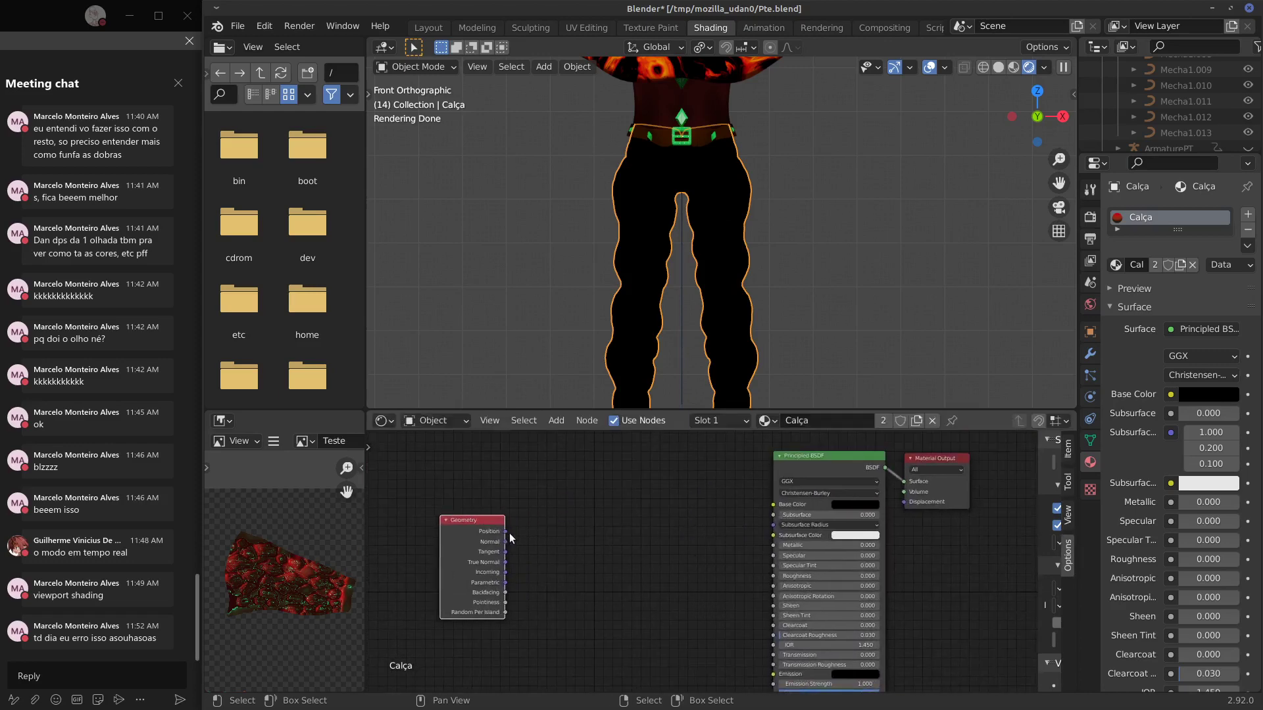
# Add a ColorRamp node between Geometry and Principled BSDF, linking Pointiness to its Fac and its Color to Base Color.
pyautogui.hotkey('shift', 'a')
pyautogui.moveTo(527, 552)
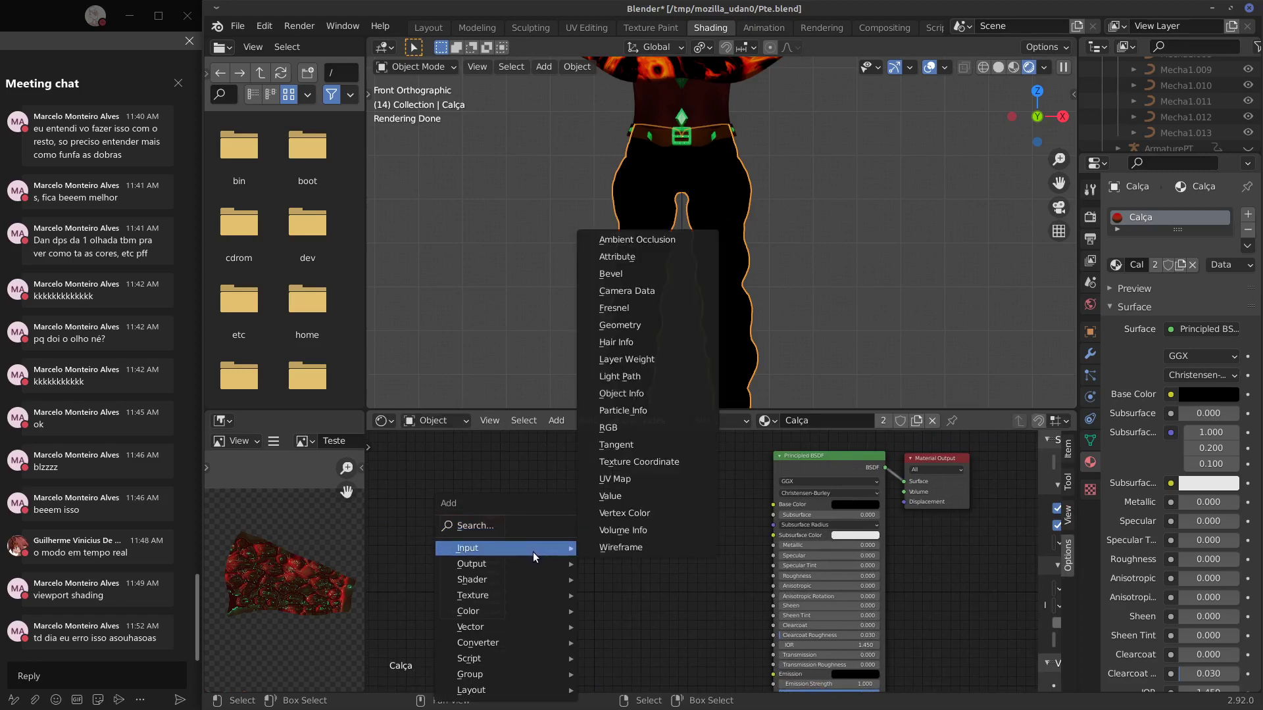
pyautogui.moveTo(495, 611)
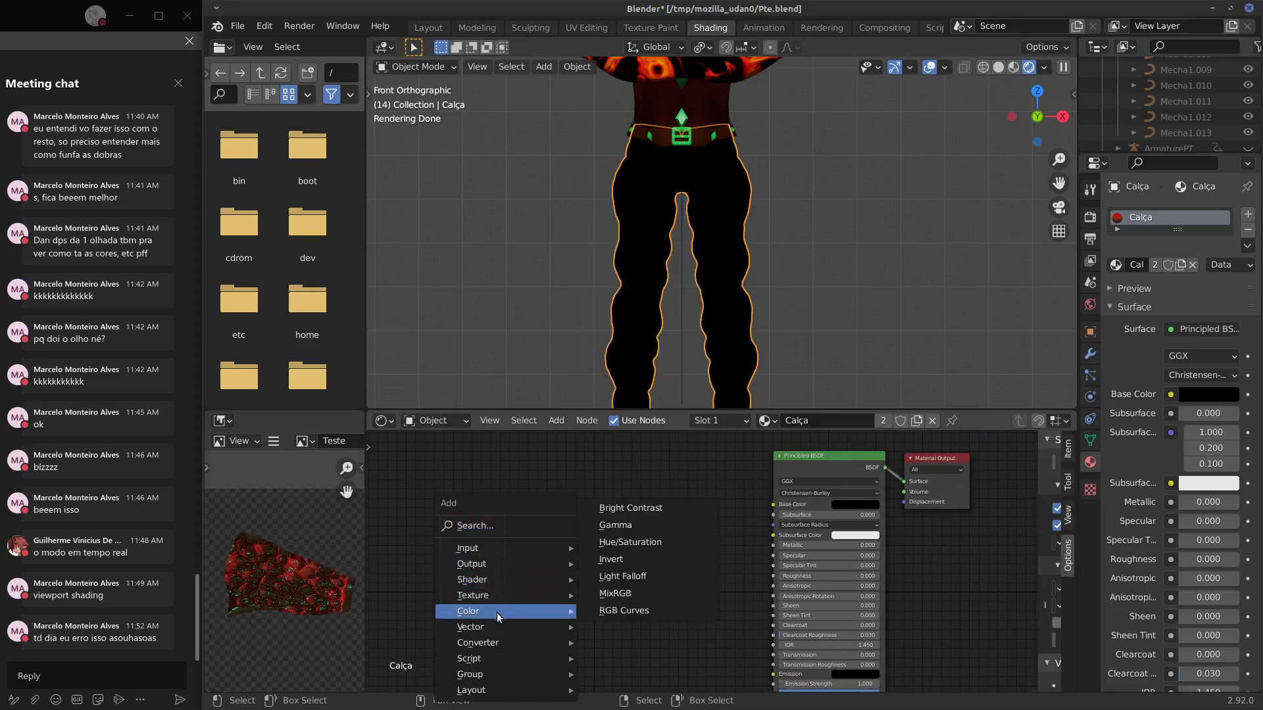
pyautogui.moveTo(511, 643)
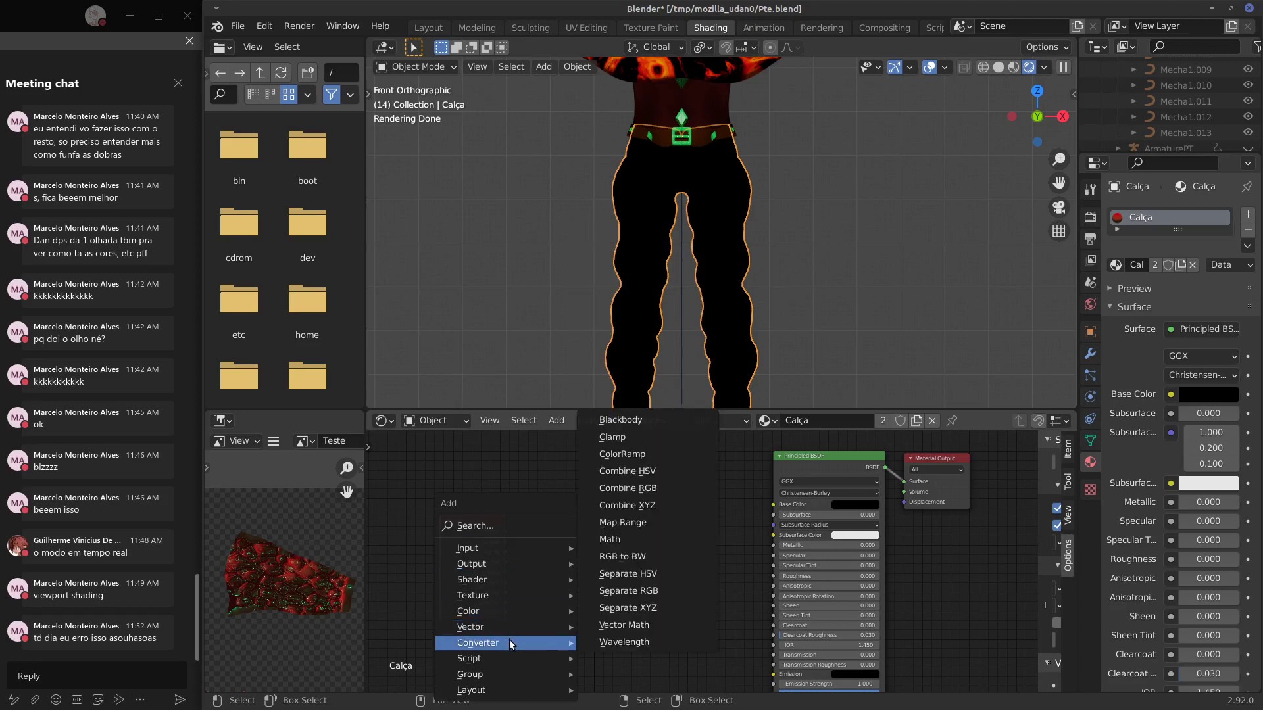
pyautogui.click(622, 454)
pyautogui.click(596, 482)
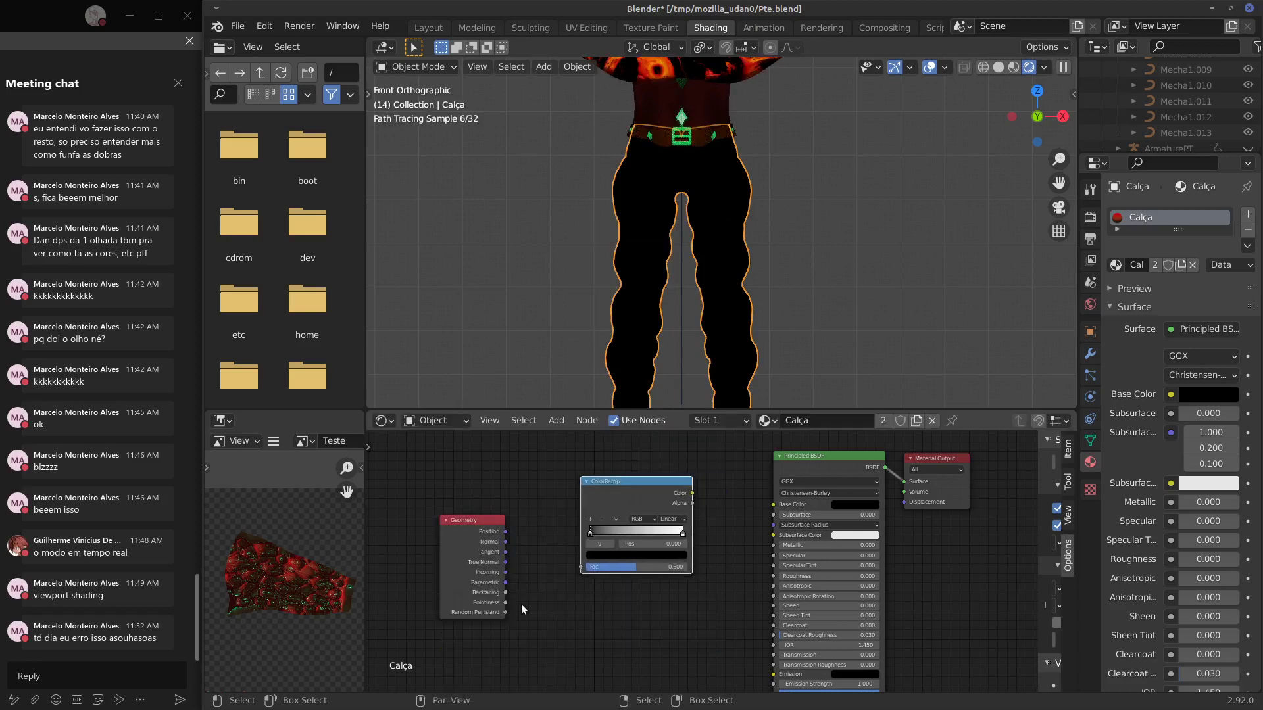
pyautogui.moveTo(505, 603); pyautogui.dragTo(581, 566)
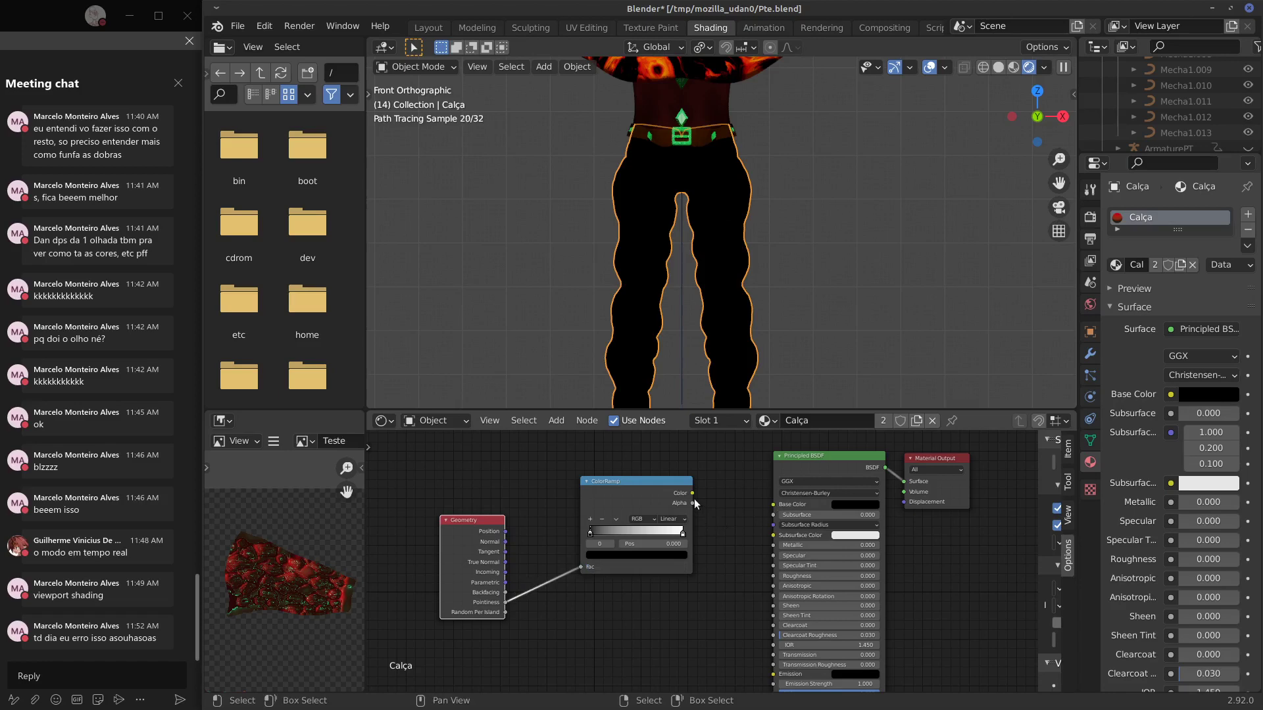
pyautogui.moveTo(694, 492); pyautogui.dragTo(768, 516)
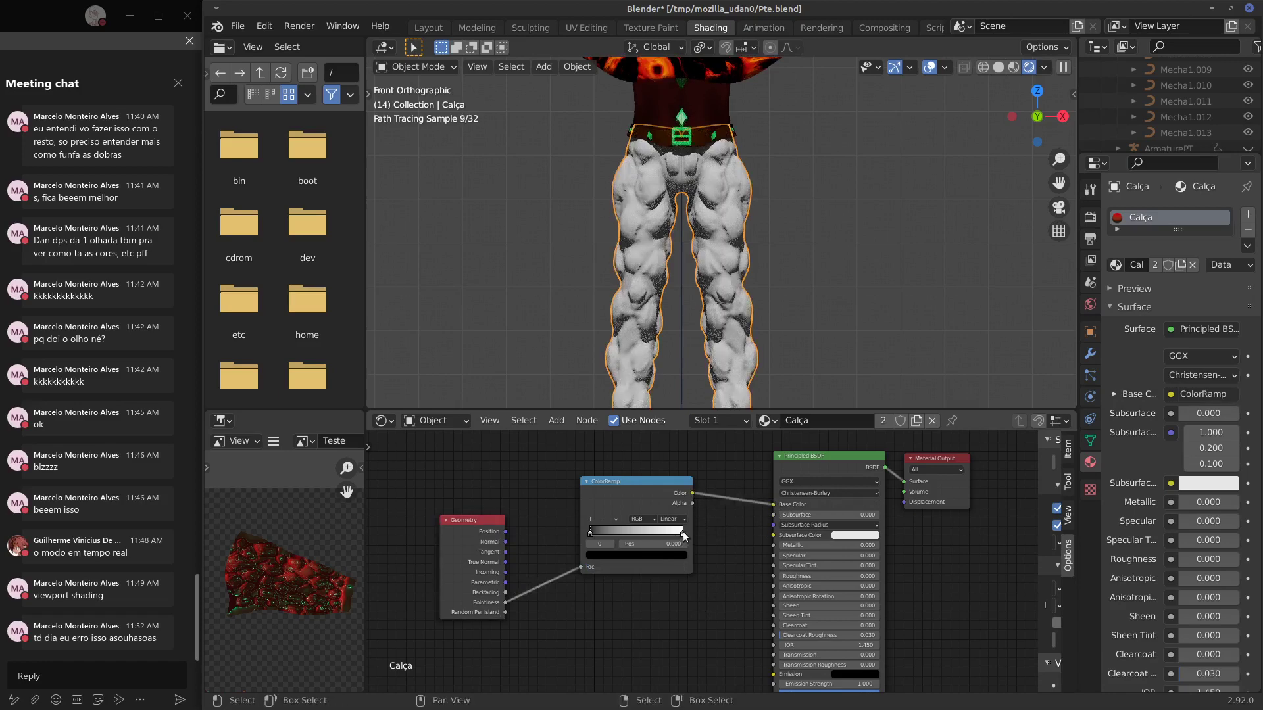
# Move the ColorRamp's white stop inward and its black stop to about 0.252 to increase the contrast of the trouser folds.
pyautogui.moveTo(683, 533); pyautogui.dragTo(630, 532)
pyautogui.click(608, 535)
pyautogui.scroll(3, 745, 276)
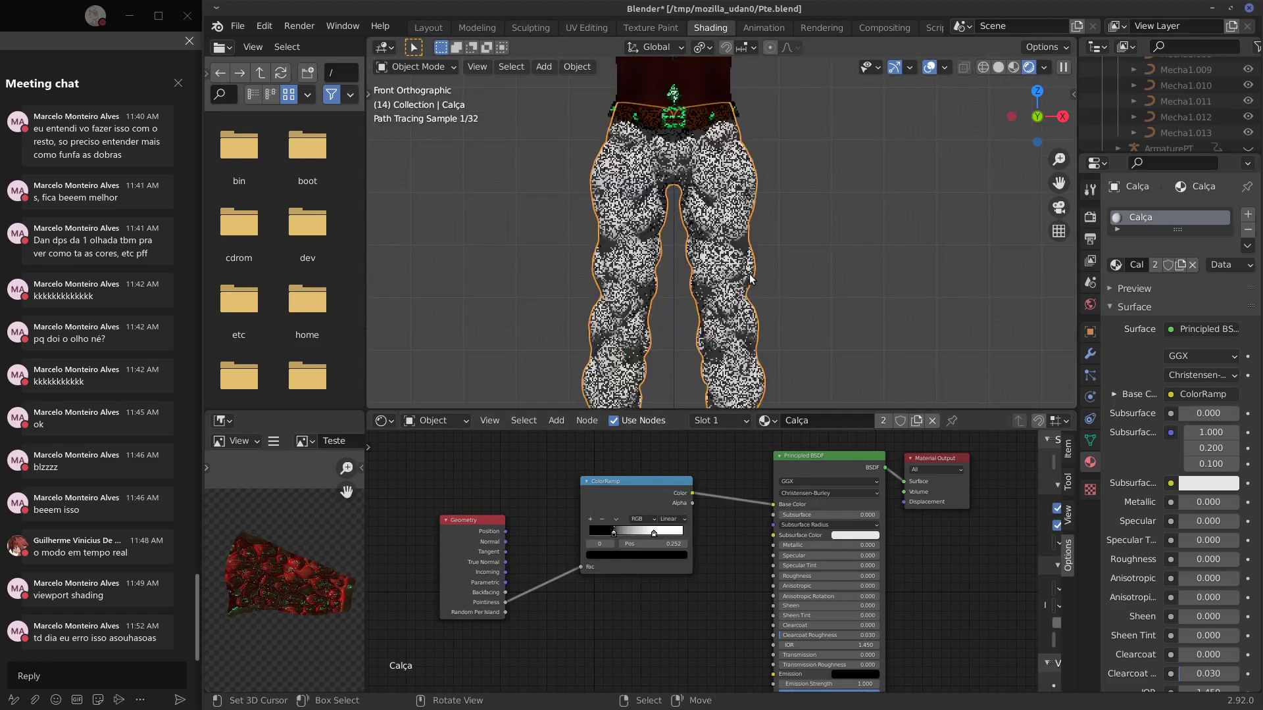
# Set the ColorRamp's interpolation to B-Spline.
pyautogui.click(677, 519)
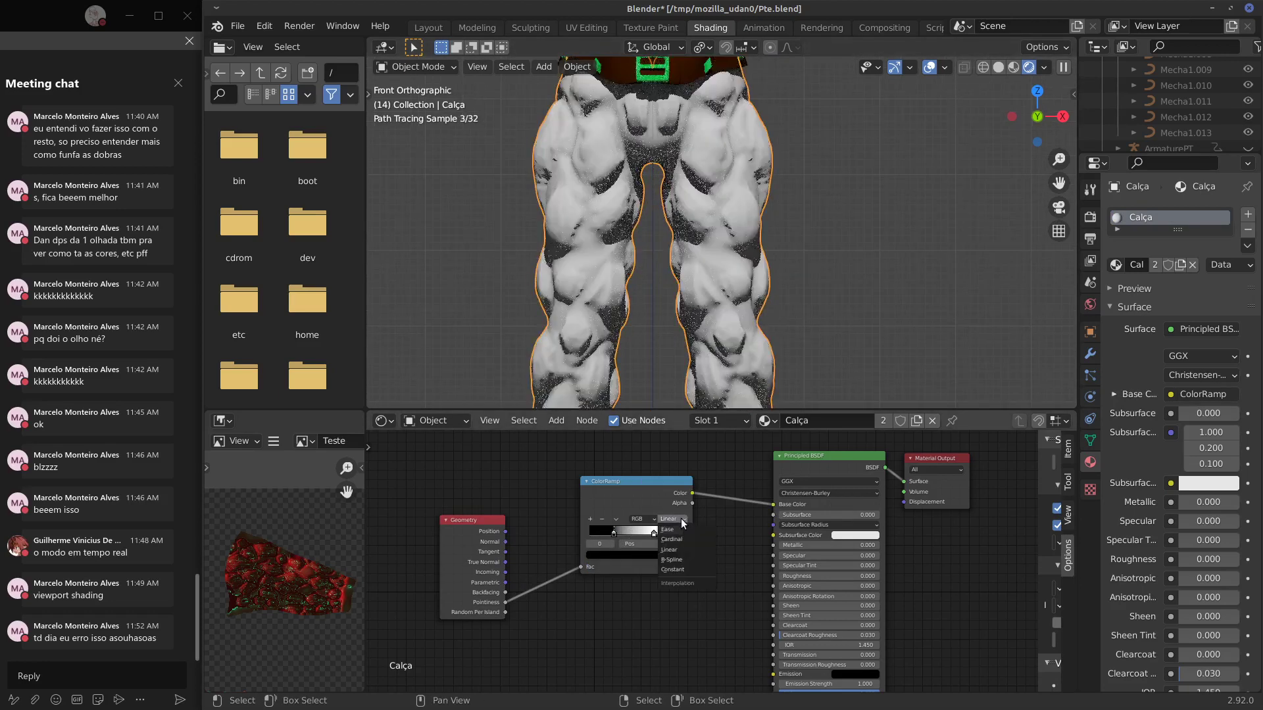
pyautogui.click(677, 558)
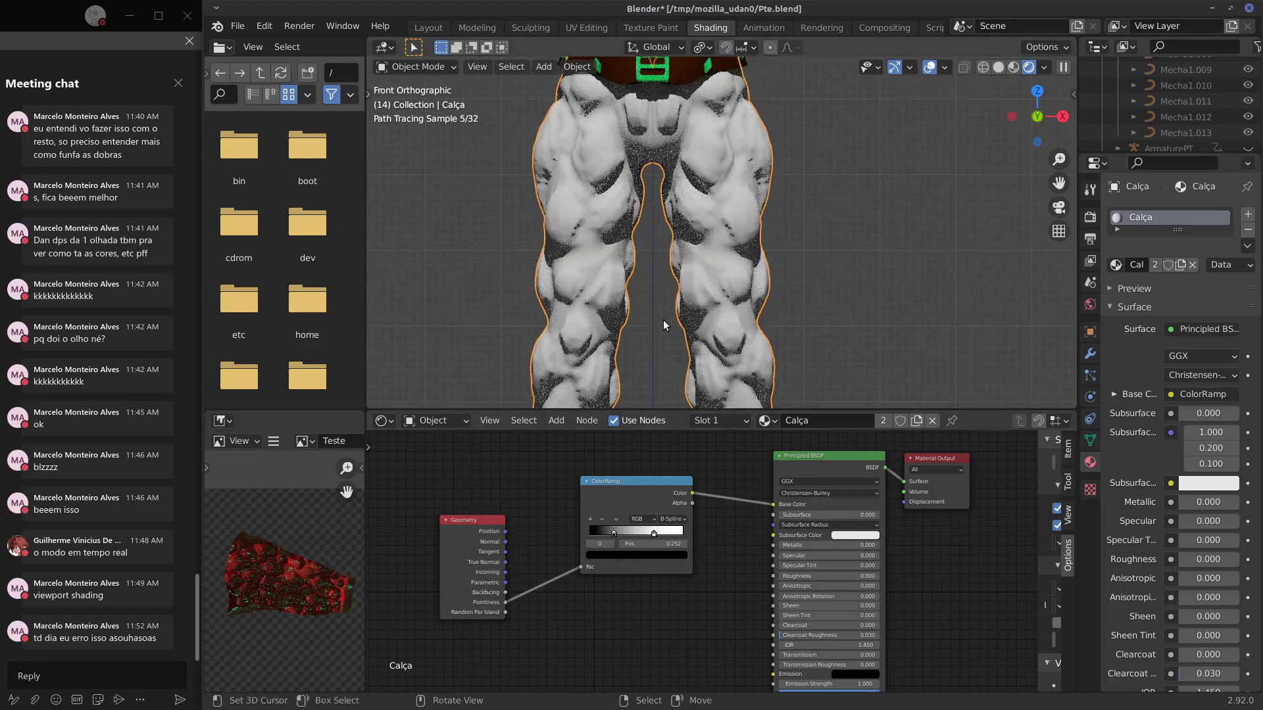
pyautogui.scroll(2, 663, 319)
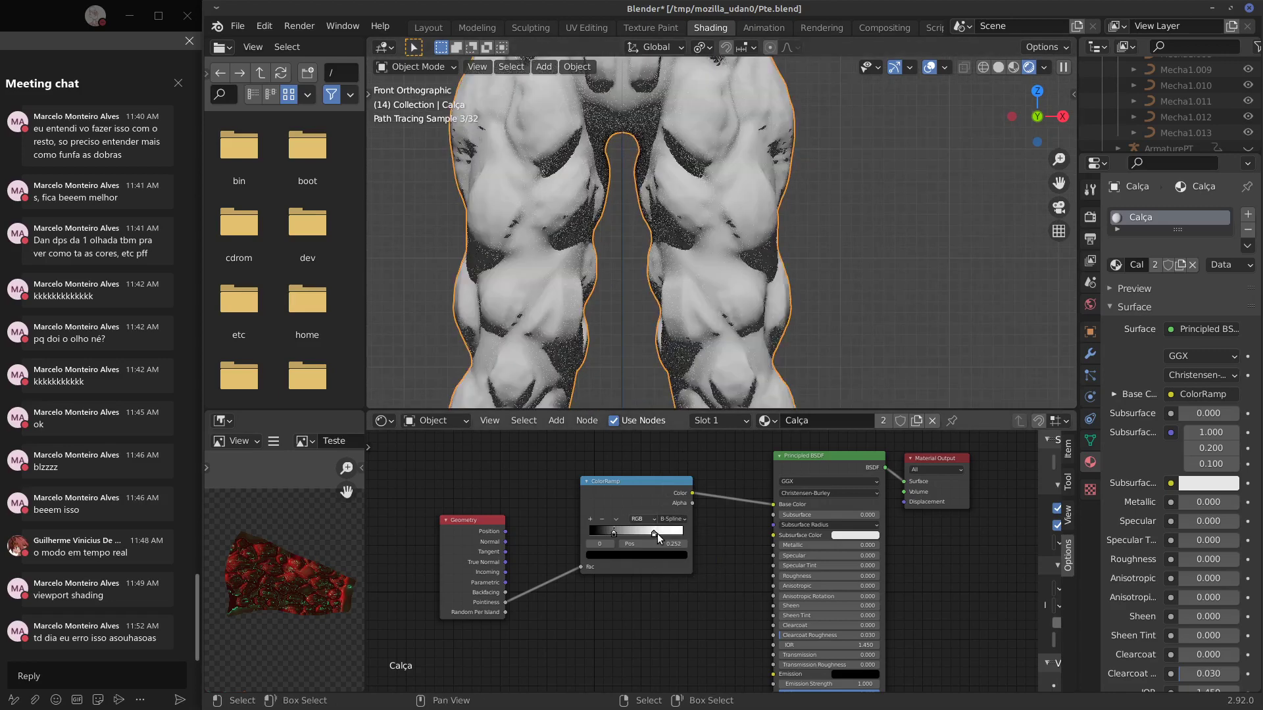
# Disconnect the ColorRamp from the Principled BSDF's Base Color and place the ramp's white stop at about 0.672.
pyautogui.moveTo(654, 533); pyautogui.dragTo(604, 539)
pyautogui.moveTo(776, 505); pyautogui.dragTo(771, 661)
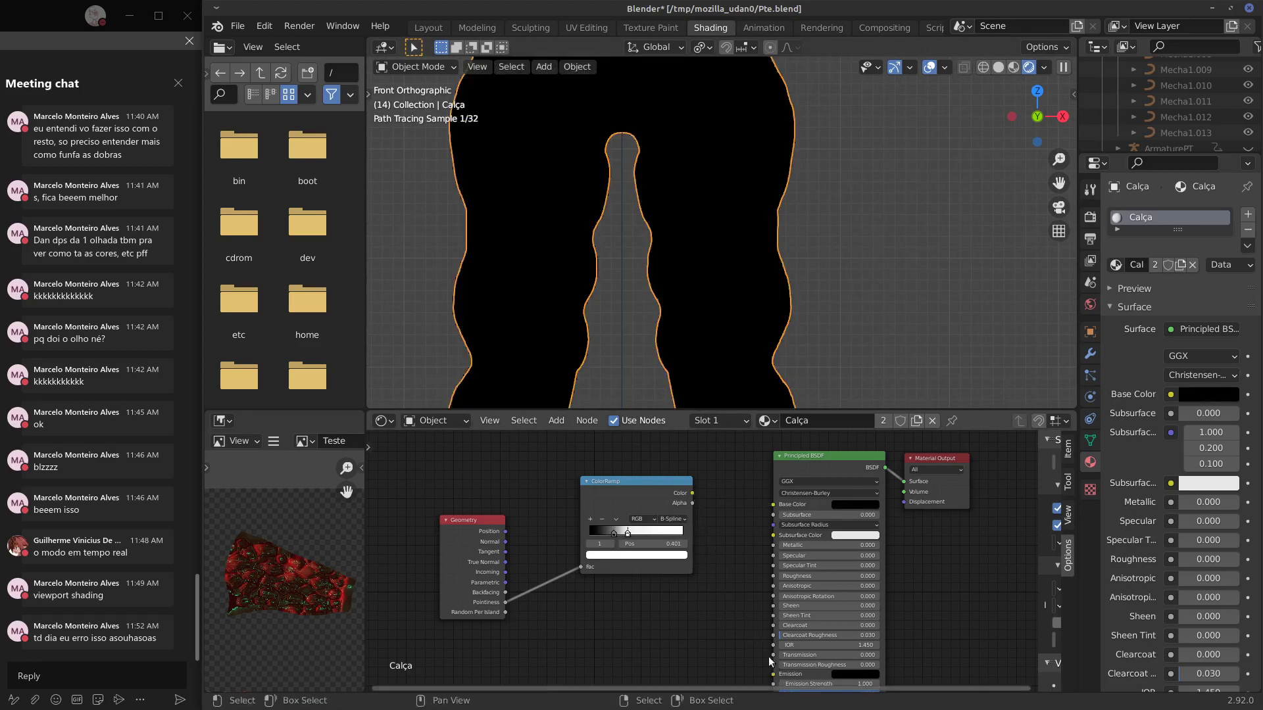
pyautogui.moveTo(641, 532); pyautogui.dragTo(662, 531)
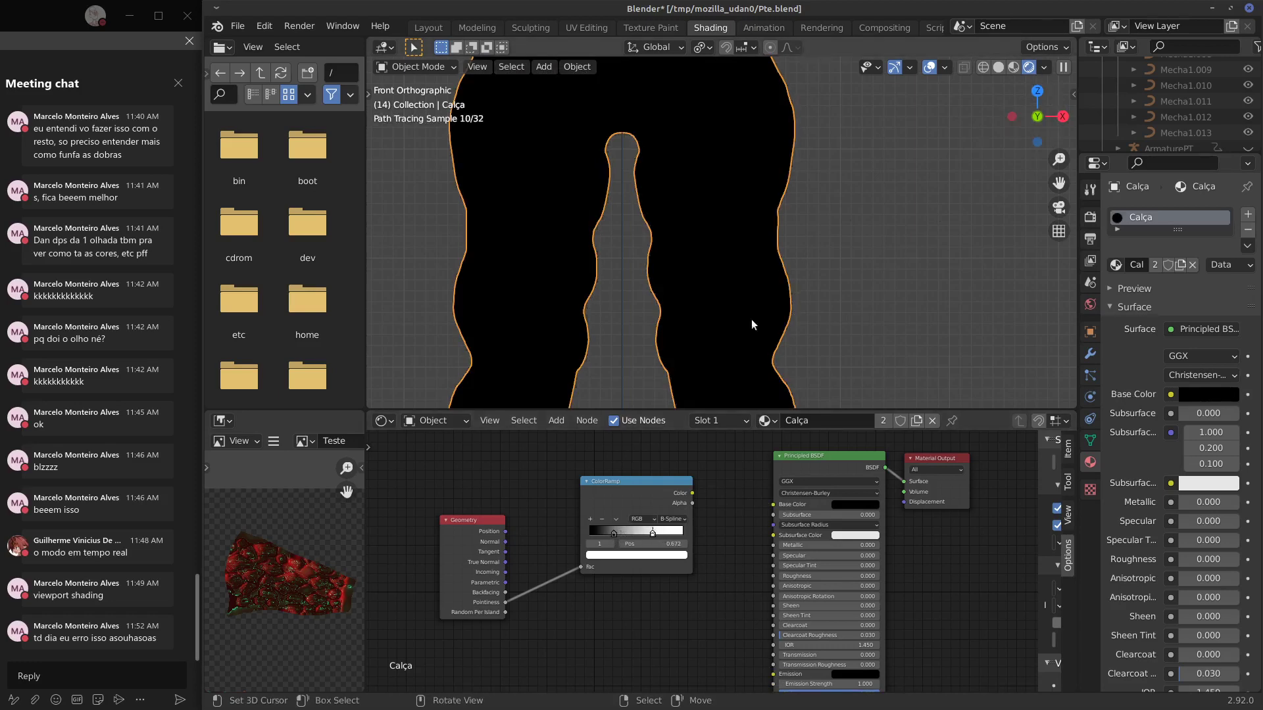
# Connect the ColorRamp's Color output to the Principled BSDF's Emission and move the ramp's black stop to about 0.473.
pyautogui.moveTo(613, 533); pyautogui.dragTo(605, 534)
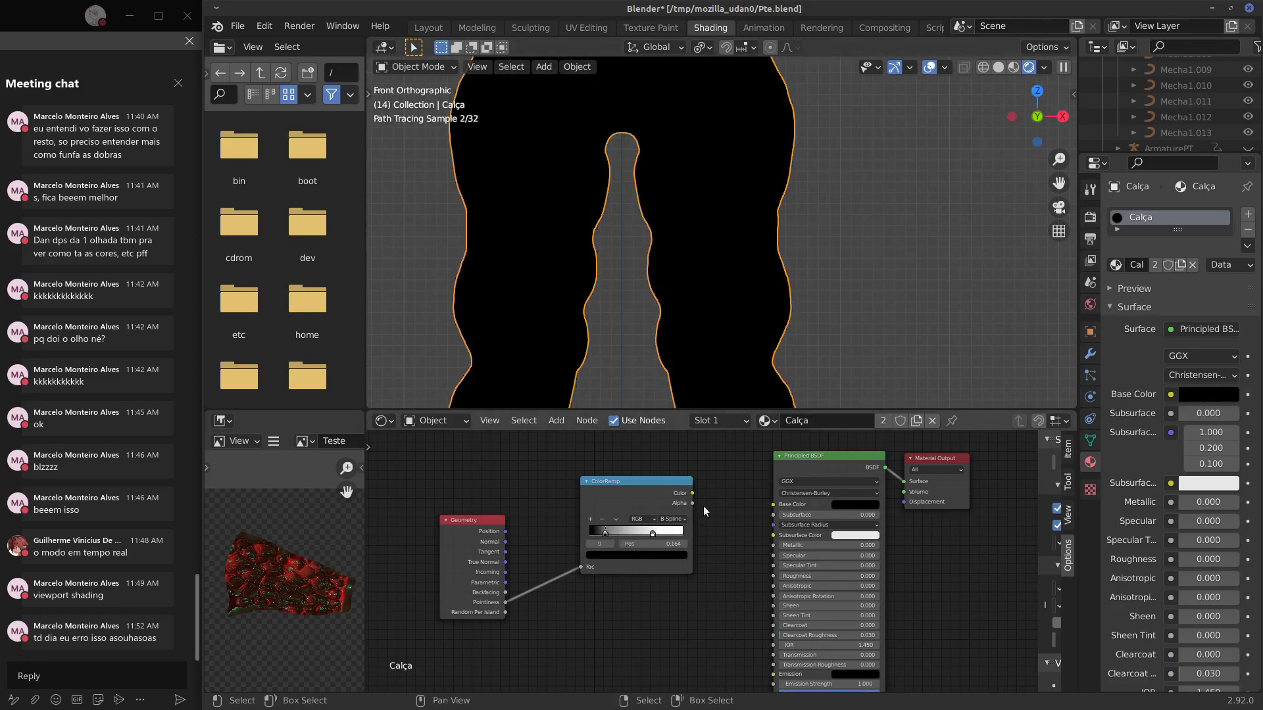
pyautogui.moveTo(681, 491); pyautogui.dragTo(639, 472, button='middle')
pyautogui.moveTo(650, 473); pyautogui.dragTo(732, 657)
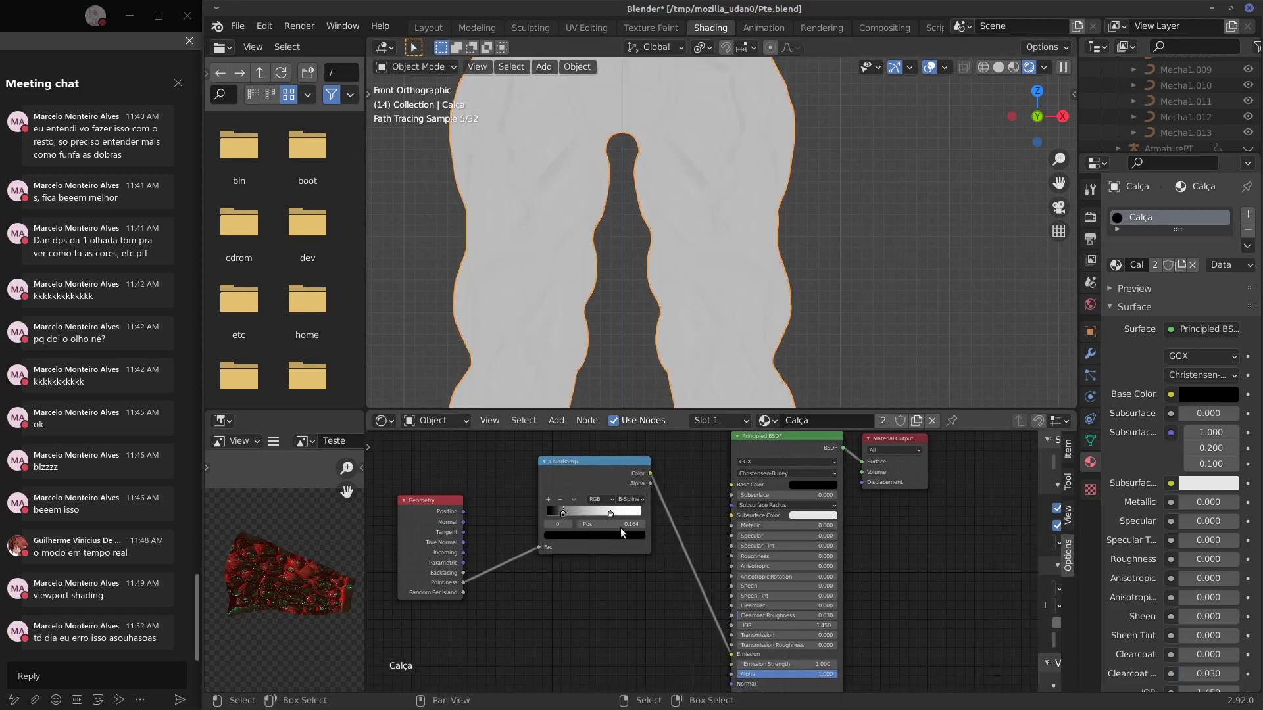
pyautogui.moveTo(562, 517); pyautogui.dragTo(592, 513)
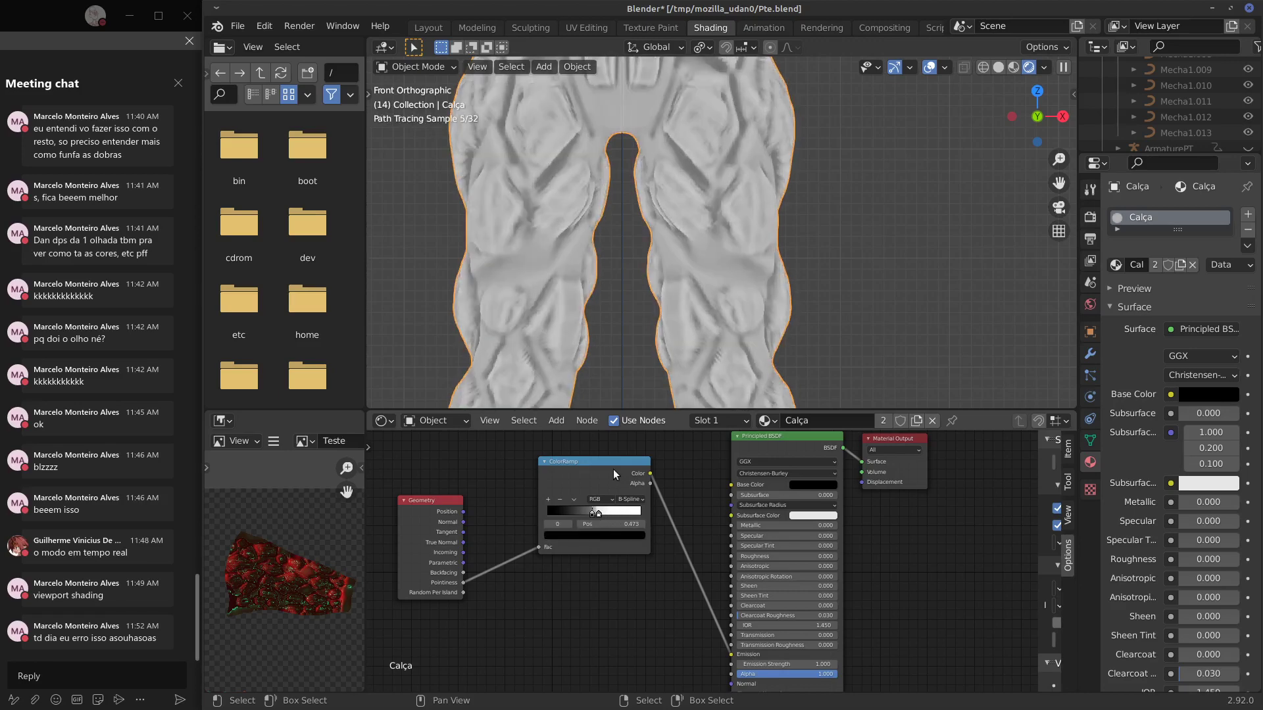
# Move the ColorRamp's white stop to about 0.59.
pyautogui.scroll(3, 614, 266)
pyautogui.moveTo(614, 267); pyautogui.dragTo(613, 280, button='middle')
pyautogui.keyDown('shift'); pyautogui.moveTo(567, 336); pyautogui.dragTo(679, 324, button='middle'); pyautogui.keyUp('shift')
pyautogui.scroll(1, 605, 512)
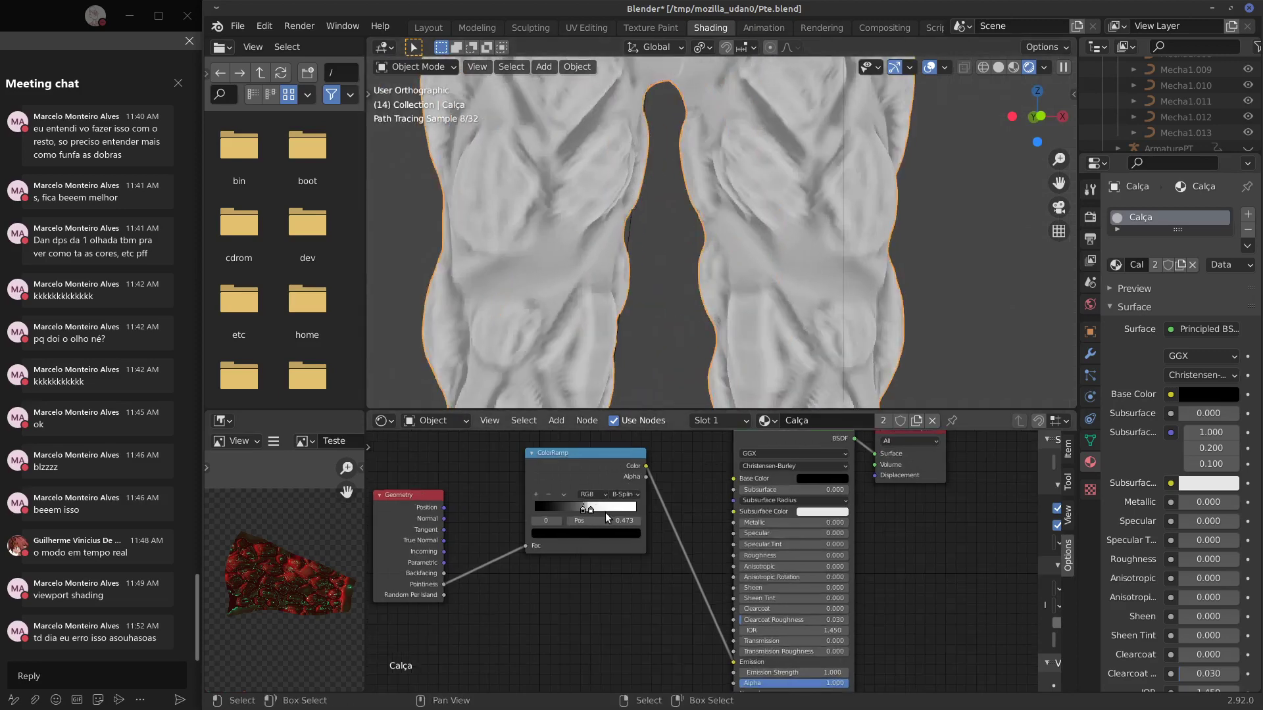
pyautogui.scroll(2, 595, 509)
pyautogui.moveTo(563, 495); pyautogui.dragTo(572, 495)
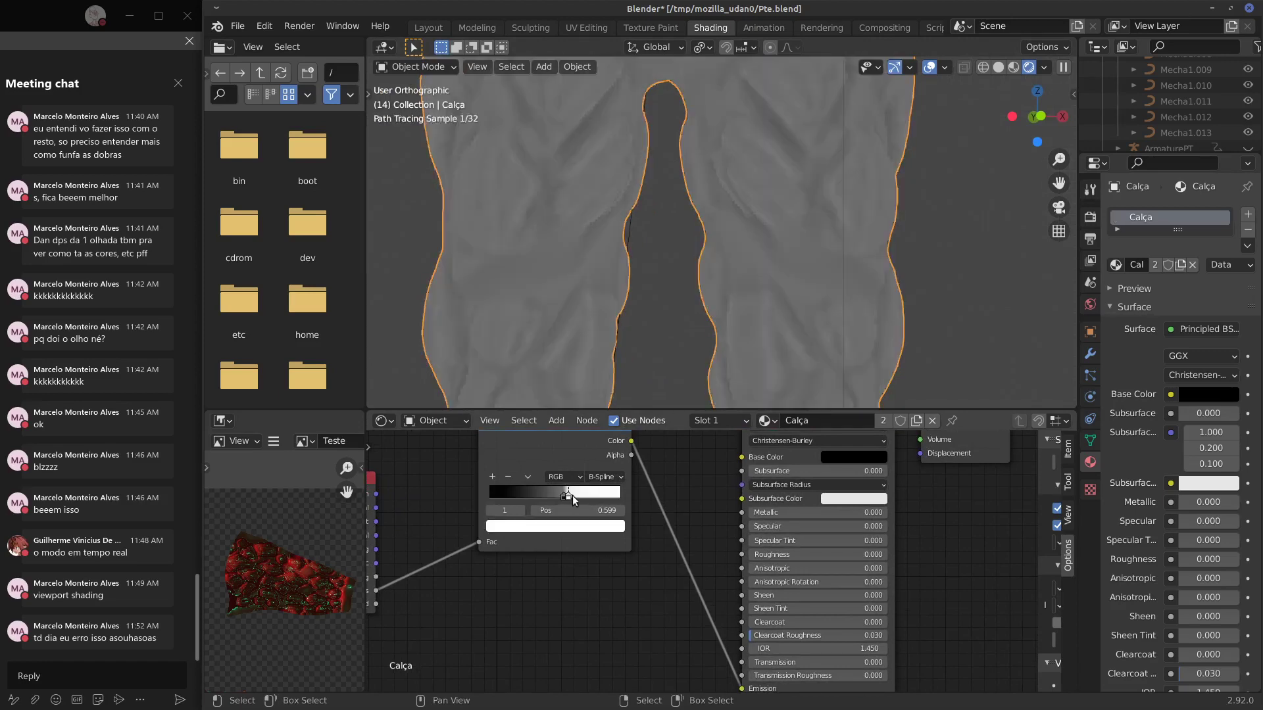
# Try Linear and Cardinal interpolation on the ColorRamp and move its white stop to about 0.553.
pyautogui.click(607, 476)
pyautogui.click(626, 517)
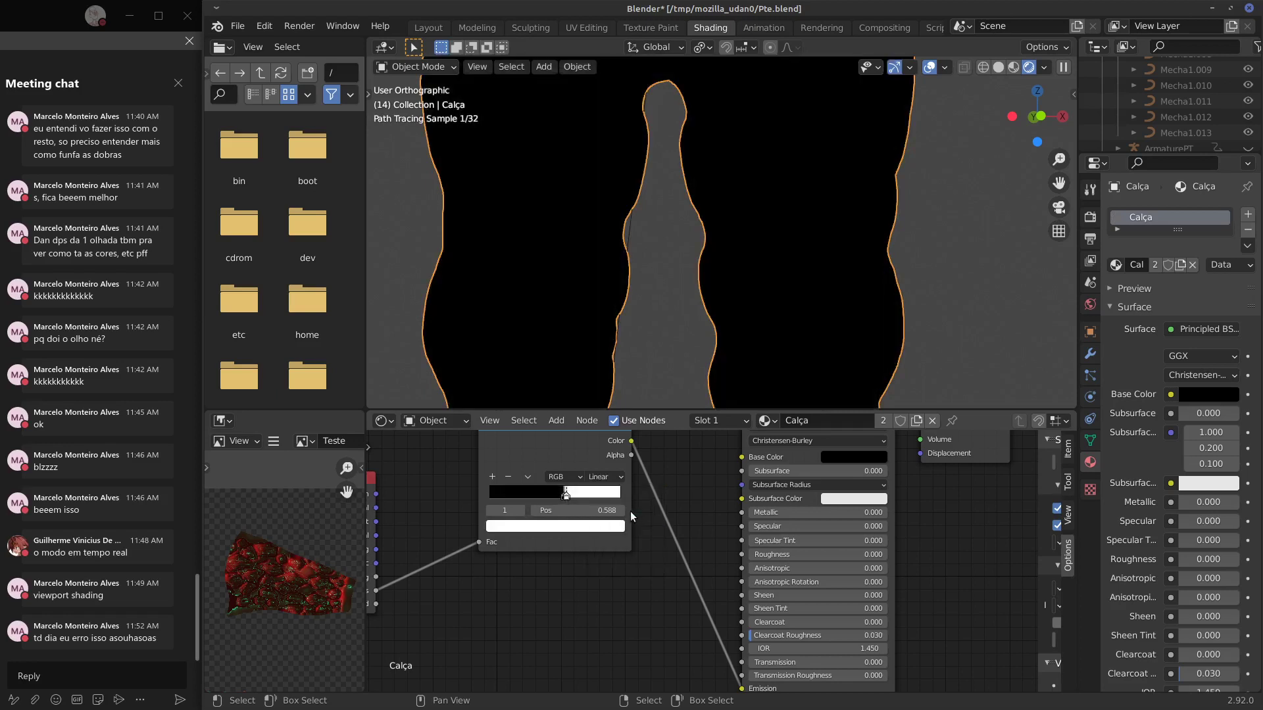
pyautogui.click(605, 476)
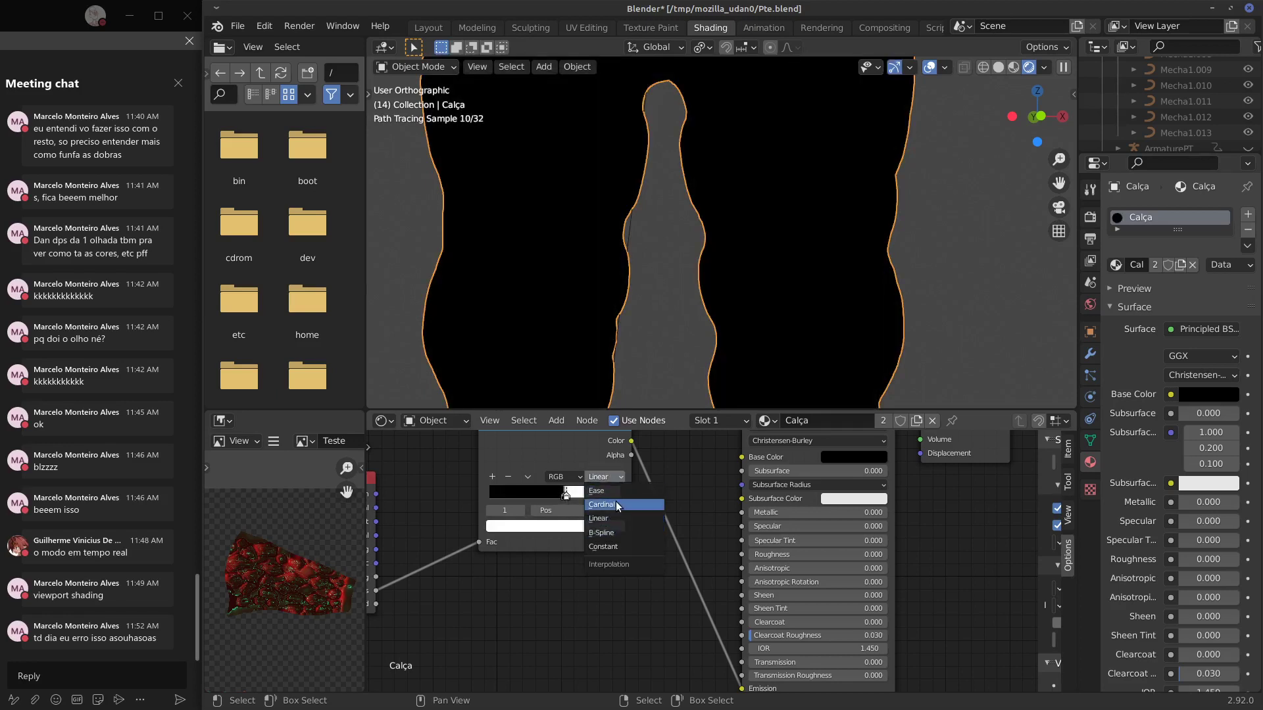
pyautogui.click(616, 504)
pyautogui.moveTo(568, 495)
pyautogui.mouseDown()
pyautogui.moveTo(582, 494)
pyautogui.moveTo(551, 495)
pyautogui.moveTo(591, 494)
pyautogui.moveTo(563, 497)
pyautogui.mouseUp()
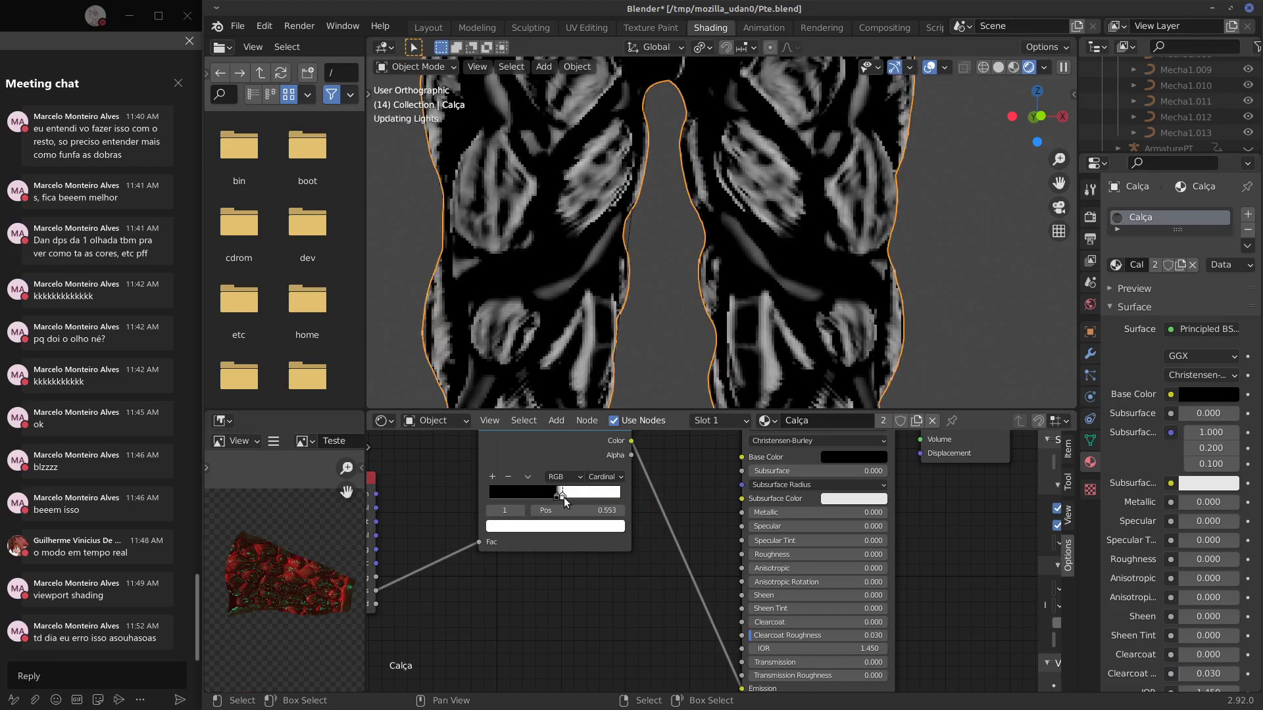
# Set the ColorRamp's interpolation to Ease and adjust its white stop to about 0.546.
pyautogui.click(601, 478)
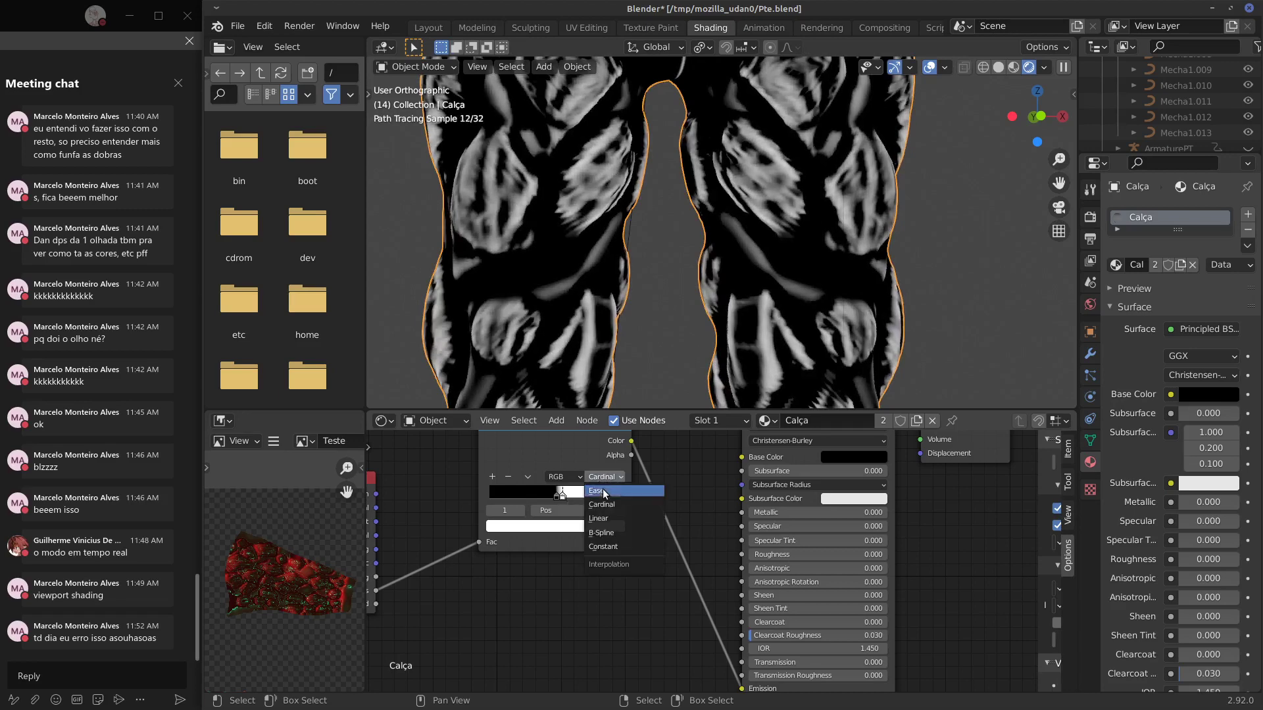
pyautogui.click(598, 491)
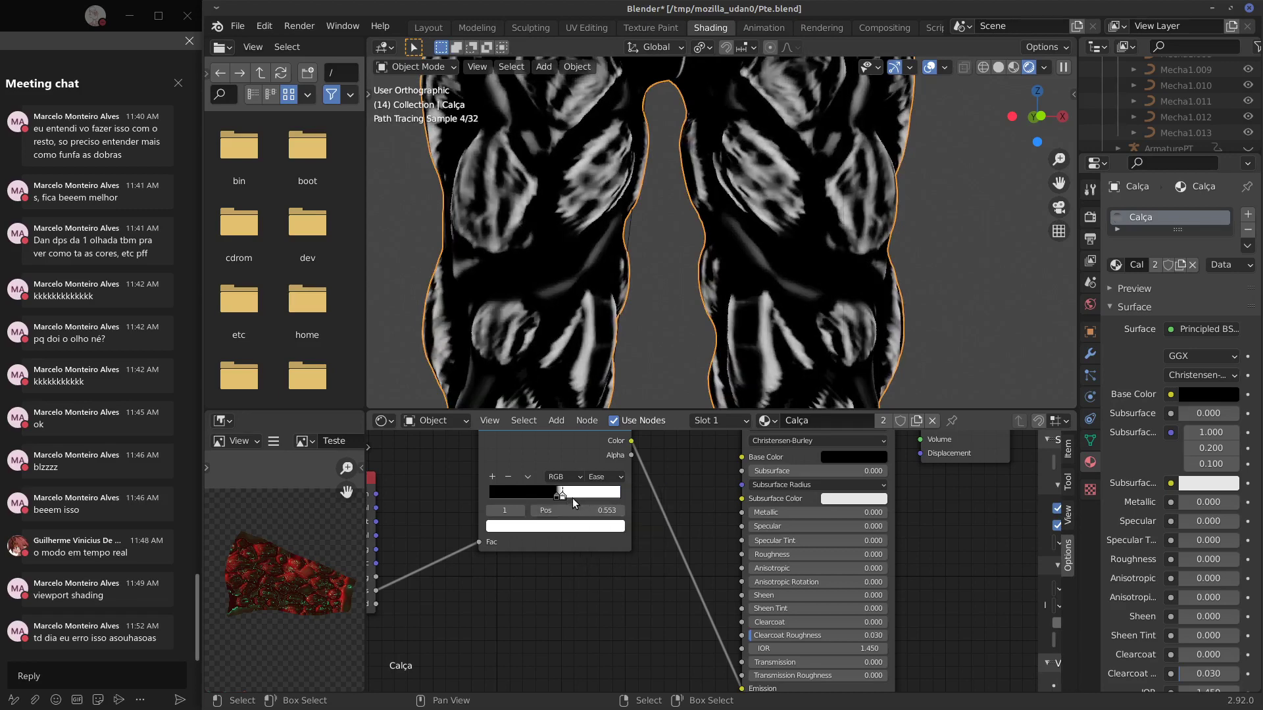
pyautogui.moveTo(560, 495); pyautogui.dragTo(558, 495)
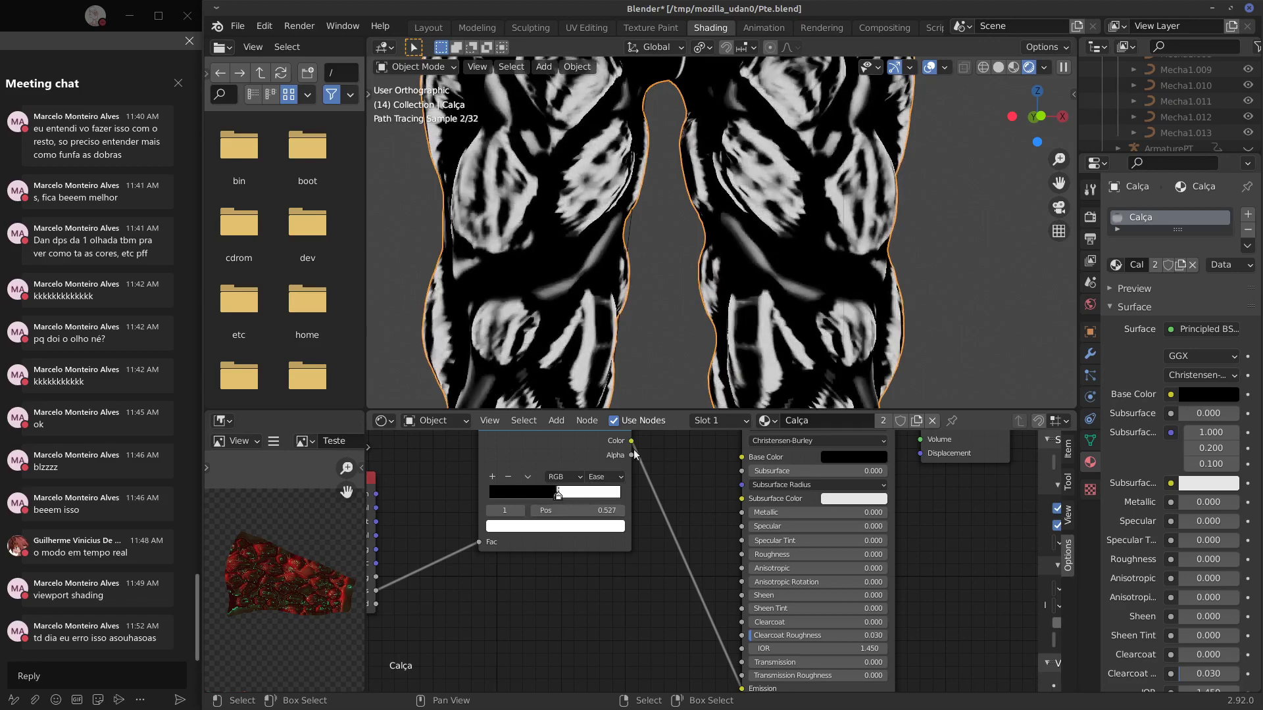
pyautogui.moveTo(761, 263); pyautogui.dragTo(695, 283, button='middle')
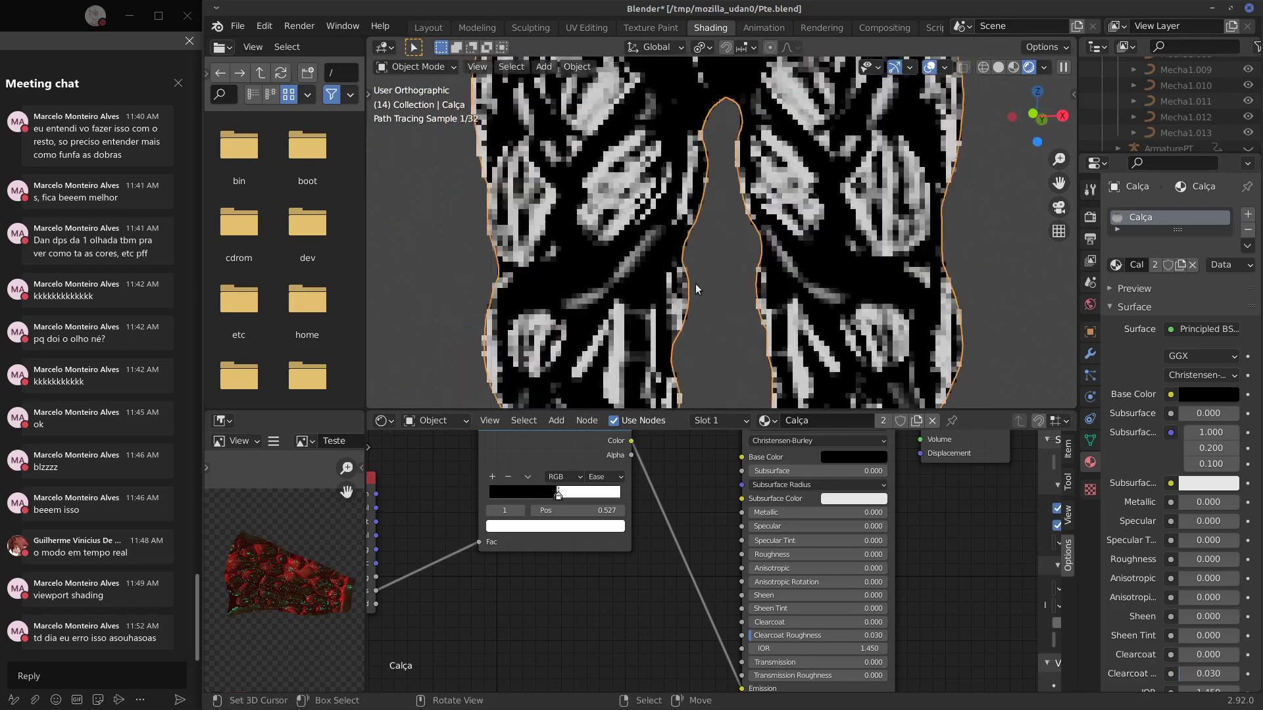
pyautogui.moveTo(562, 495); pyautogui.dragTo(564, 495)
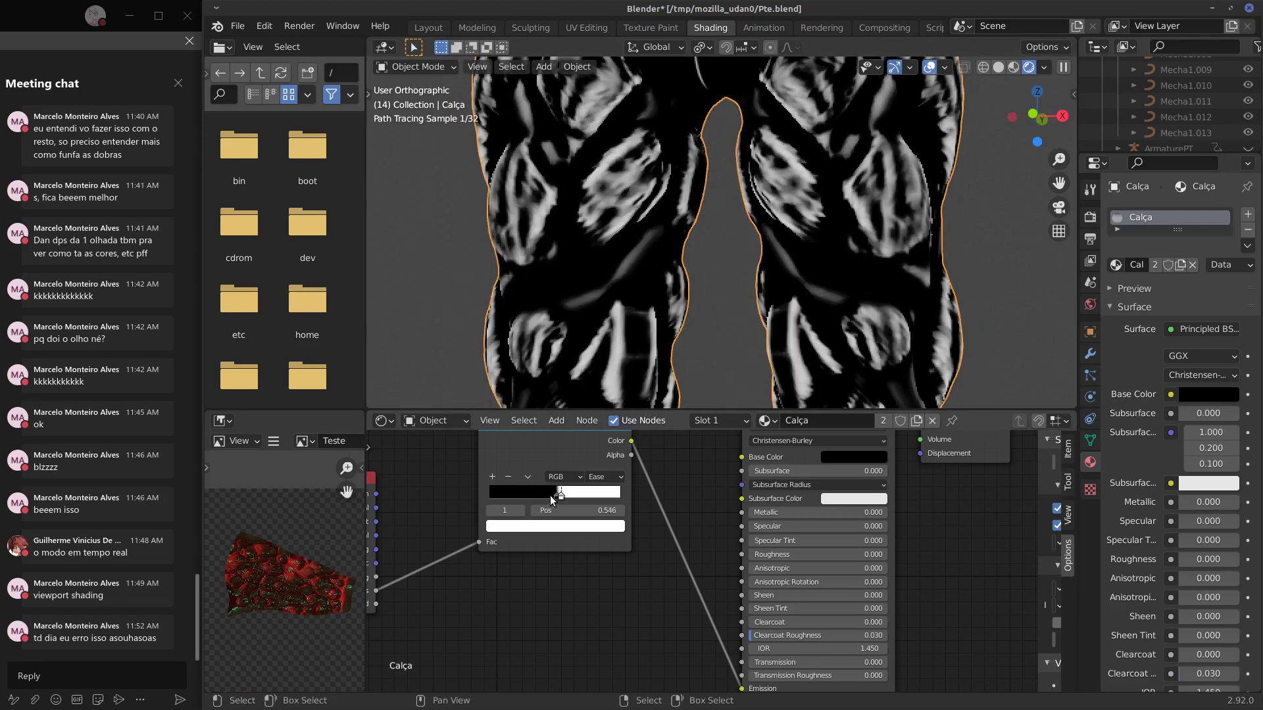
# Move the ColorRamp's black stop to about 0.508.
pyautogui.click(598, 477)
pyautogui.moveTo(557, 497); pyautogui.dragTo(555, 497)
pyautogui.click(561, 494)
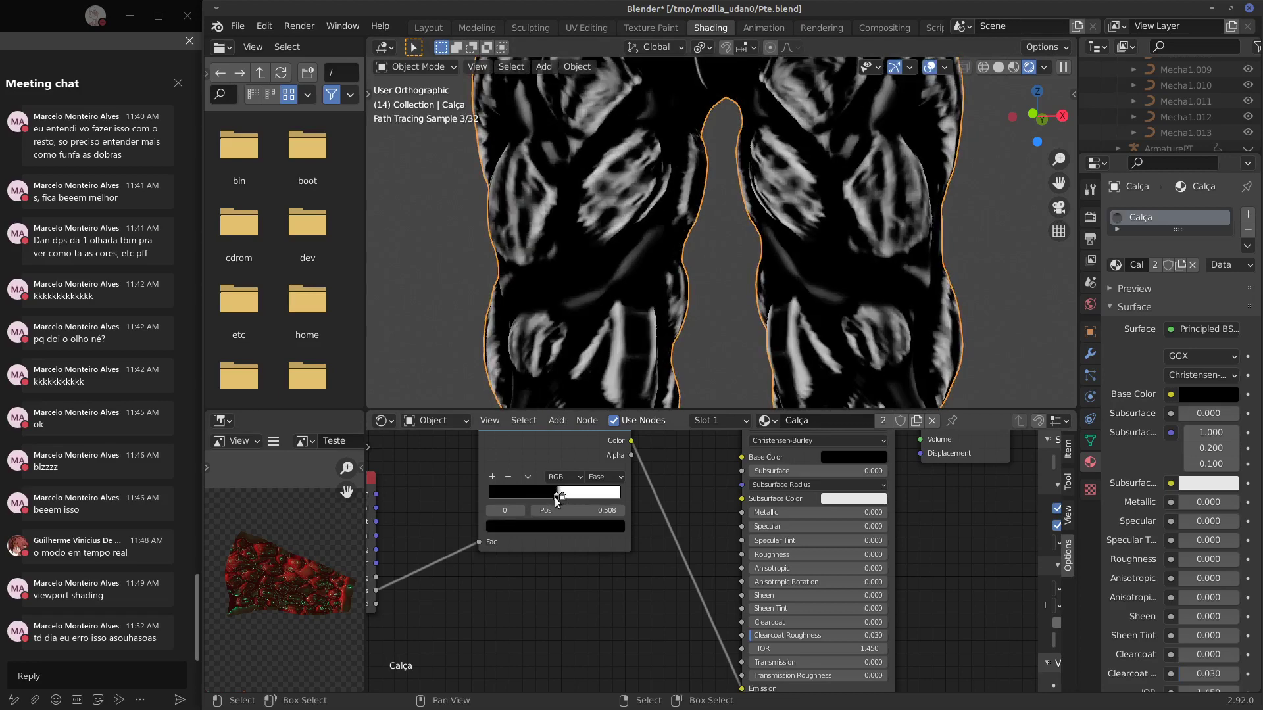
pyautogui.hotkey('ctrl', 'z')
pyautogui.hotkey('ctrl', 'shift', 'z')
# Try Linear interpolation on the ColorRamp and return it to Ease.
pyautogui.click(590, 479)
pyautogui.click(598, 519)
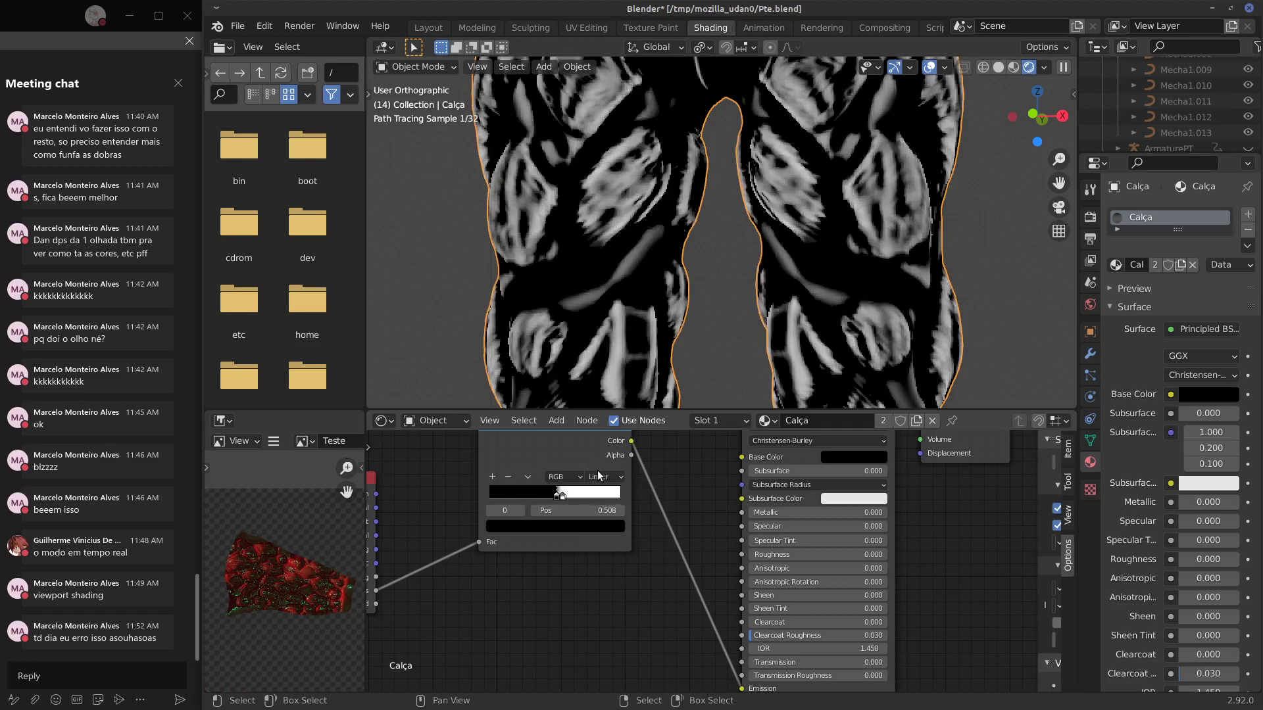
pyautogui.click(602, 476)
pyautogui.click(592, 501)
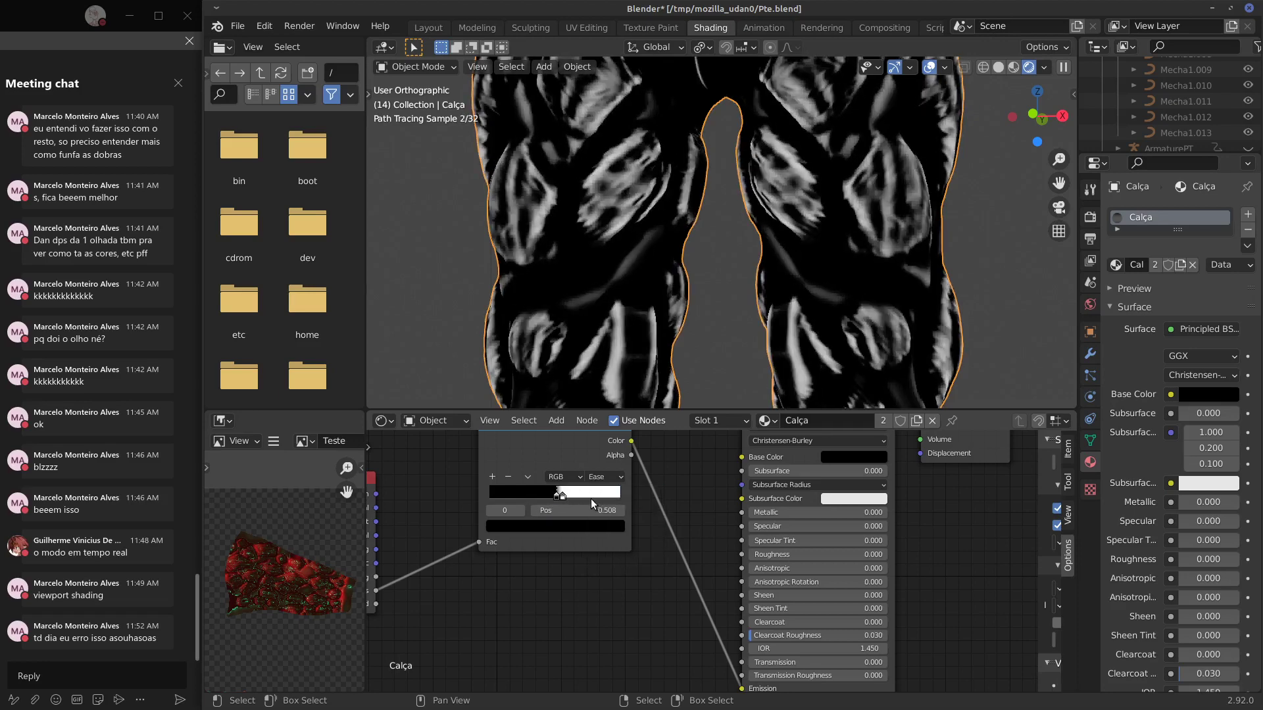
# Add a stop between the ColorRamp's black and white stops at about 0.527 and darken its colour to dark grey.
pyautogui.moveTo(569, 495); pyautogui.dragTo(559, 496)
pyautogui.click(492, 477)
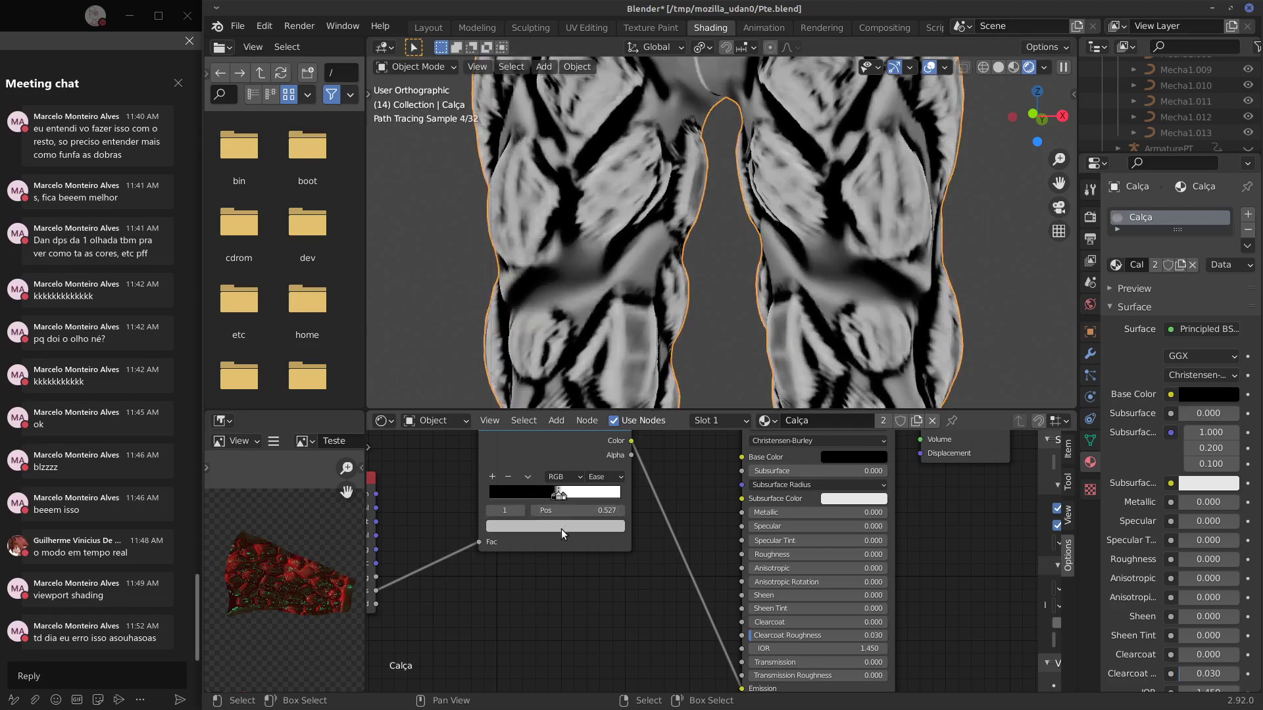
pyautogui.click(561, 527)
pyautogui.moveTo(591, 378); pyautogui.dragTo(590, 409)
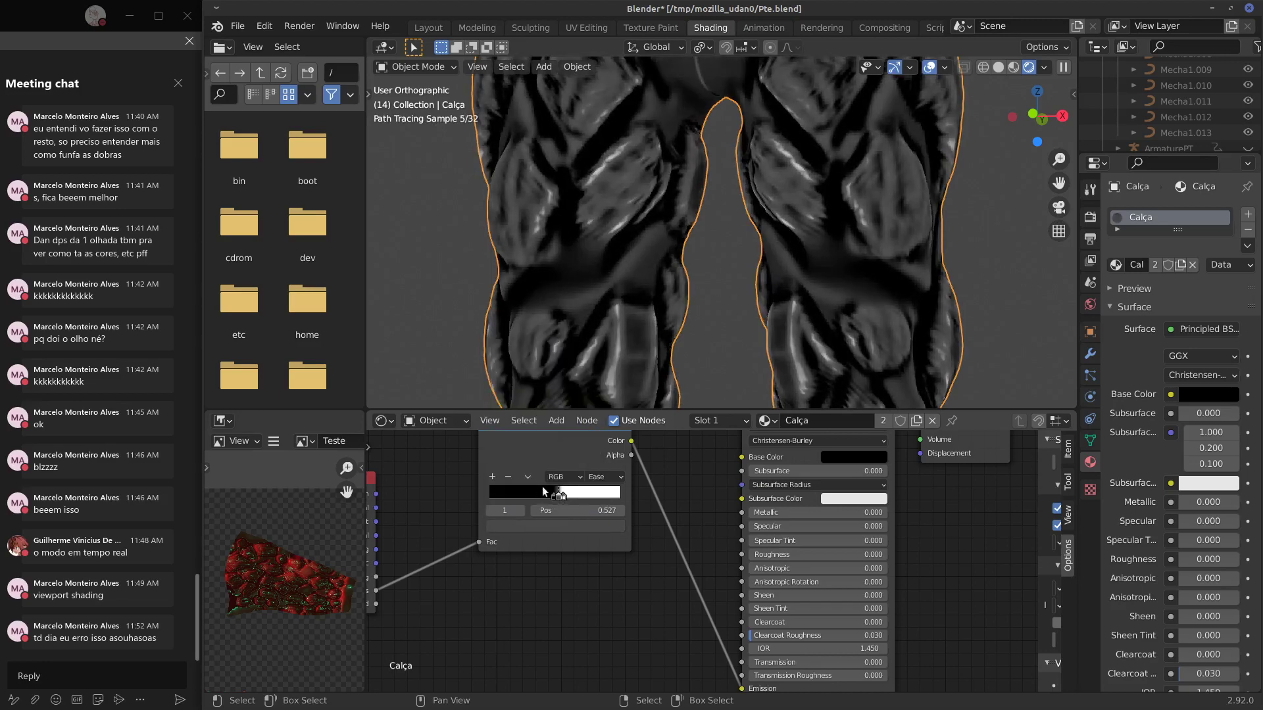
# Widen the node editor's sidebar and look through its tool, view and material settings.
pyautogui.moveTo(559, 551); pyautogui.dragTo(526, 599, button='middle')
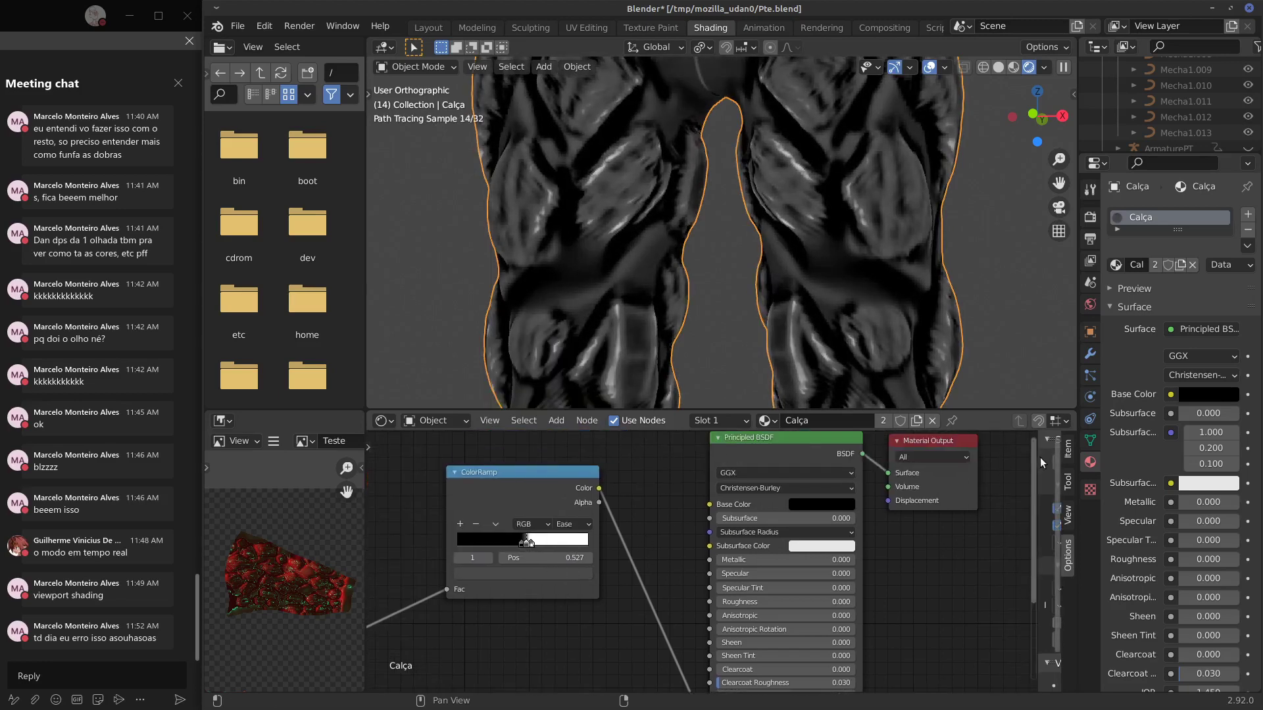
pyautogui.moveTo(1035, 460); pyautogui.dragTo(796, 462)
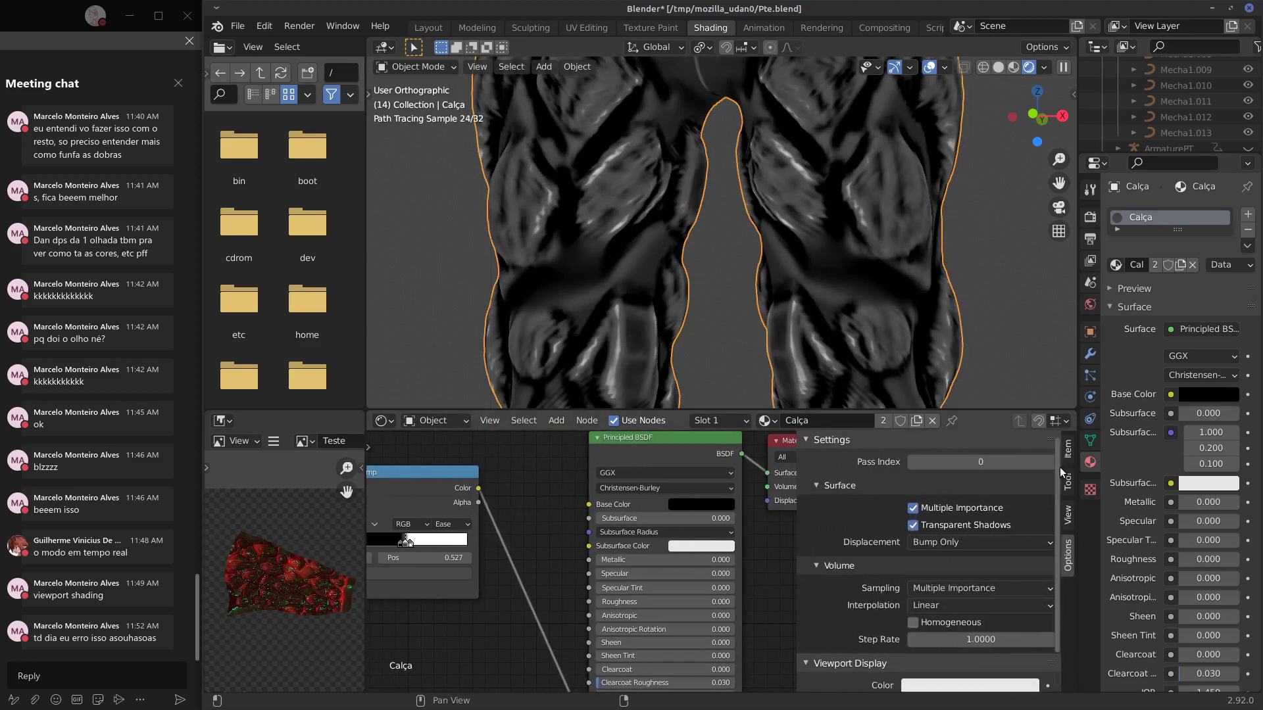
pyautogui.scroll(-2, 1052, 539)
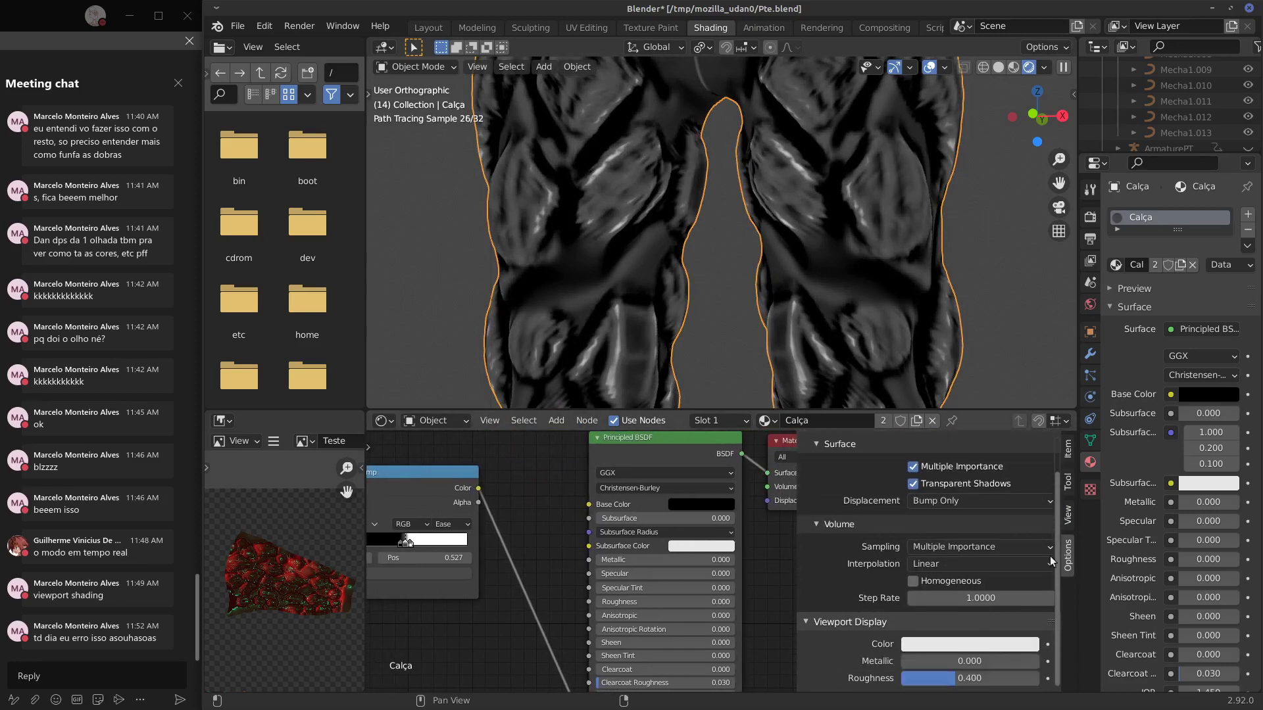
pyautogui.click(1069, 464)
pyautogui.click(1067, 483)
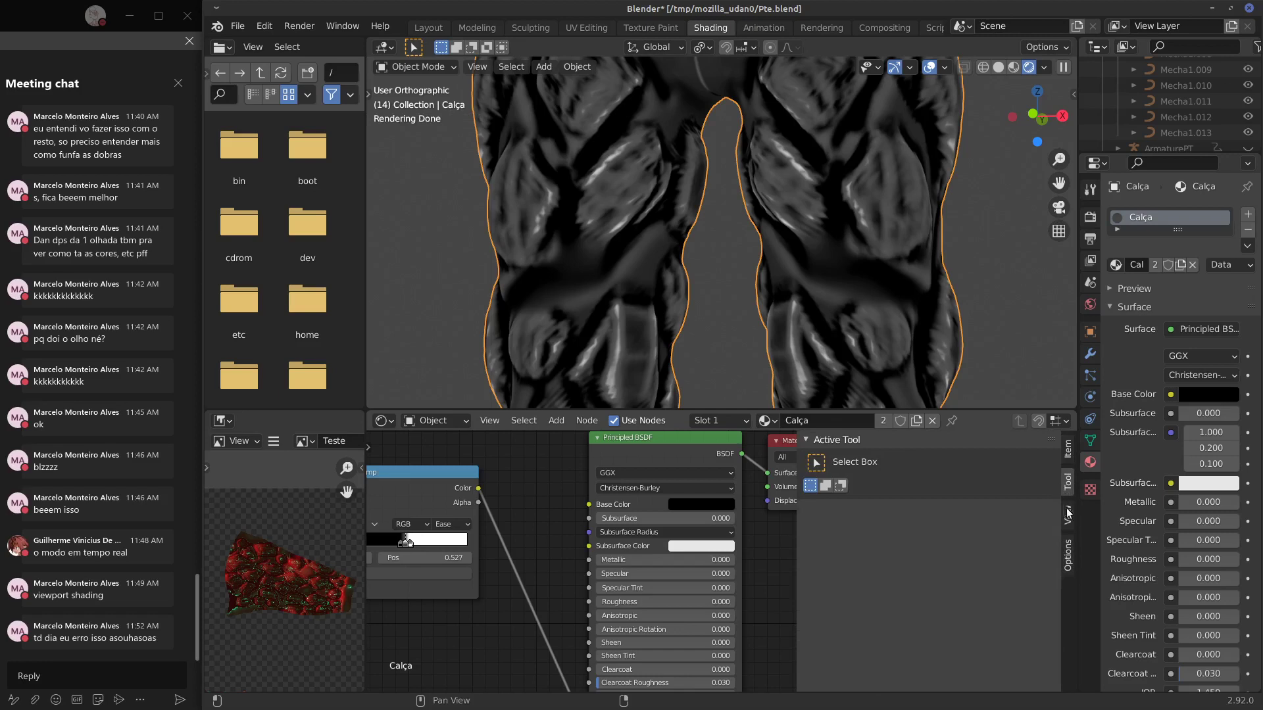
pyautogui.click(1069, 517)
pyautogui.click(1068, 549)
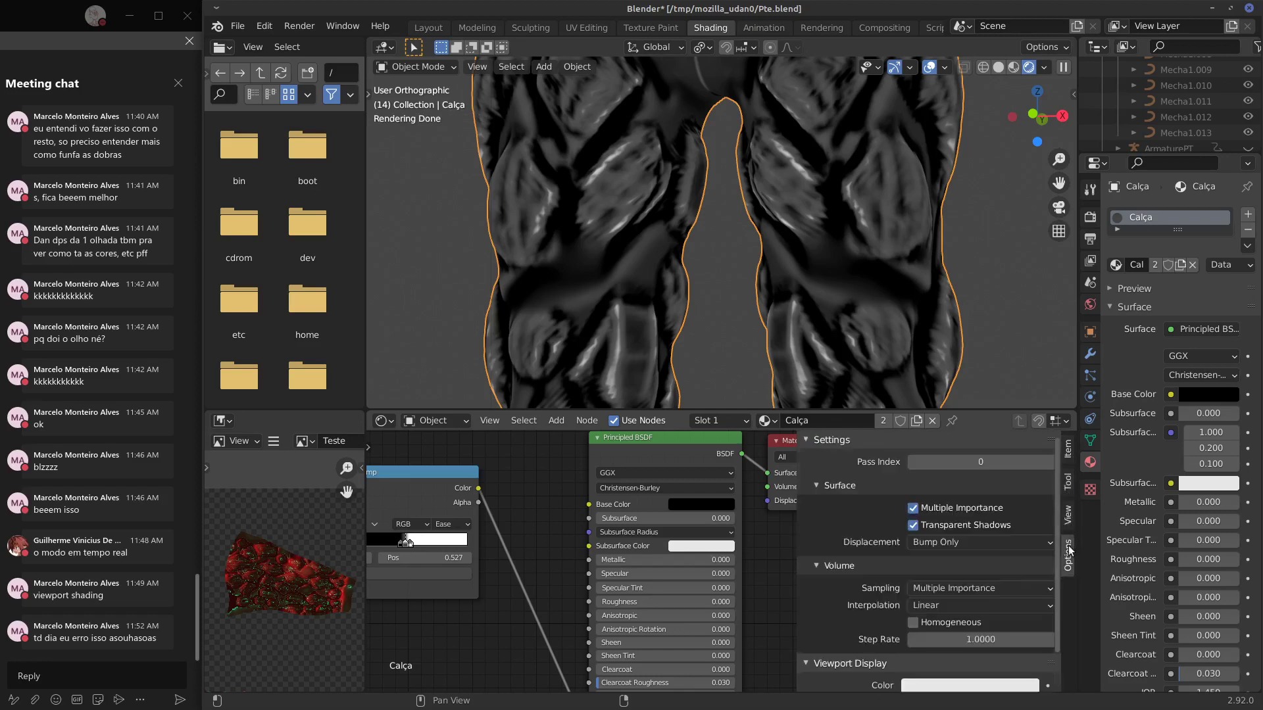
# Select the ColorRamp node and expand its properties in the sidebar, enlarged for finer control of the gradient.
pyautogui.click(817, 443)
pyautogui.click(430, 488)
pyautogui.moveTo(548, 500); pyautogui.dragTo(655, 496, button='middle')
pyautogui.click(1067, 450)
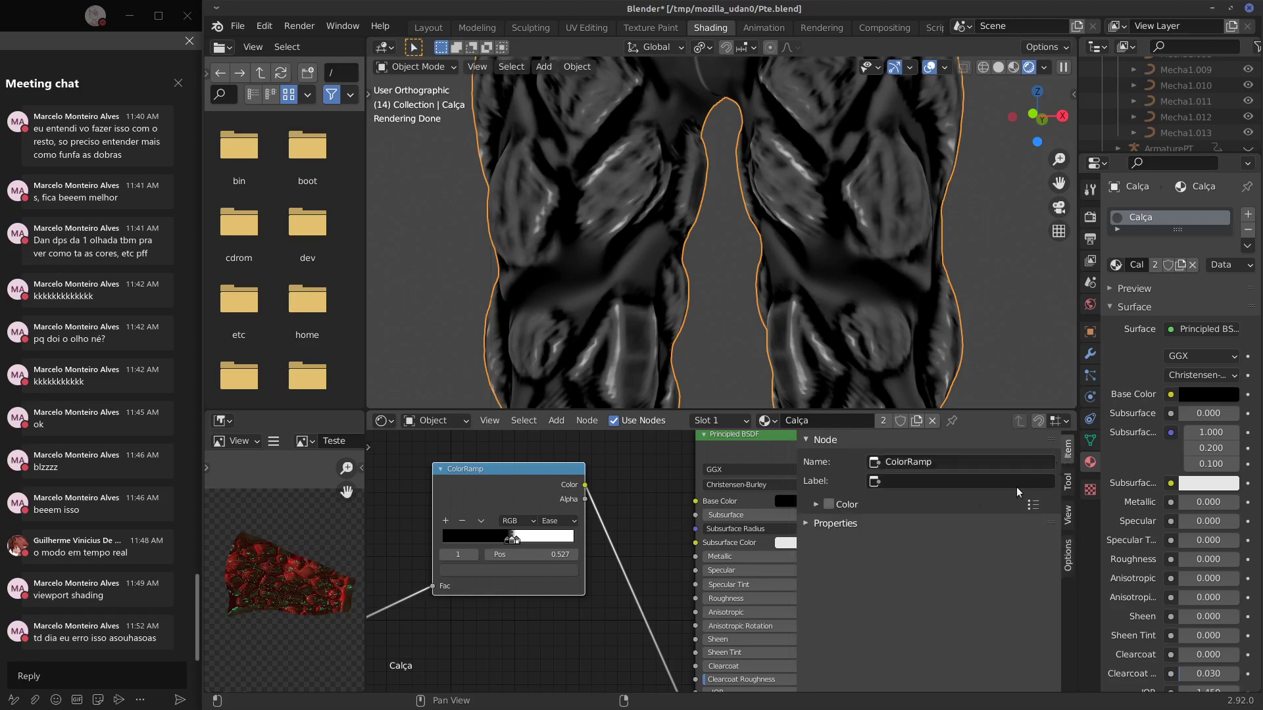
pyautogui.click(1018, 523)
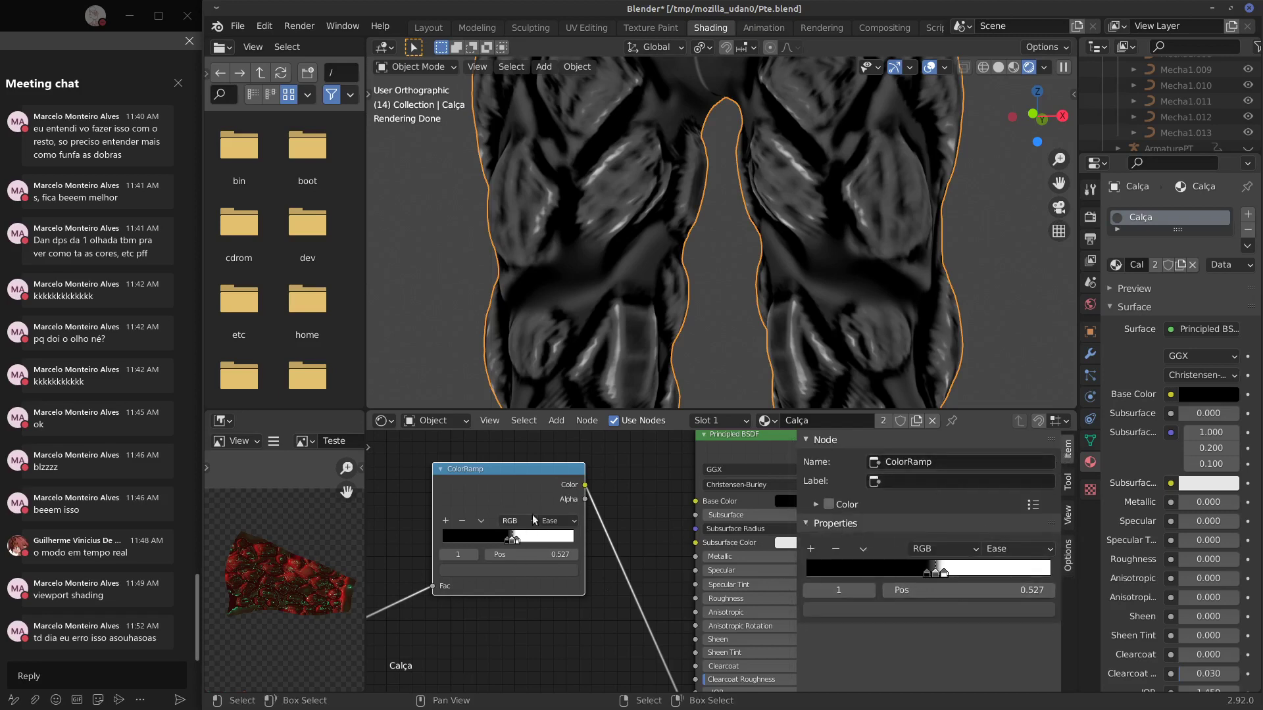
pyautogui.moveTo(651, 489)
pyautogui.mouseDown(button='middle')
pyautogui.moveTo(627, 505)
pyautogui.moveTo(640, 496)
pyautogui.mouseUp(button='middle')
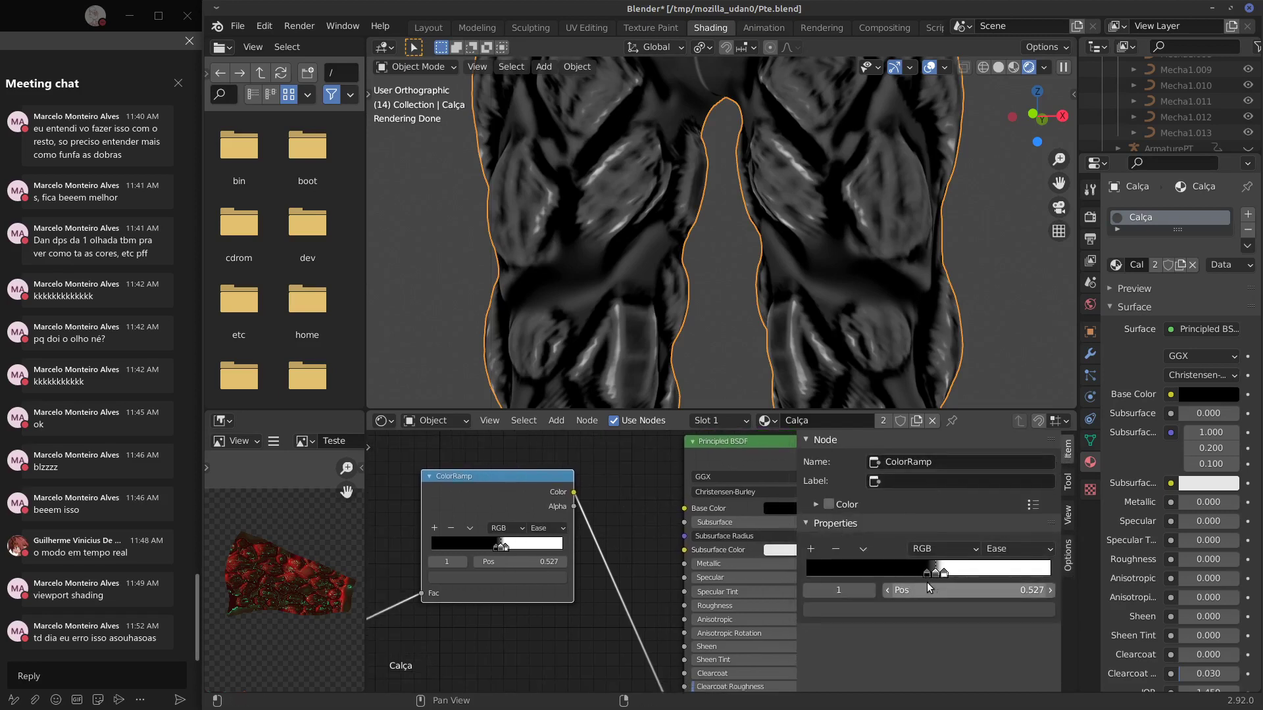
pyautogui.moveTo(795, 605); pyautogui.dragTo(733, 604)
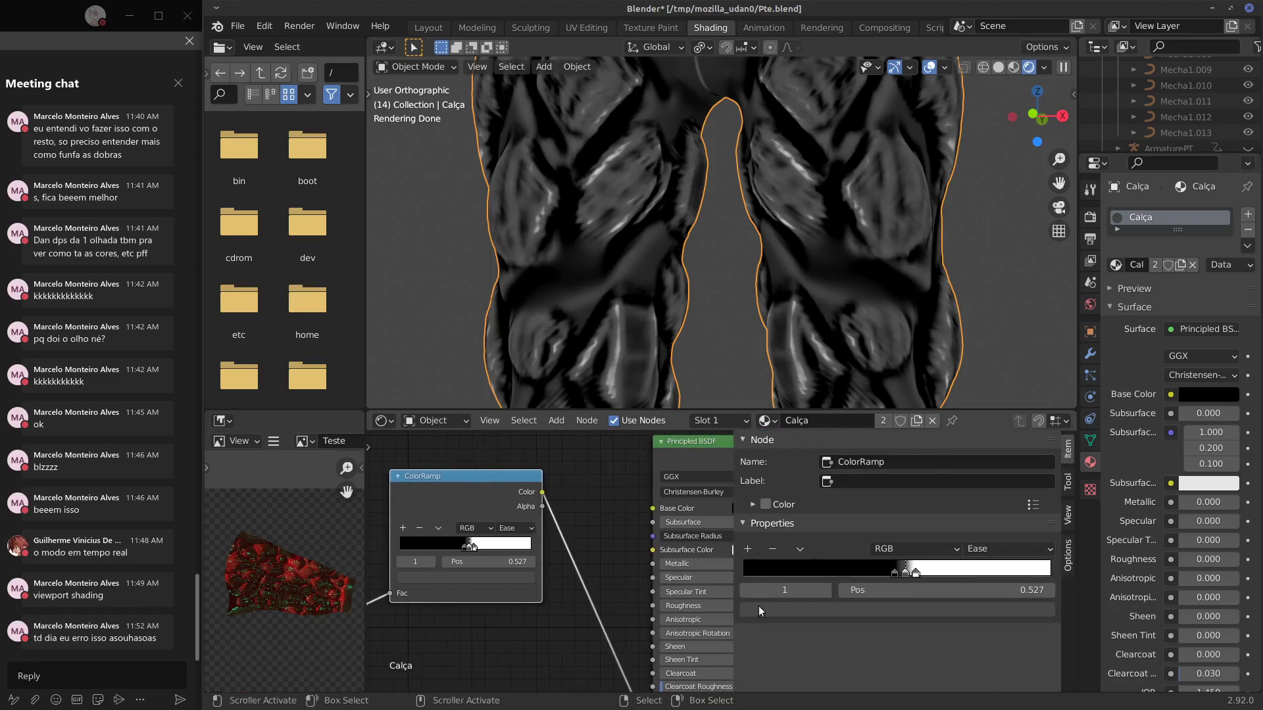
# Move the ColorRamp's middle stop to about 0.510 and darken its colour to an HSV value of 0.013.
pyautogui.click(917, 573)
pyautogui.moveTo(917, 573); pyautogui.dragTo(901, 580)
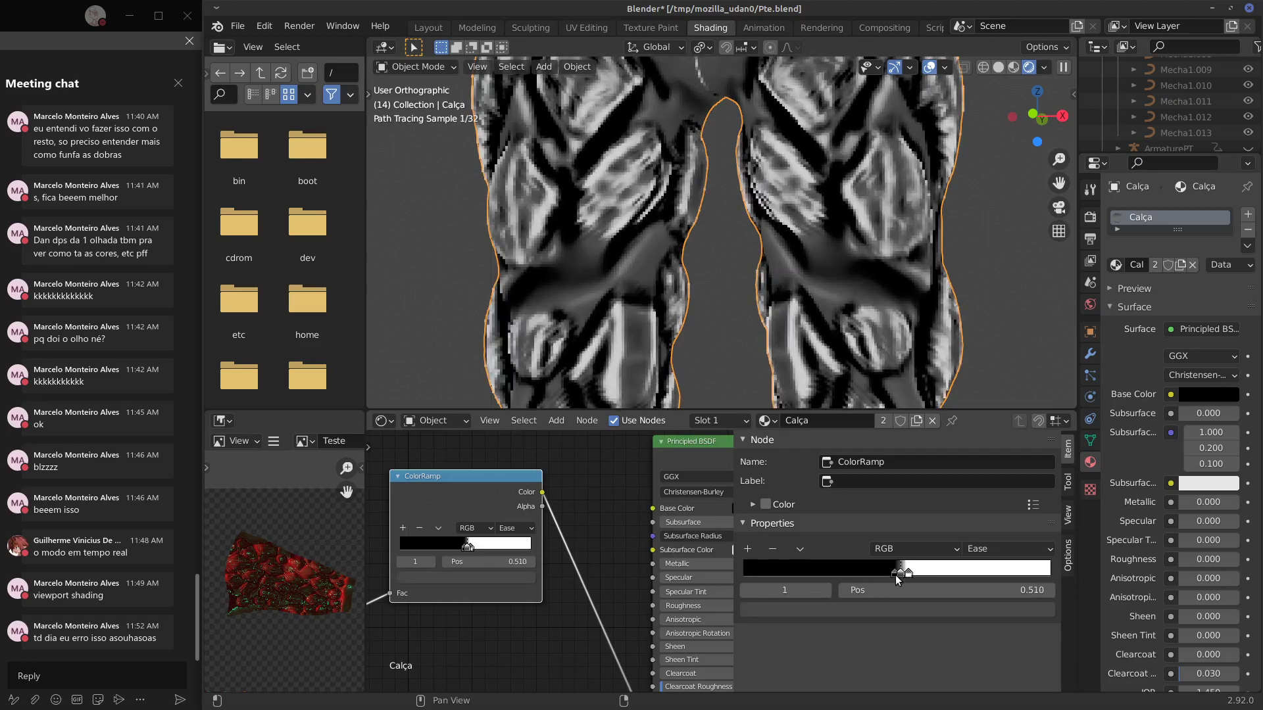
pyautogui.click(901, 609)
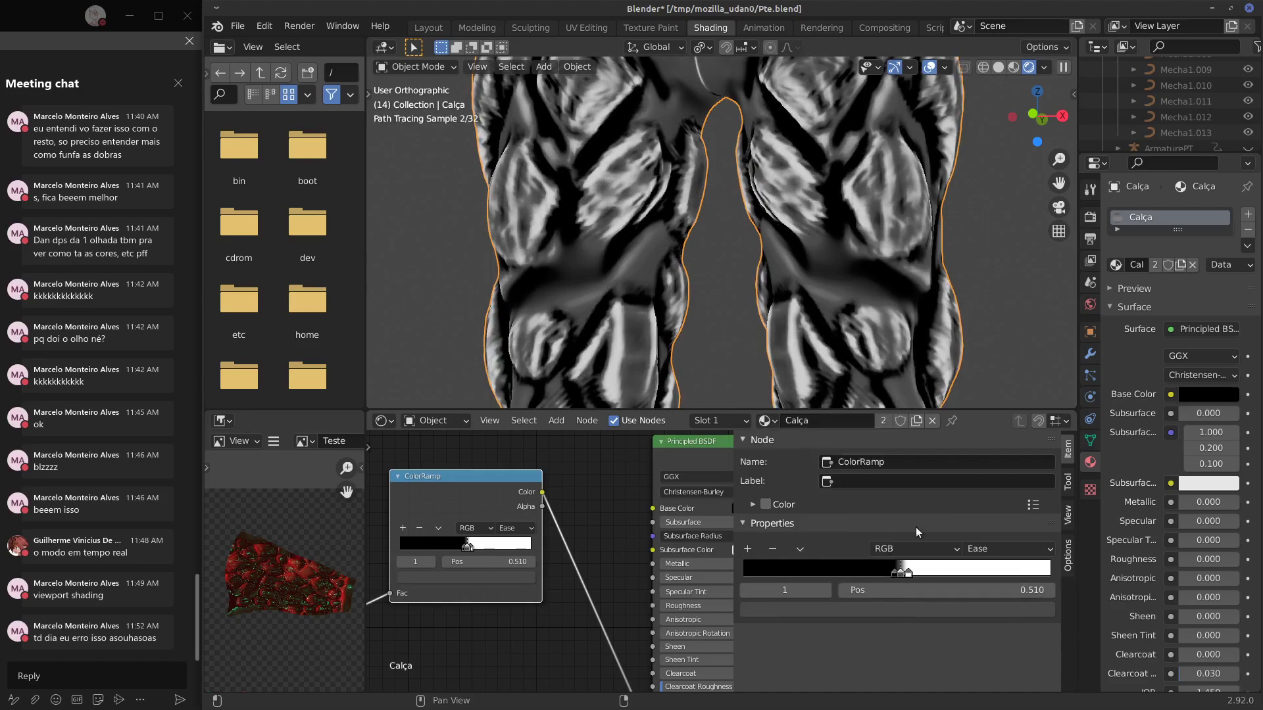
pyautogui.click(924, 609)
pyautogui.moveTo(875, 471); pyautogui.dragTo(875, 489)
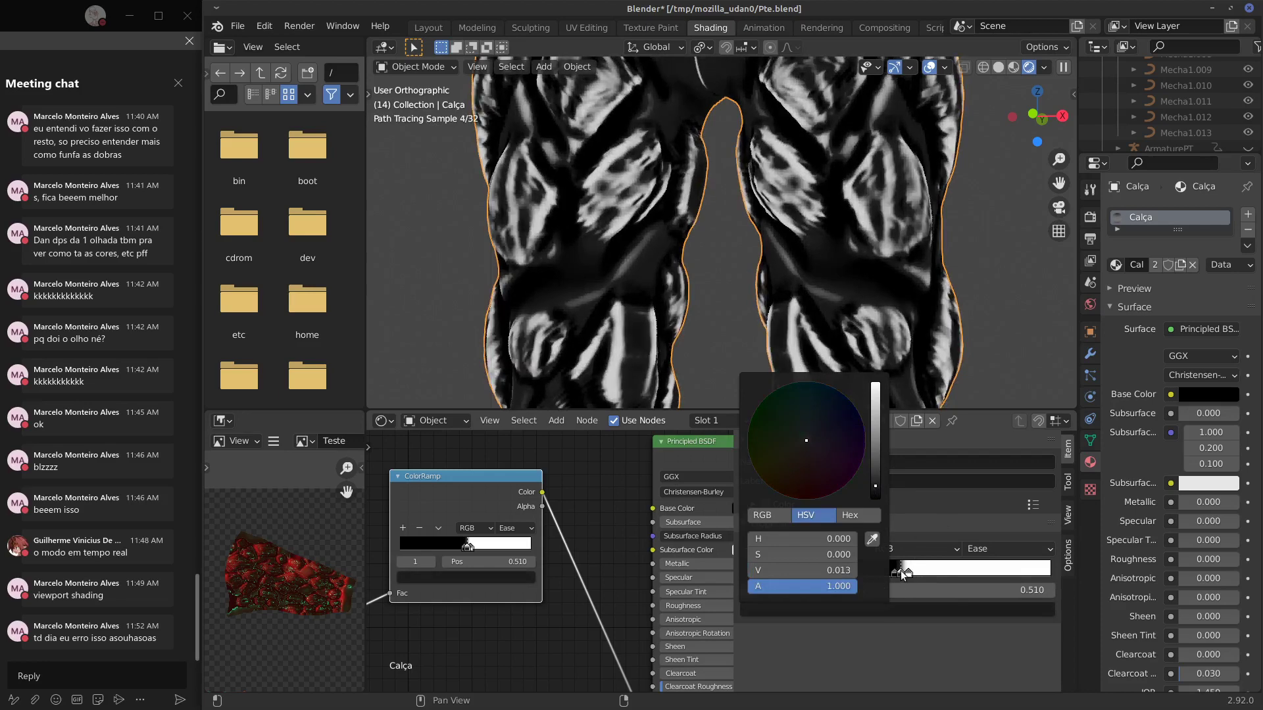
pyautogui.moveTo(901, 572); pyautogui.dragTo(903, 573)
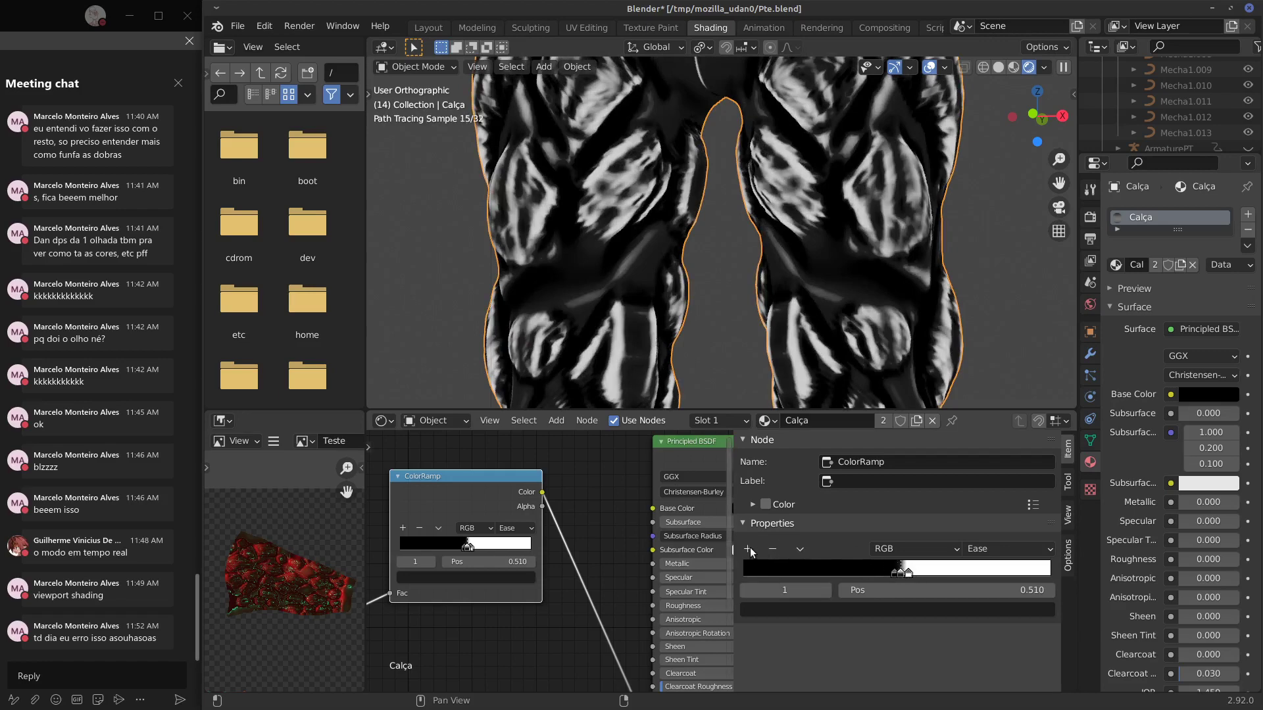
# Add another stop near the light end of the ColorRamp, make it white and move it to about 0.522.
pyautogui.moveTo(909, 573); pyautogui.dragTo(904, 573)
pyautogui.keyDown('ctrl'); pyautogui.click(928, 570); pyautogui.keyUp('ctrl')
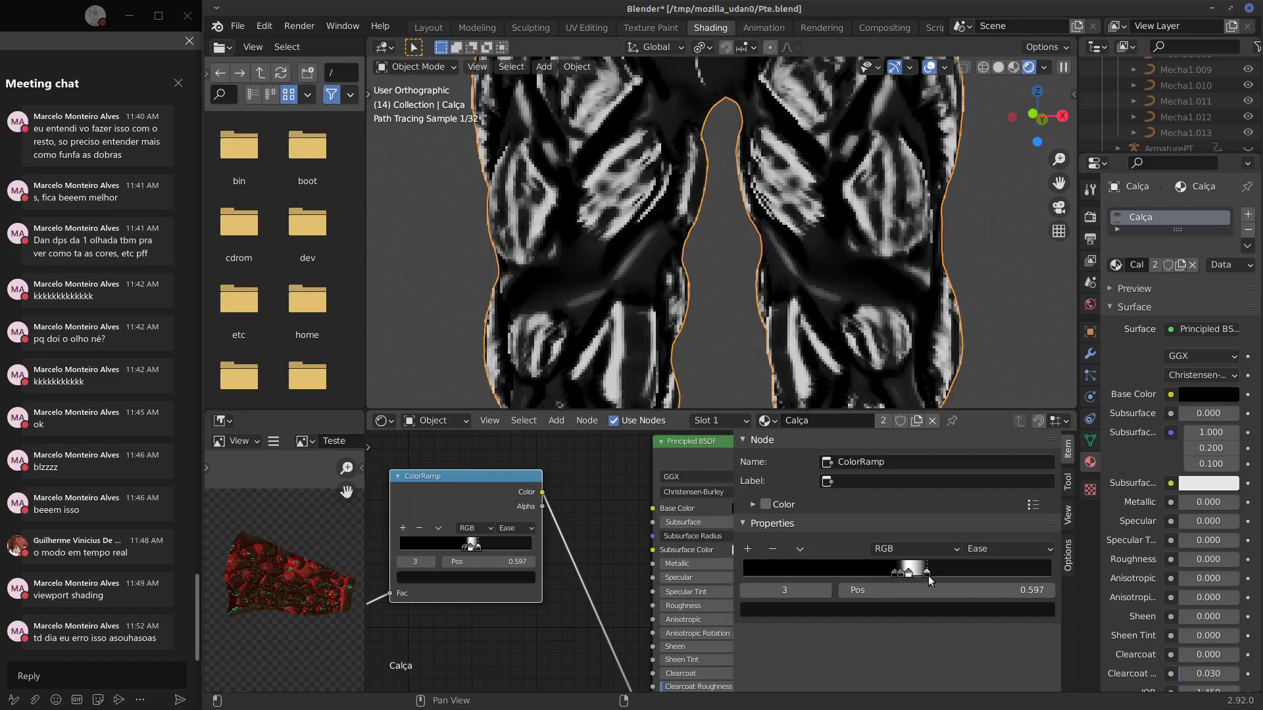
pyautogui.click(921, 613)
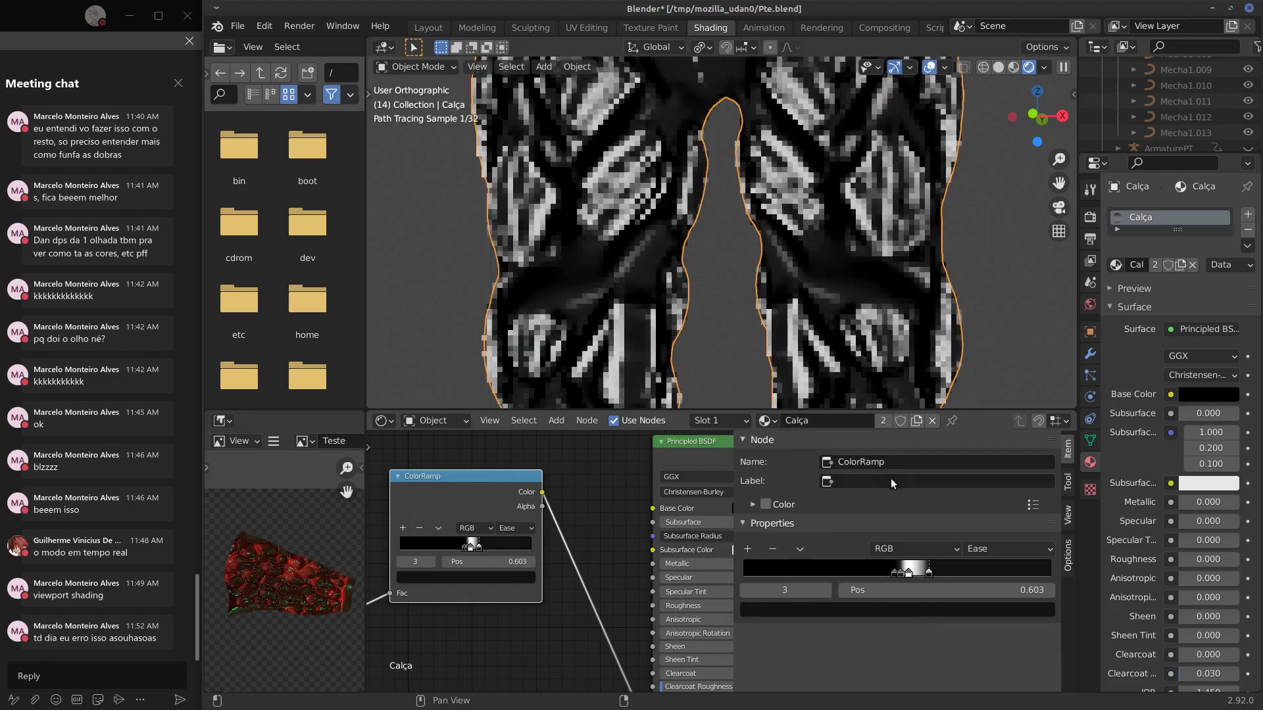
pyautogui.click(930, 609)
pyautogui.moveTo(875, 492); pyautogui.dragTo(875, 386)
pyautogui.moveTo(928, 572); pyautogui.dragTo(903, 577)
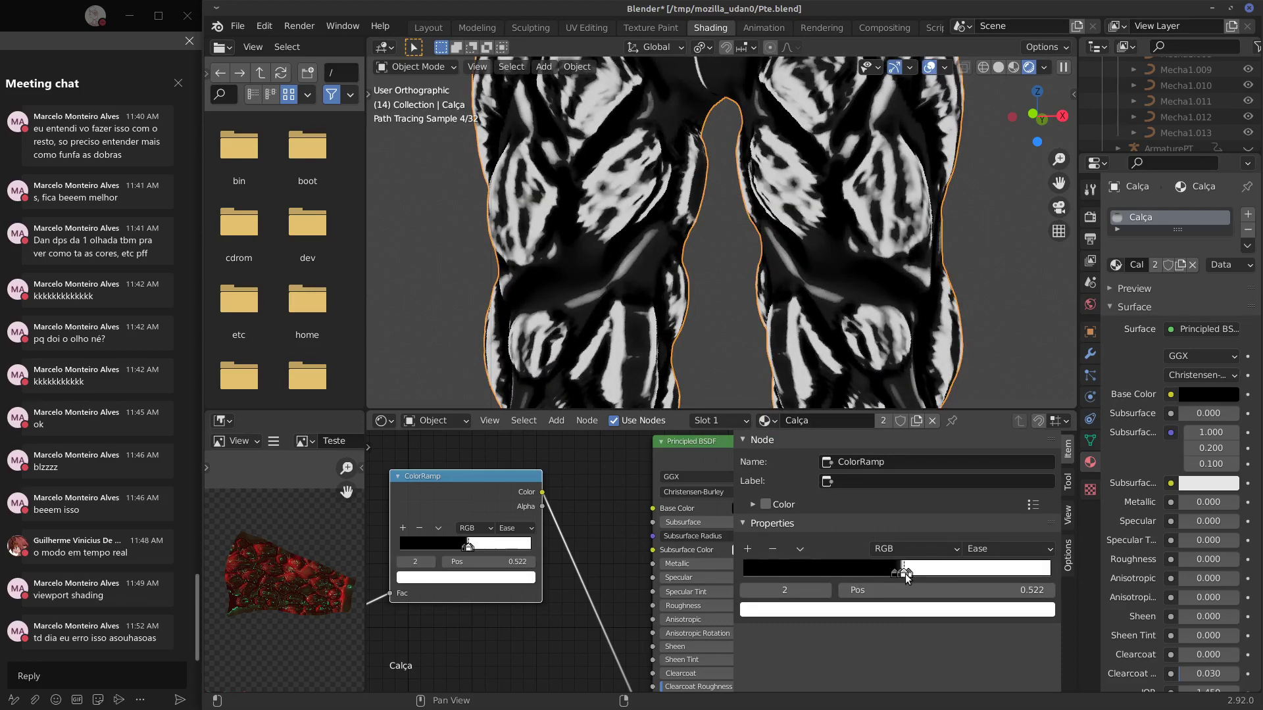
# Try Linear and B-Spline interpolation on the ColorRamp and settle on Cardinal.
pyautogui.click(990, 550)
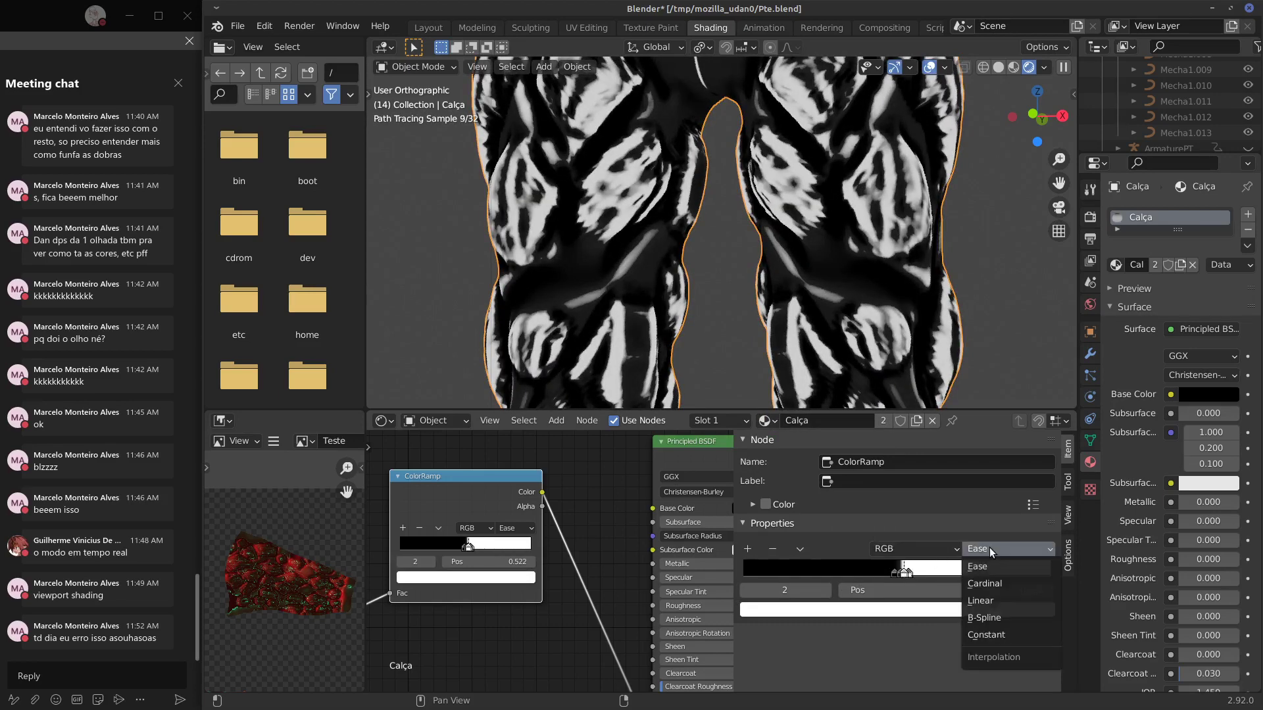
pyautogui.click(980, 601)
pyautogui.click(997, 554)
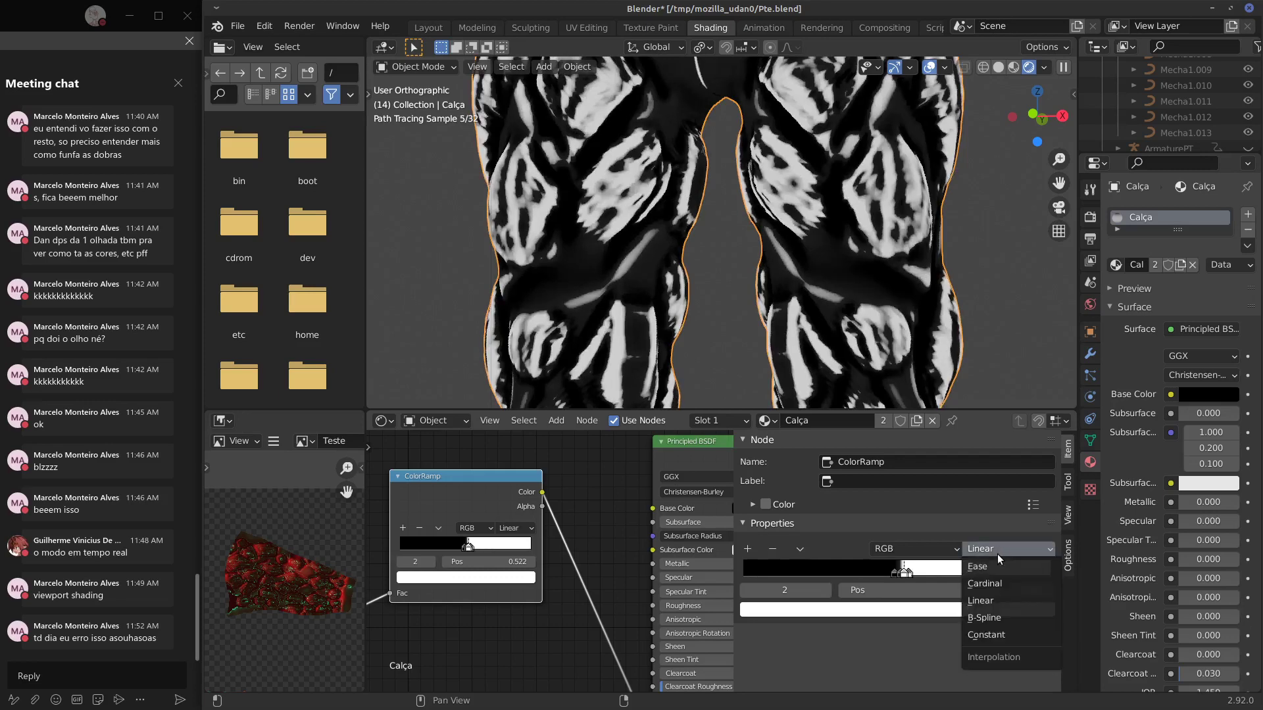
pyautogui.click(986, 617)
pyautogui.click(1000, 548)
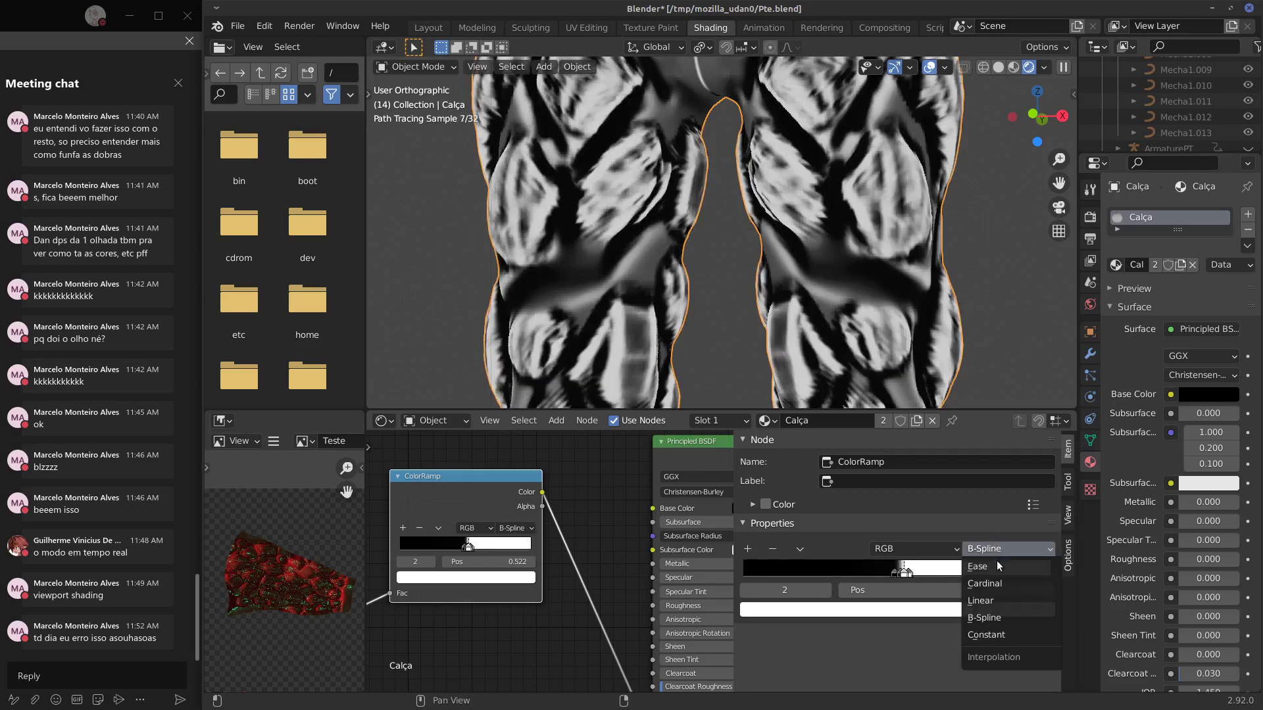
pyautogui.click(994, 585)
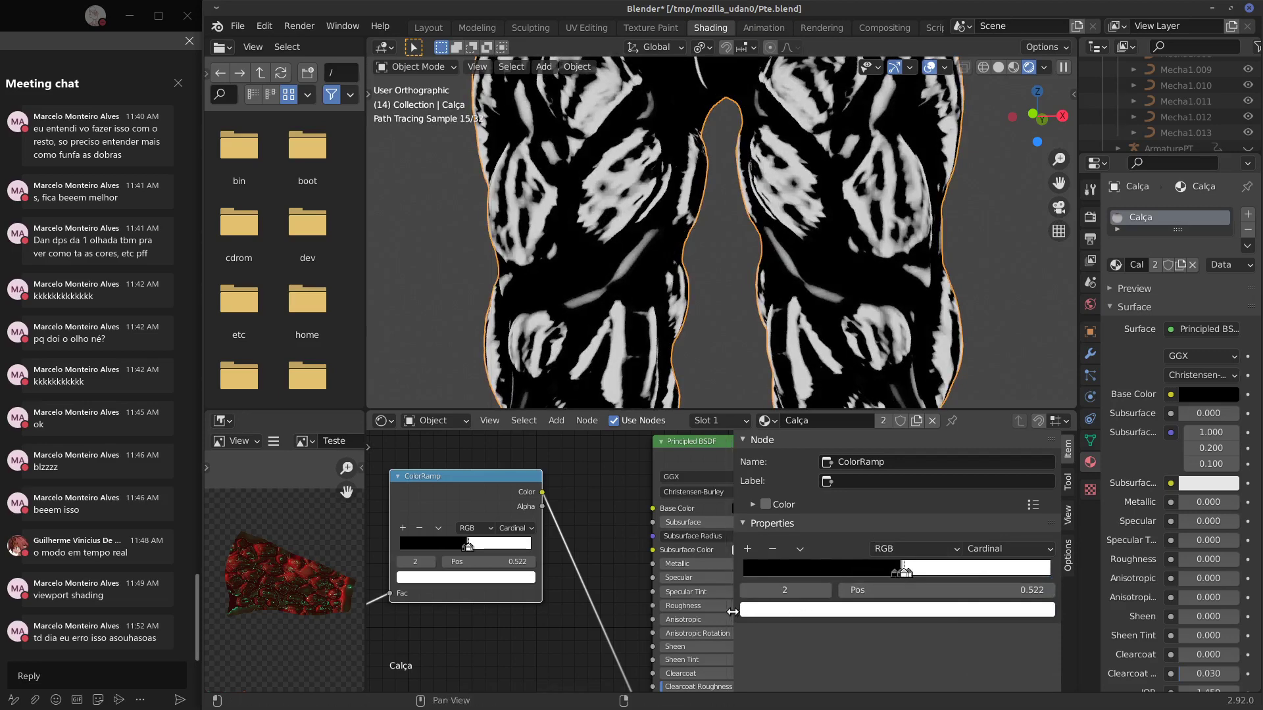
# Enlarge the ColorRamp's properties, fine-tune its white stops close together near 0.52, and hide the node sidebar.
pyautogui.moveTo(732, 612); pyautogui.dragTo(491, 612)
pyautogui.click(780, 574)
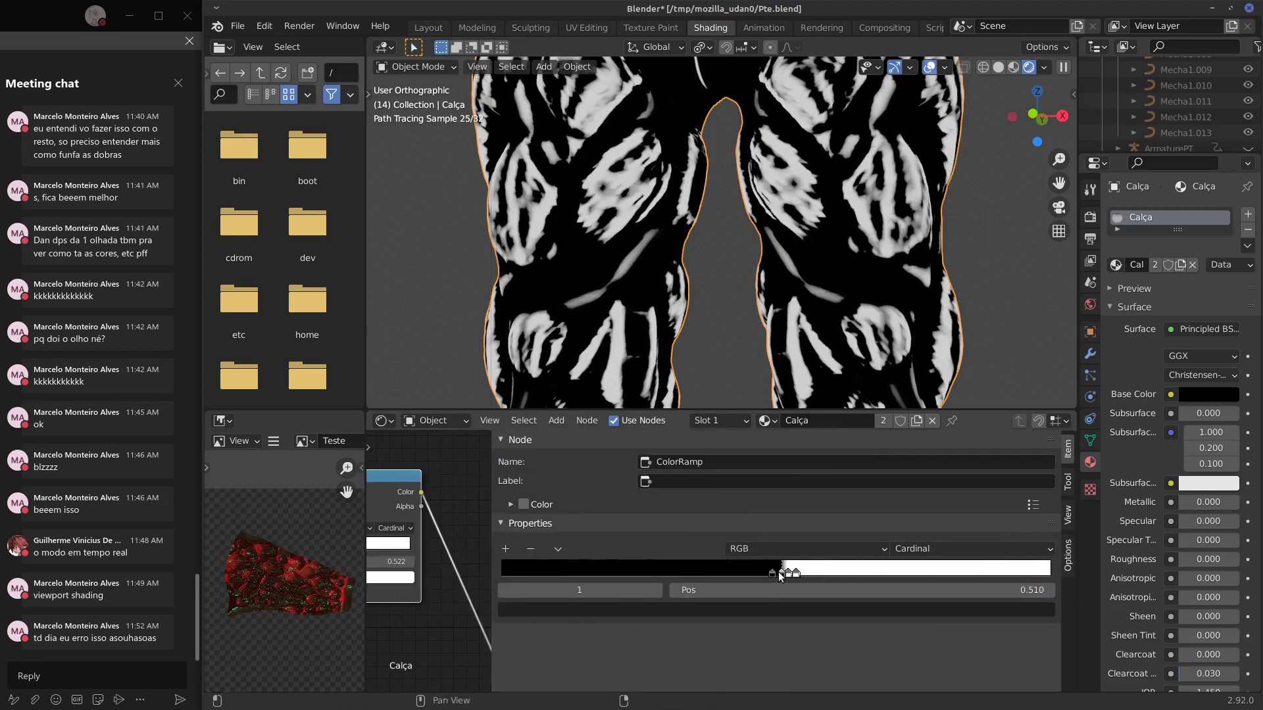
pyautogui.moveTo(780, 576); pyautogui.dragTo(790, 575)
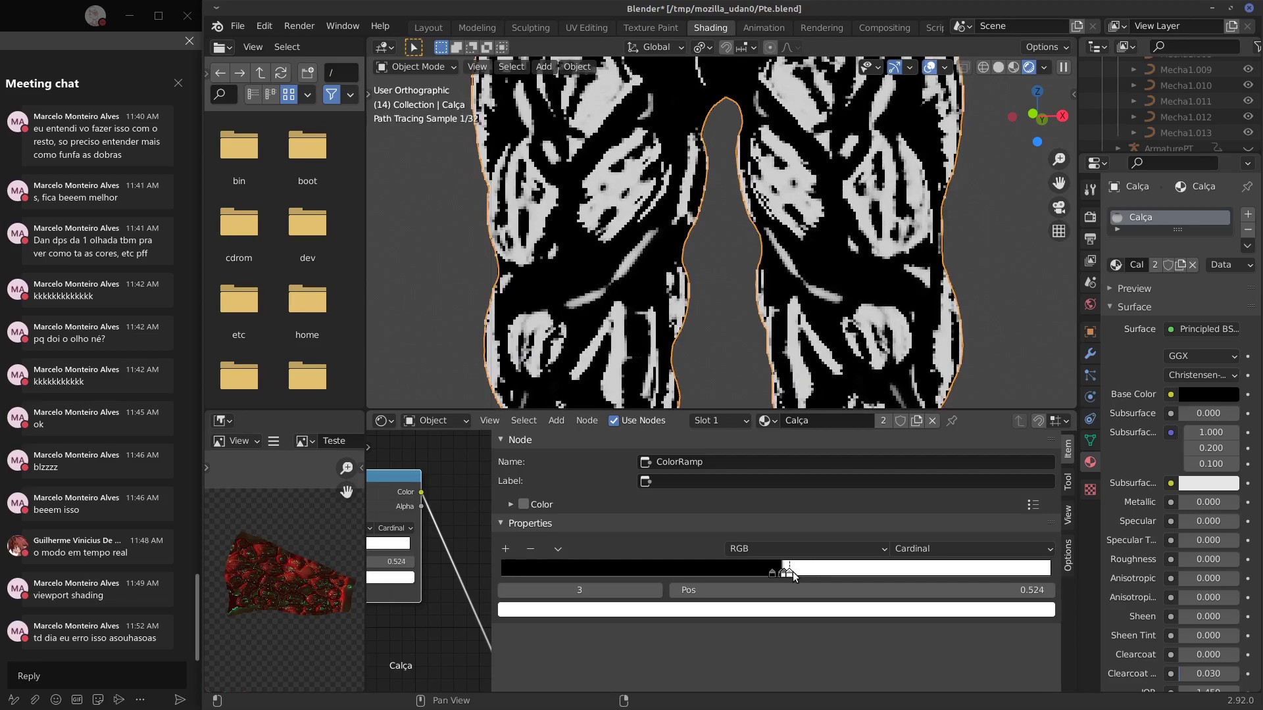
pyautogui.moveTo(782, 574); pyautogui.dragTo(784, 577)
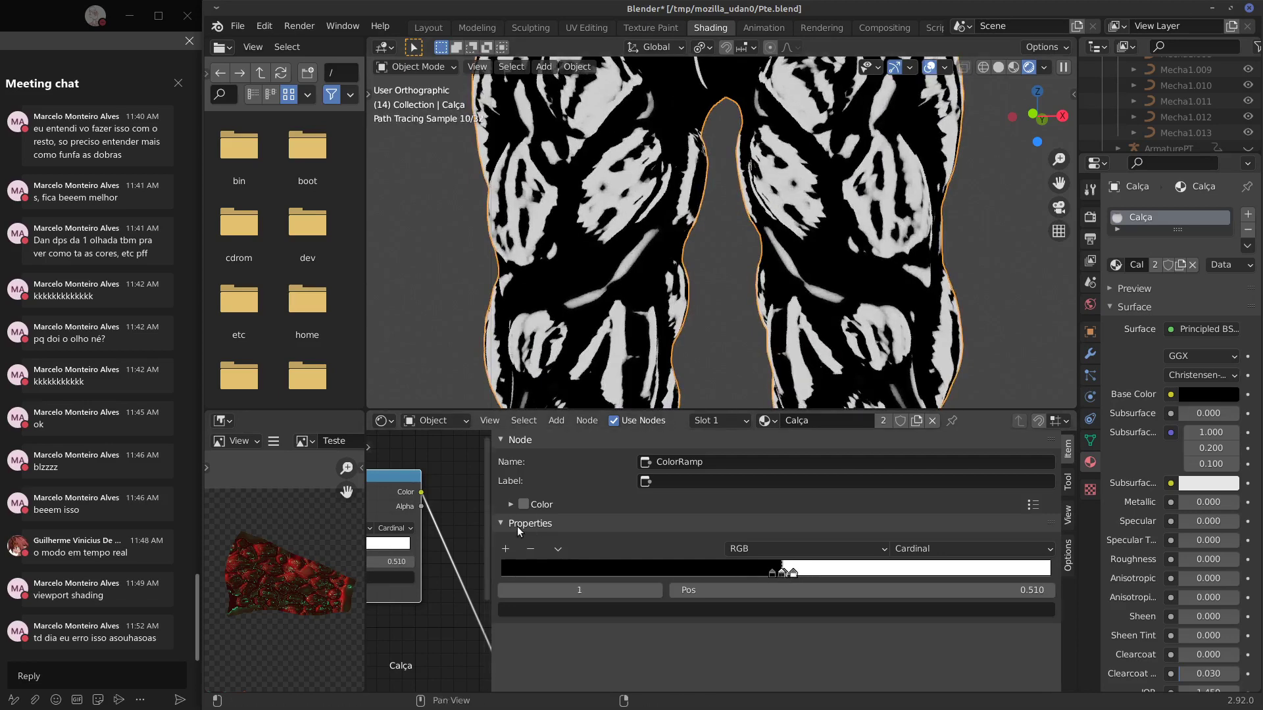
pyautogui.moveTo(488, 522); pyautogui.dragTo(1238, 522)
# Reroute the ColorRamp's colour from the Principled BSDF's Emission to its Specular input and space the Geometry and ColorRamp nodes farther from the shader.
pyautogui.moveTo(748, 608); pyautogui.dragTo(887, 577, button='middle')
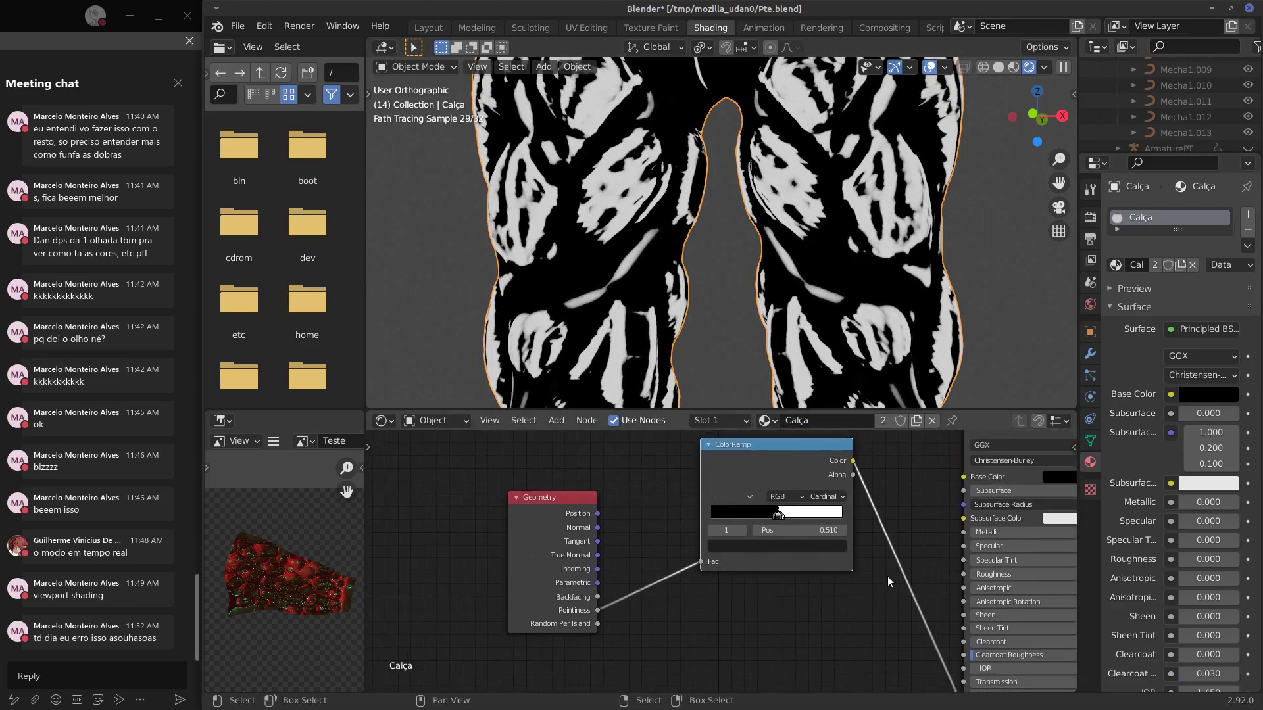
pyautogui.scroll(-2, 888, 565)
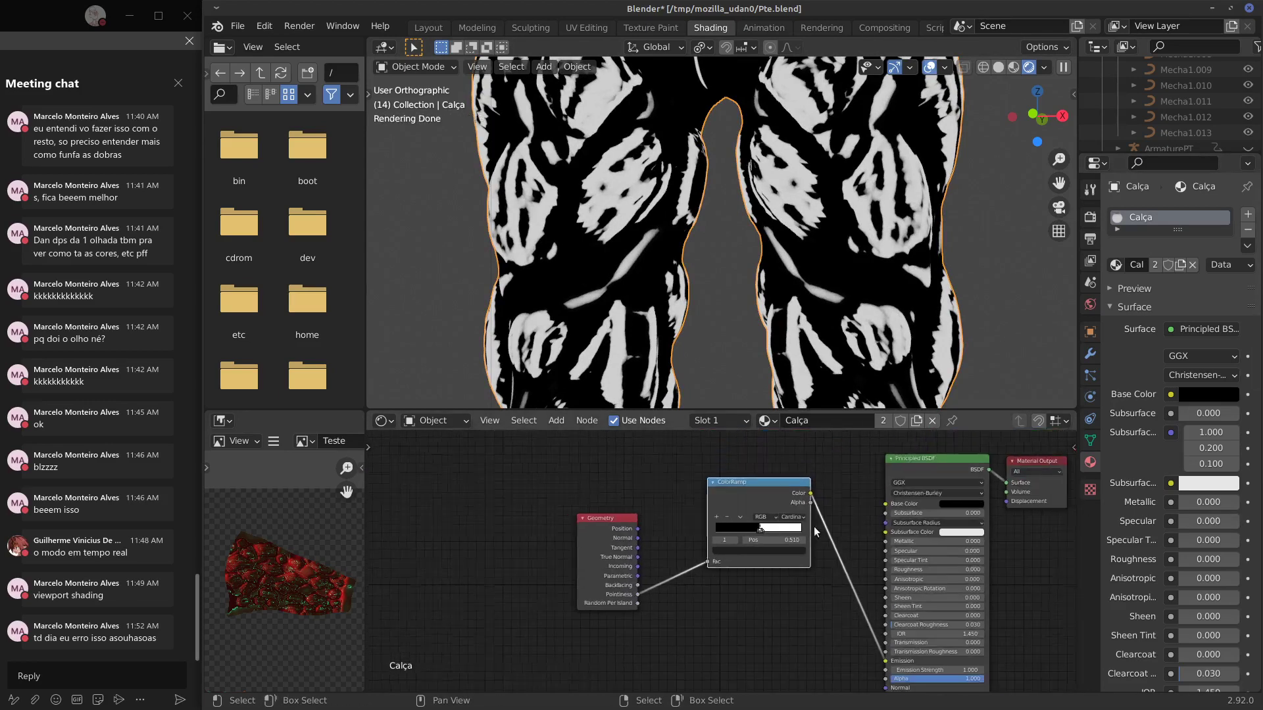
pyautogui.moveTo(885, 660); pyautogui.dragTo(880, 559)
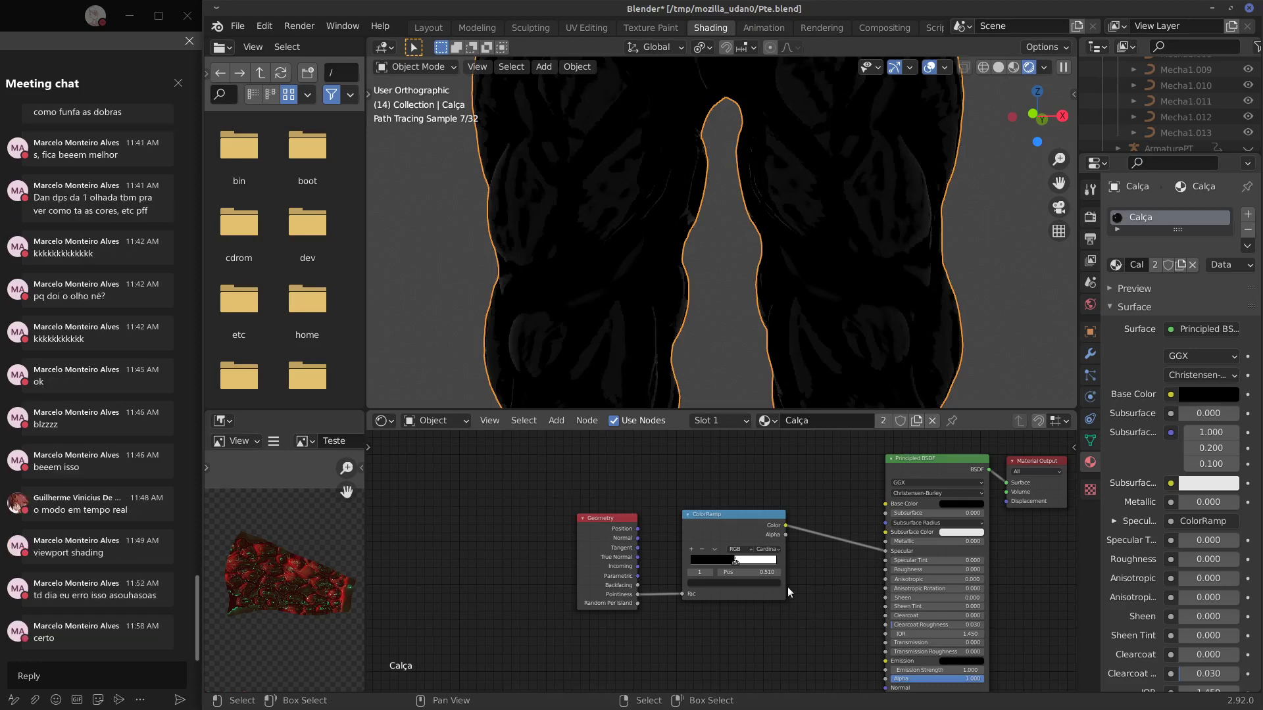
pyautogui.moveTo(606, 519); pyautogui.dragTo(546, 521)
pyautogui.moveTo(702, 515); pyautogui.dragTo(639, 523)
pyautogui.moveTo(813, 570); pyautogui.dragTo(730, 542, button='middle')
pyautogui.scroll(1, 731, 542)
pyautogui.scroll(4, 784, 547)
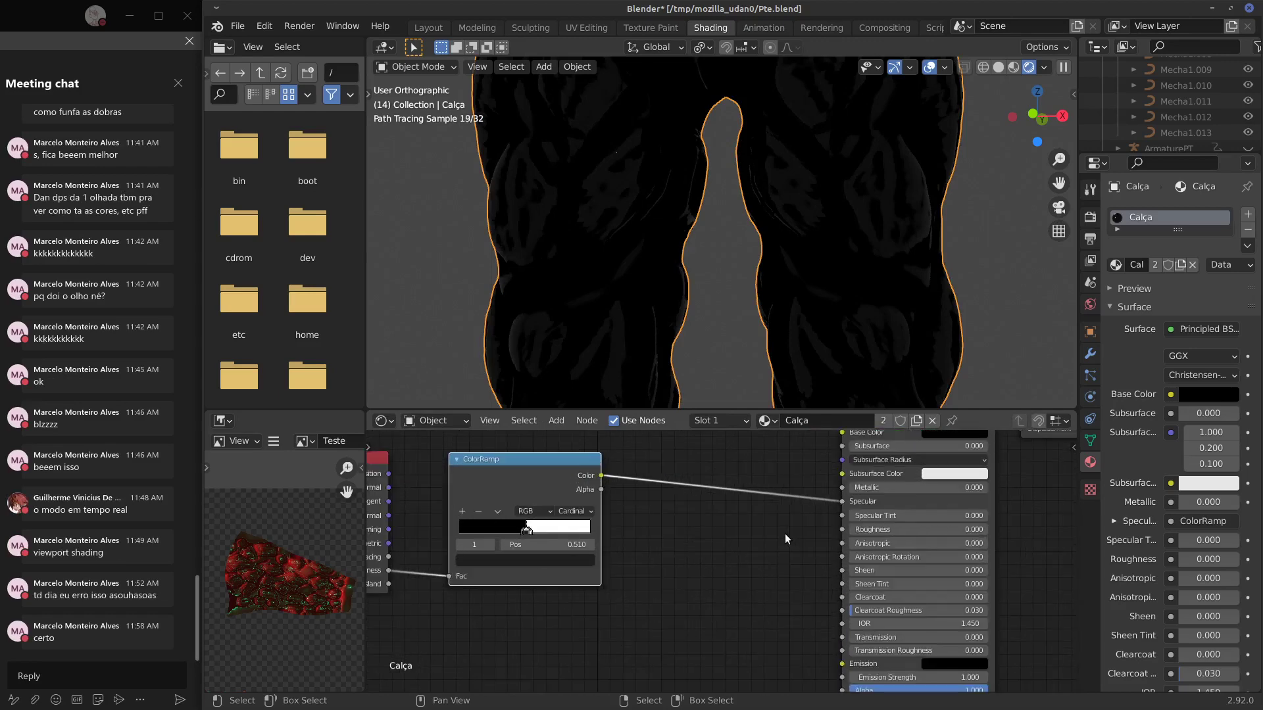
# Add a MixRGB node above the link between the ColorRamp and the Principled BSDF.
pyautogui.moveTo(959, 263); pyautogui.dragTo(907, 315, button='middle')
pyautogui.moveTo(641, 567); pyautogui.dragTo(706, 579, button='middle')
pyautogui.scroll(-2, 748, 563)
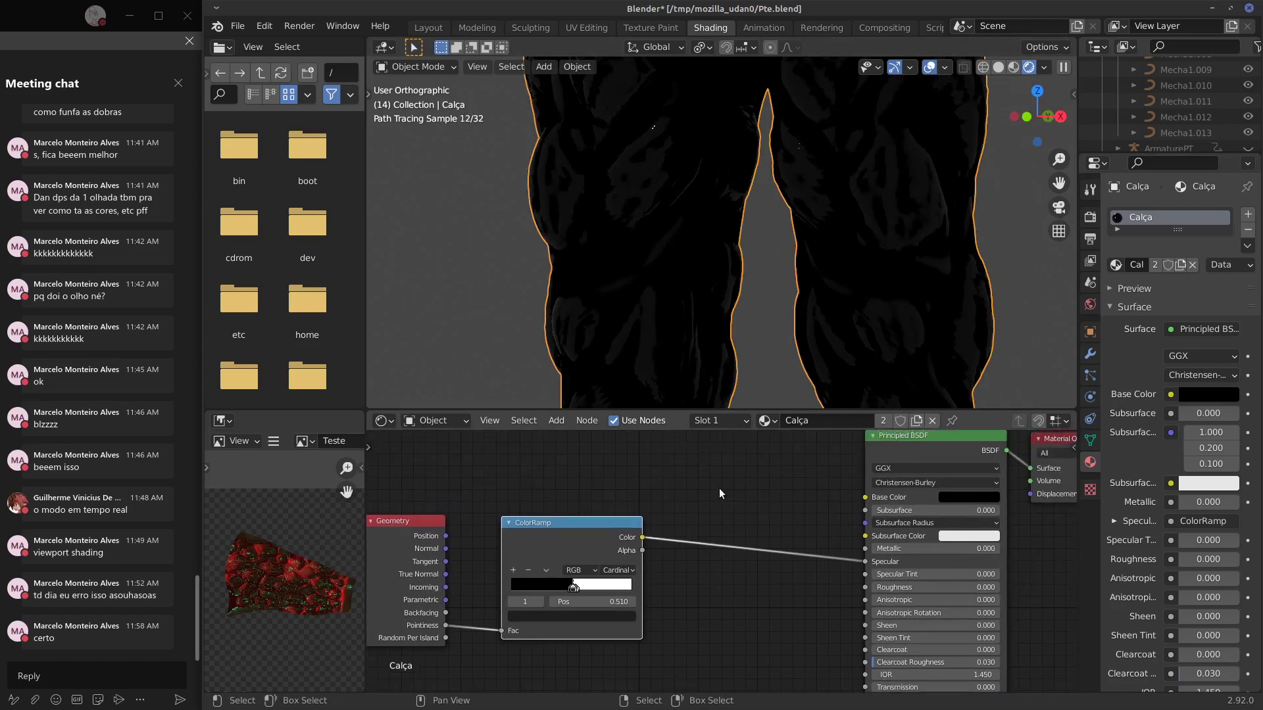
pyautogui.hotkey('shift', 'a')
pyautogui.moveTo(728, 488)
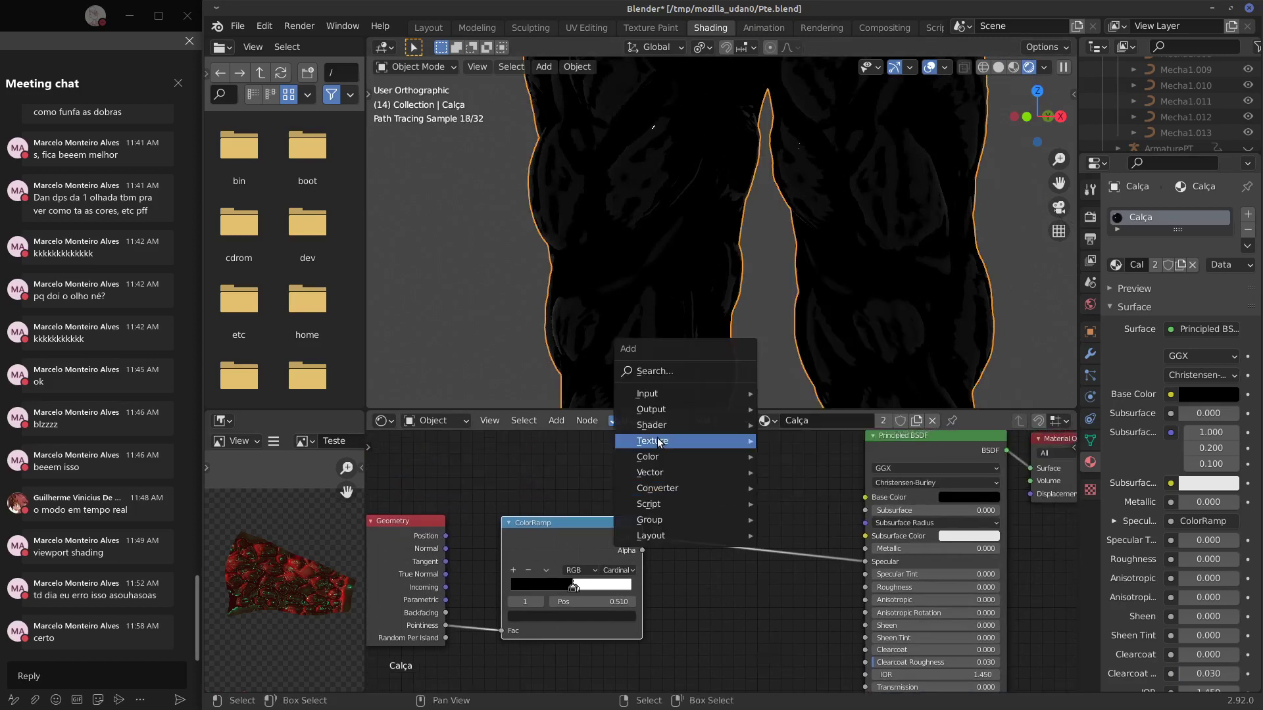
pyautogui.moveTo(653, 425)
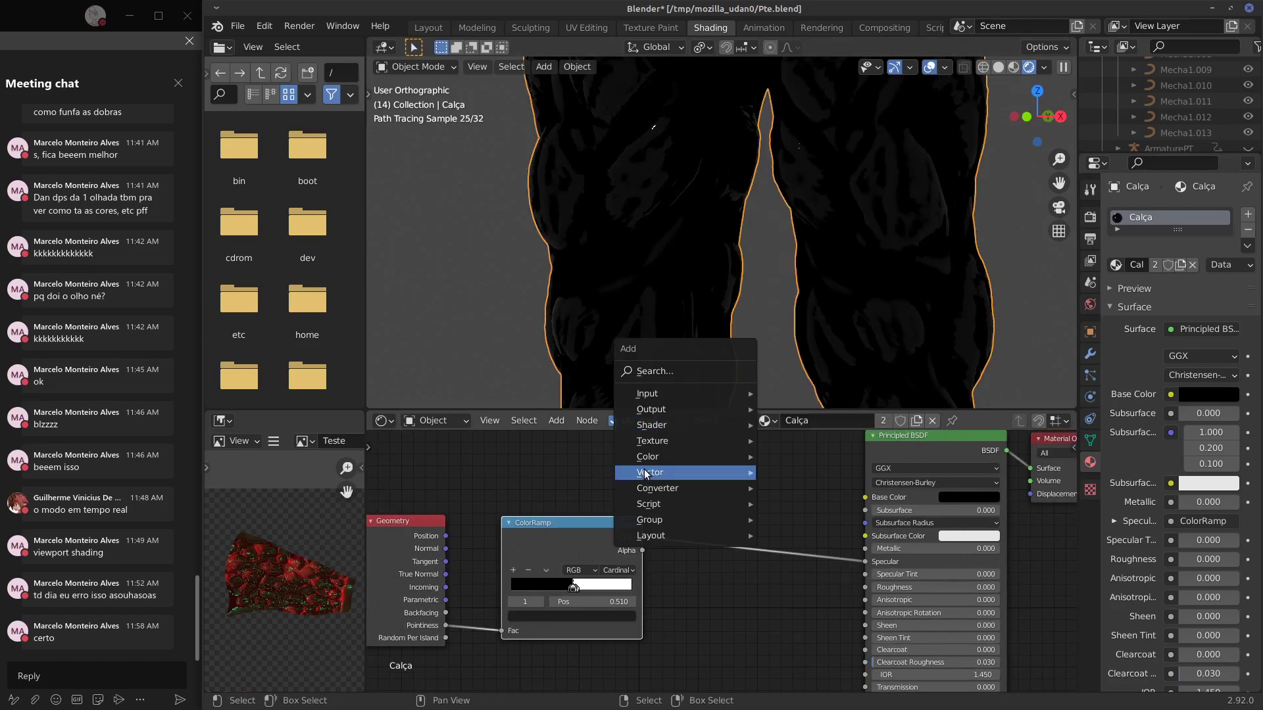
pyautogui.moveTo(642, 461)
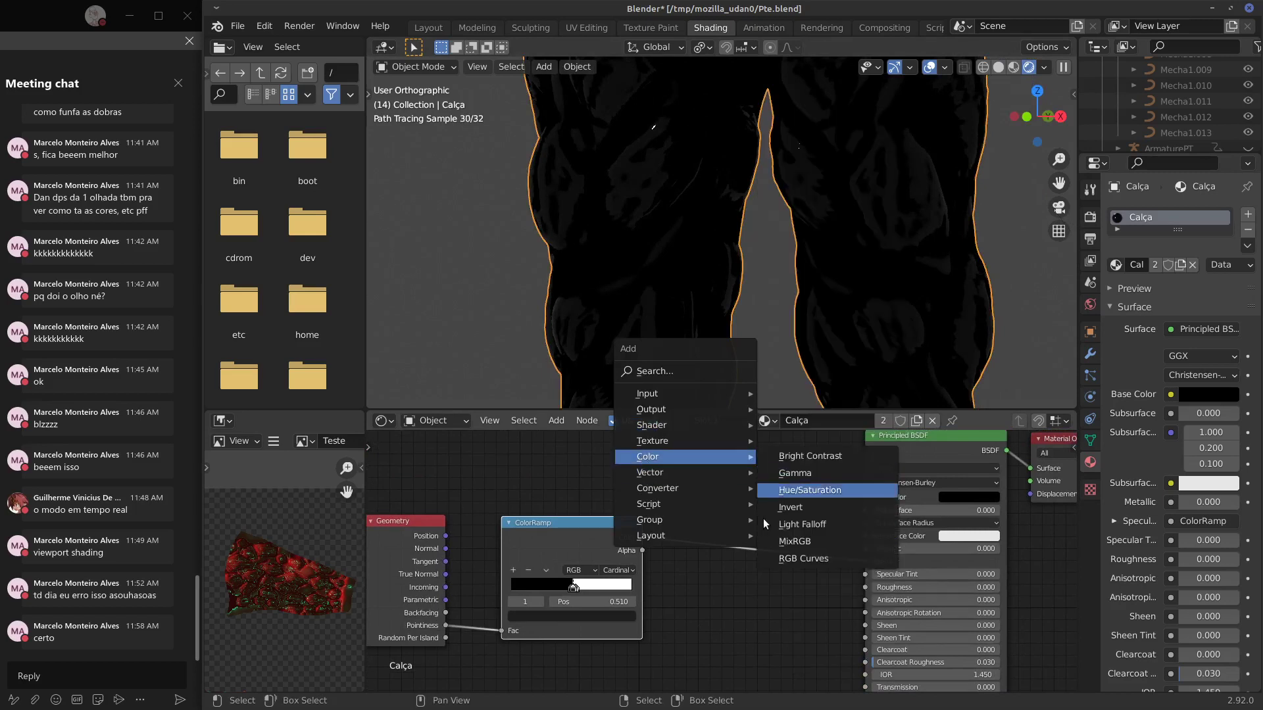
pyautogui.click(830, 501)
pyautogui.click(791, 498)
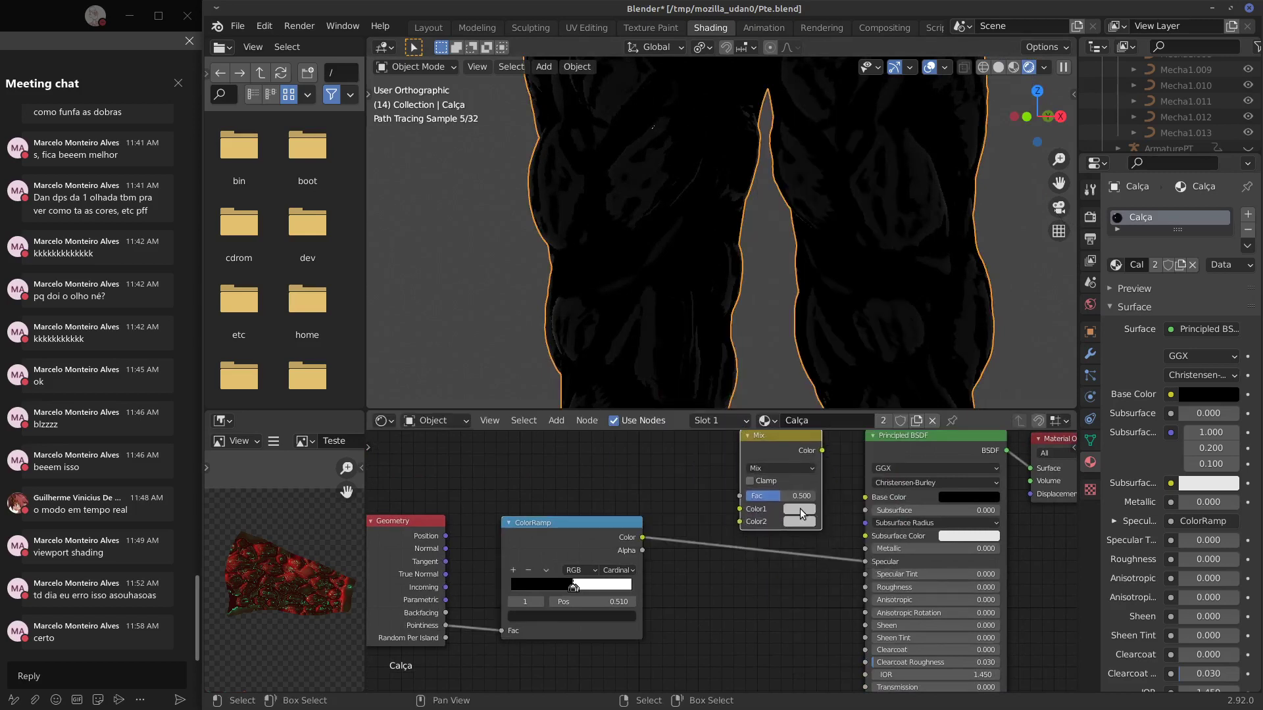
# Set the Mix node's Color1 to a dark reddish brown.
pyautogui.click(799, 509)
pyautogui.moveTo(873, 378); pyautogui.dragTo(827, 417)
pyautogui.click(882, 390)
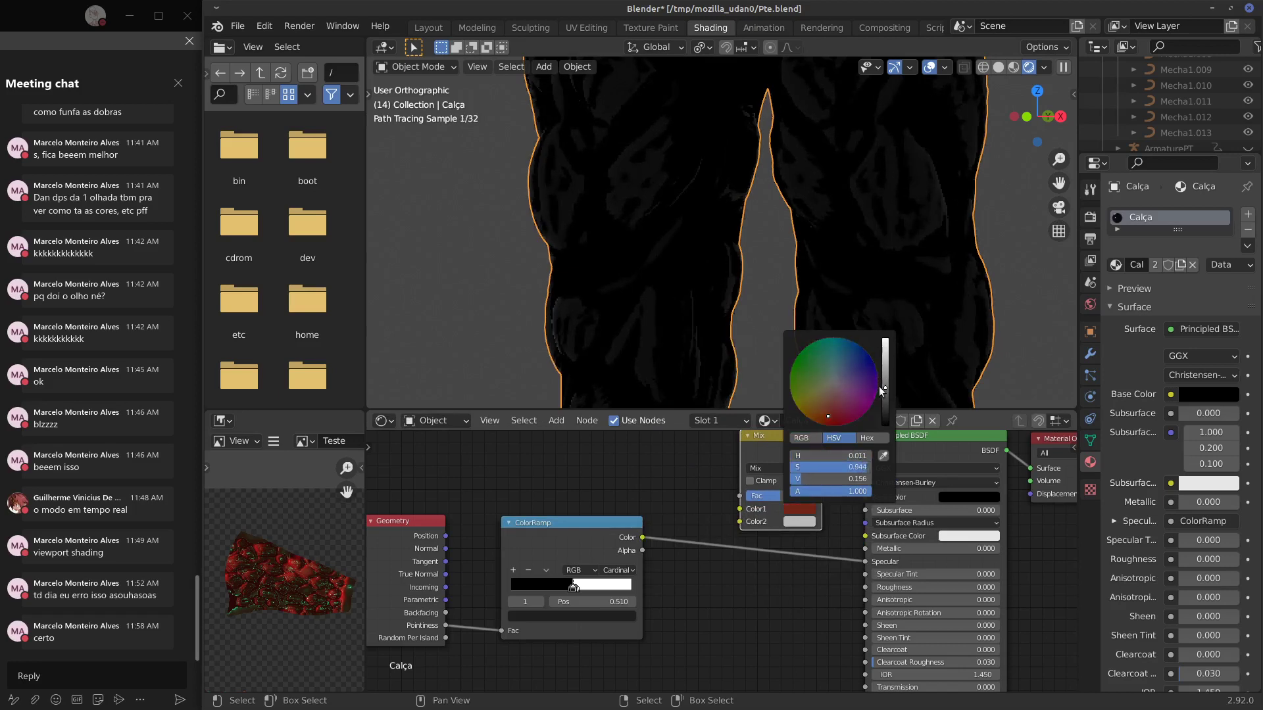
pyautogui.click(885, 397)
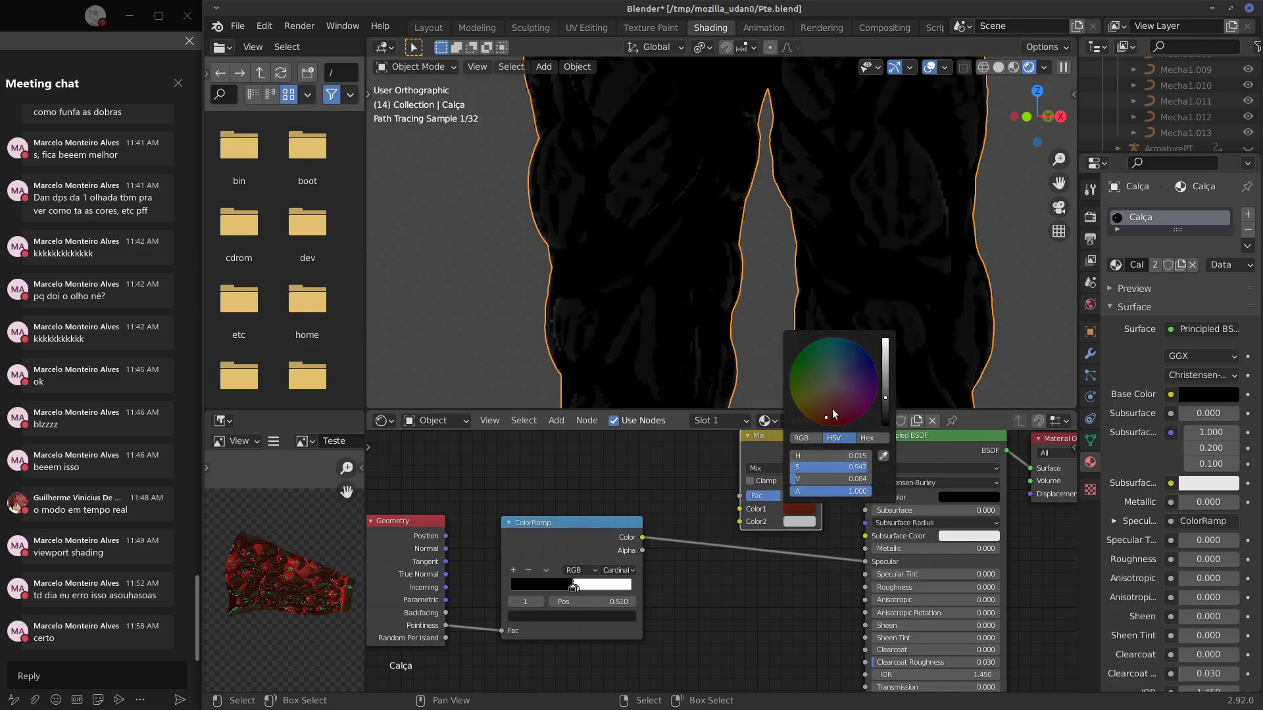
pyautogui.click(815, 411)
# Set the Mix node's Color2 to a bright, saturated green.
pyautogui.click(799, 522)
pyautogui.click(800, 381)
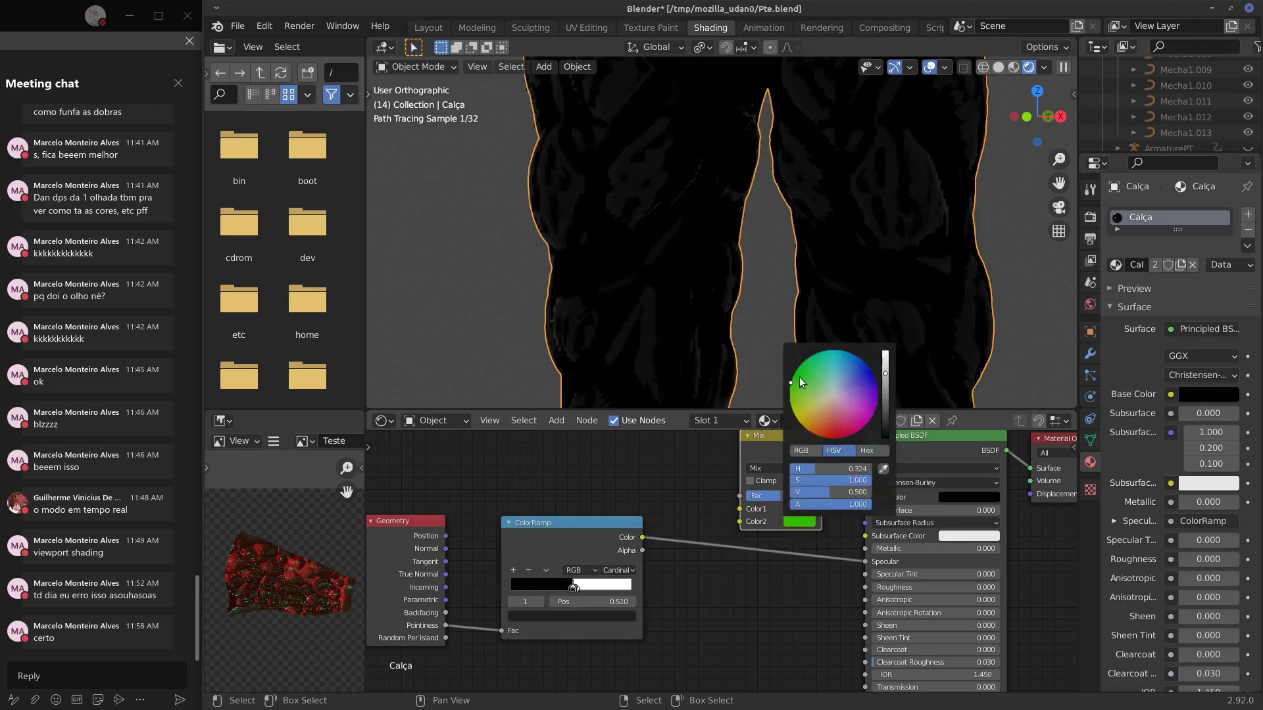
pyautogui.moveTo(888, 371); pyautogui.dragTo(885, 361)
pyautogui.moveTo(800, 392); pyautogui.dragTo(803, 371)
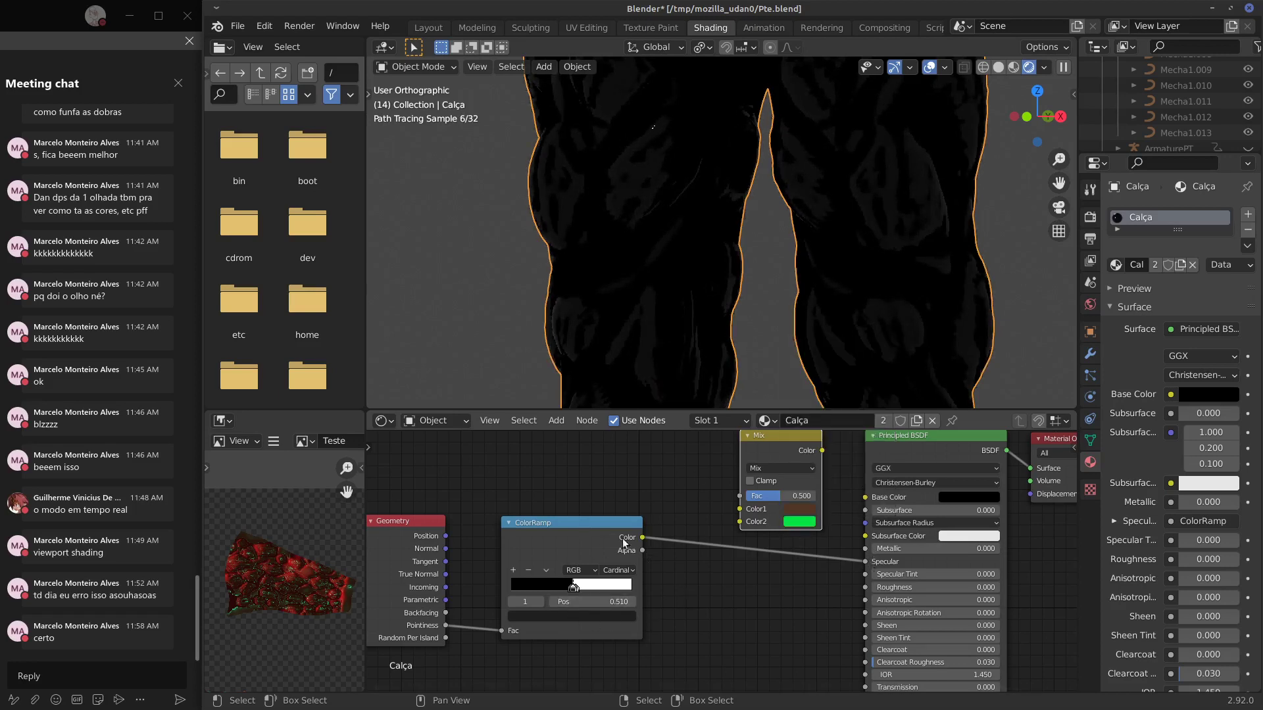
# Feed the ColorRamp's colour into the Mix node's Fac, link the Mix output to Base Color, and shift the Mix node away from the shader.
pyautogui.moveTo(644, 539); pyautogui.dragTo(741, 496)
pyautogui.moveTo(822, 450); pyautogui.dragTo(865, 497)
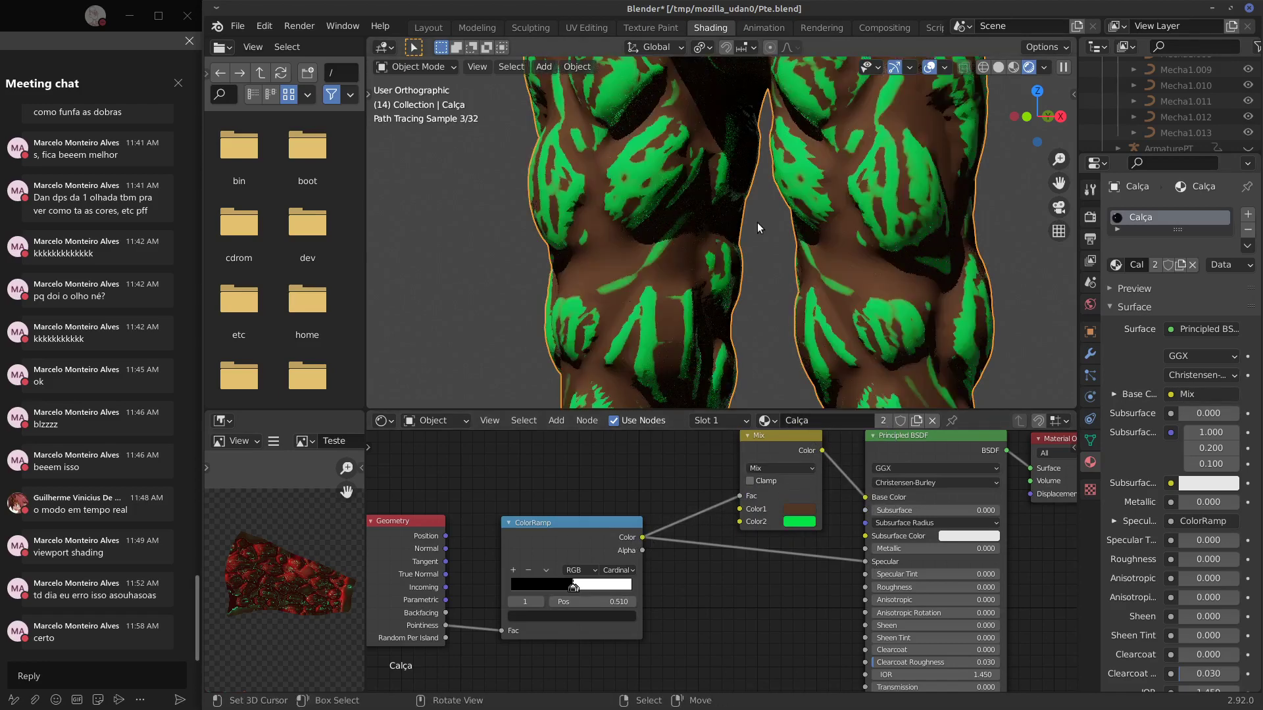
pyautogui.moveTo(695, 514); pyautogui.dragTo(705, 549, button='middle')
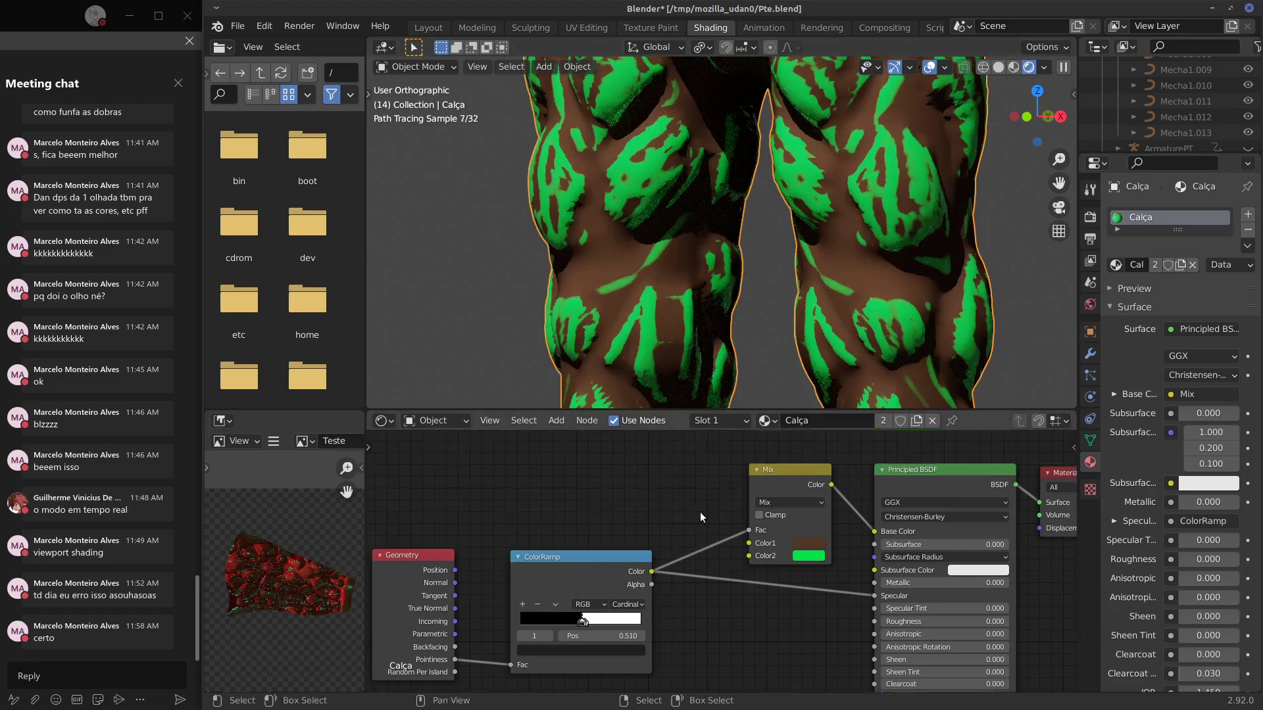
pyautogui.moveTo(750, 491); pyautogui.dragTo(728, 493)
pyautogui.moveTo(458, 560); pyautogui.dragTo(476, 549, button='middle')
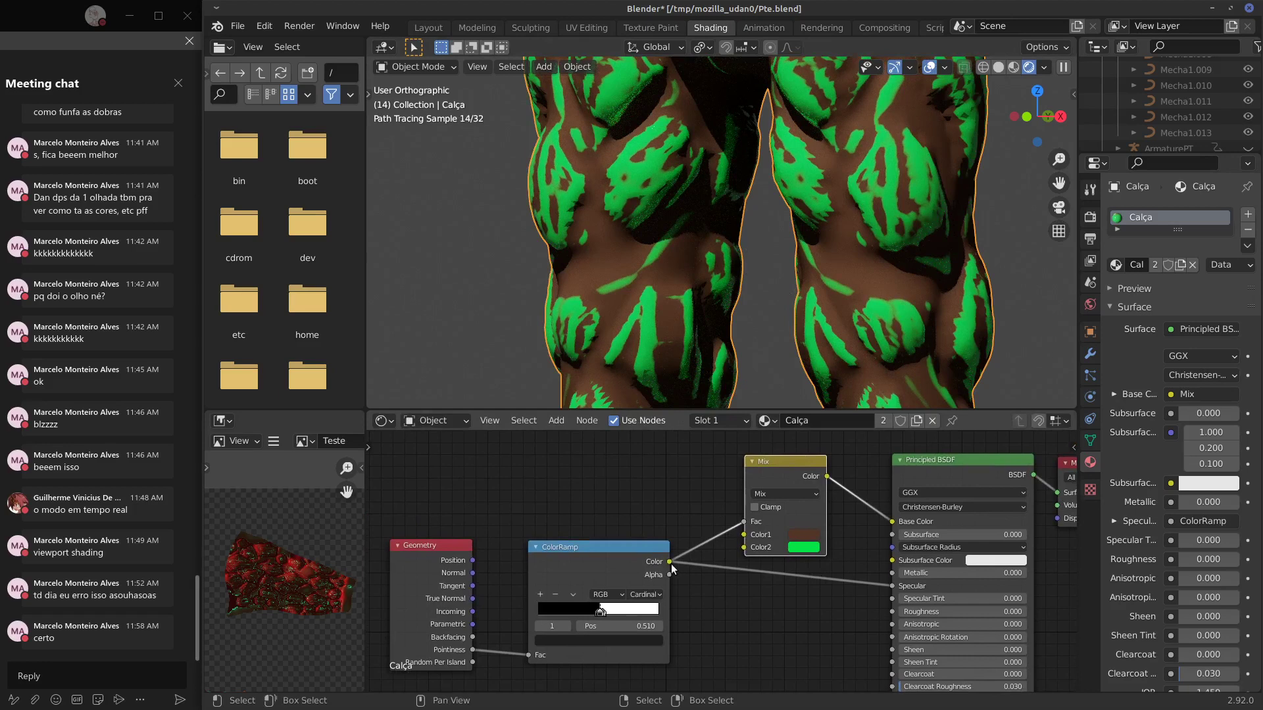
# Connect the ColorRamp's colour to the Principled BSDF's Roughness and insert an Invert node on that link.
pyautogui.moveTo(671, 563); pyautogui.dragTo(878, 607)
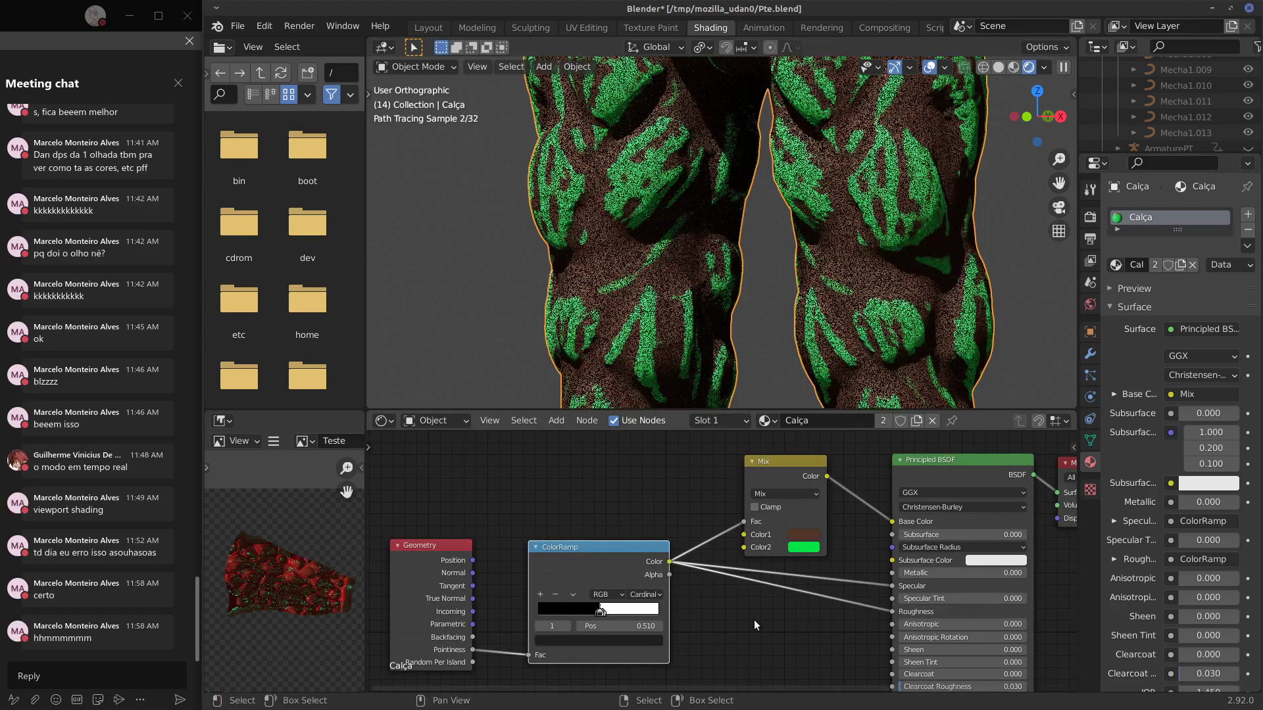
pyautogui.hotkey('shift', 'a')
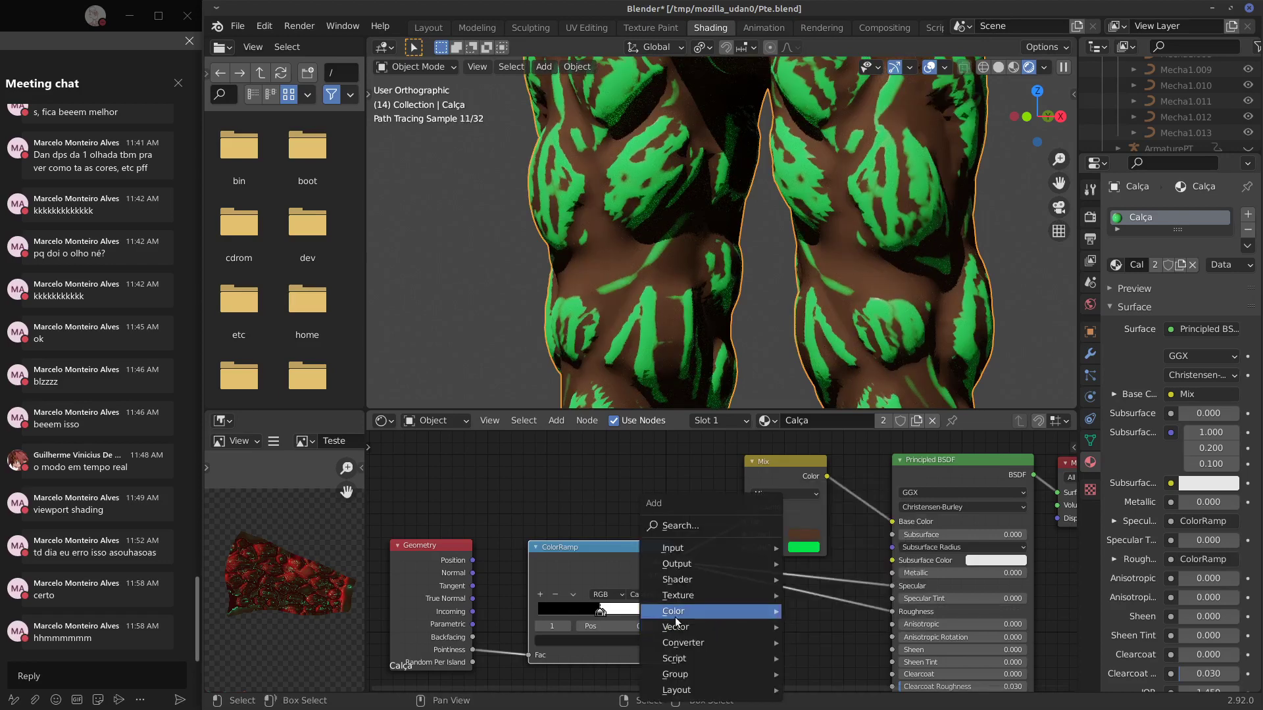
pyautogui.moveTo(675, 615)
pyautogui.click(815, 559)
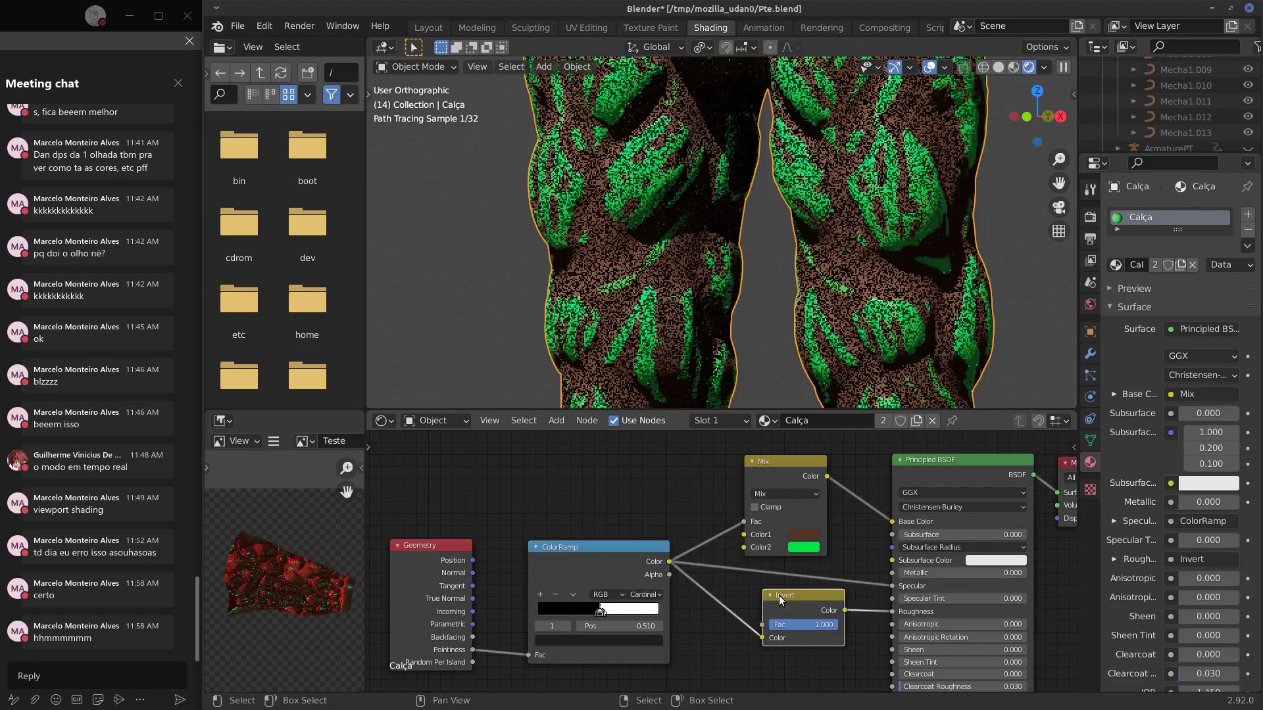
pyautogui.click(779, 595)
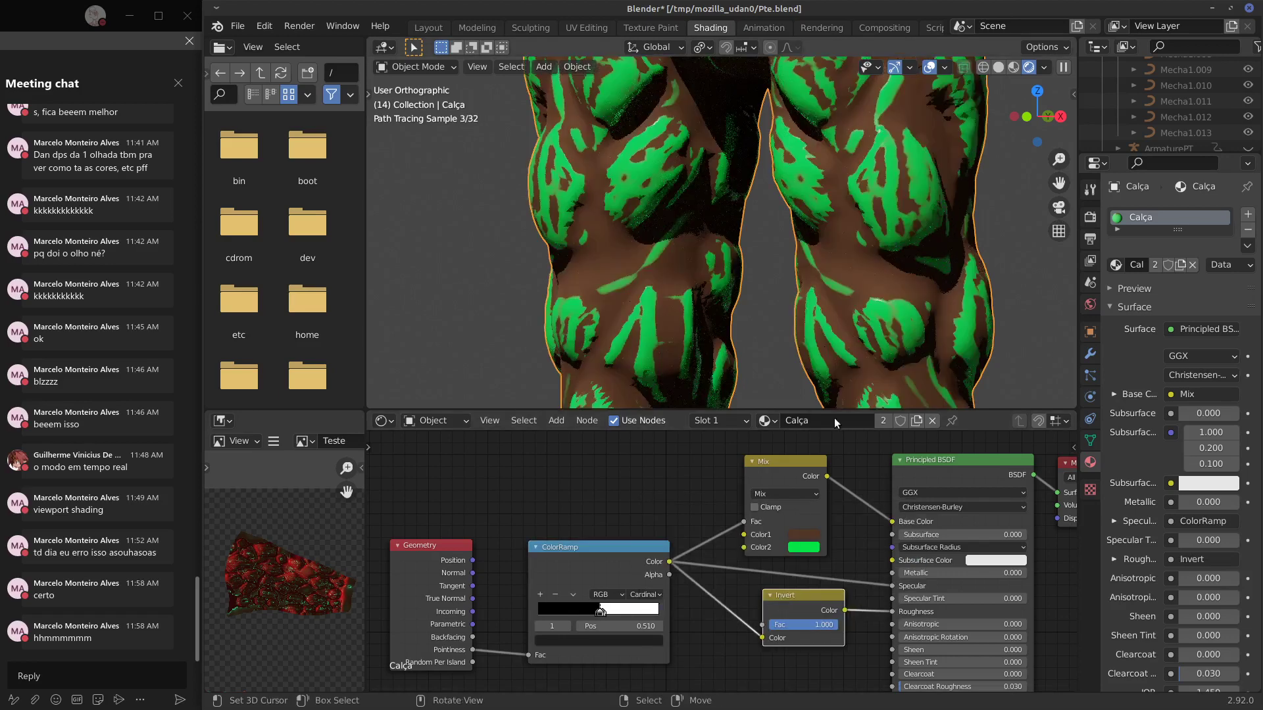
pyautogui.click(888, 528)
# Collapse the Invert node and examine the shading of the trousers' folds from several angles.
pyautogui.moveTo(817, 304); pyautogui.dragTo(854, 298, button='middle')
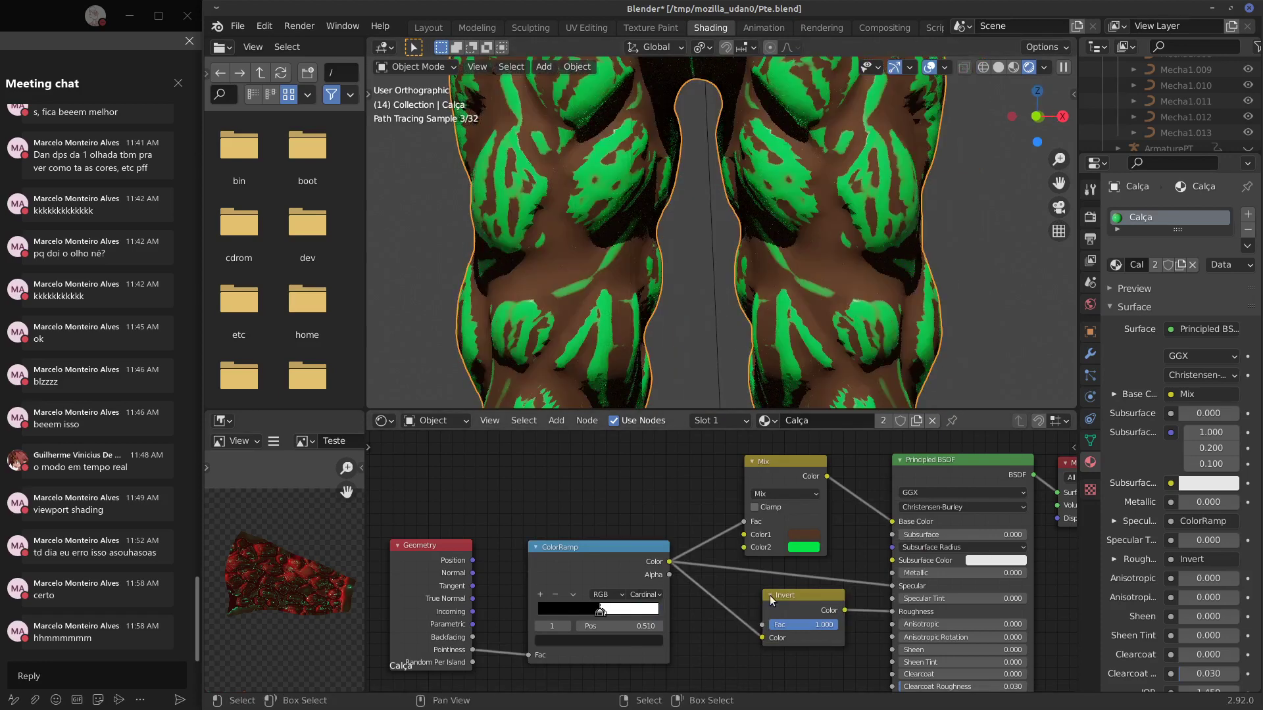
pyautogui.click(769, 594)
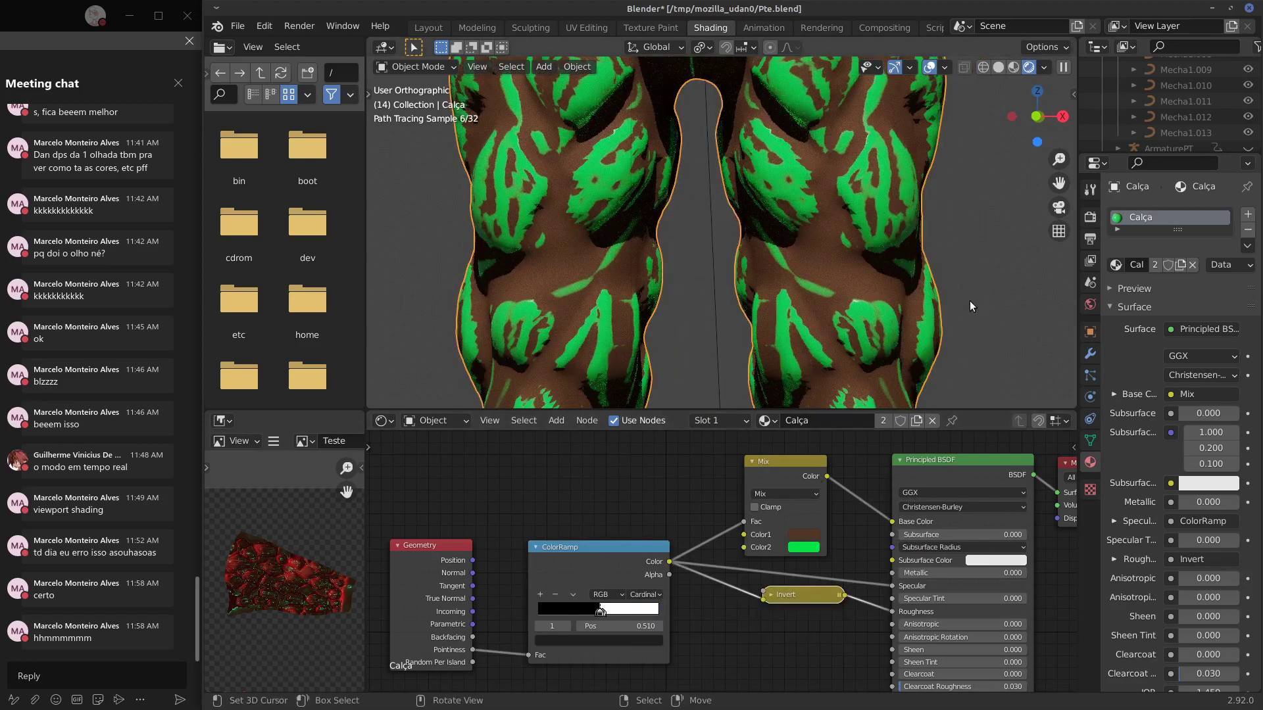
pyautogui.moveTo(938, 226)
pyautogui.keyDown('shift'); pyautogui.mouseDown(button='middle')
pyautogui.moveTo(936, 310)
pyautogui.moveTo(952, 281)
pyautogui.moveTo(853, 273)
pyautogui.moveTo(936, 312)
pyautogui.moveTo(810, 267)
pyautogui.moveTo(830, 250)
pyautogui.moveTo(880, 294)
pyautogui.mouseUp(button='middle'); pyautogui.keyUp('shift')
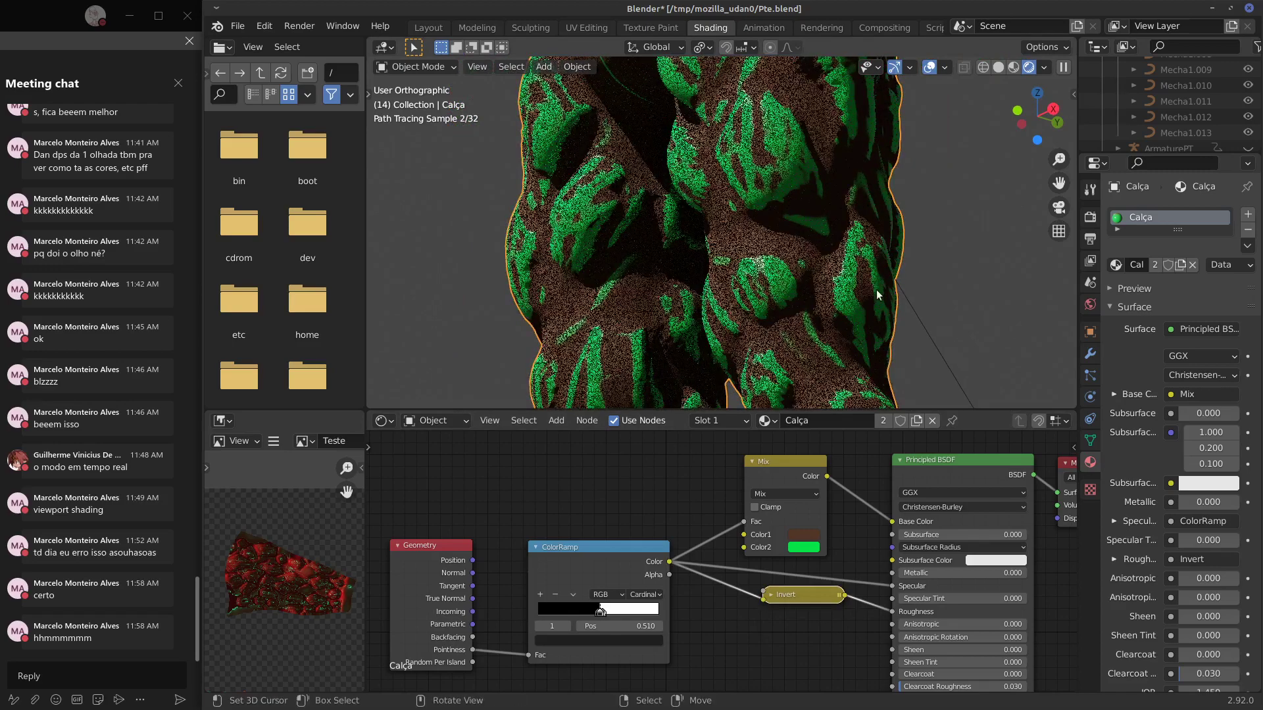
pyautogui.moveTo(811, 260); pyautogui.dragTo(862, 334, button='middle')
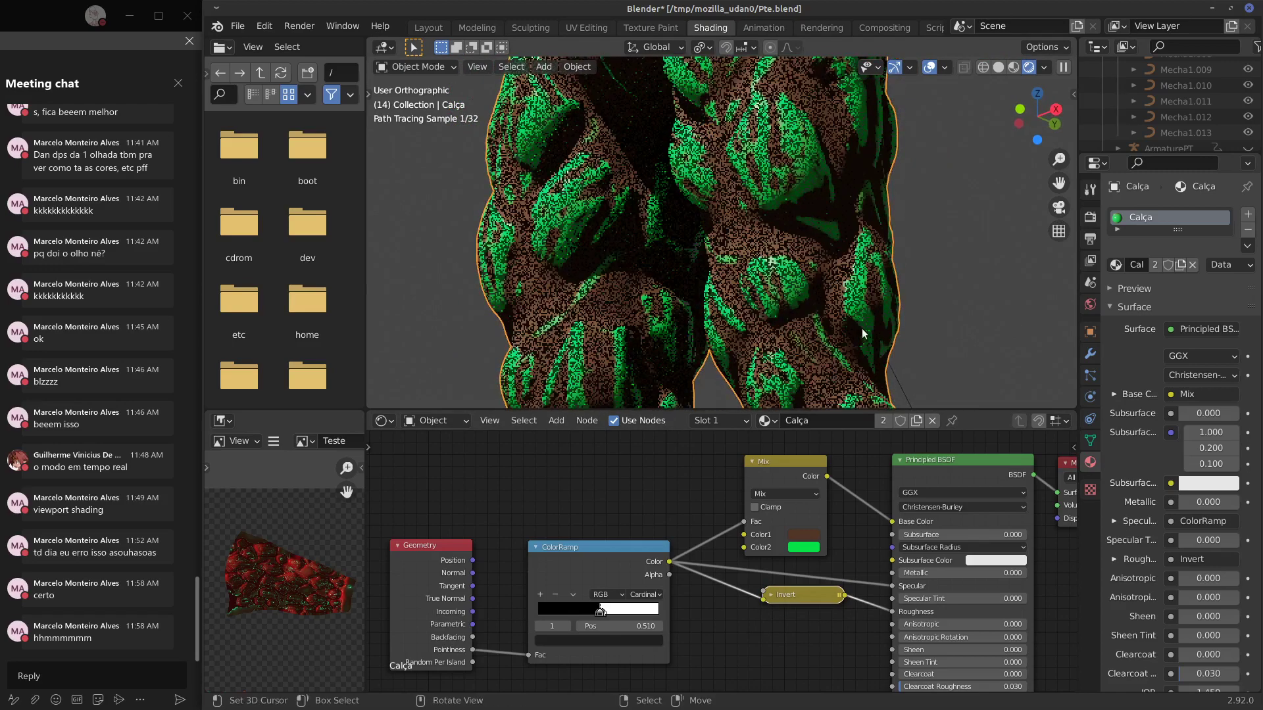
# Collapse the Mix and Invert nodes and tidy their layout between the ColorRamp and the Principled BSDF.
pyautogui.click(771, 594)
pyautogui.moveTo(784, 594); pyautogui.dragTo(765, 590)
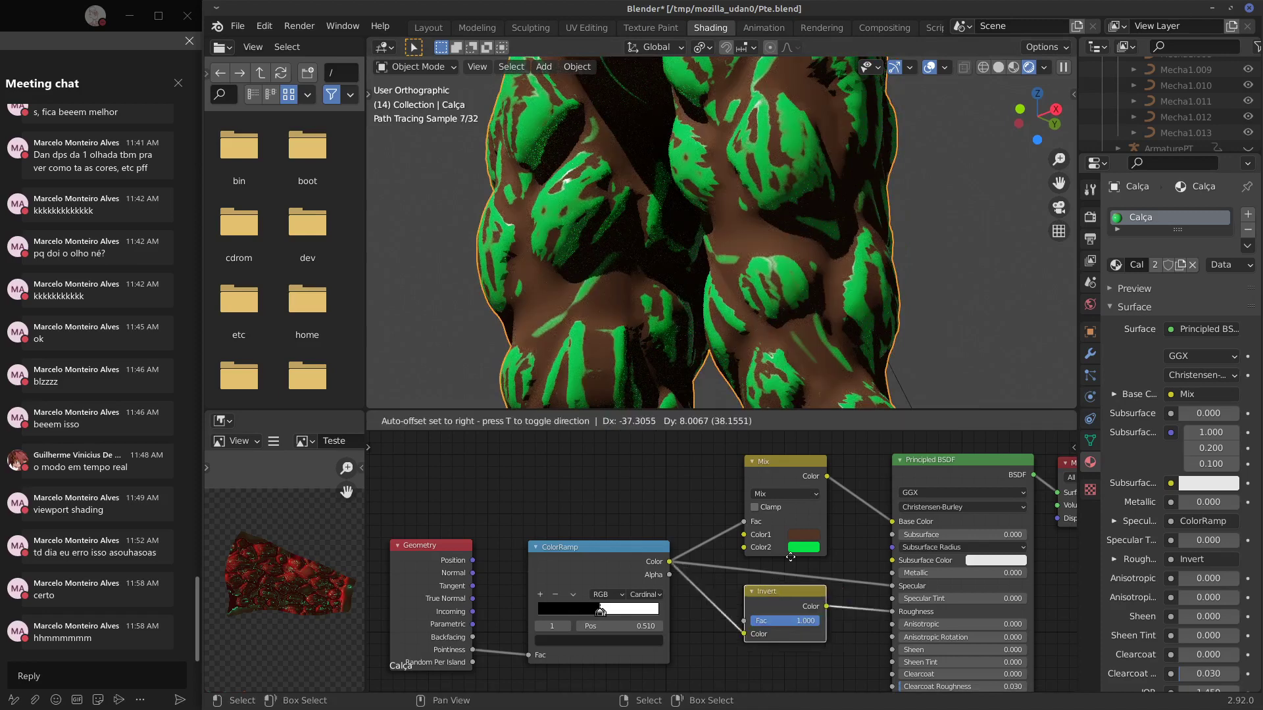
pyautogui.click(752, 462)
pyautogui.moveTo(768, 467); pyautogui.dragTo(768, 518)
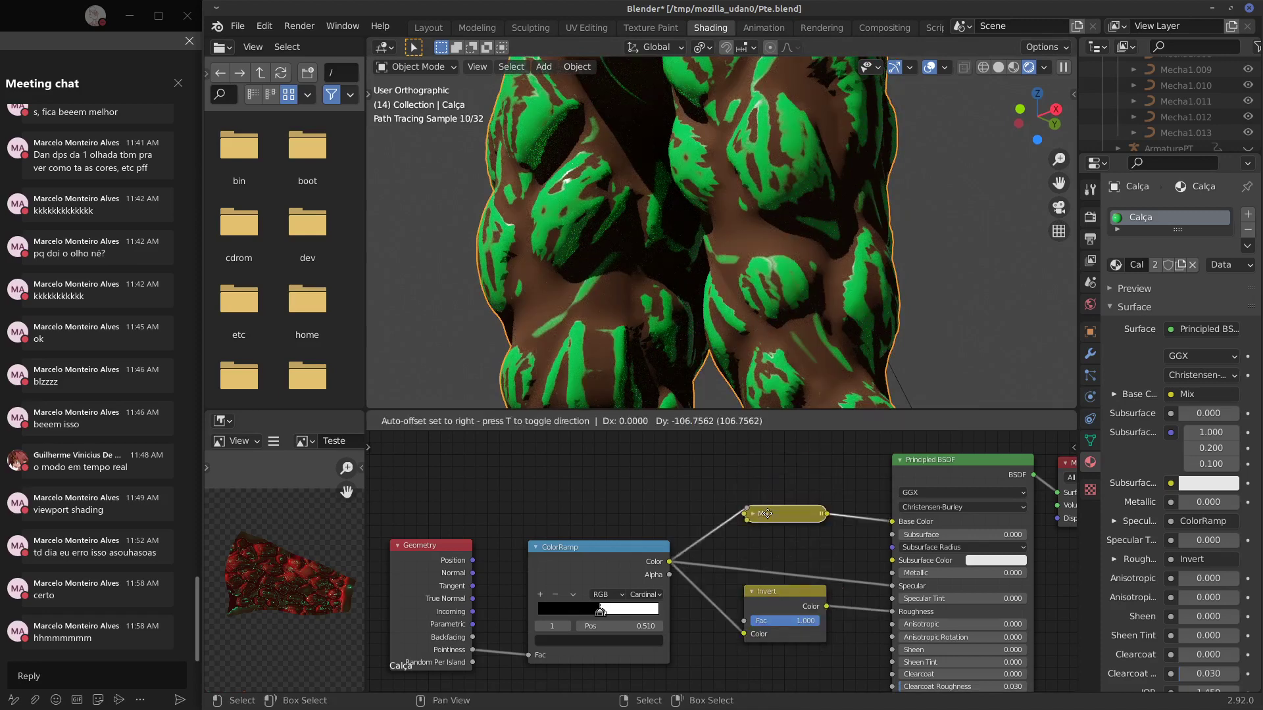
pyautogui.click(750, 591)
pyautogui.moveTo(558, 543); pyautogui.dragTo(537, 529)
pyautogui.moveTo(784, 508); pyautogui.dragTo(776, 526)
pyautogui.moveTo(912, 556); pyautogui.dragTo(847, 563, button='middle')
pyautogui.moveTo(767, 630); pyautogui.dragTo(812, 637, button='middle')
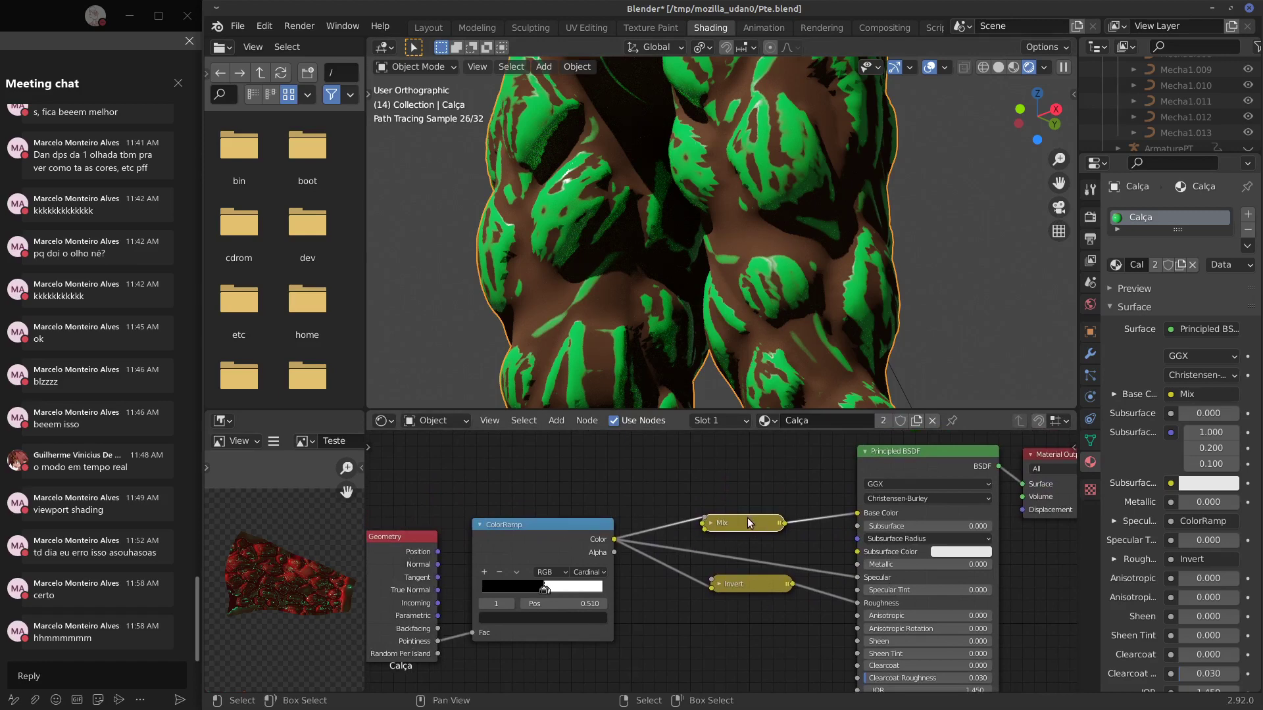
pyautogui.moveTo(739, 518); pyautogui.dragTo(811, 528, button='middle')
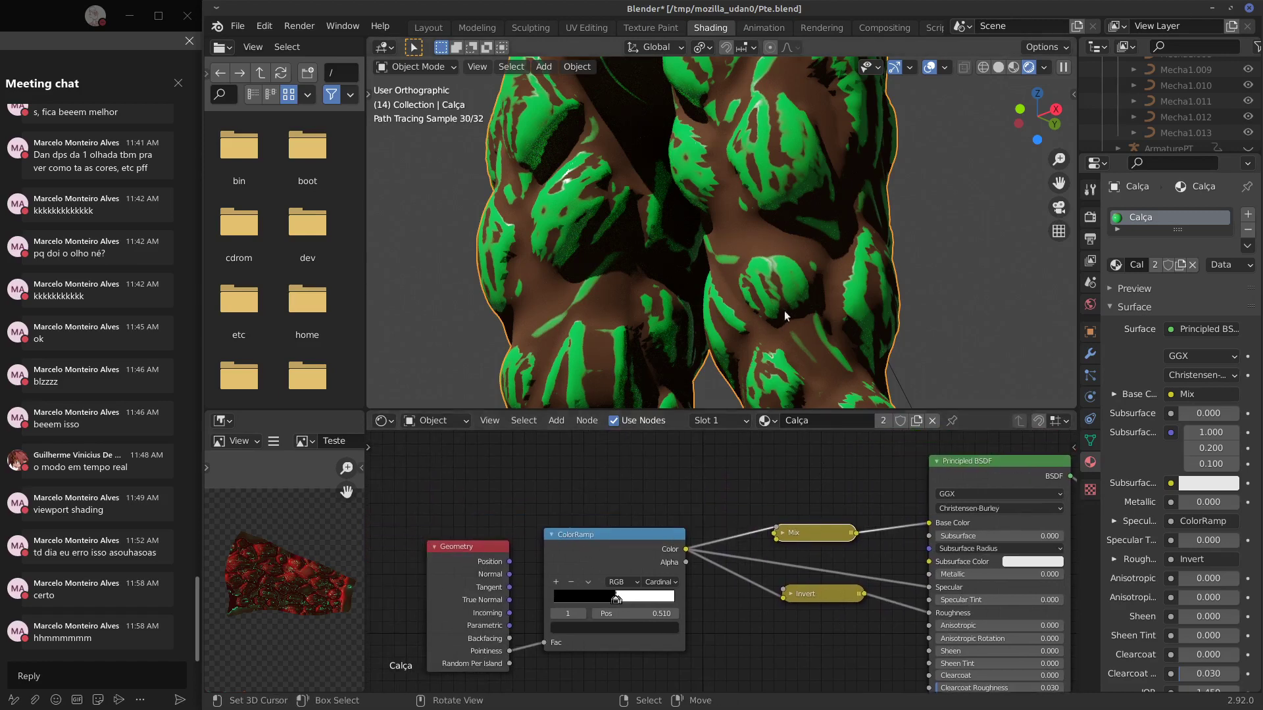
pyautogui.moveTo(826, 269); pyautogui.dragTo(845, 375, button='middle')
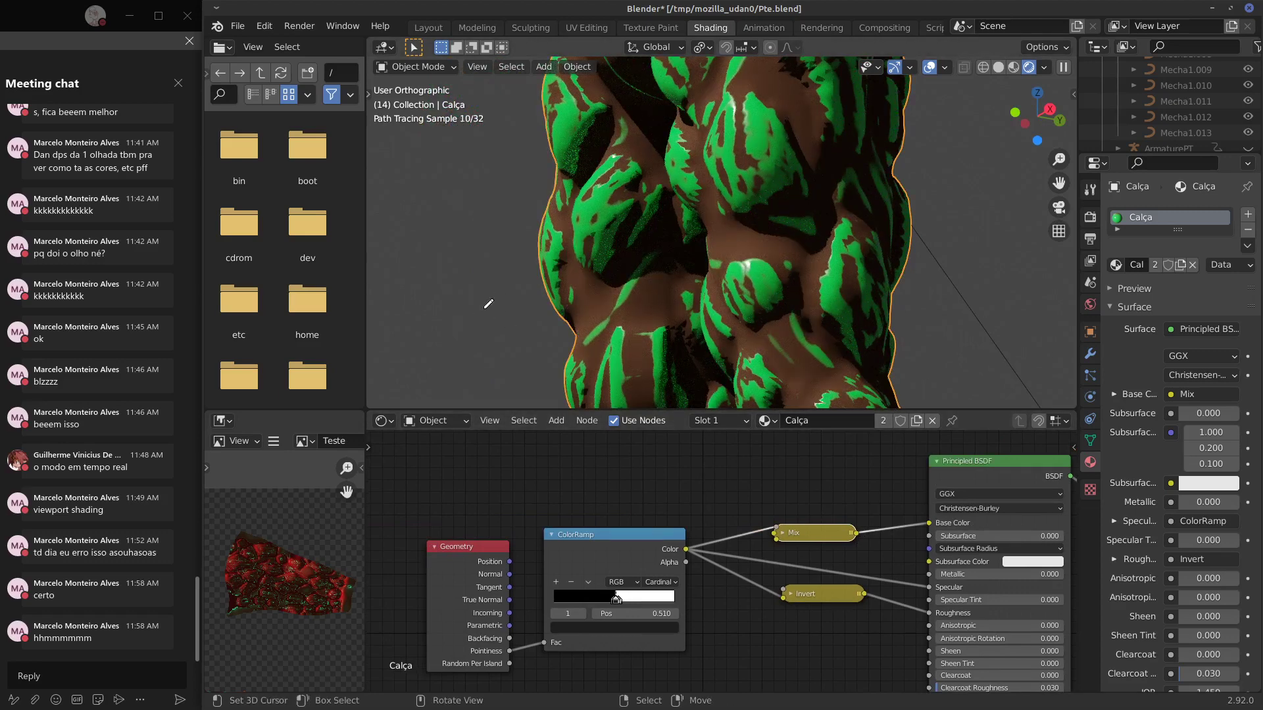
pyautogui.moveTo(471, 313)
pyautogui.mouseDown()
pyautogui.moveTo(531, 291)
pyautogui.moveTo(532, 302)
pyautogui.moveTo(503, 300)
pyautogui.mouseUp()
pyautogui.moveTo(488, 199); pyautogui.dragTo(592, 216)
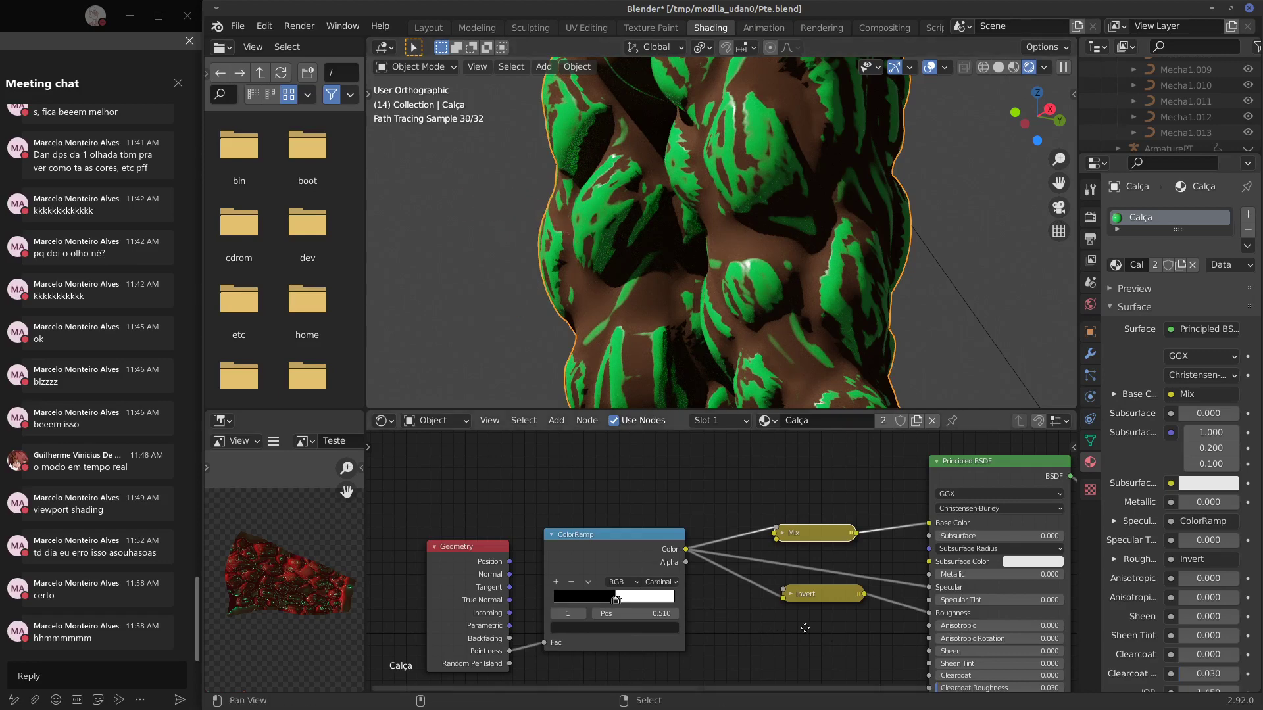
# Add a Fresnel node above the mask ColorRamp and Mix nodes, shifting the ColorRamp slightly to make room.
pyautogui.moveTo(825, 637); pyautogui.dragTo(772, 592, button='middle')
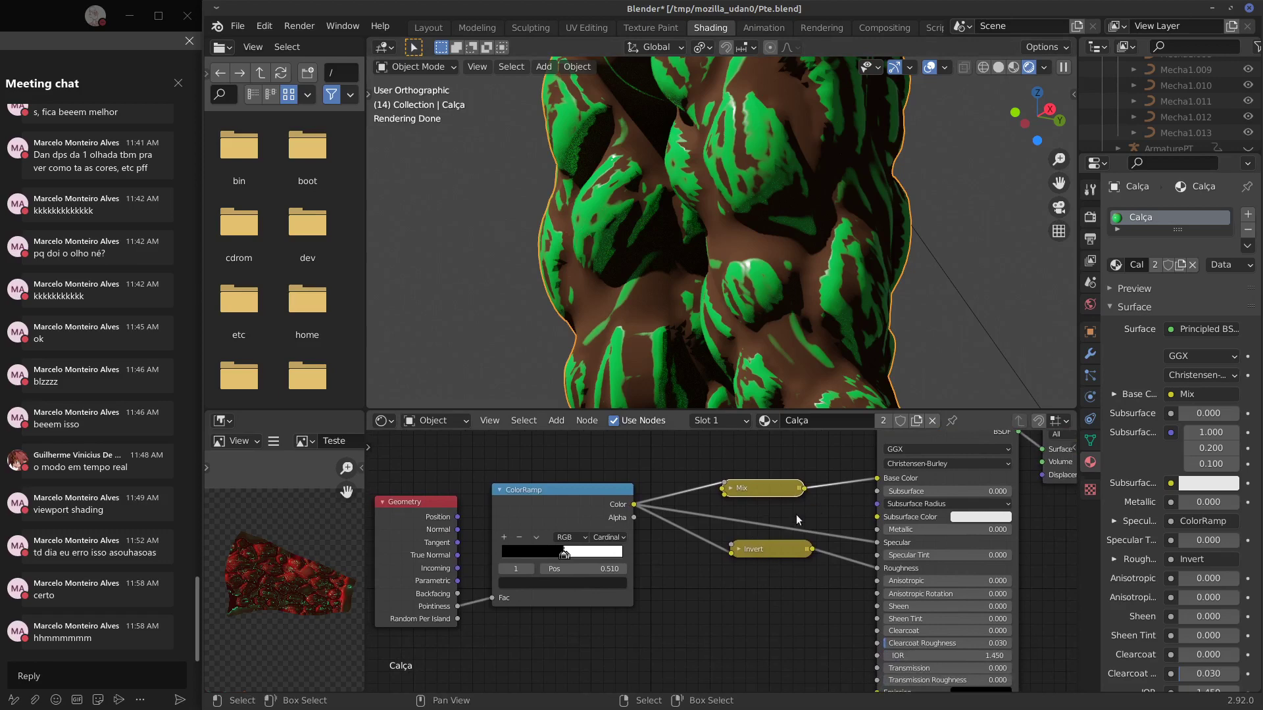
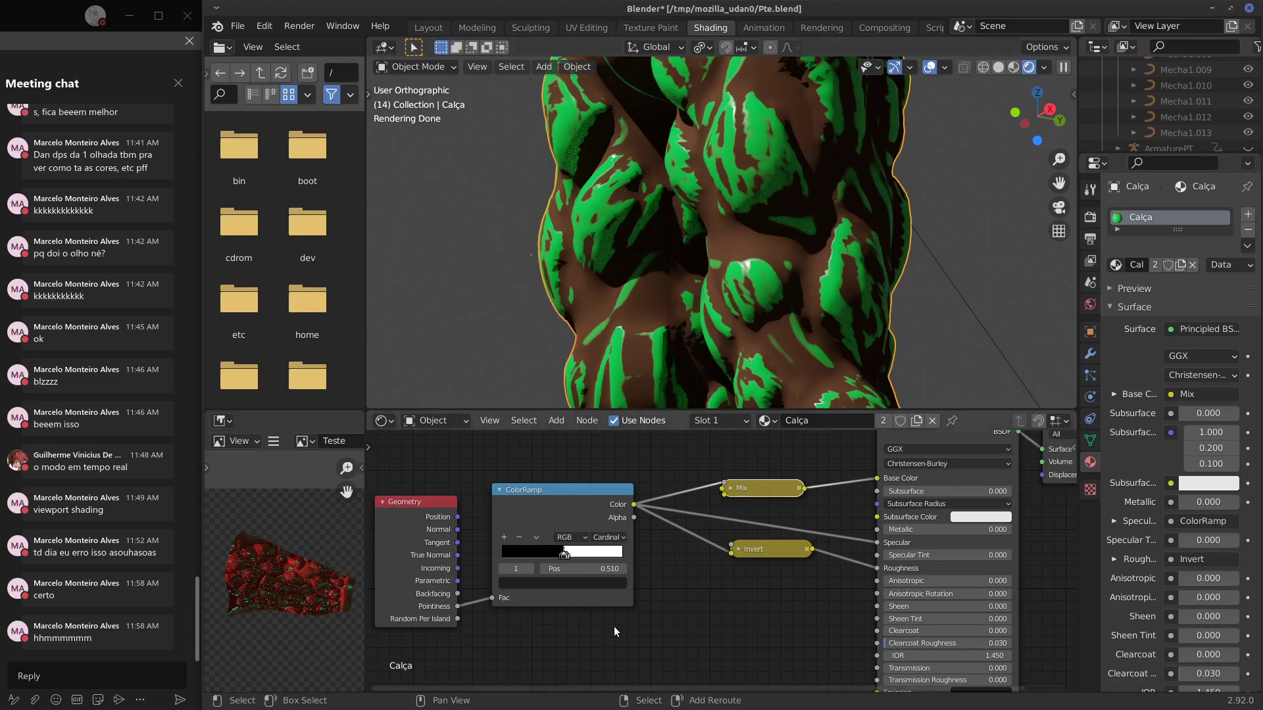
pyautogui.hotkey('shift', 'a')
pyautogui.moveTo(571, 551)
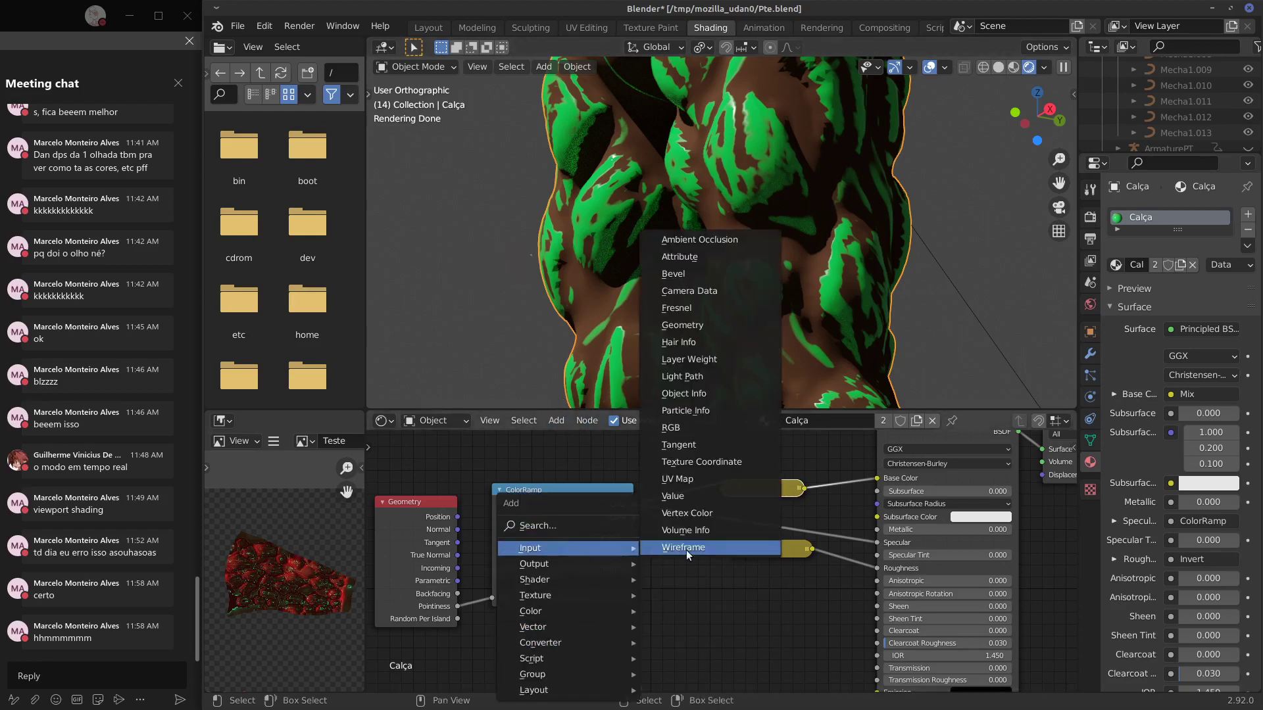
pyautogui.click(676, 308)
pyautogui.click(477, 411)
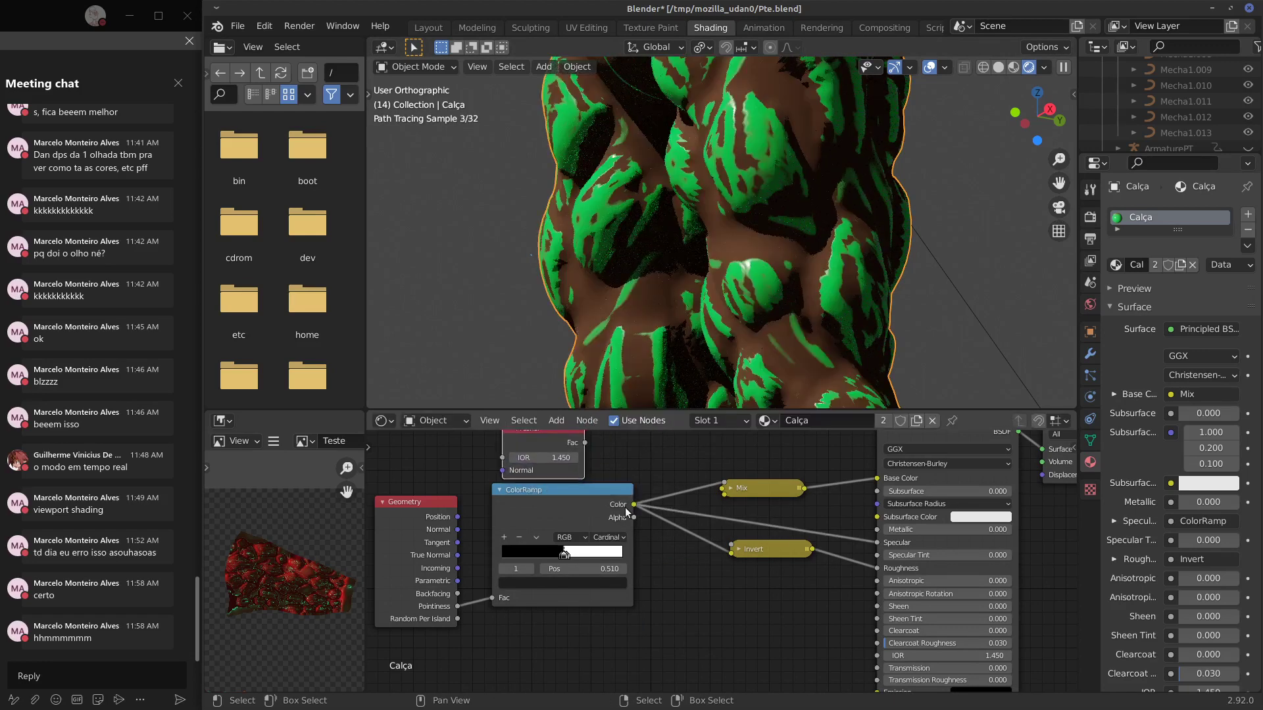
pyautogui.moveTo(625, 507); pyautogui.dragTo(649, 604, button='middle')
pyautogui.moveTo(588, 535); pyautogui.dragTo(745, 493)
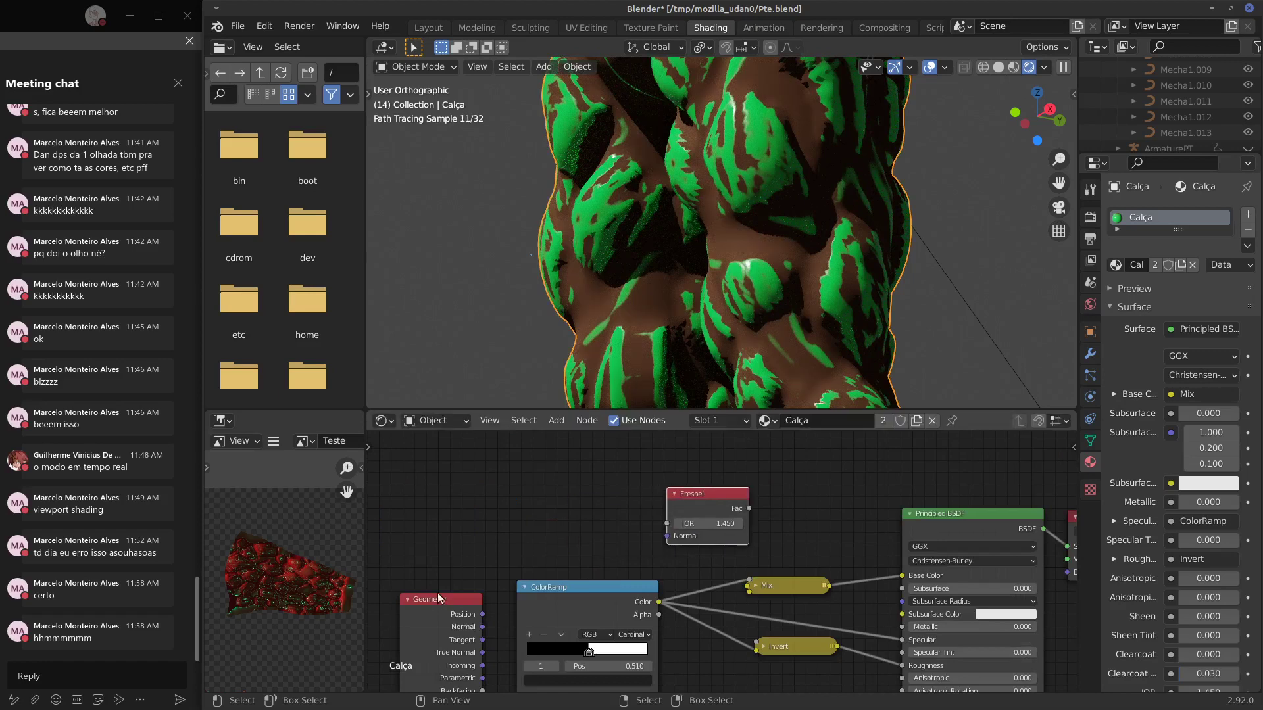
pyautogui.moveTo(619, 584); pyautogui.dragTo(592, 573)
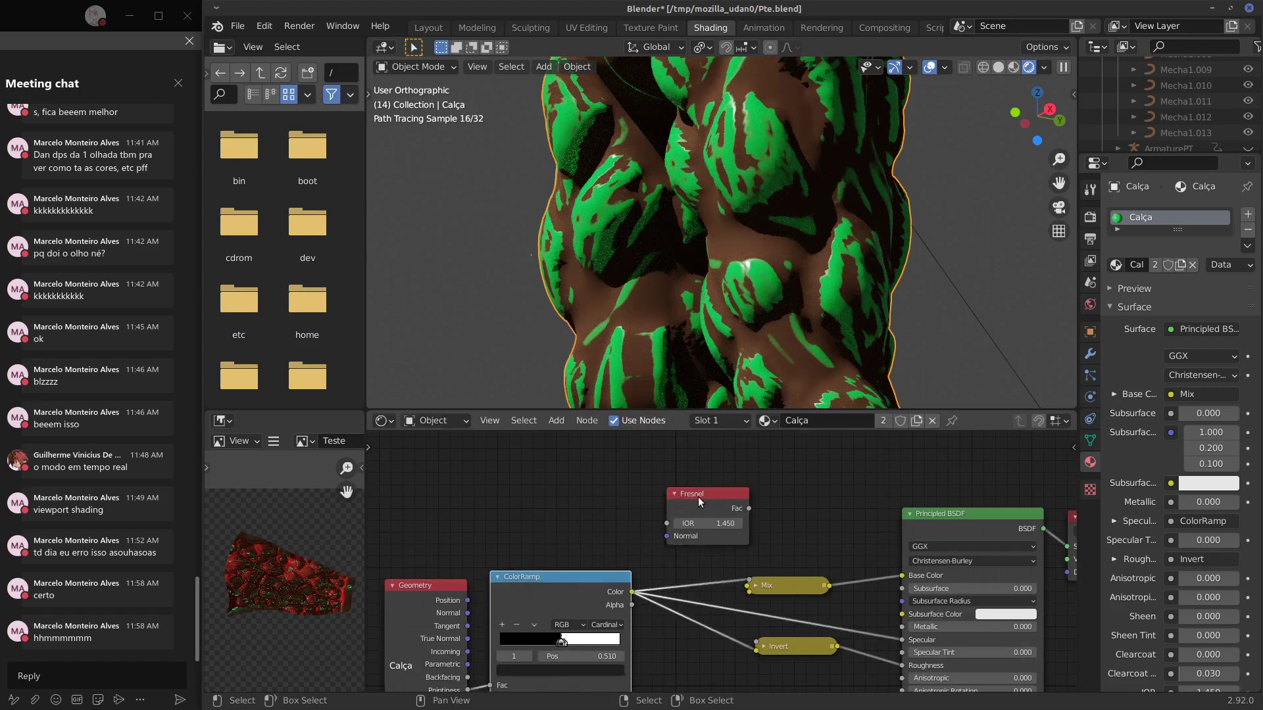
pyautogui.moveTo(697, 496); pyautogui.dragTo(668, 484)
# Expand the Mix node, move it up, and link the Fresnel's Fac output to its Color2 input.
pyautogui.click(755, 586)
pyautogui.moveTo(775, 585); pyautogui.dragTo(817, 441)
pyautogui.moveTo(720, 498); pyautogui.dragTo(775, 565)
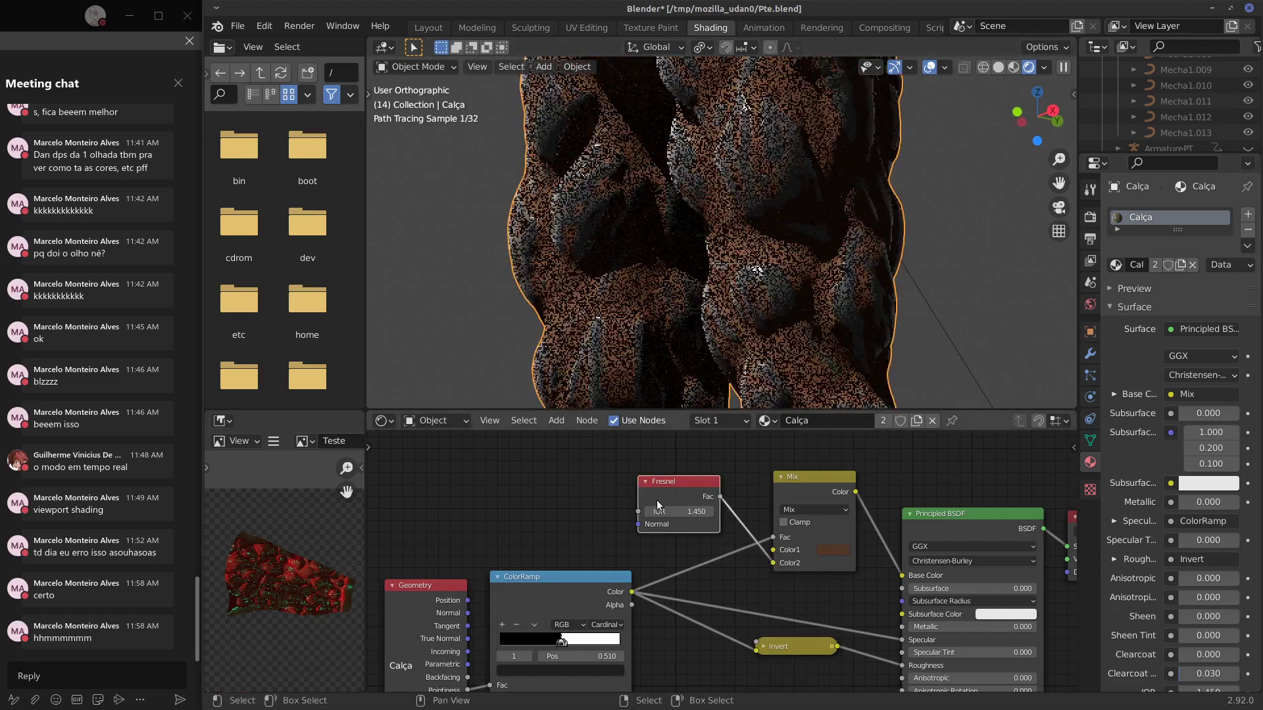
pyautogui.moveTo(667, 482); pyautogui.dragTo(593, 484)
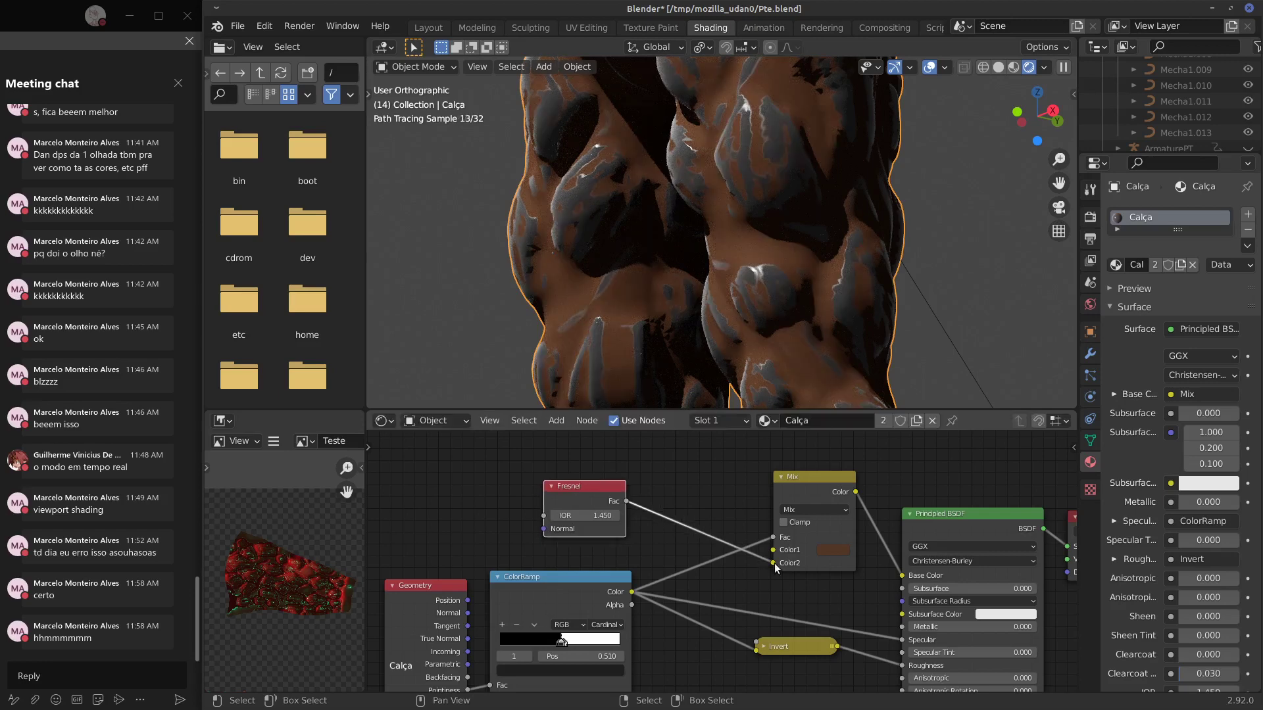
# Unlink the Fresnel from the Mix node's Color2 and place a new ColorRamp node between the two.
pyautogui.moveTo(775, 562); pyautogui.dragTo(662, 512)
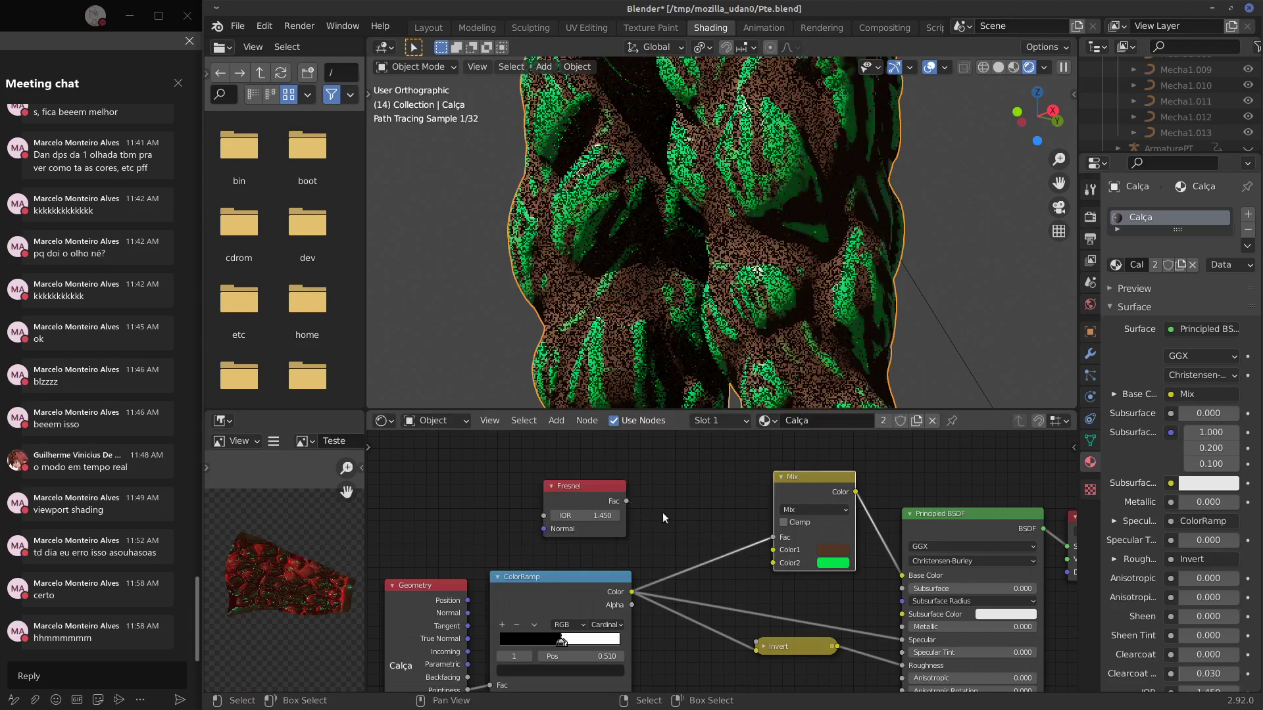
pyautogui.hotkey('shift', 'a')
pyautogui.moveTo(578, 579)
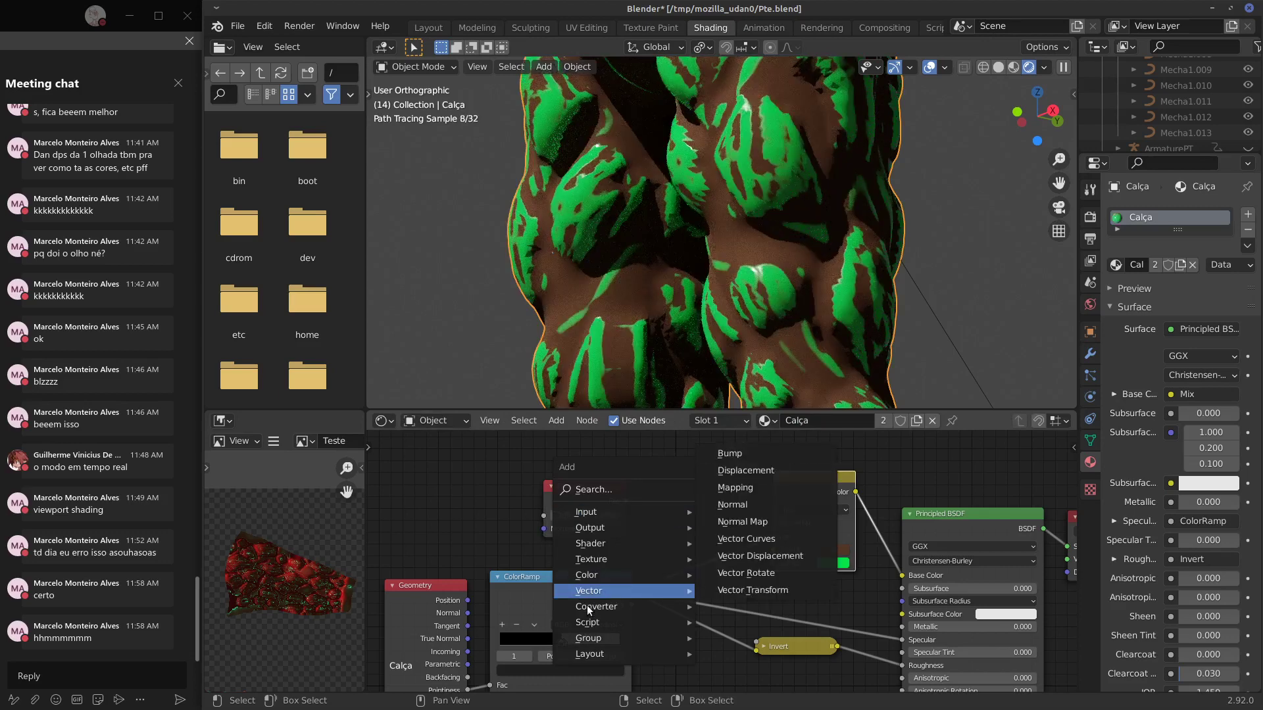
pyautogui.moveTo(589, 608)
pyautogui.click(713, 456)
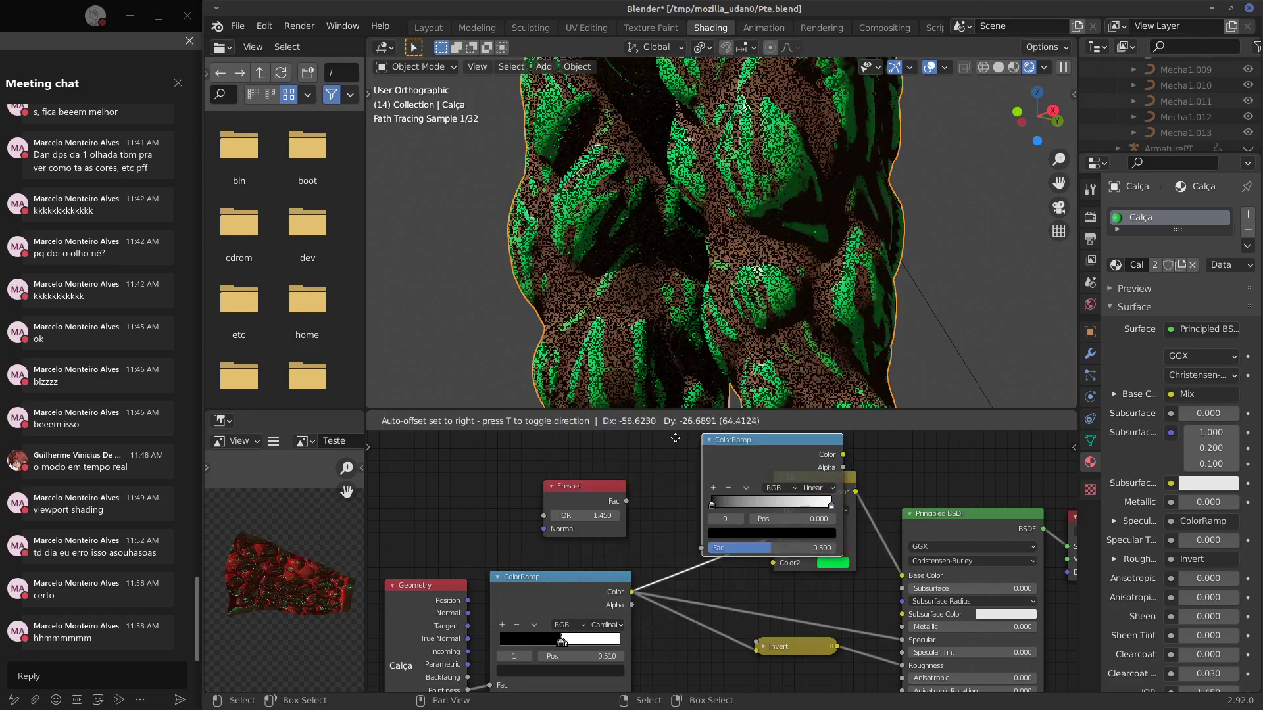
pyautogui.click(584, 424)
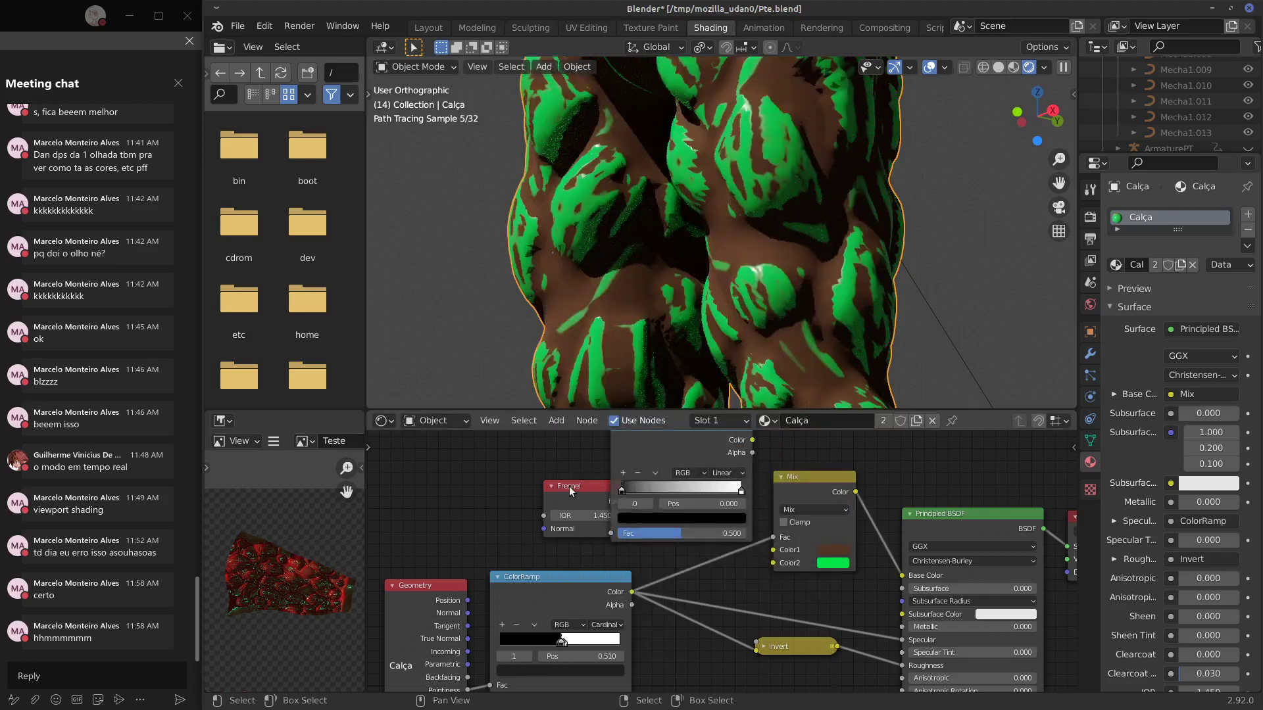
pyautogui.moveTo(570, 489); pyautogui.dragTo(494, 484)
# Colour the new ColorRamp's first stop with the green sampled from the Mix node's Color2.
pyautogui.click(651, 518)
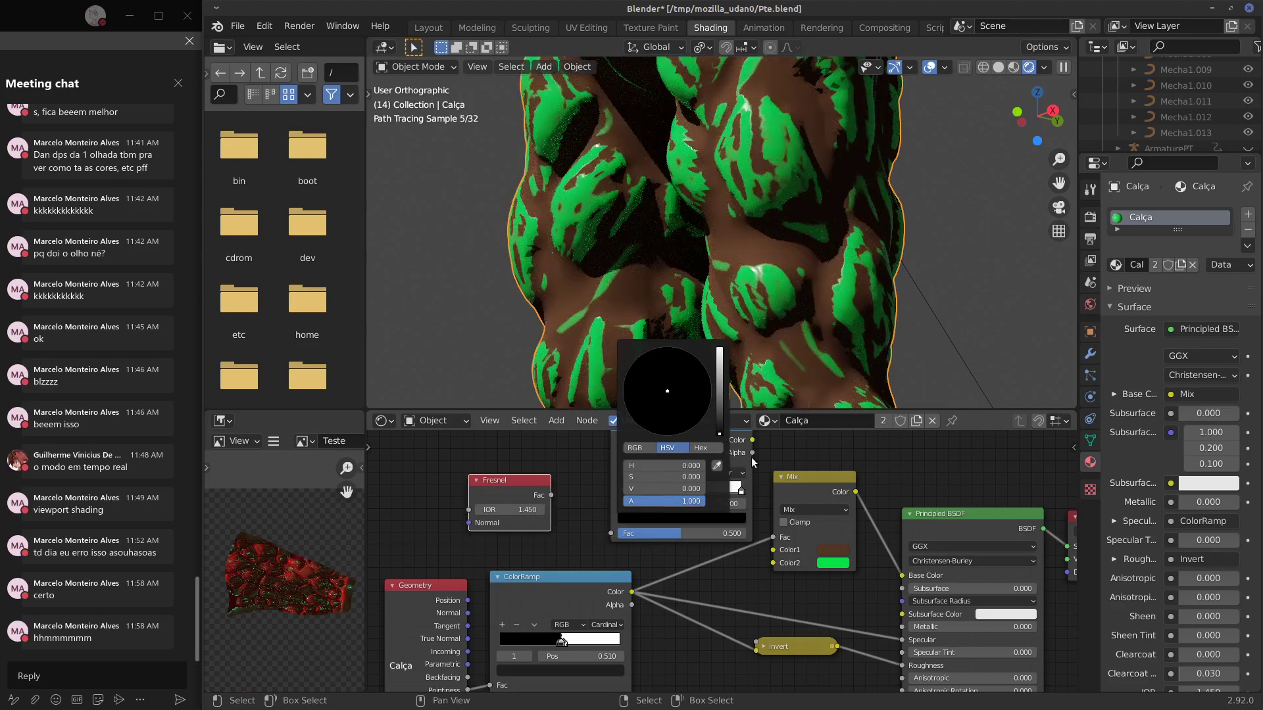
pyautogui.click(719, 467)
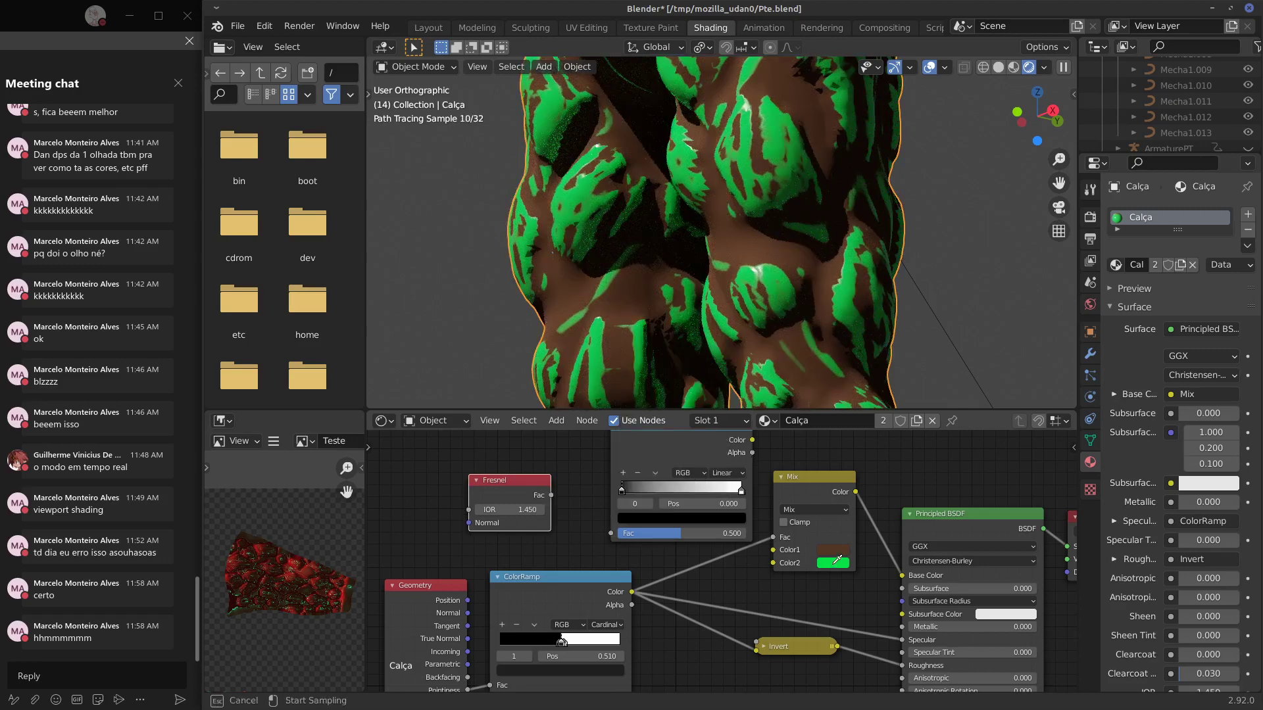
pyautogui.click(831, 563)
# Link the Fresnel's Fac into the new ColorRamp and the ramp's Color output into the Mix node's Color2.
pyautogui.moveTo(551, 495); pyautogui.dragTo(611, 533)
pyautogui.moveTo(701, 450); pyautogui.dragTo(637, 470, button='middle')
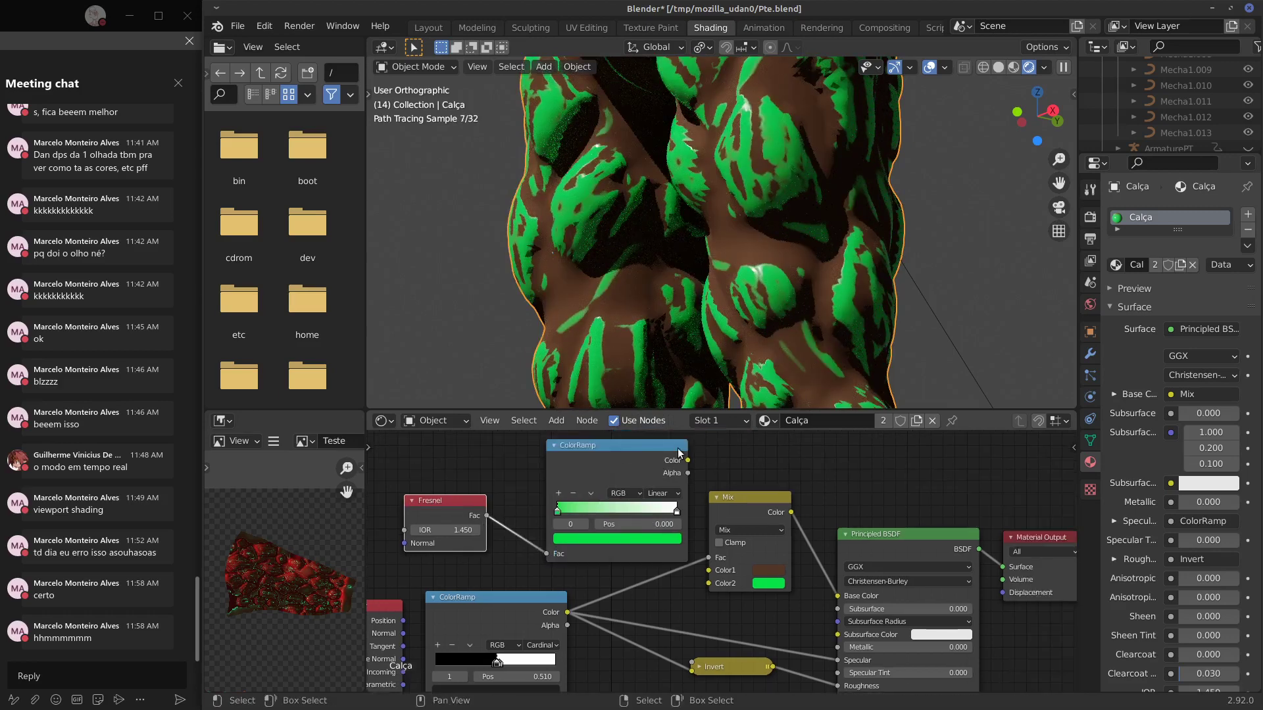
pyautogui.moveTo(678, 449); pyautogui.dragTo(642, 450)
pyautogui.moveTo(651, 461); pyautogui.dragTo(709, 583)
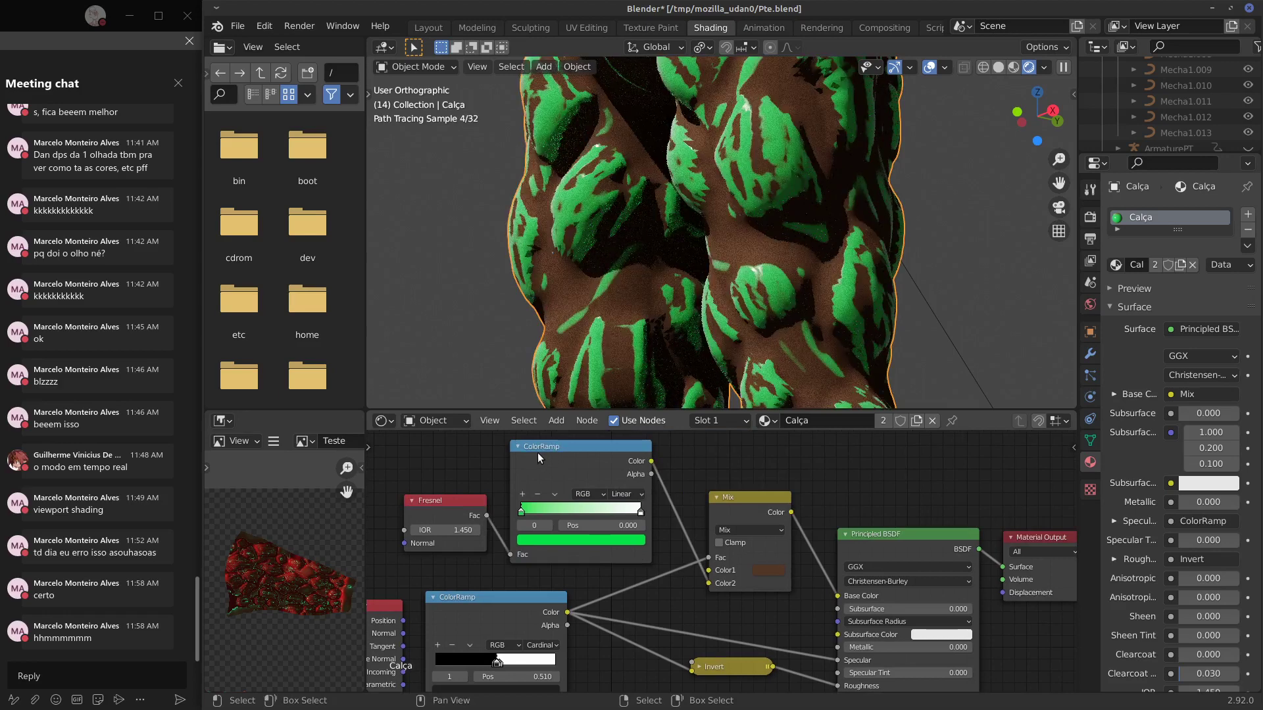
# Move the green stop of the Fresnel's ColorRamp to position 0.676 to narrow the white edge highlight.
pyautogui.moveTo(632, 234); pyautogui.dragTo(604, 240, button='middle')
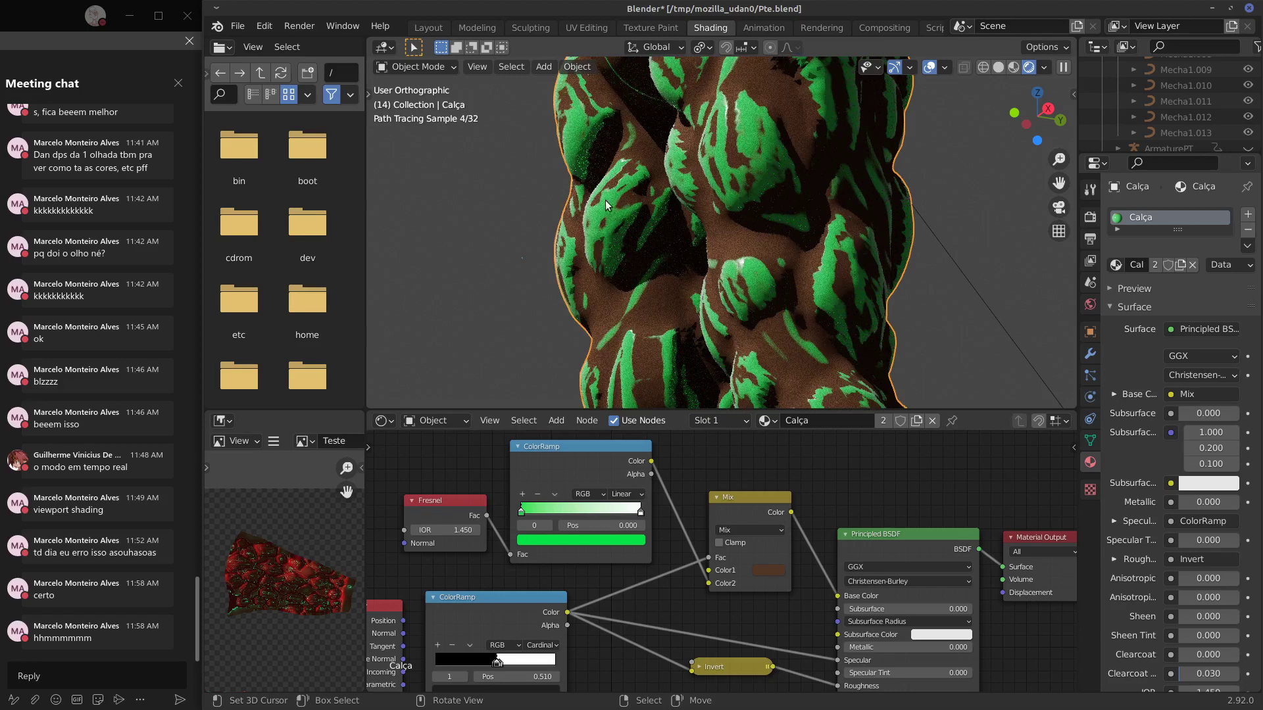
pyautogui.moveTo(624, 512); pyautogui.dragTo(661, 516)
pyautogui.moveTo(547, 510); pyautogui.dragTo(610, 508)
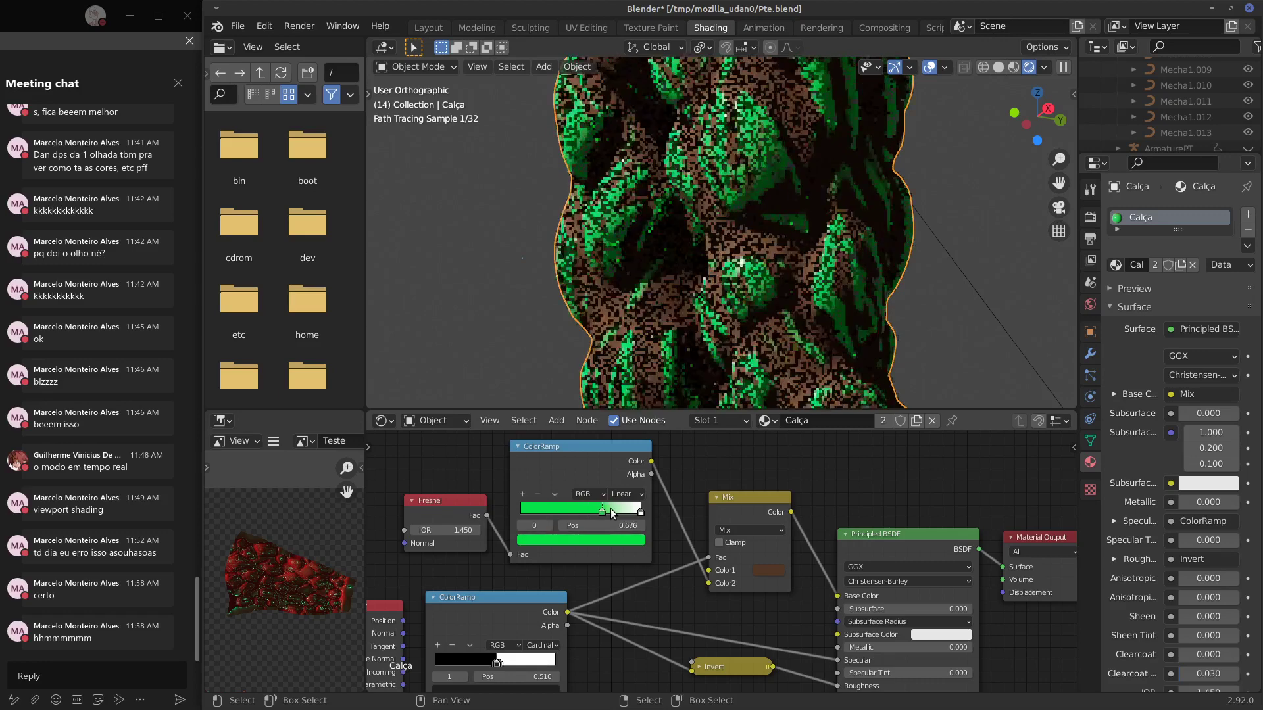
# Collapse the Fresnel's ColorRamp and line it up between the Fresnel and Mix nodes.
pyautogui.click(518, 446)
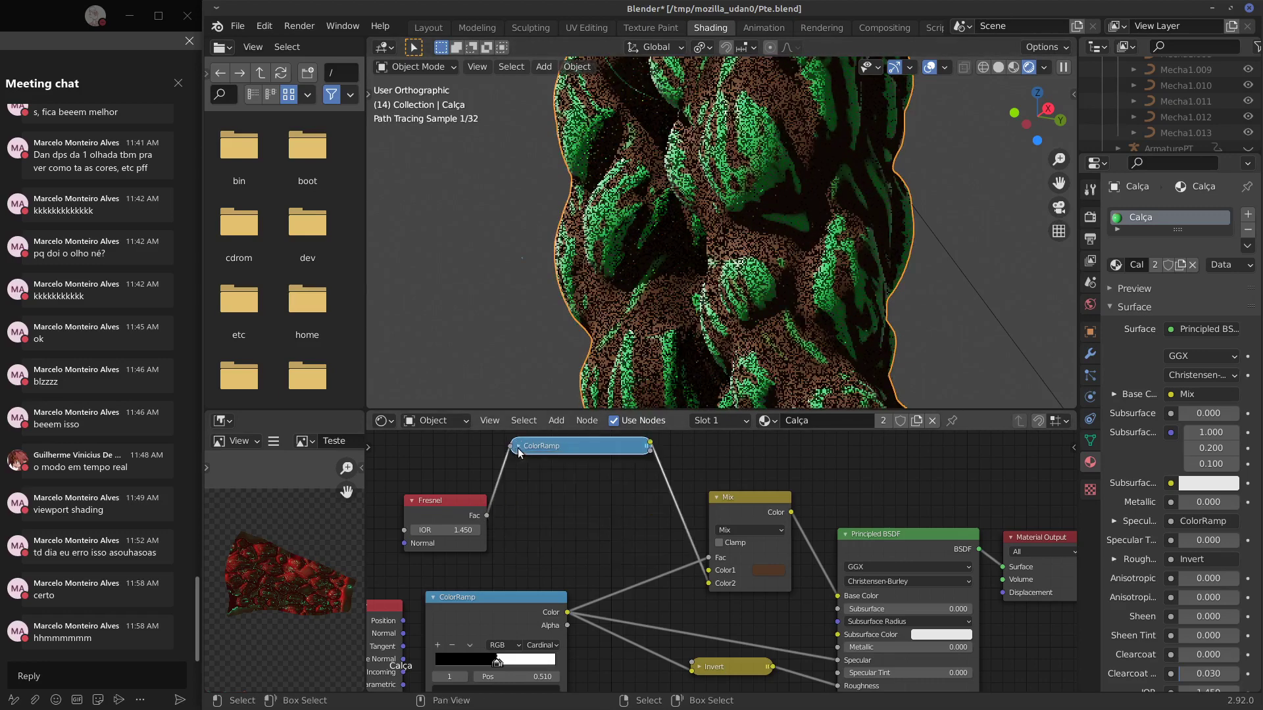
pyautogui.moveTo(618, 450); pyautogui.dragTo(629, 517)
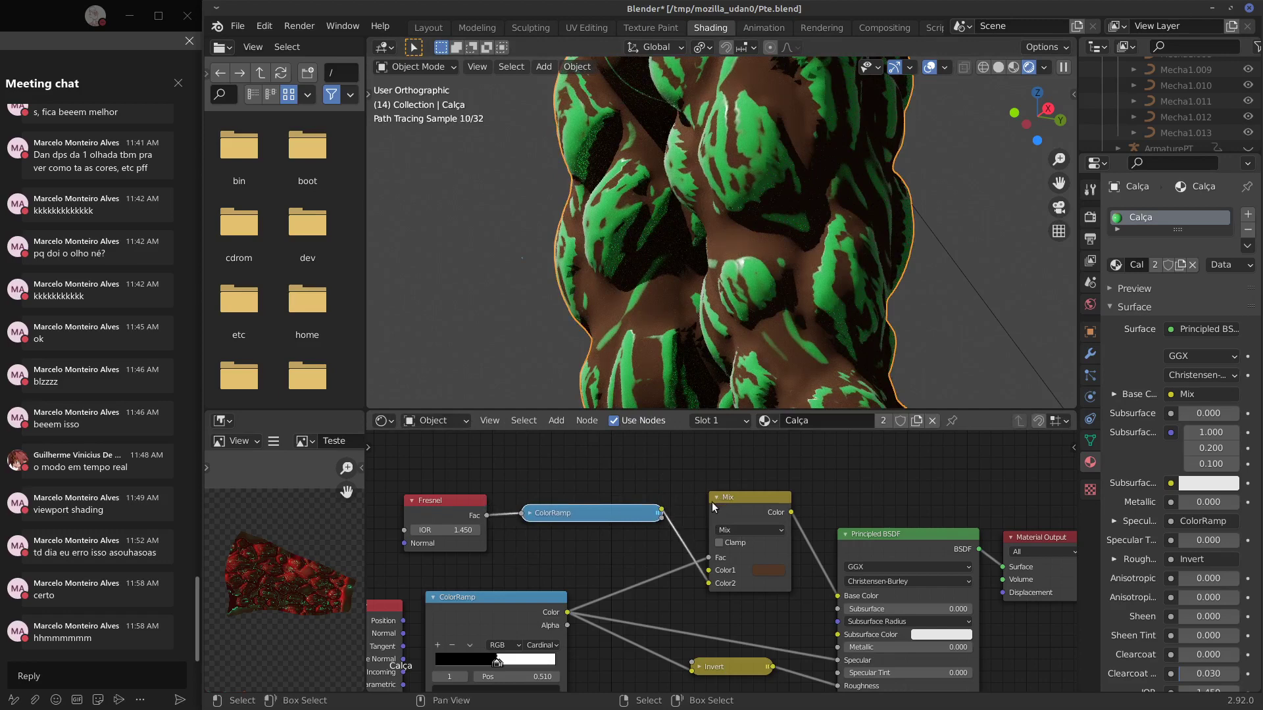
pyautogui.moveTo(711, 503); pyautogui.dragTo(761, 481, button='middle')
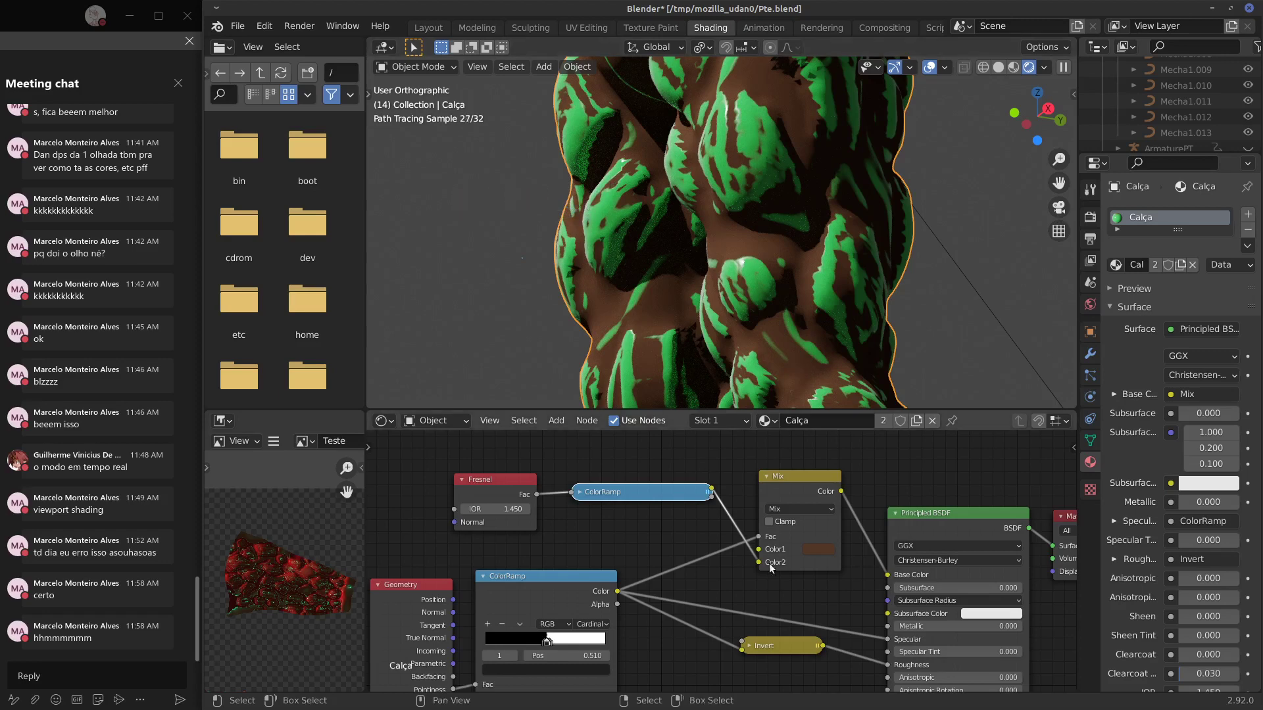
# Try a Specular Tint of 1.000 on the Principled BSDF and undo the change.
pyautogui.moveTo(908, 635); pyautogui.dragTo(838, 561, button='middle')
pyautogui.moveTo(866, 579); pyautogui.dragTo(1043, 573)
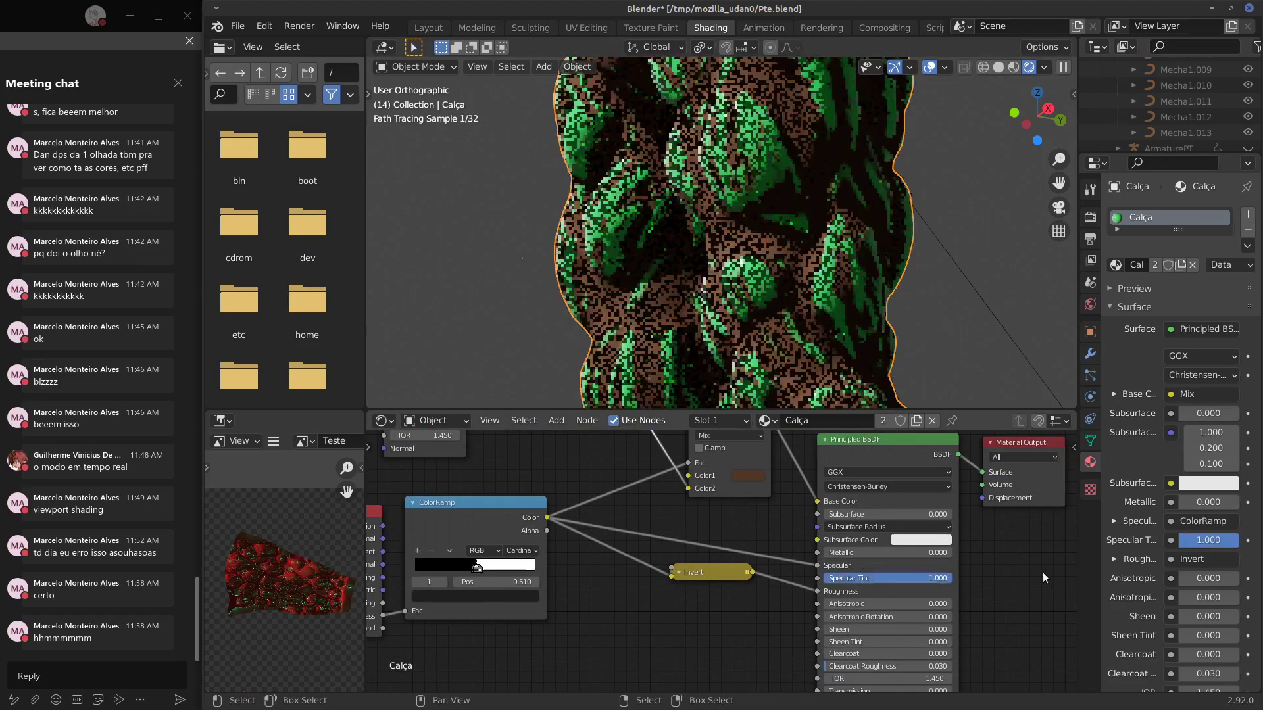
pyautogui.hotkey('ctrl', 'z')
# Set the Principled BSDF's Clearcoat Roughness to 0.000 and Clearcoat to 1.000, and check the trousers' shine from another angle.
pyautogui.moveTo(725, 658); pyautogui.dragTo(737, 598, button='middle')
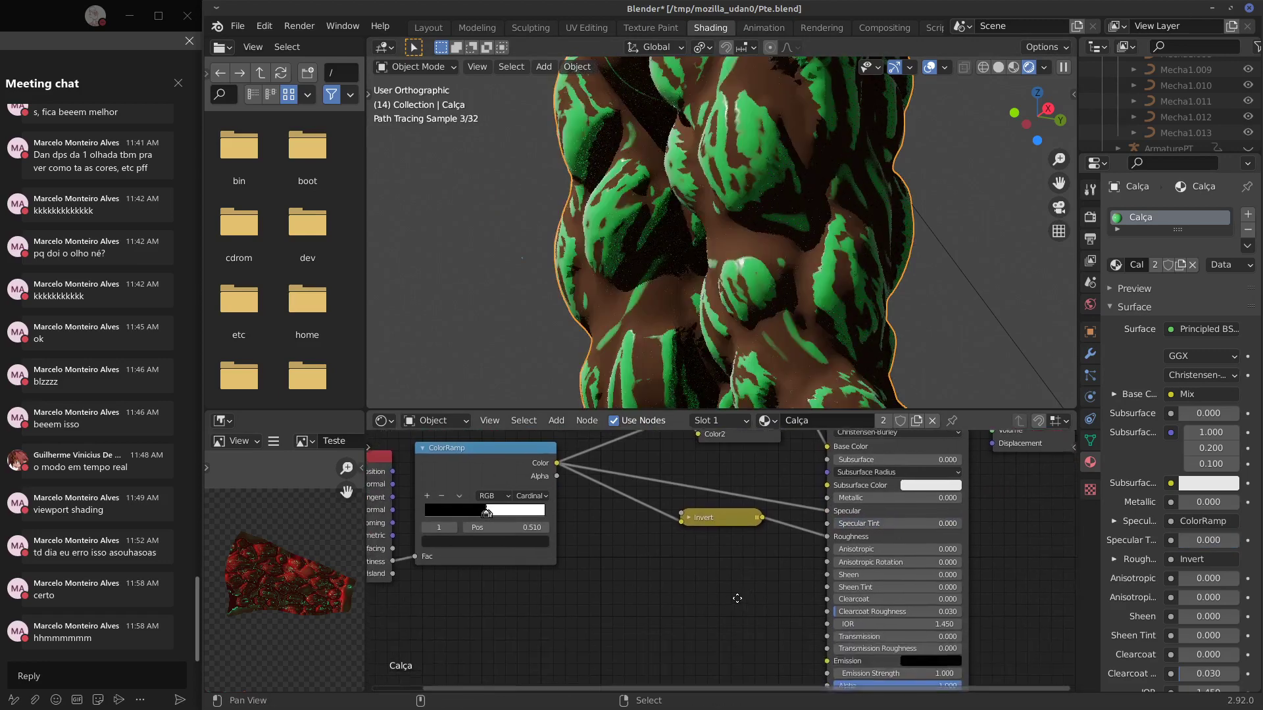
pyautogui.moveTo(1008, 601); pyautogui.dragTo(996, 579, button='middle')
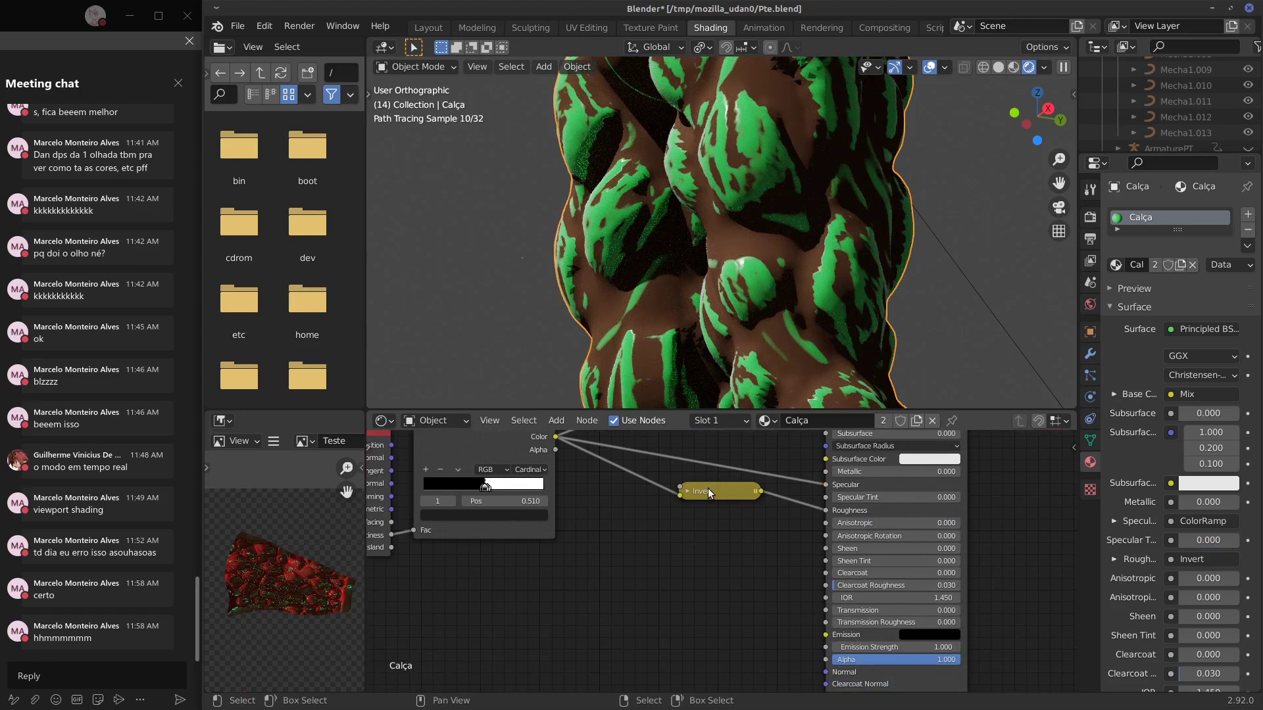
pyautogui.moveTo(847, 583)
pyautogui.mouseDown()
pyautogui.moveTo(1050, 578)
pyautogui.moveTo(768, 595)
pyautogui.mouseUp()
pyautogui.moveTo(839, 573); pyautogui.dragTo(1079, 570)
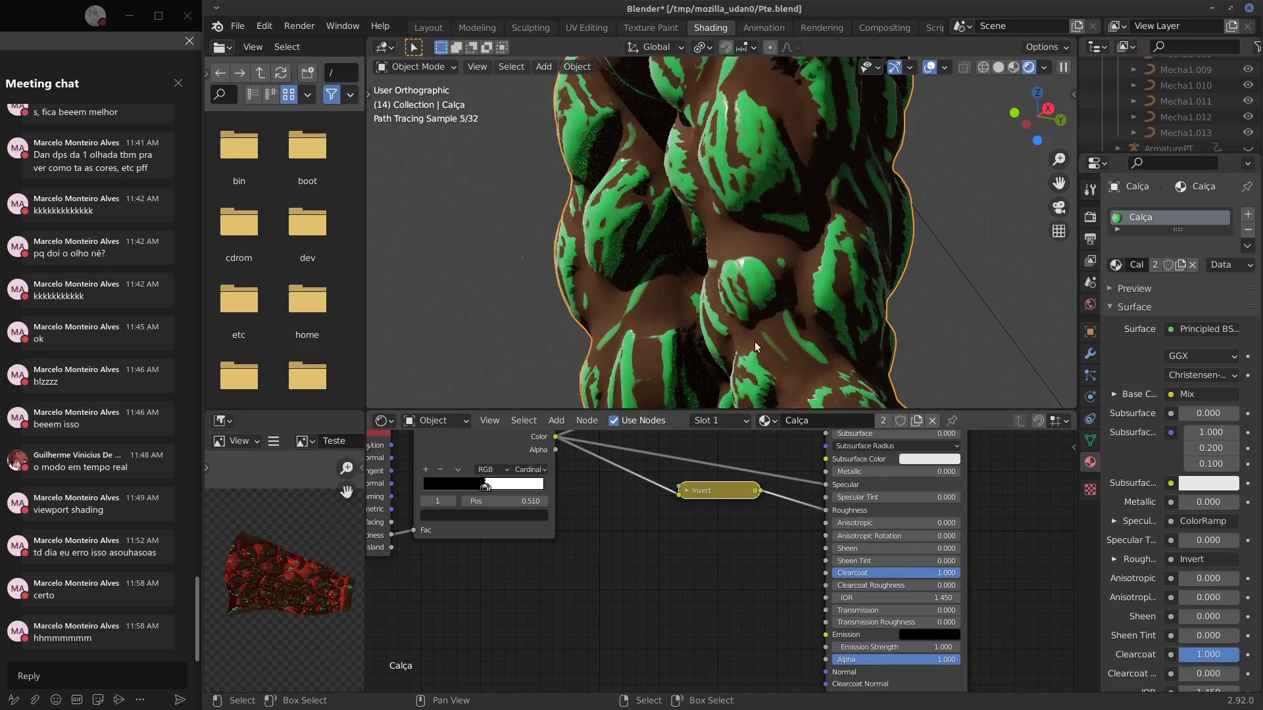
pyautogui.moveTo(755, 342); pyautogui.dragTo(788, 321, button='middle')
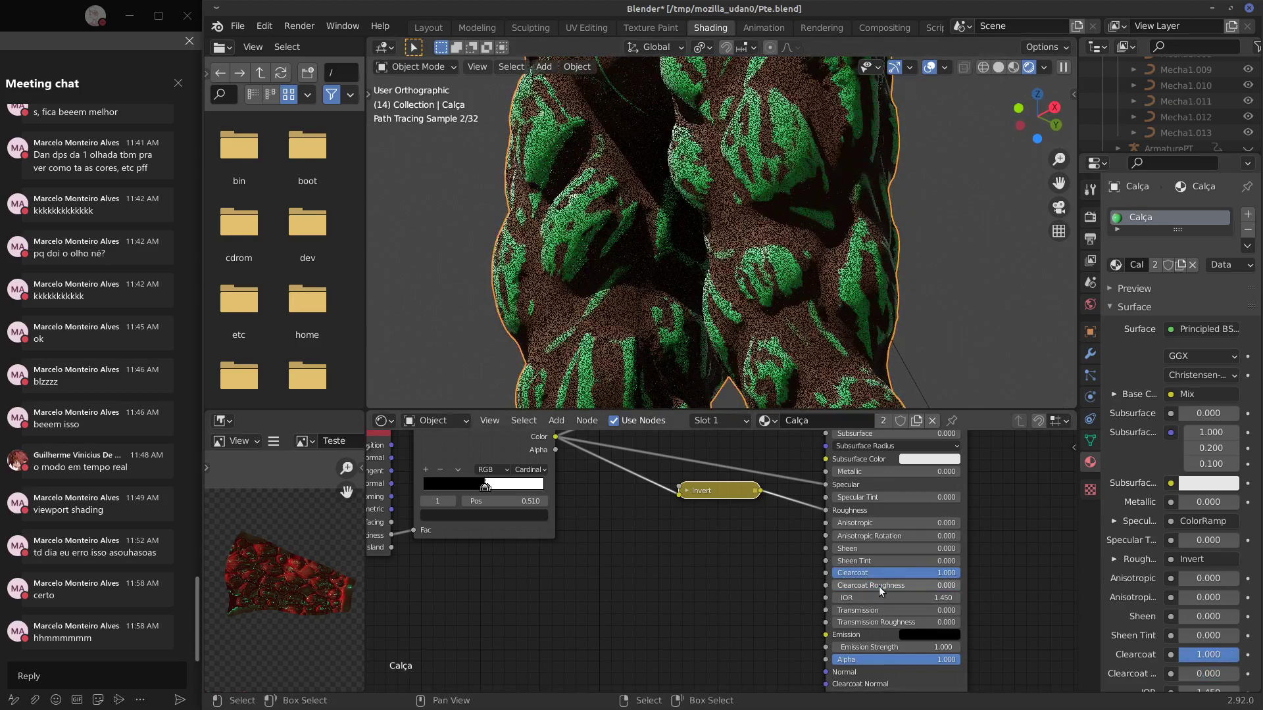
# Link the mask ColorRamp's colour to the Principled BSDF's Clearcoat and adjust the positions of the Invert and ColorRamp nodes.
pyautogui.moveTo(720, 493); pyautogui.dragTo(746, 495)
pyautogui.moveTo(591, 499); pyautogui.dragTo(584, 544, button='middle')
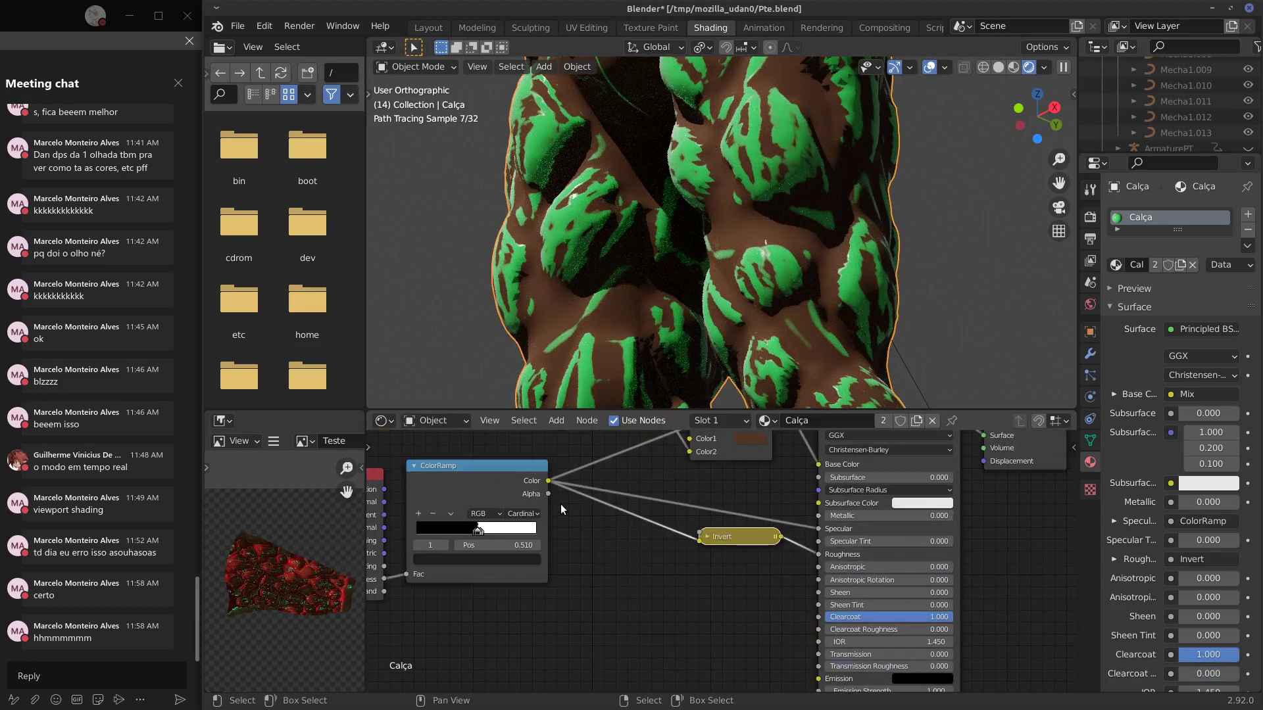
pyautogui.moveTo(546, 479); pyautogui.dragTo(819, 617)
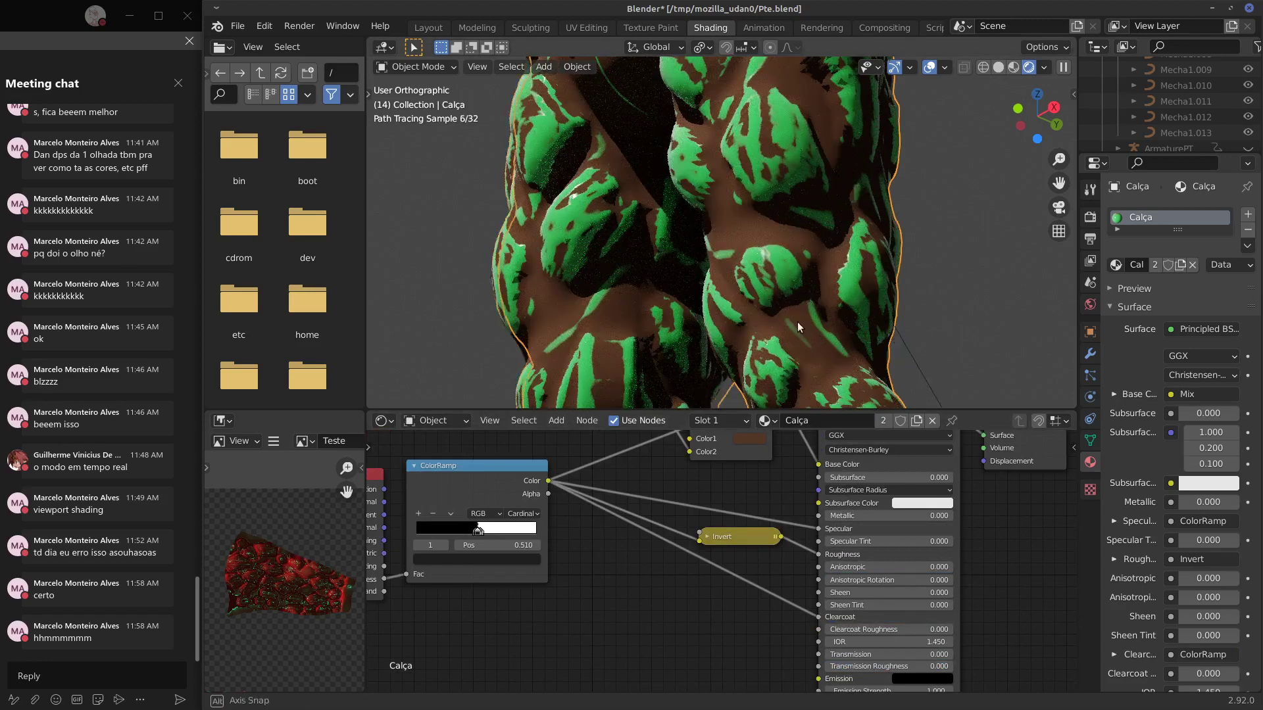
pyautogui.moveTo(793, 322); pyautogui.dragTo(783, 318, button='middle')
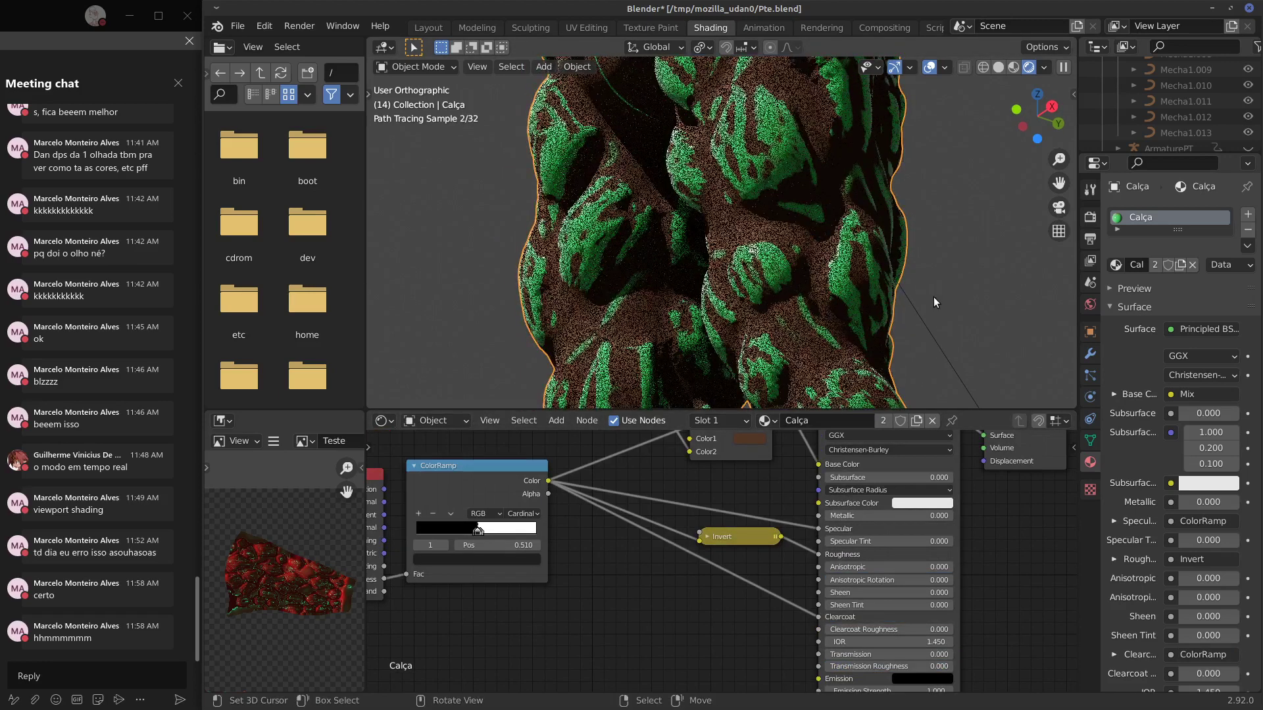
pyautogui.moveTo(783, 637); pyautogui.dragTo(839, 642, button='middle')
pyautogui.moveTo(526, 470); pyautogui.dragTo(548, 474)
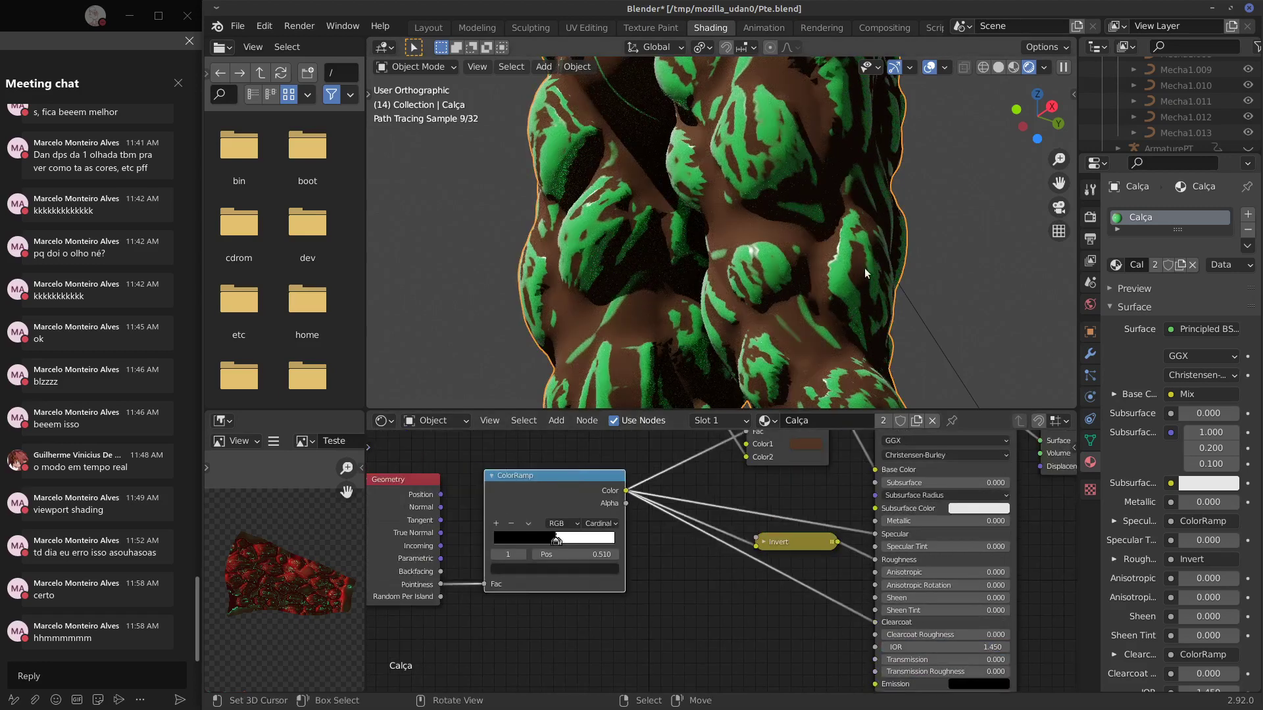
# Examine the complete Calça node tree, from the Geometry and Fresnel nodes to the Material Output.
pyautogui.press('d')
pyautogui.moveTo(471, 214); pyautogui.dragTo(561, 228)
pyautogui.moveTo(521, 348); pyautogui.dragTo(431, 363)
pyautogui.moveTo(687, 617); pyautogui.dragTo(722, 652, button='middle')
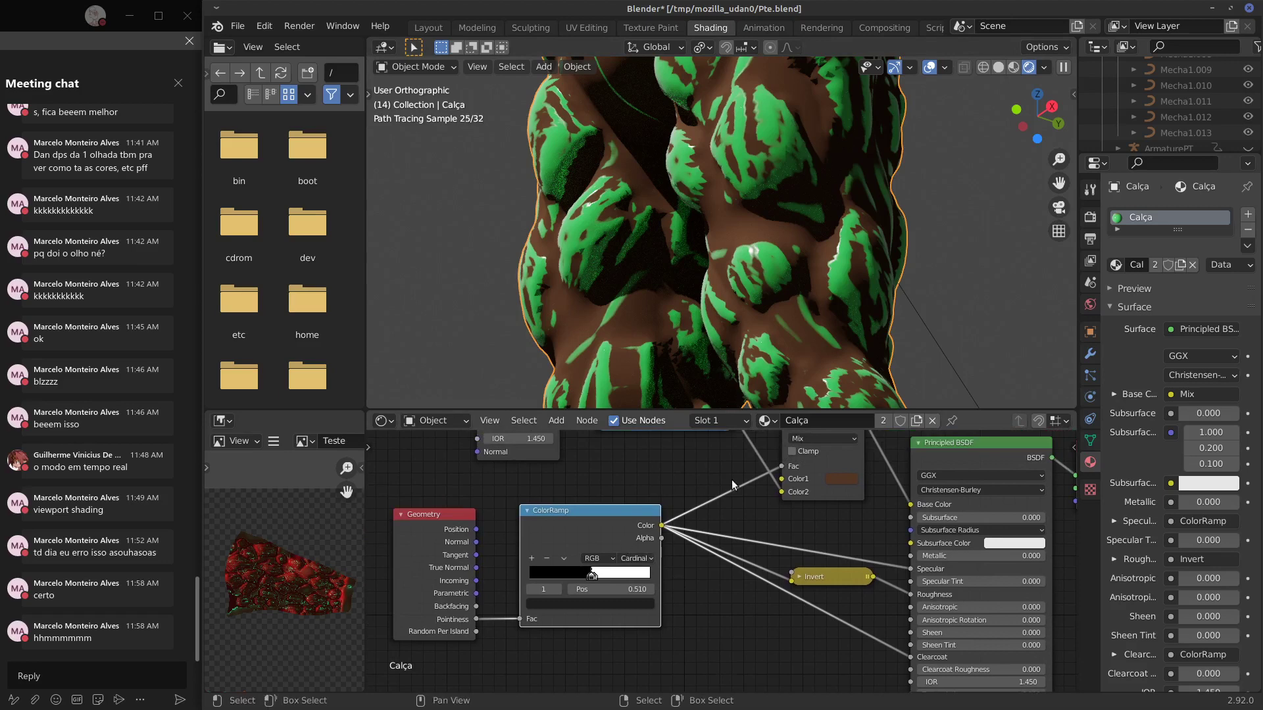
pyautogui.moveTo(592, 509)
pyautogui.mouseDown(button='middle')
pyautogui.moveTo(611, 511)
pyautogui.moveTo(597, 510)
pyautogui.mouseUp(button='middle')
pyautogui.moveTo(597, 510); pyautogui.dragTo(590, 510)
pyautogui.moveTo(832, 534); pyautogui.dragTo(617, 549, button='middle')
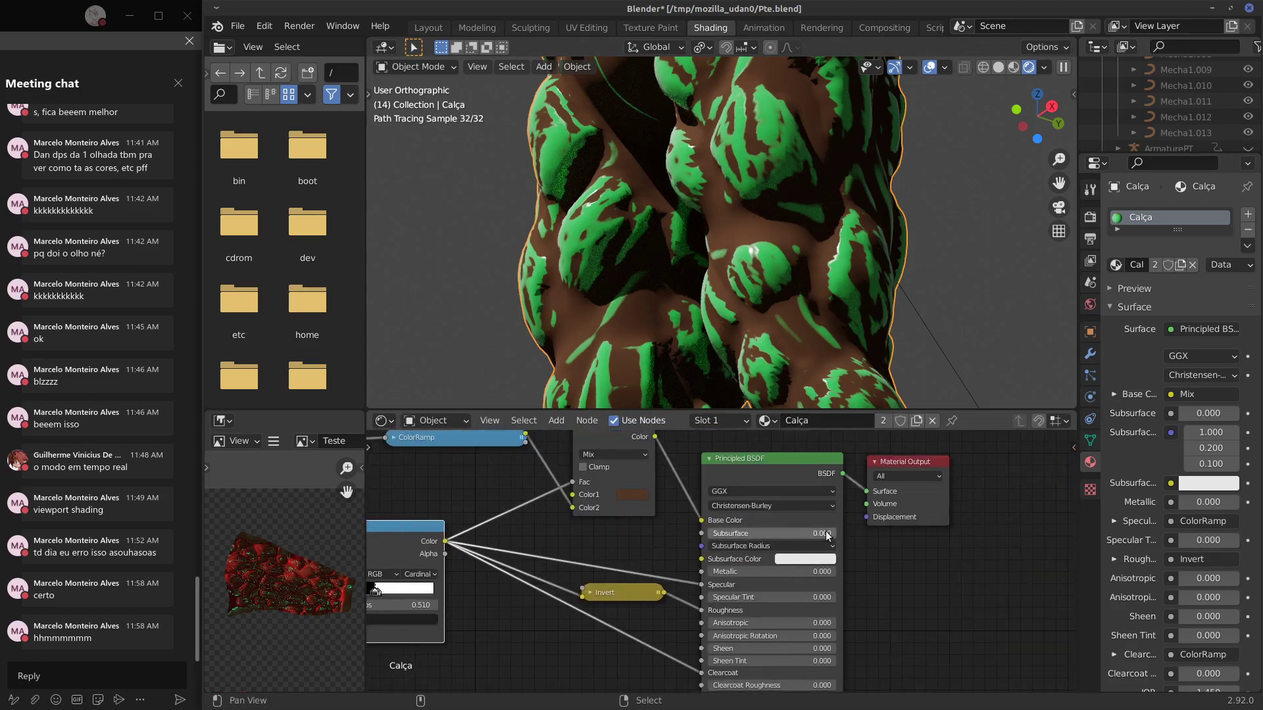
pyautogui.scroll(1, 885, 519)
pyautogui.scroll(-1, 883, 519)
pyautogui.scroll(-3, 746, 522)
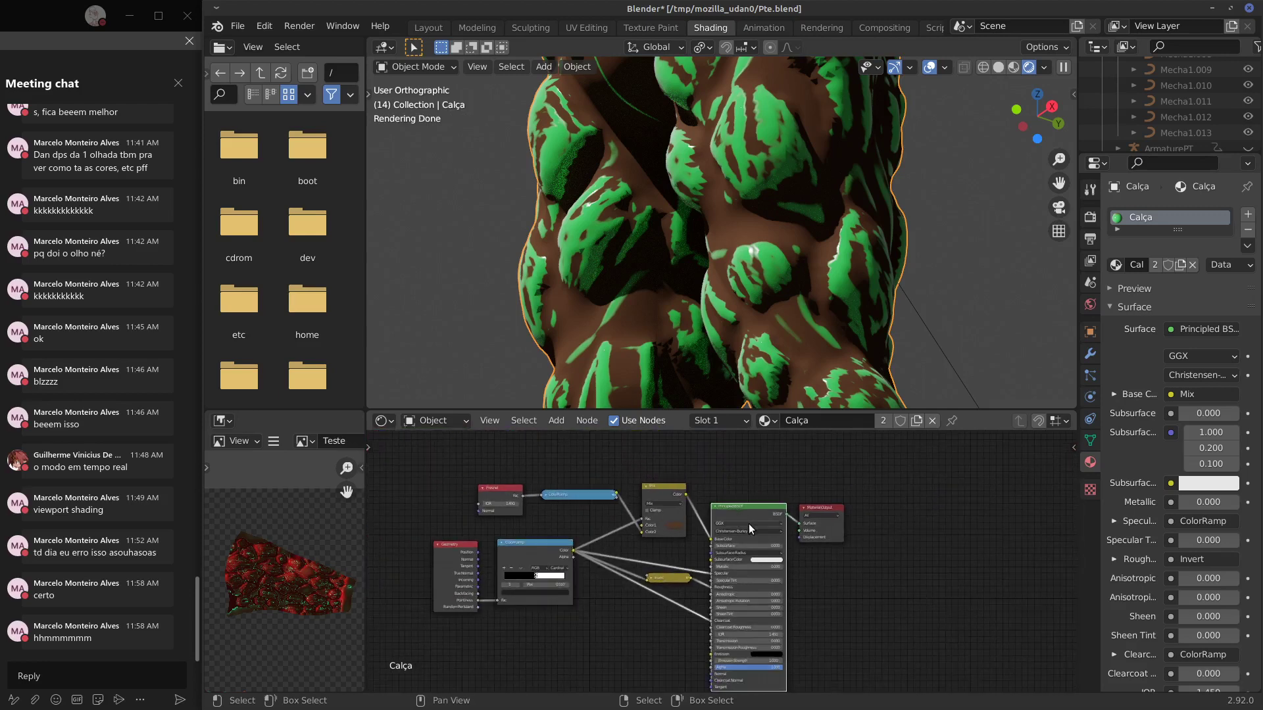
# Delete the Principled BSDF, Mix, Invert and Fresnel nodes plus the Fresnel's ColorRamp, and nudge the Material Output node.
pyautogui.press('x')
pyautogui.click(646, 486)
pyautogui.press('x')
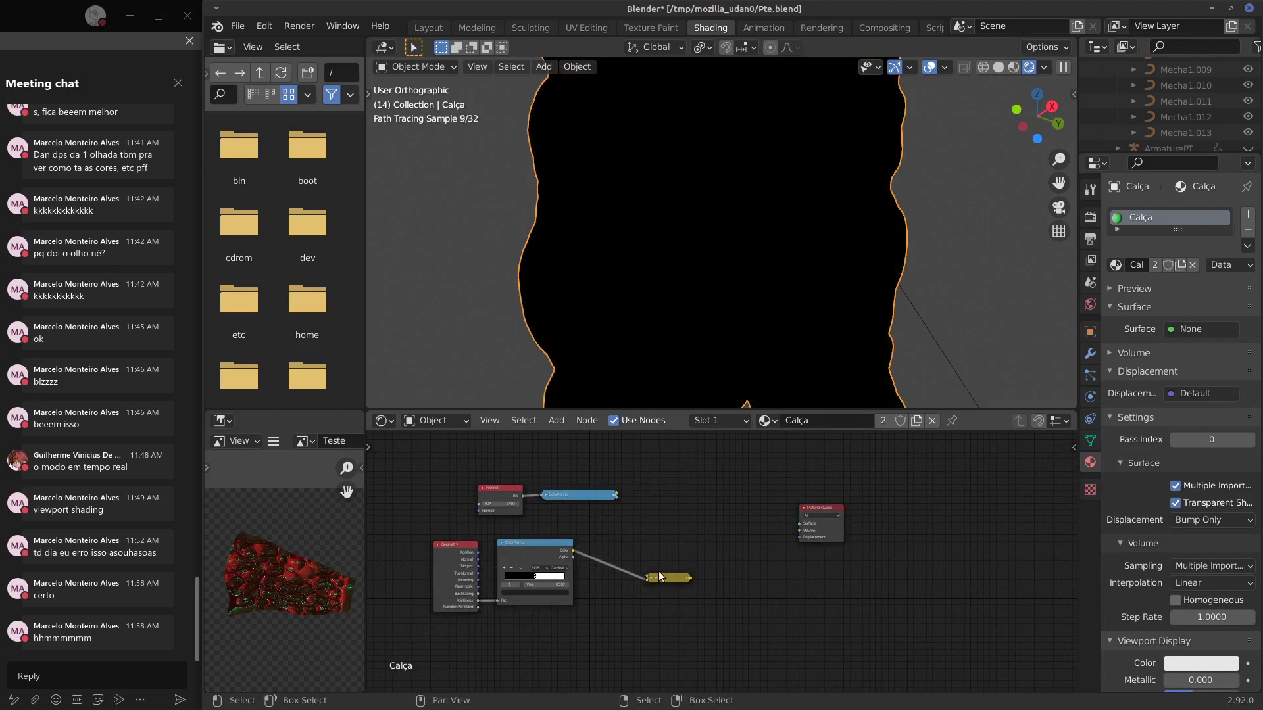
pyautogui.click(665, 577)
pyautogui.press('x')
pyautogui.click(554, 499)
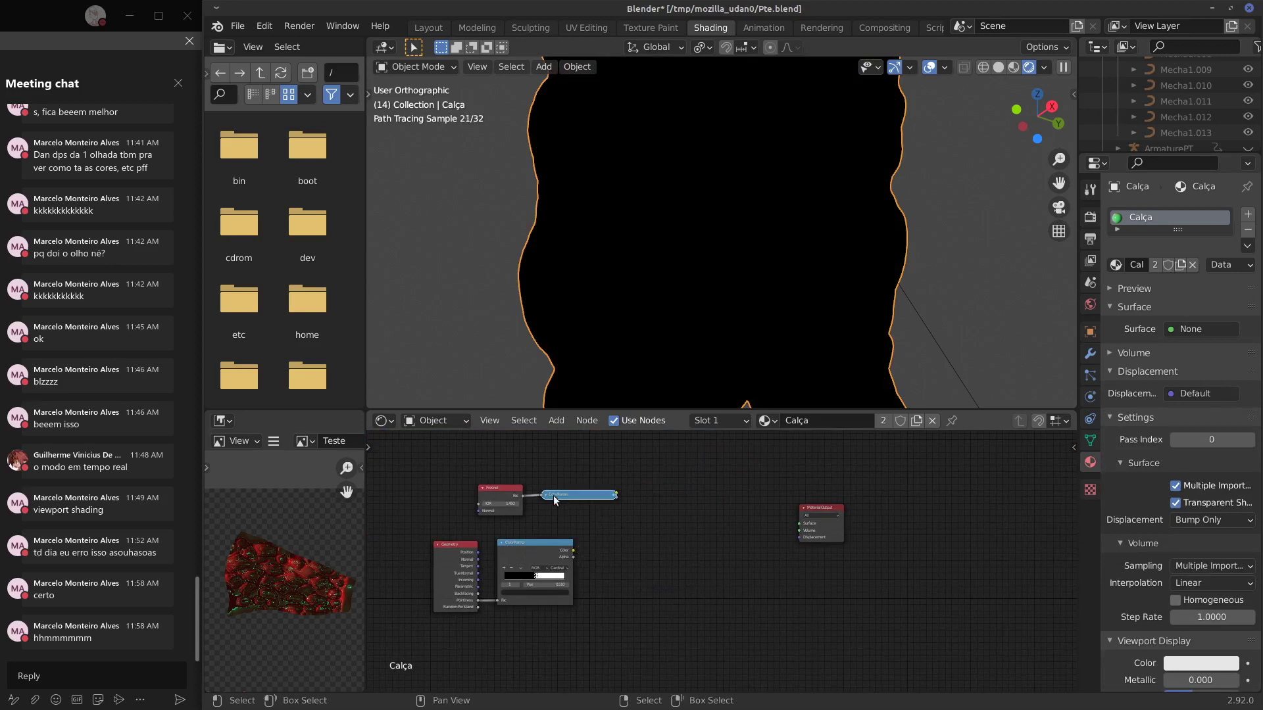
pyautogui.press('x')
pyautogui.click(496, 487)
pyautogui.press('x')
pyautogui.moveTo(819, 512)
pyautogui.mouseDown()
pyautogui.moveTo(849, 526)
pyautogui.moveTo(821, 529)
pyautogui.mouseUp()
# Add a Glossy BSDF node between the mask ColorRamp and the Material Output.
pyautogui.scroll(3, 702, 562)
pyautogui.moveTo(726, 543); pyautogui.dragTo(801, 527, button='middle')
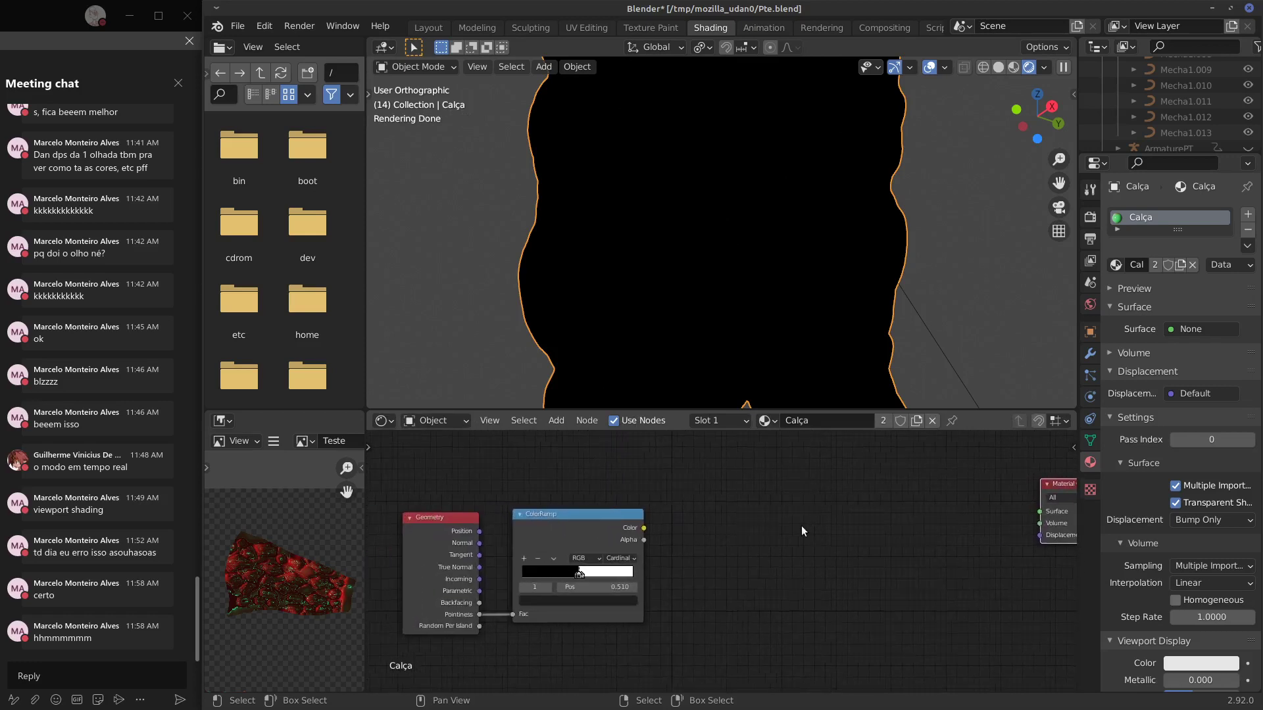
pyautogui.hotkey('shift', 'a')
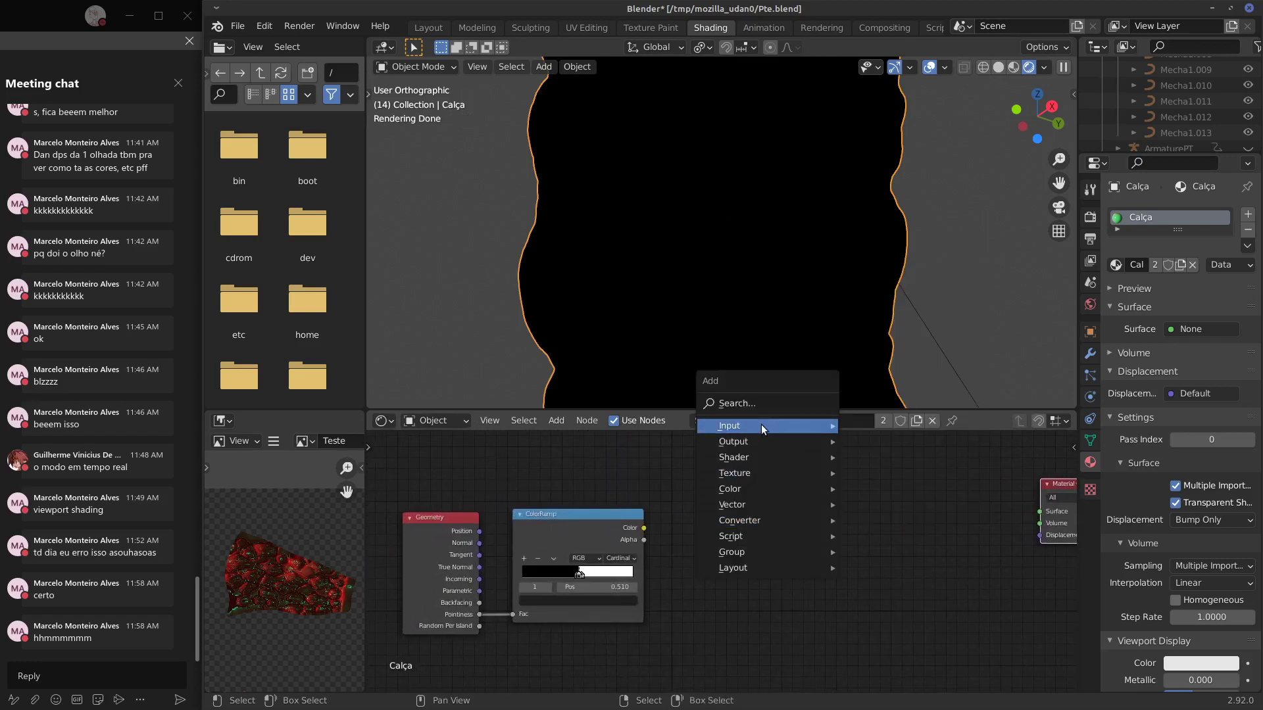
pyautogui.moveTo(760, 425)
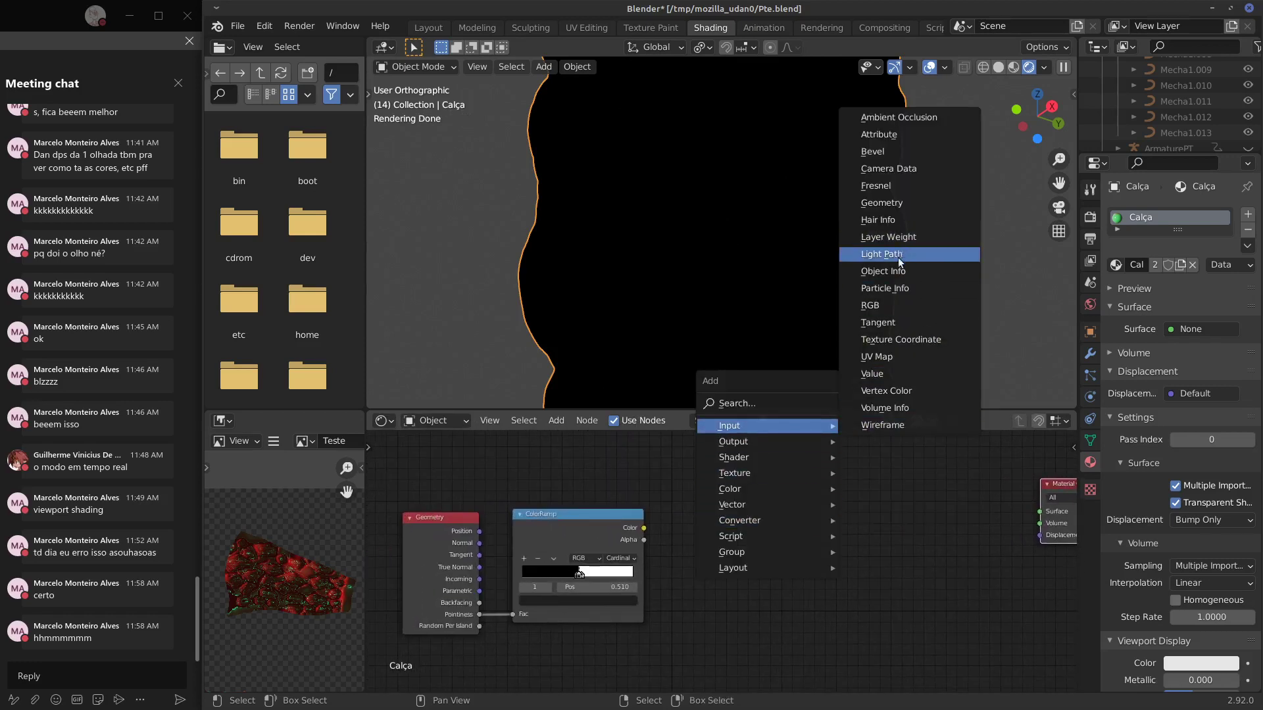
pyautogui.moveTo(753, 457)
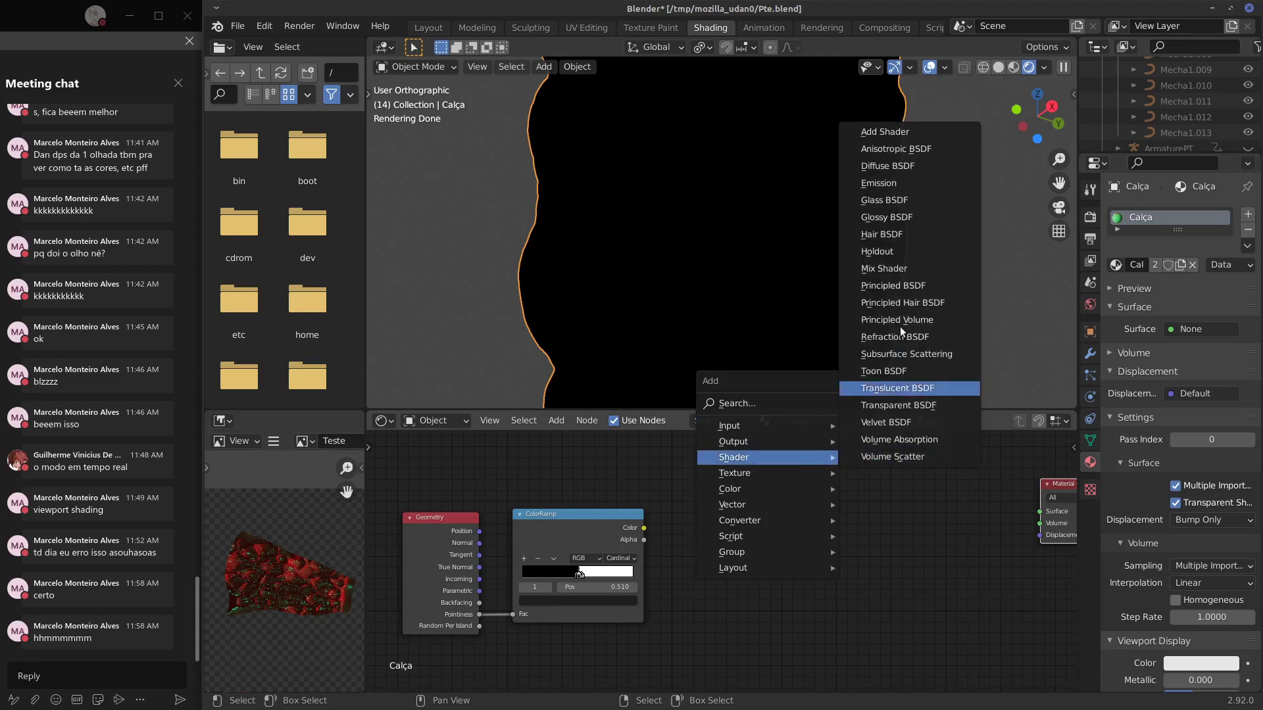
pyautogui.click(895, 217)
pyautogui.click(843, 505)
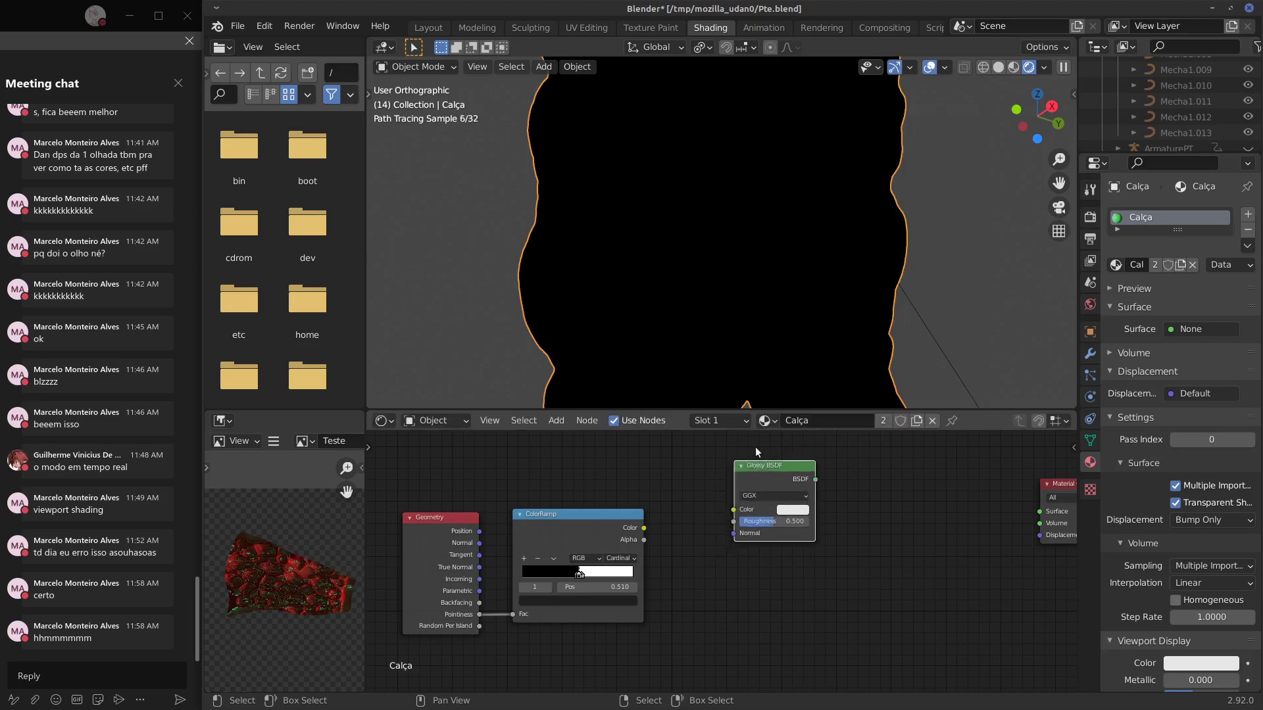
# Set the Glossy BSDF's colour to bright green and link its BSDF output to the Material Output's Surface.
pyautogui.click(795, 510)
pyautogui.moveTo(799, 378); pyautogui.dragTo(779, 370)
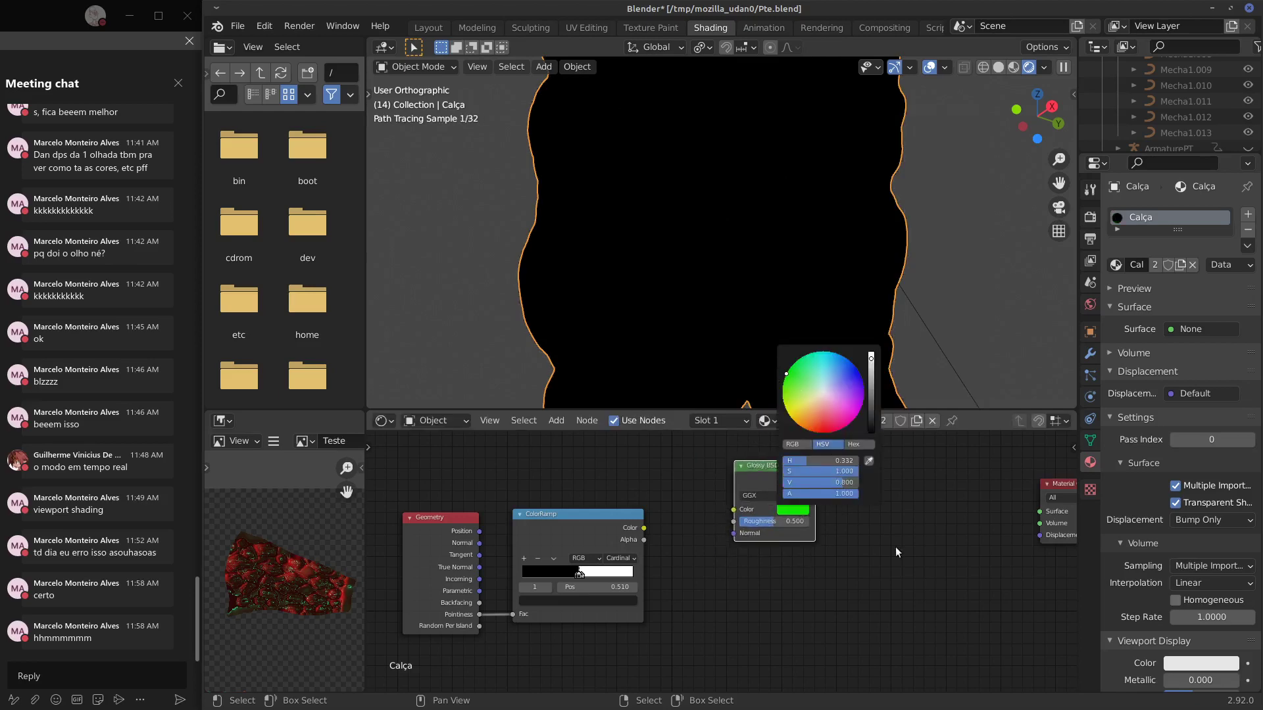
pyautogui.moveTo(815, 480); pyautogui.dragTo(1048, 519)
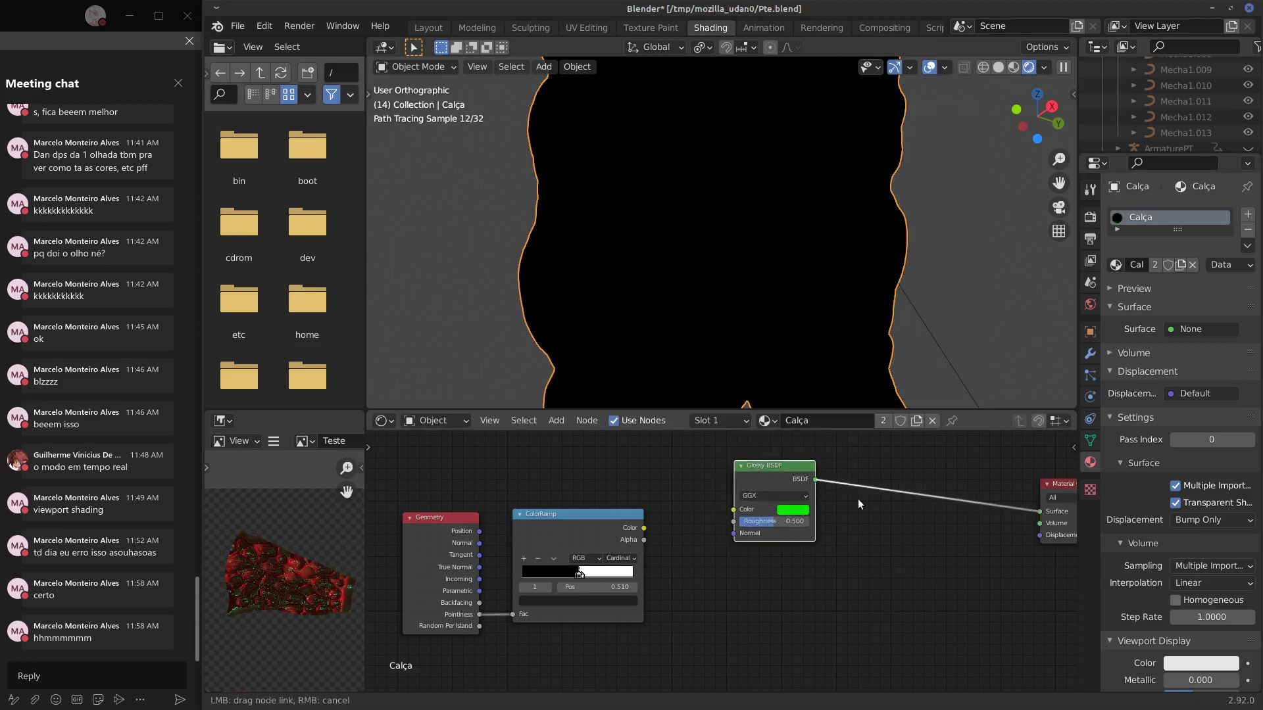
pyautogui.moveTo(857, 498); pyautogui.dragTo(755, 471)
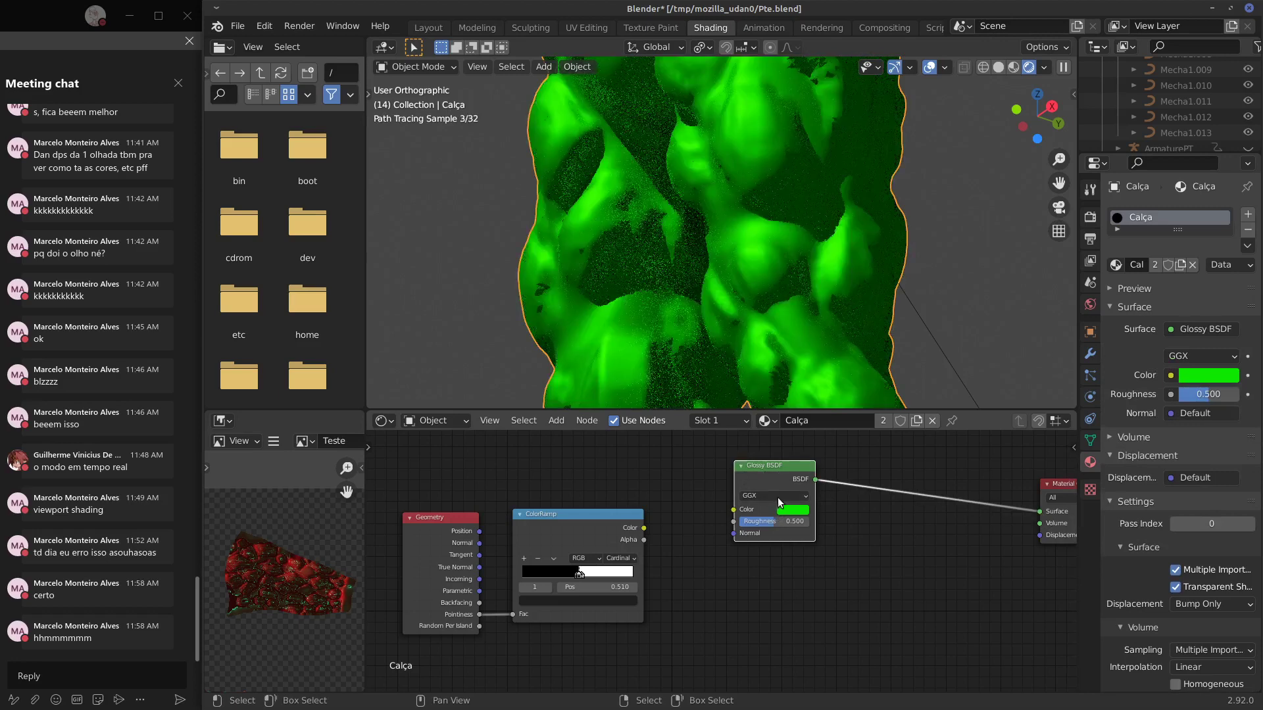
# Set the Glossy BSDF to the Sharp distribution with a Roughness of 0.000 and reposition its node.
pyautogui.click(776, 494)
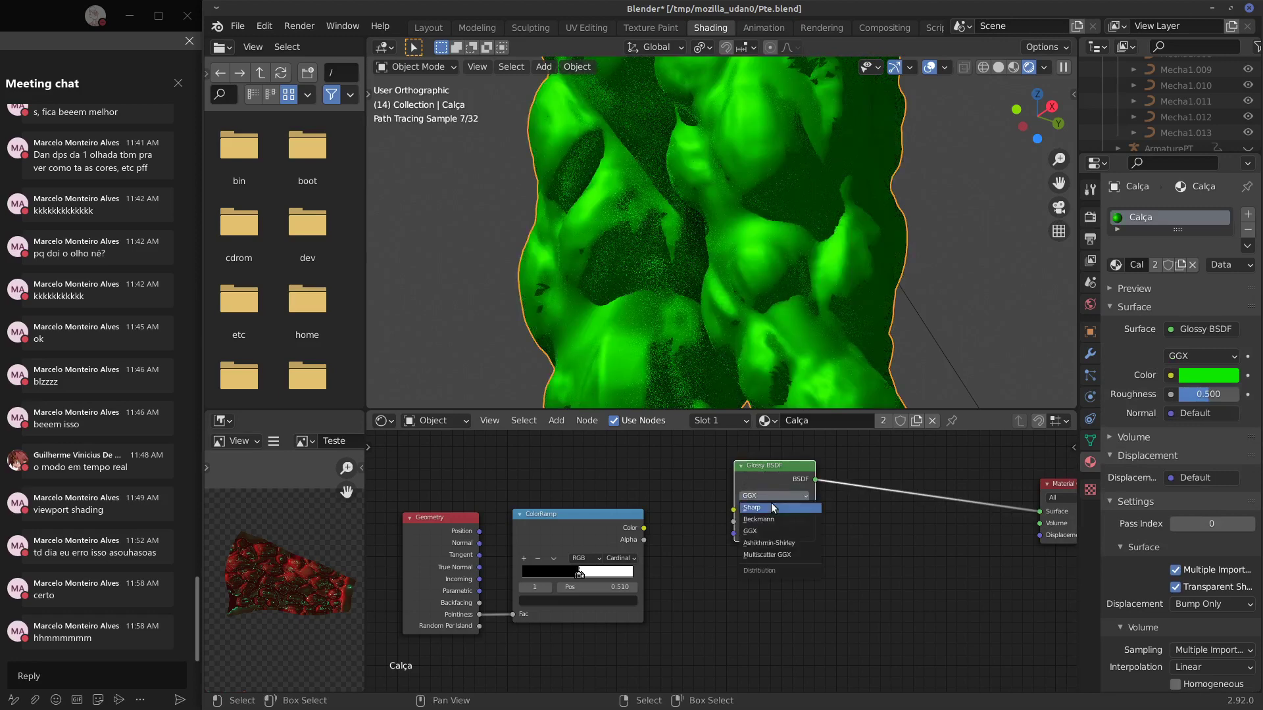
pyautogui.click(773, 503)
pyautogui.moveTo(782, 294)
pyautogui.mouseDown(button='middle')
pyautogui.moveTo(843, 277)
pyautogui.moveTo(893, 283)
pyautogui.moveTo(789, 300)
pyautogui.mouseUp(button='middle')
pyautogui.click(772, 521)
pyautogui.write('0')
pyautogui.press('Return')
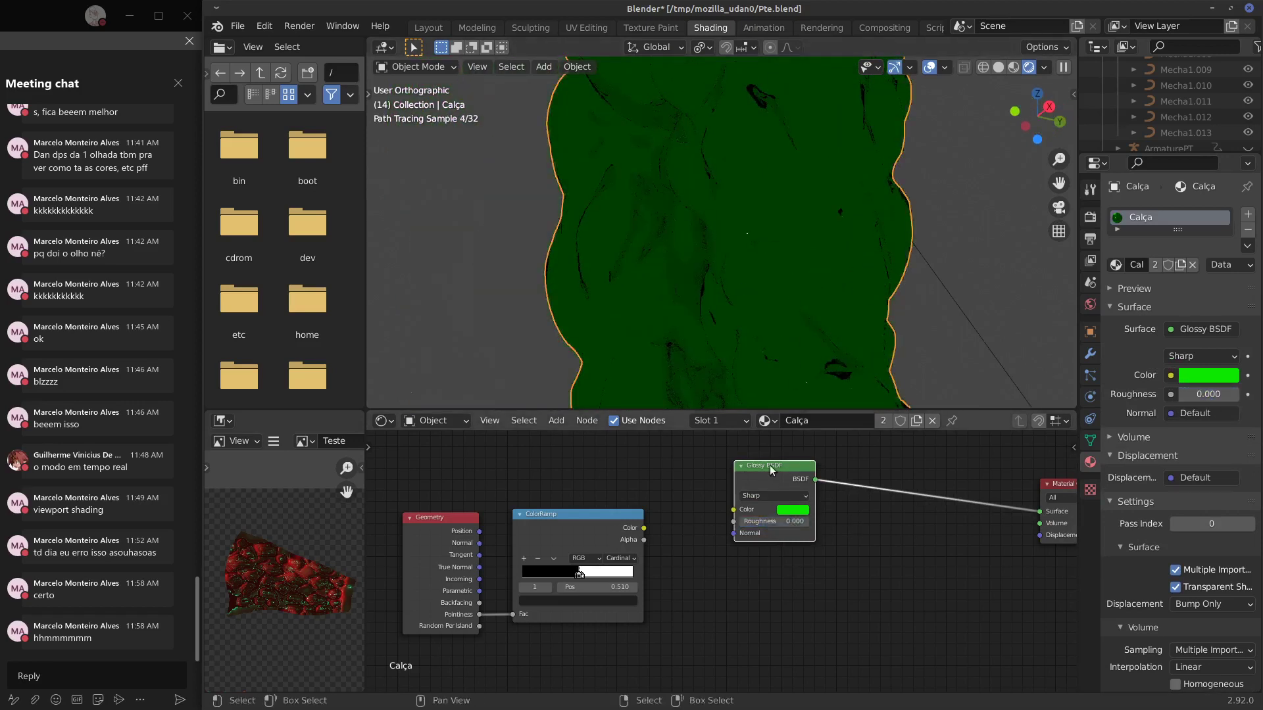
pyautogui.moveTo(768, 465); pyautogui.dragTo(803, 466)
pyautogui.moveTo(824, 531); pyautogui.dragTo(783, 559, button='middle')
pyautogui.moveTo(741, 489); pyautogui.dragTo(721, 487)
pyautogui.moveTo(875, 214); pyautogui.dragTo(789, 240, button='middle')
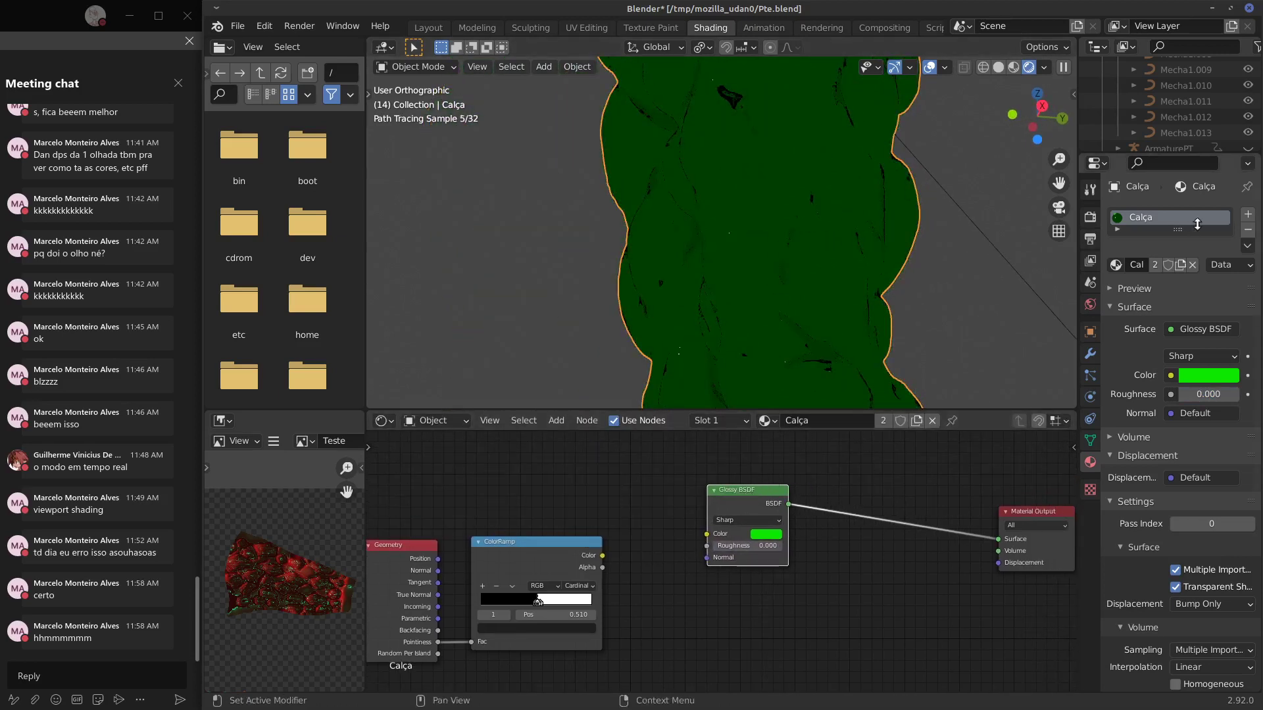
# Hide and show the Sun light to check its effect, inspect its light settings, and reselect the Calça trousers.
pyautogui.scroll(-3, 1258, 119)
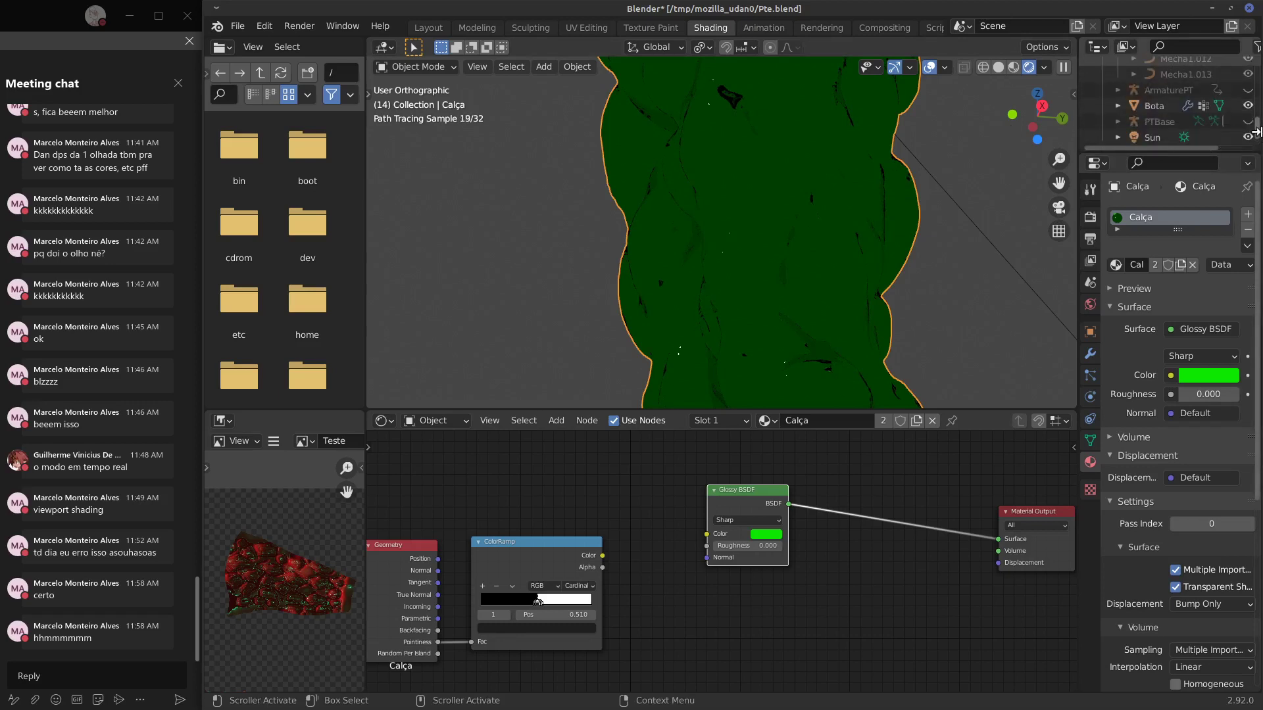
pyautogui.click(1249, 140)
pyautogui.click(1248, 140)
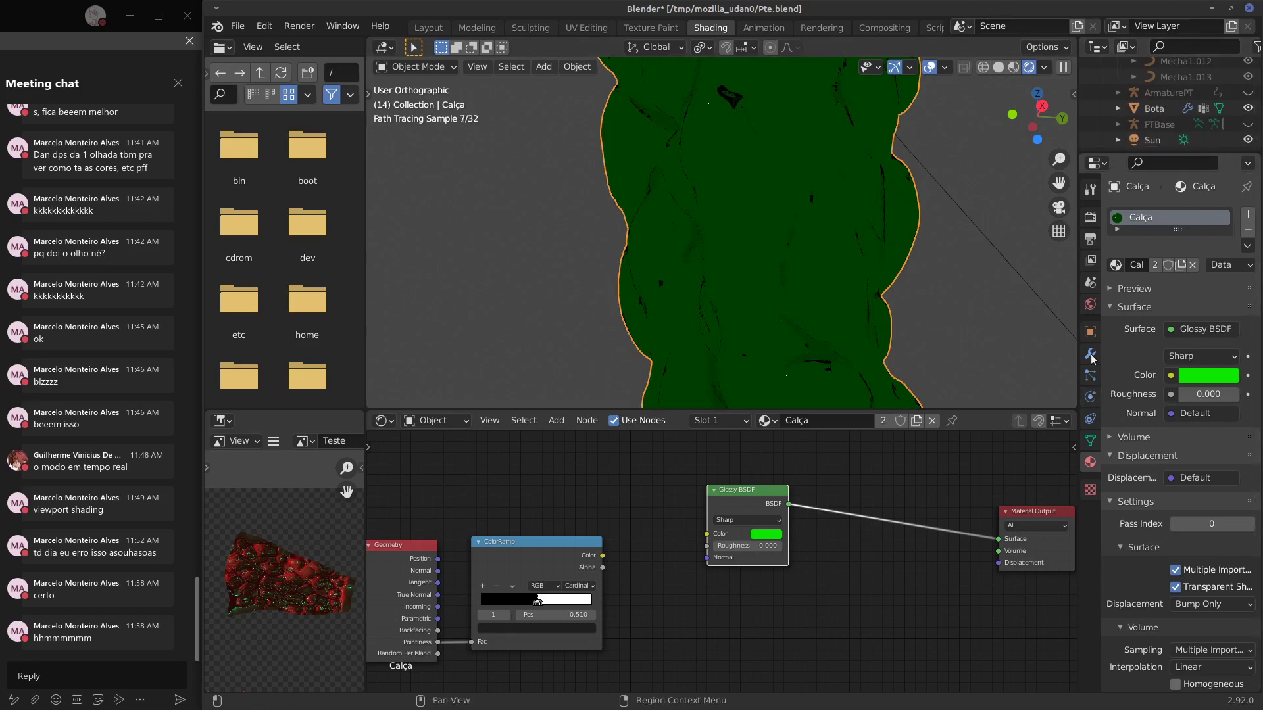
pyautogui.click(1152, 140)
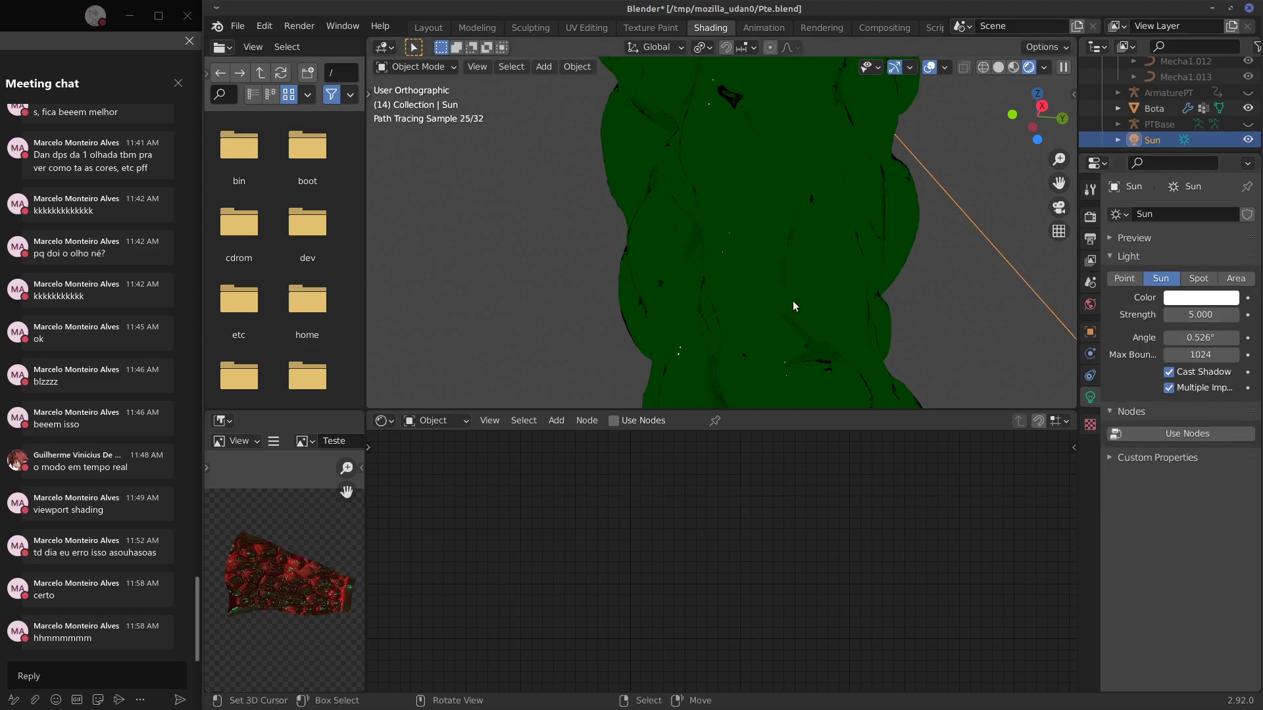
pyautogui.moveTo(791, 302); pyautogui.dragTo(800, 273, button='middle')
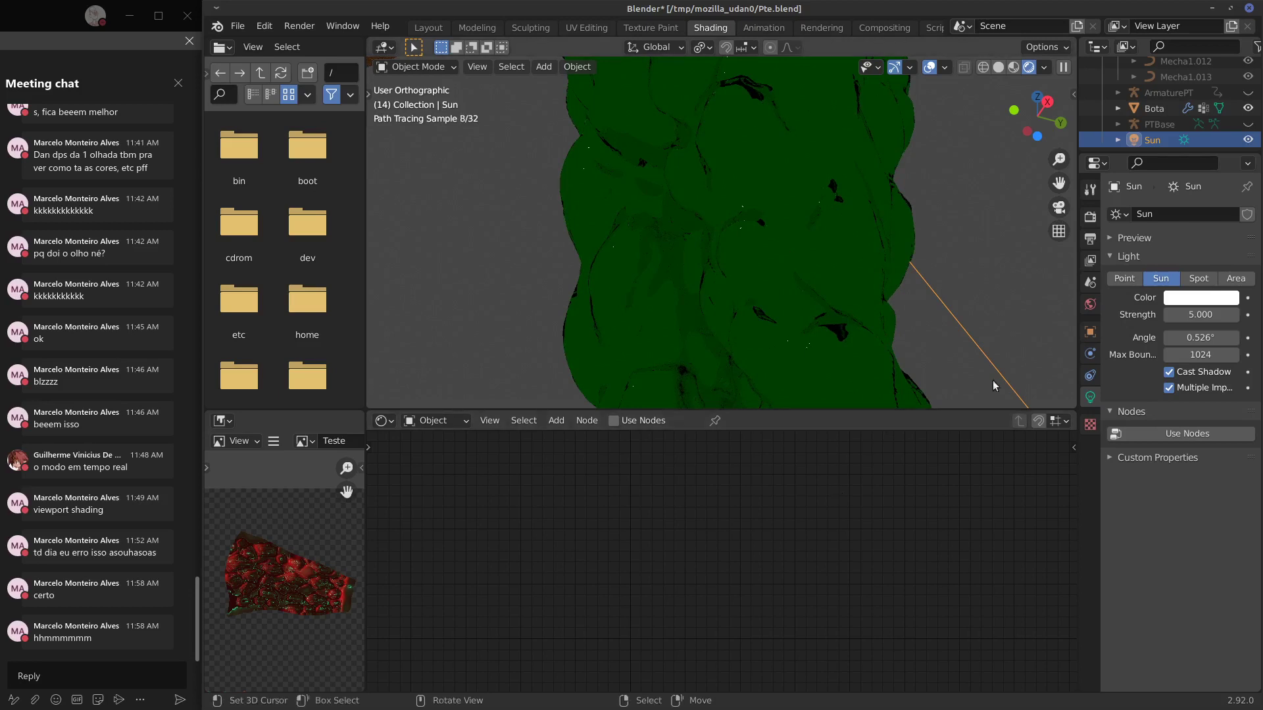
pyautogui.click(742, 241)
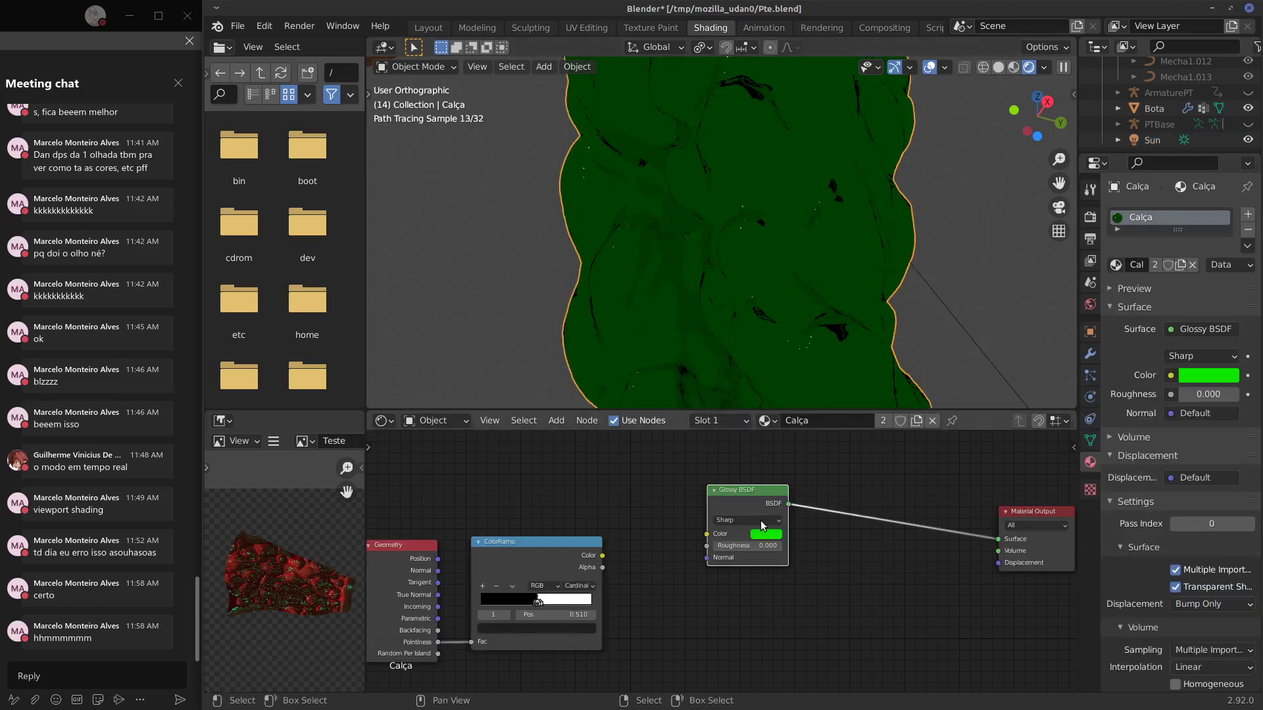
# Insert a Mix Shader into the link between the Glossy BSDF and the Material Output.
pyautogui.moveTo(778, 508); pyautogui.dragTo(767, 510)
pyautogui.hotkey('shift', 'a')
pyautogui.moveTo(768, 506)
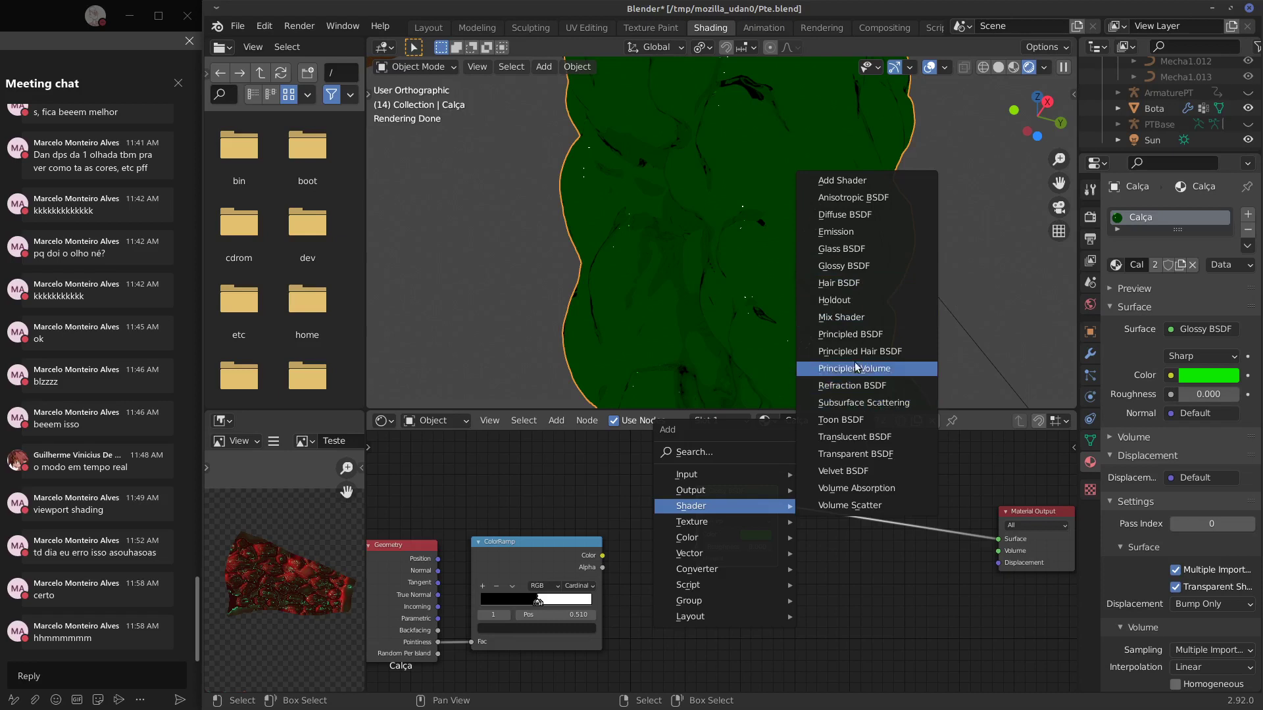
pyautogui.click(861, 318)
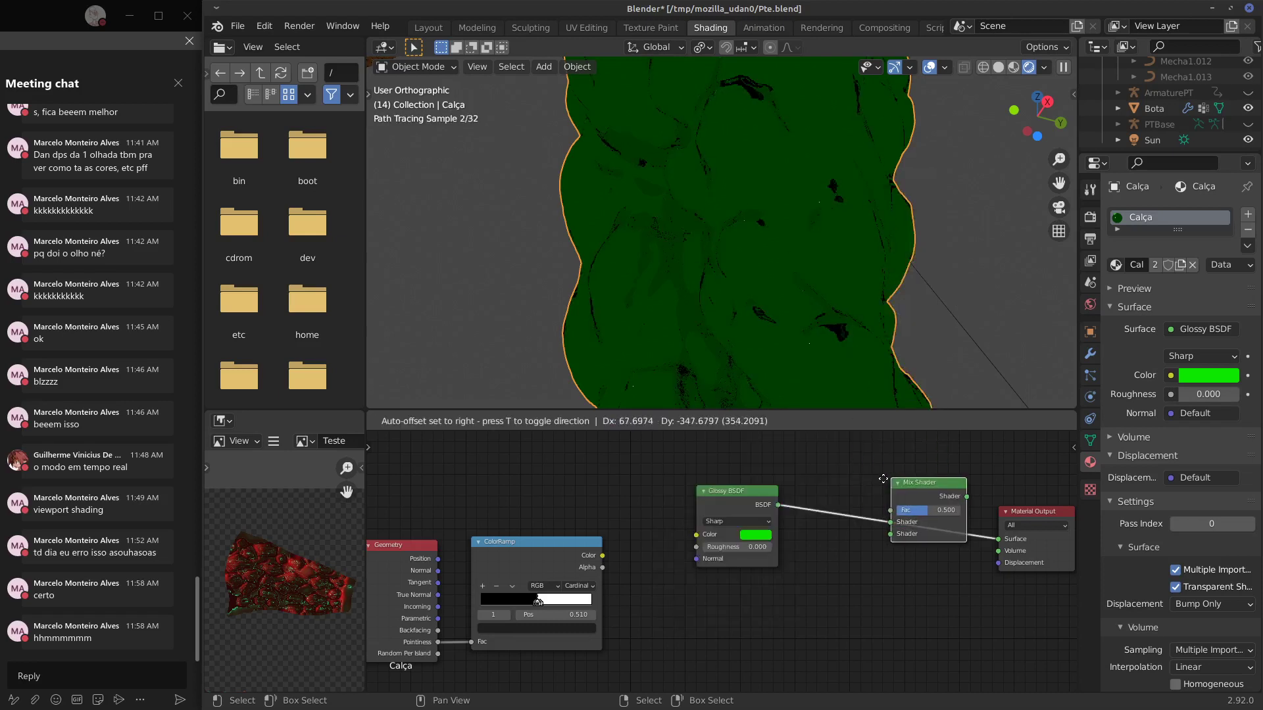
pyautogui.click(869, 480)
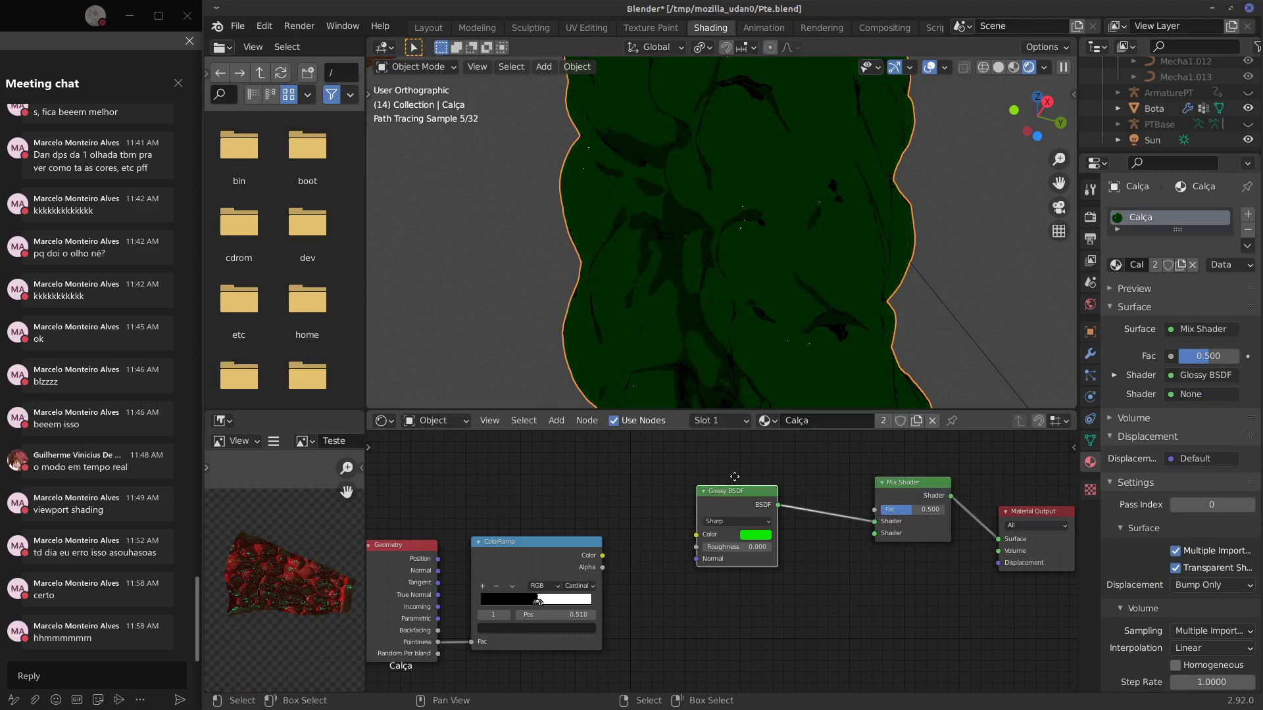
# Move the Glossy BSDF node up, add a Diffuse BSDF below it, and set the Diffuse colour to bright green.
pyautogui.moveTo(705, 503); pyautogui.dragTo(738, 476)
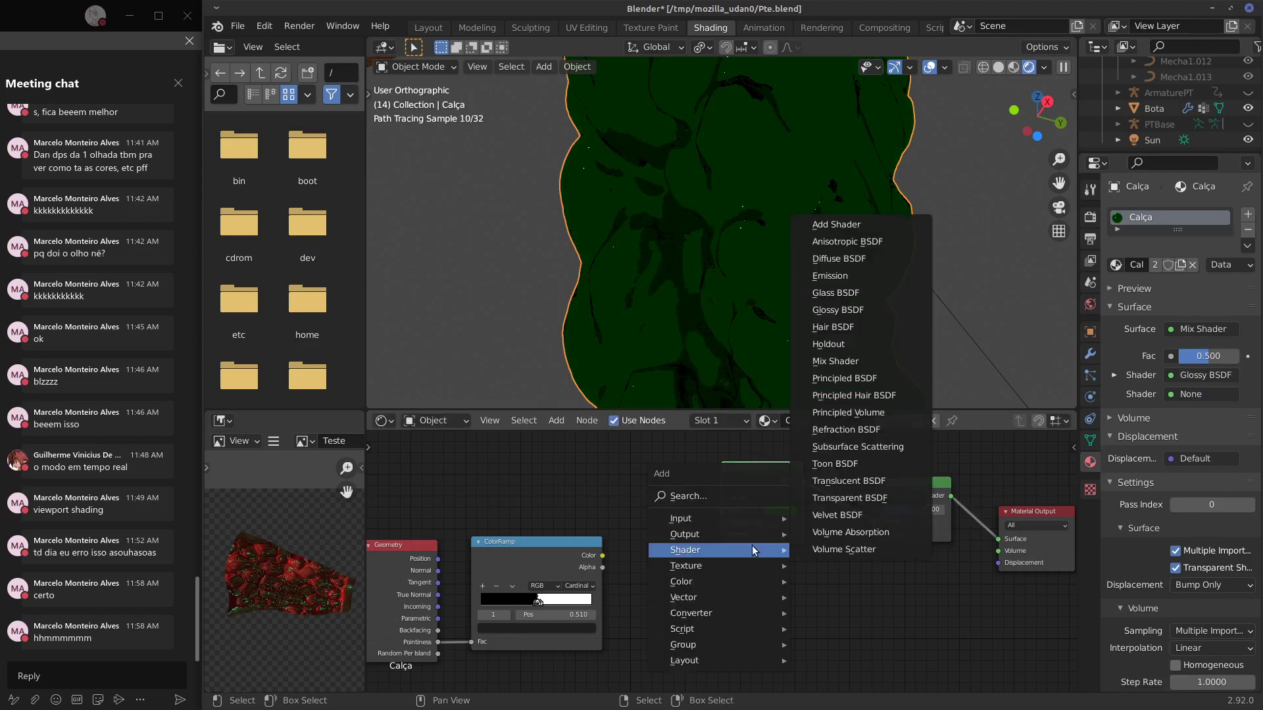
pyautogui.moveTo(687, 523)
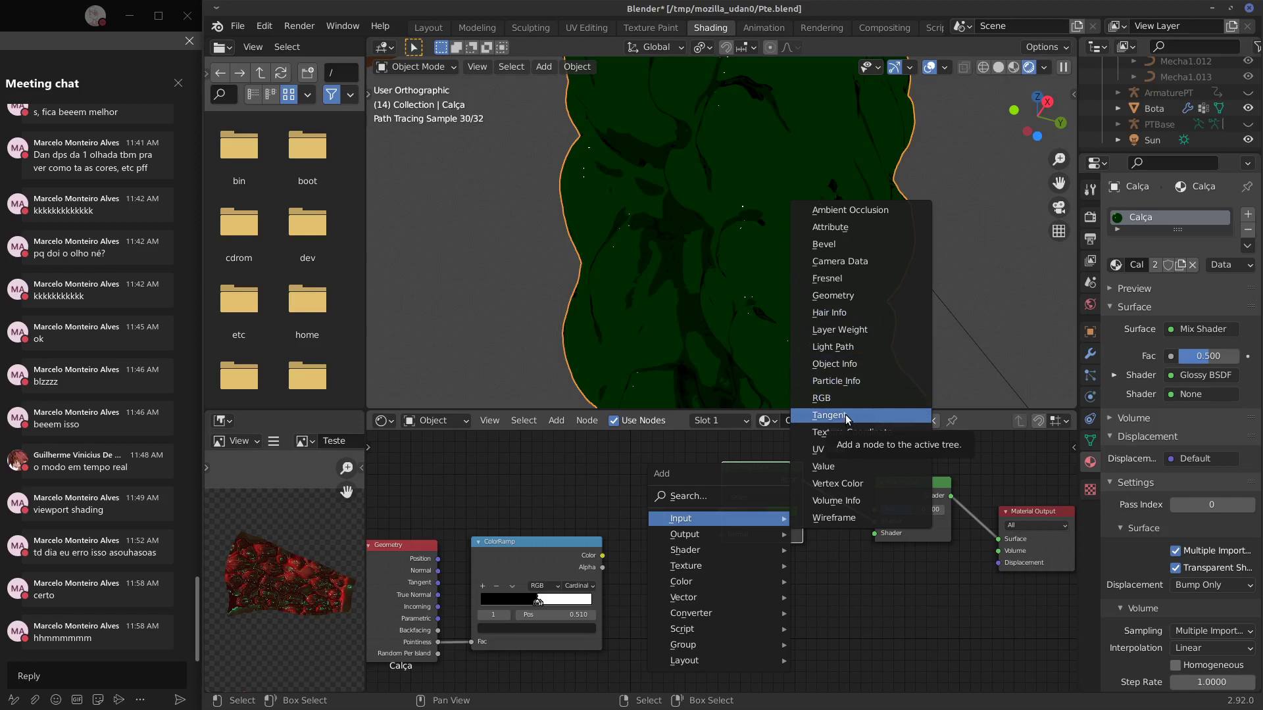
pyautogui.moveTo(698, 552)
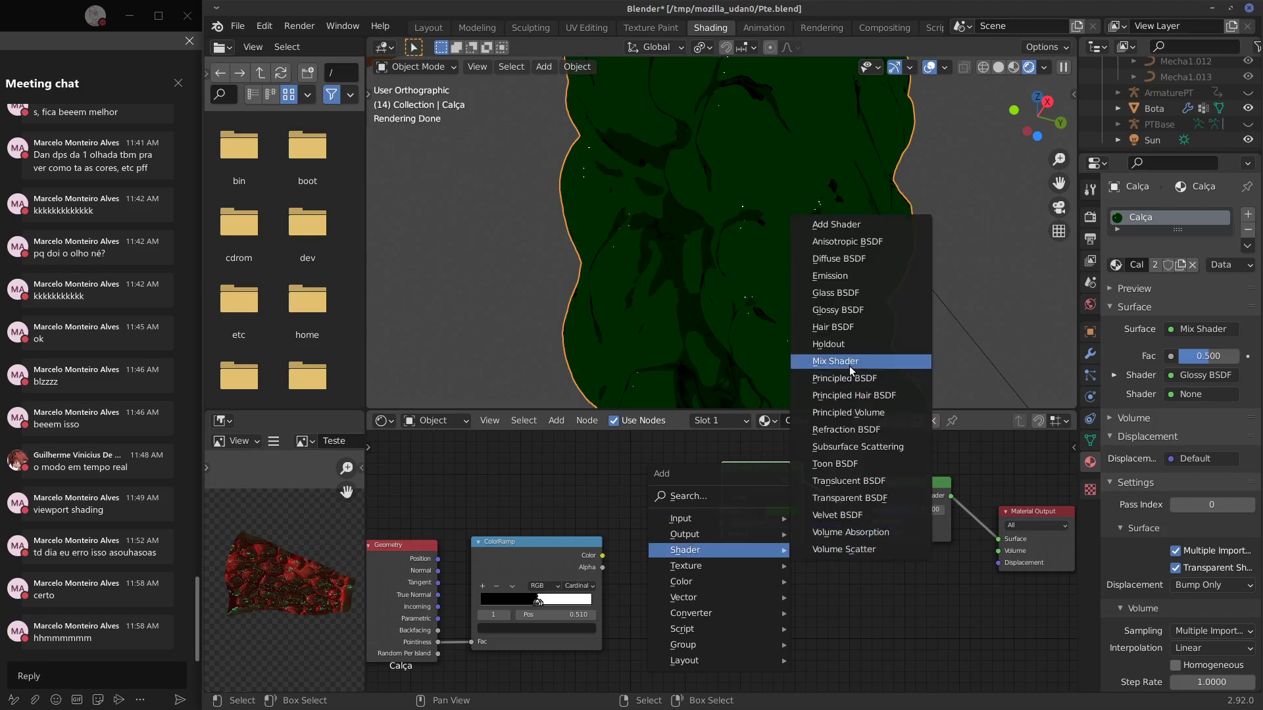
pyautogui.click(834, 258)
pyautogui.click(684, 629)
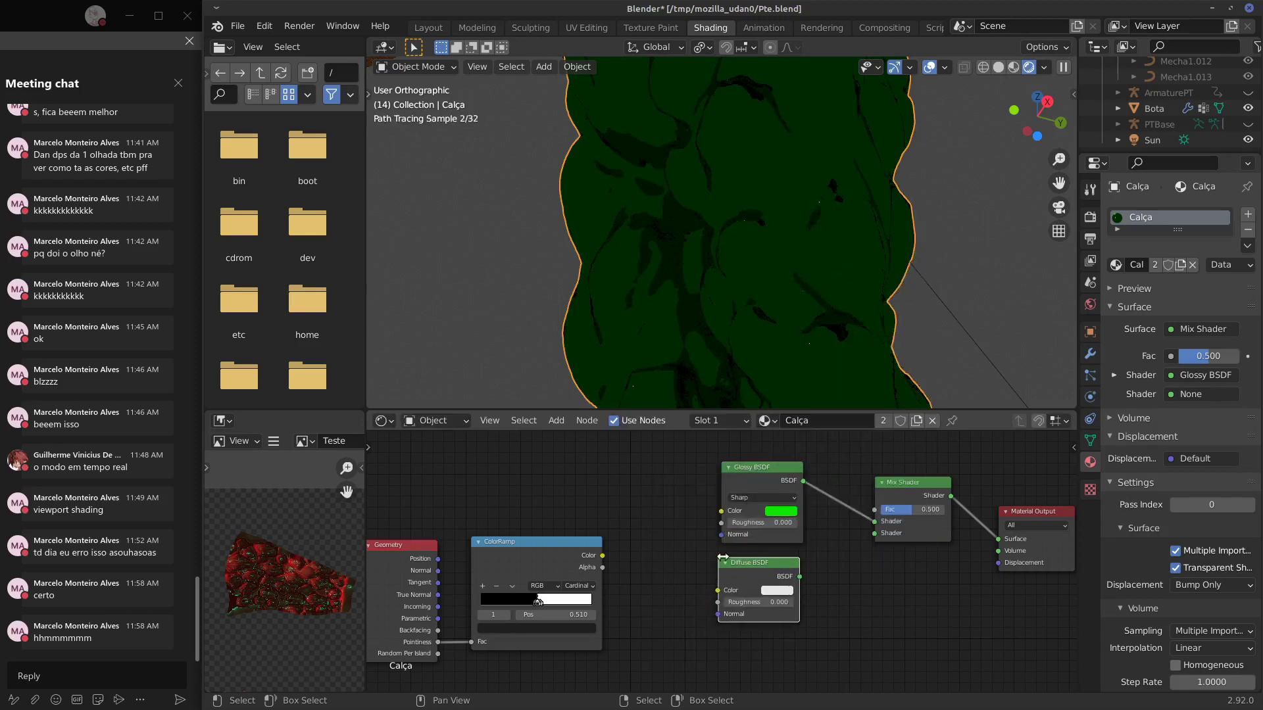
pyautogui.click(787, 589)
pyautogui.moveTo(814, 467); pyautogui.dragTo(778, 446)
# Set the Glossy BSDF's colour to pale mint green and link the Diffuse BSDF to the Mix Shader's second shader input.
pyautogui.click(787, 509)
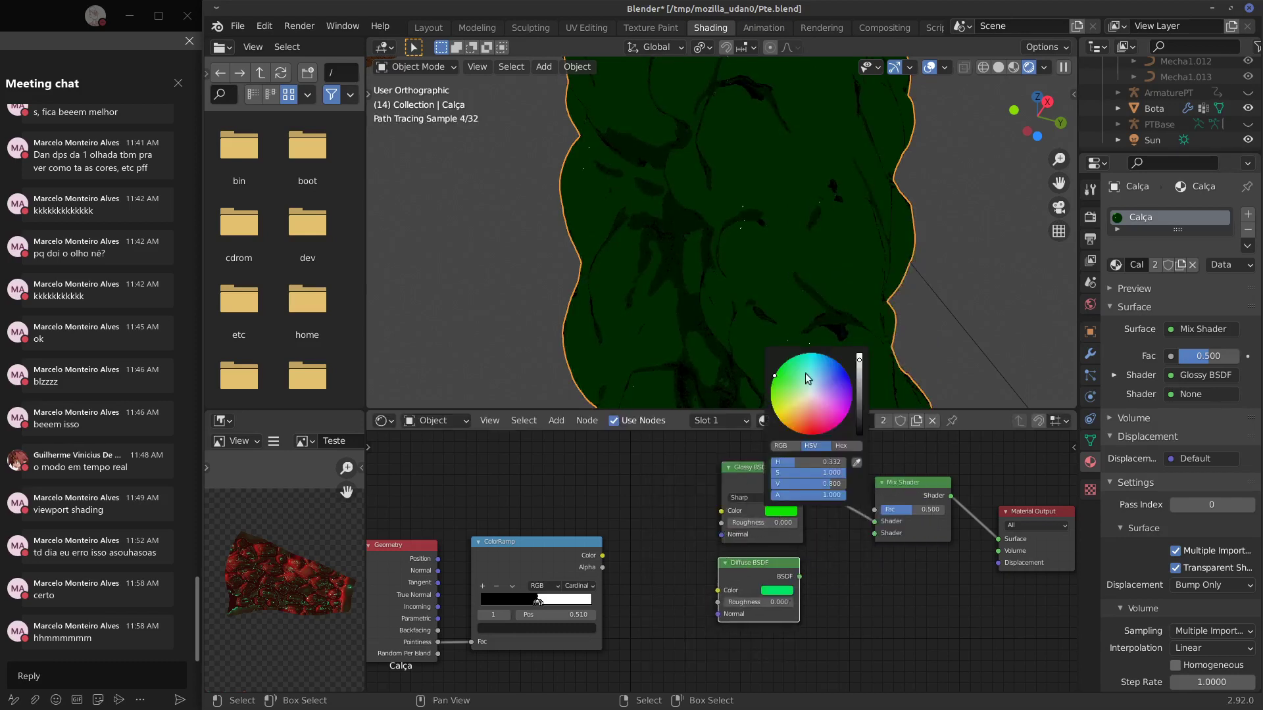
pyautogui.moveTo(805, 373); pyautogui.dragTo(804, 380)
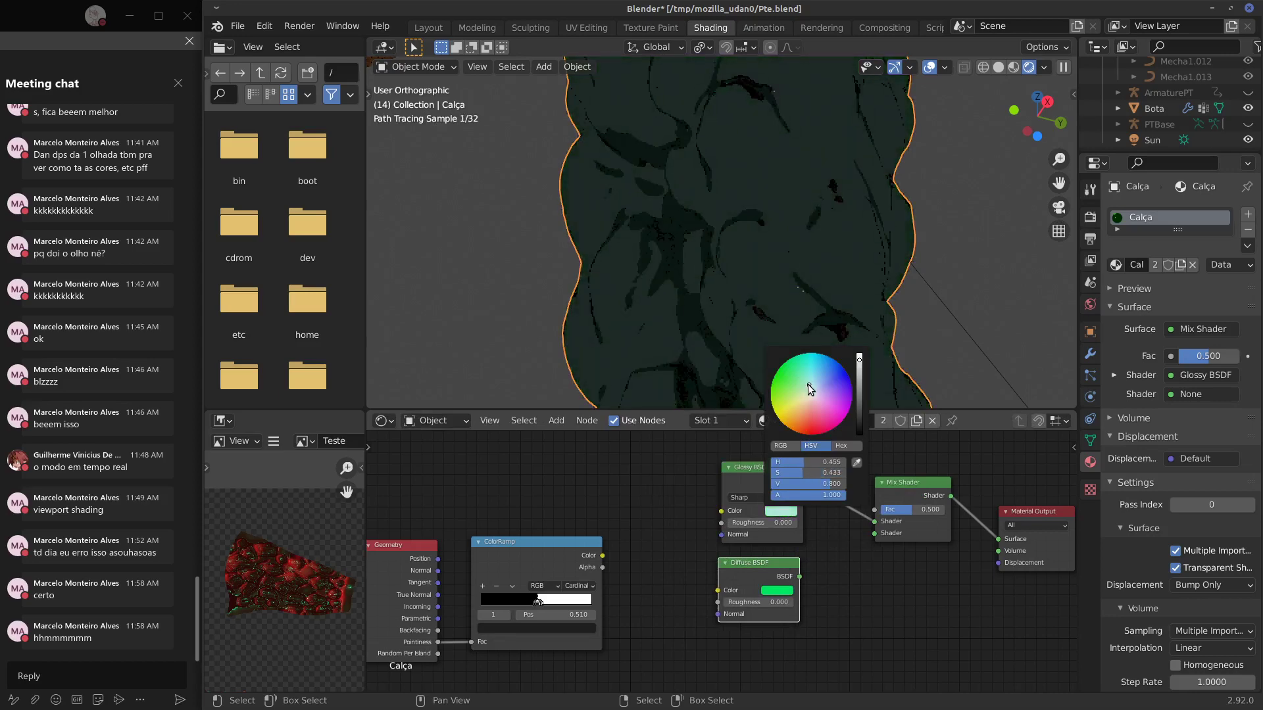
pyautogui.moveTo(799, 577); pyautogui.dragTo(874, 534)
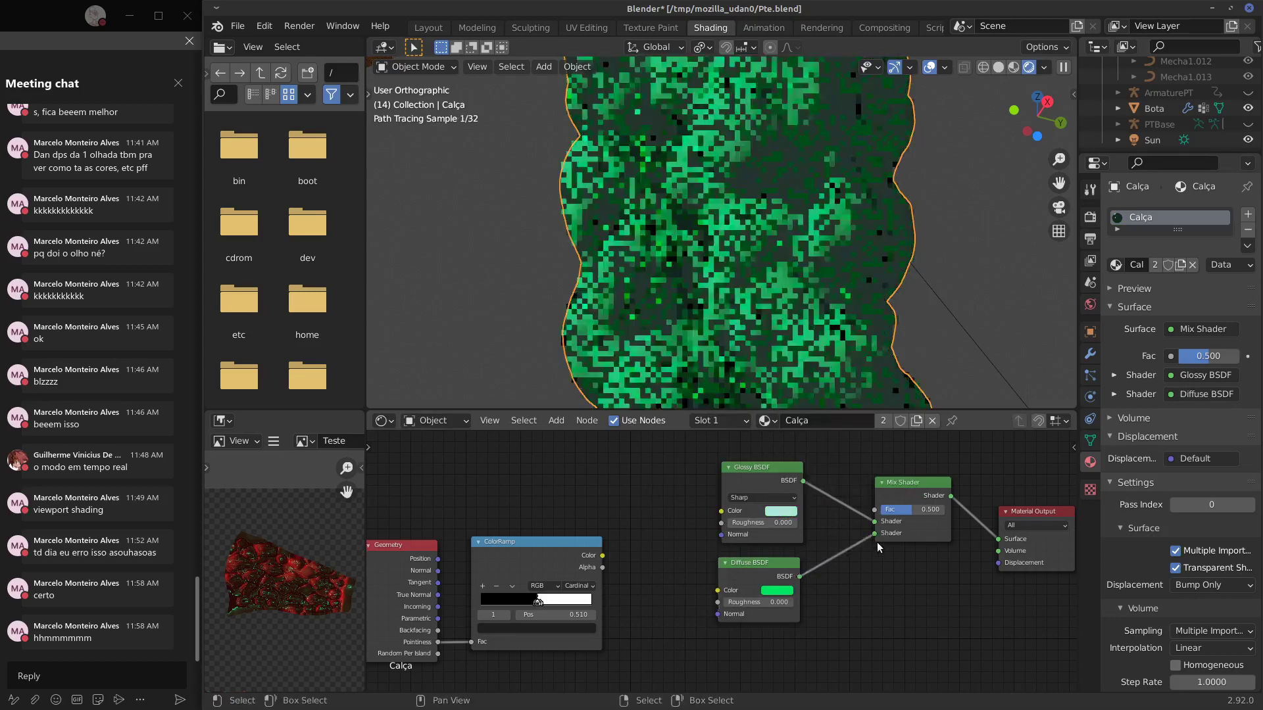
# Set the Mix Shader's Fac to 0.094 and change the Glossy BSDF's colour to a fully saturated yellowish green.
pyautogui.click(911, 509)
pyautogui.click(908, 566)
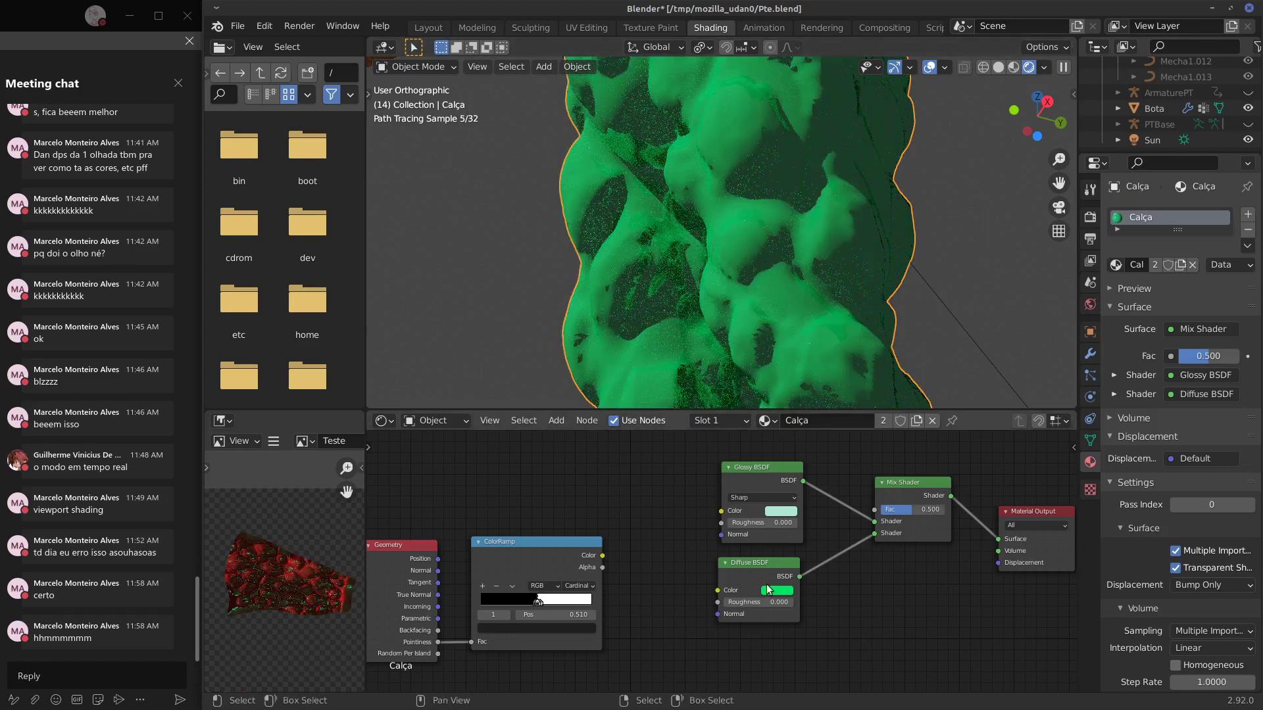
pyautogui.moveTo(786, 283); pyautogui.dragTo(746, 279, button='middle')
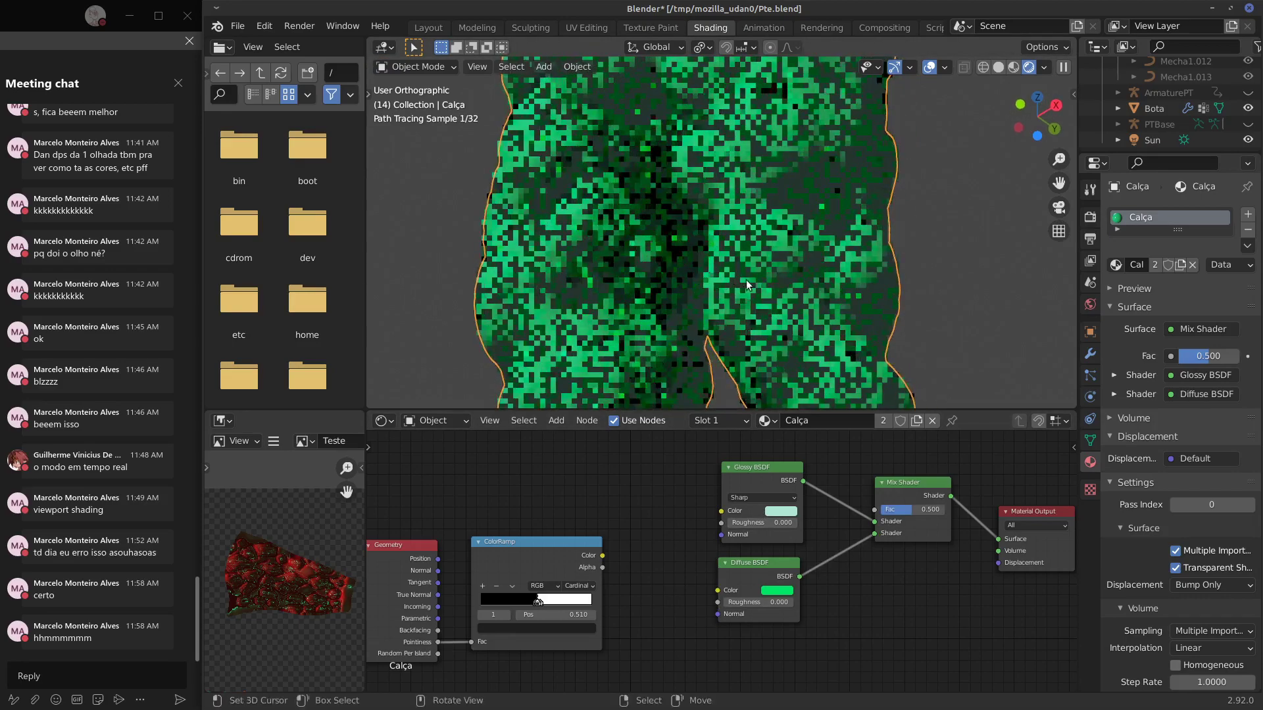
pyautogui.moveTo(911, 509)
pyautogui.mouseDown()
pyautogui.moveTo(948, 508)
pyautogui.moveTo(887, 518)
pyautogui.moveTo(903, 511)
pyautogui.mouseUp()
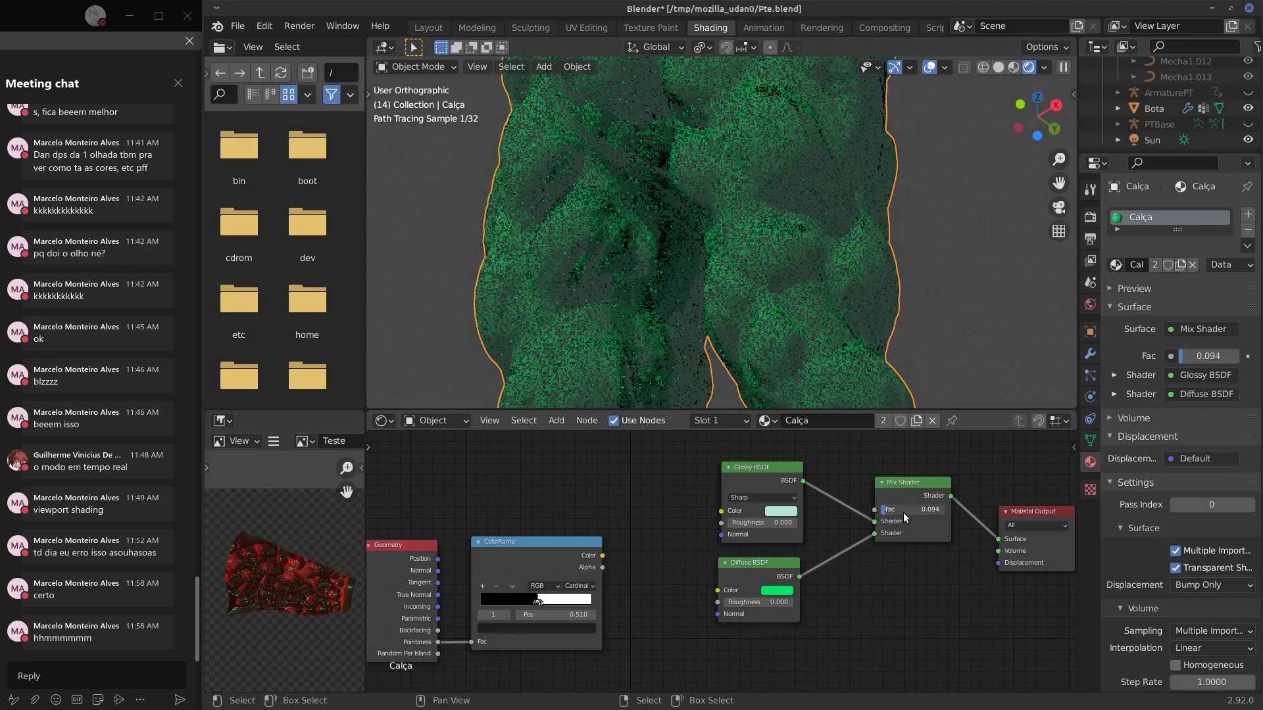
pyautogui.click(782, 511)
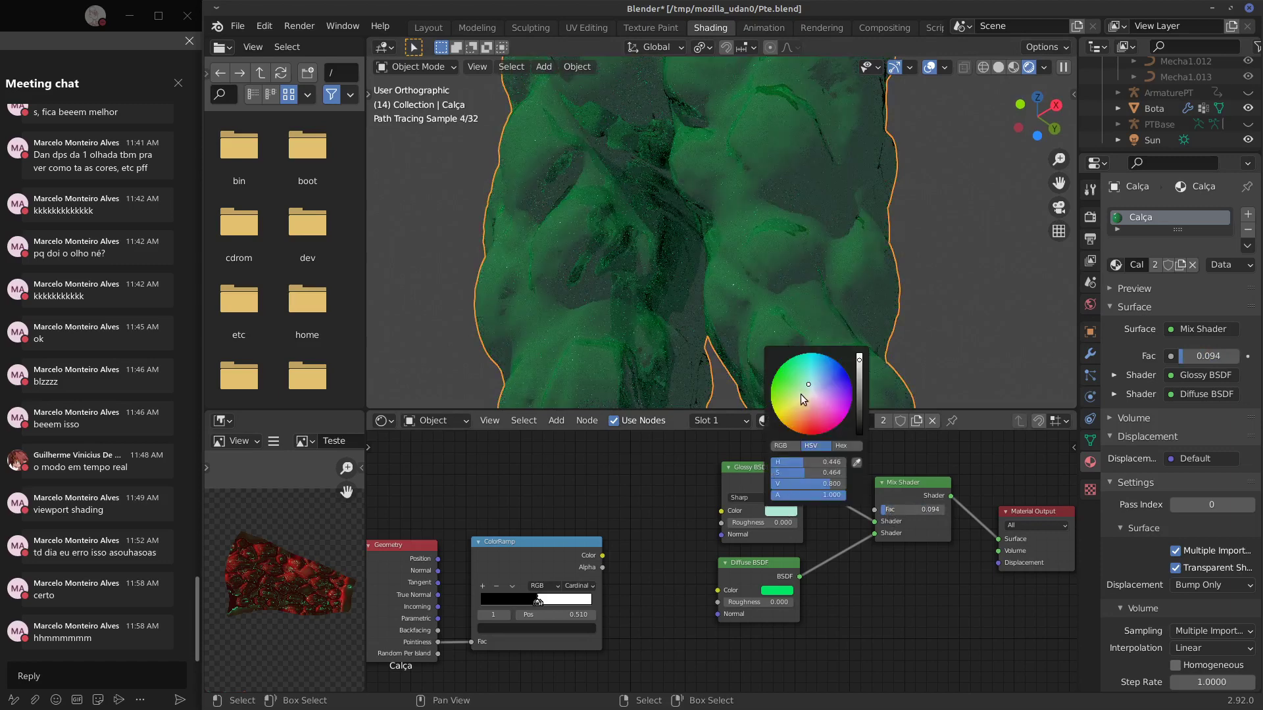
pyautogui.click(771, 387)
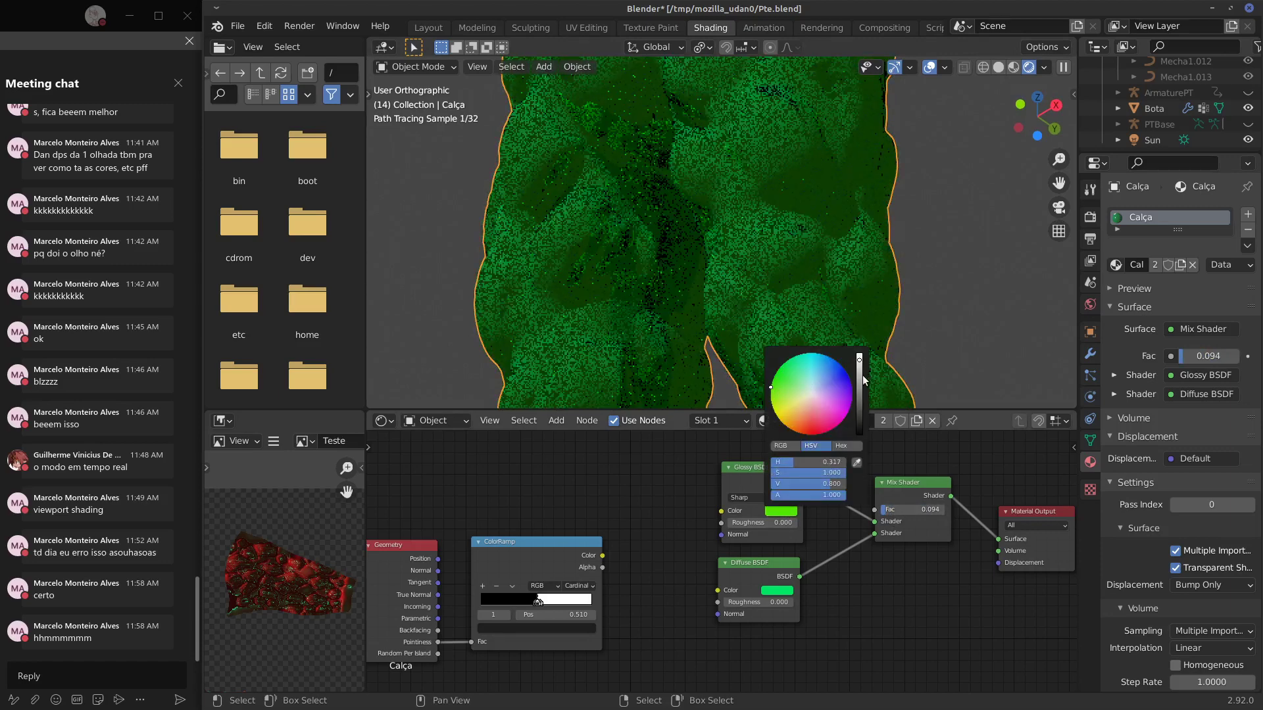
# Try the Ashikhmin-Shirley and Beckmann distributions on the Glossy BSDF, ending on Ashikhmin-Shirley.
pyautogui.click(742, 499)
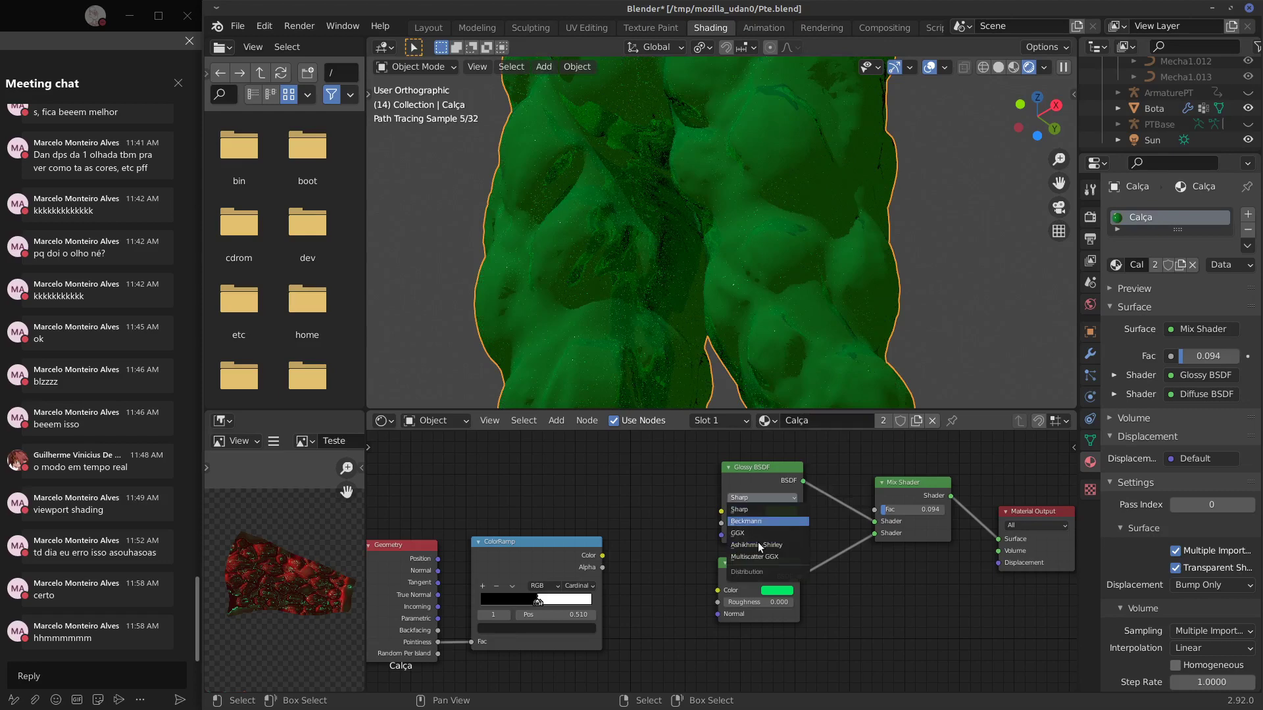
pyautogui.click(758, 541)
pyautogui.click(759, 499)
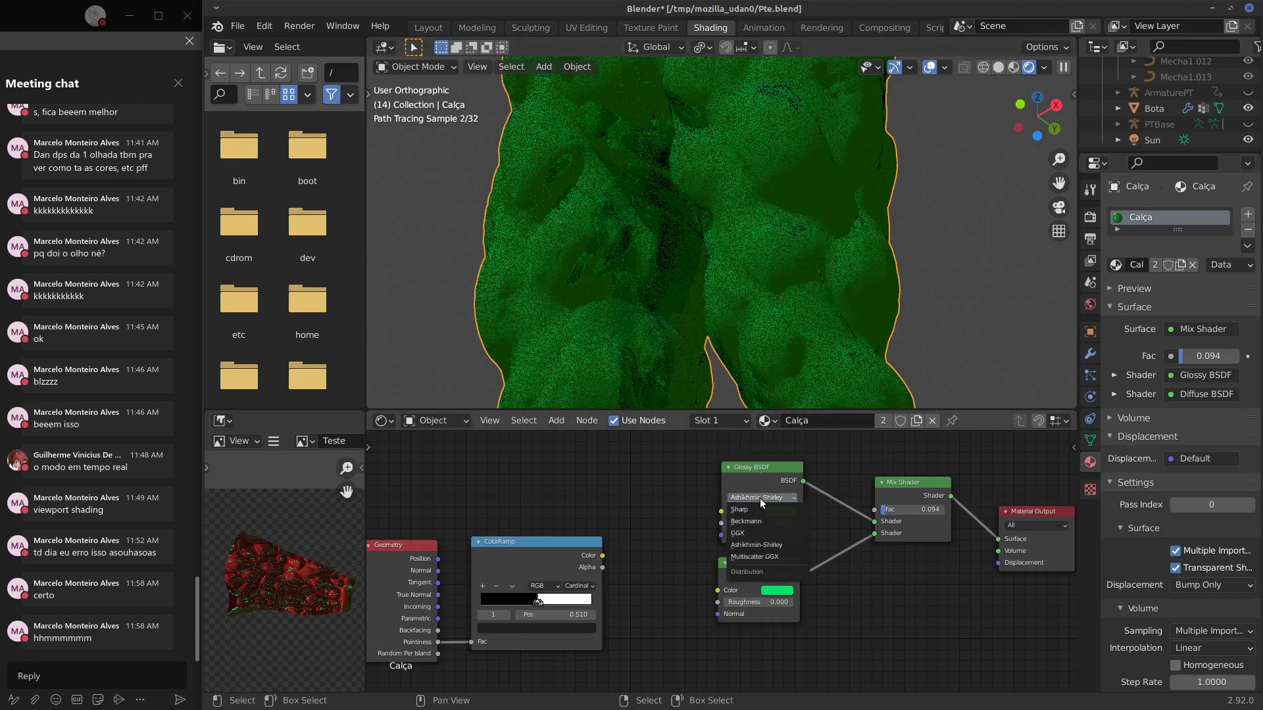
pyautogui.click(757, 519)
pyautogui.click(760, 496)
pyautogui.click(770, 547)
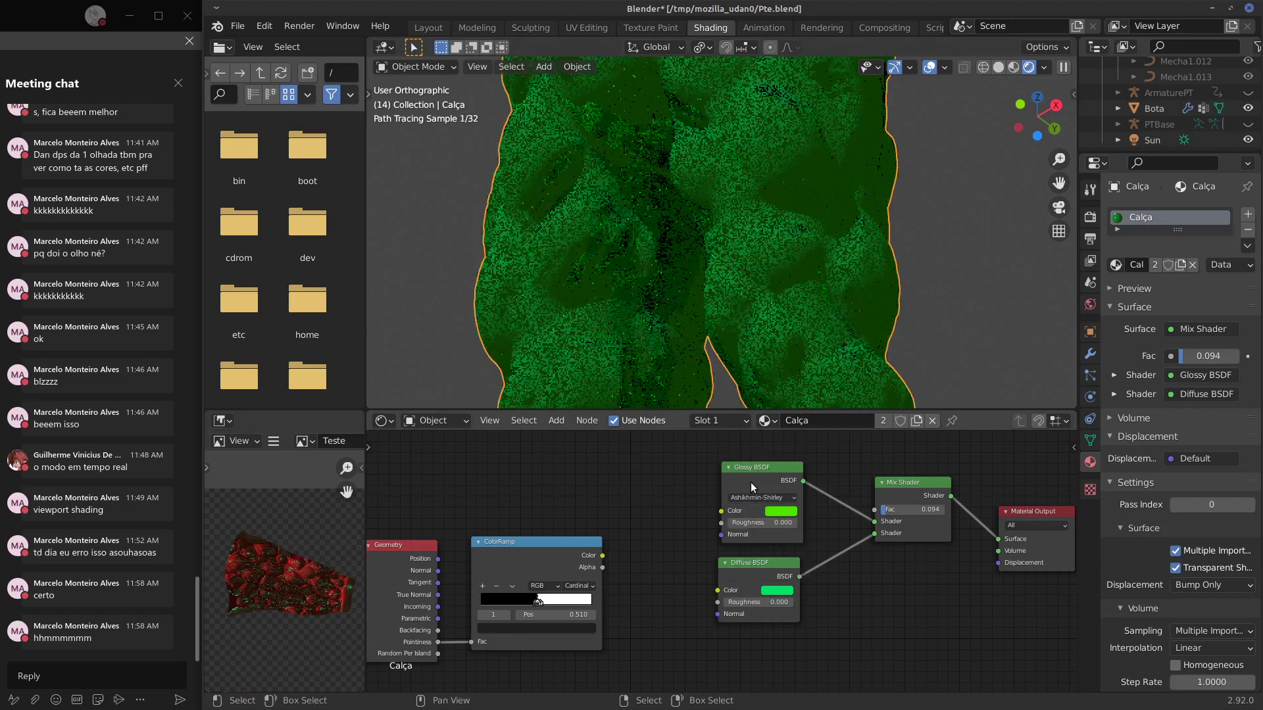
# Replace the Glossy BSDF with a Glass BSDF linked to the Mix Shader's first shader input.
pyautogui.press('x')
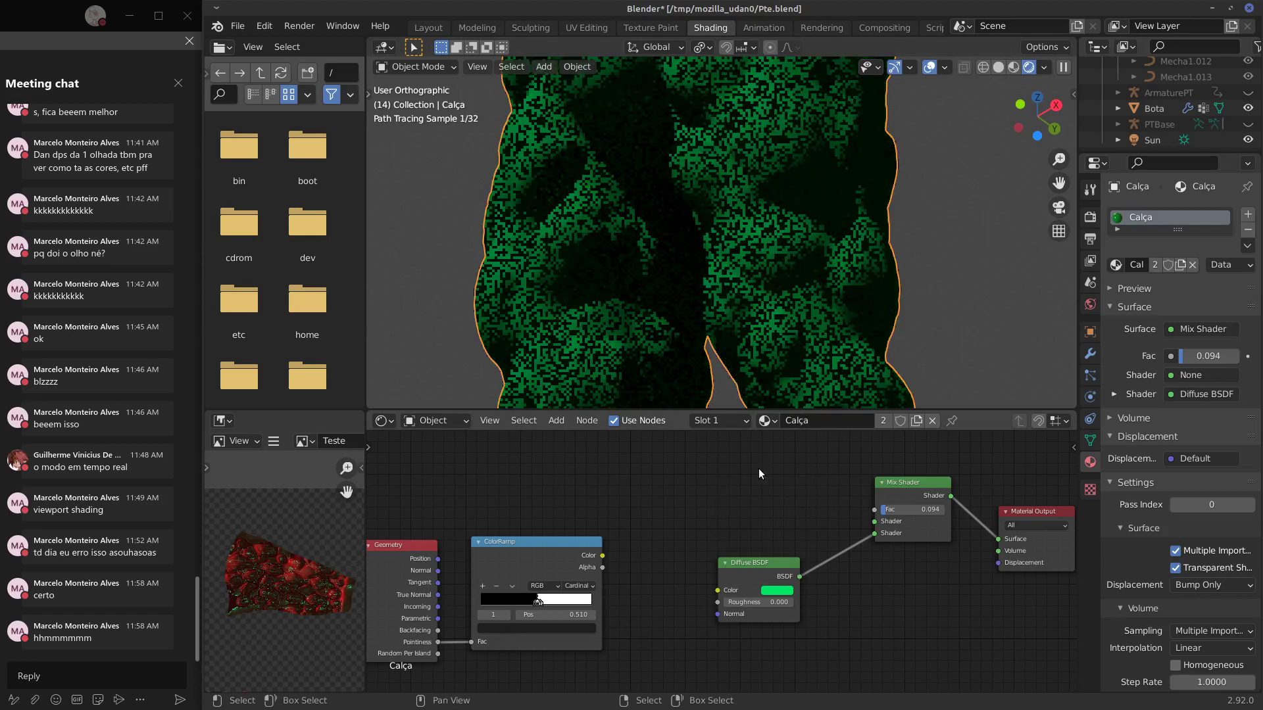
pyautogui.hotkey('shift', 'a')
pyautogui.moveTo(750, 471)
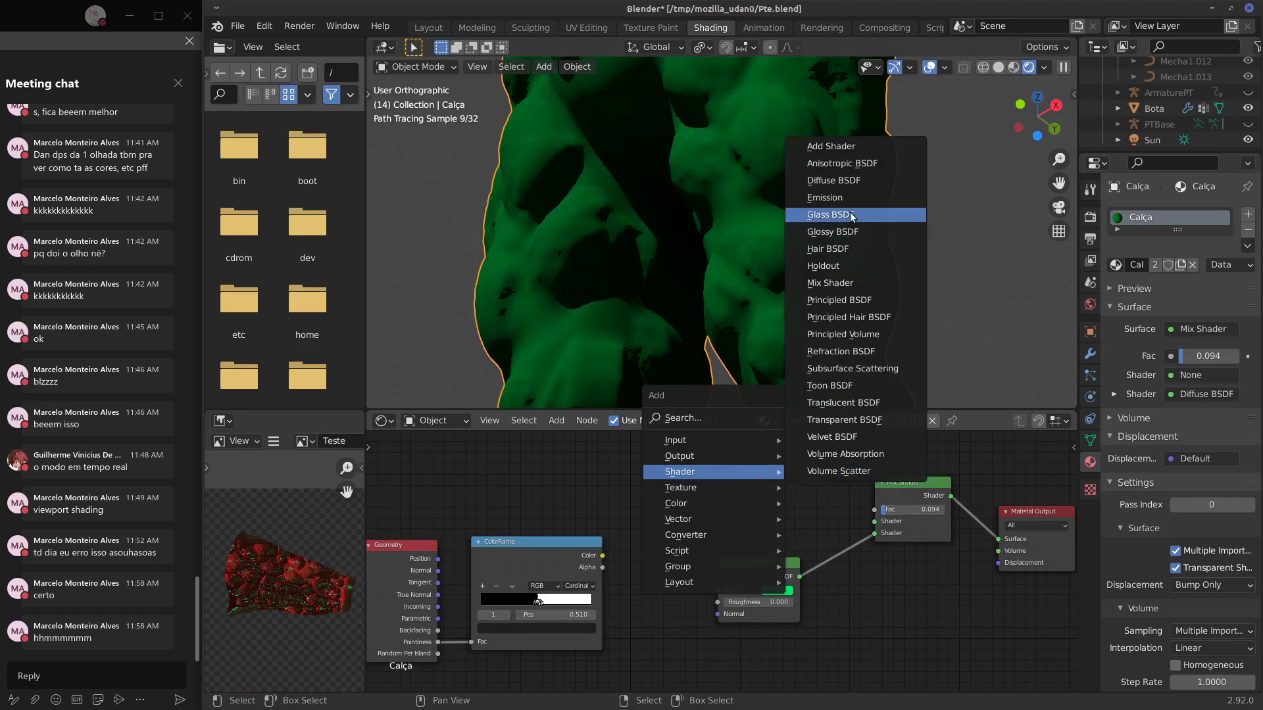
pyautogui.click(830, 215)
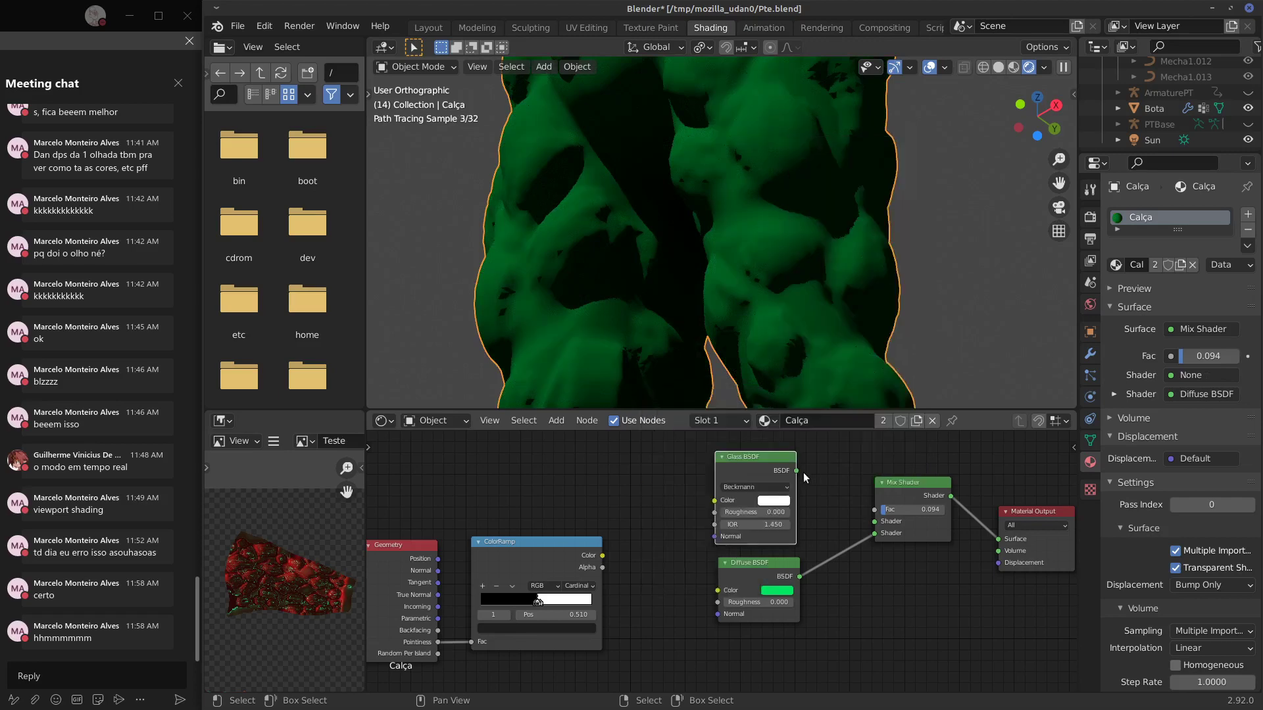
pyautogui.moveTo(796, 471); pyautogui.dragTo(874, 520)
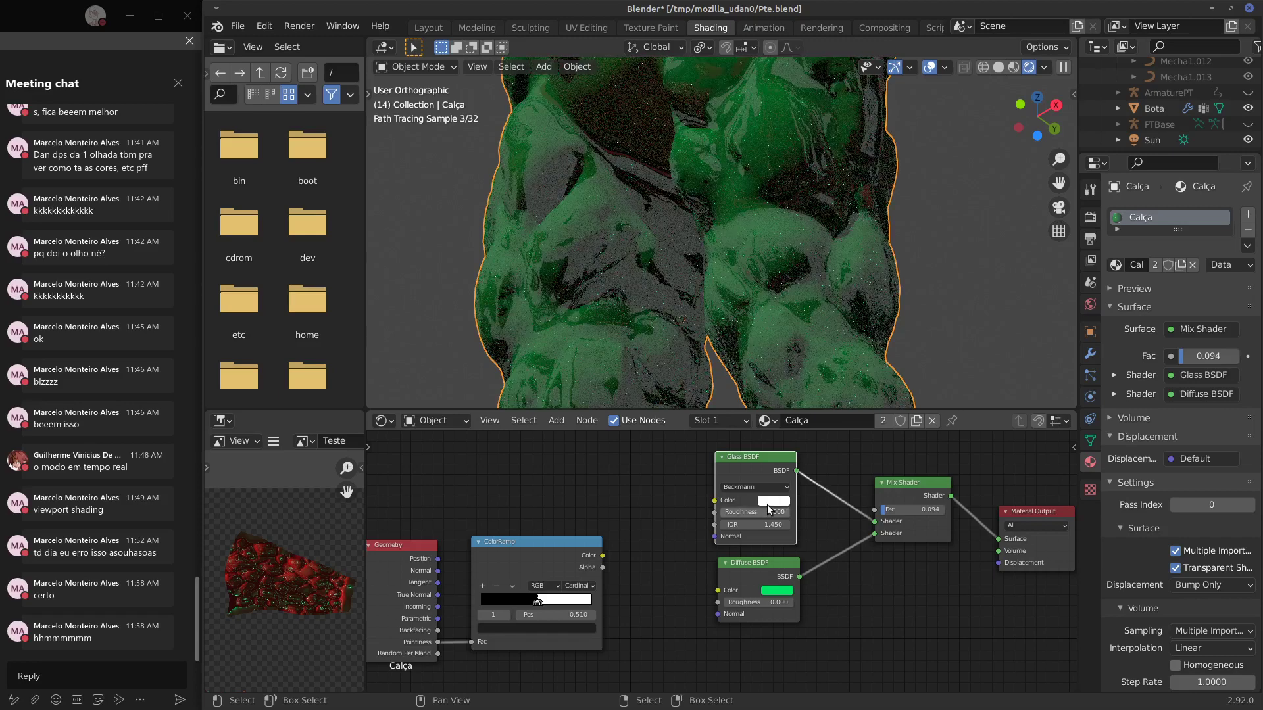
# Set the Glass BSDF's colour to a bright green with hue 0.317 and its distribution to Sharp.
pyautogui.click(767, 504)
pyautogui.click(773, 379)
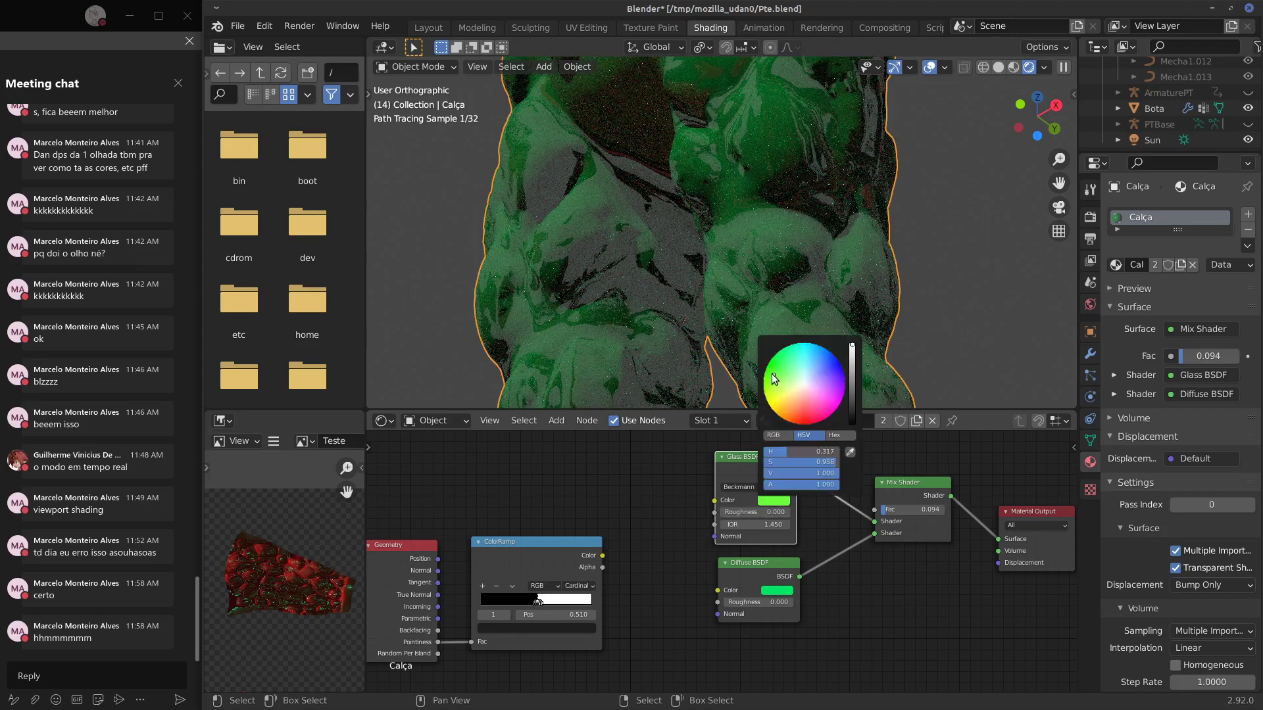
pyautogui.click(760, 487)
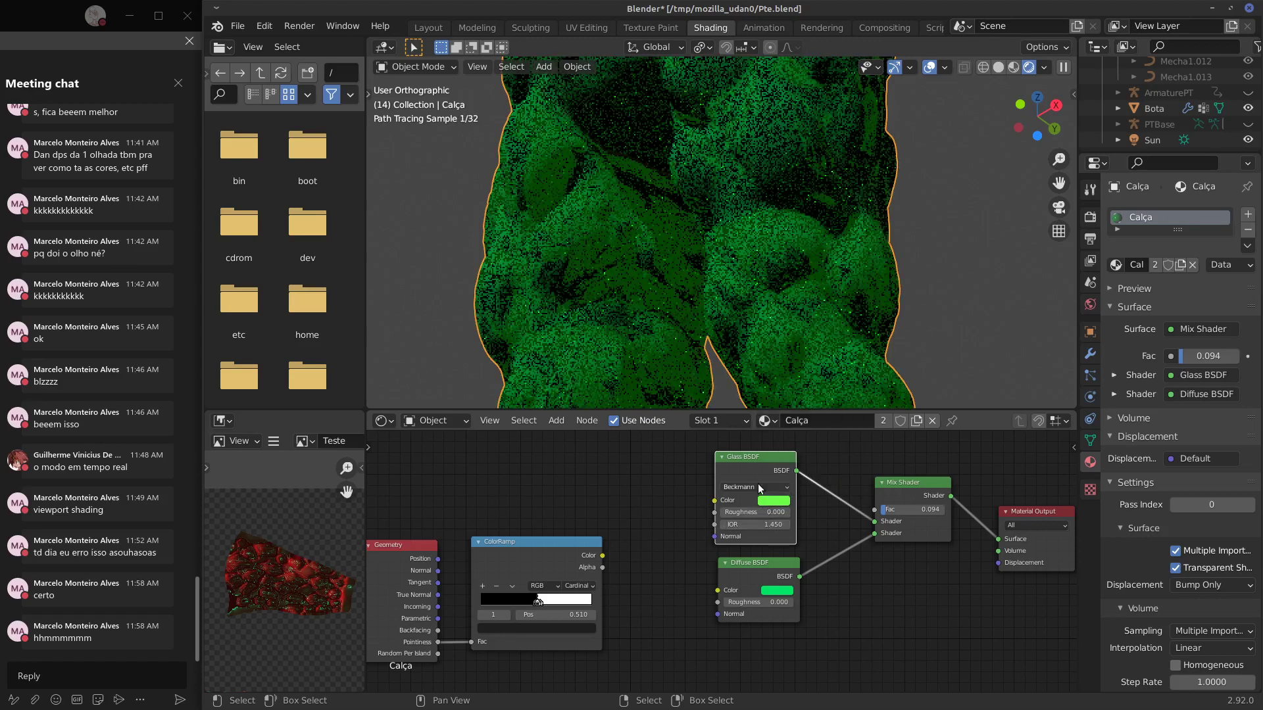
pyautogui.click(756, 498)
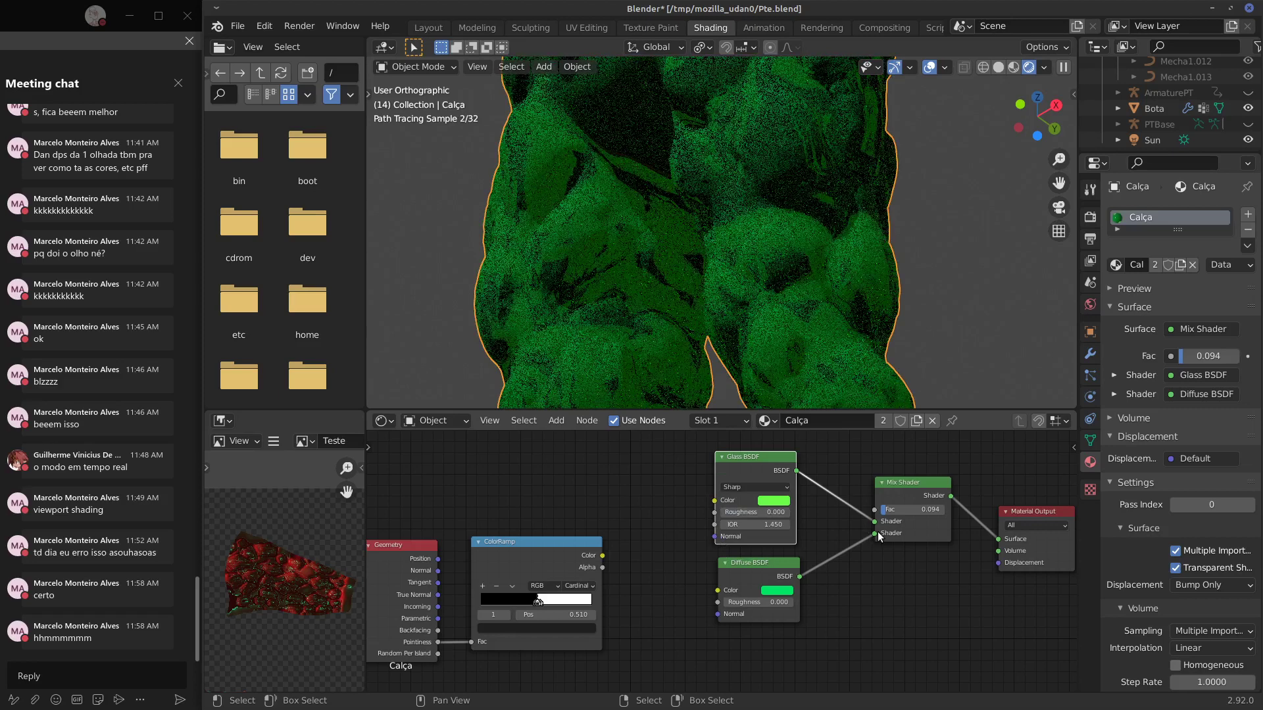
# Try the Glass BSDF linked directly to the Material Output's Surface input, and return its link to the Mix Shader.
pyautogui.click(877, 532)
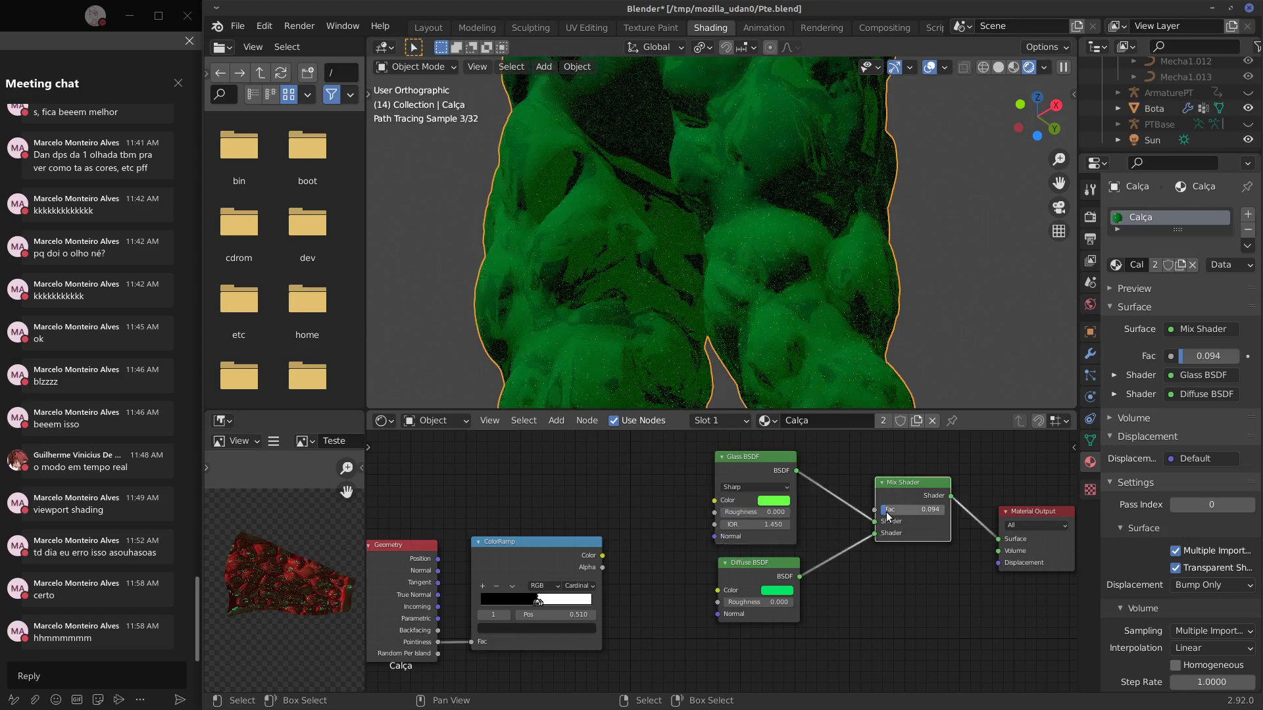
pyautogui.moveTo(887, 517); pyautogui.dragTo(997, 539)
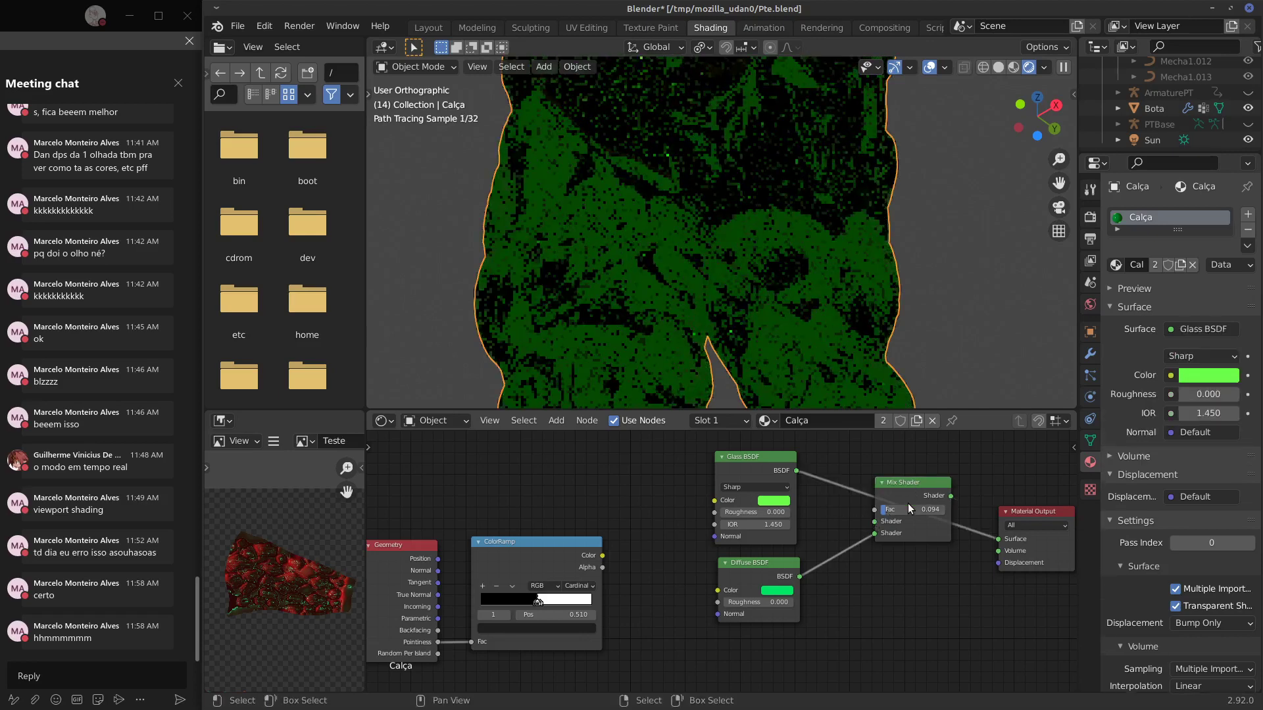
pyautogui.moveTo(907, 504); pyautogui.dragTo(916, 476)
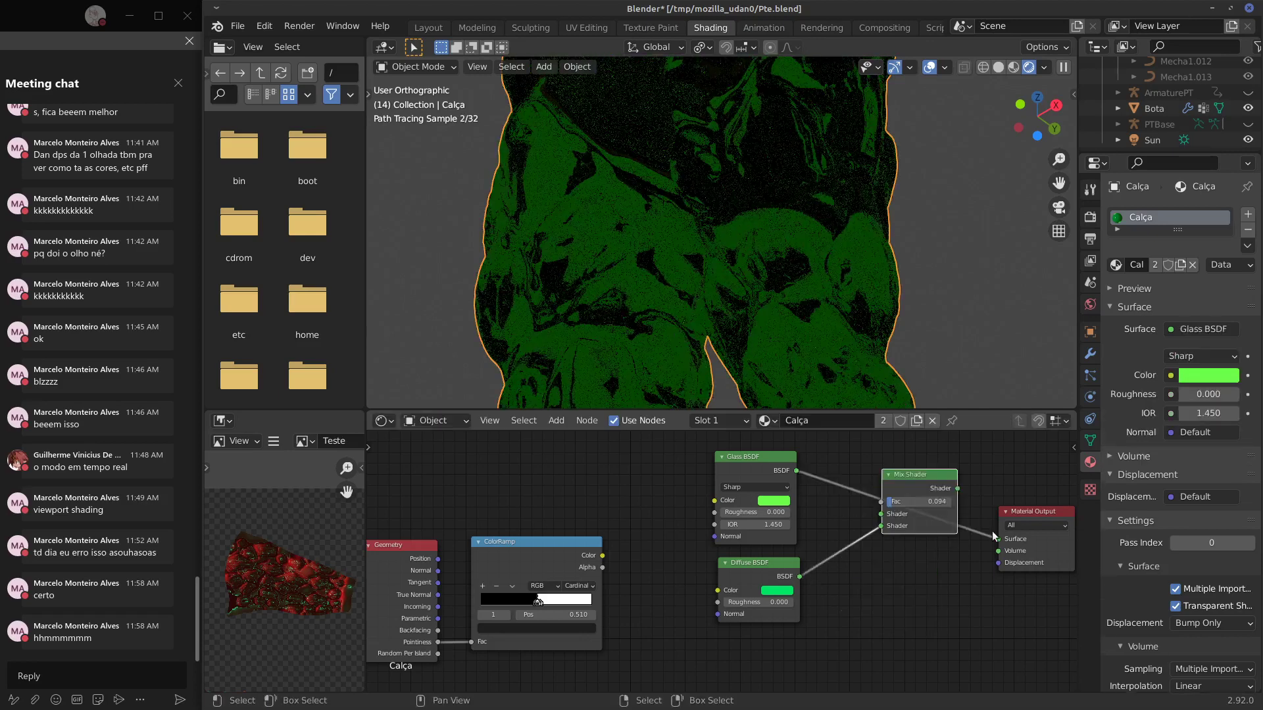
pyautogui.moveTo(997, 538); pyautogui.dragTo(962, 487)
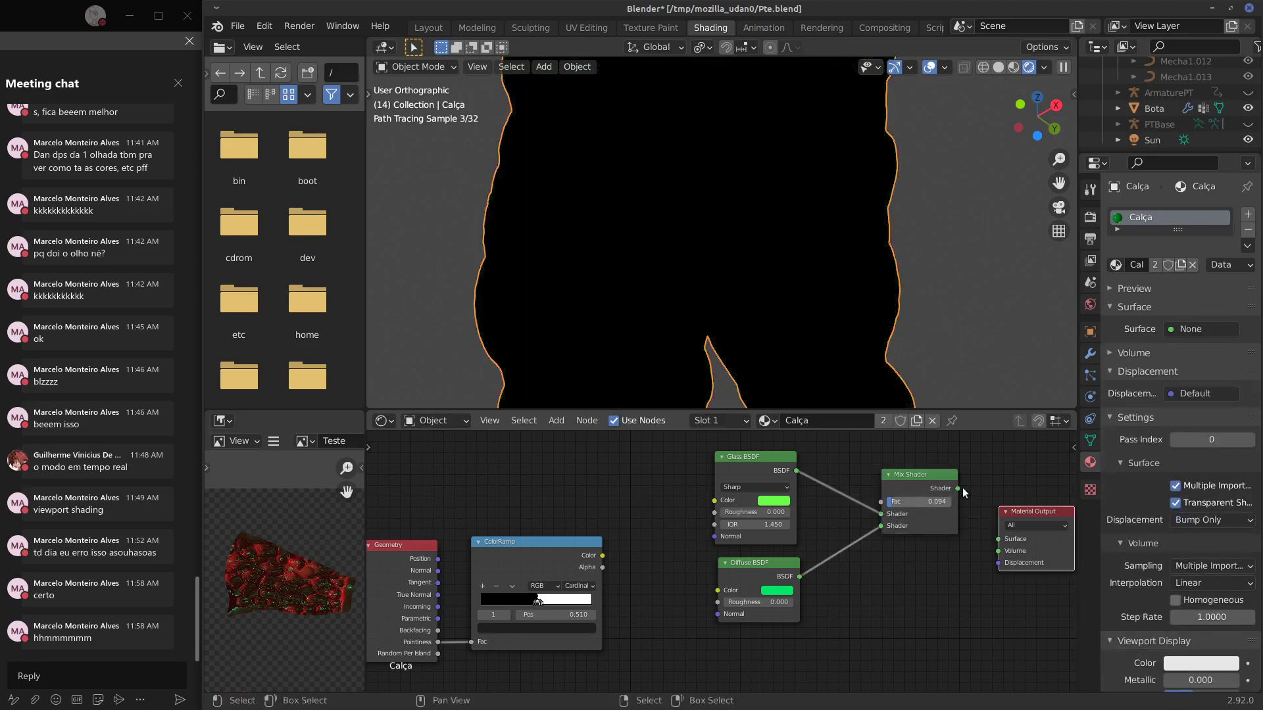
# Set the Mix Shader's Fac to 0.29 and link its output to the Material Output's Surface input.
pyautogui.click(914, 504)
pyautogui.write('0.29')
pyautogui.press('Return')
pyautogui.moveTo(957, 488); pyautogui.dragTo(998, 539)
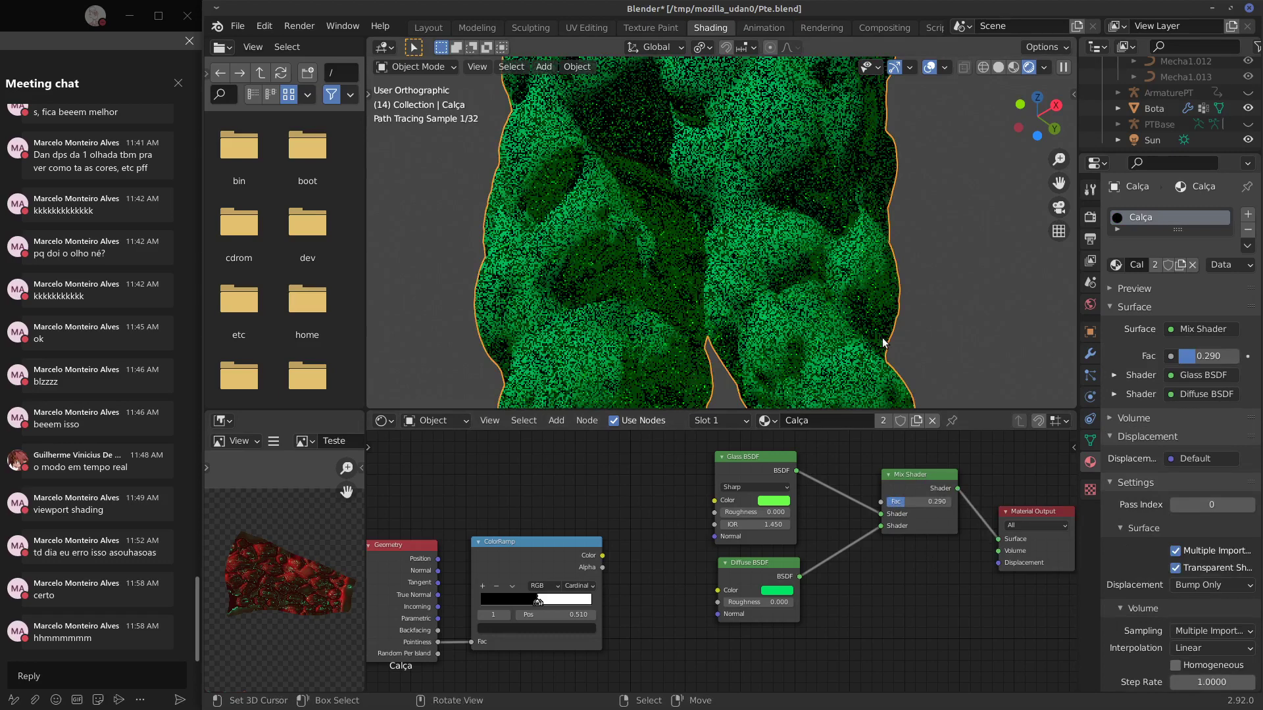
# Lower the Mix Shader's Fac to 0.1 and check the trousers from another angle.
pyautogui.click(905, 502)
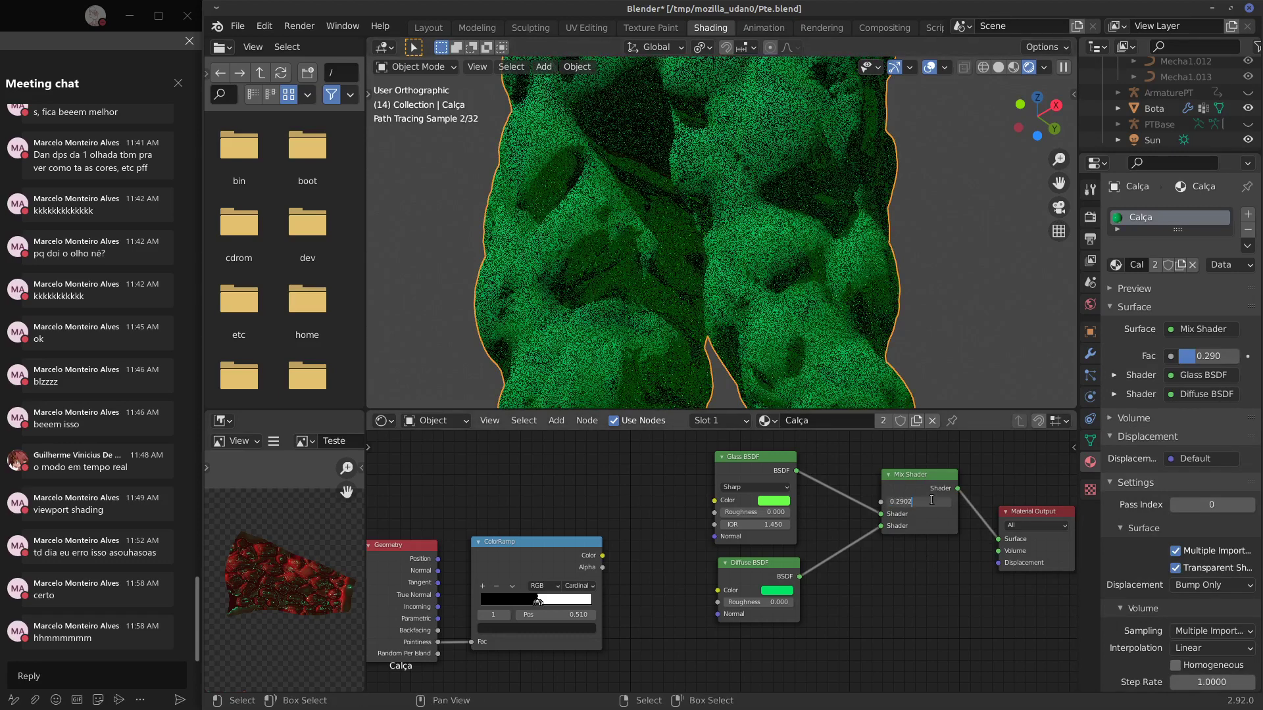
pyautogui.write('0')
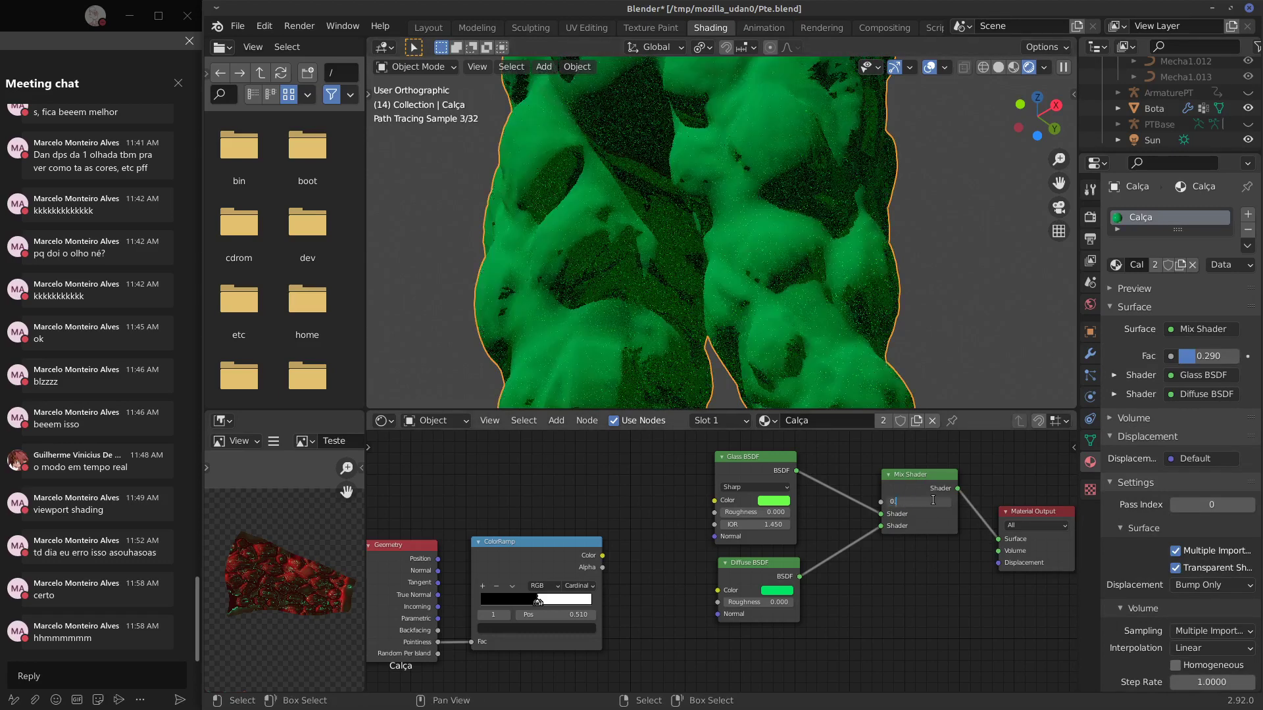
pyautogui.write('.1')
pyautogui.press('Return')
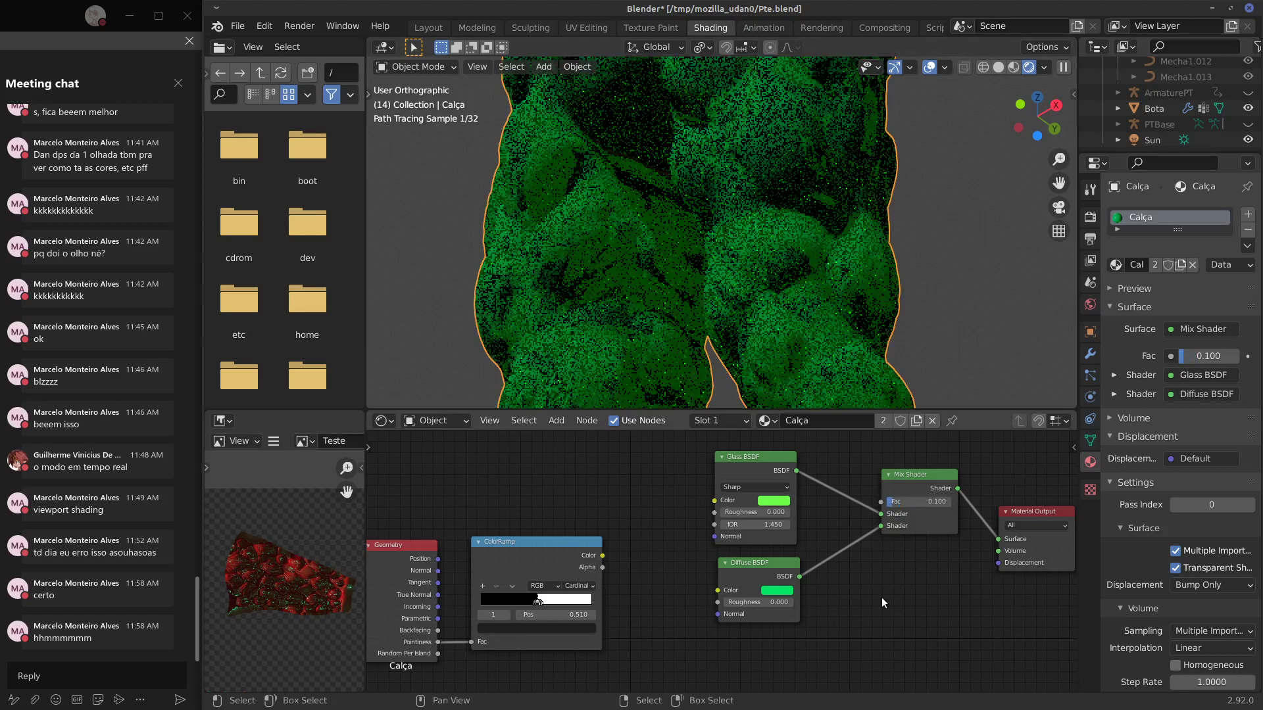
pyautogui.moveTo(704, 243)
pyautogui.mouseDown(button='middle')
pyautogui.moveTo(775, 273)
pyautogui.moveTo(682, 243)
pyautogui.mouseUp(button='middle')
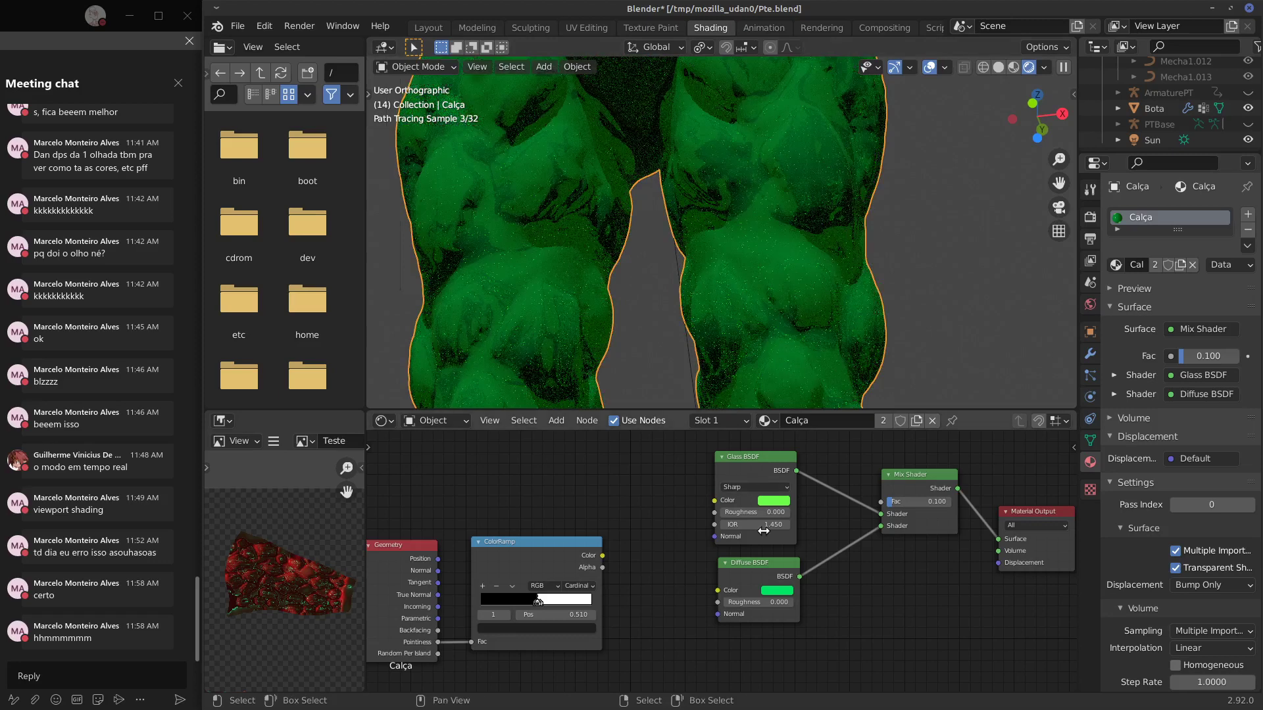
# Add a Fresnel node beside the Glass BSDF and try its Fac output on the IOR input, ending on Roughness.
pyautogui.hotkey('shift', 'a')
pyautogui.moveTo(541, 441)
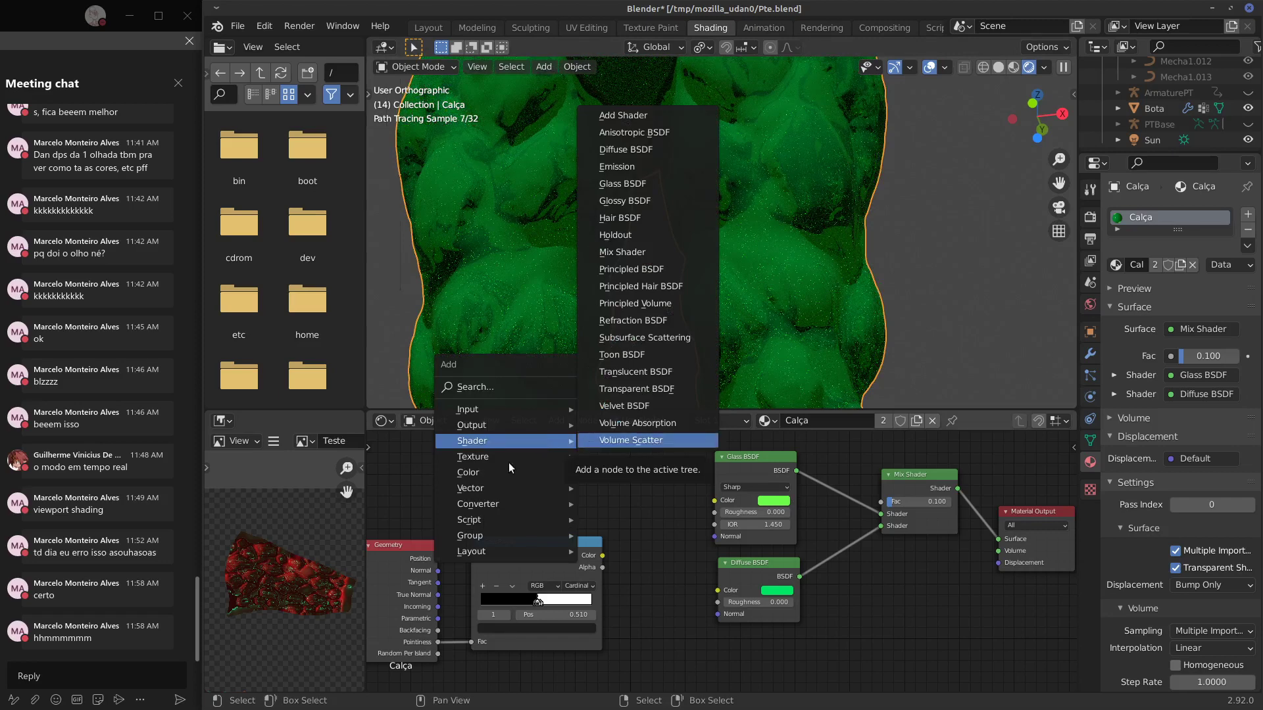
pyautogui.moveTo(483, 409)
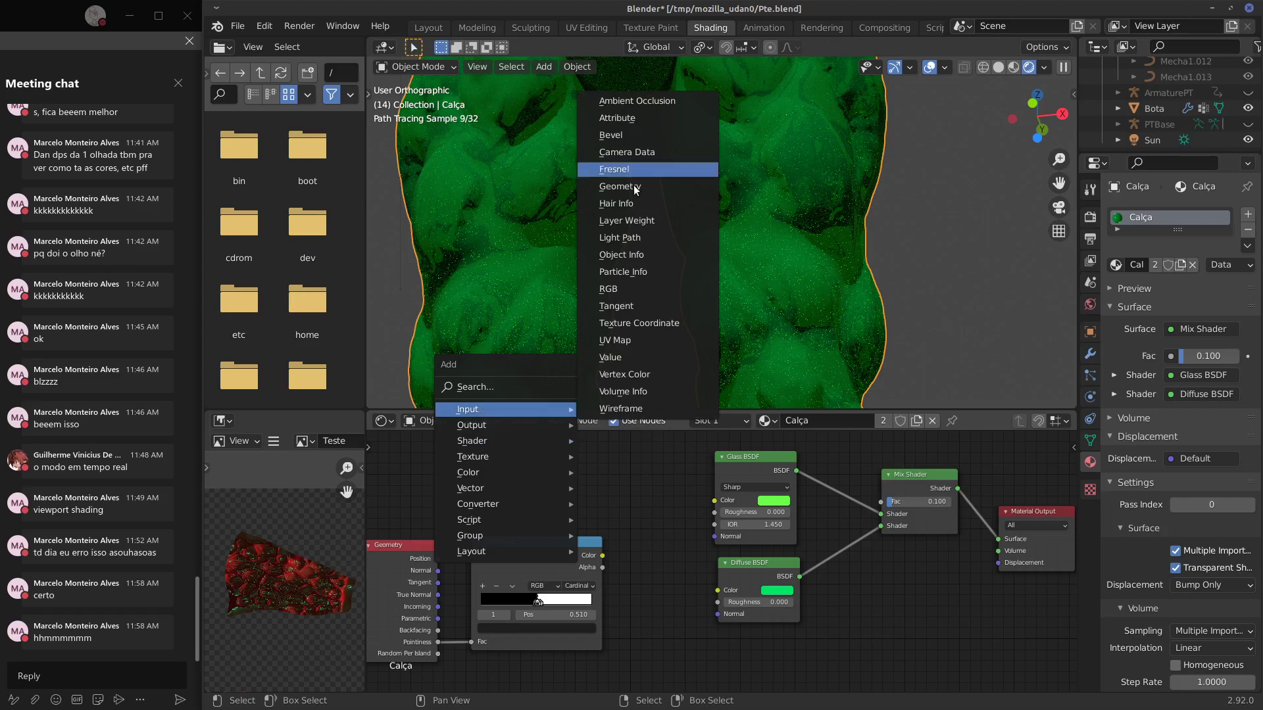
pyautogui.click(630, 170)
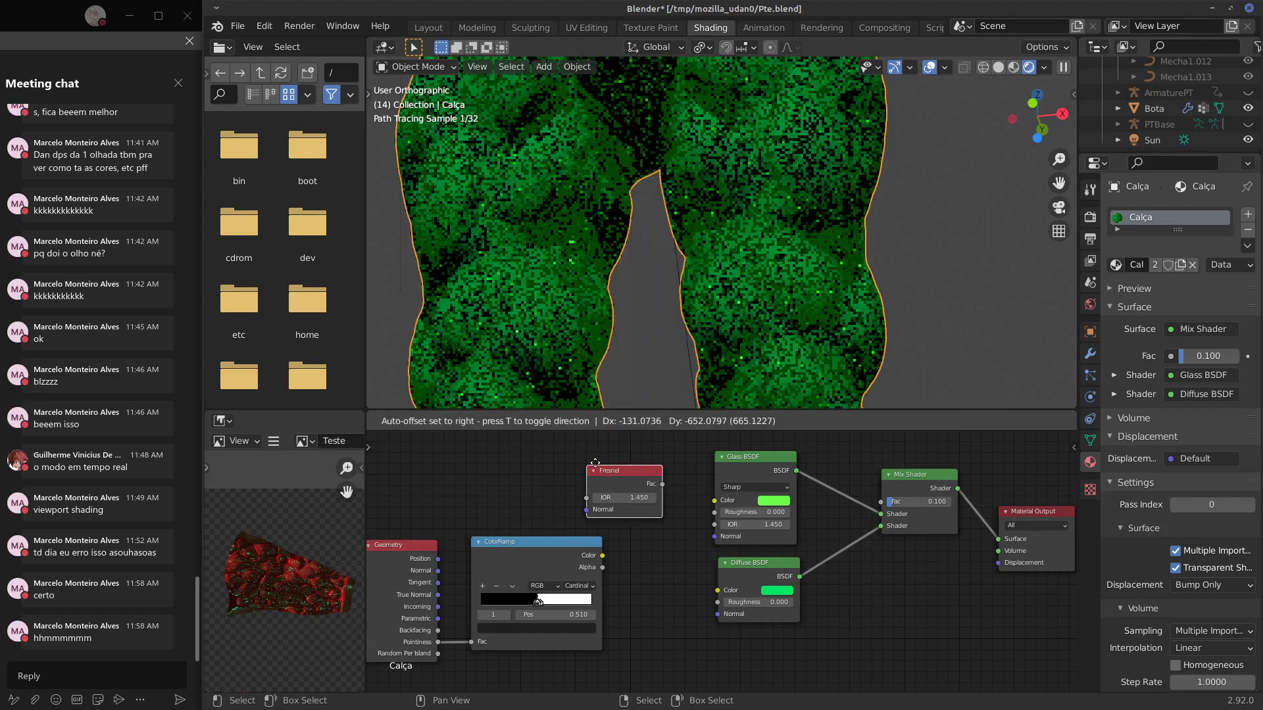
pyautogui.click(602, 463)
pyautogui.moveTo(669, 484); pyautogui.dragTo(716, 524)
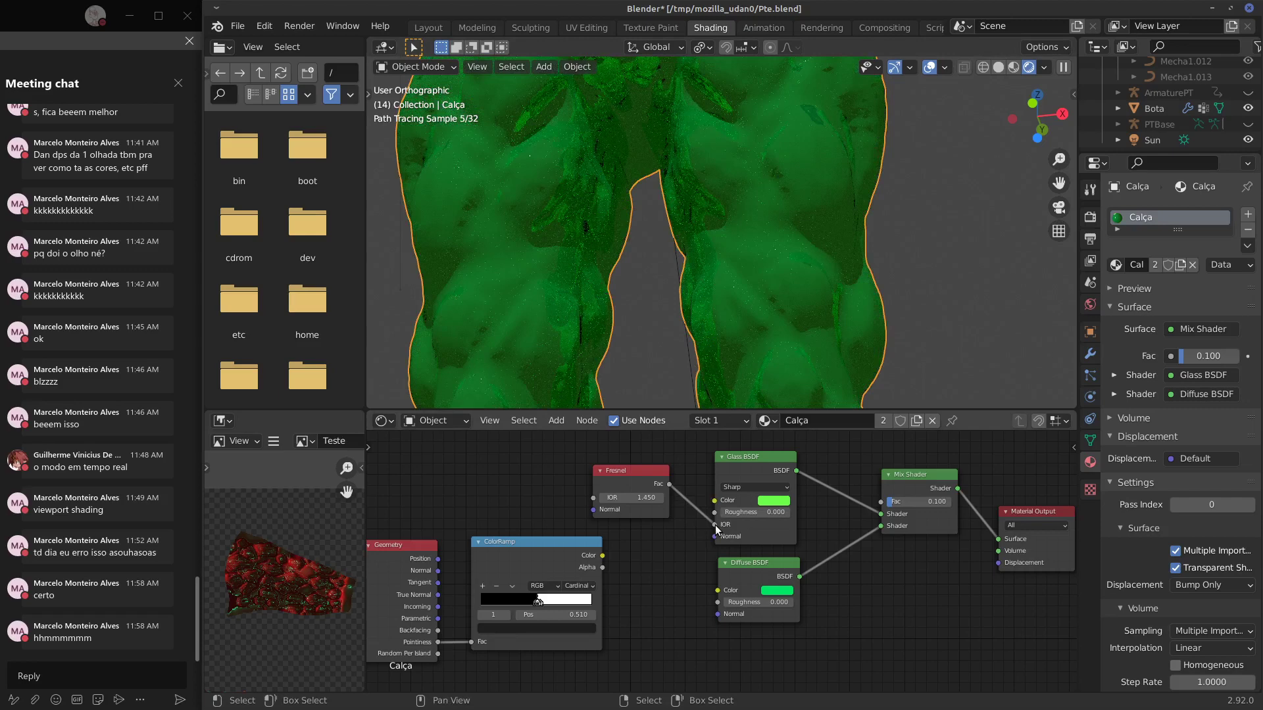
pyautogui.moveTo(715, 525); pyautogui.dragTo(715, 512)
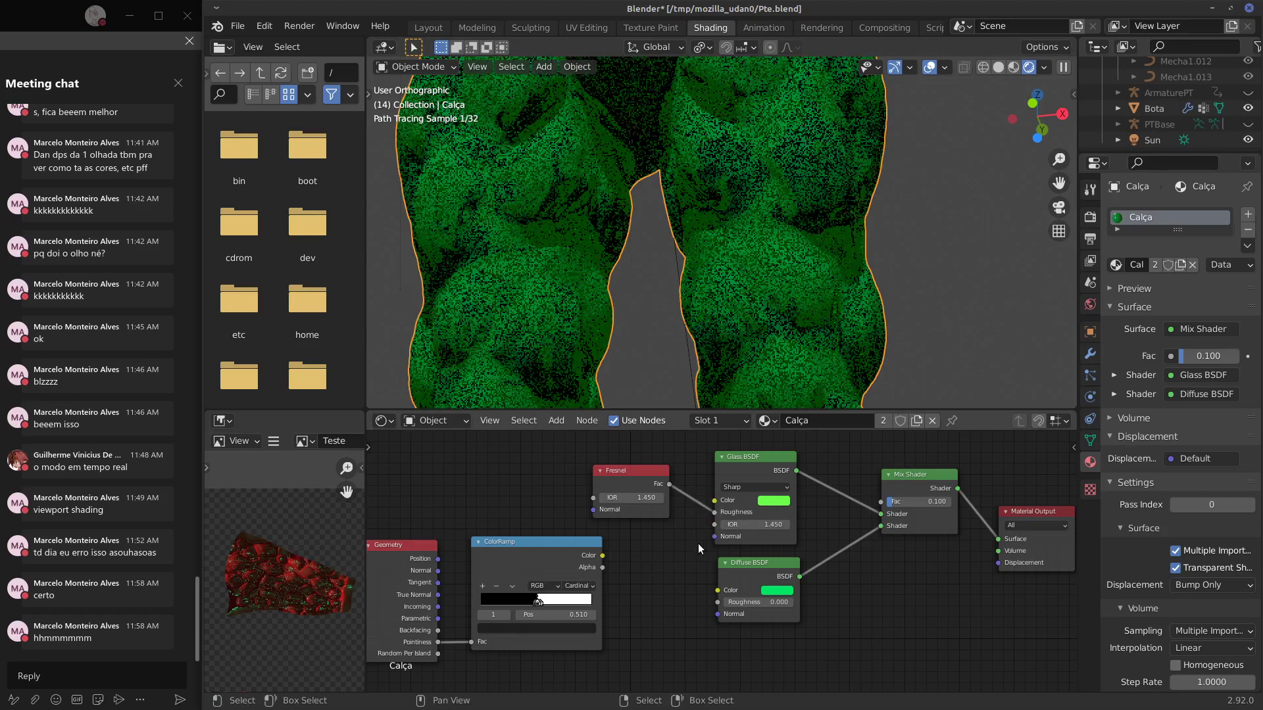
pyautogui.moveTo(713, 381); pyautogui.dragTo(688, 382, button='middle')
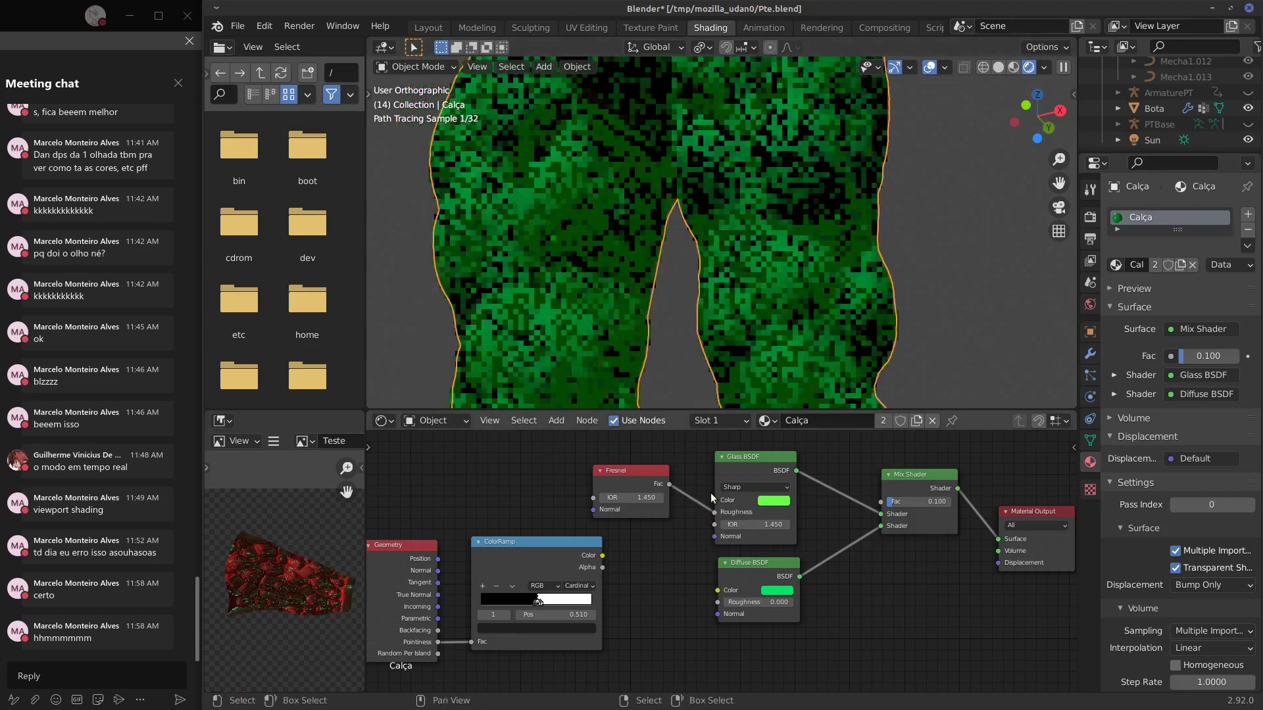
# Delete the Fresnel node and move the Diffuse BSDF and Mix Shader closer to the Glass BSDF.
pyautogui.click(653, 487)
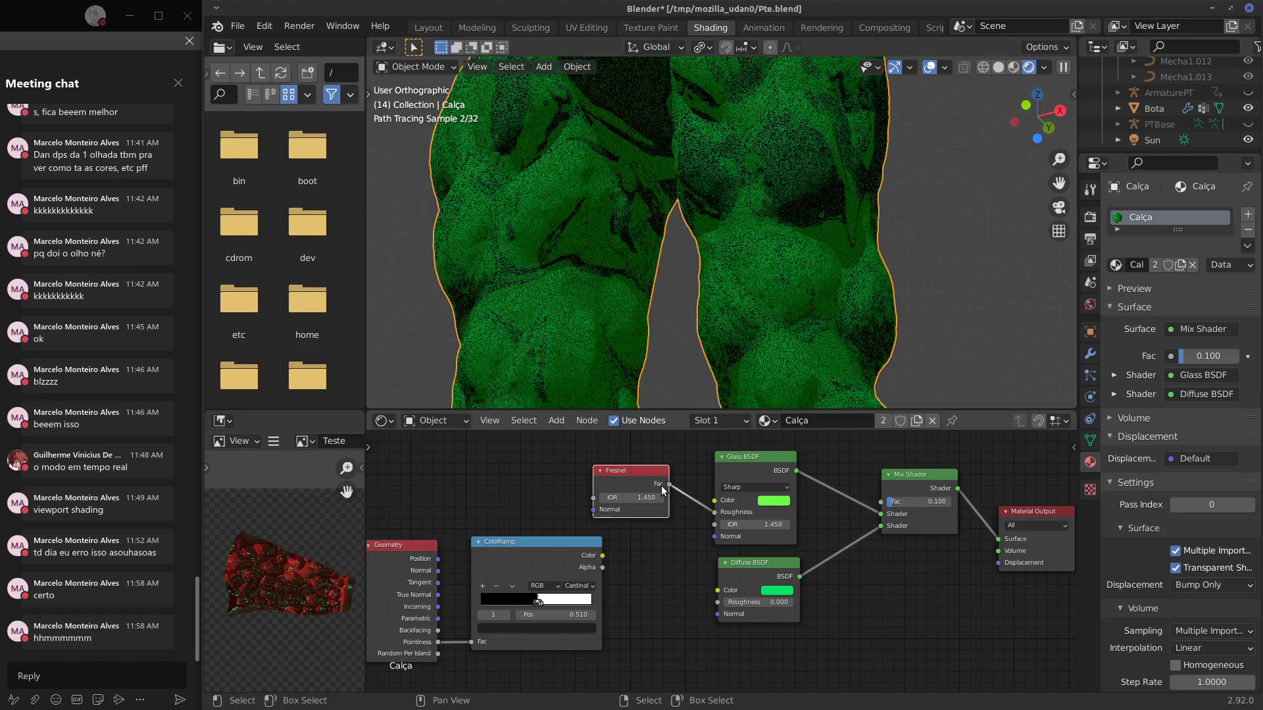
pyautogui.press('x')
pyautogui.moveTo(797, 564); pyautogui.dragTo(772, 605, button='middle')
pyautogui.moveTo(708, 564); pyautogui.dragTo(710, 538)
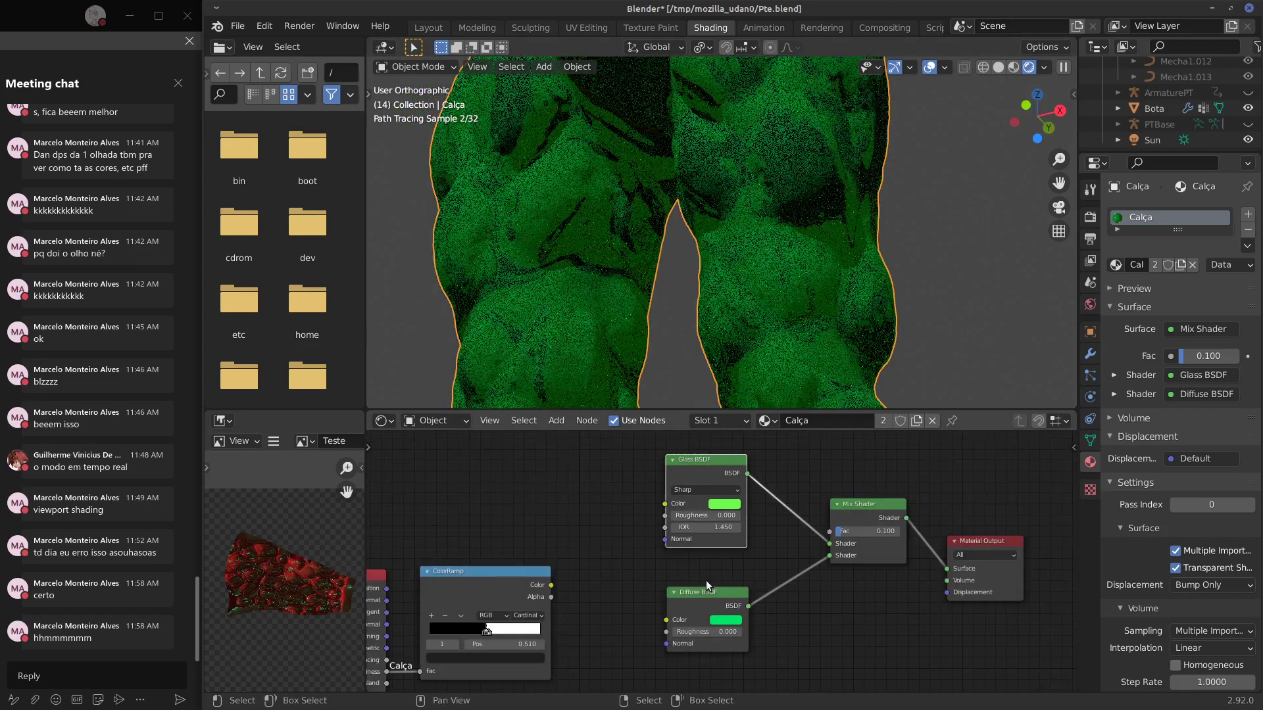
pyautogui.moveTo(700, 582); pyautogui.dragTo(694, 552)
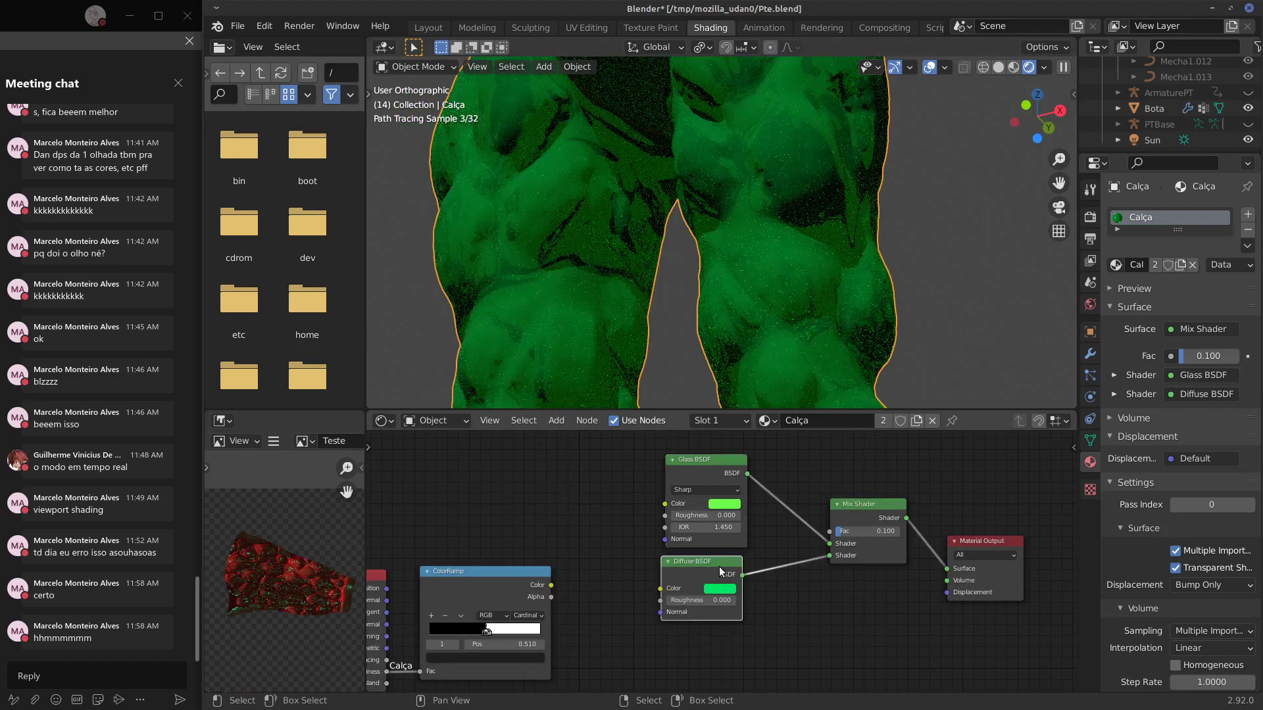
pyautogui.moveTo(854, 505); pyautogui.dragTo(810, 484)
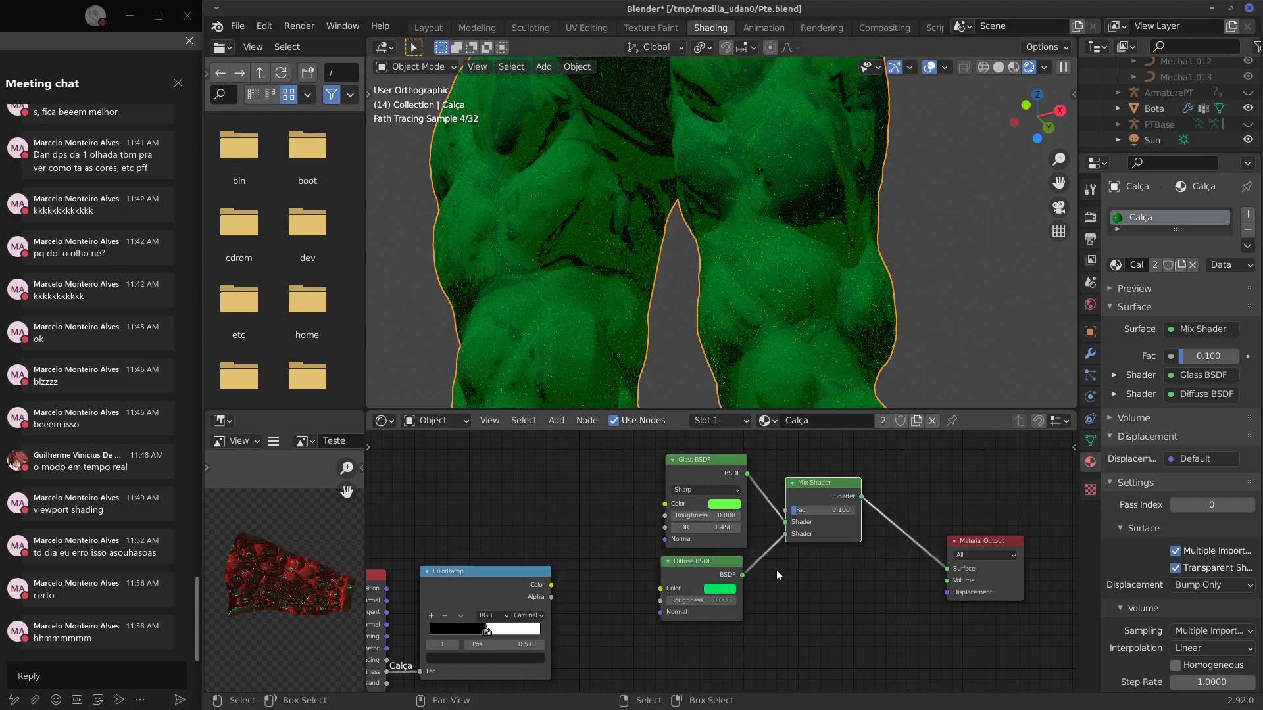
pyautogui.moveTo(782, 302); pyautogui.dragTo(764, 345, button='middle')
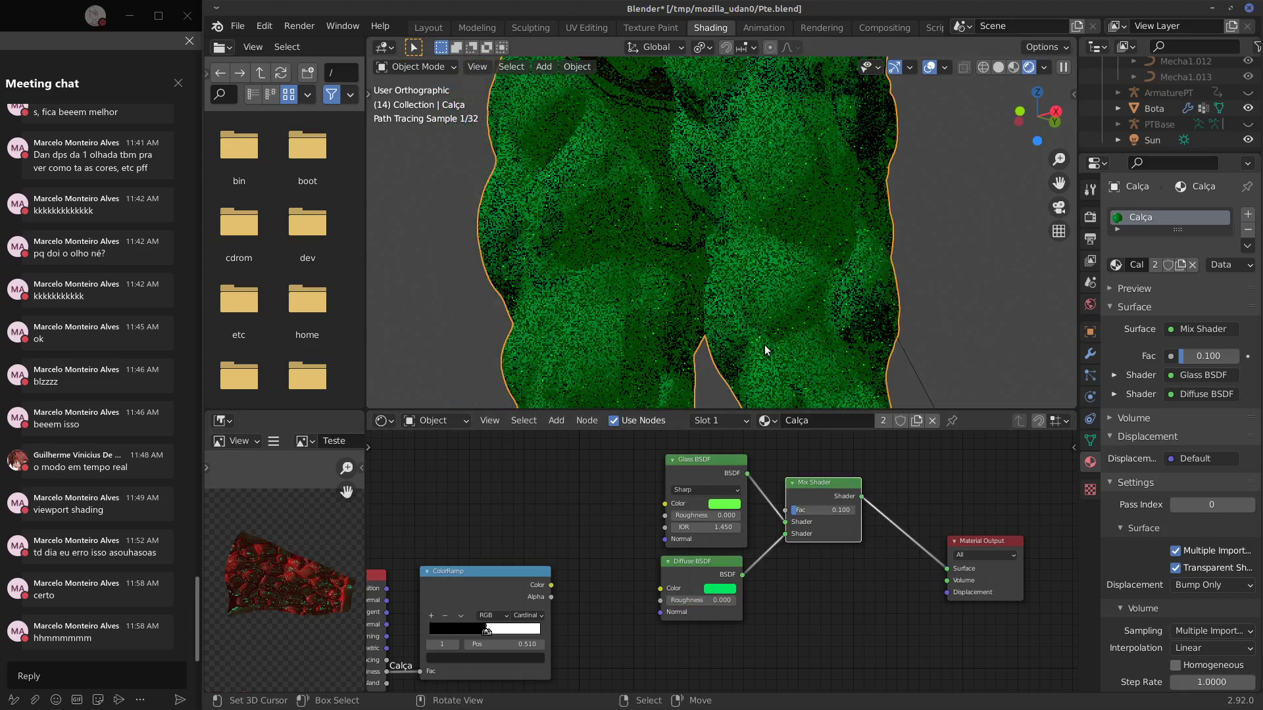
# Delete the Mix Shader, Glass BSDF and Diffuse BSDF nodes together.
pyautogui.keyDown('shift'); pyautogui.click(709, 462); pyautogui.keyUp('shift')
pyautogui.keyDown('shift'); pyautogui.click(697, 557); pyautogui.keyUp('shift')
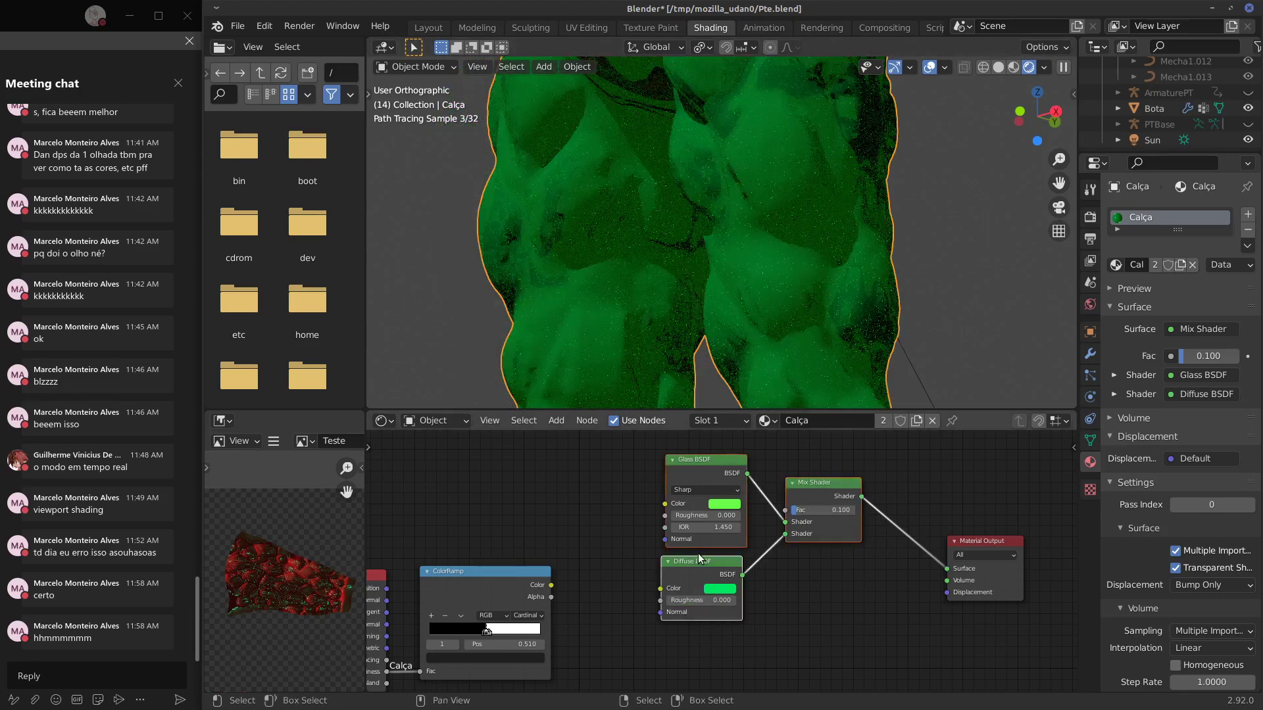
pyautogui.press('x')
# Add a Principled Volume shader node between the ColorRamp and the Material Output.
pyautogui.hotkey('shift', 'a')
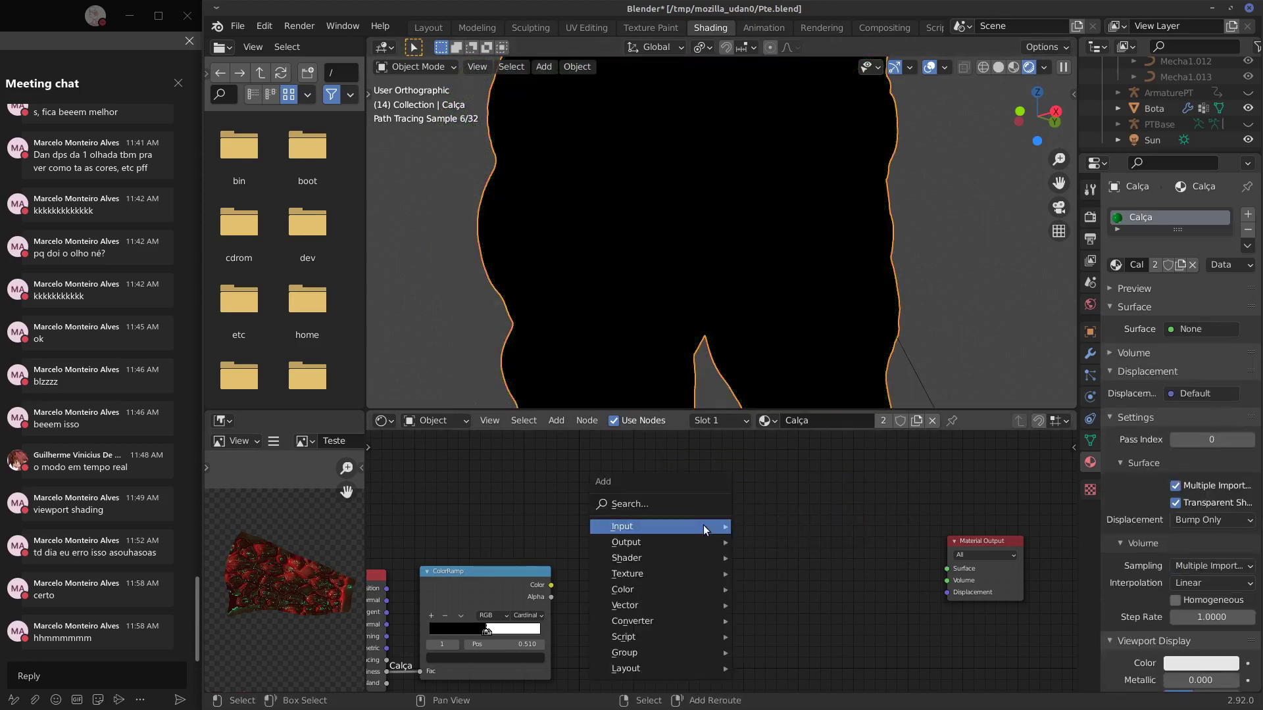
pyautogui.moveTo(724, 529)
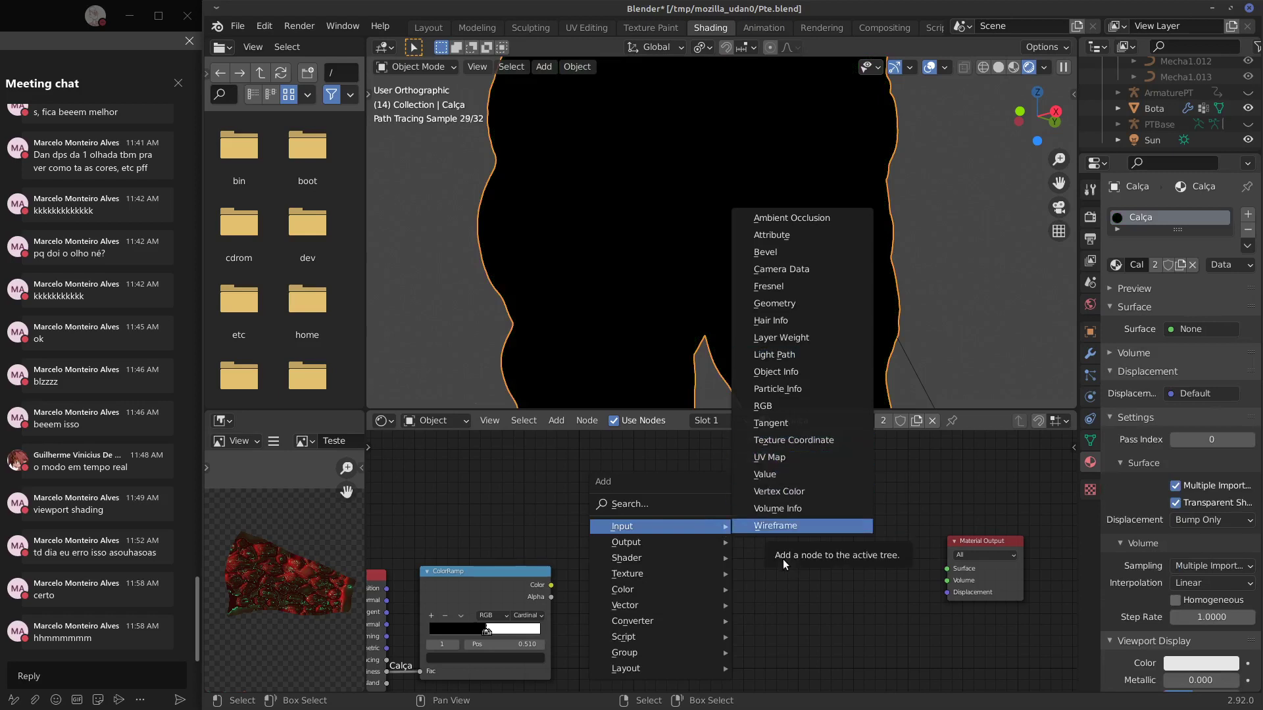
pyautogui.moveTo(627, 556)
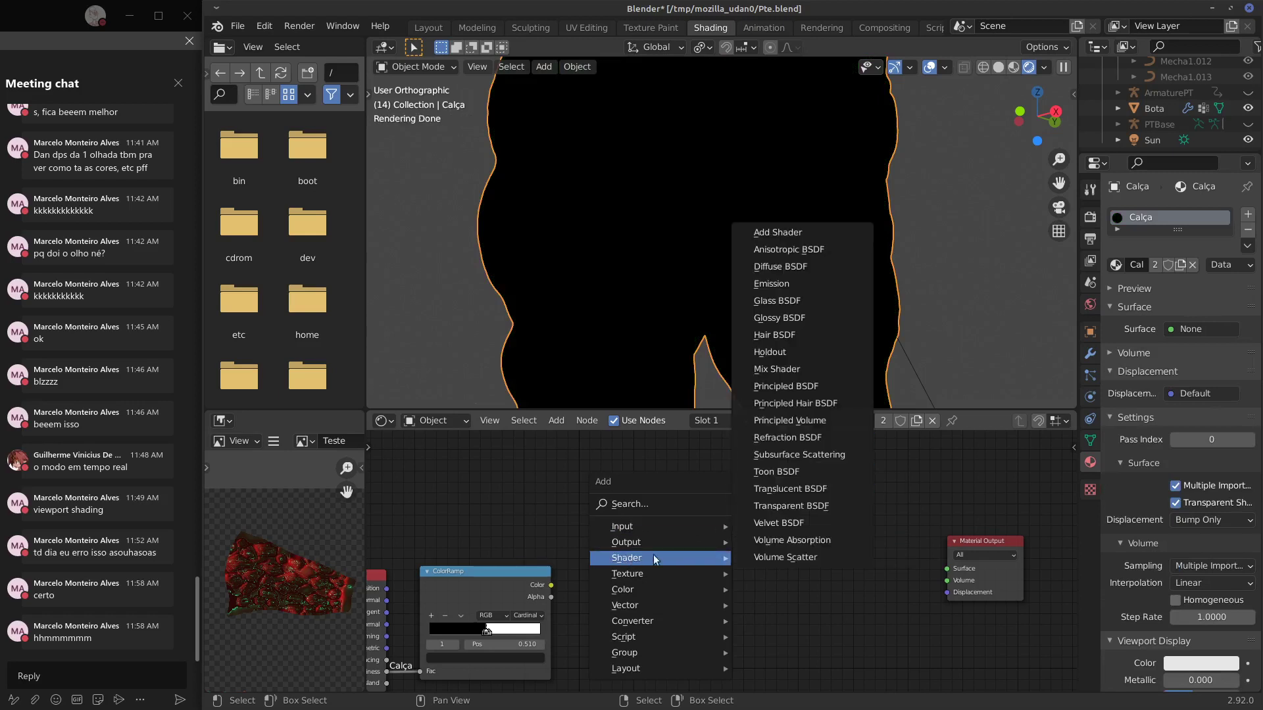
pyautogui.click(795, 422)
pyautogui.click(718, 471)
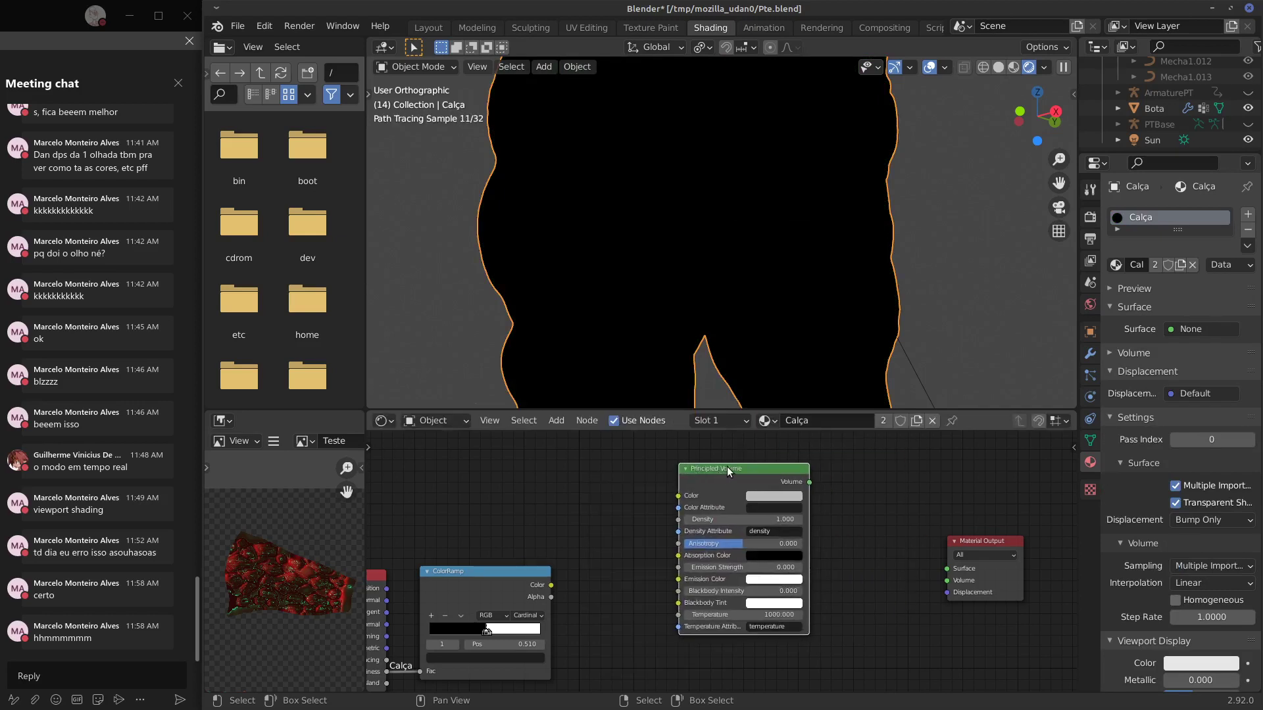
# Replace the Principled Volume node with a Principled BSDF and connect its BSDF output to the Material Output's Surface input.
pyautogui.press('x')
pyautogui.hotkey('shift', 'a')
pyautogui.moveTo(729, 465)
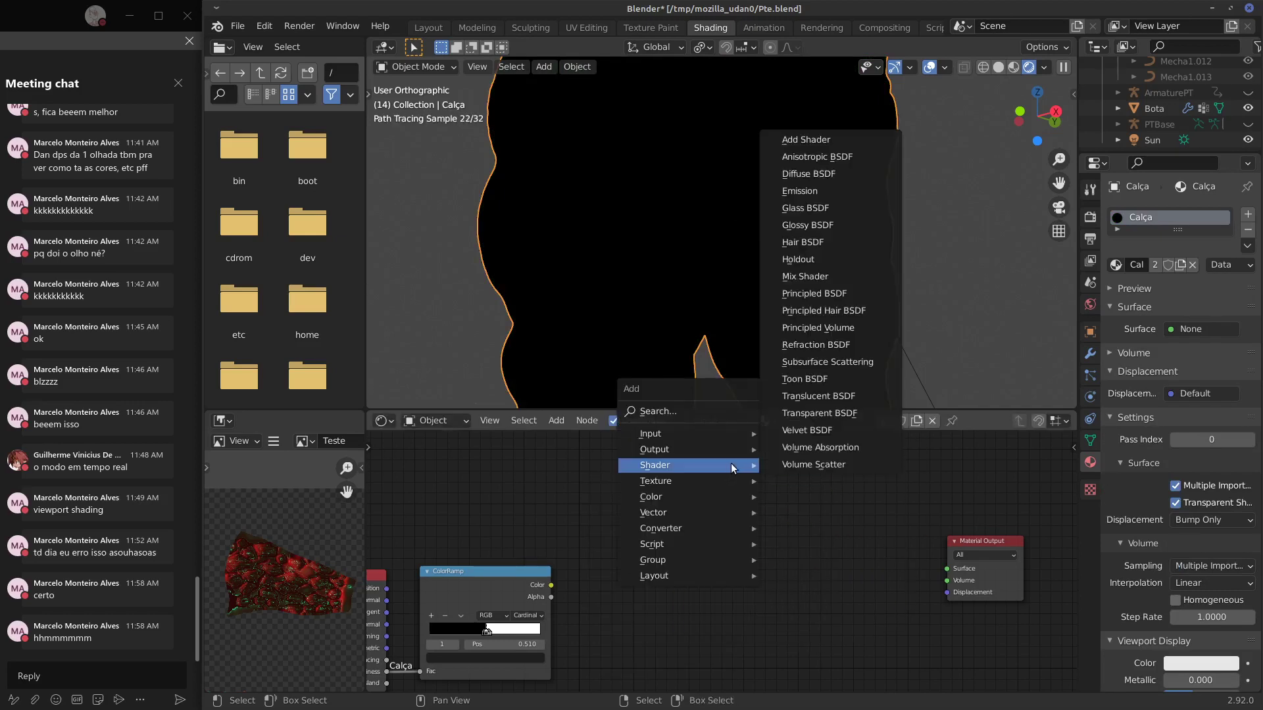
pyautogui.click(817, 294)
pyautogui.click(765, 492)
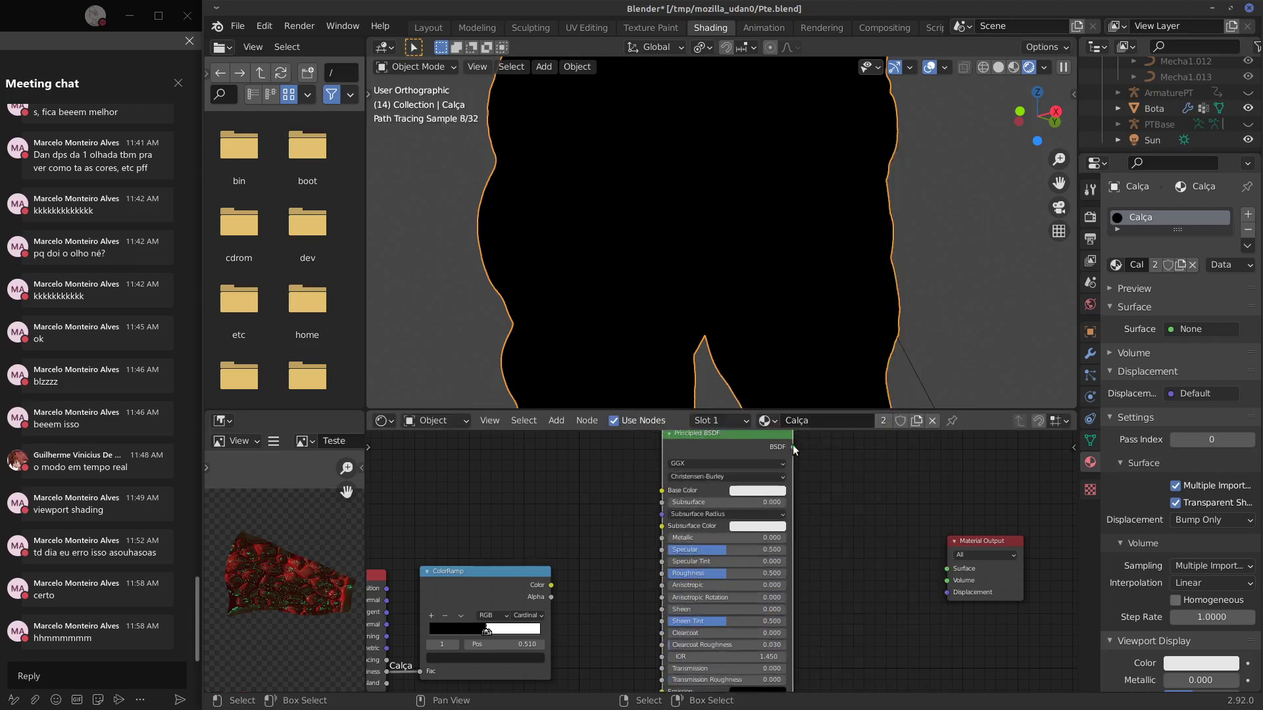
pyautogui.moveTo(793, 447); pyautogui.dragTo(946, 568)
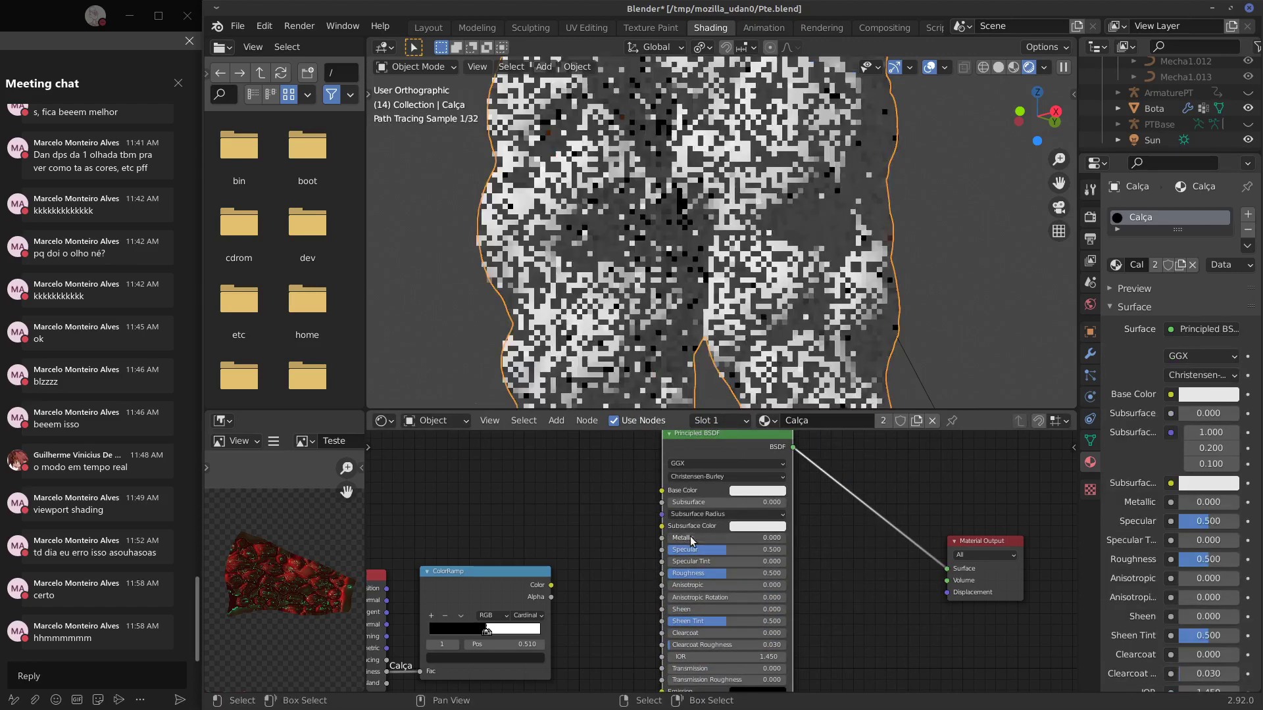
# Set Metallic to 1.000, Specular to 1.000 and Roughness to 0.000 on the Principled BSDF, and check the trousers from another angle.
pyautogui.moveTo(689, 535); pyautogui.dragTo(882, 544)
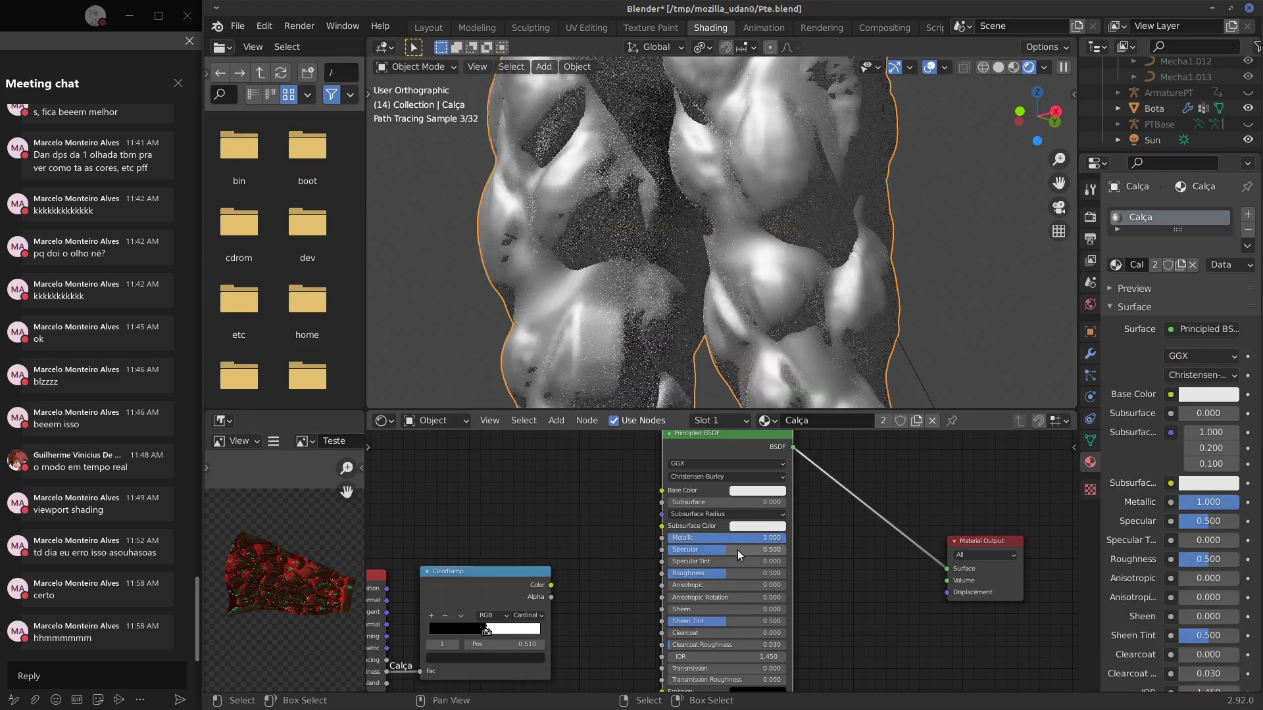
pyautogui.click(778, 553)
pyautogui.click(792, 556)
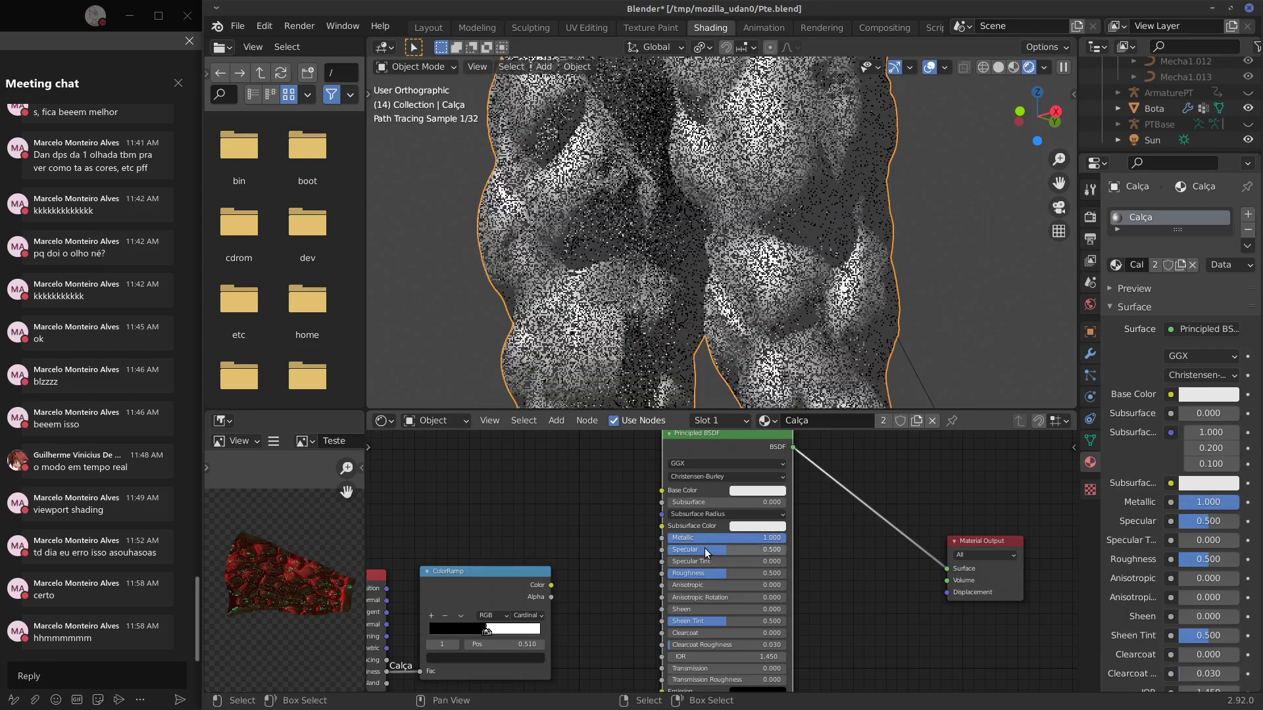
pyautogui.moveTo(704, 547); pyautogui.dragTo(886, 558)
pyautogui.moveTo(713, 573); pyautogui.dragTo(591, 579)
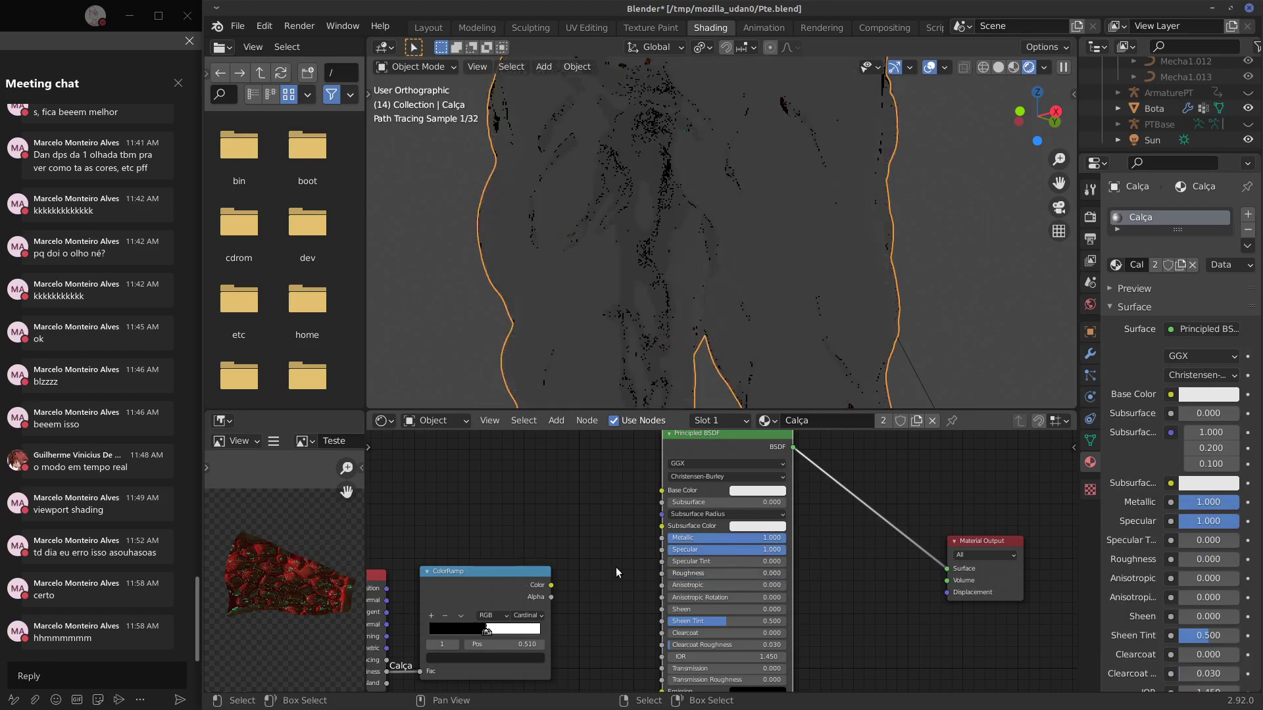
pyautogui.moveTo(727, 562); pyautogui.dragTo(620, 578)
pyautogui.moveTo(755, 212)
pyautogui.mouseDown(button='middle')
pyautogui.moveTo(809, 229)
pyautogui.moveTo(865, 218)
pyautogui.moveTo(760, 227)
pyautogui.mouseUp(button='middle')
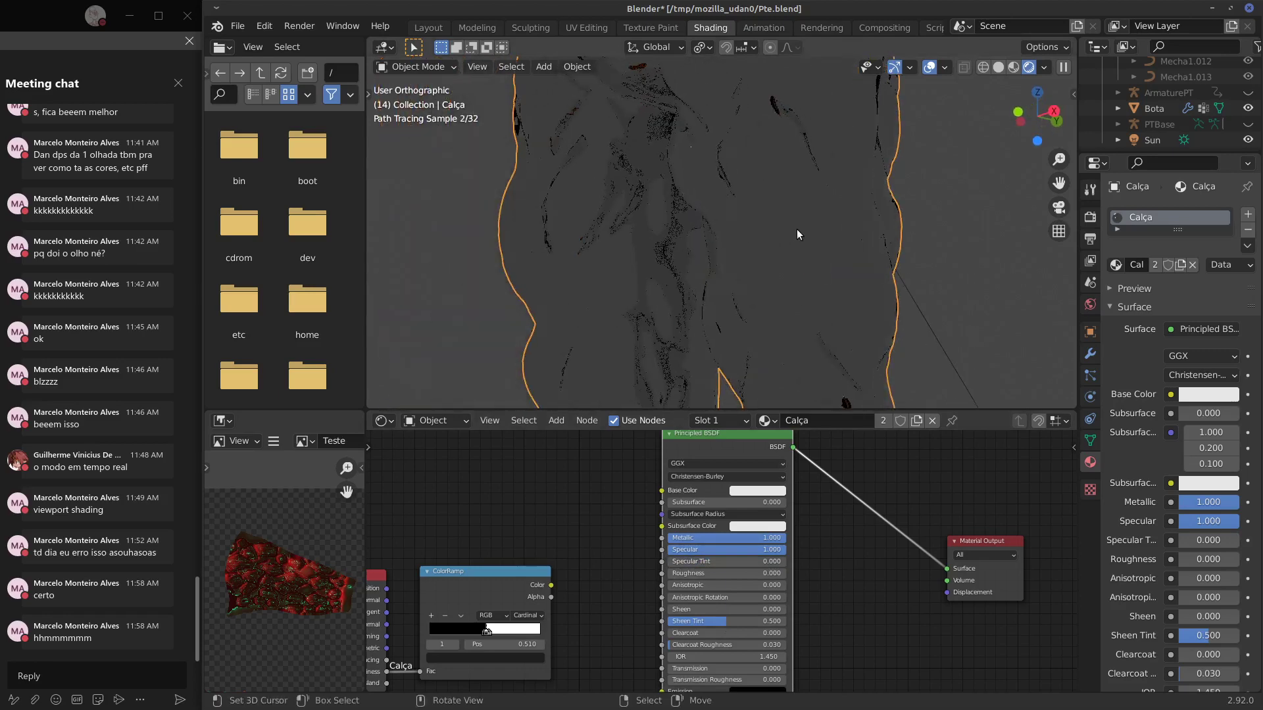
pyautogui.scroll(-5, 809, 234)
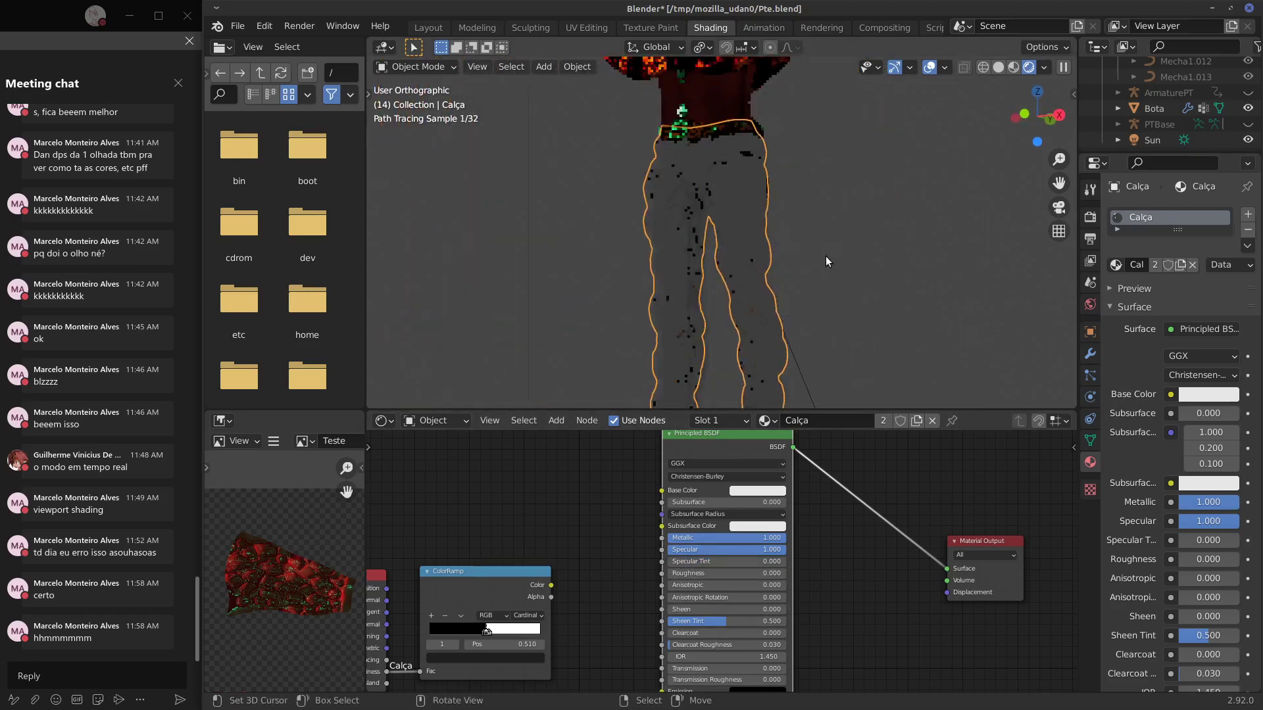
# Try lower Metallic values on the Principled BSDF, ending on 0.462, while checking the trousers from the front.
pyautogui.moveTo(727, 538); pyautogui.dragTo(623, 540)
pyautogui.moveTo(806, 266); pyautogui.dragTo(814, 259, button='middle')
pyautogui.moveTo(677, 537); pyautogui.dragTo(747, 537)
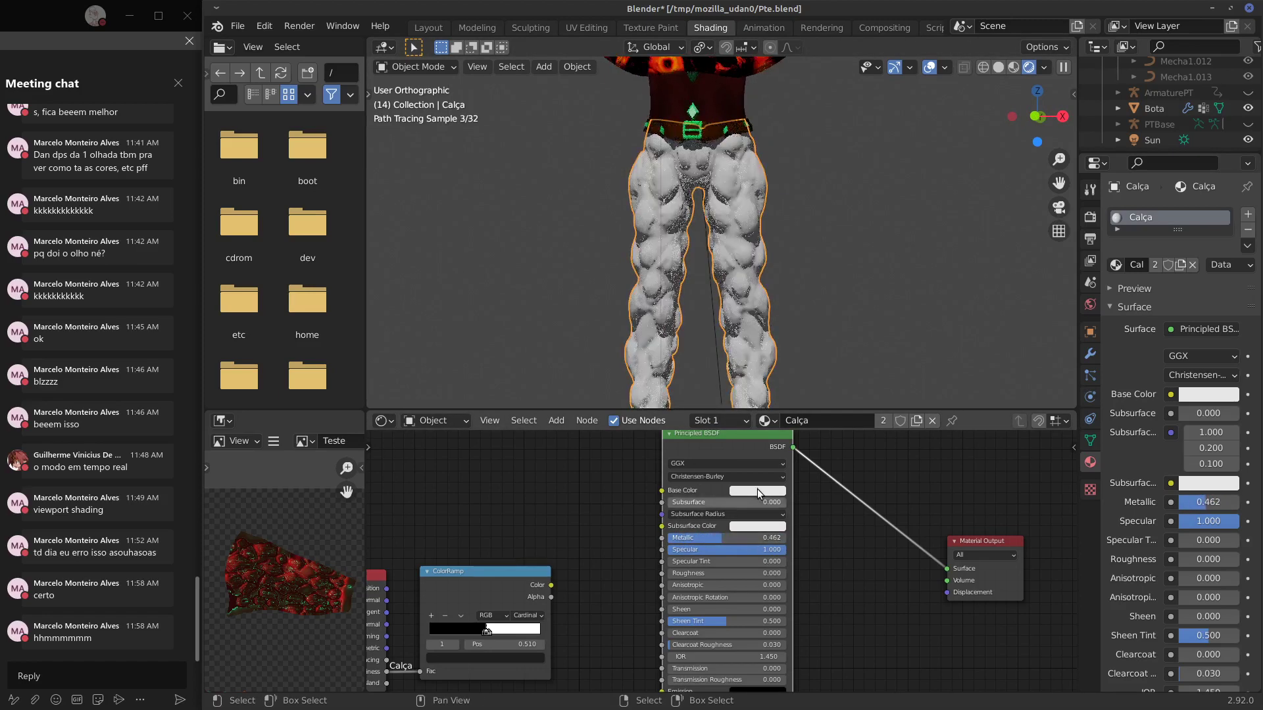
# Change the Principled BSDF's Base Color to a darker, slightly bluish green.
pyautogui.click(757, 490)
pyautogui.click(743, 363)
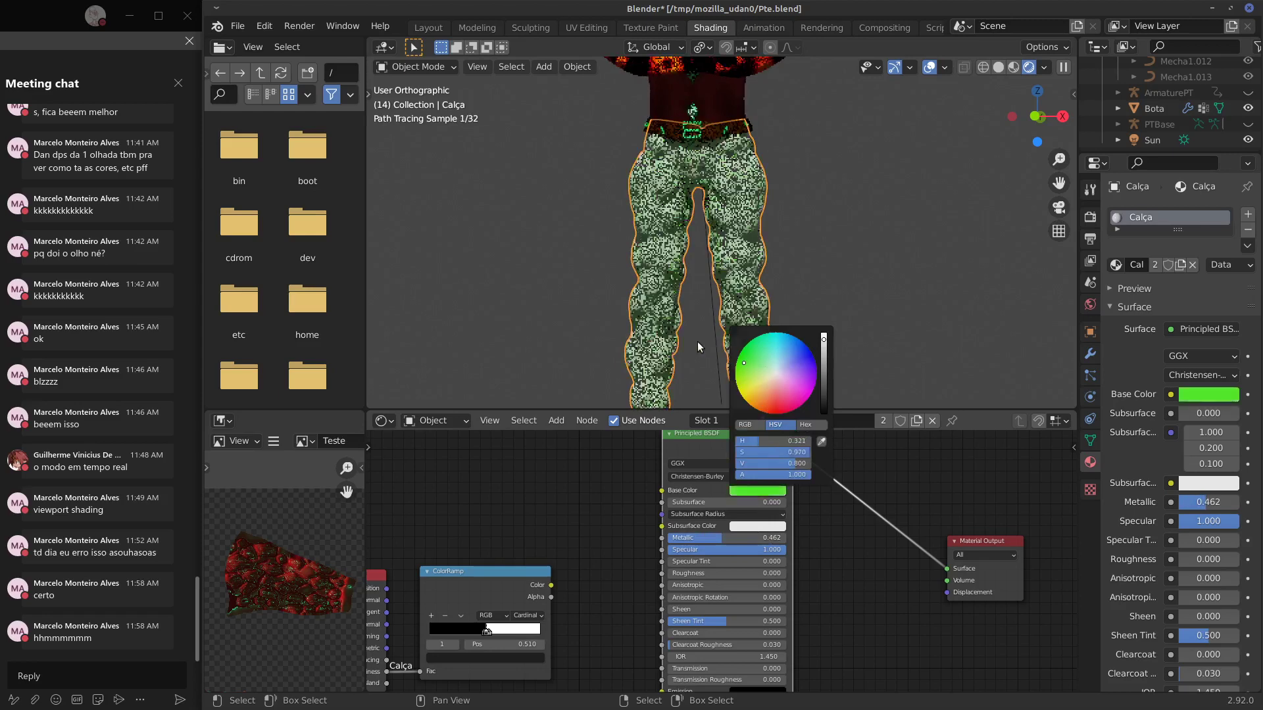
pyautogui.click(735, 366)
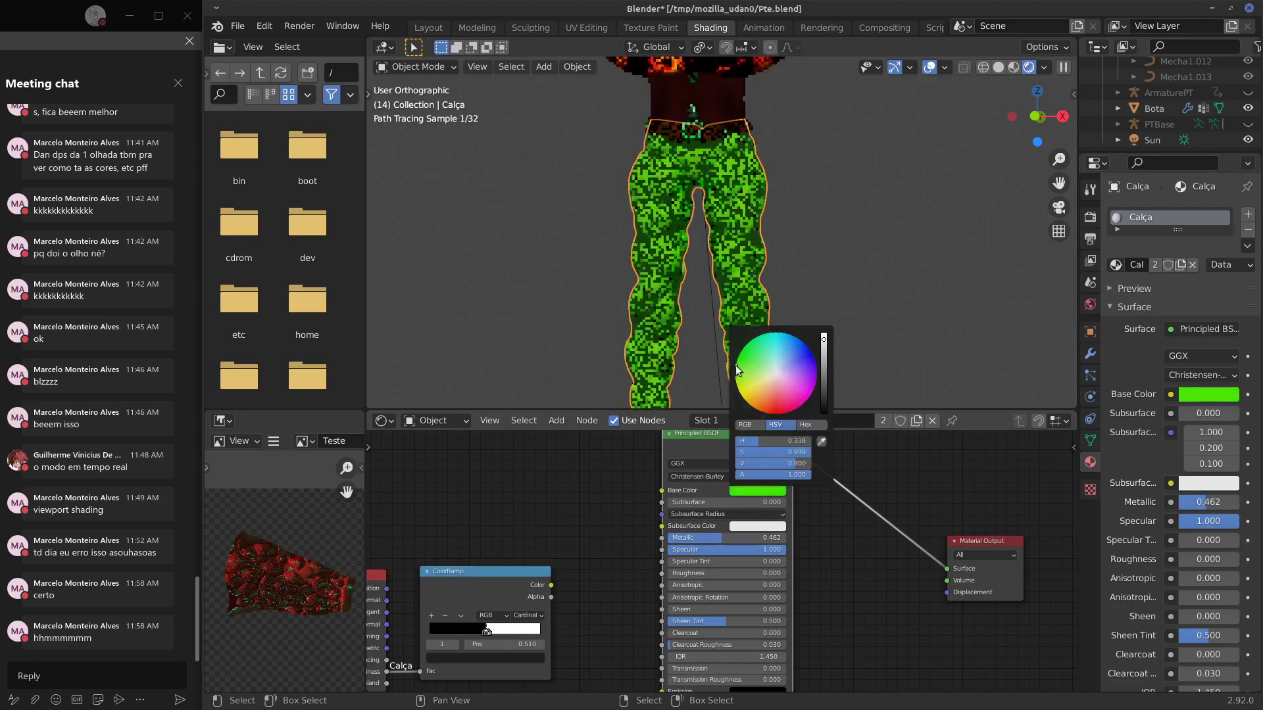
pyautogui.click(823, 362)
pyautogui.click(757, 347)
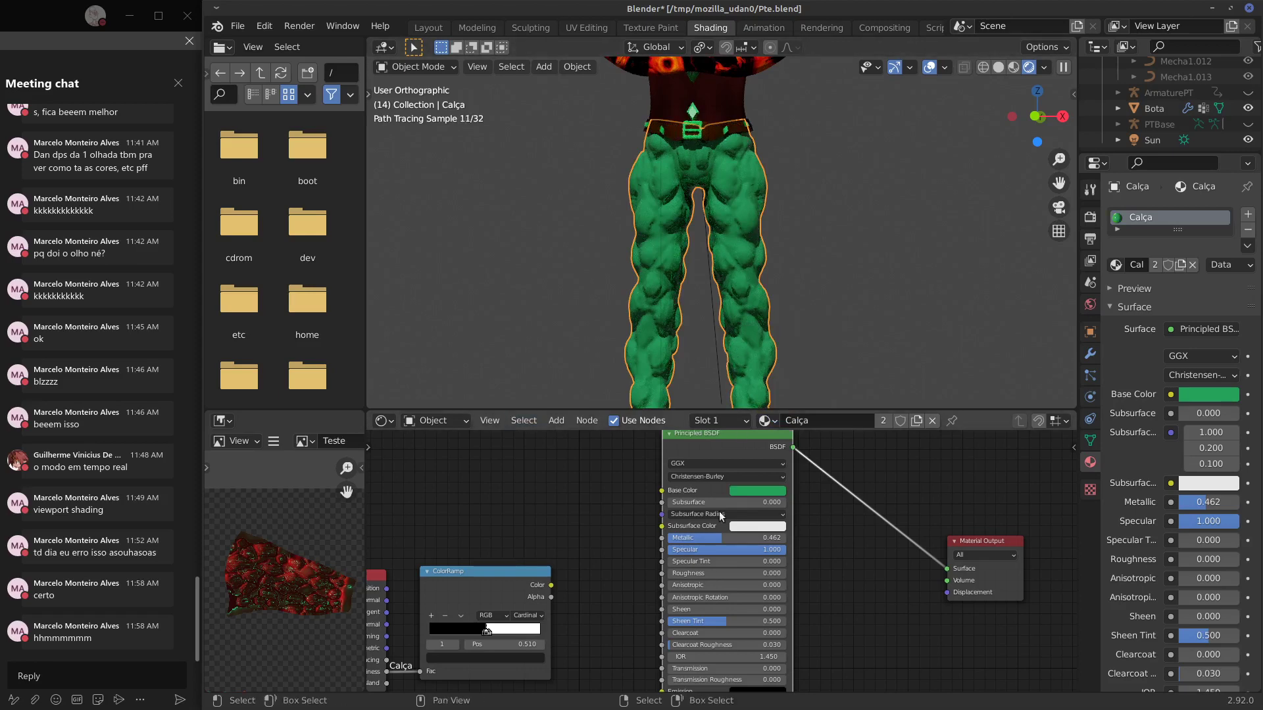
# Set Metallic to 1.000, Clearcoat to 1.000 and Clearcoat Roughness to 0.175 on the green Principled BSDF.
pyautogui.moveTo(716, 535); pyautogui.dragTo(858, 542)
pyautogui.moveTo(835, 353); pyautogui.dragTo(772, 269, button='middle')
pyautogui.scroll(6, 773, 281)
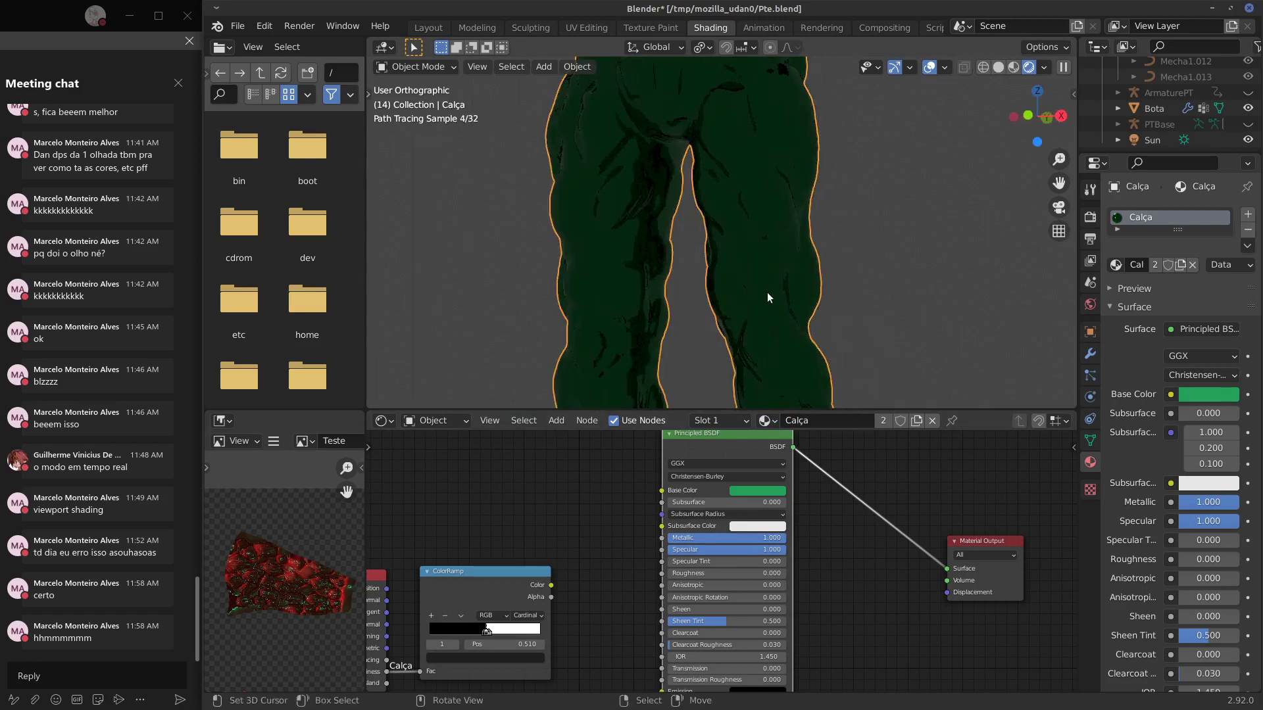
pyautogui.moveTo(720, 632); pyautogui.dragTo(808, 652)
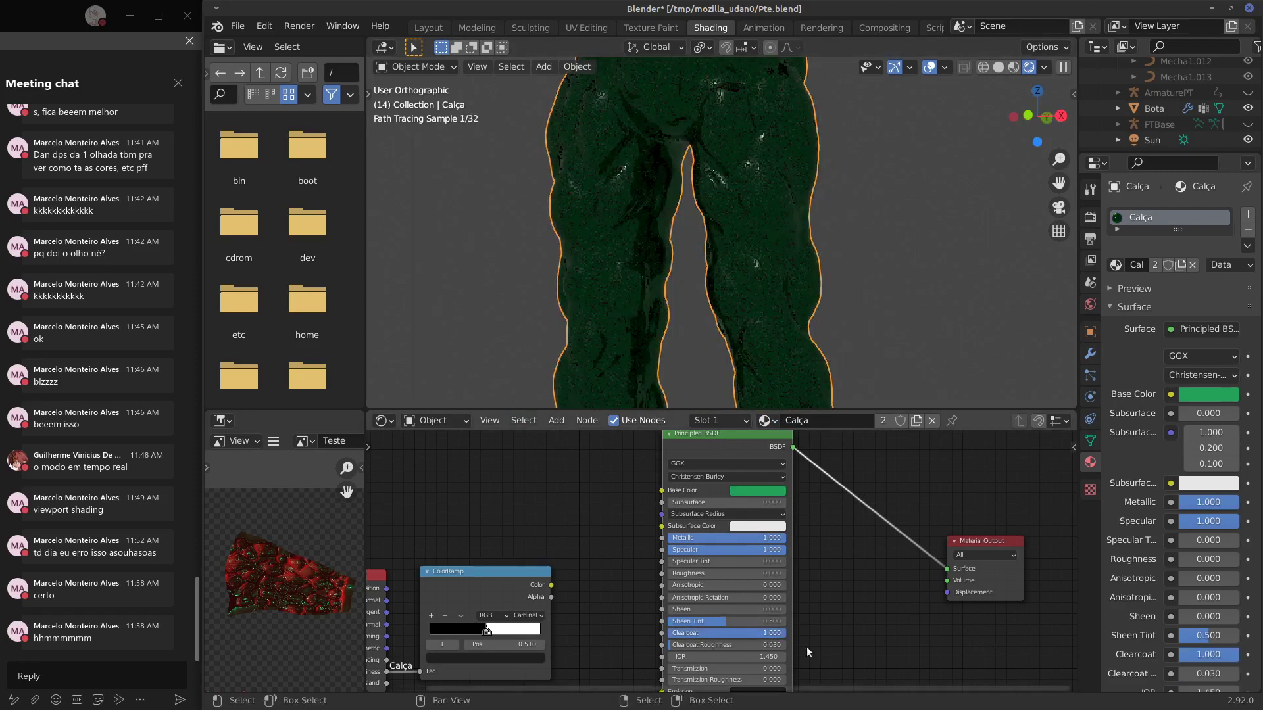
pyautogui.moveTo(676, 649); pyautogui.dragTo(633, 641)
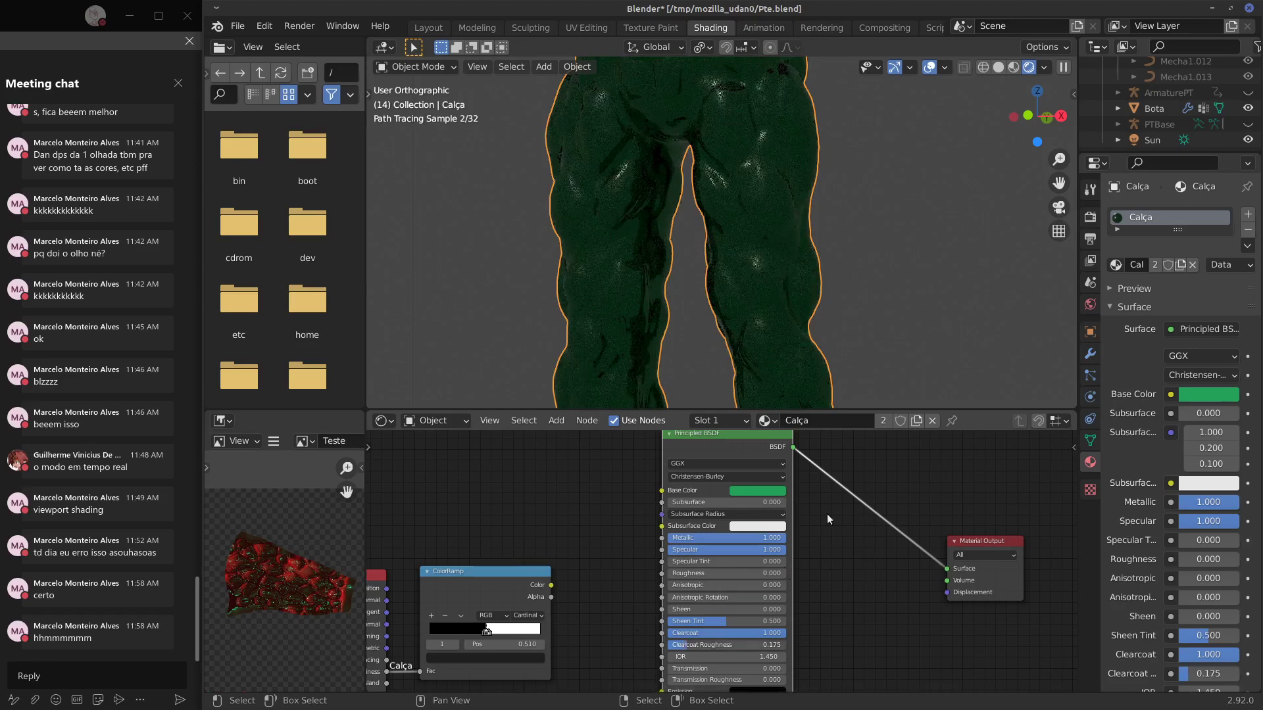
pyautogui.moveTo(800, 486); pyautogui.dragTo(814, 563, button='middle')
pyautogui.moveTo(715, 508); pyautogui.dragTo(654, 467)
pyautogui.click(697, 492)
pyautogui.click(698, 492)
# Add a second Principled BSDF below the green one and connect its BSDF output to the Material Output's Surface input.
pyautogui.moveTo(825, 555); pyautogui.dragTo(799, 471, button='middle')
pyautogui.scroll(-1, 809, 500)
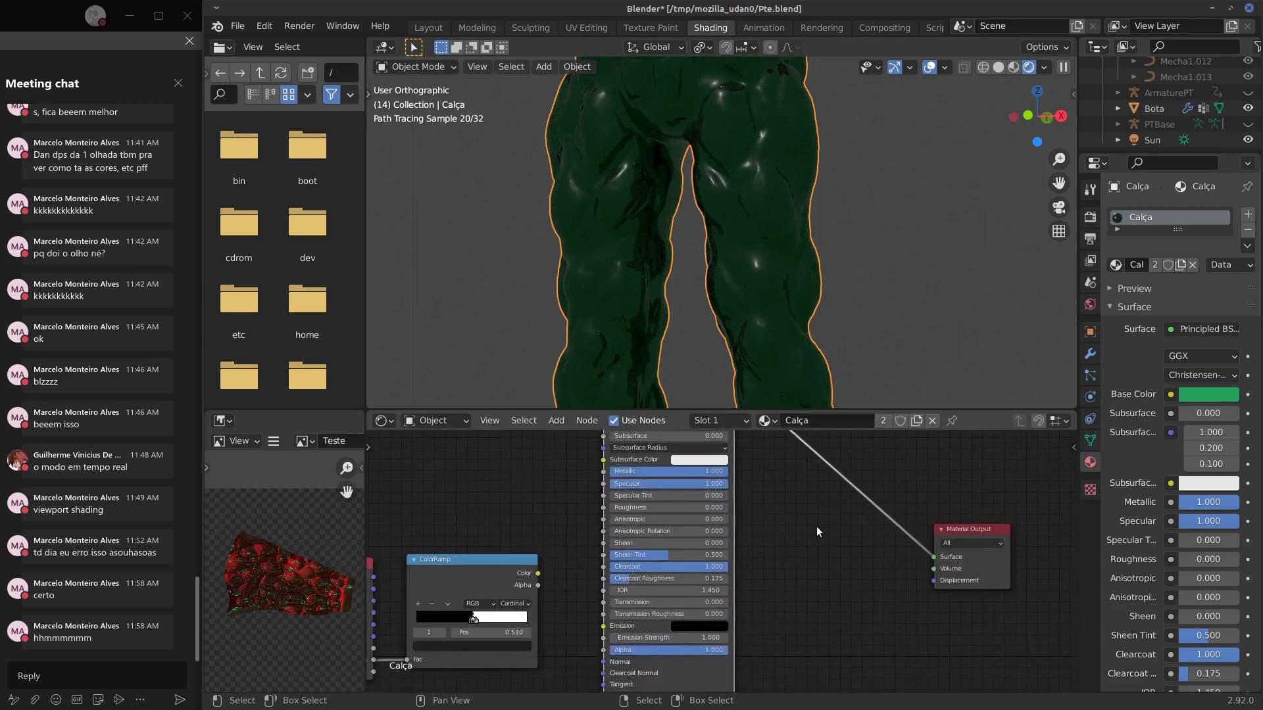
pyautogui.scroll(-1, 807, 588)
pyautogui.scroll(-2, 805, 565)
pyautogui.moveTo(816, 529); pyautogui.dragTo(833, 468, button='middle')
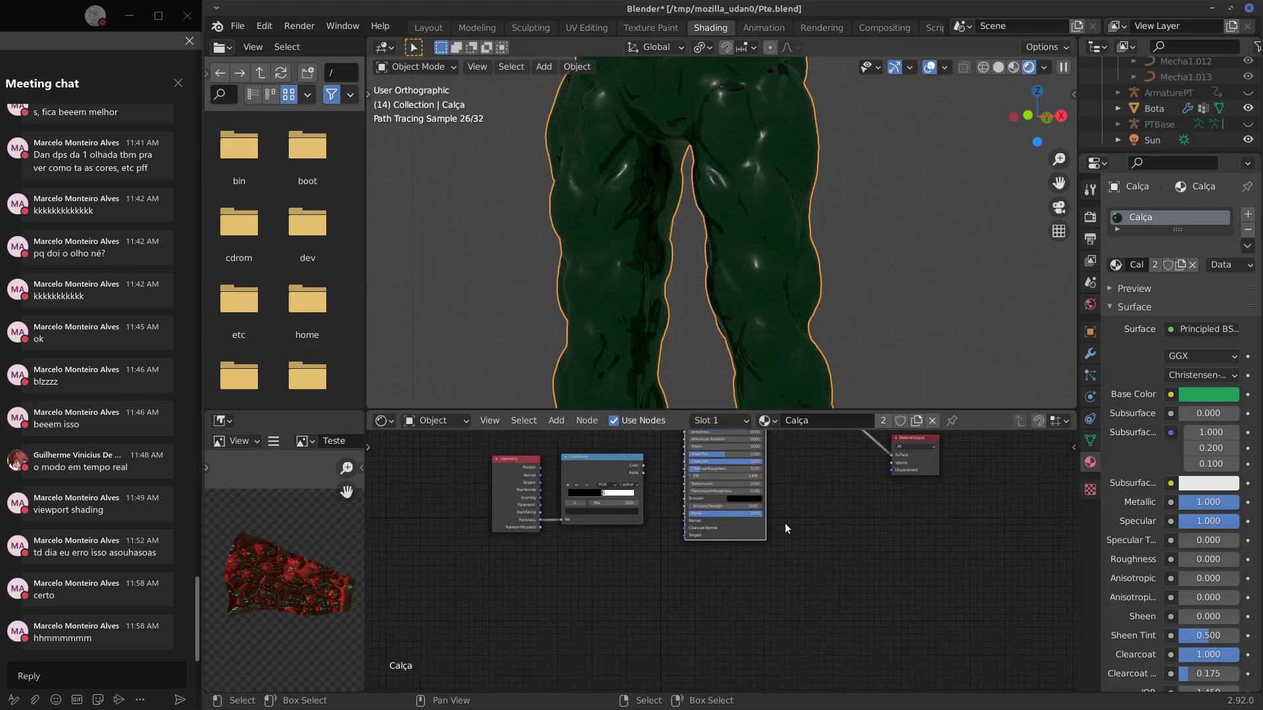
pyautogui.hotkey('shift', 'a')
pyautogui.moveTo(708, 513)
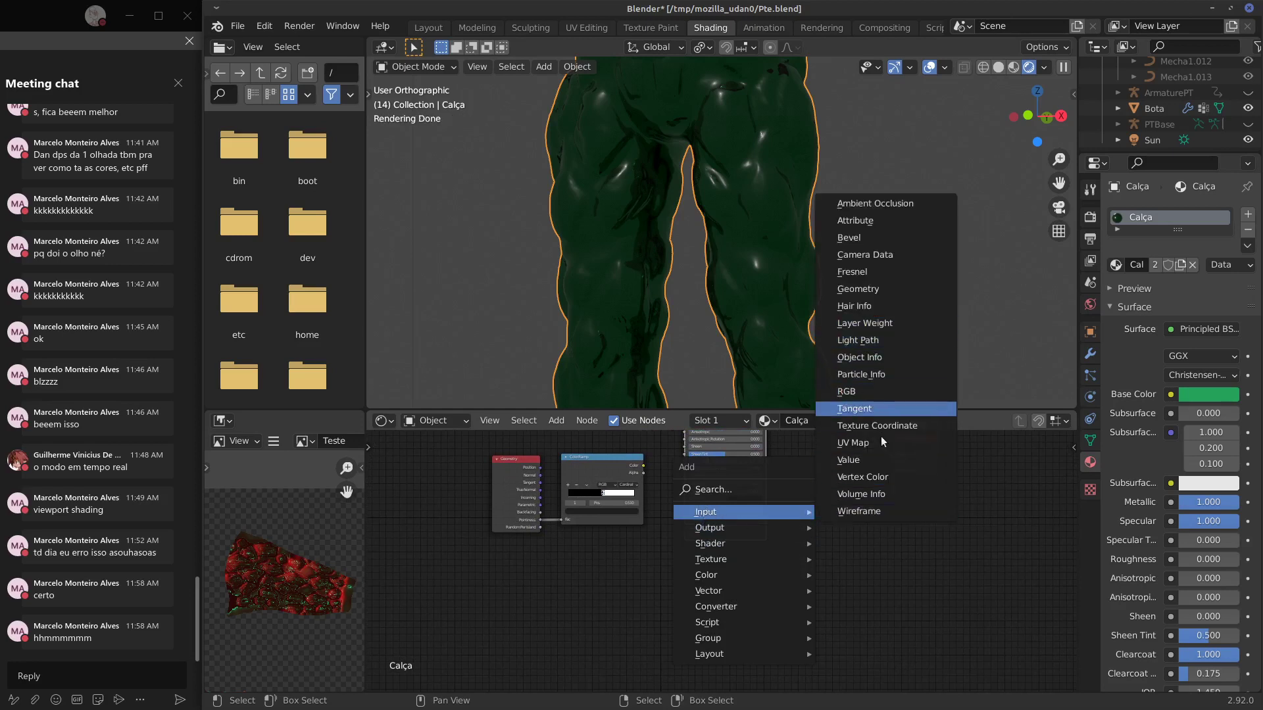
pyautogui.moveTo(717, 544)
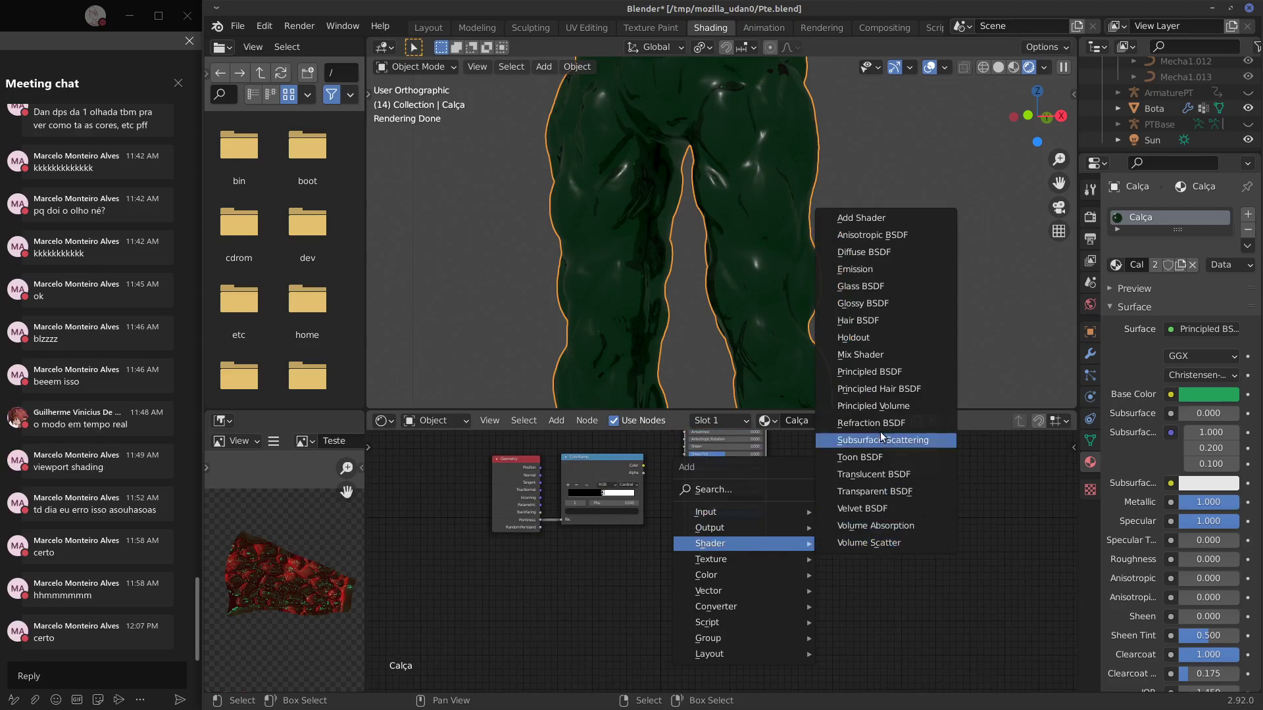
pyautogui.click(870, 372)
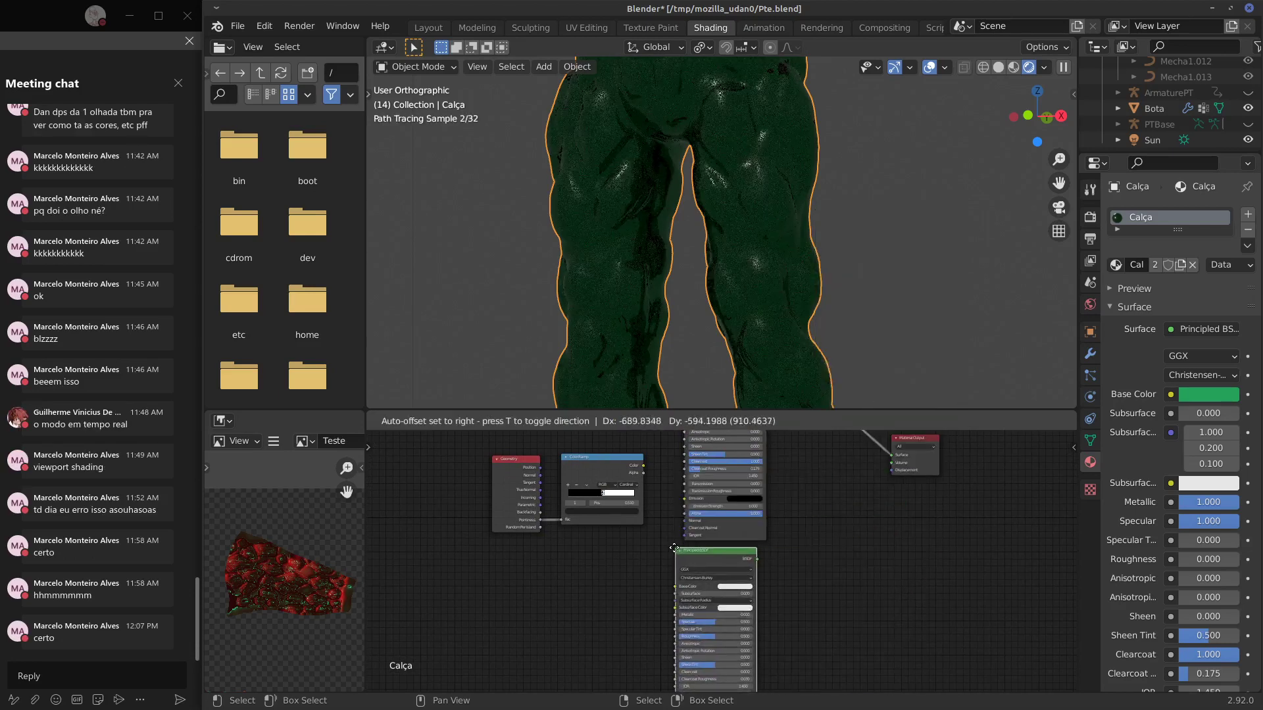
pyautogui.click(758, 554)
pyautogui.moveTo(759, 554); pyautogui.dragTo(711, 563, button='middle')
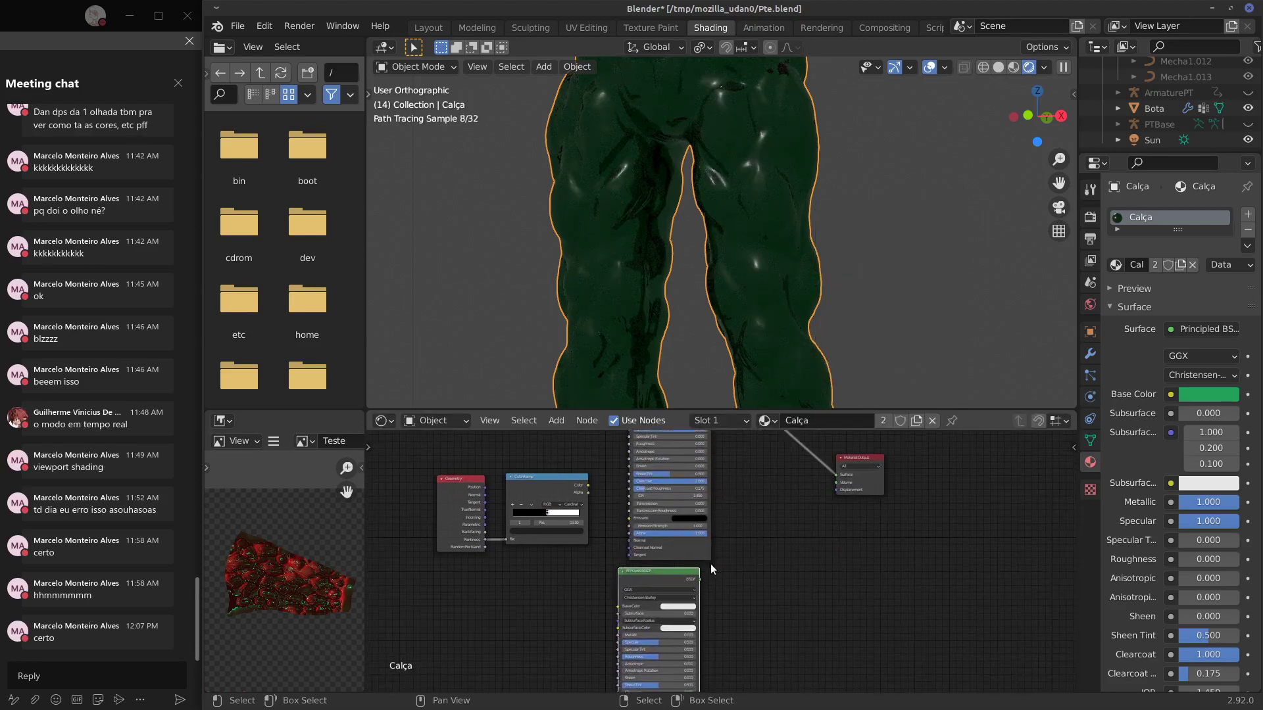
pyautogui.moveTo(699, 580); pyautogui.dragTo(835, 476)
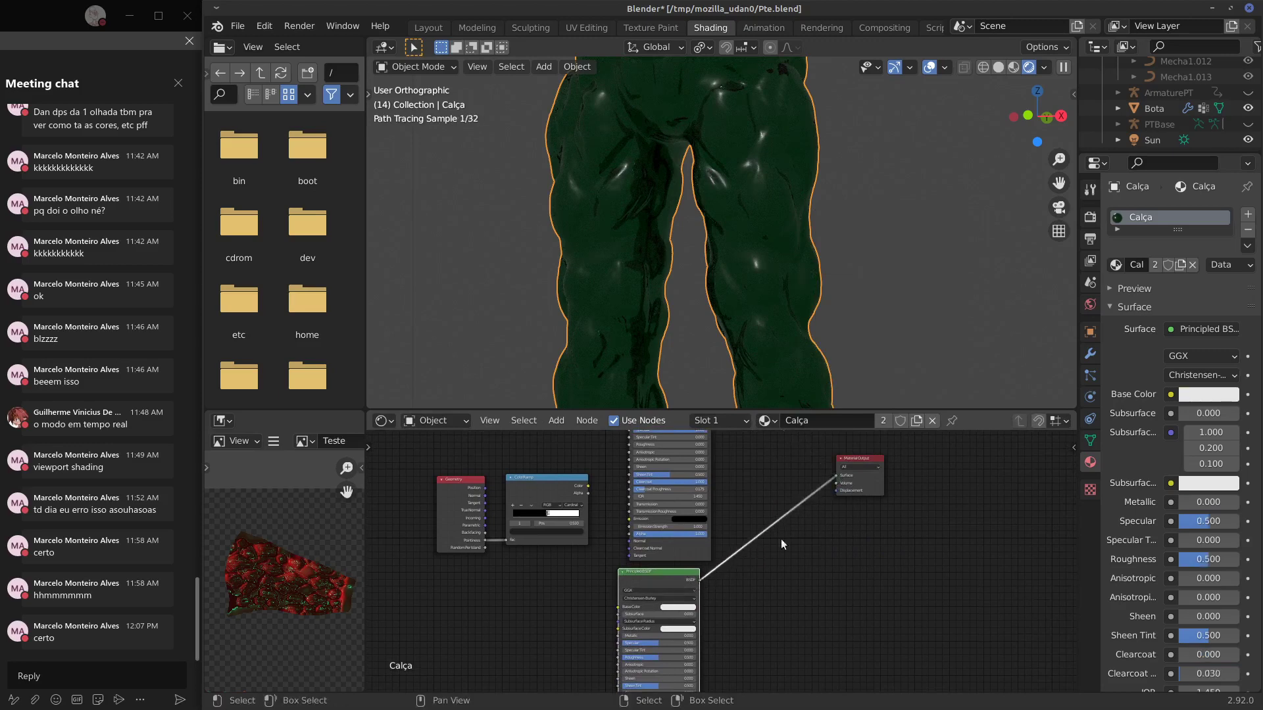
# Give the second Principled BSDF a very dark brown Base Color, with Specular at 0.000 and Roughness at 1.000.
pyautogui.click(673, 606)
pyautogui.click(719, 535)
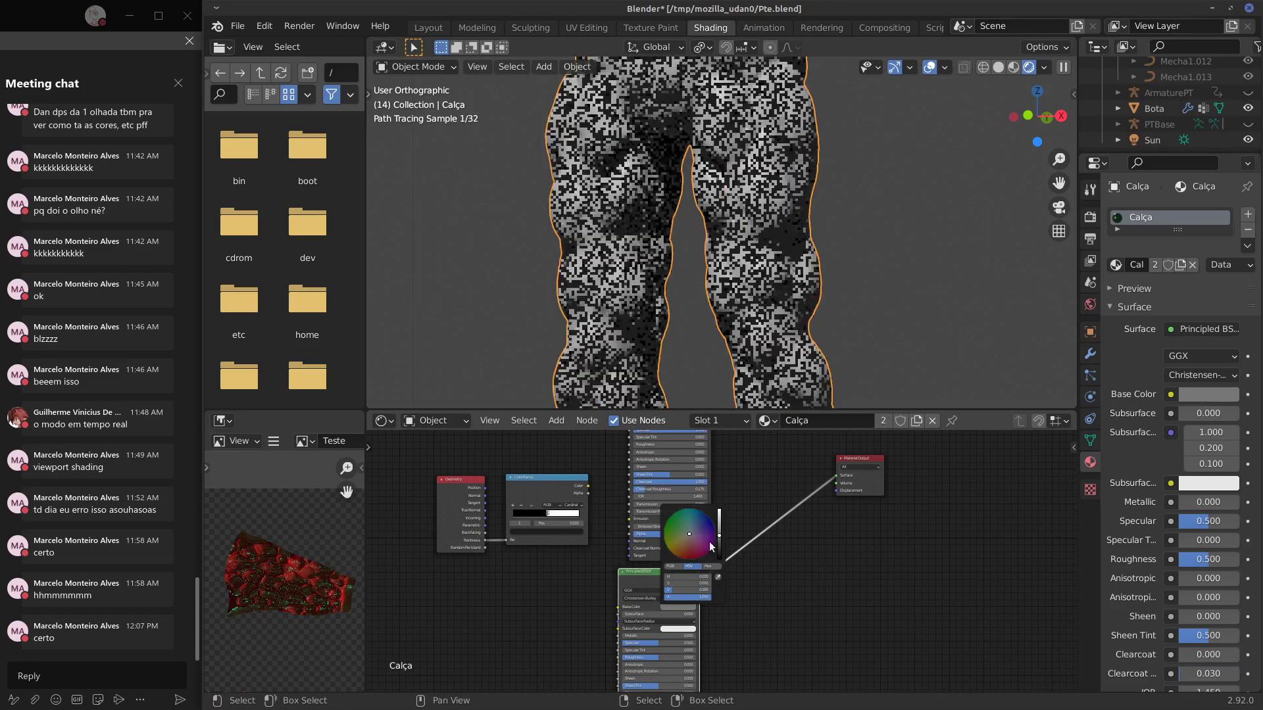
pyautogui.click(686, 547)
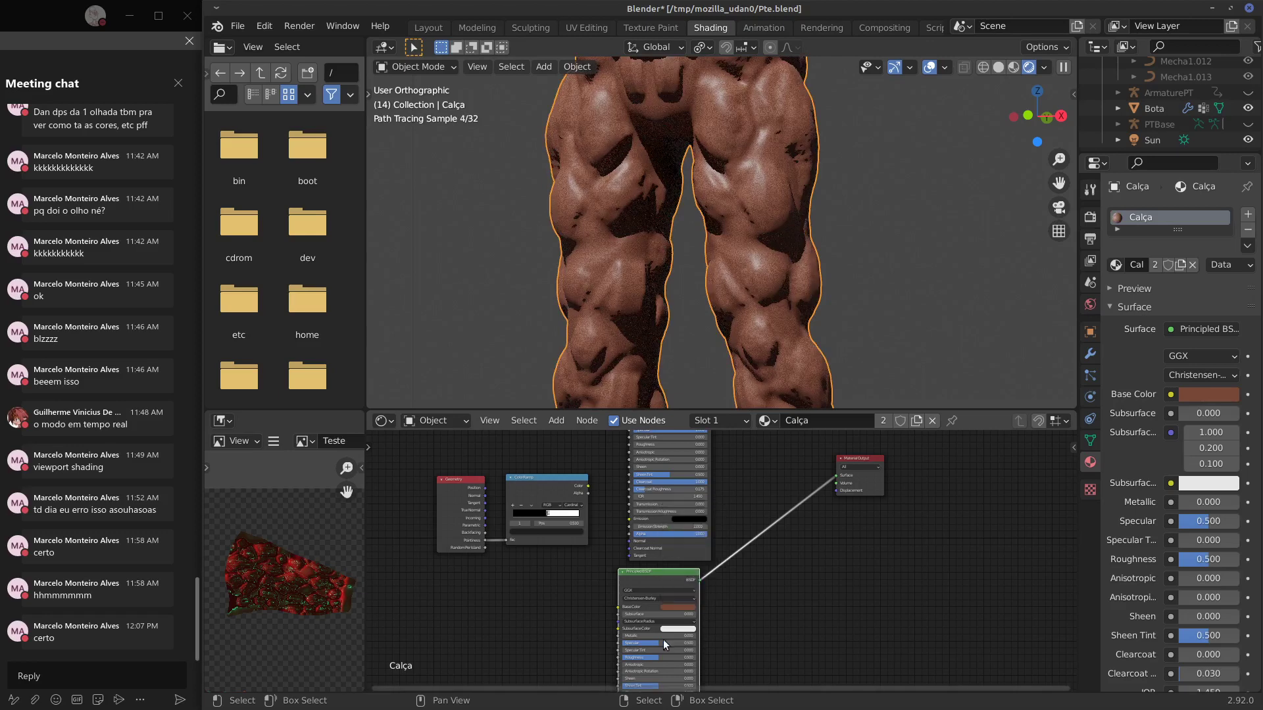
pyautogui.moveTo(654, 642); pyautogui.dragTo(547, 652)
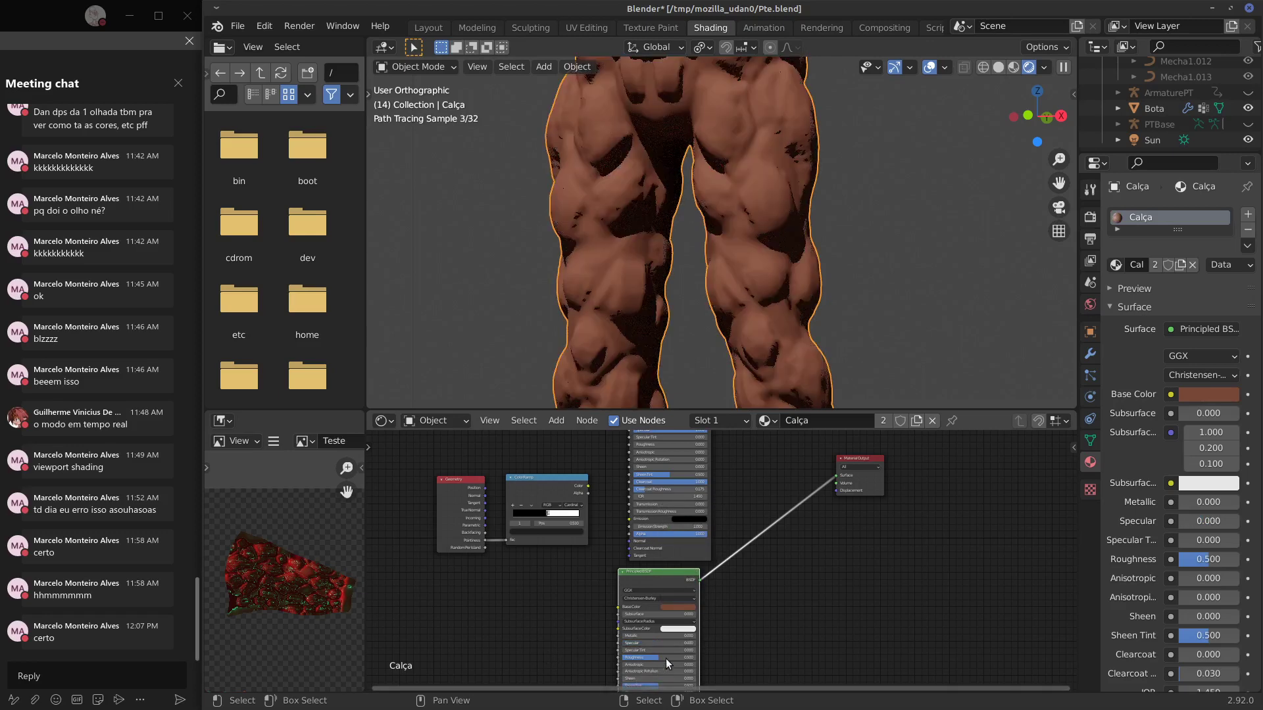
pyautogui.moveTo(661, 657); pyautogui.dragTo(826, 649)
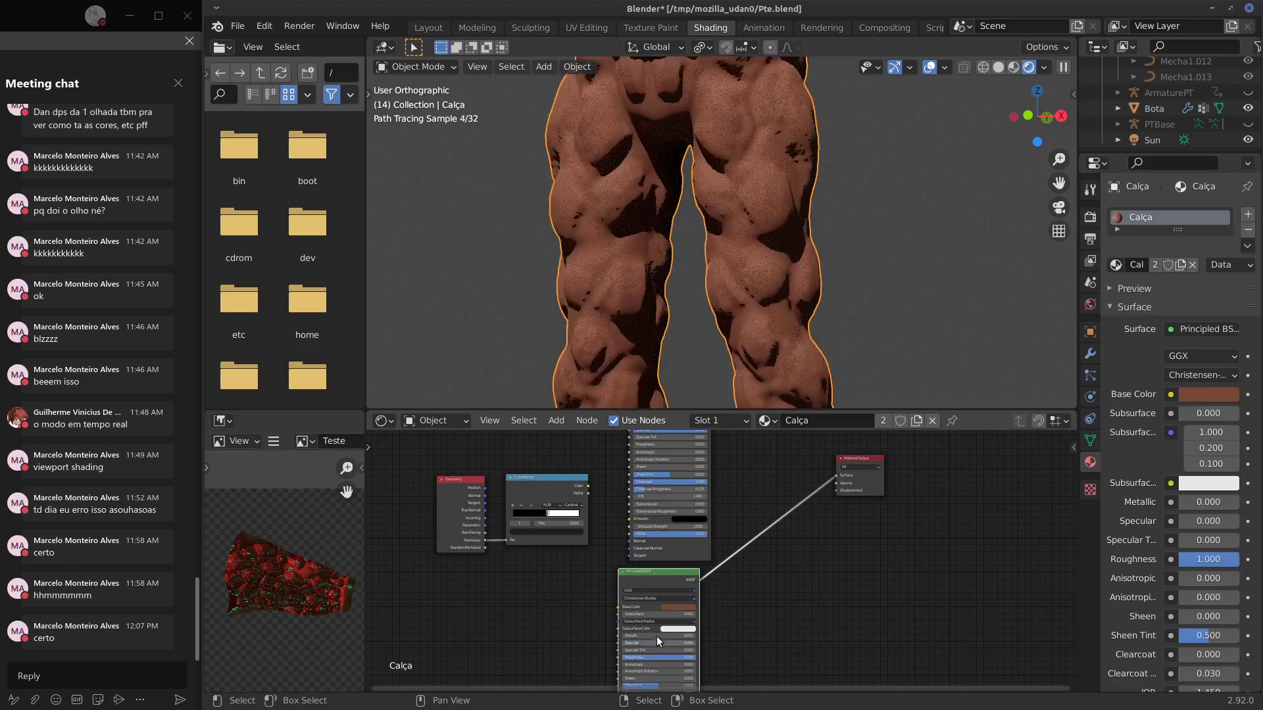
pyautogui.click(677, 606)
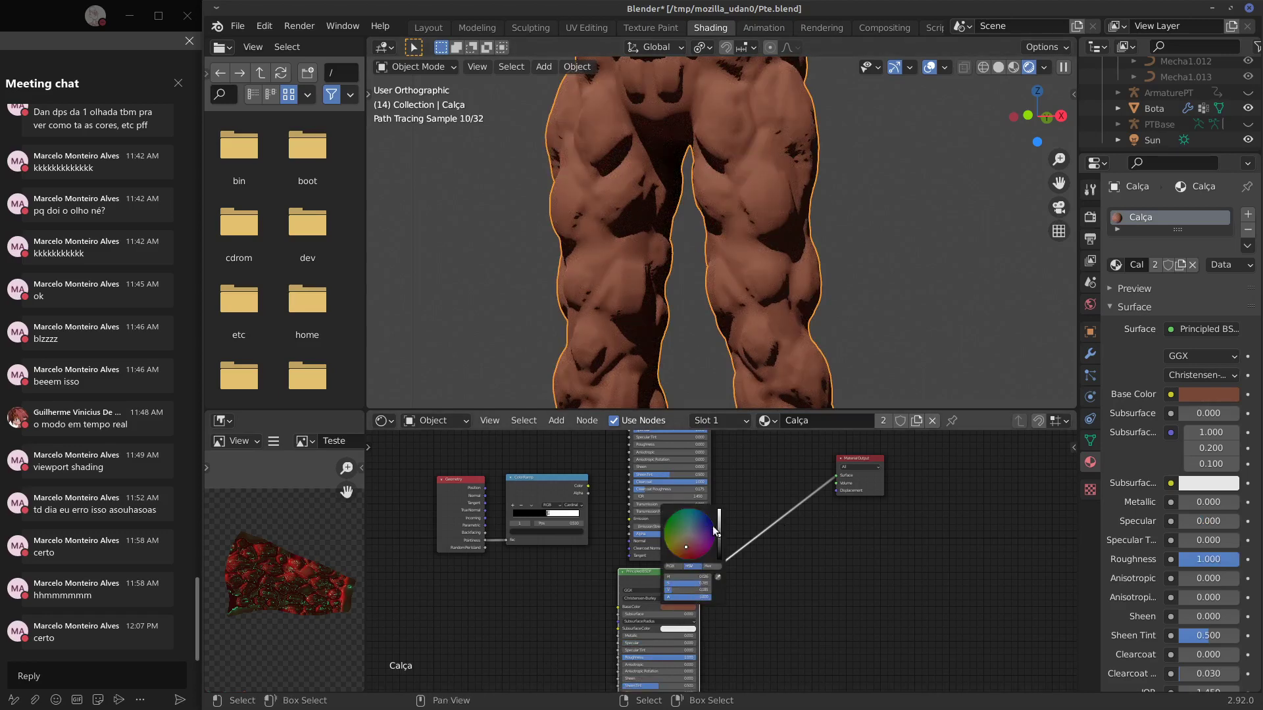
pyautogui.moveTo(719, 534); pyautogui.dragTo(719, 550)
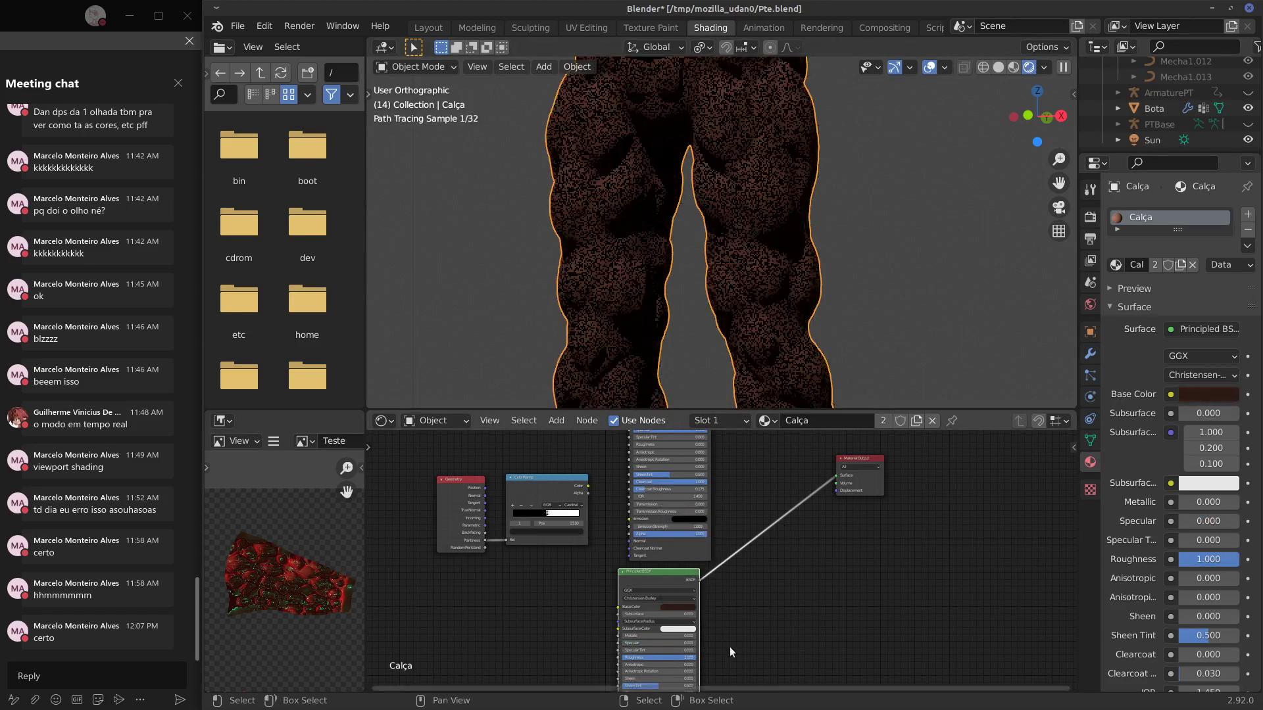
# Reconnect the green Principled BSDF to the Material Output's Surface input and shift the Material Output node slightly away.
pyautogui.moveTo(744, 601); pyautogui.dragTo(734, 619, button='middle')
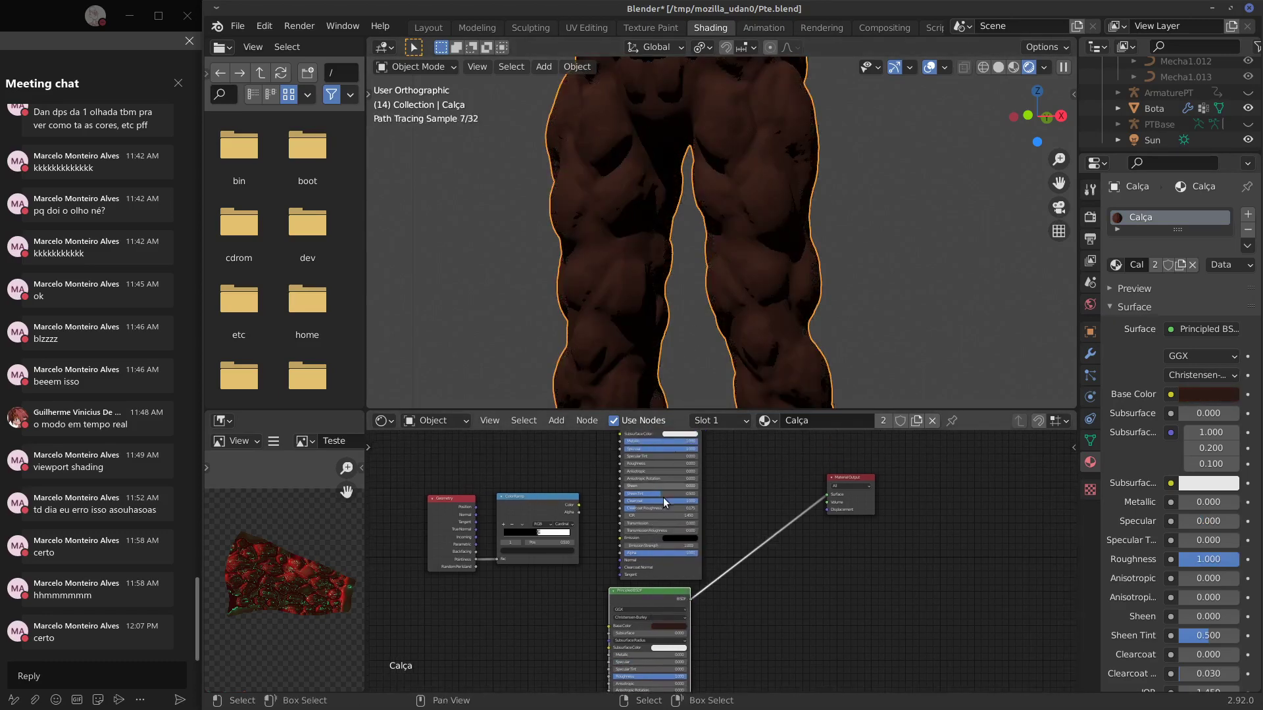
pyautogui.moveTo(679, 481); pyautogui.dragTo(670, 494, button='middle')
pyautogui.scroll(2, 670, 495)
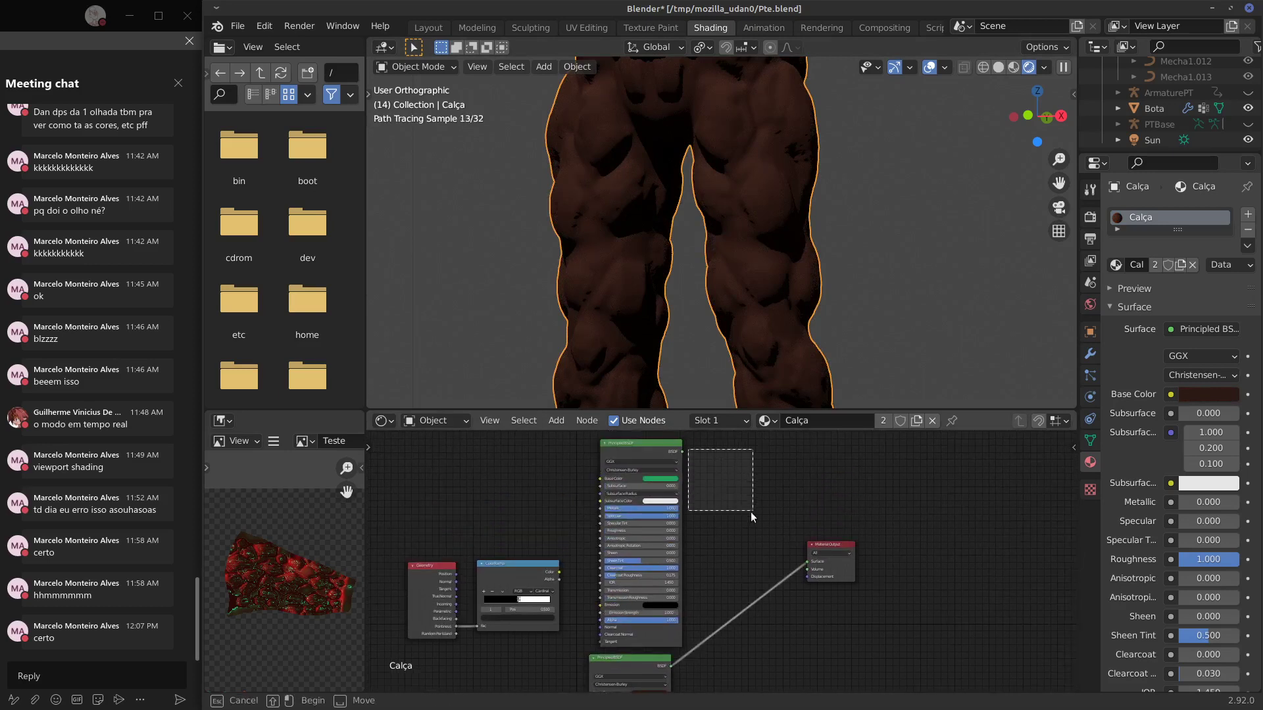
pyautogui.moveTo(684, 453); pyautogui.dragTo(843, 542)
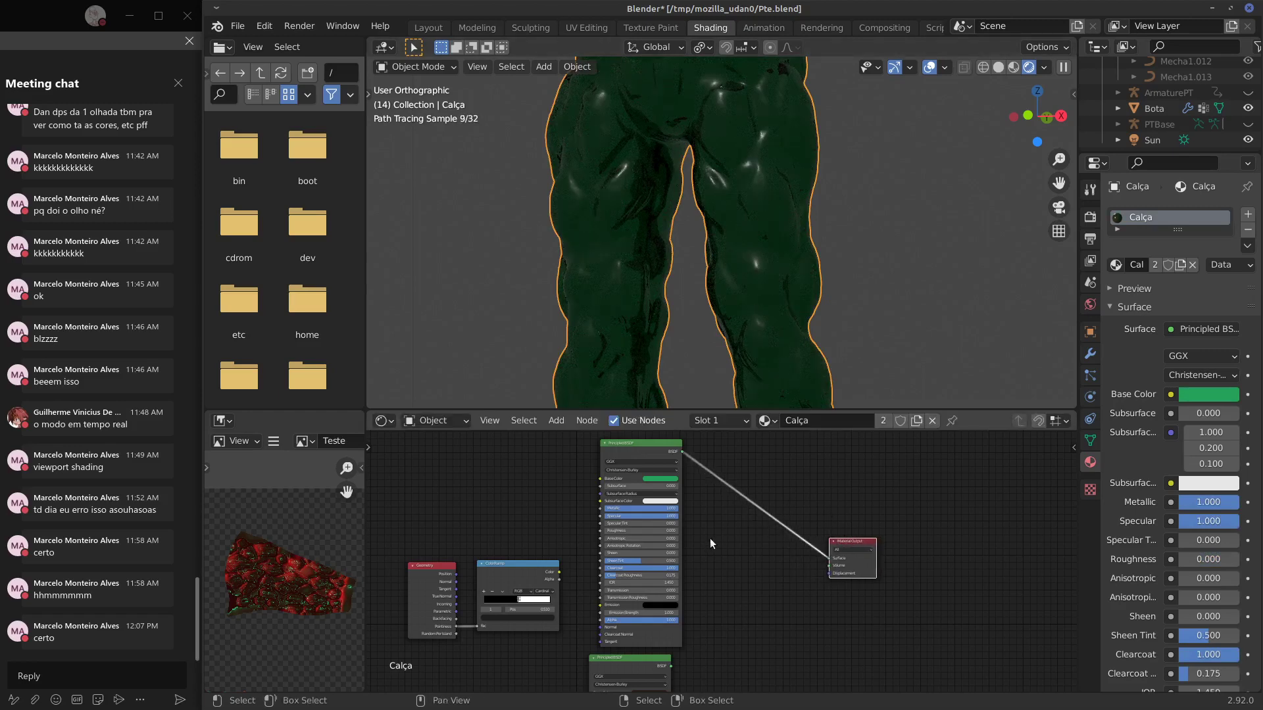
# Add a Mix Shader node just before the Material Output node.
pyautogui.hotkey('shift', 'a')
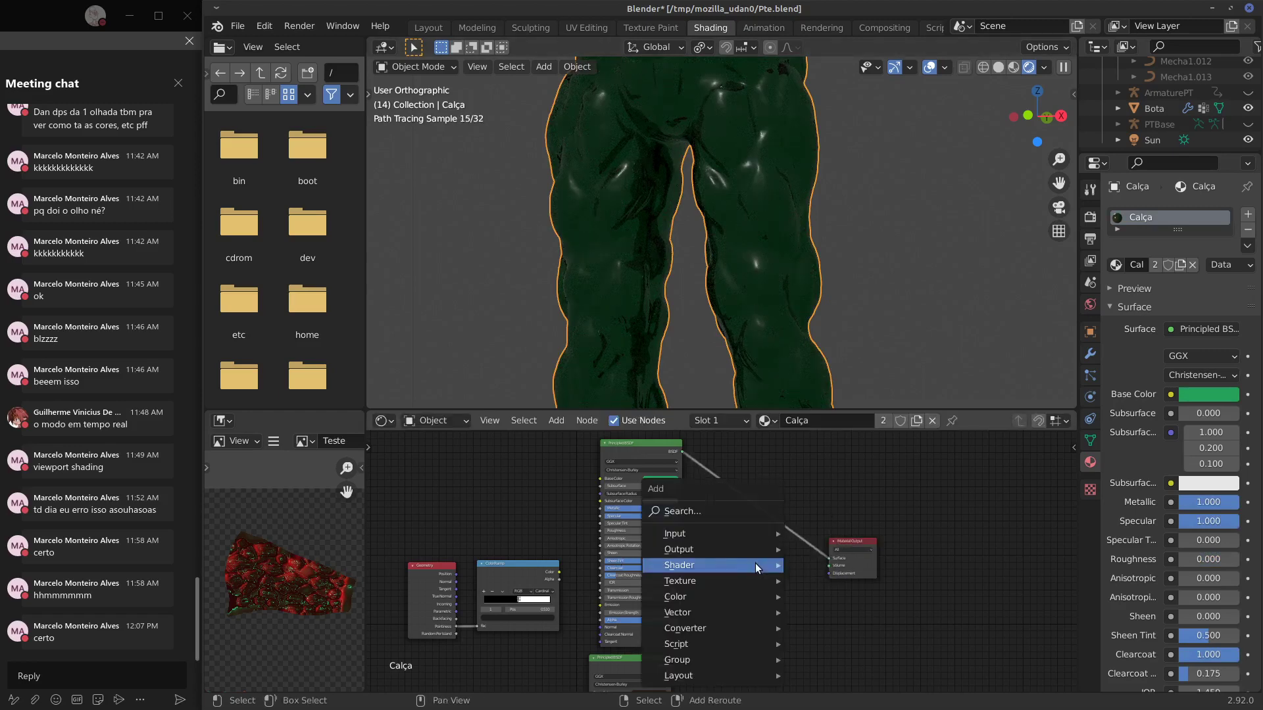
pyautogui.moveTo(753, 566)
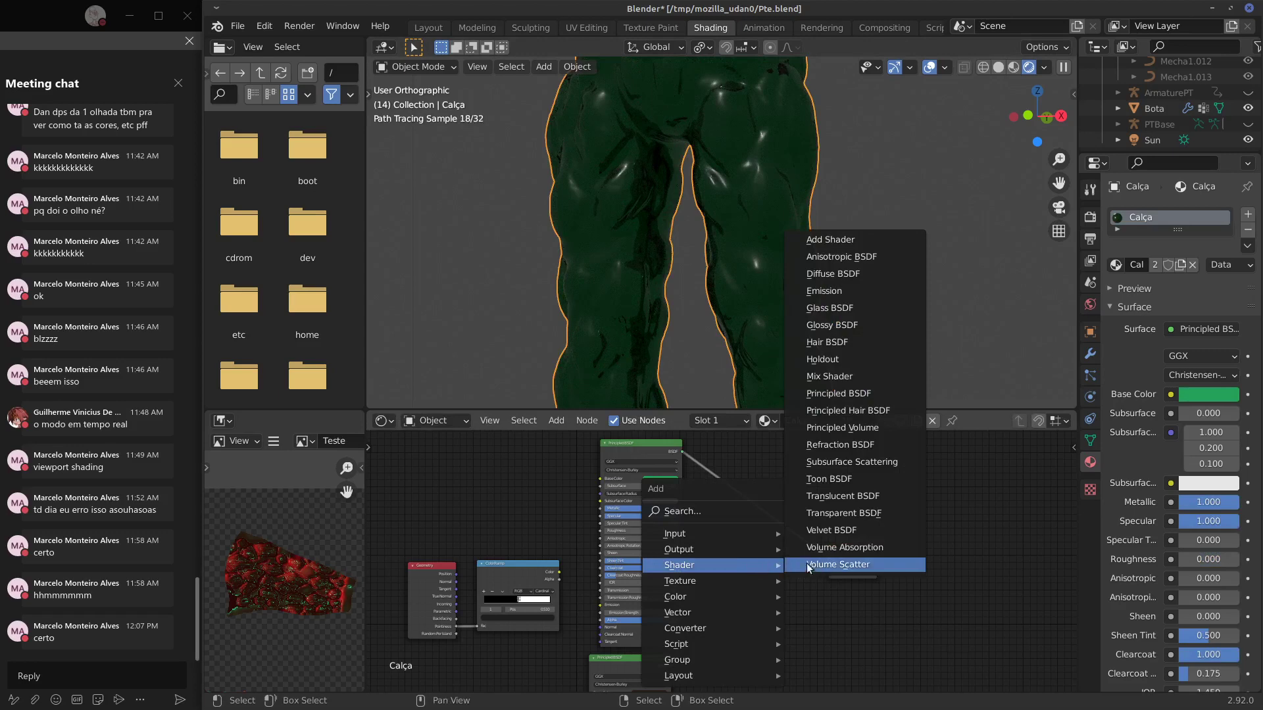
pyautogui.click(826, 376)
pyautogui.click(758, 543)
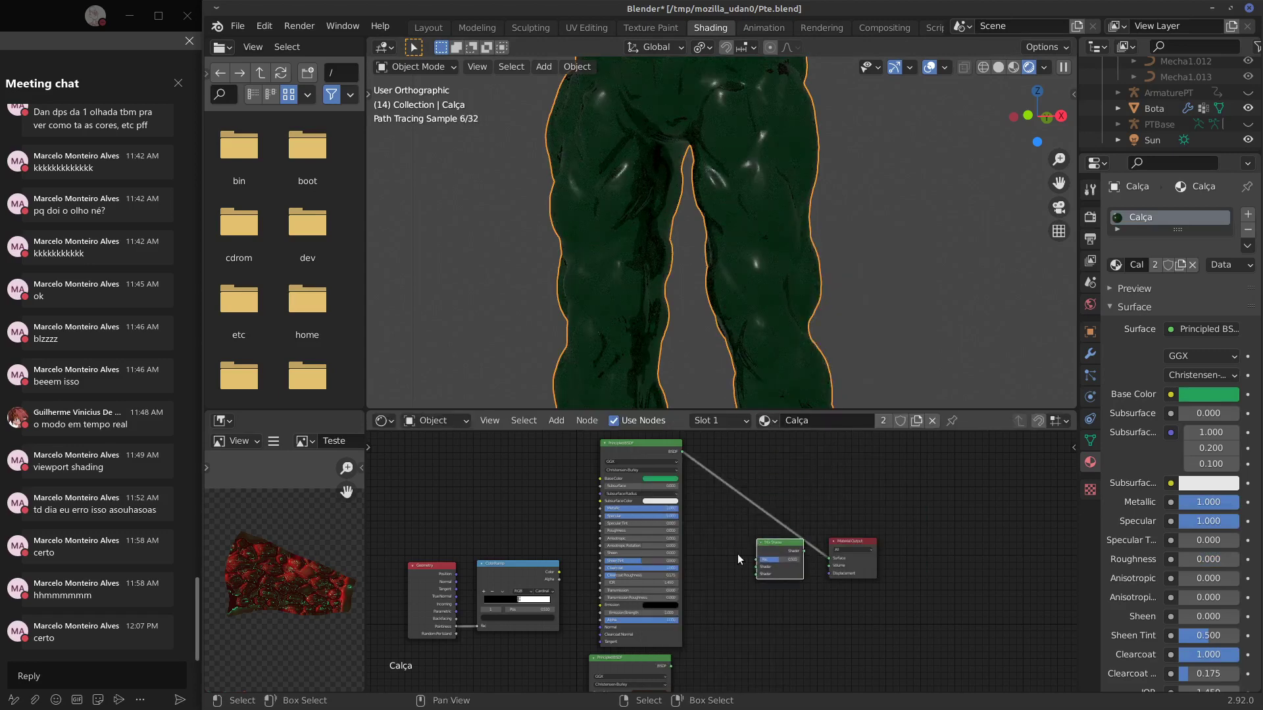
# Connect both Principled BSDF outputs to the Mix Shader's Shader inputs and its output to the Material Output's Surface input.
pyautogui.moveTo(682, 453); pyautogui.dragTo(687, 637)
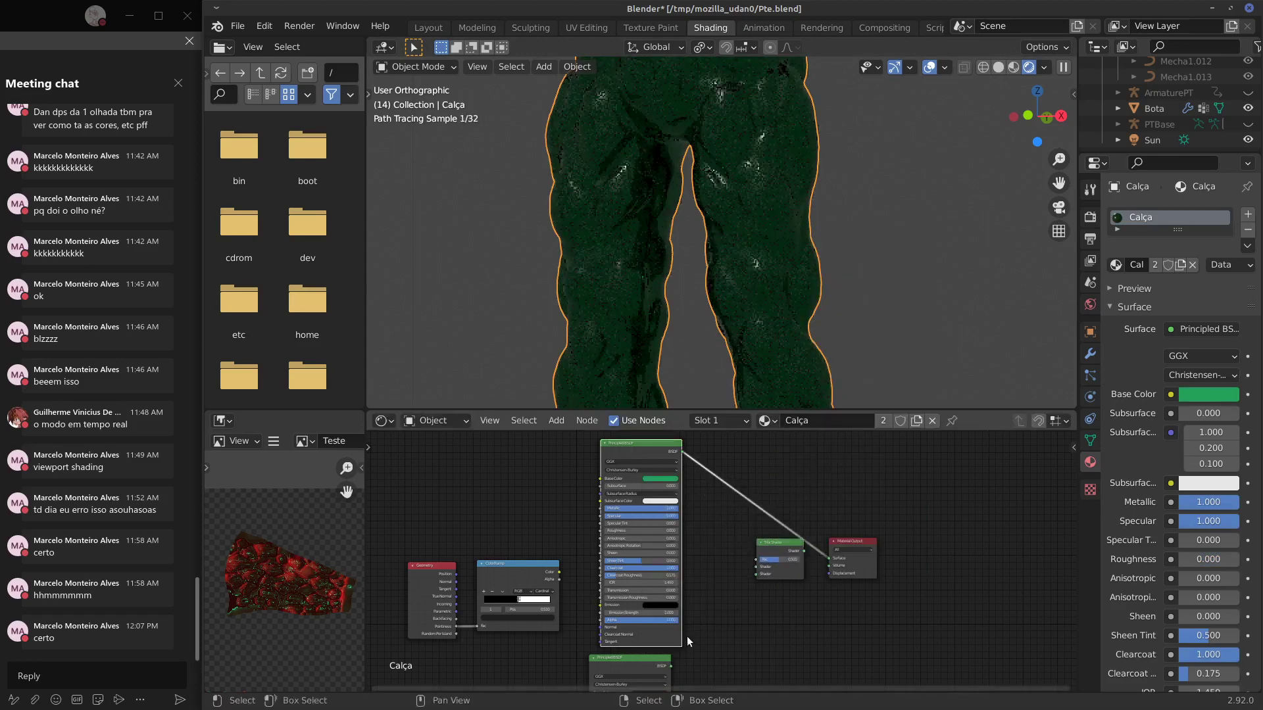
pyautogui.moveTo(732, 544); pyautogui.dragTo(718, 530, button='middle')
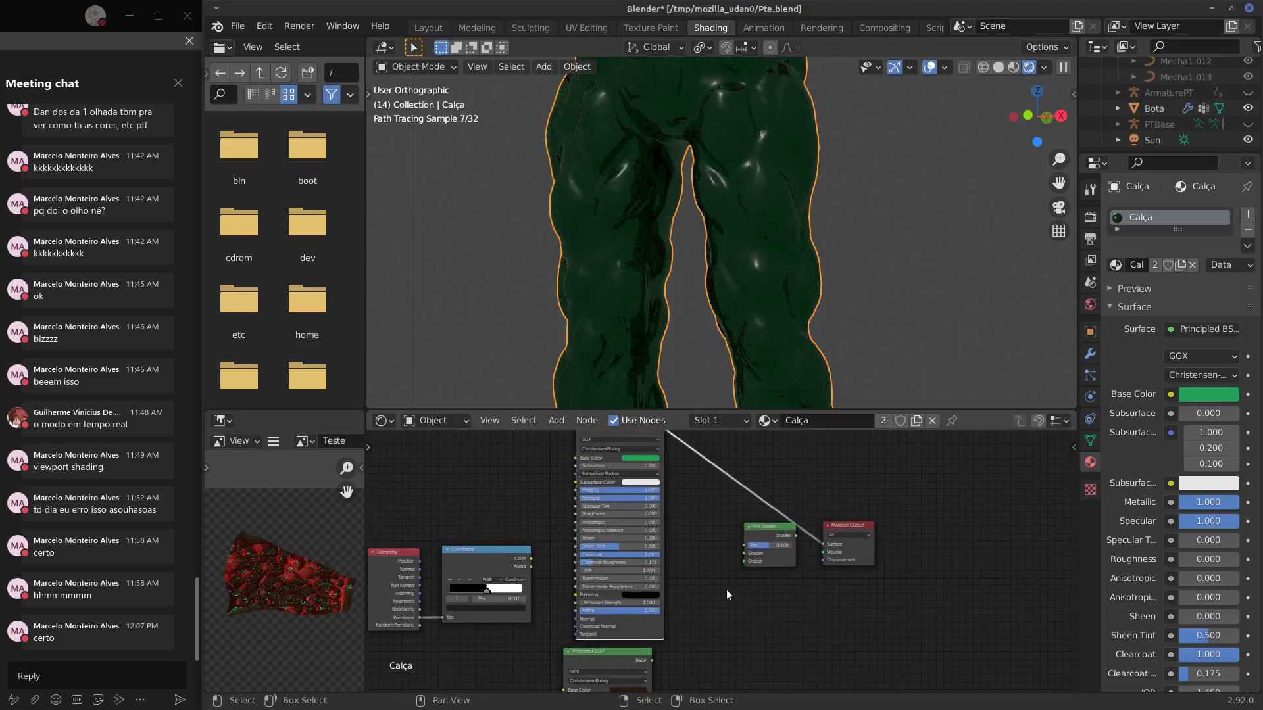
pyautogui.scroll(6, 726, 591)
pyautogui.moveTo(773, 586); pyautogui.dragTo(740, 659, button='middle')
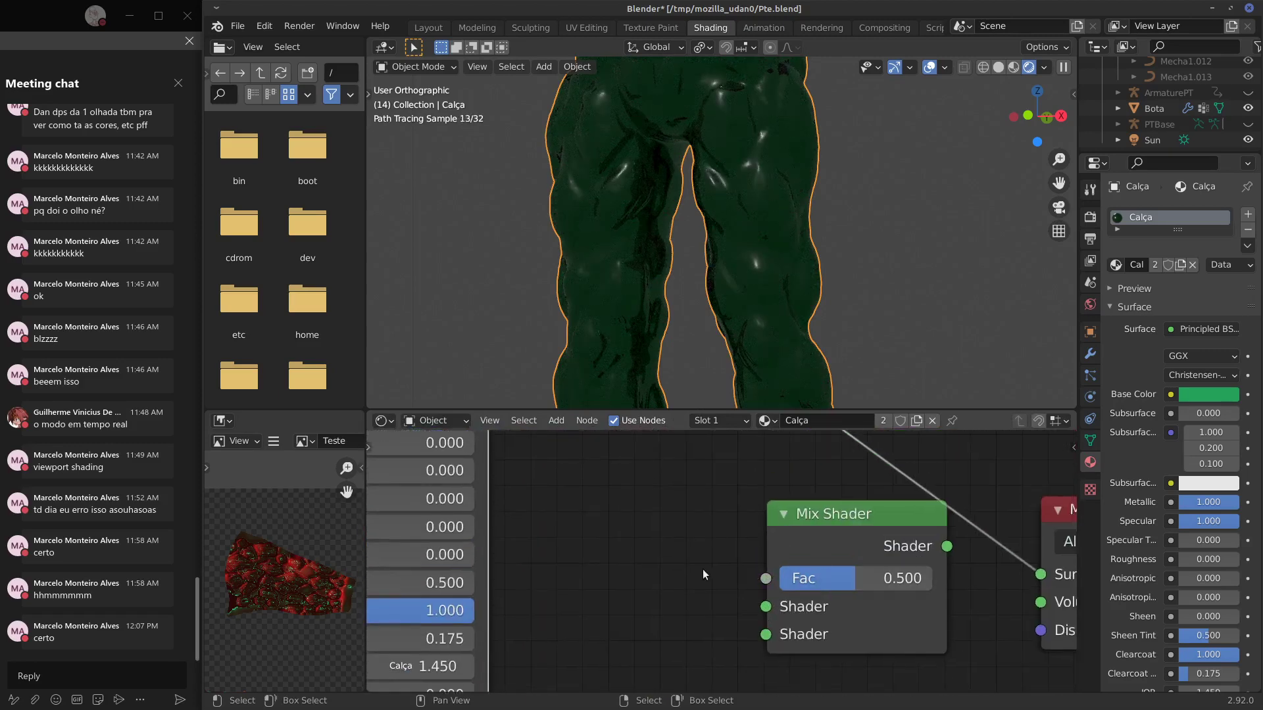
pyautogui.scroll(-8, 709, 556)
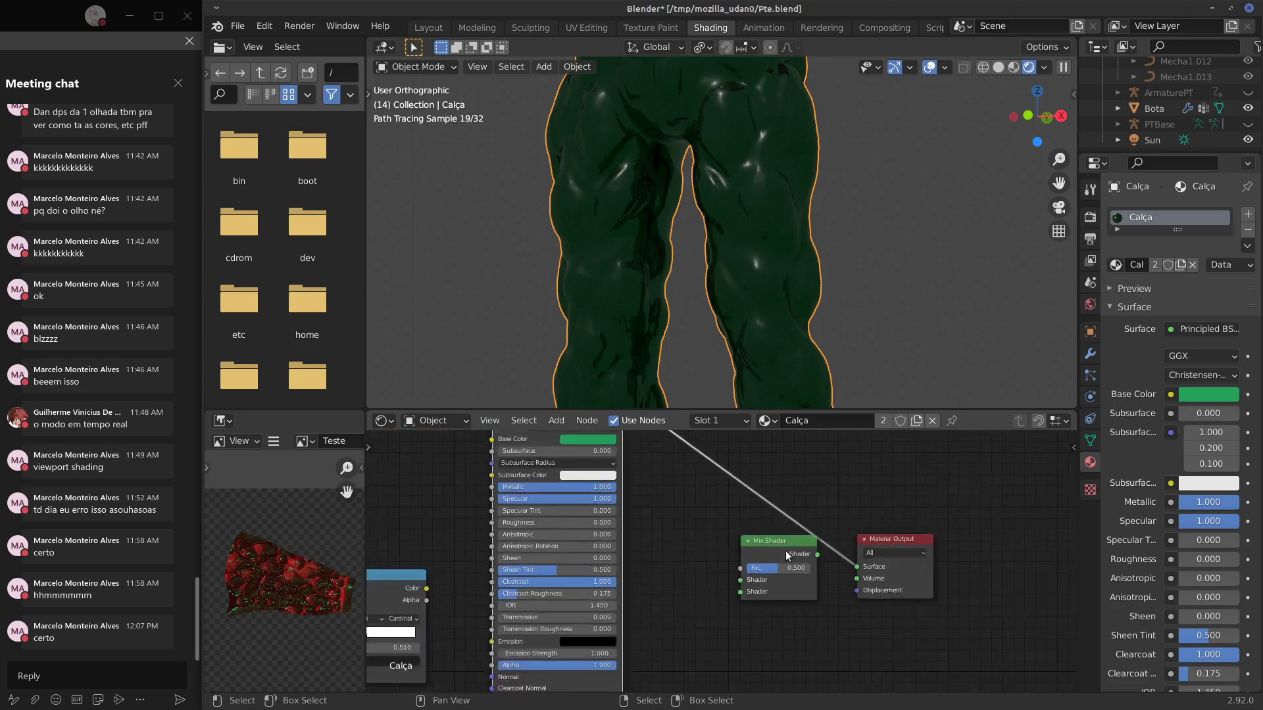
pyautogui.click(792, 570)
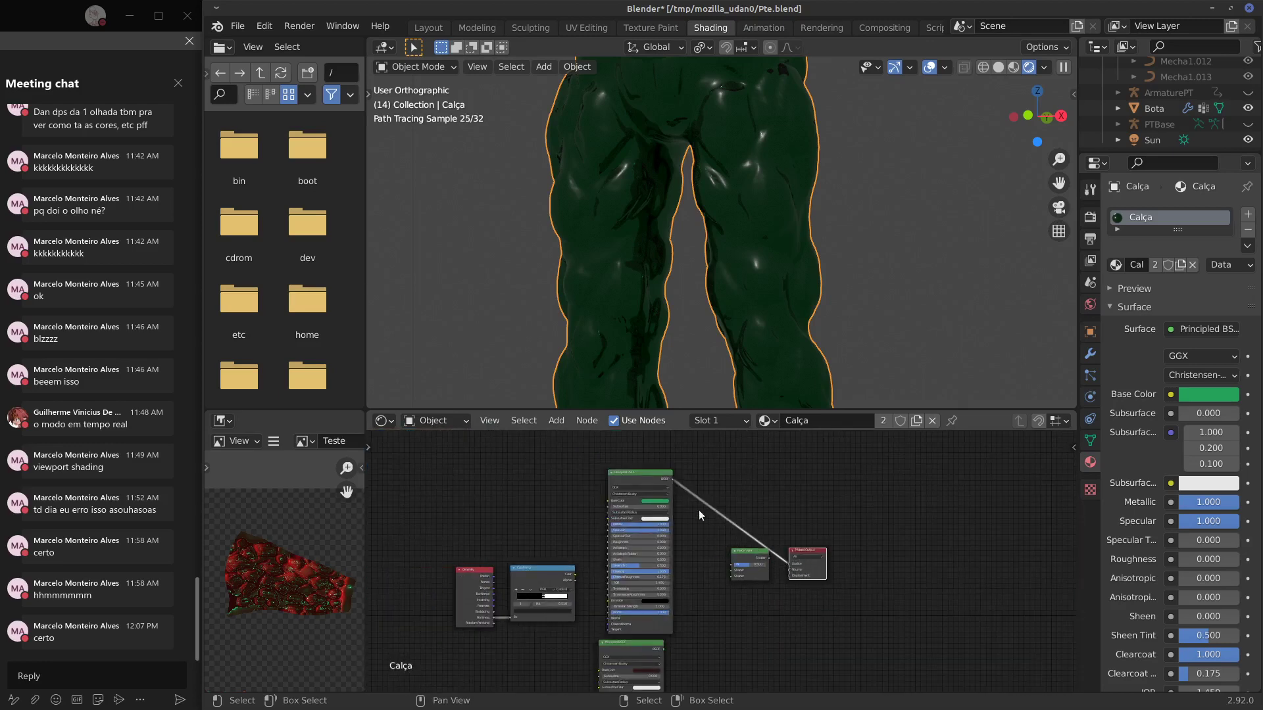
pyautogui.moveTo(671, 477); pyautogui.dragTo(731, 569)
pyautogui.moveTo(663, 648); pyautogui.dragTo(789, 563)
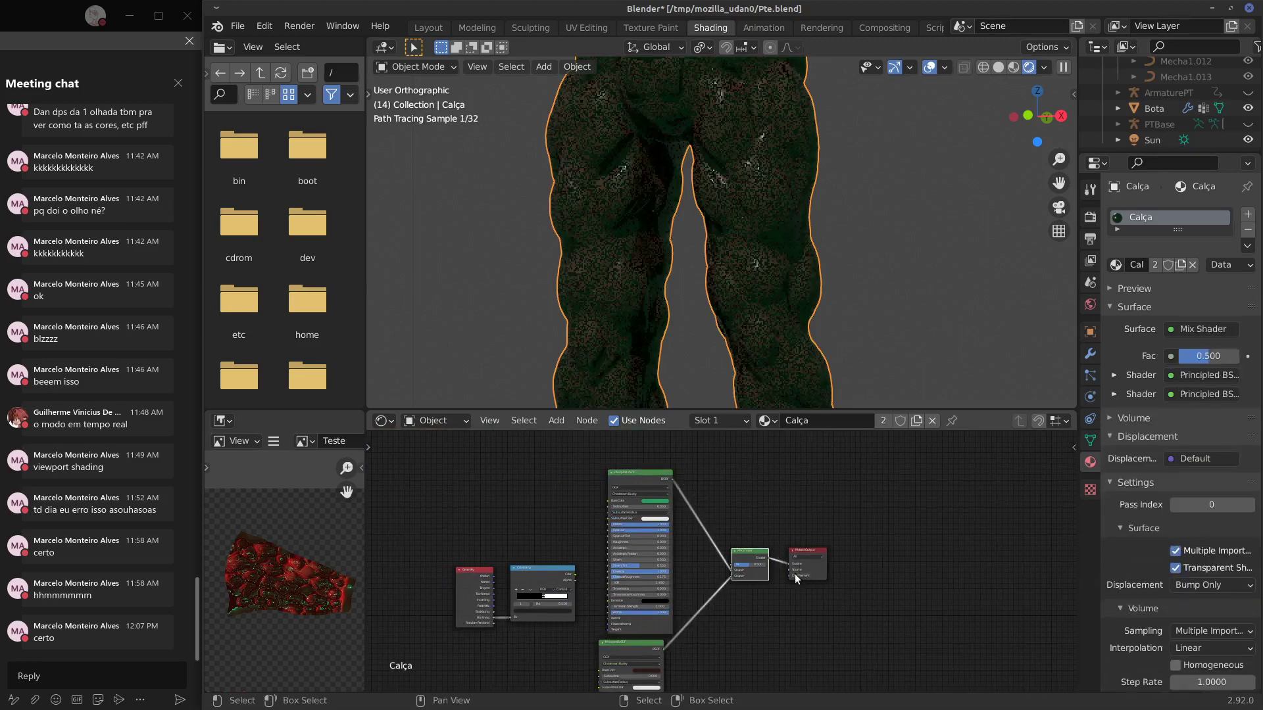
# Move the Geometry and ColorRamp nodes together to the empty space above the Mix Shader and Material Output.
pyautogui.click(524, 569)
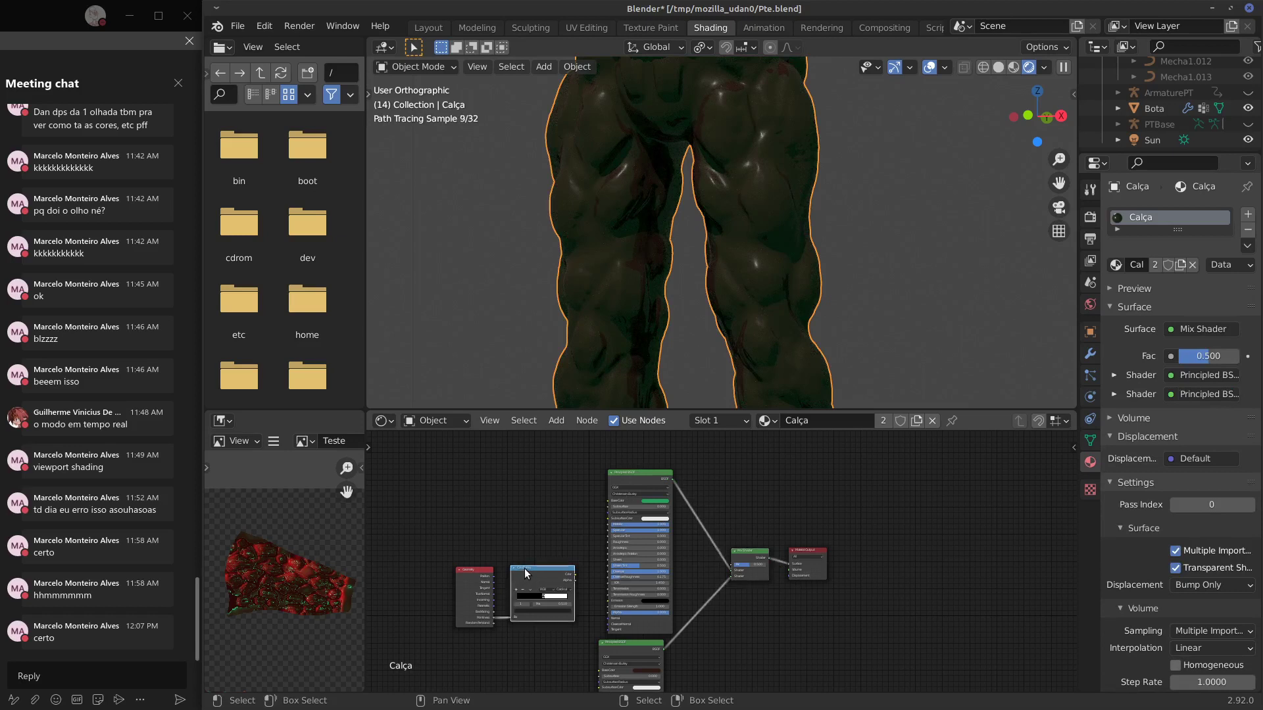
pyautogui.keyDown('shift'); pyautogui.click(479, 569); pyautogui.keyUp('shift')
pyautogui.press('g')
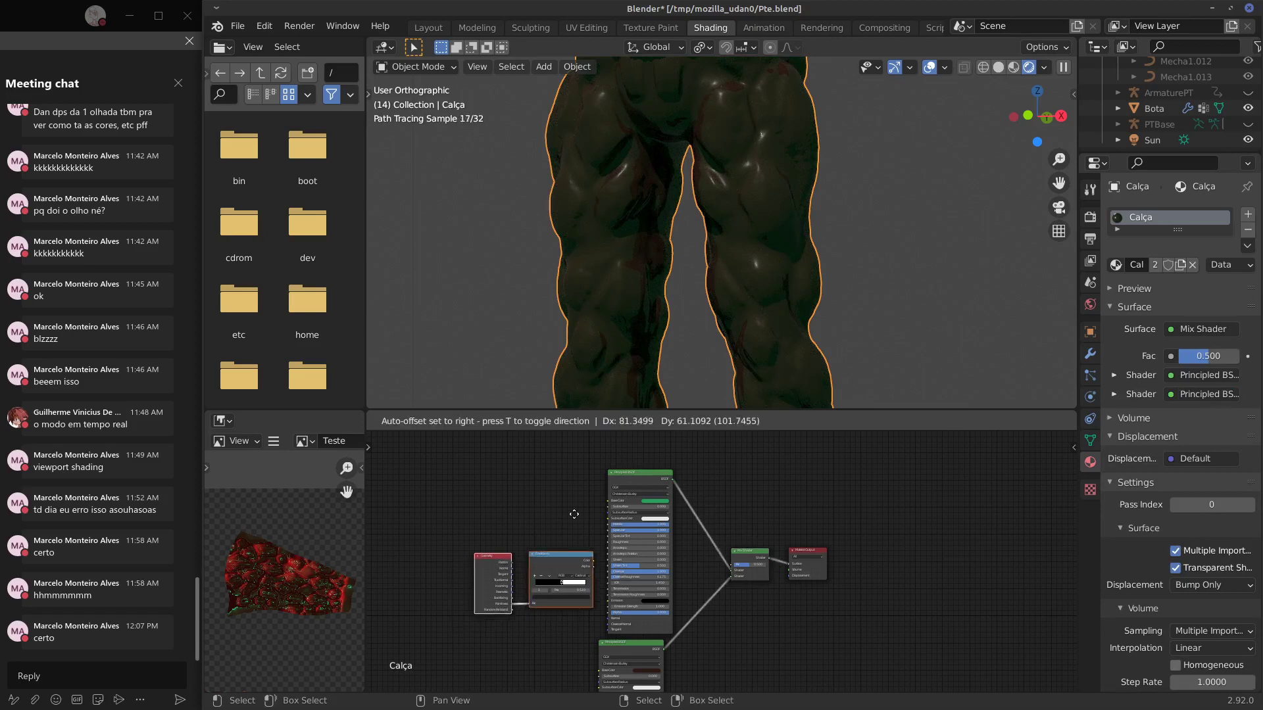
pyautogui.click(766, 450)
# Shift the Material Output and Mix Shader nodes past the ColorRamp and connect the ColorRamp's Color output to the Mix Shader's Fac input.
pyautogui.scroll(2, 763, 558)
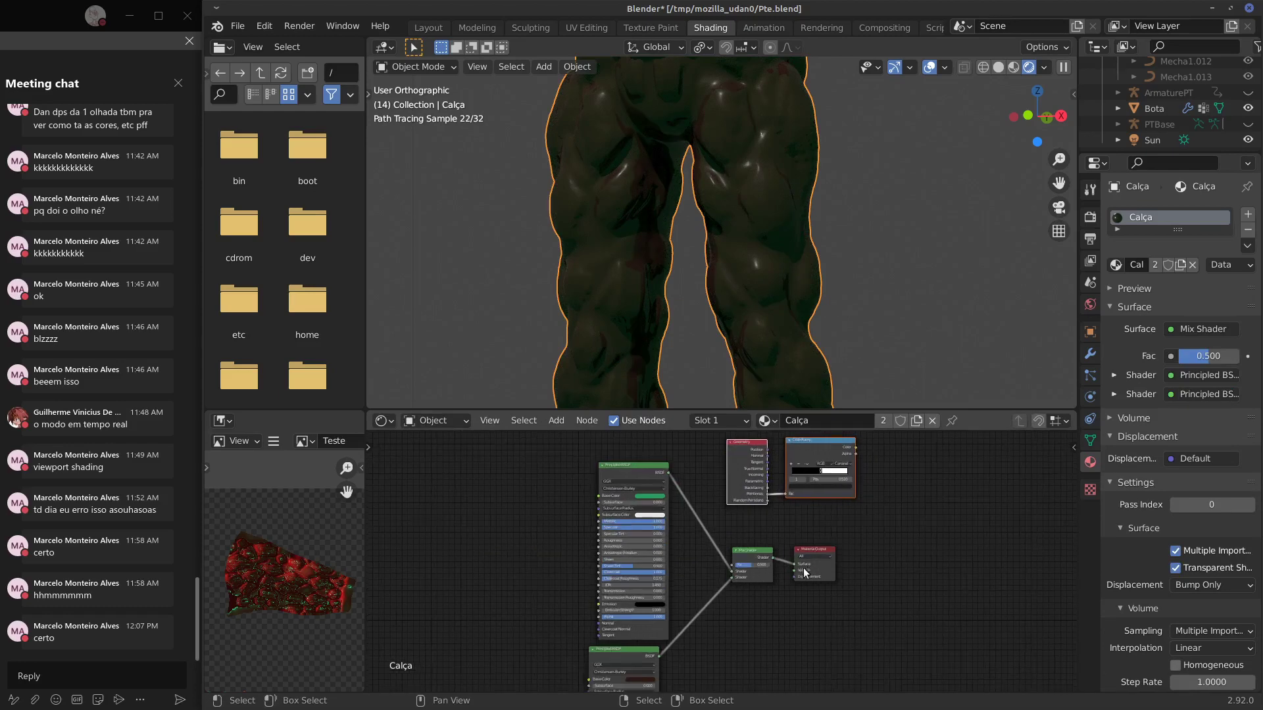
pyautogui.scroll(2, 732, 555)
pyautogui.moveTo(743, 640); pyautogui.dragTo(747, 597, button='middle')
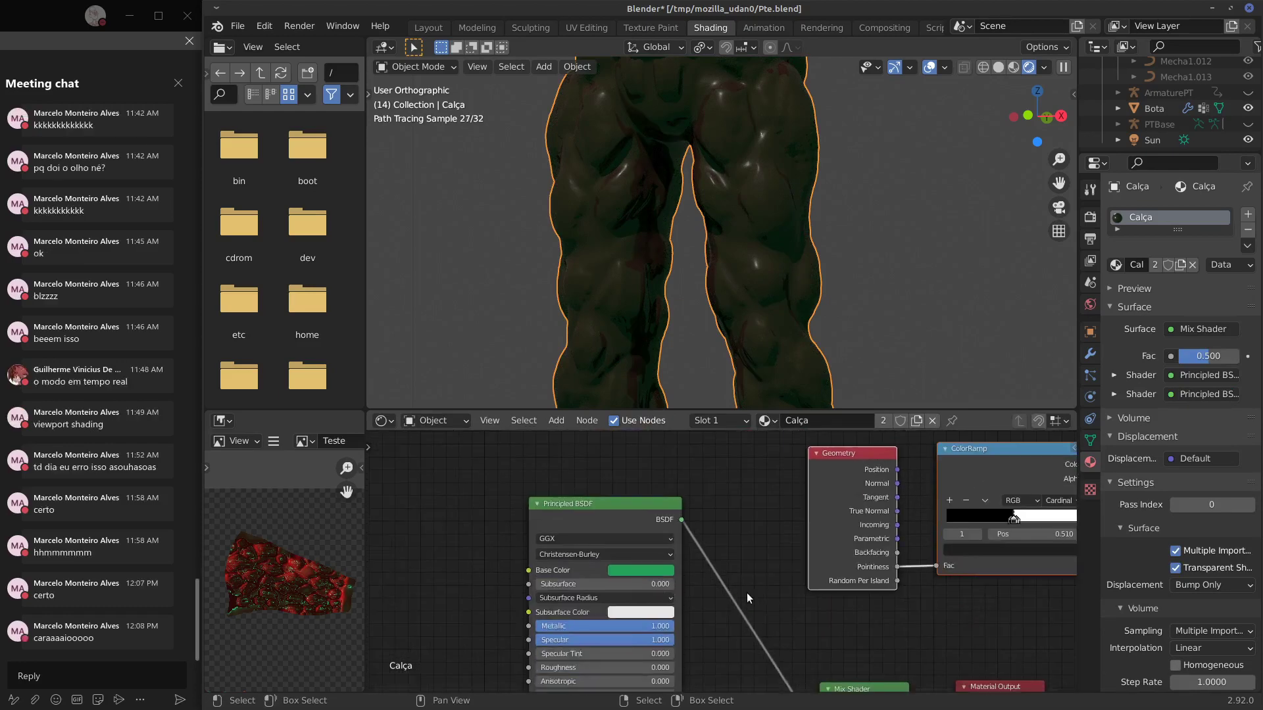
pyautogui.moveTo(652, 526); pyautogui.dragTo(539, 562, button='middle')
pyautogui.moveTo(728, 554); pyautogui.dragTo(521, 488, button='middle')
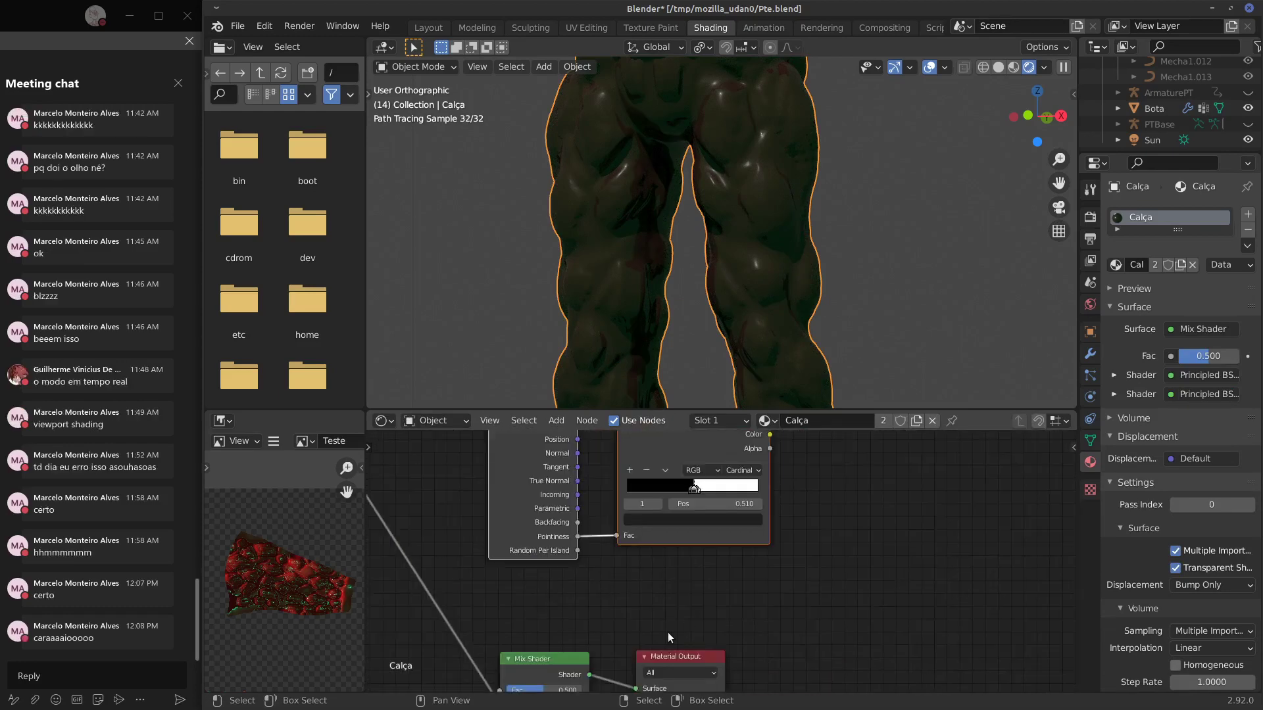
pyautogui.click(679, 656)
pyautogui.press('g')
pyautogui.moveTo(1002, 538); pyautogui.dragTo(1007, 539)
pyautogui.moveTo(536, 660); pyautogui.dragTo(872, 551)
pyautogui.moveTo(772, 435); pyautogui.dragTo(786, 453)
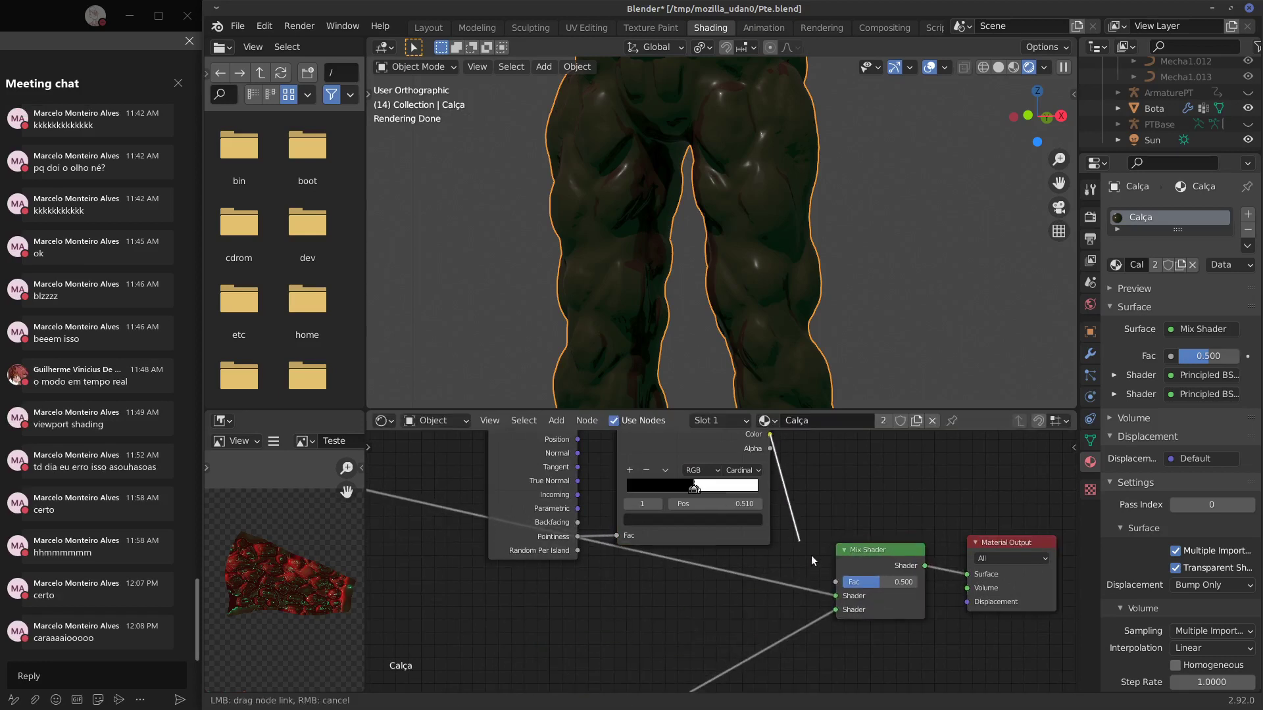
pyautogui.moveTo(811, 555); pyautogui.dragTo(835, 582)
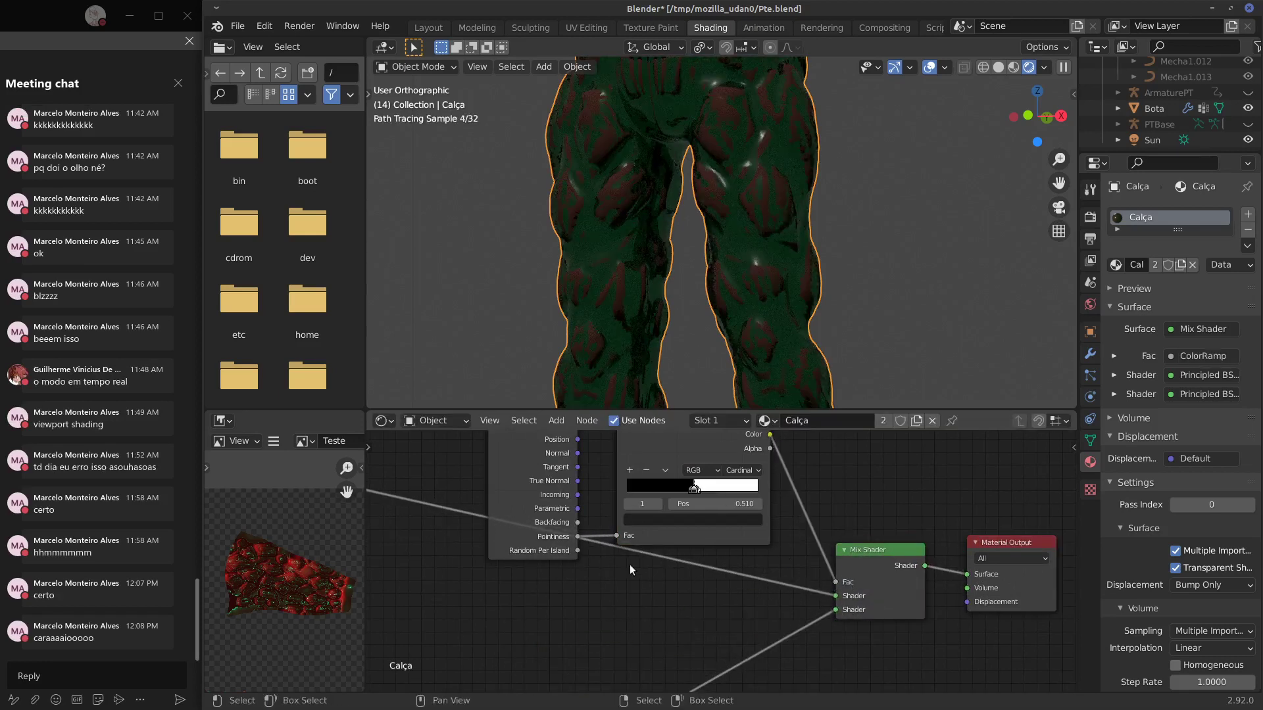
# Place the Geometry and ColorRamp nodes closer together and swap the two Principled BSDF links on the Mix Shader's Shader inputs.
pyautogui.moveTo(701, 506); pyautogui.dragTo(708, 565, button='middle')
pyautogui.moveTo(554, 478); pyautogui.dragTo(533, 426)
pyautogui.moveTo(676, 476); pyautogui.dragTo(625, 441)
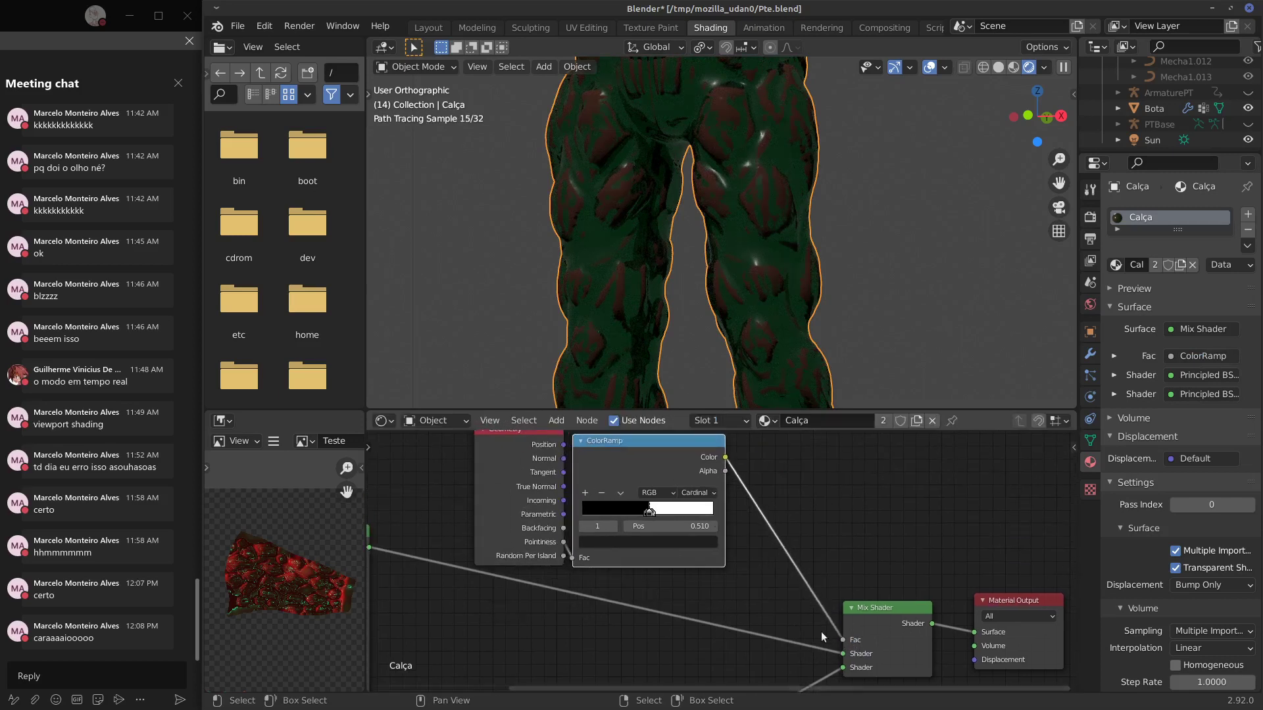
pyautogui.moveTo(850, 663); pyautogui.dragTo(862, 629, button='middle')
pyautogui.moveTo(854, 620)
pyautogui.mouseDown()
pyautogui.moveTo(830, 626)
pyautogui.moveTo(855, 634)
pyautogui.mouseUp()
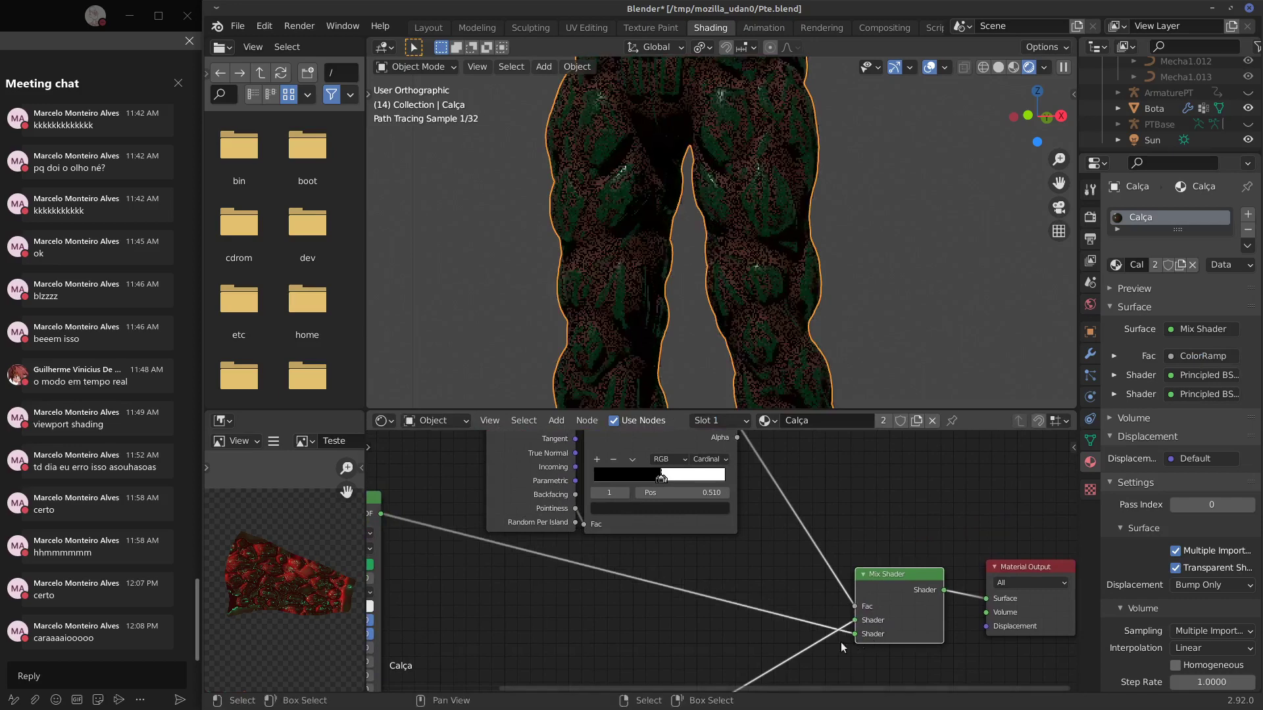
# Exchange the vertical order of the Principled BSDF nodes, placing the dark brown one above and the green one below it.
pyautogui.moveTo(623, 600); pyautogui.dragTo(666, 579, button='middle')
pyautogui.scroll(-3, 665, 578)
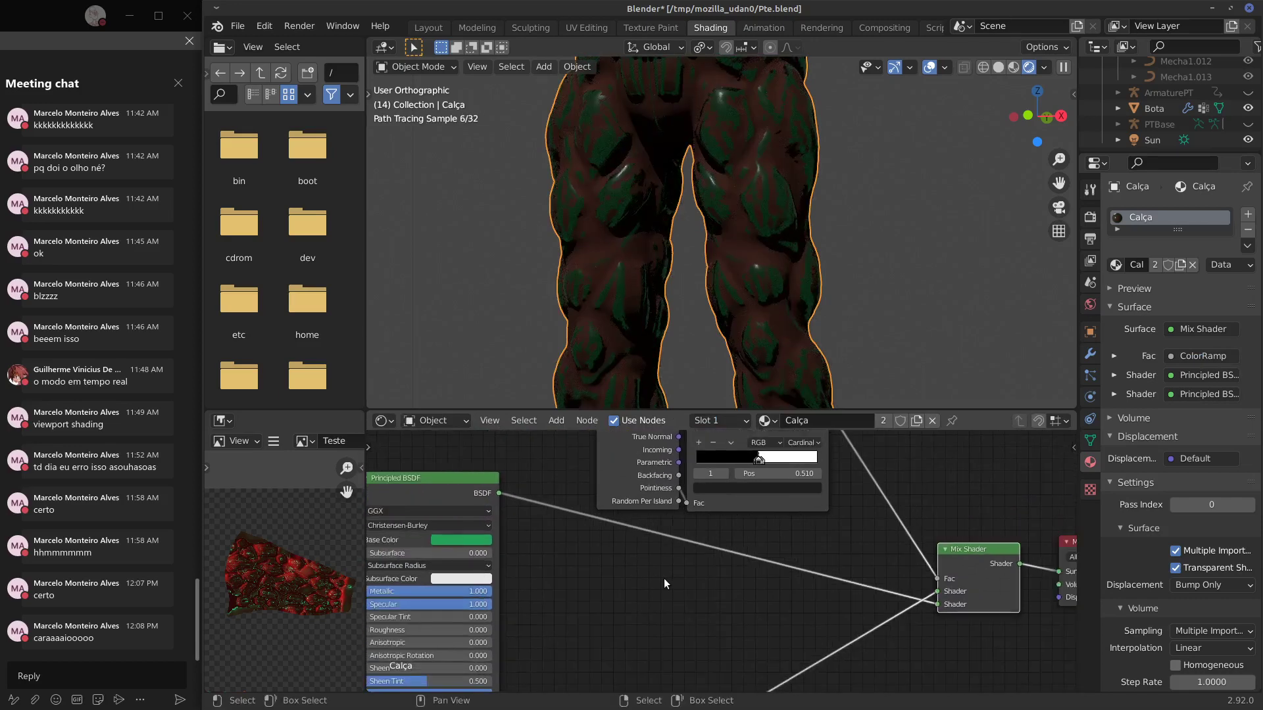
pyautogui.scroll(-3, 656, 576)
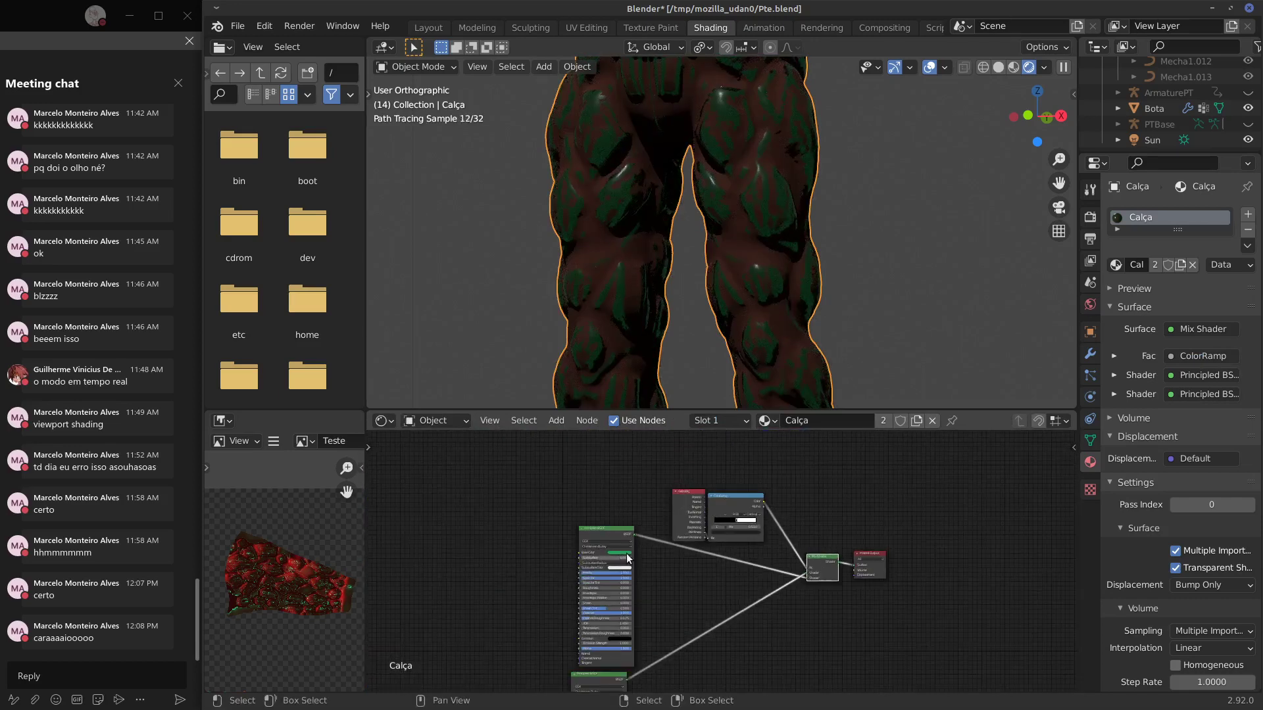
pyautogui.scroll(-1, 673, 576)
pyautogui.click(623, 533)
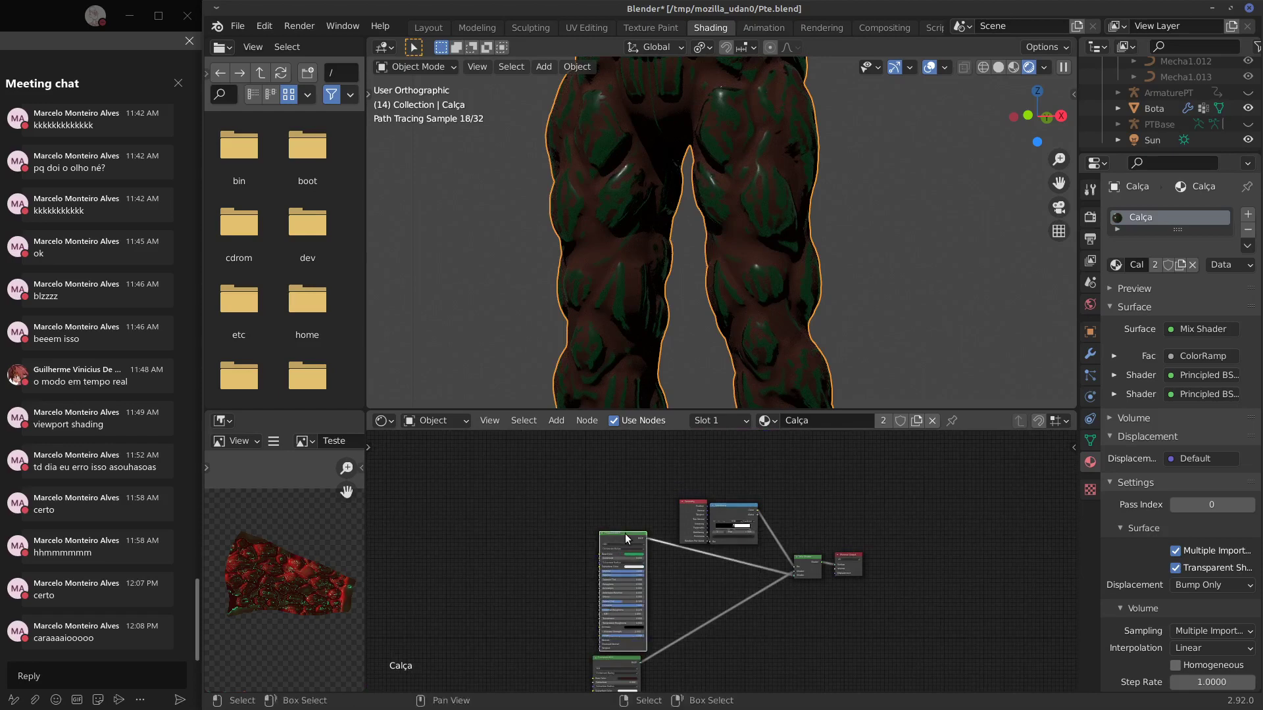
pyautogui.moveTo(625, 534); pyautogui.dragTo(715, 646)
pyautogui.moveTo(623, 659); pyautogui.dragTo(619, 543)
pyautogui.moveTo(714, 656); pyautogui.dragTo(687, 599)
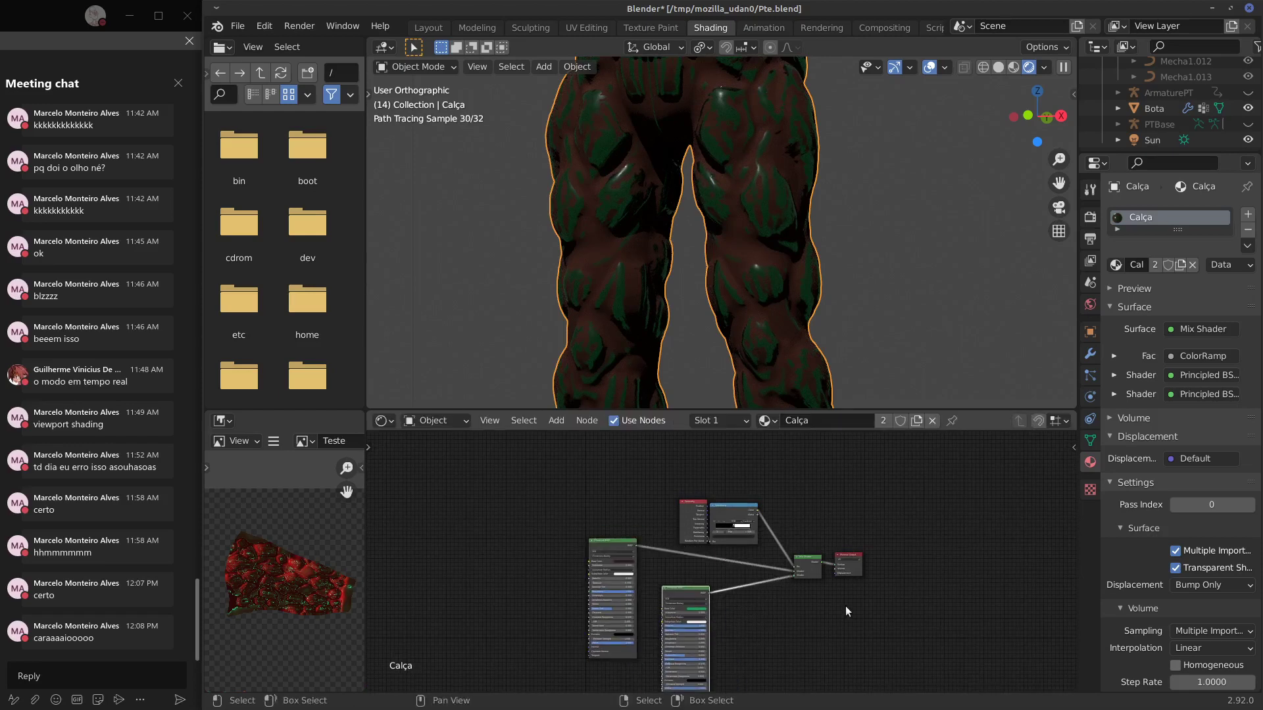
# Examine the mixed trousers material from several angles and on the full figure in the rendered viewport.
pyautogui.moveTo(845, 605); pyautogui.dragTo(787, 595, button='middle')
pyautogui.scroll(16, 783, 593)
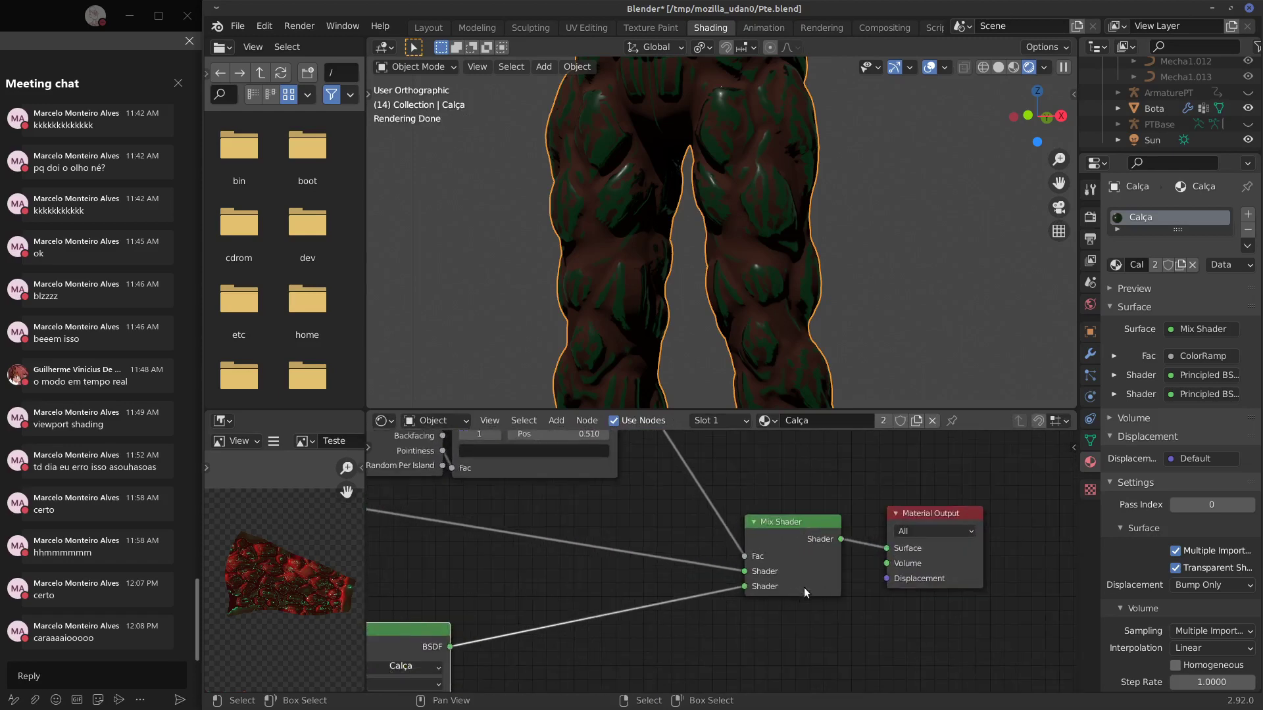
pyautogui.scroll(4, 803, 586)
pyautogui.moveTo(782, 318)
pyautogui.mouseDown(button='middle')
pyautogui.moveTo(737, 236)
pyautogui.moveTo(787, 238)
pyautogui.mouseUp(button='middle')
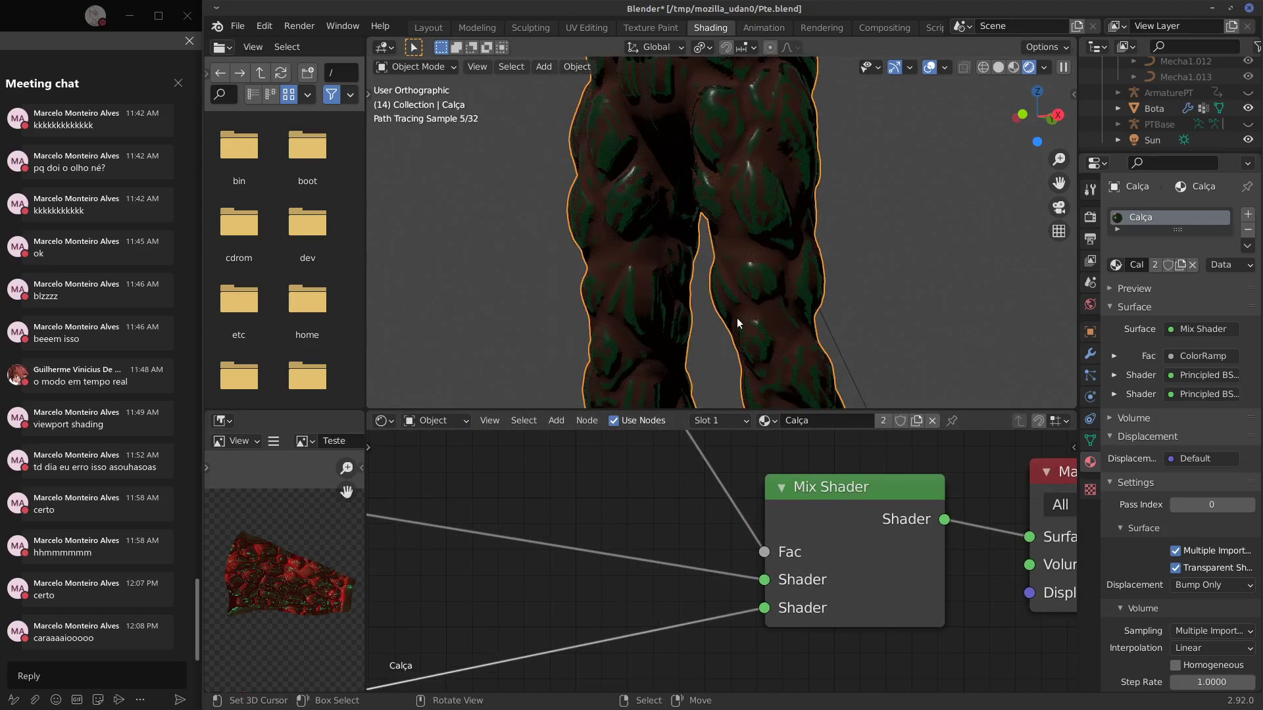
pyautogui.moveTo(736, 318); pyautogui.dragTo(792, 396, button='middle')
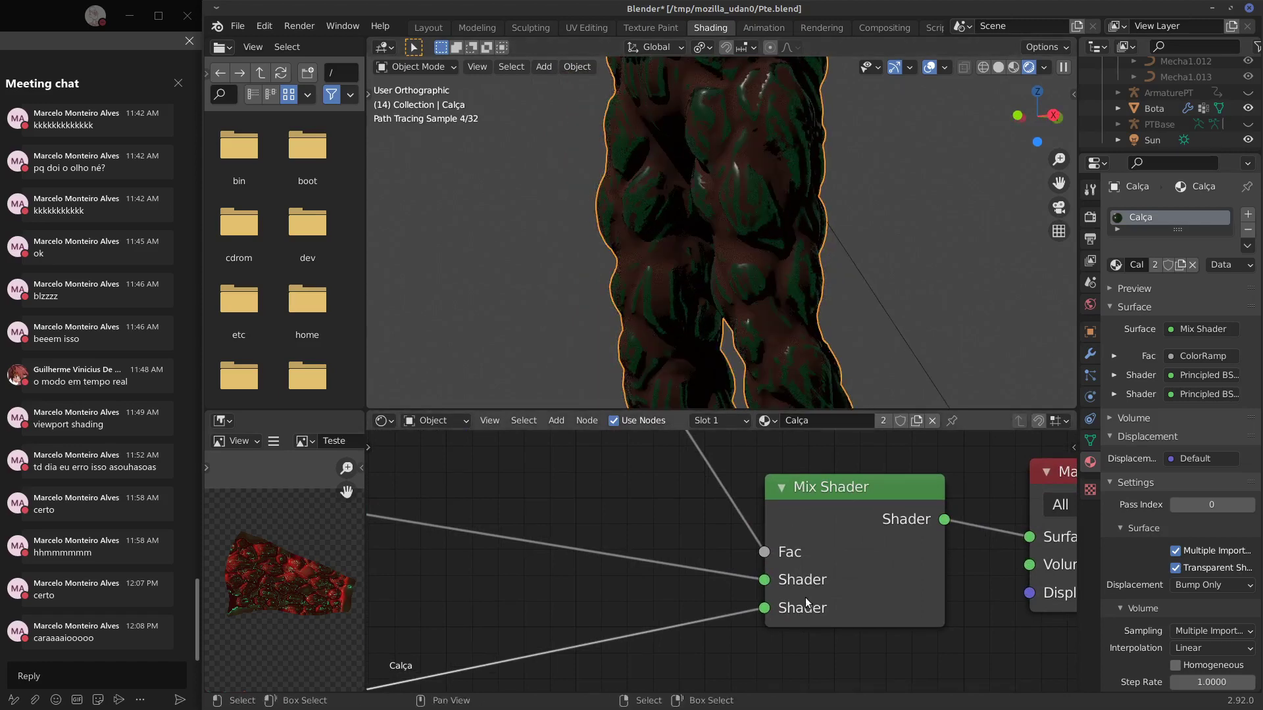
pyautogui.moveTo(889, 579); pyautogui.dragTo(806, 605, button='middle')
pyautogui.moveTo(783, 207); pyautogui.dragTo(847, 219, button='middle')
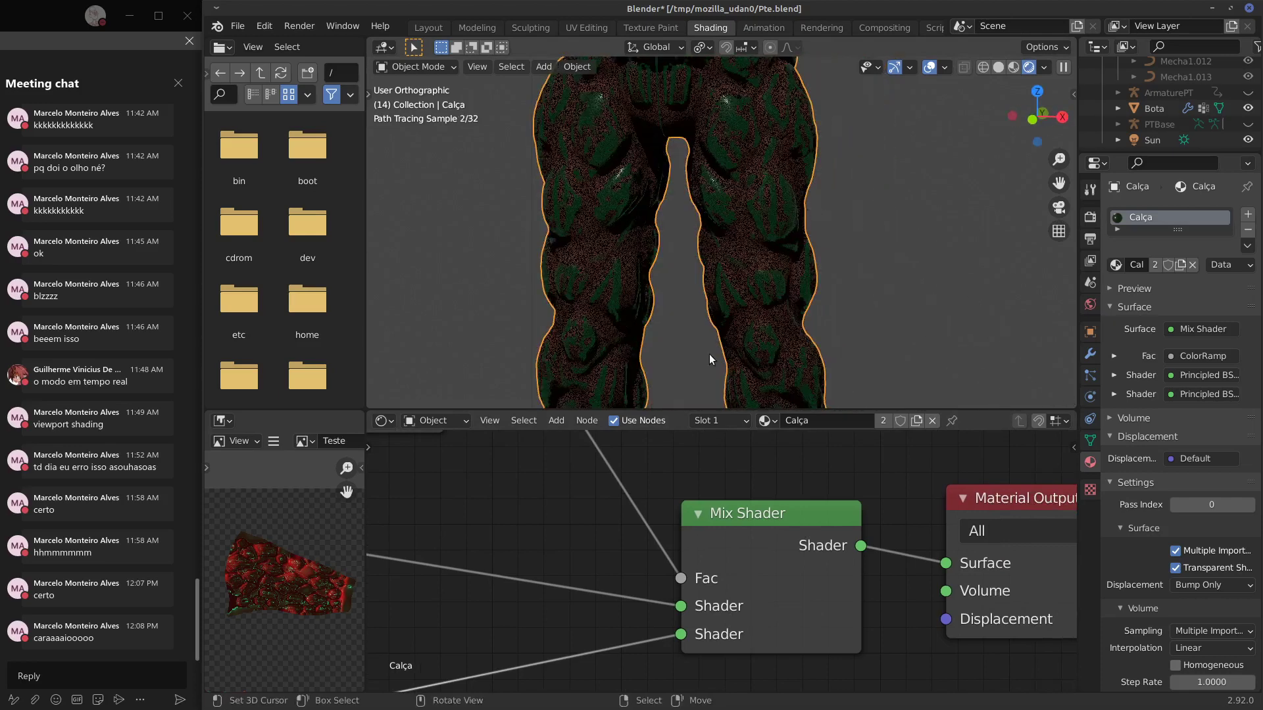
pyautogui.scroll(-6, 782, 329)
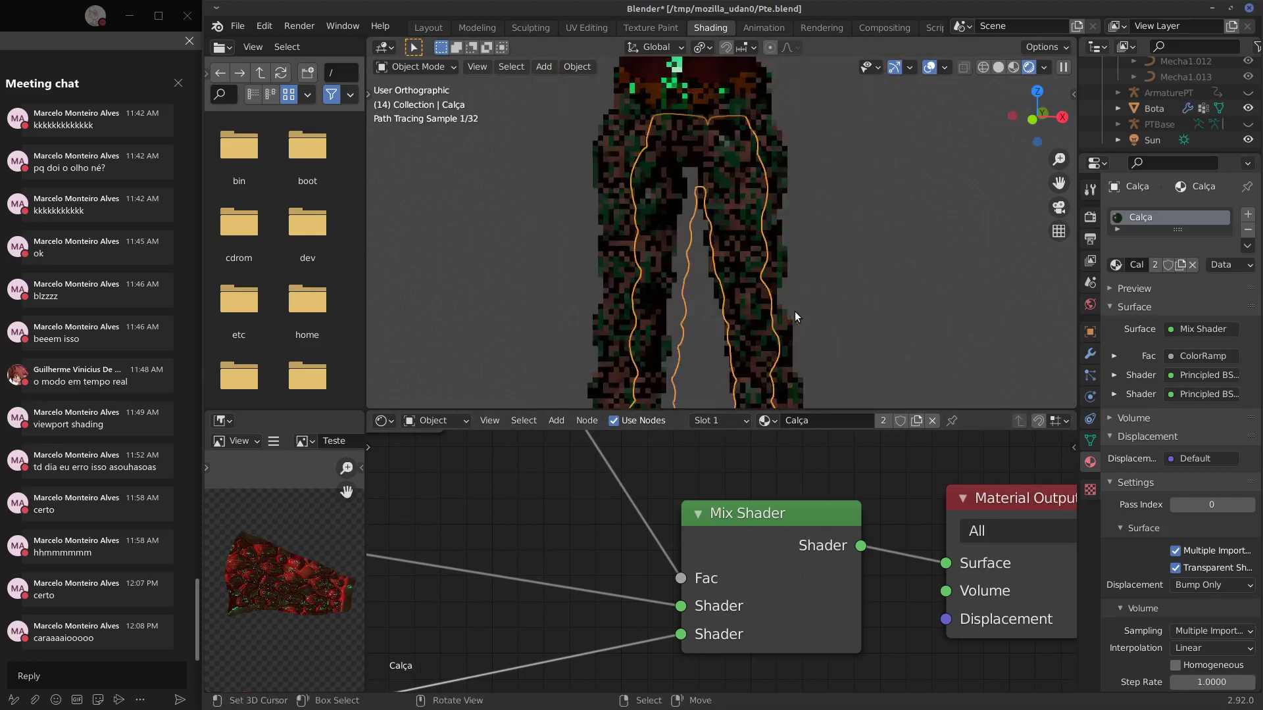
pyautogui.moveTo(774, 328); pyautogui.dragTo(803, 314, button='middle')
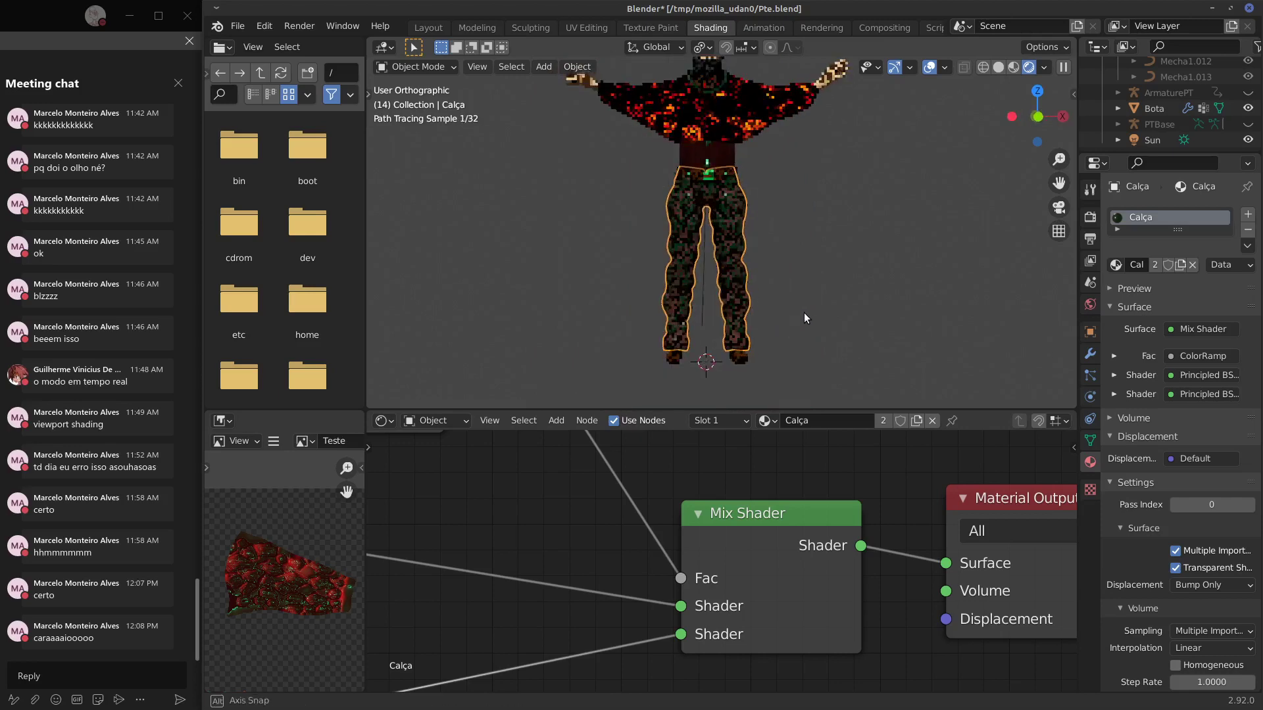
# Move the green and dark brown Principled BSDF nodes closer to the Mix Shader, side by side below the ColorRamp.
pyautogui.moveTo(777, 513); pyautogui.dragTo(779, 512, button='middle')
pyautogui.keyDown('alt'); pyautogui.moveTo(779, 512); pyautogui.dragTo(864, 540); pyautogui.keyUp('alt')
pyautogui.keyDown('alt'); pyautogui.moveTo(903, 489); pyautogui.dragTo(765, 456); pyautogui.keyUp('alt')
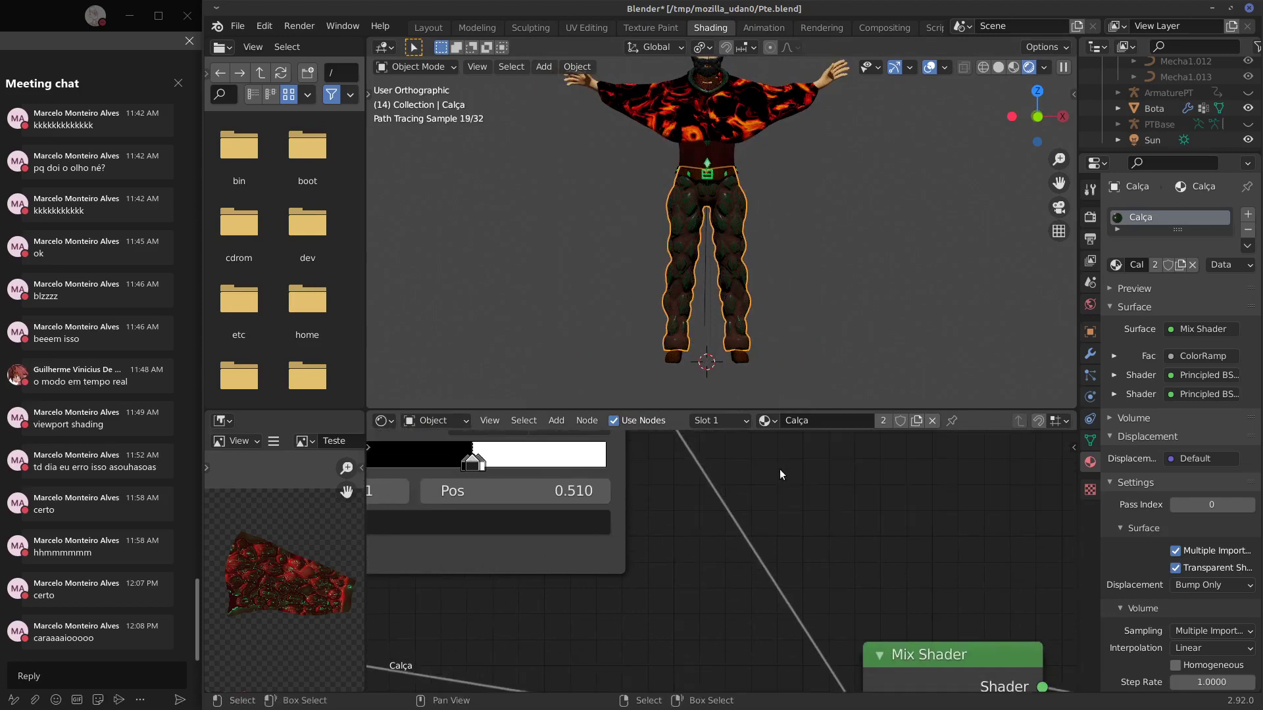
pyautogui.scroll(-5, 801, 482)
pyautogui.scroll(-12, 806, 490)
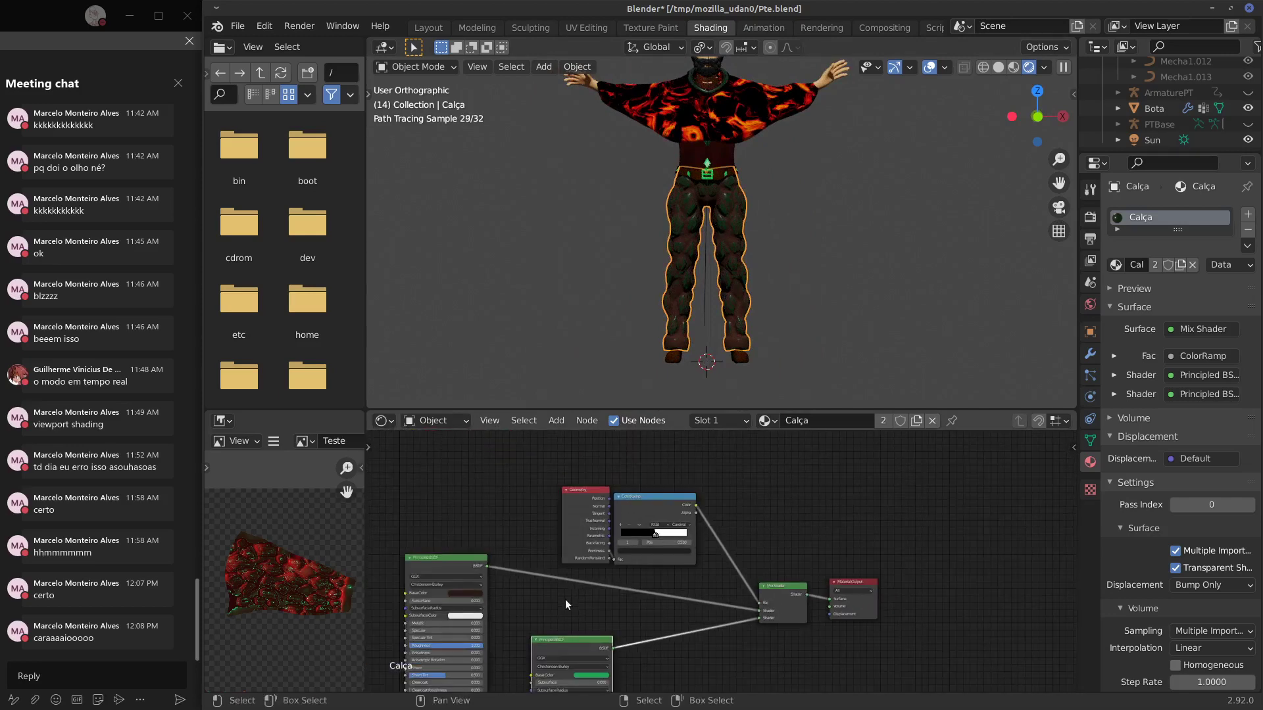
pyautogui.moveTo(564, 650); pyautogui.dragTo(573, 625, button='middle')
pyautogui.moveTo(603, 611); pyautogui.dragTo(712, 584)
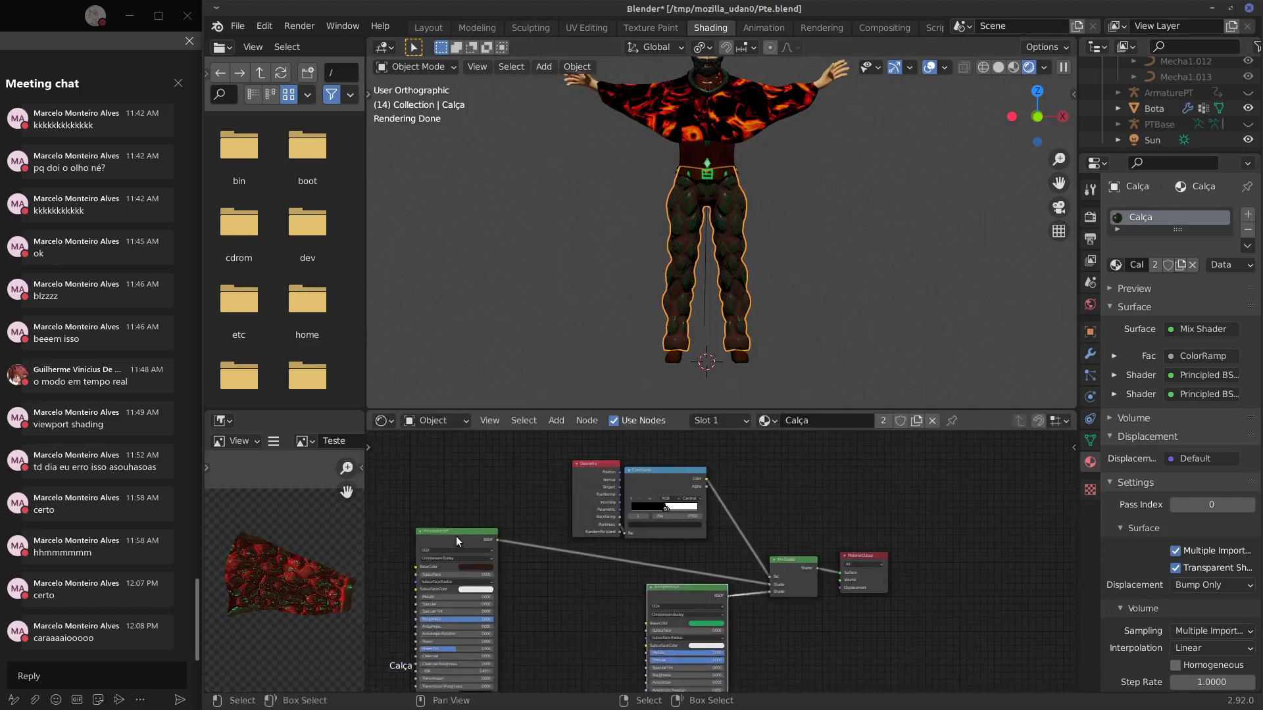
pyautogui.moveTo(456, 535); pyautogui.dragTo(586, 566)
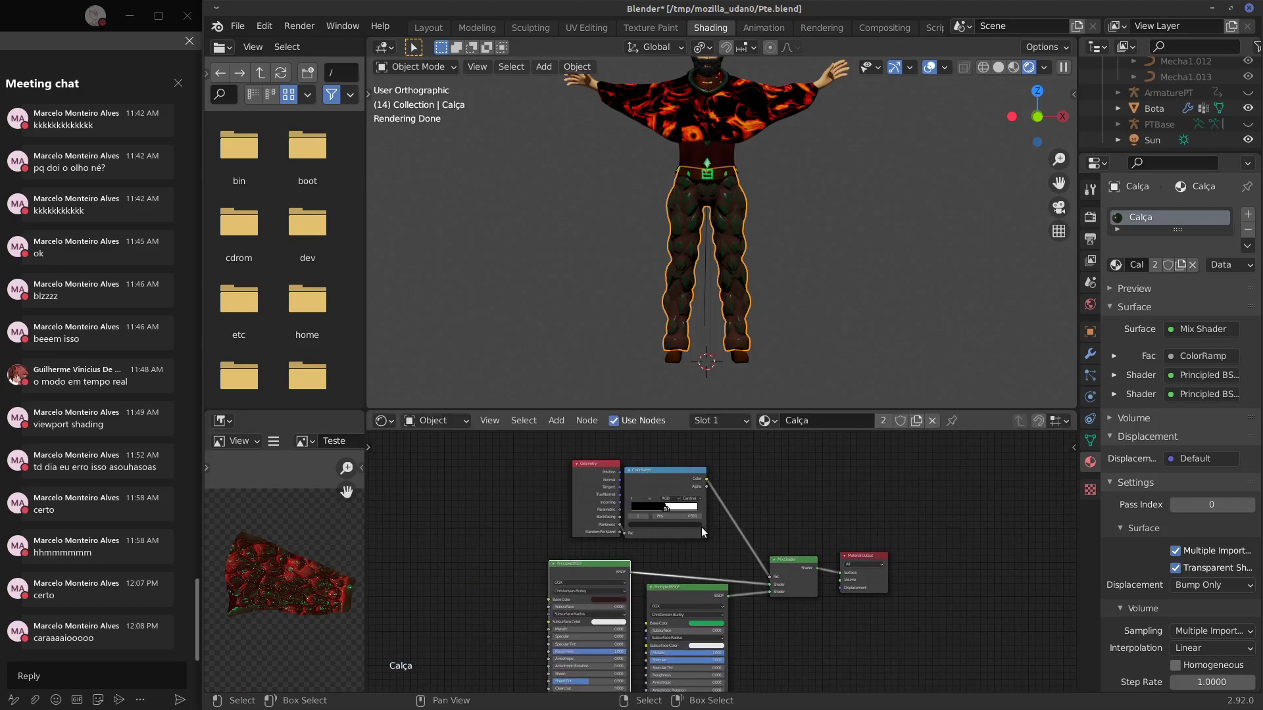
pyautogui.moveTo(705, 537); pyautogui.dragTo(663, 526, button='middle')
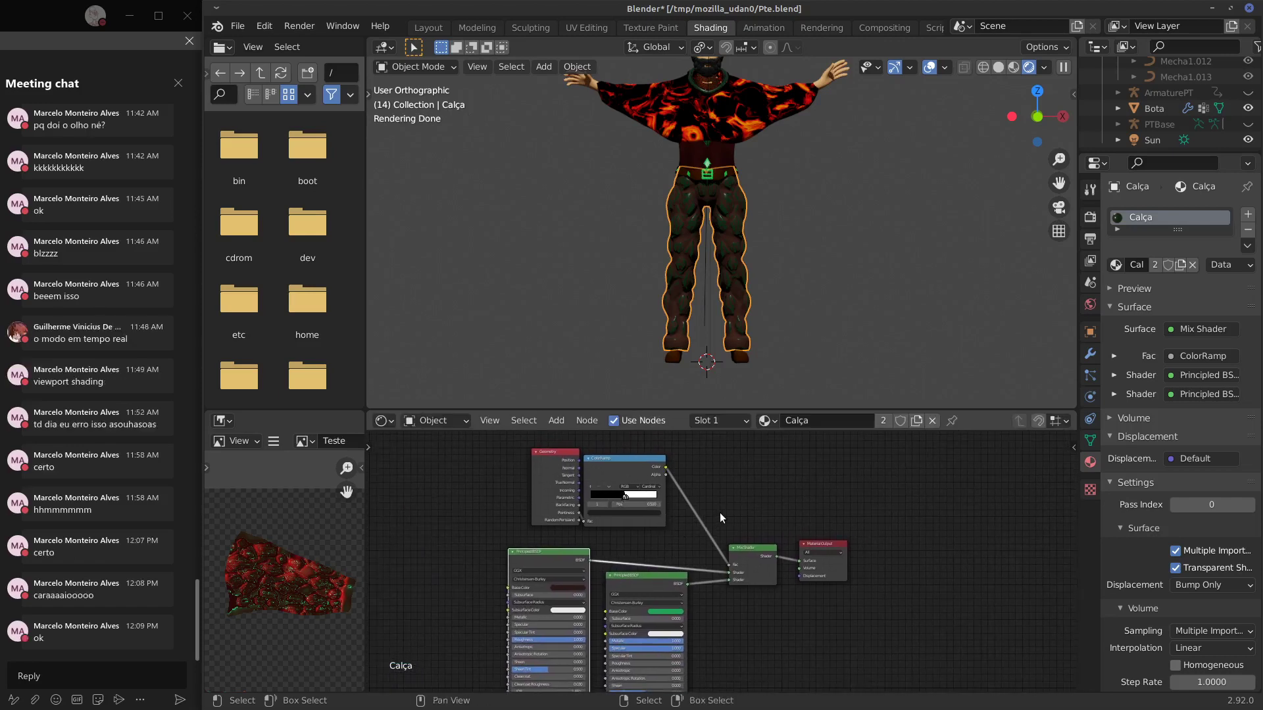
# Maximize the node editor, raise the Mix Shader slightly and bring the two Principled BSDF nodes closer together.
pyautogui.hotkey('ctrl', 'space')
pyautogui.scroll(2, 721, 508)
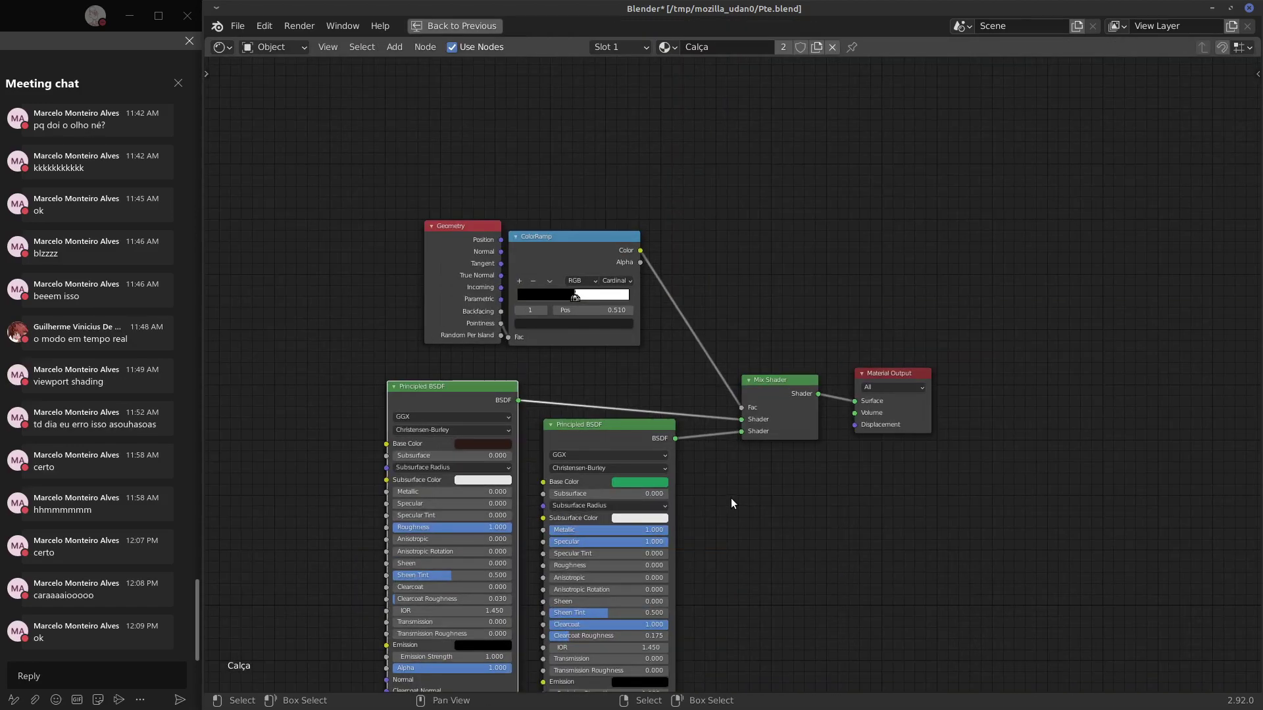
pyautogui.scroll(3, 727, 498)
pyautogui.moveTo(810, 379); pyautogui.dragTo(805, 339)
pyautogui.moveTo(451, 484); pyautogui.dragTo(463, 453)
pyautogui.moveTo(276, 393); pyautogui.dragTo(308, 369)
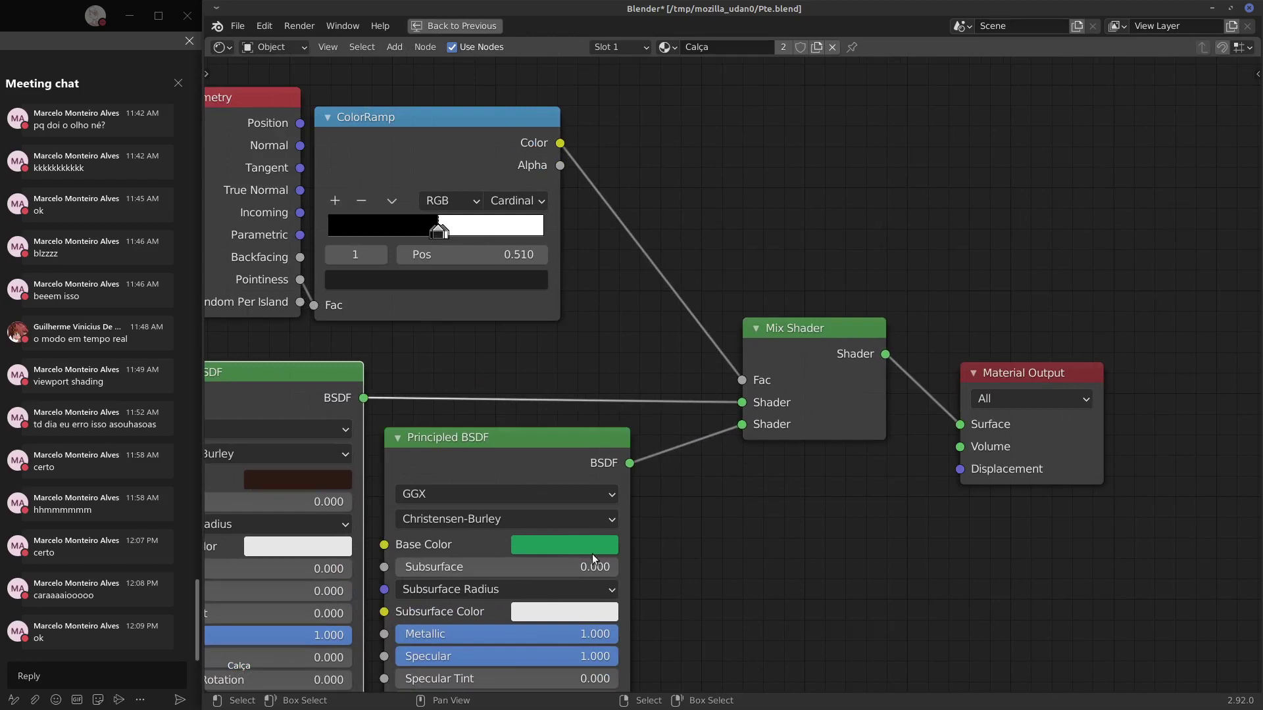
# Restore the full Shading layout and inspect the trousers up close in Material Preview alongside the ColorRamp mask nodes.
pyautogui.moveTo(708, 533); pyautogui.dragTo(802, 515, button='middle')
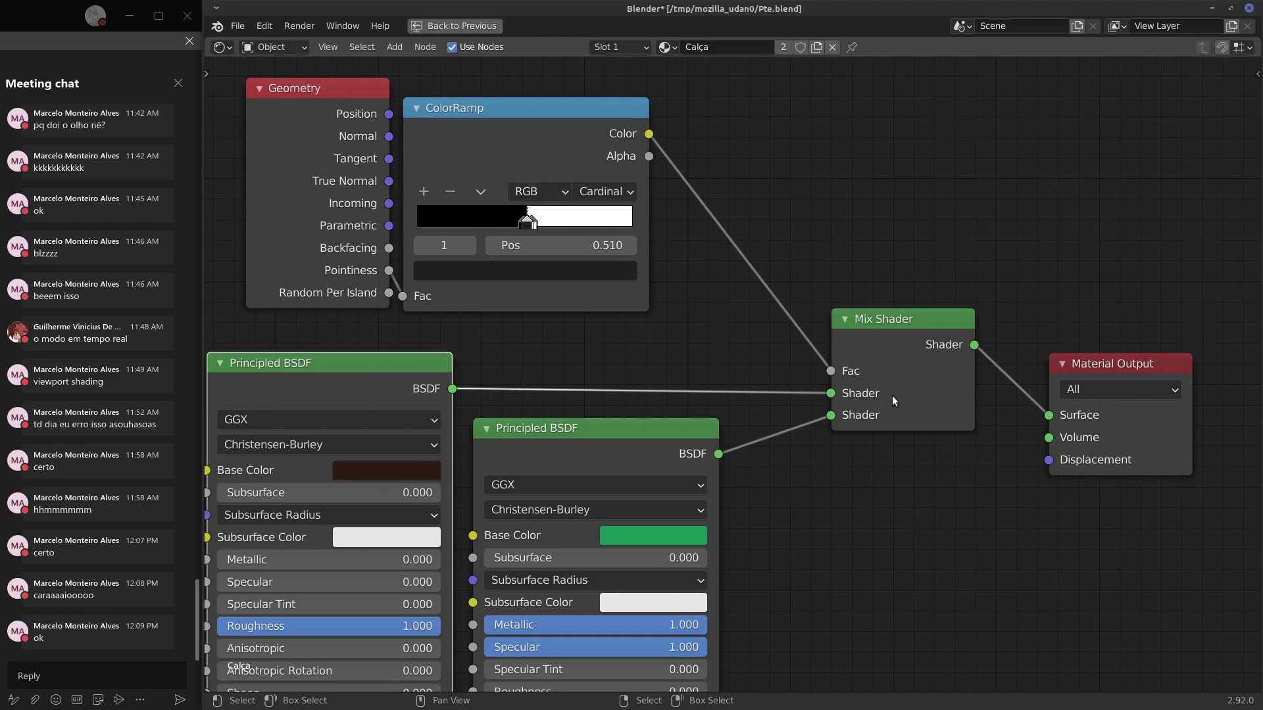
pyautogui.hotkey('ctrl', 'space')
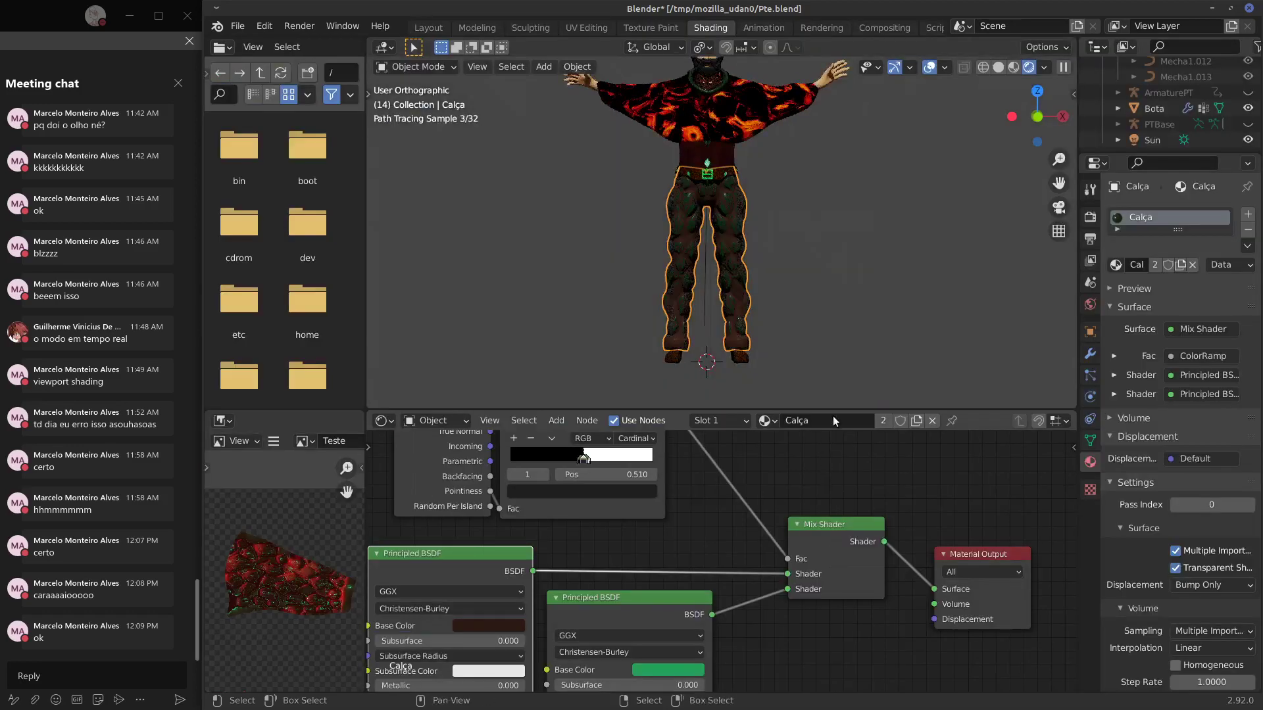
pyautogui.click(1012, 68)
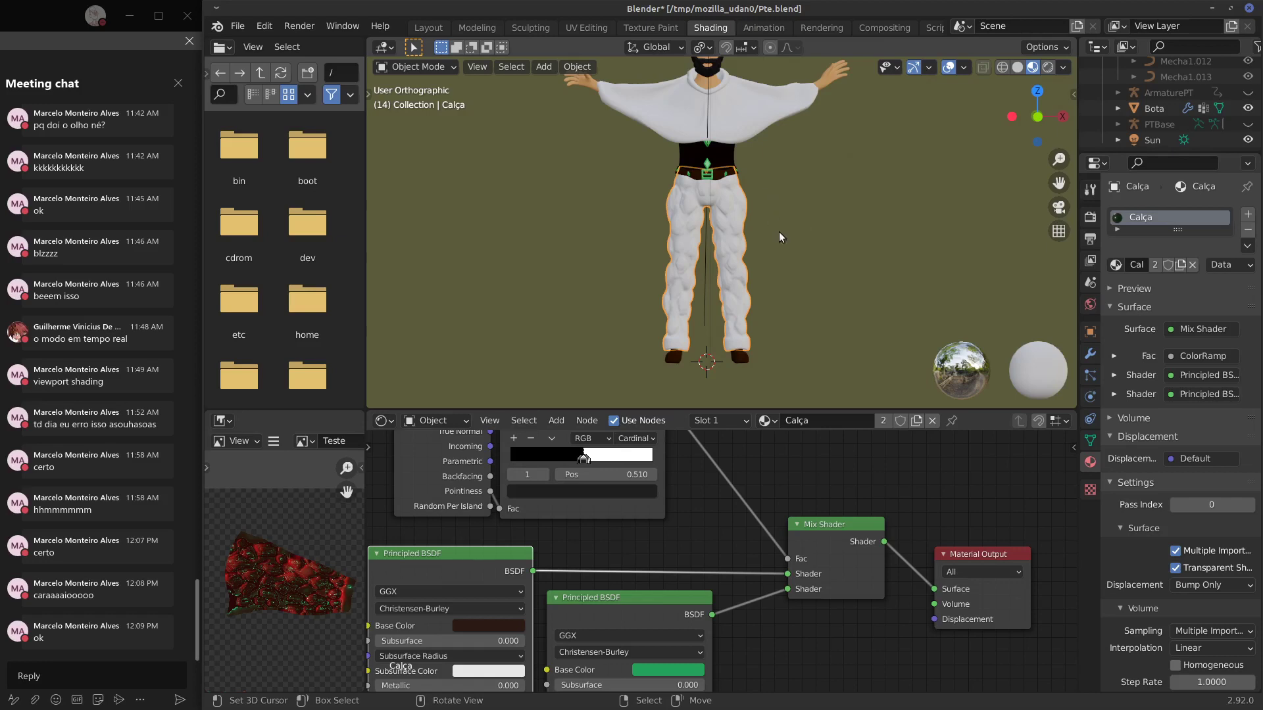
pyautogui.moveTo(775, 246); pyautogui.dragTo(775, 235, button='middle')
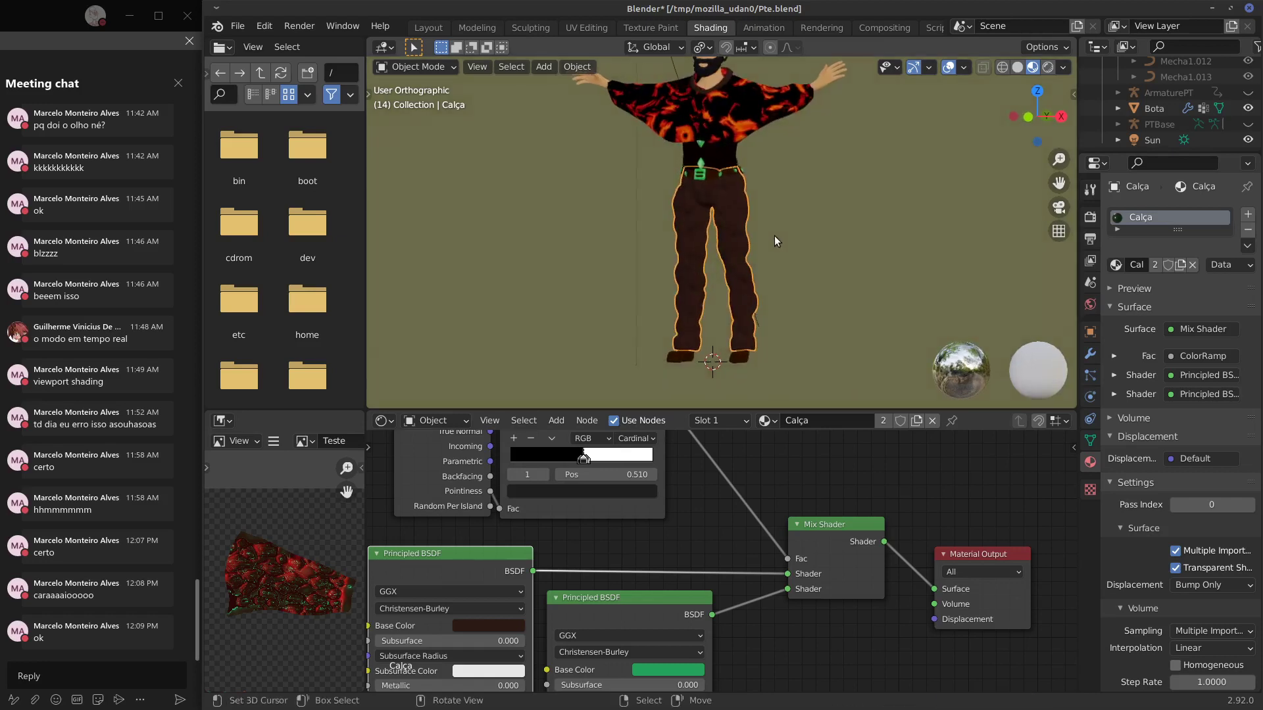
pyautogui.scroll(2, 776, 235)
pyautogui.scroll(3, 782, 234)
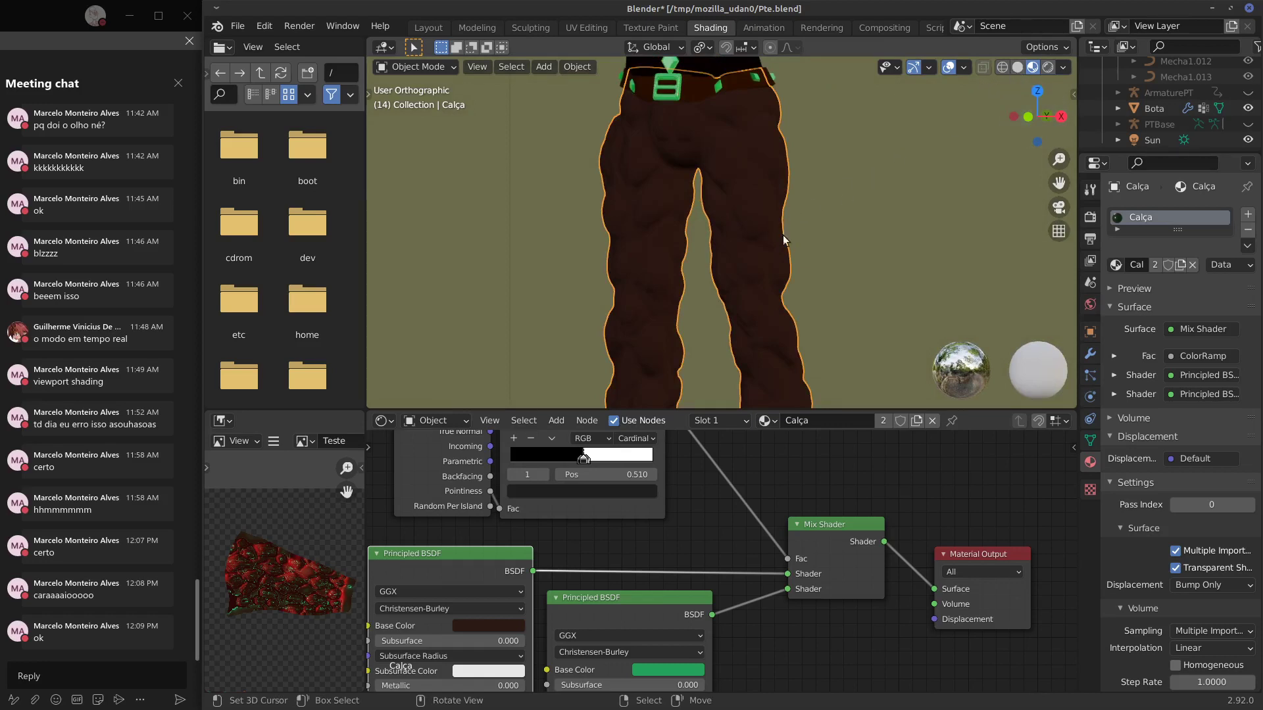
pyautogui.moveTo(655, 491); pyautogui.dragTo(672, 534, button='middle')
pyautogui.scroll(3, 474, 486)
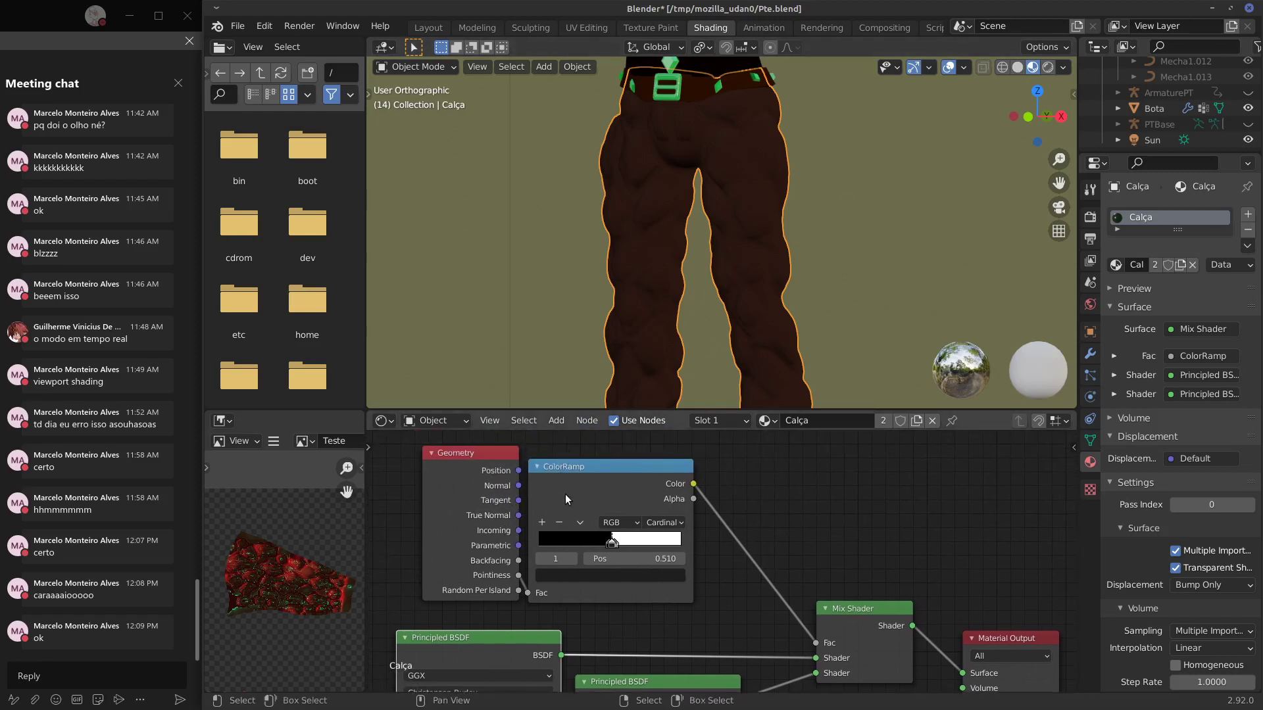
pyautogui.moveTo(566, 495); pyautogui.dragTo(559, 487, button='middle')
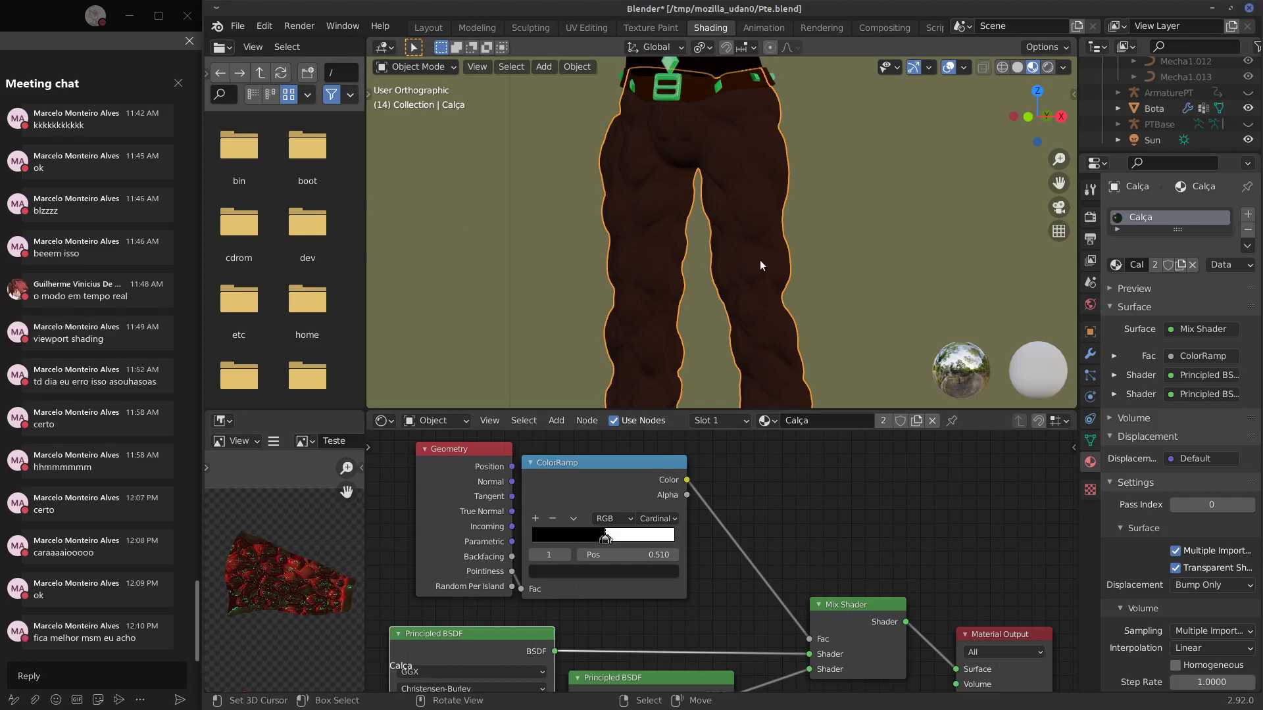
# Return the viewport to Rendered shading and give the green Principled BSDF a green emission colour.
pyautogui.click(1046, 67)
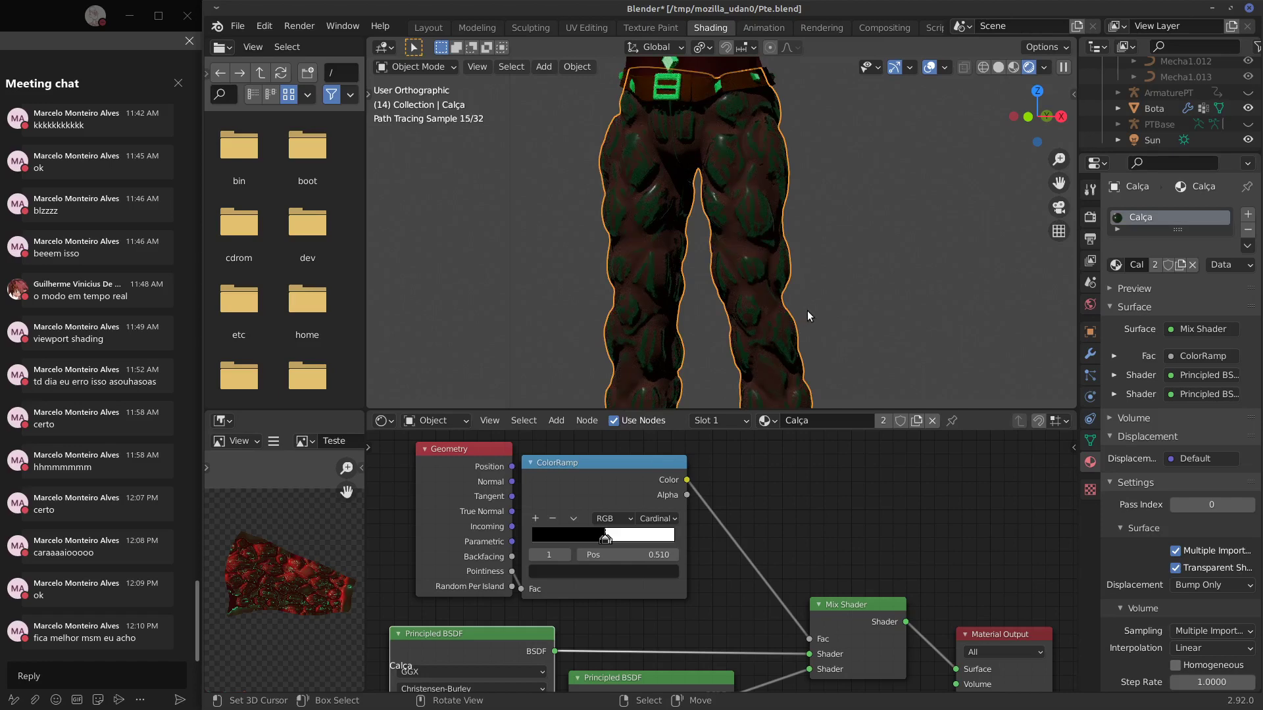
pyautogui.moveTo(839, 290)
pyautogui.mouseDown(button='middle')
pyautogui.moveTo(856, 288)
pyautogui.moveTo(846, 283)
pyautogui.mouseUp(button='middle')
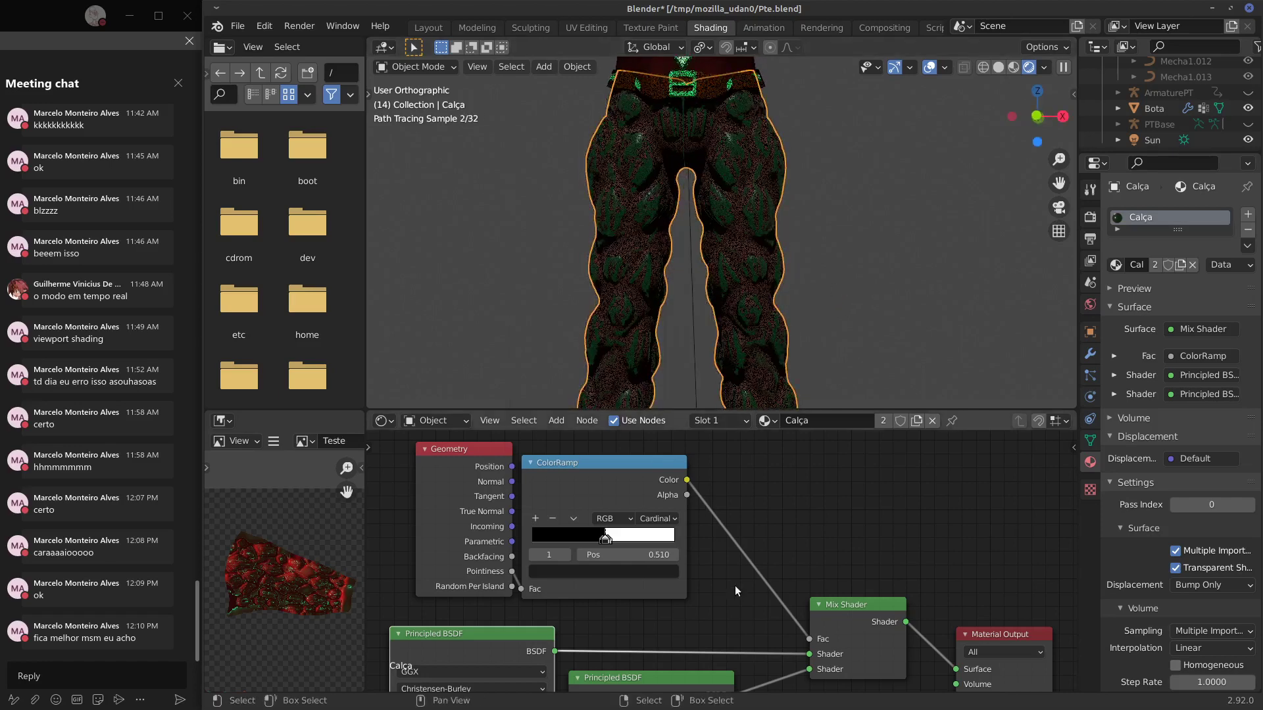
pyautogui.moveTo(735, 591); pyautogui.dragTo(762, 468, button='middle')
pyautogui.moveTo(775, 597); pyautogui.dragTo(795, 490, button='middle')
pyautogui.moveTo(713, 632); pyautogui.dragTo(733, 553, button='middle')
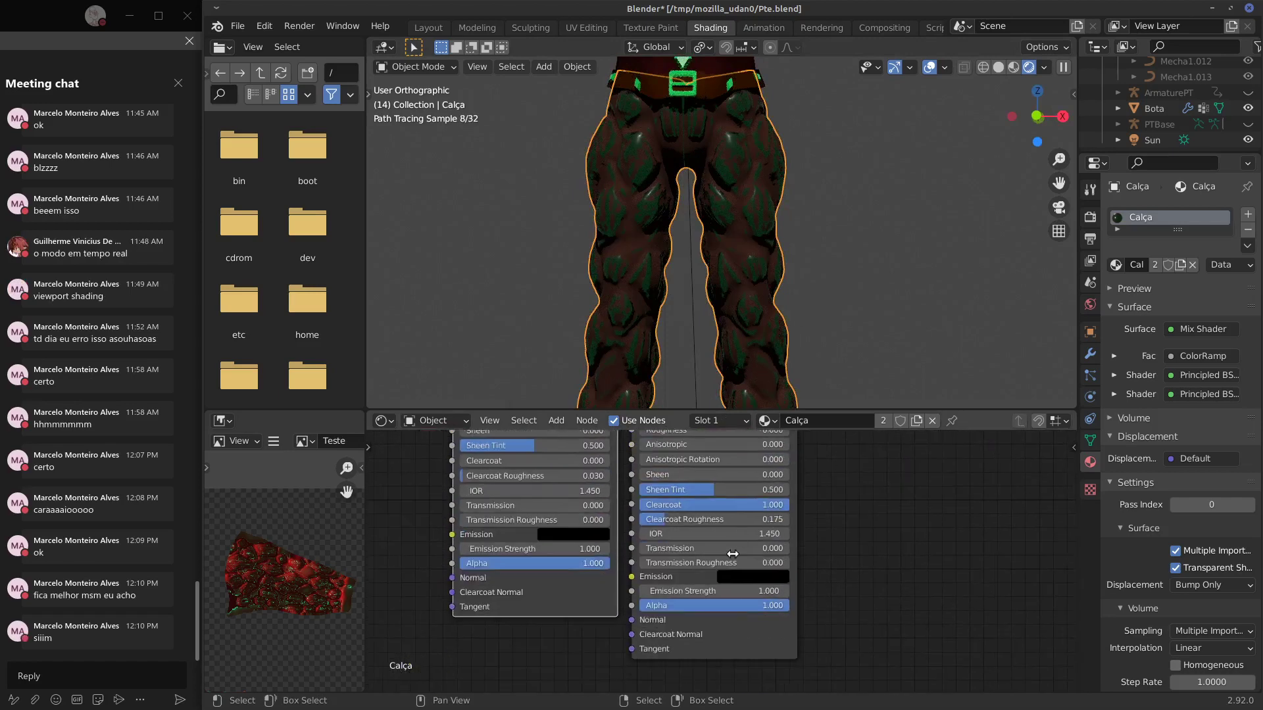
pyautogui.keyDown('shift'); pyautogui.scroll(-2, 732, 553); pyautogui.keyUp('shift')
pyautogui.click(750, 557)
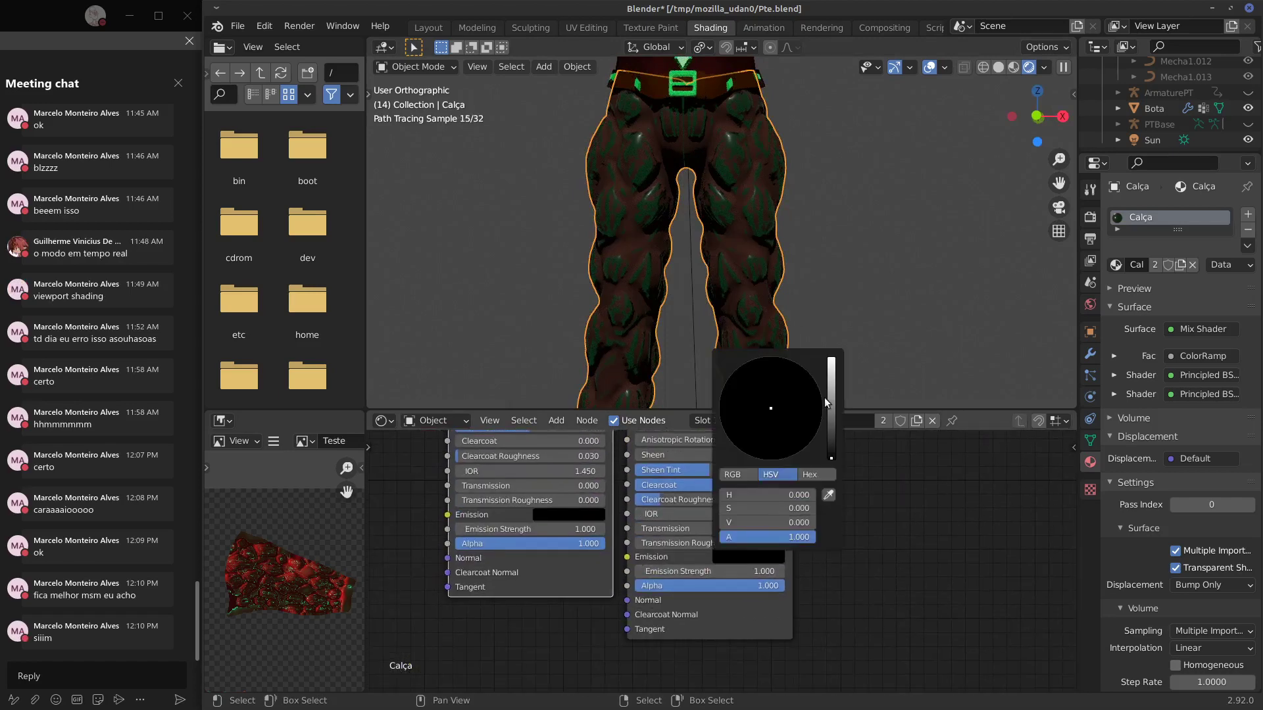
pyautogui.moveTo(801, 409); pyautogui.dragTo(721, 398)
pyautogui.moveTo(832, 403); pyautogui.dragTo(834, 428)
# Examine the trousers' emissive green areas in the rendered viewport together with the belt and shirt.
pyautogui.moveTo(862, 279); pyautogui.dragTo(807, 306, button='middle')
pyautogui.moveTo(892, 505); pyautogui.dragTo(838, 677, button='middle')
pyautogui.moveTo(863, 530)
pyautogui.mouseDown(button='middle')
pyautogui.moveTo(831, 654)
pyautogui.moveTo(840, 690)
pyautogui.mouseUp(button='middle')
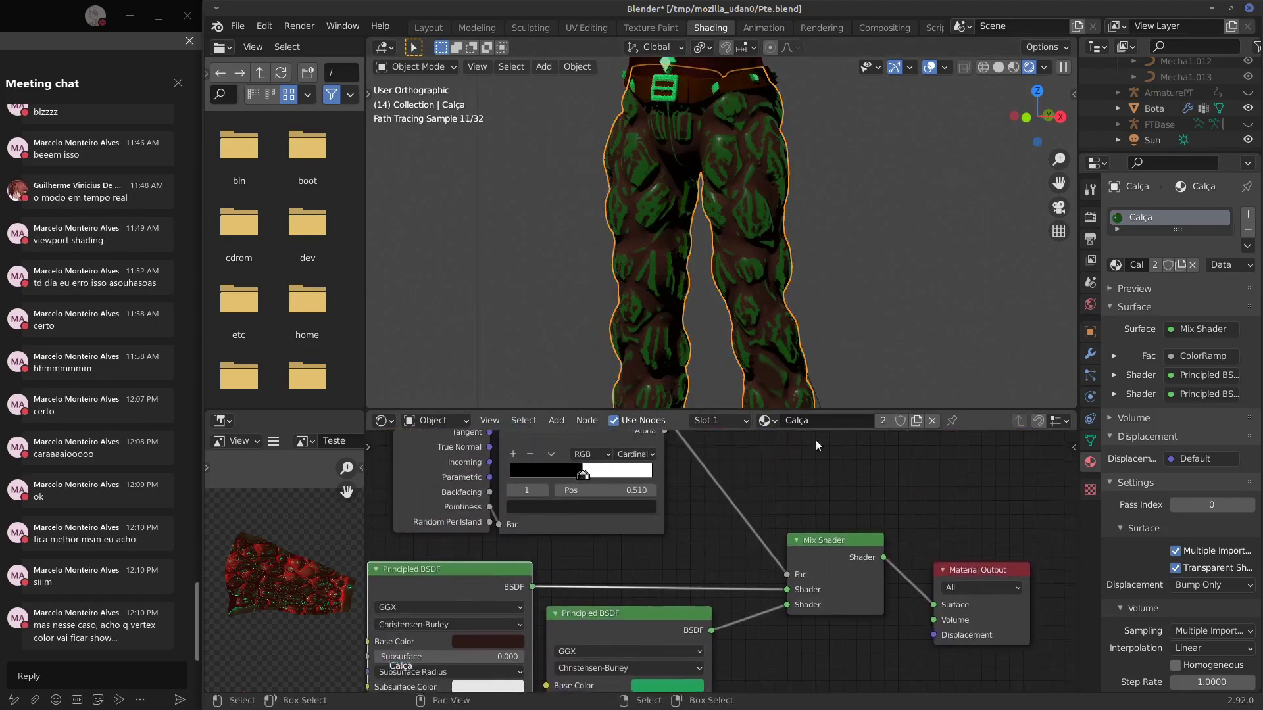
pyautogui.moveTo(779, 208)
pyautogui.mouseDown(button='middle')
pyautogui.moveTo(803, 214)
pyautogui.moveTo(791, 208)
pyautogui.moveTo(803, 275)
pyautogui.moveTo(799, 255)
pyautogui.mouseUp(button='middle')
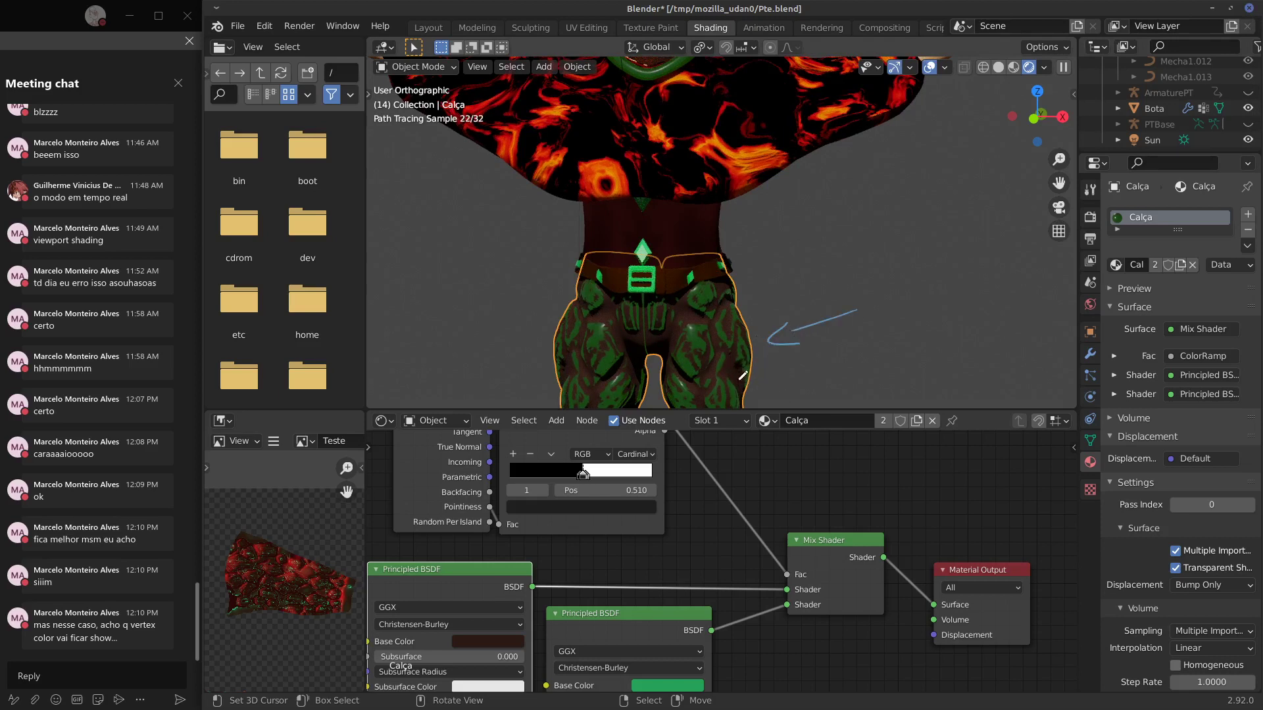
pyautogui.moveTo(736, 380)
pyautogui.mouseDown(button='right')
pyautogui.moveTo(853, 308)
pyautogui.moveTo(804, 317)
pyautogui.mouseUp(button='right')
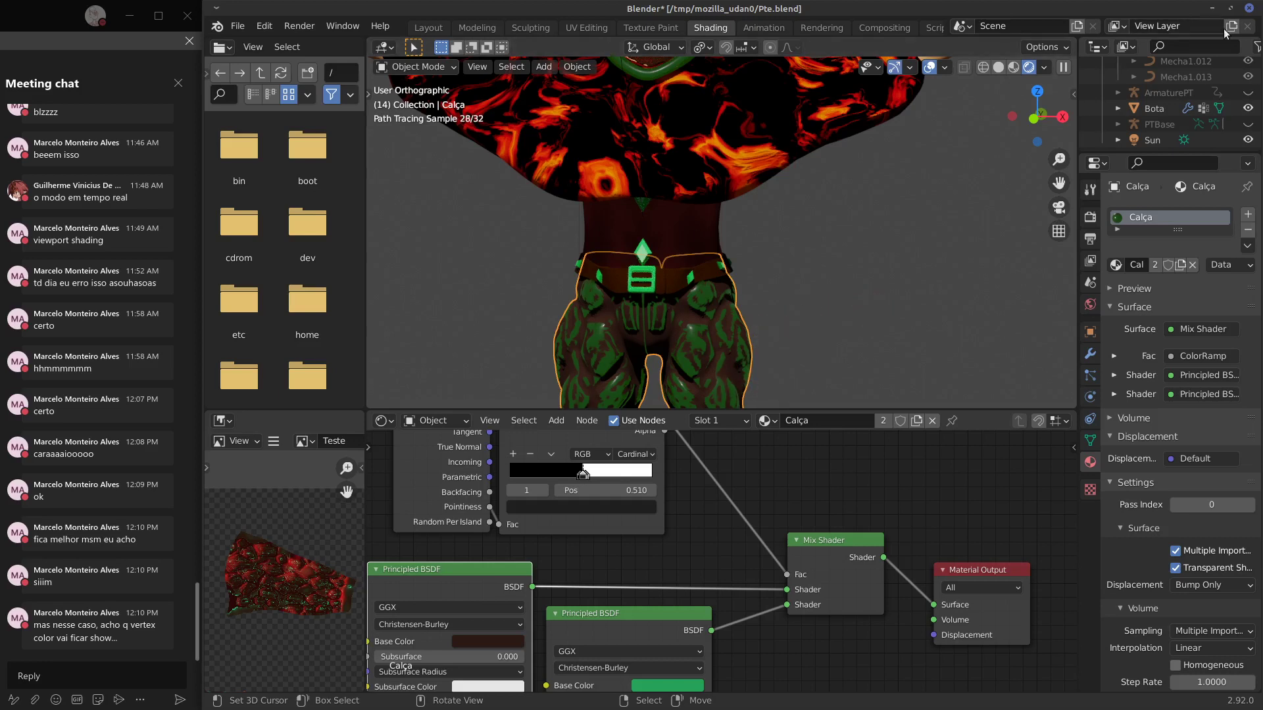
# Close the Pte.blend session, switch to Firefox and go up to the TEMP folder in Google Drive.
pyautogui.click(1253, 7)
pyautogui.click(660, 389)
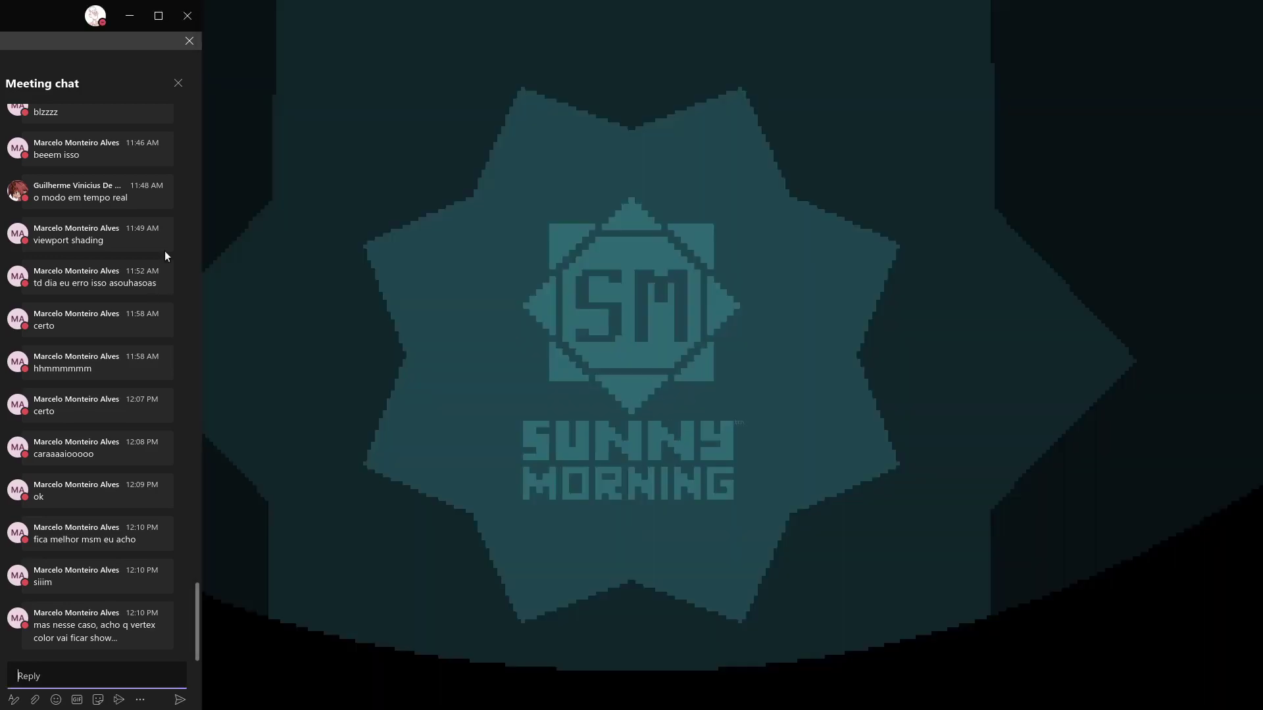
pyautogui.hotkey('alt', 'Tab')
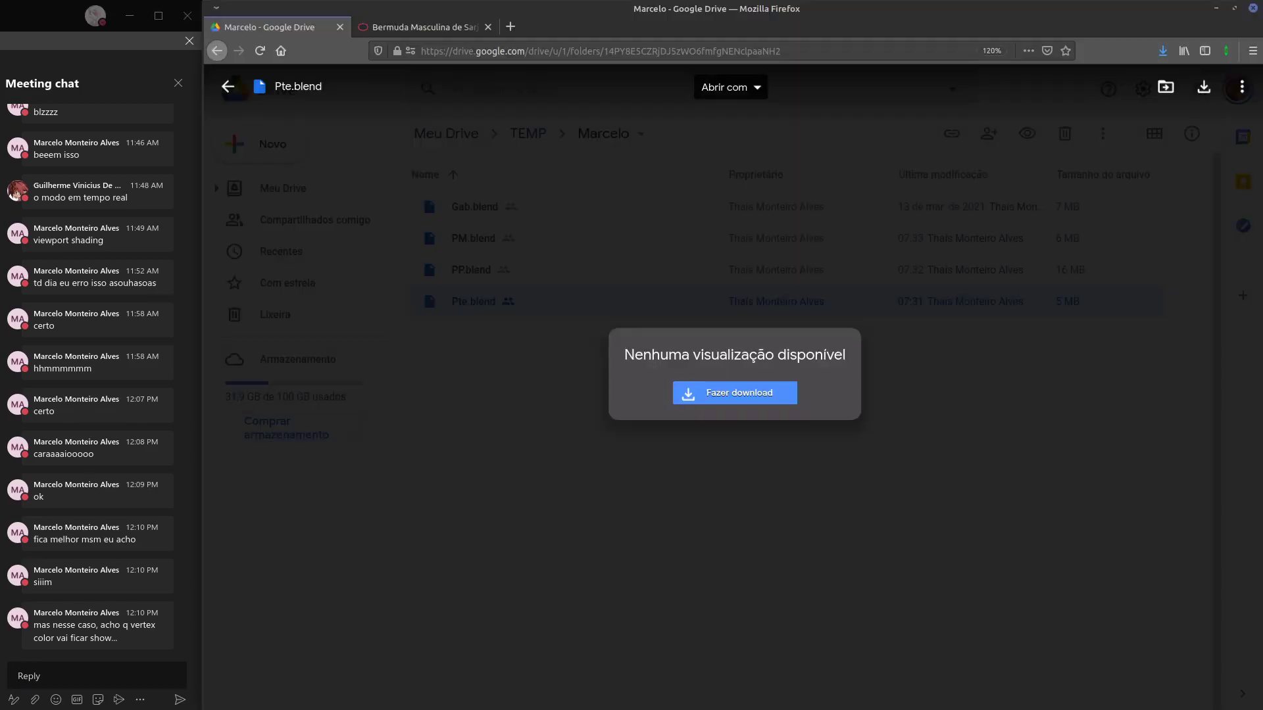
pyautogui.click(576, 445)
pyautogui.click(528, 133)
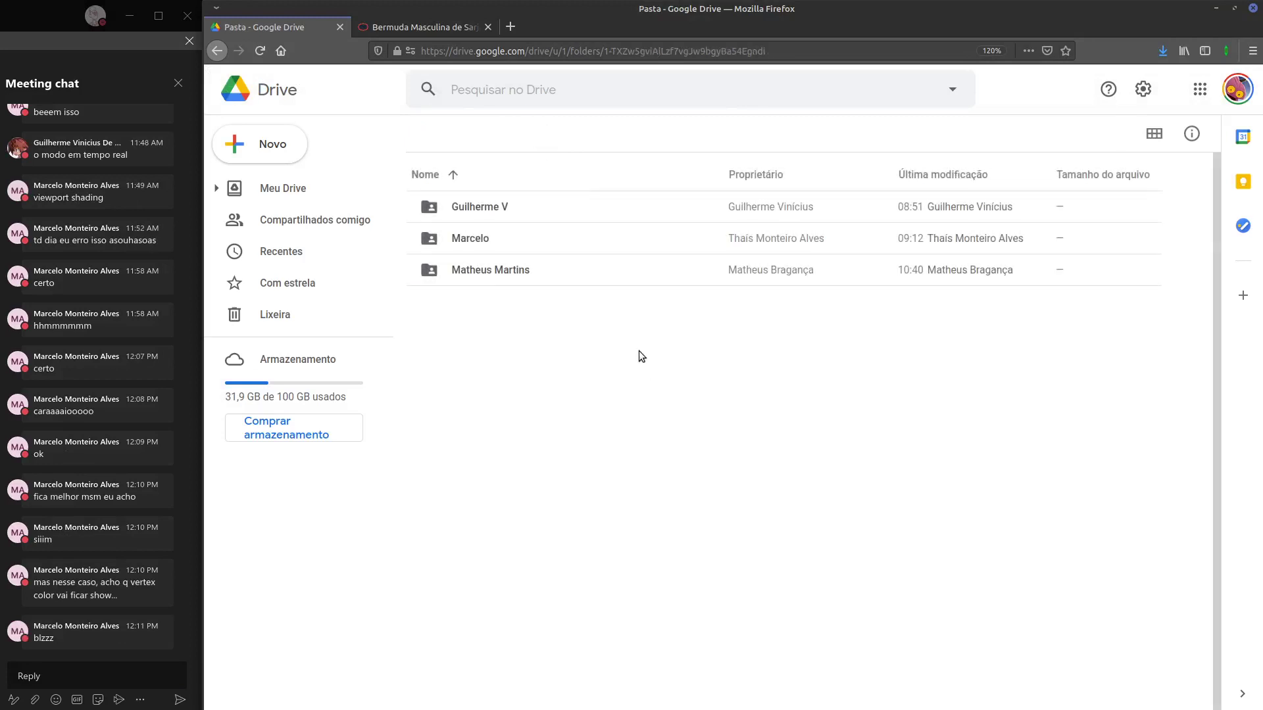
# Open the third shared student folder and download cypher.blend, saving it to disk.
pyautogui.doubleClick(480, 274)
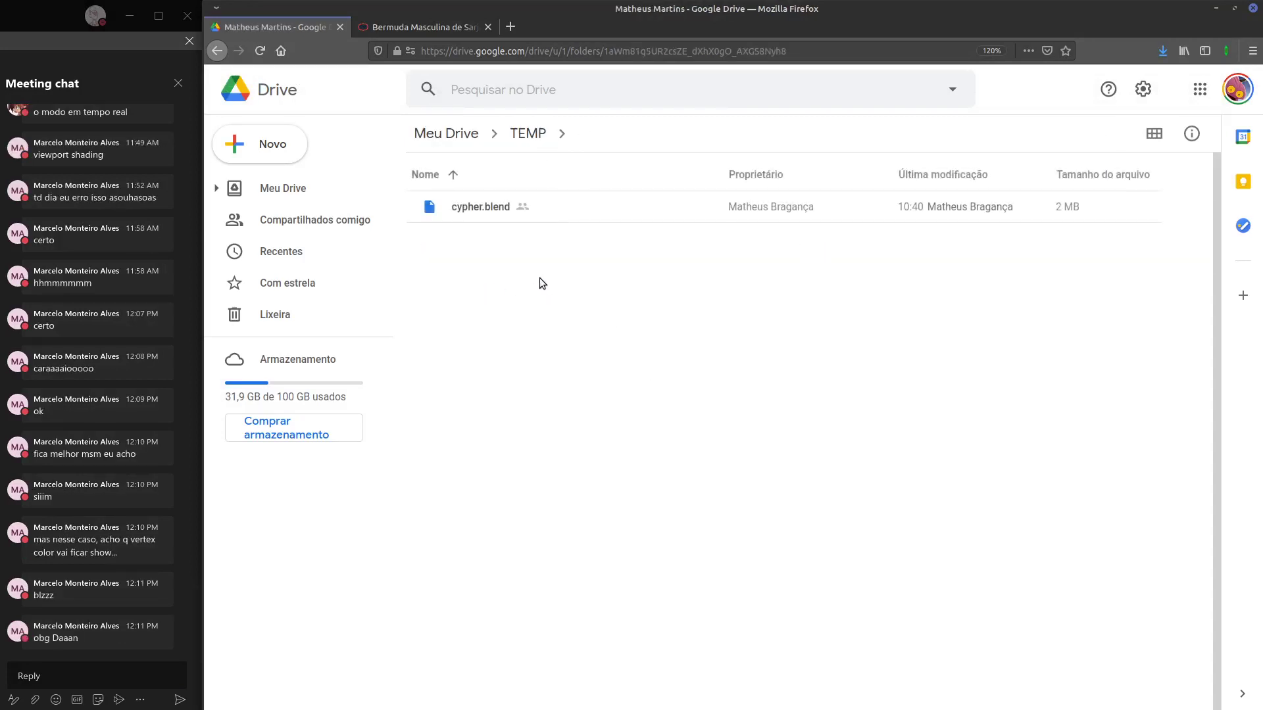
pyautogui.doubleClick(494, 216)
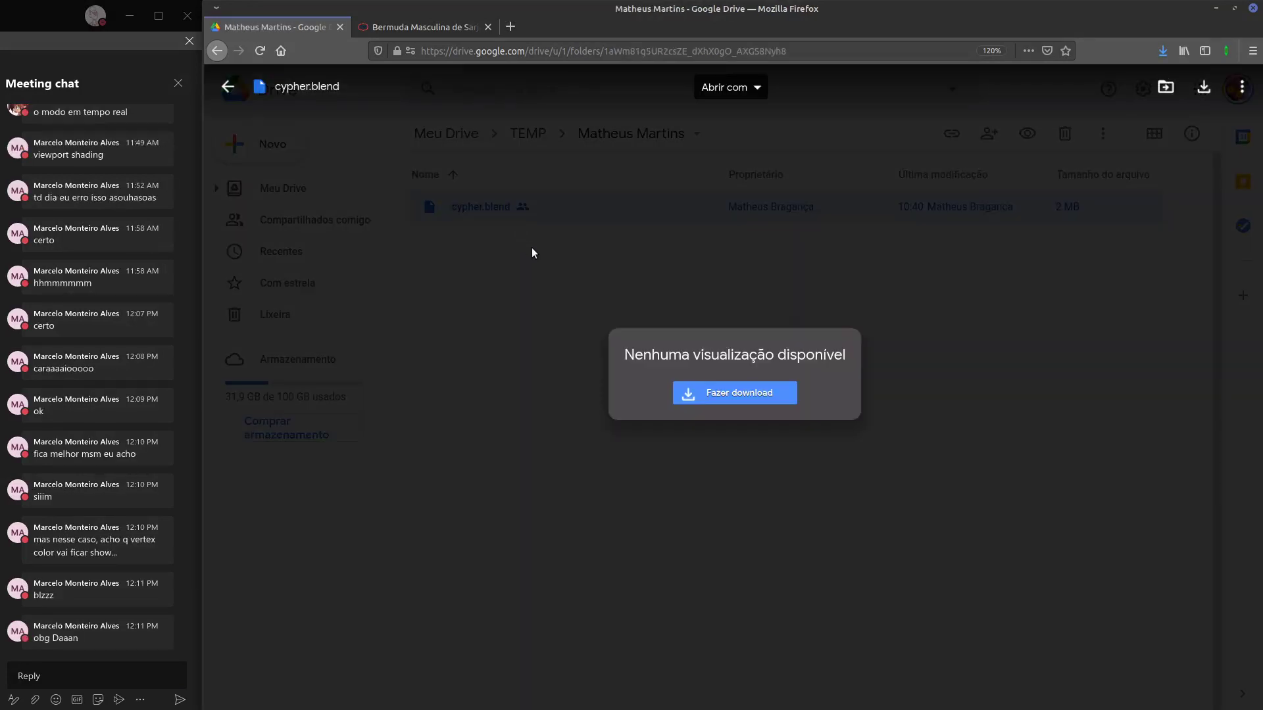
pyautogui.click(771, 399)
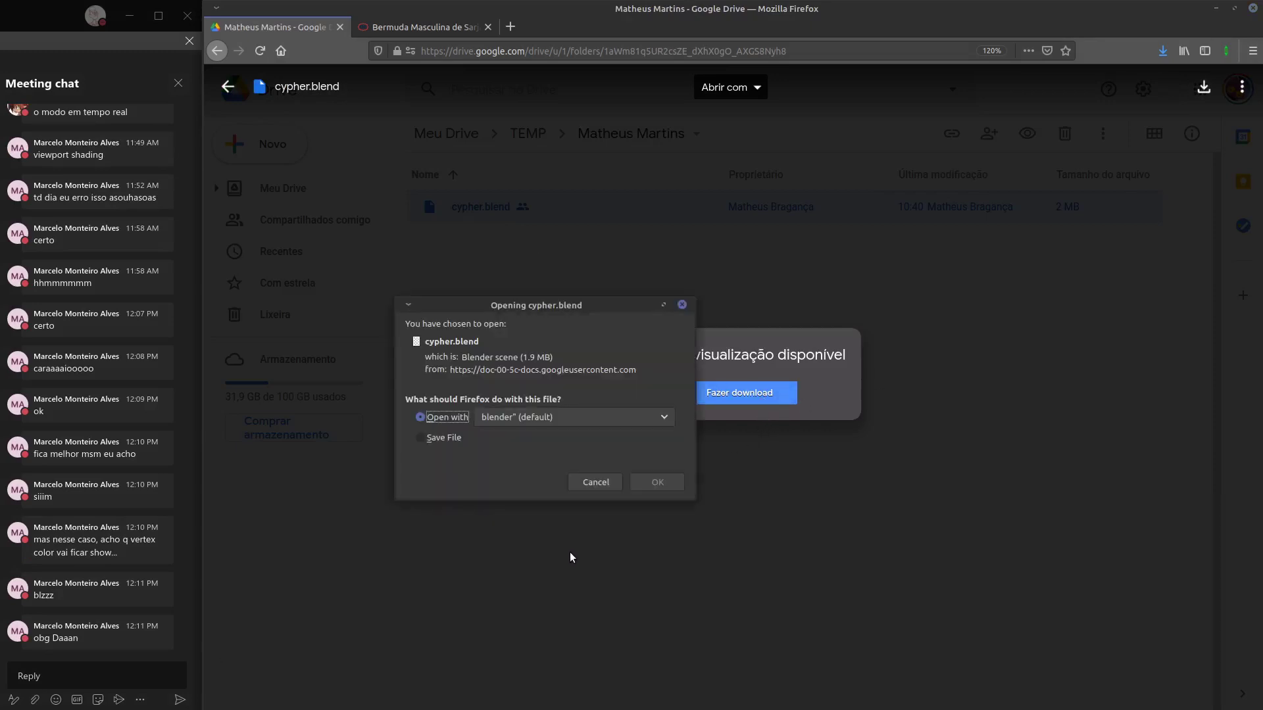
pyautogui.click(497, 439)
pyautogui.click(658, 482)
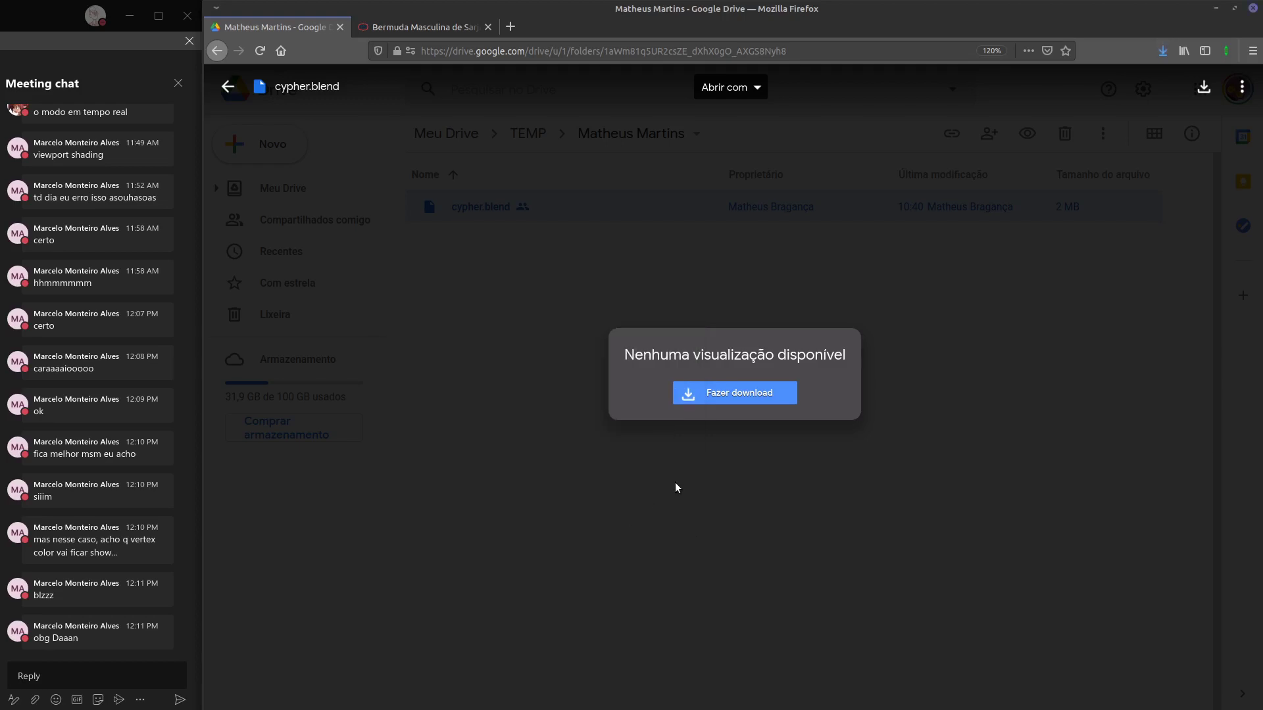
pyautogui.click(545, 430)
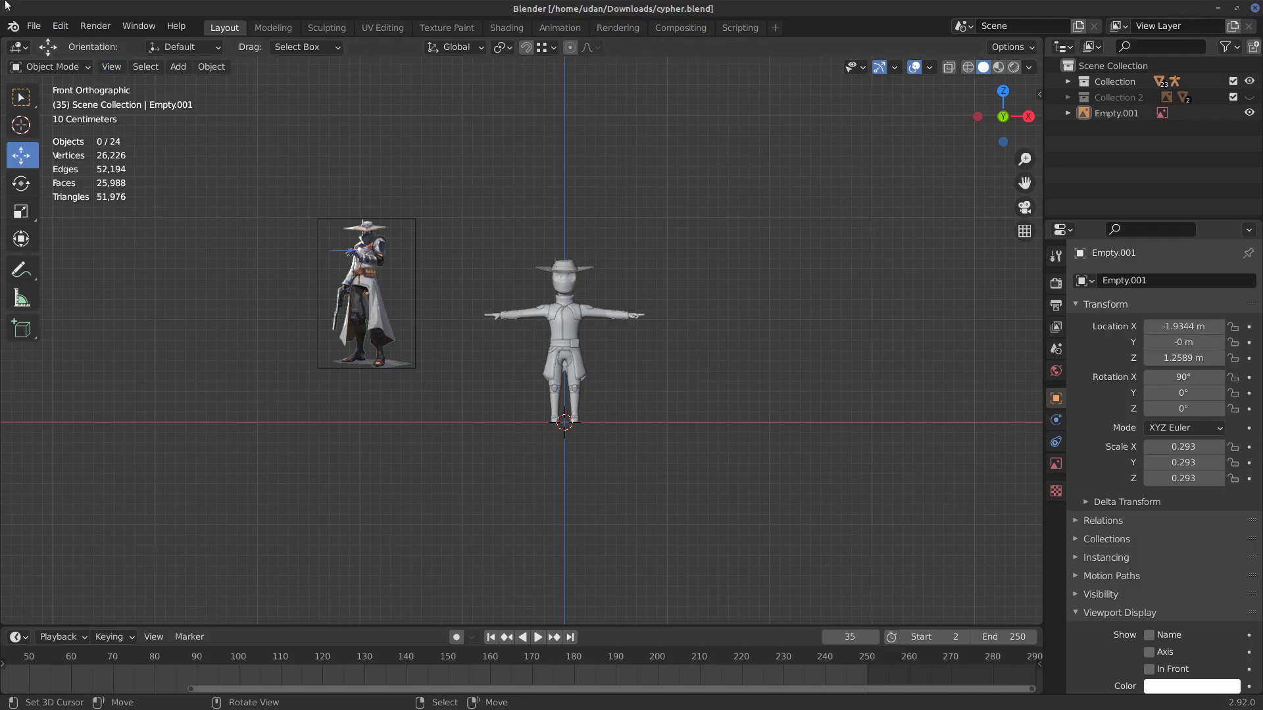
# Move and resize the Blender window with cypher.blend so that it fills the area beside the meeting chat.
pyautogui.moveTo(82, 8); pyautogui.dragTo(683, 95)
pyautogui.moveTo(770, 105); pyautogui.dragTo(280, 9)
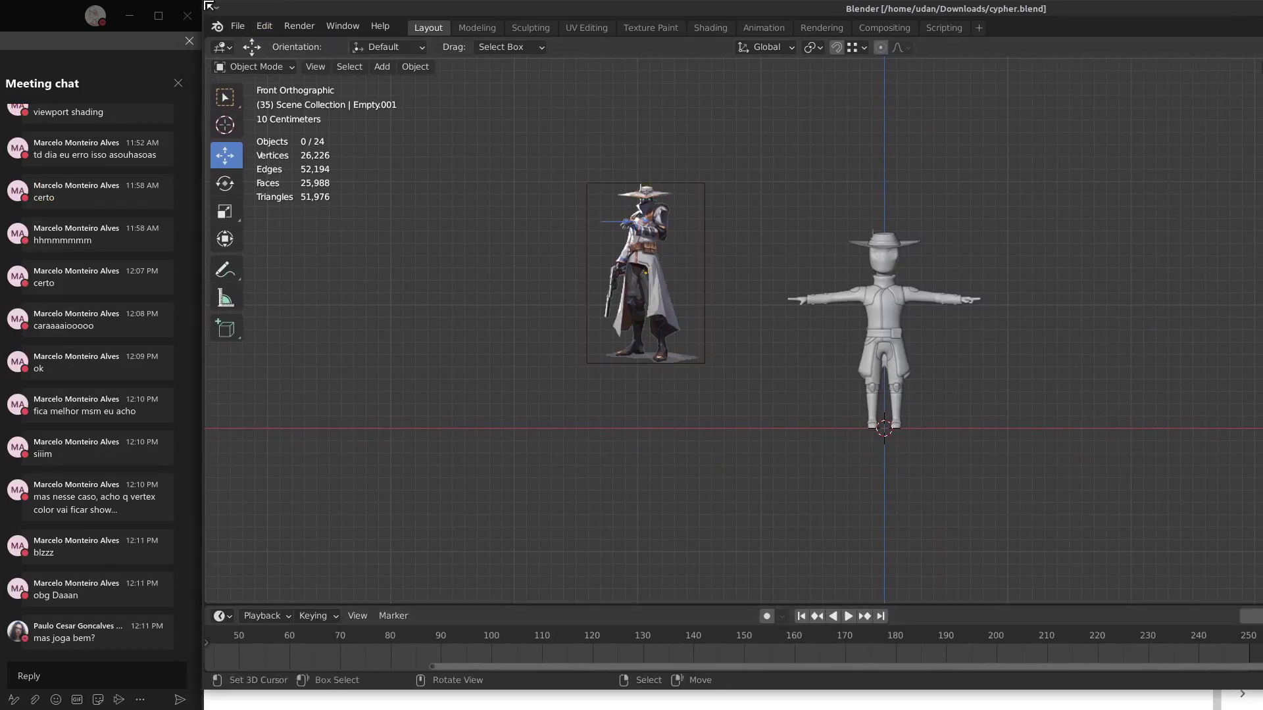
pyautogui.moveTo(208, 5); pyautogui.dragTo(264, 2)
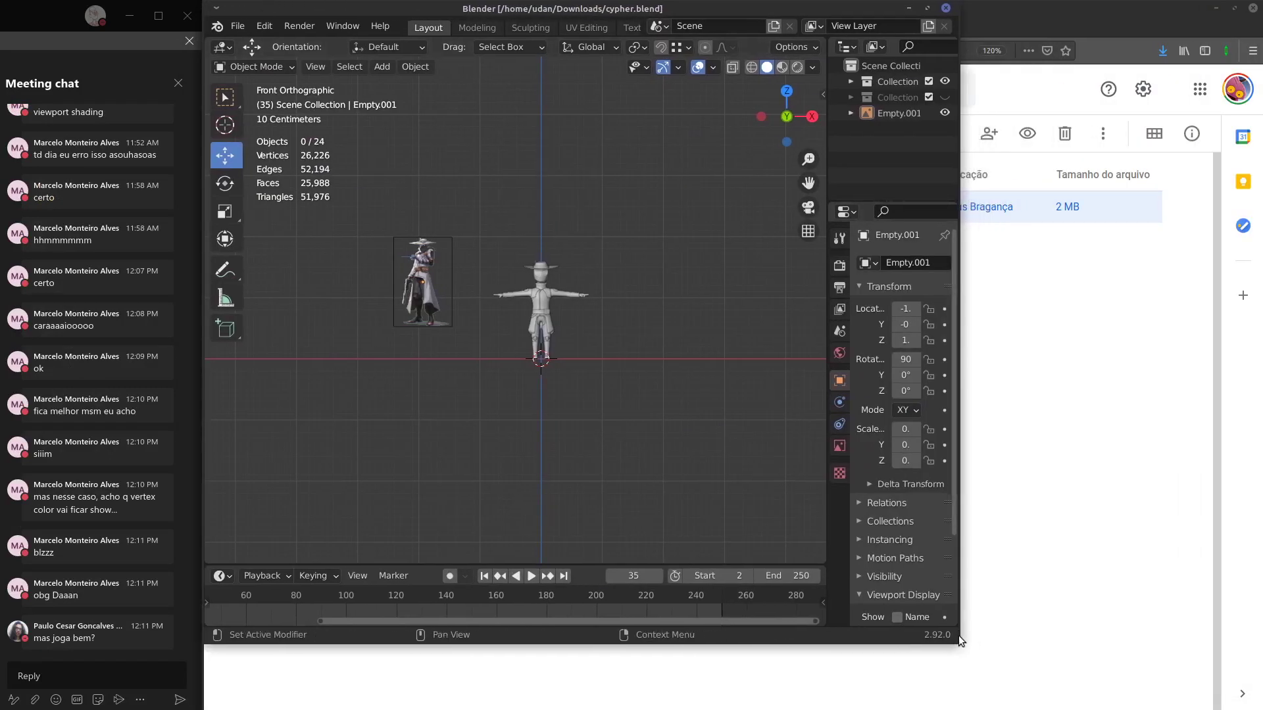
pyautogui.moveTo(957, 634); pyautogui.dragTo(1256, 602)
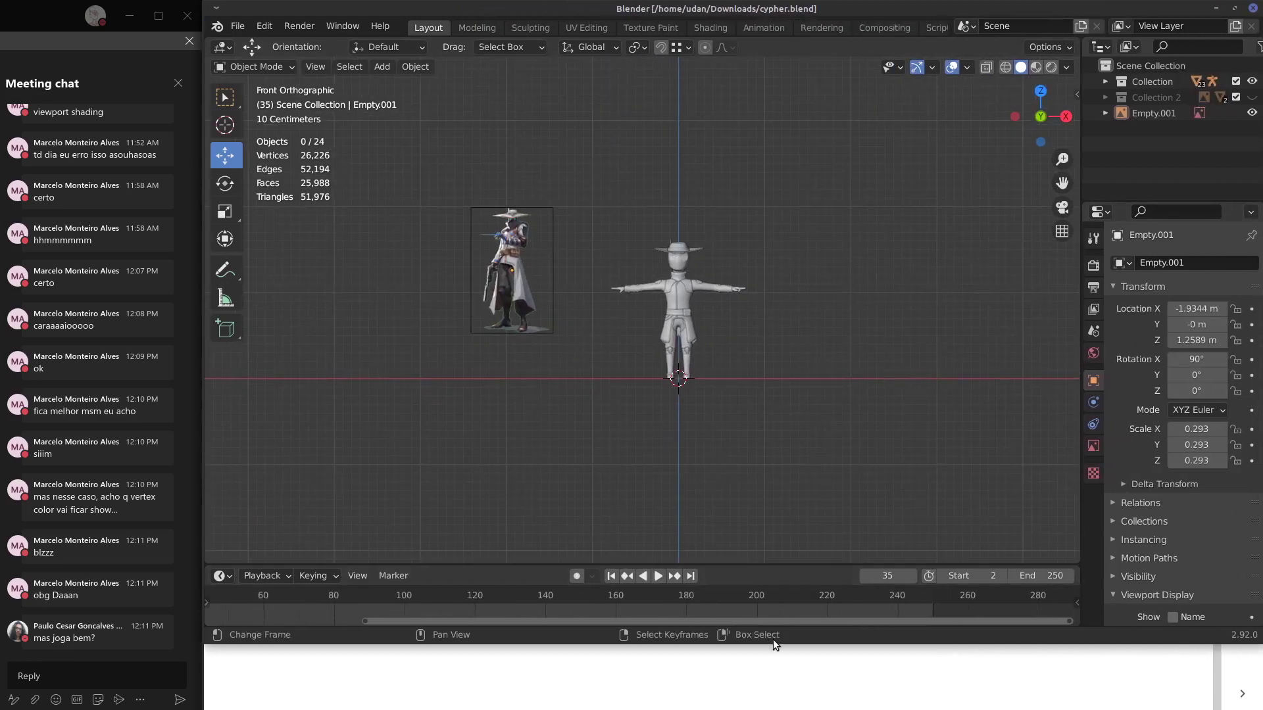
pyautogui.moveTo(775, 638); pyautogui.dragTo(784, 707)
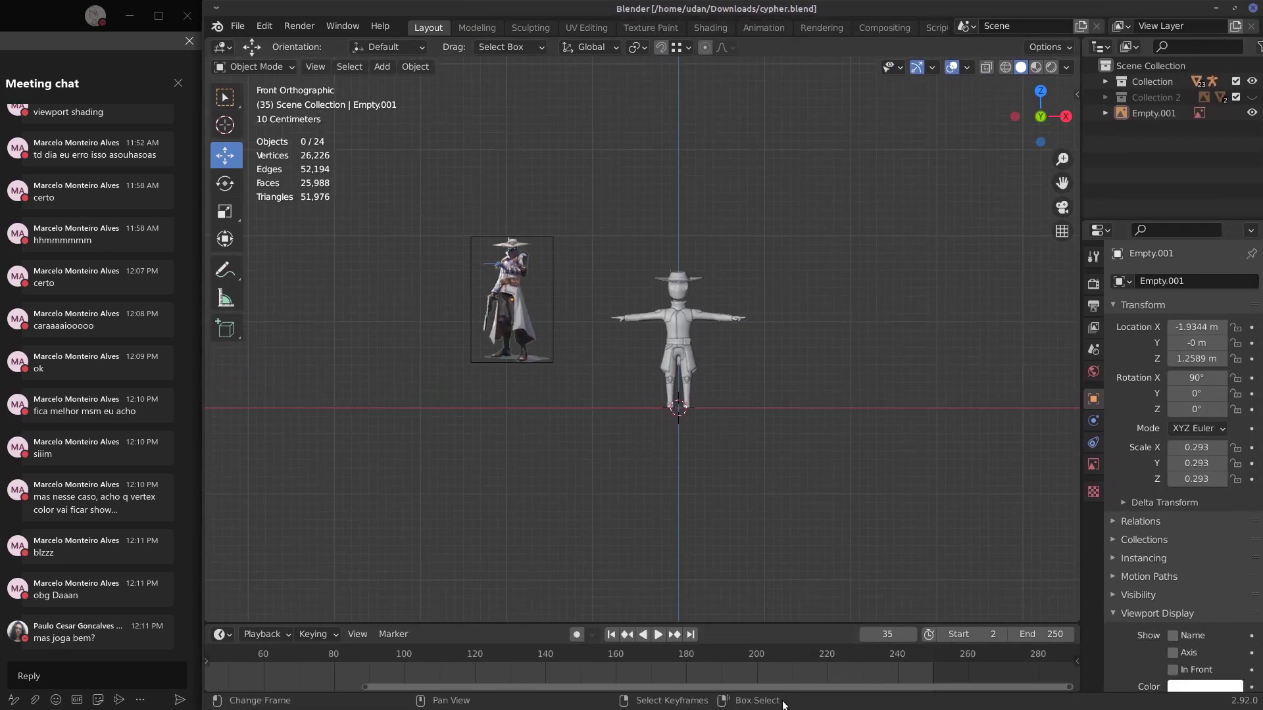
# Compare the character model with the Cypher reference image in front view, including the hat, upper body and belt.
pyautogui.scroll(7, 750, 352)
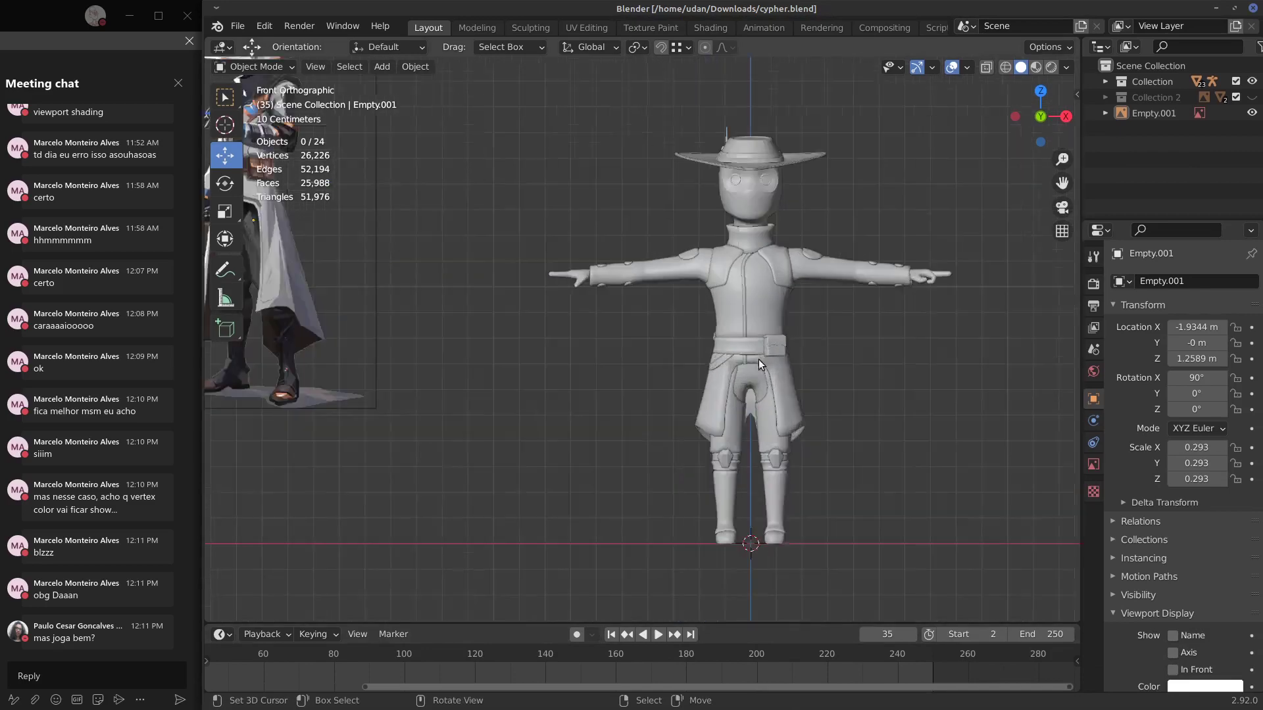
pyautogui.keyDown('shift'); pyautogui.moveTo(803, 302); pyautogui.dragTo(1026, 413, button='middle'); pyautogui.keyUp('shift')
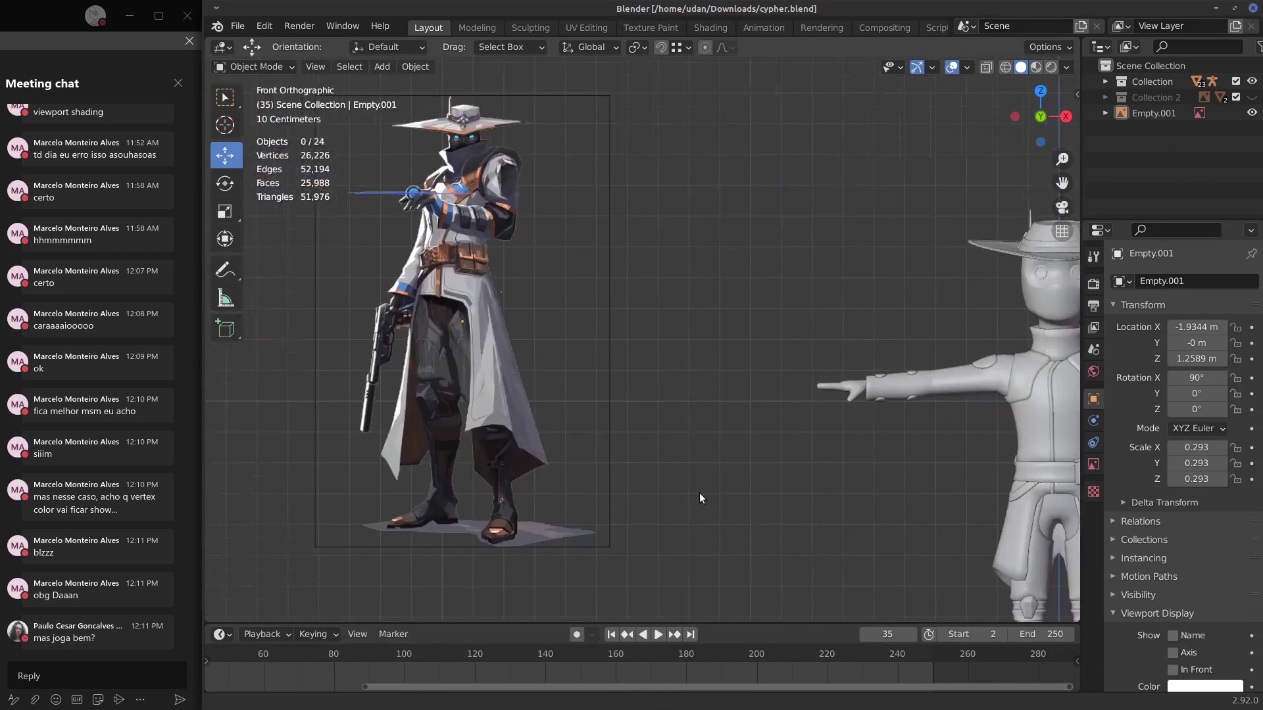
pyautogui.keyDown('shift'); pyautogui.moveTo(700, 492); pyautogui.dragTo(718, 579, button='middle'); pyautogui.keyUp('shift')
pyautogui.scroll(5, 622, 393)
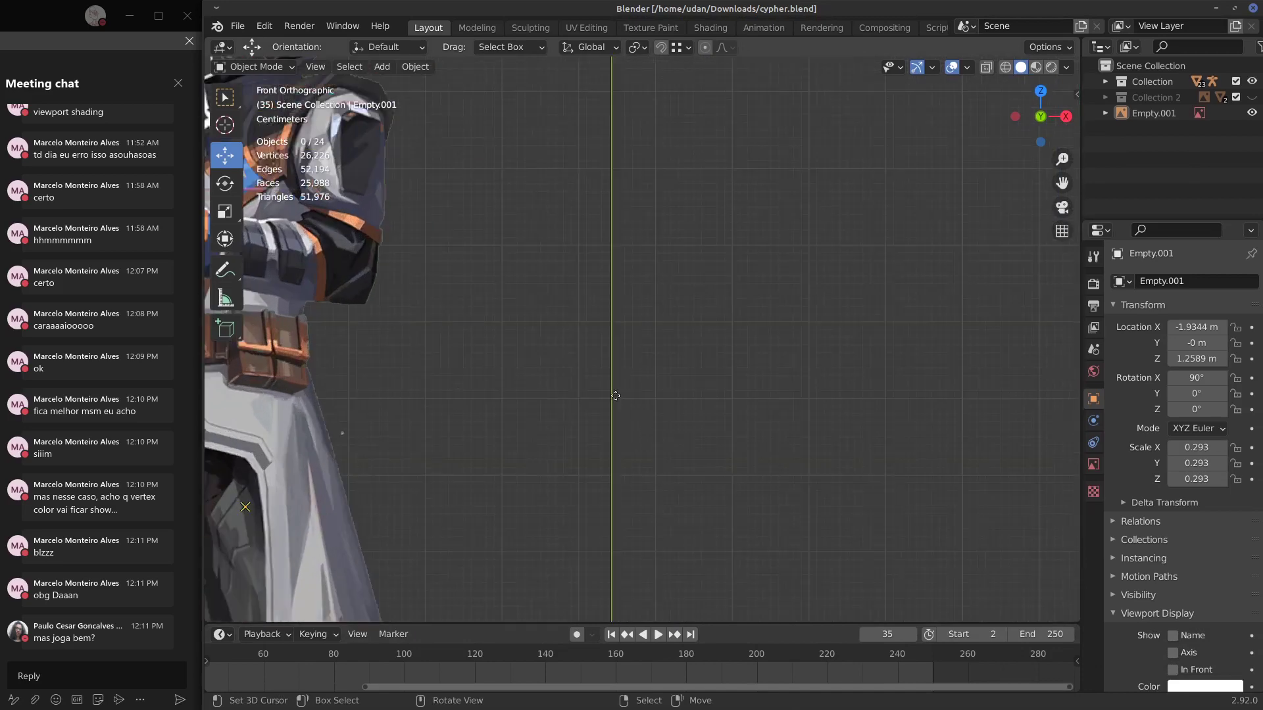
pyautogui.keyDown('shift'); pyautogui.moveTo(507, 400); pyautogui.dragTo(670, 461, button='middle'); pyautogui.keyUp('shift')
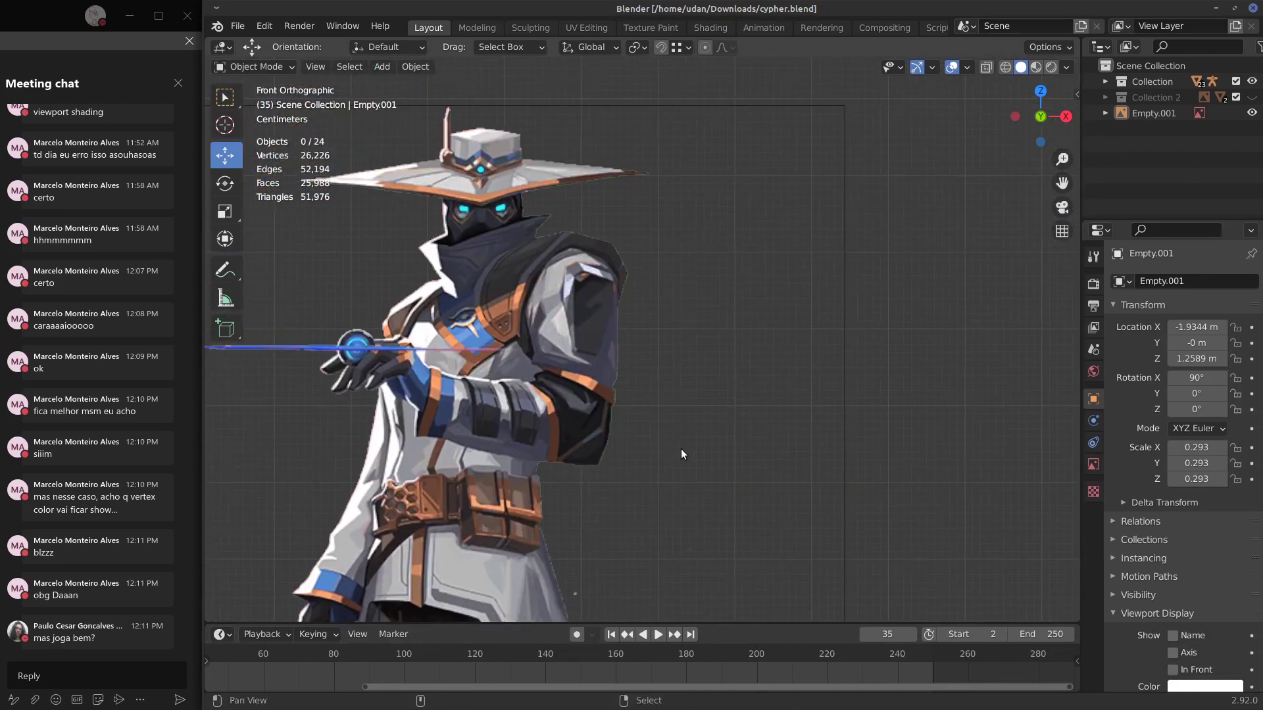
pyautogui.keyDown('shift'); pyautogui.moveTo(884, 413); pyautogui.dragTo(828, 325, button='middle'); pyautogui.keyUp('shift')
pyautogui.scroll(-5, 827, 329)
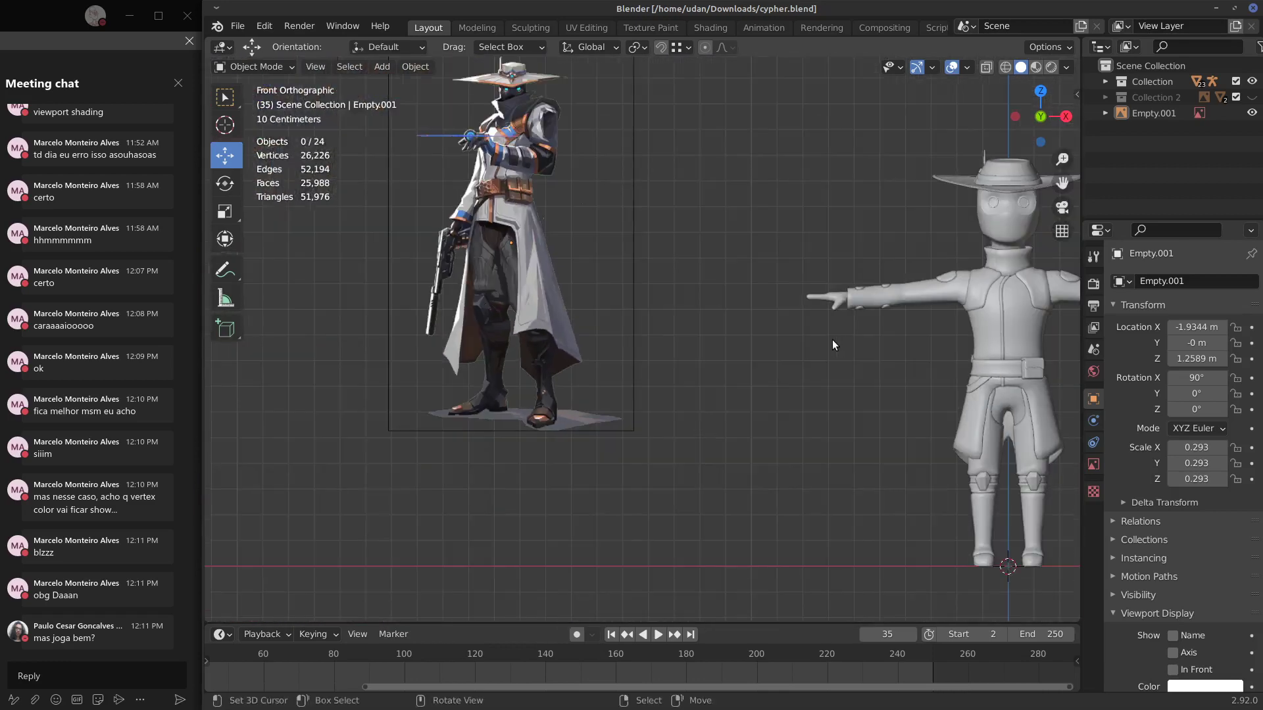
pyautogui.keyDown('shift'); pyautogui.moveTo(880, 373); pyautogui.dragTo(783, 380, button='middle'); pyautogui.keyUp('shift')
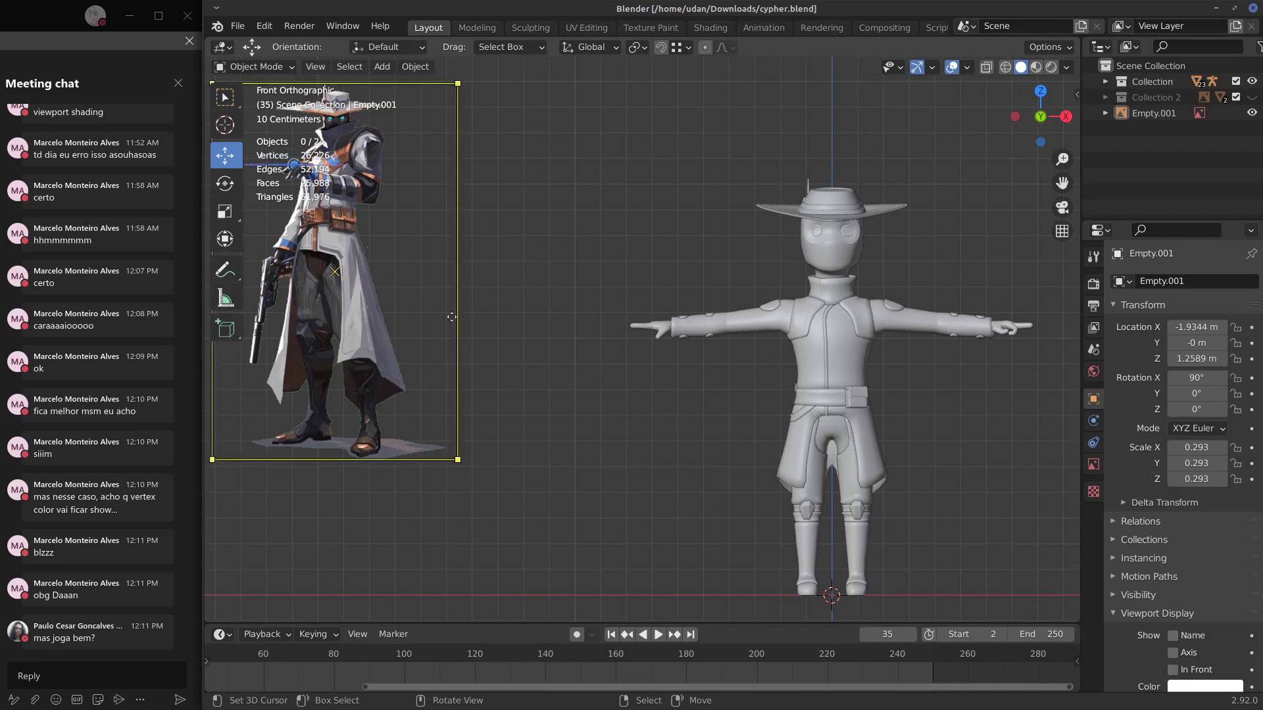
pyautogui.keyDown('shift'); pyautogui.moveTo(774, 434); pyautogui.dragTo(638, 428, button='middle'); pyautogui.keyUp('shift')
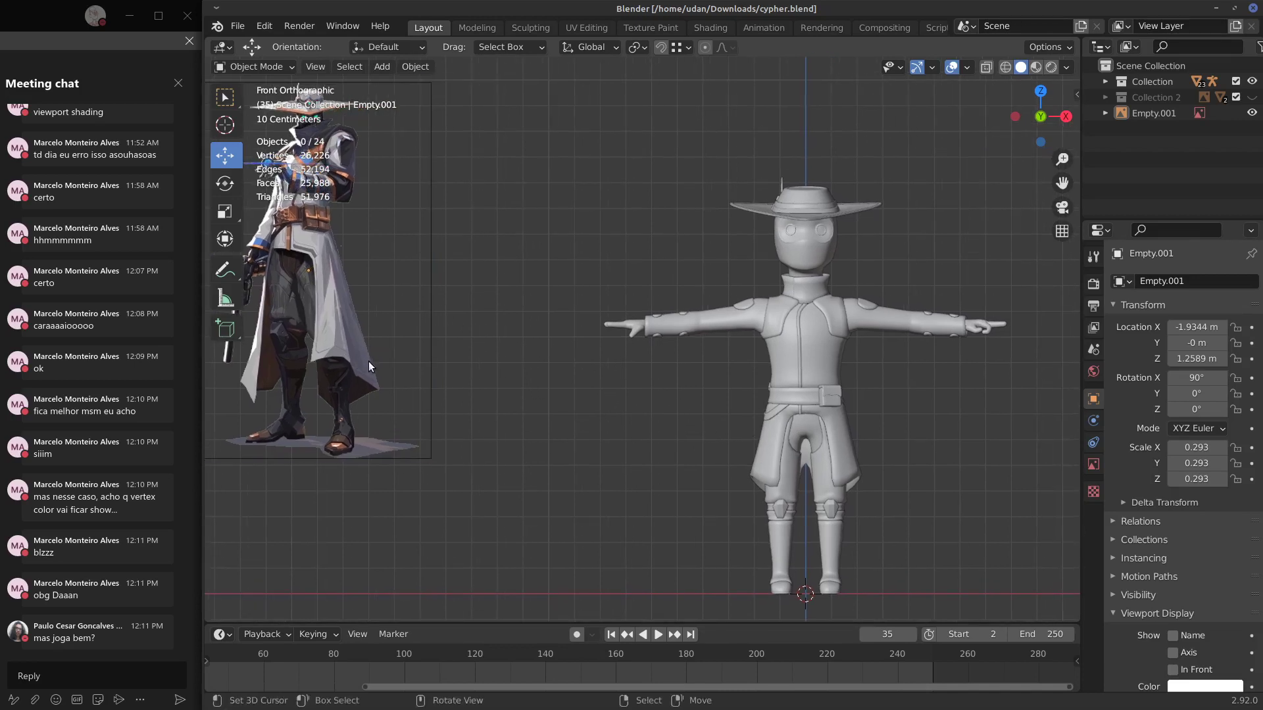
# Examine the lower coat, legs and boots of the Cypher reference image up close.
pyautogui.scroll(3, 365, 365)
pyautogui.moveTo(522, 380)
pyautogui.keyDown('shift'); pyautogui.mouseDown(button='middle')
pyautogui.moveTo(742, 413)
pyautogui.moveTo(502, 373)
pyautogui.mouseUp(button='middle'); pyautogui.keyUp('shift')
pyautogui.moveTo(482, 364); pyautogui.dragTo(464, 395)
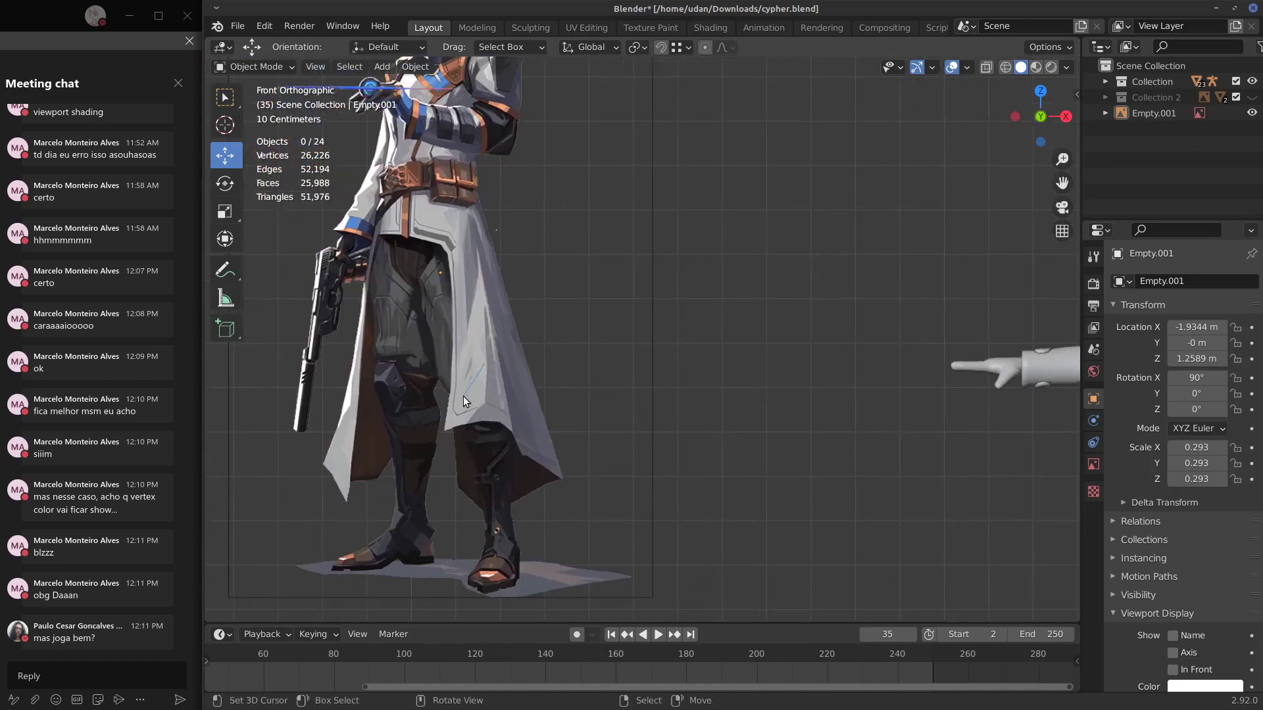
pyautogui.hotkey('ctrl', 'z')
pyautogui.keyDown('shift'); pyautogui.moveTo(918, 575); pyautogui.dragTo(605, 474, button='middle'); pyautogui.keyUp('shift')
pyautogui.scroll(3, 579, 467)
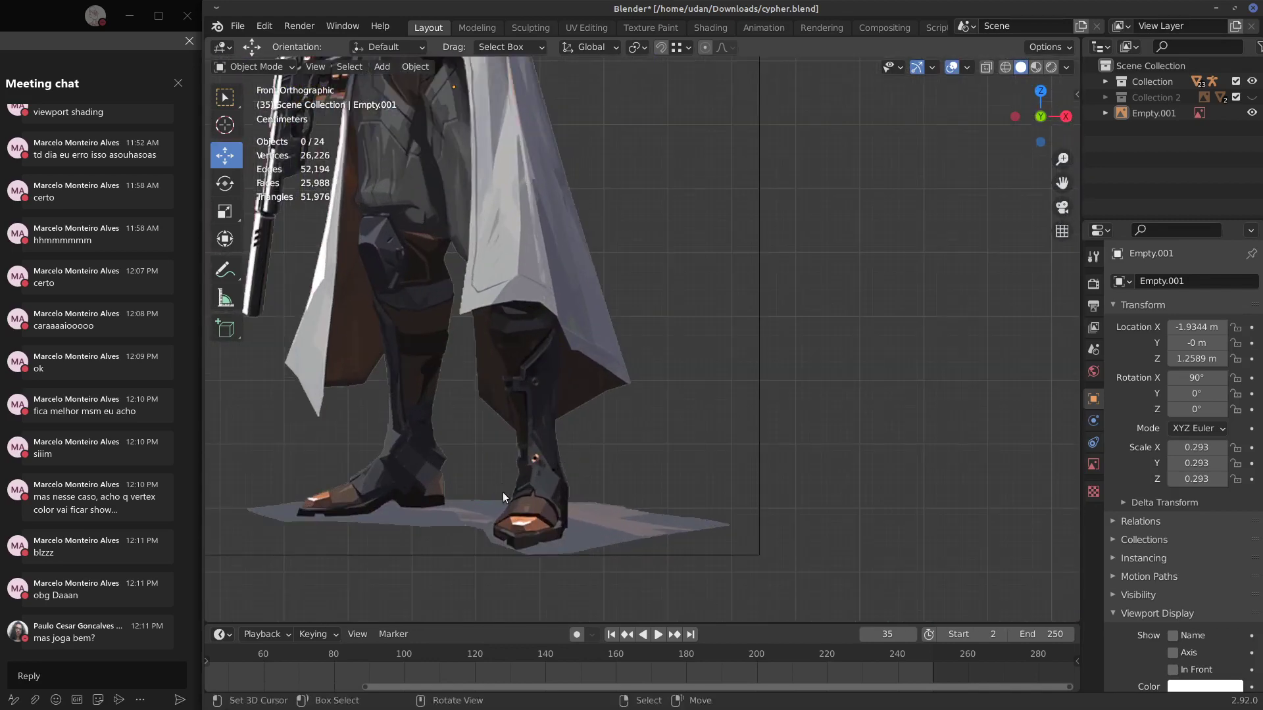
# Annotate the front boot of the Cypher reference, tracing the shin guard edge and toe cap and erasing stray marks.
pyautogui.press('d')
pyautogui.moveTo(496, 521)
pyautogui.mouseDown()
pyautogui.moveTo(550, 526)
pyautogui.moveTo(529, 493)
pyautogui.moveTo(558, 503)
pyautogui.moveTo(531, 465)
pyautogui.moveTo(531, 367)
pyautogui.moveTo(561, 327)
pyautogui.mouseUp()
pyautogui.moveTo(513, 487); pyautogui.dragTo(563, 328)
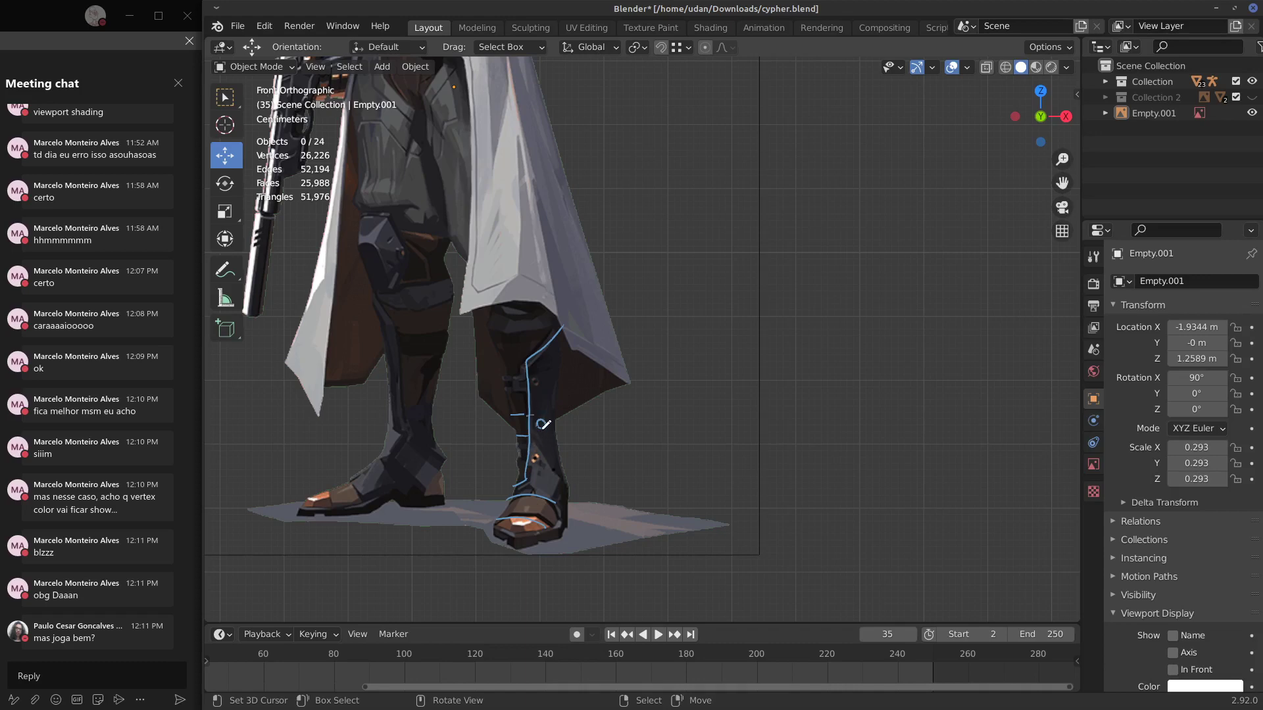
pyautogui.moveTo(545, 423); pyautogui.dragTo(515, 432, button='right')
# Trace the thigh and trouser contours down to the knee on the reference image, erasing part of the outer-side lines.
pyautogui.keyDown('shift'); pyautogui.moveTo(516, 301); pyautogui.dragTo(516, 404, button='middle'); pyautogui.keyUp('shift')
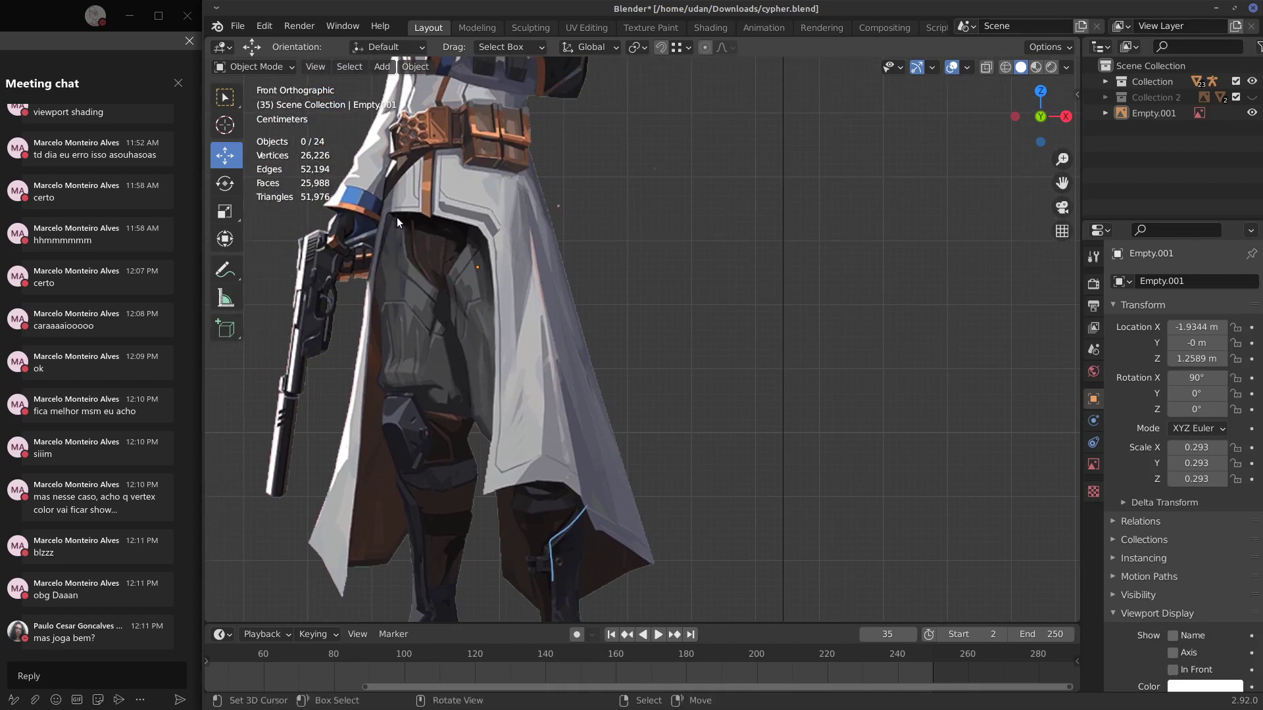
pyautogui.moveTo(404, 215); pyautogui.dragTo(452, 297)
pyautogui.moveTo(418, 411); pyautogui.dragTo(466, 419)
pyautogui.moveTo(469, 419); pyautogui.dragTo(440, 293)
pyautogui.moveTo(387, 399); pyautogui.dragTo(376, 288)
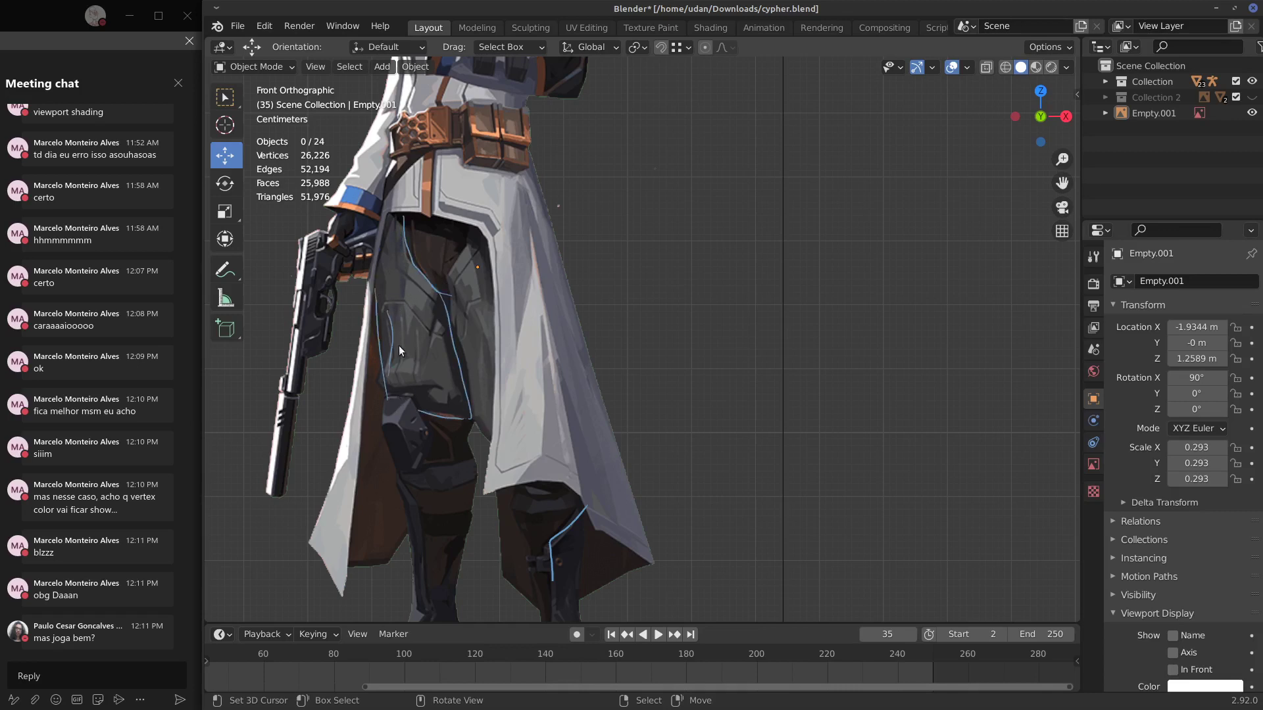
pyautogui.moveTo(399, 394)
pyautogui.mouseDown()
pyautogui.moveTo(404, 325)
pyautogui.moveTo(418, 336)
pyautogui.mouseUp()
pyautogui.moveTo(421, 374)
pyautogui.mouseDown(button='right')
pyautogui.moveTo(398, 320)
pyautogui.moveTo(434, 363)
pyautogui.moveTo(395, 382)
pyautogui.mouseUp(button='right')
pyautogui.moveTo(386, 387); pyautogui.dragTo(382, 338)
# Outline the raised collar and the mask's eye area on the reference image, undoing the unwanted strokes.
pyautogui.keyDown('shift'); pyautogui.moveTo(597, 237); pyautogui.dragTo(575, 361, button='middle'); pyautogui.keyUp('shift')
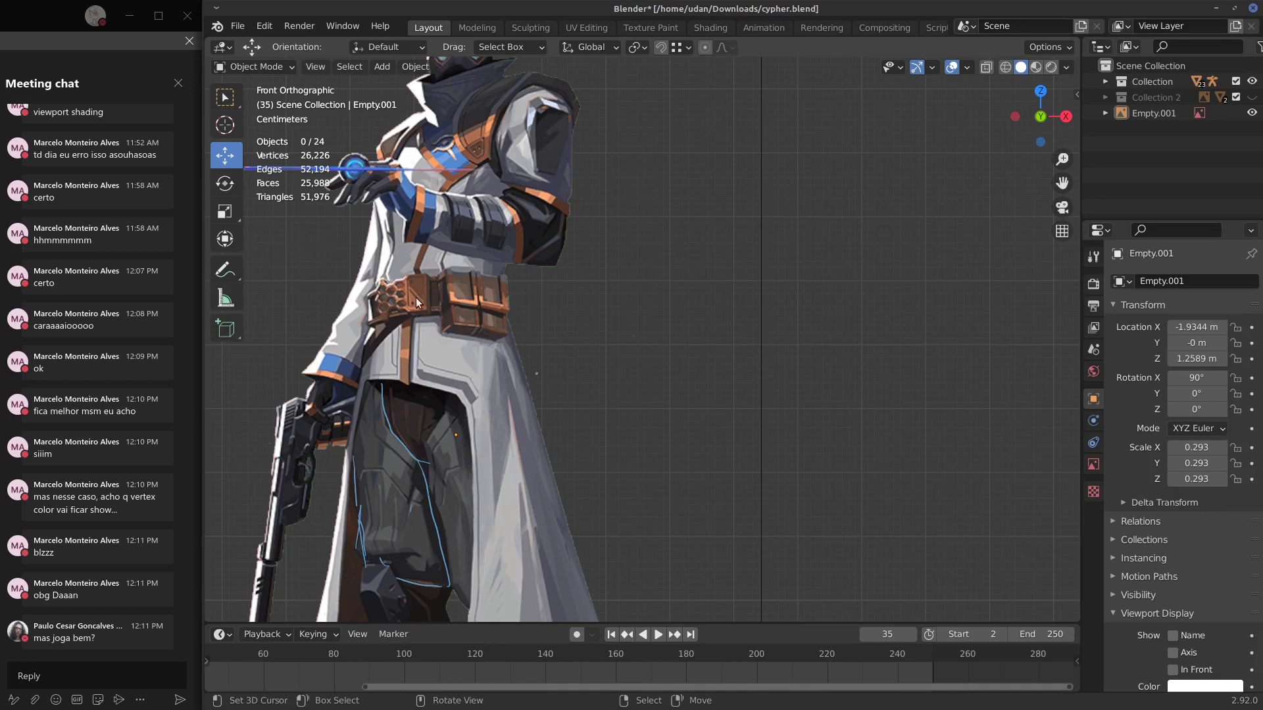
pyautogui.scroll(1, 401, 289)
pyautogui.keyDown('shift'); pyautogui.moveTo(381, 282); pyautogui.dragTo(493, 336, button='middle'); pyautogui.keyUp('shift')
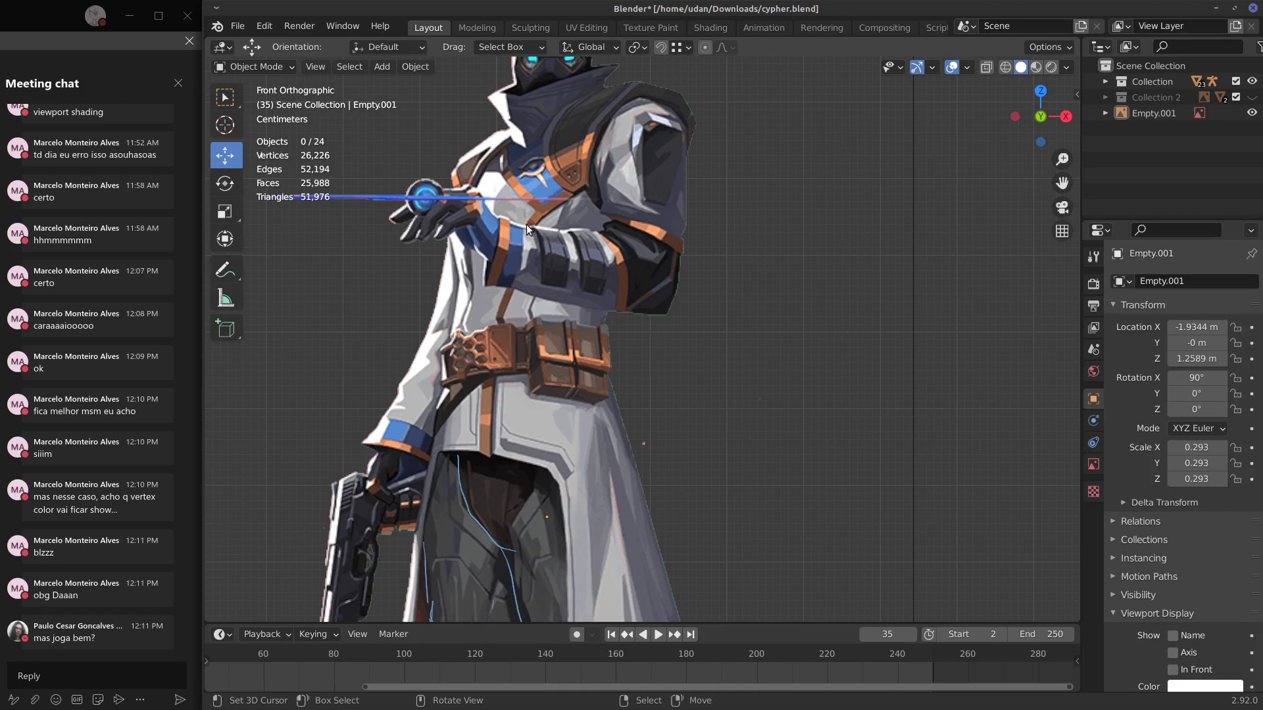
pyautogui.moveTo(534, 227)
pyautogui.mouseDown()
pyautogui.moveTo(538, 285)
pyautogui.moveTo(568, 285)
pyautogui.moveTo(549, 230)
pyautogui.moveTo(533, 227)
pyautogui.mouseUp()
pyautogui.hotkey('ctrl', 'z')
pyautogui.keyDown('shift'); pyautogui.moveTo(577, 154); pyautogui.dragTo(555, 204, button='middle'); pyautogui.keyUp('shift')
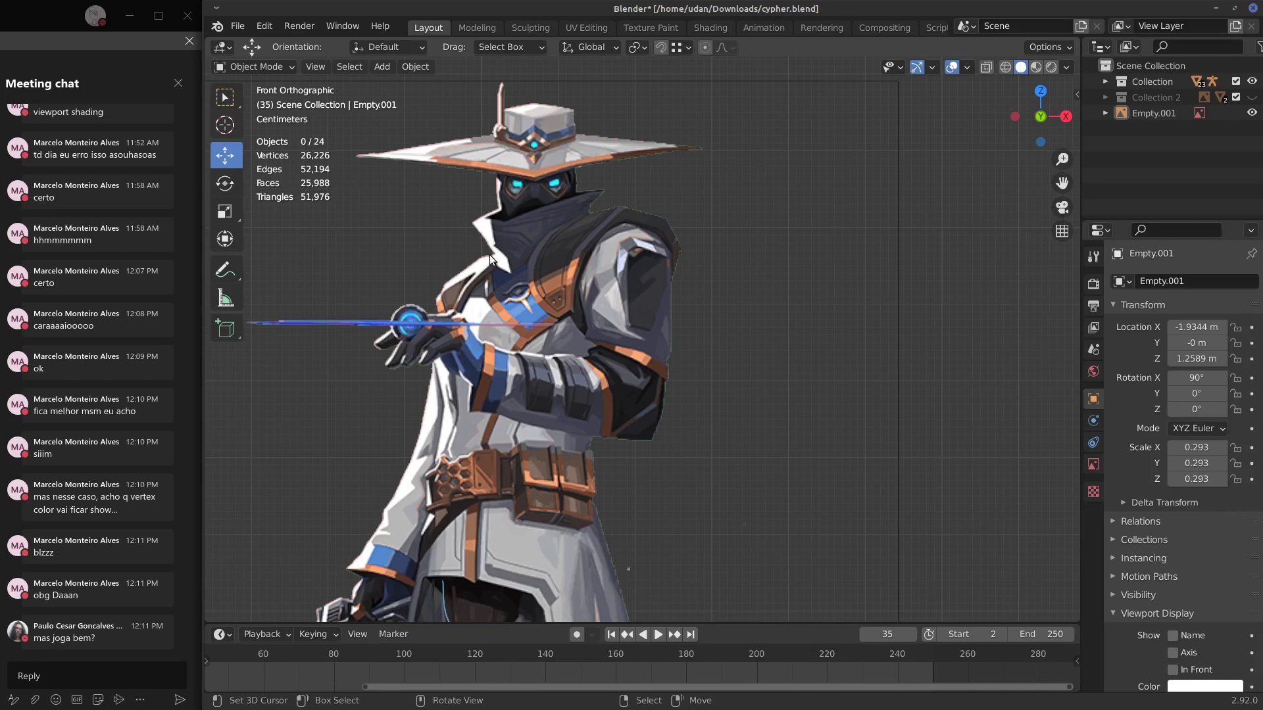
pyautogui.moveTo(493, 255); pyautogui.dragTo(466, 225)
pyautogui.hotkey('ctrl', 'z')
pyautogui.moveTo(493, 253)
pyautogui.mouseDown()
pyautogui.moveTo(489, 207)
pyautogui.moveTo(493, 221)
pyautogui.moveTo(545, 209)
pyautogui.moveTo(594, 179)
pyautogui.moveTo(604, 189)
pyautogui.moveTo(582, 222)
pyautogui.mouseUp()
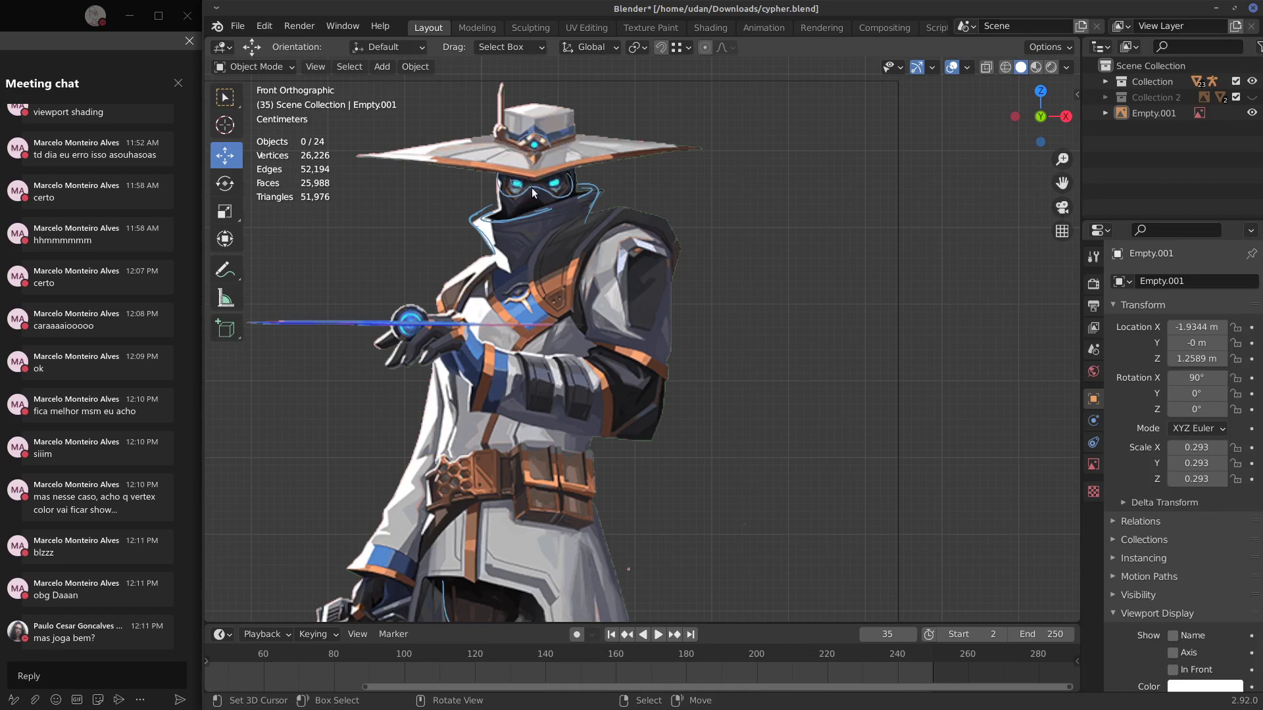
# Sketch an arch on the front of the 3D model's hat crown and band, and erase parts of it.
pyautogui.keyDown('shift'); pyautogui.moveTo(929, 461); pyautogui.dragTo(716, 412, button='middle'); pyautogui.keyUp('shift')
pyautogui.scroll(-1, 766, 422)
pyautogui.press('Home')
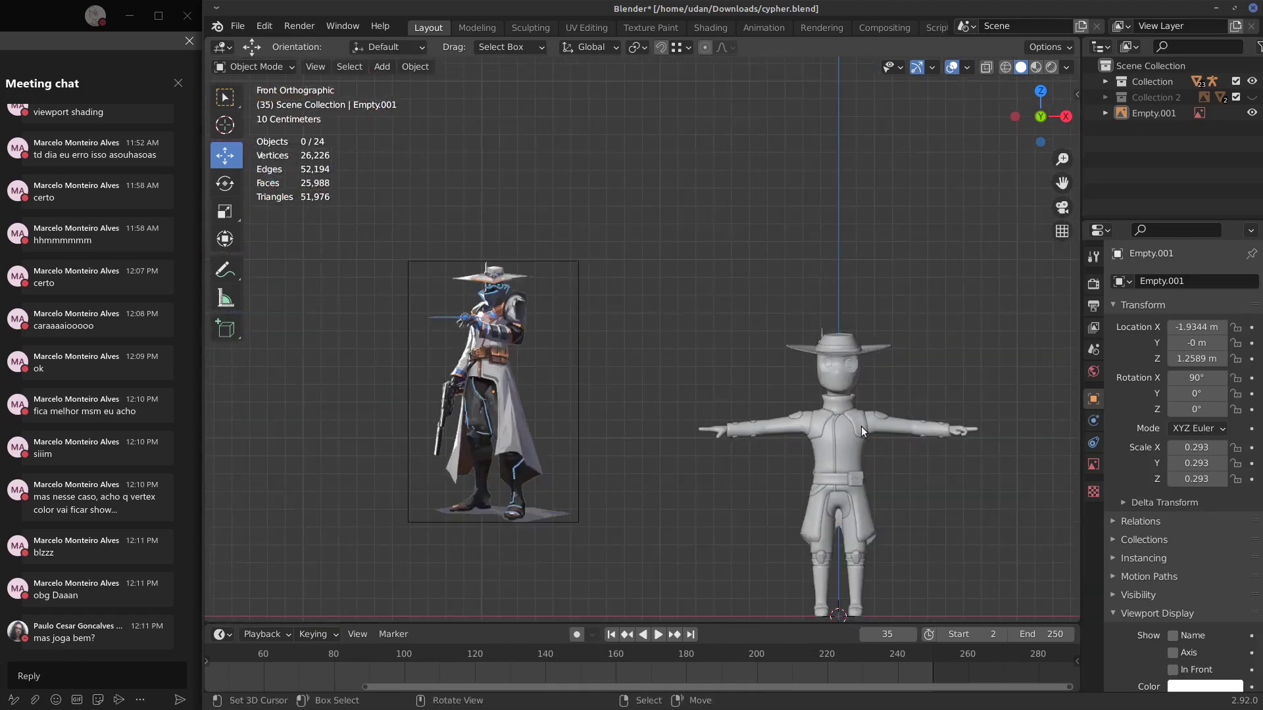
pyautogui.scroll(6, 776, 433)
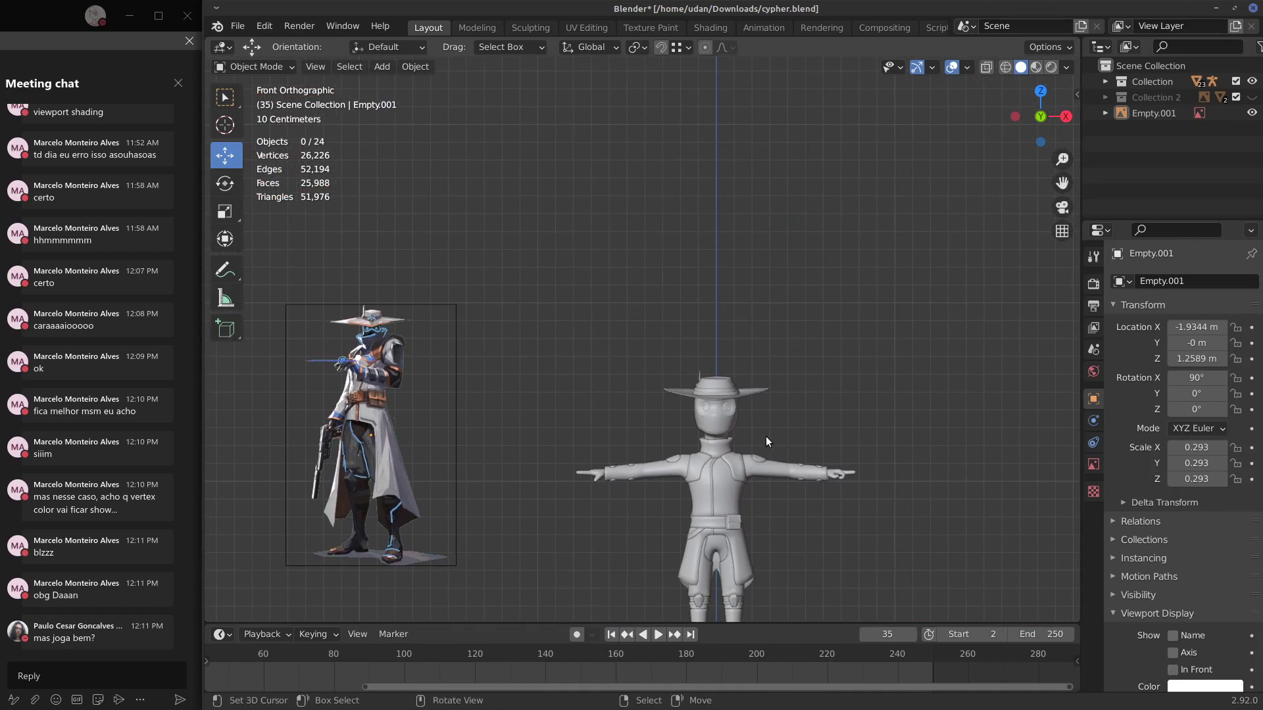
pyautogui.scroll(1, 827, 432)
pyautogui.keyDown('alt'); pyautogui.keyDown('shift'); pyautogui.moveTo(860, 437); pyautogui.dragTo(686, 310); pyautogui.keyUp('shift'); pyautogui.keyUp('alt')
pyautogui.keyDown('alt'); pyautogui.keyDown('shift'); pyautogui.moveTo(756, 446); pyautogui.dragTo(725, 436); pyautogui.keyUp('shift'); pyautogui.keyUp('alt')
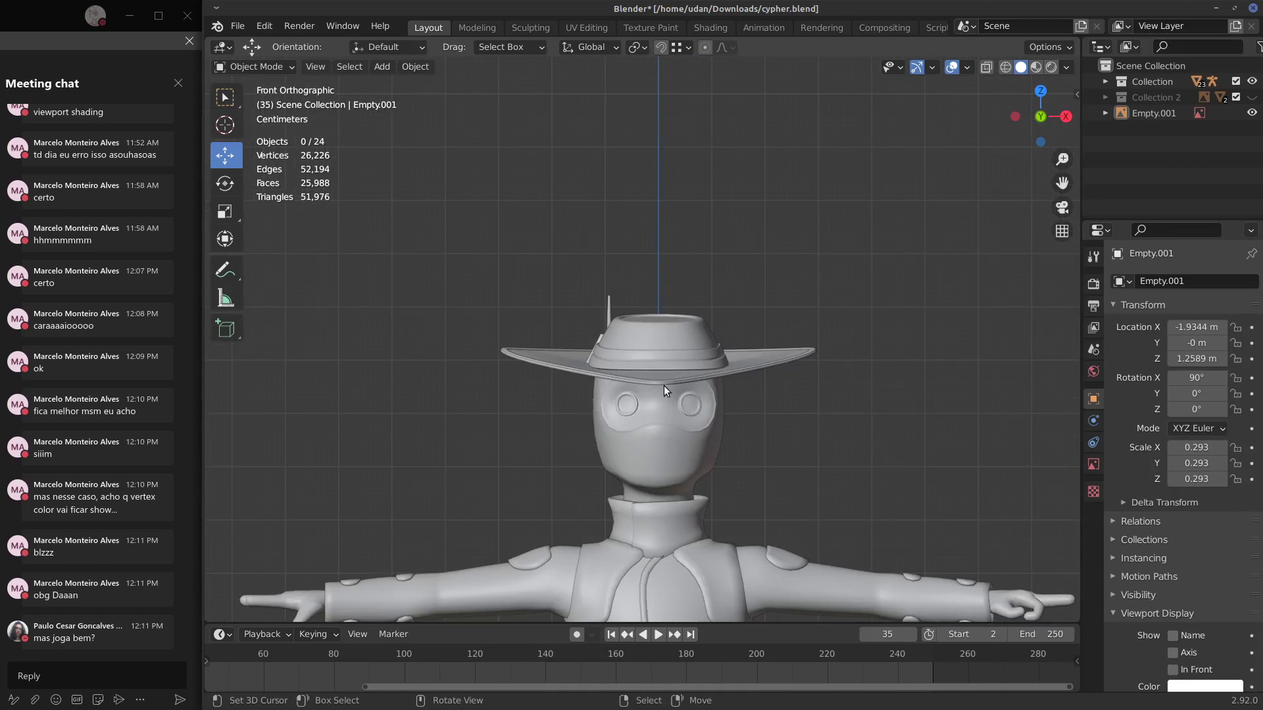
pyautogui.keyDown('alt'); pyautogui.keyDown('shift'); pyautogui.moveTo(665, 445); pyautogui.dragTo(624, 384); pyautogui.keyUp('shift'); pyautogui.keyUp('alt')
pyautogui.scroll(3, 652, 416)
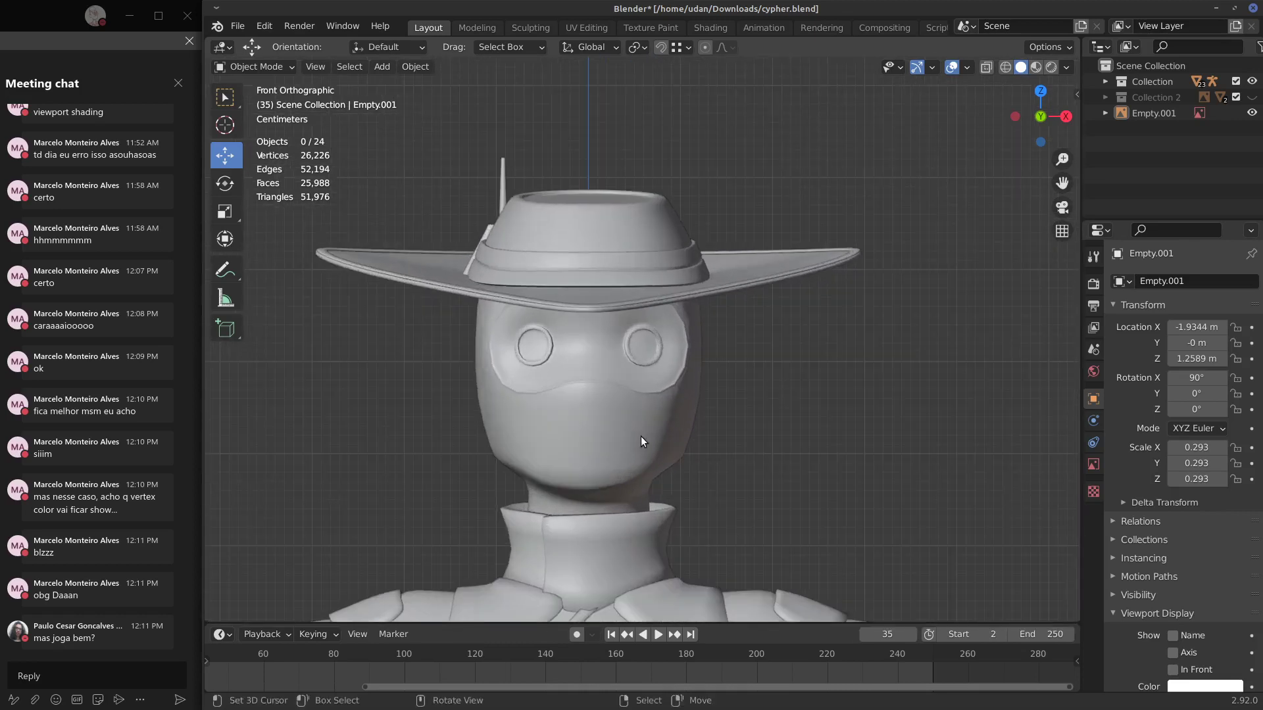
pyautogui.keyDown('shift'); pyautogui.moveTo(569, 363); pyautogui.dragTo(535, 400, button='middle'); pyautogui.keyUp('shift')
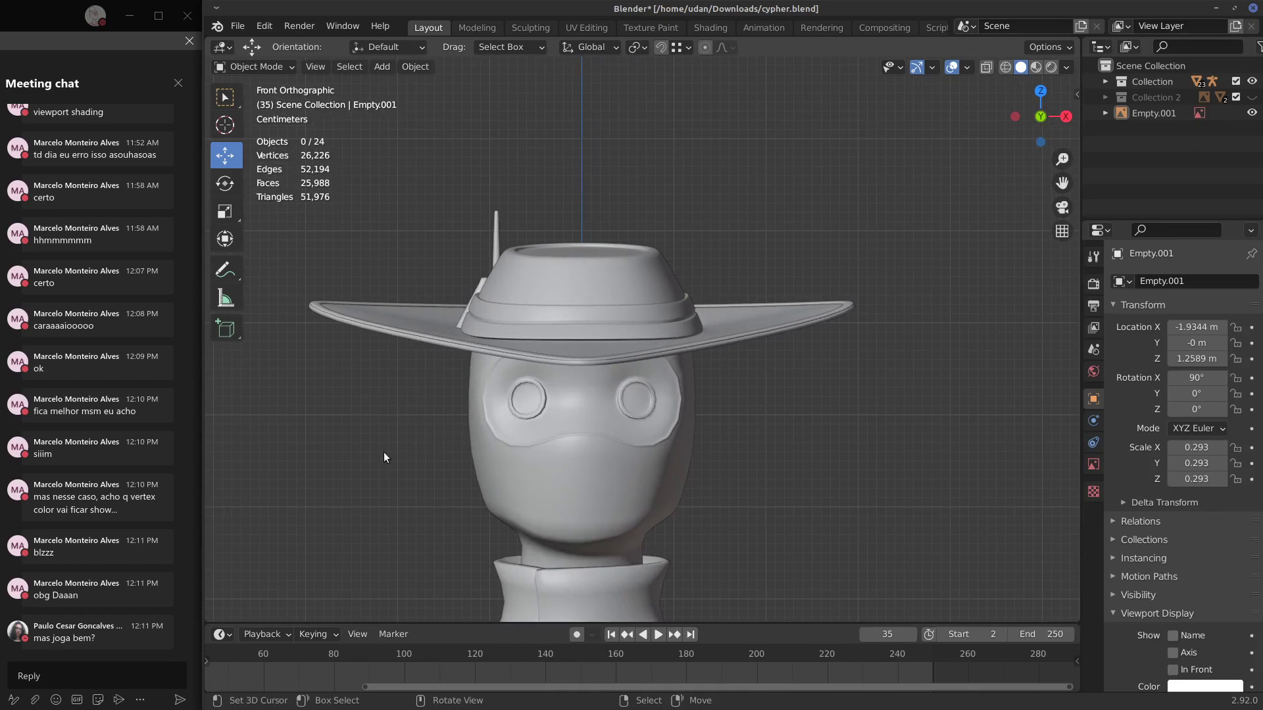
pyautogui.moveTo(384, 458); pyautogui.dragTo(475, 424)
pyautogui.hotkey('ctrl', 'z')
pyautogui.moveTo(537, 328); pyautogui.dragTo(634, 315)
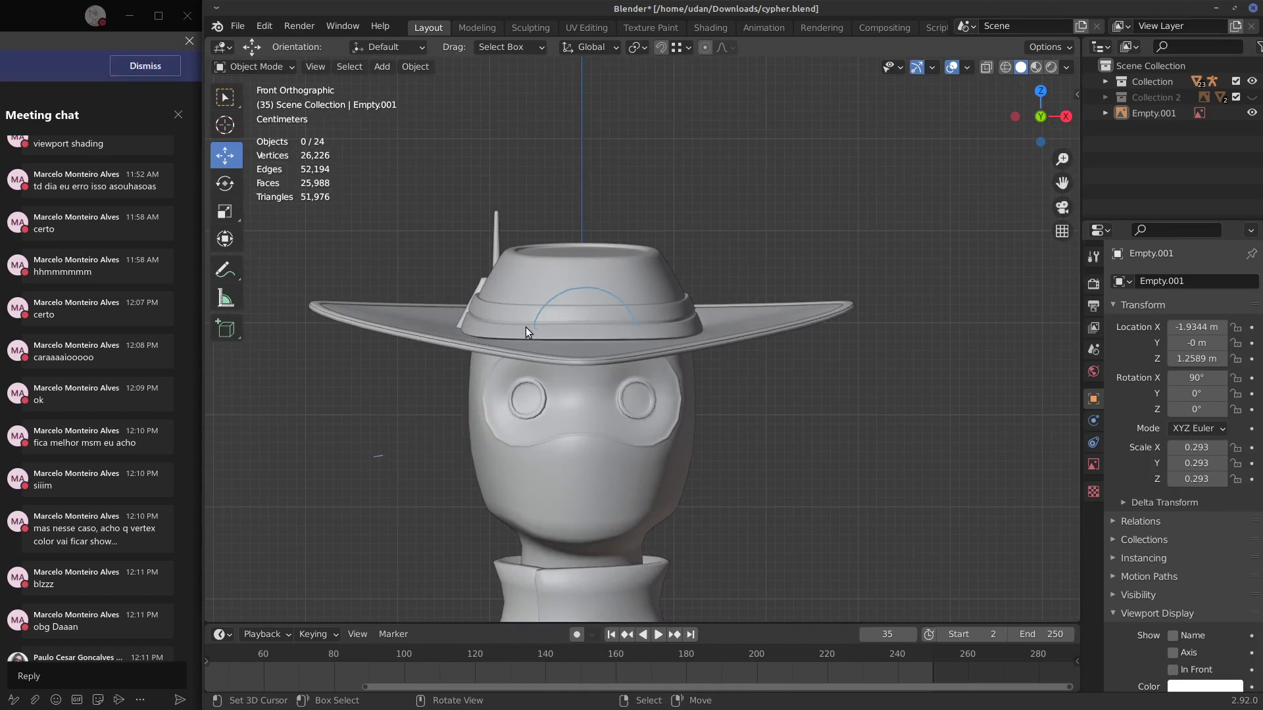
pyautogui.moveTo(532, 327); pyautogui.dragTo(562, 310)
pyautogui.moveTo(612, 307); pyautogui.dragTo(545, 315, button='right')
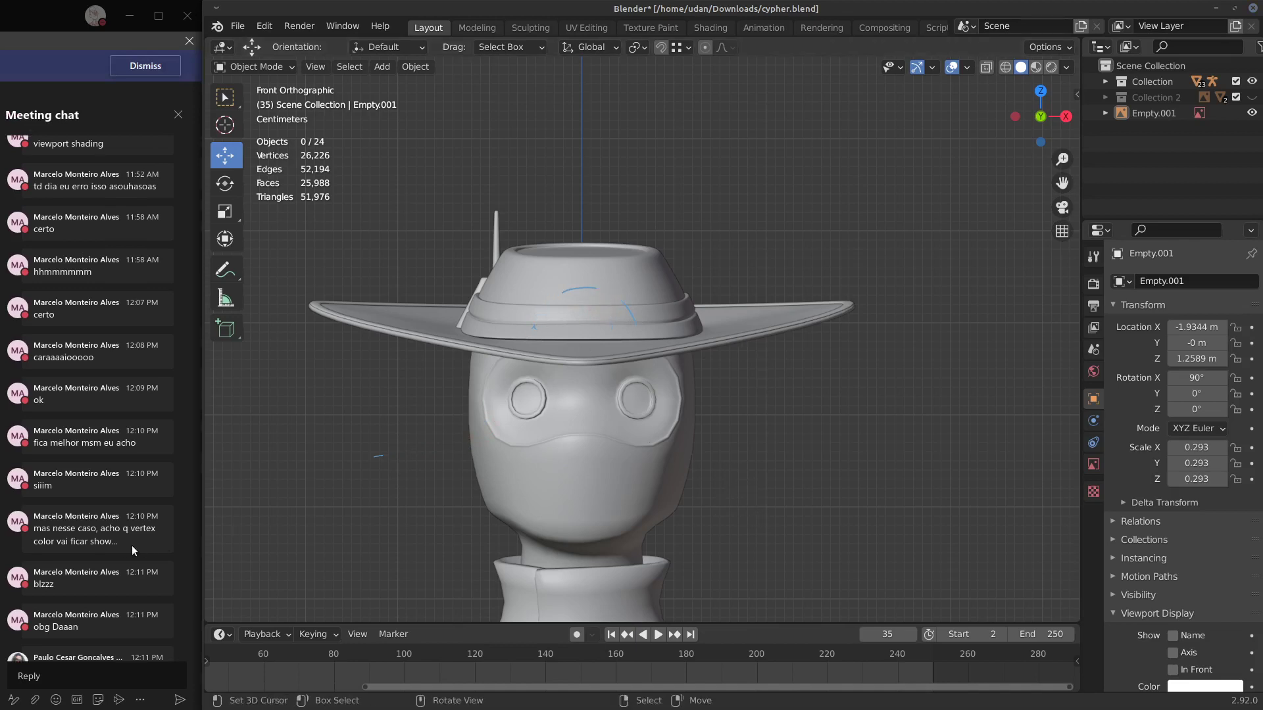
pyautogui.scroll(-1, 113, 557)
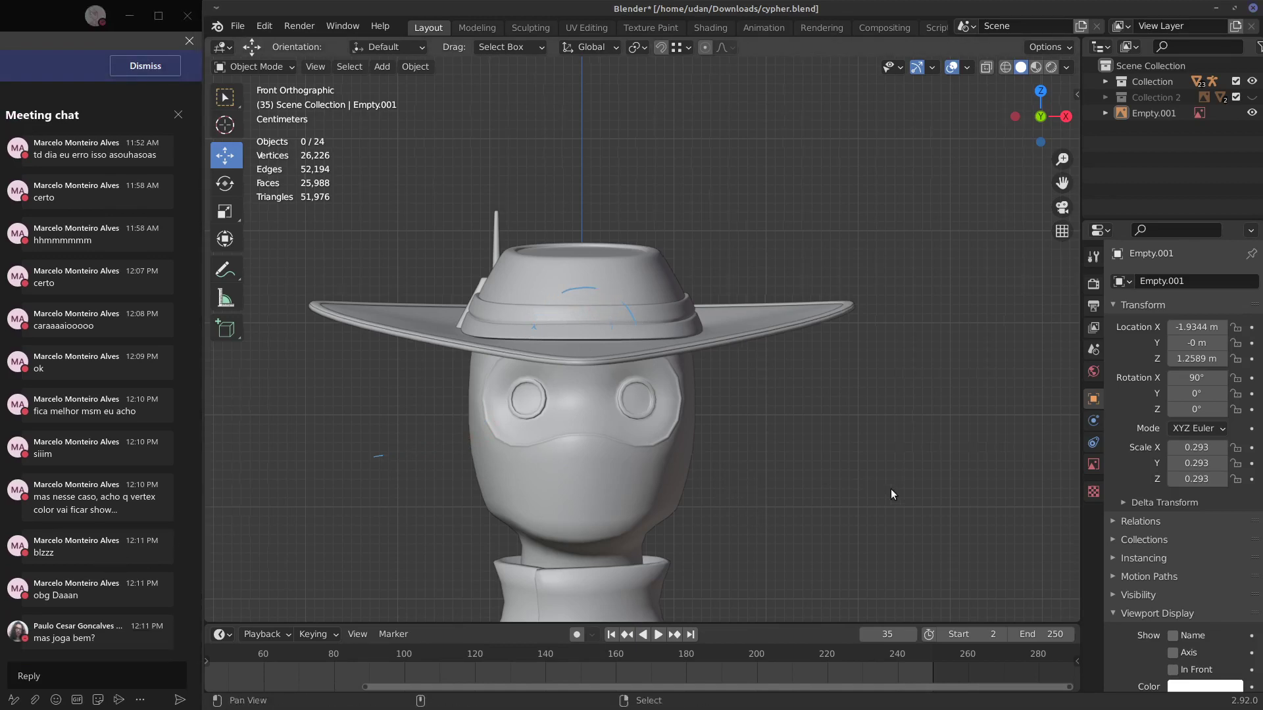
# Circle the shoulder pad on the positive X side of the 3D model.
pyautogui.keyDown('shift'); pyautogui.moveTo(889, 487); pyautogui.dragTo(813, 193, button='middle'); pyautogui.keyUp('shift')
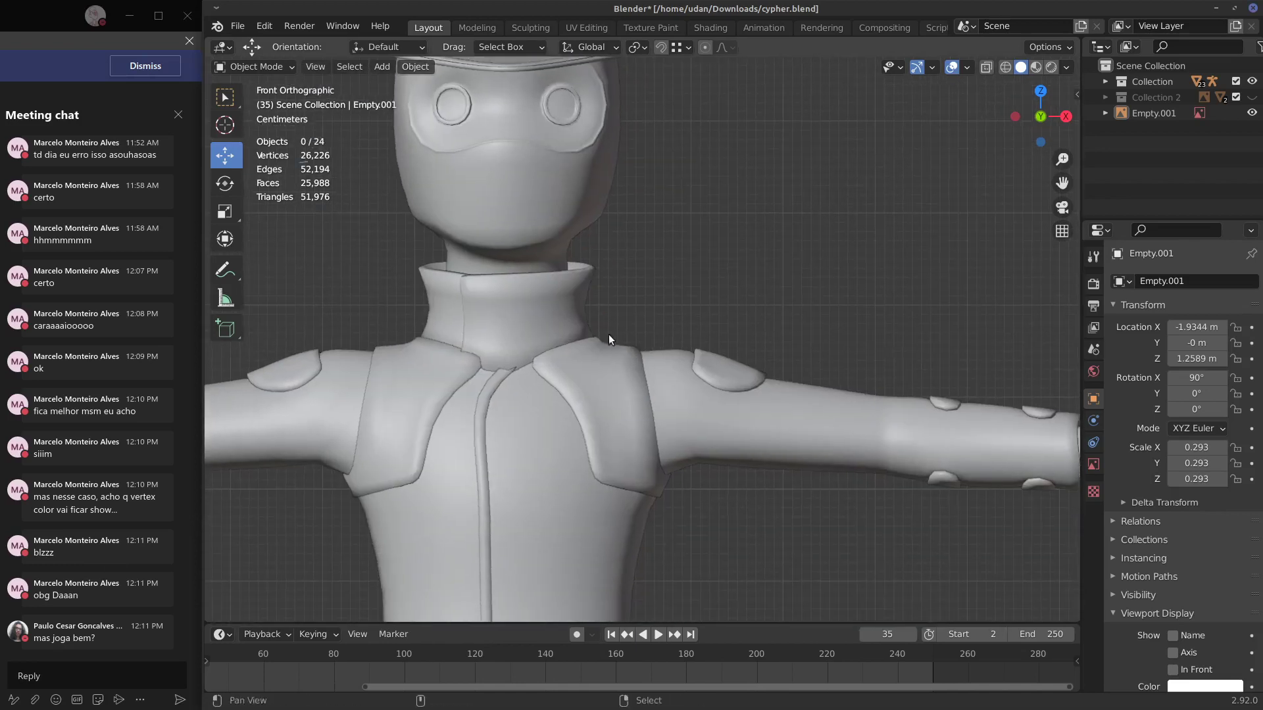
pyautogui.keyDown('shift'); pyautogui.moveTo(609, 334); pyautogui.dragTo(750, 359, button='middle'); pyautogui.keyUp('shift')
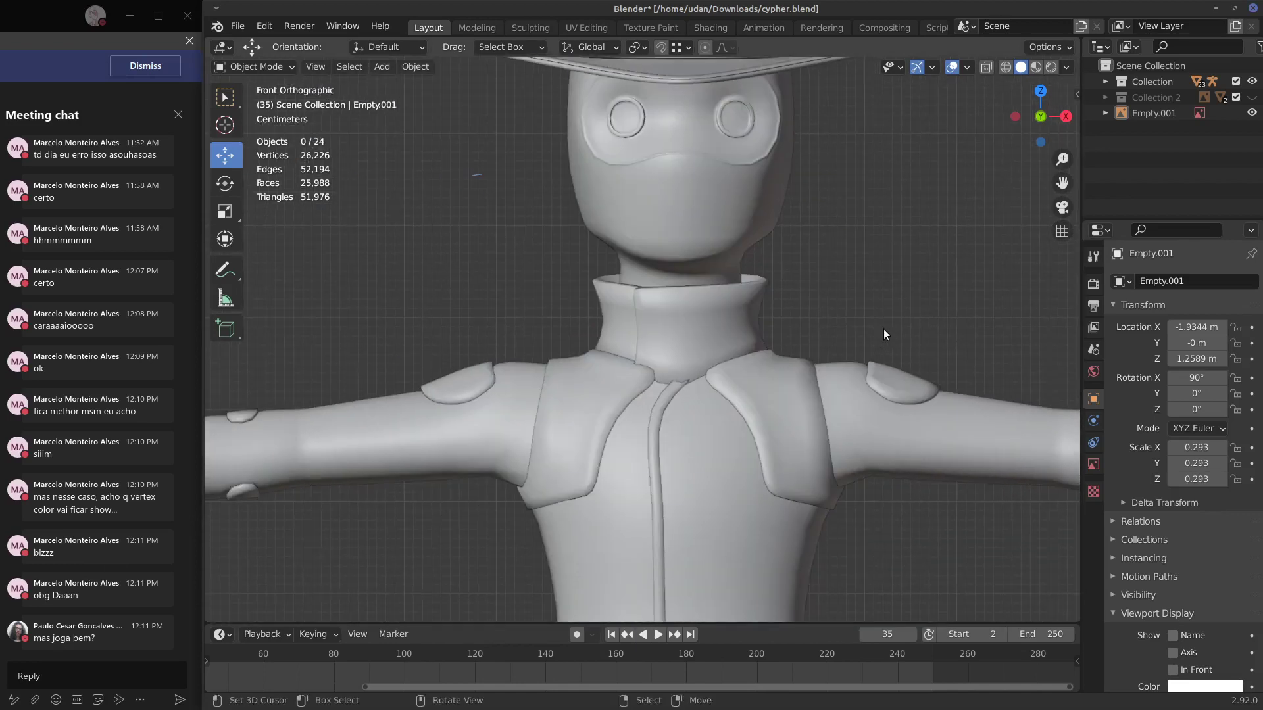
pyautogui.moveTo(855, 405)
pyautogui.mouseDown()
pyautogui.moveTo(875, 424)
pyautogui.moveTo(825, 332)
pyautogui.mouseUp()
# Outline the shoulder armour plate on the upper sleeve of the reference image.
pyautogui.scroll(-1, 780, 351)
pyautogui.scroll(-5, 771, 355)
pyautogui.keyDown('shift'); pyautogui.moveTo(501, 291); pyautogui.dragTo(520, 397, button='middle'); pyautogui.keyUp('shift')
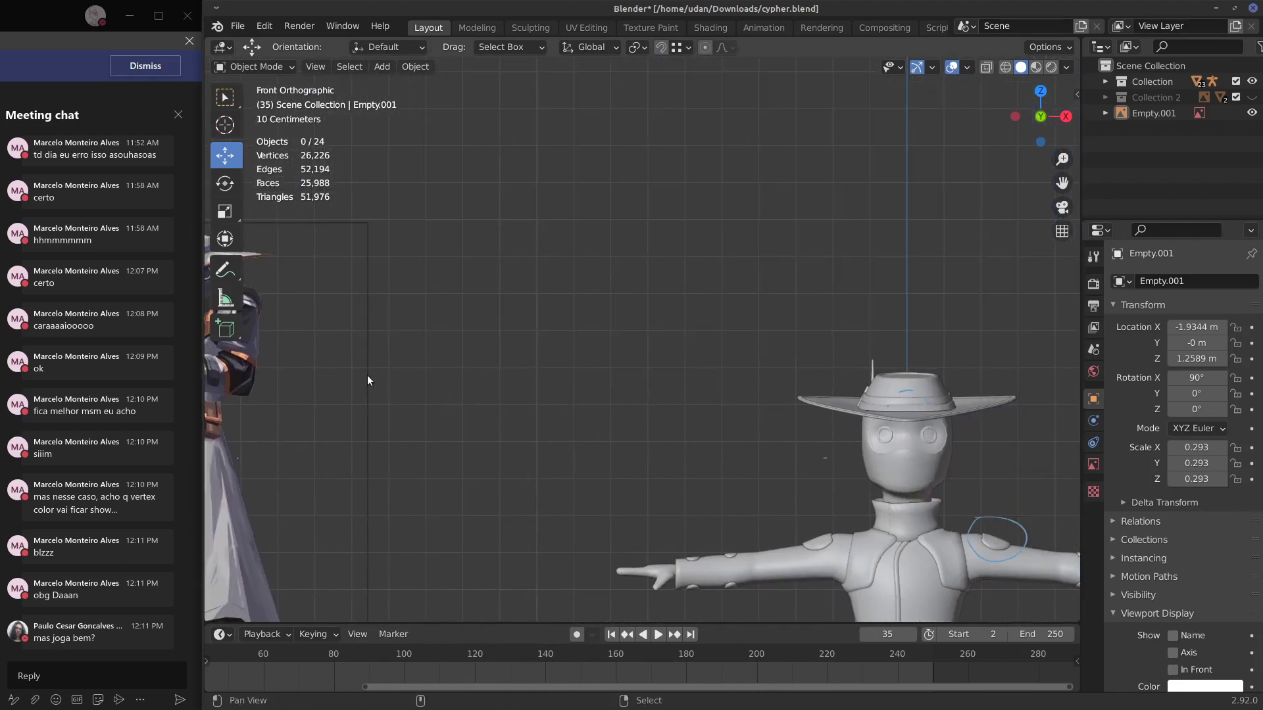
pyautogui.keyDown('shift'); pyautogui.moveTo(367, 375); pyautogui.dragTo(542, 396, button='middle'); pyautogui.keyUp('shift')
pyautogui.scroll(5, 421, 336)
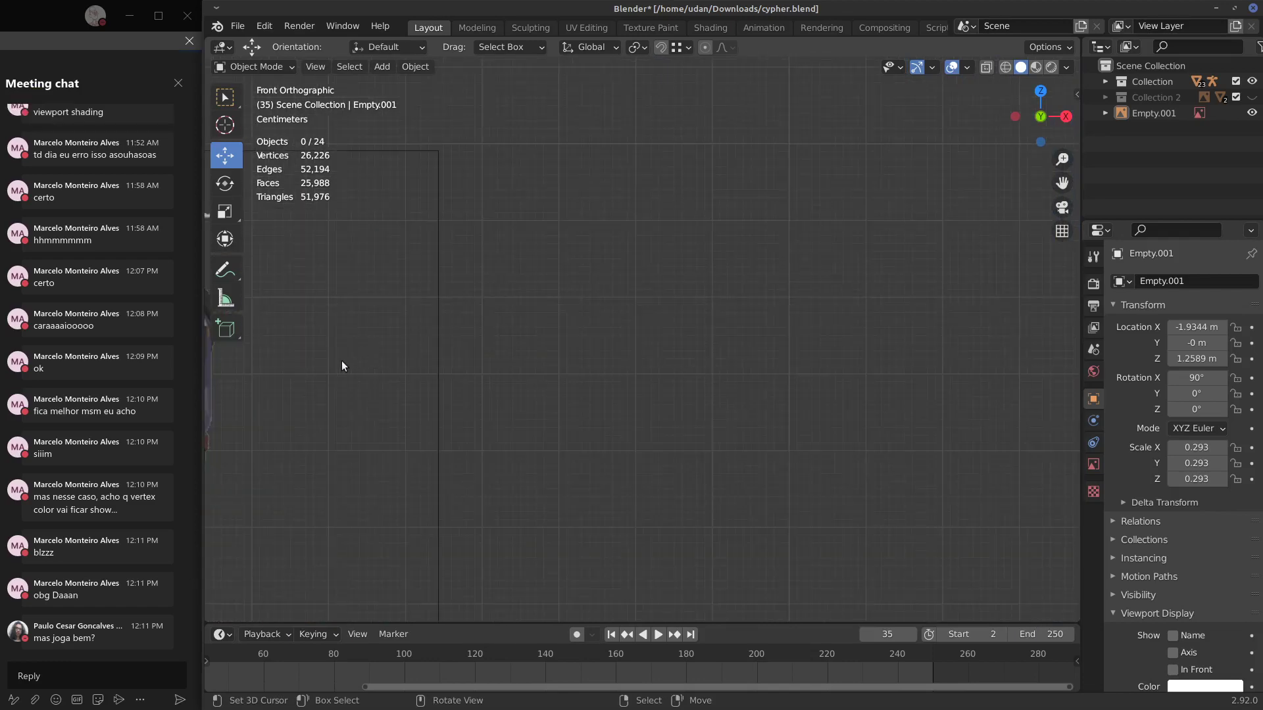
pyautogui.keyDown('shift'); pyautogui.moveTo(309, 367); pyautogui.dragTo(618, 412, button='middle'); pyautogui.keyUp('shift')
pyautogui.keyDown('shift'); pyautogui.moveTo(480, 391); pyautogui.dragTo(545, 345, button='middle'); pyautogui.keyUp('shift')
pyautogui.scroll(2, 515, 375)
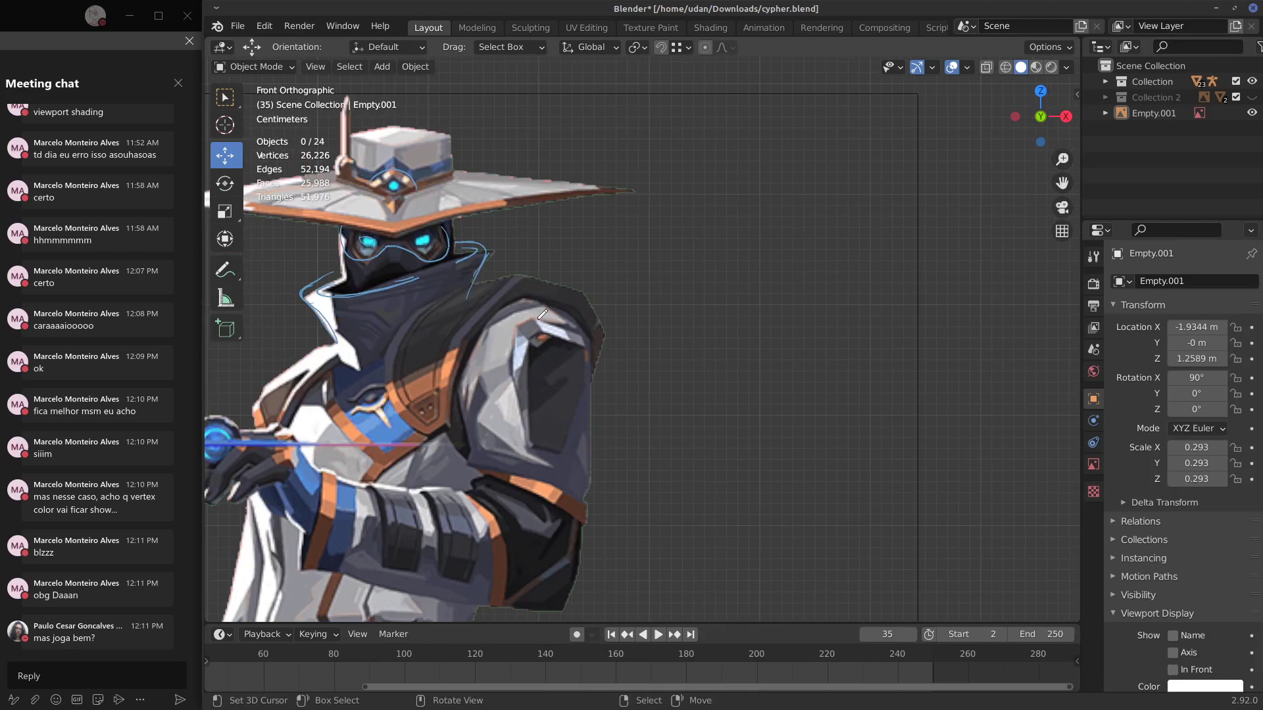
pyautogui.moveTo(534, 314)
pyautogui.mouseDown()
pyautogui.moveTo(505, 364)
pyautogui.moveTo(525, 317)
pyautogui.mouseUp()
pyautogui.moveTo(515, 369)
pyautogui.mouseDown()
pyautogui.moveTo(516, 332)
pyautogui.moveTo(537, 322)
pyautogui.mouseUp()
pyautogui.moveTo(517, 380); pyautogui.dragTo(523, 439)
pyautogui.moveTo(564, 454); pyautogui.dragTo(565, 453)
# Trace the mantle's edges over the shoulder down to the chest strap on the reference, erasing part of the upper line.
pyautogui.moveTo(413, 424)
pyautogui.mouseDown()
pyautogui.moveTo(438, 432)
pyautogui.moveTo(461, 407)
pyautogui.moveTo(472, 349)
pyautogui.moveTo(518, 296)
pyautogui.moveTo(582, 309)
pyautogui.moveTo(590, 376)
pyautogui.mouseUp()
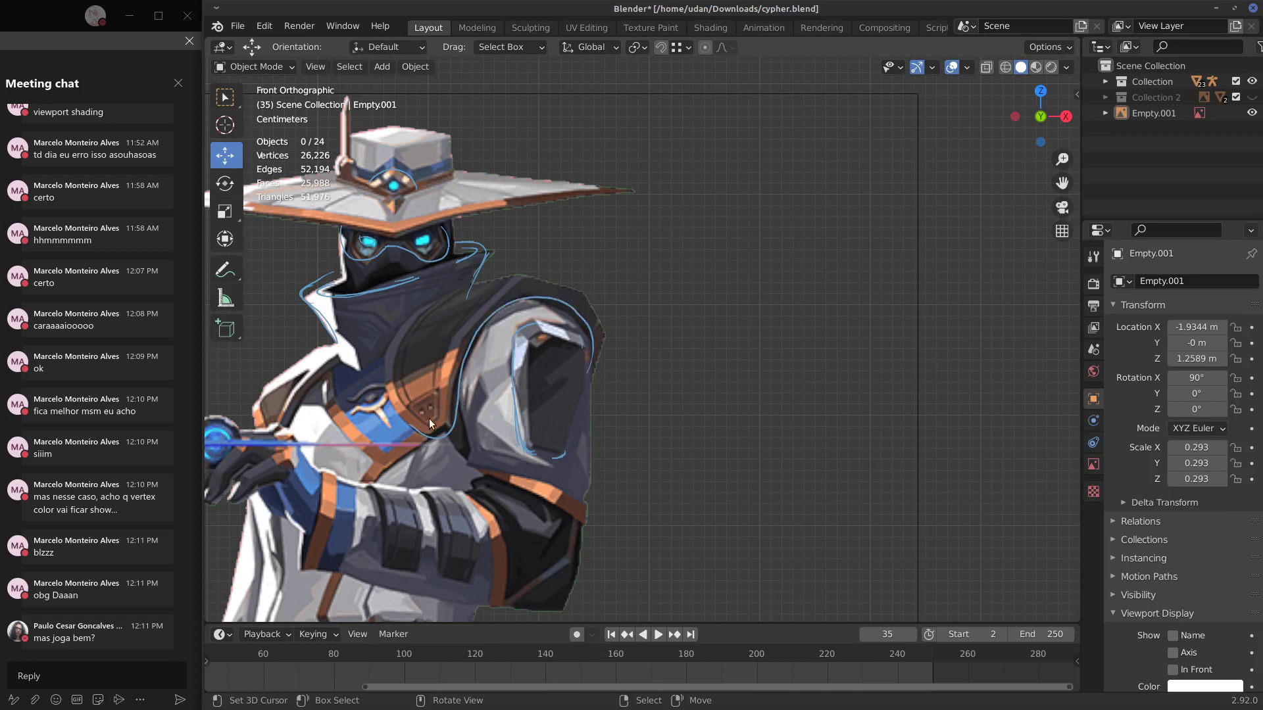
pyautogui.moveTo(501, 275); pyautogui.dragTo(610, 303)
pyautogui.moveTo(507, 266); pyautogui.dragTo(547, 289, button='right')
pyautogui.moveTo(439, 417)
pyautogui.mouseDown()
pyautogui.moveTo(503, 289)
pyautogui.moveTo(552, 281)
pyautogui.moveTo(598, 361)
pyautogui.mouseUp()
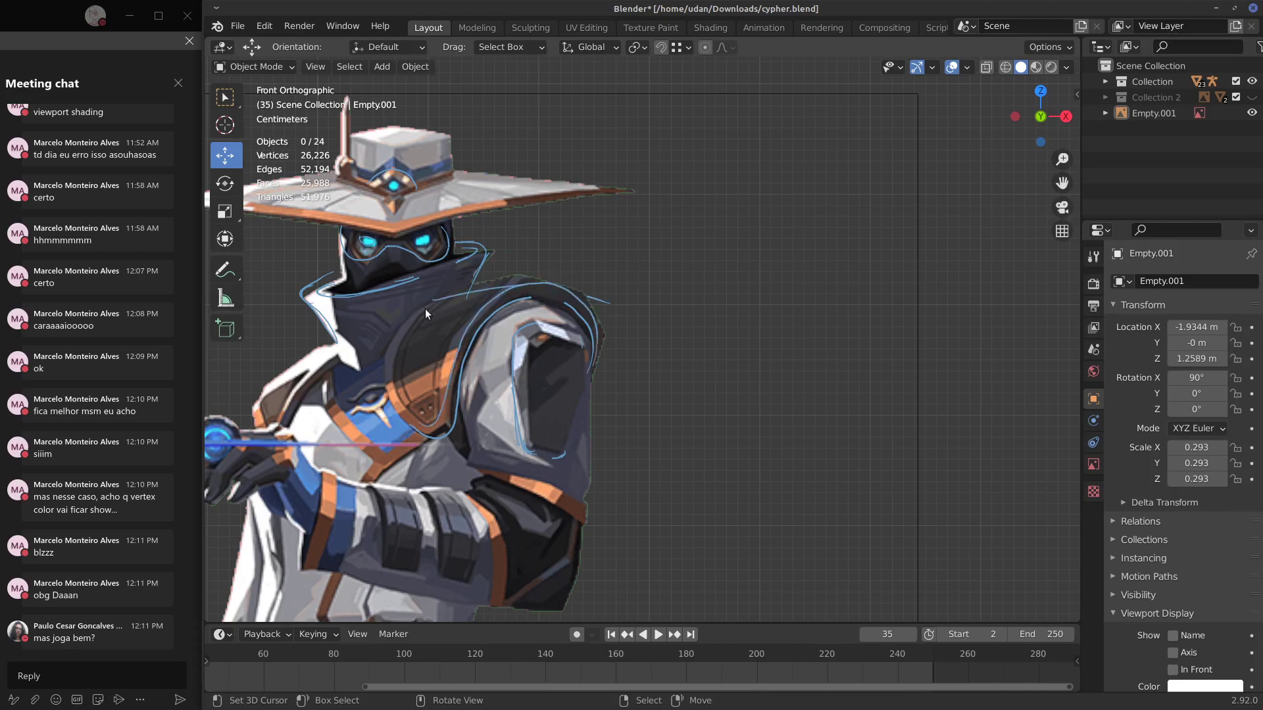
pyautogui.moveTo(425, 309); pyautogui.dragTo(423, 413)
# Outline the belt pouches on the reference image, including the flap and inner panel of the front pouch.
pyautogui.moveTo(437, 459)
pyautogui.keyDown('shift'); pyautogui.mouseDown(button='middle')
pyautogui.moveTo(502, 345)
pyautogui.moveTo(511, 397)
pyautogui.moveTo(528, 348)
pyautogui.mouseUp(button='middle'); pyautogui.keyUp('shift')
pyautogui.moveTo(447, 397)
pyautogui.mouseDown()
pyautogui.moveTo(452, 456)
pyautogui.moveTo(484, 471)
pyautogui.moveTo(517, 454)
pyautogui.moveTo(512, 420)
pyautogui.moveTo(464, 467)
pyautogui.mouseUp()
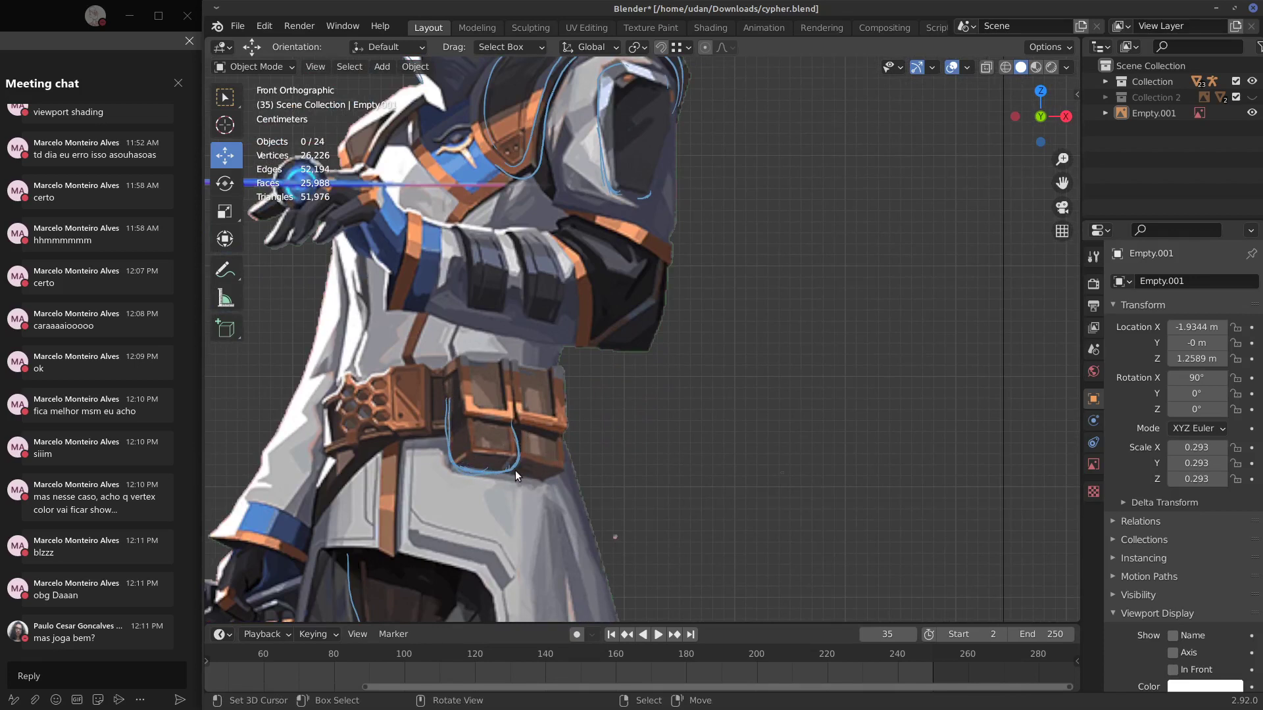
pyautogui.moveTo(548, 480)
pyautogui.mouseDown()
pyautogui.moveTo(566, 443)
pyautogui.moveTo(565, 477)
pyautogui.mouseUp()
pyautogui.moveTo(444, 372); pyautogui.dragTo(504, 360)
pyautogui.moveTo(469, 361)
pyautogui.mouseDown()
pyautogui.moveTo(493, 363)
pyautogui.moveTo(494, 415)
pyautogui.moveTo(514, 417)
pyautogui.moveTo(518, 371)
pyautogui.moveTo(487, 409)
pyautogui.moveTo(507, 399)
pyautogui.moveTo(505, 355)
pyautogui.mouseUp()
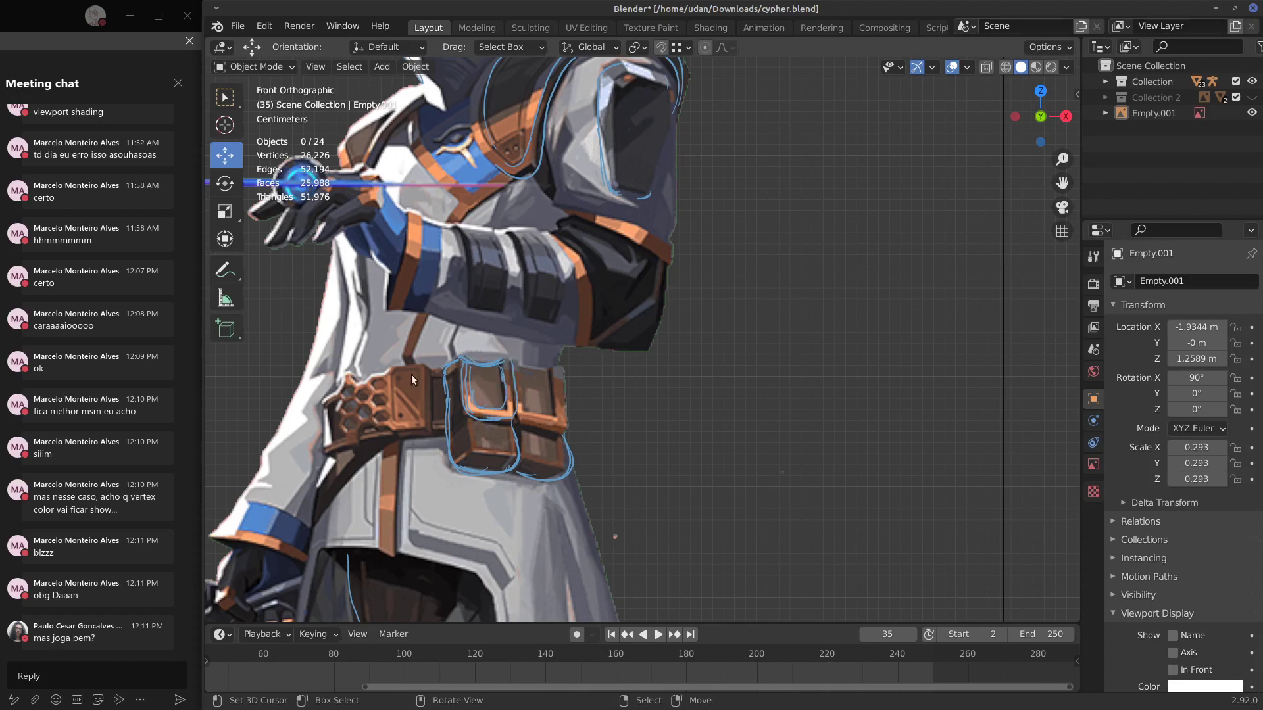
# Trace the coat's front opening below the belt and the inner thigh folds on the reference image.
pyautogui.keyDown('shift'); pyautogui.moveTo(455, 526); pyautogui.dragTo(422, 369, button='middle'); pyautogui.keyUp('shift')
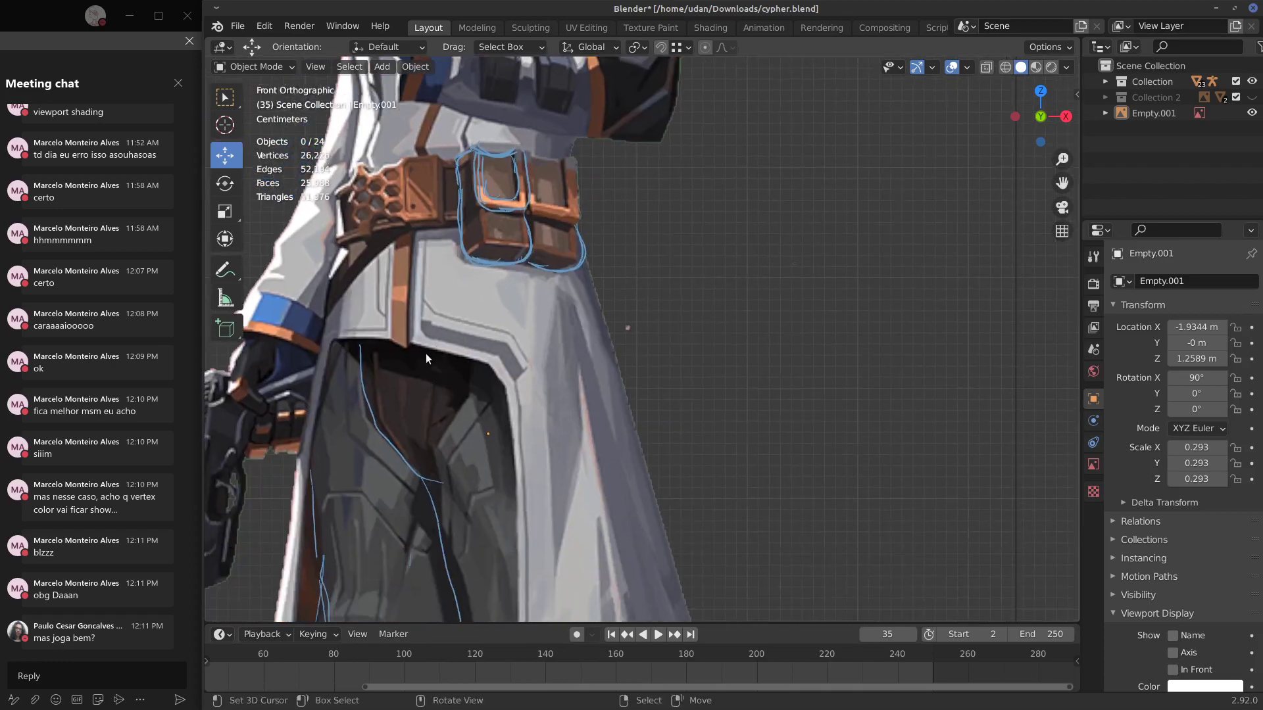
pyautogui.moveTo(403, 349)
pyautogui.mouseDown()
pyautogui.moveTo(510, 385)
pyautogui.moveTo(520, 463)
pyautogui.mouseUp()
pyautogui.keyDown('shift'); pyautogui.moveTo(468, 431); pyautogui.dragTo(439, 424, button='middle'); pyautogui.keyUp('shift')
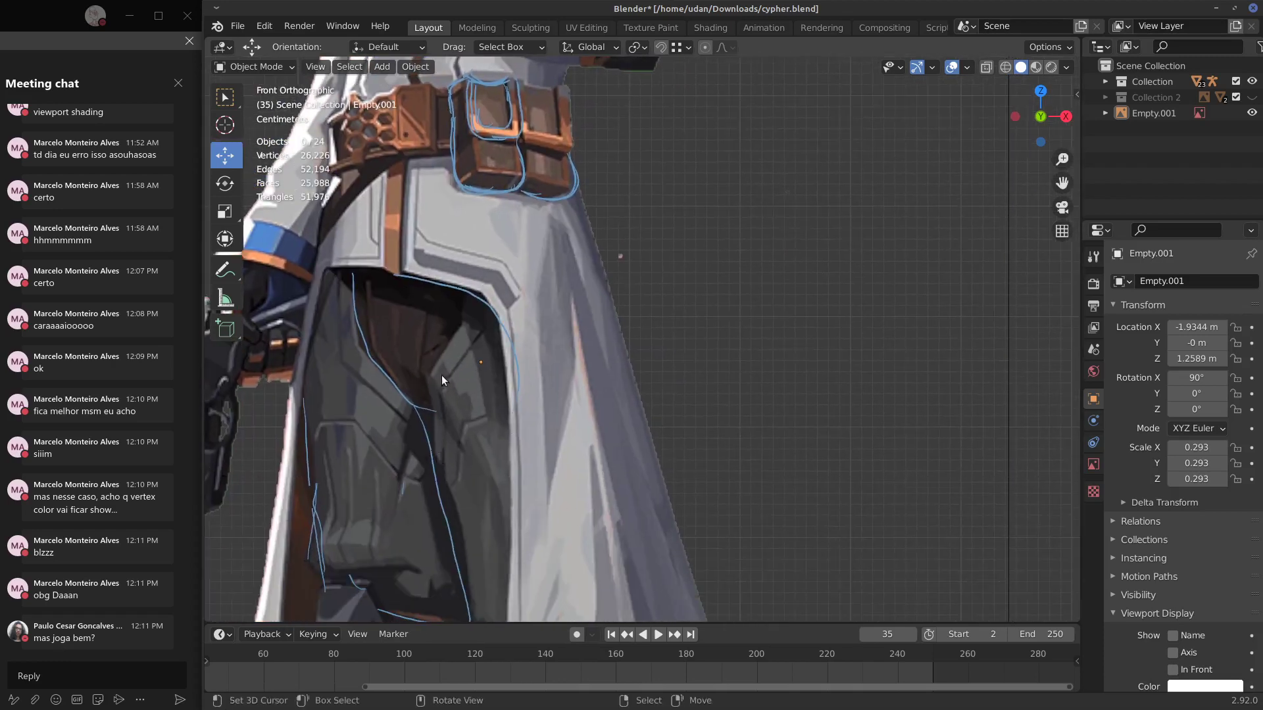
pyautogui.moveTo(439, 460); pyautogui.dragTo(493, 338)
pyautogui.moveTo(423, 439)
pyautogui.mouseDown()
pyautogui.moveTo(481, 315)
pyautogui.moveTo(436, 457)
pyautogui.mouseUp()
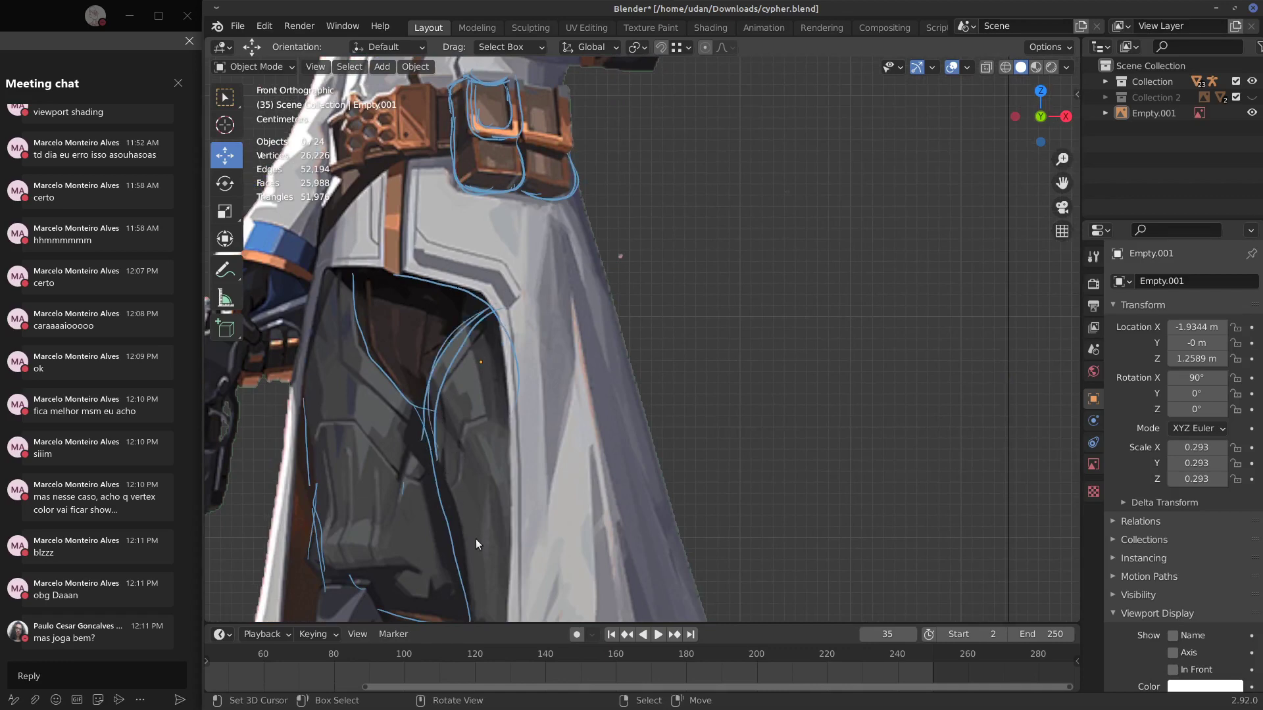
# Erase the old outer trouser line above the knee and redraw it as a bulging gathered fold.
pyautogui.moveTo(434, 536)
pyautogui.keyDown('shift'); pyautogui.mouseDown(button='middle')
pyautogui.moveTo(428, 286)
pyautogui.moveTo(452, 397)
pyautogui.mouseUp(button='middle'); pyautogui.keyUp('shift')
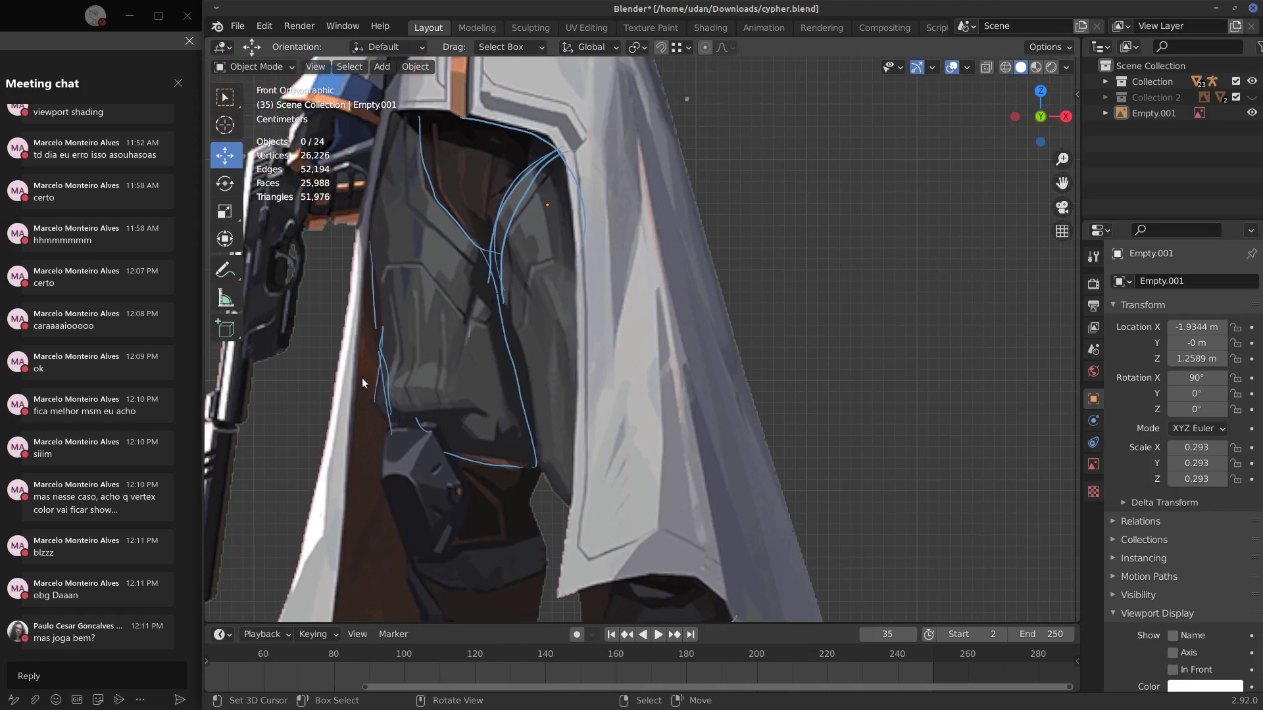
pyautogui.moveTo(387, 433)
pyautogui.mouseDown(button='right')
pyautogui.moveTo(394, 379)
pyautogui.moveTo(420, 422)
pyautogui.mouseUp(button='right')
pyautogui.moveTo(393, 425); pyautogui.dragTo(379, 383)
pyautogui.moveTo(396, 425); pyautogui.dragTo(454, 439)
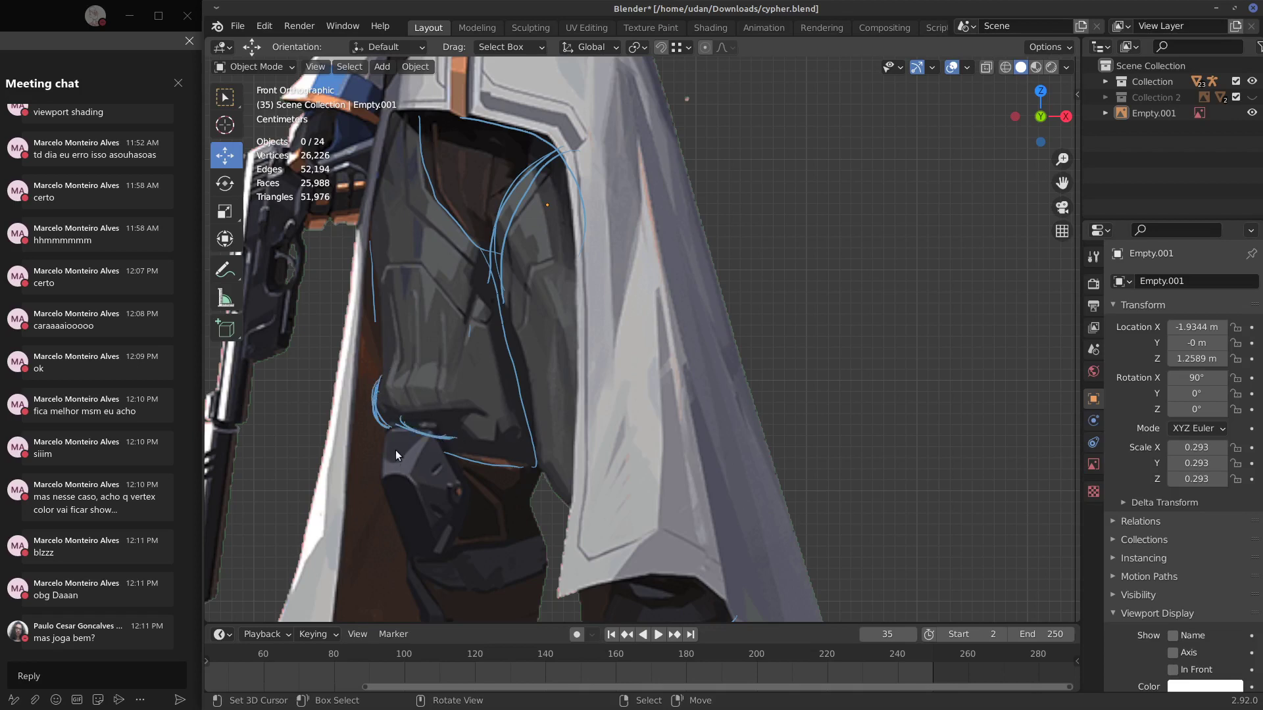
# Outline the knee pad on the reference image with its raised inner shape, erasing and redrawing the stray lines.
pyautogui.moveTo(389, 444)
pyautogui.mouseDown()
pyautogui.moveTo(405, 532)
pyautogui.moveTo(451, 460)
pyautogui.moveTo(427, 524)
pyautogui.mouseUp()
pyautogui.moveTo(412, 485); pyautogui.dragTo(439, 525, button='right')
pyautogui.moveTo(403, 451); pyautogui.dragTo(425, 466)
pyautogui.moveTo(407, 450); pyautogui.dragTo(445, 480, button='right')
pyautogui.moveTo(393, 471); pyautogui.dragTo(430, 522)
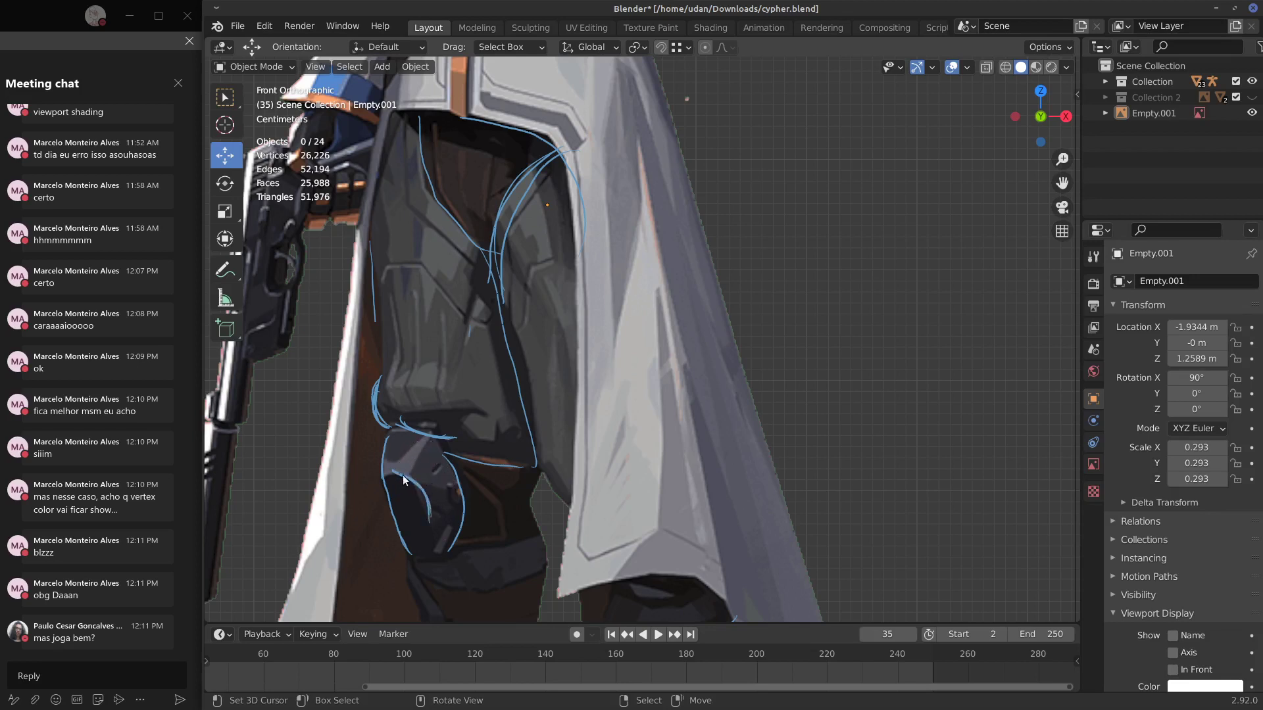
pyautogui.moveTo(395, 476)
pyautogui.mouseDown()
pyautogui.moveTo(419, 485)
pyautogui.moveTo(432, 524)
pyautogui.moveTo(384, 490)
pyautogui.mouseUp()
pyautogui.moveTo(411, 447); pyautogui.dragTo(451, 535)
# Erase the upper shin guard line on the front boot and redraw the guard's outline on the reference.
pyautogui.keyDown('shift'); pyautogui.moveTo(540, 510); pyautogui.dragTo(529, 169, button='middle'); pyautogui.keyUp('shift')
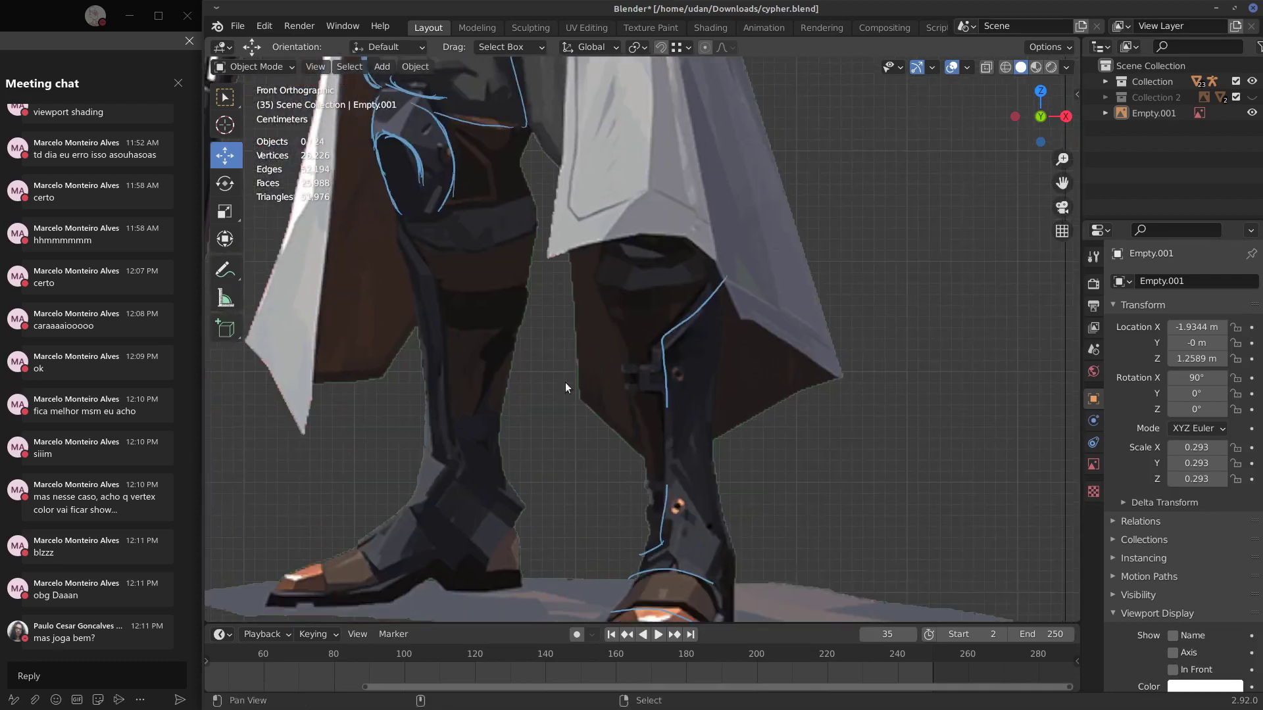
pyautogui.keyDown('shift'); pyautogui.moveTo(567, 449); pyautogui.dragTo(562, 434, button='middle'); pyautogui.keyUp('shift')
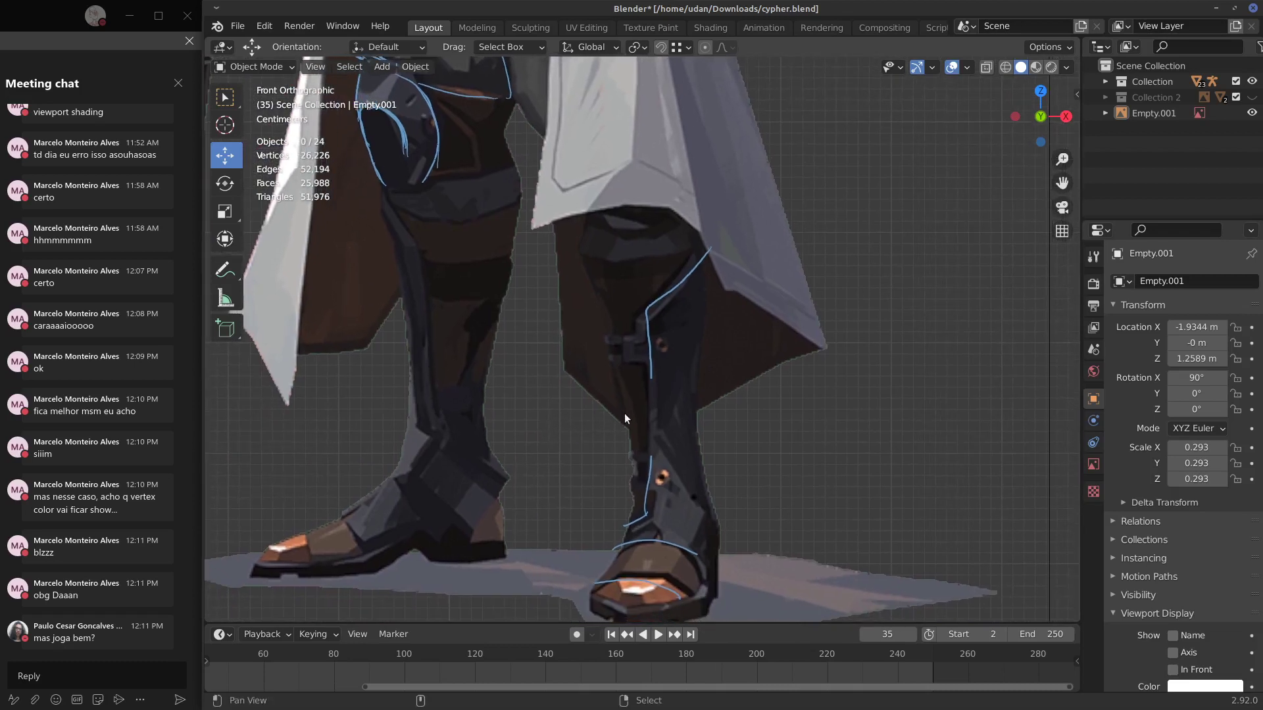
pyautogui.moveTo(632, 307); pyautogui.dragTo(702, 257, button='right')
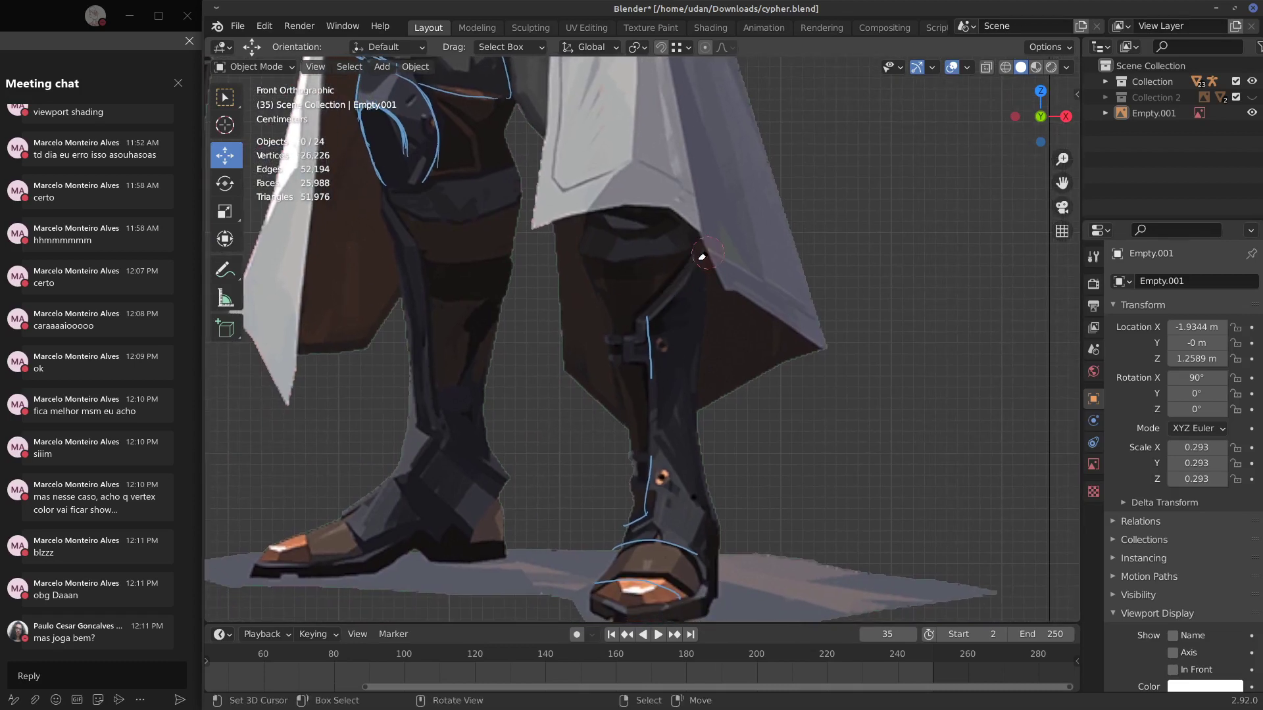
pyautogui.moveTo(653, 379)
pyautogui.mouseDown()
pyautogui.moveTo(638, 319)
pyautogui.moveTo(701, 259)
pyautogui.moveTo(690, 427)
pyautogui.mouseUp()
pyautogui.scroll(-8, 796, 406)
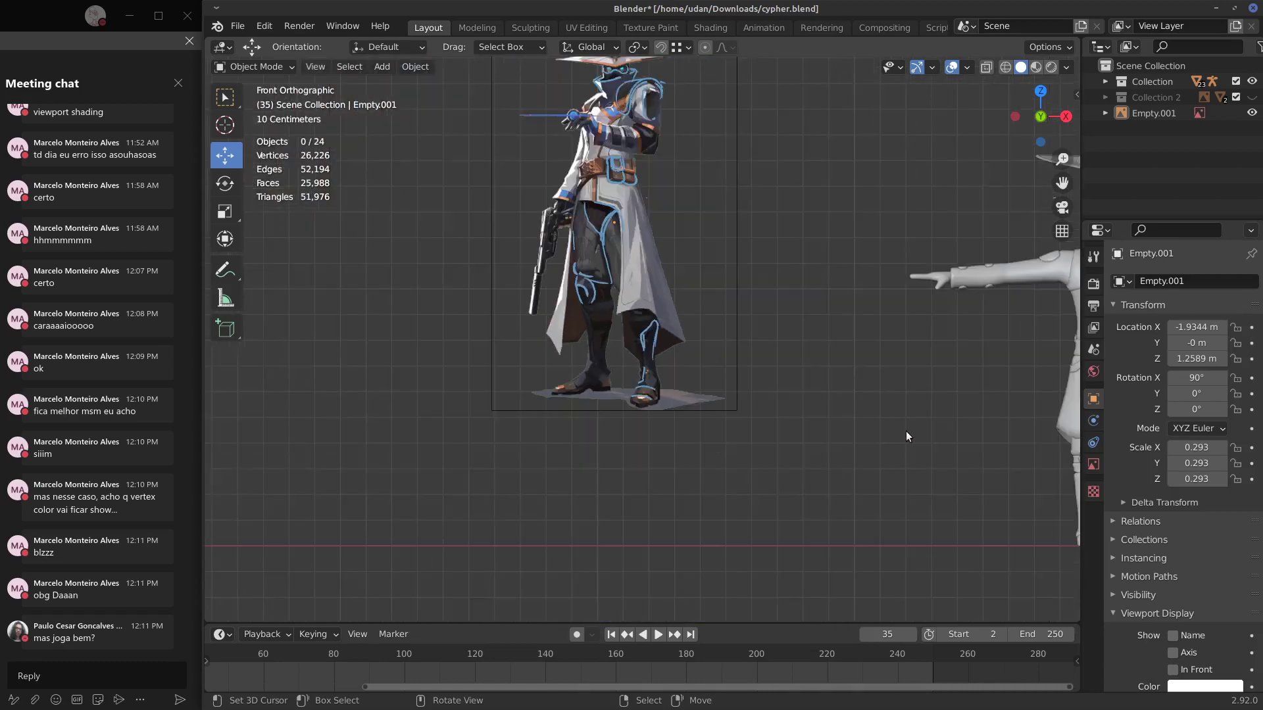
pyautogui.keyDown('shift'); pyautogui.moveTo(982, 405); pyautogui.dragTo(847, 413, button='middle'); pyautogui.keyUp('shift')
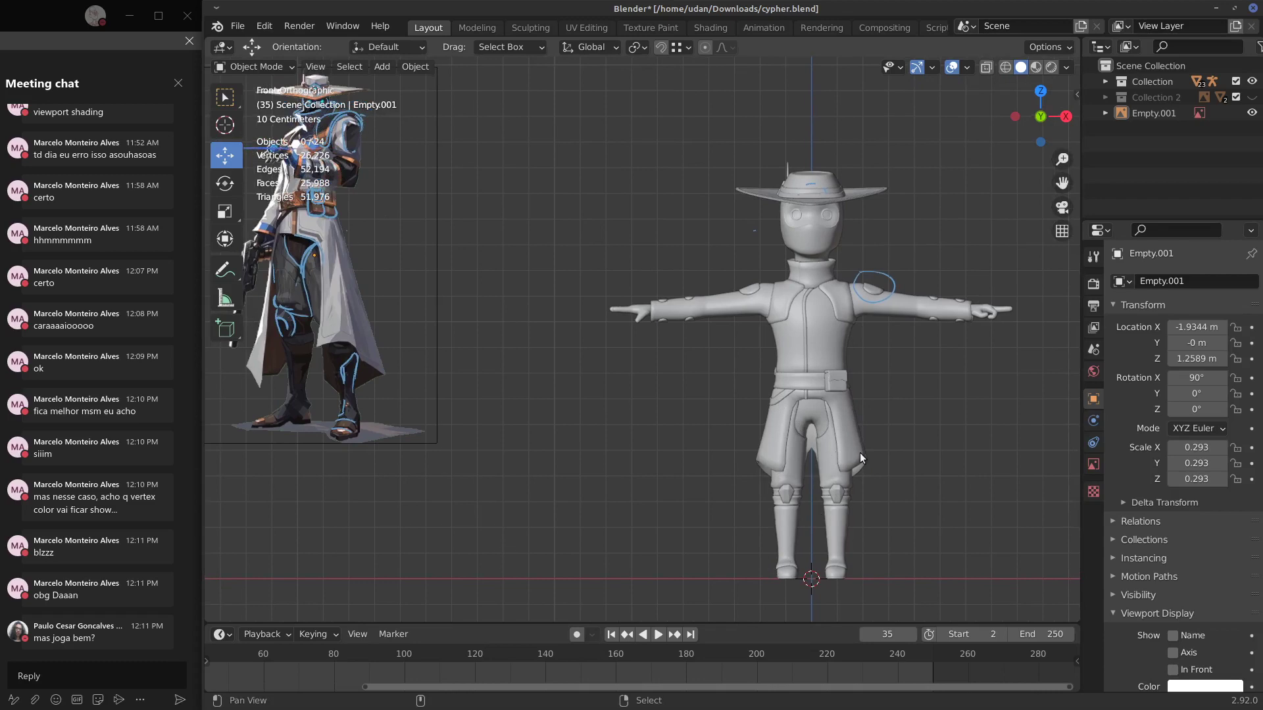
# Trace the shoulder pad on the model's left upper arm, adding strokes around its edge to show the wanted shape.
pyautogui.keyDown('shift'); pyautogui.moveTo(859, 452); pyautogui.dragTo(726, 434, button='middle'); pyautogui.keyUp('shift')
pyautogui.scroll(7, 803, 416)
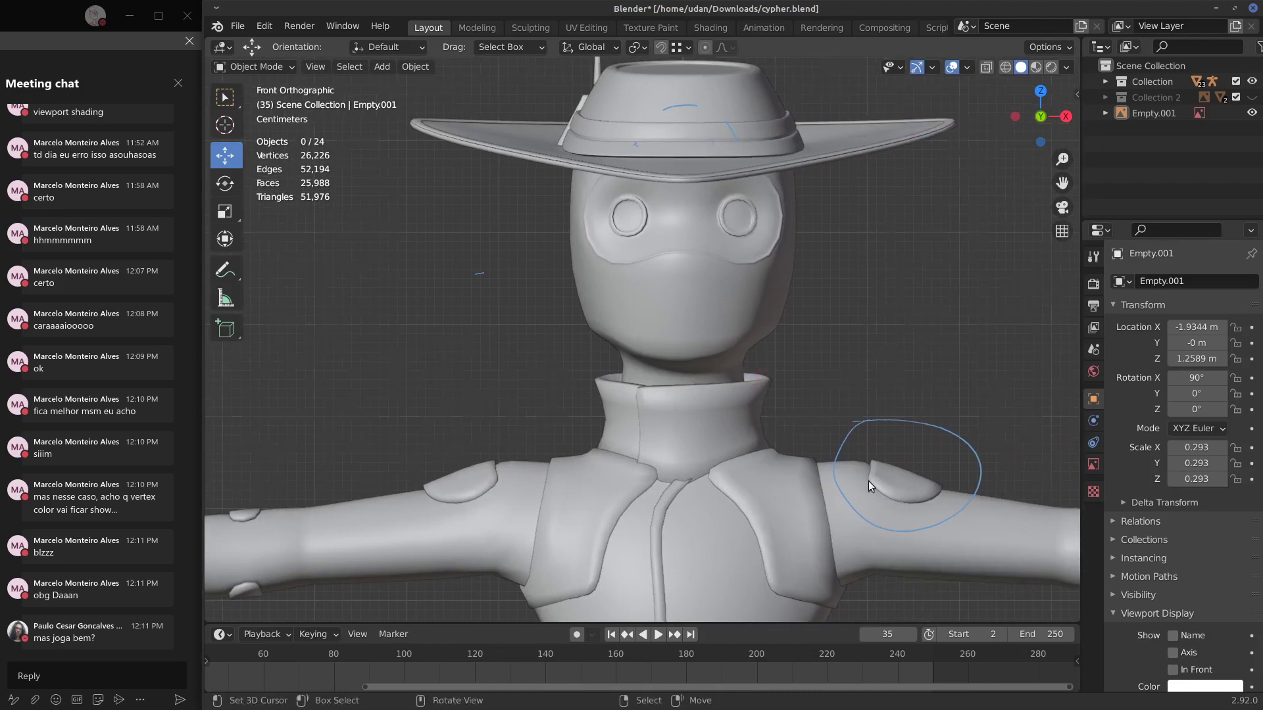
pyautogui.moveTo(868, 480); pyautogui.dragTo(555, 413, button='middle')
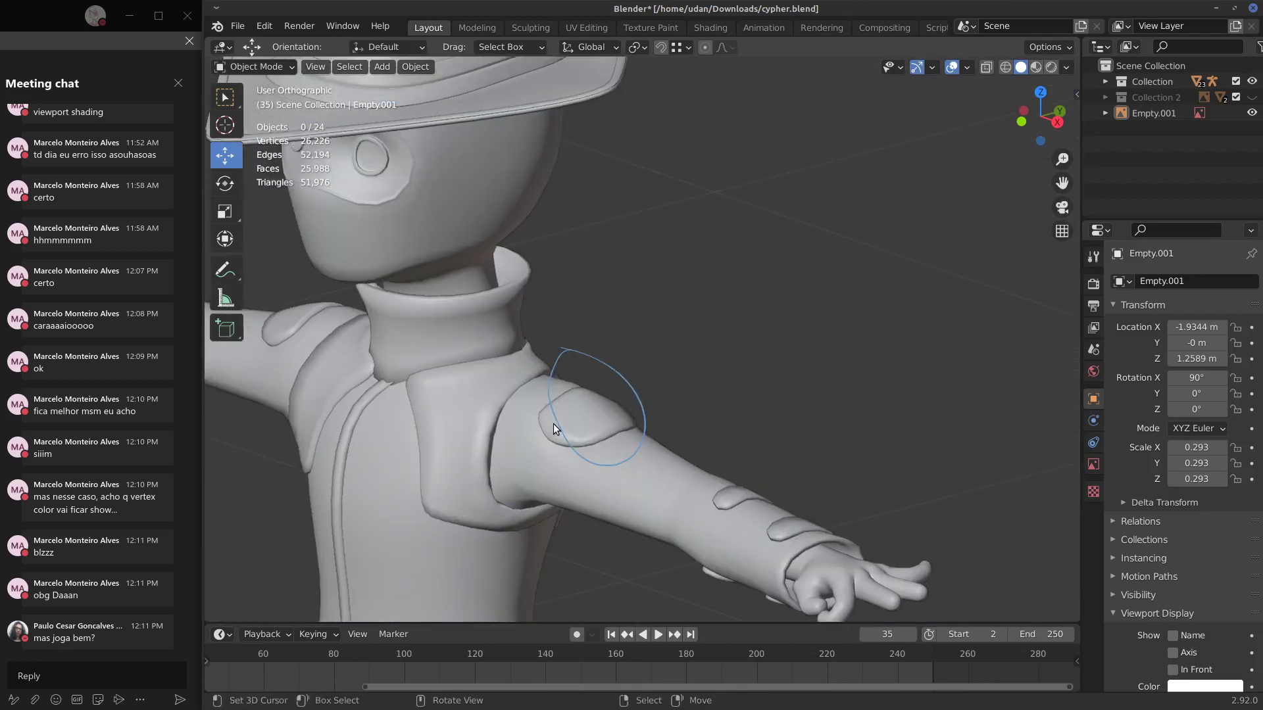
pyautogui.moveTo(541, 426); pyautogui.dragTo(628, 455)
pyautogui.moveTo(616, 410); pyautogui.dragTo(543, 412)
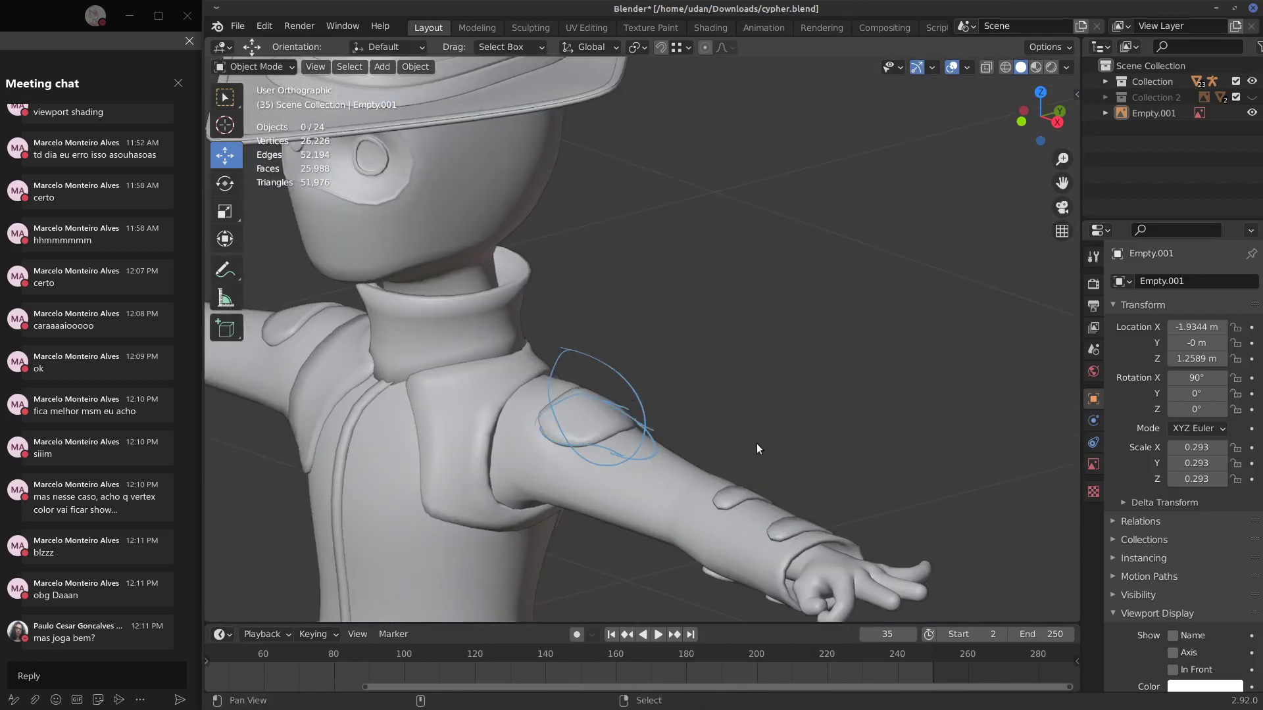
# Outline the two raised forearm bands on the model's sleeve in top view, undoing and redrawing a stray stroke.
pyautogui.moveTo(756, 443)
pyautogui.mouseDown(button='middle')
pyautogui.moveTo(814, 363)
pyautogui.moveTo(716, 387)
pyautogui.moveTo(771, 401)
pyautogui.moveTo(764, 413)
pyautogui.mouseUp(button='middle')
pyautogui.keyDown('shift'); pyautogui.moveTo(879, 401); pyautogui.dragTo(593, 451, button='middle'); pyautogui.keyUp('shift')
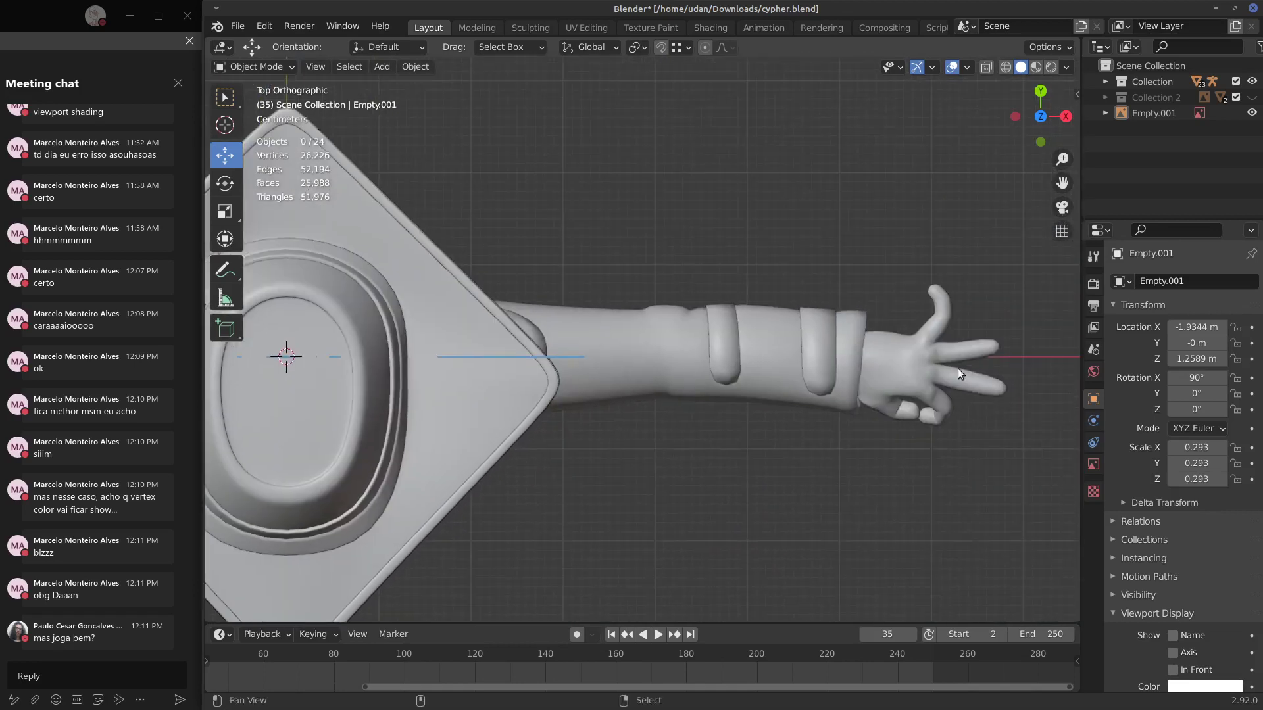
pyautogui.keyDown('shift'); pyautogui.moveTo(909, 375); pyautogui.dragTo(853, 395, button='middle'); pyautogui.keyUp('shift')
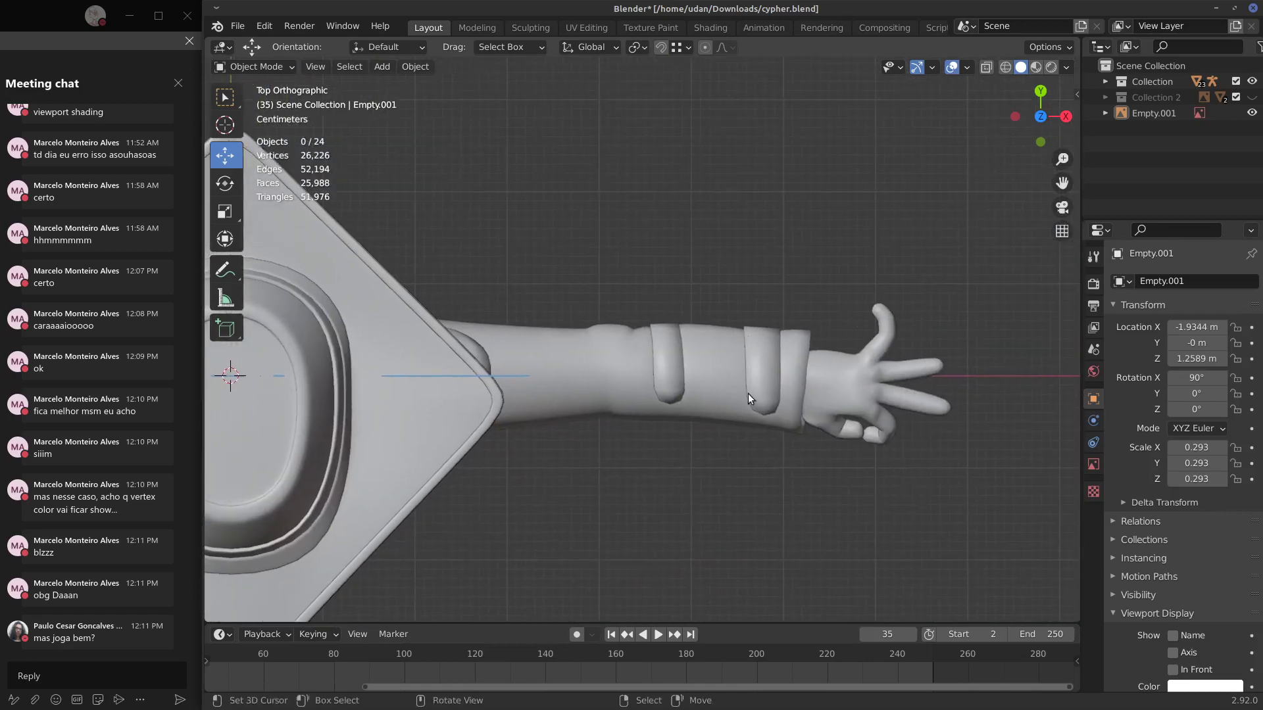
pyautogui.moveTo(651, 327); pyautogui.dragTo(655, 380)
pyautogui.moveTo(652, 386)
pyautogui.mouseDown()
pyautogui.moveTo(657, 401)
pyautogui.moveTo(670, 402)
pyautogui.moveTo(657, 395)
pyautogui.moveTo(668, 384)
pyautogui.moveTo(688, 388)
pyautogui.moveTo(655, 371)
pyautogui.moveTo(657, 394)
pyautogui.mouseUp()
pyautogui.hotkey('ctrl', 'z')
pyautogui.moveTo(741, 415); pyautogui.dragTo(775, 415)
pyautogui.moveTo(780, 329); pyautogui.dragTo(782, 395)
# Outline the hat's central emblem with its eye, the hat band and the antenna on the front-view reference image.
pyautogui.keyDown('shift'); pyautogui.moveTo(633, 464); pyautogui.dragTo(603, 425, button='middle'); pyautogui.keyUp('shift')
pyautogui.scroll(-5, 581, 434)
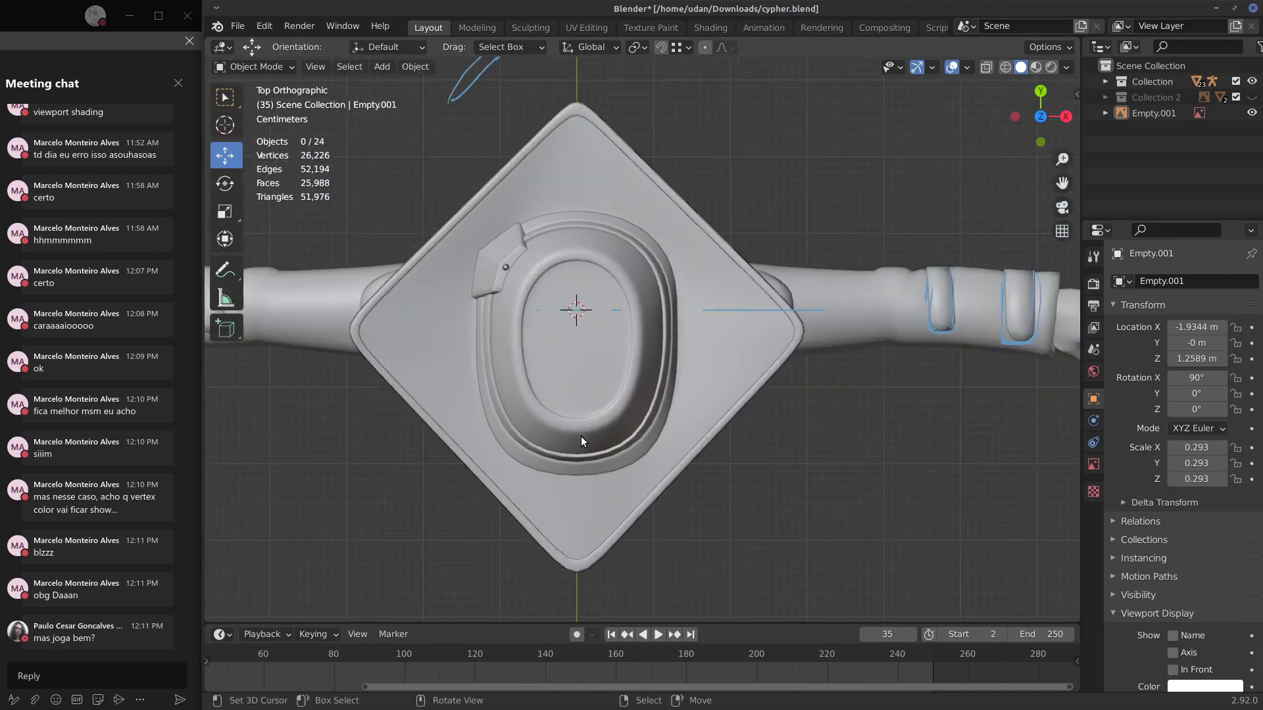
pyautogui.keyDown('shift'); pyautogui.moveTo(345, 409); pyautogui.dragTo(539, 530, button='middle'); pyautogui.keyUp('shift')
pyautogui.scroll(-10, 585, 440)
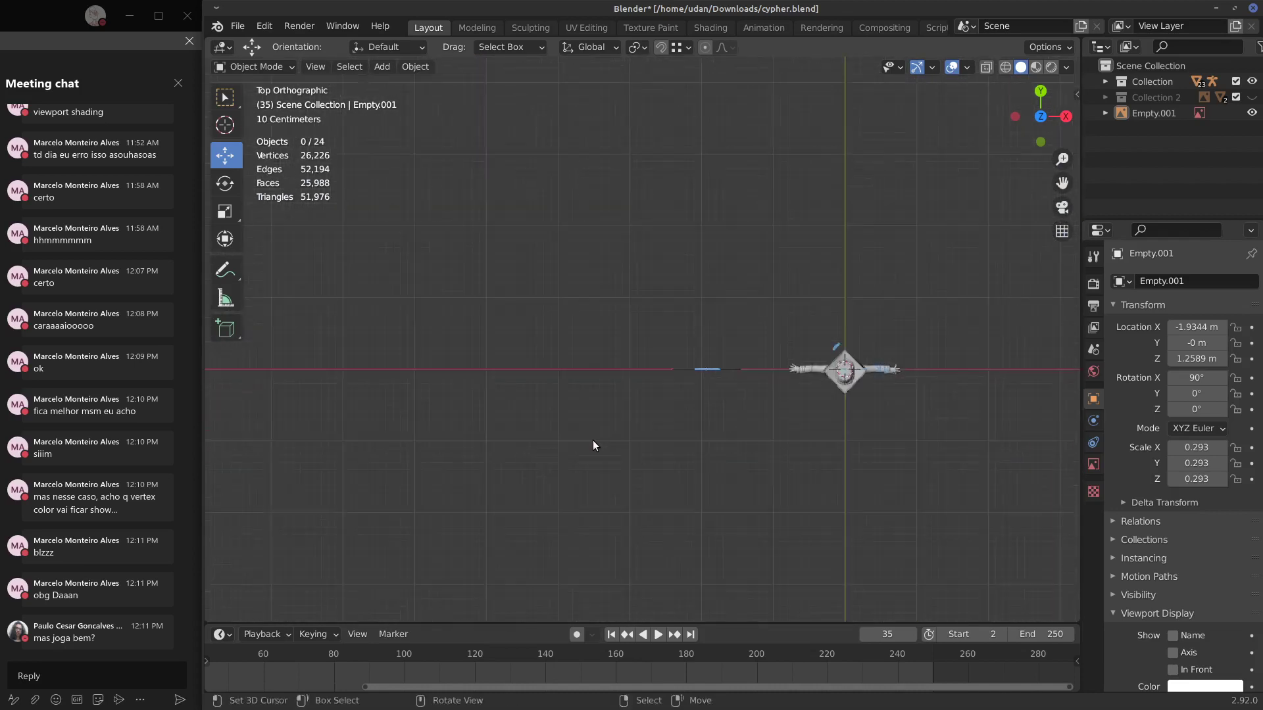
pyautogui.keyDown('shift'); pyautogui.moveTo(686, 395); pyautogui.dragTo(576, 412, button='middle'); pyautogui.keyUp('shift')
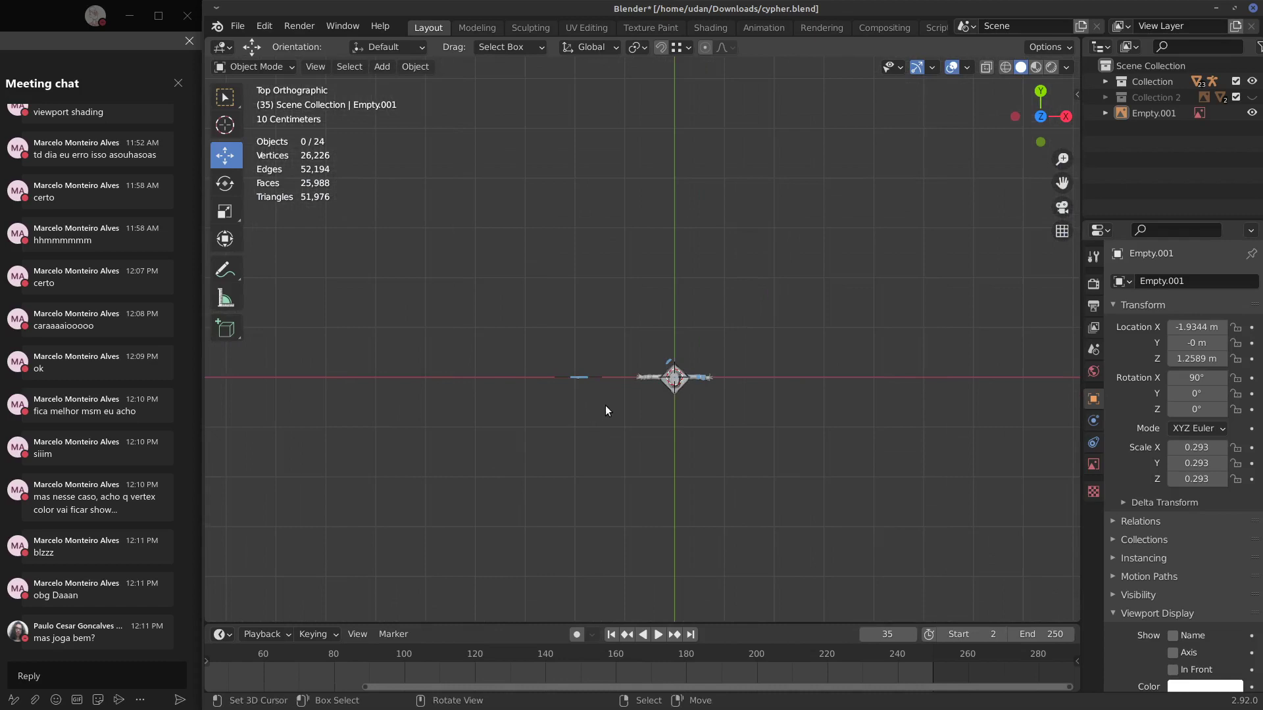
pyautogui.scroll(1, 605, 406)
pyautogui.scroll(9, 604, 410)
pyautogui.press('KP_1')
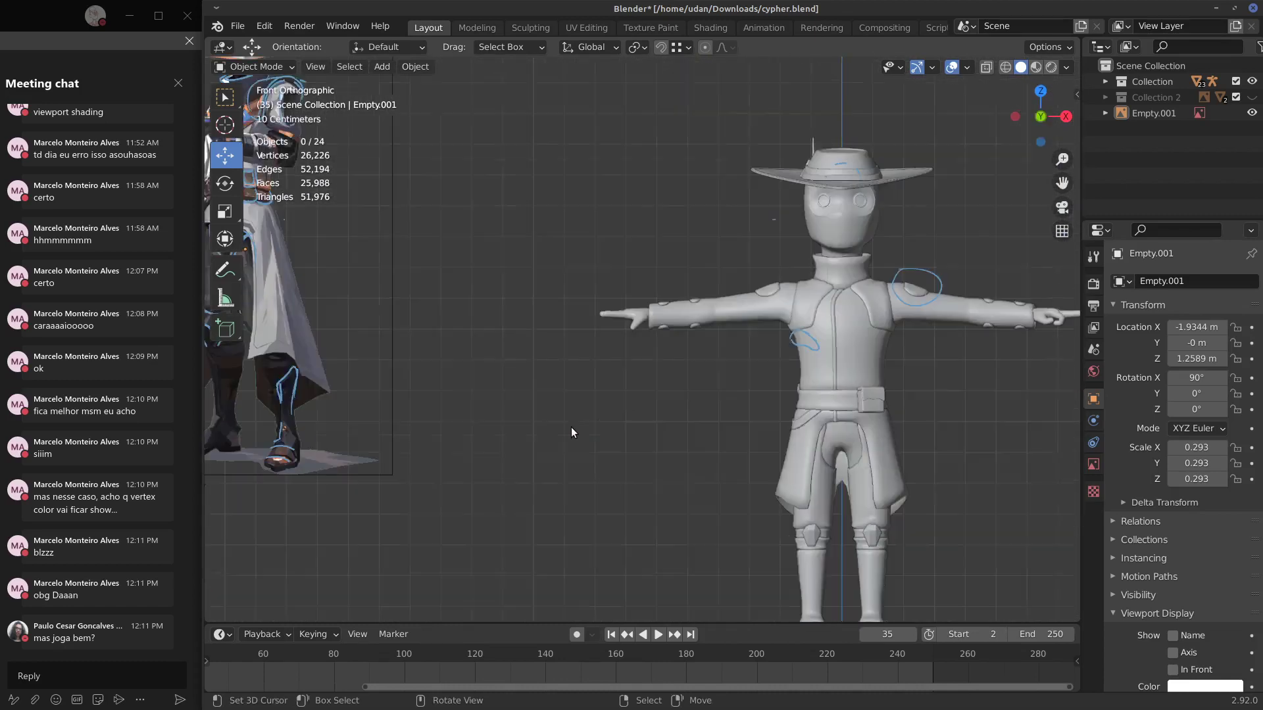
pyautogui.keyDown('shift'); pyautogui.moveTo(621, 475); pyautogui.dragTo(665, 519, button='middle'); pyautogui.keyUp('shift')
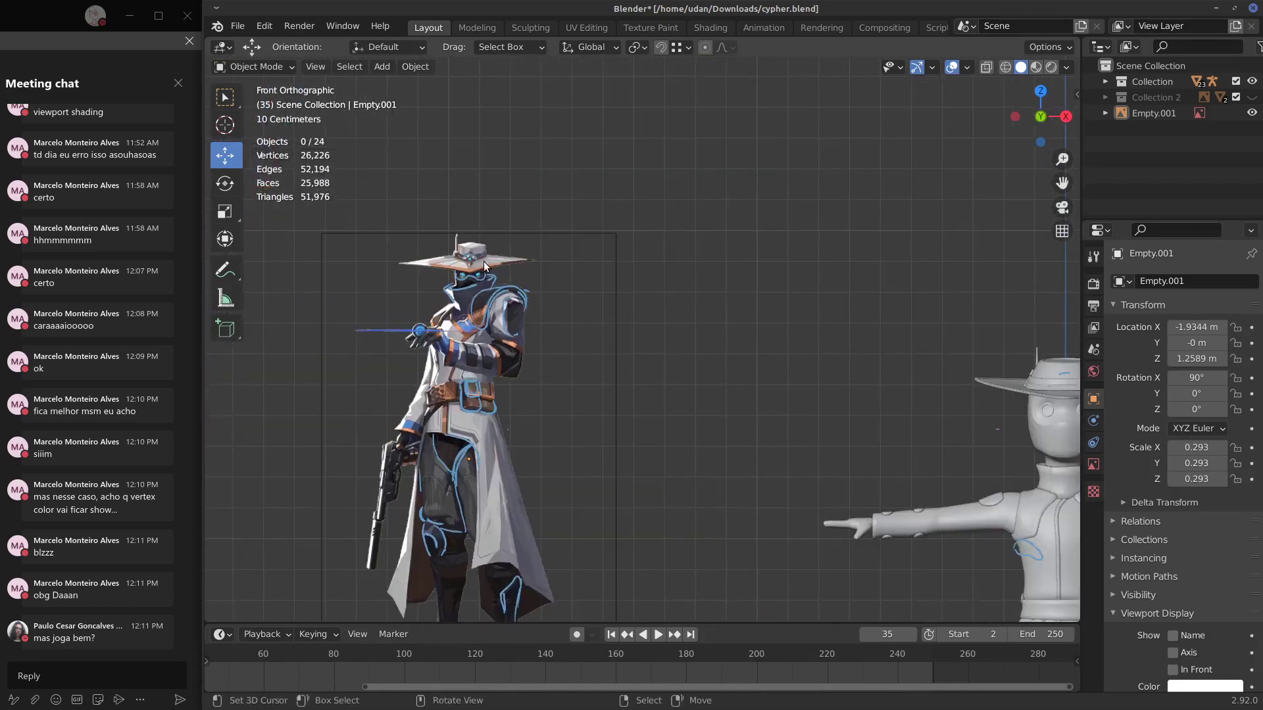
pyautogui.scroll(1, 488, 260)
pyautogui.scroll(5, 487, 259)
pyautogui.keyDown('shift'); pyautogui.moveTo(409, 250); pyautogui.dragTo(756, 471, button='middle'); pyautogui.keyUp('shift')
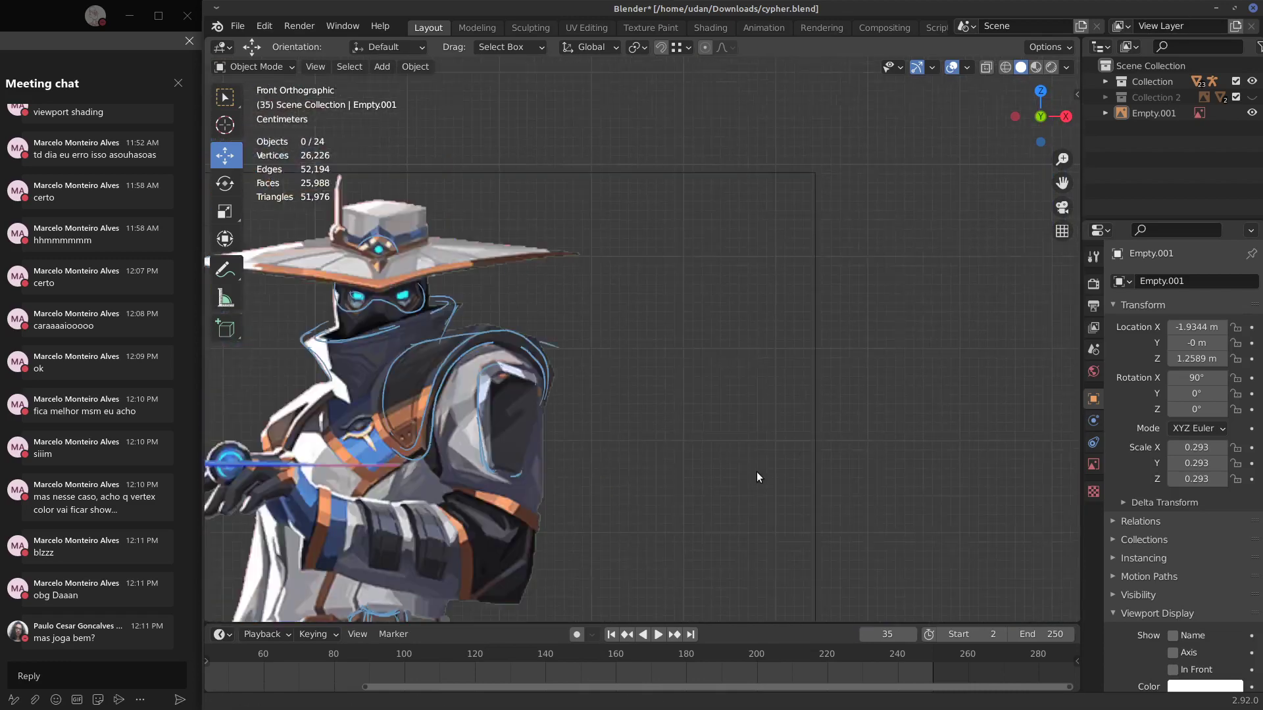
pyautogui.keyDown('shift'); pyautogui.moveTo(560, 323); pyautogui.dragTo(598, 372, button='middle'); pyautogui.keyUp('shift')
pyautogui.scroll(4, 498, 358)
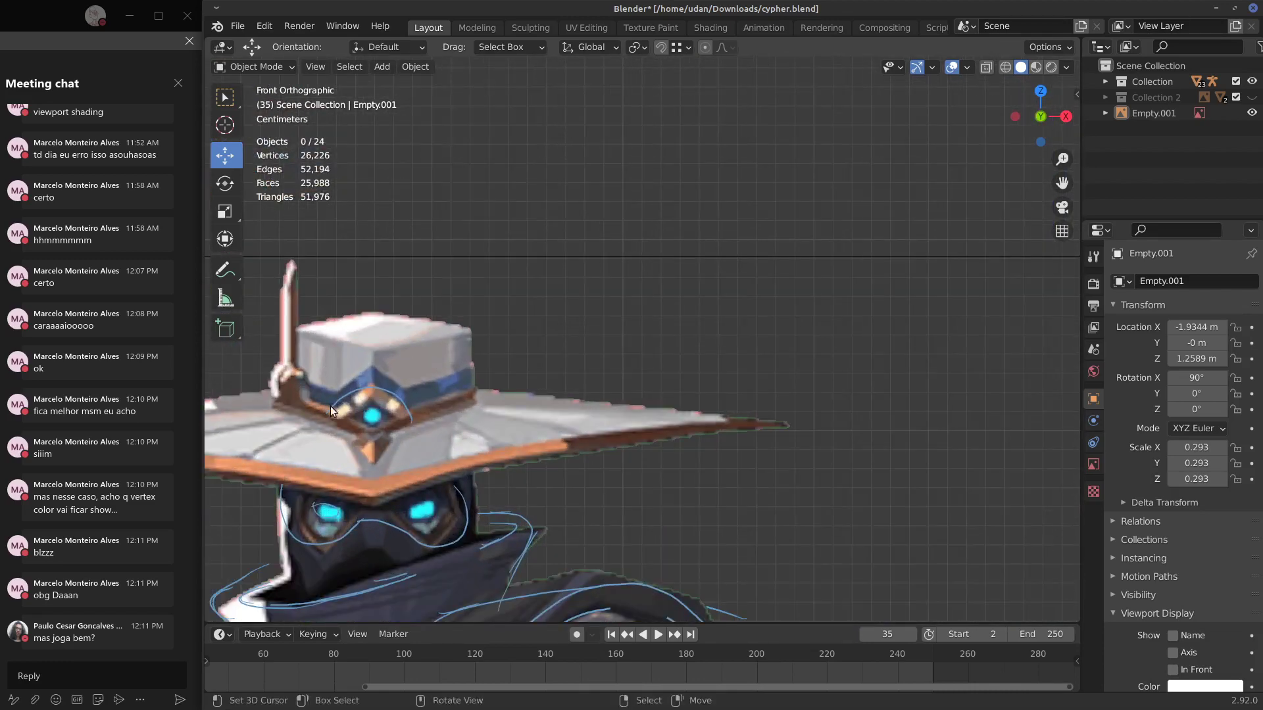
pyautogui.moveTo(325, 402)
pyautogui.mouseDown()
pyautogui.moveTo(399, 377)
pyautogui.moveTo(408, 388)
pyautogui.moveTo(392, 412)
pyautogui.moveTo(367, 411)
pyautogui.moveTo(385, 426)
pyautogui.moveTo(355, 411)
pyautogui.moveTo(386, 426)
pyautogui.moveTo(362, 460)
pyautogui.moveTo(353, 439)
pyautogui.mouseUp()
pyautogui.moveTo(354, 439); pyautogui.dragTo(386, 451)
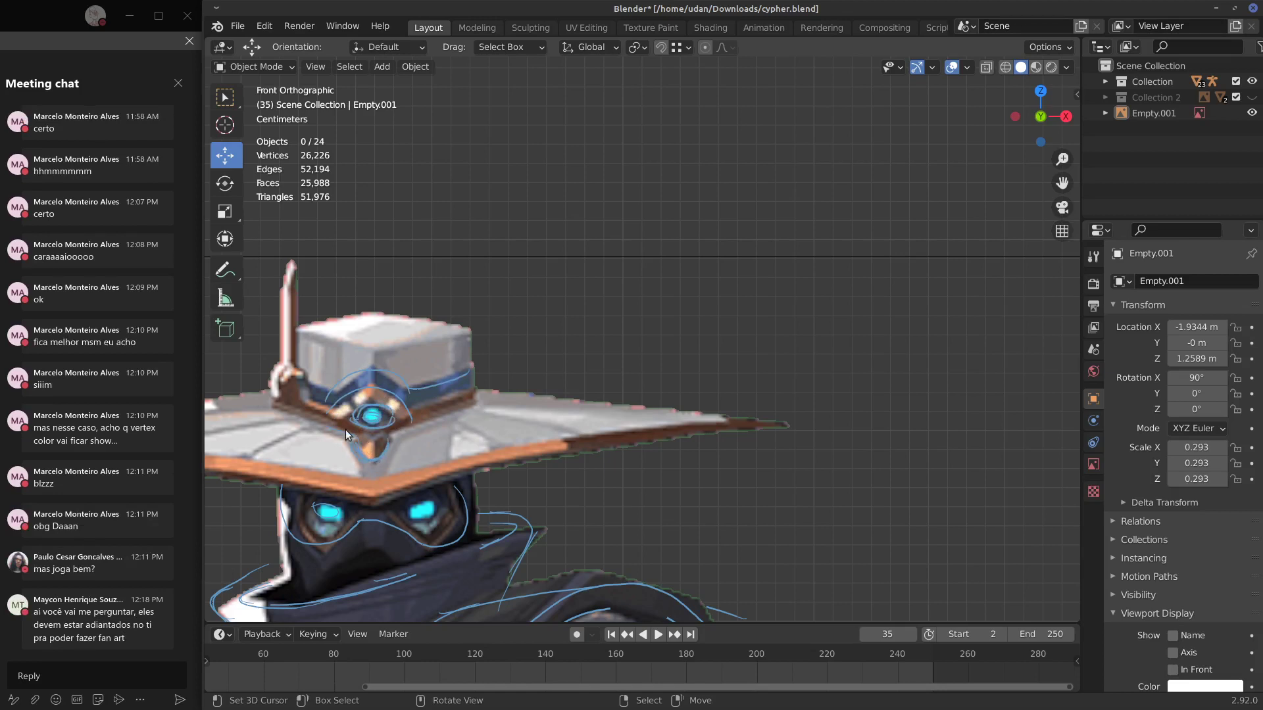
pyautogui.moveTo(292, 365)
pyautogui.mouseDown()
pyautogui.moveTo(277, 376)
pyautogui.moveTo(280, 304)
pyautogui.moveTo(299, 373)
pyautogui.mouseUp()
# Trace the coat's lower hem above the front boot and around its outer corner on the reference image.
pyautogui.moveTo(314, 368); pyautogui.dragTo(427, 282, button='middle')
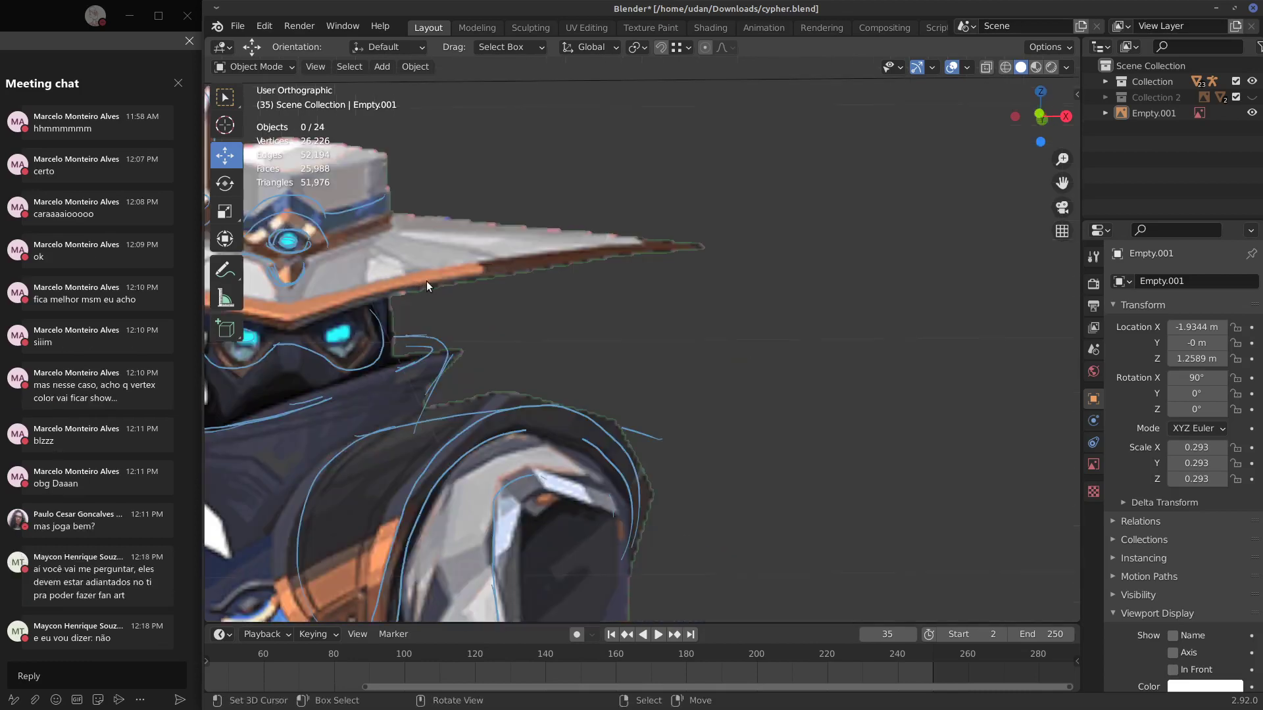
pyautogui.press('KP_1')
pyautogui.scroll(-4, 618, 393)
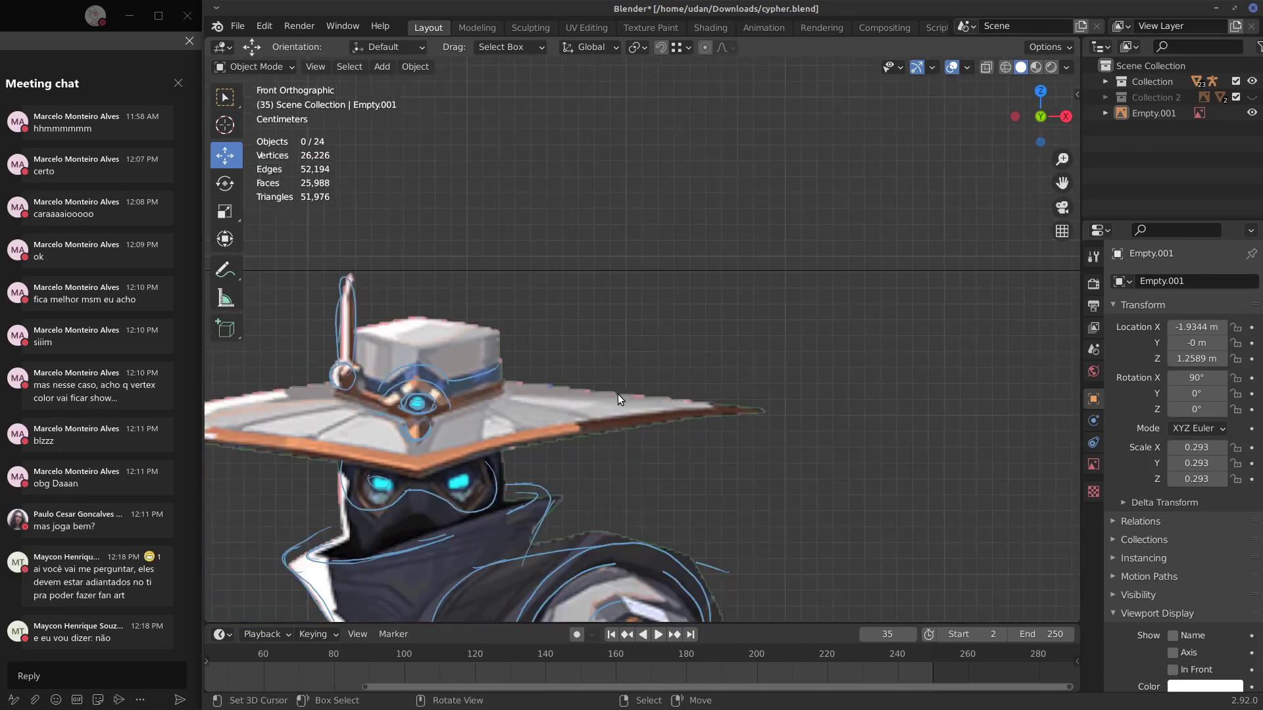
pyautogui.scroll(-5, 618, 395)
pyautogui.scroll(5, 772, 472)
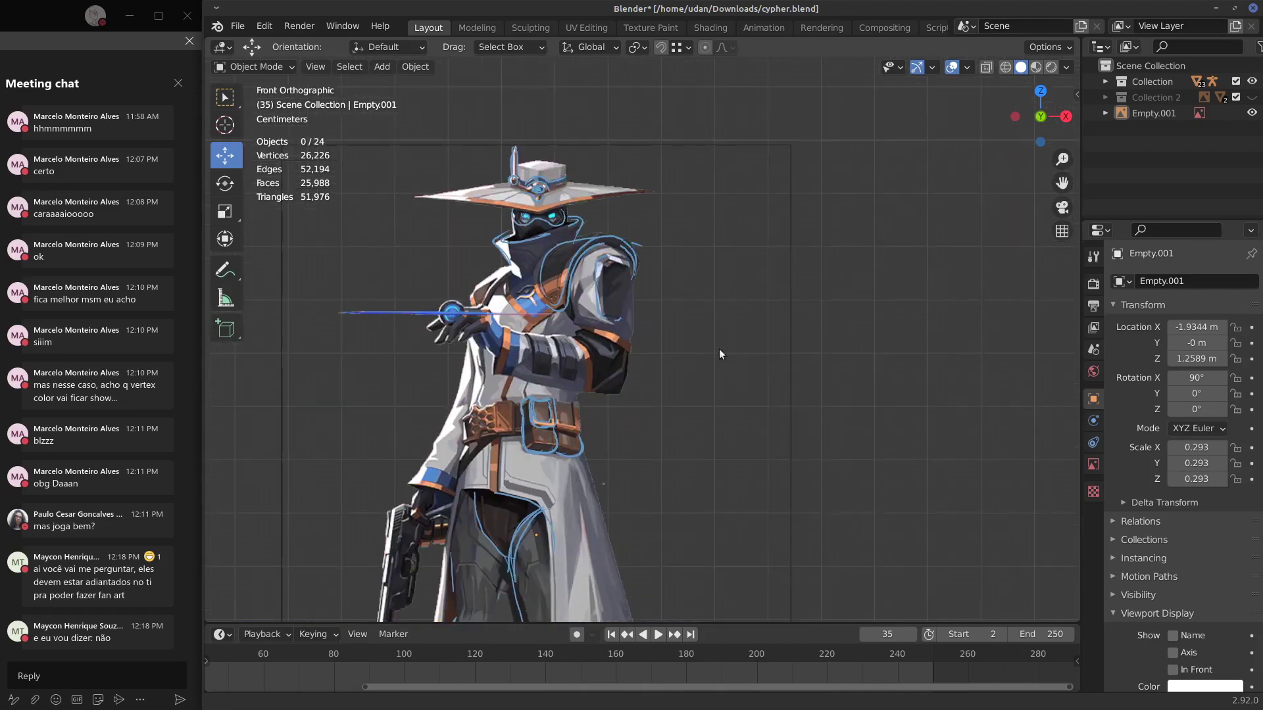
pyautogui.scroll(-3, 654, 393)
pyautogui.scroll(4, 543, 451)
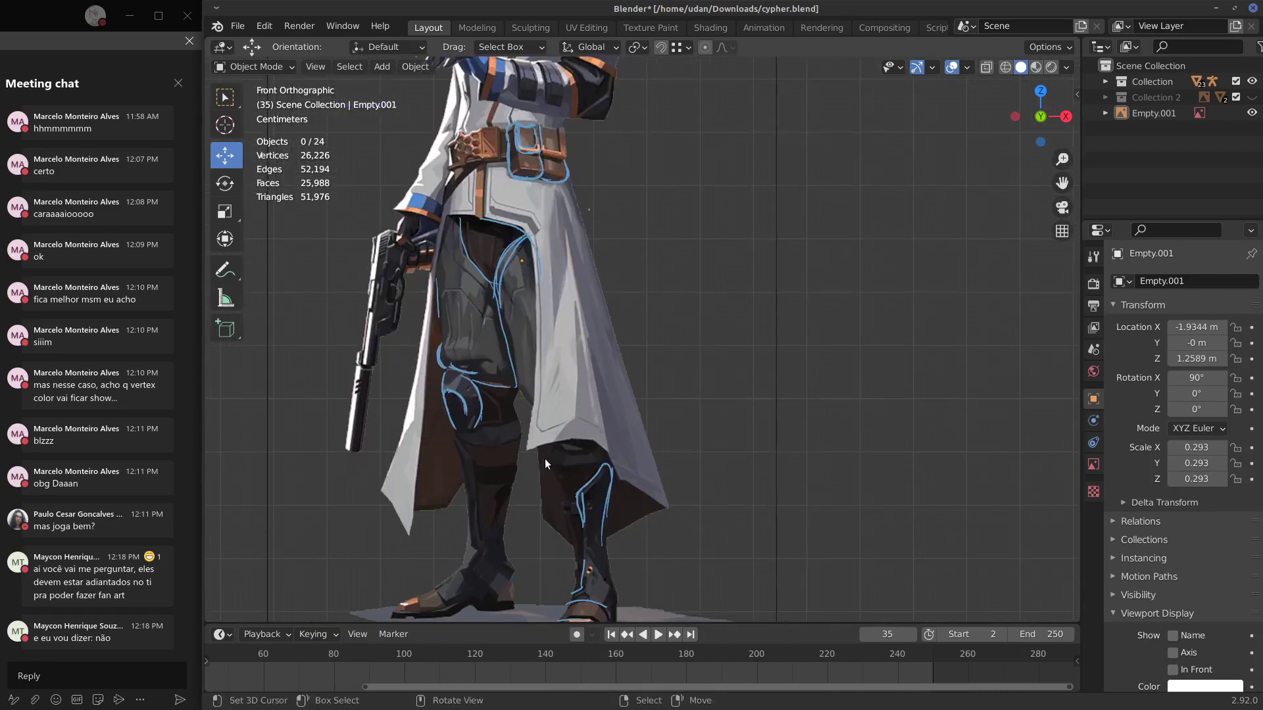
pyautogui.moveTo(556, 443)
pyautogui.mouseDown()
pyautogui.moveTo(605, 436)
pyautogui.moveTo(621, 469)
pyautogui.moveTo(657, 490)
pyautogui.moveTo(609, 536)
pyautogui.mouseUp()
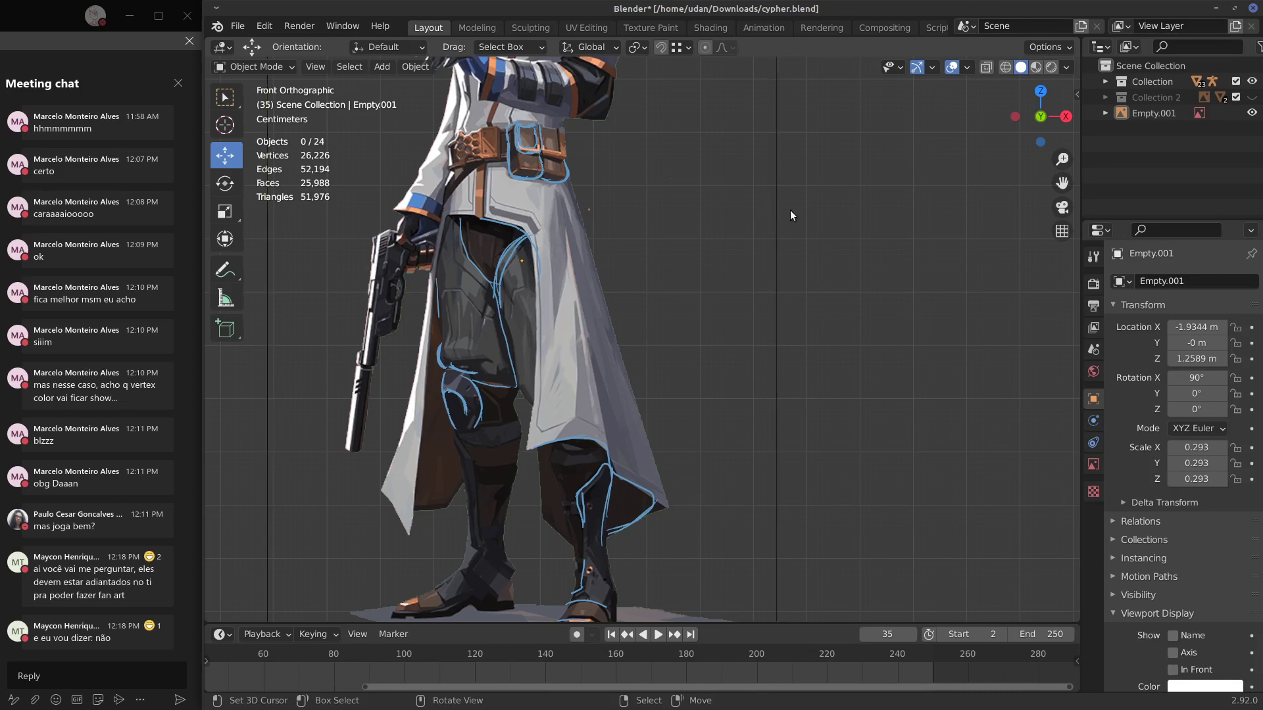
# Sketch a sharp pointed corner in the empty space beside the reference and erase it.
pyautogui.moveTo(843, 300)
pyautogui.mouseDown()
pyautogui.moveTo(870, 278)
pyautogui.moveTo(865, 315)
pyautogui.mouseUp()
pyautogui.moveTo(874, 260); pyautogui.dragTo(864, 290)
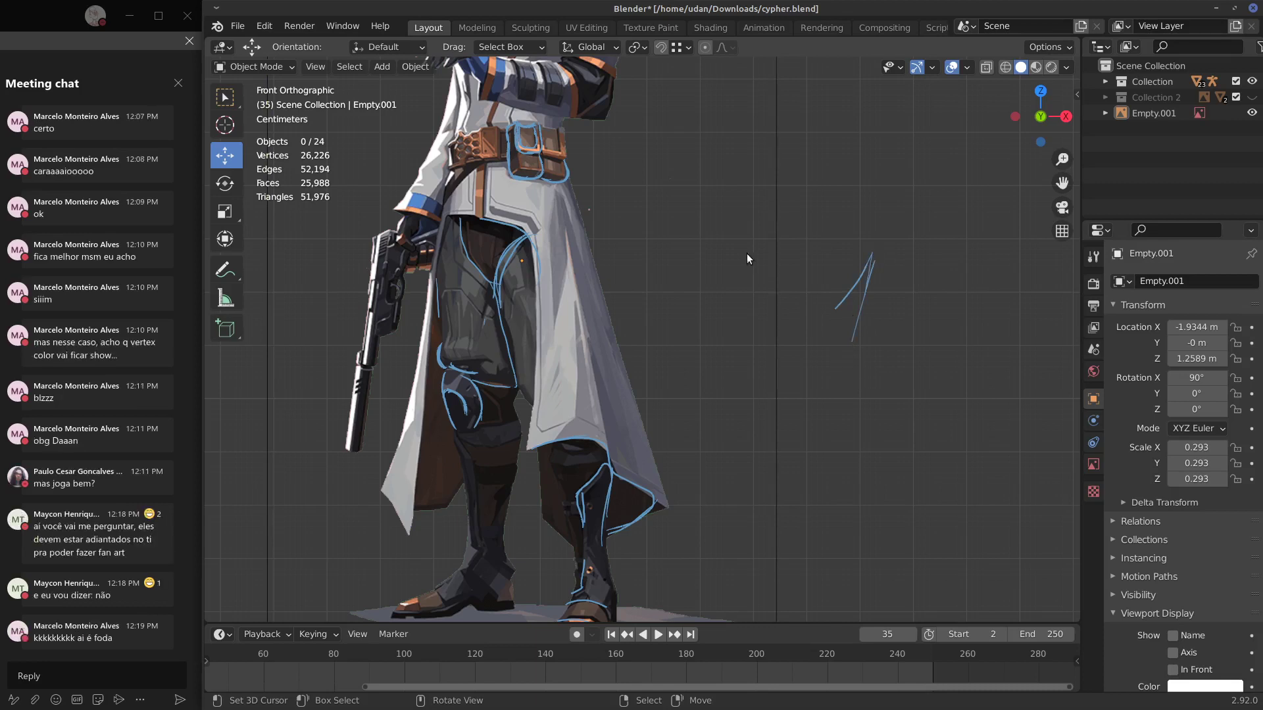
pyautogui.moveTo(859, 321); pyautogui.dragTo(865, 309, button='right')
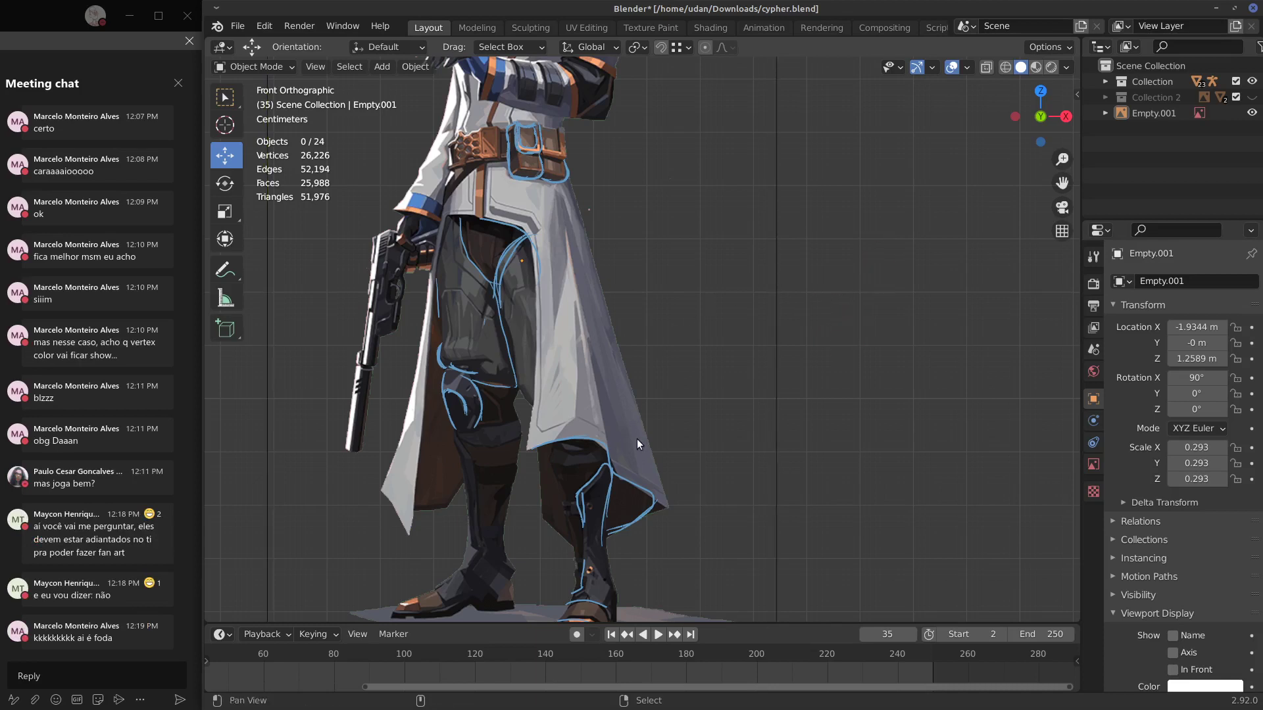
# Trace the front boot's outer contour and shin guard edges down to the ankle on the reference image.
pyautogui.keyDown('shift'); pyautogui.scroll(-5, 637, 439); pyautogui.keyUp('shift')
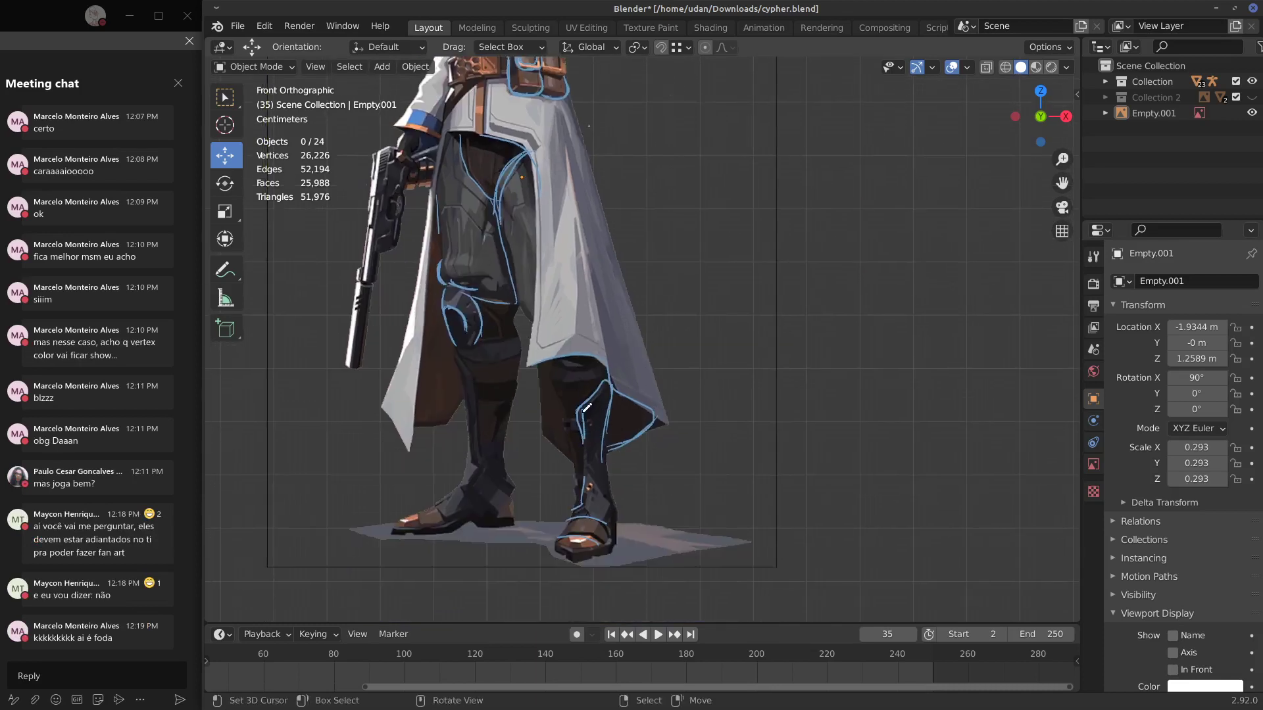
pyautogui.moveTo(583, 434)
pyautogui.mouseDown()
pyautogui.moveTo(585, 493)
pyautogui.moveTo(618, 500)
pyautogui.mouseUp()
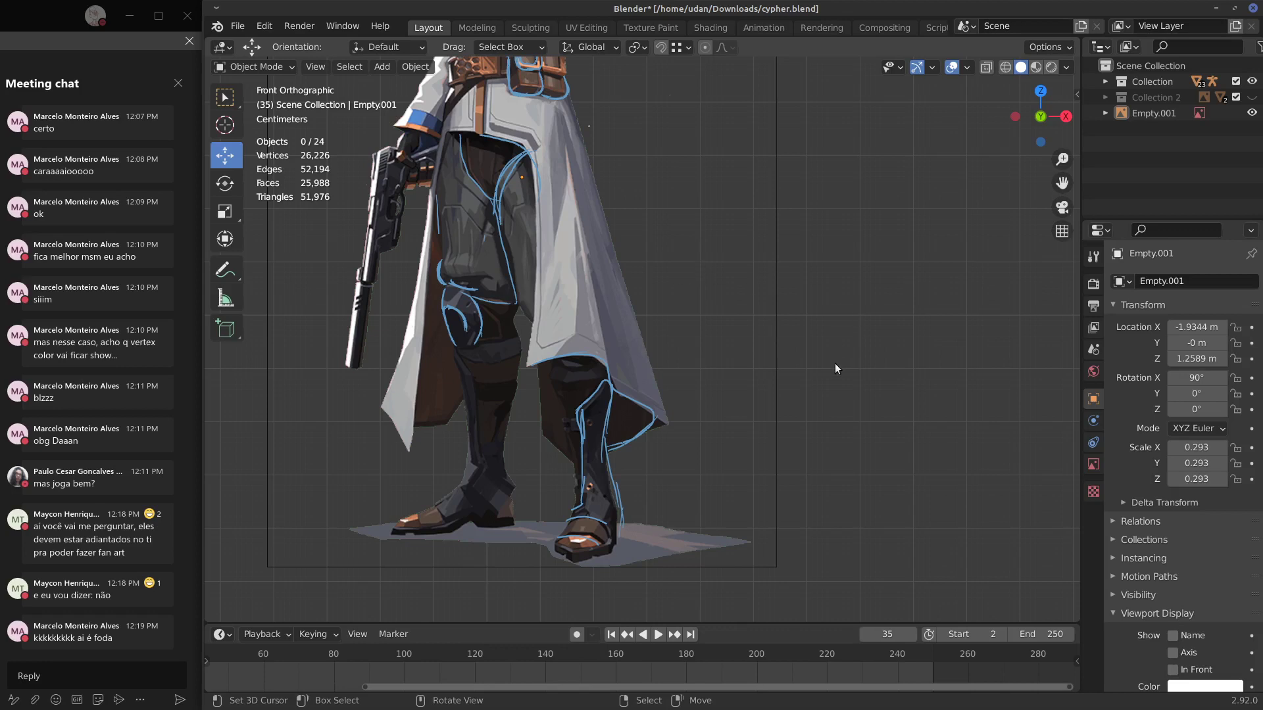
# Sketch a rounded arch with overlapping inner curves beside the reference to illustrate soft forms, and erase the sketch.
pyautogui.moveTo(825, 359)
pyautogui.mouseDown()
pyautogui.moveTo(868, 257)
pyautogui.moveTo(936, 296)
pyautogui.moveTo(943, 404)
pyautogui.mouseUp()
pyautogui.moveTo(859, 398)
pyautogui.mouseDown()
pyautogui.moveTo(874, 316)
pyautogui.moveTo(942, 322)
pyautogui.mouseUp()
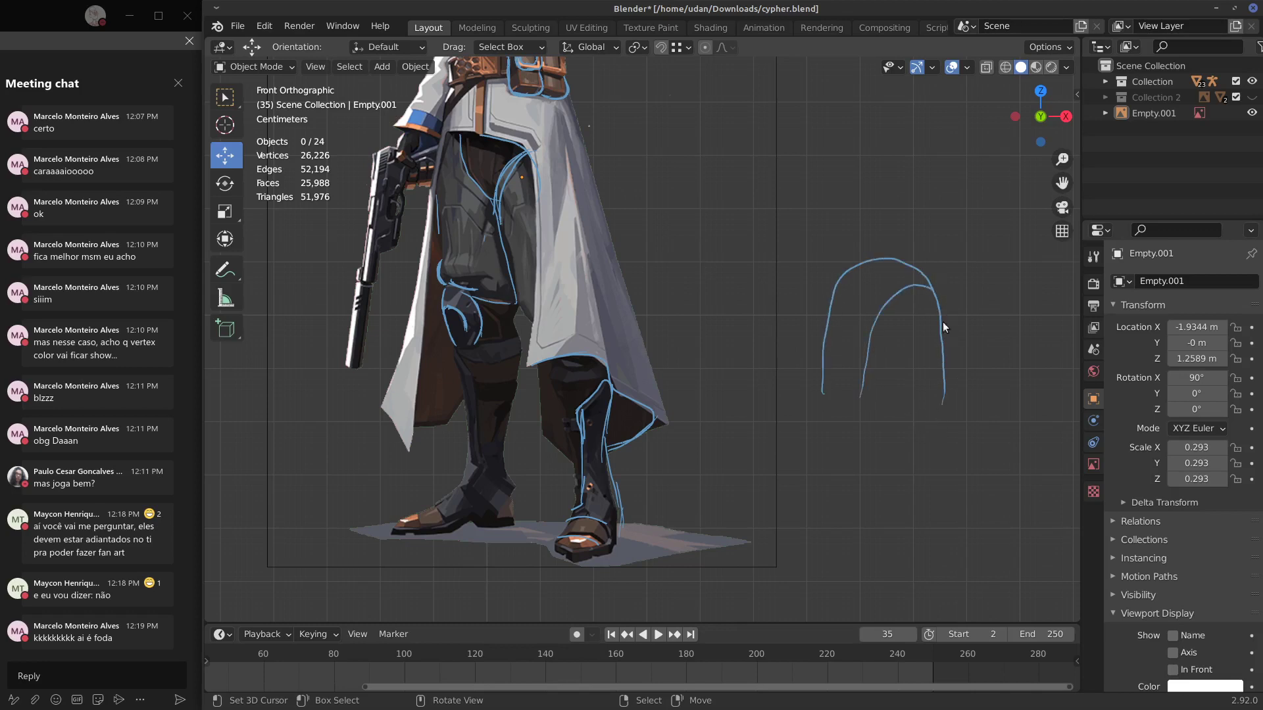
pyautogui.moveTo(851, 386)
pyautogui.mouseDown()
pyautogui.moveTo(883, 284)
pyautogui.moveTo(935, 314)
pyautogui.moveTo(904, 280)
pyautogui.mouseUp()
pyautogui.moveTo(849, 391)
pyautogui.mouseDown()
pyautogui.moveTo(852, 320)
pyautogui.moveTo(819, 351)
pyautogui.moveTo(864, 342)
pyautogui.moveTo(824, 352)
pyautogui.mouseUp()
pyautogui.moveTo(846, 282)
pyautogui.mouseDown()
pyautogui.moveTo(893, 390)
pyautogui.moveTo(906, 319)
pyautogui.moveTo(905, 386)
pyautogui.mouseUp()
pyautogui.moveTo(896, 271); pyautogui.dragTo(931, 349)
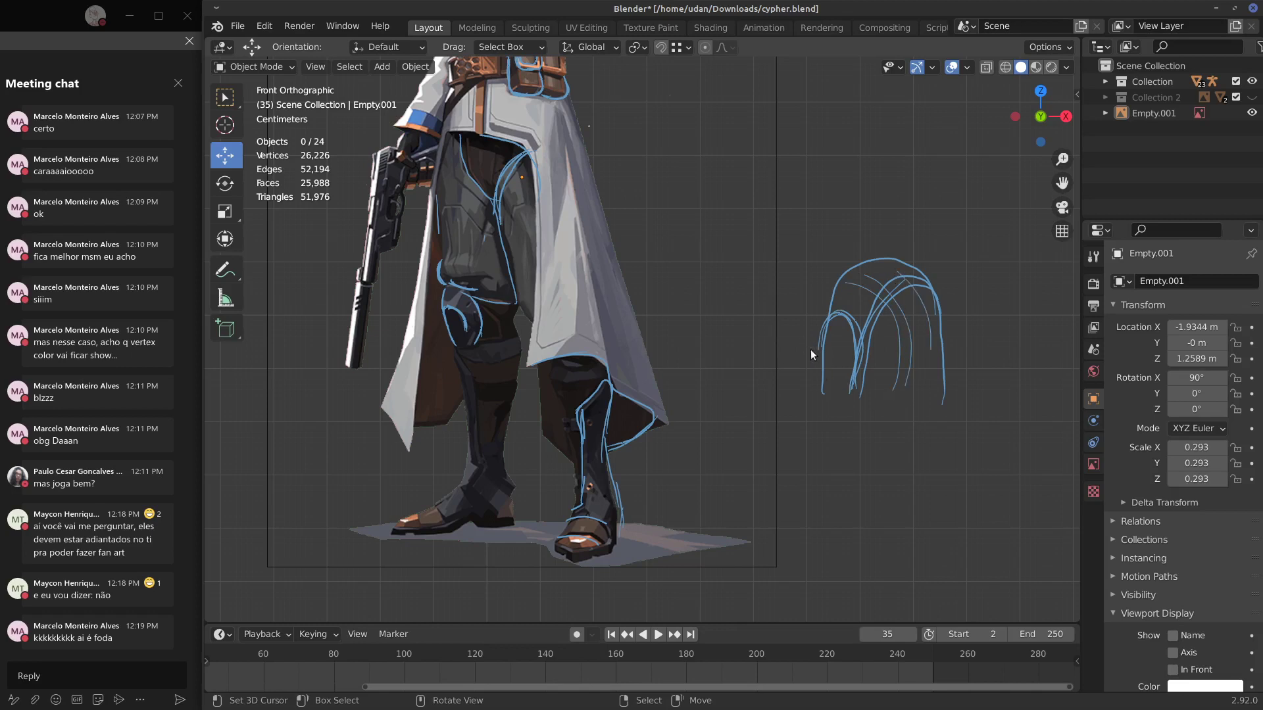
pyautogui.moveTo(818, 373); pyautogui.dragTo(945, 271)
pyautogui.moveTo(870, 272)
pyautogui.mouseDown(button='right')
pyautogui.moveTo(898, 260)
pyautogui.moveTo(944, 307)
pyautogui.moveTo(917, 334)
pyautogui.moveTo(819, 318)
pyautogui.moveTo(899, 265)
pyautogui.mouseUp(button='right')
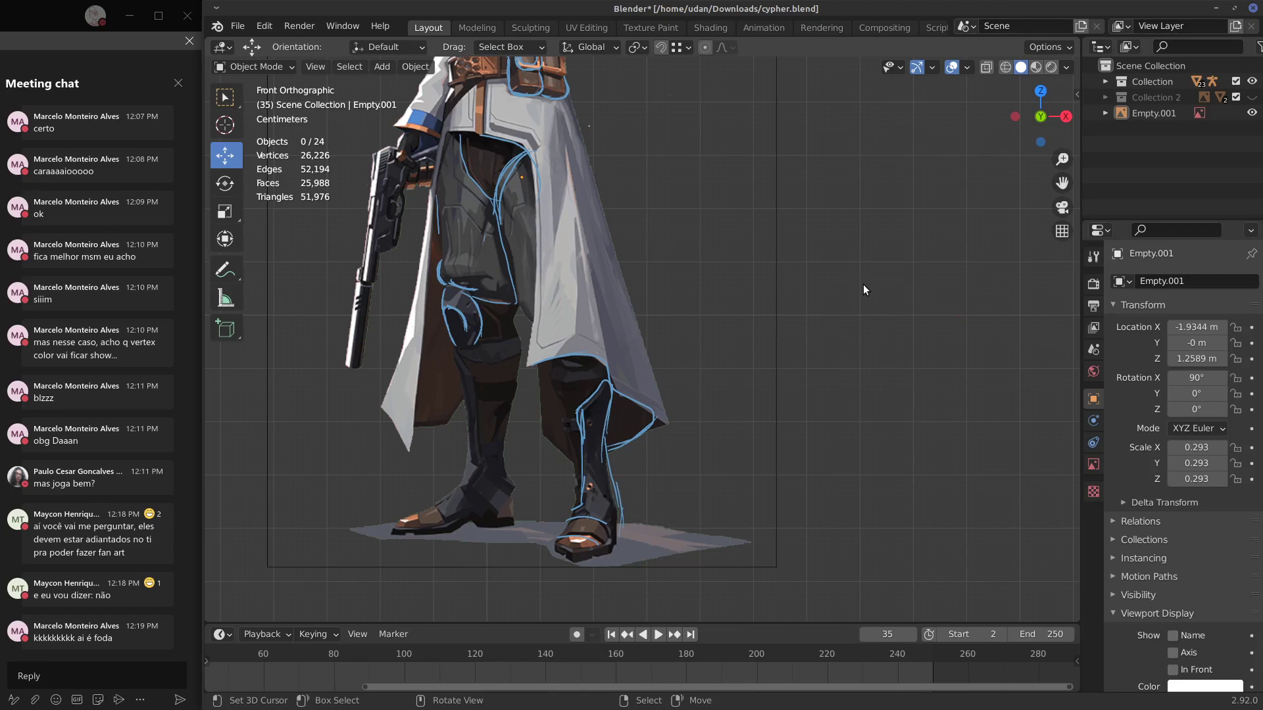
# Sketch an angular peaked silhouette with inner lines beside the reference to illustrate hard forms, and erase it.
pyautogui.moveTo(820, 392)
pyautogui.mouseDown()
pyautogui.moveTo(842, 315)
pyautogui.moveTo(886, 302)
pyautogui.mouseUp()
pyautogui.moveTo(936, 356); pyautogui.dragTo(941, 388)
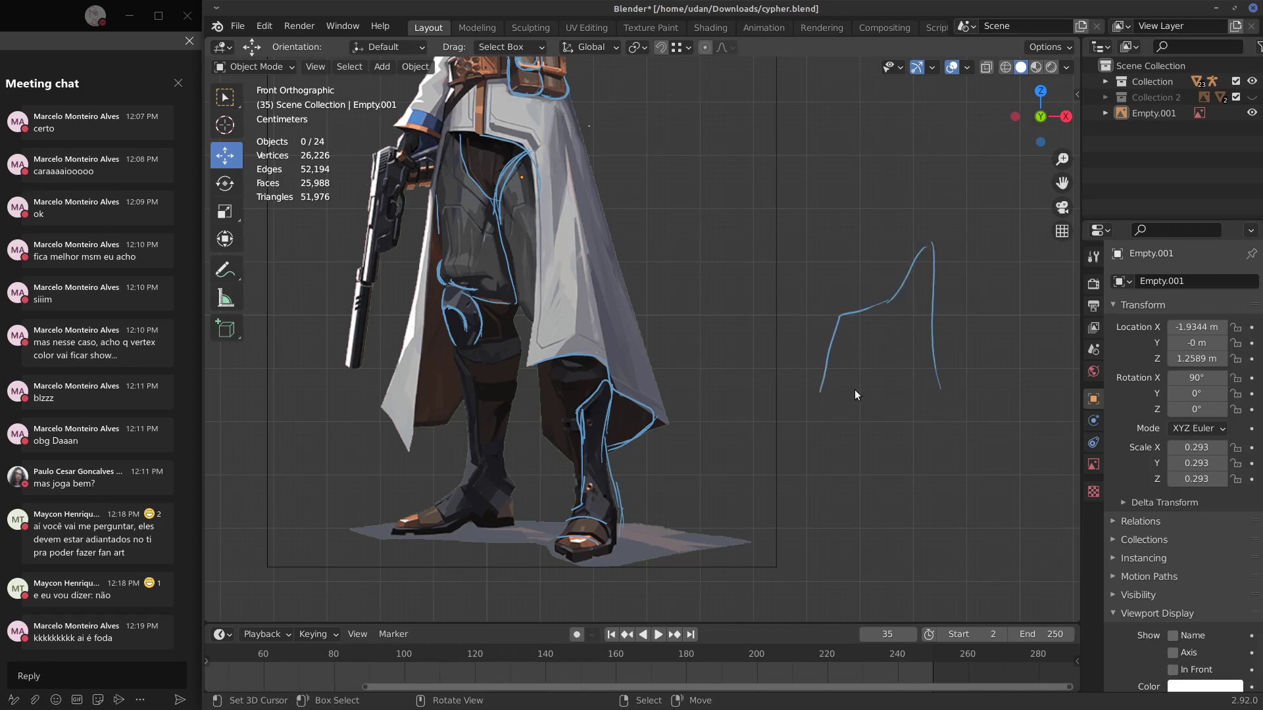
pyautogui.moveTo(855, 394)
pyautogui.mouseDown()
pyautogui.moveTo(896, 315)
pyautogui.moveTo(937, 359)
pyautogui.mouseUp()
pyautogui.moveTo(906, 312); pyautogui.dragTo(934, 356)
pyautogui.moveTo(847, 398); pyautogui.dragTo(859, 330)
pyautogui.moveTo(857, 356)
pyautogui.mouseDown(button='right')
pyautogui.moveTo(882, 378)
pyautogui.moveTo(909, 366)
pyautogui.moveTo(831, 365)
pyautogui.moveTo(866, 389)
pyautogui.mouseUp(button='right')
# Sketch a plain arch and a single upright curve beside the reference, erasing each sketch.
pyautogui.moveTo(845, 374)
pyautogui.mouseDown()
pyautogui.moveTo(940, 263)
pyautogui.moveTo(957, 310)
pyautogui.mouseUp()
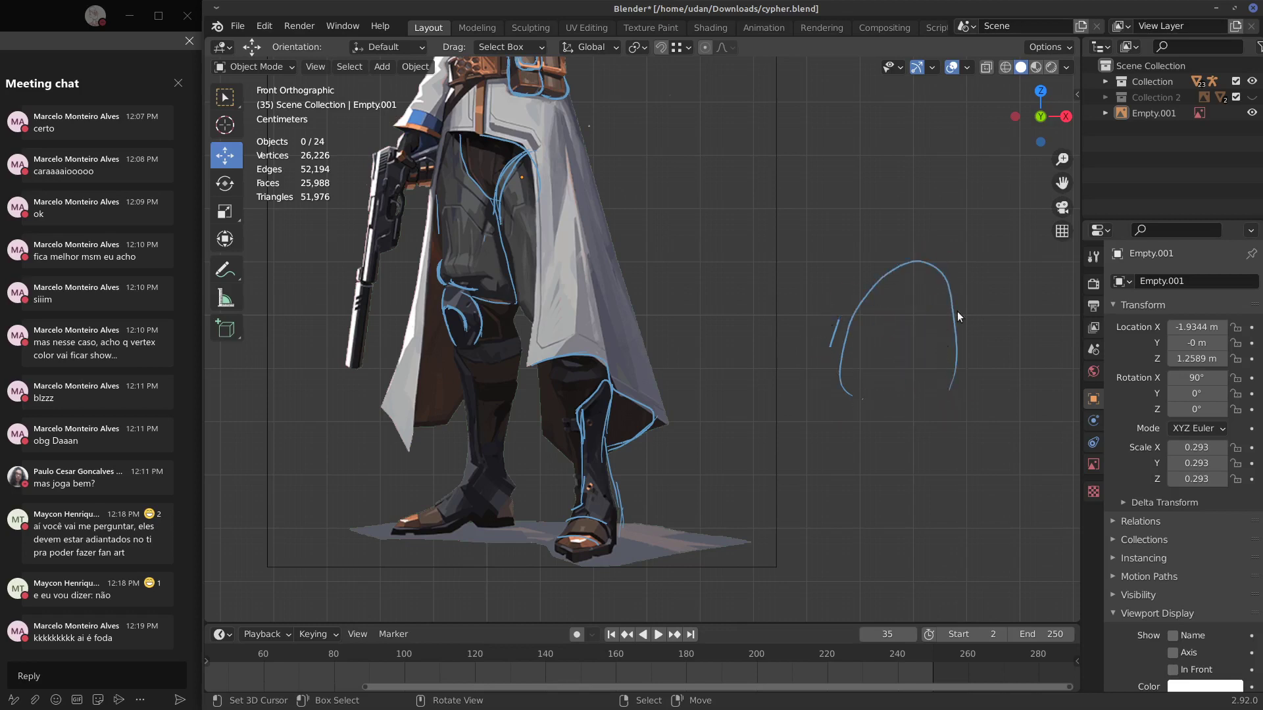
pyautogui.moveTo(947, 283)
pyautogui.mouseDown(button='right')
pyautogui.moveTo(848, 386)
pyautogui.moveTo(929, 360)
pyautogui.mouseUp(button='right')
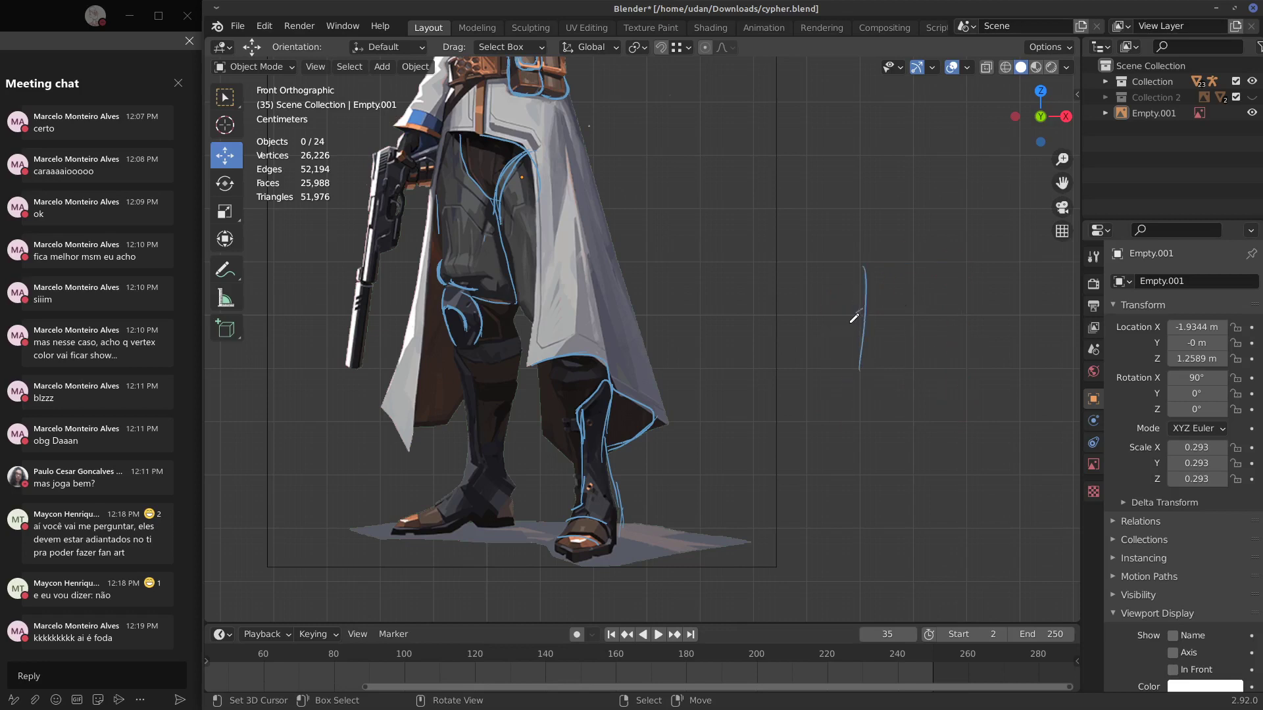
pyautogui.moveTo(855, 319); pyautogui.dragTo(867, 335)
pyautogui.moveTo(863, 286)
pyautogui.mouseDown(button='right')
pyautogui.moveTo(874, 274)
pyautogui.moveTo(859, 321)
pyautogui.mouseUp(button='right')
# Retrace the coat's front hem on the reference and add the coat edge rising above the front boot.
pyautogui.keyDown('shift'); pyautogui.moveTo(773, 423); pyautogui.dragTo(827, 409, button='middle'); pyautogui.keyUp('shift')
pyautogui.scroll(-1, 822, 411)
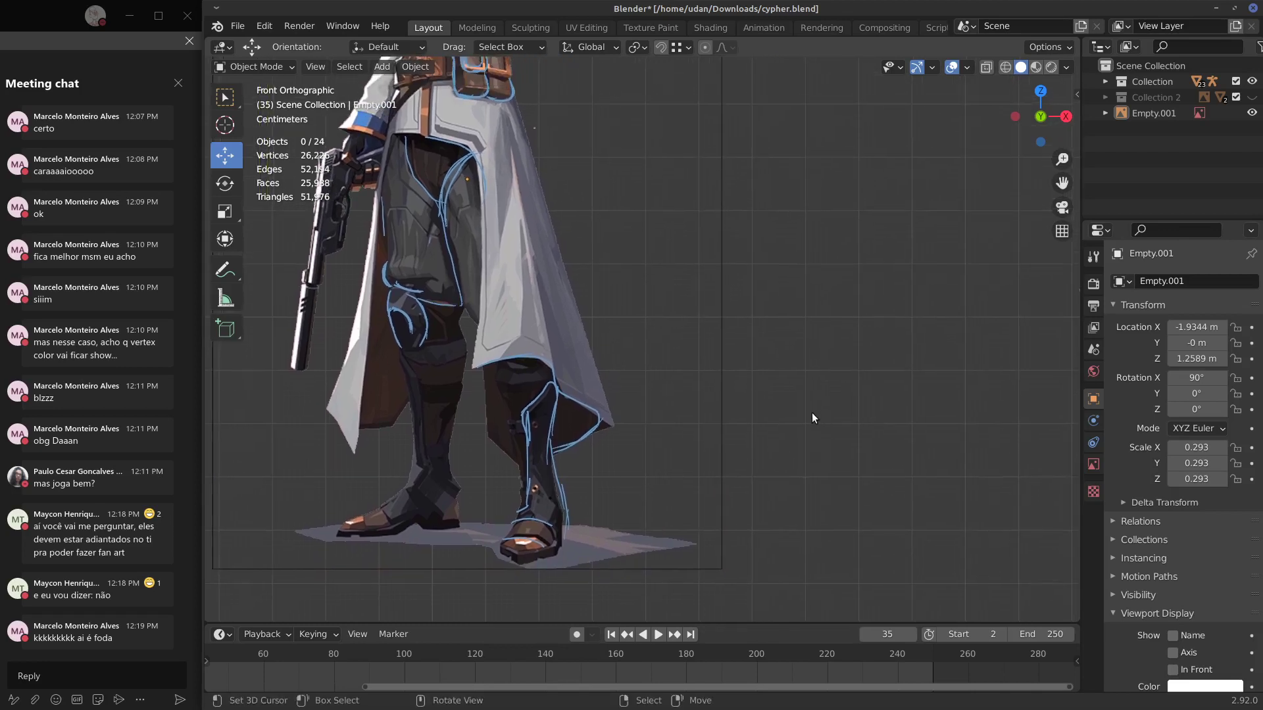
pyautogui.scroll(-1, 789, 416)
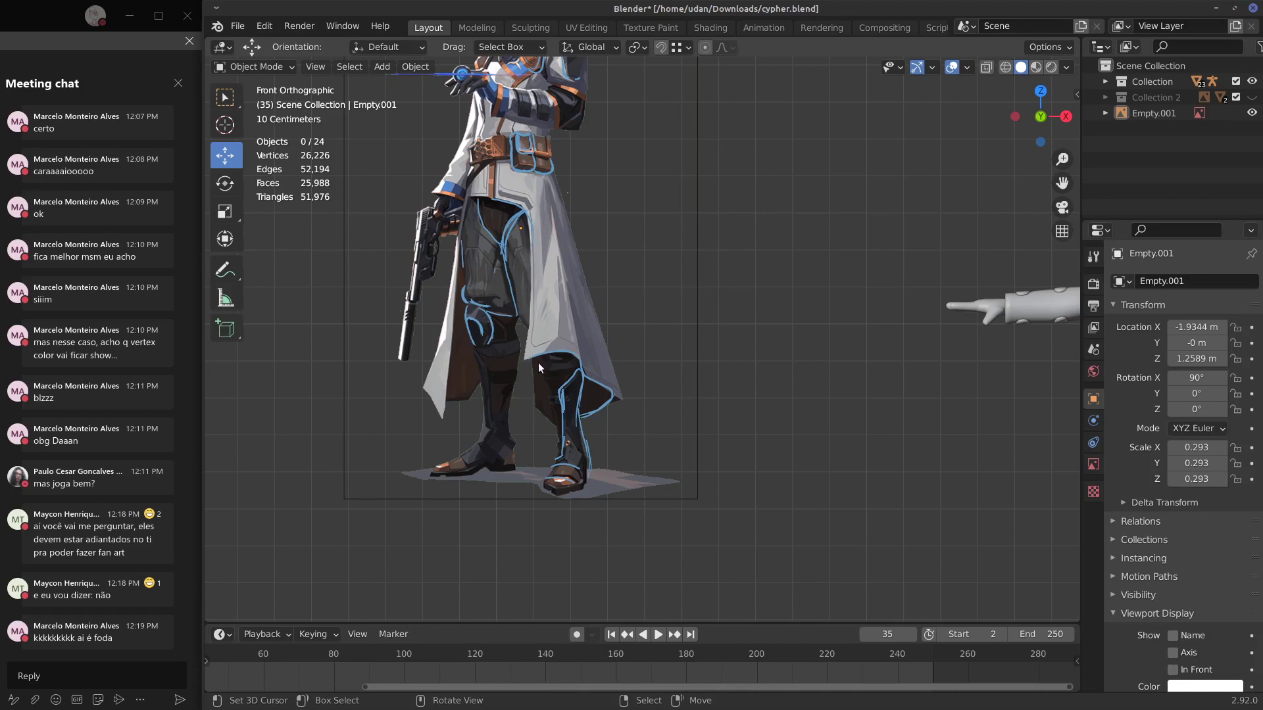
pyautogui.moveTo(527, 357)
pyautogui.mouseDown()
pyautogui.moveTo(587, 355)
pyautogui.moveTo(585, 375)
pyautogui.mouseUp()
pyautogui.moveTo(573, 314); pyautogui.dragTo(584, 368)
# Sketch the coat skirt beside the reference with a waistband, flaring sides and hem folds, and erase the sketch.
pyautogui.moveTo(770, 386); pyautogui.dragTo(839, 464)
pyautogui.moveTo(847, 432)
pyautogui.mouseDown(button='right')
pyautogui.moveTo(751, 459)
pyautogui.moveTo(818, 493)
pyautogui.moveTo(765, 388)
pyautogui.mouseUp(button='right')
pyautogui.moveTo(756, 281)
pyautogui.mouseDown()
pyautogui.moveTo(816, 275)
pyautogui.moveTo(812, 292)
pyautogui.mouseUp()
pyautogui.moveTo(753, 291)
pyautogui.mouseDown()
pyautogui.moveTo(713, 455)
pyautogui.moveTo(834, 455)
pyautogui.moveTo(784, 322)
pyautogui.moveTo(817, 459)
pyautogui.mouseUp()
pyautogui.moveTo(813, 333); pyautogui.dragTo(813, 458, button='right')
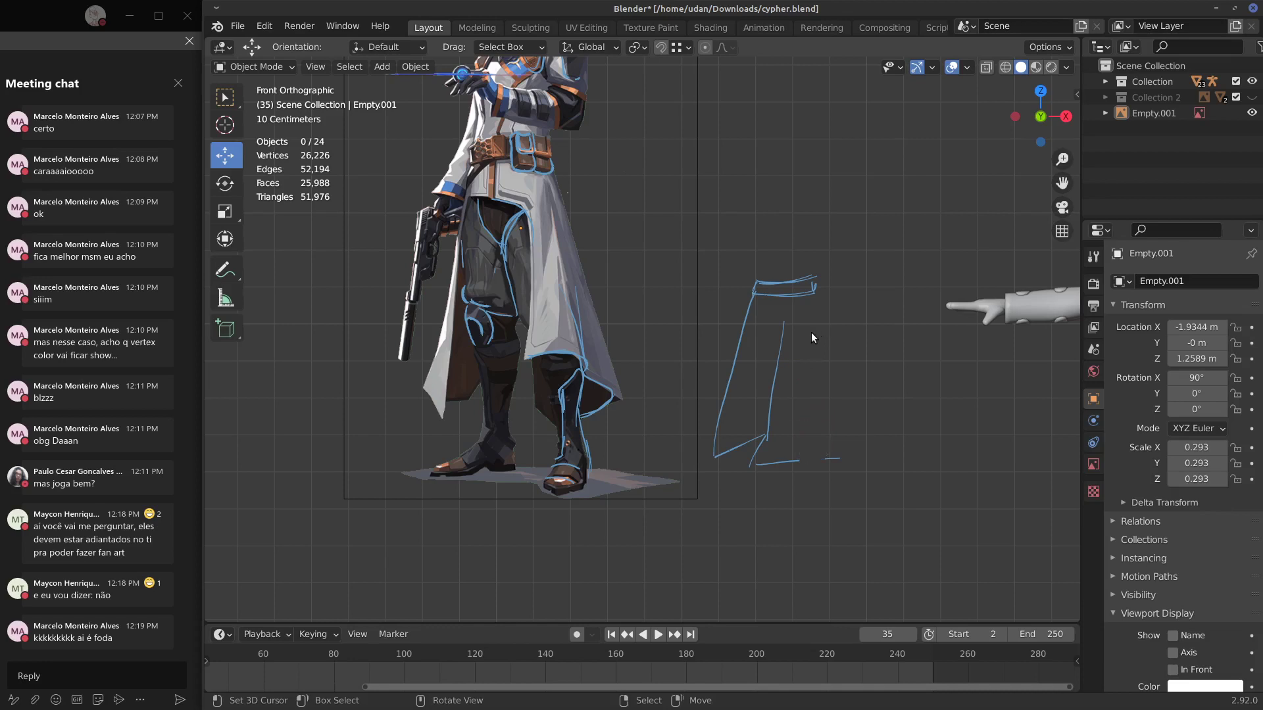
pyautogui.moveTo(806, 321); pyautogui.dragTo(846, 467)
pyautogui.moveTo(843, 412)
pyautogui.mouseDown(button='right')
pyautogui.moveTo(806, 395)
pyautogui.moveTo(838, 432)
pyautogui.moveTo(750, 375)
pyautogui.moveTo(792, 321)
pyautogui.moveTo(774, 484)
pyautogui.moveTo(789, 310)
pyautogui.moveTo(811, 290)
pyautogui.moveTo(829, 300)
pyautogui.moveTo(829, 345)
pyautogui.mouseUp(button='right')
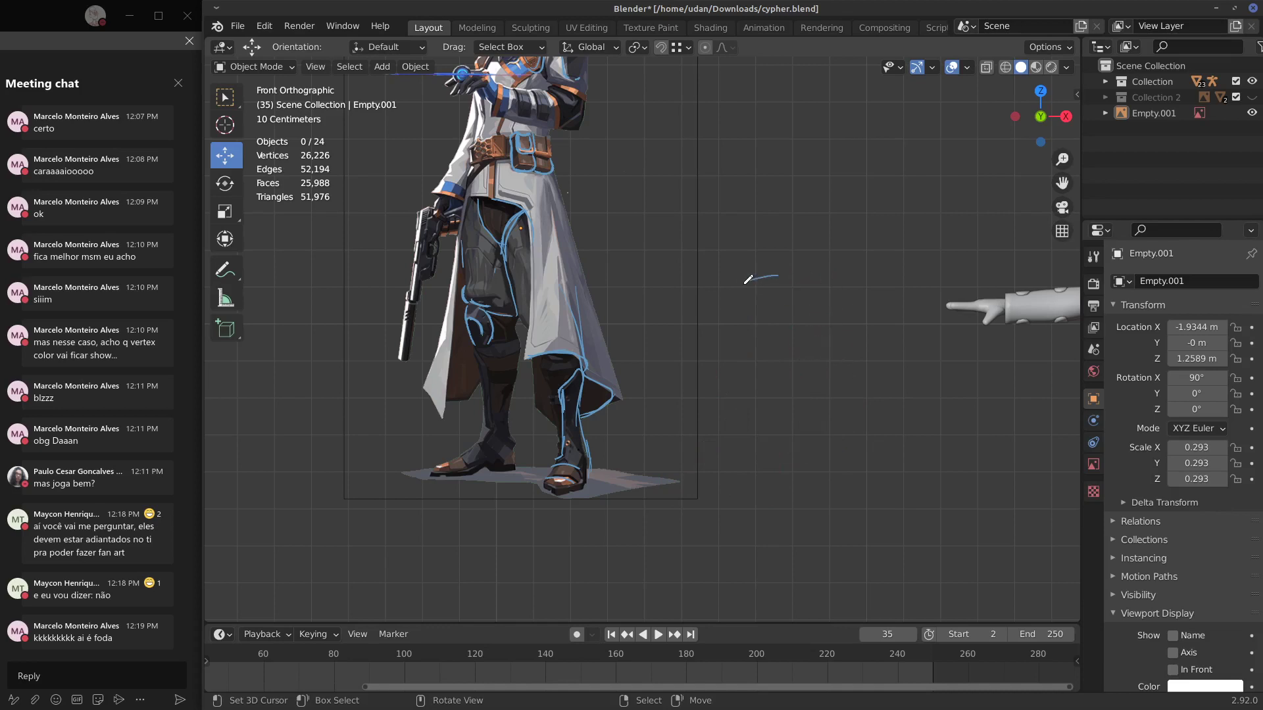
# Draw a flat waist ellipse and a wavy looping hem line below it in the empty space beside the reference.
pyautogui.moveTo(747, 281); pyautogui.dragTo(811, 291)
pyautogui.moveTo(713, 454)
pyautogui.mouseDown()
pyautogui.moveTo(901, 411)
pyautogui.moveTo(787, 447)
pyautogui.moveTo(691, 439)
pyautogui.moveTo(774, 447)
pyautogui.mouseUp()
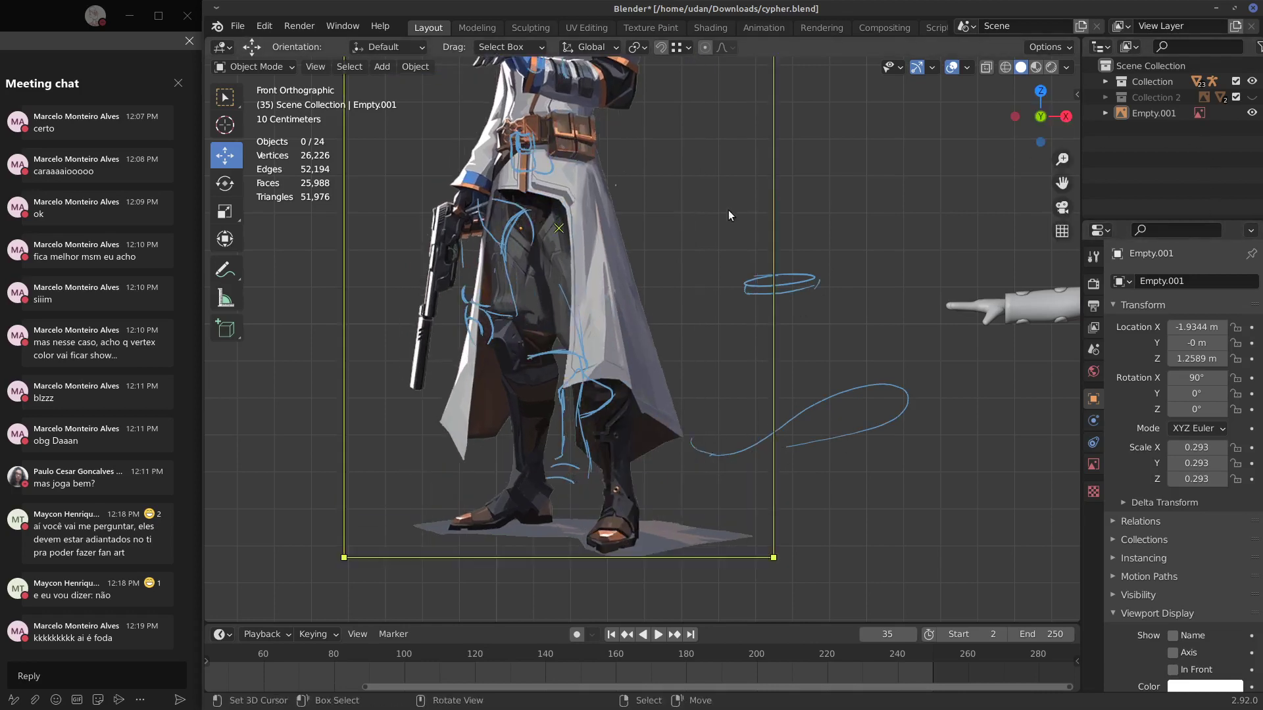
# Move the reference image about 0.48 m along negative X, away from the skirt sketch.
pyautogui.click(597, 290)
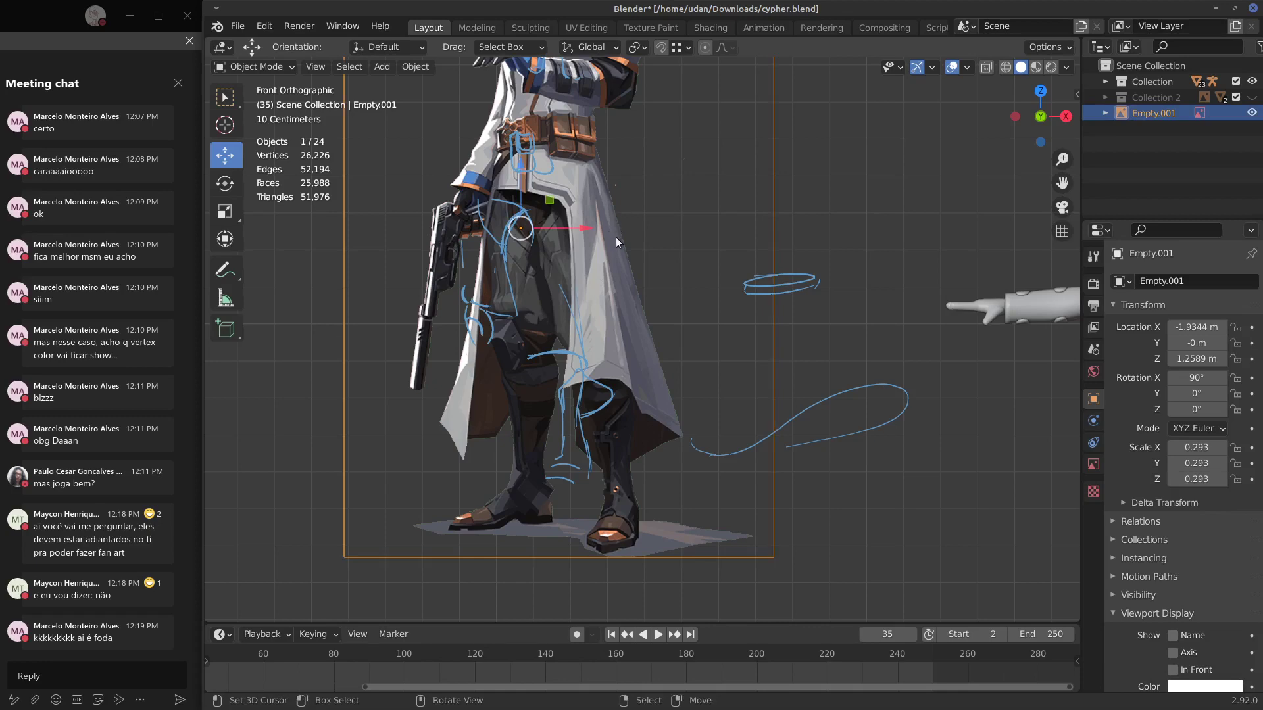
pyautogui.moveTo(675, 279); pyautogui.dragTo(498, 278)
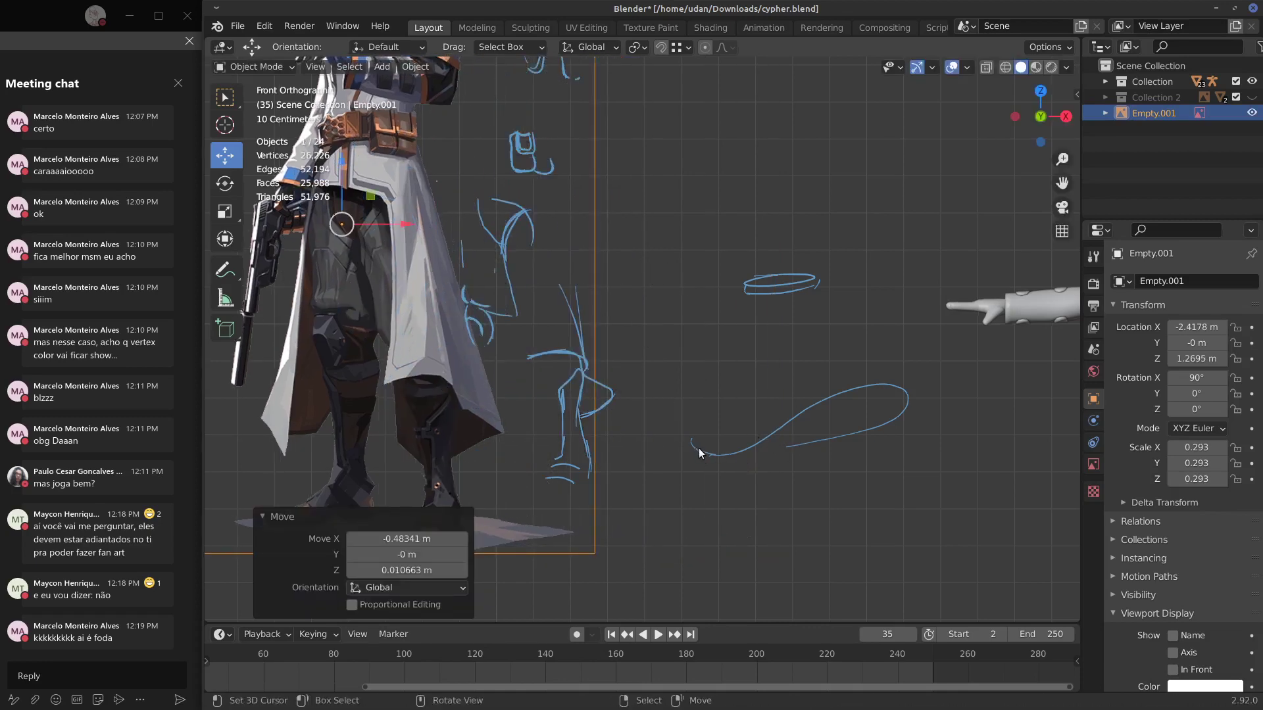
# Close the skirt sketch's hem loop and draw flaring sides and central fold lines from the waist ellipse down to the hem.
pyautogui.moveTo(691, 444)
pyautogui.mouseDown()
pyautogui.moveTo(711, 464)
pyautogui.moveTo(805, 449)
pyautogui.mouseUp()
pyautogui.moveTo(691, 444); pyautogui.dragTo(713, 409)
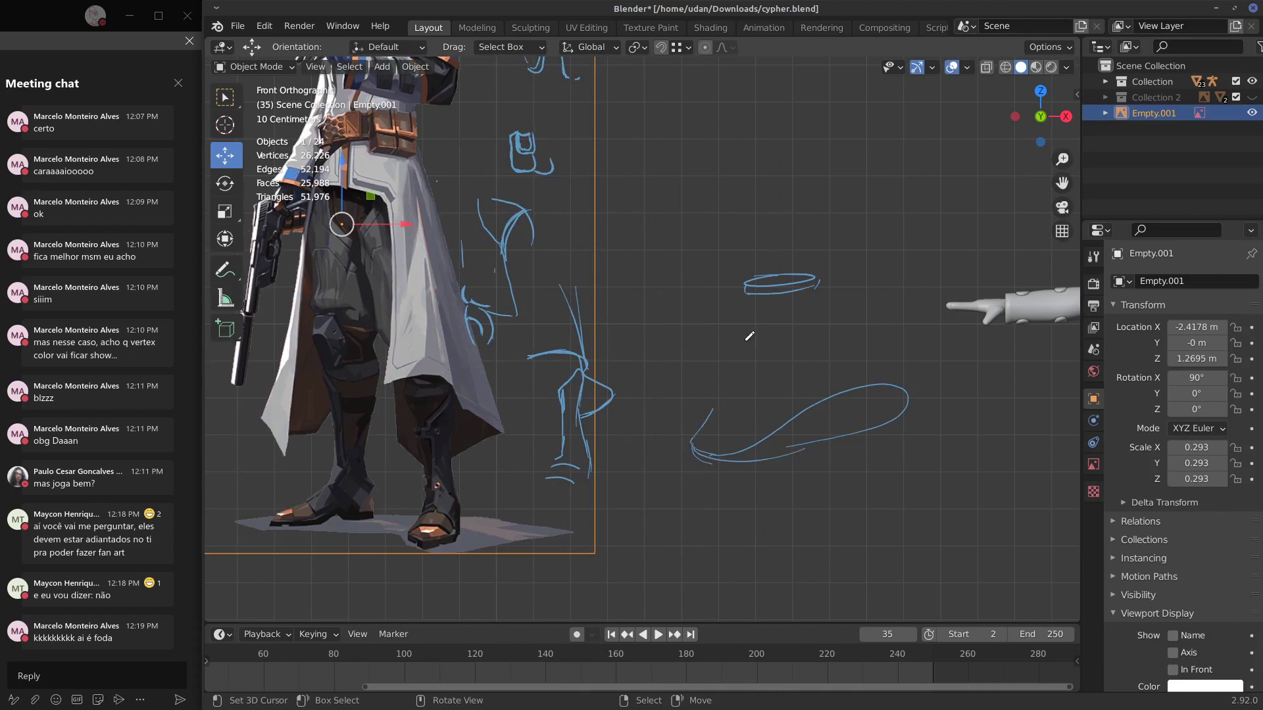
pyautogui.moveTo(759, 303)
pyautogui.mouseDown()
pyautogui.moveTo(718, 407)
pyautogui.moveTo(702, 414)
pyautogui.mouseUp()
pyautogui.moveTo(824, 278); pyautogui.dragTo(940, 415)
pyautogui.moveTo(782, 297)
pyautogui.mouseDown()
pyautogui.moveTo(781, 426)
pyautogui.moveTo(798, 400)
pyautogui.mouseUp()
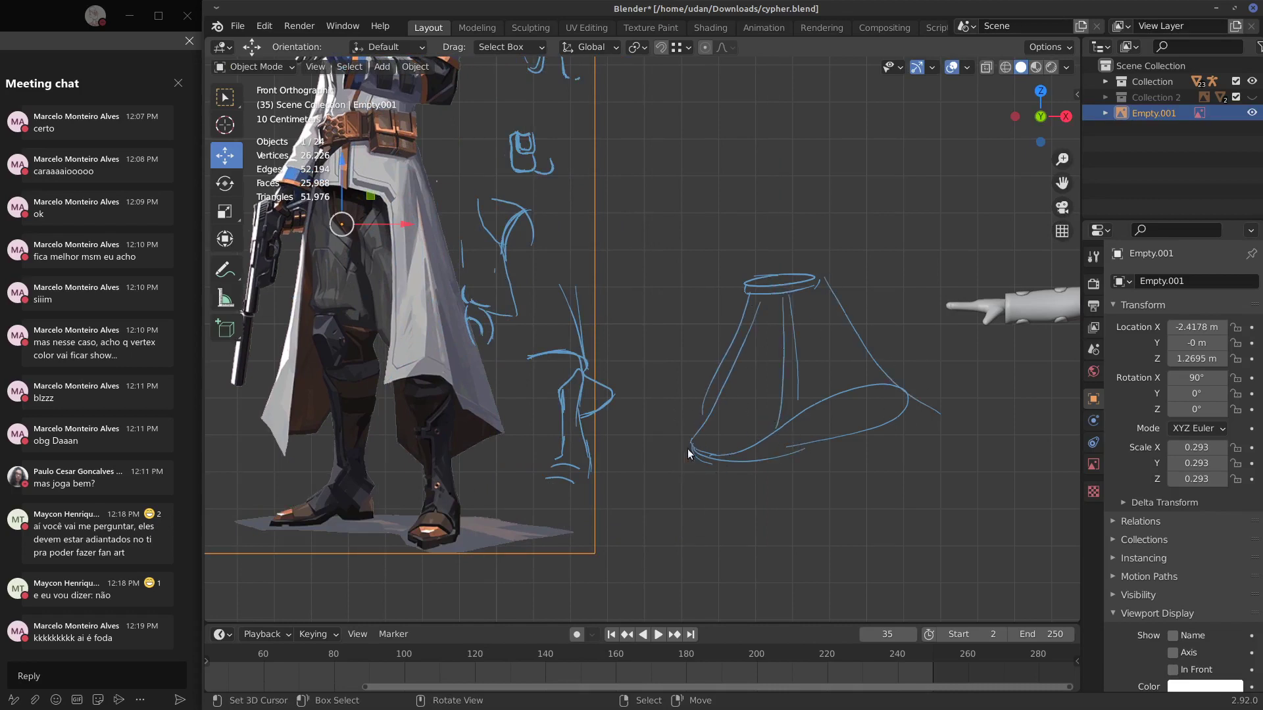
# Replace the skirt sketch's straight lines with a wavy hem and fold lines rising toward the waist, and erase the whole sketch.
pyautogui.moveTo(727, 393)
pyautogui.mouseDown(button='right')
pyautogui.moveTo(729, 421)
pyautogui.moveTo(834, 354)
pyautogui.mouseUp(button='right')
pyautogui.moveTo(837, 350)
pyautogui.keyDown('ctrl'); pyautogui.mouseDown()
pyautogui.moveTo(881, 358)
pyautogui.moveTo(947, 403)
pyautogui.moveTo(895, 388)
pyautogui.mouseUp(); pyautogui.keyUp('ctrl')
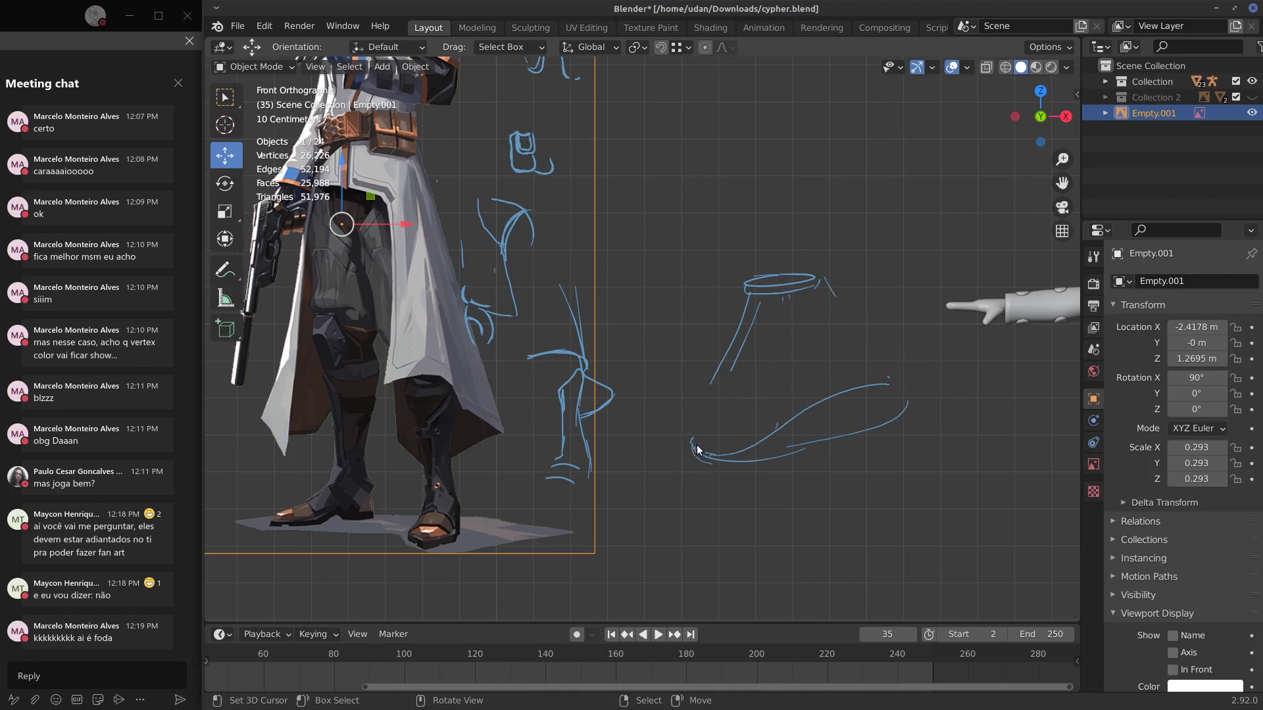
pyautogui.moveTo(697, 449)
pyautogui.mouseDown()
pyautogui.moveTo(747, 443)
pyautogui.moveTo(860, 389)
pyautogui.moveTo(911, 395)
pyautogui.moveTo(808, 409)
pyautogui.moveTo(806, 304)
pyautogui.mouseUp()
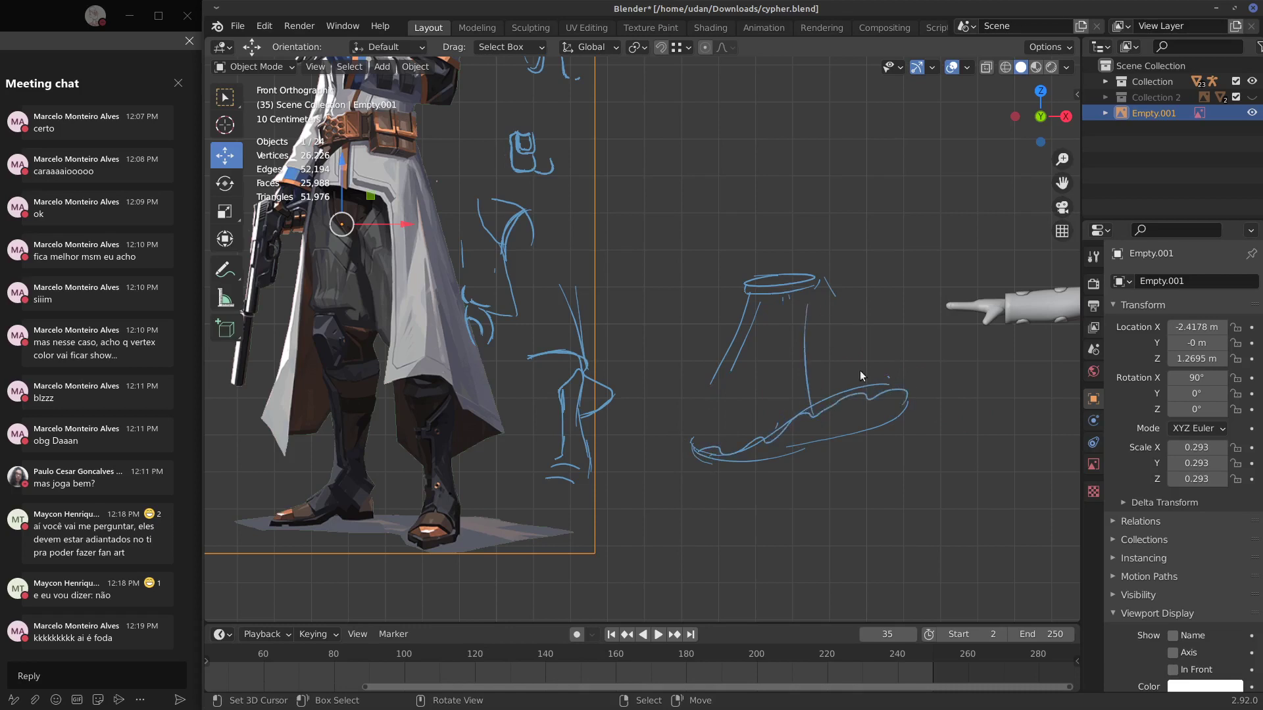
pyautogui.moveTo(871, 388)
pyautogui.mouseDown()
pyautogui.moveTo(824, 303)
pyautogui.moveTo(845, 316)
pyautogui.mouseUp()
pyautogui.moveTo(777, 424); pyautogui.dragTo(783, 329)
pyautogui.moveTo(921, 403)
pyautogui.mouseDown(button='right')
pyautogui.moveTo(727, 443)
pyautogui.moveTo(910, 372)
pyautogui.moveTo(732, 316)
pyautogui.moveTo(797, 327)
pyautogui.mouseUp(button='right')
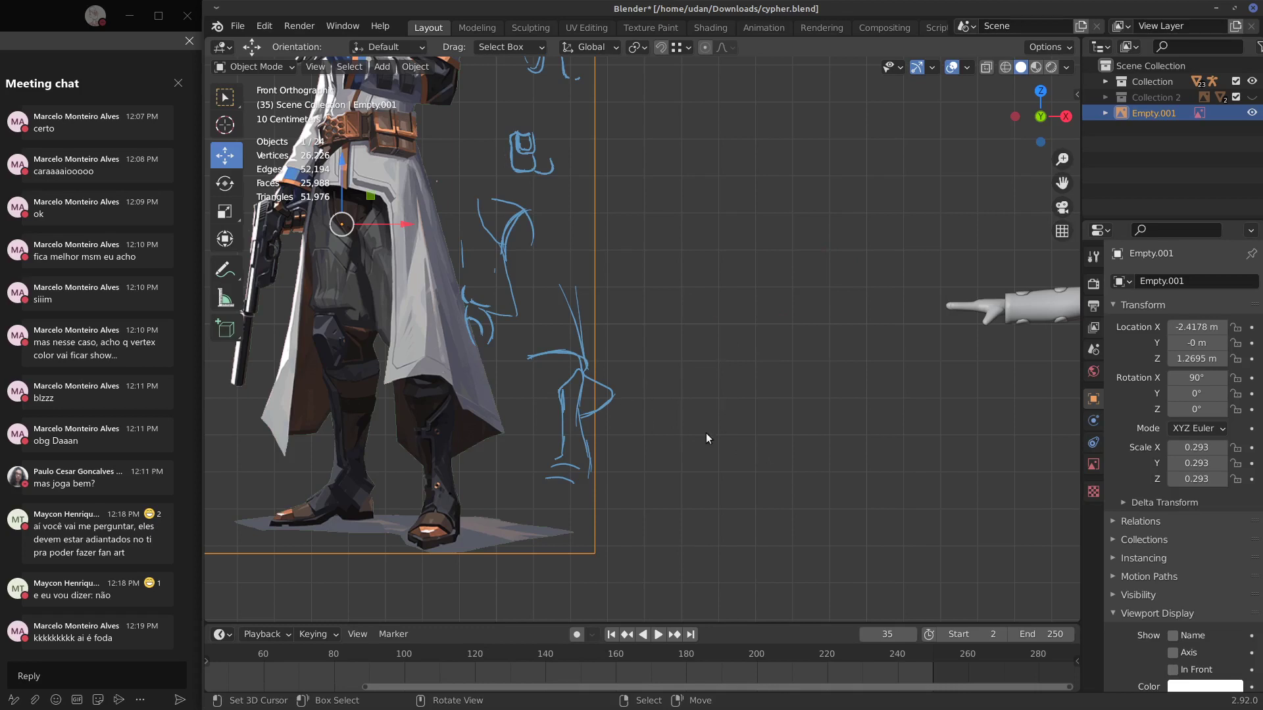
# Draw two zigzag scribbles, one above the other, with a not-equal sign between them in the empty space beside the reference.
pyautogui.moveTo(705, 461)
pyautogui.mouseDown()
pyautogui.moveTo(714, 394)
pyautogui.moveTo(713, 463)
pyautogui.moveTo(784, 434)
pyautogui.moveTo(791, 411)
pyautogui.mouseUp()
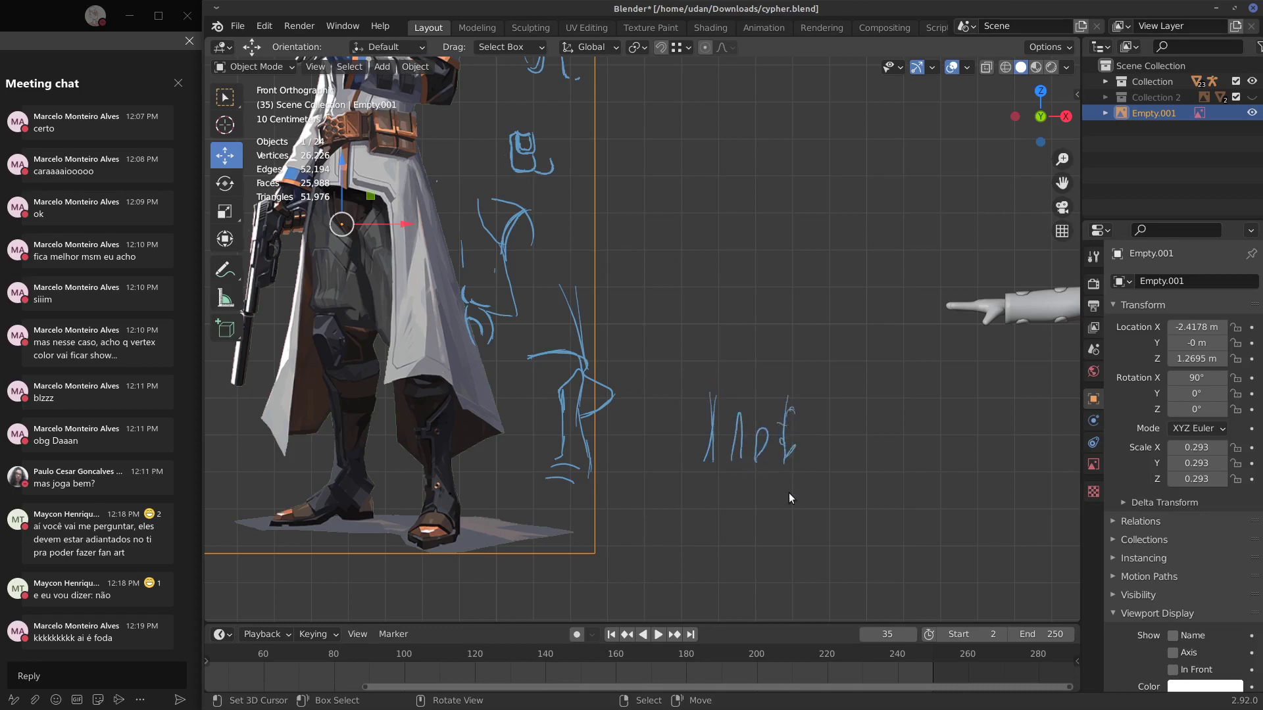
pyautogui.moveTo(714, 444)
pyautogui.mouseDown(button='right')
pyautogui.moveTo(709, 456)
pyautogui.moveTo(766, 430)
pyautogui.moveTo(754, 471)
pyautogui.mouseUp(button='right')
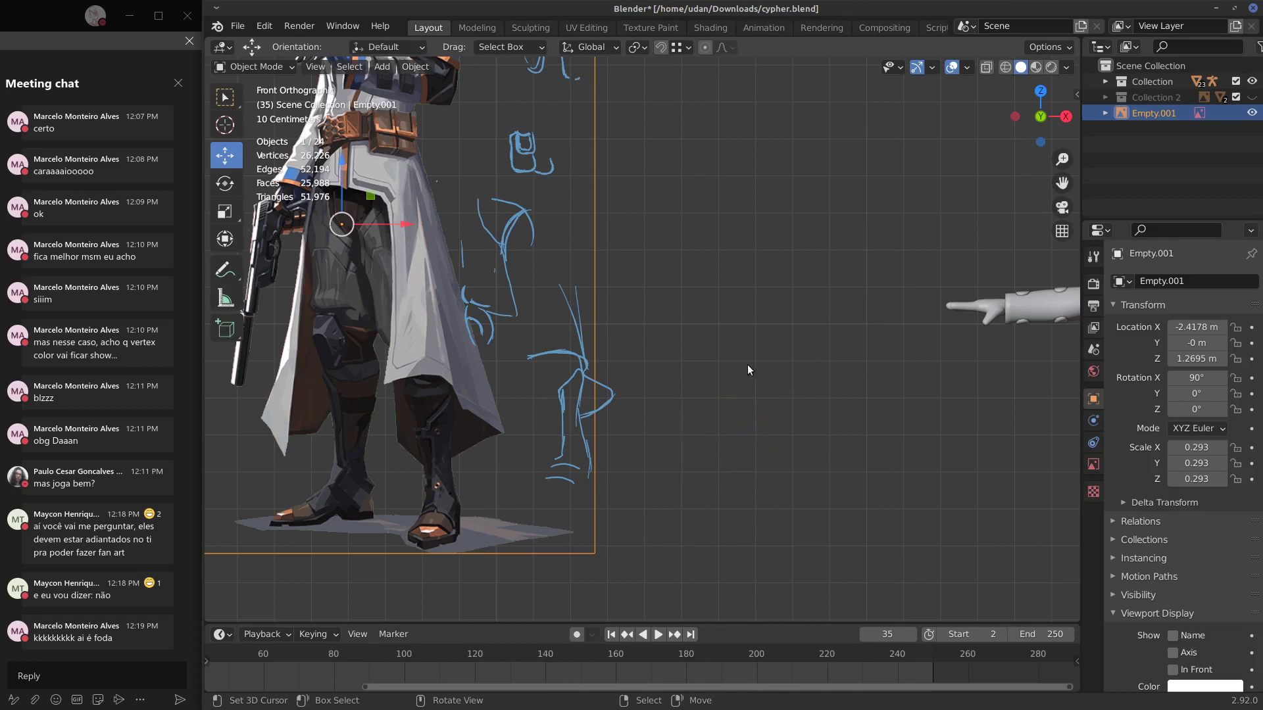
pyautogui.moveTo(708, 358)
pyautogui.mouseDown()
pyautogui.moveTo(765, 330)
pyautogui.moveTo(774, 356)
pyautogui.moveTo(830, 345)
pyautogui.moveTo(803, 367)
pyautogui.mouseUp()
pyautogui.moveTo(697, 469)
pyautogui.mouseDown()
pyautogui.moveTo(752, 456)
pyautogui.moveTo(823, 466)
pyautogui.mouseUp()
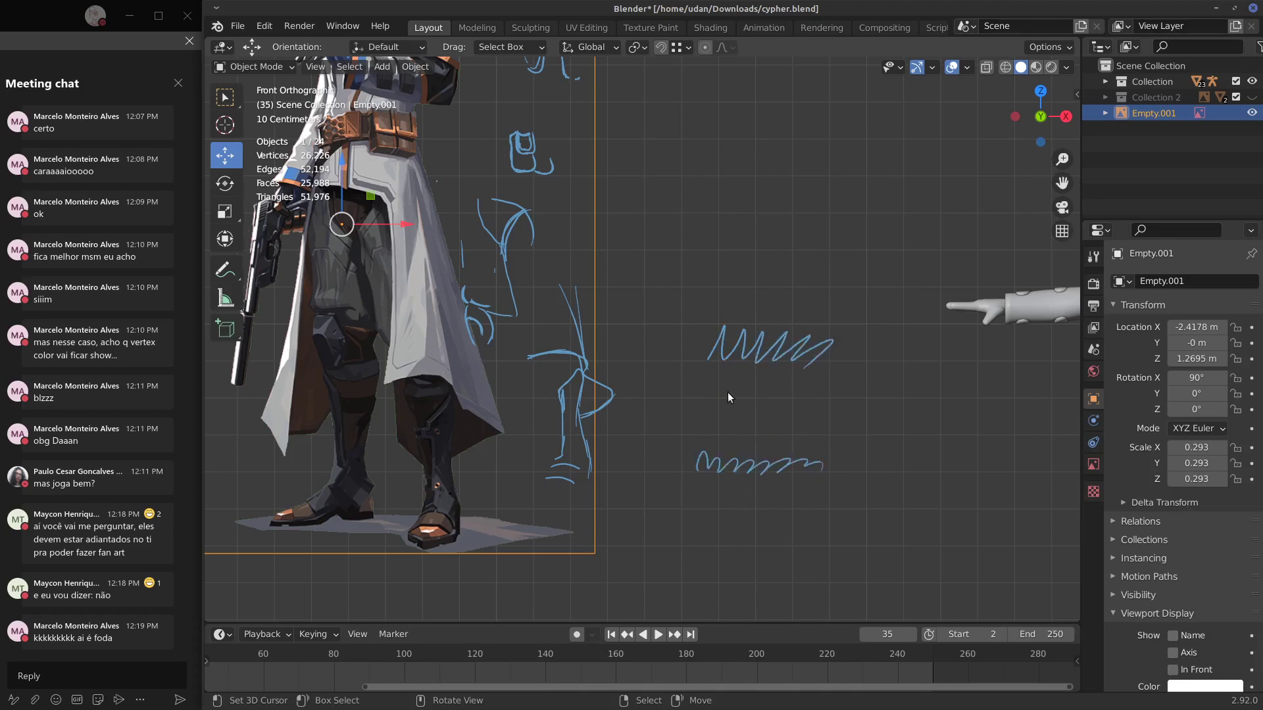
pyautogui.moveTo(651, 414); pyautogui.dragTo(900, 410)
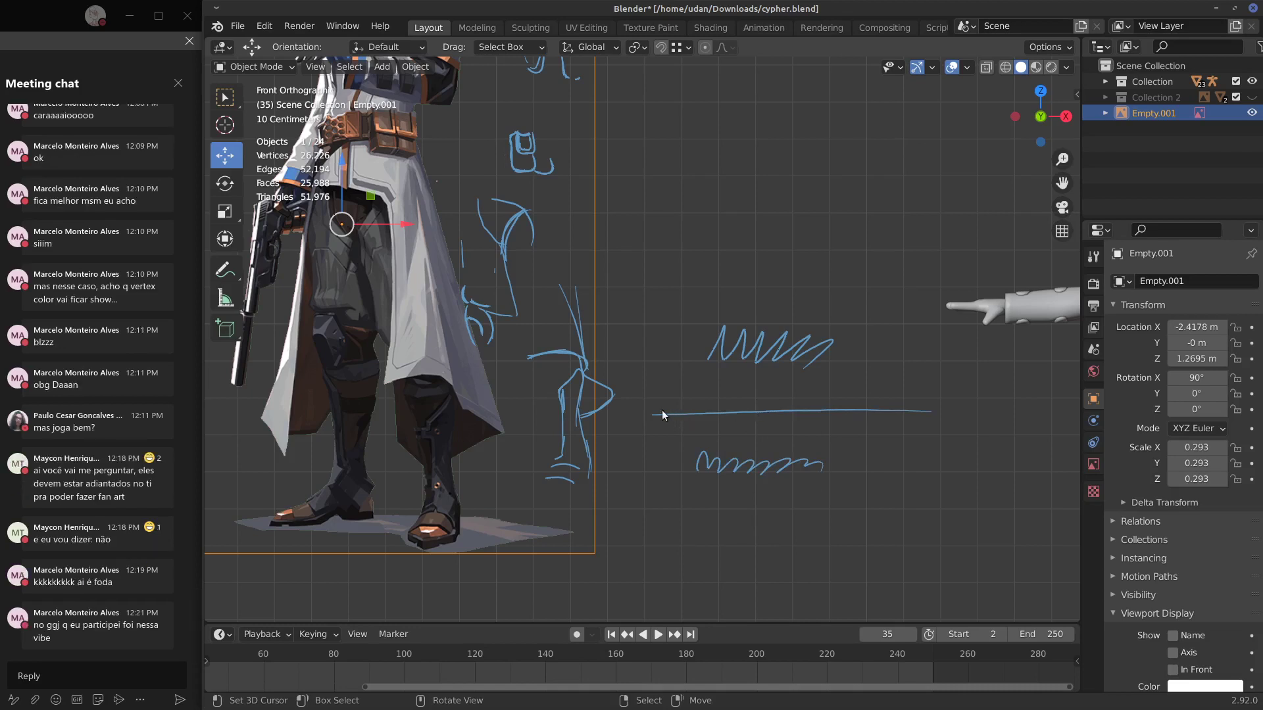
pyautogui.moveTo(662, 410); pyautogui.dragTo(966, 395, button='right')
pyautogui.moveTo(748, 411); pyautogui.dragTo(798, 409)
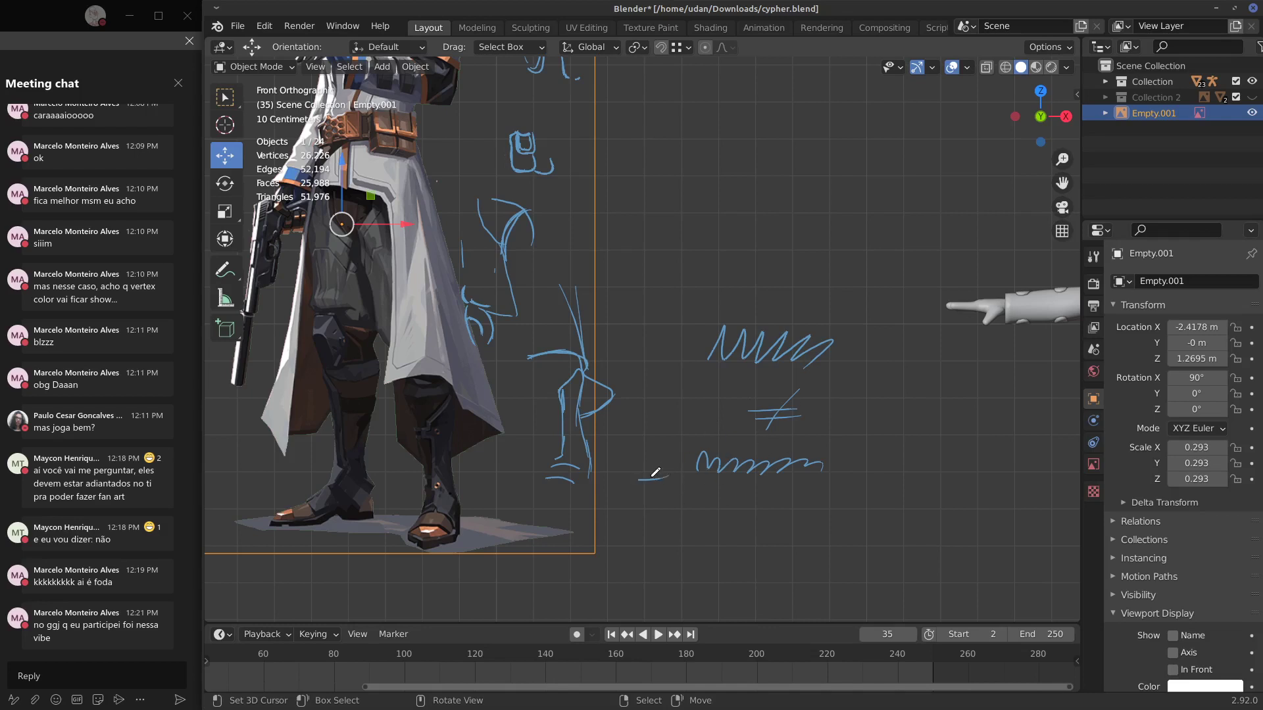
# Circle the lower scribble, cross out the upper one, and erase the whole comparison.
pyautogui.moveTo(626, 476); pyautogui.dragTo(660, 478, button='right')
pyautogui.moveTo(783, 437); pyautogui.dragTo(768, 435)
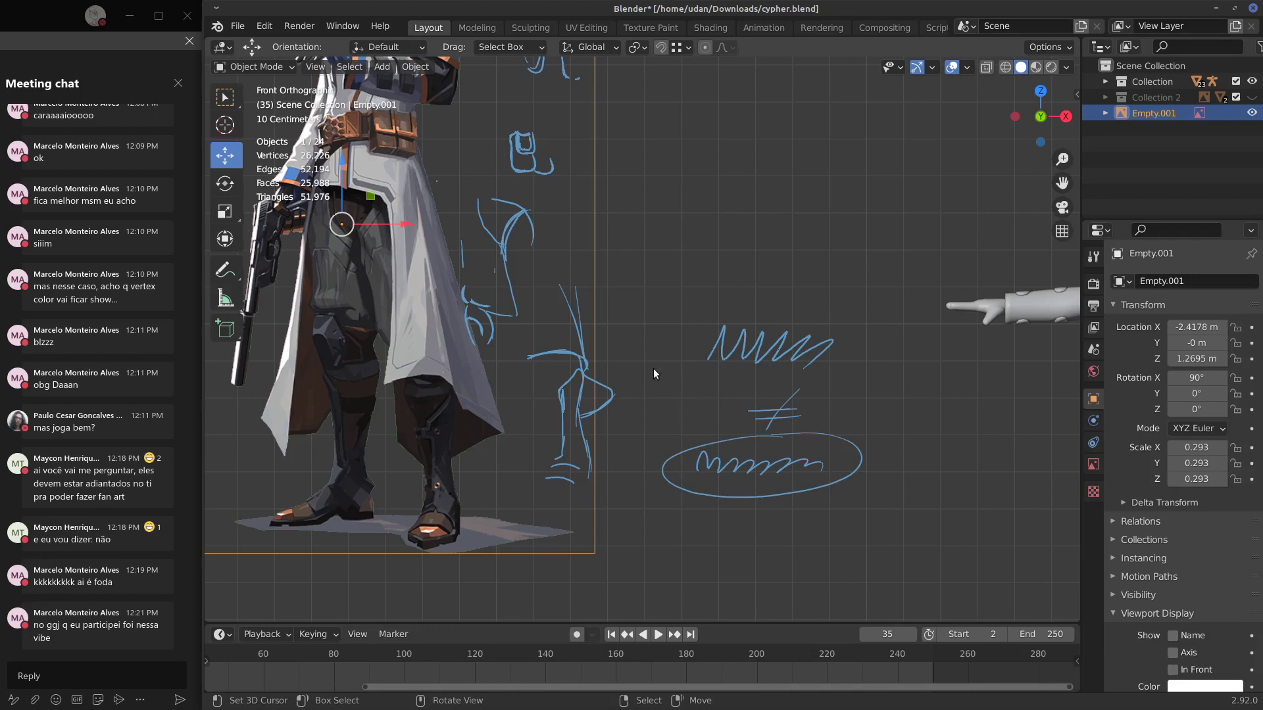
pyautogui.moveTo(663, 375); pyautogui.dragTo(833, 324)
pyautogui.moveTo(670, 335); pyautogui.dragTo(858, 386)
pyautogui.moveTo(706, 421)
pyautogui.mouseDown(button='right')
pyautogui.moveTo(822, 372)
pyautogui.moveTo(684, 342)
pyautogui.moveTo(798, 440)
pyautogui.moveTo(751, 507)
pyautogui.mouseUp(button='right')
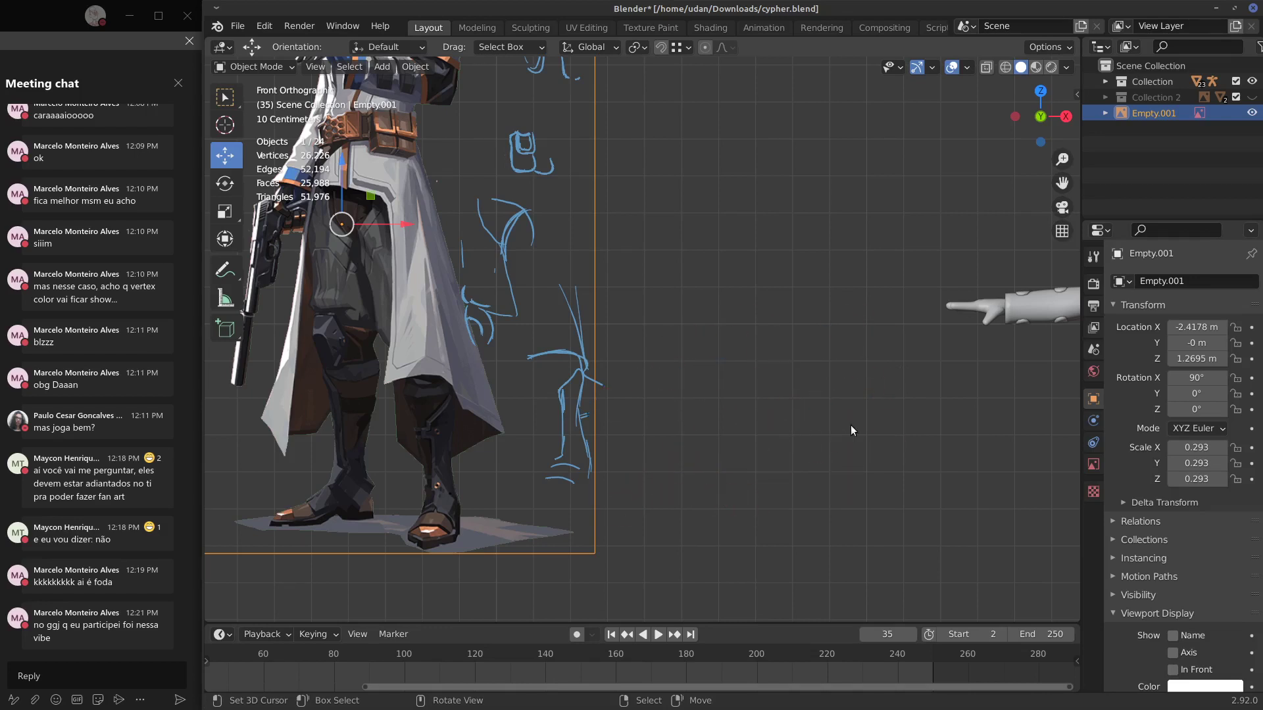
# Switch to Firefox and search the web for "if sailor moon start as a rpg" in a new tab.
pyautogui.moveTo(1011, 459)
pyautogui.keyDown('shift'); pyautogui.mouseDown(button='middle')
pyautogui.moveTo(803, 474)
pyautogui.moveTo(727, 411)
pyautogui.moveTo(867, 400)
pyautogui.mouseUp(button='middle'); pyautogui.keyUp('shift')
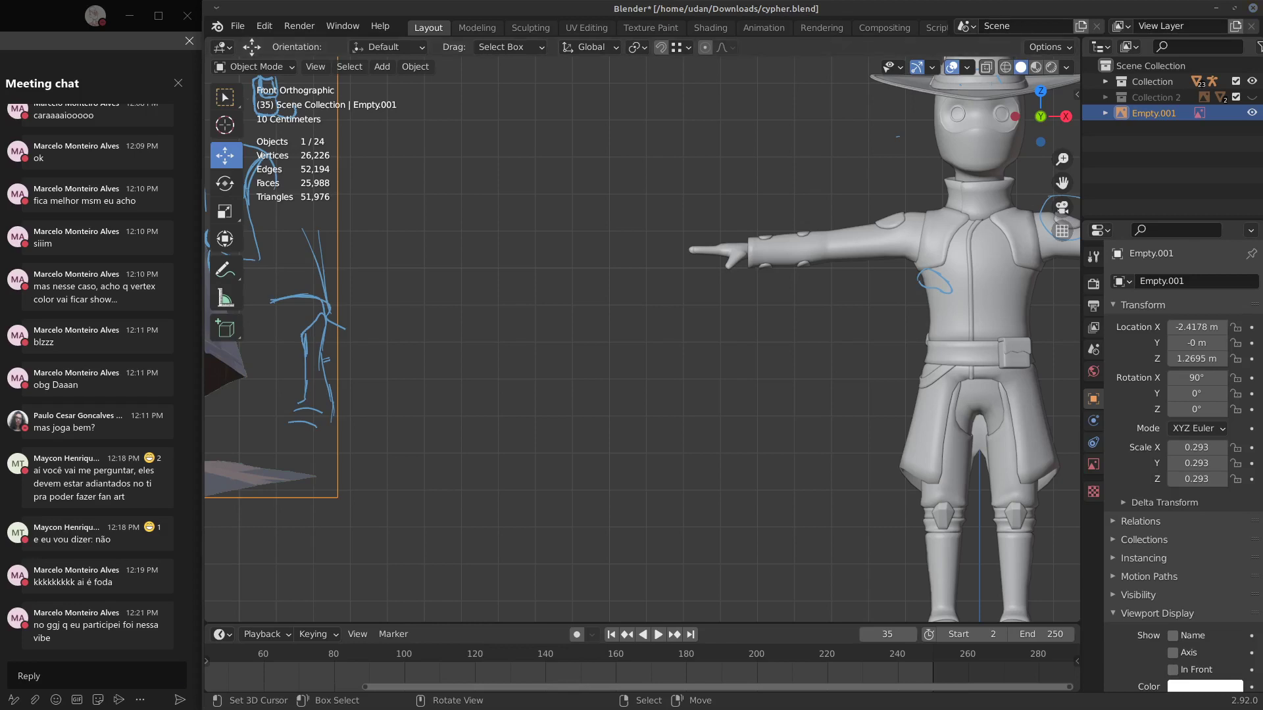
pyautogui.hotkey('alt', 'Tab')
pyautogui.click(510, 26)
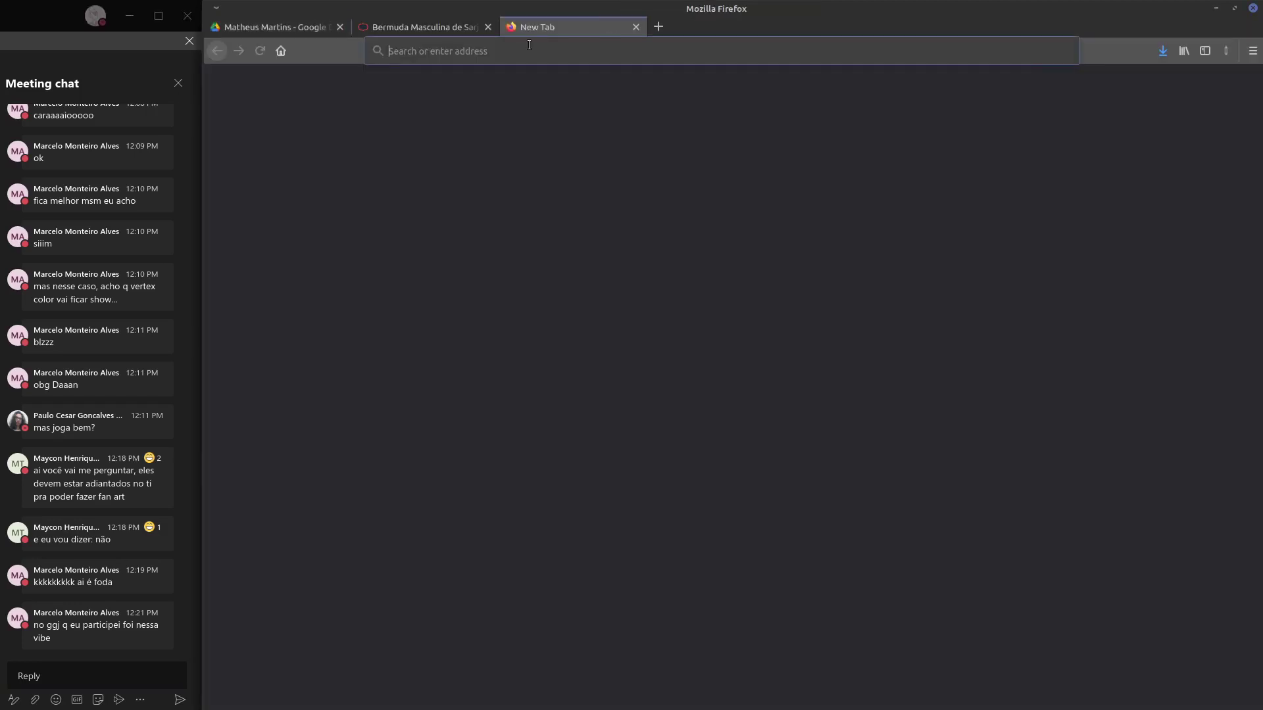
pyautogui.write('if sa')
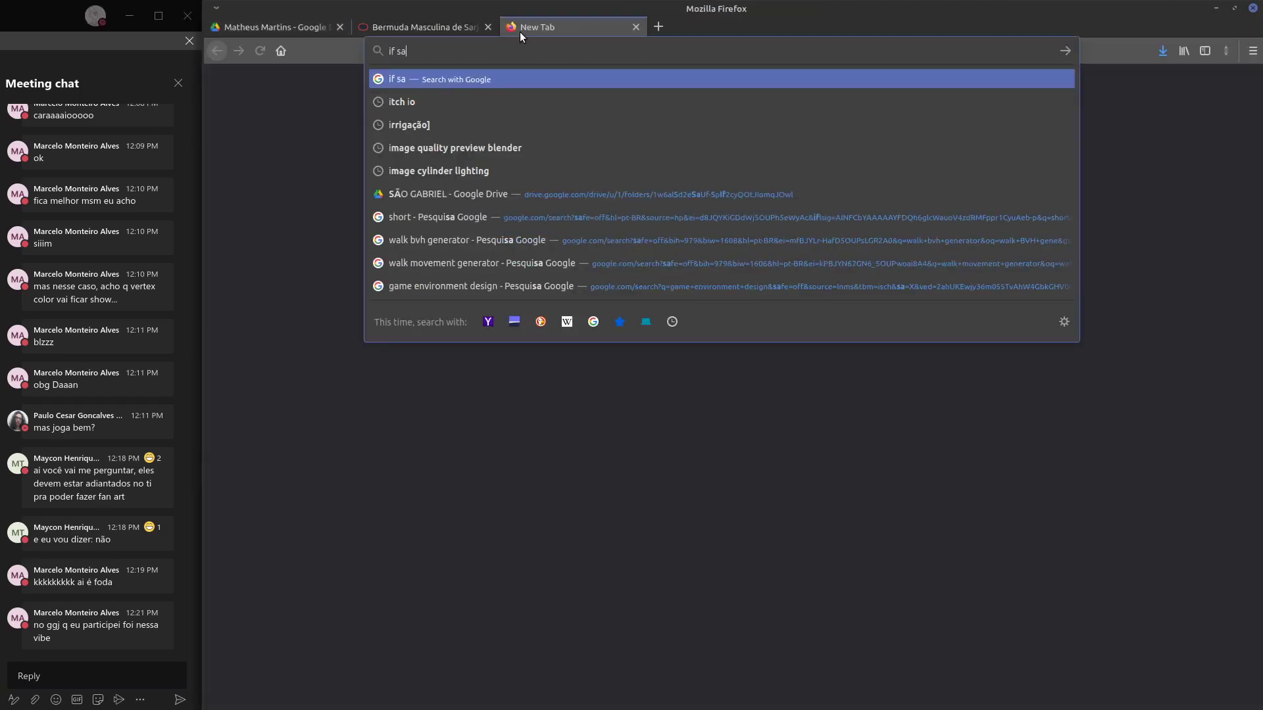
pyautogui.write('ilor m')
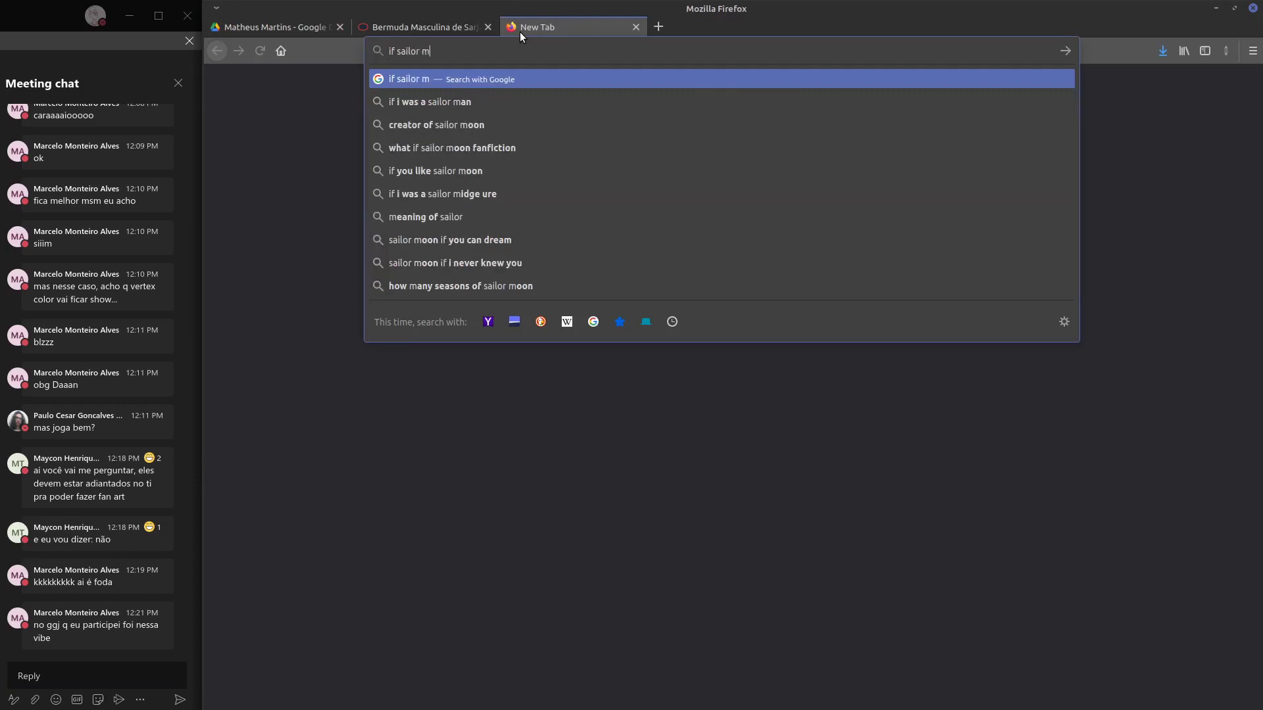
pyautogui.write('oon')
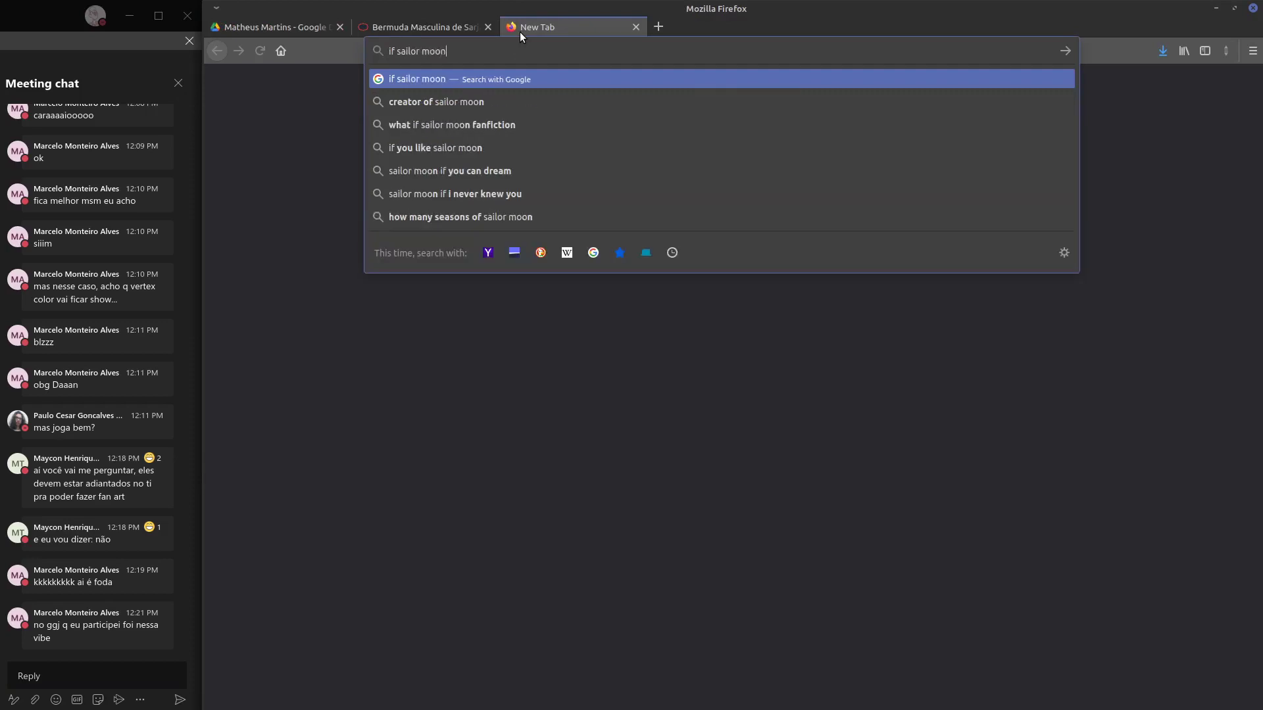
pyautogui.write(' start ')
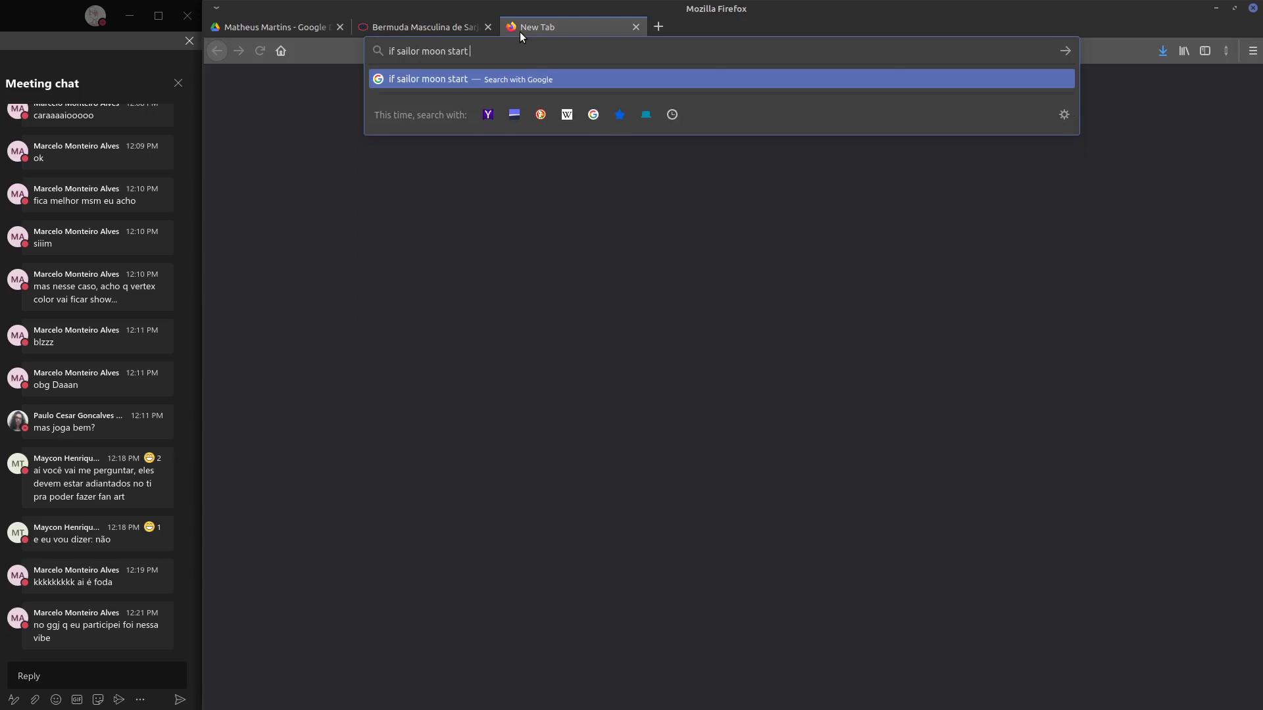
pyautogui.write('as a rpg')
pyautogui.press('Return')
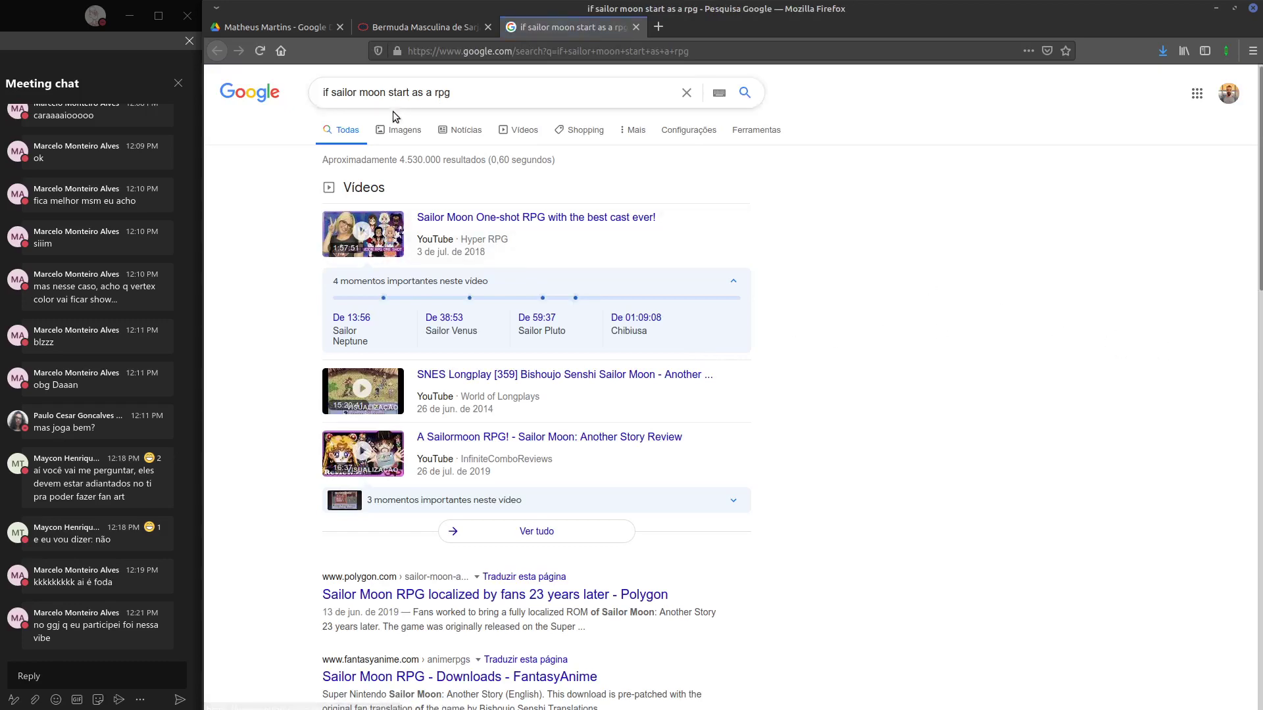
# Show the image results and open the Pinterest page of "If Sailor Moon Starred In A Fantasy RPG", closing the search tab.
pyautogui.click(405, 130)
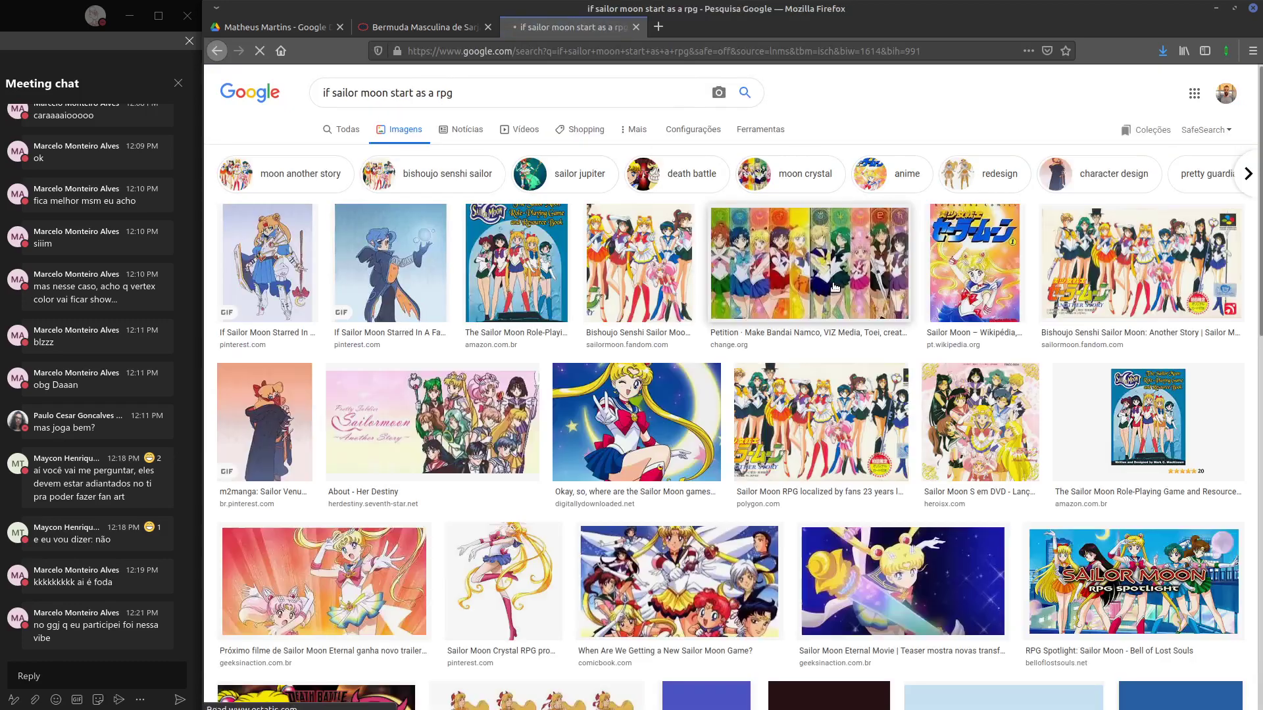
pyautogui.click(281, 262)
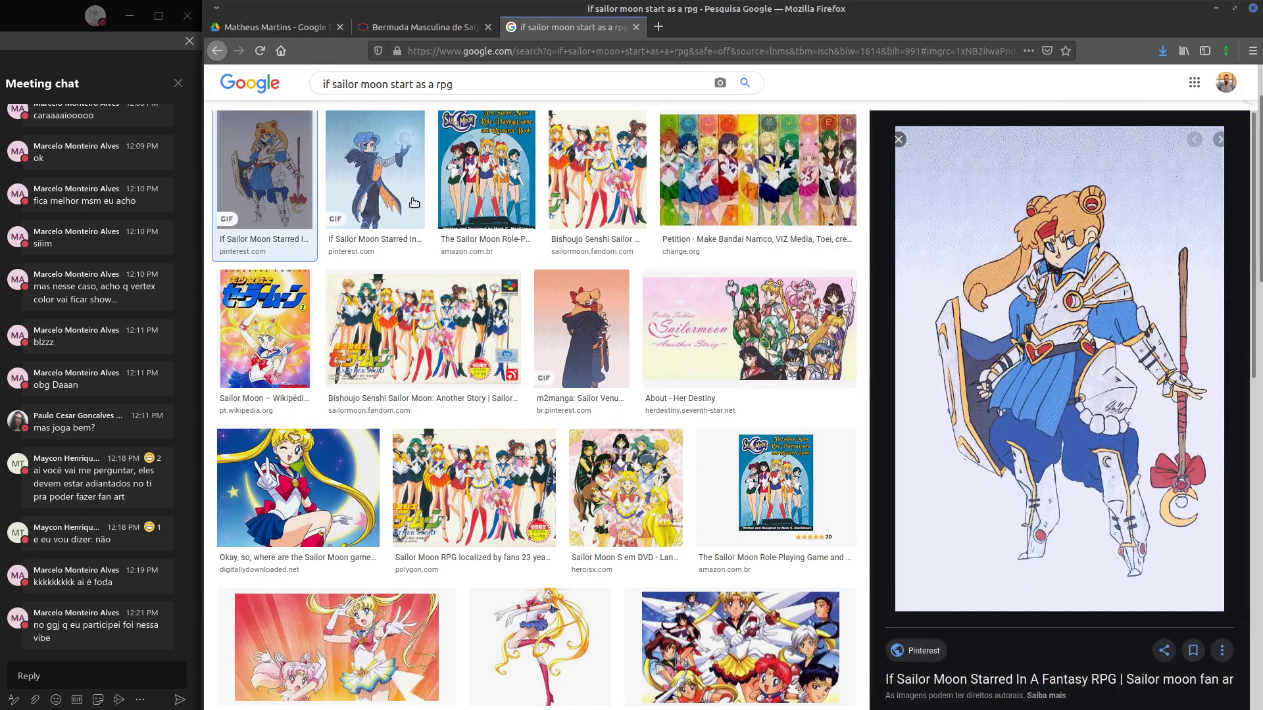
pyautogui.click(282, 241)
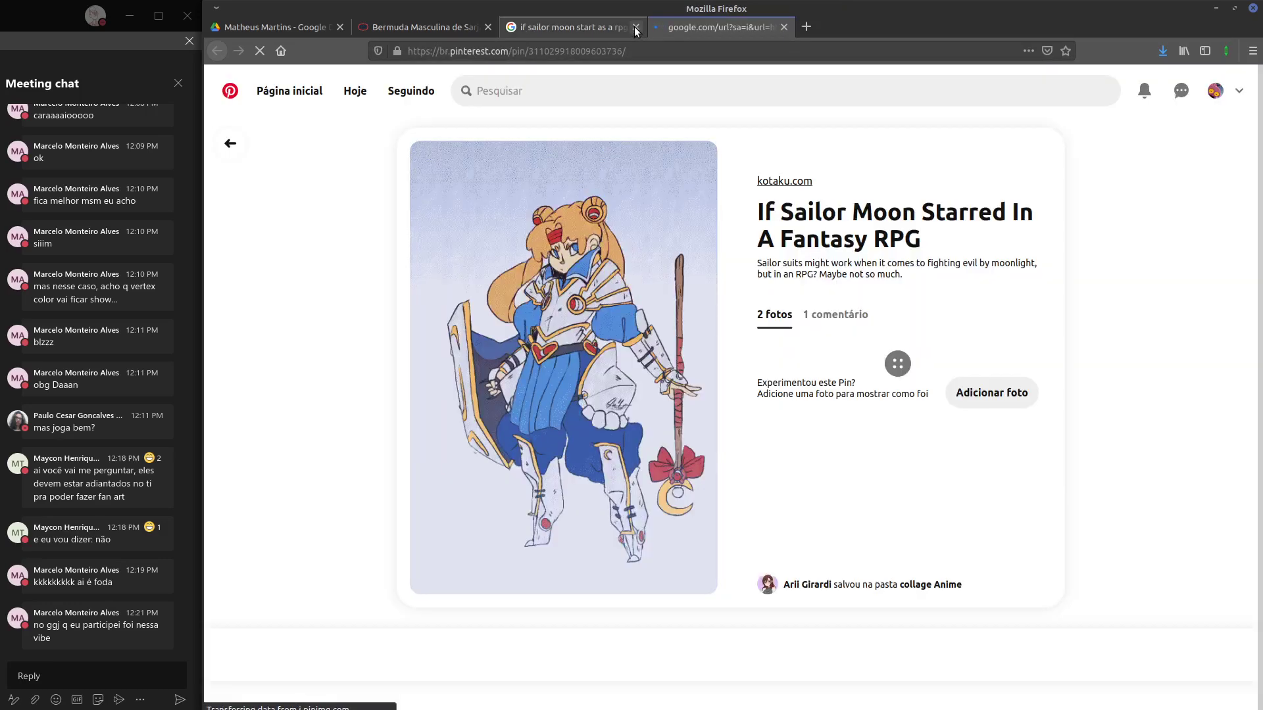
pyautogui.click(635, 27)
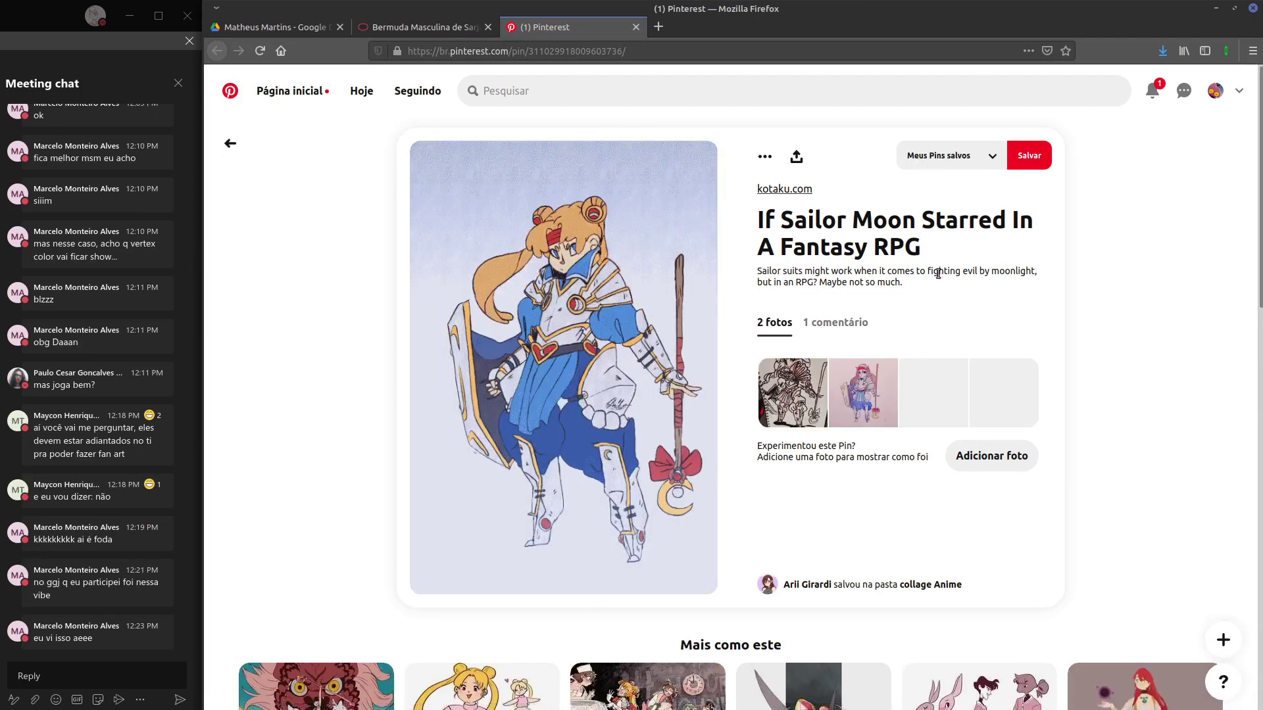
# Open the pin's source article on Kotaku and close the Pinterest tab.
pyautogui.click(697, 324)
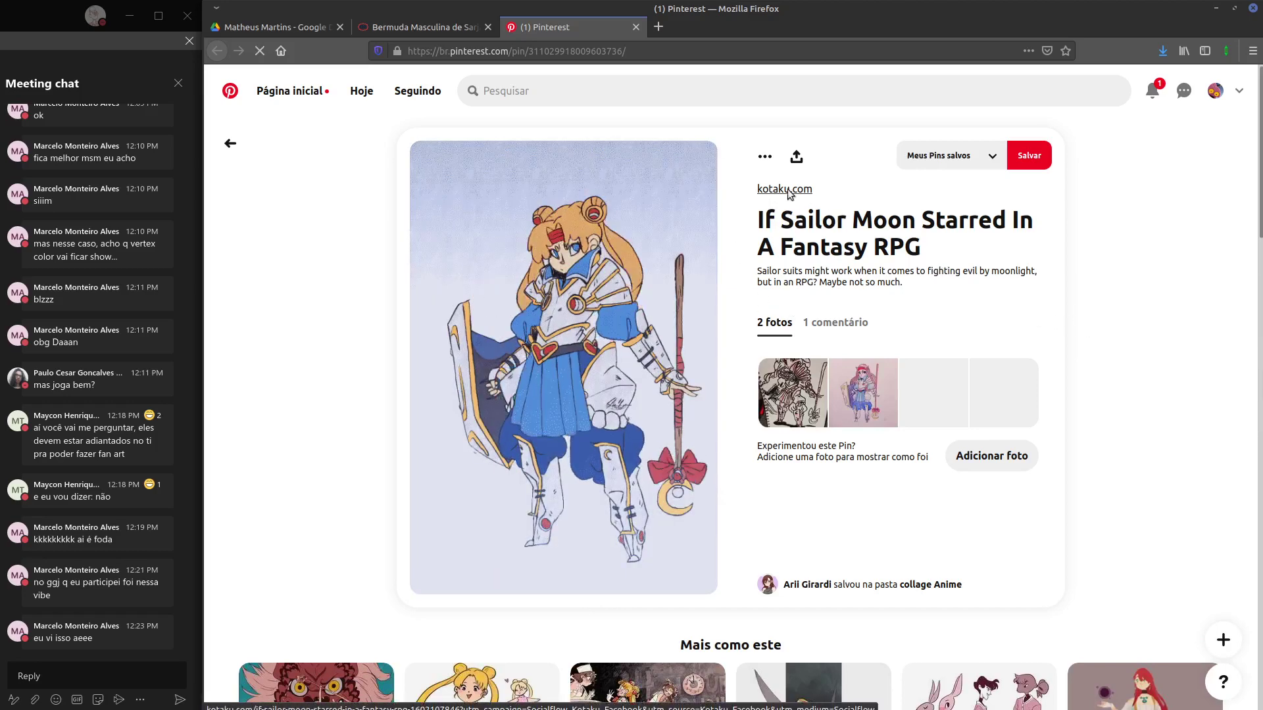
pyautogui.click(787, 189)
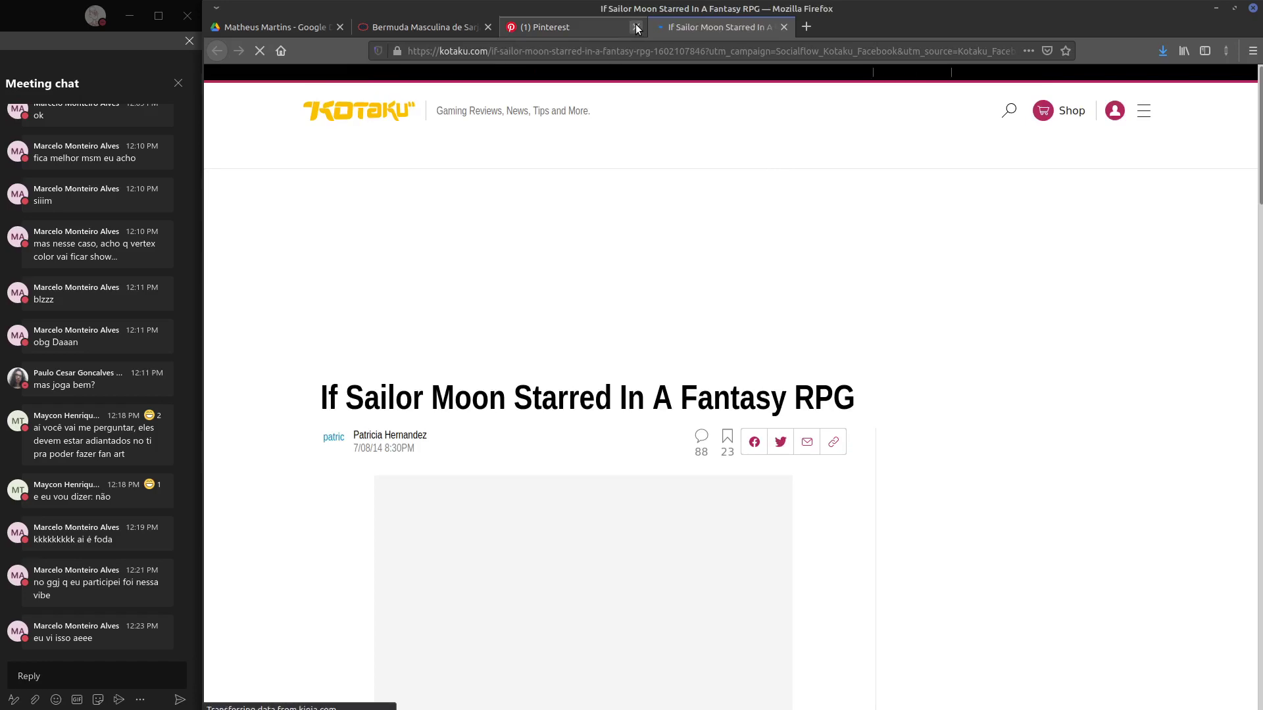
pyautogui.click(636, 27)
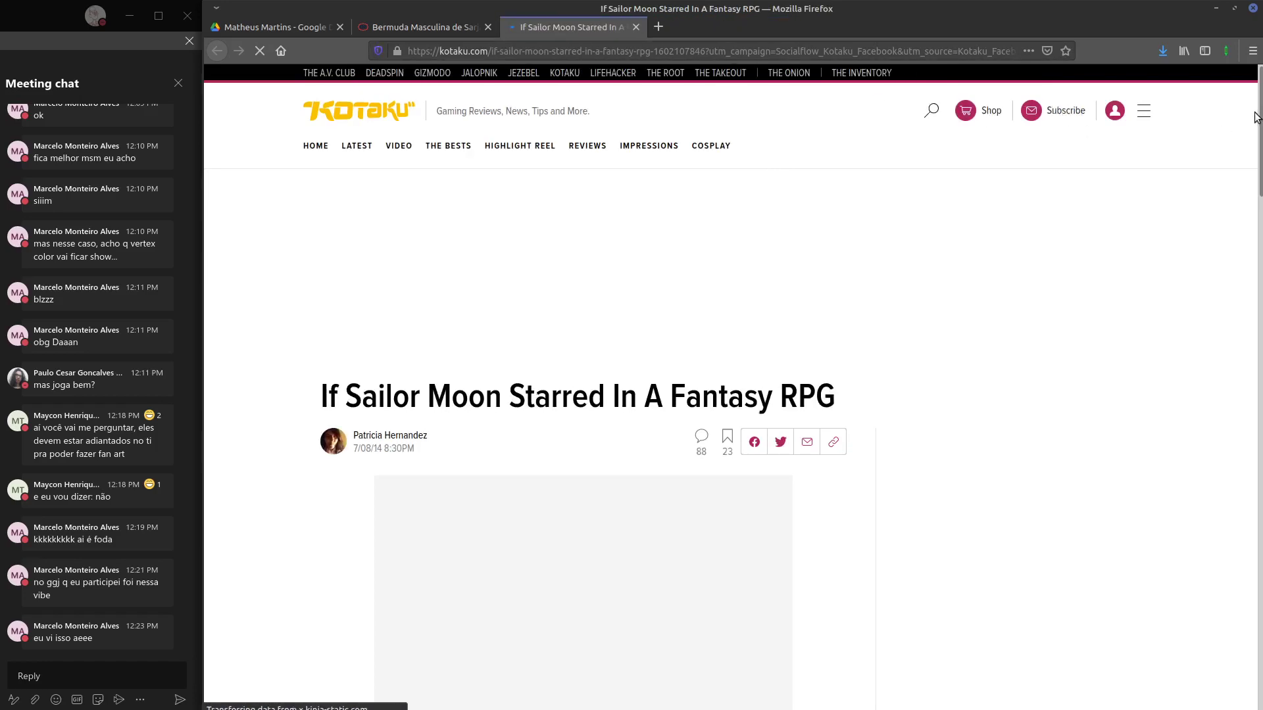
# Go to the end of the Kotaku article, open the link to the artist's work and close the article tab.
pyautogui.moveTo(1260, 120); pyautogui.dragTo(1251, 535)
pyautogui.scroll(-3, 1252, 582)
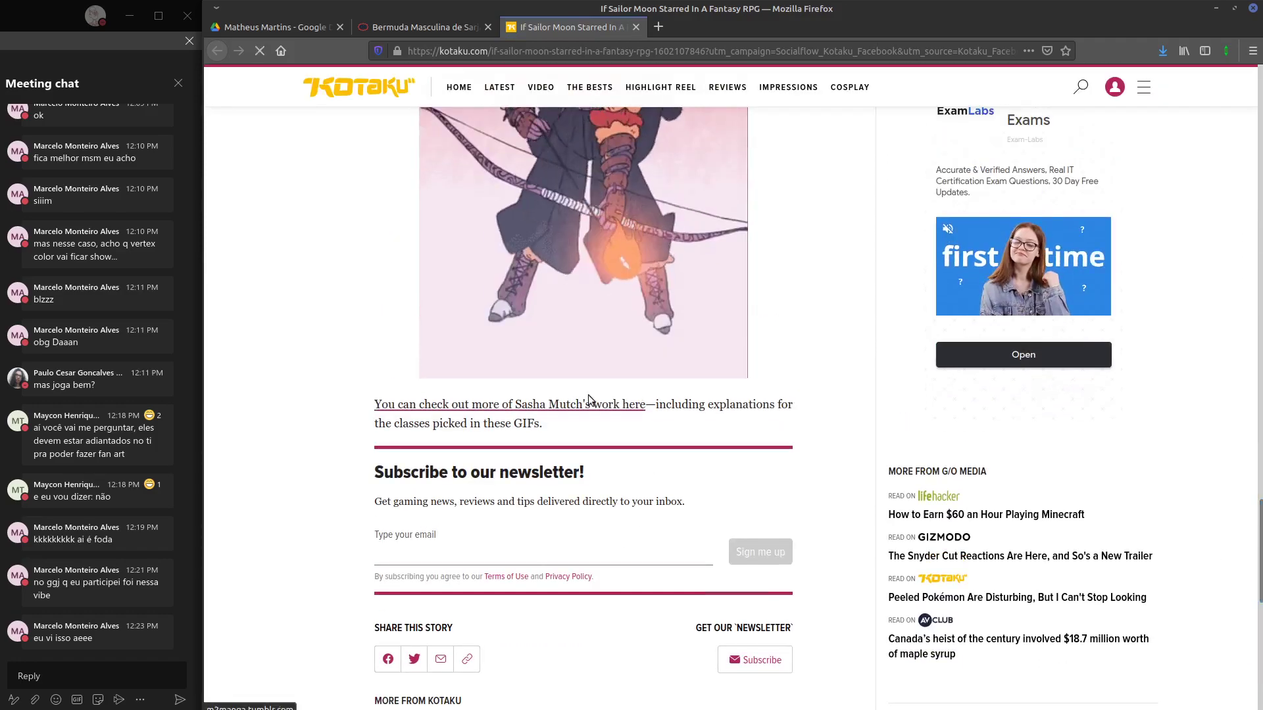
pyautogui.click(622, 403)
pyautogui.click(636, 28)
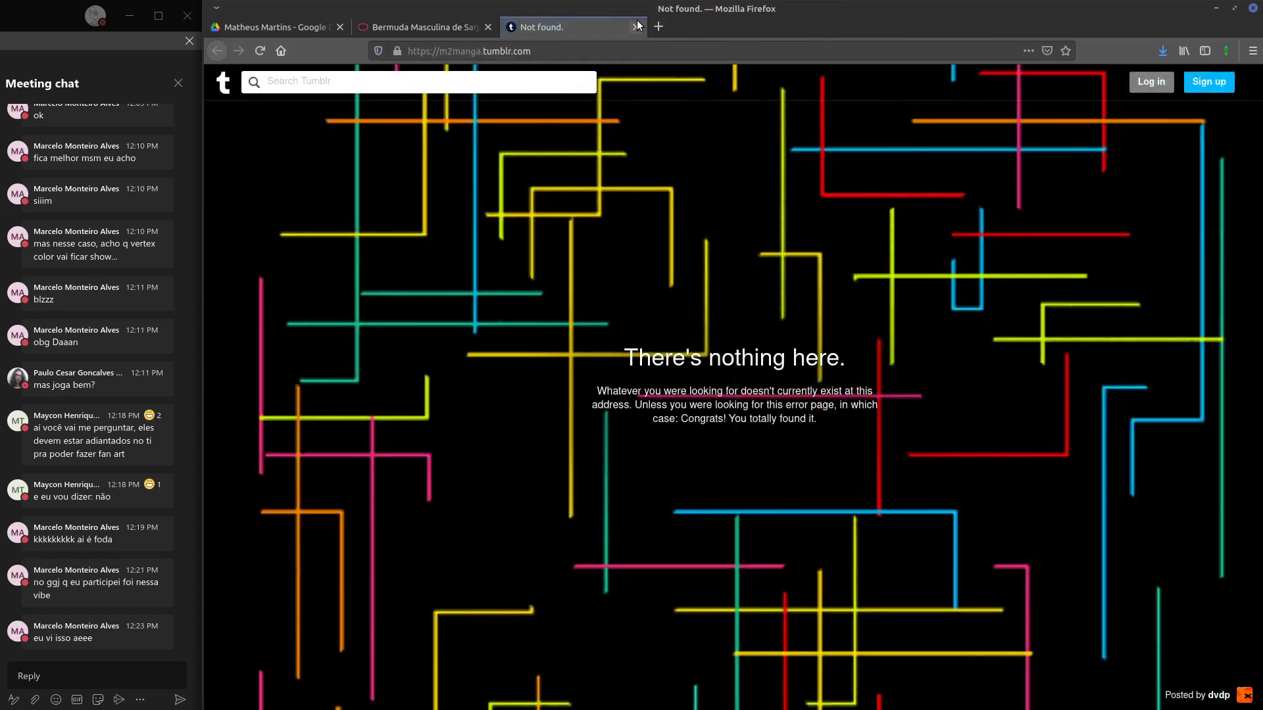
# Close the Tumblr and cargo shorts tabs, and close Firefox to return to Blender.
pyautogui.click(633, 28)
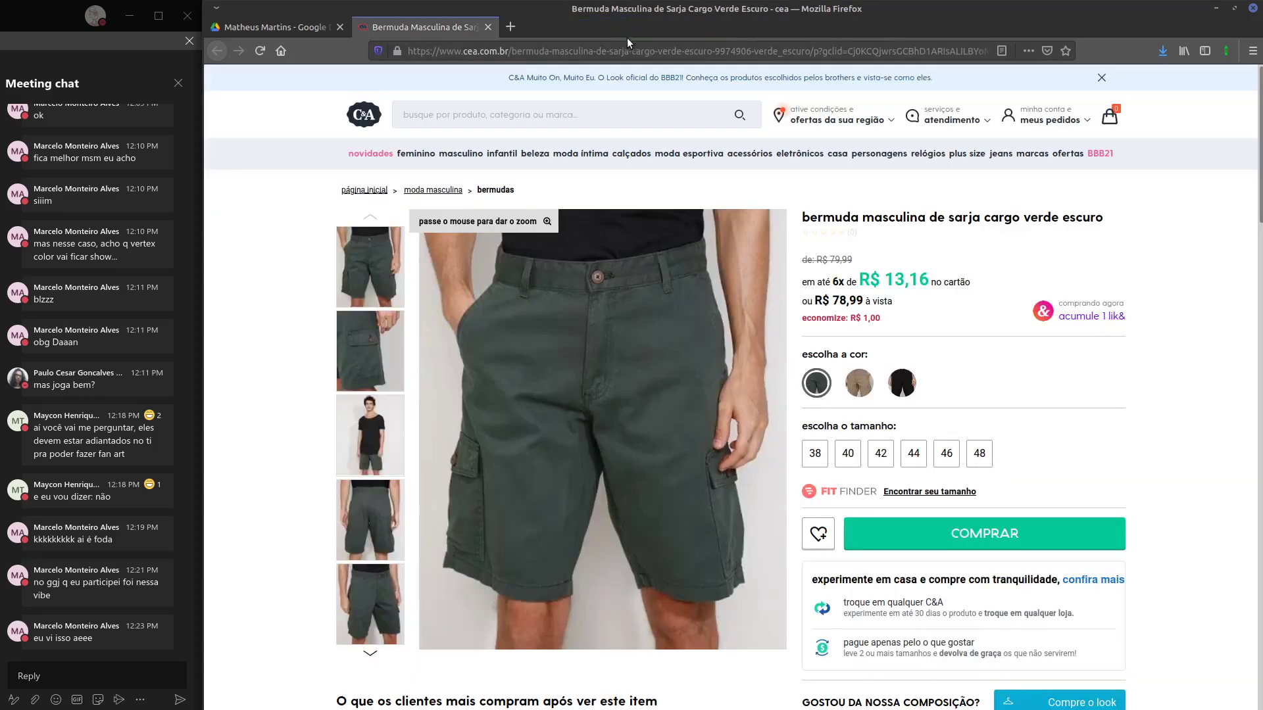
pyautogui.click(487, 27)
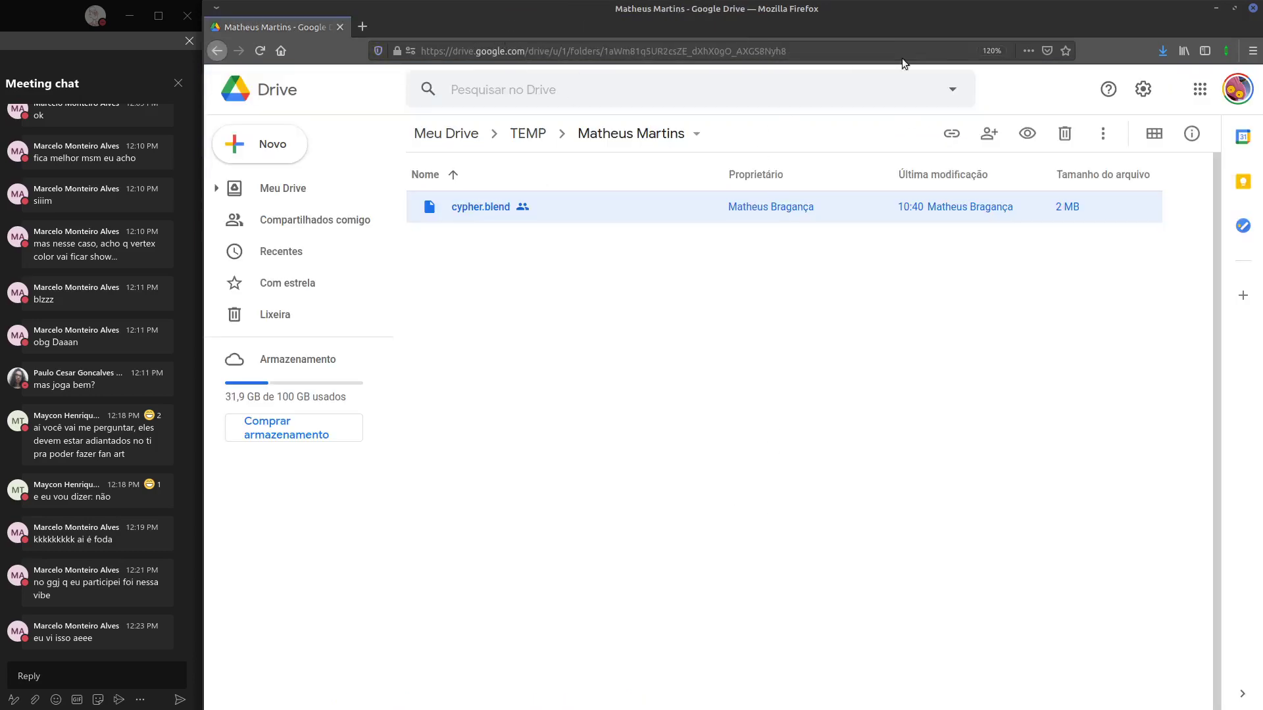
pyautogui.click(1252, 9)
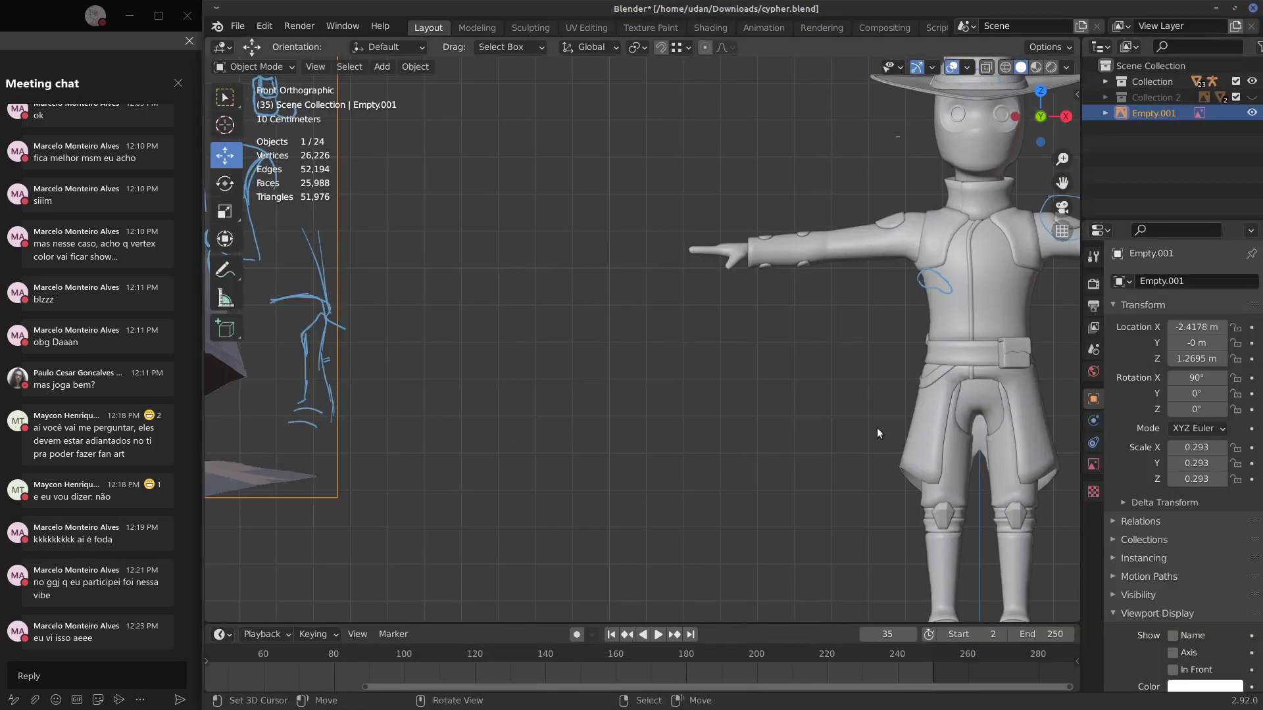
# Box-select the model's coat and clothing objects, and draw a curved arrow from the Cypher reference image toward the model.
pyautogui.keyDown('shift'); pyautogui.moveTo(984, 397); pyautogui.dragTo(631, 430, button='middle'); pyautogui.keyUp('shift')
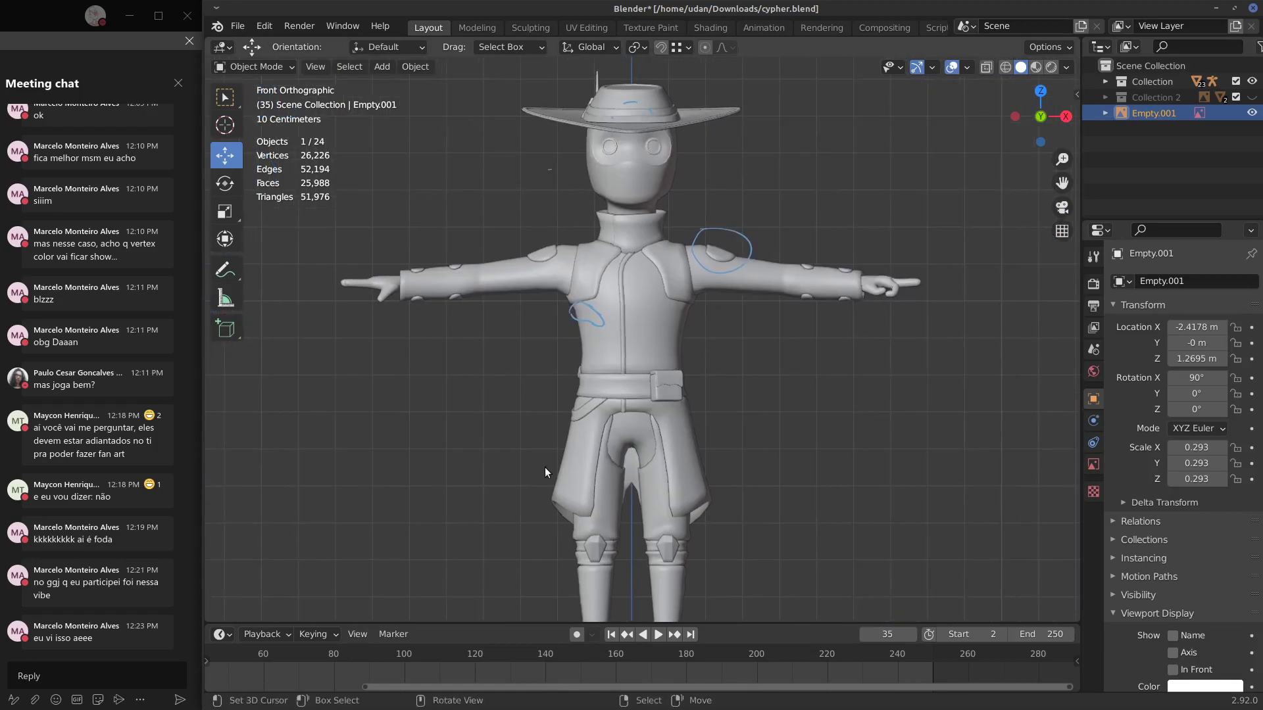
pyautogui.moveTo(408, 381); pyautogui.dragTo(584, 396)
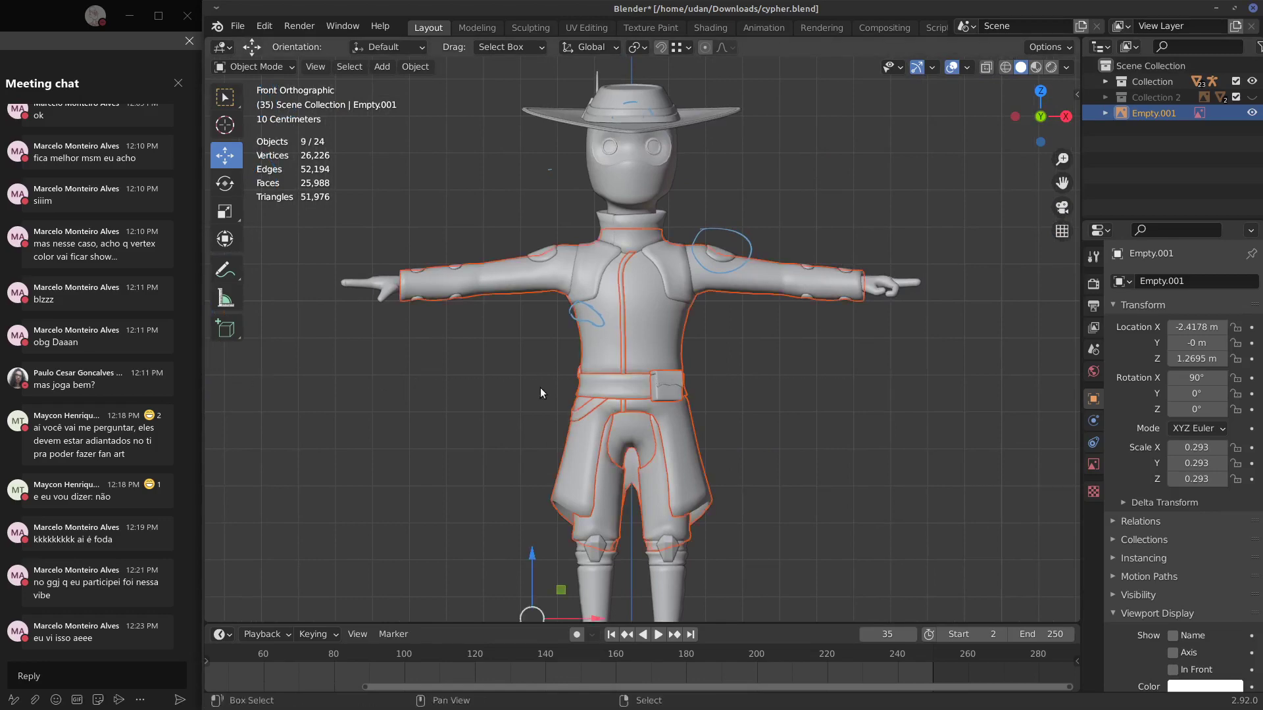
pyautogui.keyDown('shift'); pyautogui.moveTo(422, 333); pyautogui.dragTo(732, 360, button='middle'); pyautogui.keyUp('shift')
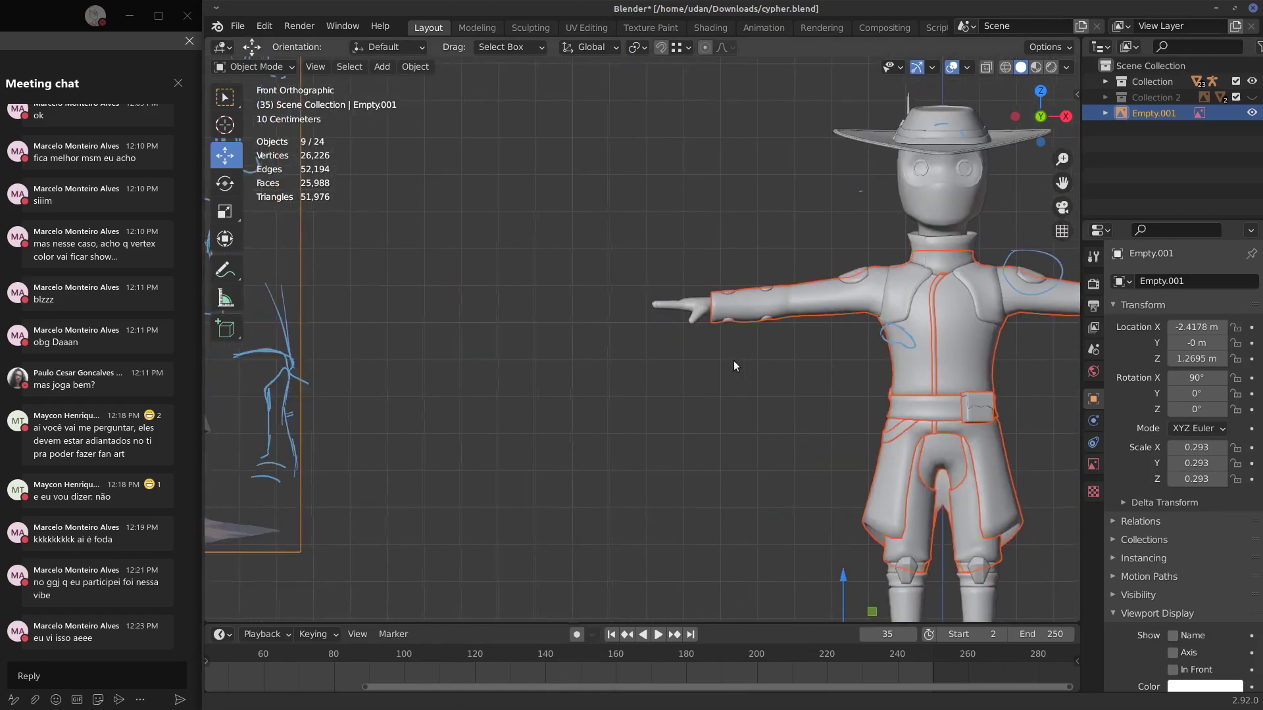
pyautogui.keyDown('shift'); pyautogui.moveTo(276, 385); pyautogui.dragTo(722, 381, button='middle'); pyautogui.keyUp('shift')
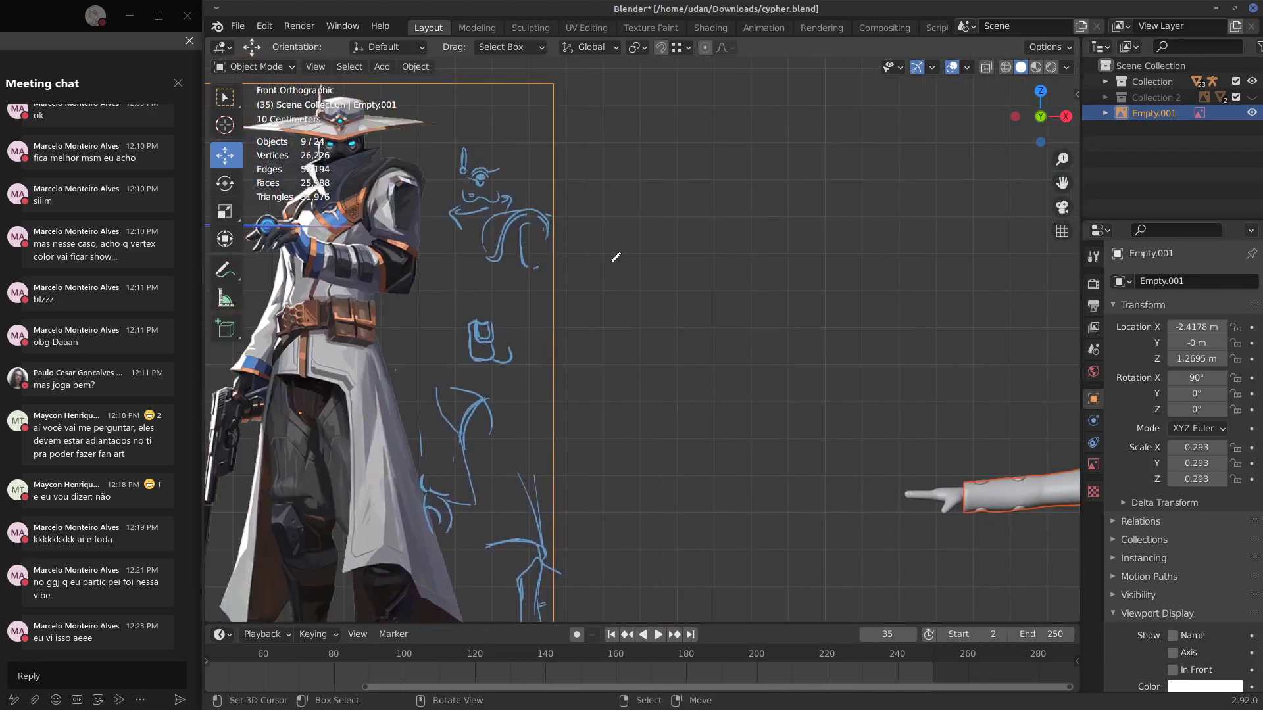
pyautogui.moveTo(609, 262)
pyautogui.mouseDown()
pyautogui.moveTo(911, 336)
pyautogui.moveTo(881, 354)
pyautogui.mouseUp()
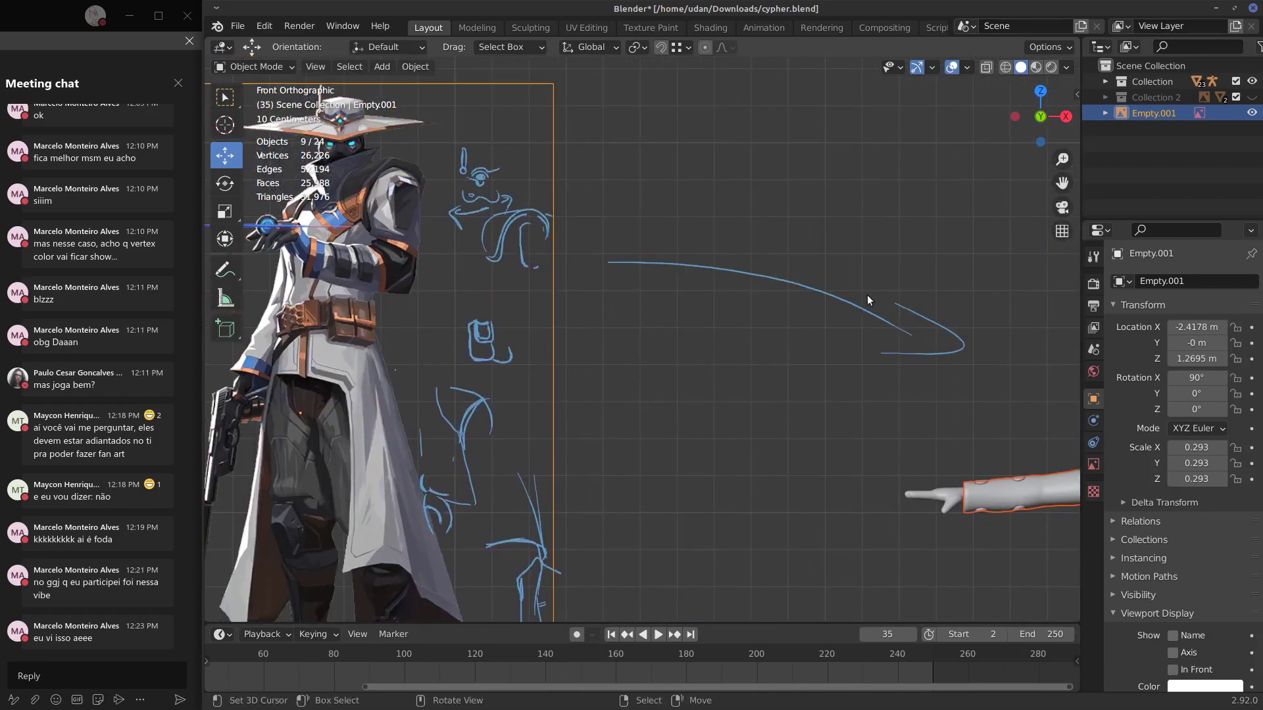
pyautogui.moveTo(960, 333)
pyautogui.mouseDown(button='right')
pyautogui.moveTo(960, 343)
pyautogui.moveTo(914, 307)
pyautogui.mouseUp(button='right')
pyautogui.moveTo(912, 306); pyautogui.dragTo(873, 359)
pyautogui.scroll(-4, 859, 374)
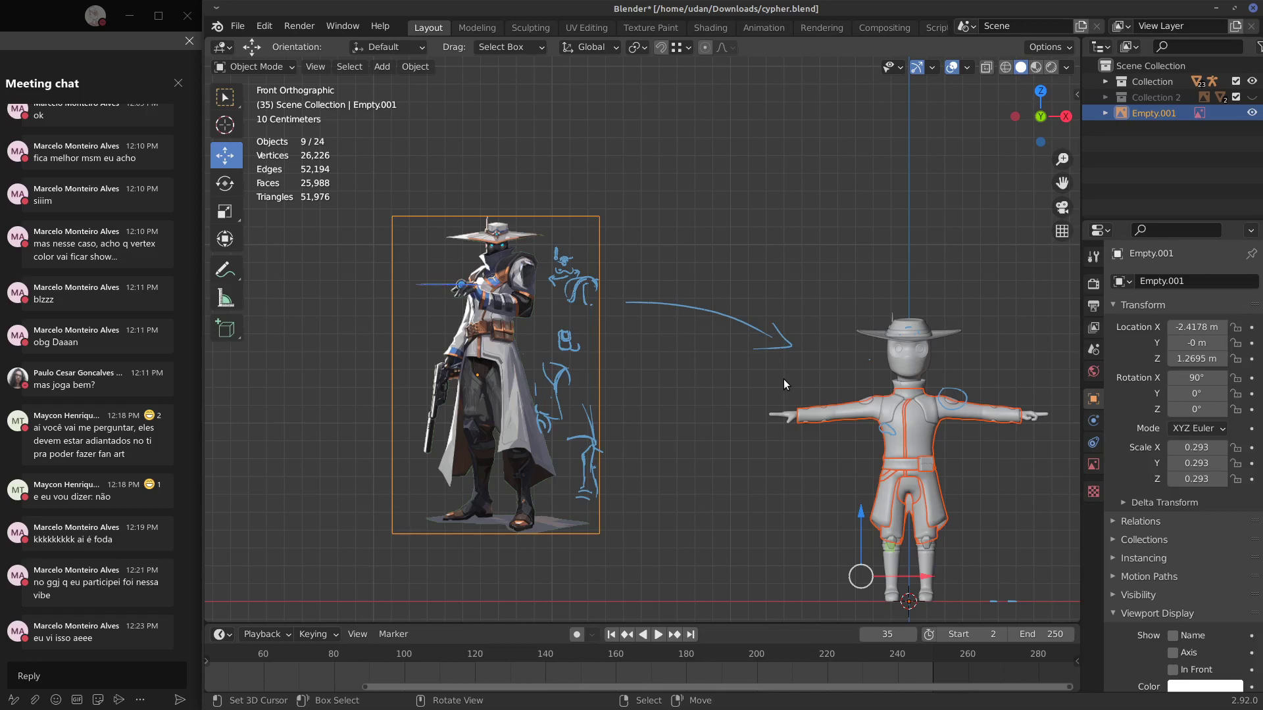
# Close the Blender window with cypher.blend and confirm the exit.
pyautogui.click(1253, 9)
pyautogui.click(663, 389)
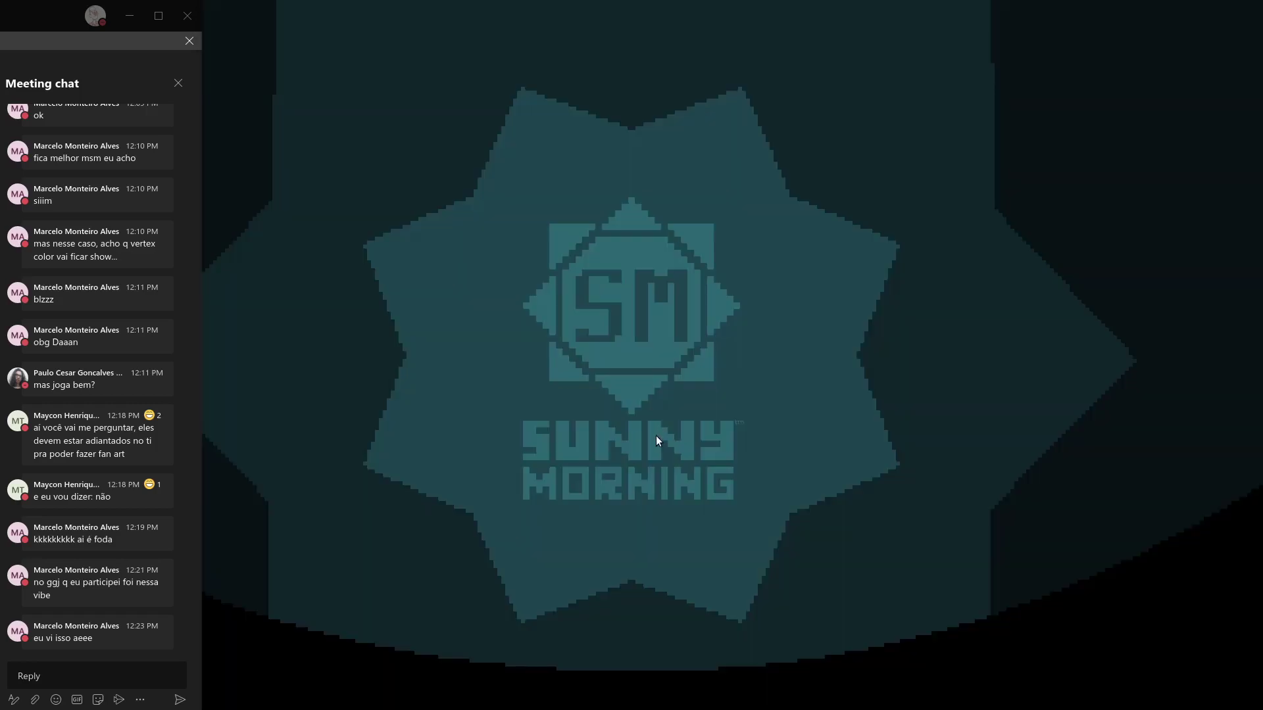